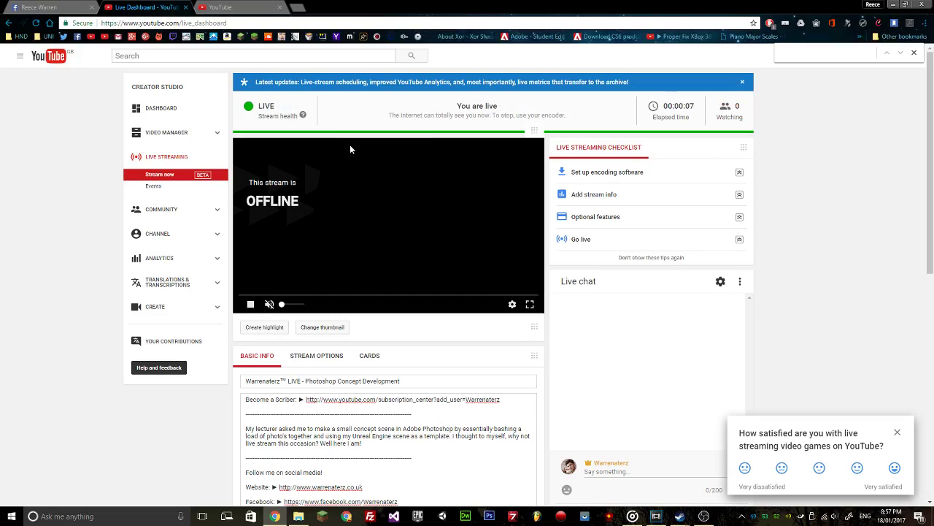
Review the live dashboard's streaming checklist, stream options, encoder setup, cards and basic info.
{"action": "scroll", "coordinate": [354, 175], "scroll_direction": "down", "scroll_amount": 1}
{"action": "scroll", "coordinate": [363, 174], "scroll_direction": "up", "scroll_amount": 1}
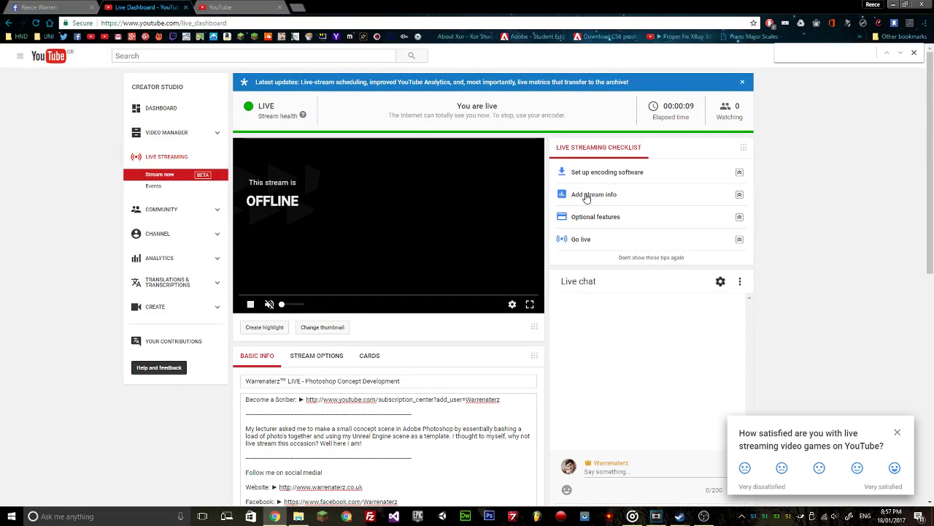
{"action": "left_click", "coordinate": [740, 194]}
{"action": "left_click", "coordinate": [739, 194]}
{"action": "scroll", "coordinate": [727, 205], "scroll_direction": "down", "scroll_amount": 1}
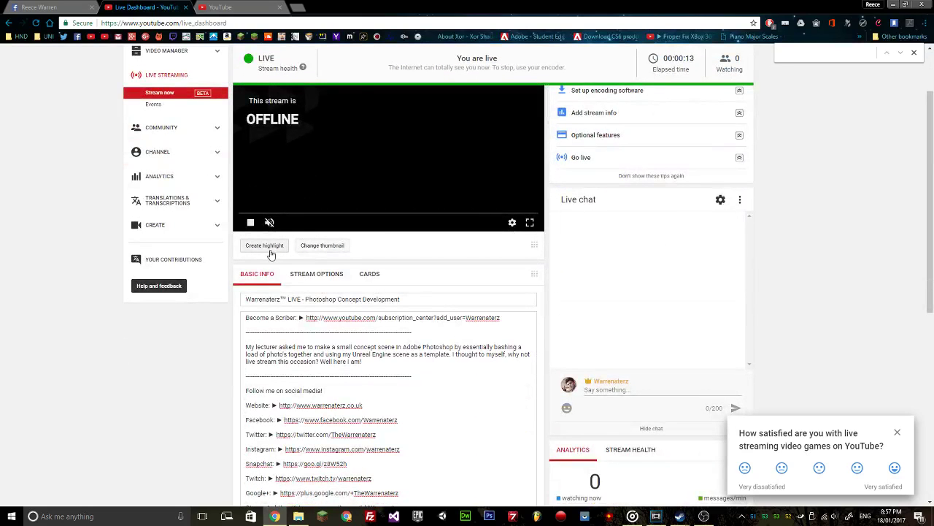
{"action": "scroll", "coordinate": [302, 255], "scroll_direction": "up", "scroll_amount": 1}
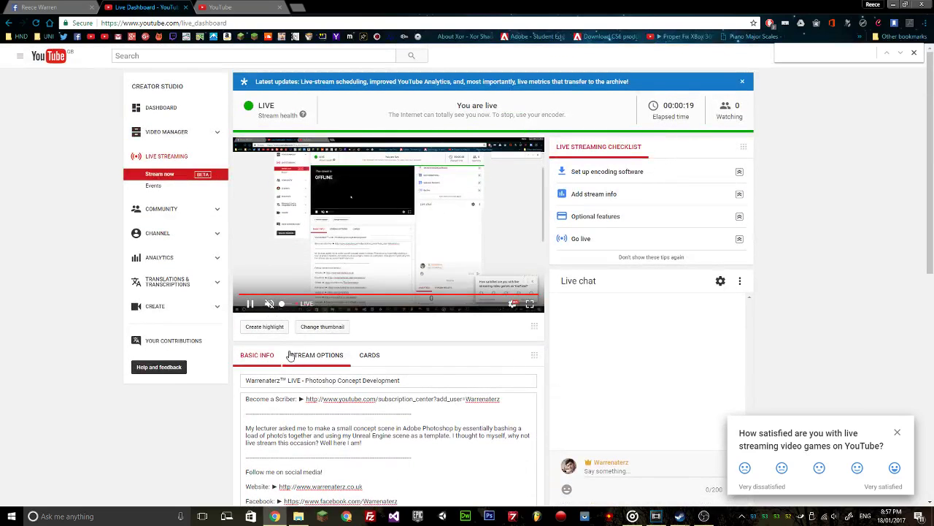
{"action": "scroll", "coordinate": [292, 299], "scroll_direction": "down", "scroll_amount": 1}
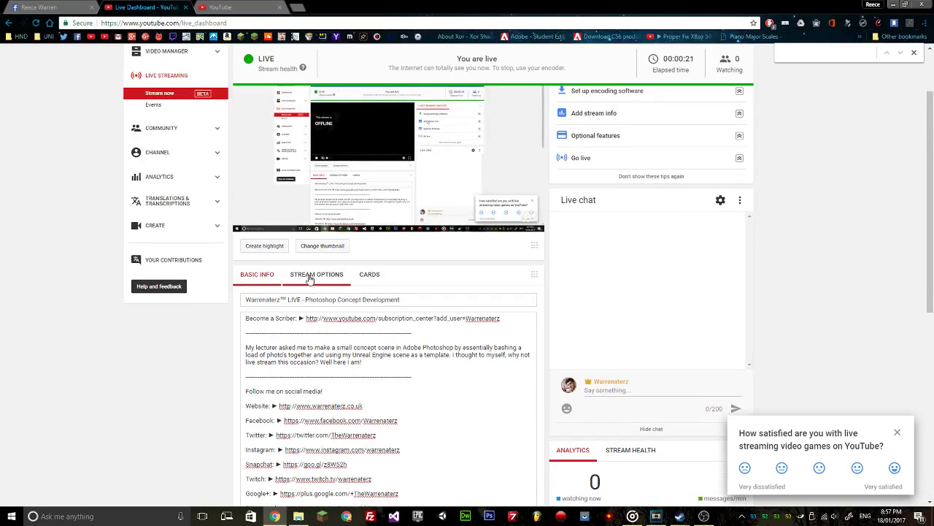
{"action": "left_click", "coordinate": [310, 276]}
{"action": "scroll", "coordinate": [278, 290], "scroll_direction": "down", "scroll_amount": 1}
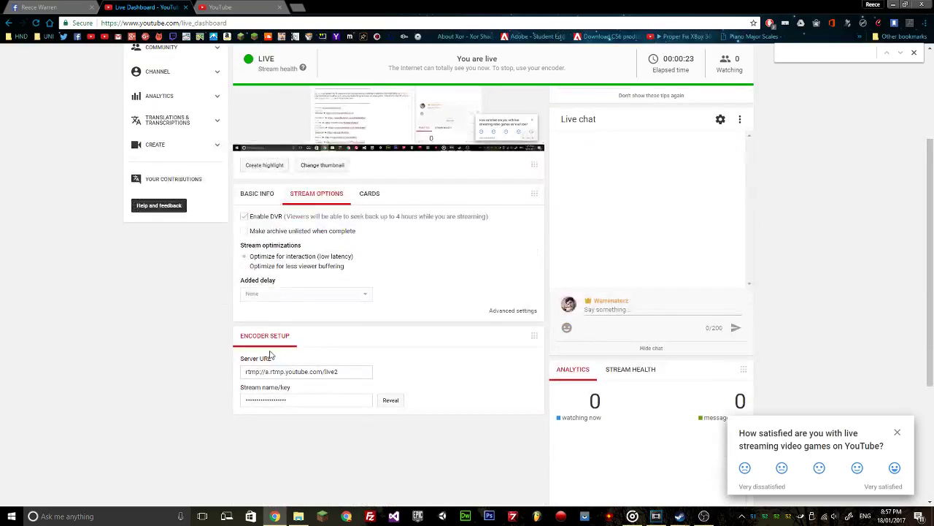
{"action": "scroll", "coordinate": [270, 355], "scroll_direction": "up", "scroll_amount": 1}
{"action": "left_click", "coordinate": [369, 275]}
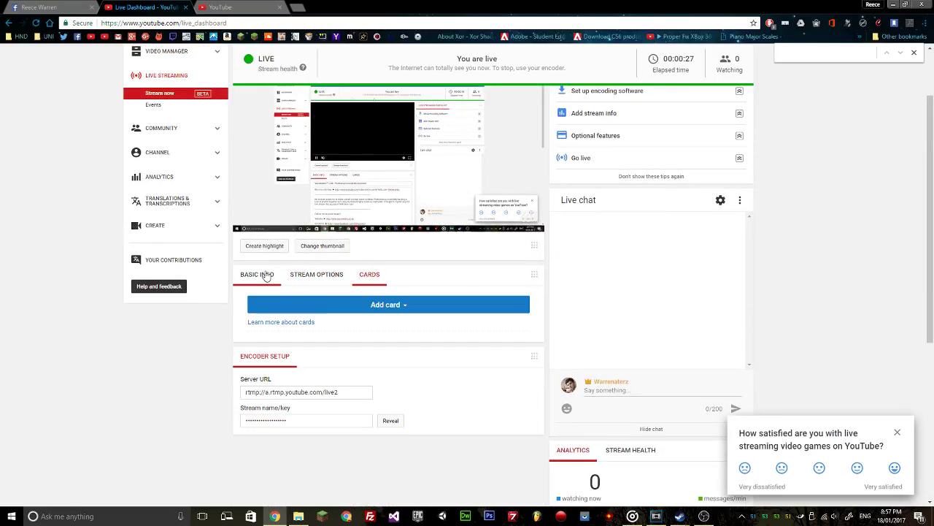
{"action": "left_click", "coordinate": [266, 275]}
{"action": "scroll", "coordinate": [333, 268], "scroll_direction": "down", "scroll_amount": 1}
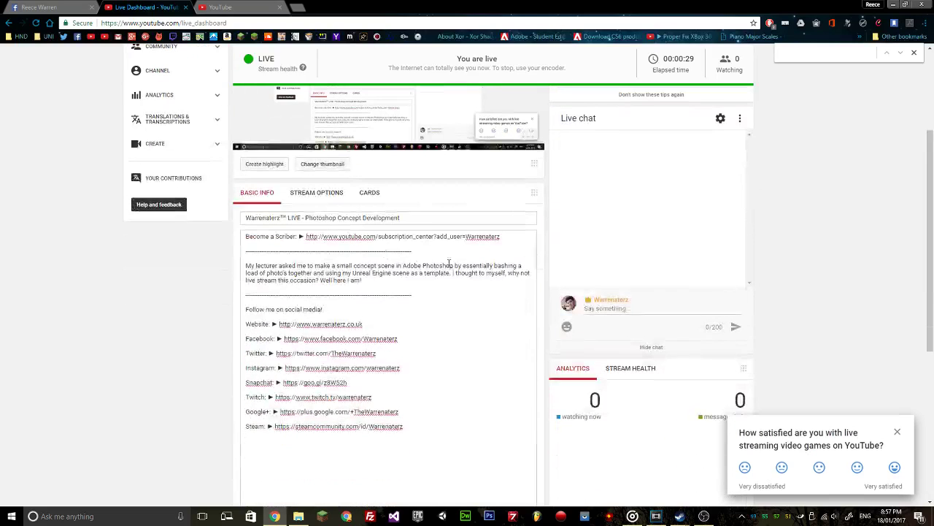
{"action": "scroll", "coordinate": [449, 263], "scroll_direction": "up", "scroll_amount": 2}
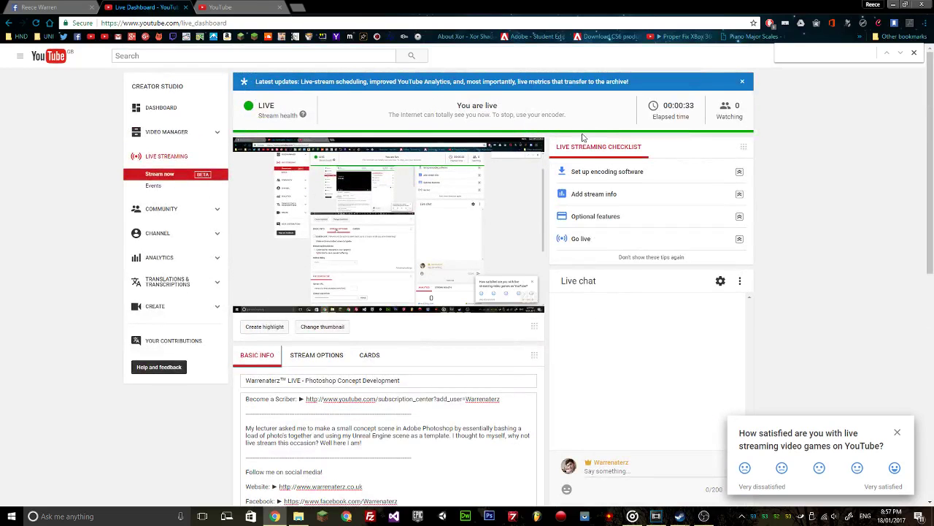
Snap the browser to the left half of the screen and close the Screenshot Uploader and Steam windows.
{"action": "key", "text": "super+Left"}
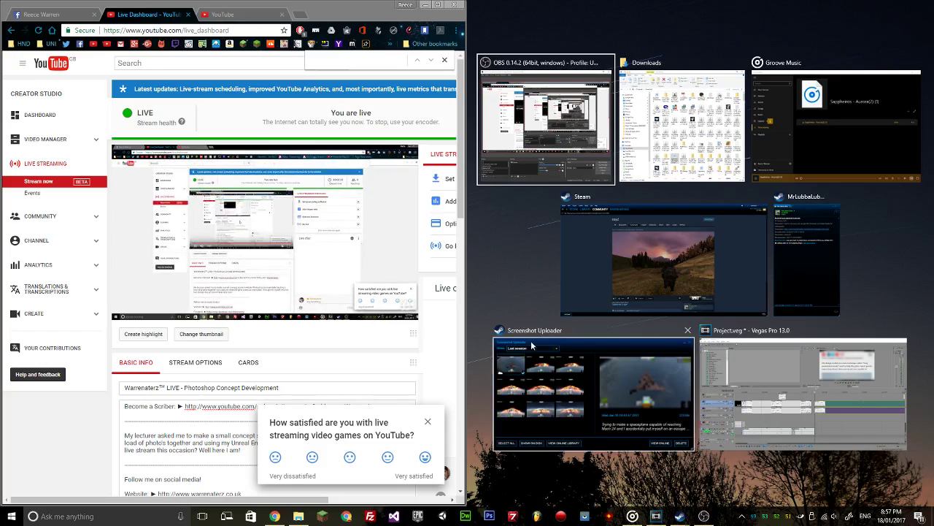
{"action": "left_click", "coordinate": [687, 330]}
{"action": "left_click", "coordinate": [765, 179]}
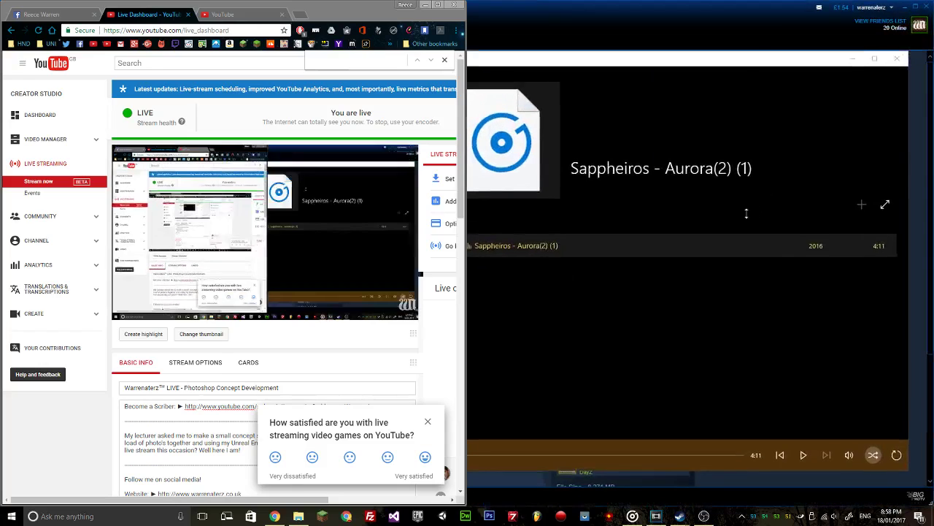
{"action": "left_click", "coordinate": [927, 6]}
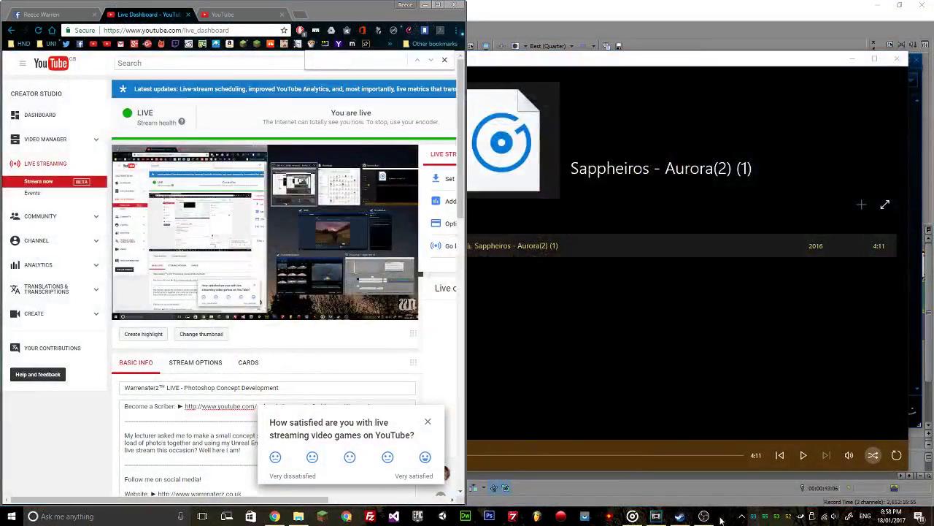
Close Vegas Pro, Groove Music and the Steam chat window, leaving only the desktop beside the browser.
{"action": "left_click", "coordinate": [656, 516]}
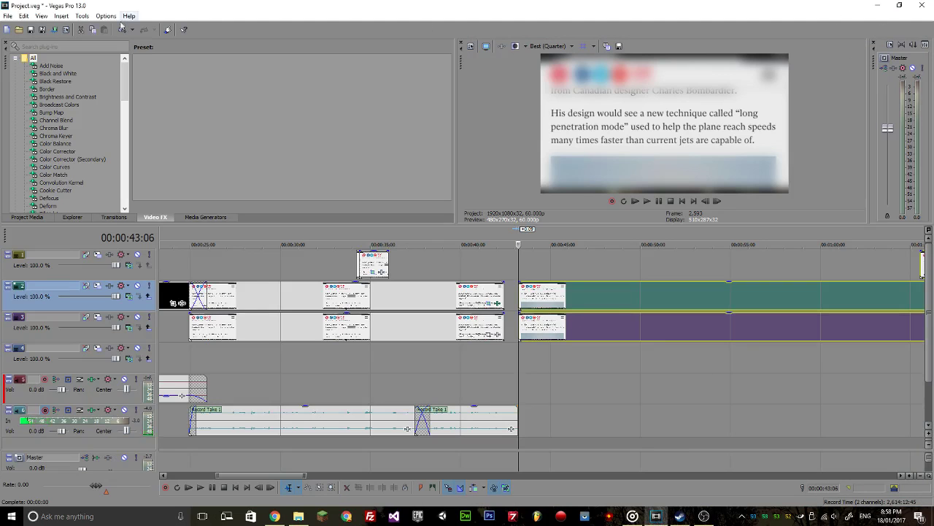
{"action": "left_click", "coordinate": [927, 7]}
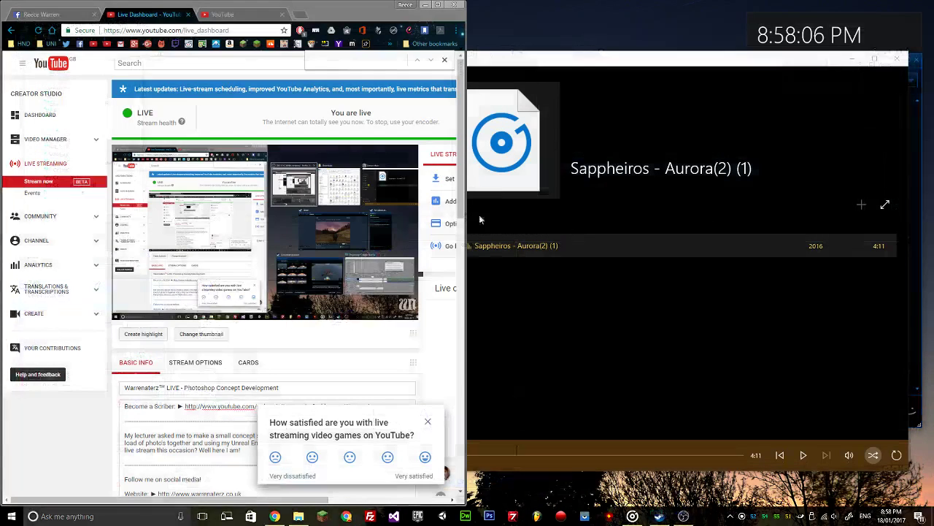
{"action": "left_click", "coordinate": [895, 63]}
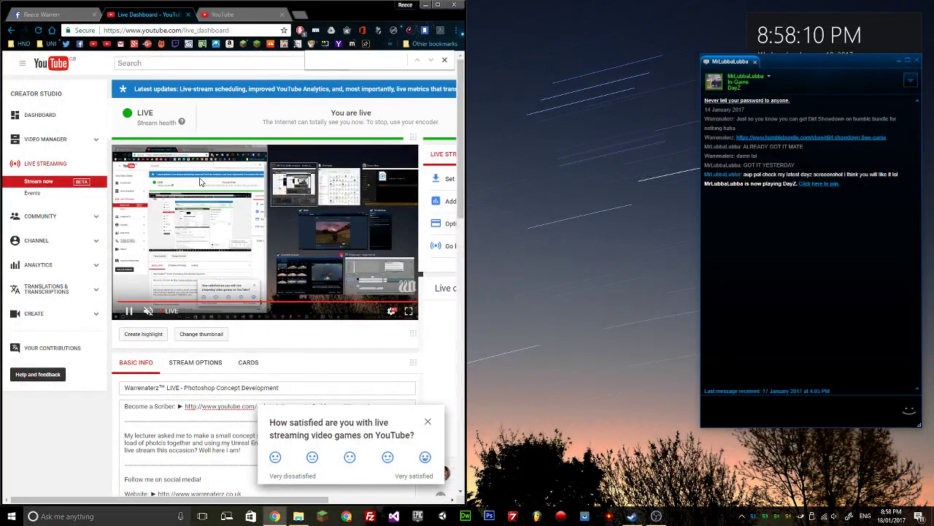
{"action": "left_click", "coordinate": [916, 61]}
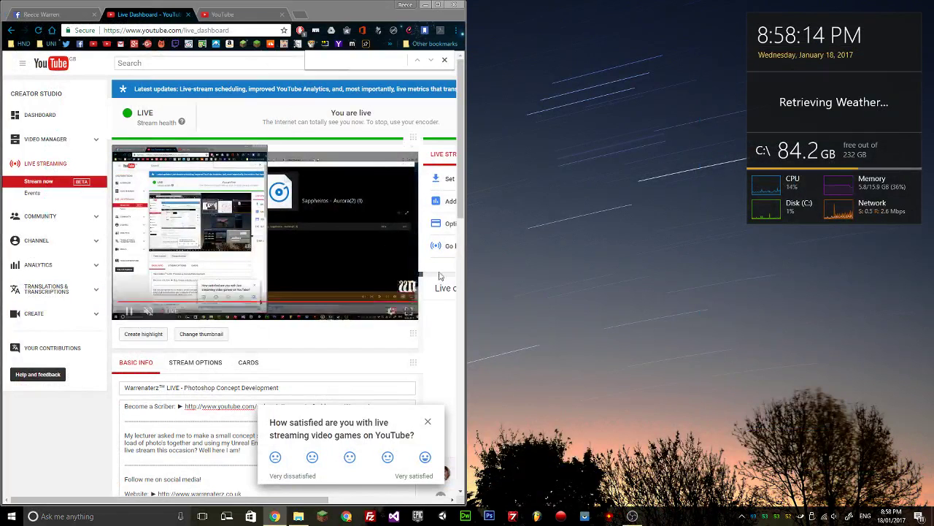
Widen the browser window, rate the live streaming survey as very satisfied, and shift the window toward the middle of the desktop.
{"action": "left_click_drag", "start_coordinate": [467, 280], "coordinate": [655, 265]}
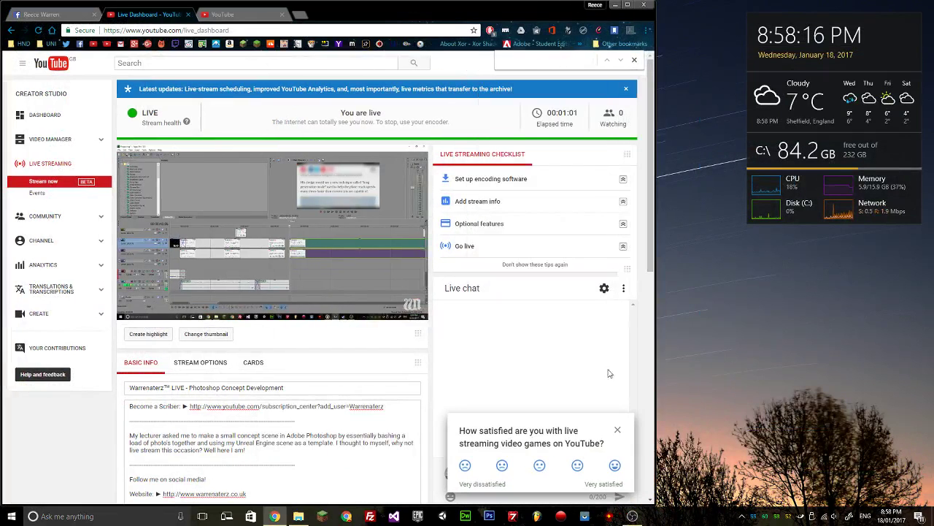
{"action": "left_click", "coordinate": [615, 466]}
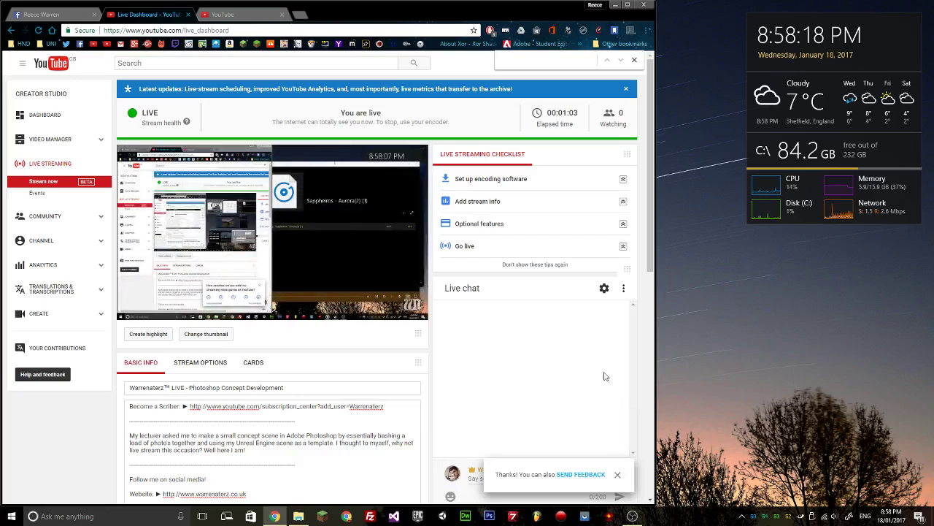
{"action": "scroll", "coordinate": [381, 239], "scroll_direction": "down", "scroll_amount": 3}
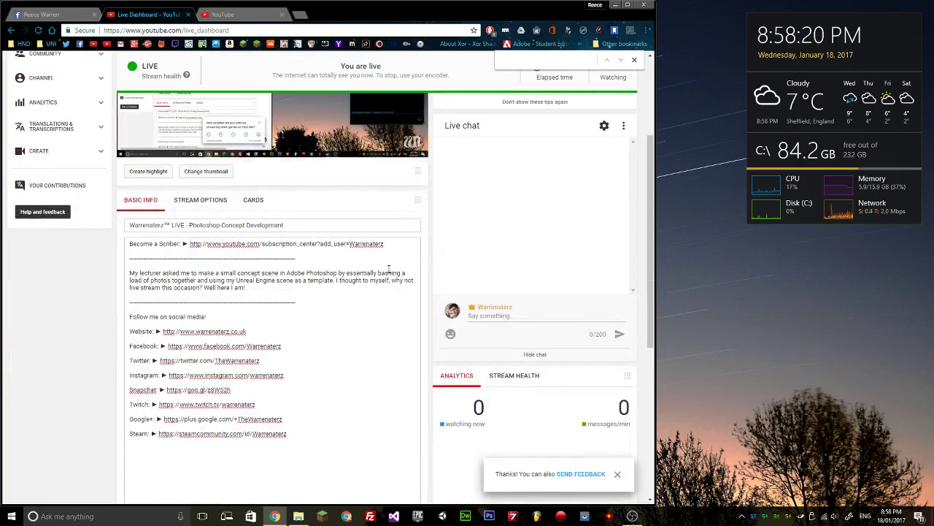
{"action": "scroll", "coordinate": [319, 250], "scroll_direction": "up", "scroll_amount": 3}
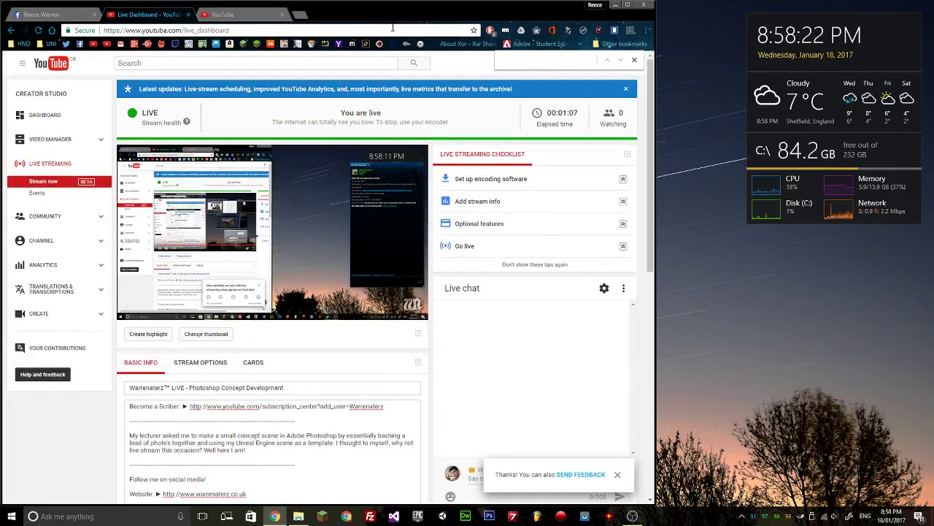
{"action": "left_click_drag", "start_coordinate": [560, 10], "coordinate": [620, 10]}
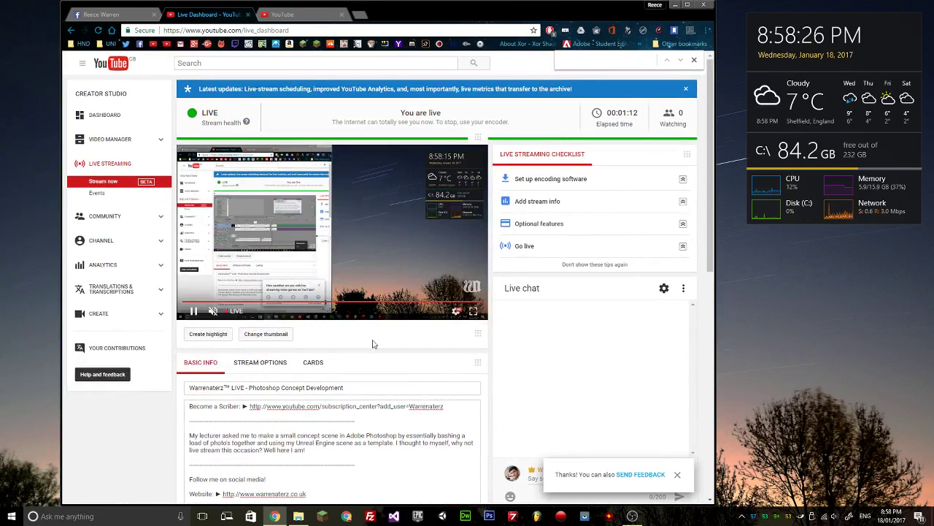
Switch to OBS, check the Monitor source of the Display Only scene, and minimise OBS.
{"action": "left_click", "coordinate": [638, 517]}
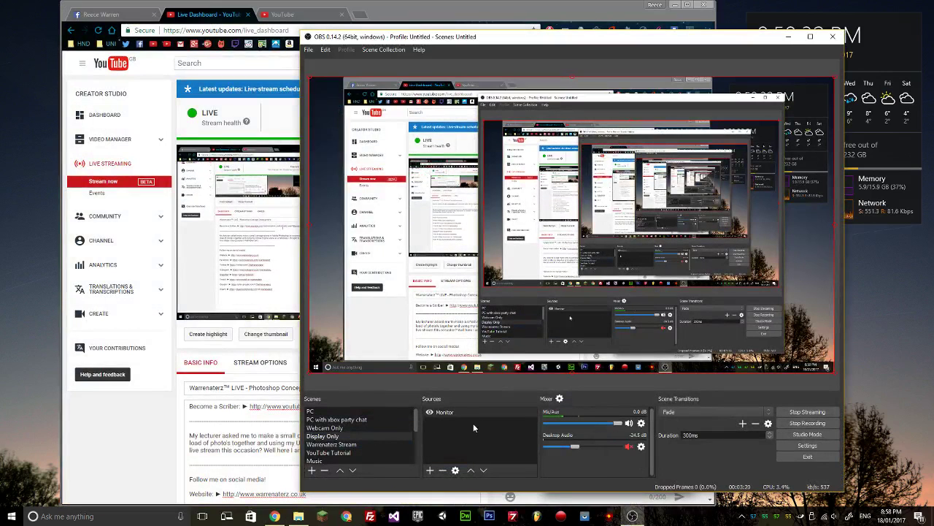
{"action": "right_click", "coordinate": [472, 424]}
{"action": "left_click", "coordinate": [461, 428]}
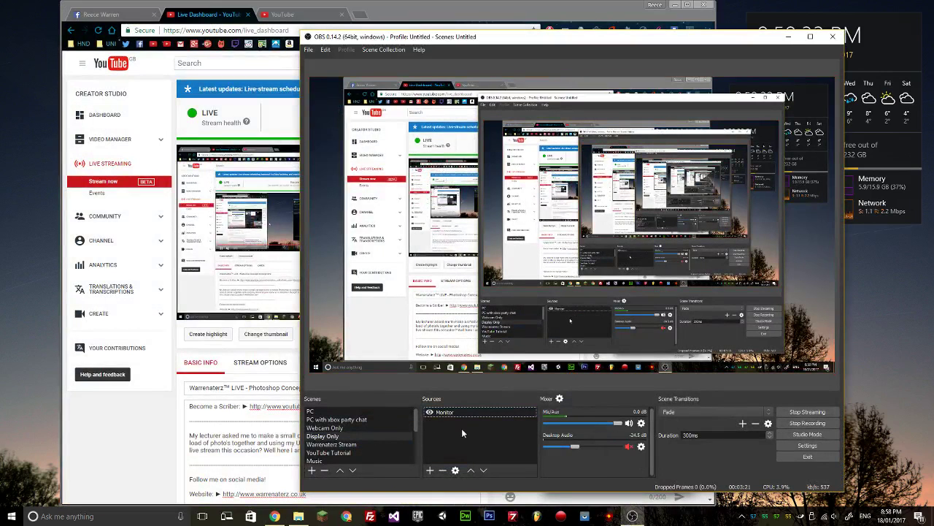
{"action": "left_click", "coordinate": [789, 37]}
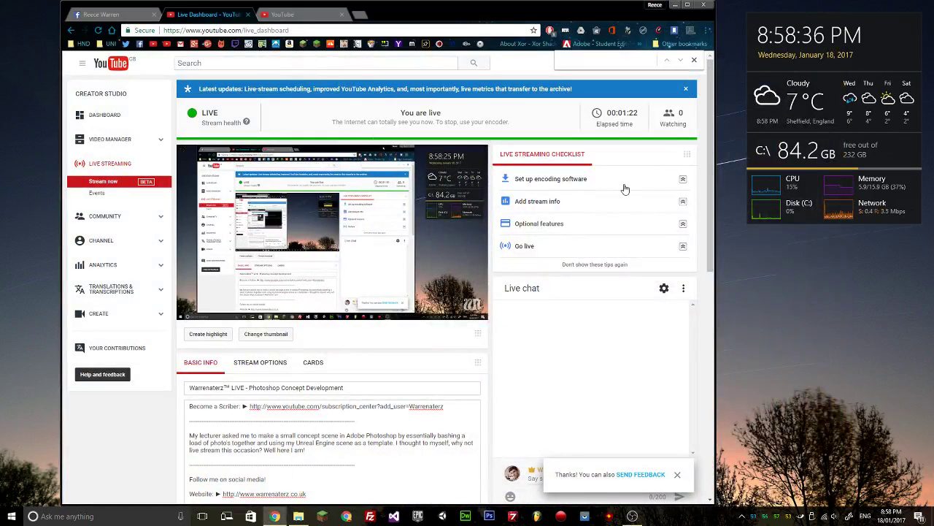
Minimise the browser and launch Photoshop.
{"action": "mouse_move", "coordinate": [229, 313]}
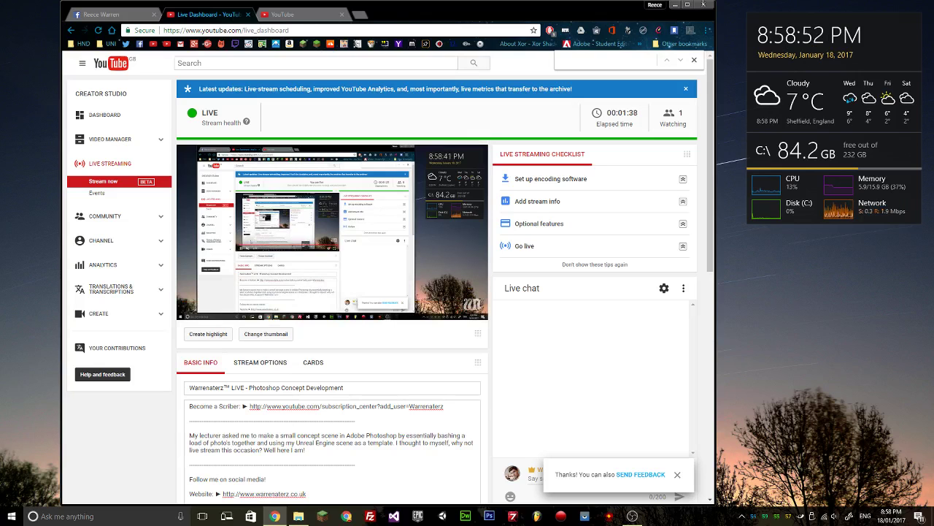
{"action": "left_click", "coordinate": [676, 5]}
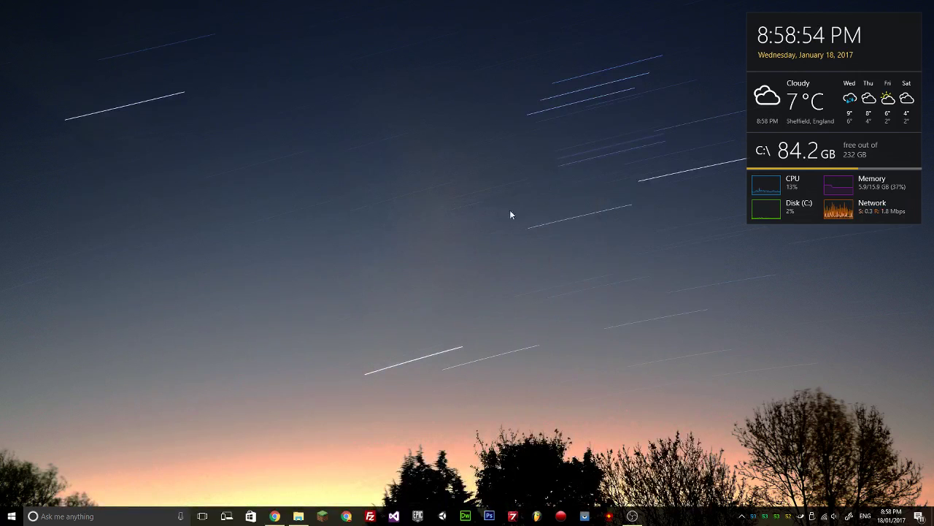
{"action": "left_click", "coordinate": [489, 516]}
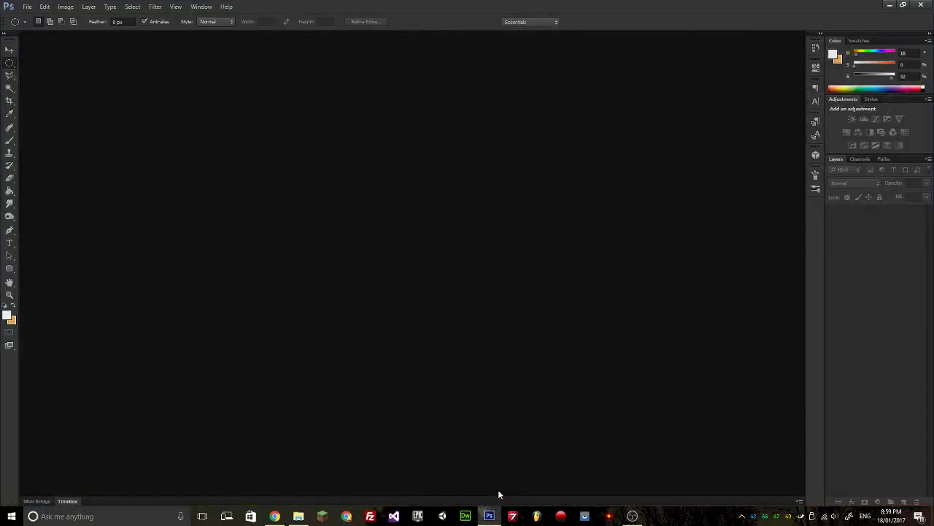
{"action": "mouse_move", "coordinate": [897, 517]}
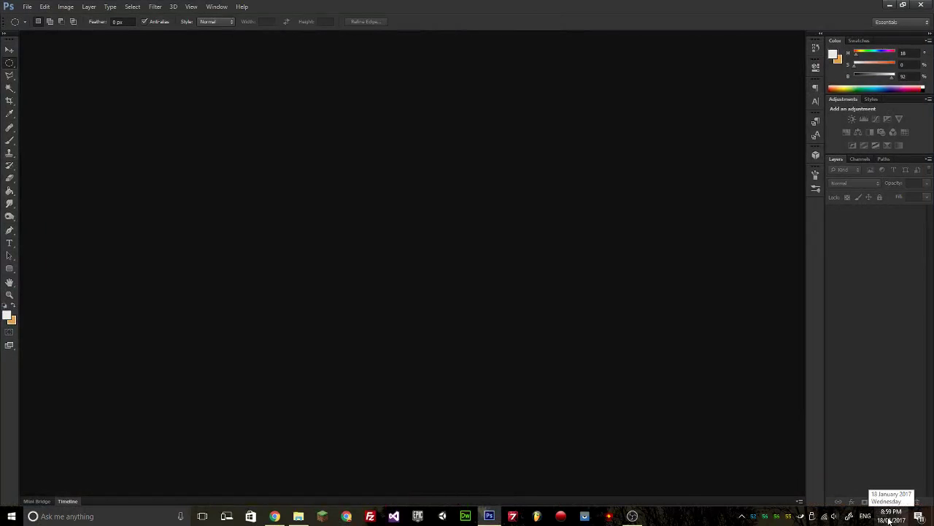
Check the live stream's status on the YouTube dashboard and in OBS, along with the system clock.
{"action": "left_click", "coordinate": [275, 516]}
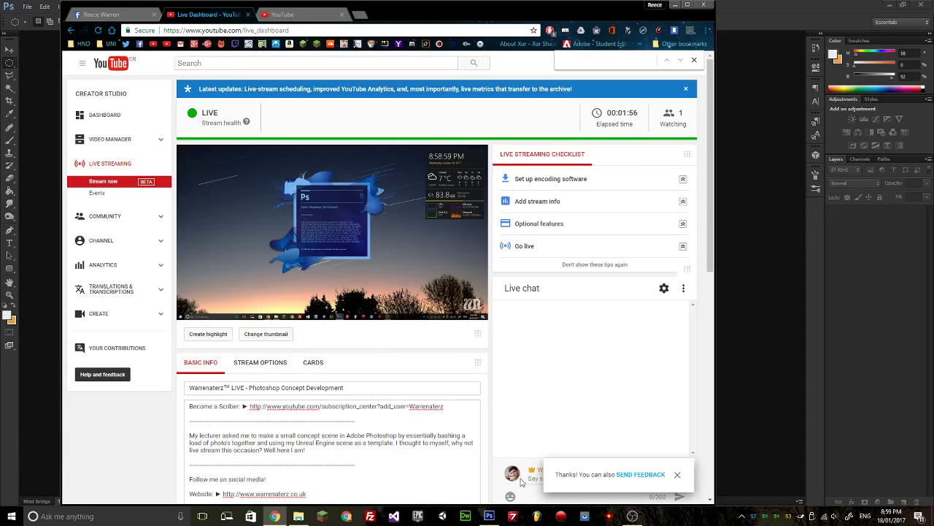
{"action": "left_click", "coordinate": [892, 515]}
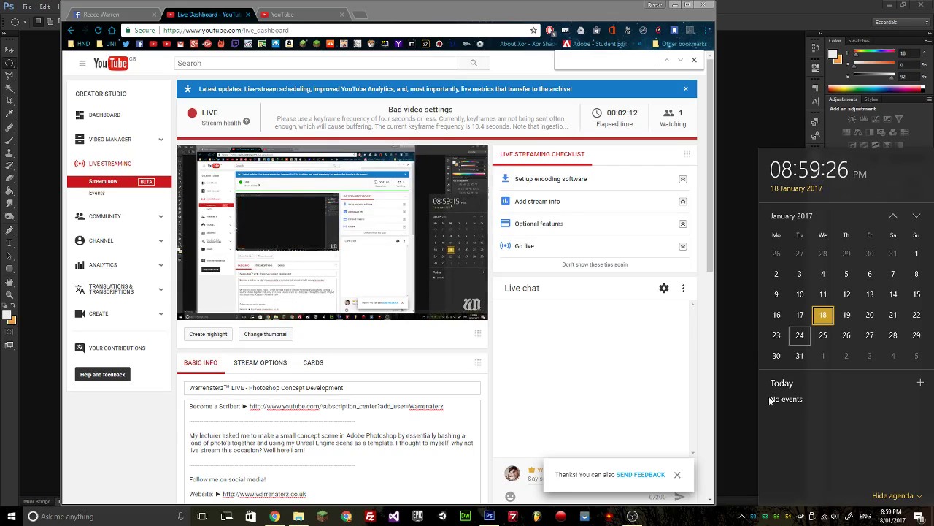
{"action": "left_click", "coordinate": [632, 516]}
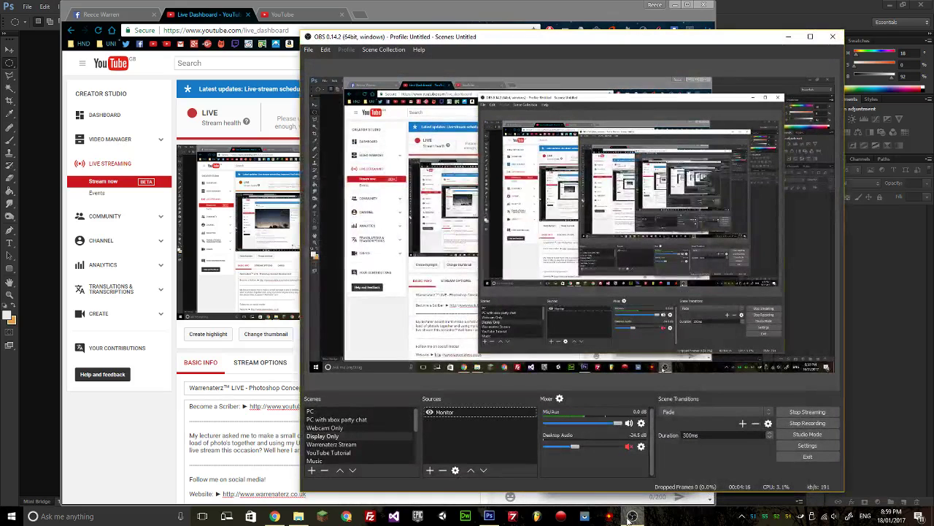
{"action": "left_click", "coordinate": [632, 516]}
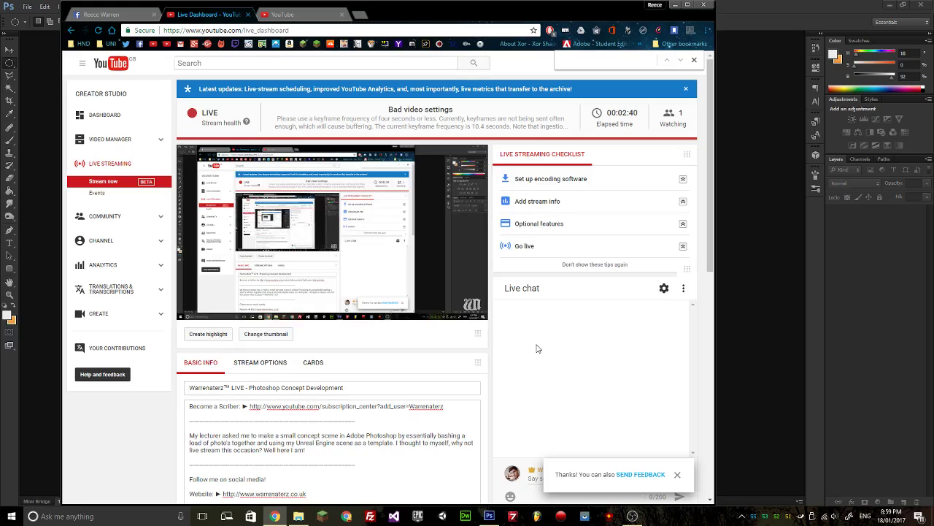
{"action": "left_click", "coordinate": [678, 7]}
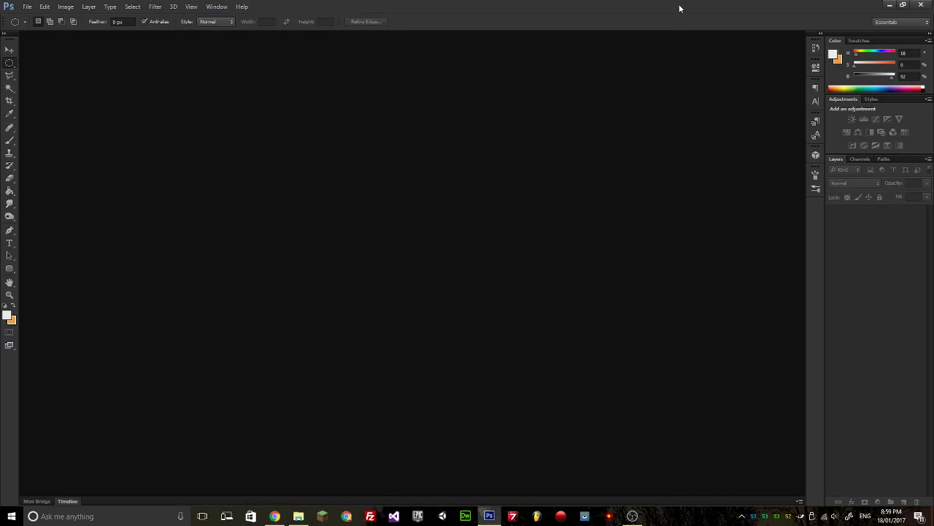
{"action": "left_click", "coordinate": [632, 516]}
{"action": "left_click", "coordinate": [632, 516]}
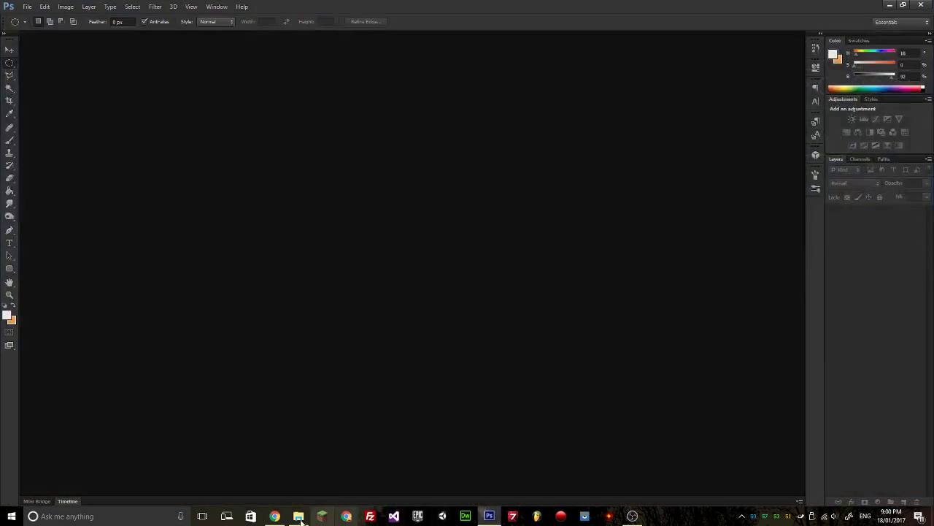
{"action": "left_click", "coordinate": [274, 516]}
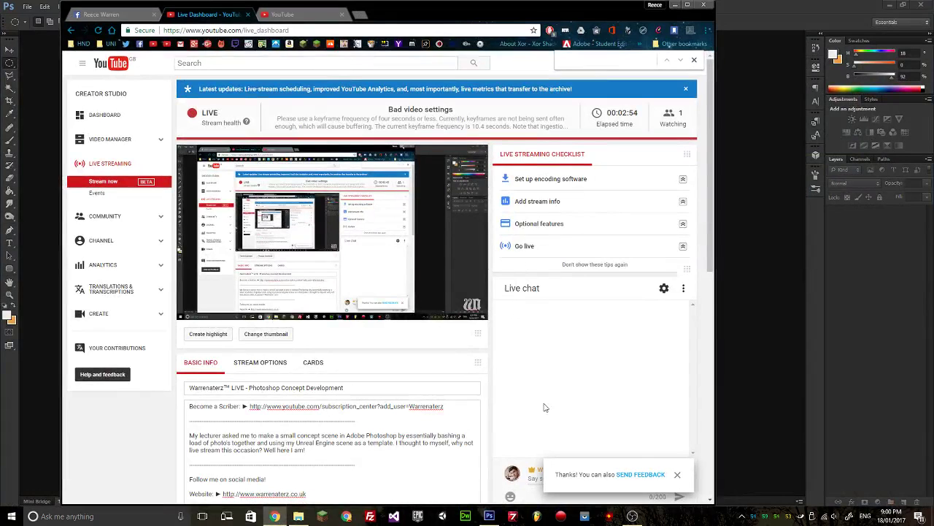
{"action": "left_click", "coordinate": [632, 516]}
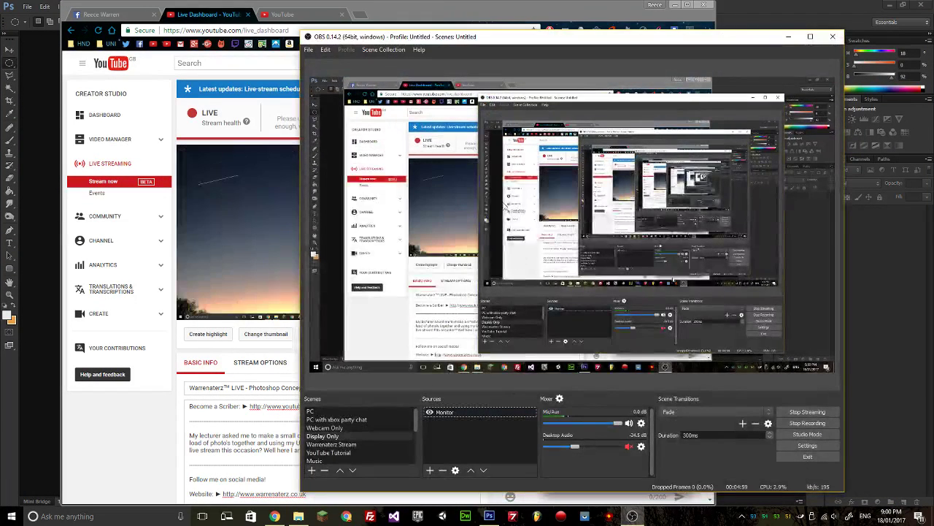
Look through the OBS Stream, Output, Audio, Video, Hotkeys and Advanced settings, including the advanced encoder options.
{"action": "left_click", "coordinate": [308, 49]}
{"action": "left_click", "coordinate": [328, 84]}
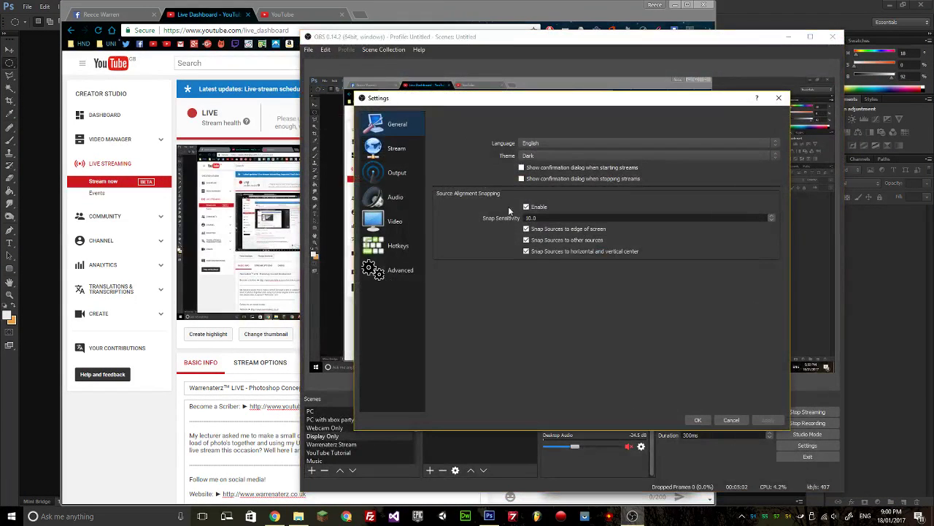
{"action": "left_click", "coordinate": [389, 148]}
{"action": "left_click", "coordinate": [388, 172]}
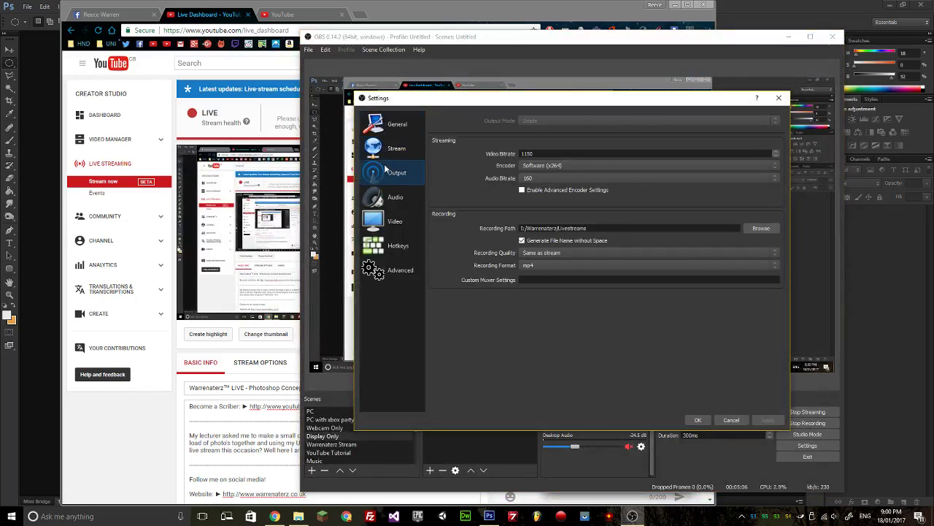
{"action": "left_click", "coordinate": [522, 190]}
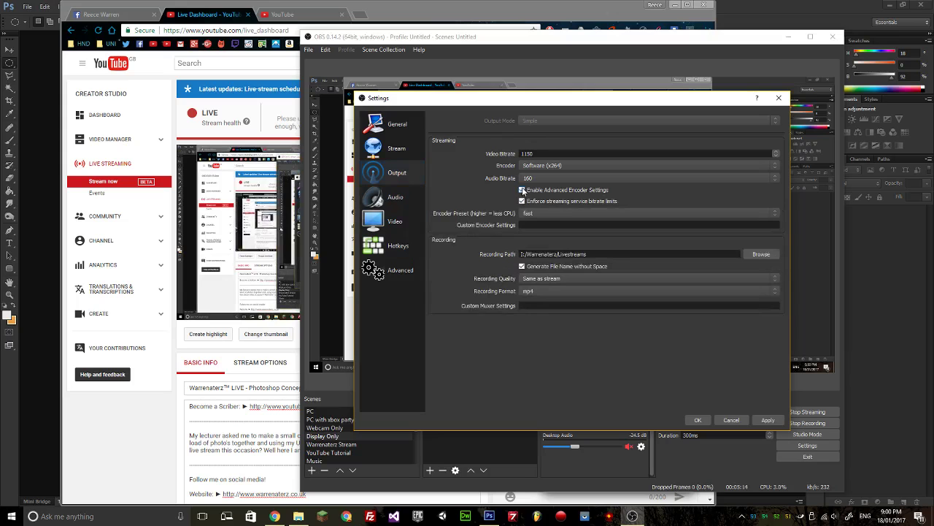
{"action": "left_click", "coordinate": [522, 190]}
{"action": "left_click", "coordinate": [387, 197]}
{"action": "left_click", "coordinate": [388, 221]}
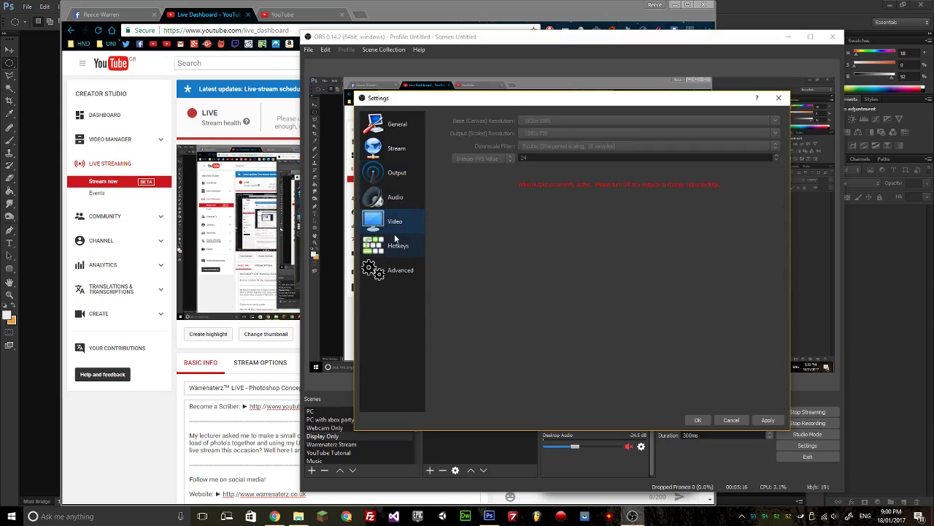
{"action": "left_click", "coordinate": [395, 239]}
{"action": "left_click", "coordinate": [397, 269]}
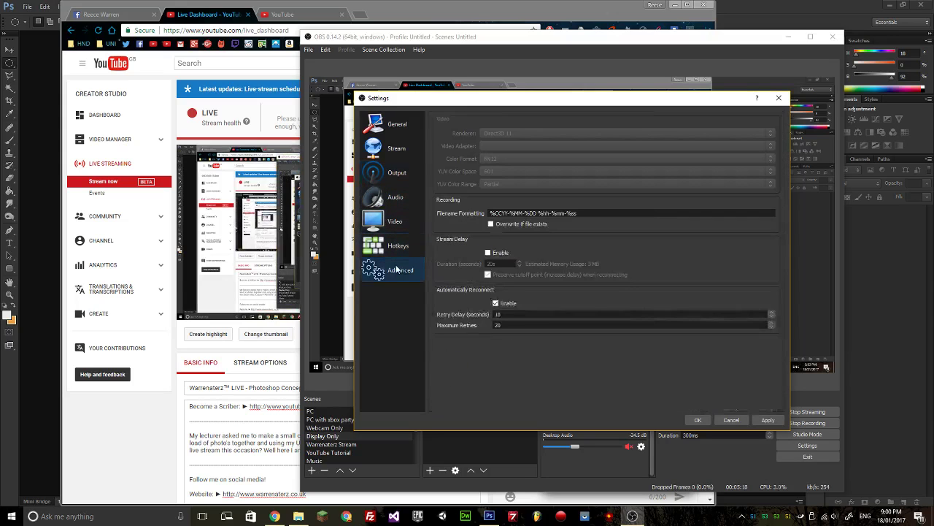
Recheck the Stream, General, Output and Audio settings, discard any changes and minimise OBS.
{"action": "left_click", "coordinate": [395, 175]}
{"action": "left_click", "coordinate": [396, 155]}
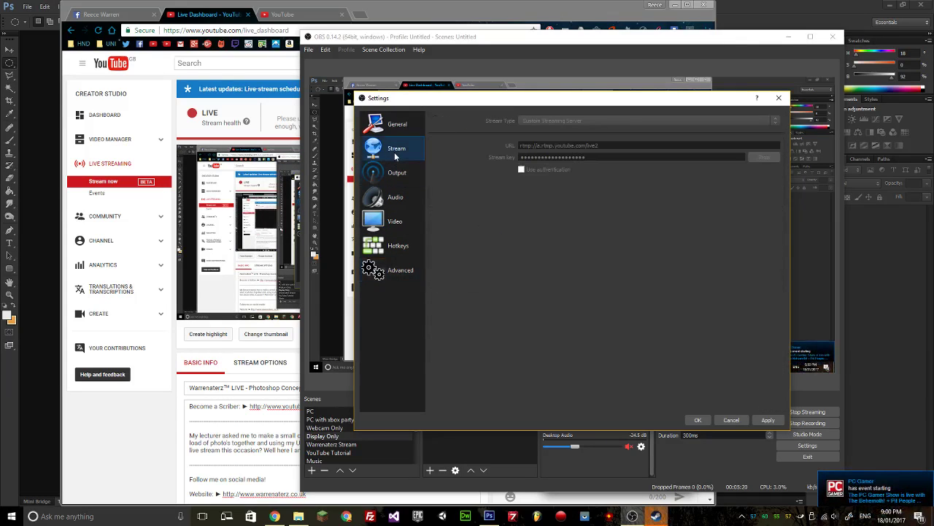
{"action": "left_click", "coordinate": [394, 127]}
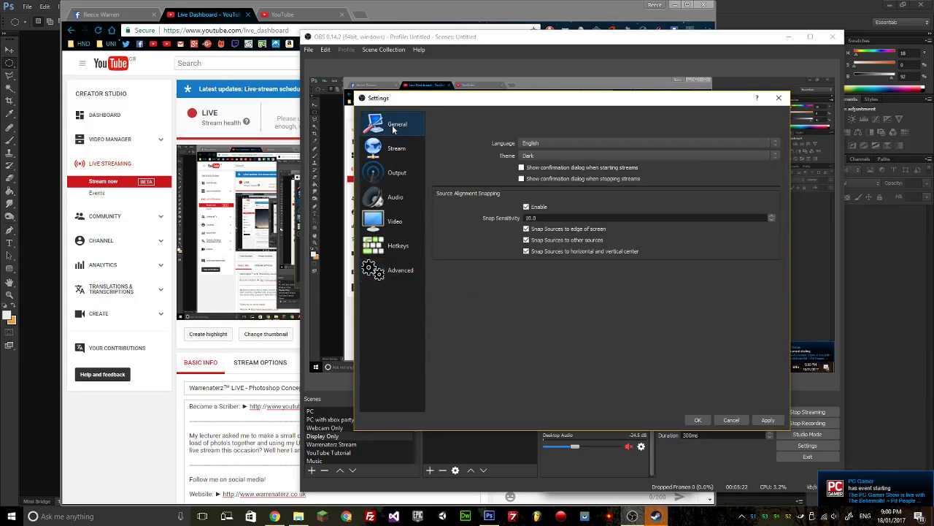
{"action": "left_click", "coordinate": [390, 155]}
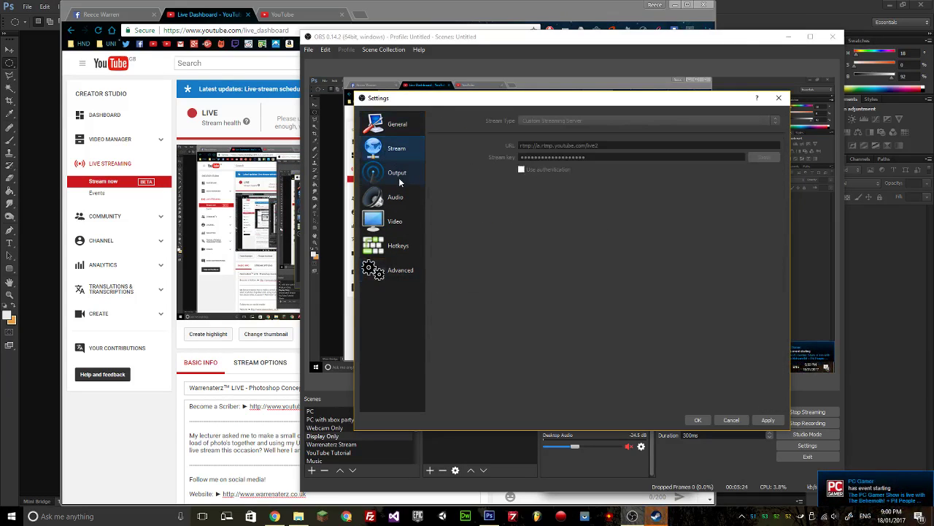
{"action": "left_click", "coordinate": [395, 172]}
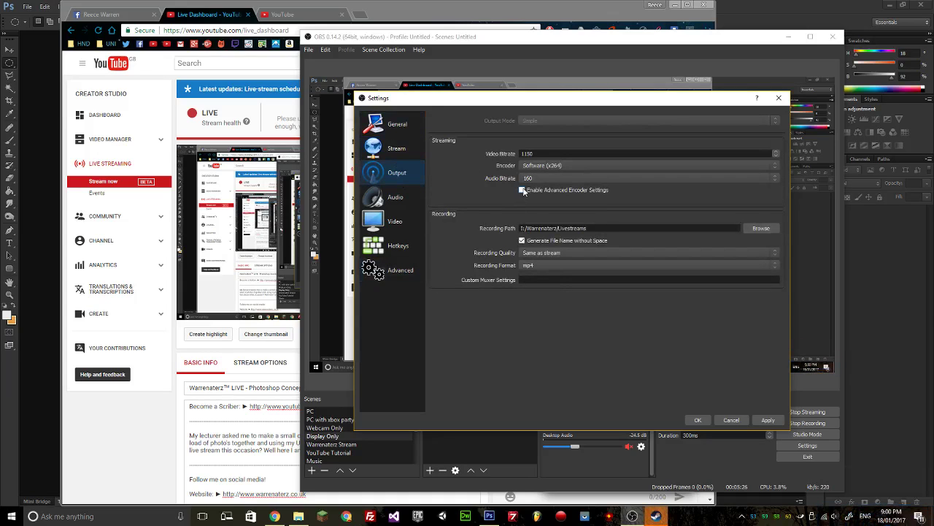
{"action": "left_click", "coordinate": [521, 191]}
{"action": "left_click", "coordinate": [403, 200]}
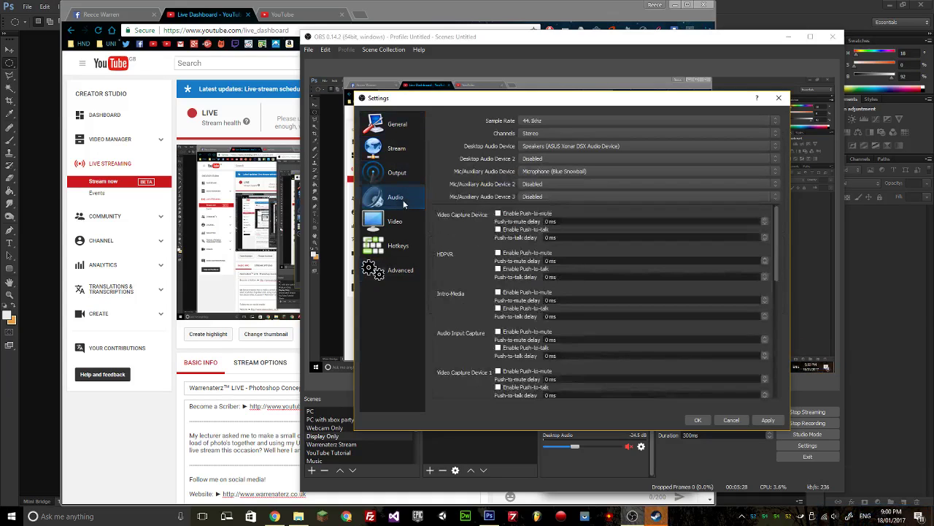
{"action": "left_click", "coordinate": [779, 98]}
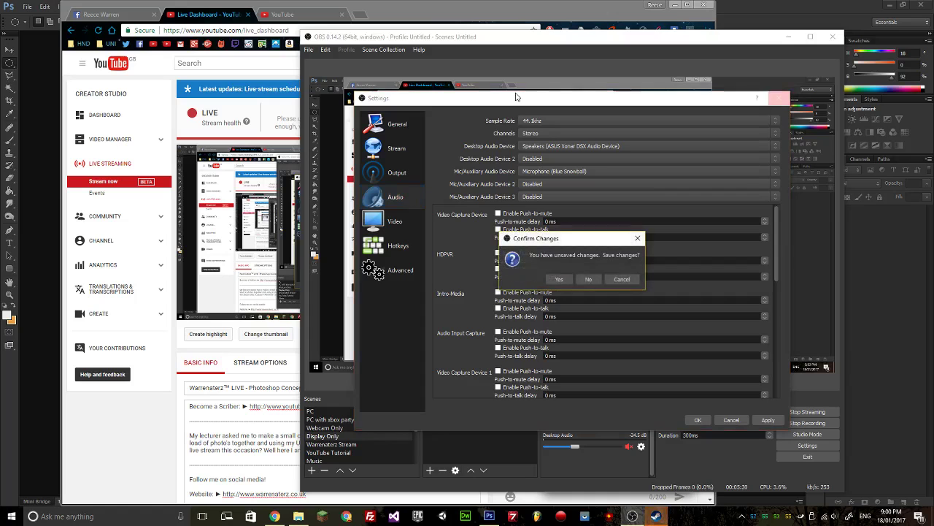
{"action": "left_click", "coordinate": [590, 281]}
{"action": "left_click", "coordinate": [789, 37]}
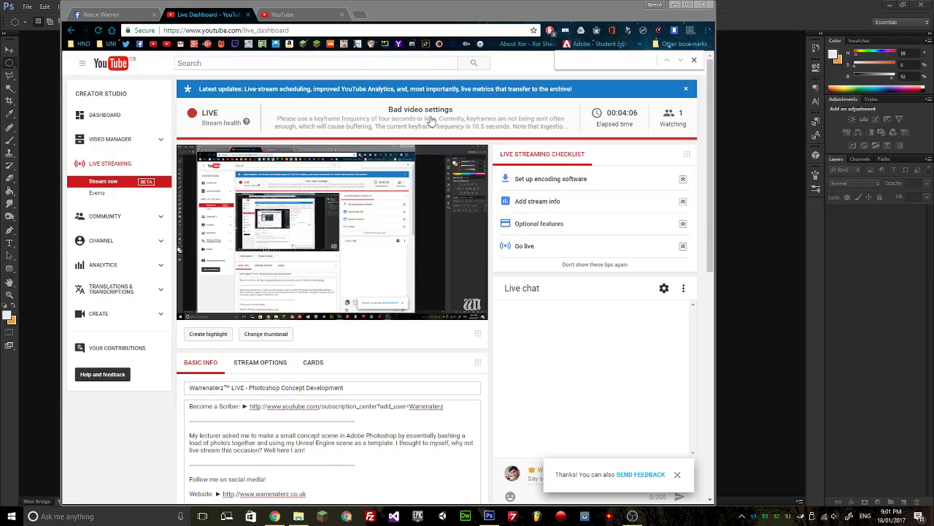
Review the stream details, analytics and encoder setup on the live dashboard, and minimise the browser.
{"action": "scroll", "coordinate": [430, 120], "scroll_direction": "down", "scroll_amount": 3}
{"action": "scroll", "coordinate": [438, 122], "scroll_direction": "down", "scroll_amount": 1}
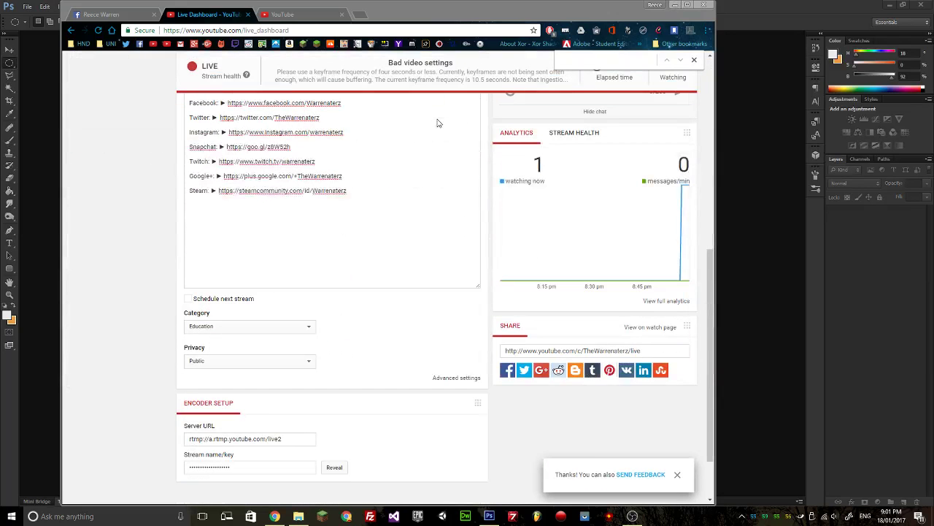
{"action": "scroll", "coordinate": [438, 123], "scroll_direction": "up", "scroll_amount": 3}
{"action": "left_click", "coordinate": [673, 6]}
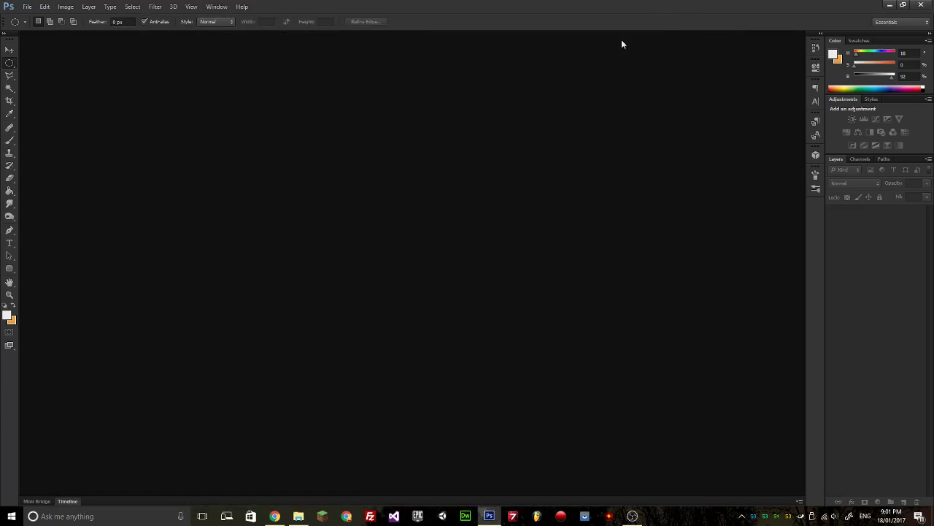
Create a new 3840 × 2160 pixel document named Photo Bash.
{"action": "left_click", "coordinate": [26, 7]}
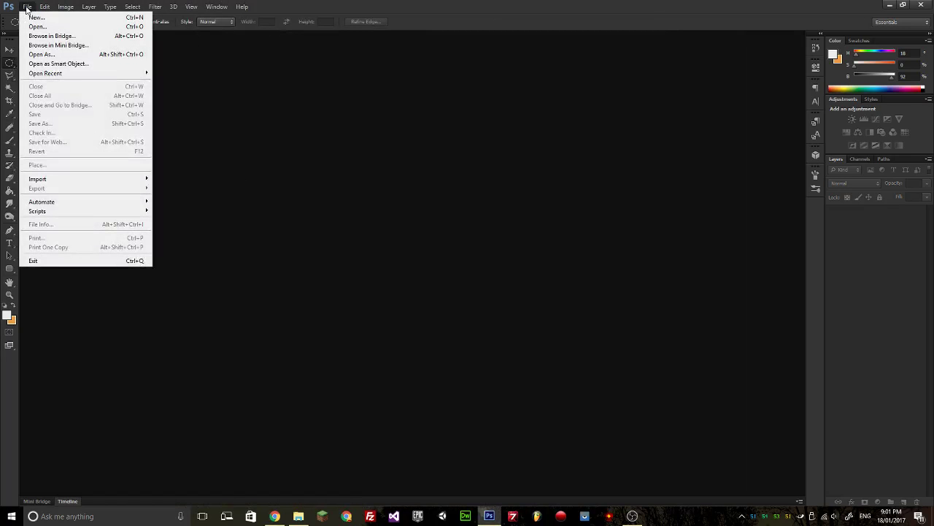
{"action": "left_click", "coordinate": [35, 17]}
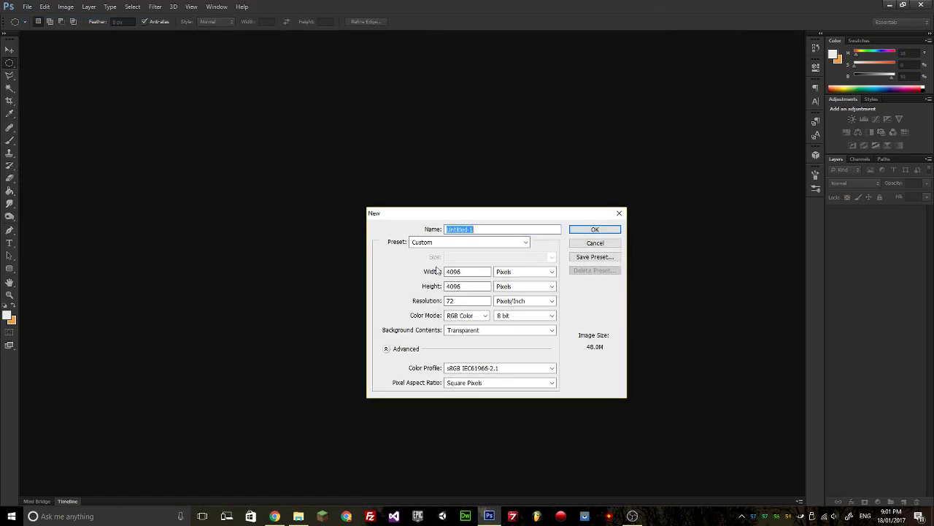
{"action": "left_click", "coordinate": [438, 270]}
{"action": "type", "text": "3840"}
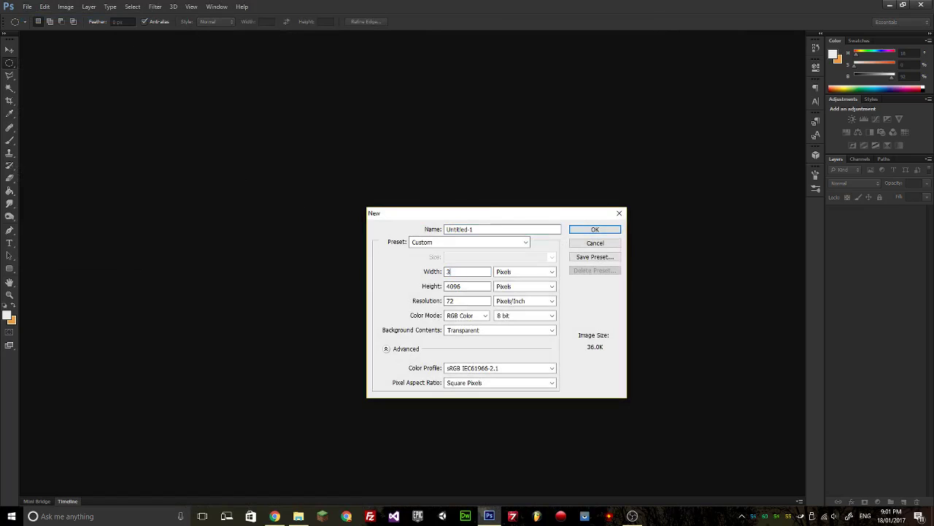
{"action": "key", "text": "Tab"}
{"action": "key", "text": "Tab"}
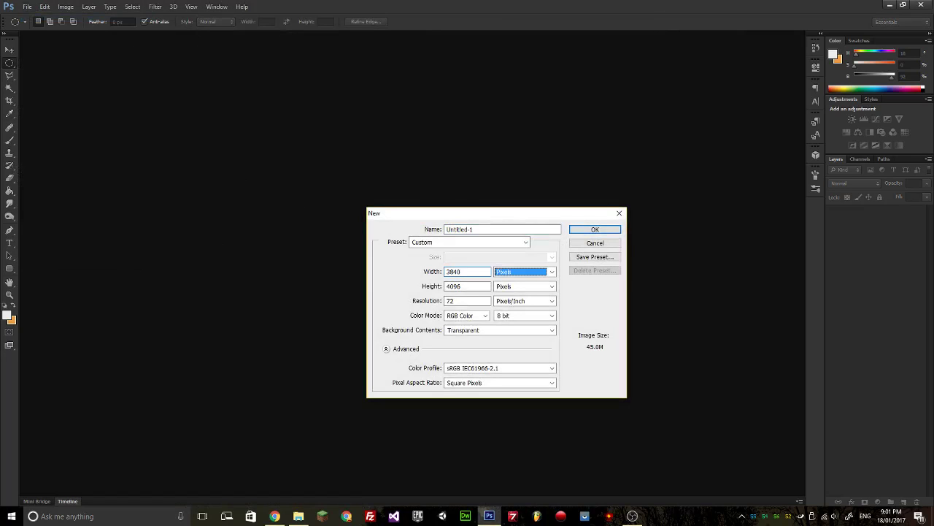
{"action": "type", "text": "2160"}
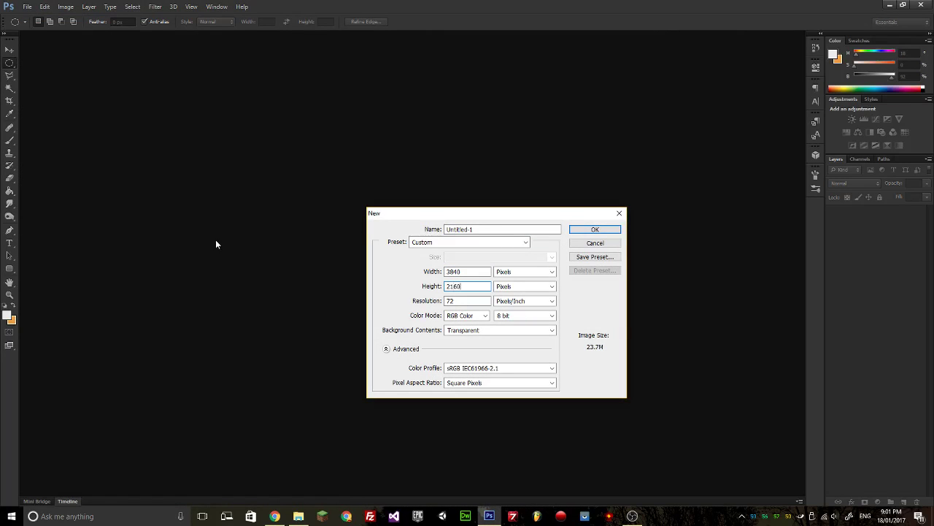
{"action": "left_click", "coordinate": [460, 232]}
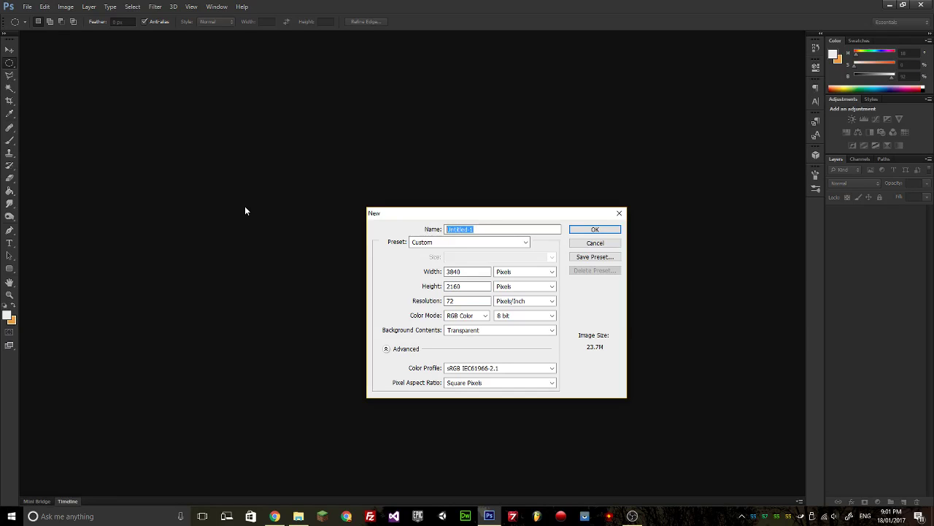
{"action": "type", "text": "Photo Bash"}
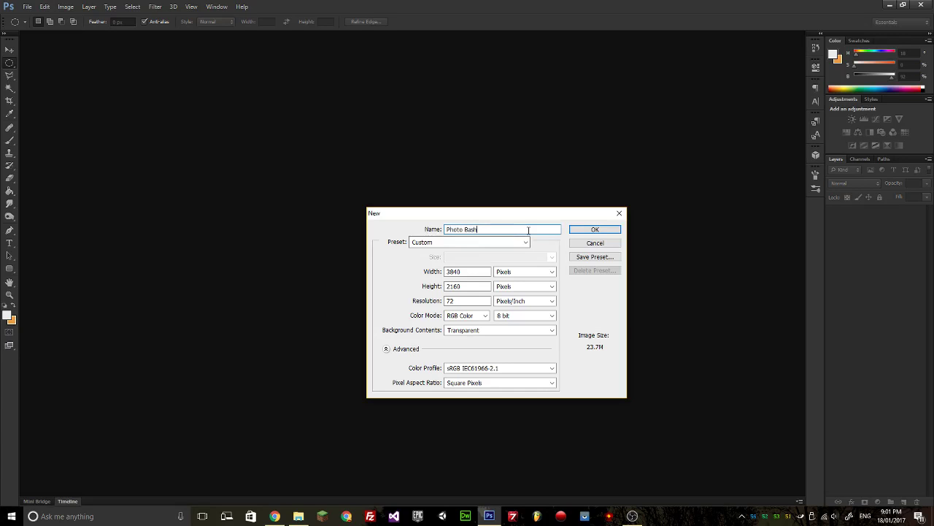
{"action": "key", "text": "Return"}
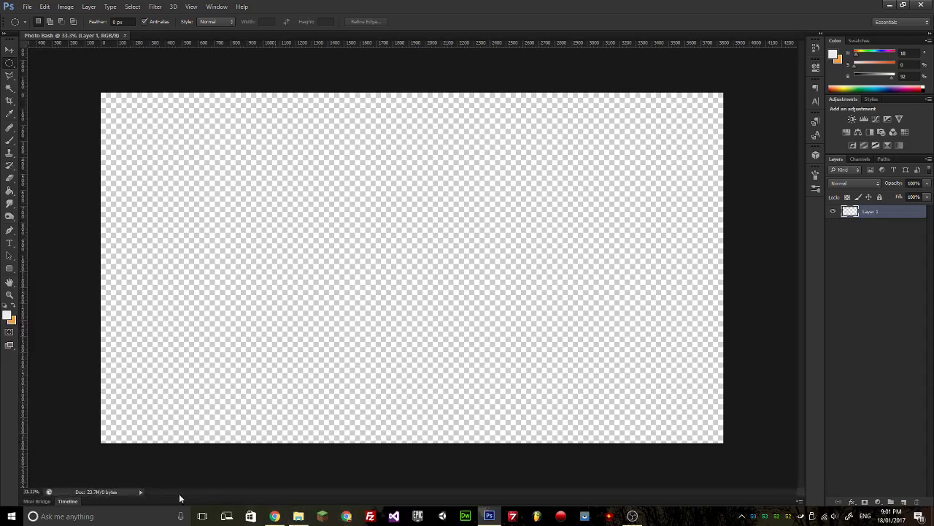
Open File Explorer, shift its window toward the middle of the desktop, and launch the Epic Games Launcher.
{"action": "left_click", "coordinate": [298, 516]}
{"action": "key", "text": "super"}
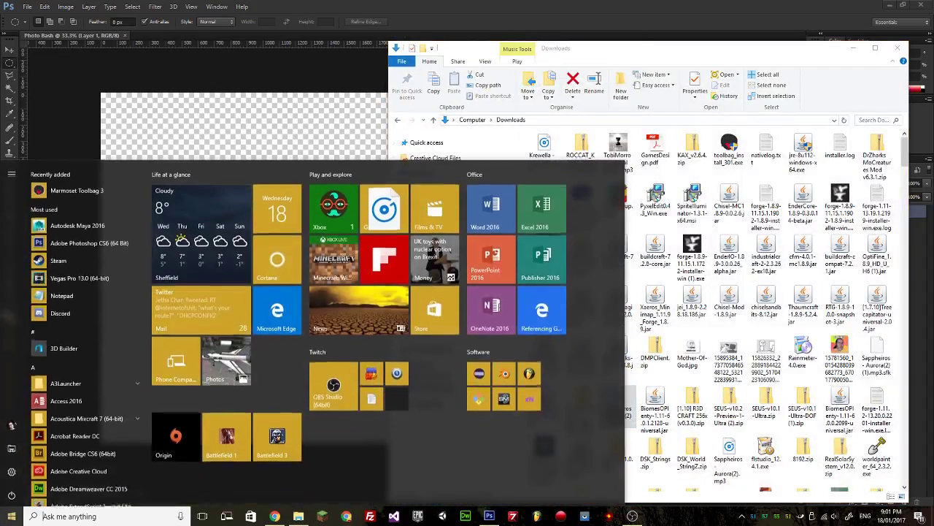
{"action": "type", "text": "epic"}
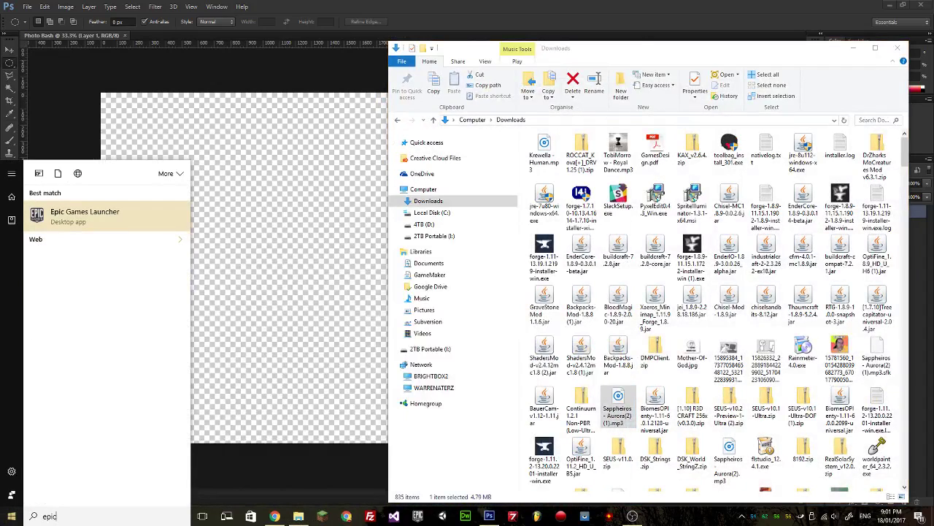
{"action": "left_click", "coordinate": [345, 121]}
{"action": "left_click_drag", "start_coordinate": [797, 51], "coordinate": [737, 35]}
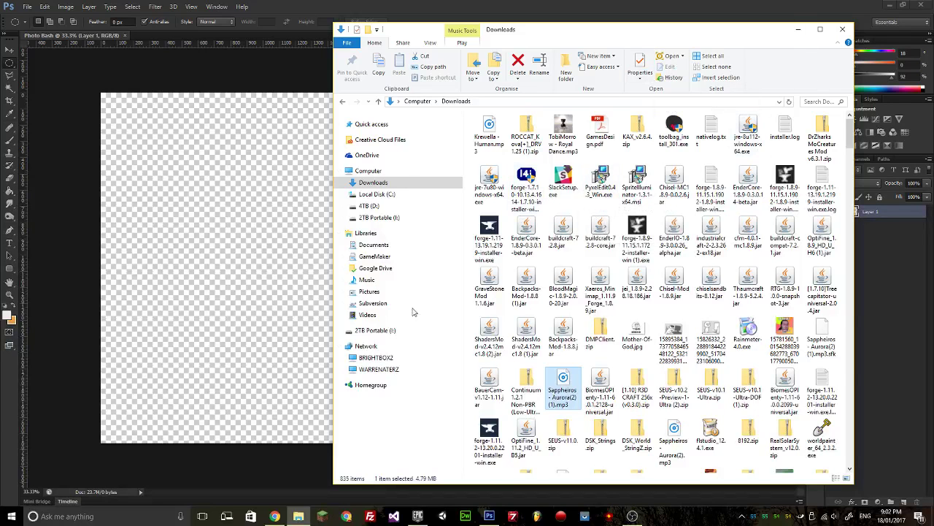
{"action": "left_click", "coordinate": [418, 516]}
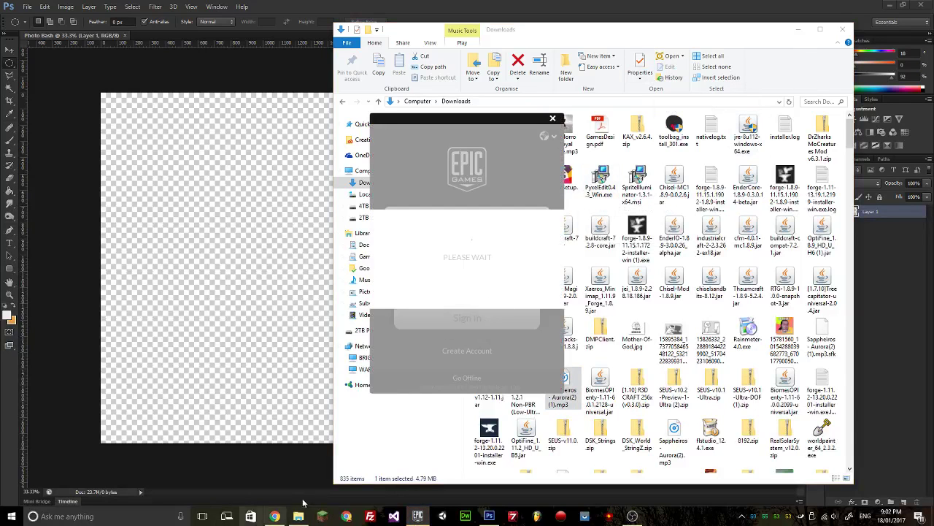
Switch to the browser and open the Creator Studio dashboard in the tab showing the GameMaker tutorial's video details.
{"action": "left_click", "coordinate": [274, 516]}
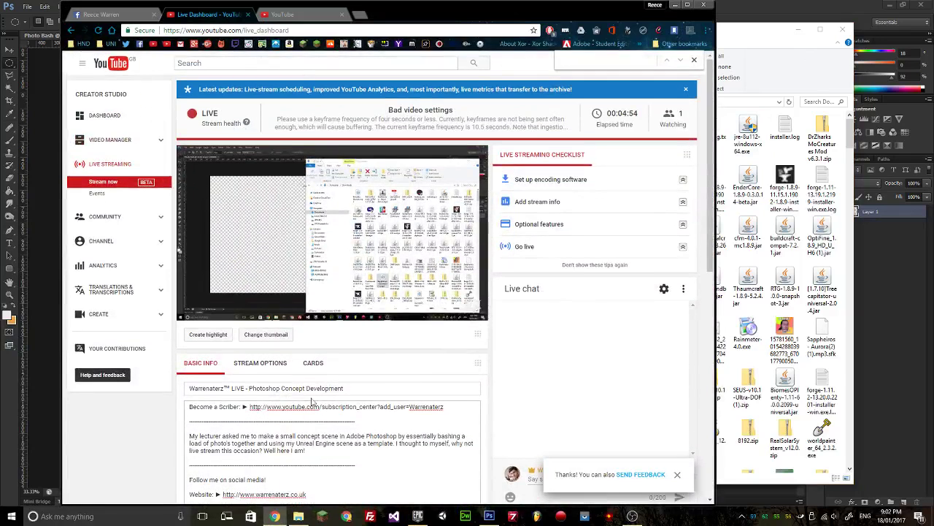
{"action": "left_click", "coordinate": [109, 14]}
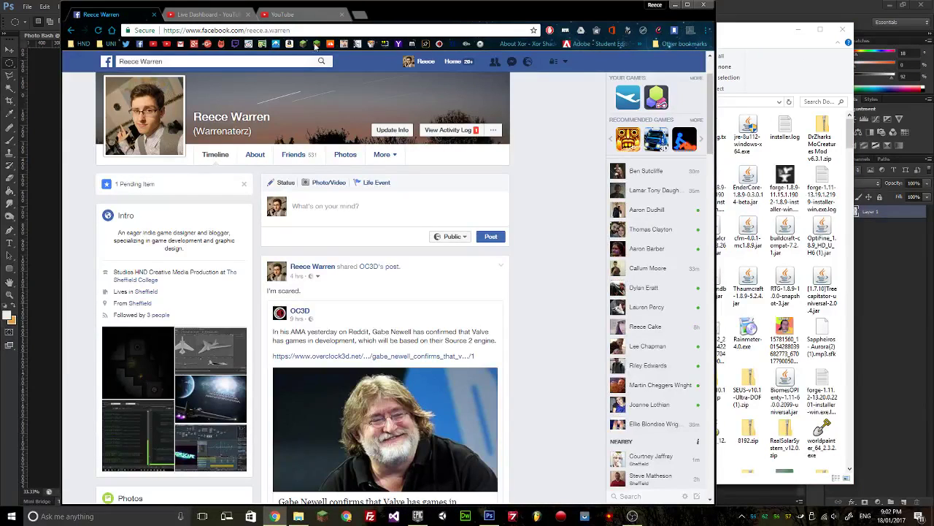
{"action": "left_click", "coordinate": [208, 15]}
{"action": "left_click", "coordinate": [283, 14]}
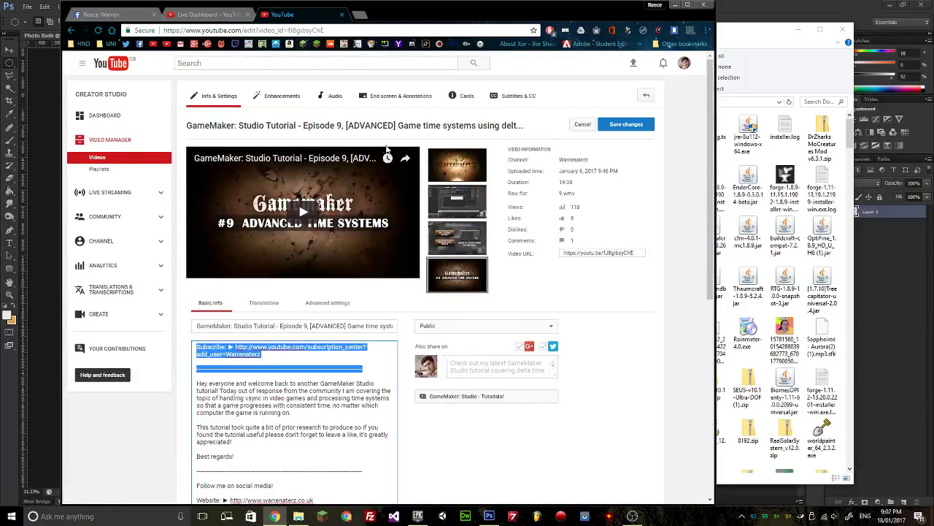
{"action": "left_click", "coordinate": [684, 63]}
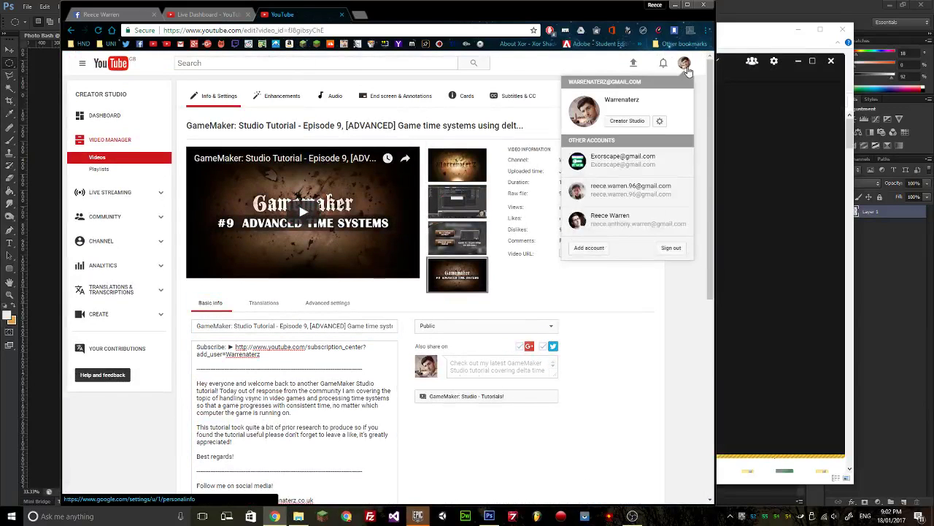
{"action": "left_click", "coordinate": [102, 114]}
{"action": "key", "text": "Return"}
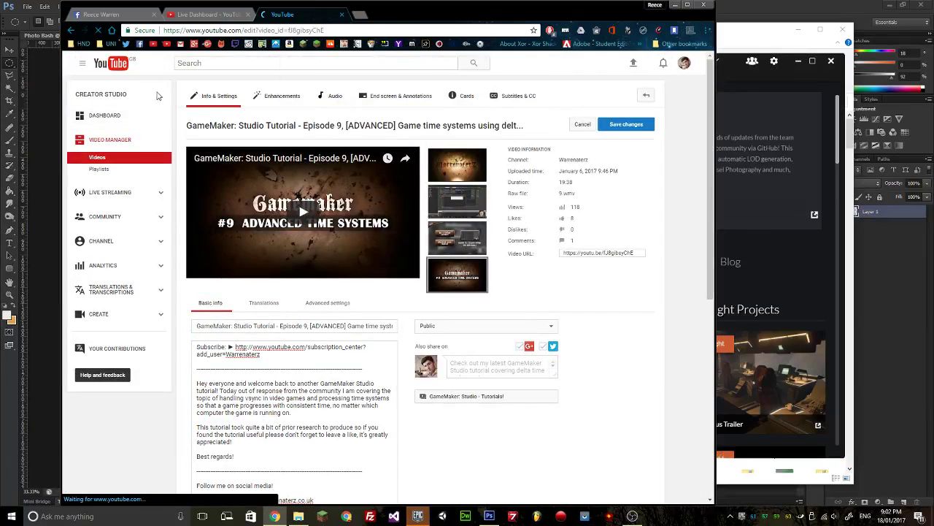
Open the channel's public page from the Creator Studio dashboard and select its web address.
{"action": "left_click", "coordinate": [470, 98]}
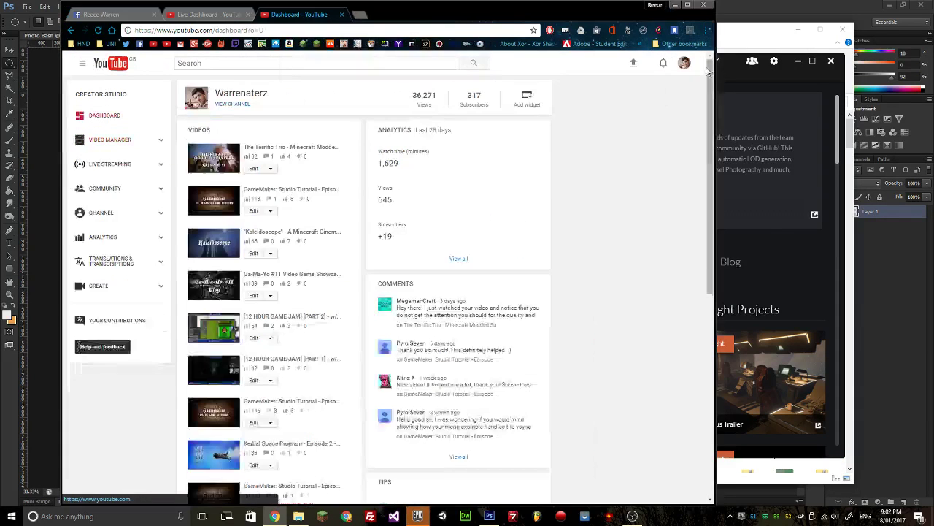
{"action": "left_click", "coordinate": [685, 63]}
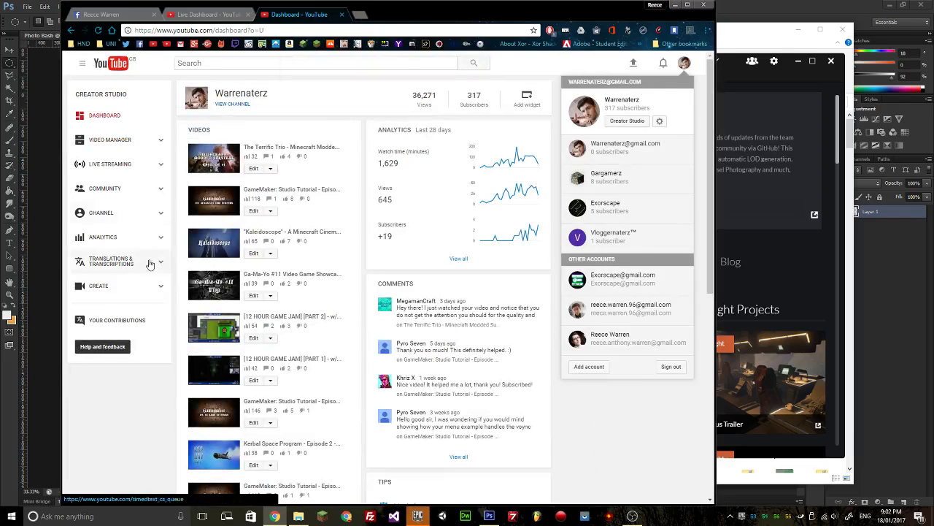
{"action": "left_click", "coordinate": [235, 104]}
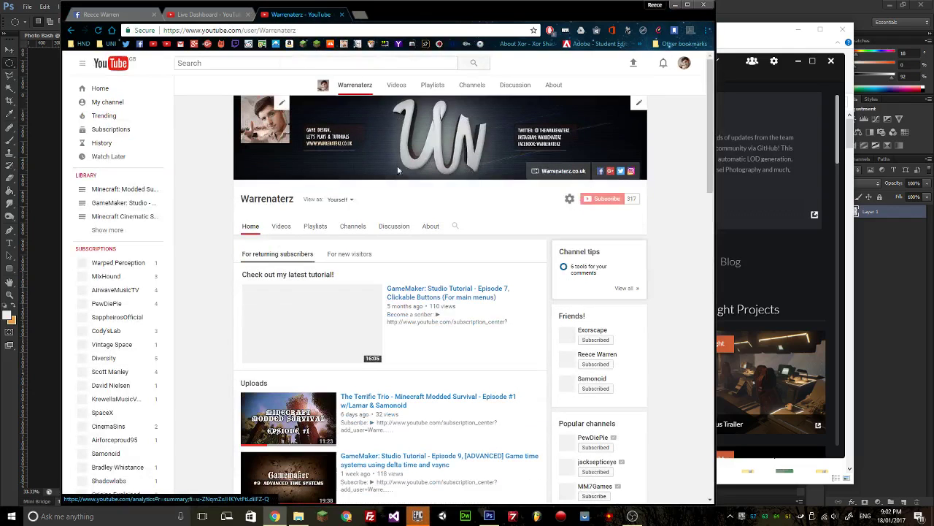
{"action": "left_click", "coordinate": [271, 30]}
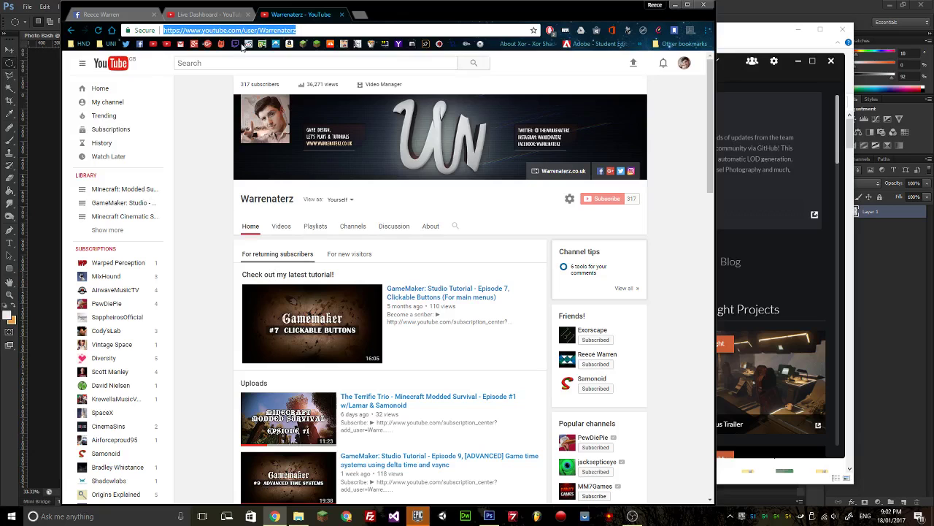
Open the Twitter home page in a new browser tab.
{"action": "left_click", "coordinate": [109, 14]}
{"action": "left_click", "coordinate": [357, 15]}
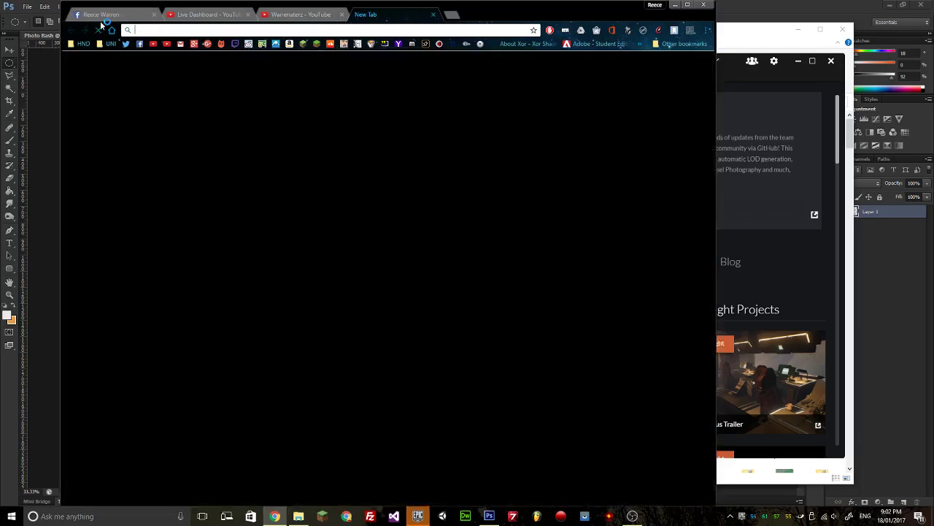
{"action": "left_click", "coordinate": [126, 45]}
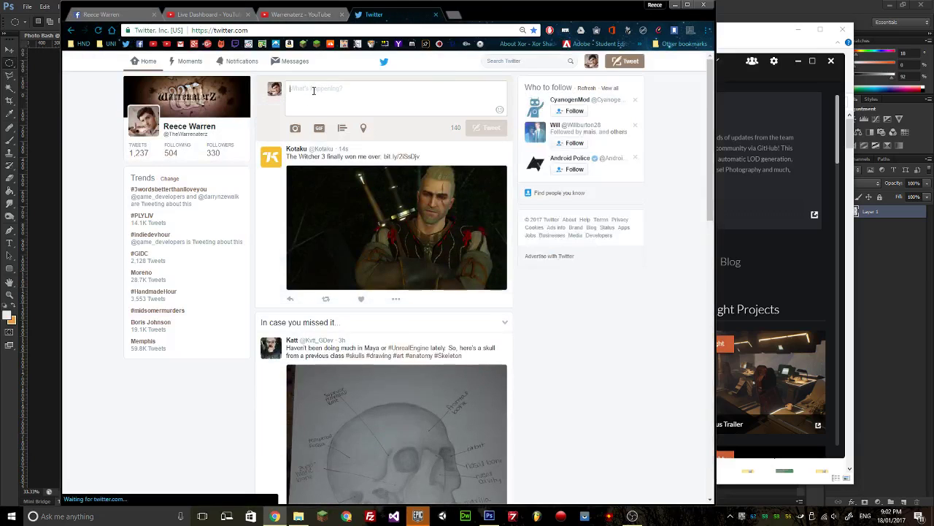
Copy the stream's share link from the YouTube live dashboard and return to Twitter.
{"action": "left_click", "coordinate": [208, 14]}
{"action": "scroll", "coordinate": [491, 320], "scroll_direction": "down", "scroll_amount": 10}
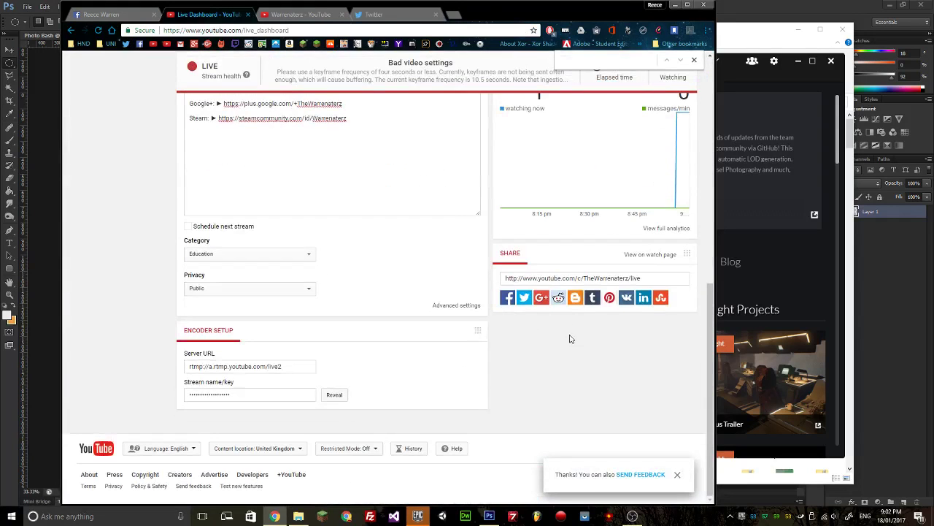
{"action": "left_click", "coordinate": [598, 278]}
{"action": "key", "text": "ctrl+c"}
{"action": "left_click", "coordinate": [374, 14]}
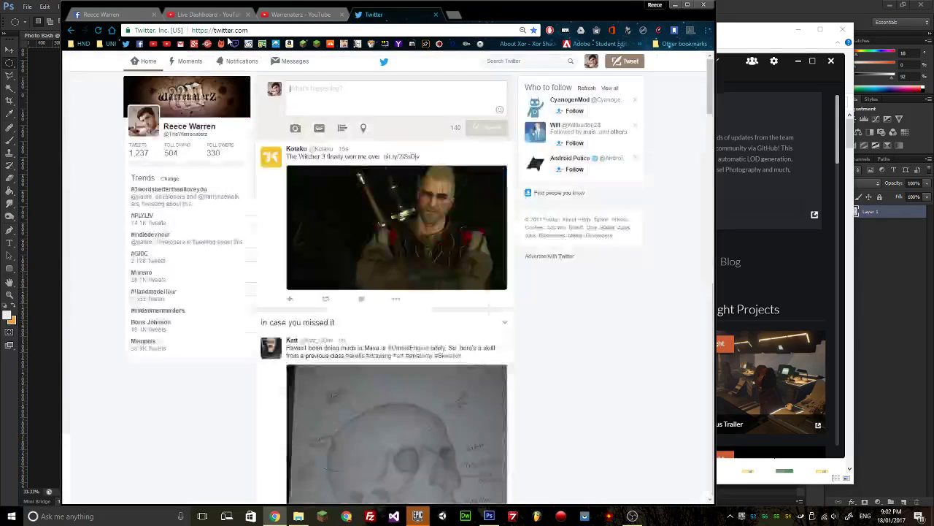
Post the tweet "Watch my Photoshop concept bash live! #gamedev" with the copied stream link on the line below.
{"action": "type", "text": "Wa"}
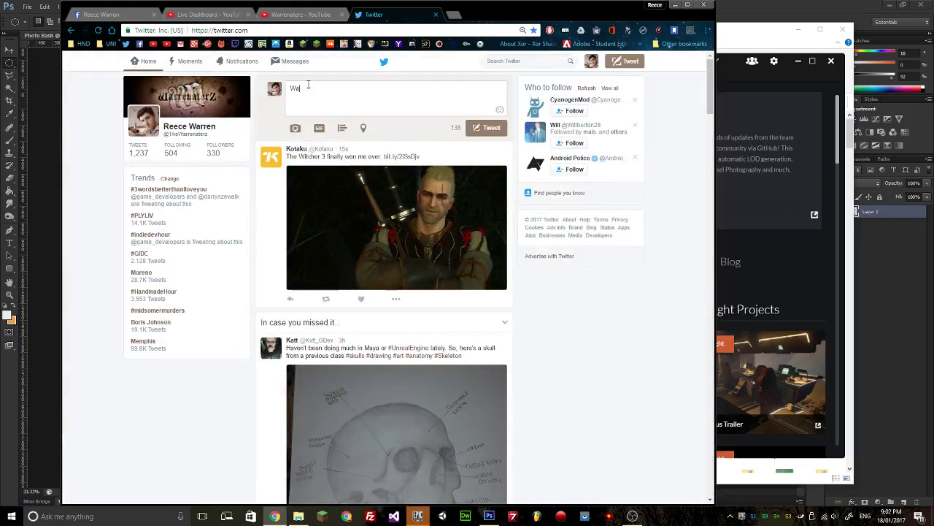
{"action": "type", "text": "tch my Photoshop concept bash live!"}
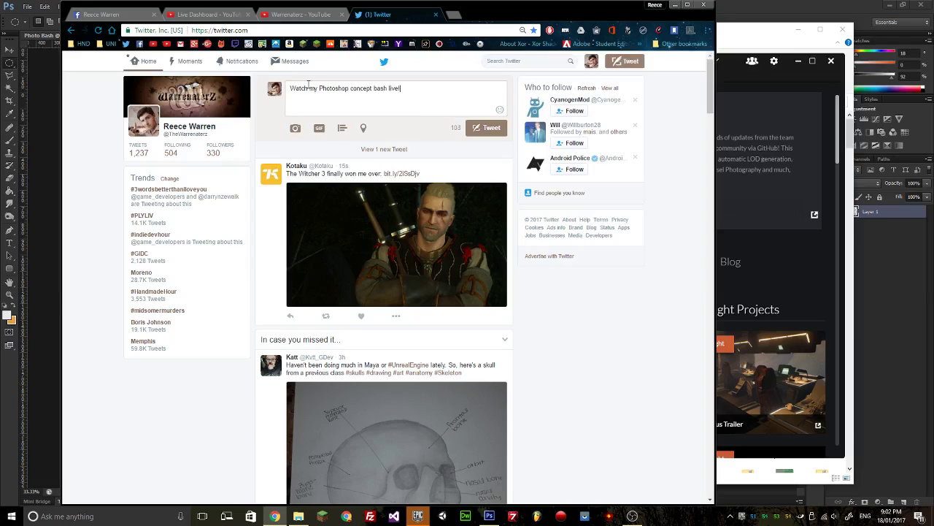
{"action": "key", "text": "ctrl+v"}
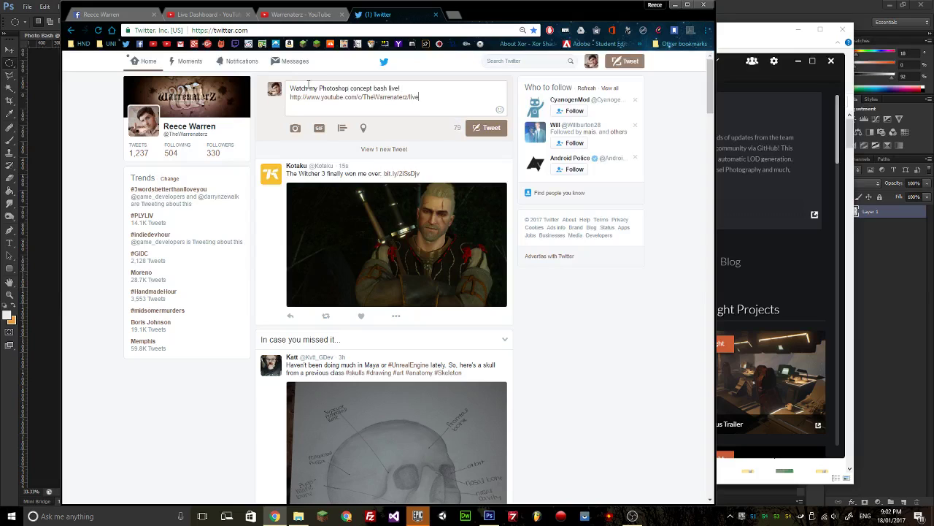
{"action": "left_click", "coordinate": [404, 89]}
{"action": "type", "text": "#gamede v"}
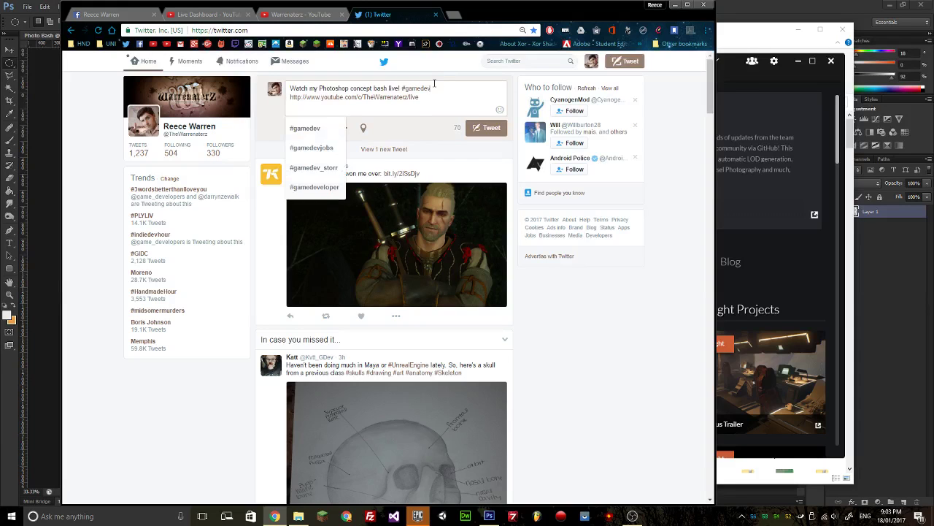
{"action": "left_click", "coordinate": [453, 104]}
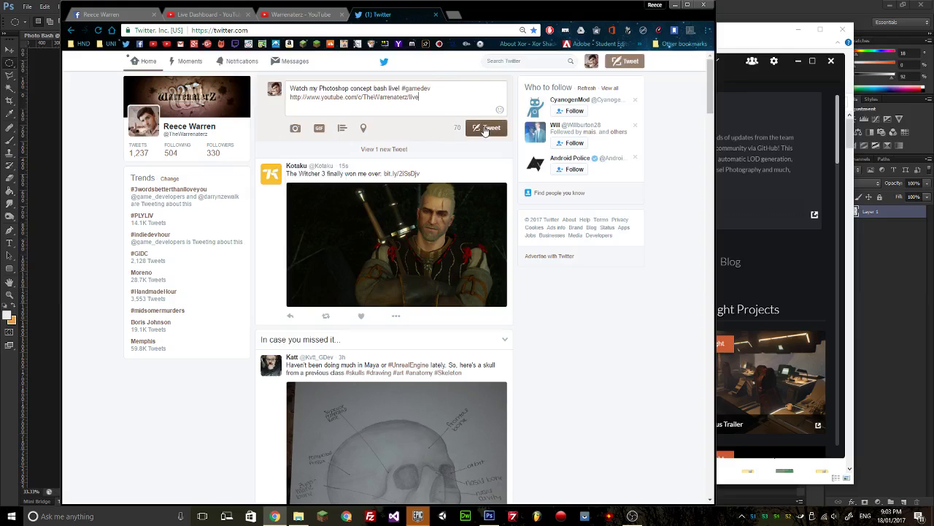
{"action": "left_click", "coordinate": [484, 129]}
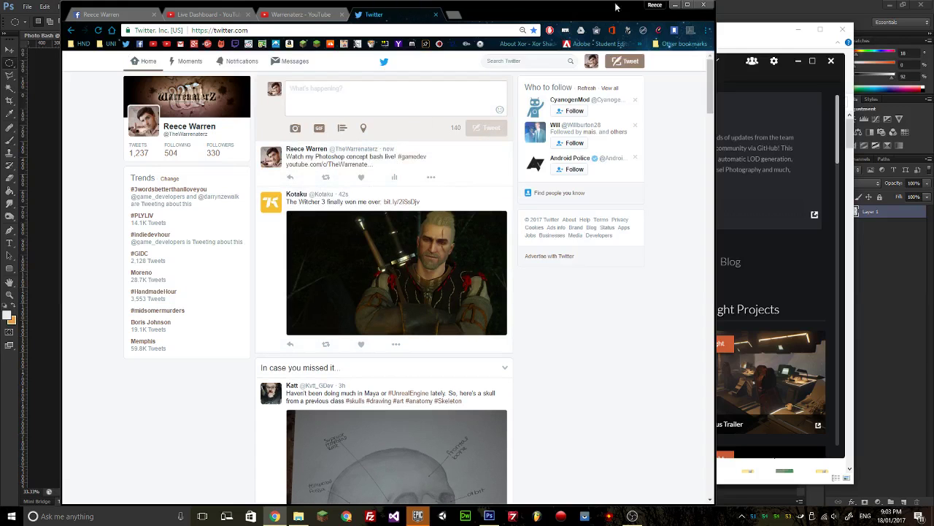
Minimise the browser and launch Unreal Engine 4.11.2 from the Epic Games Launcher, leaving the launcher minimised.
{"action": "left_click", "coordinate": [675, 4]}
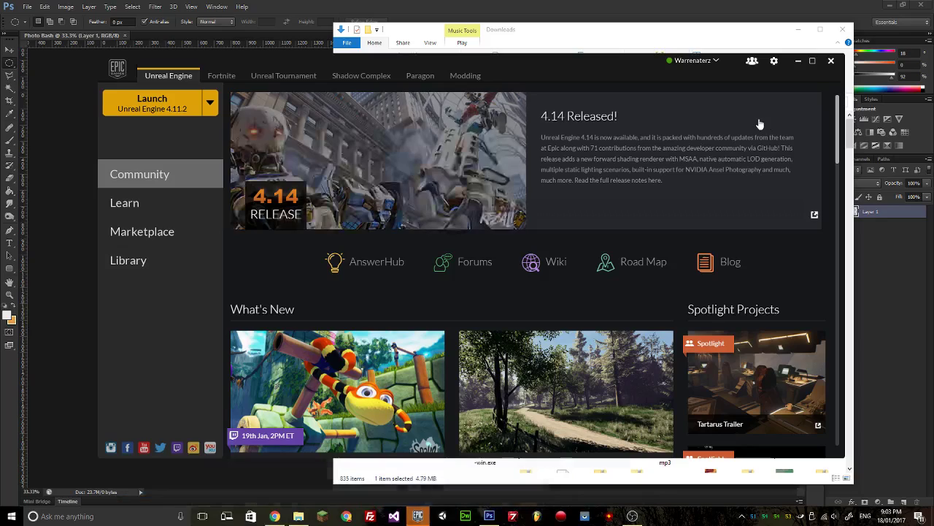
{"action": "left_click", "coordinate": [797, 64]}
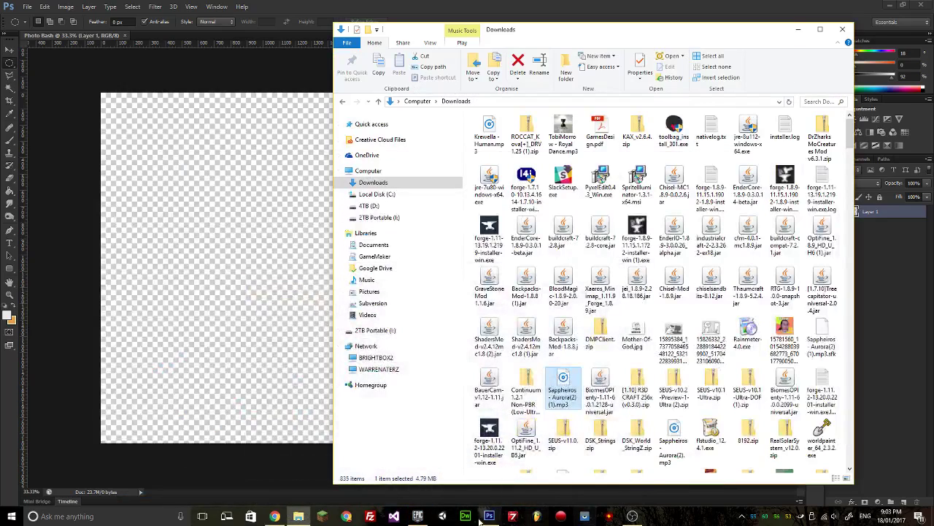
{"action": "left_click", "coordinate": [417, 516]}
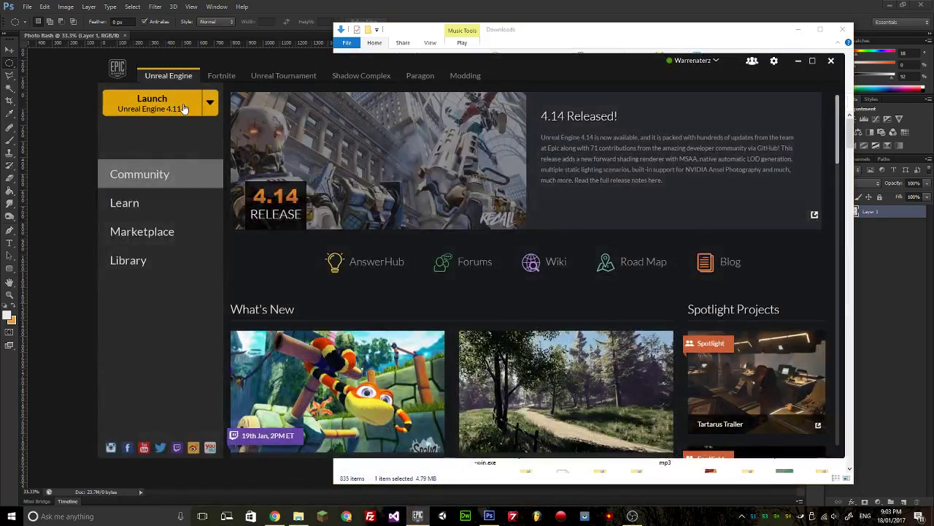
{"action": "left_click", "coordinate": [184, 108]}
{"action": "left_click", "coordinate": [798, 61]}
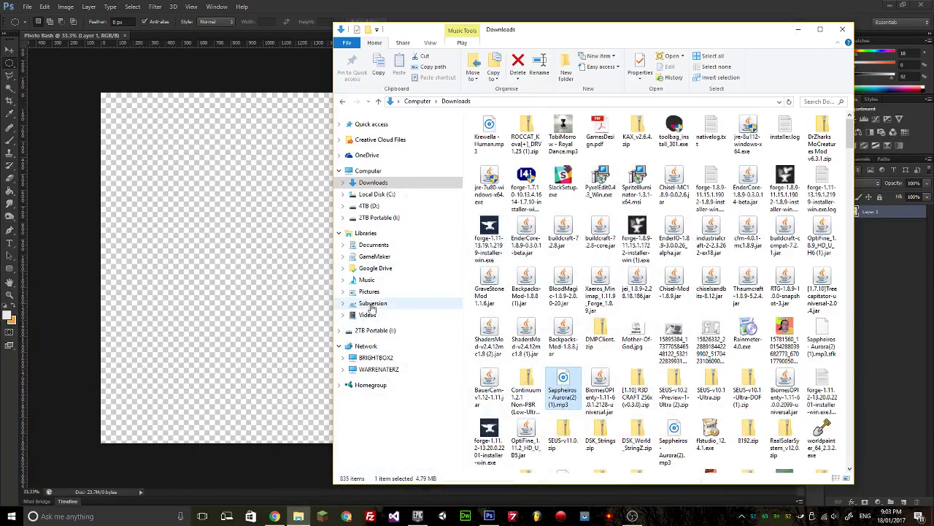
In File Explorer, open the "[10-02-17] - Unit 69,74,76 - Group Project" folder inside HND Y2 on the 2TB Portable drive.
{"action": "left_click", "coordinate": [373, 330]}
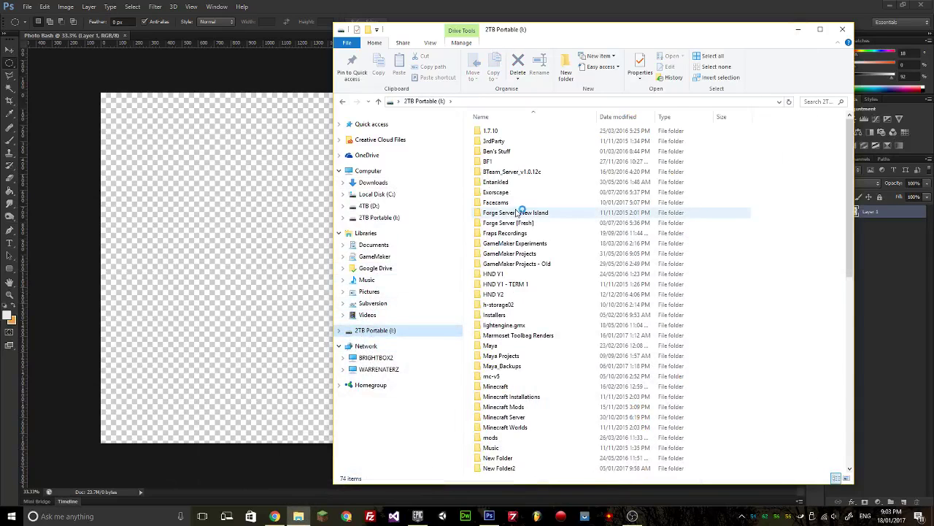
{"action": "double_click", "coordinate": [514, 297]}
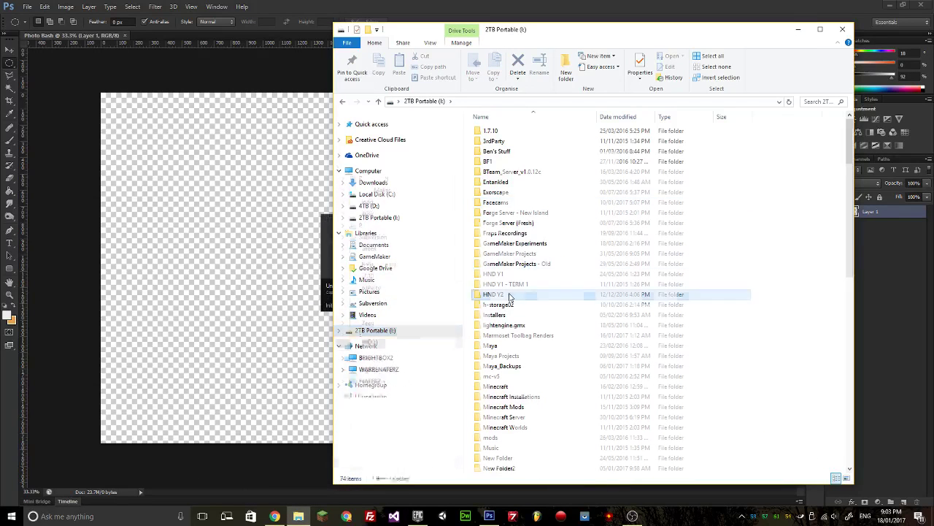
{"action": "double_click", "coordinate": [522, 145]}
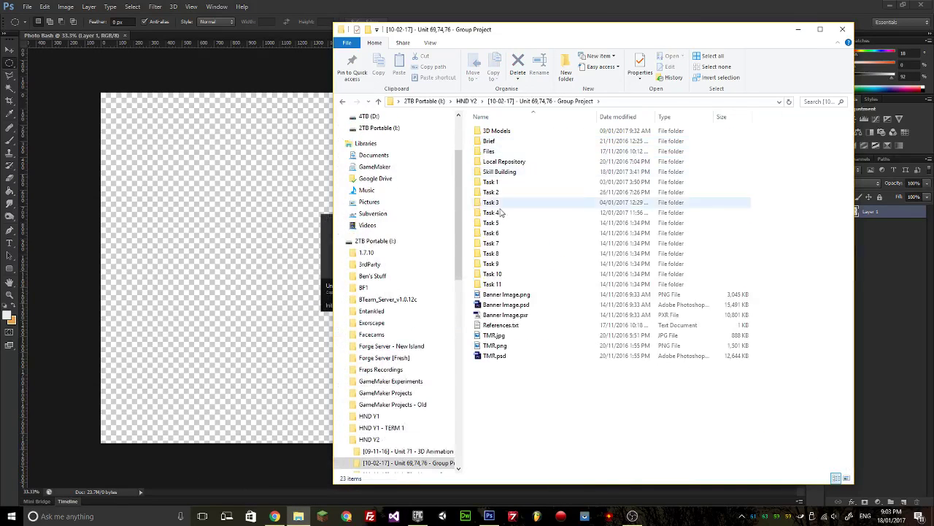
{"action": "left_click", "coordinate": [505, 22]}
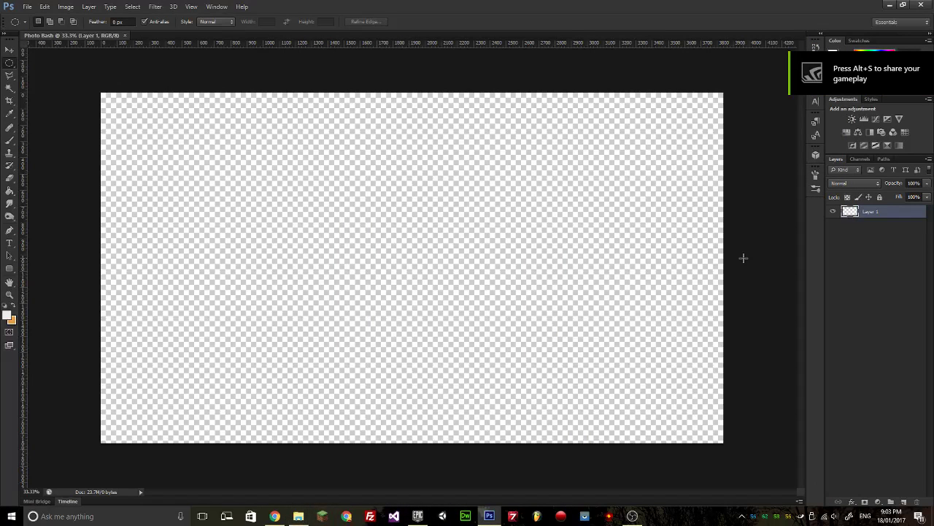
{"action": "left_click", "coordinate": [298, 517]}
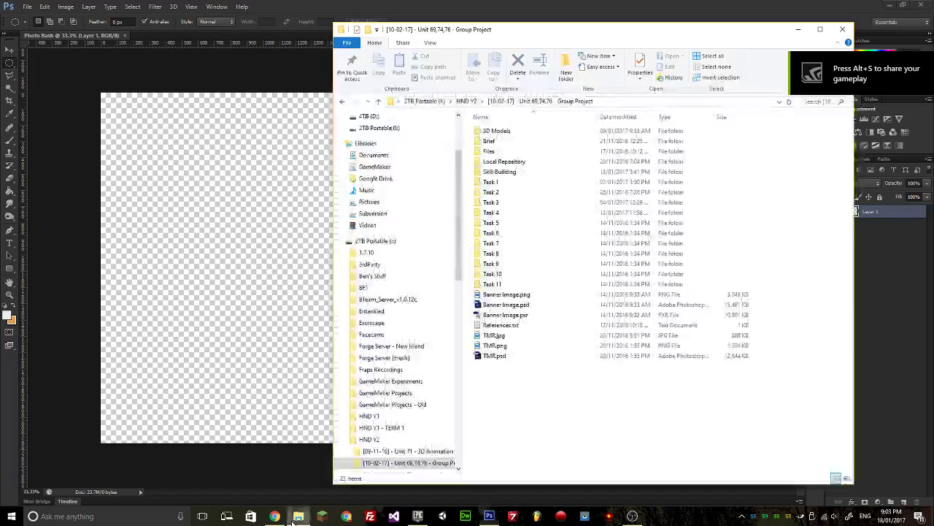
Open the Blockout_V1d folder in the Unreal Projects folder of Task 4.
{"action": "double_click", "coordinate": [495, 214]}
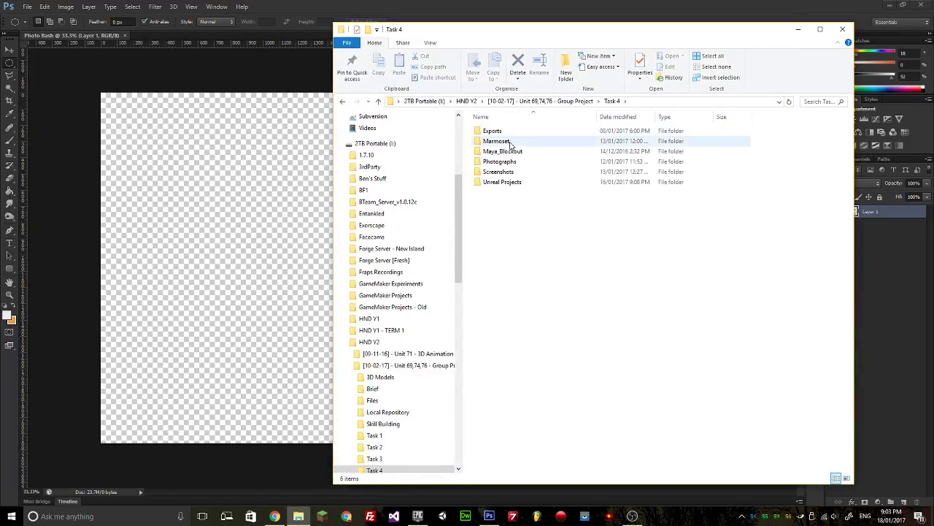
{"action": "left_click", "coordinate": [573, 102]}
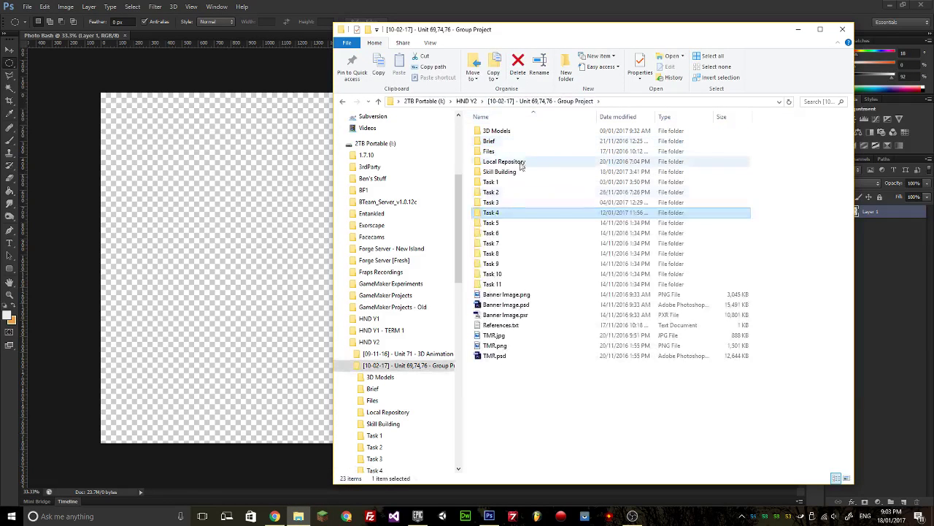
{"action": "double_click", "coordinate": [500, 214]}
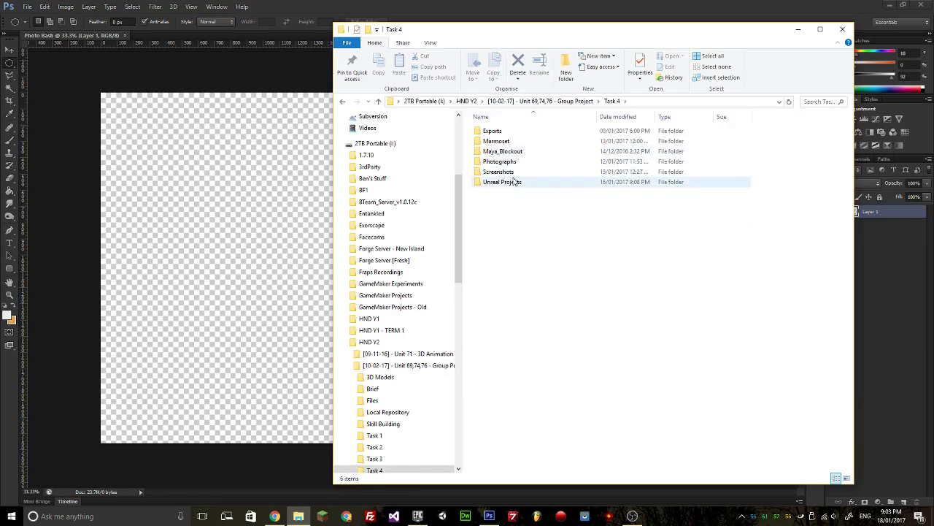
{"action": "left_click", "coordinate": [511, 184]}
{"action": "double_click", "coordinate": [511, 184]}
{"action": "double_click", "coordinate": [510, 135]}
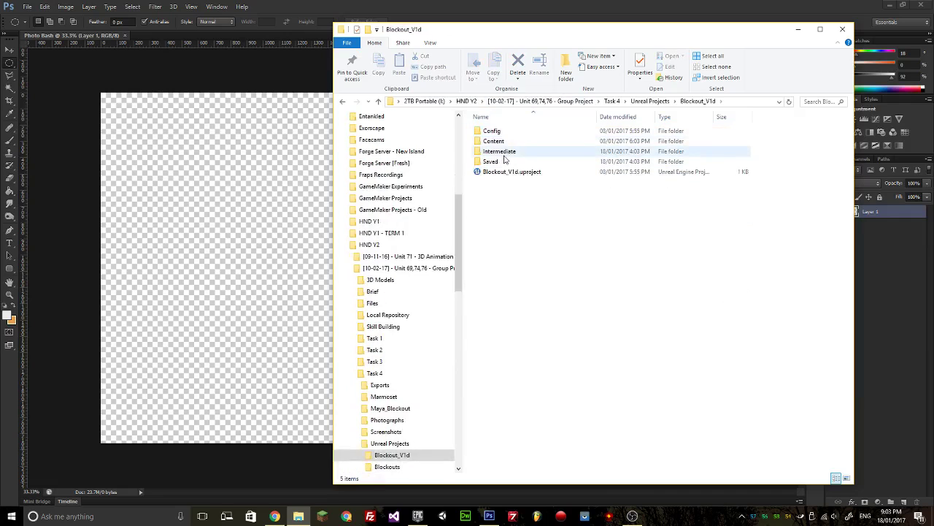
Look through the Blockout_V1d project's subfolders for its high-resolution screenshots and open the Windows folder under Saved > Screenshots.
{"action": "double_click", "coordinate": [502, 141]}
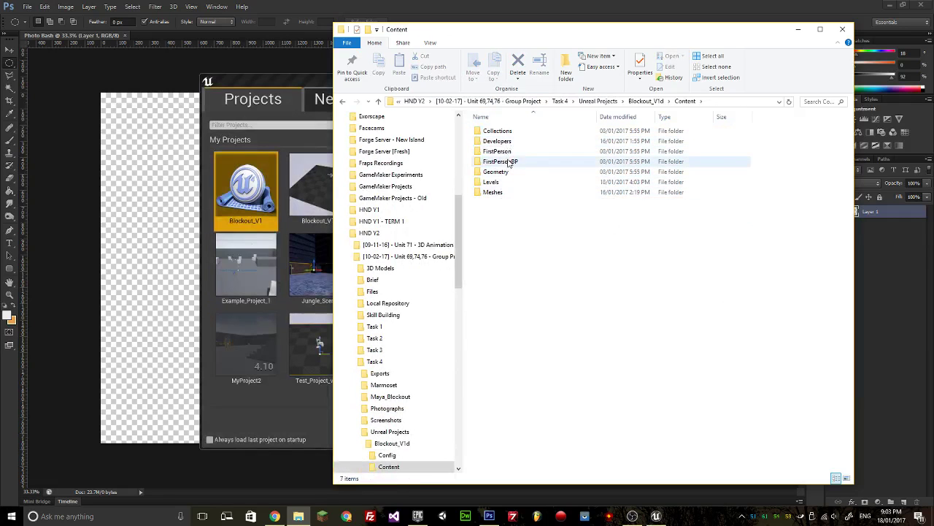
{"action": "left_click", "coordinate": [643, 101]}
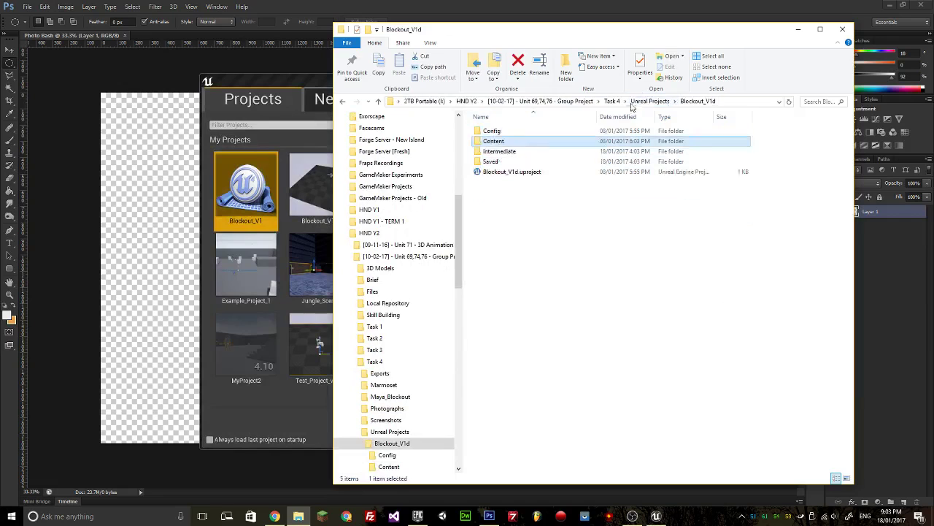
{"action": "double_click", "coordinate": [511, 152]}
{"action": "left_click", "coordinate": [645, 102]}
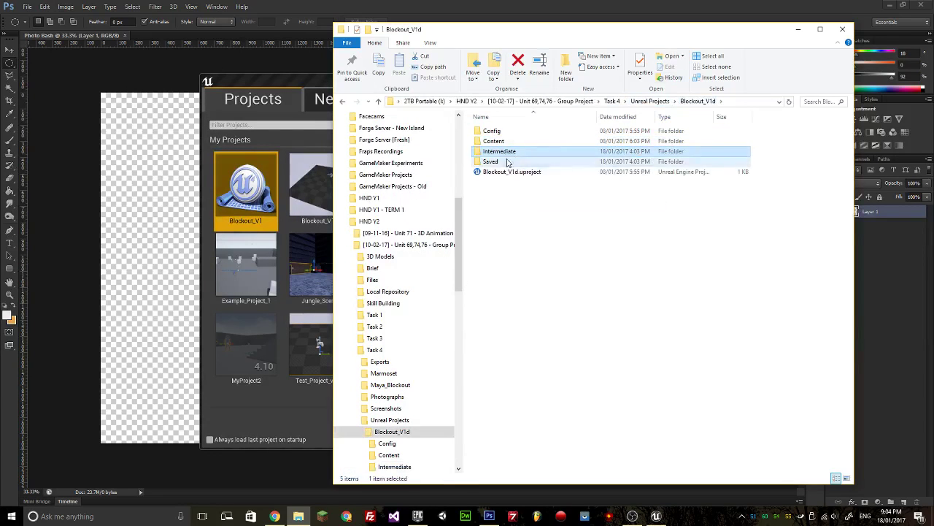
{"action": "double_click", "coordinate": [503, 162]}
{"action": "double_click", "coordinate": [500, 182]}
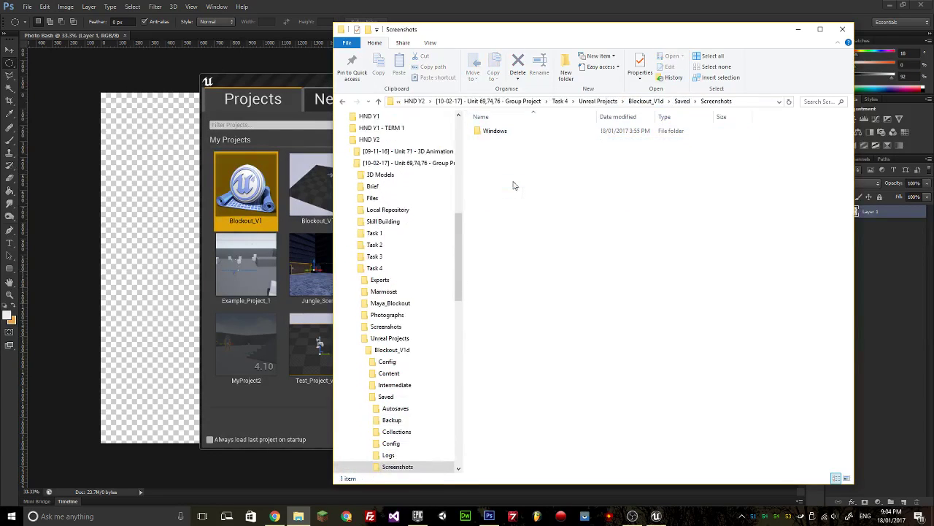
{"action": "double_click", "coordinate": [517, 135]}
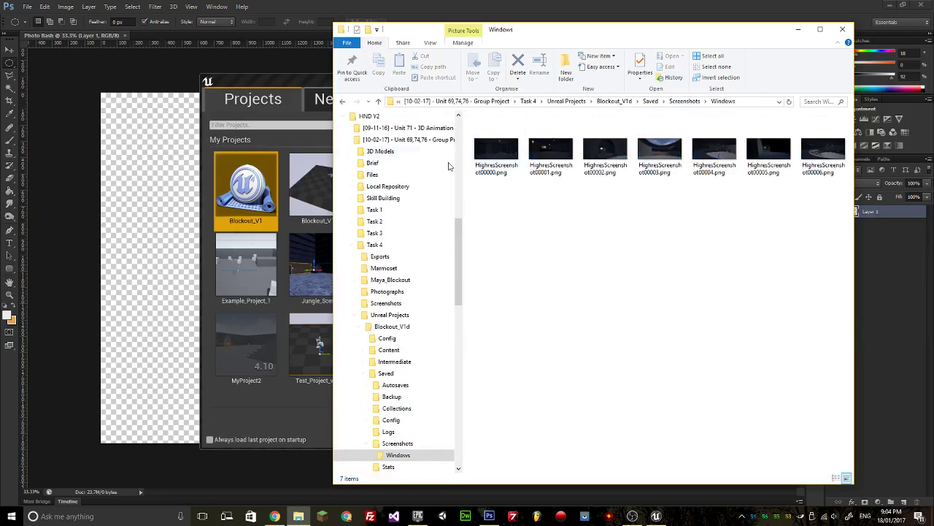
Open the Blockout_V1d project from the Unreal Project Browser.
{"action": "left_click", "coordinate": [297, 76]}
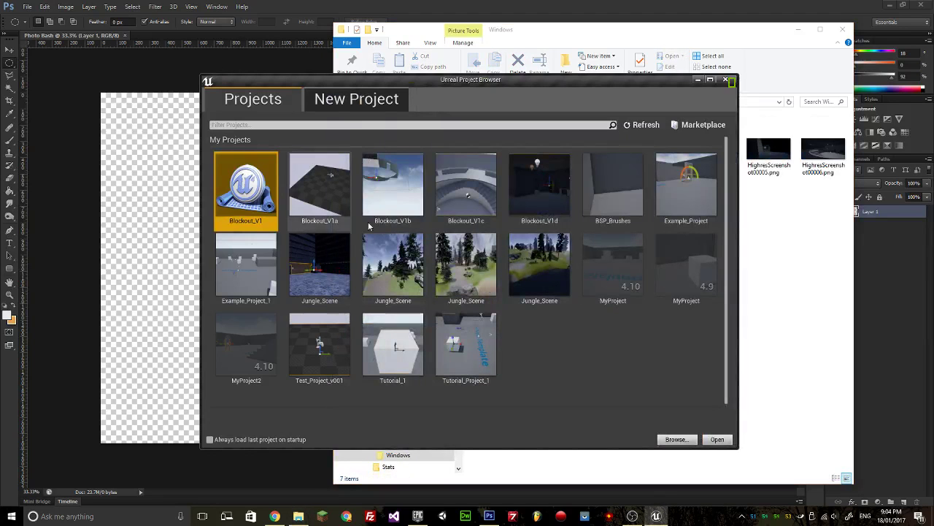
{"action": "left_click", "coordinate": [532, 196]}
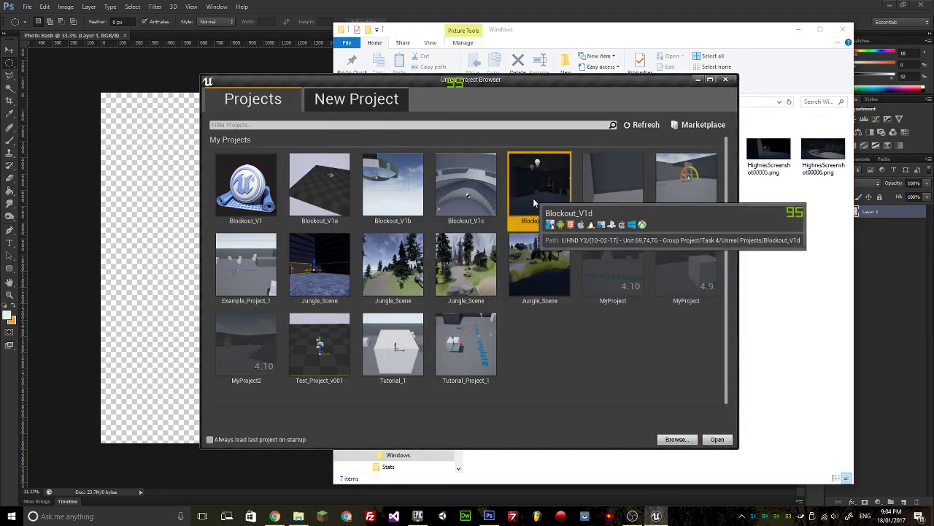
{"action": "left_click", "coordinate": [717, 440]}
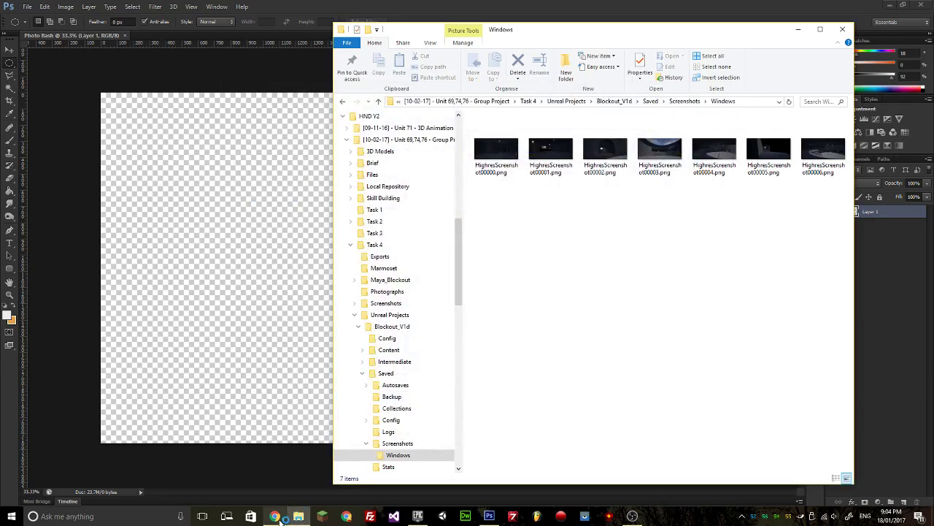
Open the Game_Level_v1 level from the Levels folder of the Blockout_V1d project's content.
{"action": "left_click", "coordinate": [277, 517]}
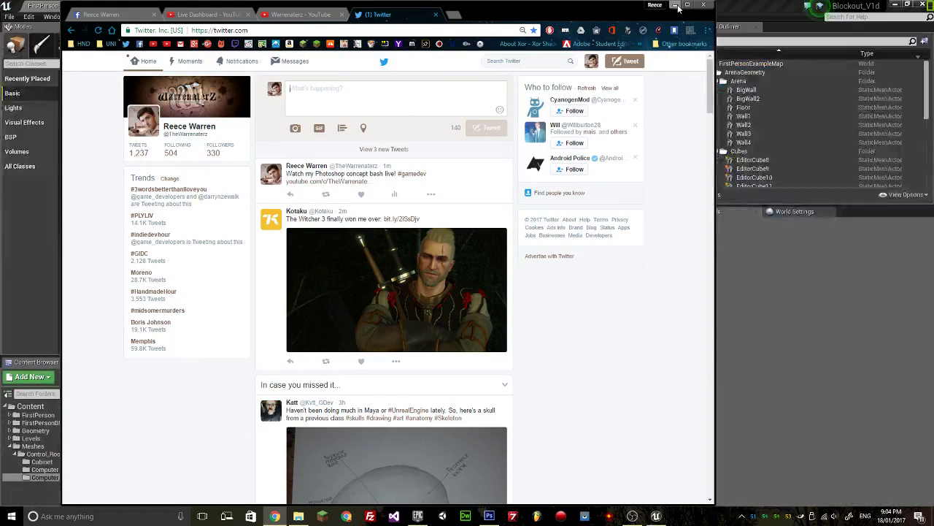
{"action": "left_click", "coordinate": [676, 6]}
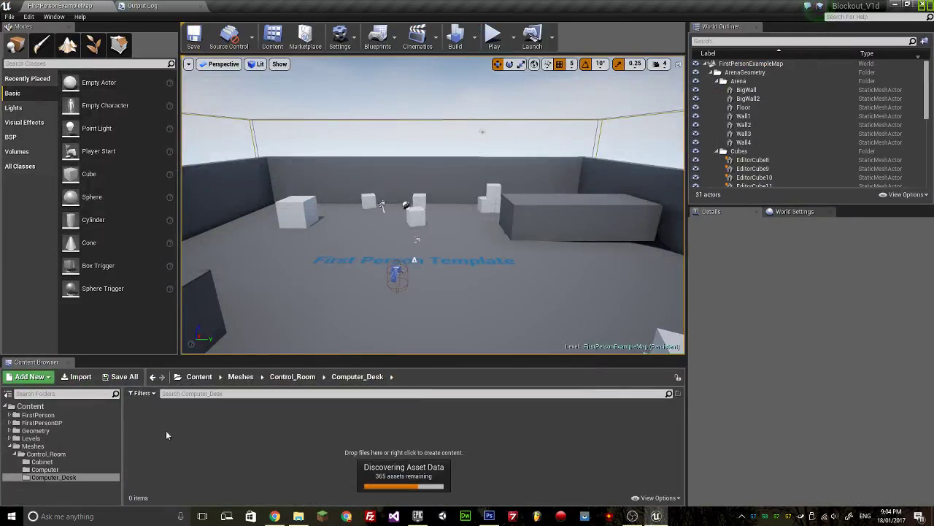
{"action": "left_click", "coordinate": [50, 454]}
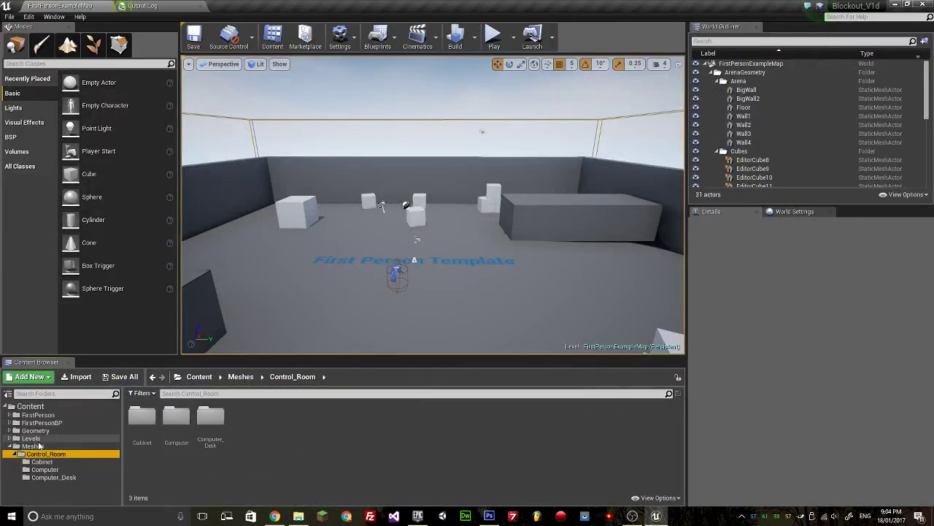
{"action": "left_click", "coordinate": [31, 438]}
{"action": "left_click", "coordinate": [175, 422]}
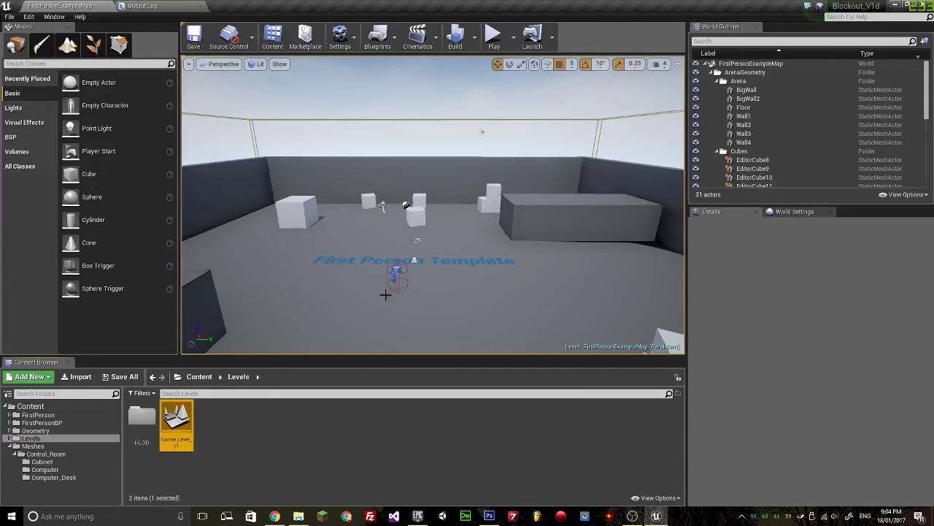
{"action": "double_click", "coordinate": [179, 422]}
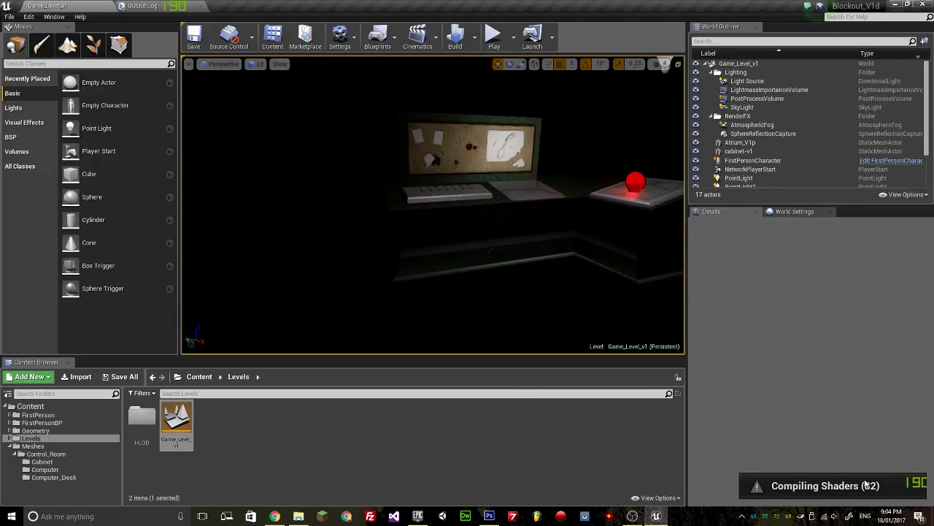
Examine the circular atrium, its doorways and the adjoining rooms of the blockout from above and from inside.
{"action": "left_click_drag", "start_coordinate": [433, 205], "coordinate": [262, 277]}
{"action": "key", "text": "s"}
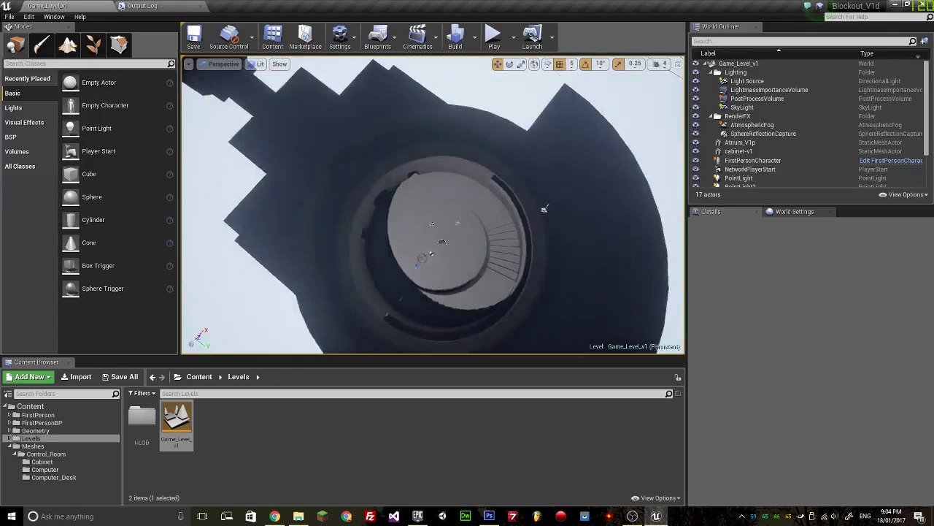
{"action": "left_click_drag", "start_coordinate": [433, 205], "coordinate": [496, 212]}
{"action": "key", "text": "w"}
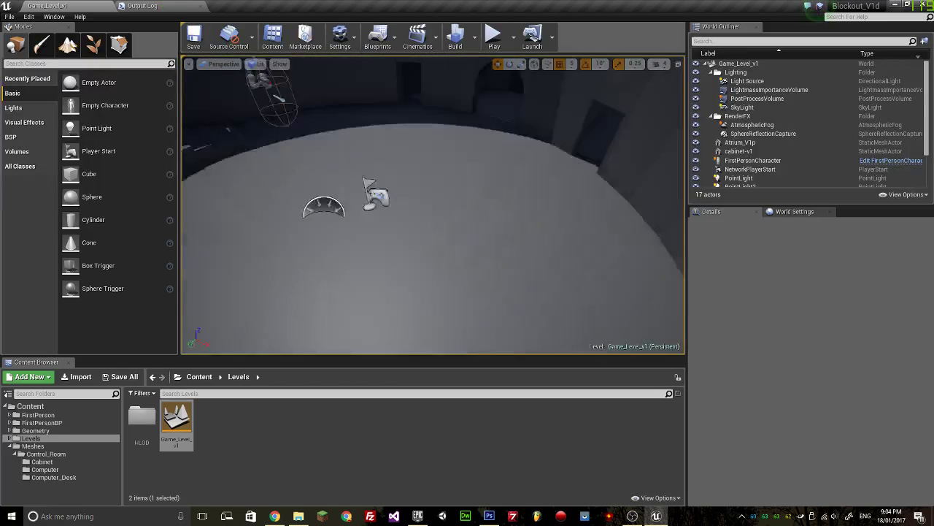
{"action": "key", "text": "w"}
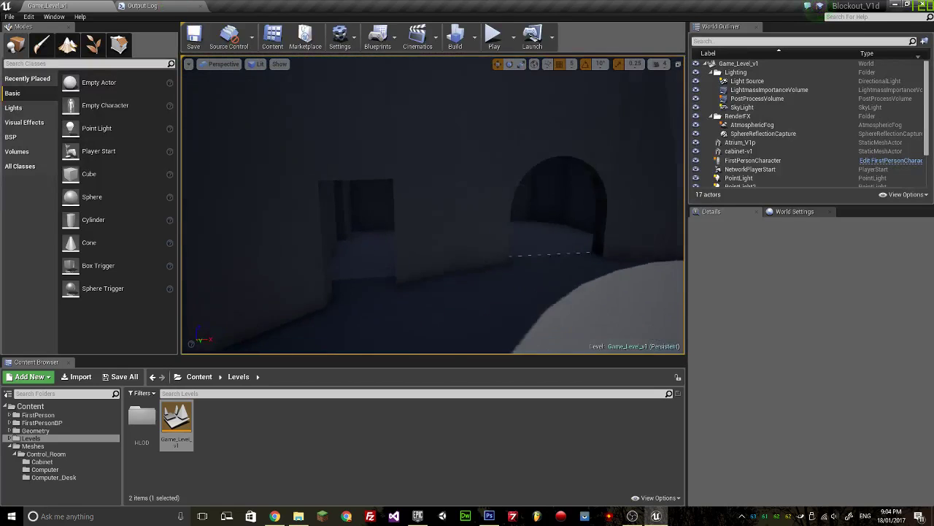
{"action": "key", "text": "w"}
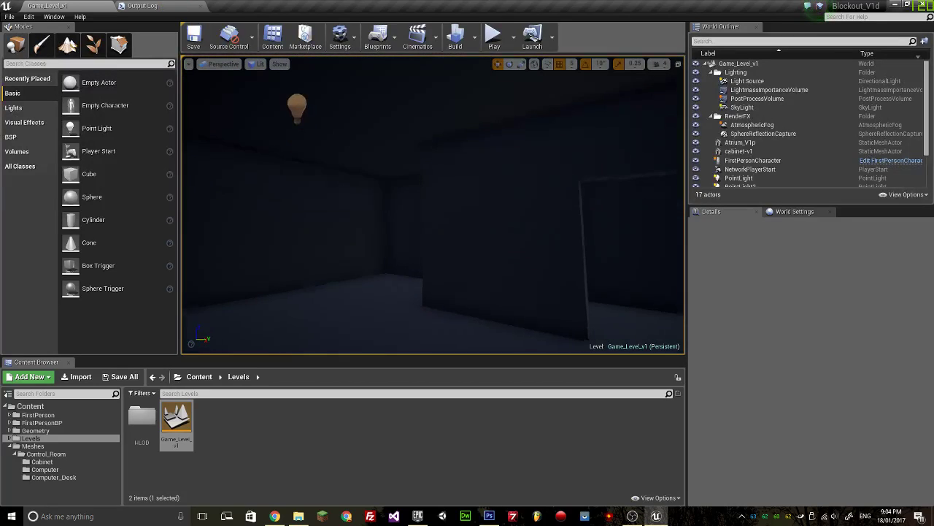
{"action": "key", "text": "w"}
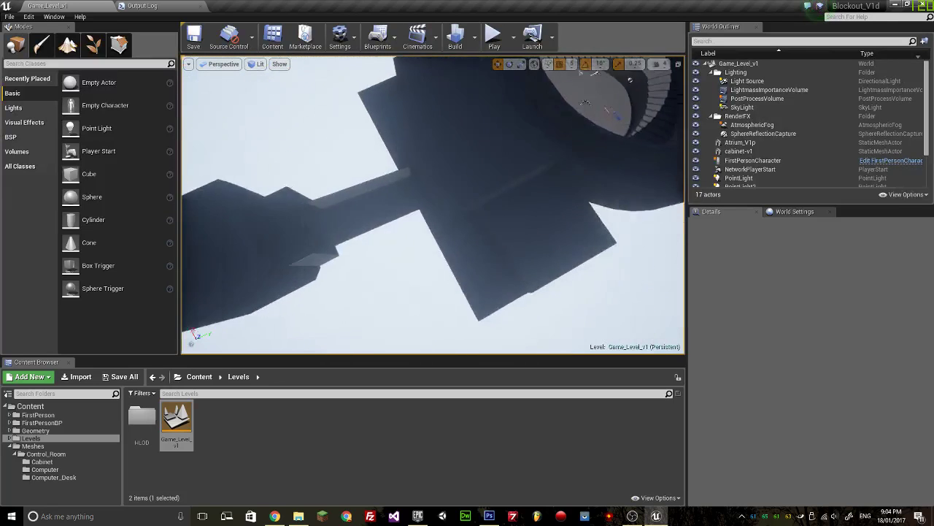
{"action": "key", "text": "w"}
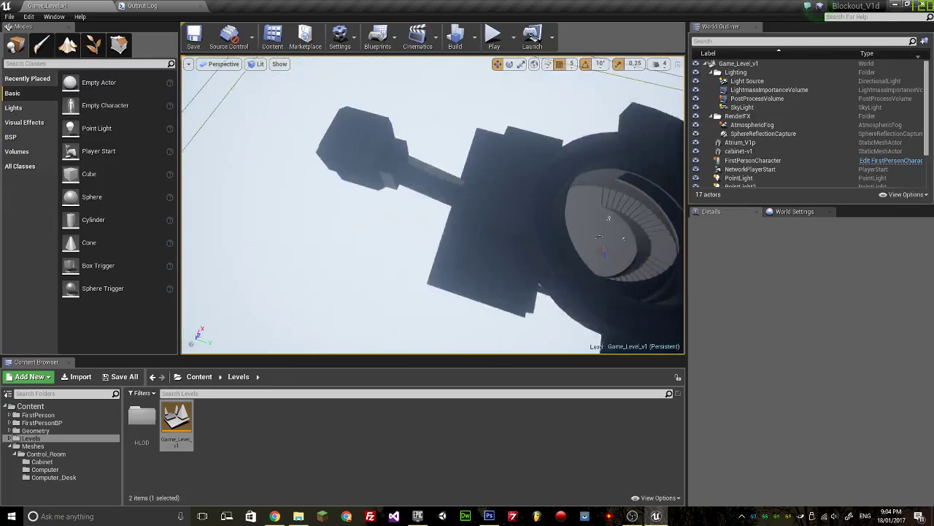
Examine the outside of the blockout, including its connected room blocks and the round atrium roof.
{"action": "key", "text": "w"}
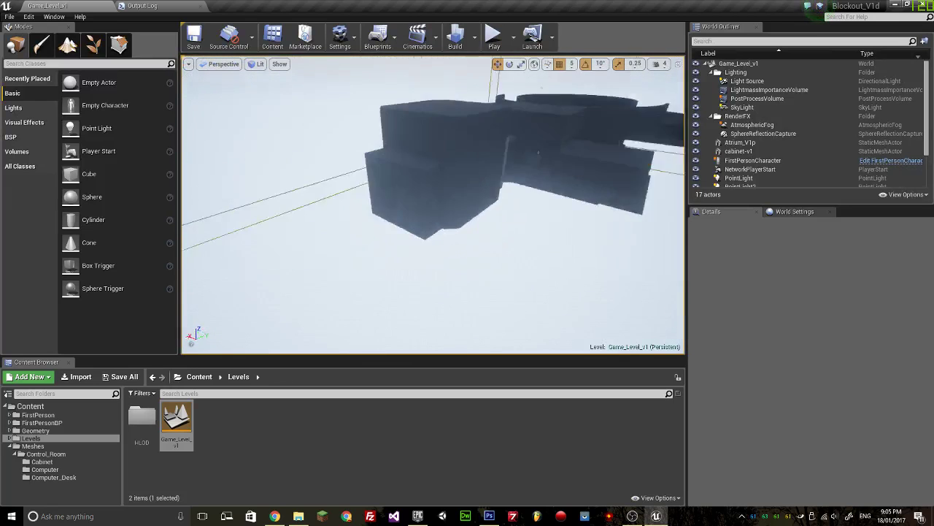
{"action": "key", "text": "s"}
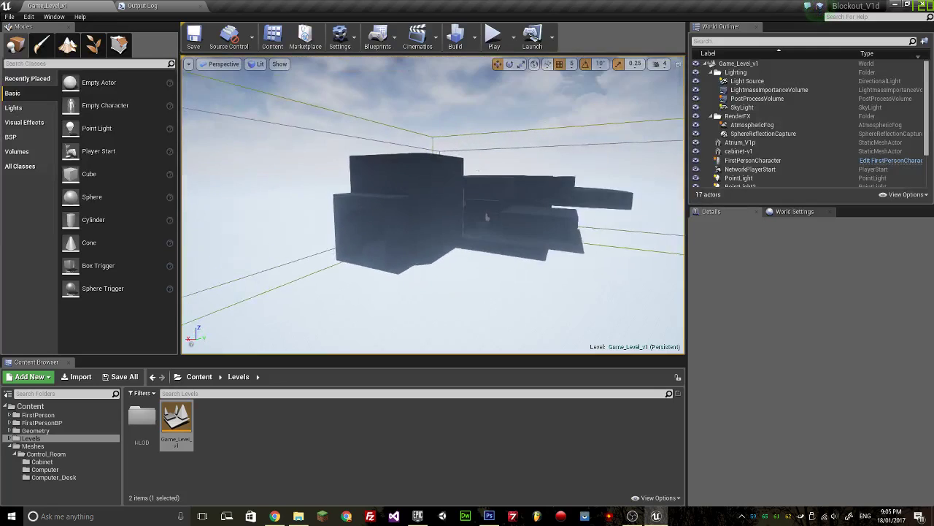
{"action": "left_click_drag", "start_coordinate": [486, 221], "coordinate": [304, 255]}
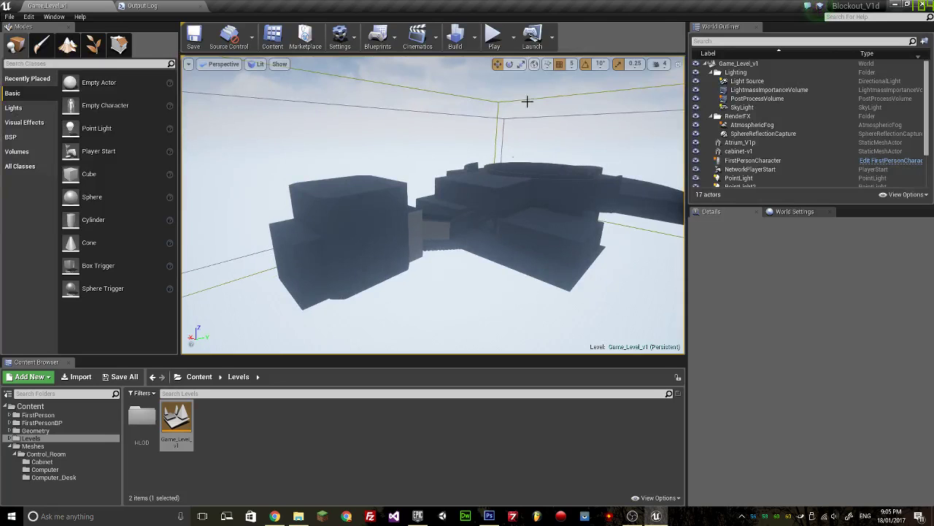
{"action": "left_click_drag", "start_coordinate": [374, 271], "coordinate": [374, 248]}
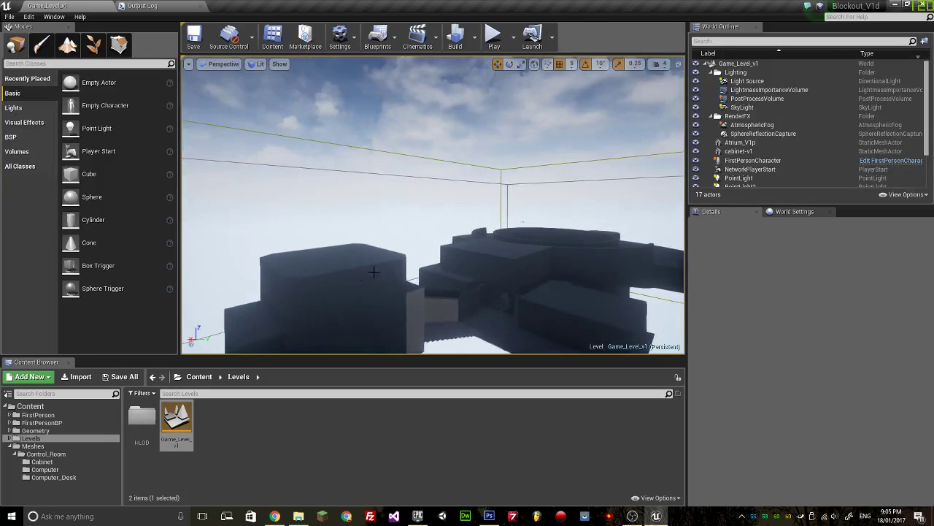
{"action": "left_click_drag", "start_coordinate": [521, 200], "coordinate": [335, 255]}
{"action": "left_click_drag", "start_coordinate": [513, 216], "coordinate": [436, 179]}
{"action": "left_click_drag", "start_coordinate": [394, 237], "coordinate": [386, 233]}
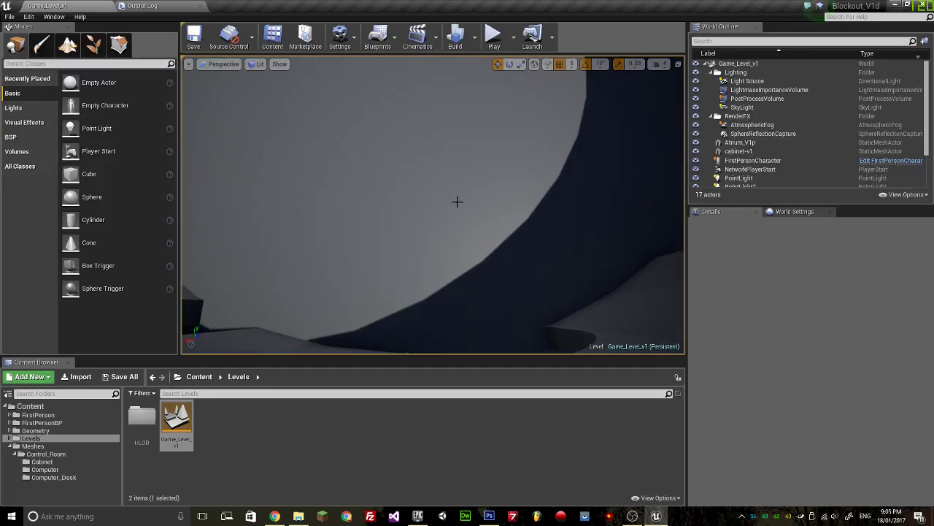
Walk through the dark interior rooms and inspect the atrium's curved staircase, then its doorways and broken archway from floor level.
{"action": "left_click_drag", "start_coordinate": [454, 260], "coordinate": [413, 239]}
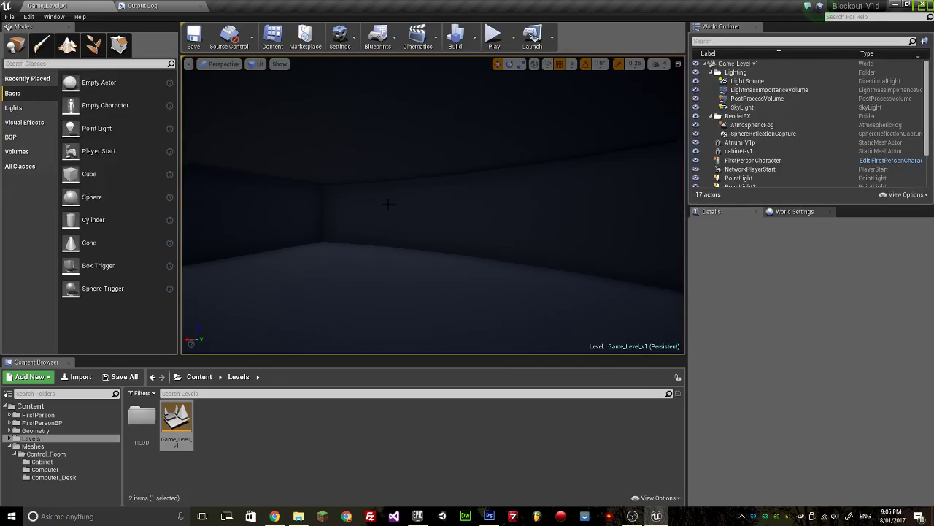
{"action": "left_click_drag", "start_coordinate": [414, 240], "coordinate": [426, 212]}
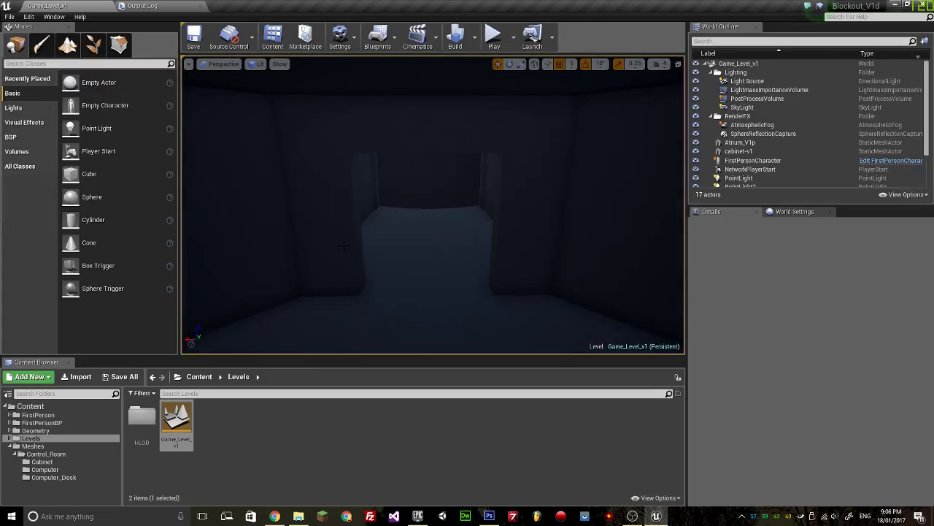
{"action": "left_click_drag", "start_coordinate": [421, 143], "coordinate": [394, 146]}
{"action": "left_click_drag", "start_coordinate": [540, 212], "coordinate": [494, 111]}
{"action": "key", "text": "w"}
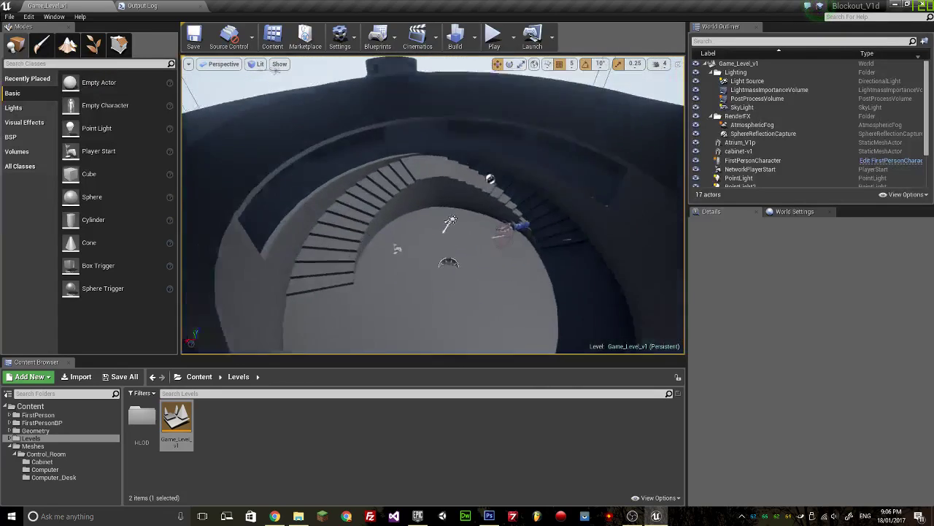
{"action": "key", "text": "w"}
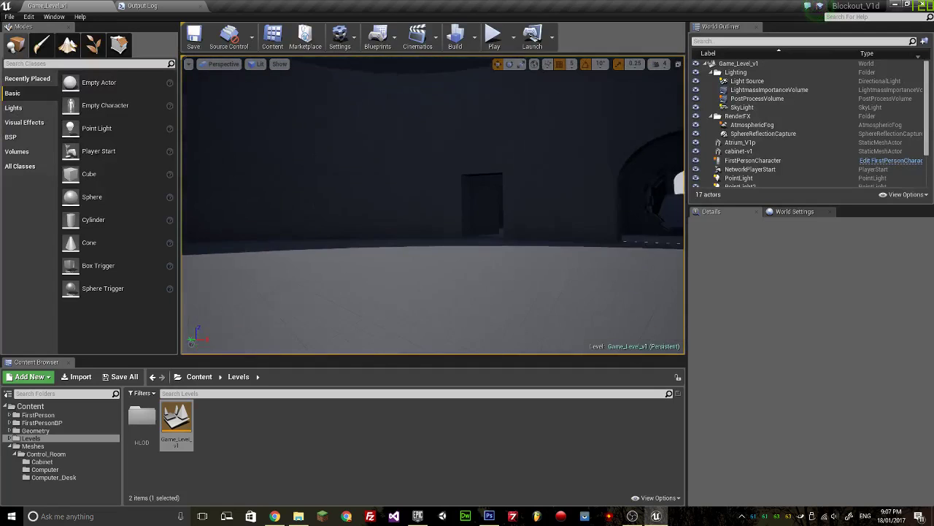
{"action": "left_click_drag", "start_coordinate": [433, 204], "coordinate": [475, 212]}
{"action": "left_click_drag", "start_coordinate": [397, 278], "coordinate": [397, 278]}
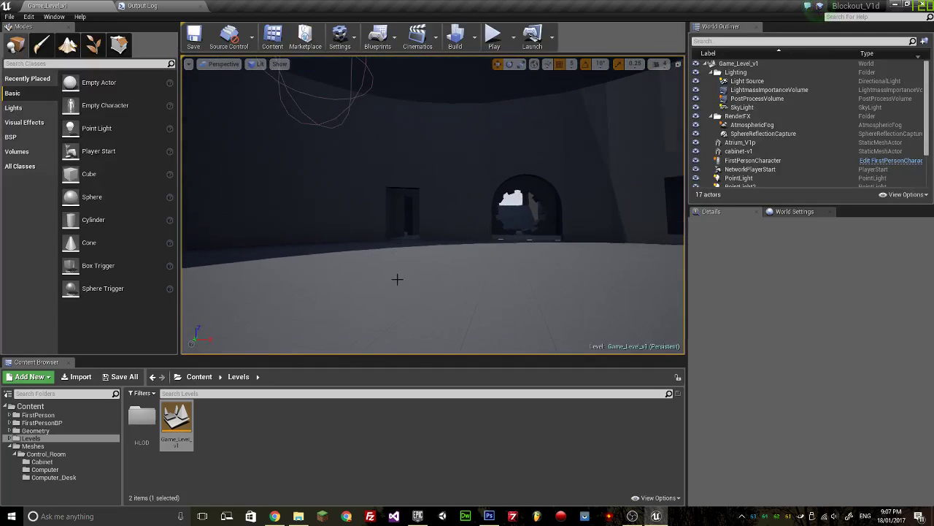
Switch to Chrome and copy the live stream's share link from the YouTube live dashboard.
{"action": "left_click", "coordinate": [275, 516]}
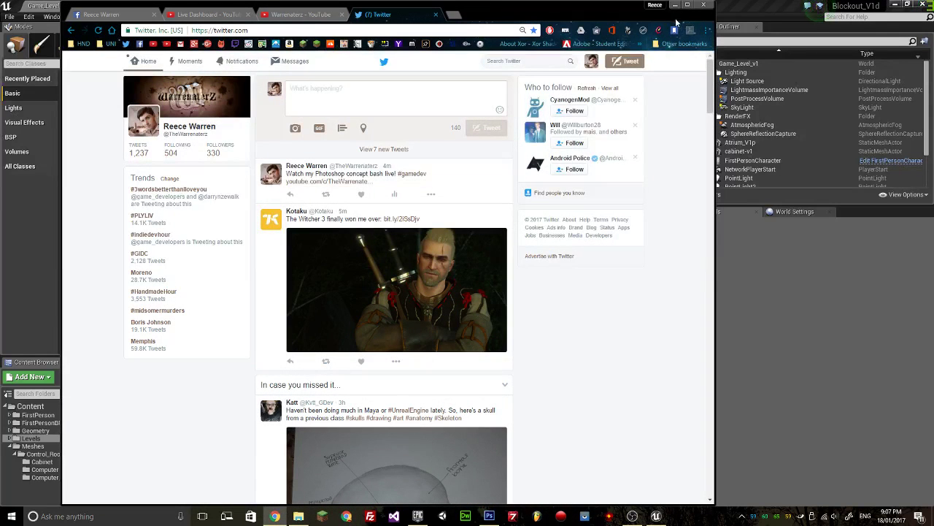
{"action": "left_click", "coordinate": [208, 15]}
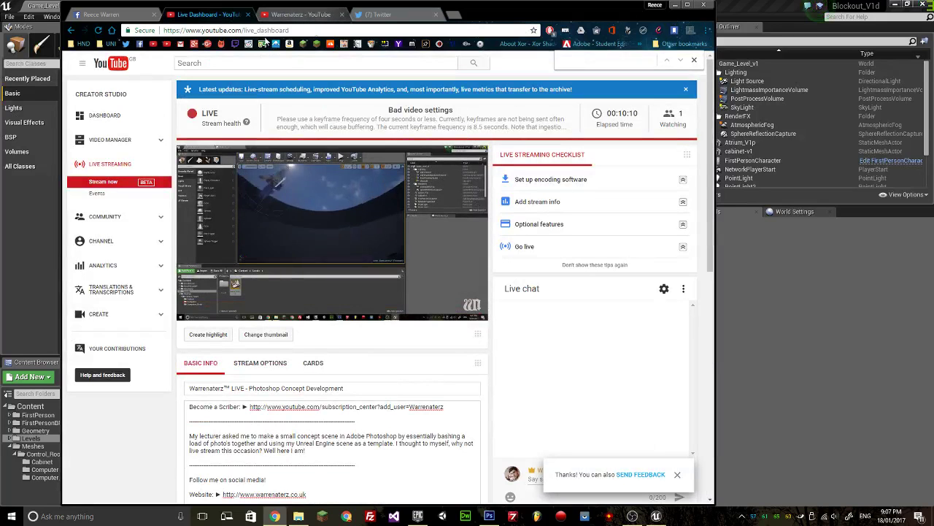
{"action": "scroll", "coordinate": [542, 285], "scroll_direction": "down", "scroll_amount": 10}
{"action": "left_click", "coordinate": [657, 281]}
{"action": "key", "text": "ctrl+c"}
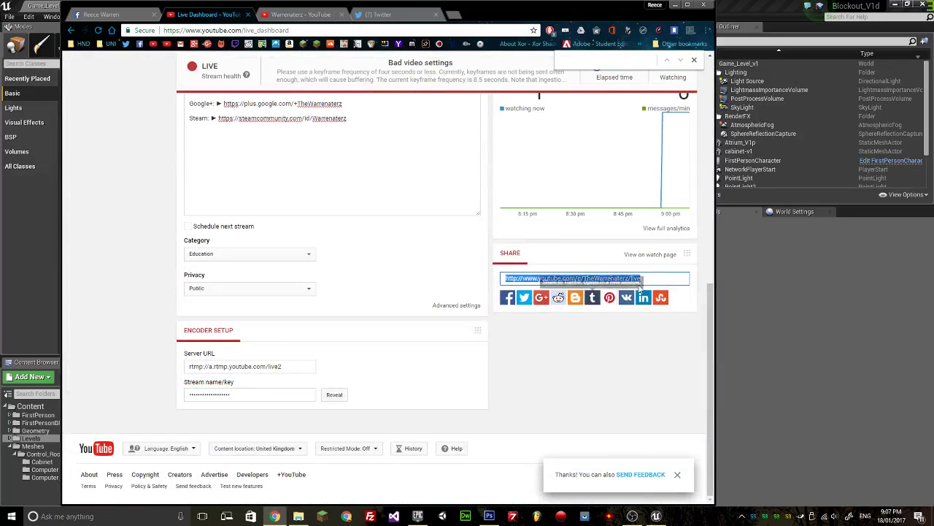
Compose a public Facebook status reading "Check out my livestream yass!" followed by the copied stream link.
{"action": "left_click", "coordinate": [87, 15]}
{"action": "left_click", "coordinate": [331, 208]}
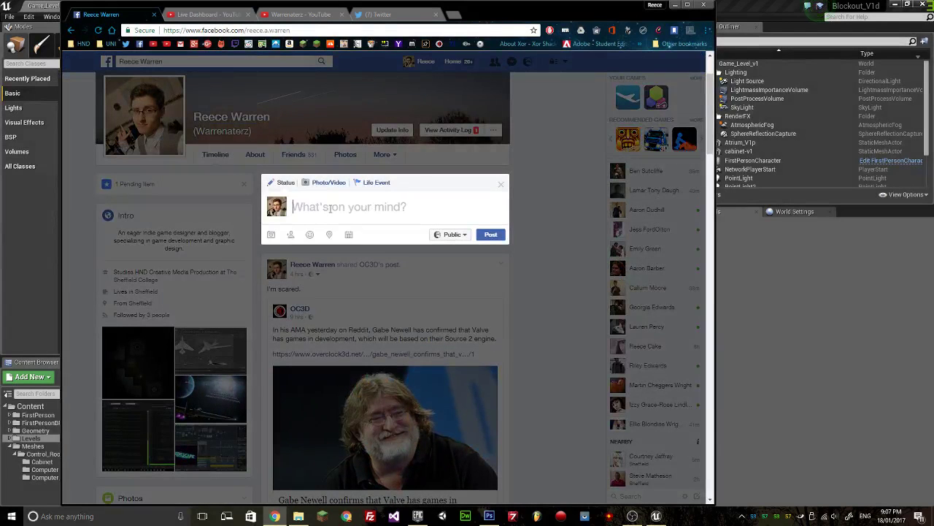
{"action": "type", "text": "Check put"}
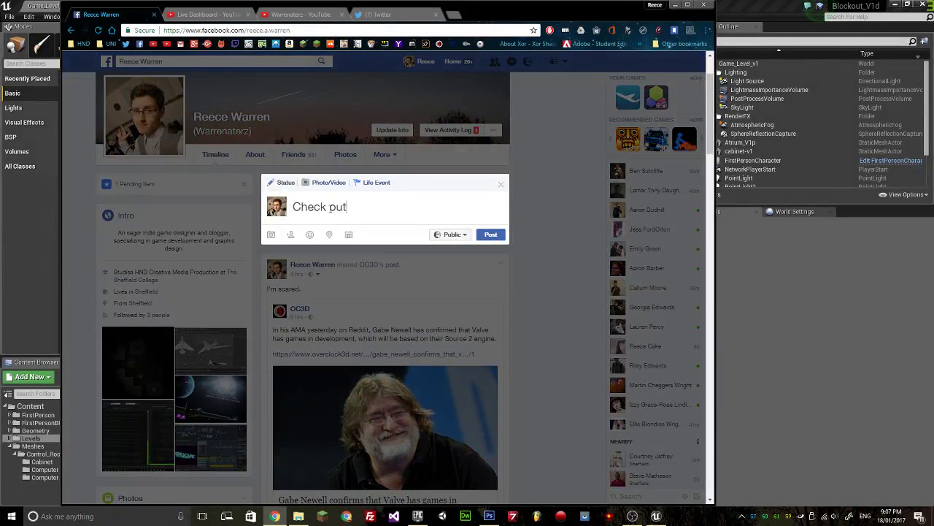
{"action": "type", "text": " my livestream yass!"}
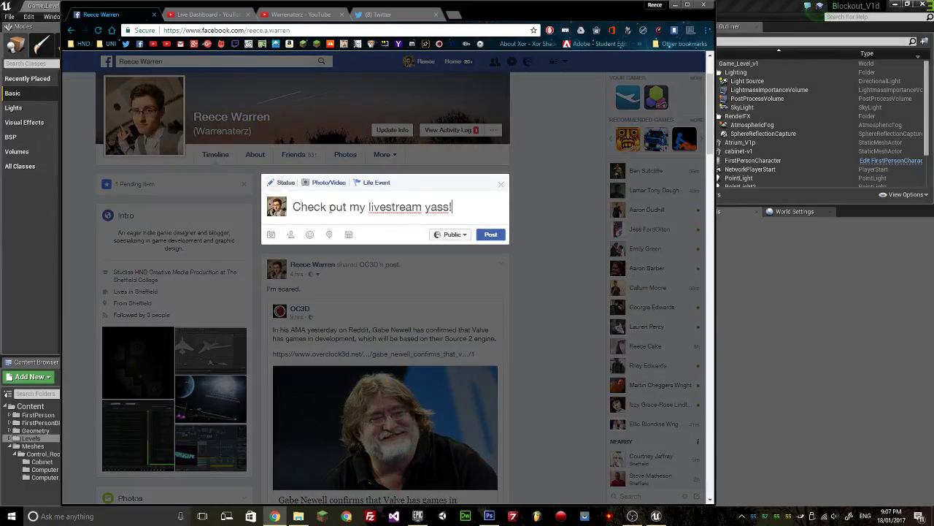
{"action": "key", "text": "ctrl+v"}
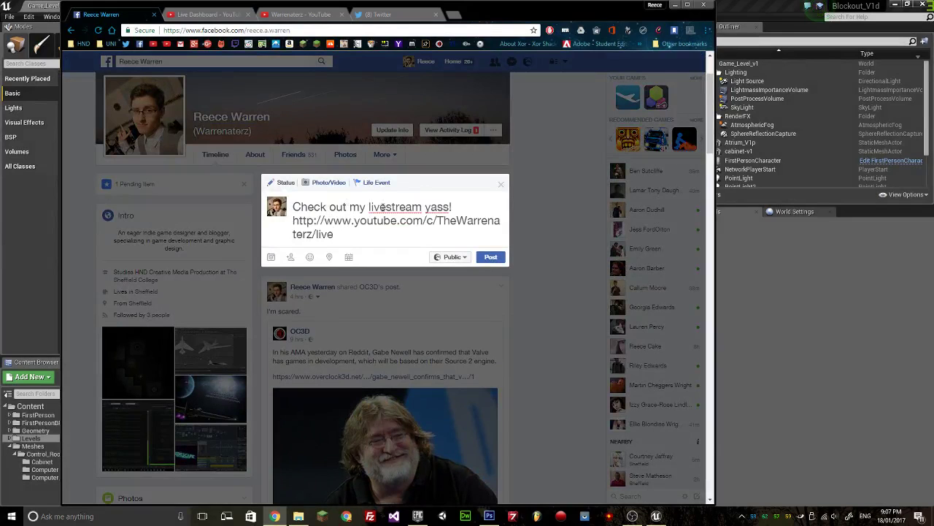
Reword the status to "Check out my Photoshop live-stream yass!" and publish it.
{"action": "left_click", "coordinate": [386, 207]}
{"action": "type", "text": "-"}
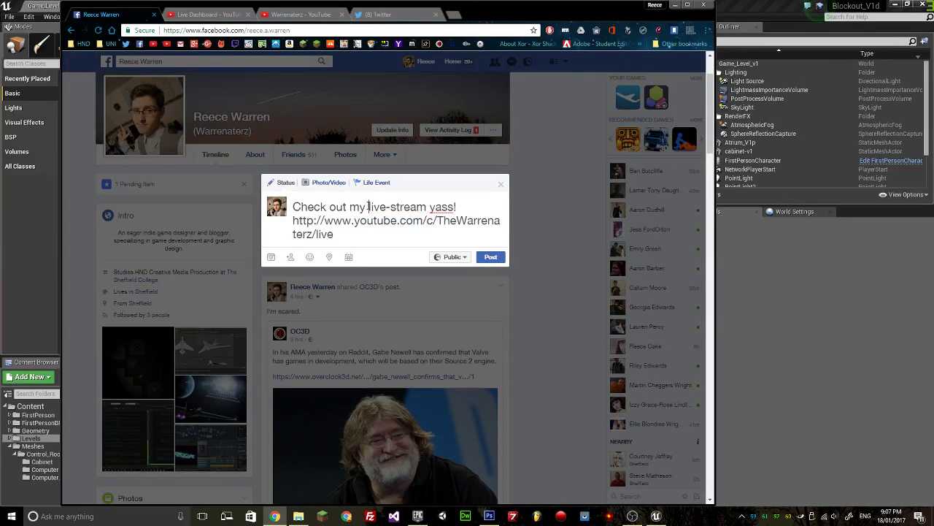
{"action": "left_click", "coordinate": [369, 207]}
{"action": "type", "text": "Photo"}
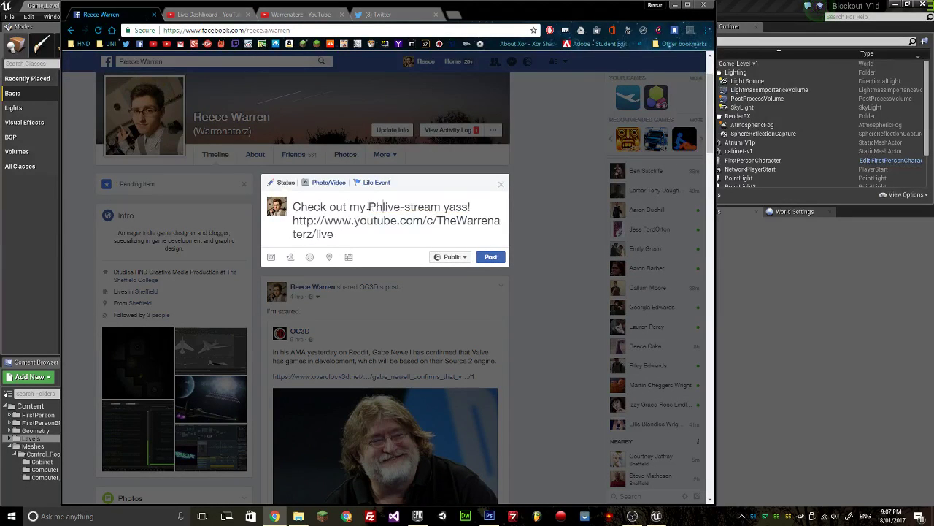
{"action": "type", "text": "shop"}
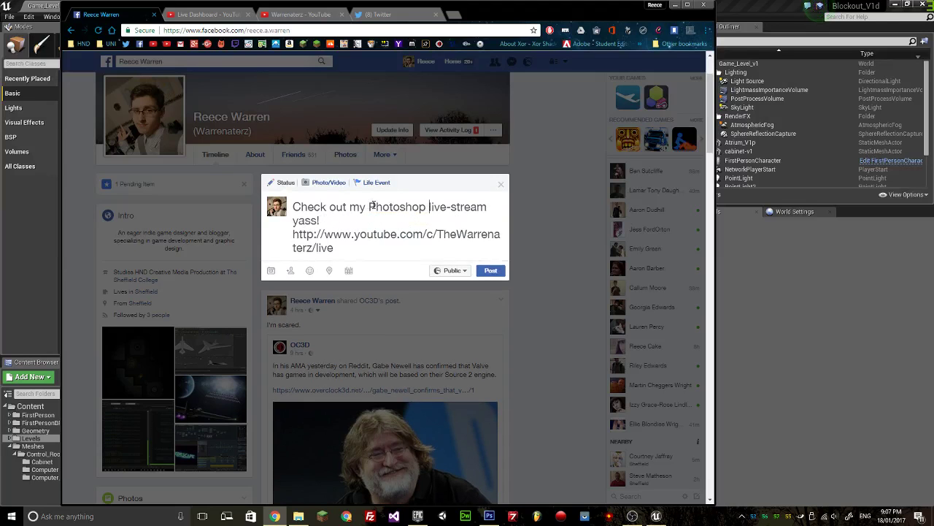
{"action": "left_click", "coordinate": [492, 271]}
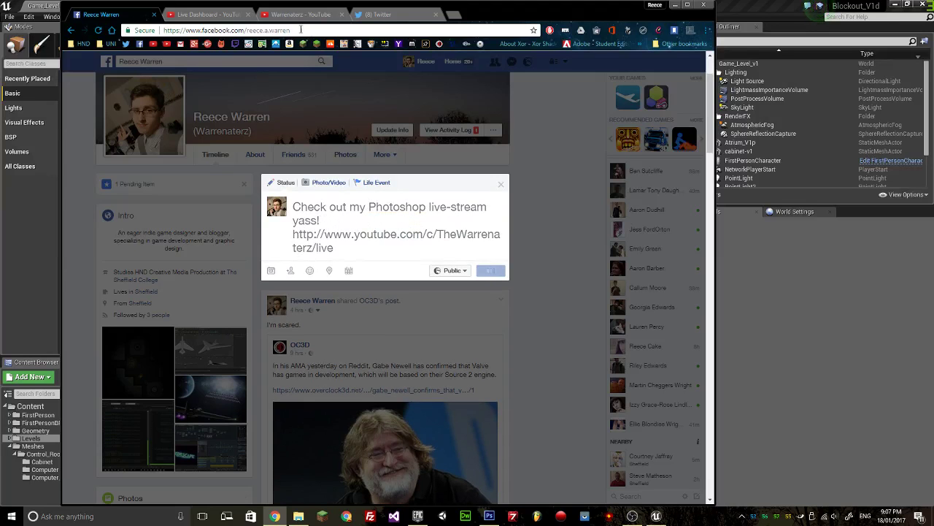
Check the stream preview on the YouTube live dashboard and return to the atrium view in Unreal Editor.
{"action": "left_click", "coordinate": [219, 14]}
{"action": "scroll", "coordinate": [499, 213], "scroll_direction": "up", "scroll_amount": 6}
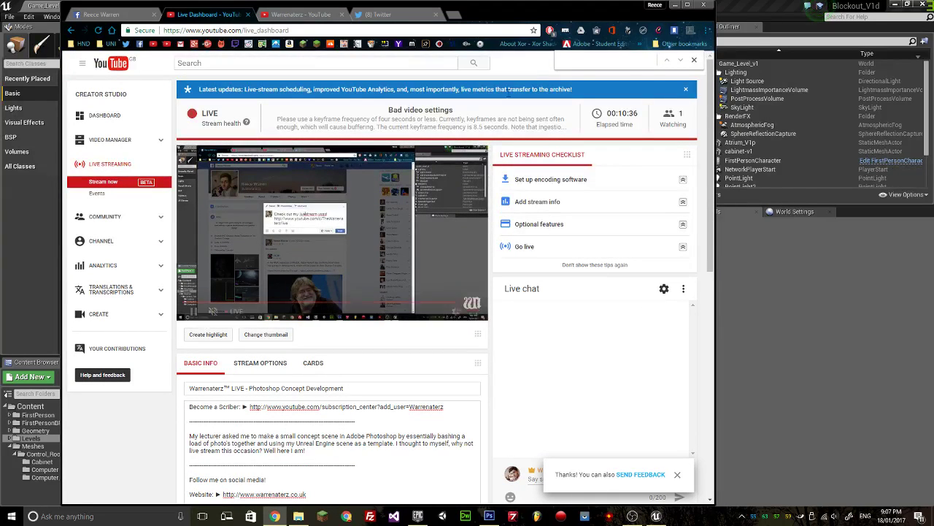
{"action": "left_click", "coordinate": [675, 7]}
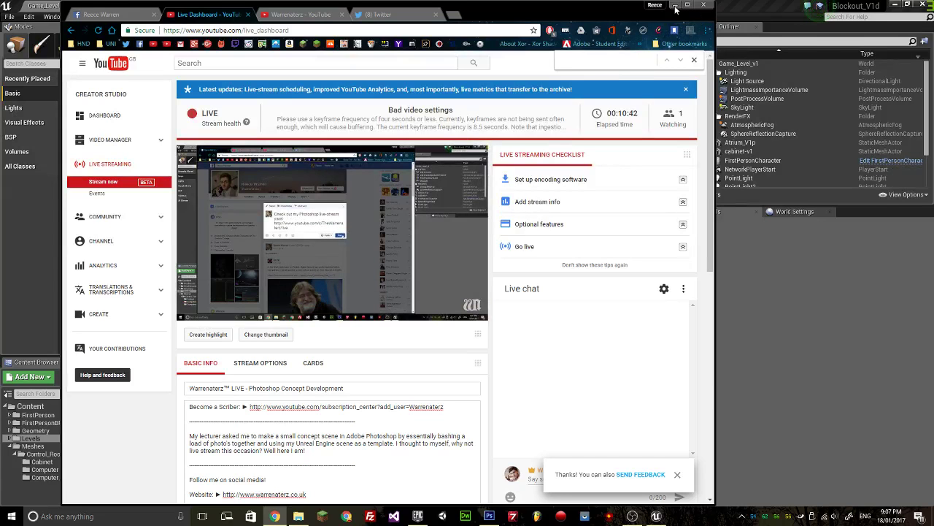
{"action": "key", "text": "w"}
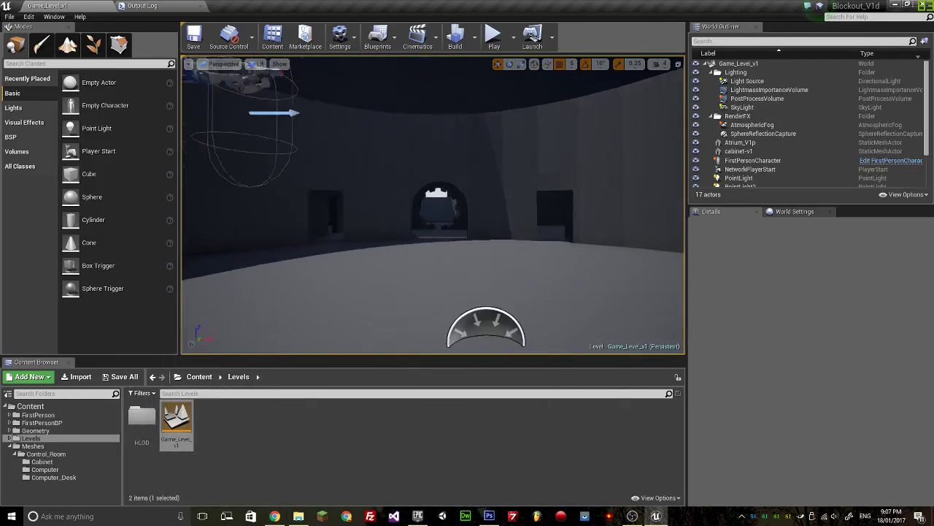
Fly from the atrium into the control room and frame the cabinet and desk across the room with the red-lit console in the foreground.
{"action": "key", "text": "w"}
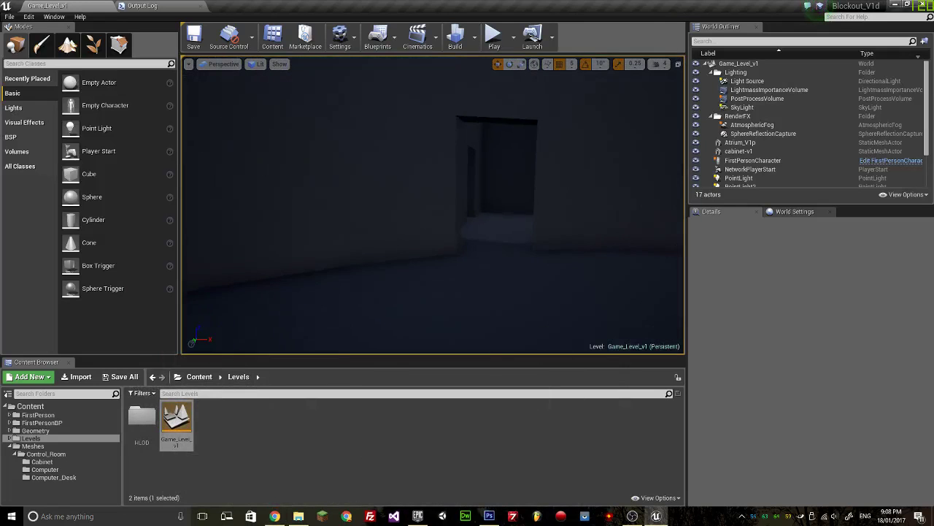
{"action": "key", "text": "w"}
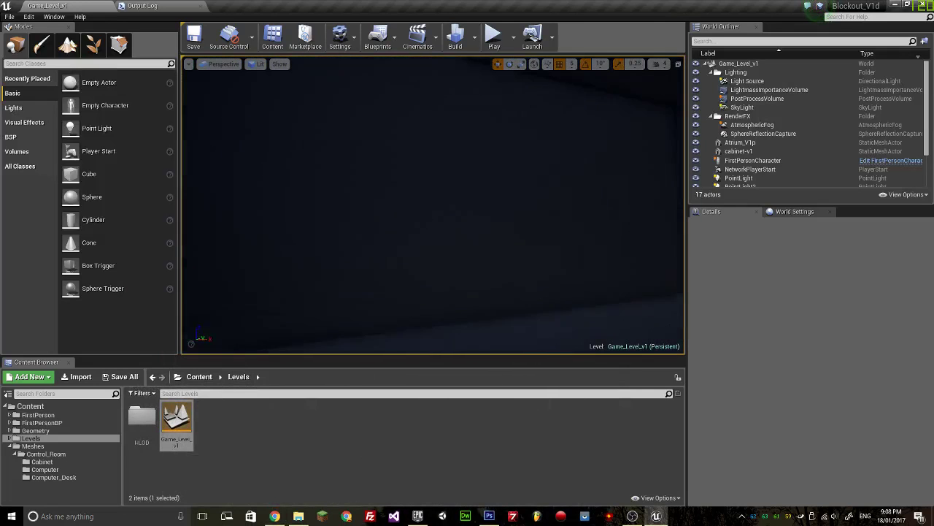
{"action": "key", "text": "s"}
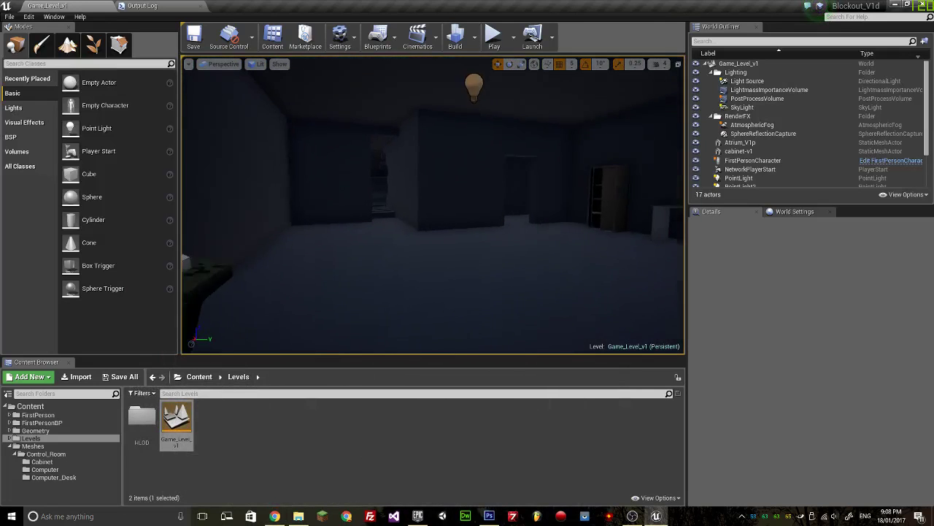
{"action": "key", "text": "s"}
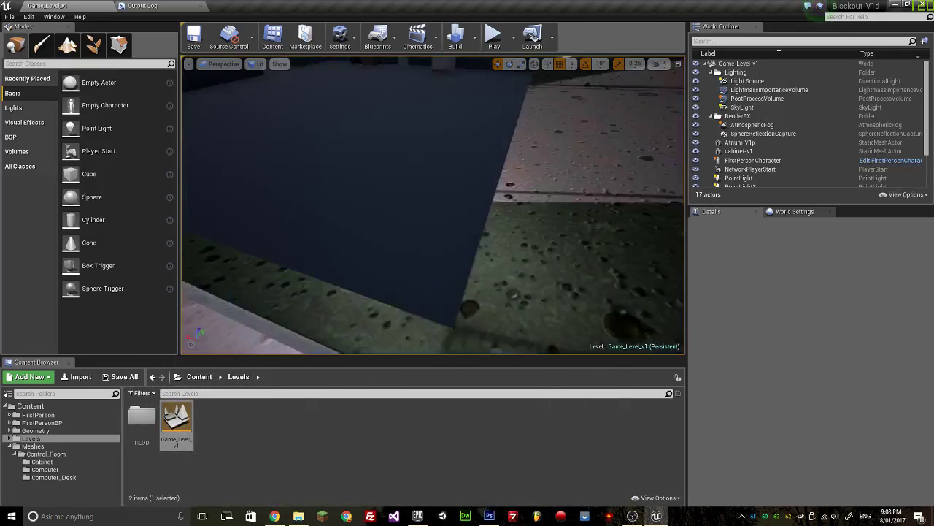
{"action": "key", "text": "s"}
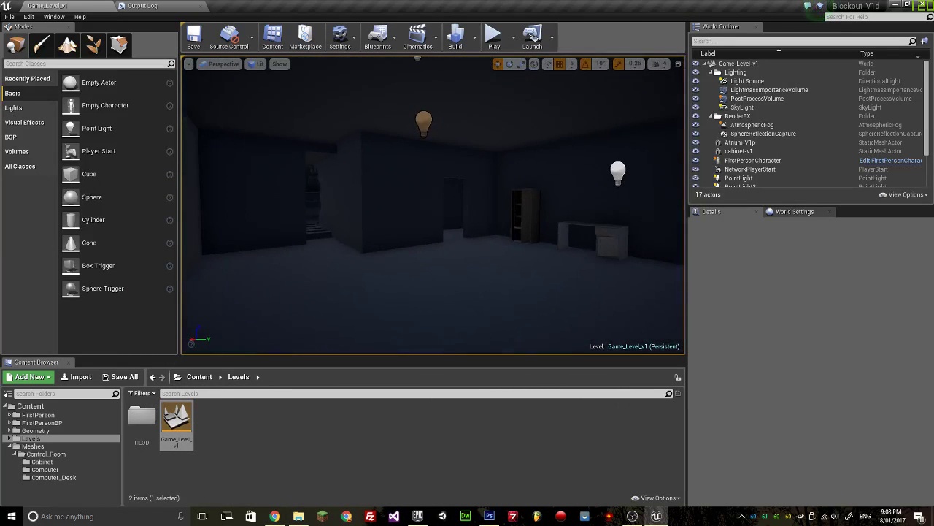
{"action": "key", "text": "s"}
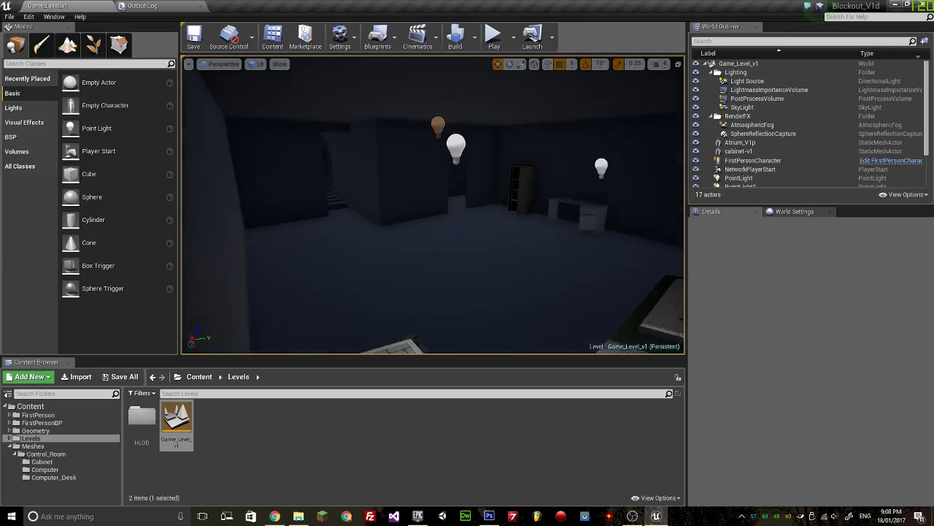
{"action": "key", "text": "s"}
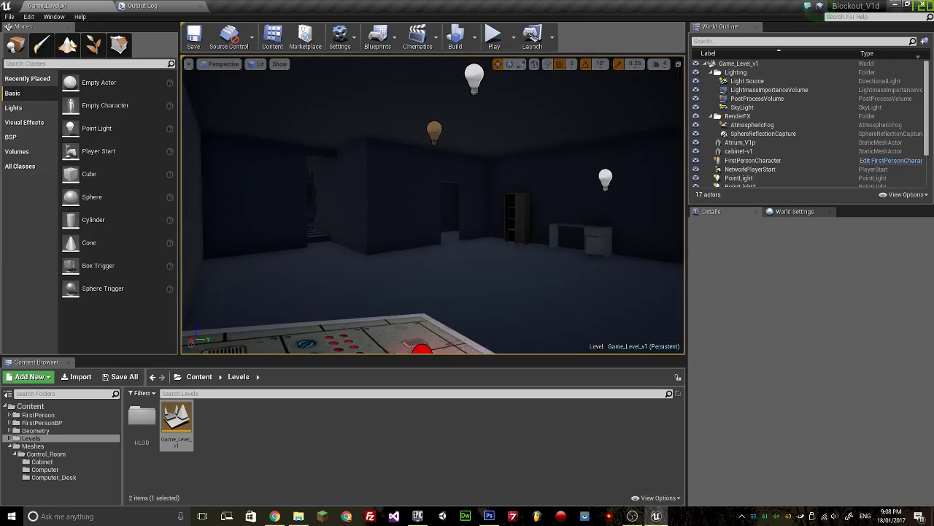
{"action": "key", "text": "w"}
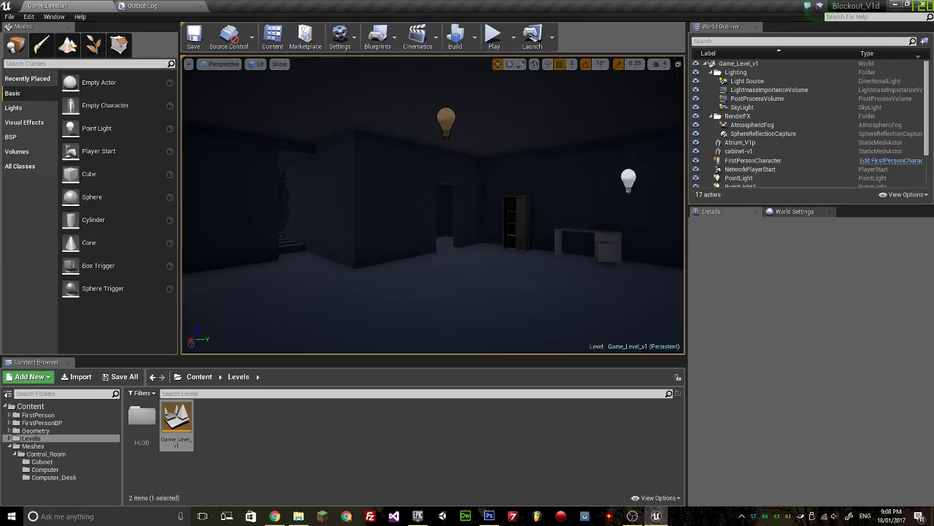
{"action": "key", "text": "s"}
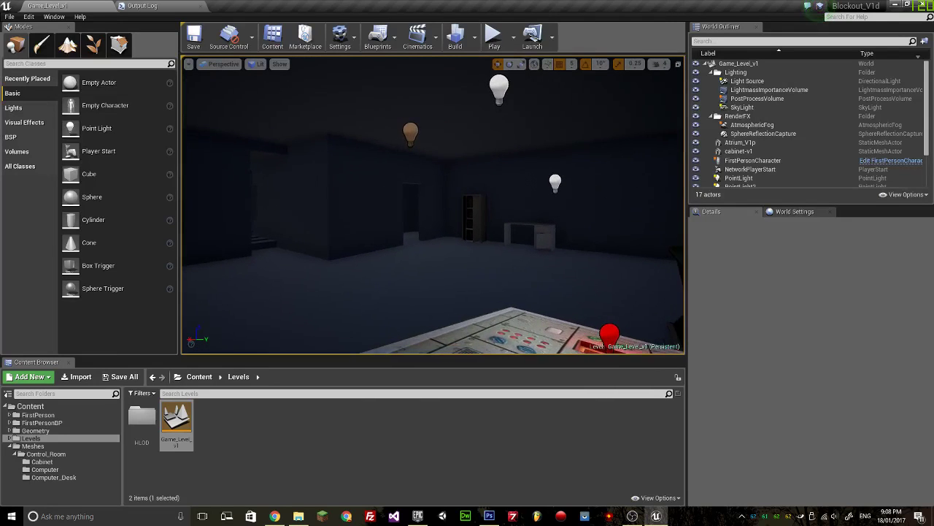
{"action": "key", "text": "d"}
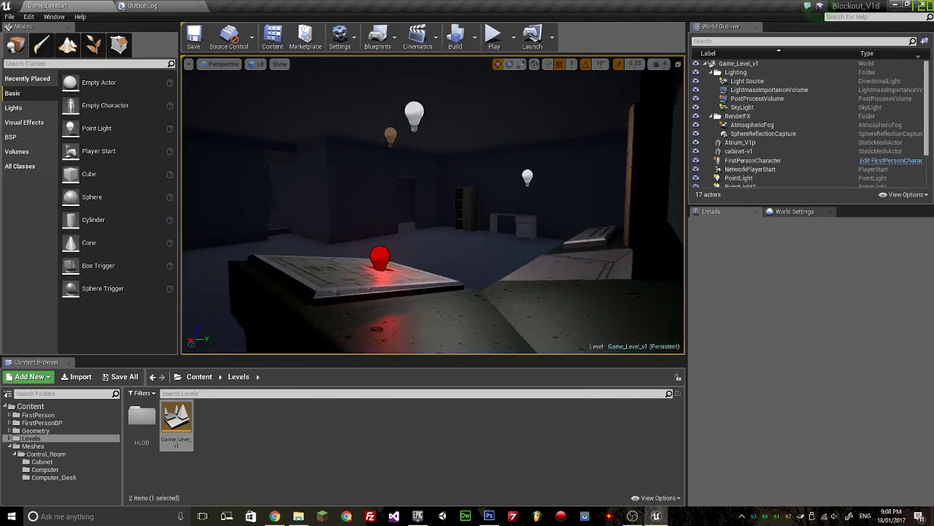
{"action": "key", "text": "d"}
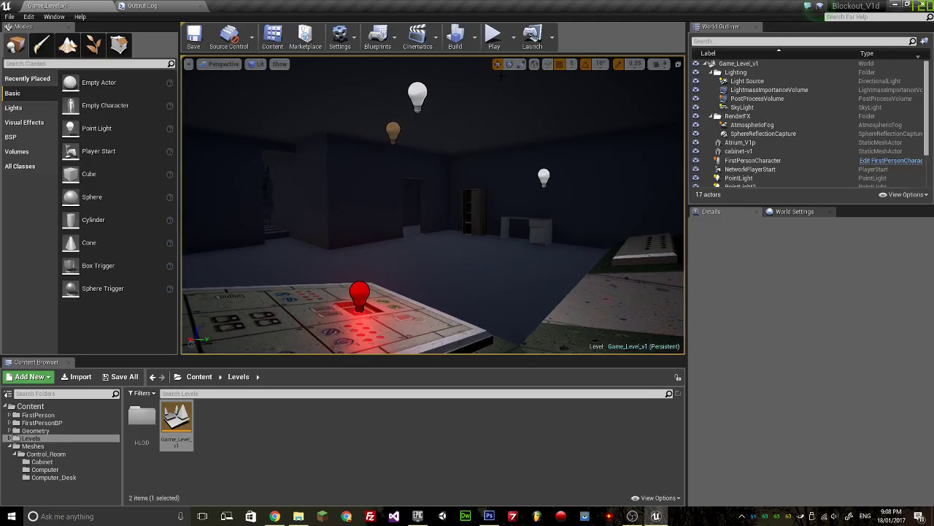
Take a high resolution screenshot of the viewport with a size multiplier of 4 and open the folder where it is saved.
{"action": "left_click", "coordinate": [188, 64]}
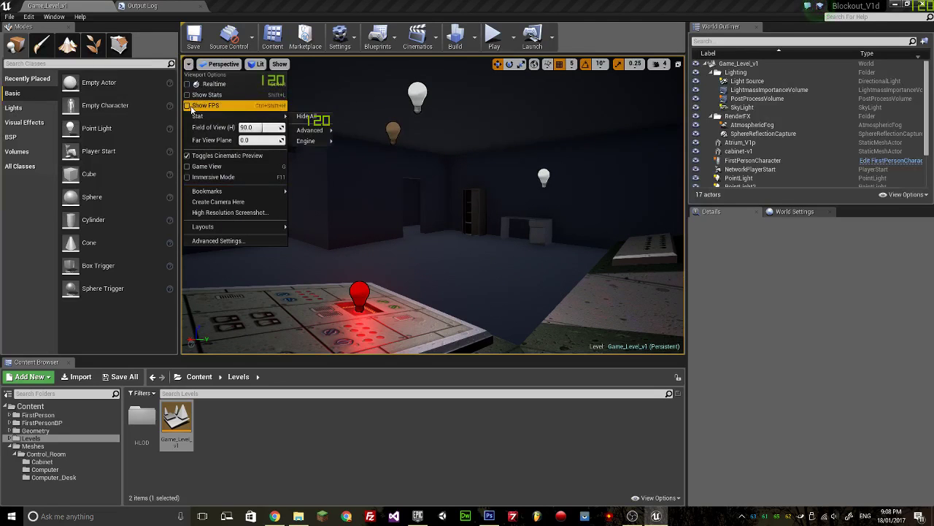
{"action": "left_click", "coordinate": [229, 212]}
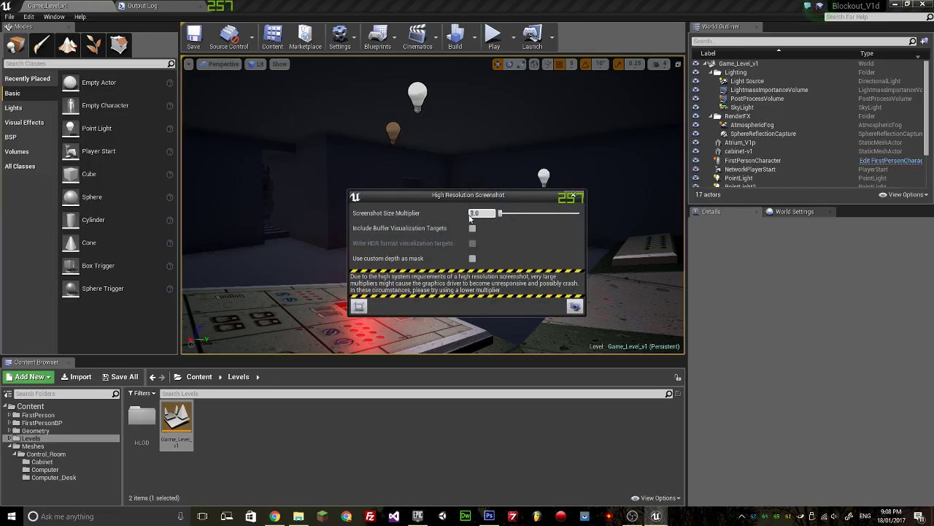
{"action": "type", "text": "4"}
{"action": "key", "text": "Return"}
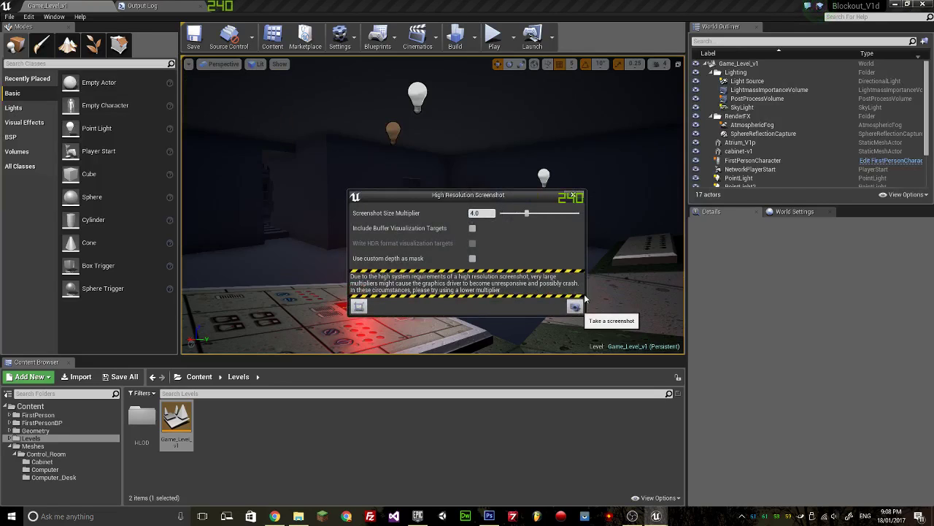
{"action": "left_click", "coordinate": [576, 305]}
{"action": "left_click", "coordinate": [643, 490]}
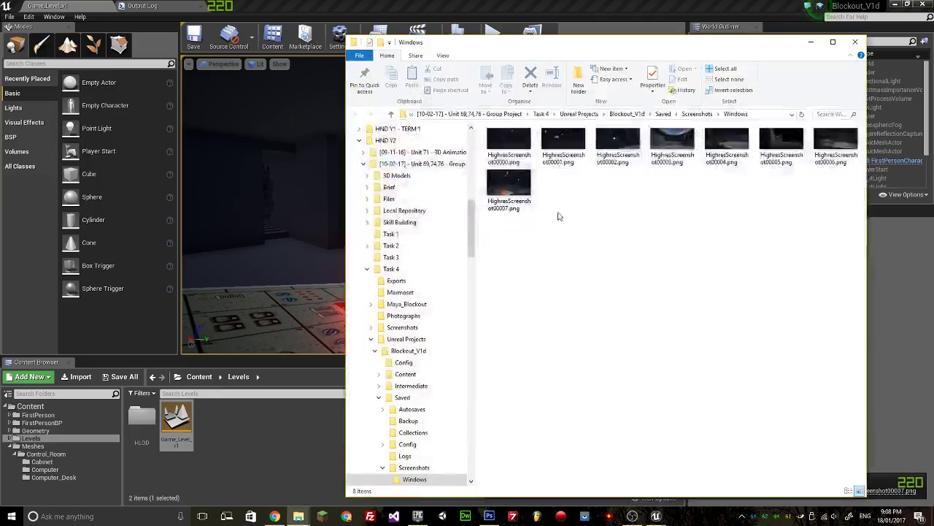
Preview HighresScreenshot00007.png full size and check its image dimensions in the file properties.
{"action": "double_click", "coordinate": [509, 182]}
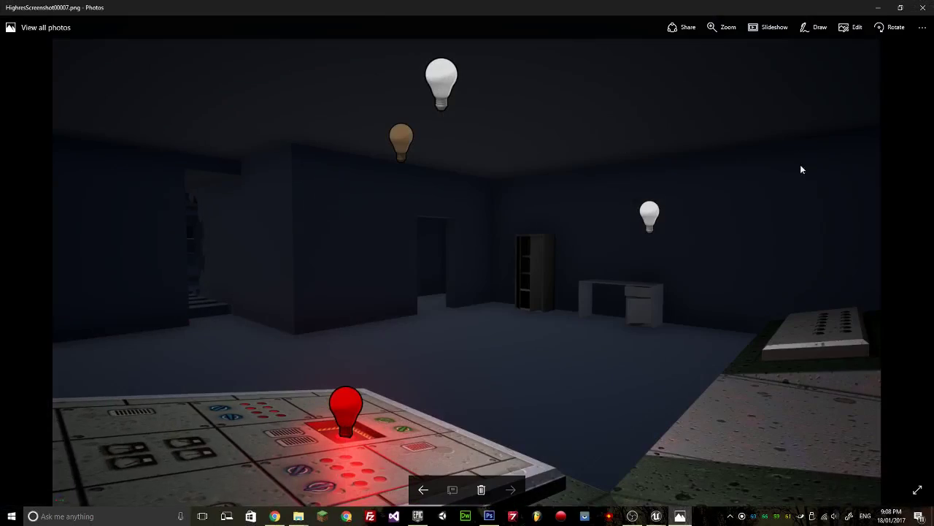
{"action": "left_click", "coordinate": [917, 8]}
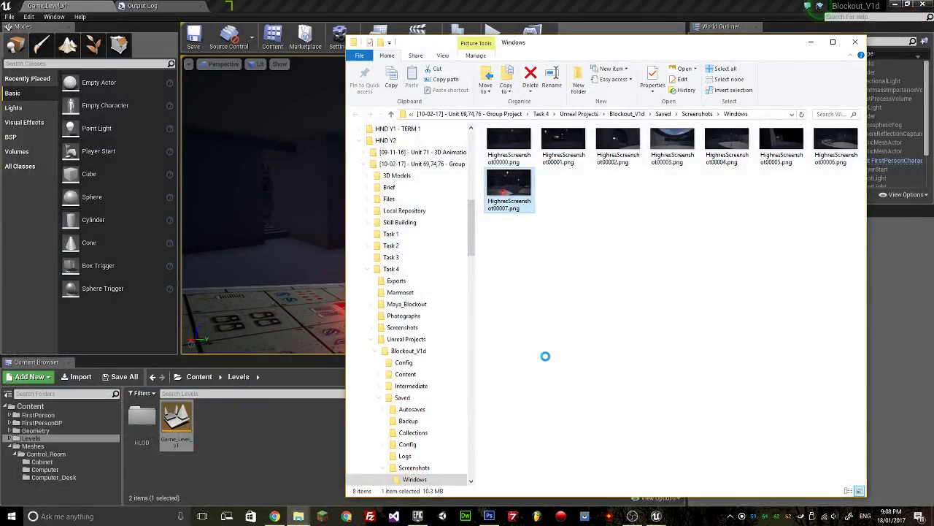
{"action": "right_click", "coordinate": [516, 182]}
{"action": "left_click", "coordinate": [355, 486]}
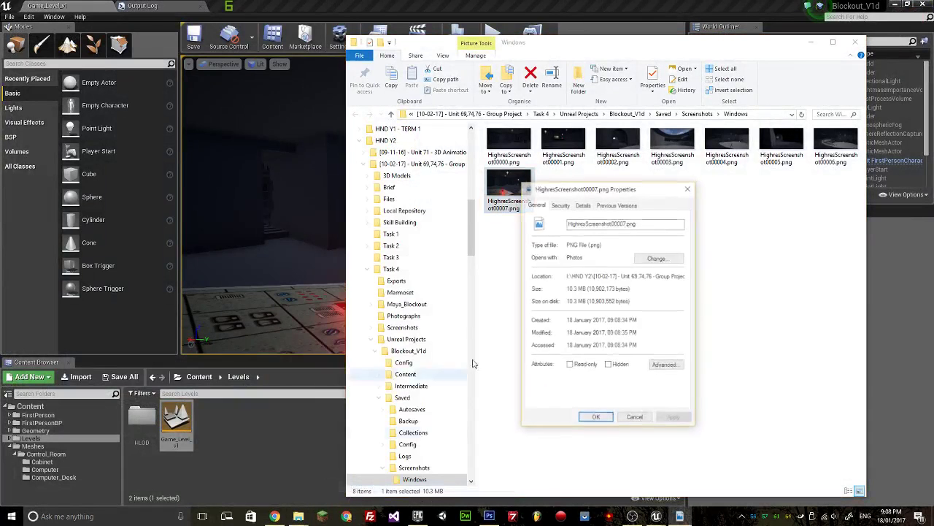
{"action": "left_click", "coordinate": [582, 205]}
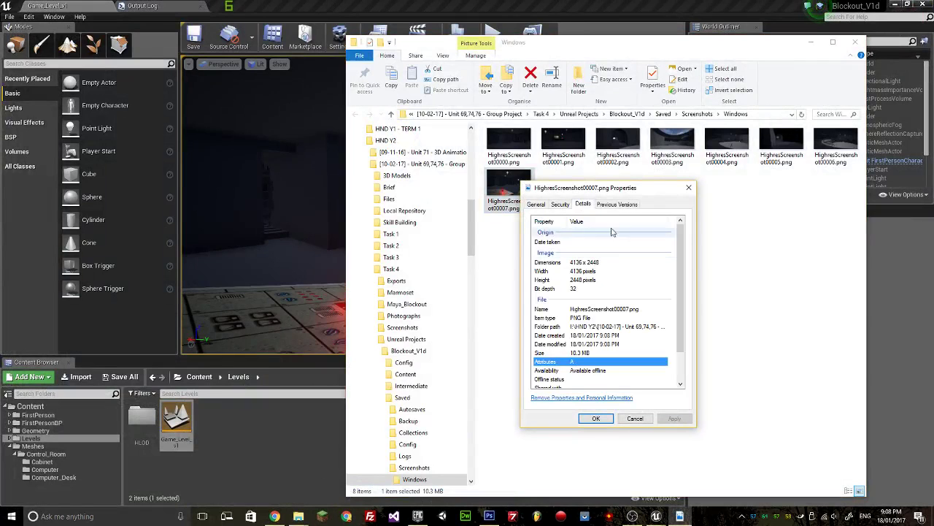
{"action": "left_click", "coordinate": [690, 188]}
Place HighresScreenshot00007.png into the Photo Bash document in Photoshop and scale it to about 94% so it covers the whole canvas.
{"action": "left_click_drag", "start_coordinate": [511, 188], "coordinate": [437, 312]}
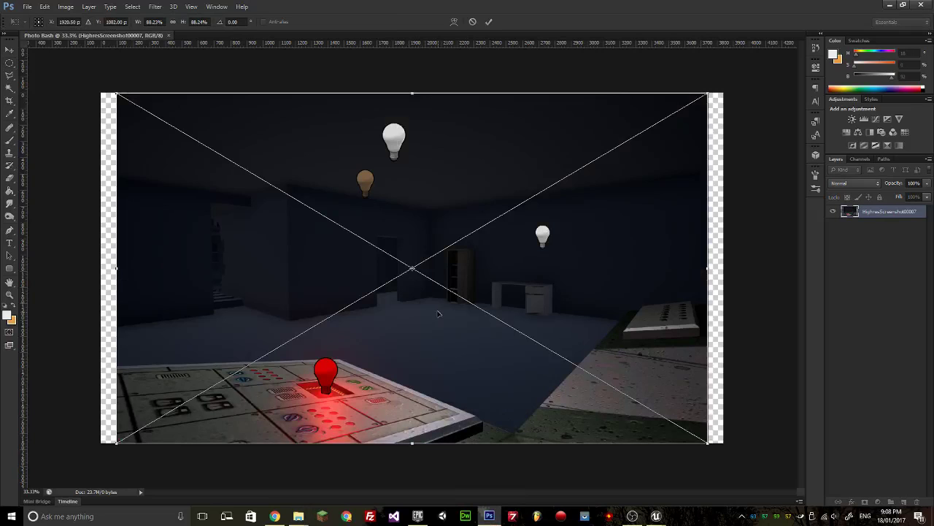
{"action": "left_click_drag", "start_coordinate": [118, 93], "coordinate": [98, 83]}
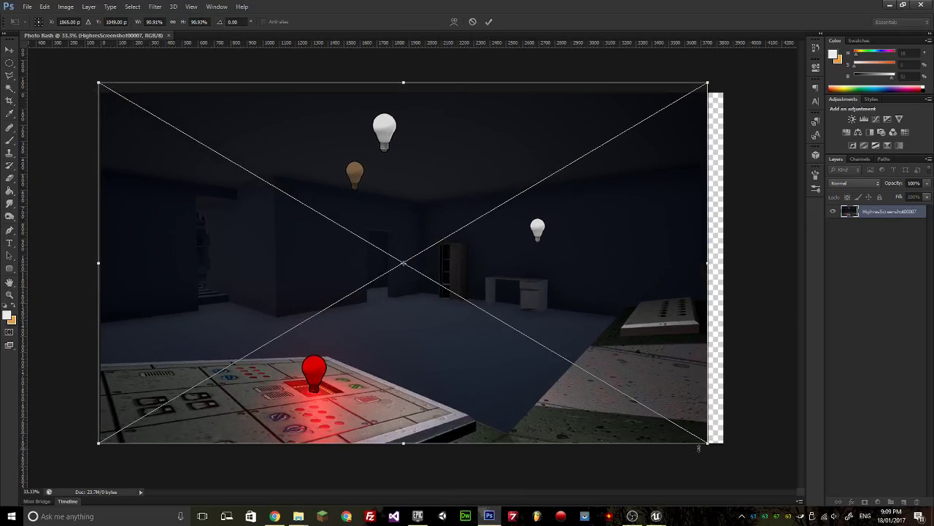
{"action": "left_click_drag", "start_coordinate": [698, 448], "coordinate": [727, 454]}
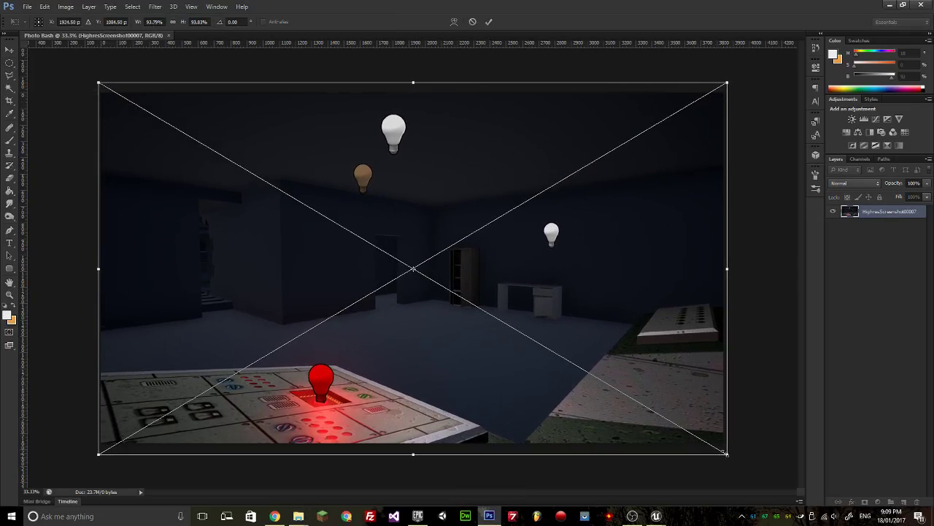
{"action": "key", "text": "Return"}
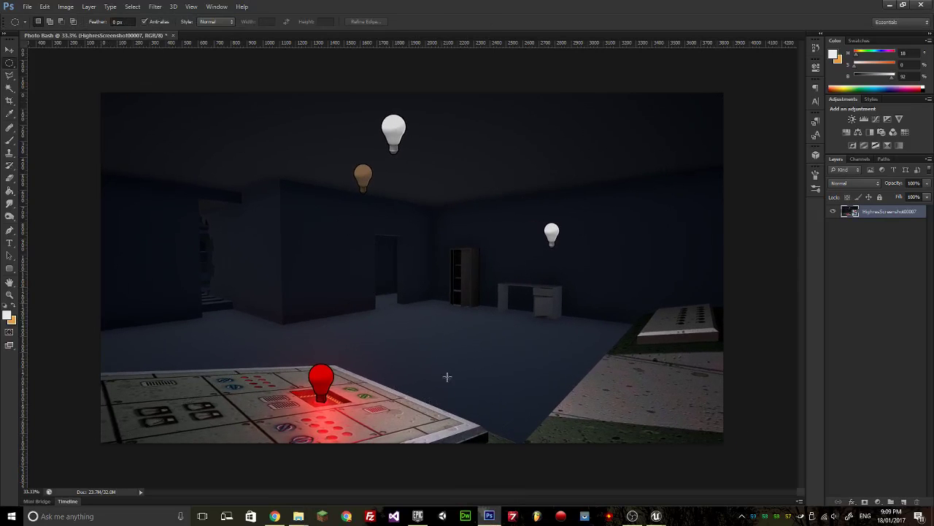
Switch to Unreal Editor and close the High Resolution Screenshot window.
{"action": "mouse_move", "coordinate": [655, 516]}
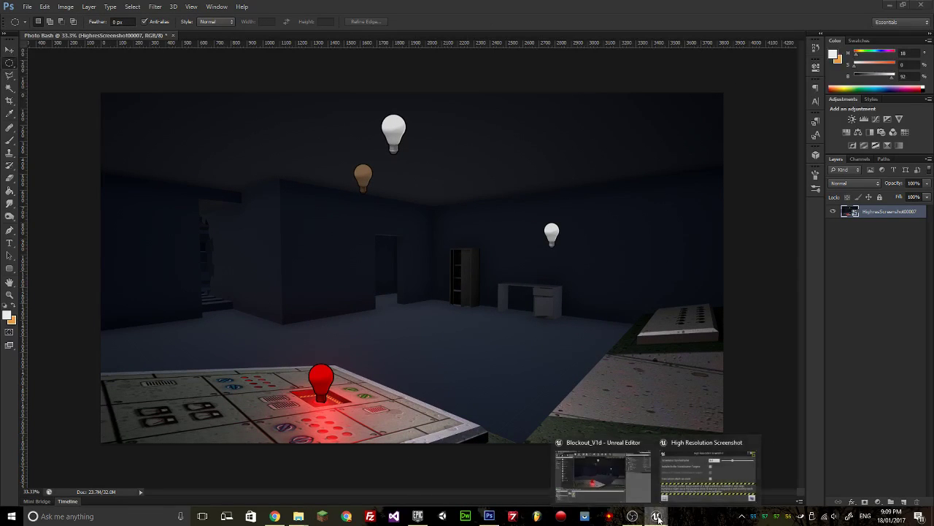
{"action": "left_click", "coordinate": [685, 464]}
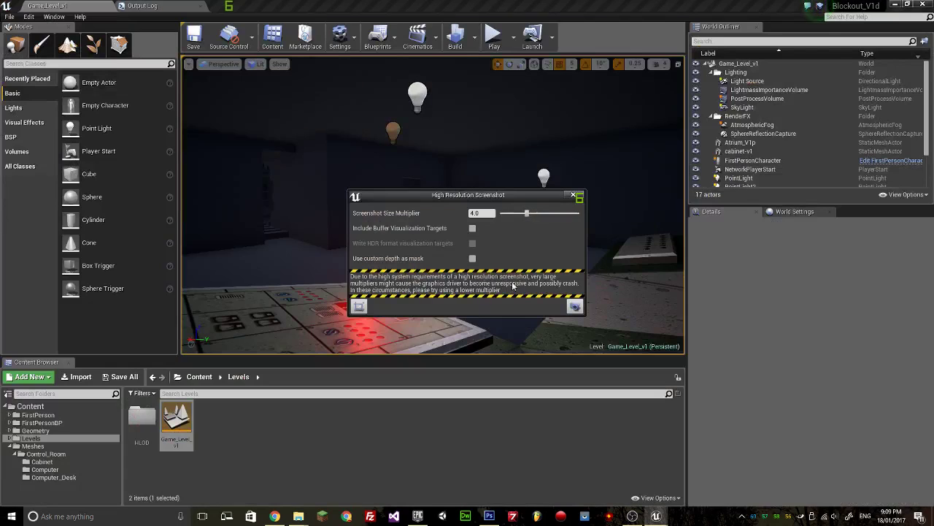
{"action": "left_click", "coordinate": [576, 194]}
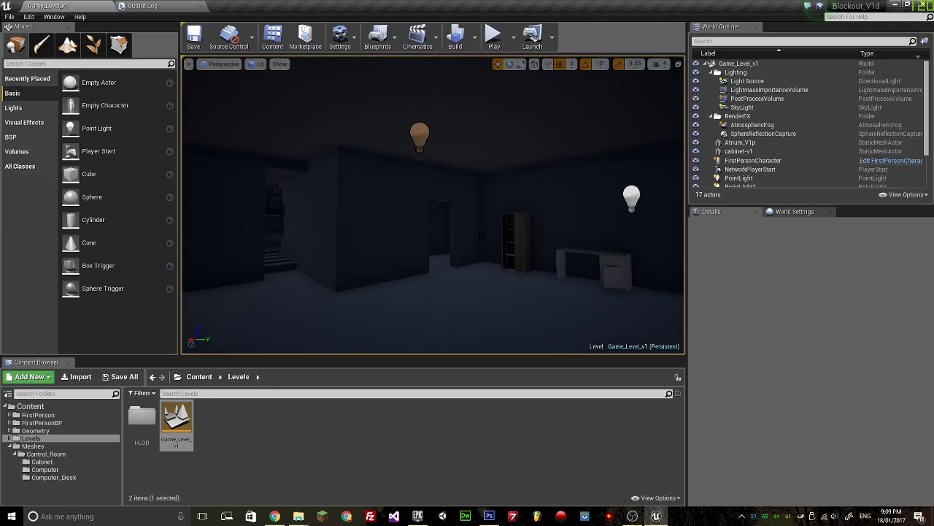
Minimize Unreal Editor, check the stream preview and live chat on the YouTube live dashboard in Chrome, and return to Photoshop.
{"action": "left_click", "coordinate": [894, 7]}
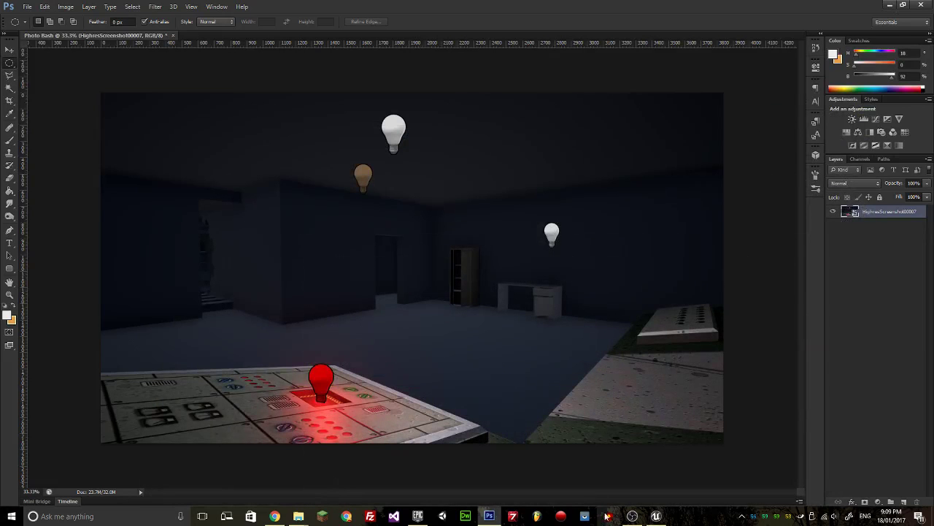
{"action": "left_click", "coordinate": [276, 516]}
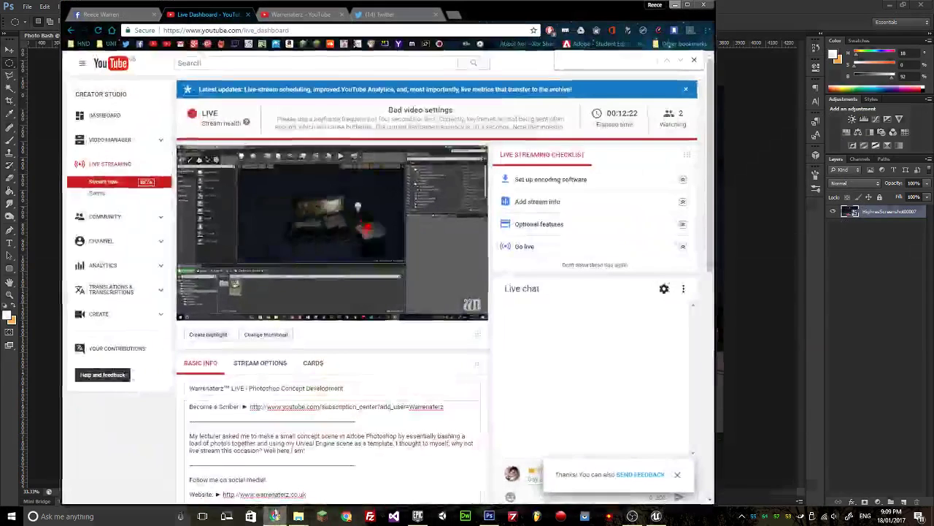
{"action": "left_click", "coordinate": [671, 5]}
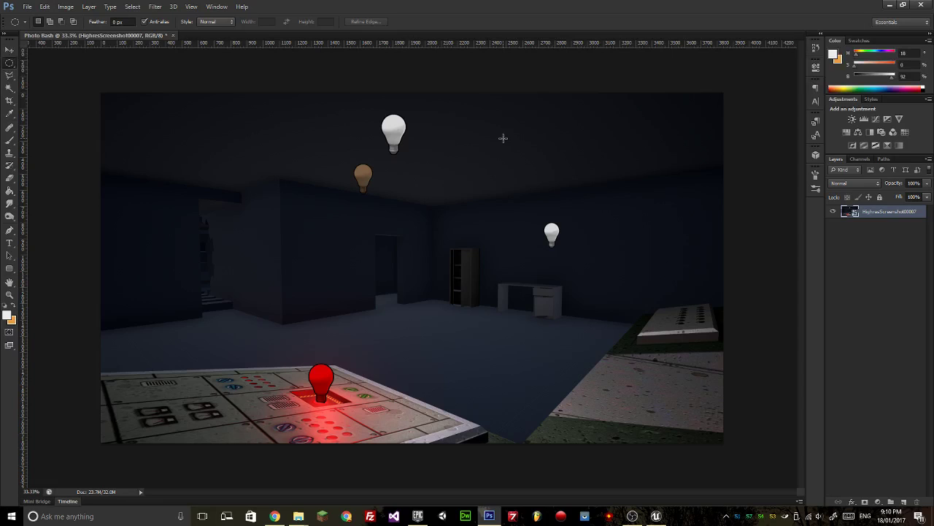
Switch to Chrome, maximize it with a new tab, and open Google's image results for "images".
{"action": "left_click", "coordinate": [275, 517]}
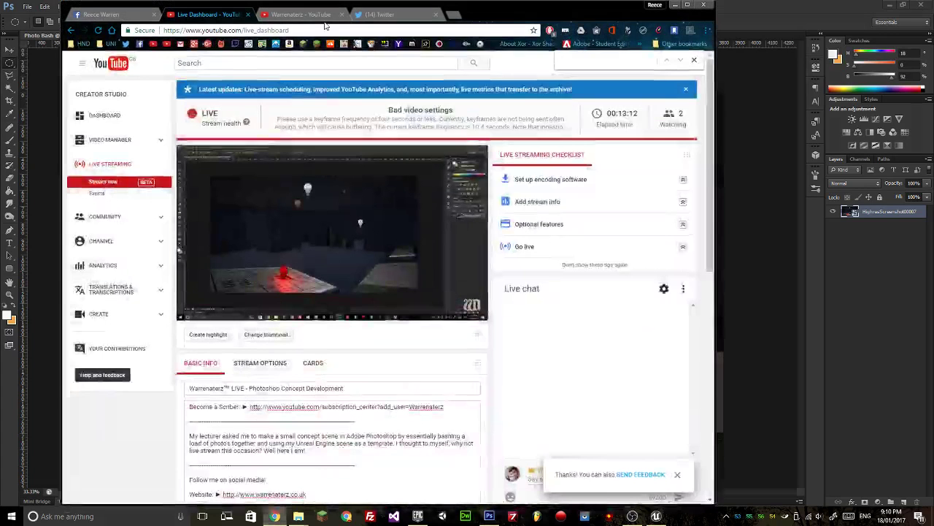
{"action": "left_click", "coordinate": [448, 15]}
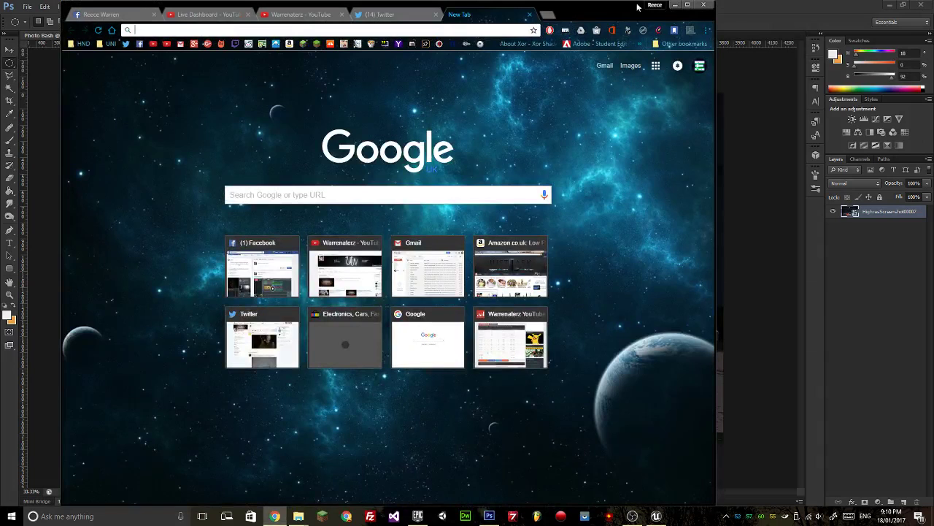
{"action": "left_click", "coordinate": [691, 6]}
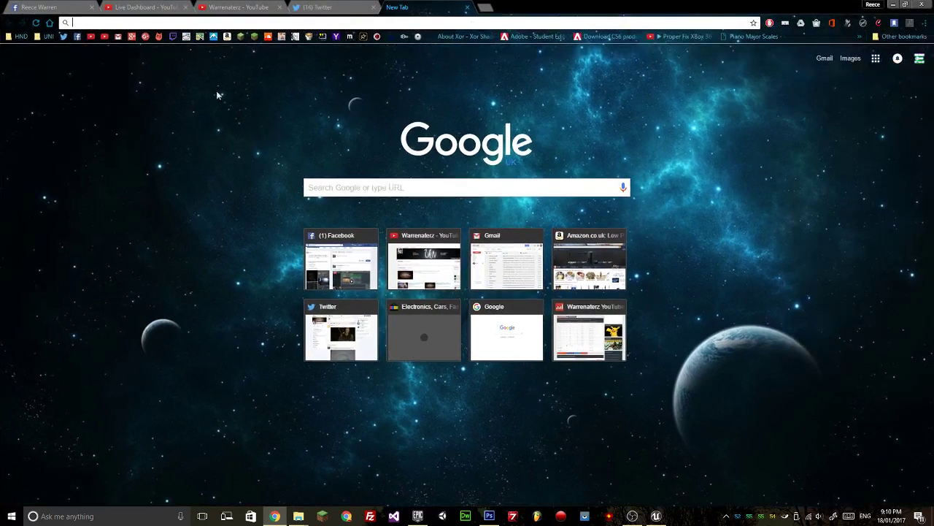
{"action": "type", "text": "images"}
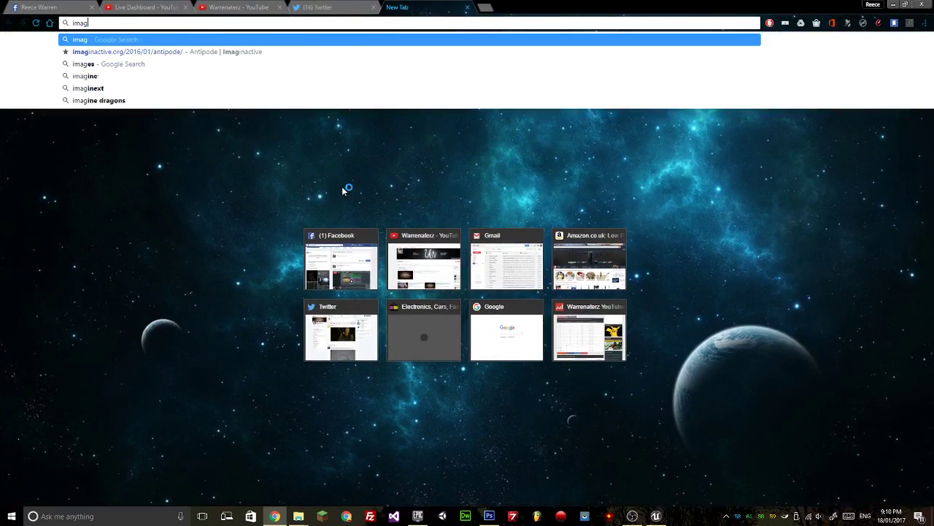
{"action": "key", "text": "Return"}
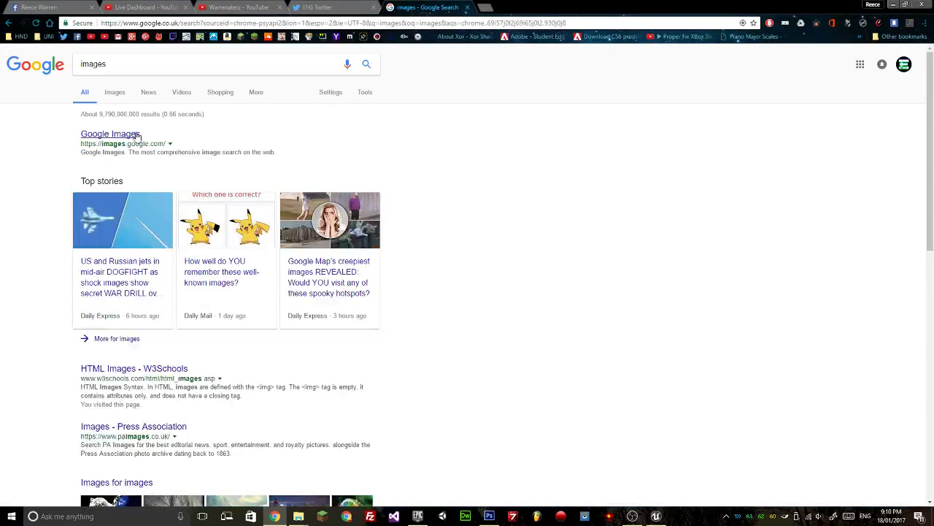
{"action": "left_click", "coordinate": [114, 93]}
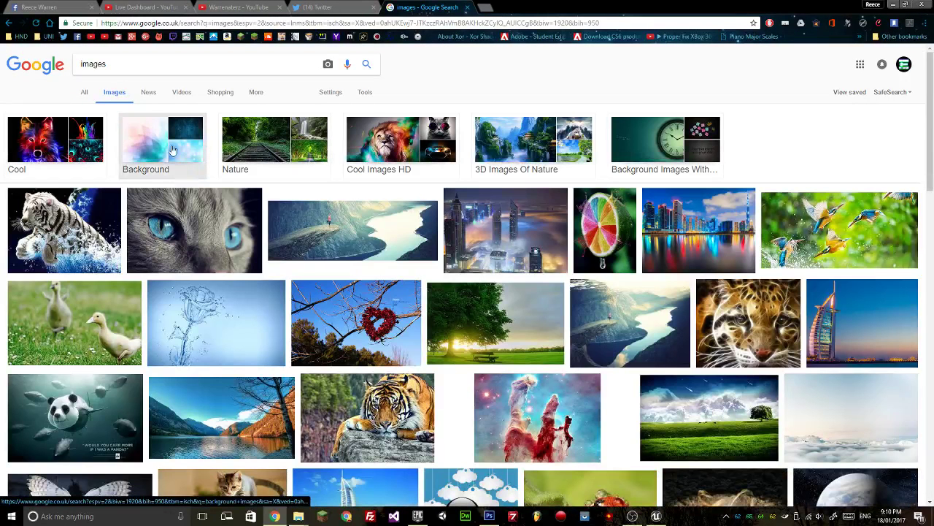
Search Google Images for "abandoned" and open the preview of the abandoned metro tunnel image.
{"action": "left_click_drag", "start_coordinate": [121, 64], "coordinate": [2, 64]}
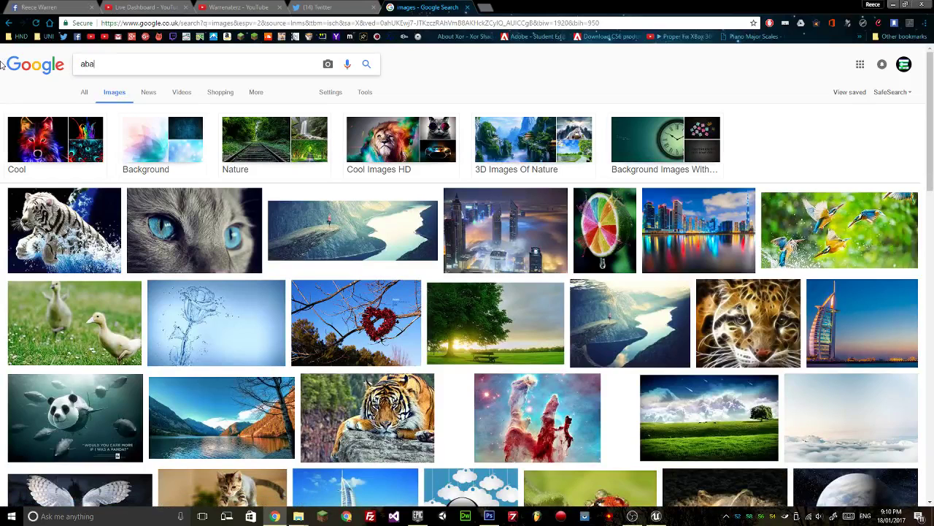
{"action": "type", "text": "abandoned"}
{"action": "key", "text": "Return"}
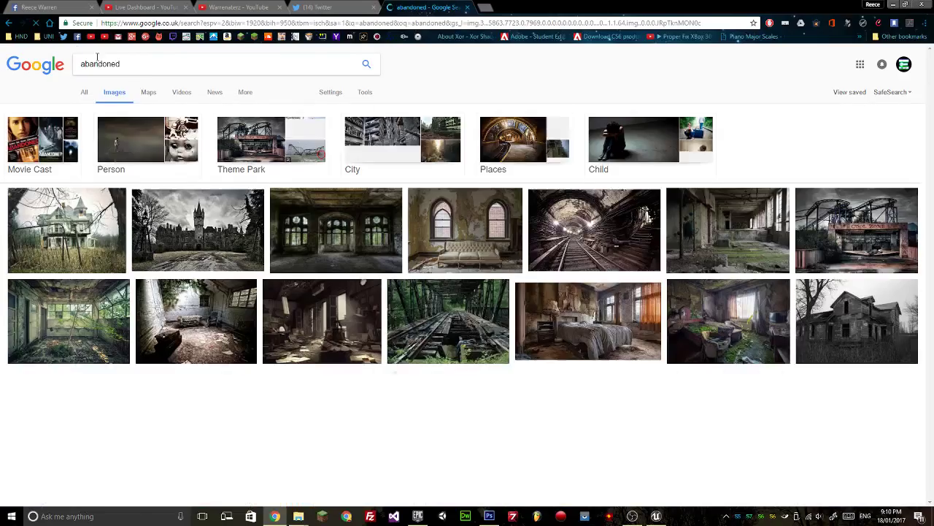
{"action": "scroll", "coordinate": [246, 321], "scroll_direction": "down", "scroll_amount": 3}
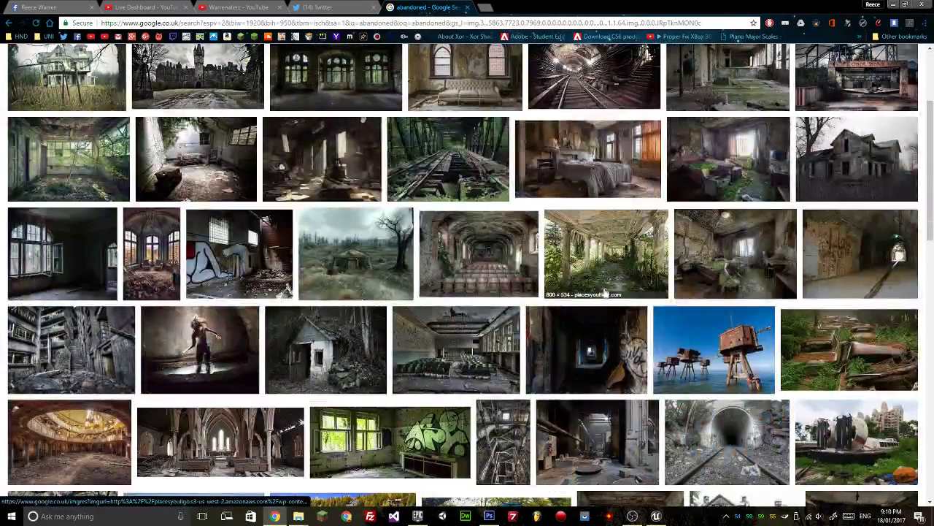
{"action": "scroll", "coordinate": [584, 300], "scroll_direction": "down", "scroll_amount": 3}
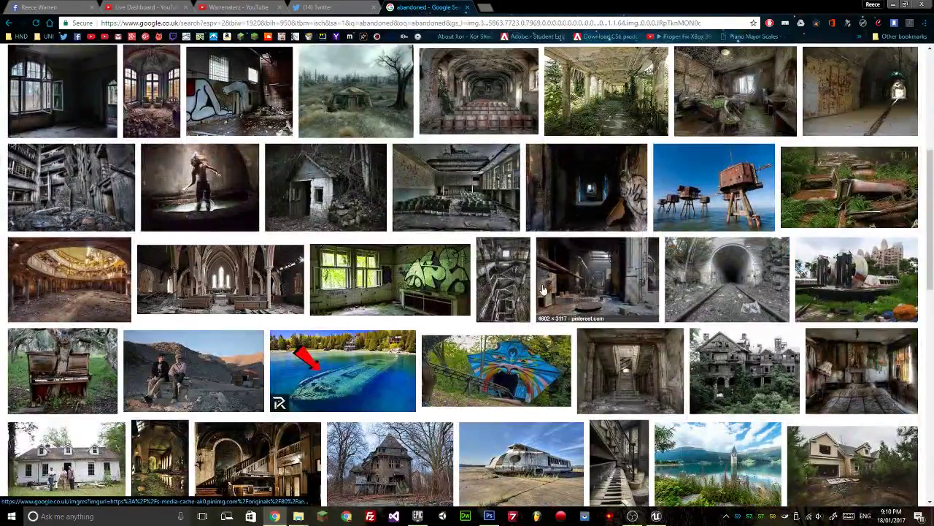
{"action": "scroll", "coordinate": [414, 225], "scroll_direction": "up", "scroll_amount": 5}
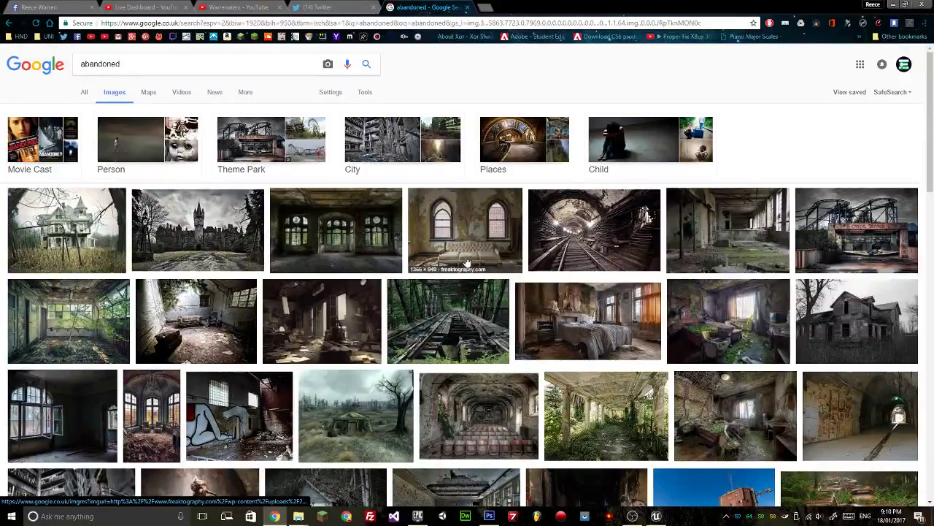
{"action": "left_click", "coordinate": [590, 243]}
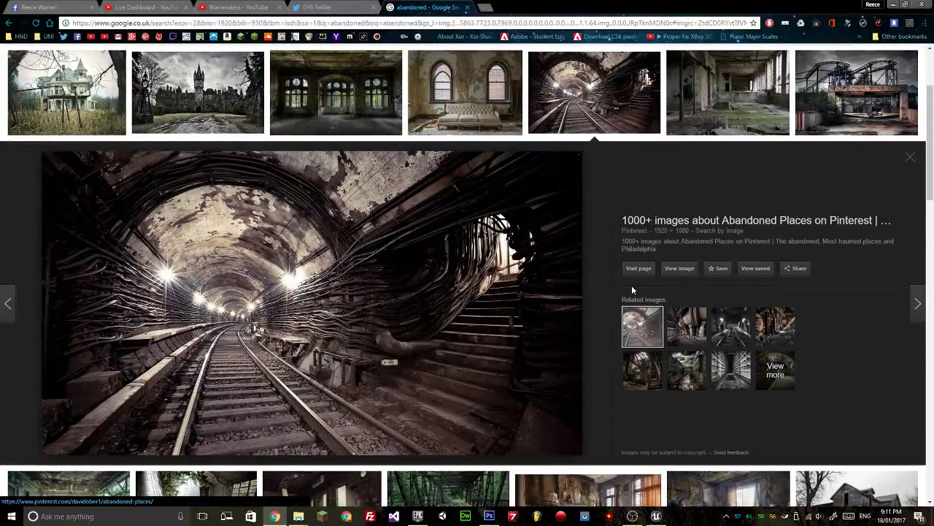
Start saving the tunnel image and browse to HND Y2, [10-02-17] - Unit 69,74,76 - Group Project, Task 4 on the 2TB Portable (I:) drive.
{"action": "right_click", "coordinate": [427, 256]}
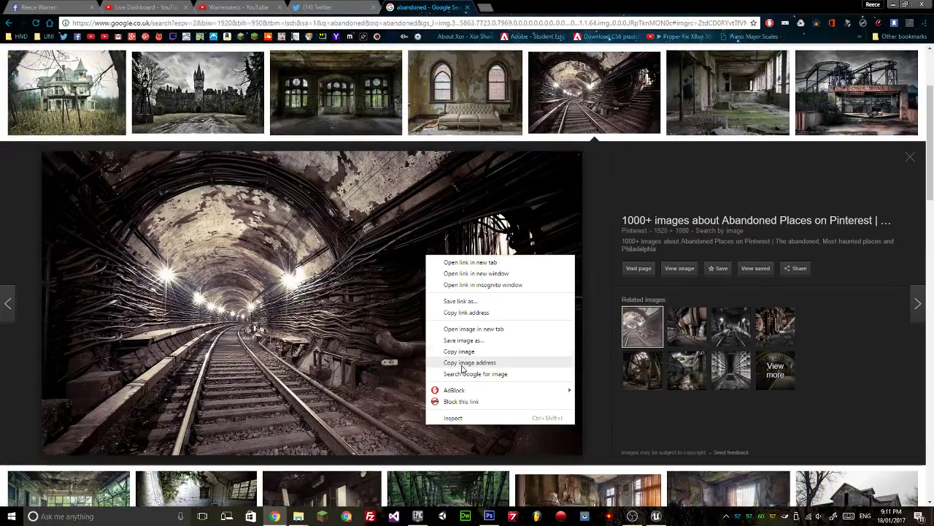
{"action": "left_click", "coordinate": [603, 292]}
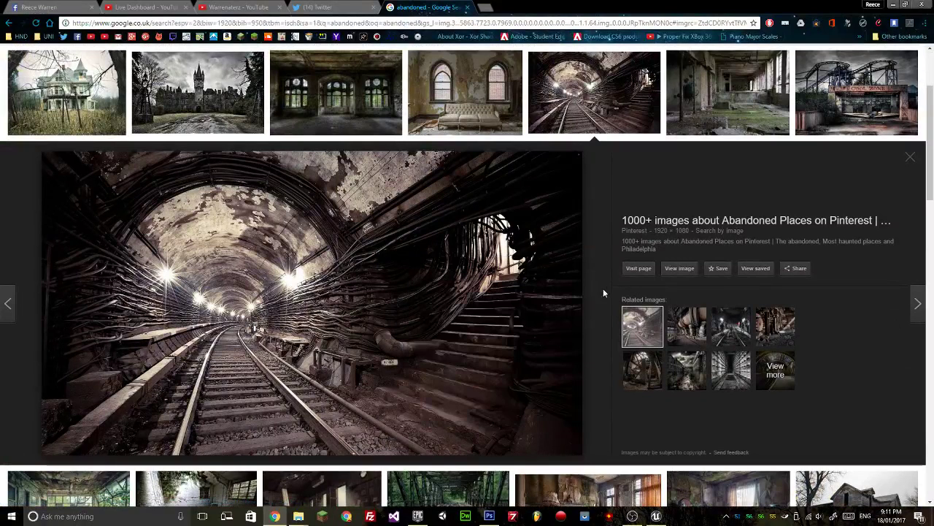
{"action": "right_click", "coordinate": [262, 329]}
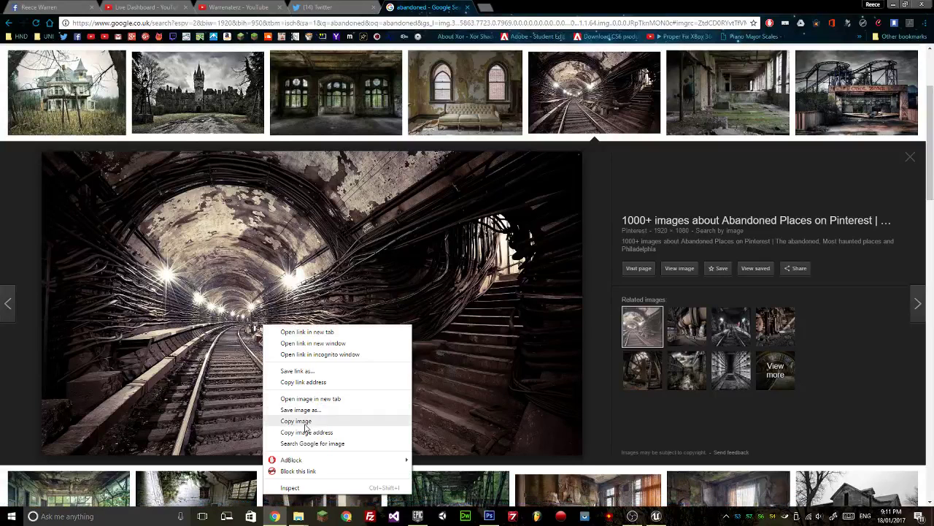
{"action": "left_click", "coordinate": [300, 411]}
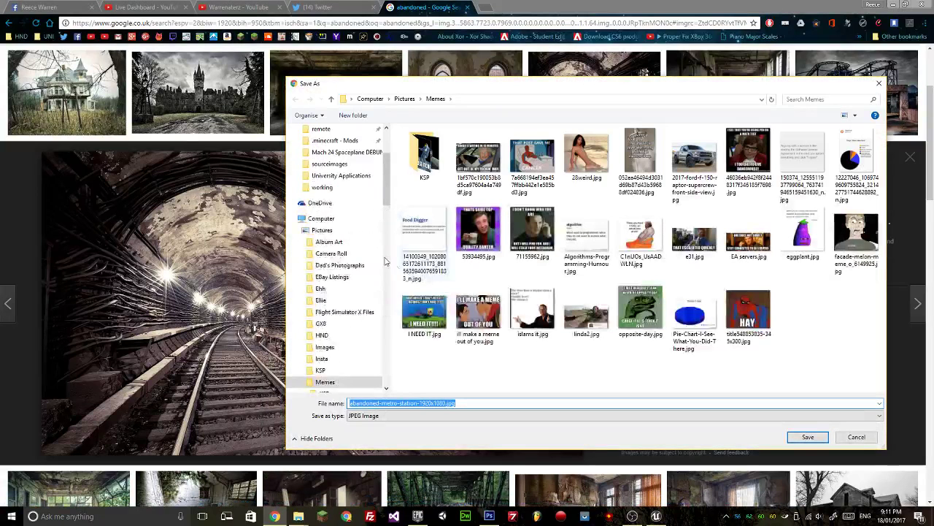
{"action": "scroll", "coordinate": [343, 241], "scroll_direction": "up", "scroll_amount": 2}
{"action": "left_click", "coordinate": [328, 313]}
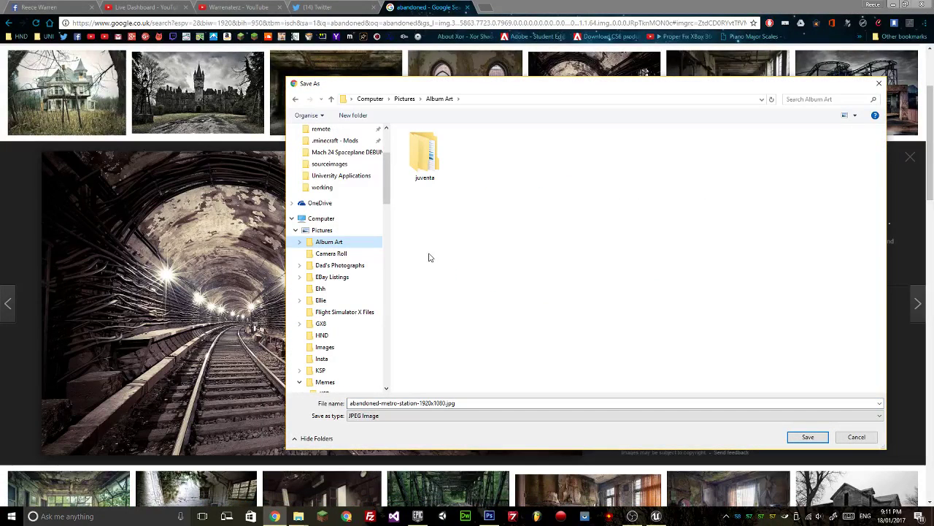
{"action": "scroll", "coordinate": [367, 271], "scroll_direction": "down", "scroll_amount": 2}
{"action": "left_click", "coordinate": [296, 160]}
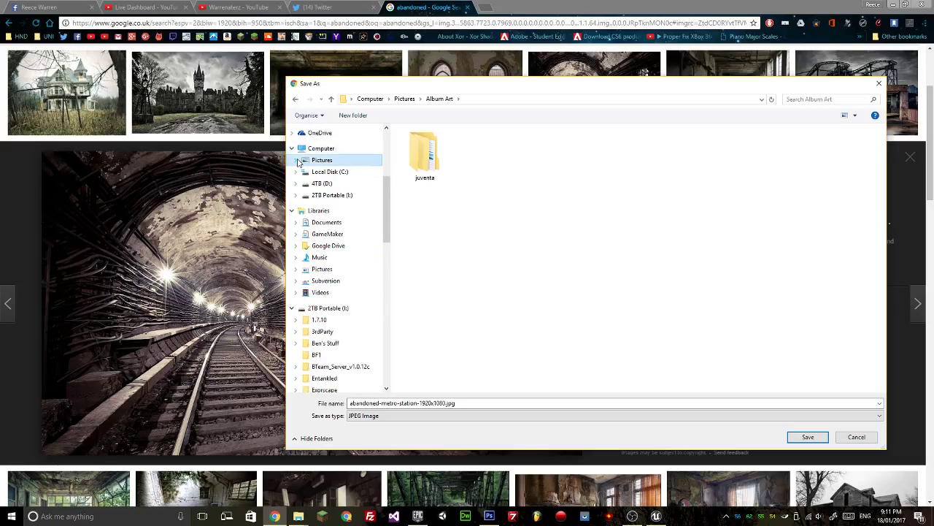
{"action": "left_click", "coordinate": [330, 195]}
{"action": "scroll", "coordinate": [500, 239], "scroll_direction": "down", "scroll_amount": 3}
{"action": "double_click", "coordinate": [436, 212]}
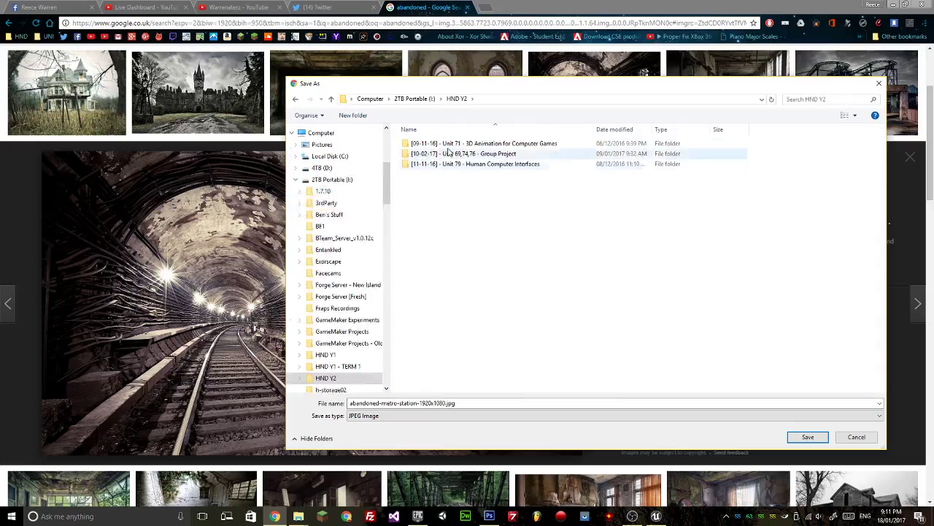
{"action": "double_click", "coordinate": [442, 152]}
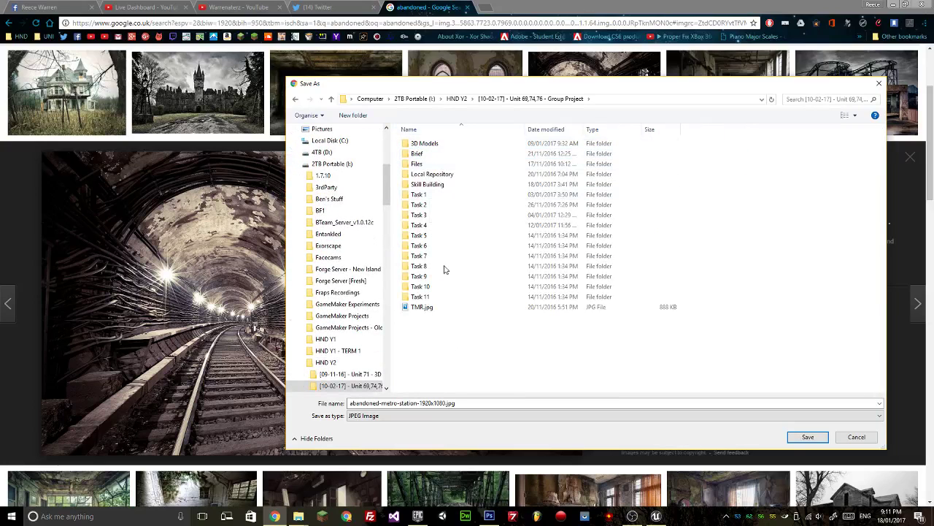
{"action": "double_click", "coordinate": [433, 226]}
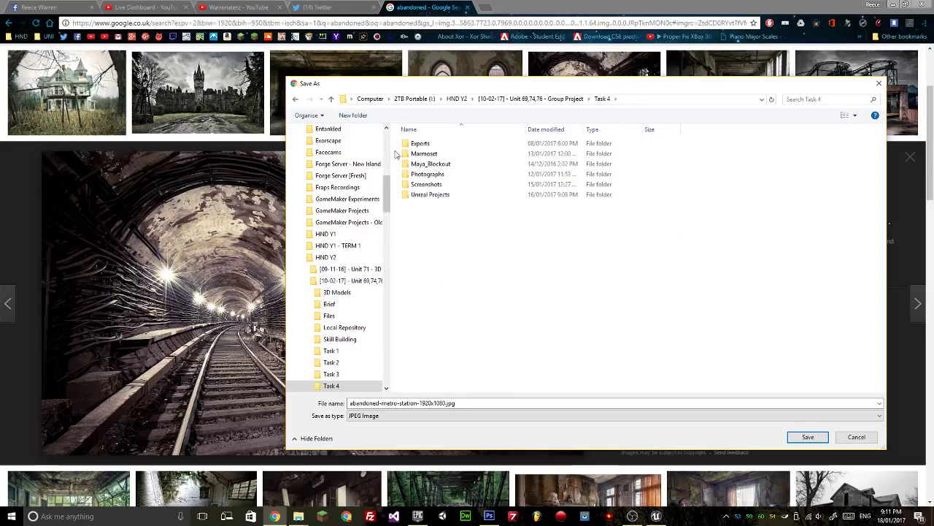
Create a folder named Photobash Images inside Task 4 and open it.
{"action": "left_click", "coordinate": [359, 117]}
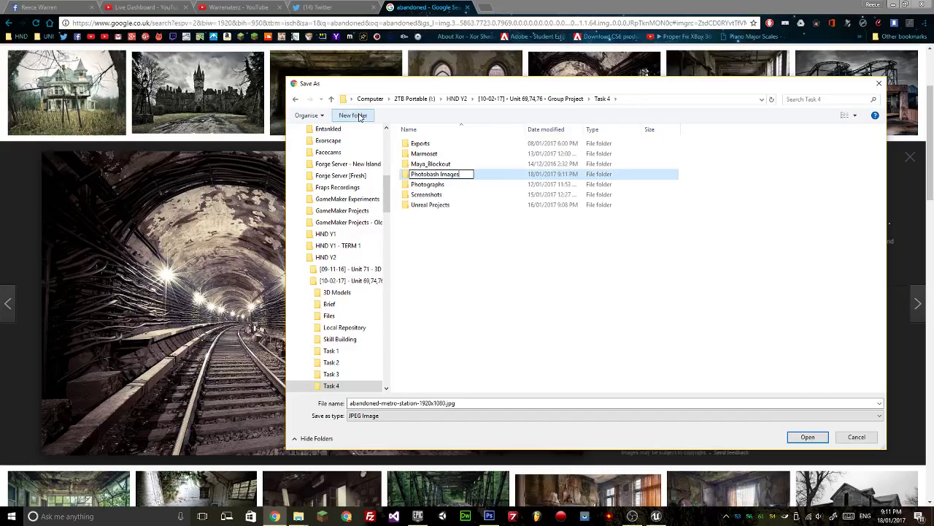
{"action": "type", "text": "Photobash Images"}
{"action": "key", "text": "Return"}
{"action": "double_click", "coordinate": [446, 179]}
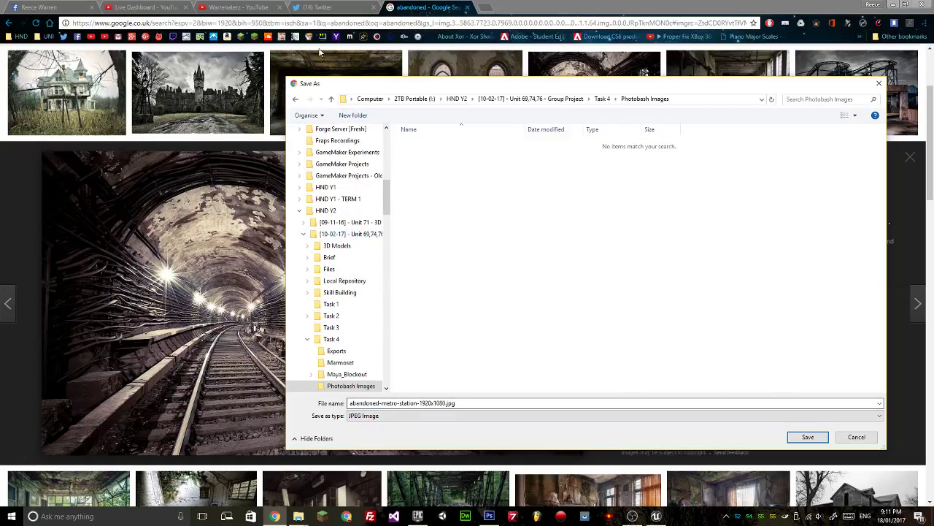
Cancel the save, view the tunnel image at full size in its own tab, and copy its web address.
{"action": "left_click_drag", "start_coordinate": [496, 79], "coordinate": [500, 222]}
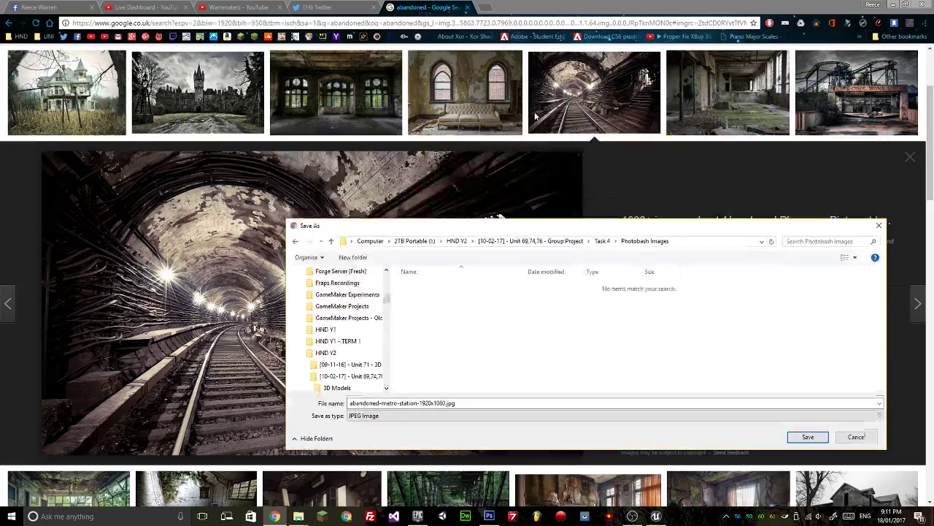
{"action": "left_click", "coordinate": [879, 226]}
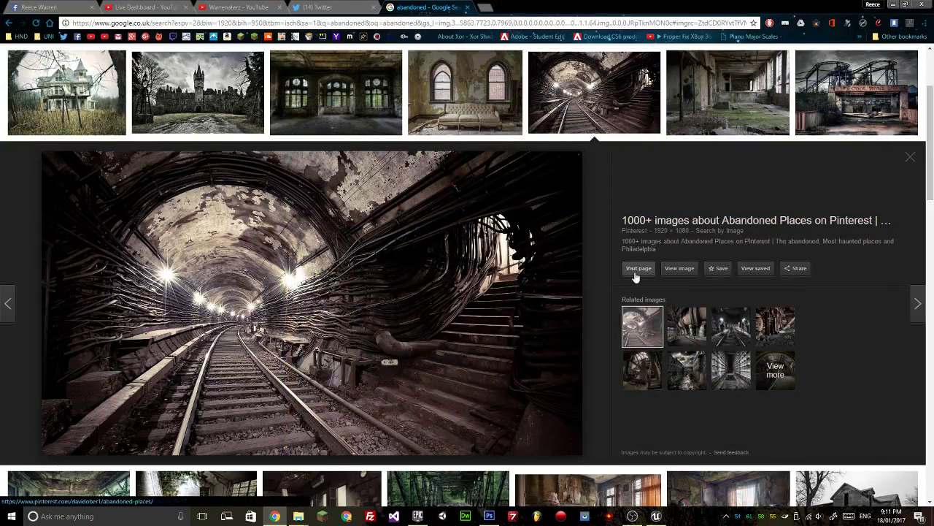
{"action": "left_click", "coordinate": [680, 268]}
{"action": "left_click", "coordinate": [236, 23]}
{"action": "key", "text": "ctrl+c"}
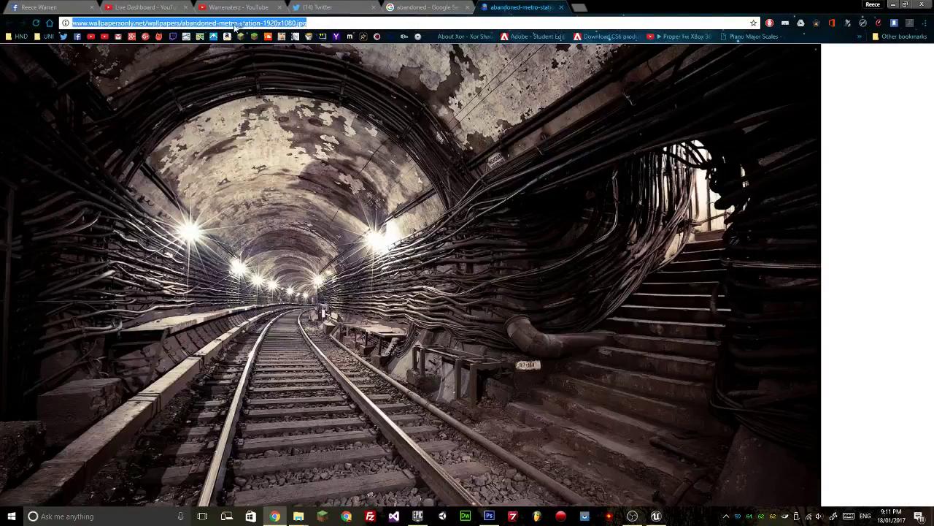
Start saving the full-size tunnel image and browse to the Photobash Images folder in the Group Project's Task 4 on 2TB Portable (I:).
{"action": "mouse_move", "coordinate": [298, 516]}
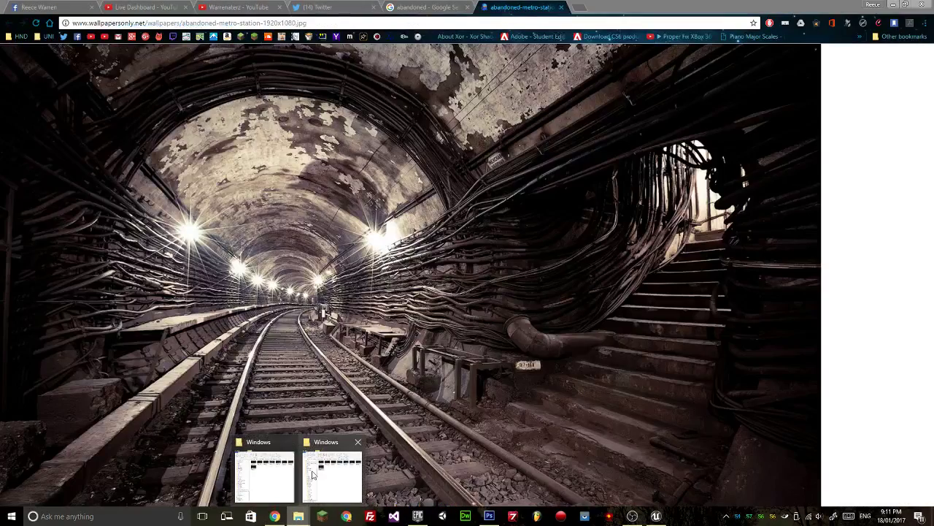
{"action": "mouse_move", "coordinate": [314, 476]}
{"action": "right_click", "coordinate": [308, 282]}
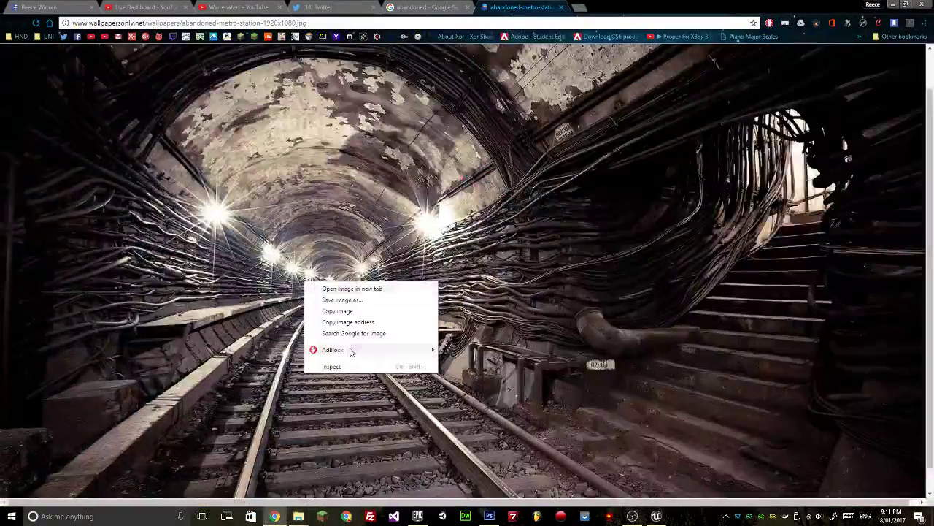
{"action": "left_click", "coordinate": [343, 299]}
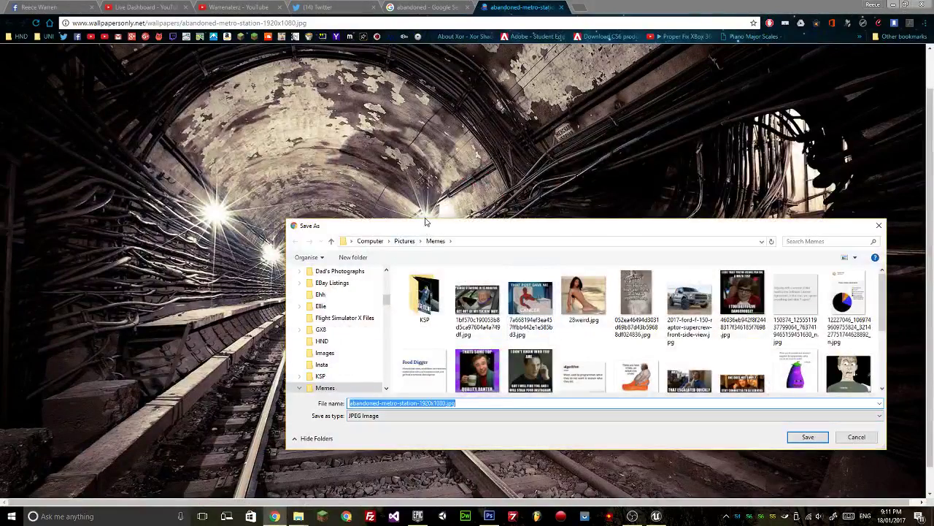
{"action": "left_click_drag", "start_coordinate": [427, 220], "coordinate": [438, 83]}
{"action": "scroll", "coordinate": [335, 219], "scroll_direction": "up", "scroll_amount": 2}
{"action": "left_click", "coordinate": [332, 223]}
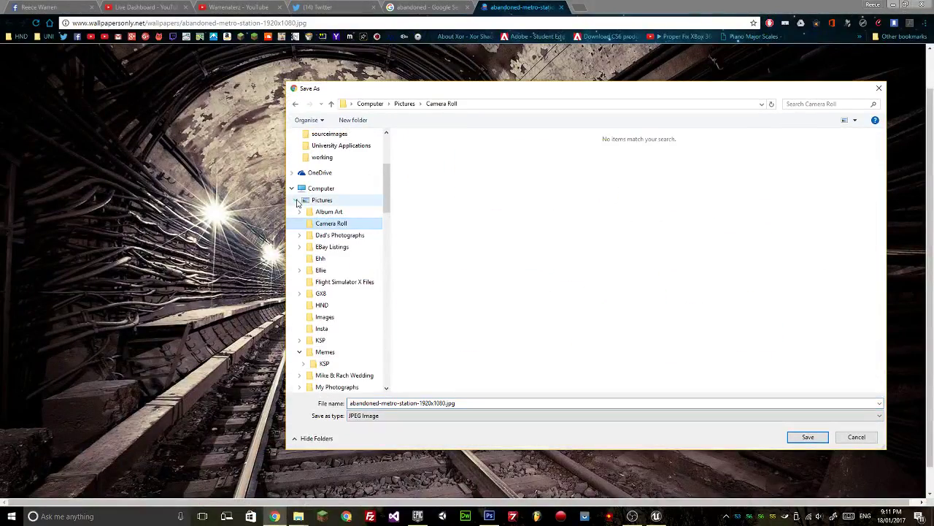
{"action": "left_click", "coordinate": [322, 200]}
{"action": "left_click", "coordinate": [296, 200]}
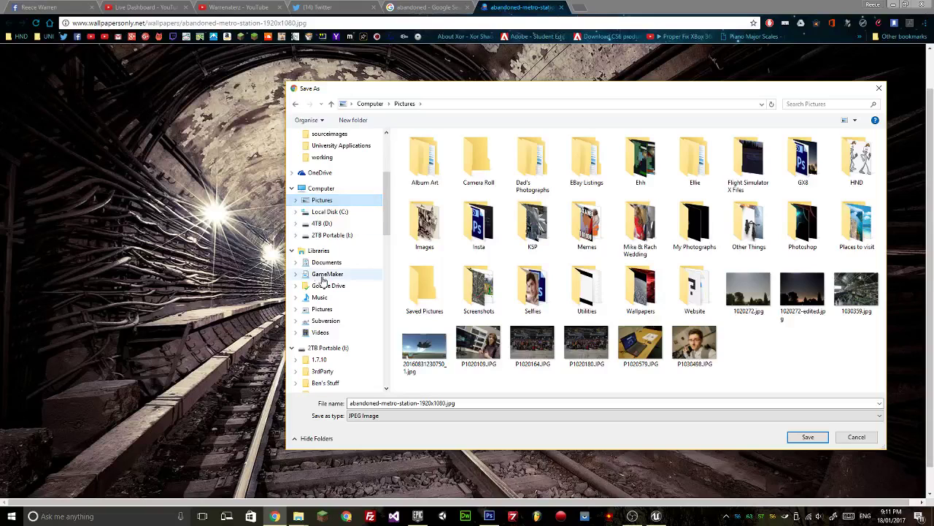
{"action": "left_click", "coordinate": [314, 347]}
{"action": "double_click", "coordinate": [431, 314]}
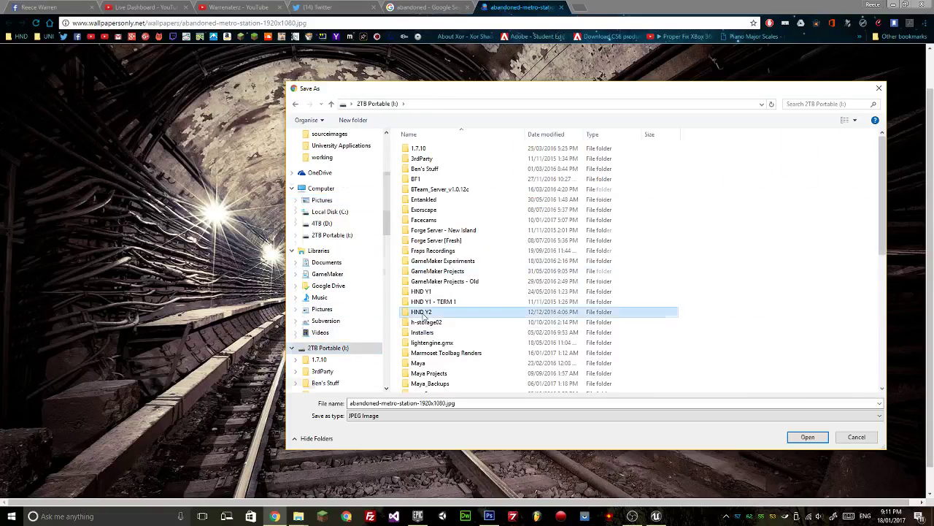
{"action": "double_click", "coordinate": [445, 159]}
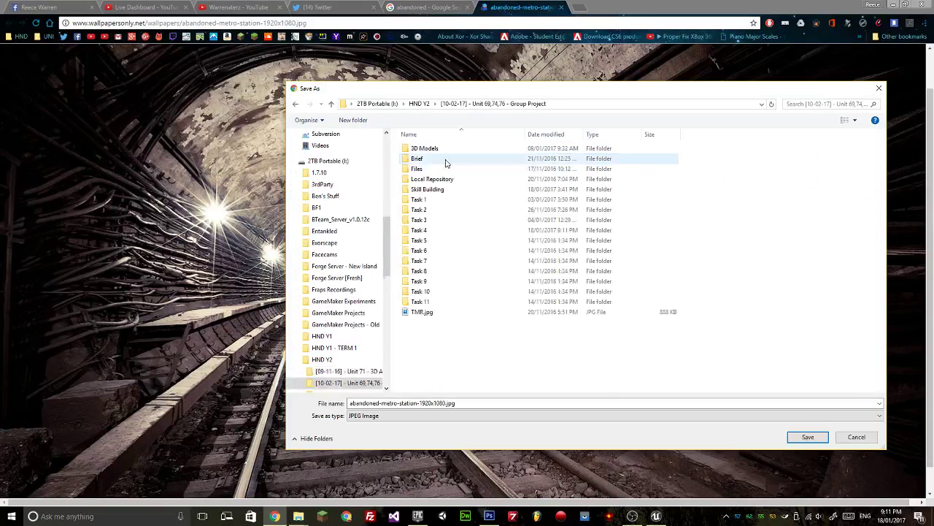
{"action": "double_click", "coordinate": [438, 230]}
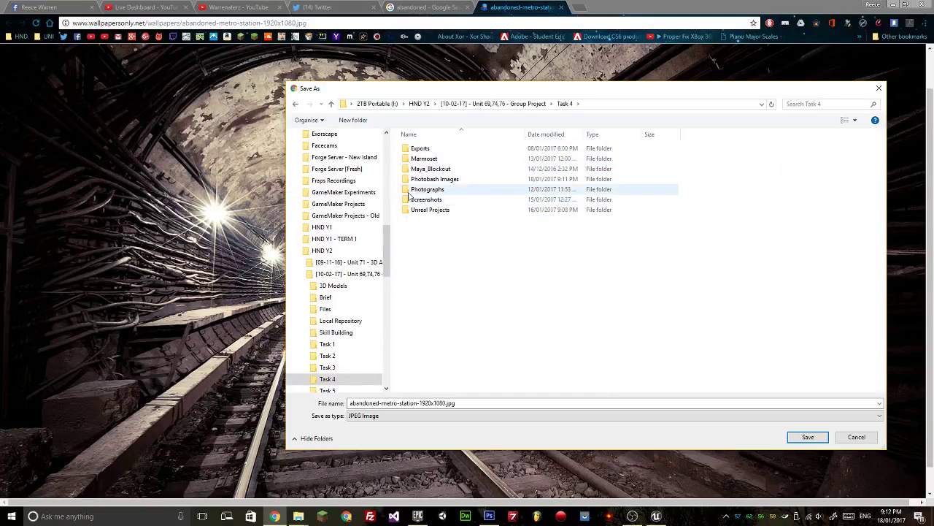
{"action": "double_click", "coordinate": [427, 180]}
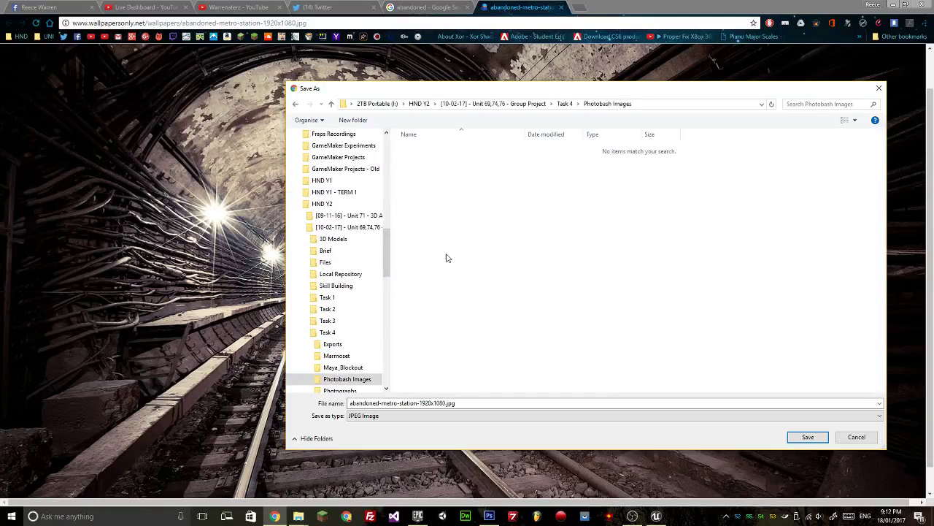
Replace the file name with the image's copied web address, keeping a .jpg ending, and try to save it.
{"action": "left_click_drag", "start_coordinate": [445, 403], "coordinate": [220, 400]}
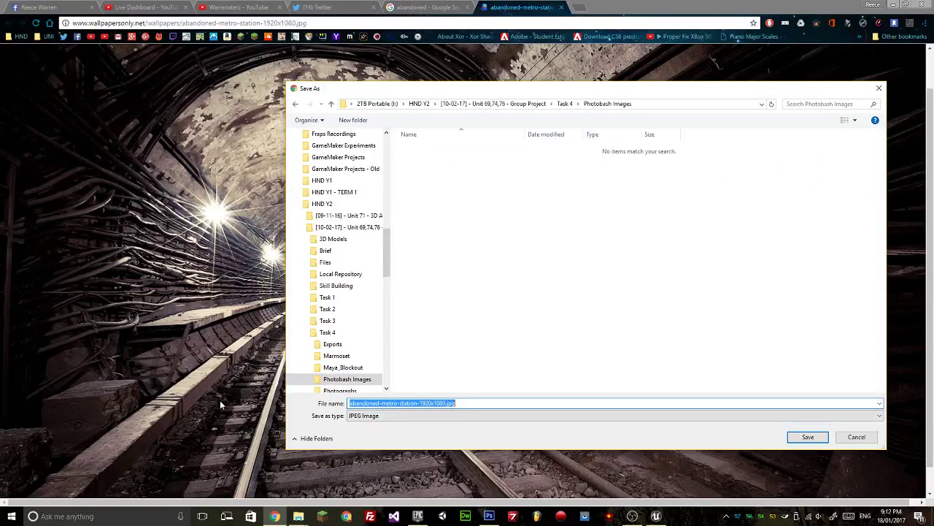
{"action": "left_click", "coordinate": [445, 403]}
{"action": "key", "text": "shift+Home"}
{"action": "key", "text": "ctrl+v"}
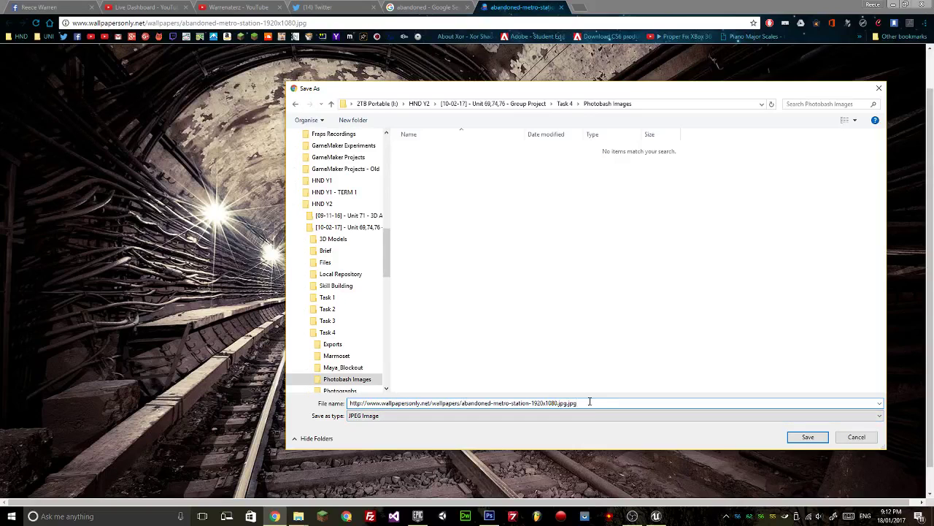
{"action": "left_click", "coordinate": [803, 437]}
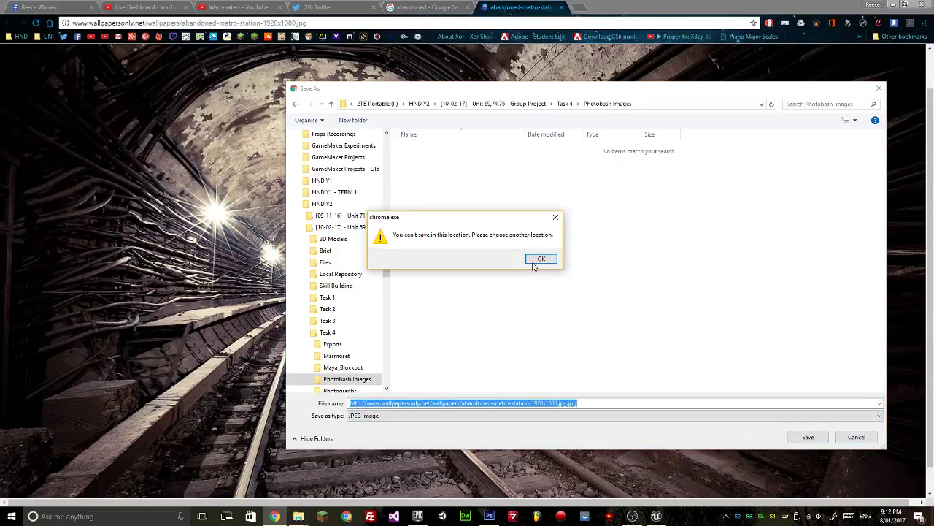
{"action": "left_click", "coordinate": [541, 259]}
Remove the duplicate .jpg extension from the file name and try to save the image again.
{"action": "left_click", "coordinate": [568, 403]}
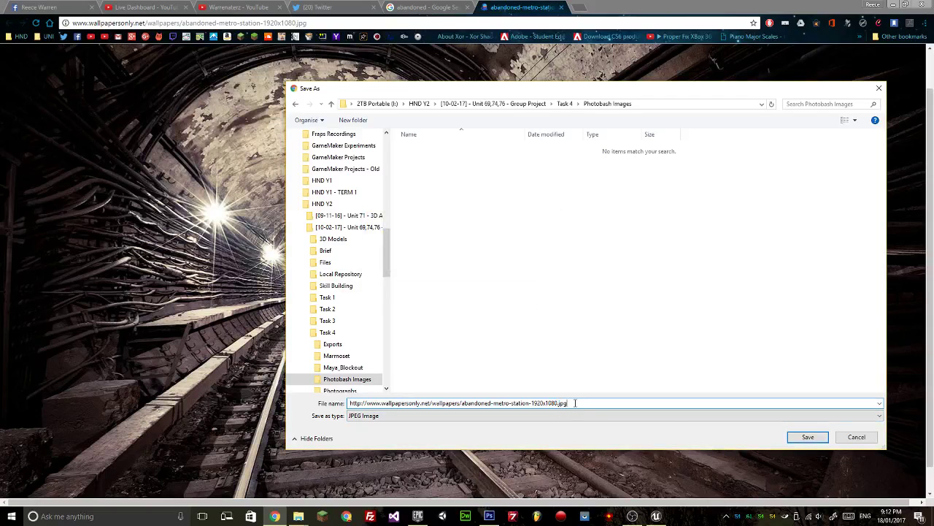
{"action": "left_click", "coordinate": [798, 438]}
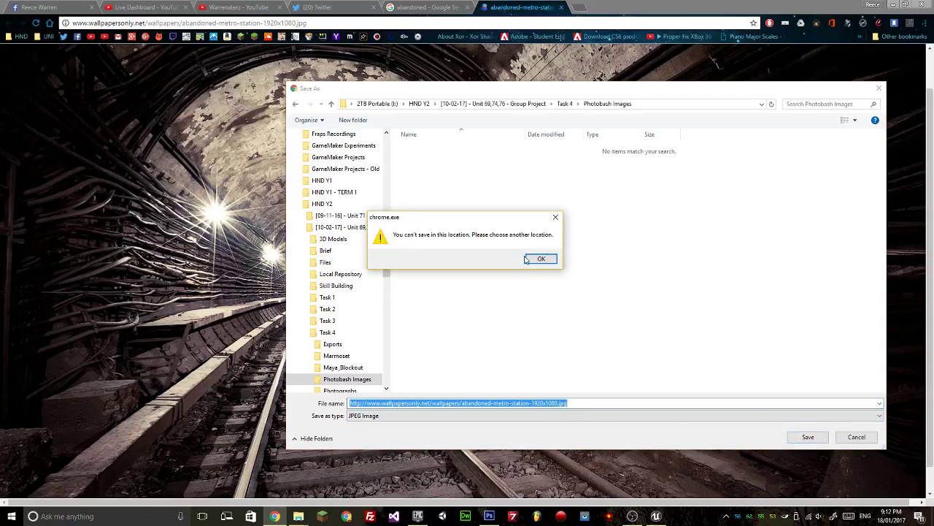
{"action": "left_click", "coordinate": [538, 259]}
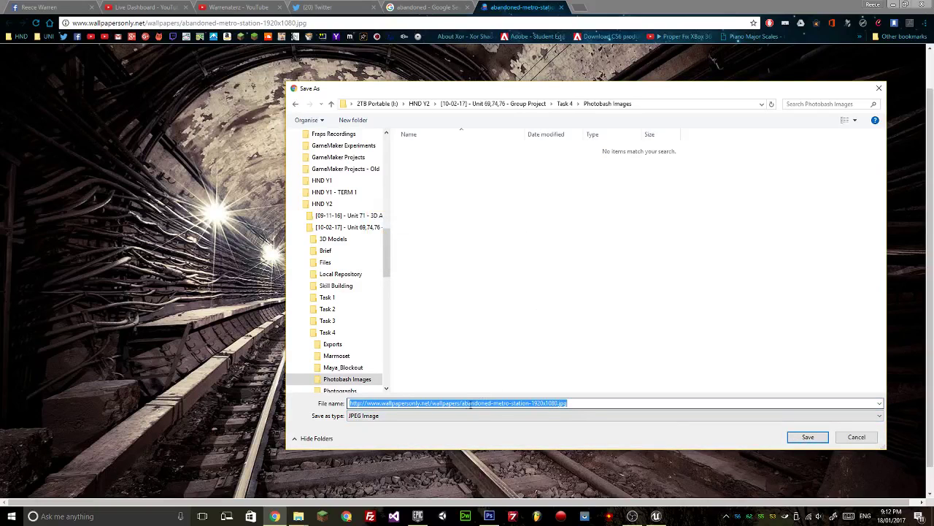
Add a hyphen in front of the web address in the file name and try to save the tunnel image.
{"action": "left_click", "coordinate": [377, 403]}
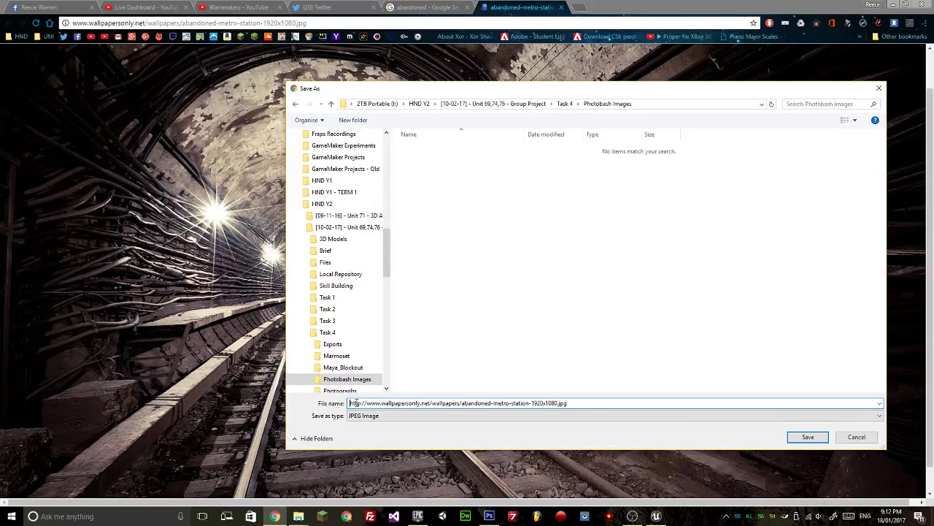
{"action": "type", "text": "-"}
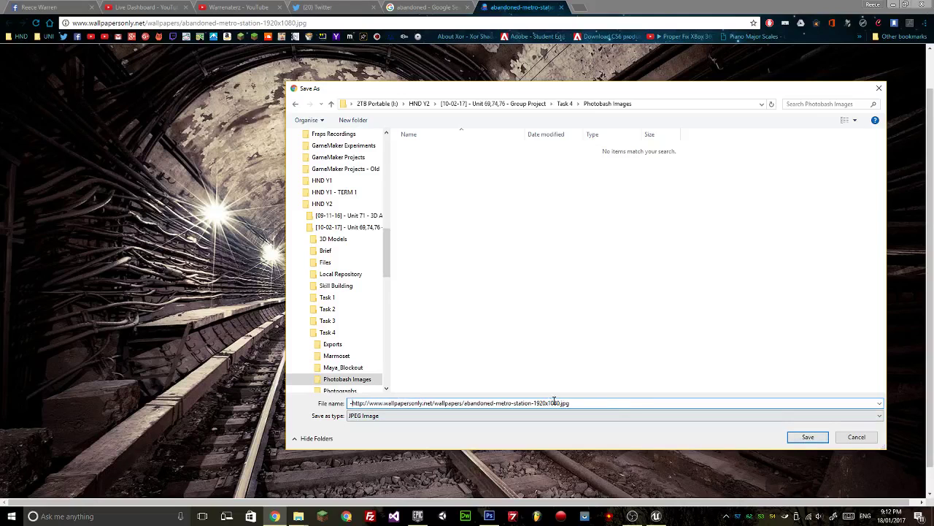
{"action": "left_click", "coordinate": [806, 436]}
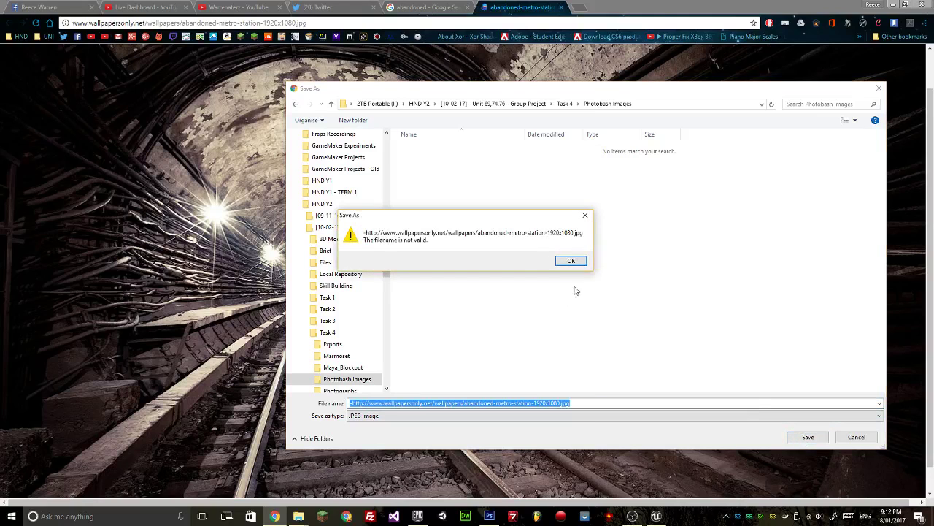
{"action": "left_click", "coordinate": [572, 261]}
Copy the web address out of the file name and save the tunnel image as Image 1 in Photobash Images.
{"action": "left_click", "coordinate": [578, 402]}
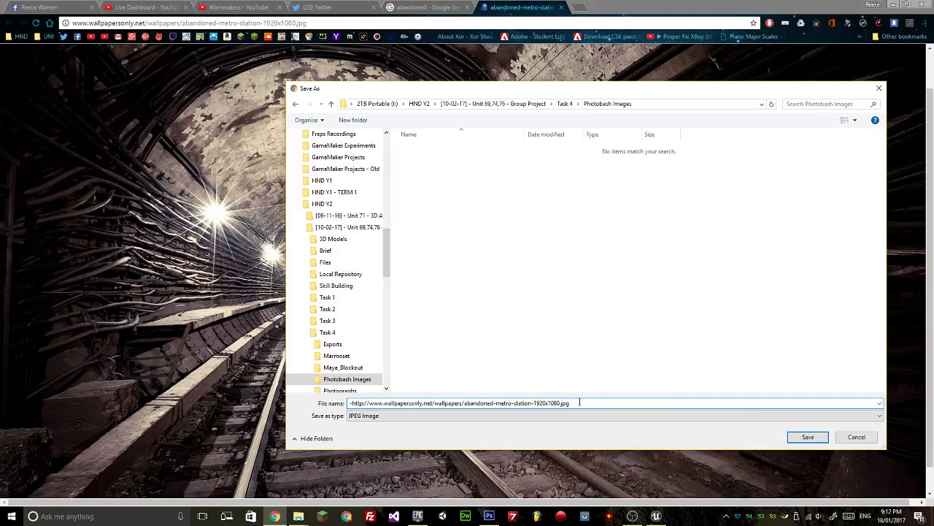
{"action": "left_click_drag", "start_coordinate": [578, 402], "coordinate": [179, 396]}
{"action": "key", "text": "ctrl+c"}
{"action": "type", "text": "Image 1"}
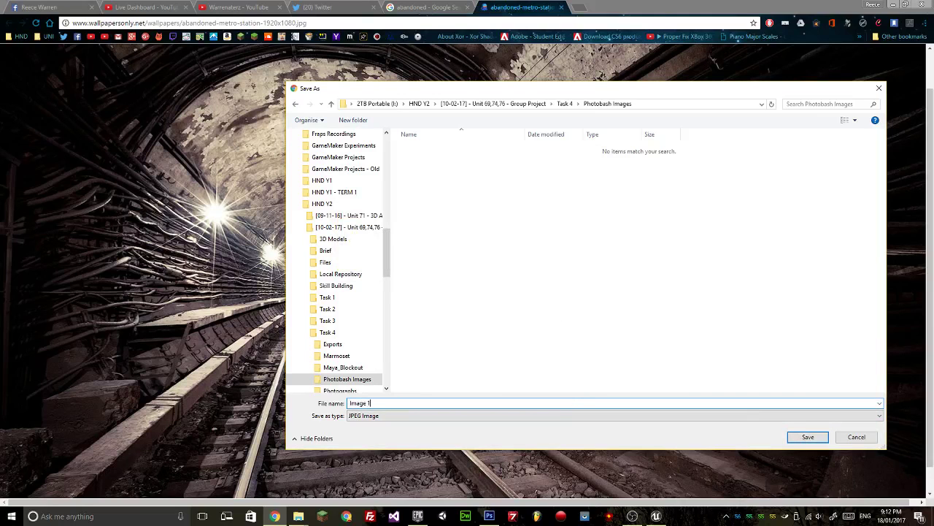
{"action": "left_click", "coordinate": [808, 436]}
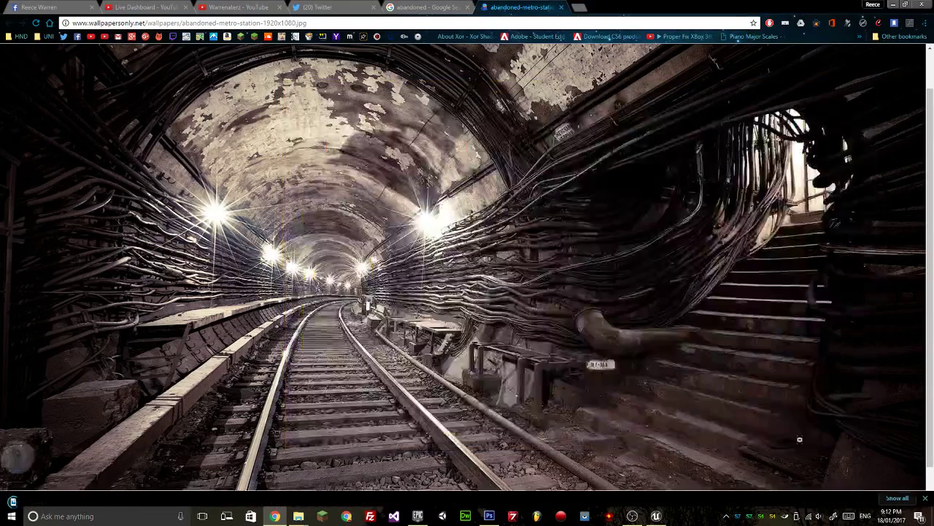
Switch to the File Explorer window showing the screenshots and collapse the Screenshots, Saved and Blockout_V1d folders in the folder tree.
{"action": "mouse_move", "coordinate": [298, 518]}
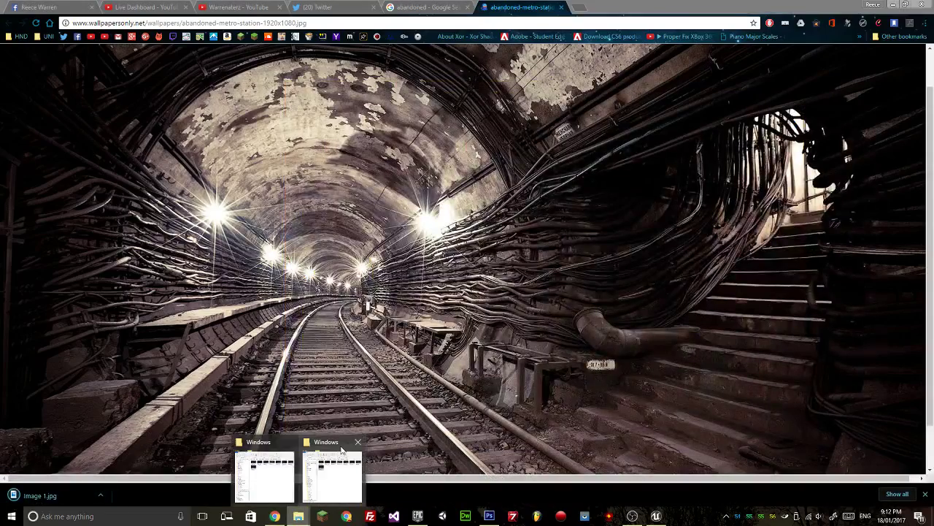
{"action": "left_click", "coordinate": [328, 467]}
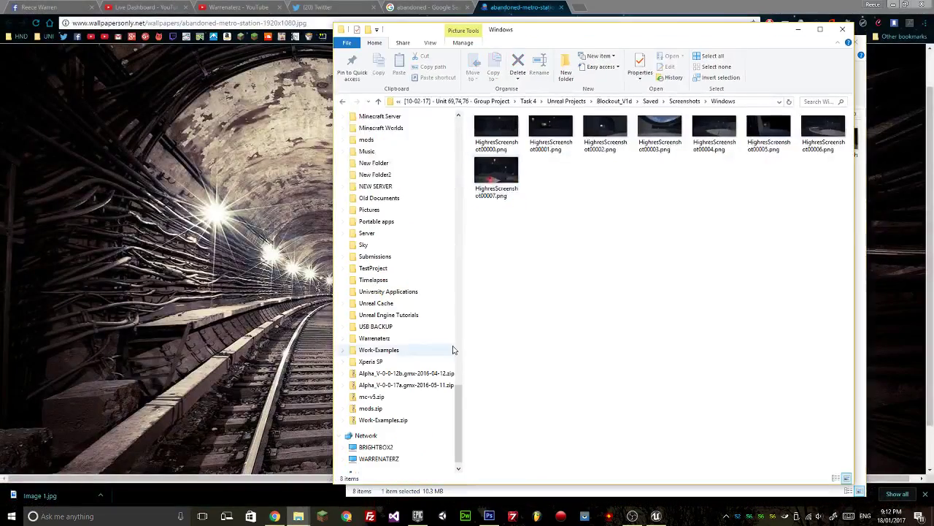
{"action": "scroll", "coordinate": [351, 170], "scroll_direction": "up", "scroll_amount": 3}
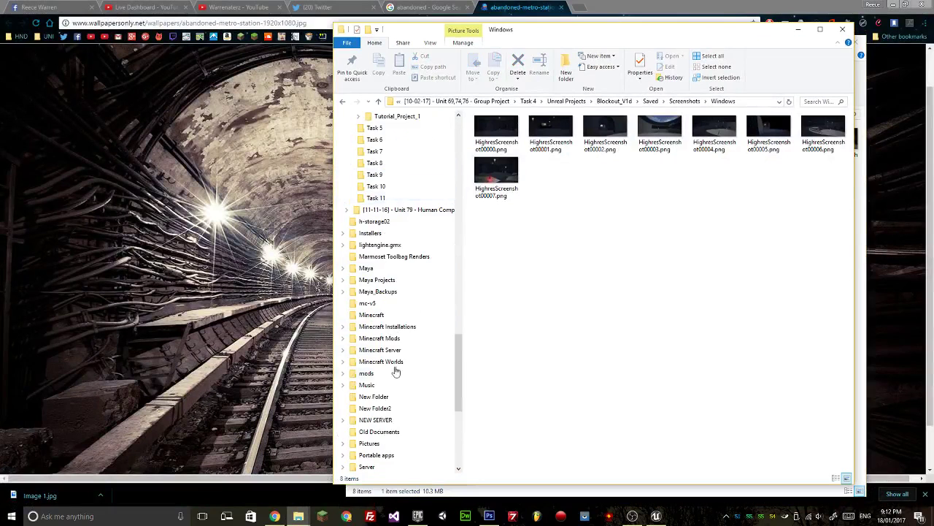
{"action": "scroll", "coordinate": [365, 241], "scroll_direction": "down", "scroll_amount": 2}
{"action": "scroll", "coordinate": [380, 346], "scroll_direction": "down", "scroll_amount": 2}
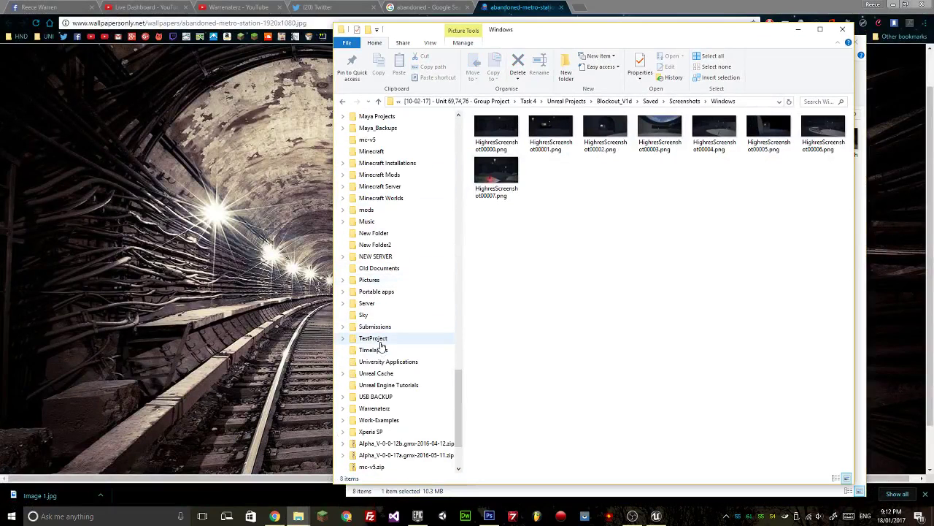
{"action": "scroll", "coordinate": [392, 400], "scroll_direction": "up", "scroll_amount": 3}
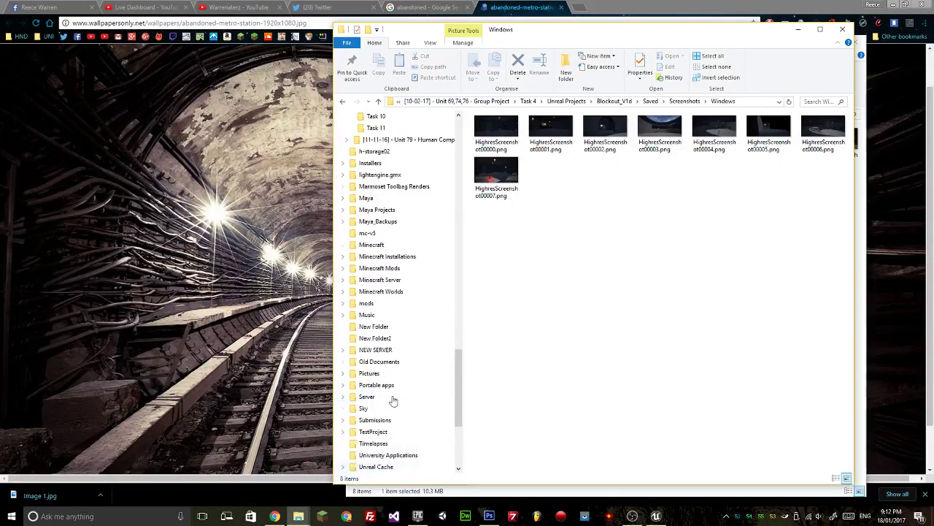
{"action": "scroll", "coordinate": [372, 186], "scroll_direction": "up", "scroll_amount": 8}
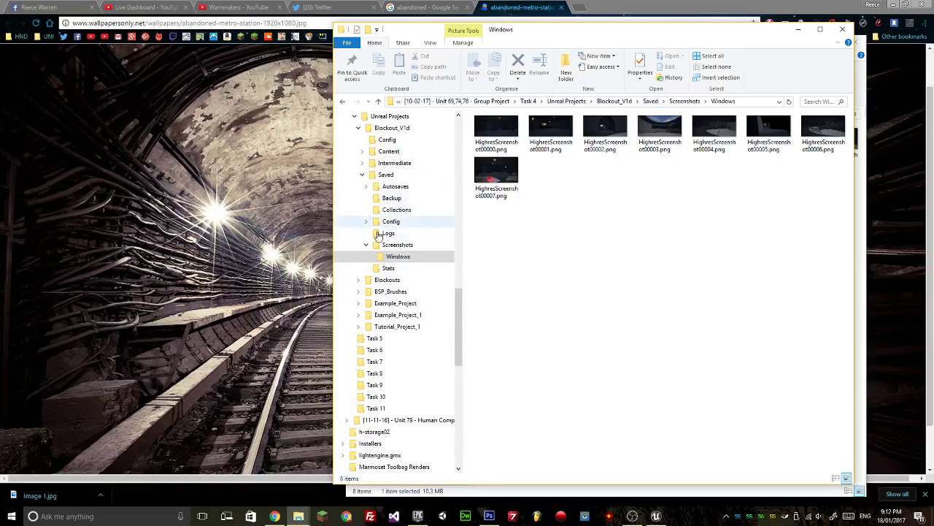
{"action": "left_click", "coordinate": [366, 244]}
{"action": "left_click", "coordinate": [362, 175]}
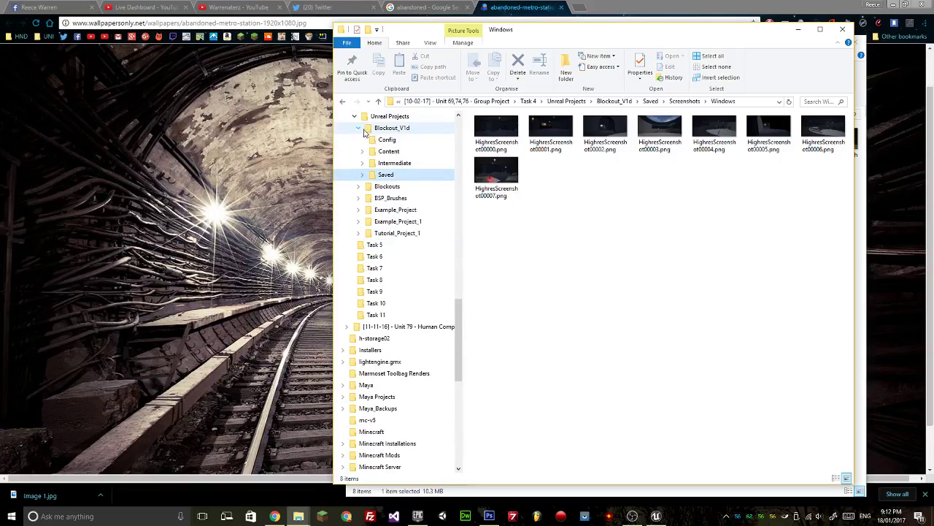
{"action": "left_click", "coordinate": [359, 129]}
Collapse the Unreal Projects folder in the tree and open the Photobash Images folder under Task 4.
{"action": "scroll", "coordinate": [384, 277], "scroll_direction": "down", "scroll_amount": 9}
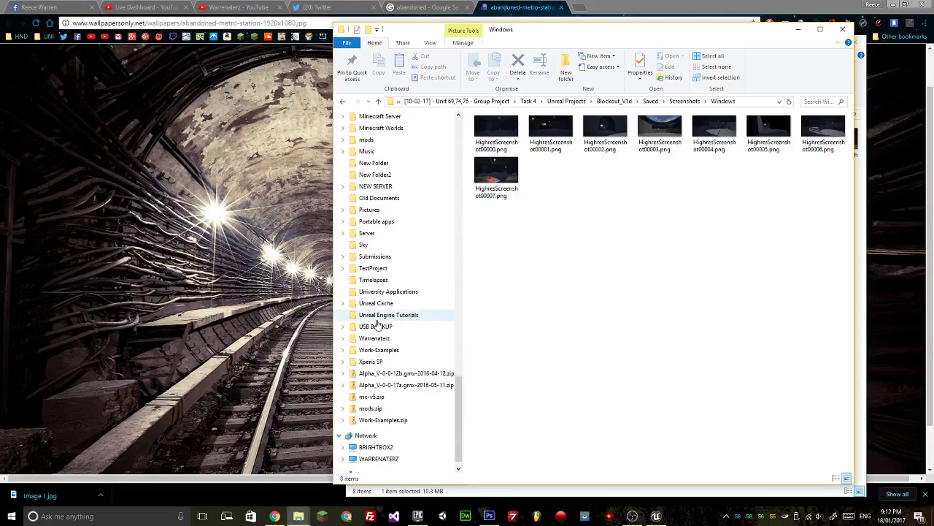
{"action": "scroll", "coordinate": [371, 339], "scroll_direction": "up", "scroll_amount": 5}
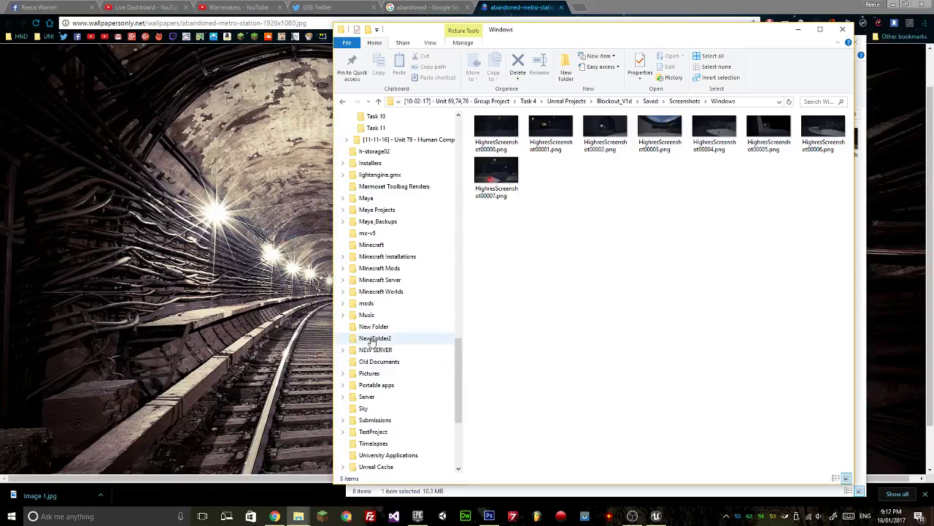
{"action": "scroll", "coordinate": [372, 340], "scroll_direction": "up", "scroll_amount": 7}
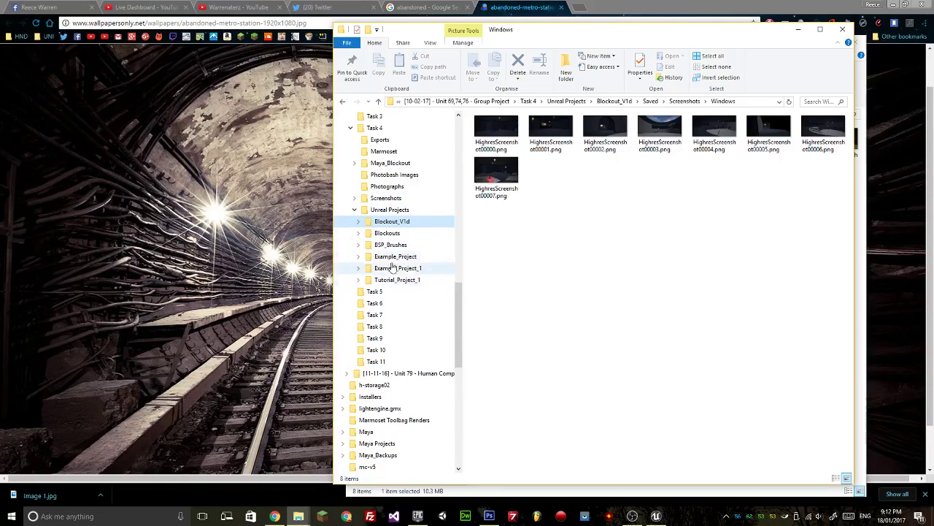
{"action": "left_click", "coordinate": [354, 209]}
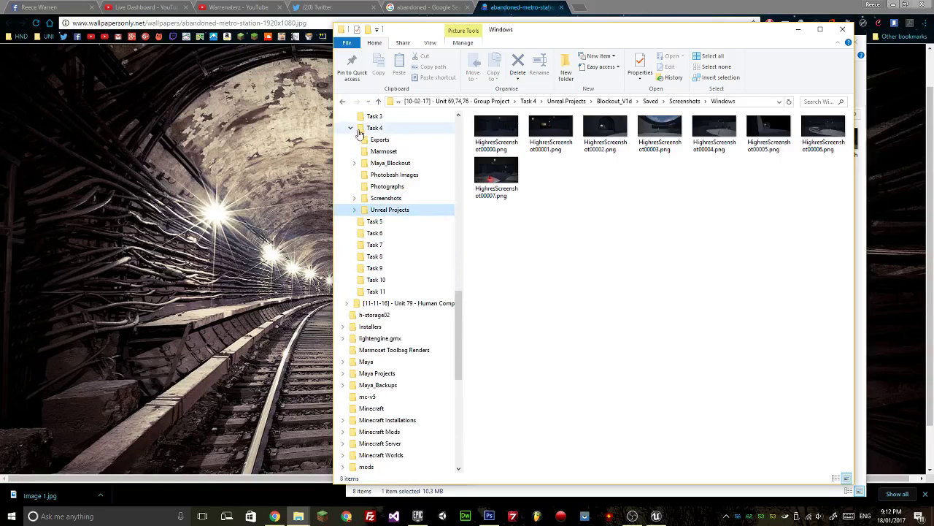
{"action": "left_click", "coordinate": [389, 177]}
Create a text document named References.txt in Photobash Images and record the copied metro station image address in it as entry [1].
{"action": "right_click", "coordinate": [502, 198]}
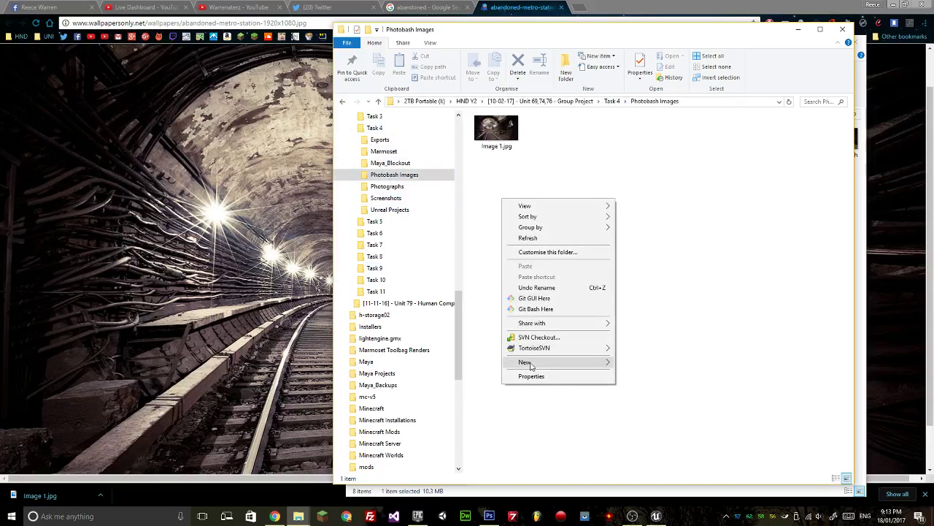
{"action": "mouse_move", "coordinate": [528, 365]}
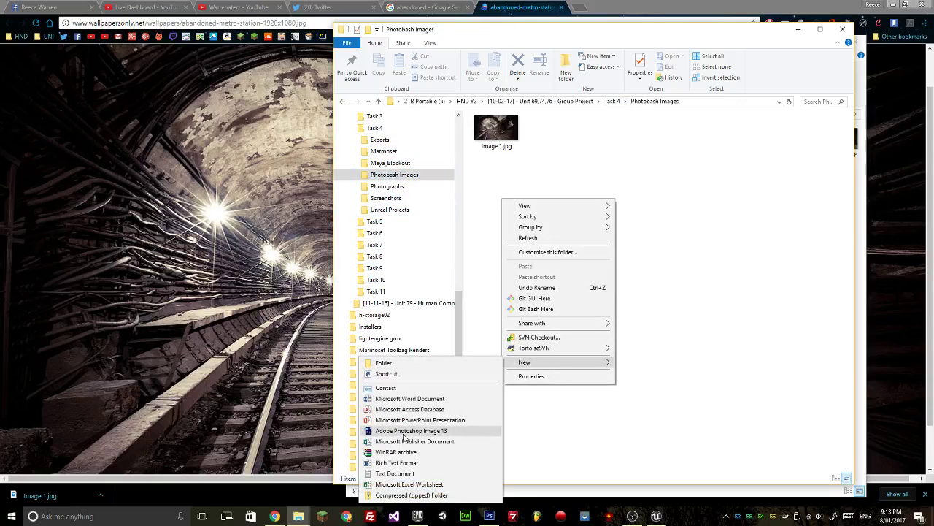
{"action": "left_click", "coordinate": [375, 476]}
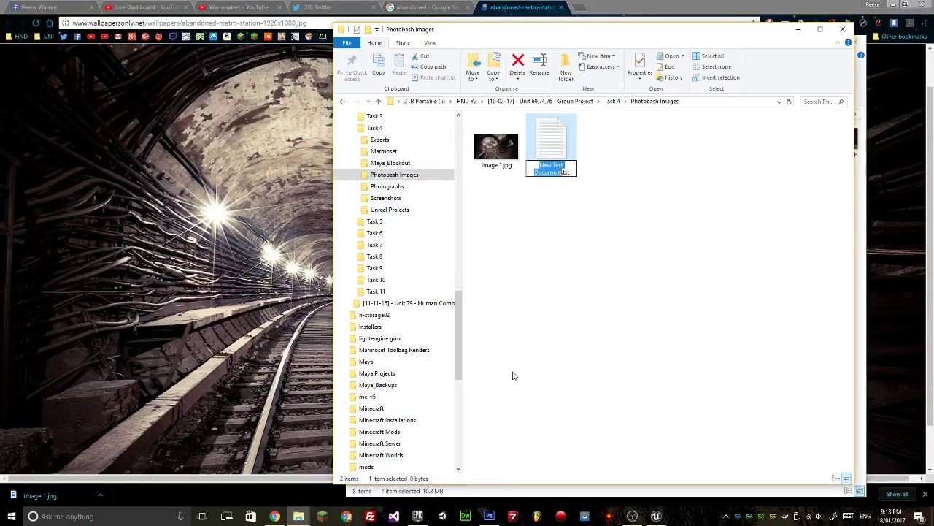
{"action": "type", "text": "References"}
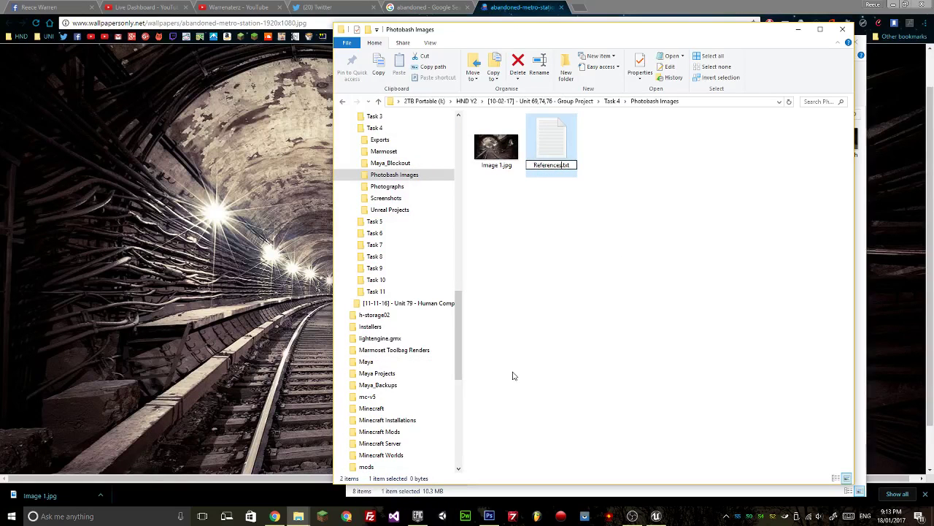
{"action": "key", "text": "Return"}
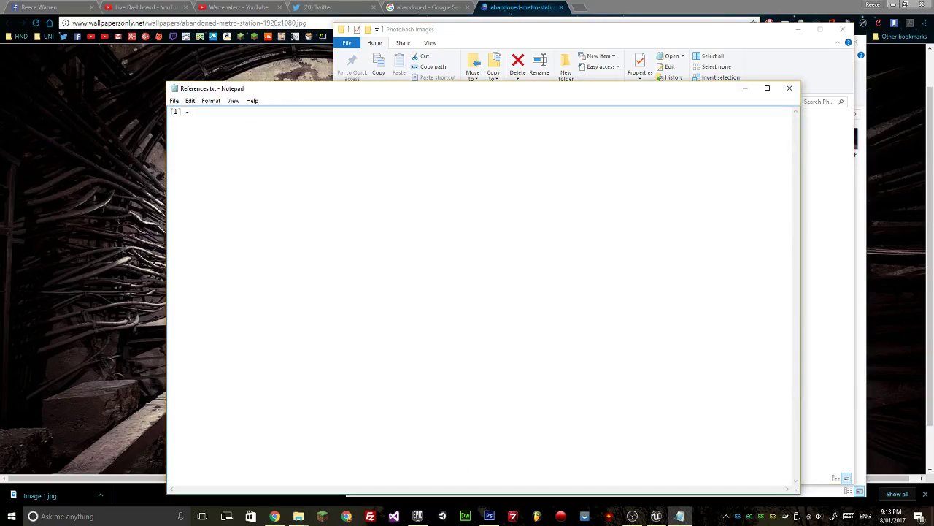
{"action": "key", "text": "ctrl+v"}
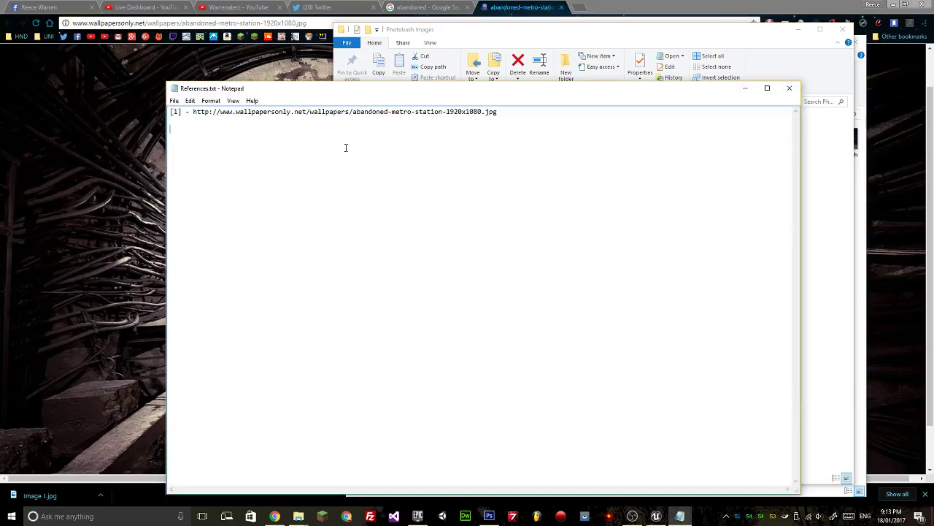
Close the metro tunnel image in Chrome and open the Urban Ghosts Media railway tunnel image from the abandoned results at full size.
{"action": "left_click", "coordinate": [80, 86]}
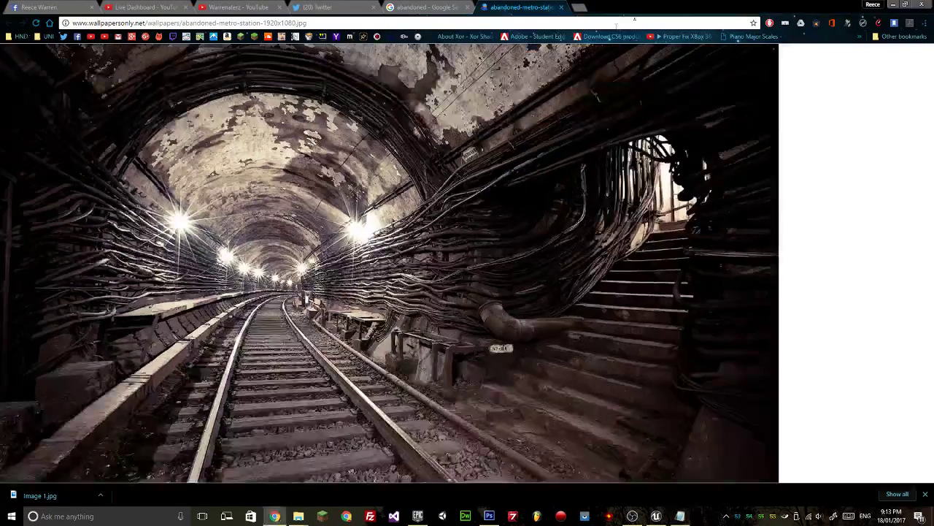
{"action": "left_click", "coordinate": [560, 8]}
{"action": "scroll", "coordinate": [591, 334], "scroll_direction": "up", "scroll_amount": 2}
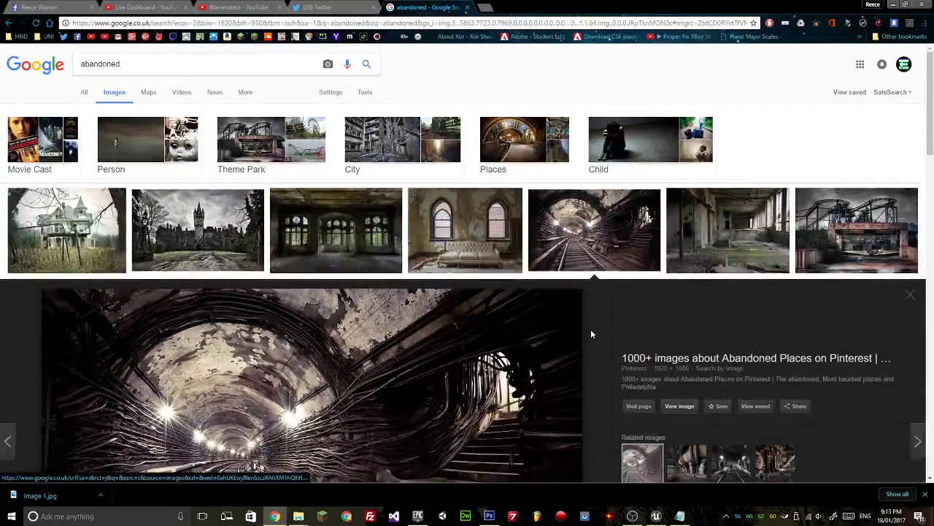
{"action": "left_click", "coordinate": [714, 255]}
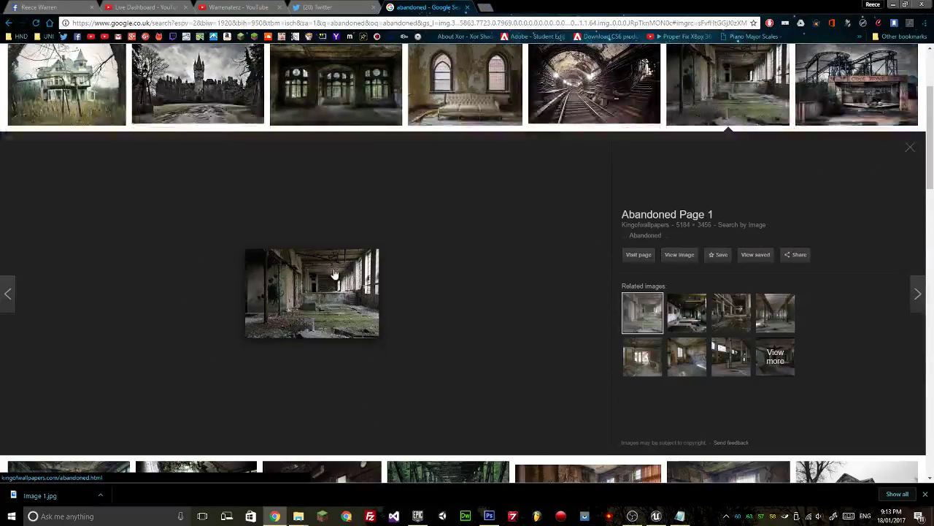
{"action": "scroll", "coordinate": [681, 218], "scroll_direction": "down", "scroll_amount": 5}
{"action": "left_click", "coordinate": [680, 218]}
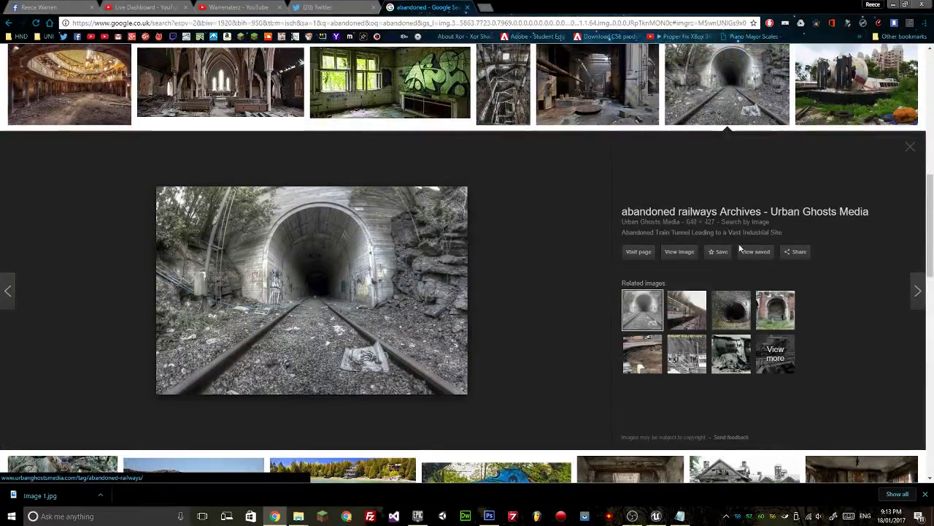
{"action": "left_click", "coordinate": [683, 252]}
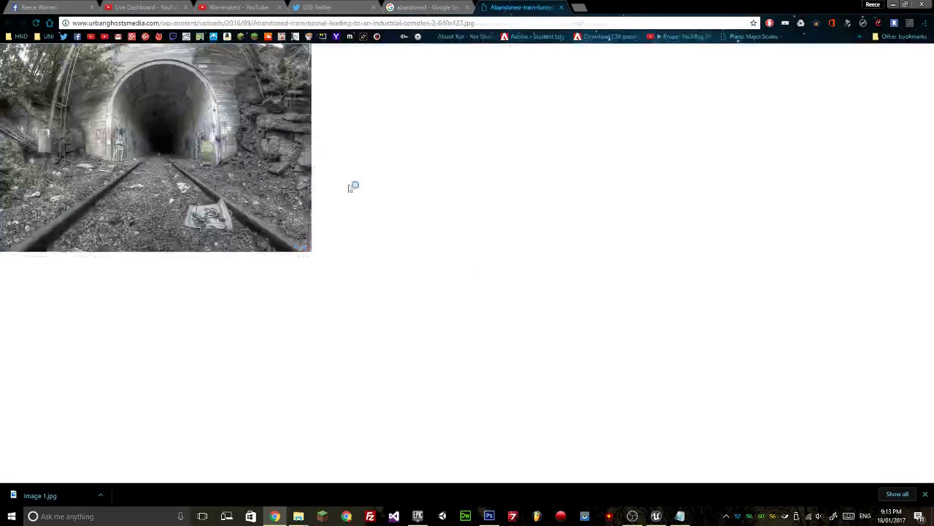
Copy the railway tunnel image's web address and add it to References.txt as entry [2].
{"action": "left_click", "coordinate": [184, 23]}
{"action": "key", "text": "ctrl+c"}
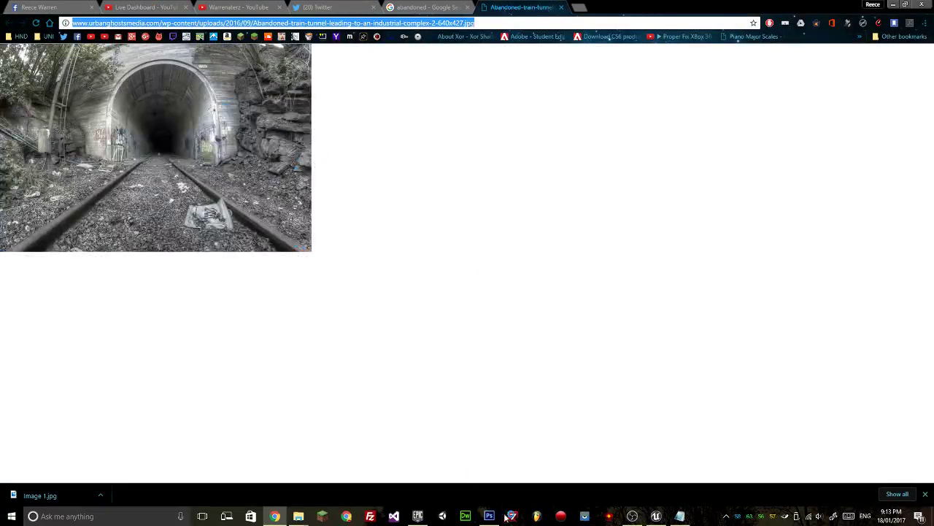
{"action": "left_click", "coordinate": [679, 516]}
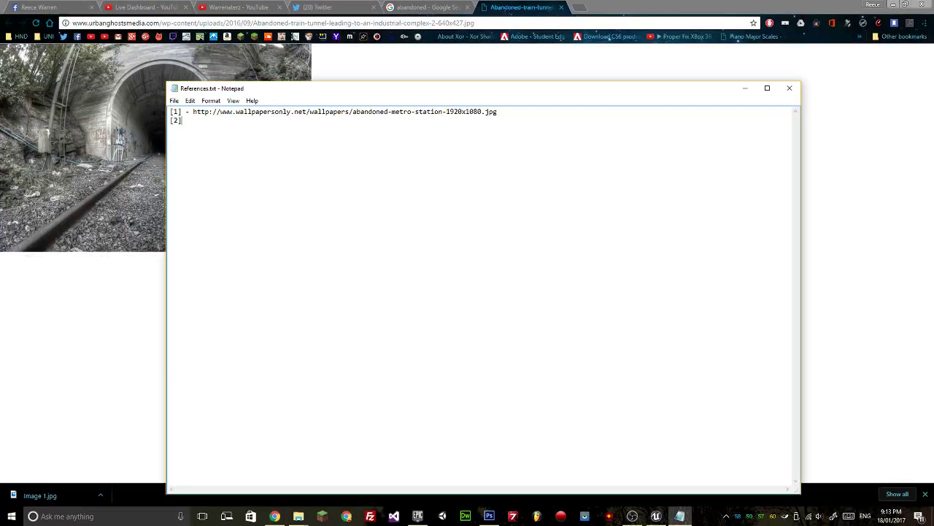
{"action": "type", "text": "-"}
{"action": "key", "text": "ctrl+v"}
Save the railway tunnel image from Chrome as Image 2 in the Photobash Images folder.
{"action": "left_click", "coordinate": [79, 109]}
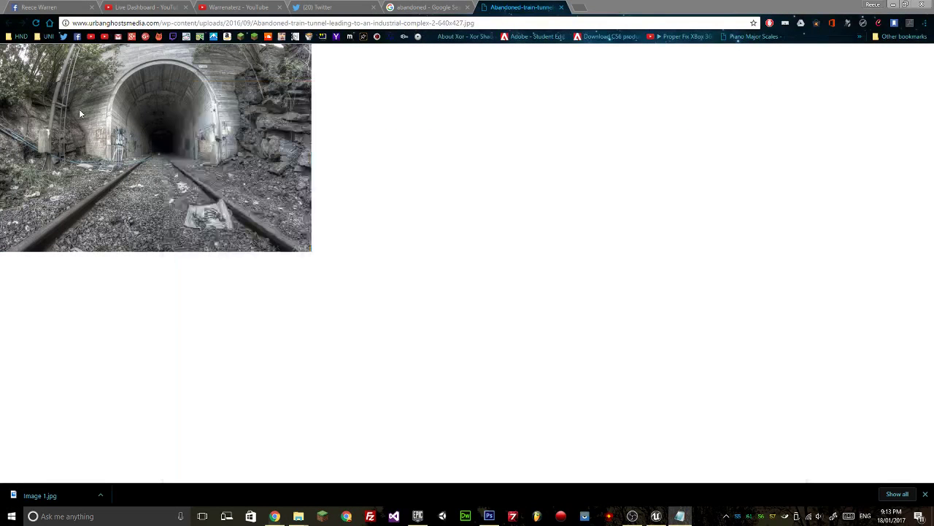
{"action": "right_click", "coordinate": [79, 109]}
{"action": "left_click", "coordinate": [133, 147]}
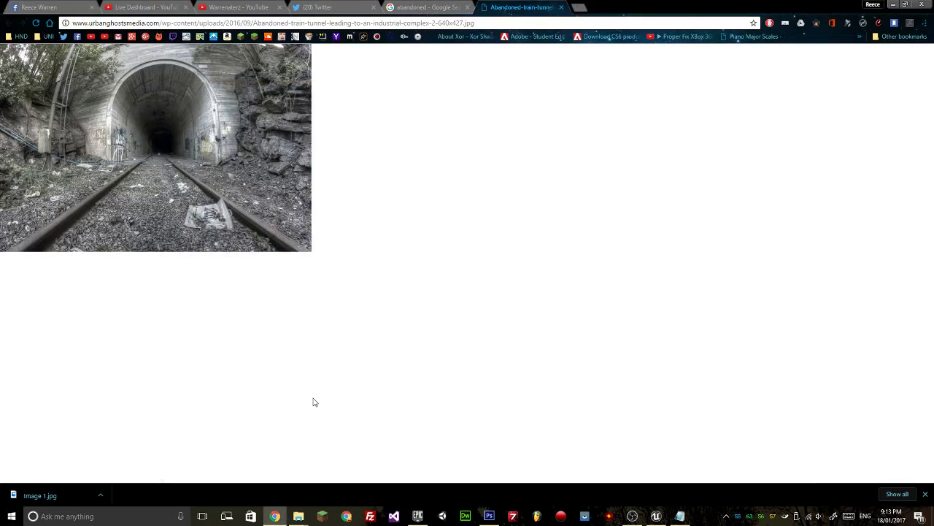
{"action": "type", "text": "2"}
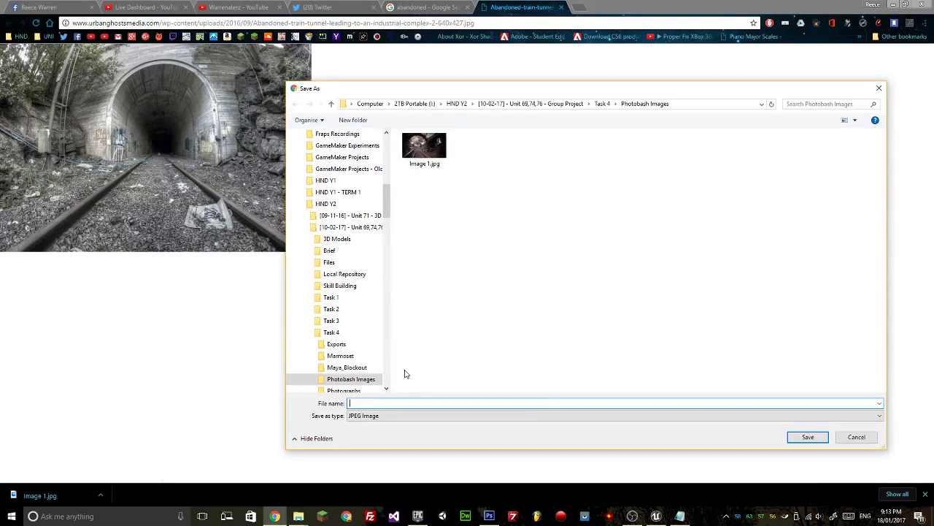
{"action": "type", "text": "Imagen 2"}
{"action": "key", "text": "Return"}
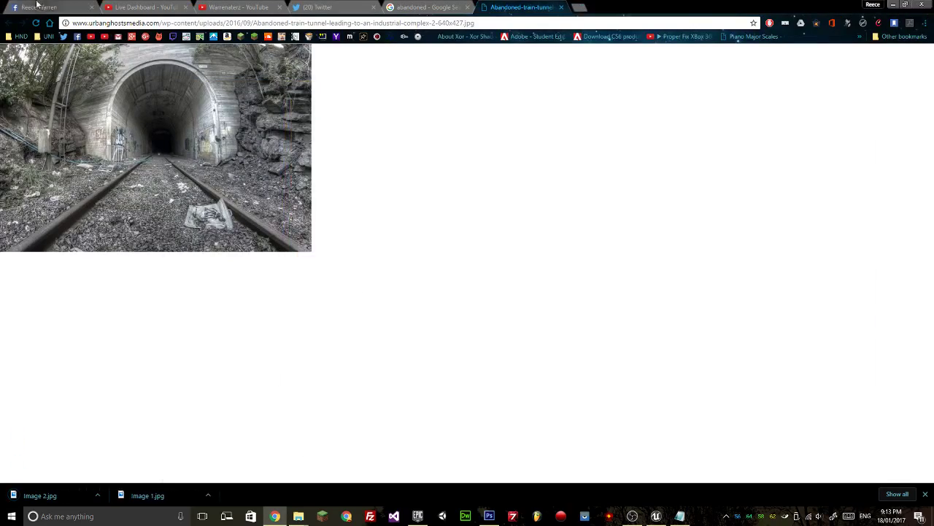
Close the railway tunnel image and open the flooded abandoned shopping mall image from the abandoned results at full size.
{"action": "middle_click", "coordinate": [516, 7]}
{"action": "scroll", "coordinate": [424, 295], "scroll_direction": "down", "scroll_amount": 10}
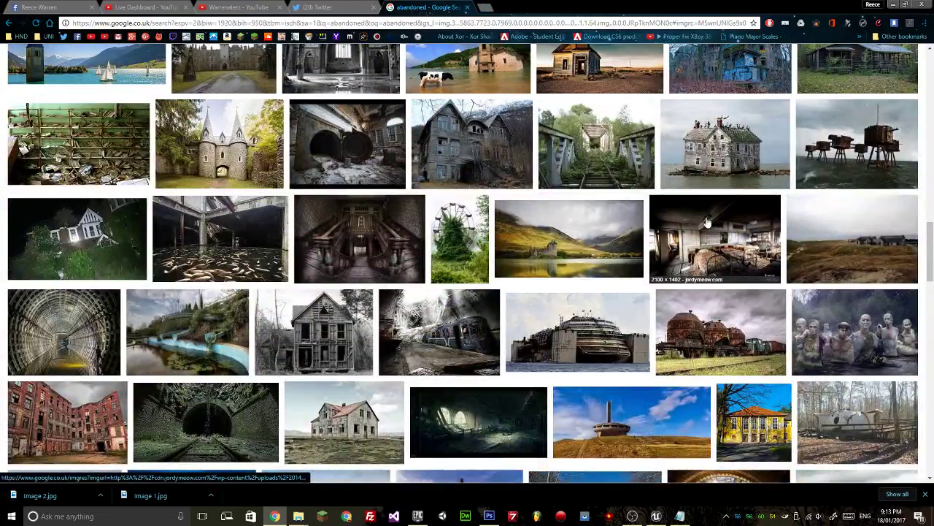
{"action": "left_click", "coordinate": [707, 222]}
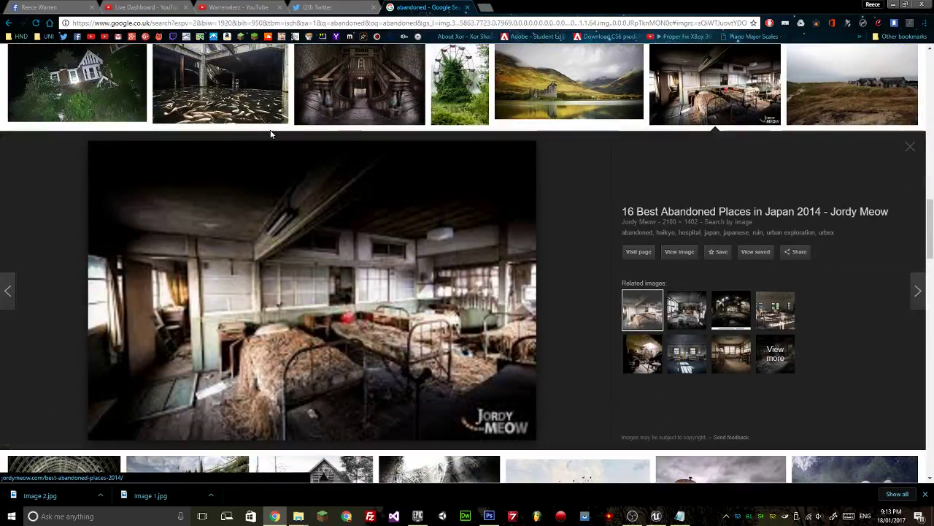
{"action": "left_click", "coordinate": [222, 109]}
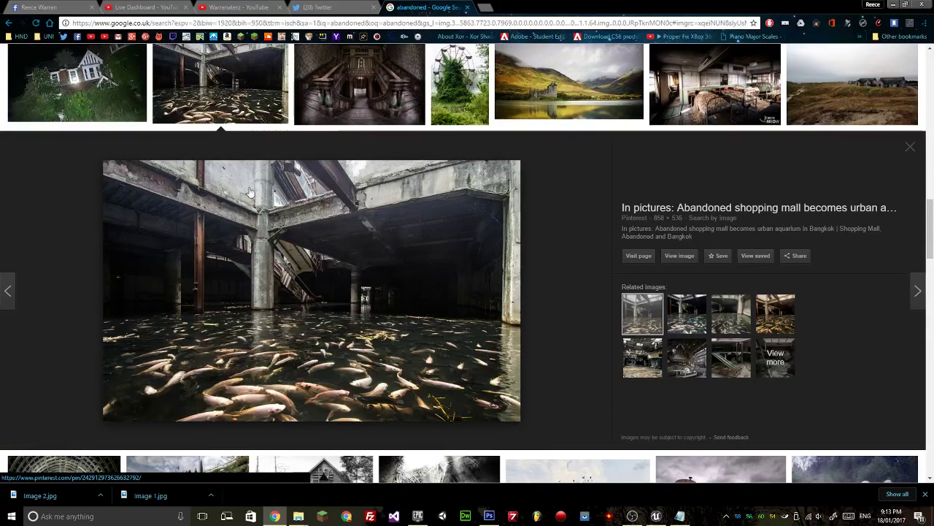
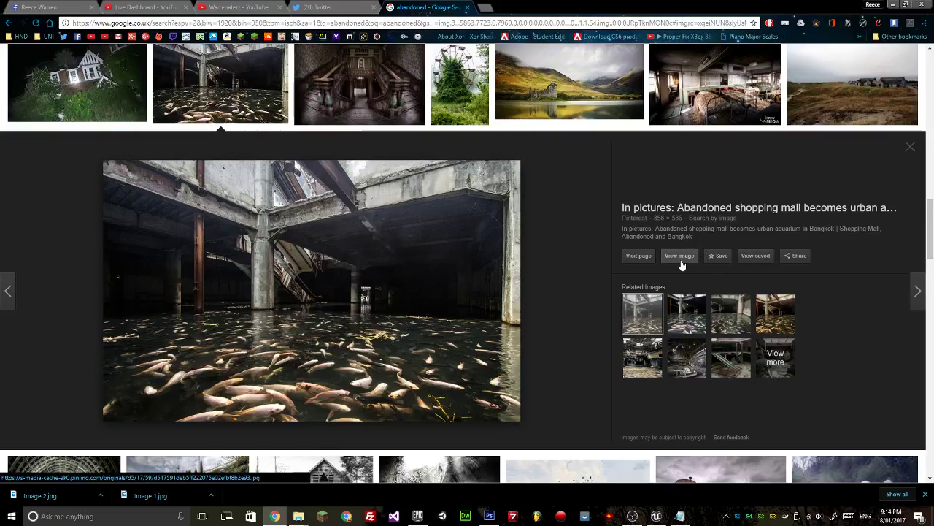
{"action": "left_click", "coordinate": [679, 257]}
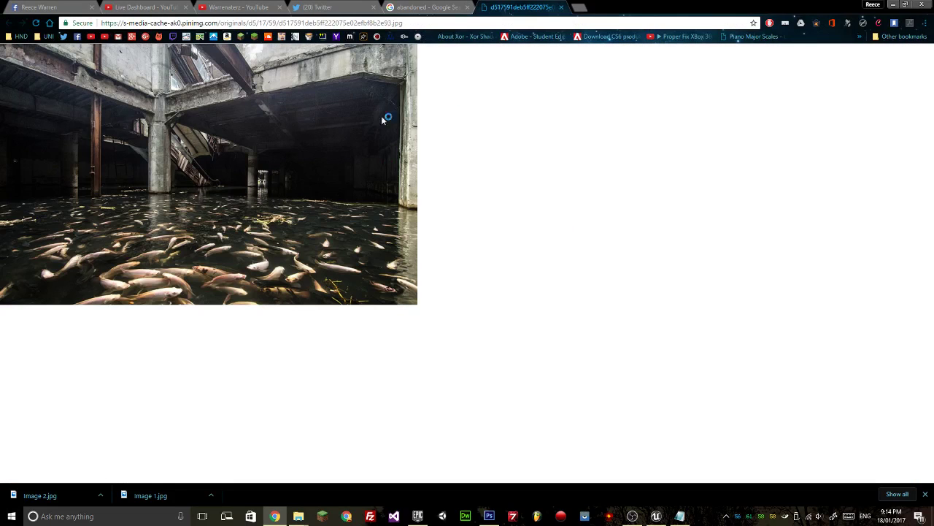
Copy the shopping mall image's web address and add it to References.txt in Photobash Images as entry [3].
{"action": "left_click", "coordinate": [428, 24]}
{"action": "key", "text": "ctrl+c"}
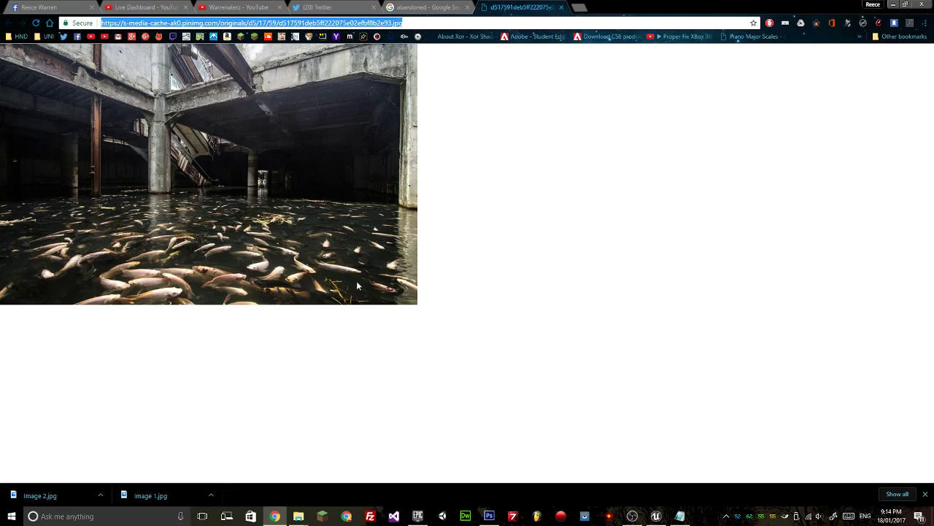
{"action": "left_click", "coordinate": [299, 515]}
{"action": "mouse_move", "coordinate": [324, 465]}
{"action": "left_click", "coordinate": [264, 475]}
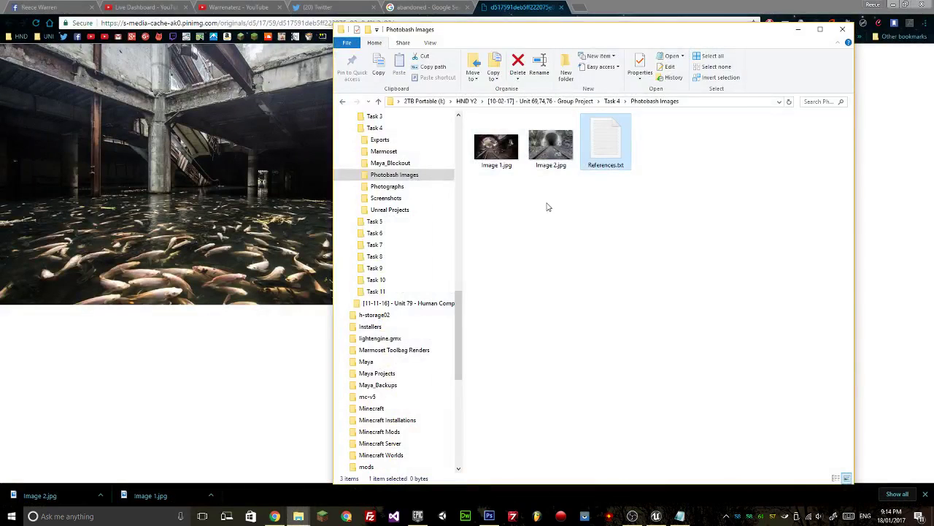
{"action": "double_click", "coordinate": [606, 143]}
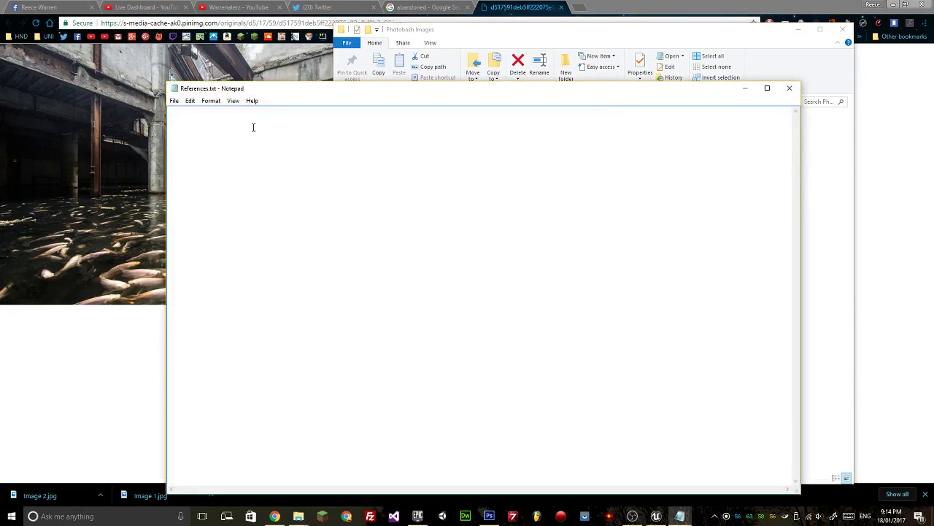
{"action": "left_click", "coordinate": [789, 88]}
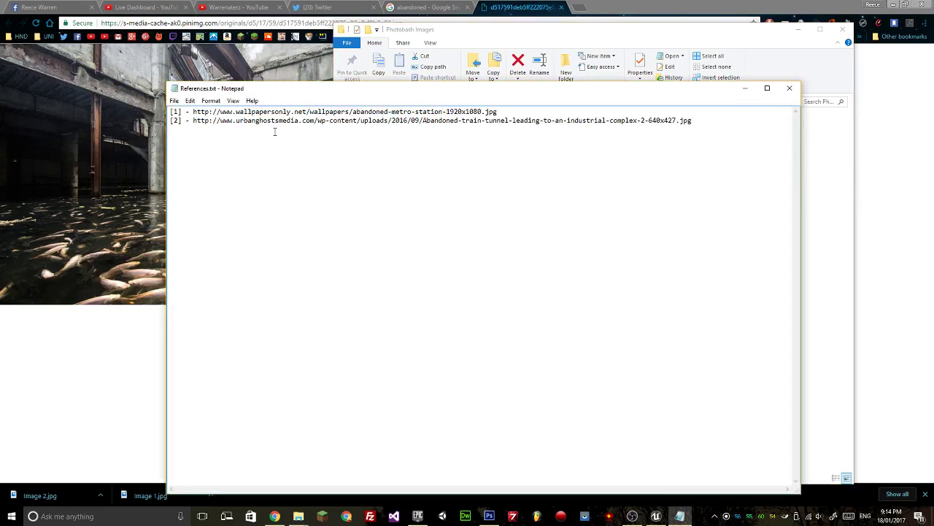
{"action": "key", "text": "ctrl+v"}
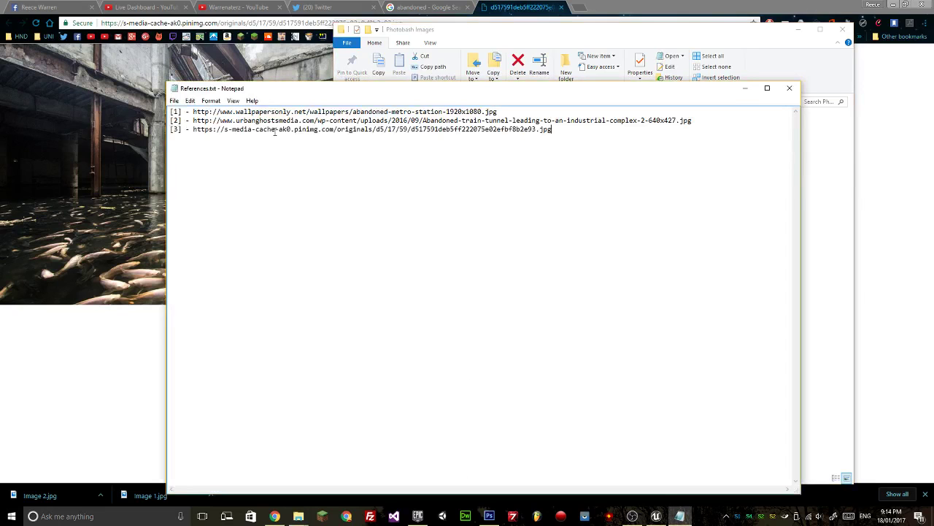
Save the shopping mall image from Chrome as Image 3.jpg in the Photobash Images folder.
{"action": "left_click", "coordinate": [197, 20]}
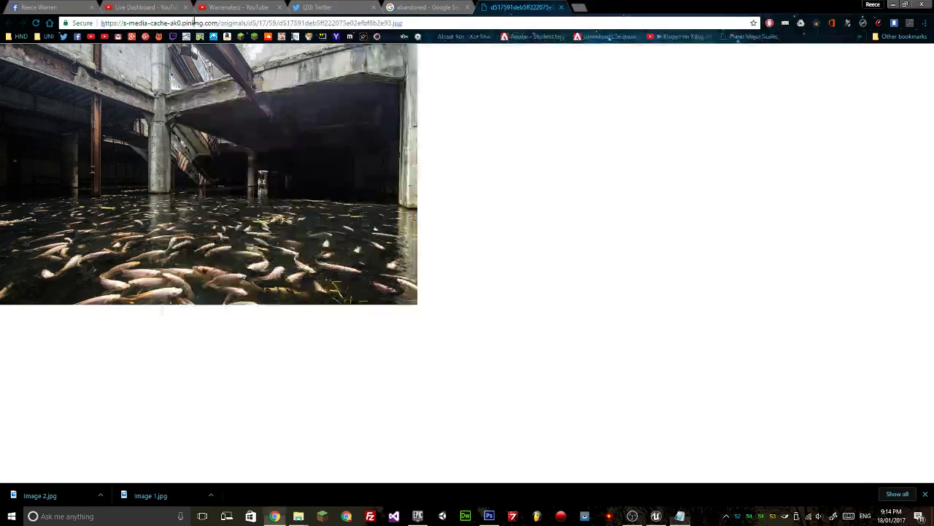
{"action": "right_click", "coordinate": [208, 139]}
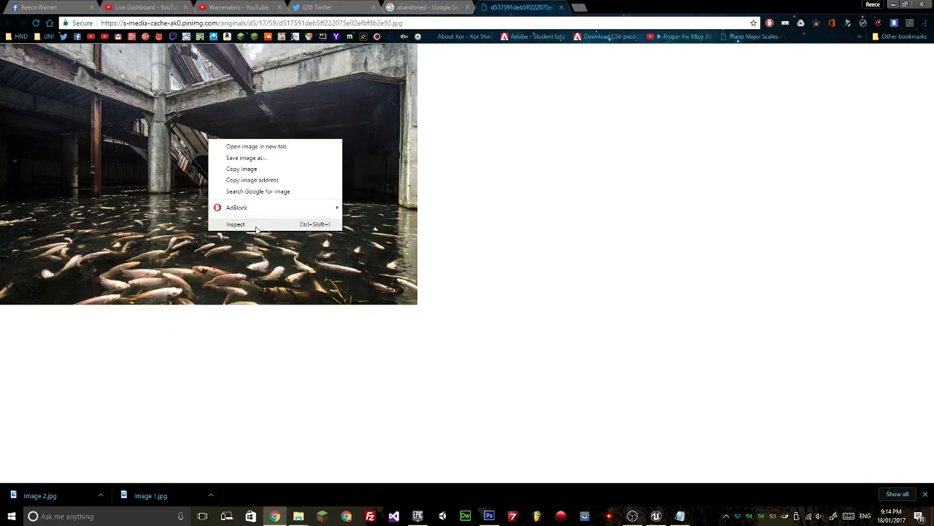
{"action": "left_click", "coordinate": [246, 158]}
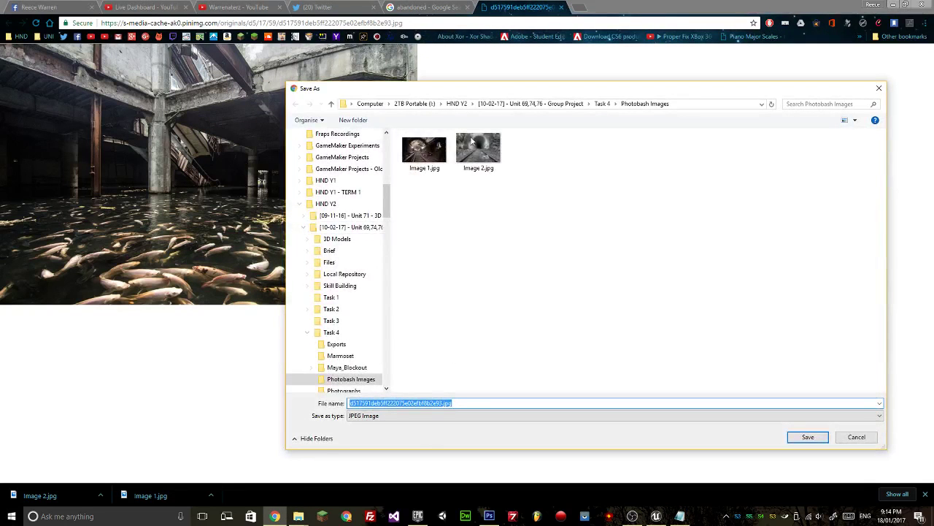
{"action": "left_click", "coordinate": [473, 142]}
{"action": "left_click", "coordinate": [368, 403]}
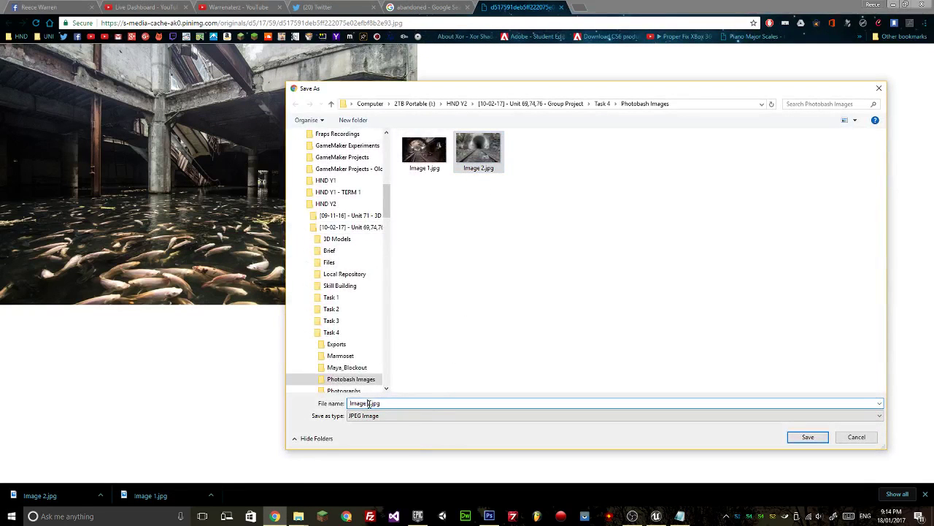
{"action": "type", "text": "3"}
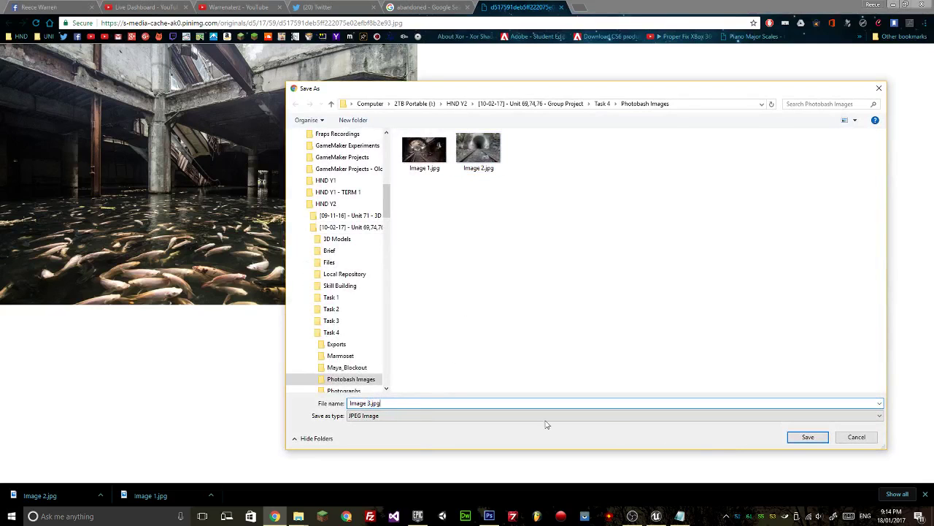
{"action": "left_click", "coordinate": [792, 441]}
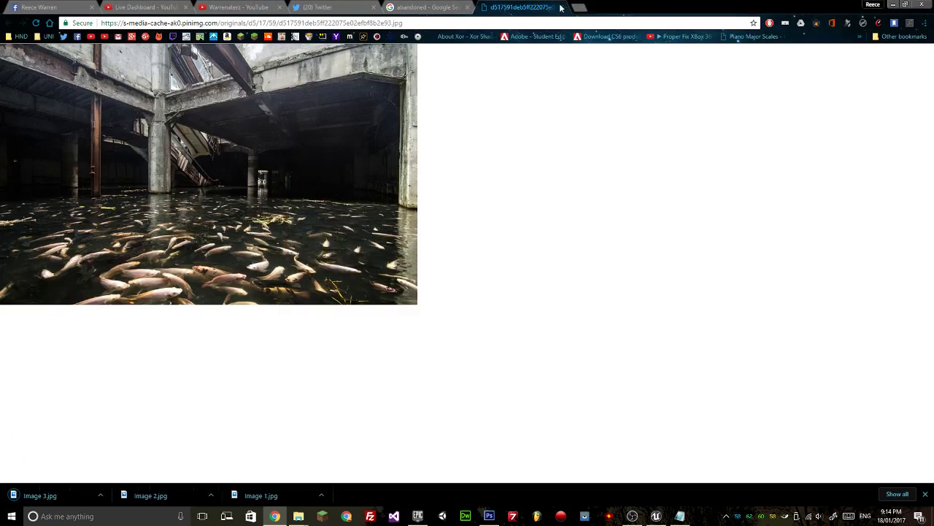
Close the shopping mall image and open the Travel Addicts page for the abandoned Pennsylvania Turnpike tunnel from the image results.
{"action": "left_click", "coordinate": [561, 8]}
{"action": "scroll", "coordinate": [643, 235], "scroll_direction": "down", "scroll_amount": 8}
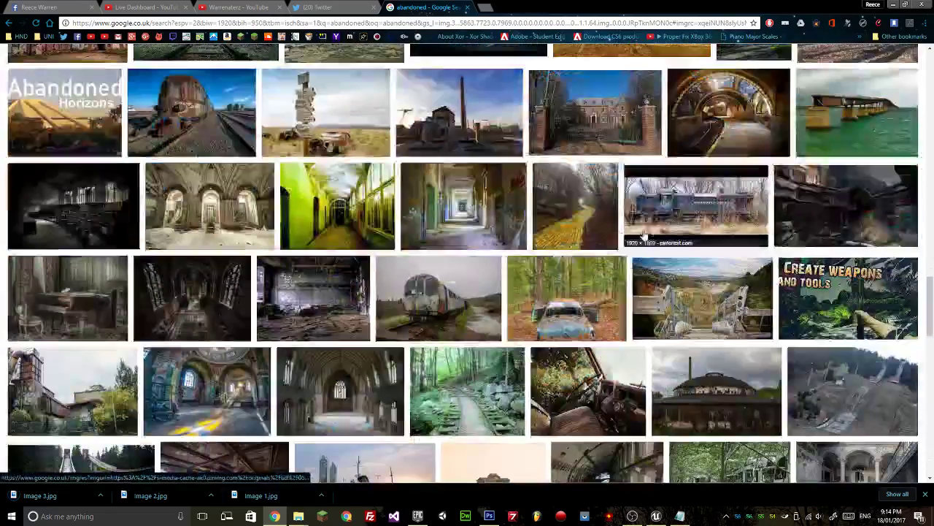
{"action": "scroll", "coordinate": [643, 235], "scroll_direction": "down", "scroll_amount": 4}
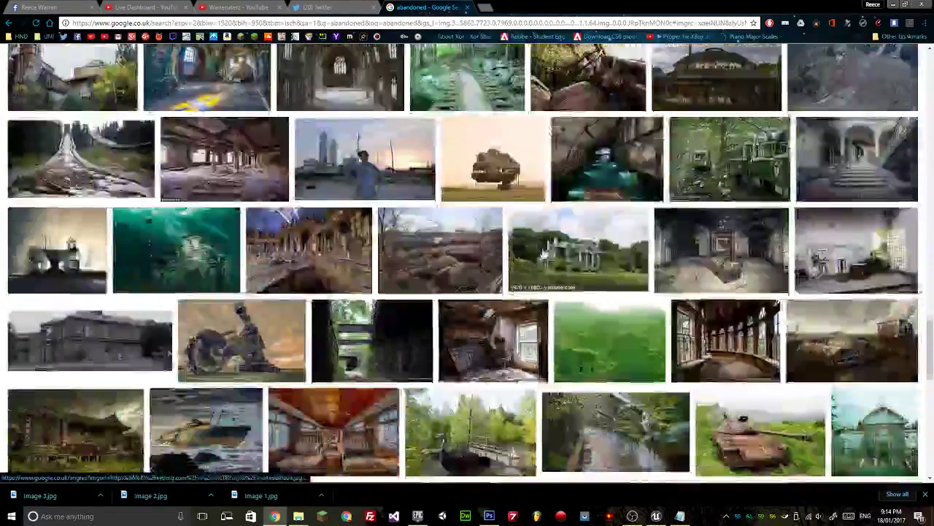
{"action": "scroll", "coordinate": [544, 251], "scroll_direction": "down", "scroll_amount": 4}
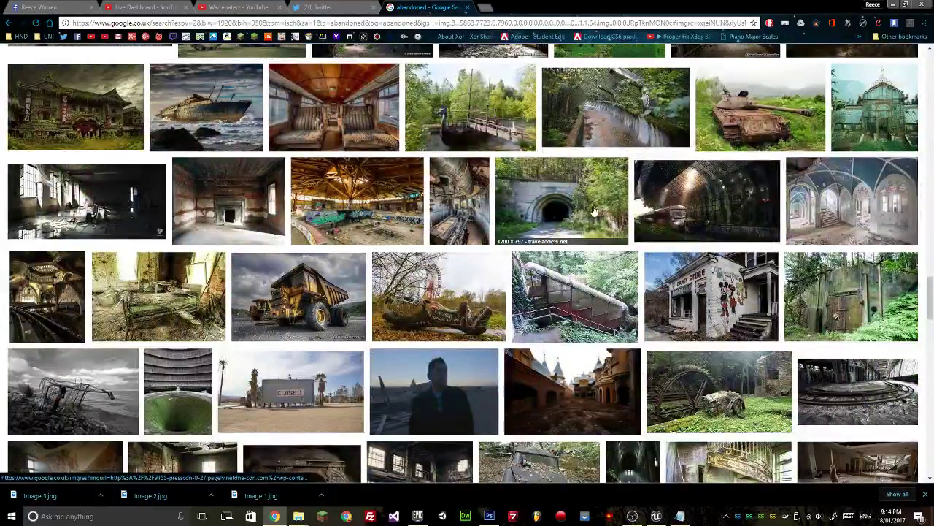
{"action": "left_click", "coordinate": [594, 211]}
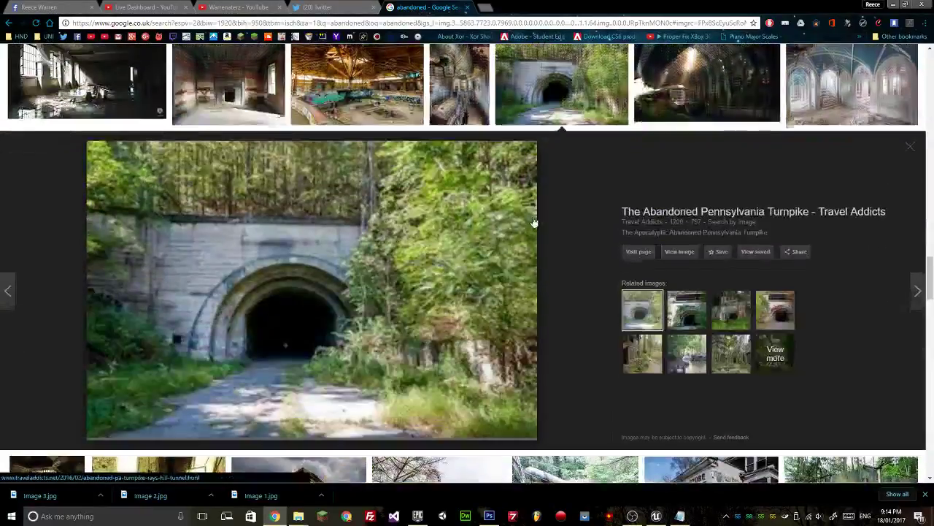
{"action": "right_click", "coordinate": [358, 303]}
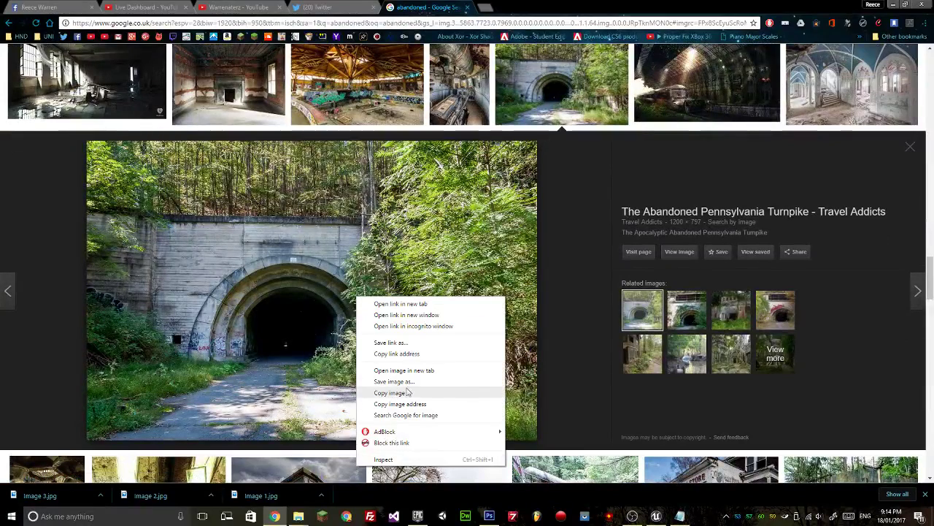
{"action": "left_click", "coordinate": [408, 393]}
{"action": "left_click", "coordinate": [409, 393]}
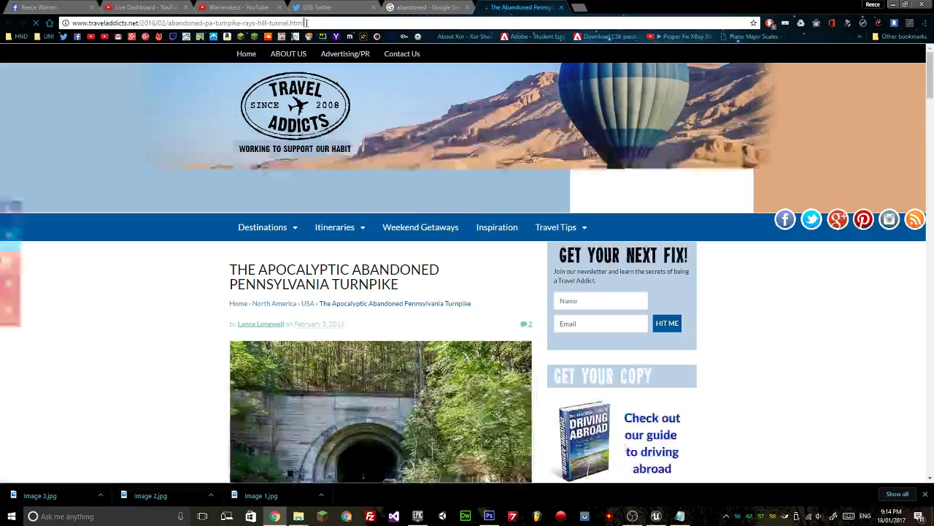
Copy the Travel Addicts page address and save its turnpike tunnel photo as Image 4.jpg in the Photobash Images folder.
{"action": "left_click", "coordinate": [303, 22]}
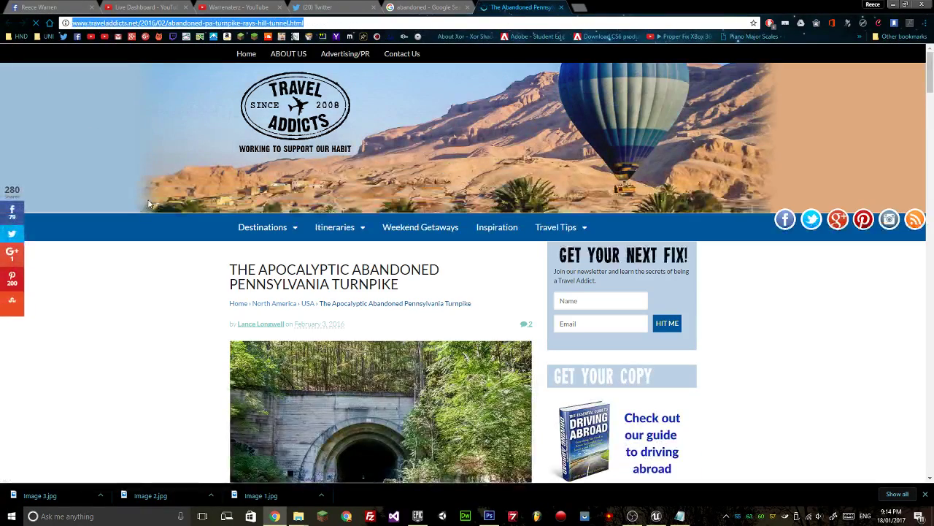
{"action": "scroll", "coordinate": [173, 250], "scroll_direction": "down", "scroll_amount": 2}
{"action": "right_click", "coordinate": [323, 237]}
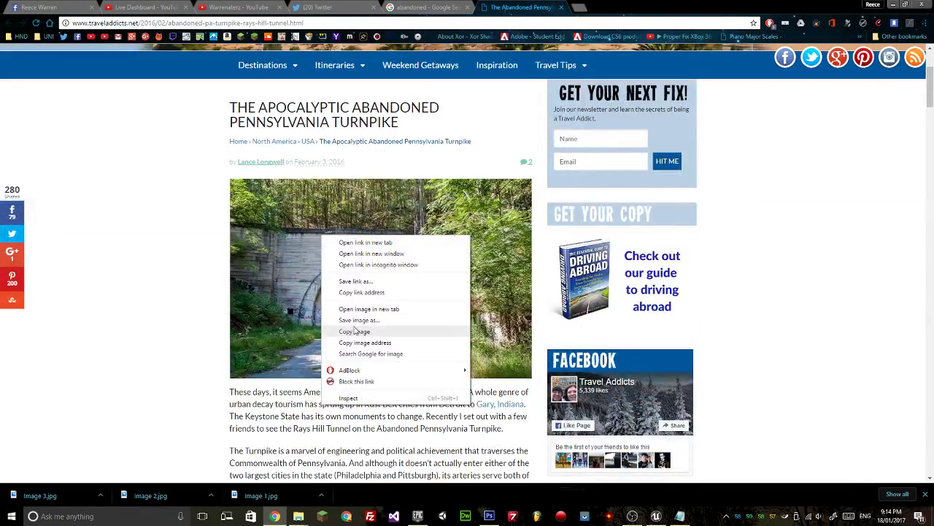
{"action": "left_click", "coordinate": [354, 321]}
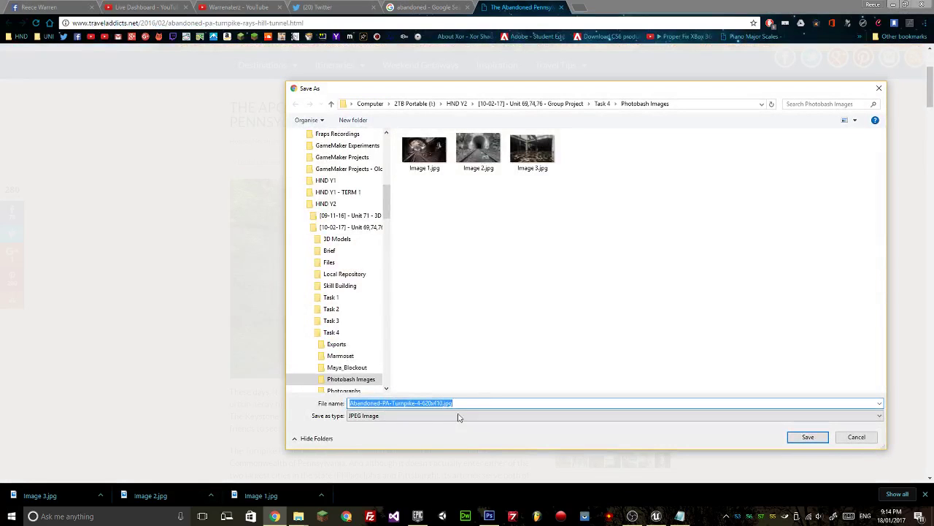
{"action": "left_click", "coordinate": [532, 149]}
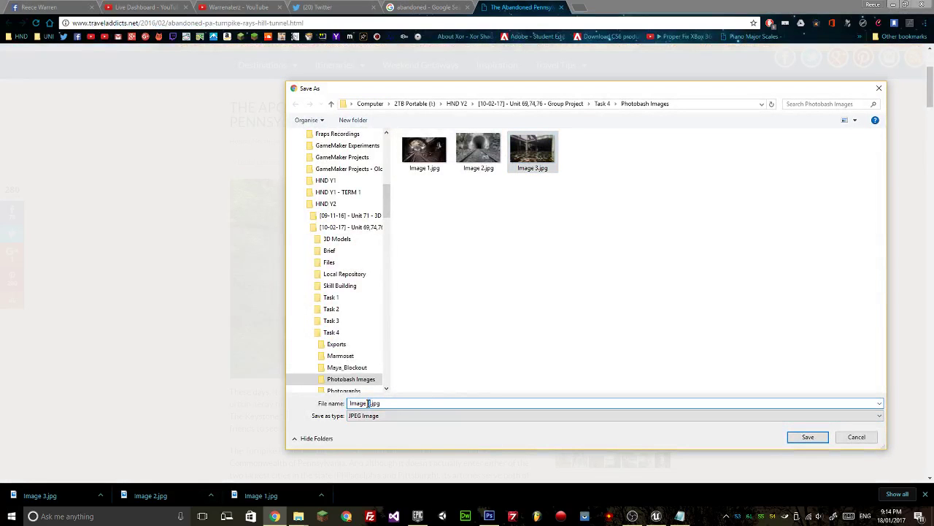
{"action": "key", "text": "BackSpace"}
{"action": "type", "text": "4"}
{"action": "left_click", "coordinate": [808, 437]}
Add the copied Travel Addicts address to References.txt as entry [4] and close that page in Chrome.
{"action": "left_click", "coordinate": [679, 516]}
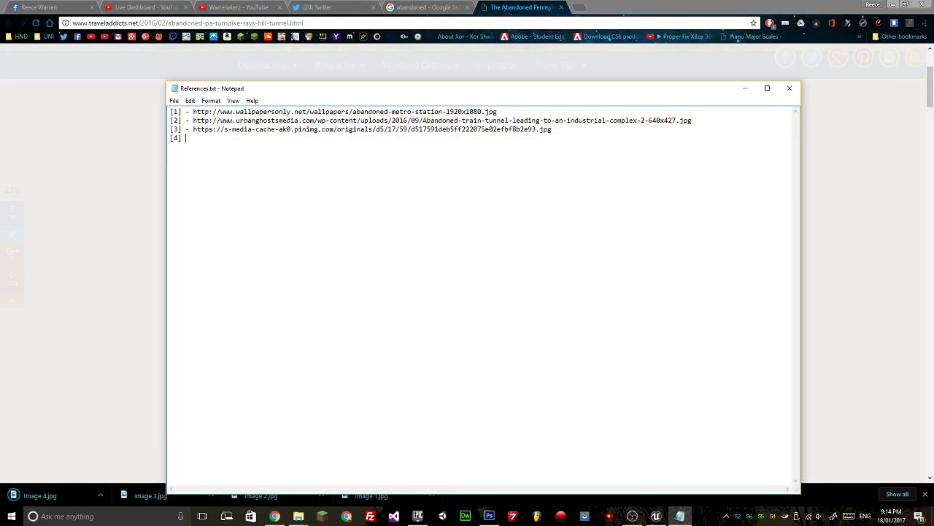
{"action": "key", "text": "ctrl+v"}
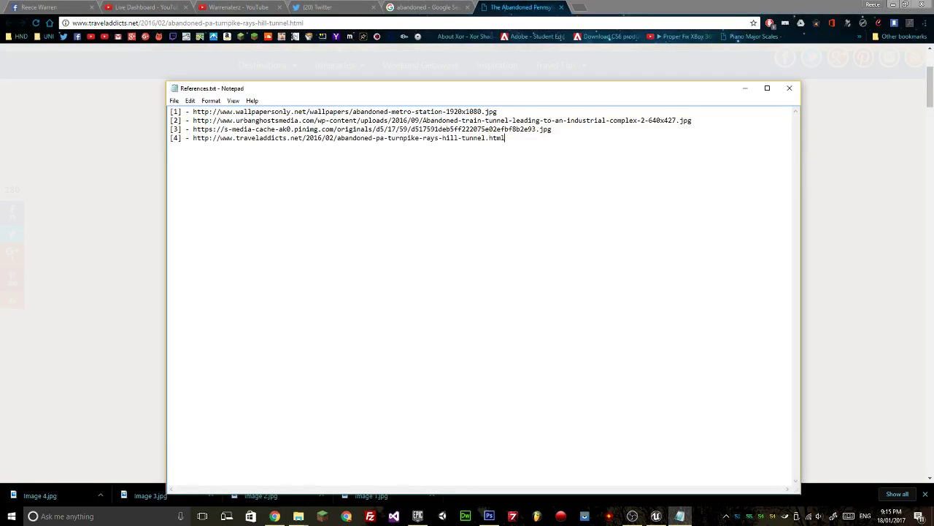
{"action": "left_click", "coordinate": [560, 6]}
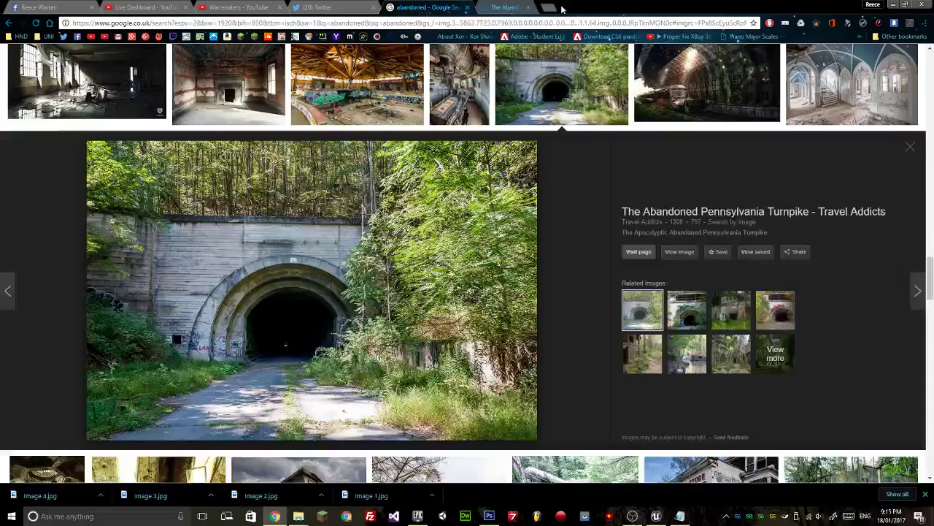
Filter the abandoned image results to those larger than 4 MP and preview the LucaPh image of the derelict, debris-covered room.
{"action": "left_click", "coordinate": [555, 95]}
{"action": "scroll", "coordinate": [549, 146], "scroll_direction": "up", "scroll_amount": 15}
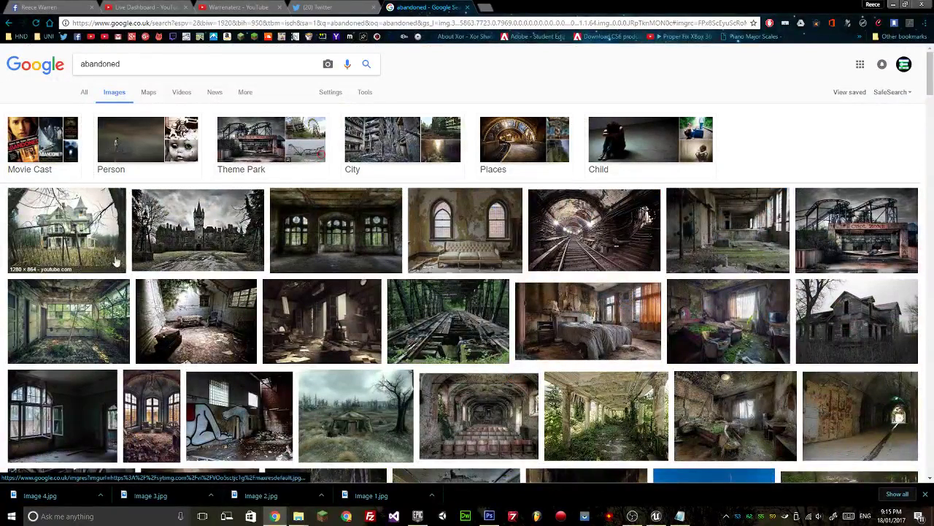
{"action": "left_click", "coordinate": [331, 94]}
{"action": "left_click", "coordinate": [365, 91]}
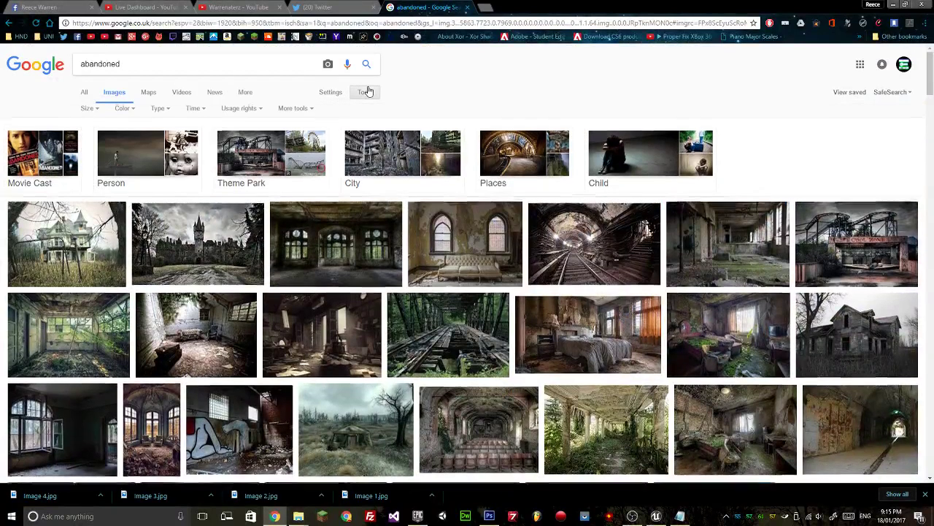
{"action": "left_click", "coordinate": [87, 110]}
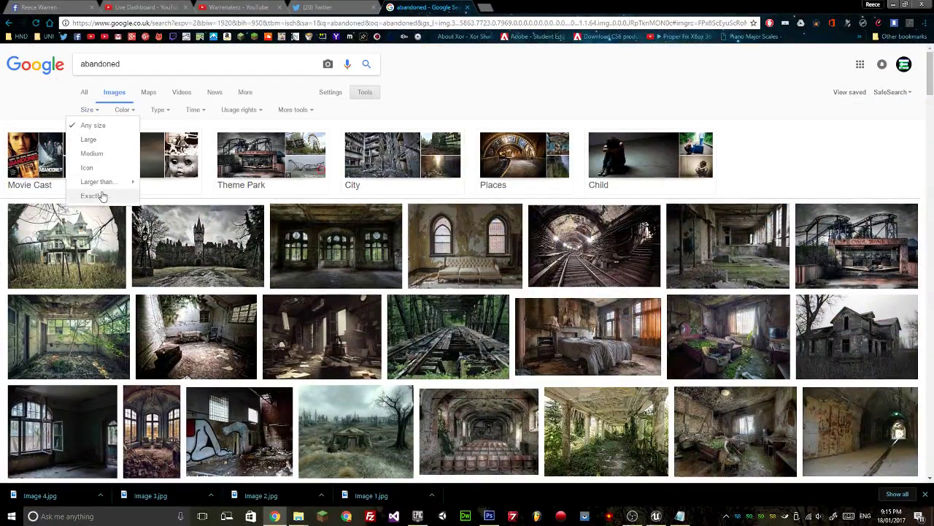
{"action": "mouse_move", "coordinate": [98, 185]}
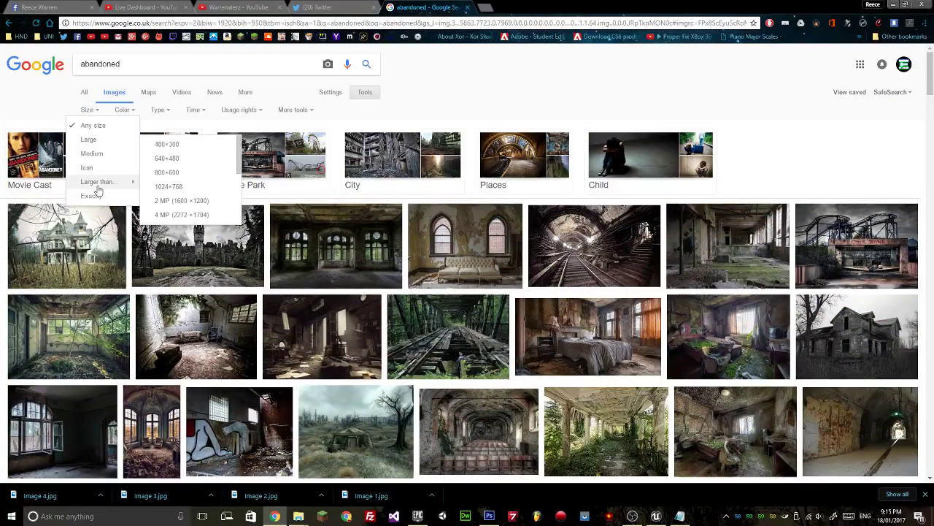
{"action": "left_click", "coordinate": [176, 216]}
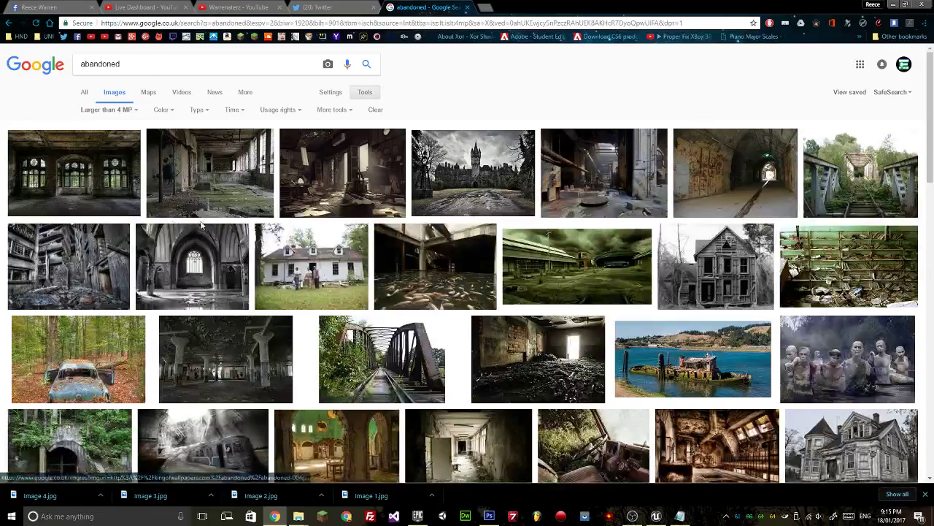
{"action": "left_click", "coordinate": [552, 361]}
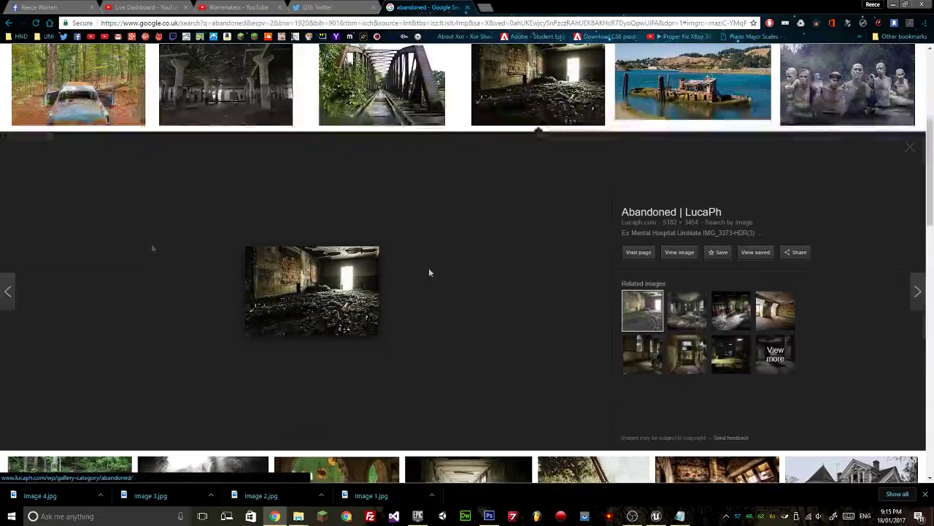
Open the full-size LucaPh image of the derelict room and add its web address to References.txt as entry [5].
{"action": "left_click", "coordinate": [679, 253]}
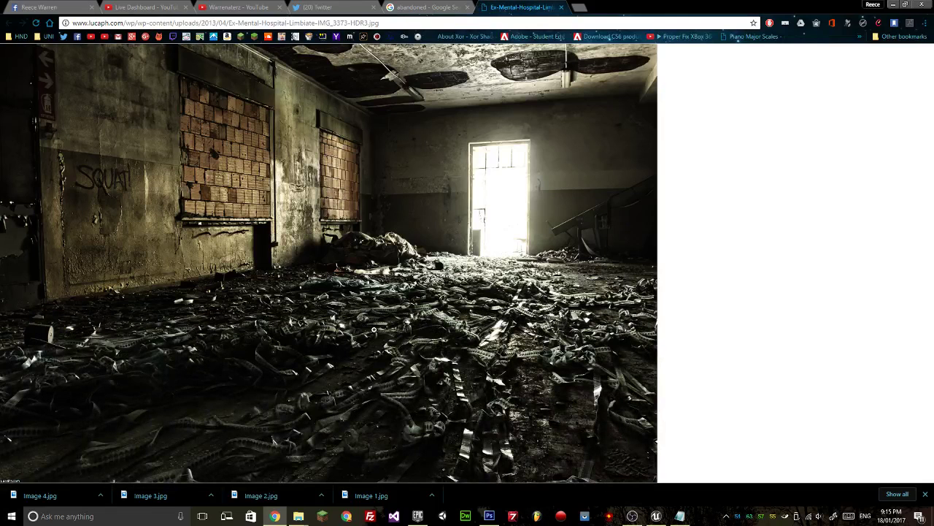
{"action": "left_click", "coordinate": [180, 24]}
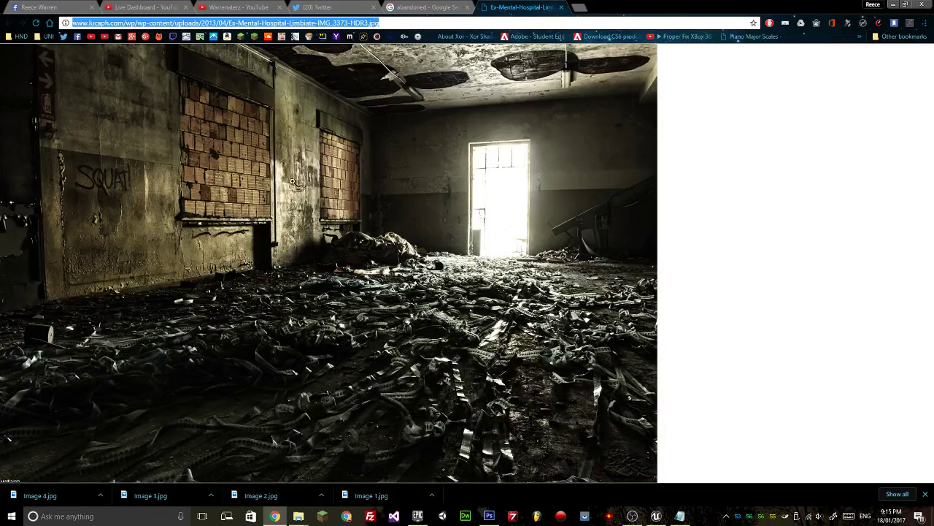
{"action": "left_click", "coordinate": [680, 515]}
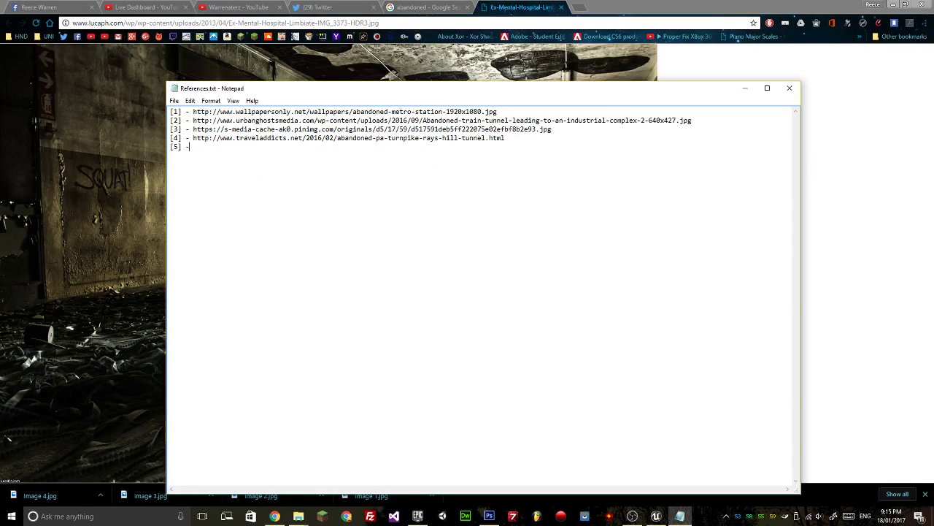
{"action": "key", "text": "ctrl+v"}
{"action": "left_click", "coordinate": [161, 23]}
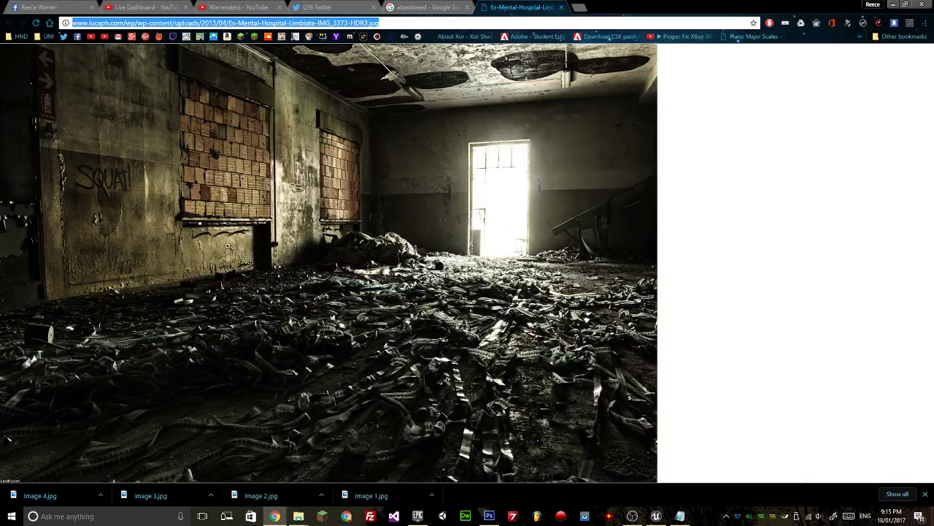
{"action": "left_click", "coordinate": [680, 516]}
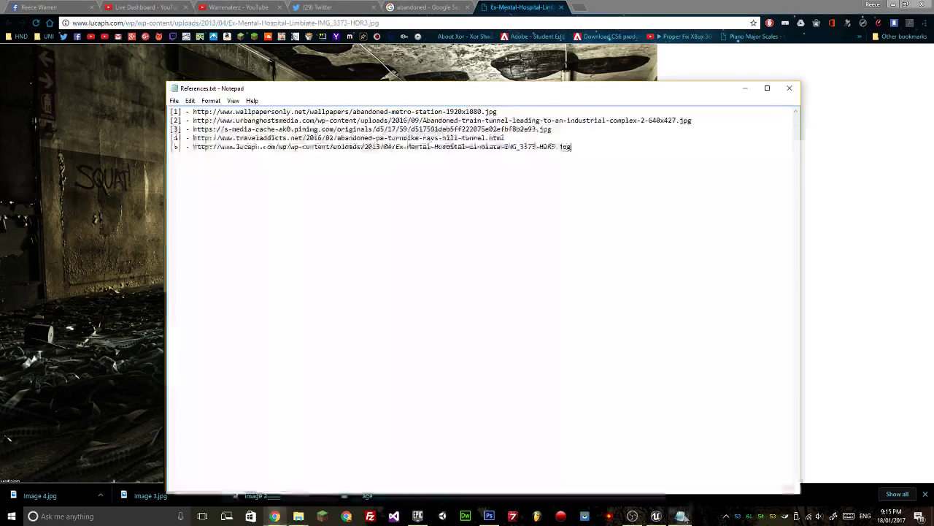
{"action": "left_click", "coordinate": [679, 516]}
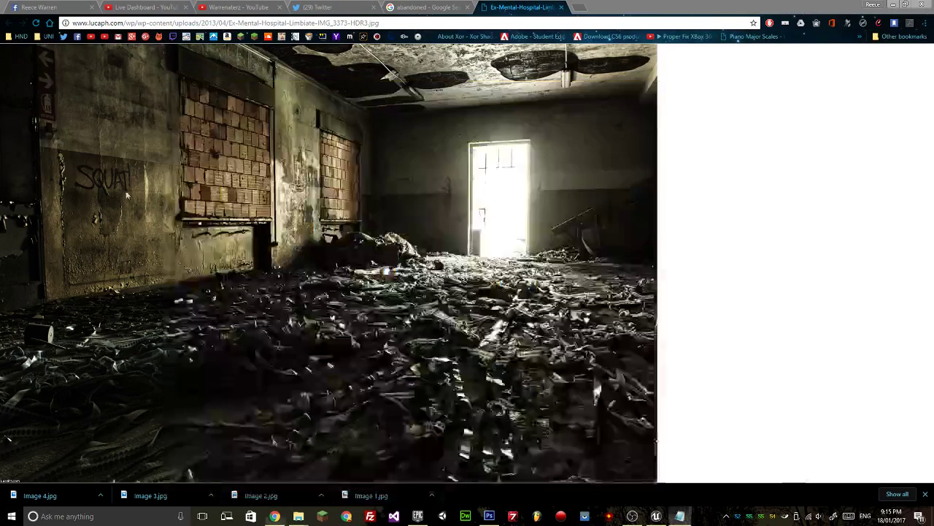
Save the full-size derelict room photo as Image 5.jpg in the Photobash Images folder.
{"action": "left_click", "coordinate": [124, 190]}
{"action": "right_click", "coordinate": [124, 189]}
{"action": "left_click", "coordinate": [169, 219]}
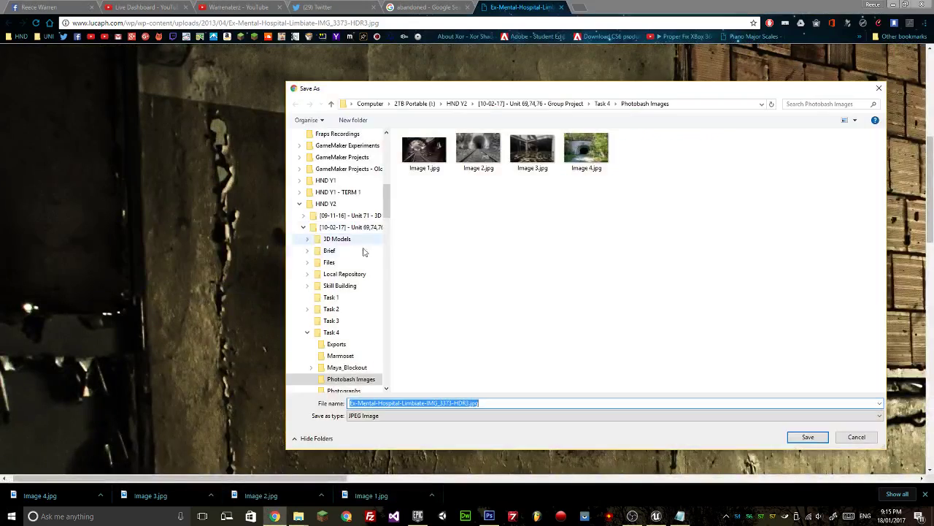
{"action": "left_click", "coordinate": [586, 150]}
{"action": "left_click", "coordinate": [369, 404]}
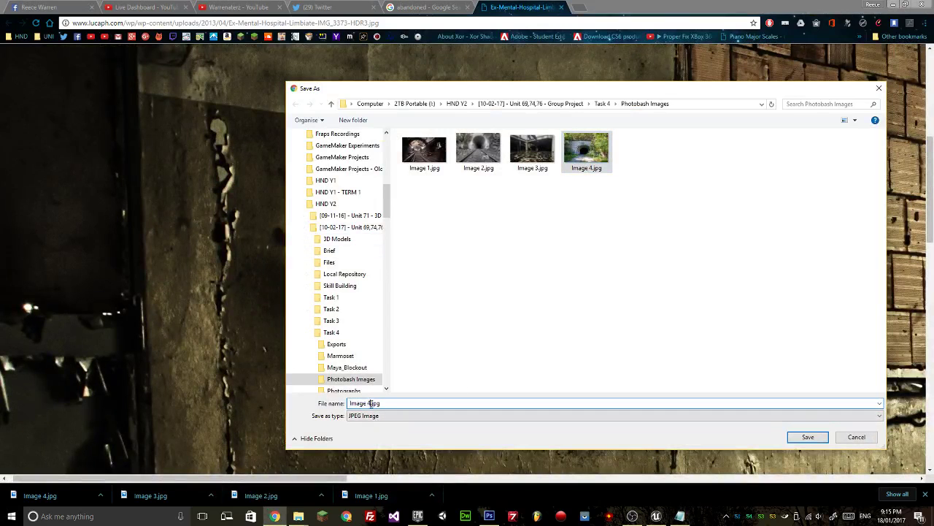
{"action": "type", "text": "5"}
{"action": "left_click", "coordinate": [807, 437]}
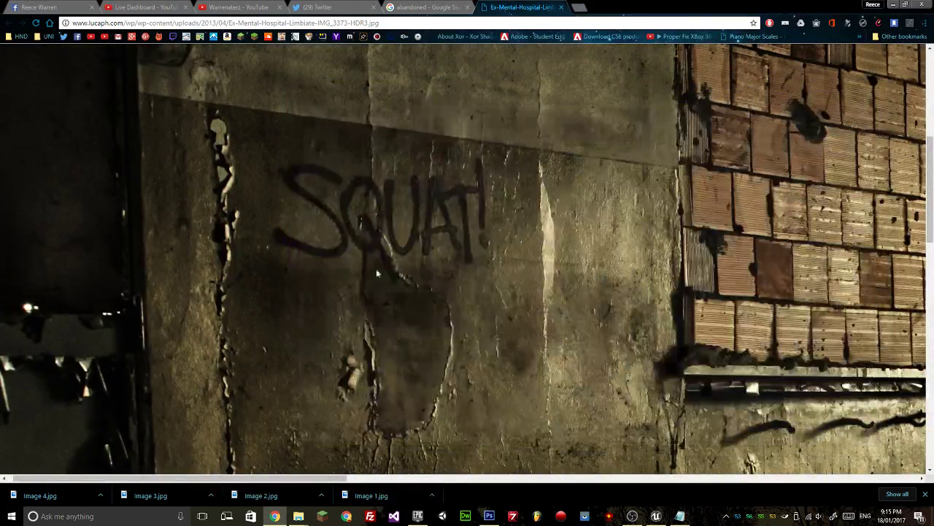
{"action": "left_click", "coordinate": [480, 226]}
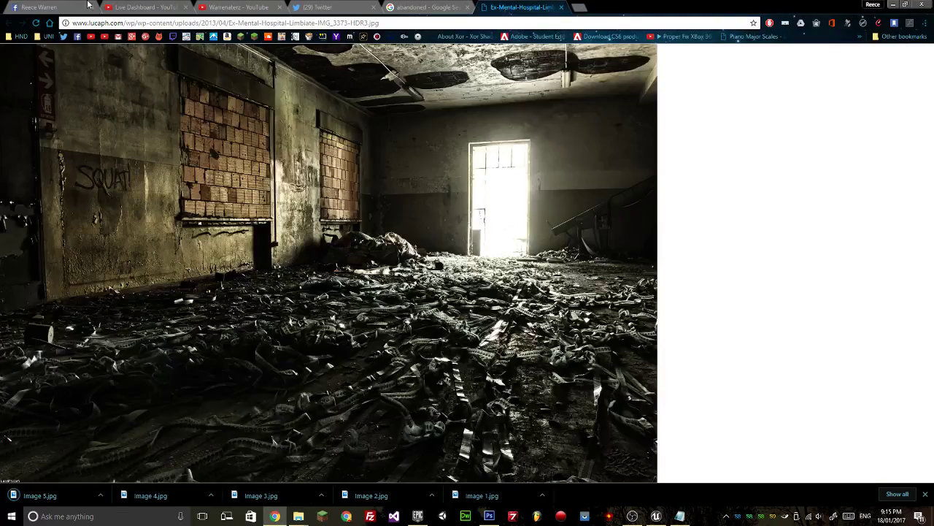
Close the derelict room image and open the full-size Wikimedia Commons photo of the abandoned Glatzer Neisse railway bridge from the results.
{"action": "left_click", "coordinate": [417, 10]}
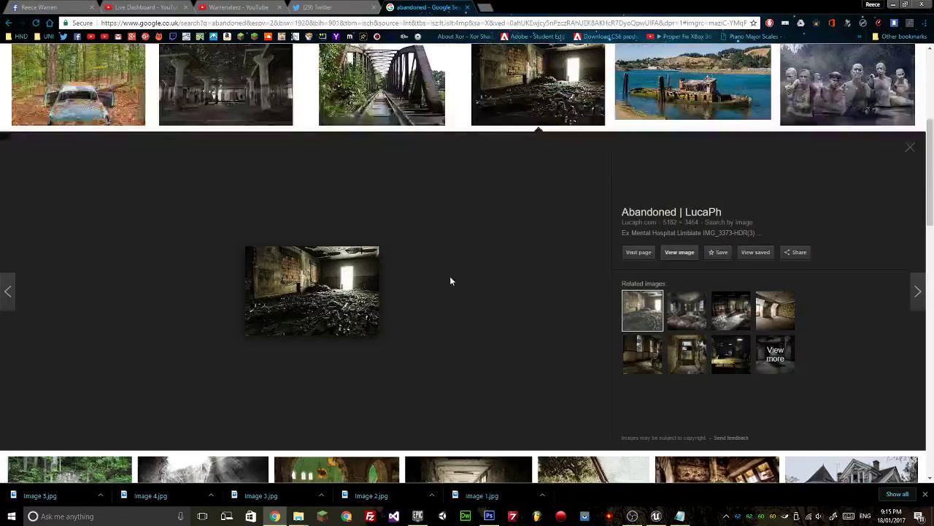
{"action": "scroll", "coordinate": [450, 276], "scroll_direction": "up", "scroll_amount": 4}
{"action": "left_click", "coordinate": [404, 357]}
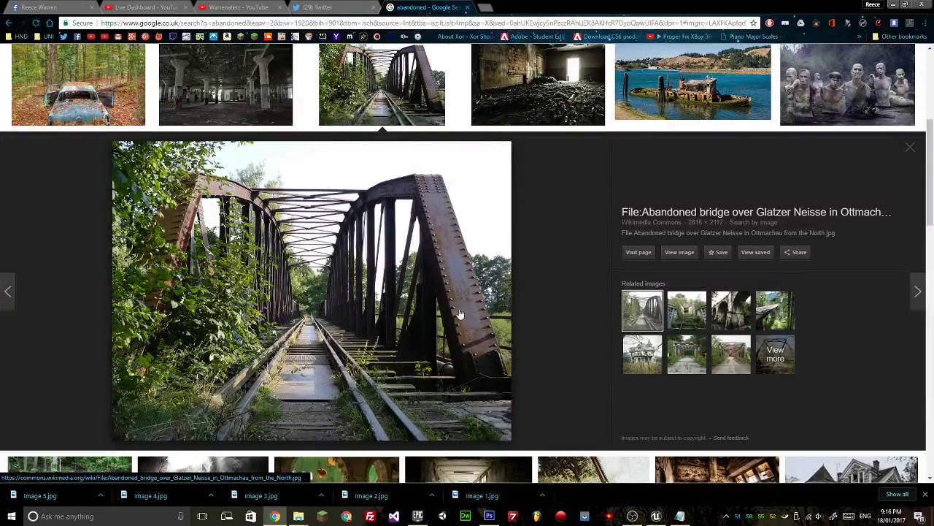
{"action": "left_click", "coordinate": [680, 253]}
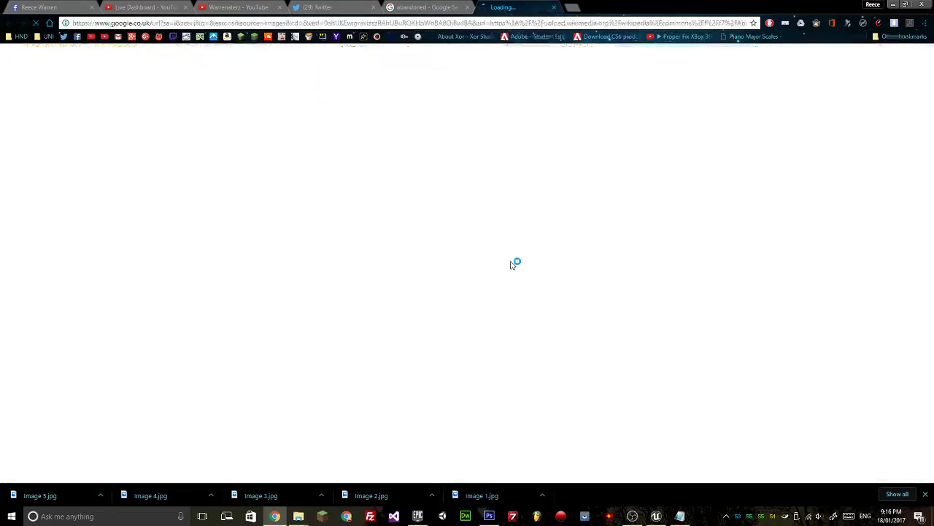
Save the abandoned railway bridge photo as Image 6.jpg in the Photobash Images folder.
{"action": "right_click", "coordinate": [316, 179]}
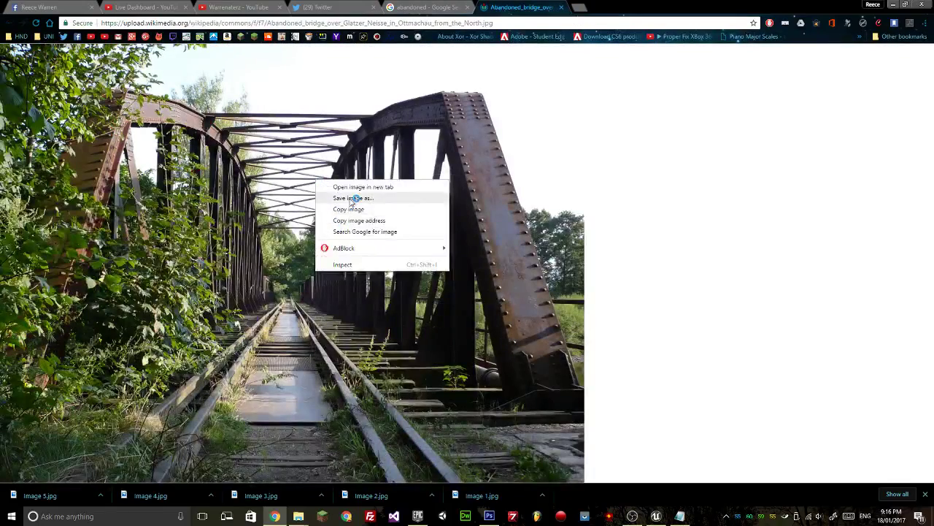
{"action": "left_click", "coordinate": [349, 197]}
{"action": "left_click", "coordinate": [642, 153]}
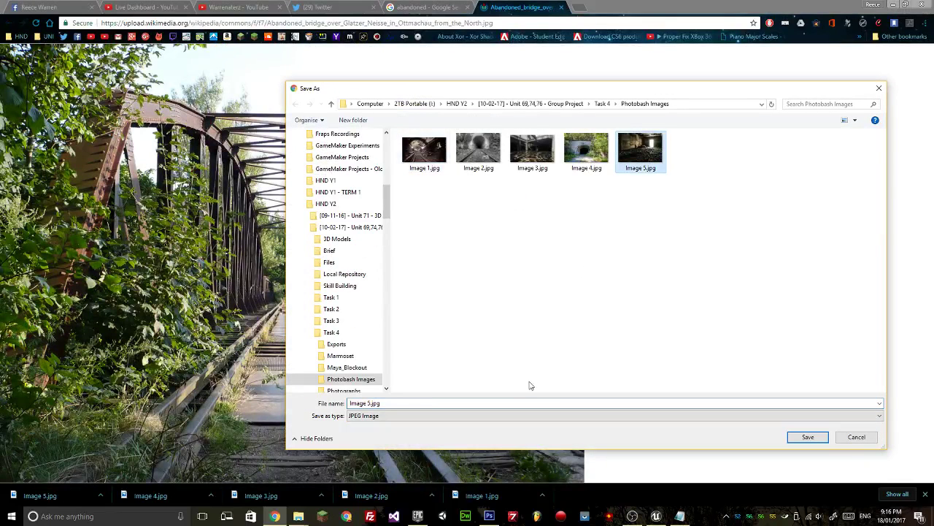
{"action": "left_click", "coordinate": [369, 404]}
{"action": "double_click", "coordinate": [368, 403]}
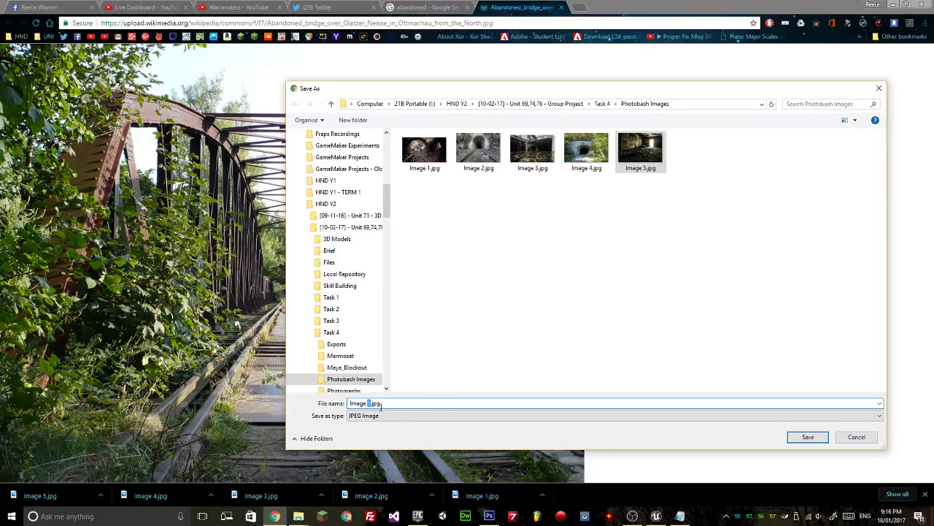
{"action": "type", "text": "6"}
{"action": "left_click", "coordinate": [814, 441]}
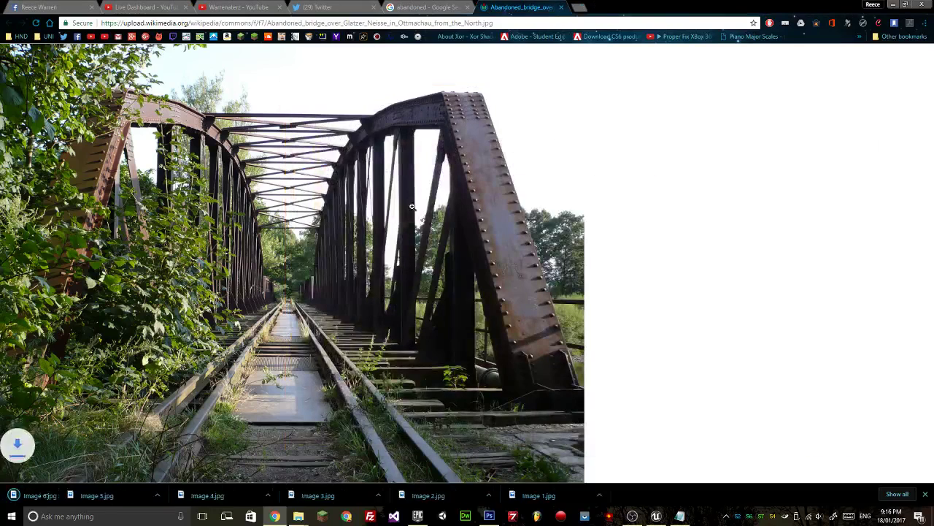
Copy the bridge image's web address and add it to References.txt as entry [6].
{"action": "right_click", "coordinate": [283, 313]}
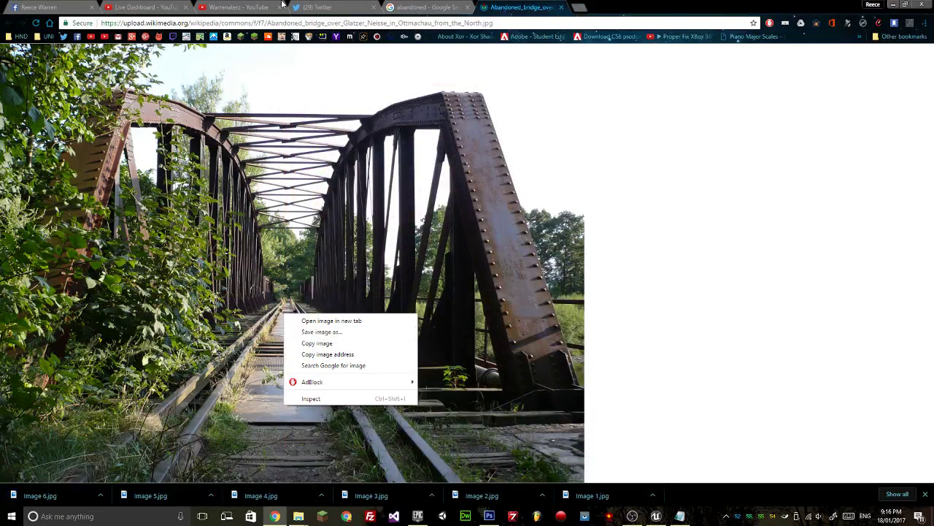
{"action": "left_click", "coordinate": [237, 24]}
{"action": "key", "text": "ctrl+c"}
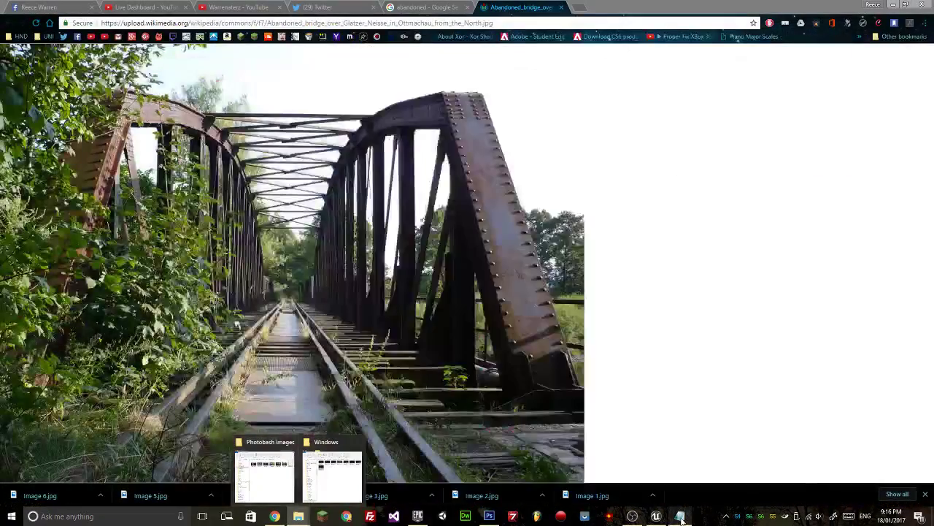
{"action": "left_click", "coordinate": [680, 515]}
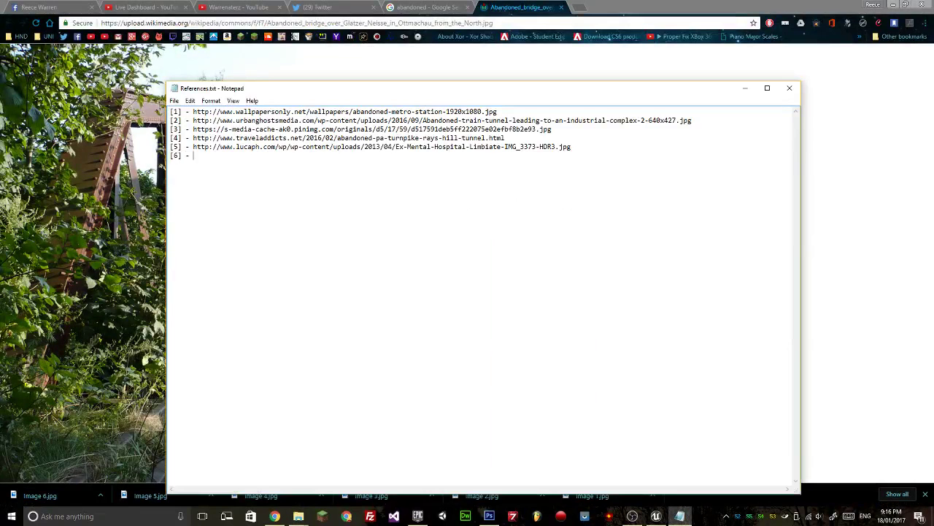
{"action": "key", "text": "ctrl+v"}
{"action": "key", "text": "Return"}
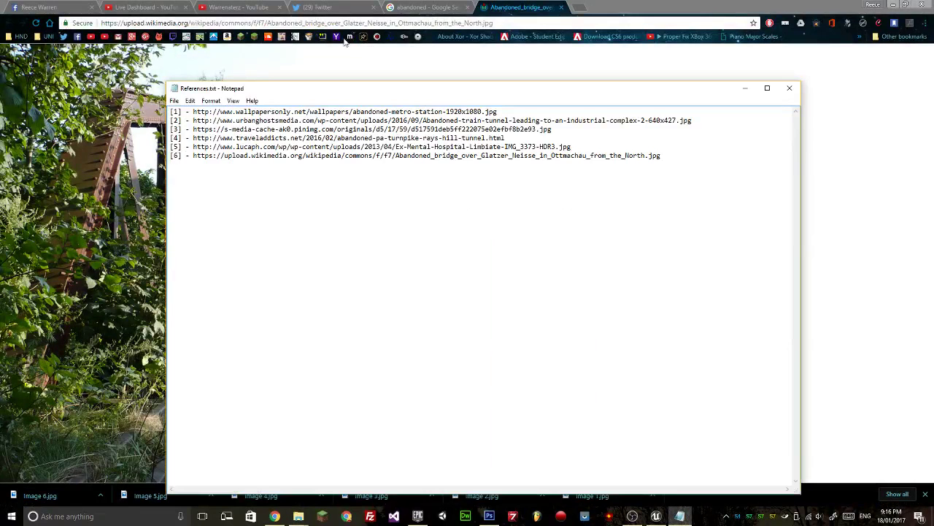
Close the bridge image in Chrome and open the full-size Pinterest photo of the dark, pillared abandoned warehouse from the results.
{"action": "left_click", "coordinate": [110, 84]}
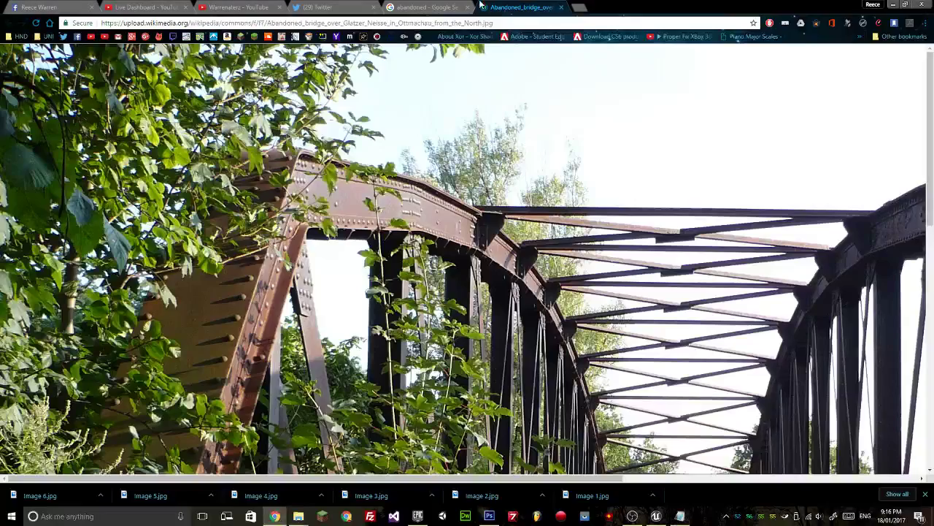
{"action": "left_click", "coordinate": [561, 9]}
{"action": "scroll", "coordinate": [613, 263], "scroll_direction": "down", "scroll_amount": 1}
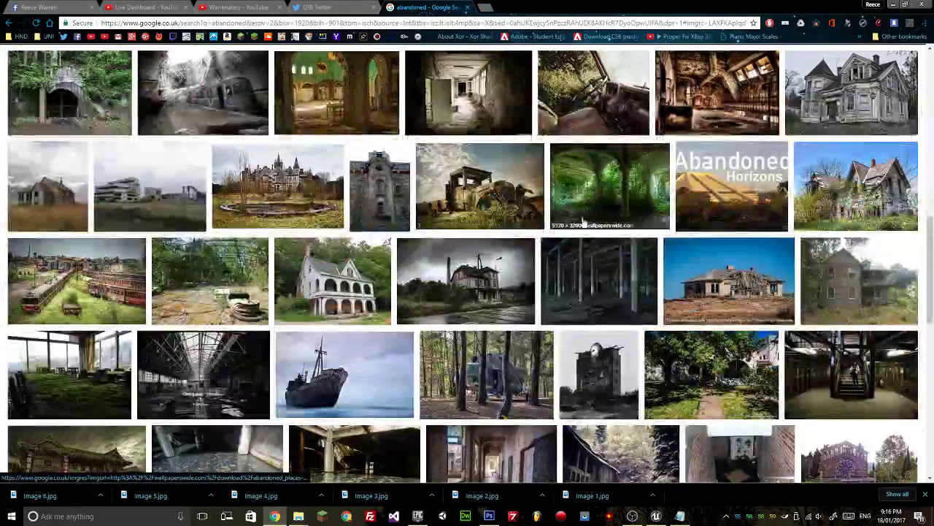
{"action": "left_click", "coordinate": [615, 269]}
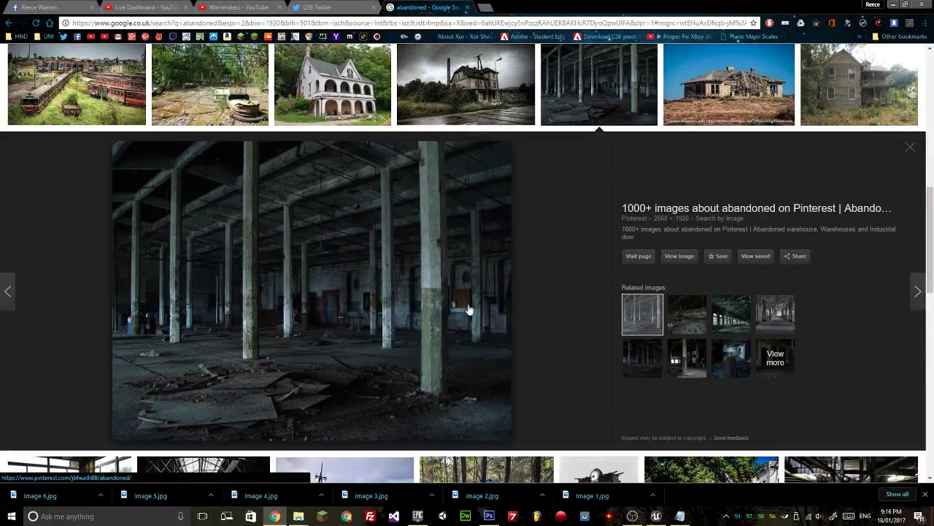
{"action": "left_click", "coordinate": [678, 257]}
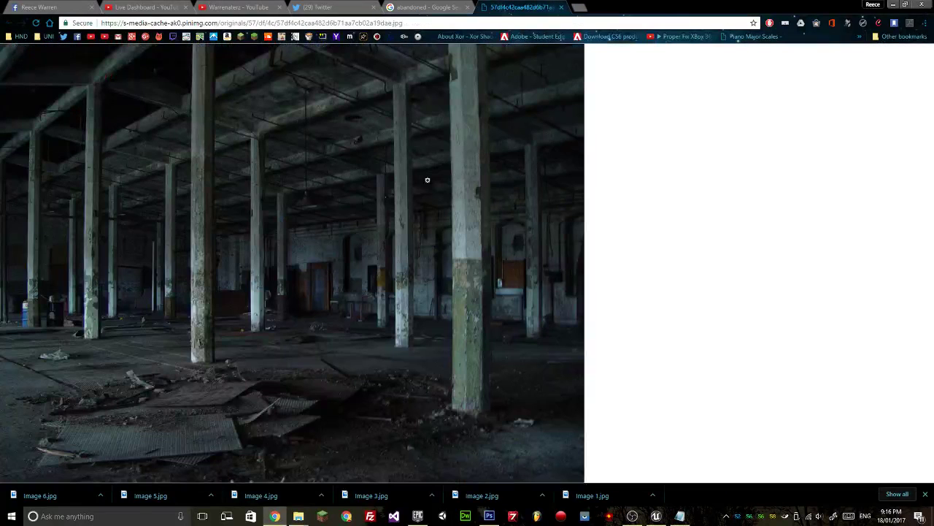
Copy the warehouse image's web address and add it to References.txt as entry [7].
{"action": "left_click", "coordinate": [220, 23]}
{"action": "key", "text": "ctrl+c"}
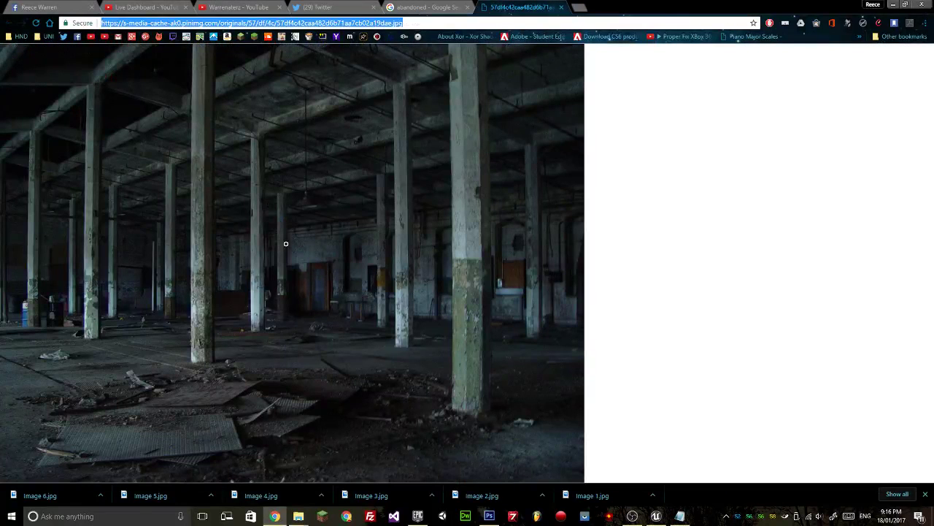
{"action": "left_click", "coordinate": [680, 517]}
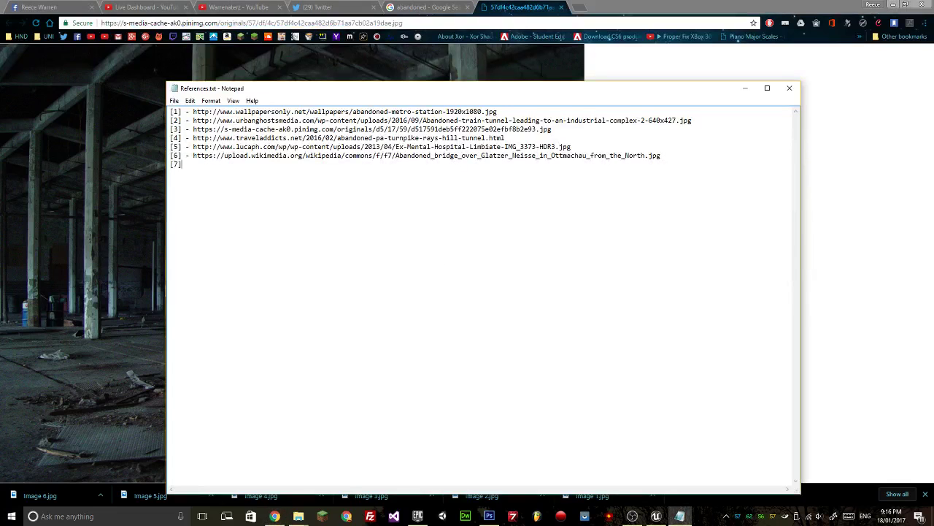
{"action": "key", "text": "ctrl+v"}
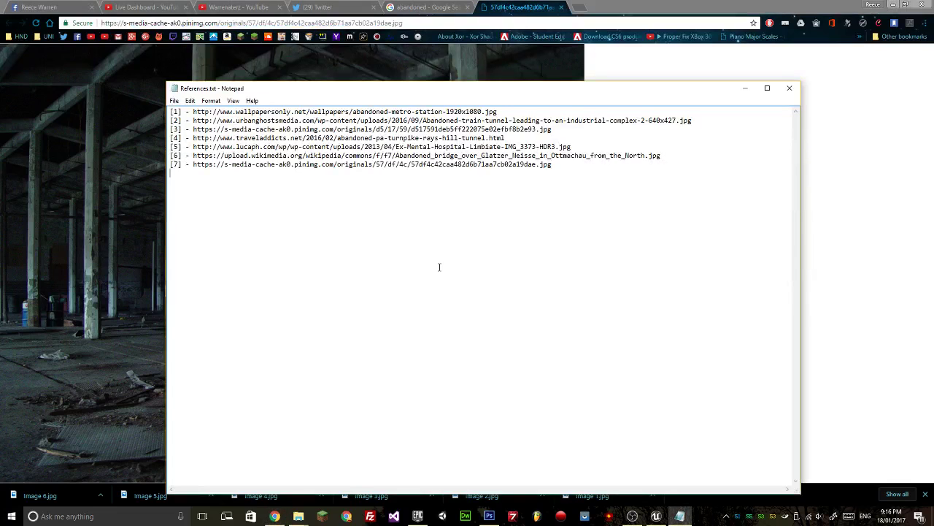
Return to Chrome and save the warehouse photo as Image 7.jpg in the Photobash Images folder.
{"action": "left_click", "coordinate": [562, 6]}
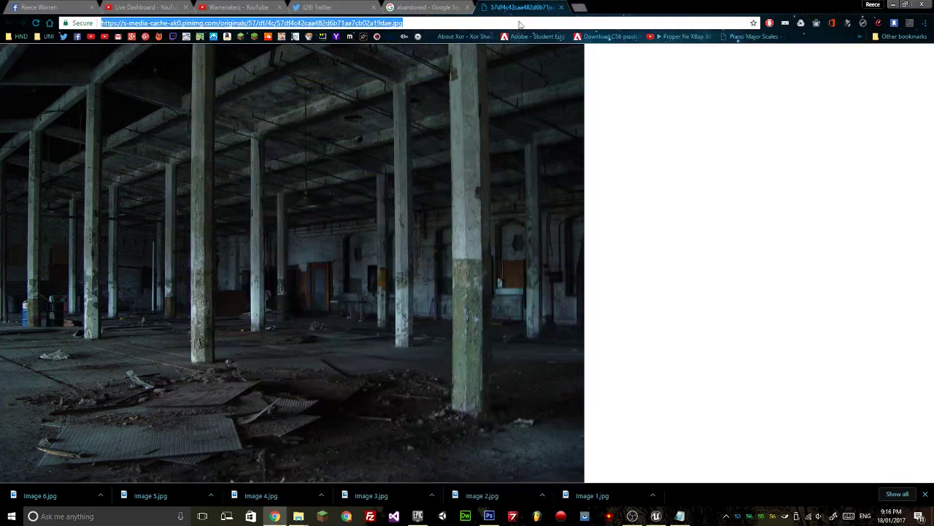
{"action": "right_click", "coordinate": [405, 191]}
{"action": "left_click", "coordinate": [413, 211]}
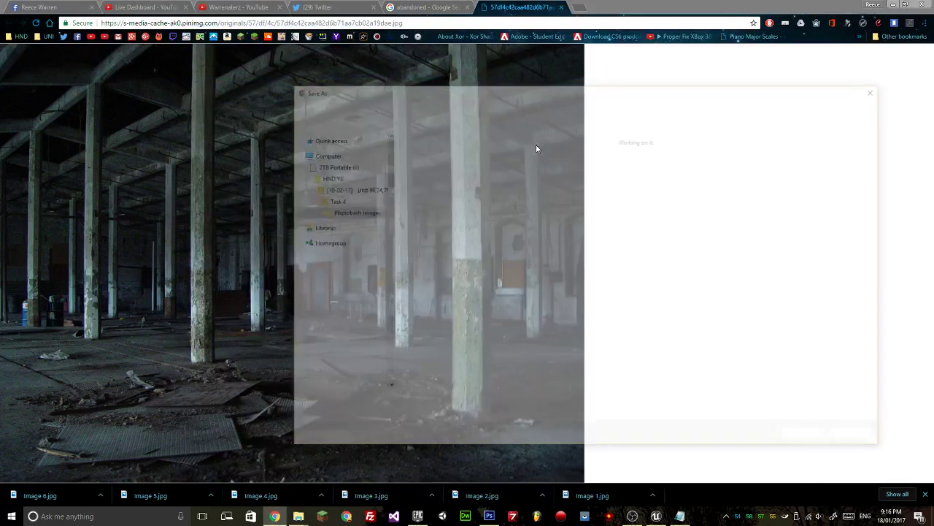
{"action": "left_click", "coordinate": [693, 153]}
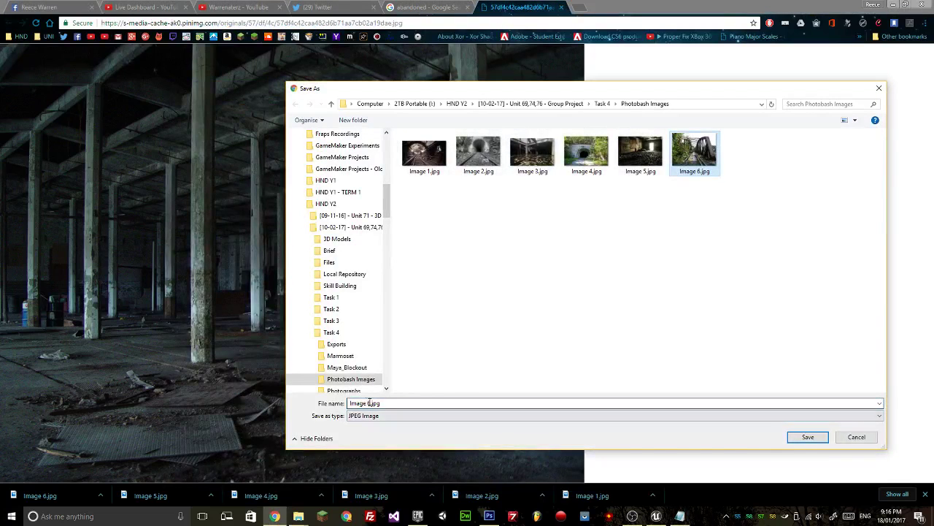
{"action": "type", "text": "7"}
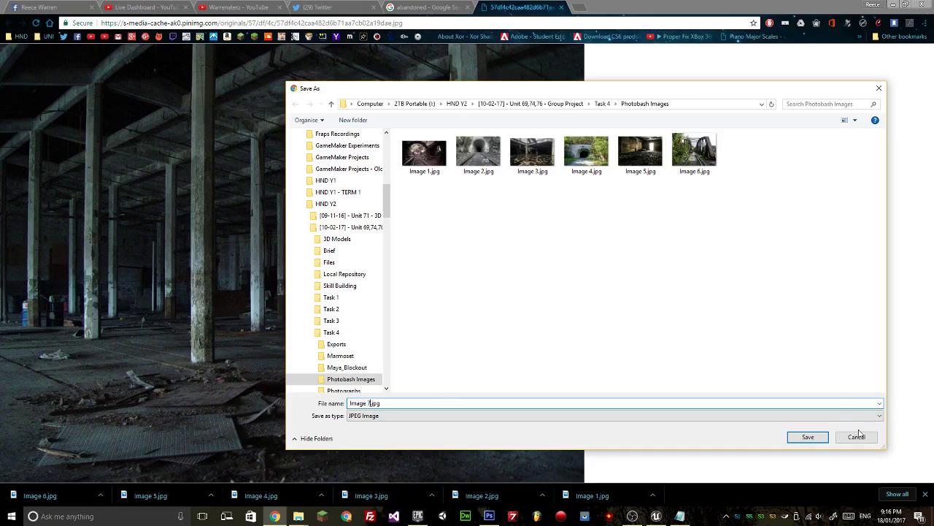
{"action": "left_click", "coordinate": [808, 436]}
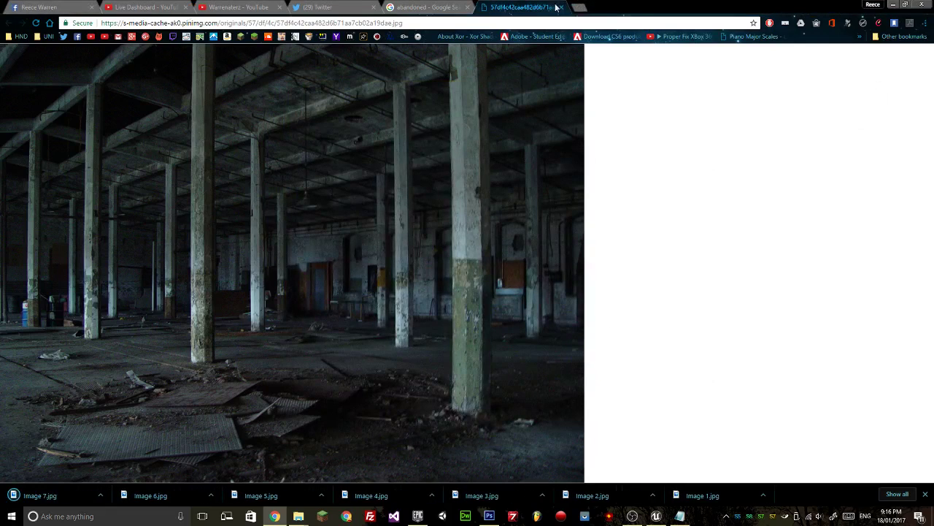
Close the warehouse image and open the full-size D40OOM photo of the derelict tiled washroom from the abandoned results.
{"action": "left_click", "coordinate": [562, 8]}
{"action": "scroll", "coordinate": [500, 193], "scroll_direction": "down", "scroll_amount": 10}
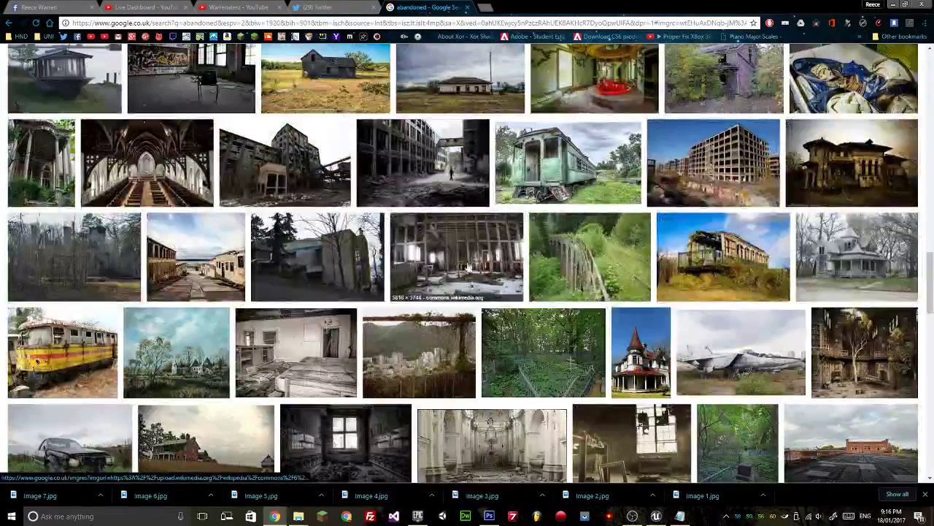
{"action": "scroll", "coordinate": [482, 332], "scroll_direction": "down", "scroll_amount": 3}
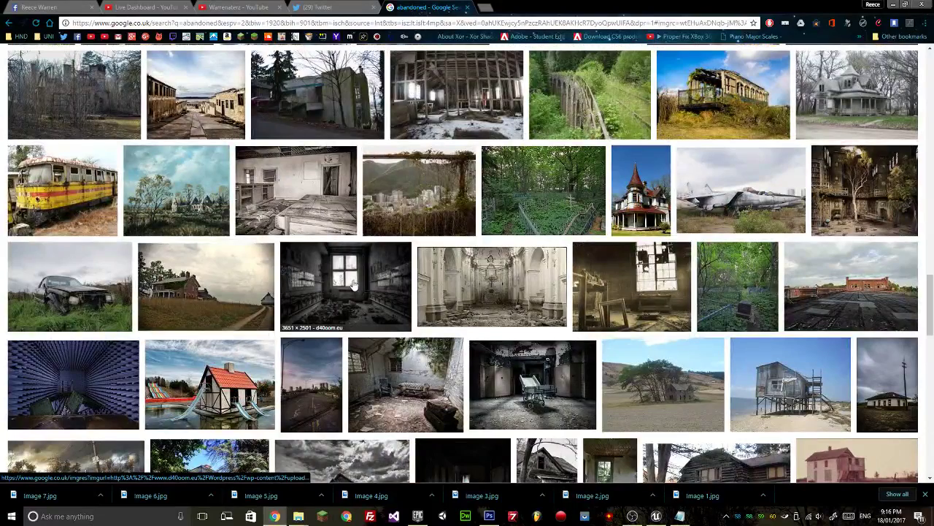
{"action": "left_click", "coordinate": [354, 286]}
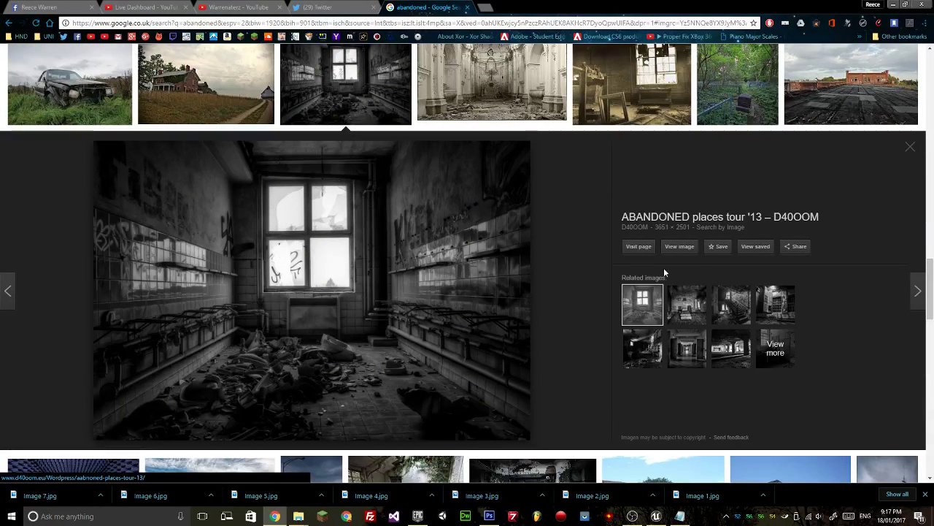
{"action": "left_click", "coordinate": [679, 247]}
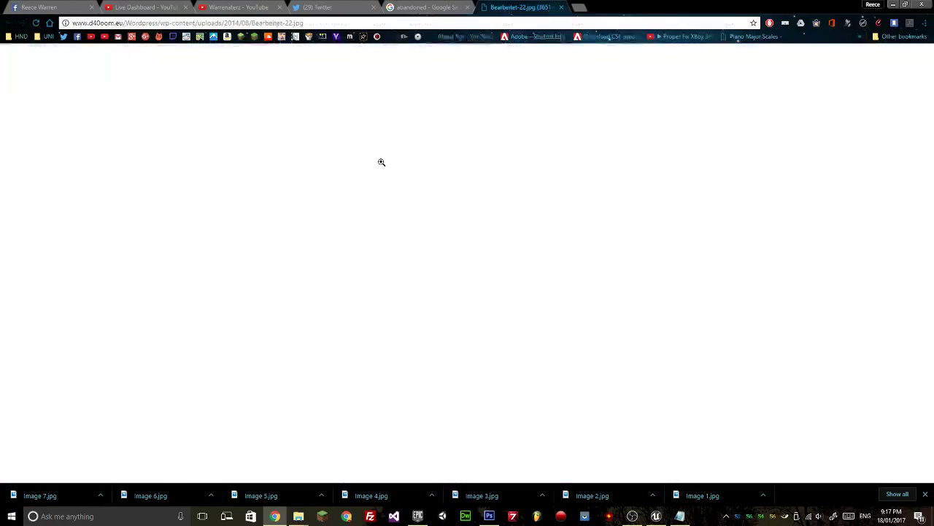
Save the washroom photo as Image 8.jpg in the Photobash Images folder.
{"action": "left_click", "coordinate": [218, 23]}
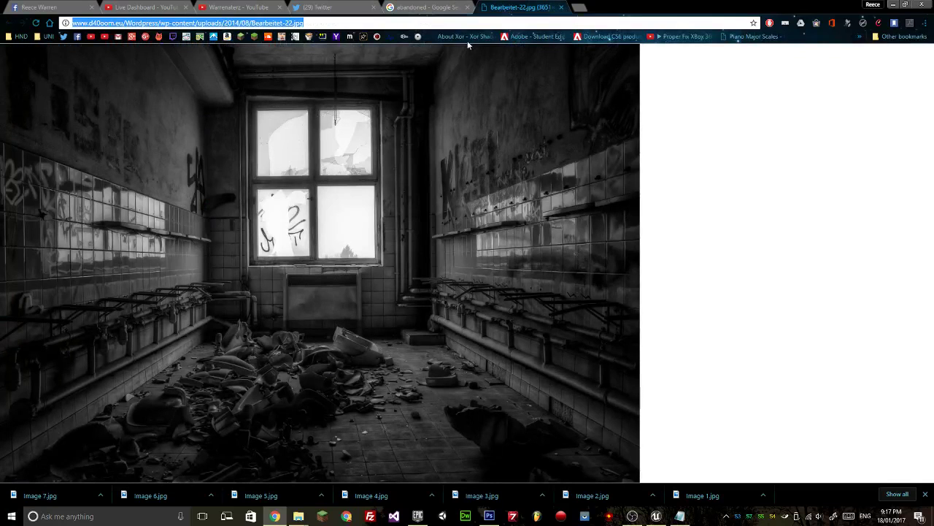
{"action": "right_click", "coordinate": [365, 222]}
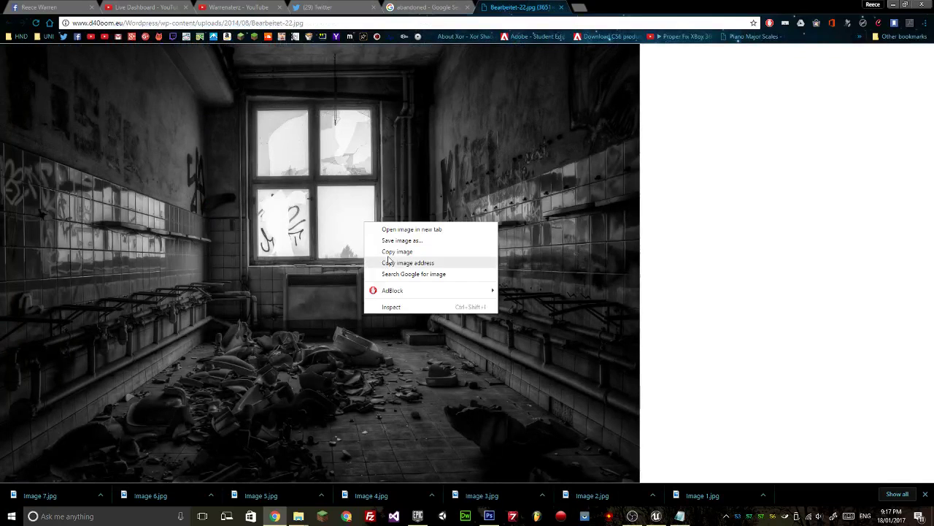
{"action": "left_click", "coordinate": [388, 262]}
{"action": "right_click", "coordinate": [398, 252]}
{"action": "key", "text": "ctrl+s"}
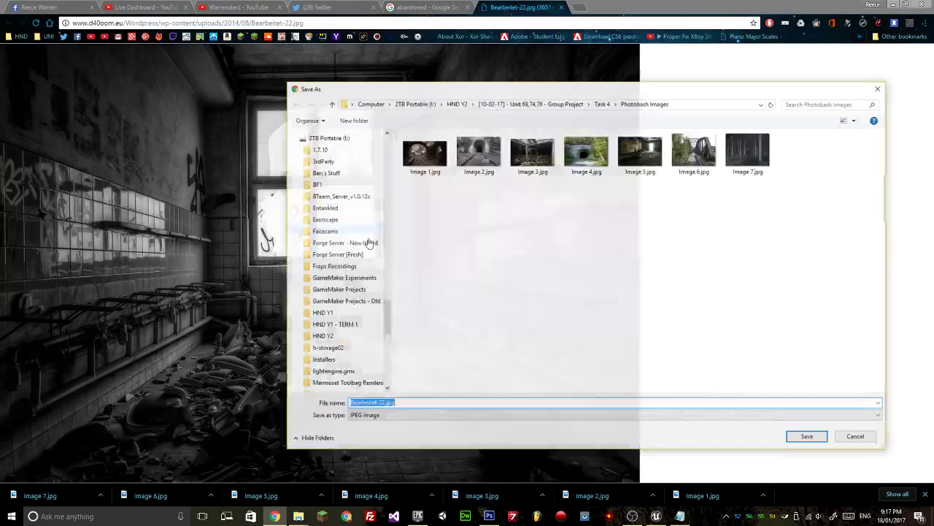
{"action": "left_click", "coordinate": [748, 151]}
{"action": "left_click", "coordinate": [372, 404]}
{"action": "left_click", "coordinate": [370, 403]}
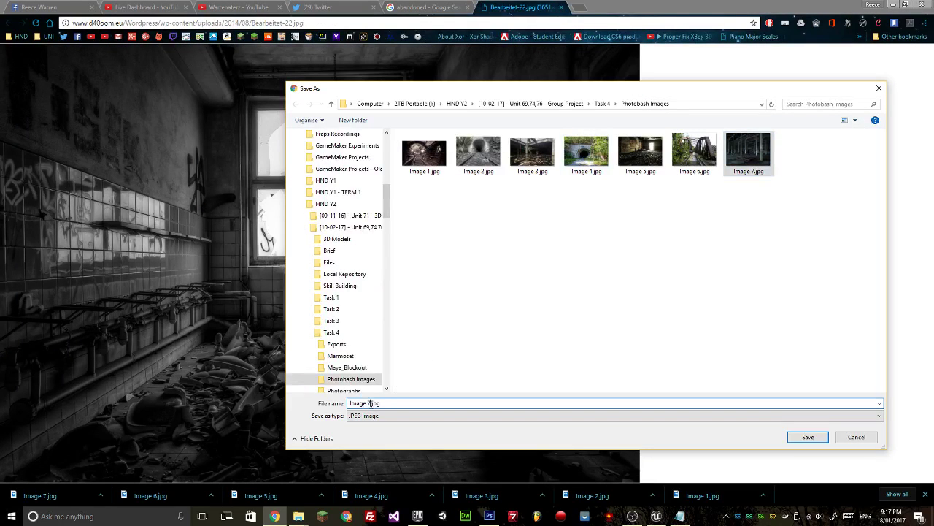
{"action": "type", "text": "8"}
{"action": "left_click", "coordinate": [803, 436]}
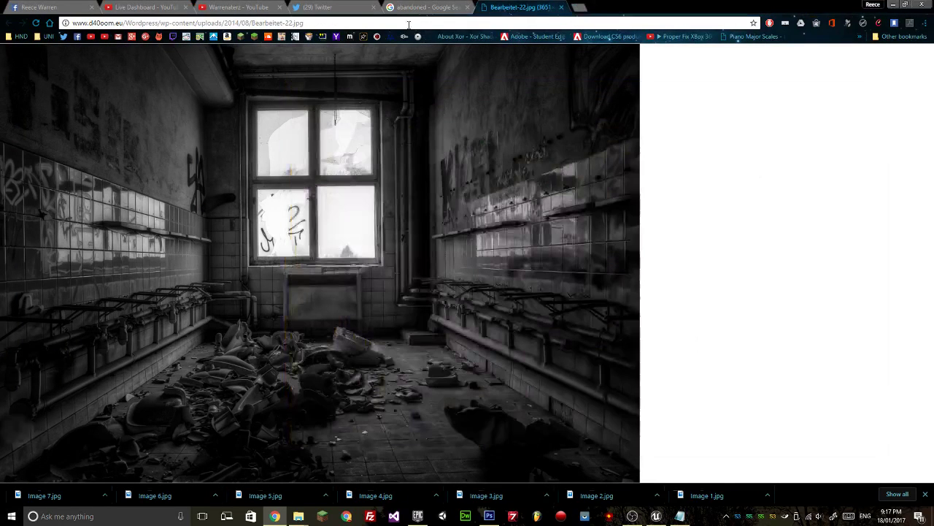
Copy the washroom image's web address, add it to References.txt as entry [8], and return to Chrome.
{"action": "left_click_drag", "start_coordinate": [305, 23], "coordinate": [71, 23]}
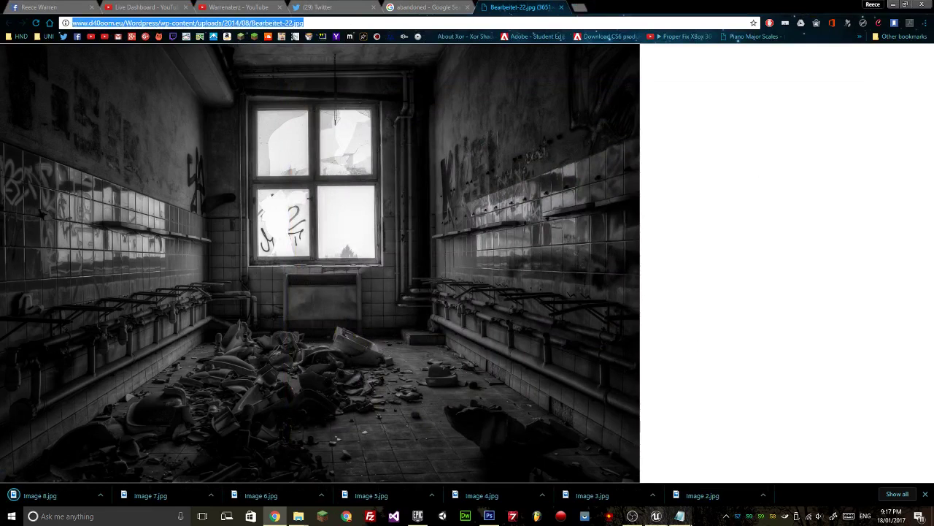
{"action": "left_click", "coordinate": [680, 516]}
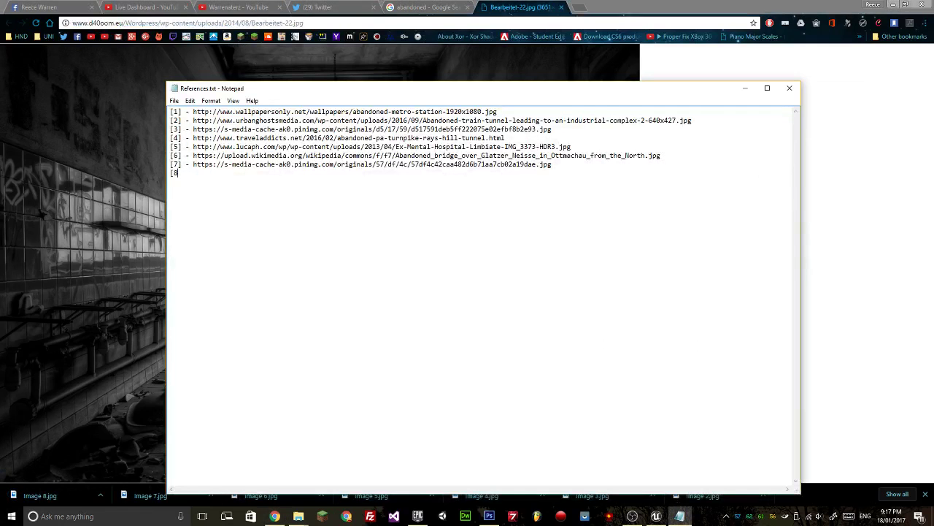
{"action": "key", "text": "ctrl+v"}
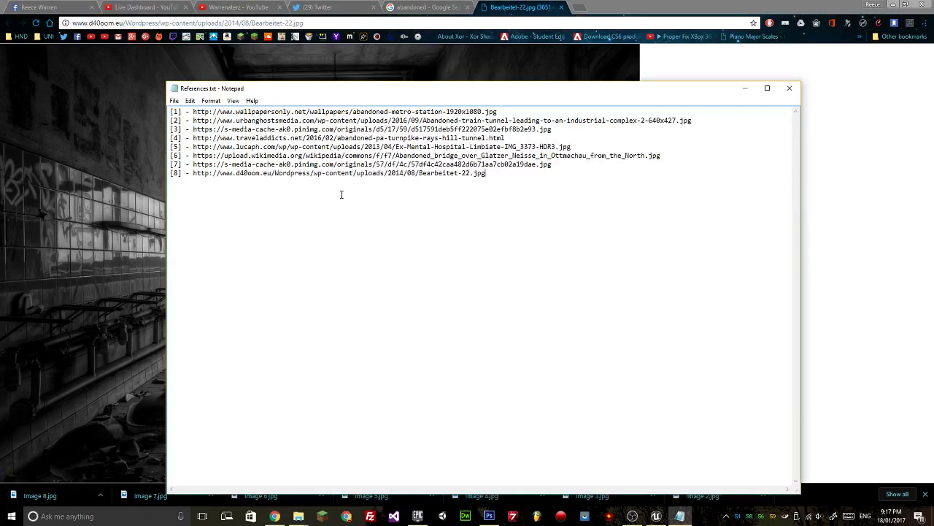
{"action": "left_click", "coordinate": [108, 144]}
{"action": "left_click", "coordinate": [234, 144]}
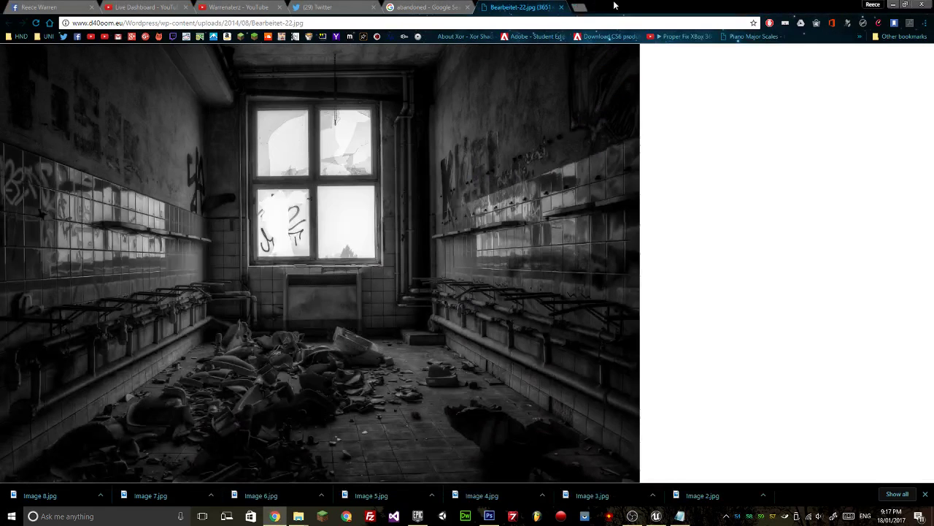
Close the washroom image and look through further abandoned results, previewing the lamp-lit 18th Street Station and the derelict control room.
{"action": "left_click", "coordinate": [560, 8]}
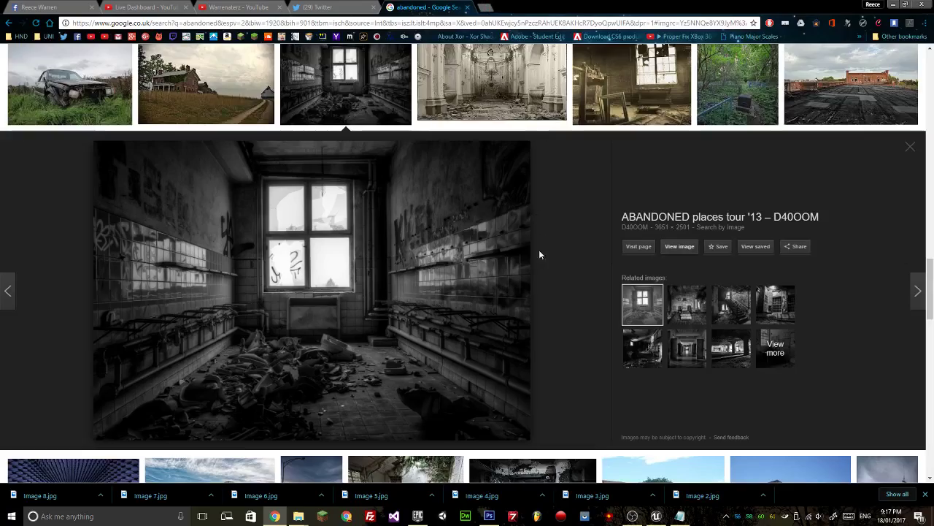
{"action": "scroll", "coordinate": [539, 250], "scroll_direction": "down", "scroll_amount": 8}
{"action": "scroll", "coordinate": [531, 265], "scroll_direction": "down", "scroll_amount": 2}
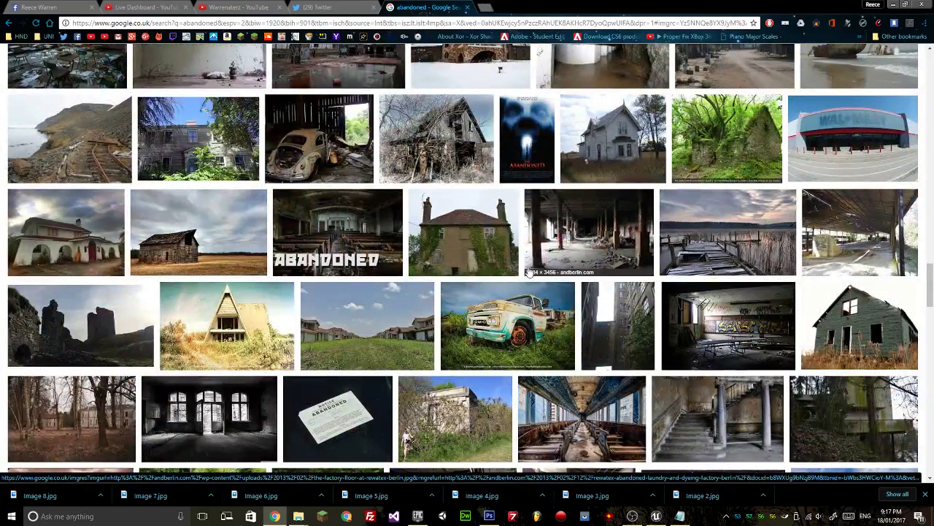
{"action": "scroll", "coordinate": [530, 262], "scroll_direction": "down", "scroll_amount": 2}
{"action": "scroll", "coordinate": [551, 268], "scroll_direction": "down", "scroll_amount": 5}
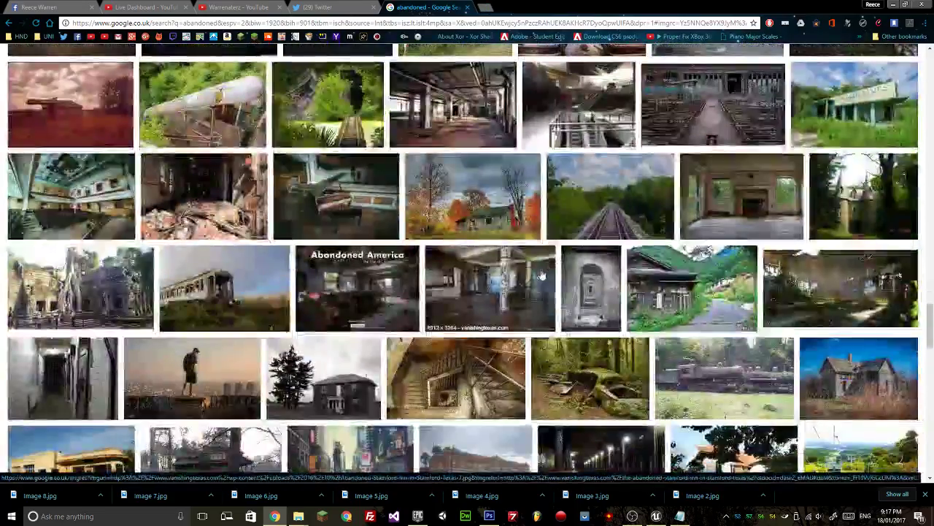
{"action": "scroll", "coordinate": [541, 183], "scroll_direction": "down", "scroll_amount": 3}
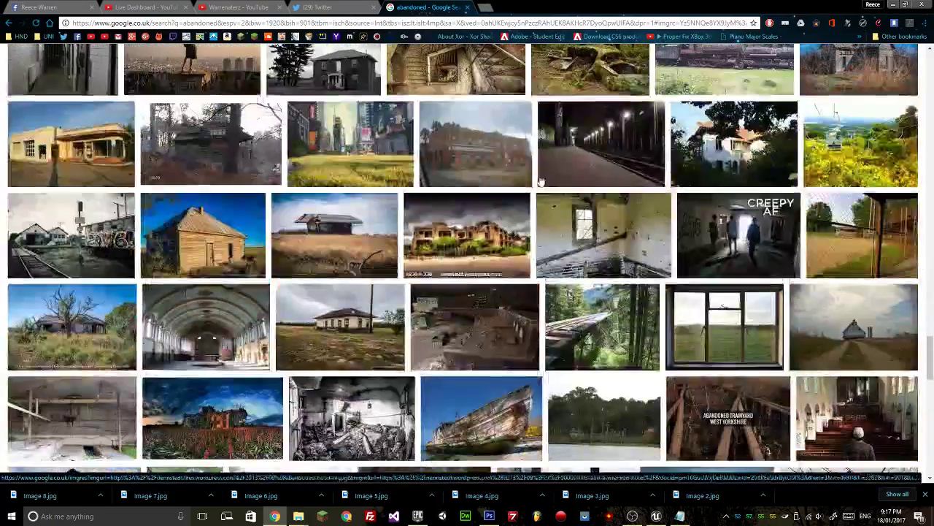
{"action": "left_click", "coordinate": [541, 182]}
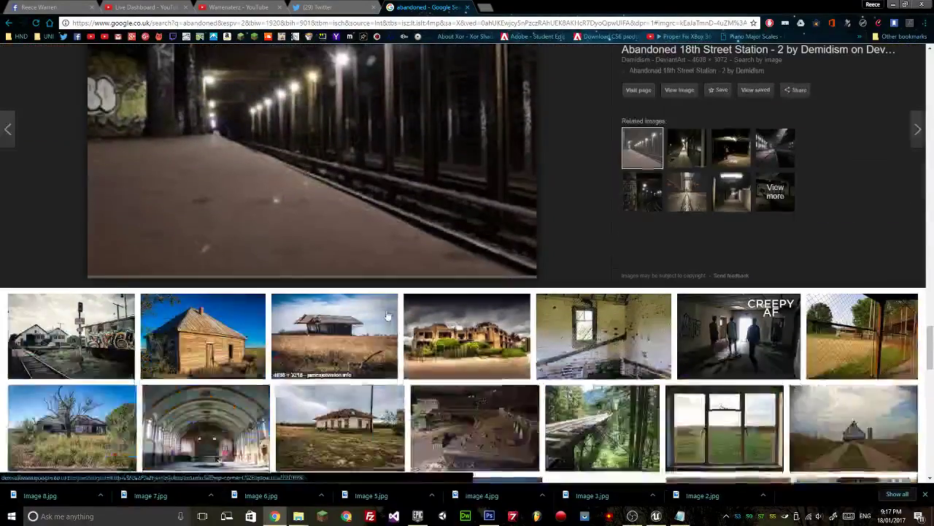
{"action": "scroll", "coordinate": [387, 315], "scroll_direction": "down", "scroll_amount": 2}
{"action": "left_click", "coordinate": [461, 328]}
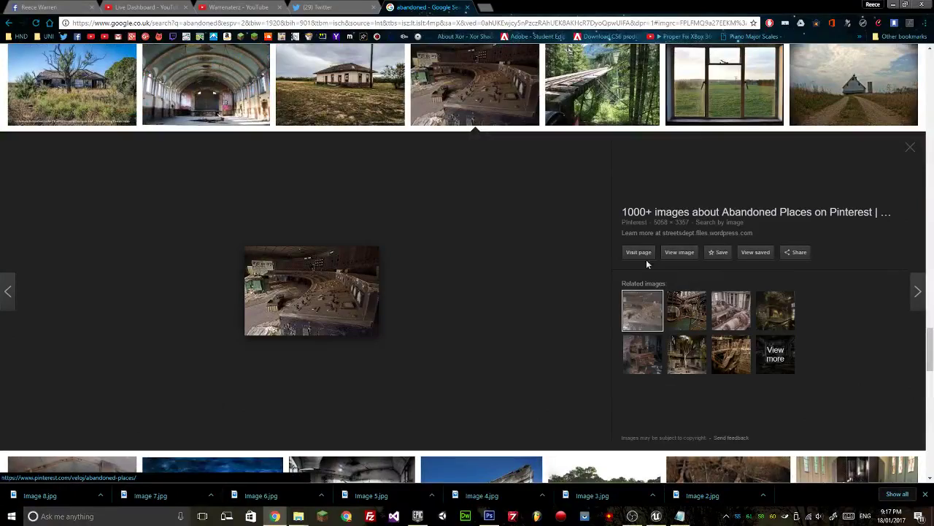
Search Google Images for "chernobyl control room".
{"action": "scroll", "coordinate": [350, 291], "scroll_direction": "up", "scroll_amount": 20}
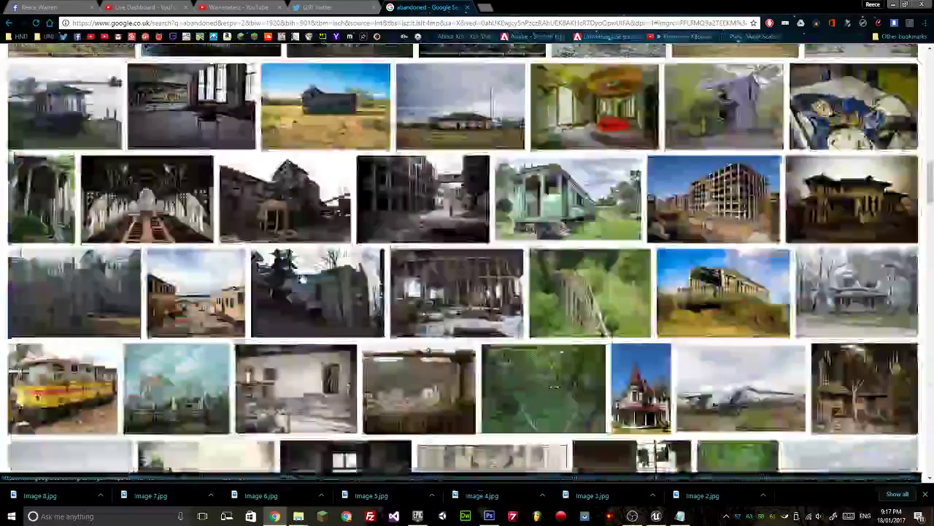
{"action": "key", "text": "slash"}
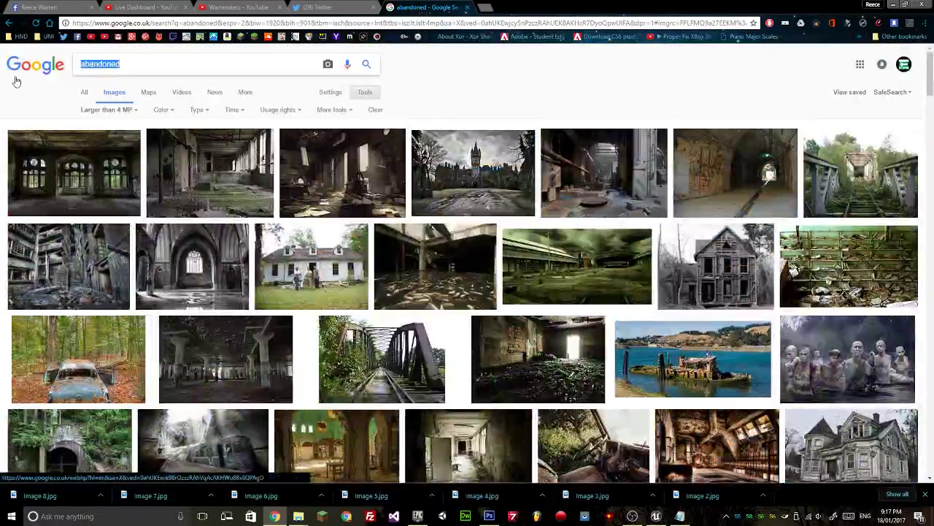
{"action": "type", "text": "chernobyl contr"}
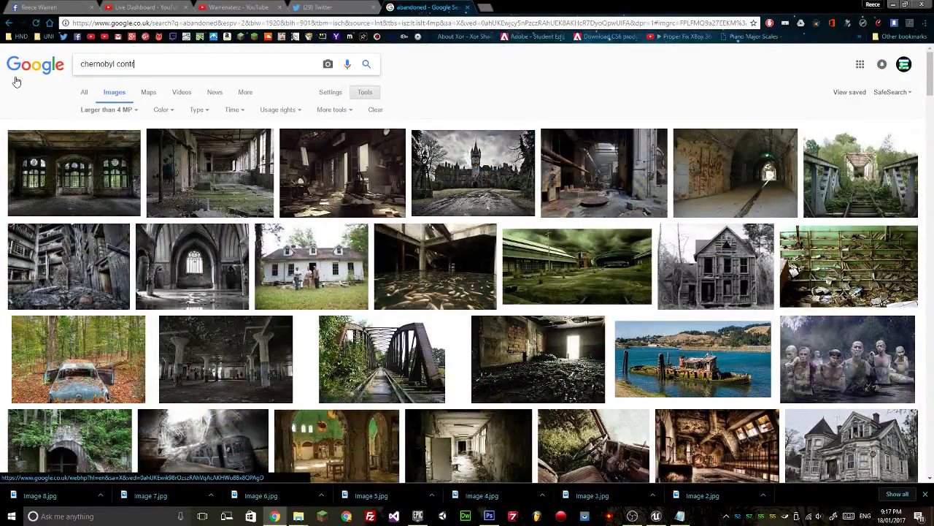
{"action": "type", "text": "ol room"}
{"action": "key", "text": "Return"}
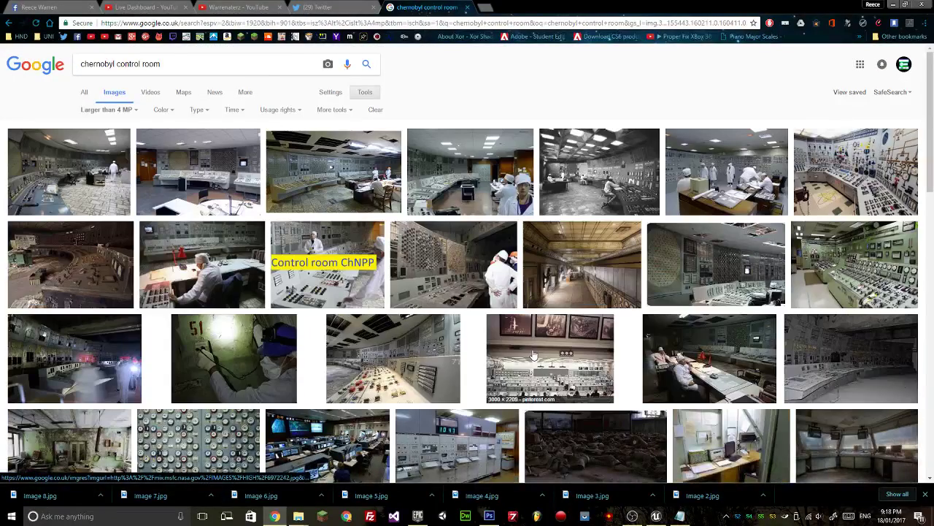
Examine the Chernobyl control room results for photobash material, previewing the Blue Power Plant hall and the reactor entombment arch.
{"action": "scroll", "coordinate": [533, 355], "scroll_direction": "down", "scroll_amount": 3}
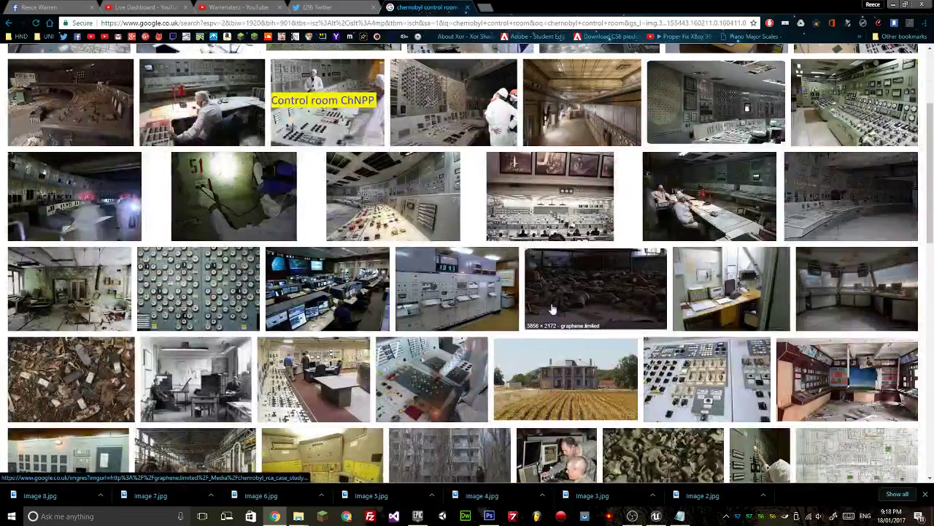
{"action": "scroll", "coordinate": [438, 307], "scroll_direction": "down", "scroll_amount": 3}
{"action": "left_click", "coordinate": [193, 295]}
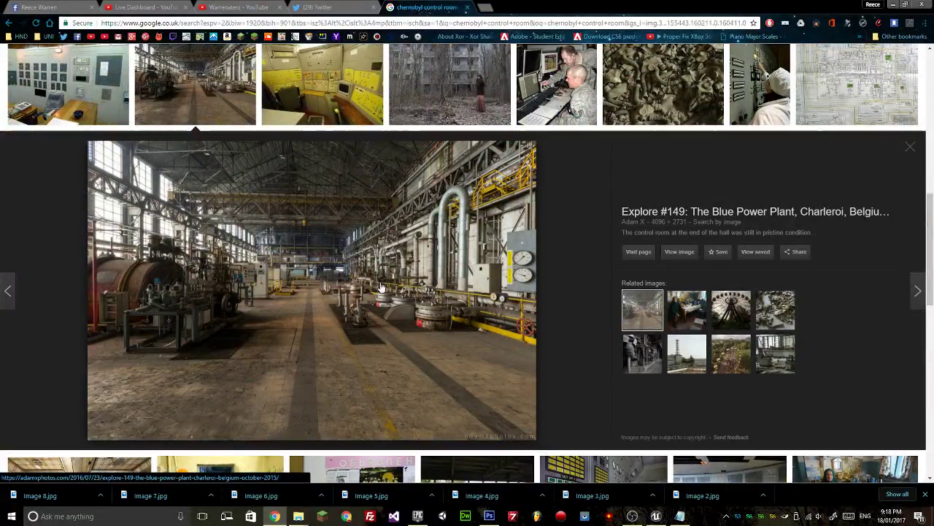
{"action": "scroll", "coordinate": [386, 305], "scroll_direction": "down", "scroll_amount": 2}
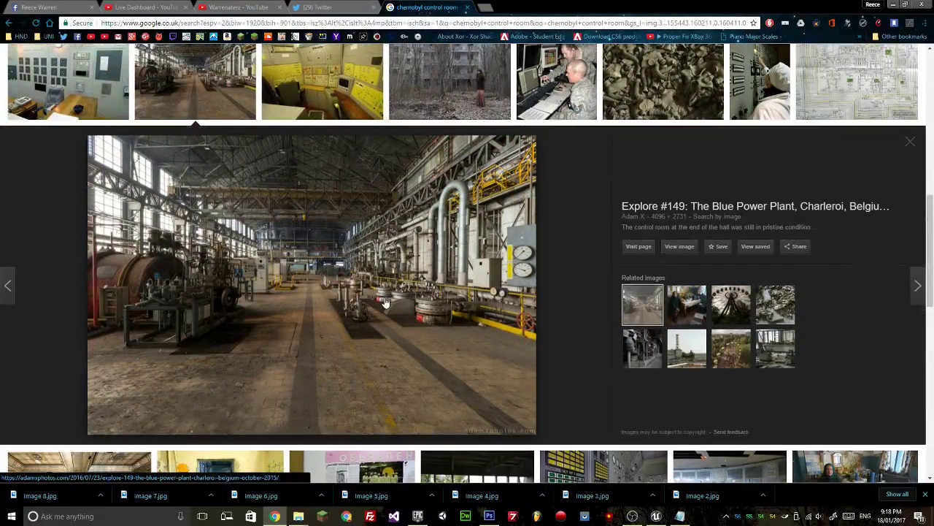
{"action": "scroll", "coordinate": [383, 277], "scroll_direction": "up", "scroll_amount": 1}
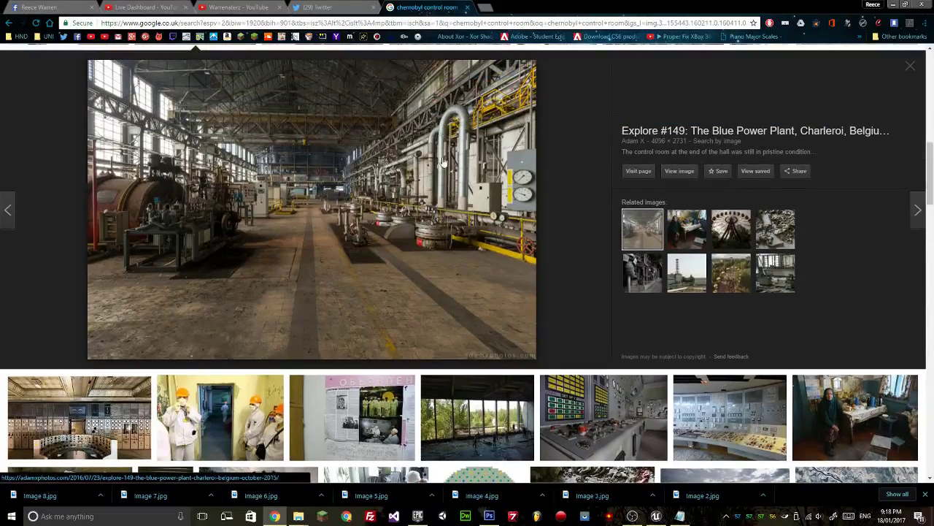
{"action": "scroll", "coordinate": [422, 270], "scroll_direction": "down", "scroll_amount": 1}
{"action": "scroll", "coordinate": [424, 276], "scroll_direction": "down", "scroll_amount": 4}
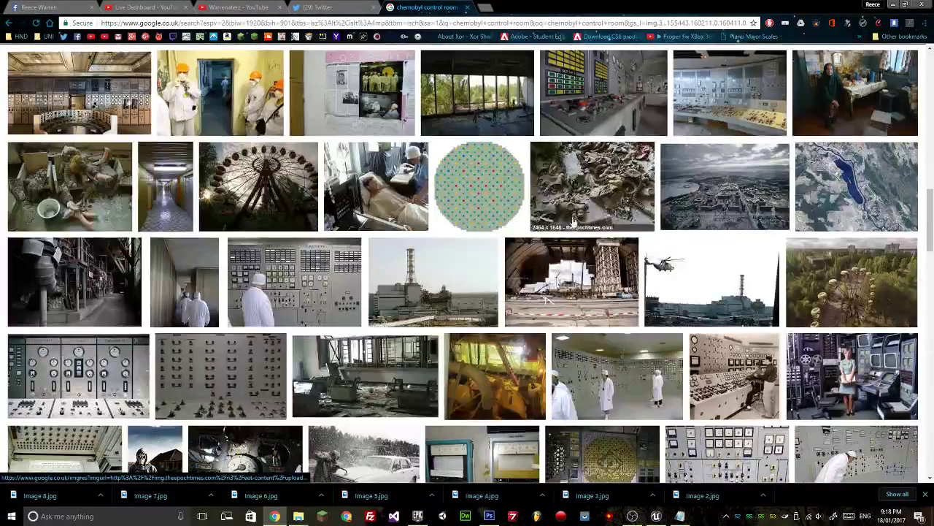
{"action": "left_click", "coordinate": [580, 283]}
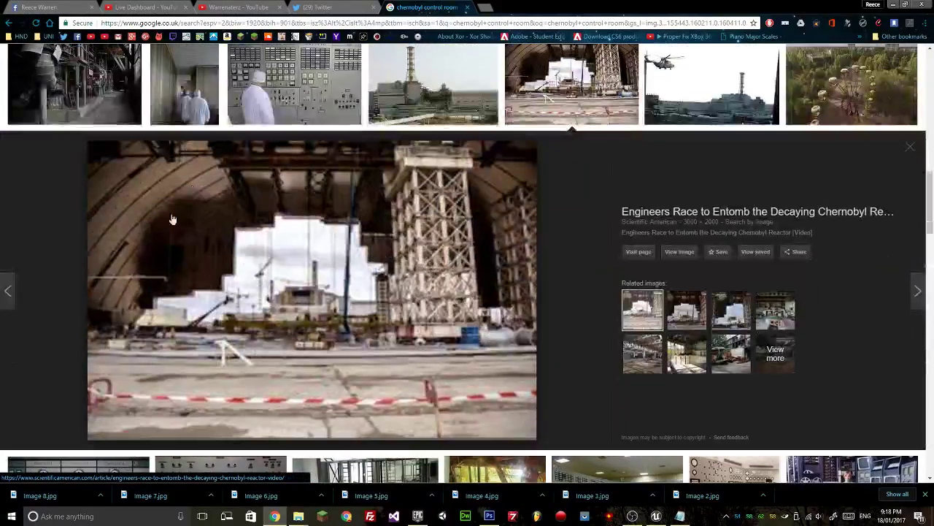
{"action": "scroll", "coordinate": [250, 216], "scroll_direction": "down", "scroll_amount": 4}
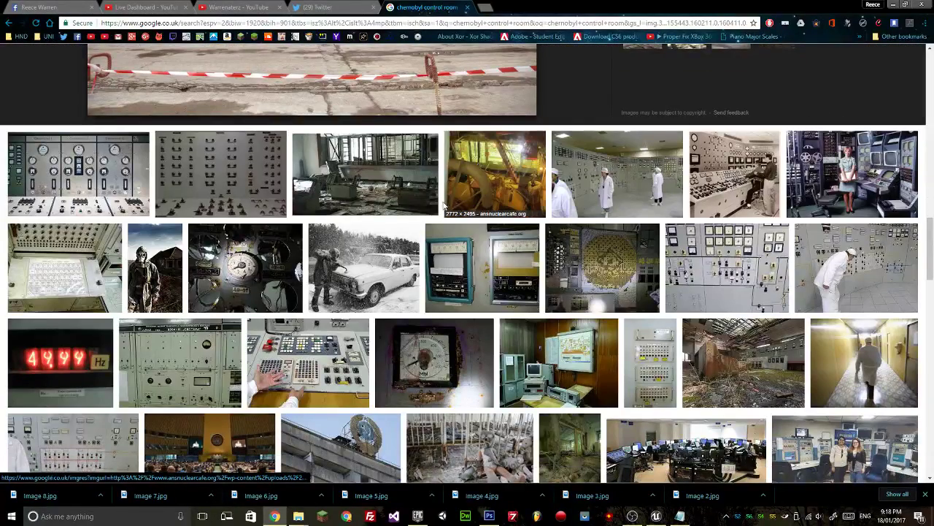
{"action": "scroll", "coordinate": [443, 206], "scroll_direction": "down", "scroll_amount": 1}
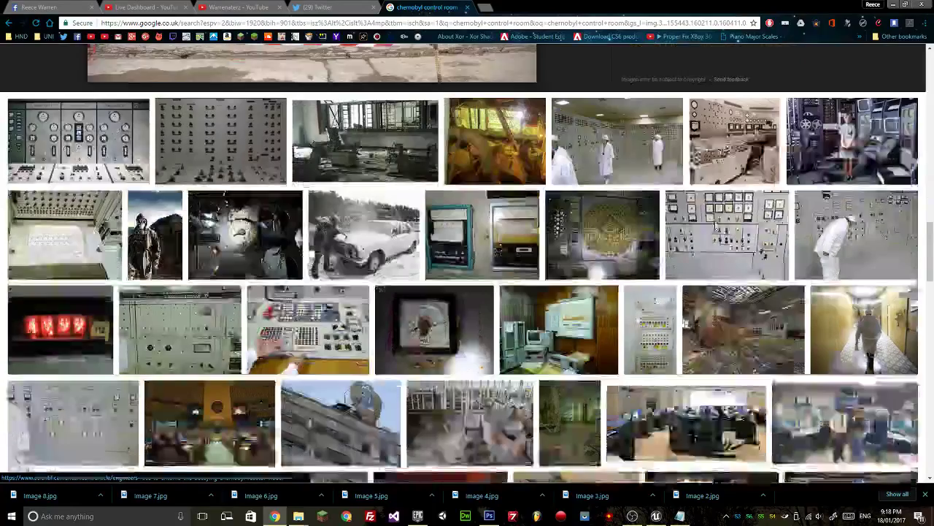
{"action": "scroll", "coordinate": [759, 290], "scroll_direction": "down", "scroll_amount": 1}
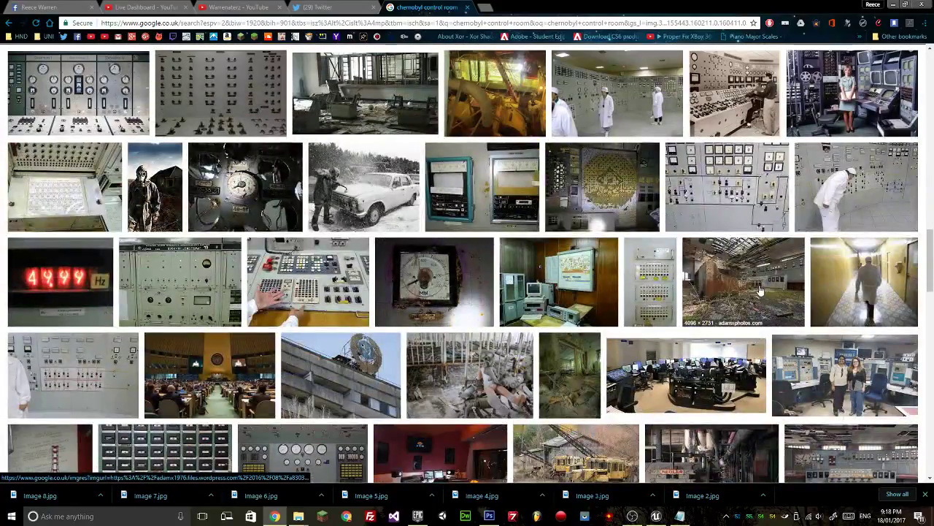
{"action": "scroll", "coordinate": [759, 291], "scroll_direction": "down", "scroll_amount": 1}
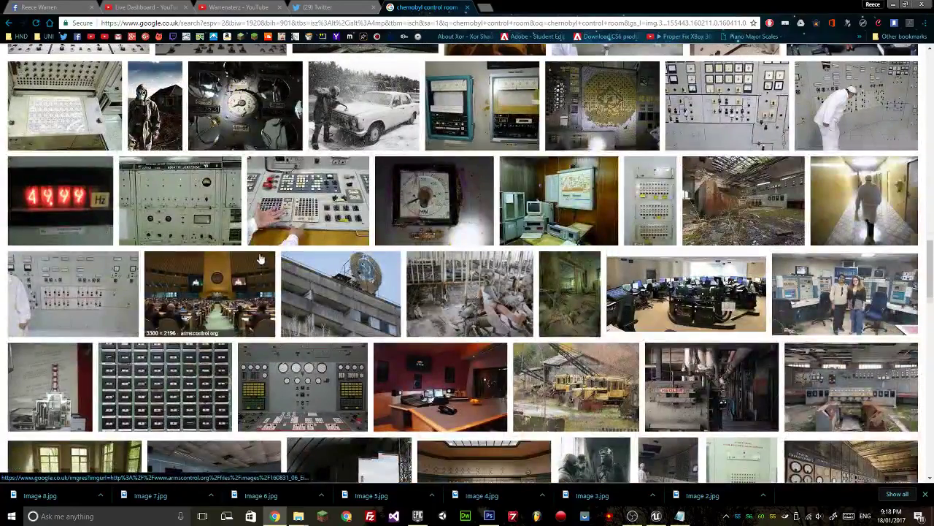
Open the full-size Imgur photo of the abandoned coal-fired power plant control room from the second row of results.
{"action": "scroll", "coordinate": [261, 259], "scroll_direction": "up", "scroll_amount": 15}
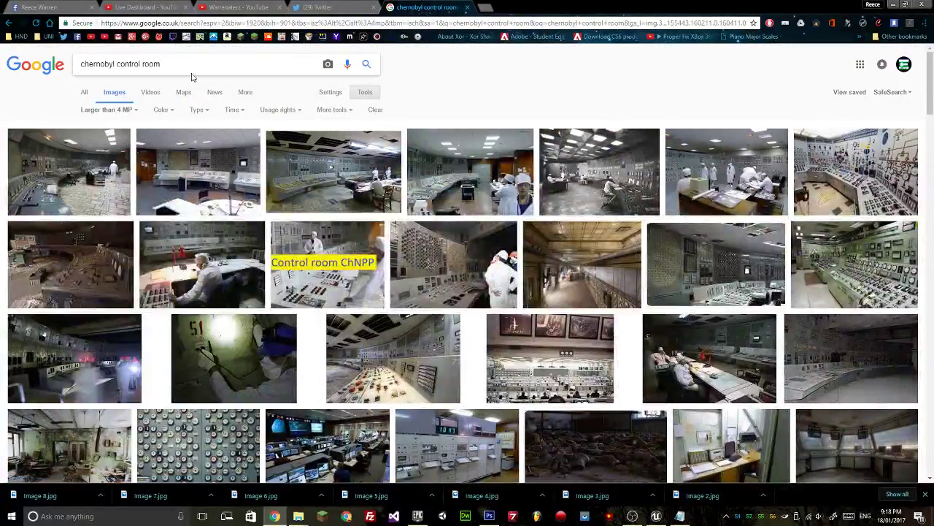
{"action": "left_click", "coordinate": [102, 281]}
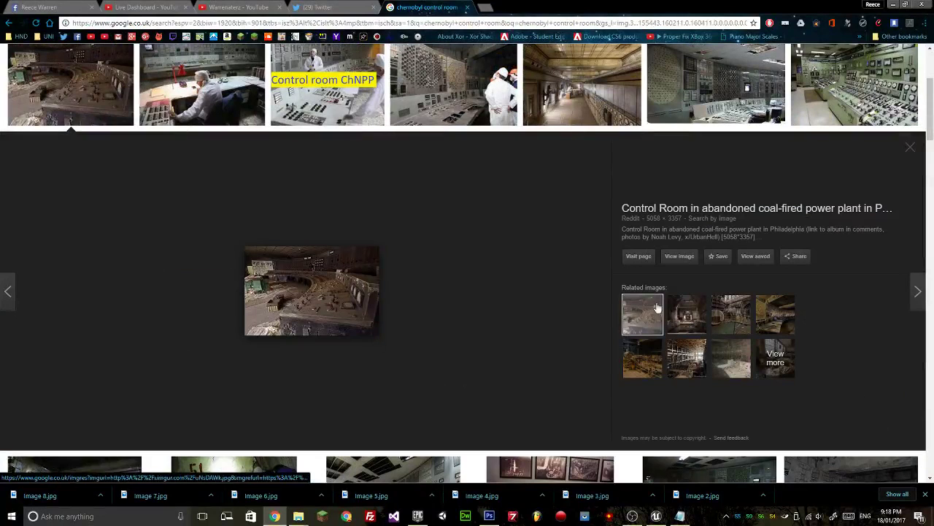
{"action": "left_click", "coordinate": [680, 257]}
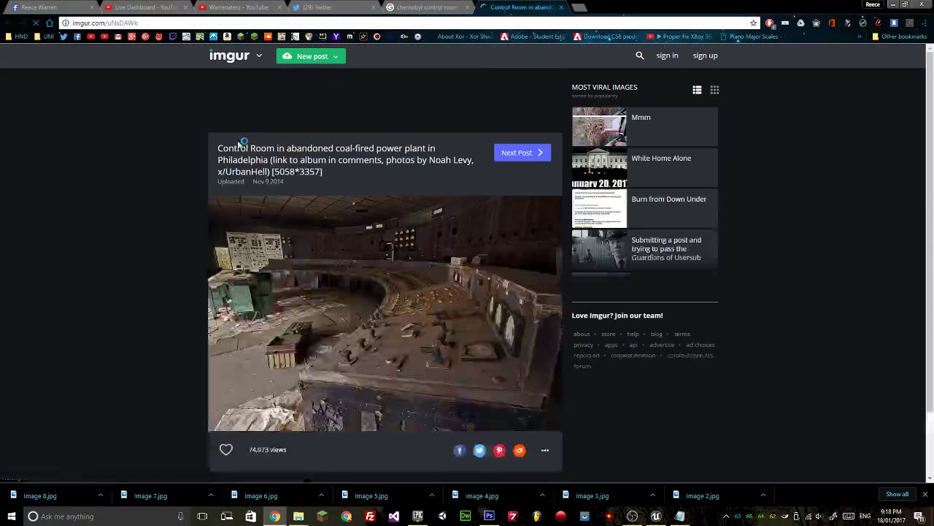
Start saving the control room photo in the Photobash Images folder, taking Image 8.jpg's name as the basis for its file name.
{"action": "right_click", "coordinate": [374, 259]}
{"action": "left_click", "coordinate": [409, 361]}
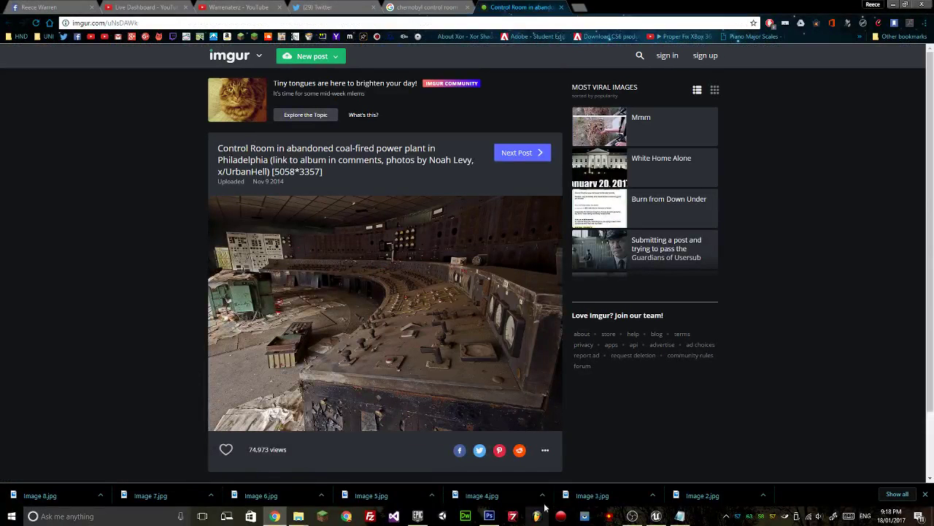
{"action": "right_click", "coordinate": [410, 324]}
{"action": "left_click", "coordinate": [454, 412]}
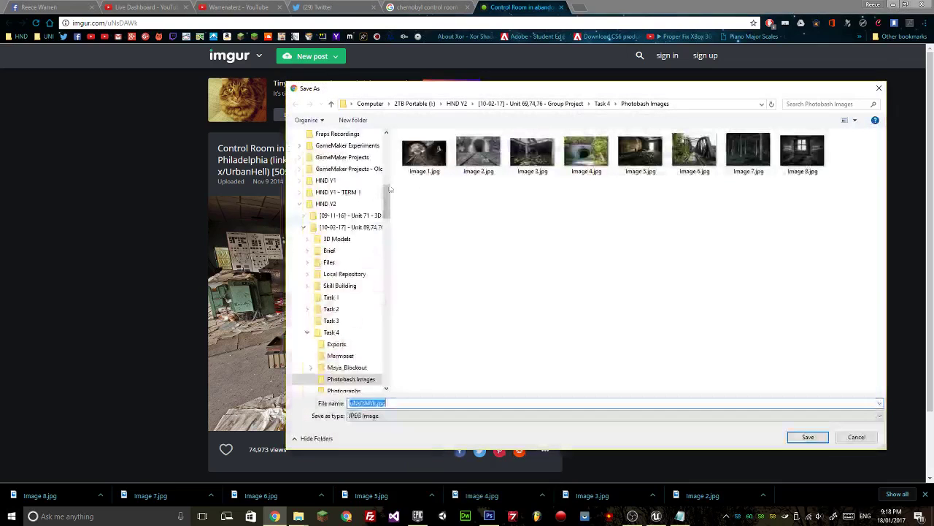
{"action": "left_click", "coordinate": [802, 153]}
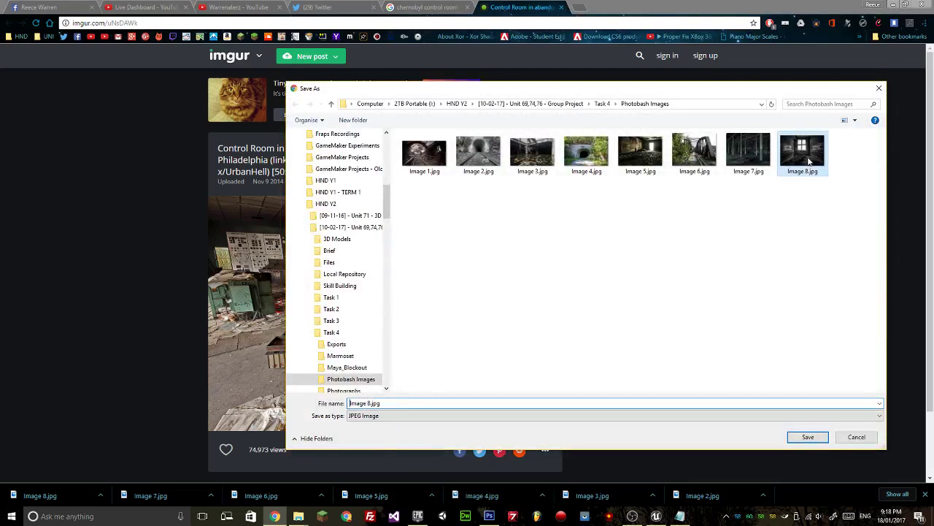
Save the abandoned control room picture as Image 9.jpg in the Photobash Images folder.
{"action": "left_click", "coordinate": [370, 403]}
{"action": "type", "text": "9"}
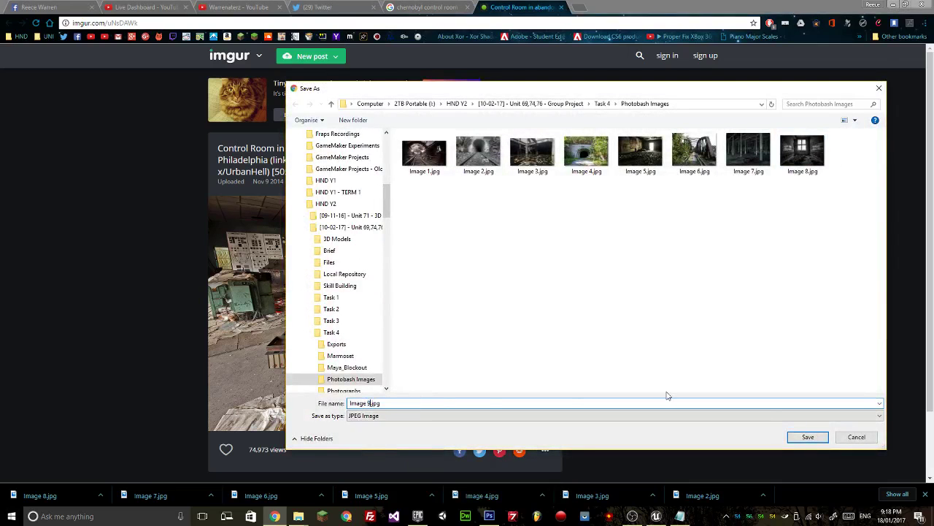
{"action": "left_click", "coordinate": [806, 437]}
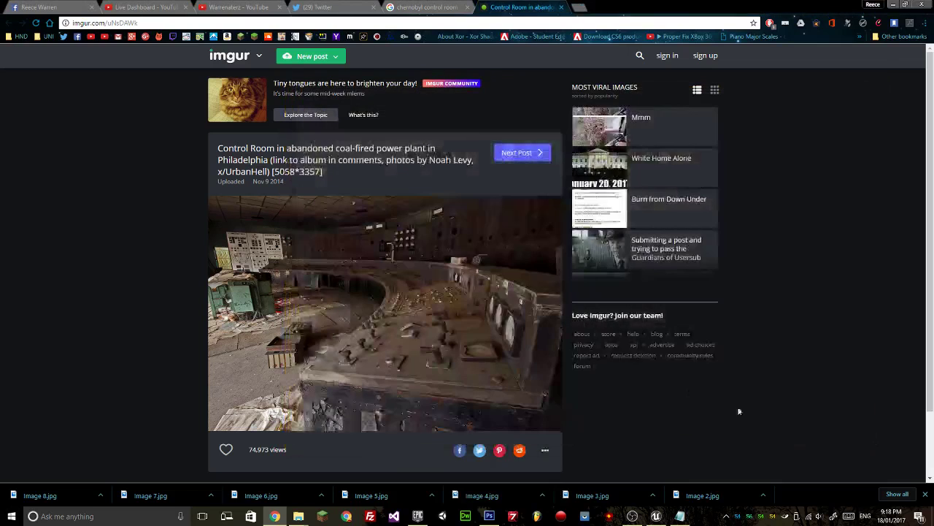
Copy the imgur post's web address and paste it as reference [9] in References.txt in Notepad, then return to the browser.
{"action": "left_click", "coordinate": [151, 23]}
{"action": "key", "text": "ctrl+c"}
{"action": "left_click", "coordinate": [679, 515]}
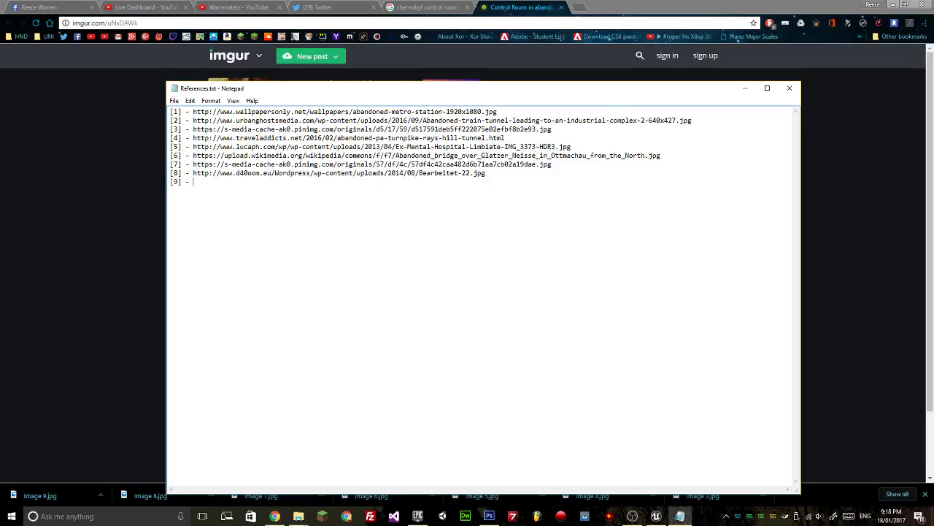
{"action": "key", "text": "ctrl+v"}
{"action": "left_click", "coordinate": [114, 116]}
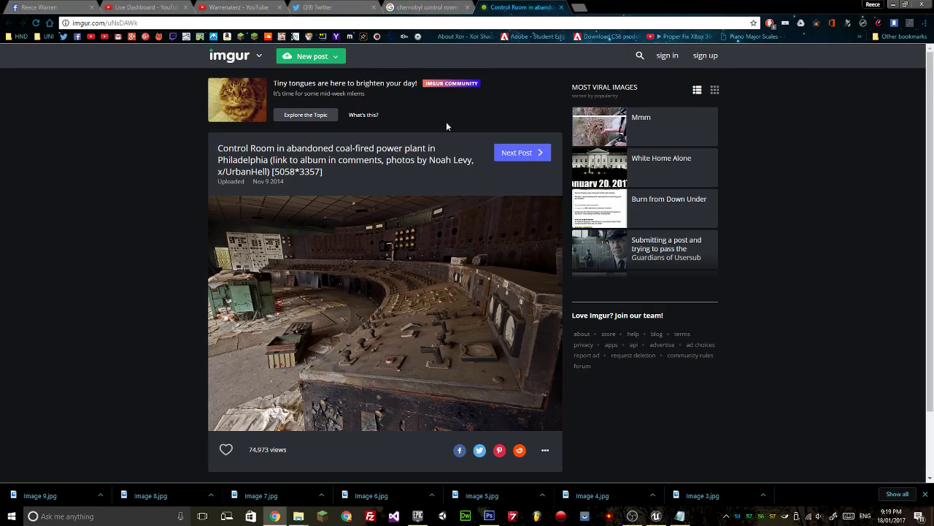
Close the imgur post and look through the "chernobyl control room" image results for further reference pictures.
{"action": "scroll", "coordinate": [446, 121], "scroll_direction": "down", "scroll_amount": 1}
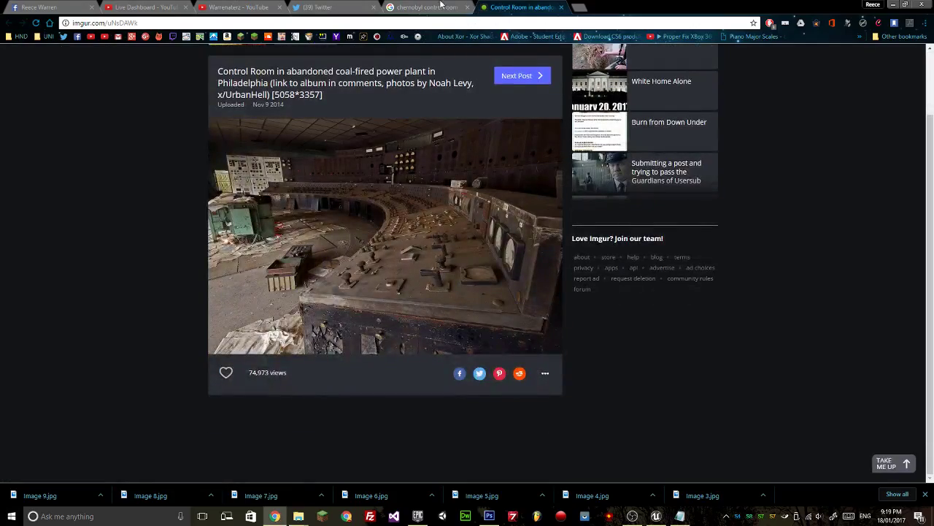
{"action": "left_click", "coordinate": [440, 6]}
{"action": "left_click", "coordinate": [520, 7]}
{"action": "left_click", "coordinate": [561, 7]}
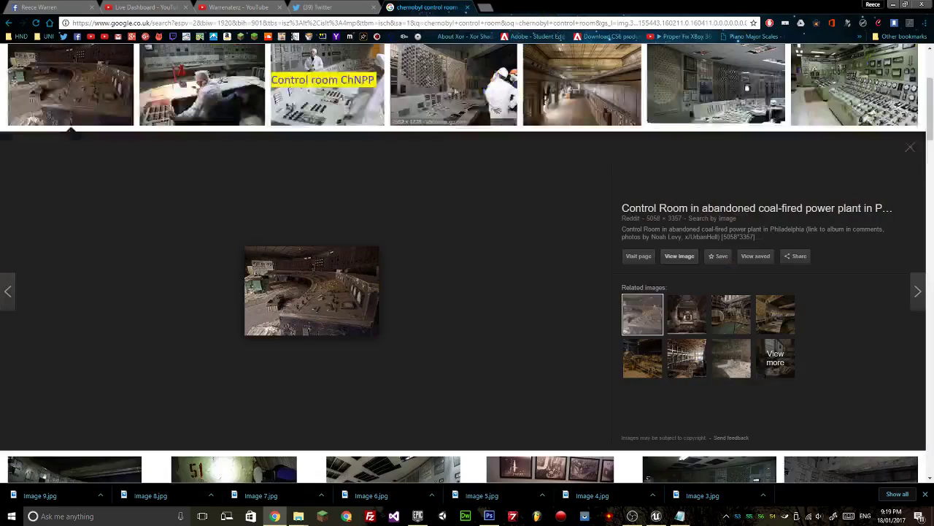
{"action": "scroll", "coordinate": [445, 190], "scroll_direction": "down", "scroll_amount": 10}
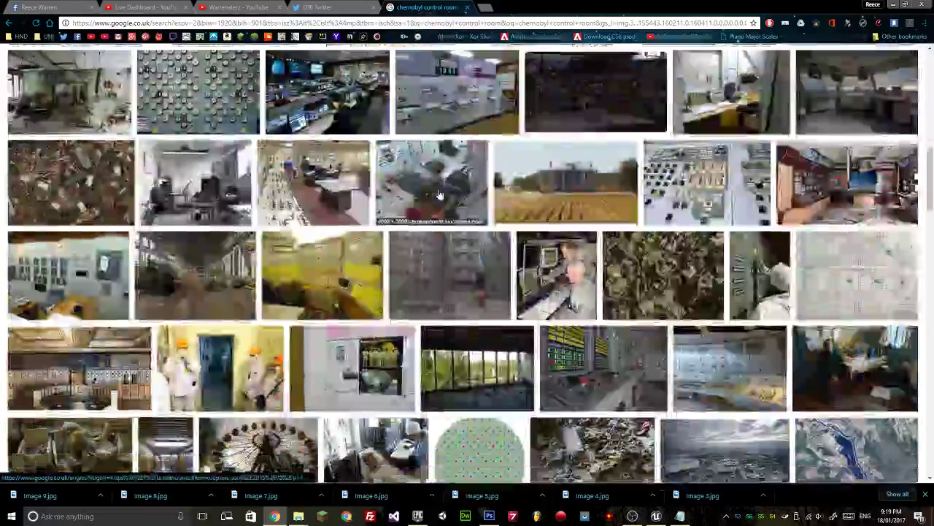
{"action": "scroll", "coordinate": [439, 194], "scroll_direction": "down", "scroll_amount": 12}
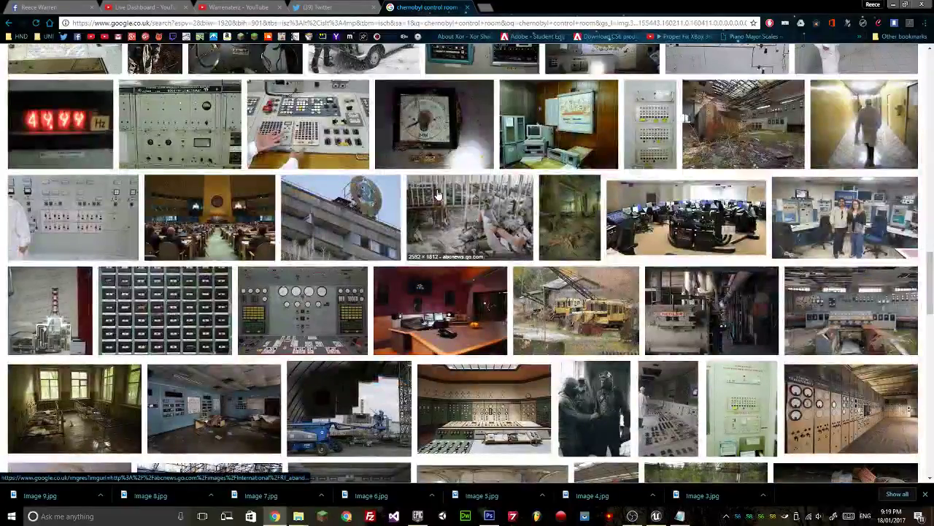
{"action": "scroll", "coordinate": [721, 319], "scroll_direction": "down", "scroll_amount": 3}
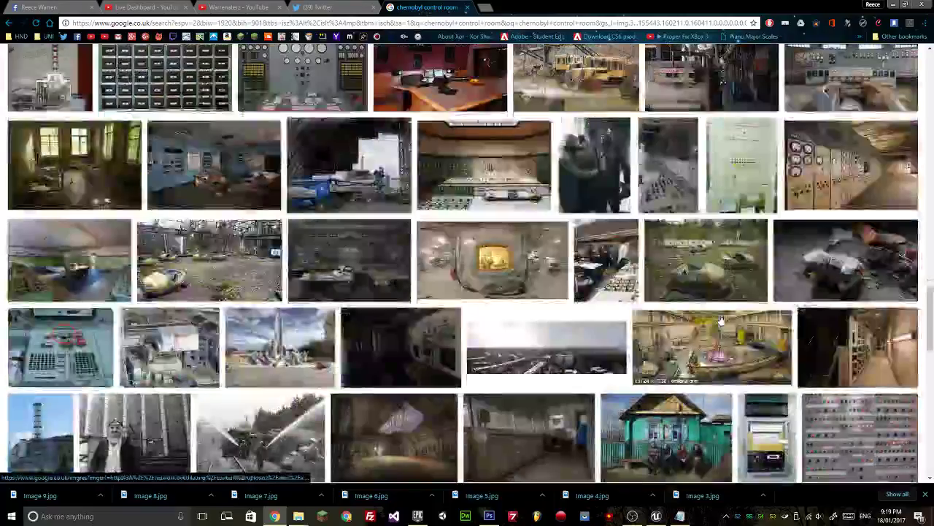
{"action": "scroll", "coordinate": [721, 319], "scroll_direction": "up", "scroll_amount": 20}
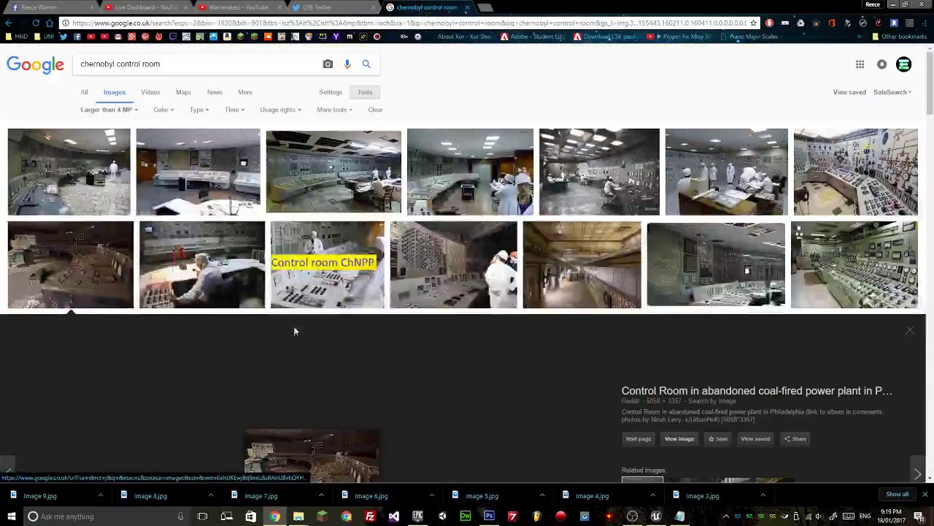
Switch to the Photobash Images folder in File Explorer and review the saved pictures from Image 1.jpg through Image 9.jpg in Photos.
{"action": "triple_click", "coordinate": [178, 64]}
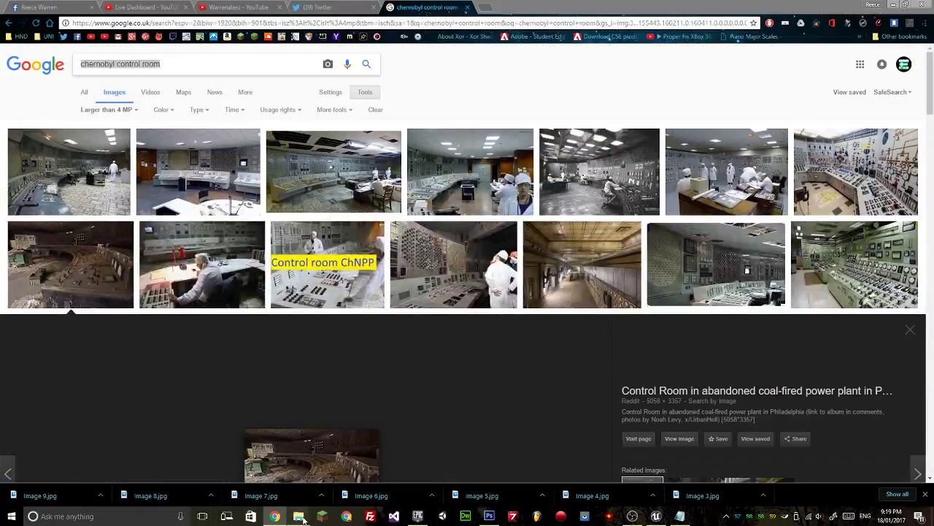
{"action": "mouse_move", "coordinate": [299, 516]}
{"action": "left_click", "coordinate": [330, 471]}
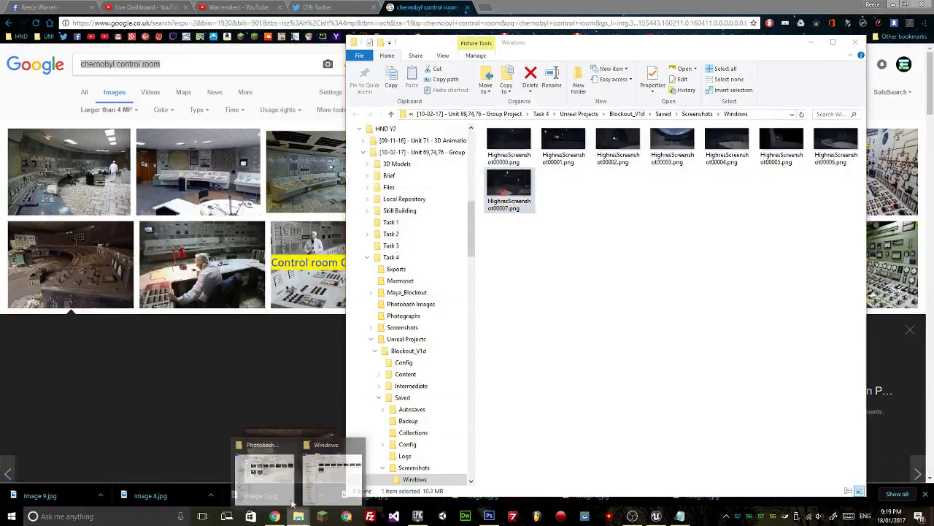
{"action": "left_click", "coordinate": [267, 467]}
{"action": "double_click", "coordinate": [495, 139]}
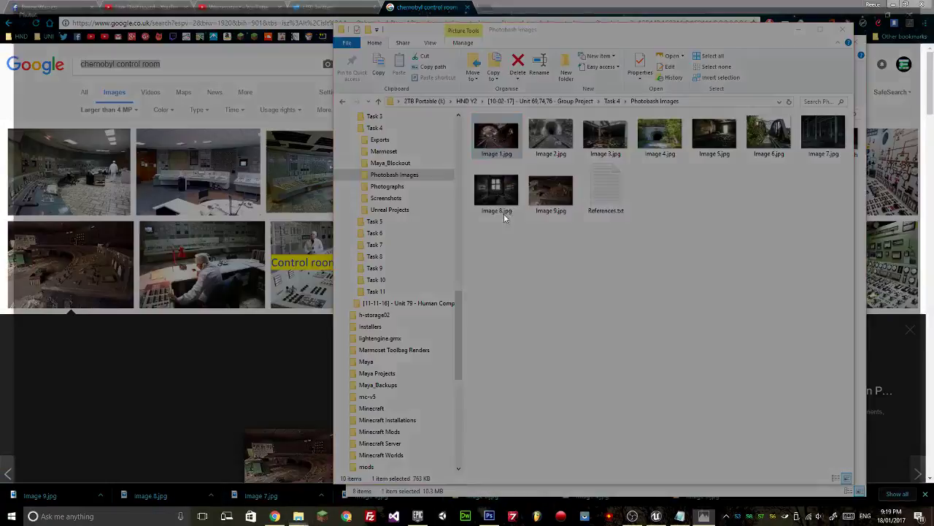
{"action": "key", "text": "Right"}
{"action": "key", "text": "Right"}
{"action": "key", "text": "Right"}
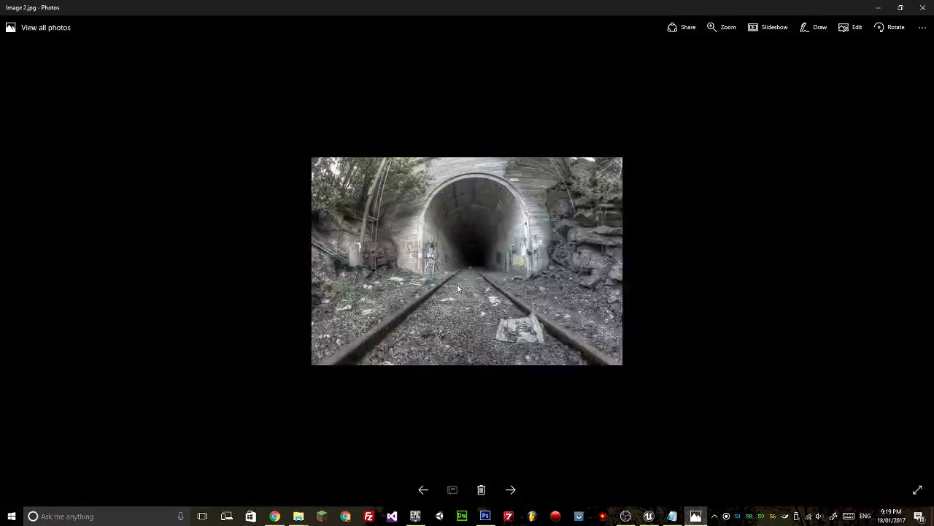
{"action": "key", "text": "Right"}
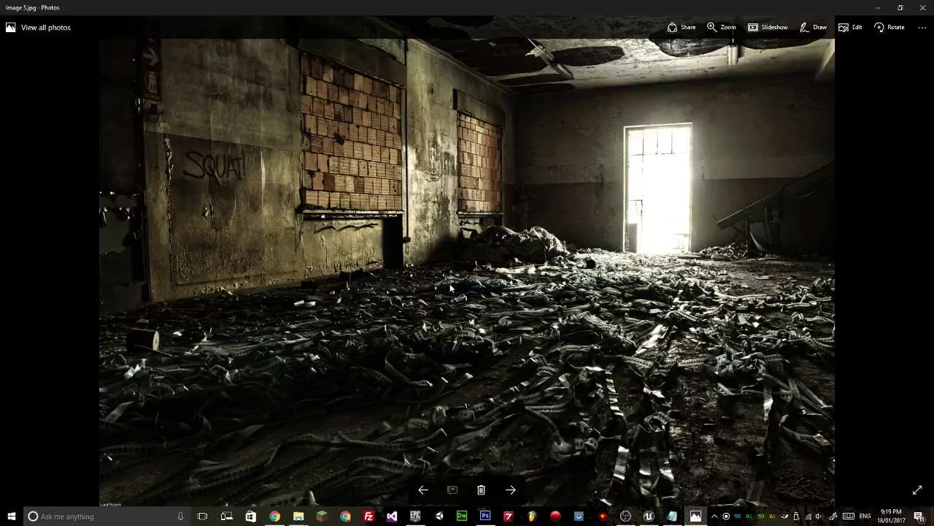
{"action": "key", "text": "Right"}
{"action": "key", "text": "Right"}
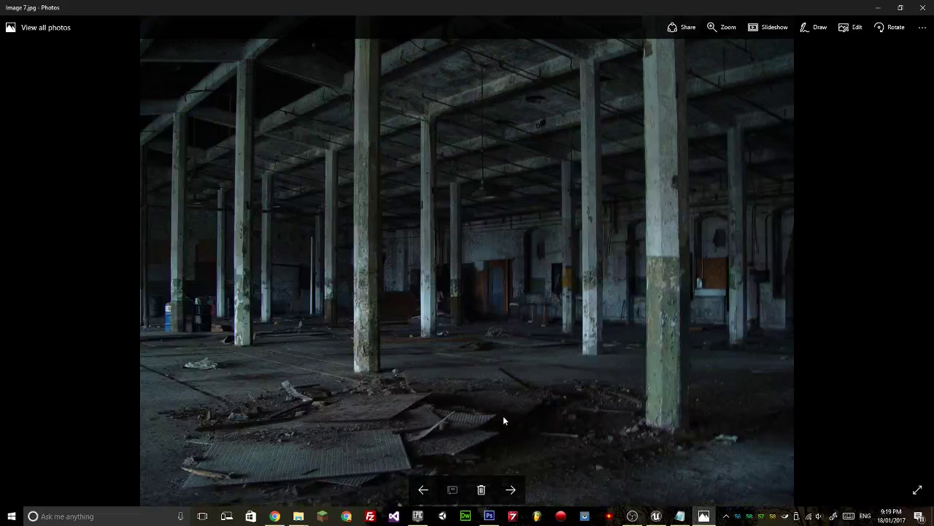
{"action": "key", "text": "Right"}
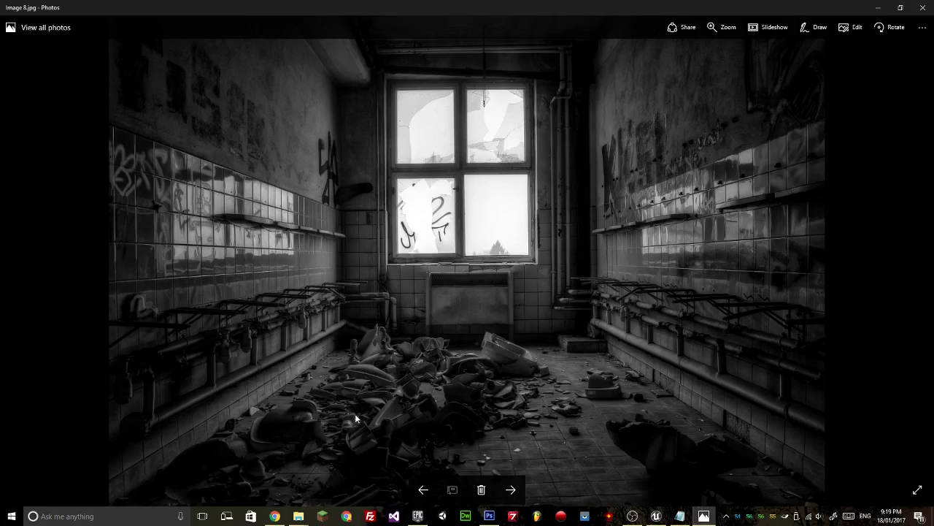
{"action": "key", "text": "Right"}
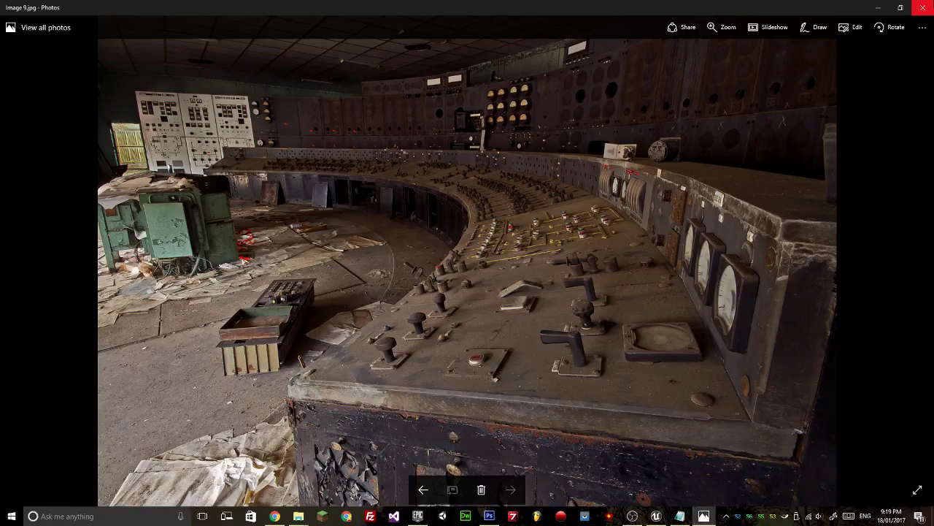
{"action": "left_click", "coordinate": [922, 7]}
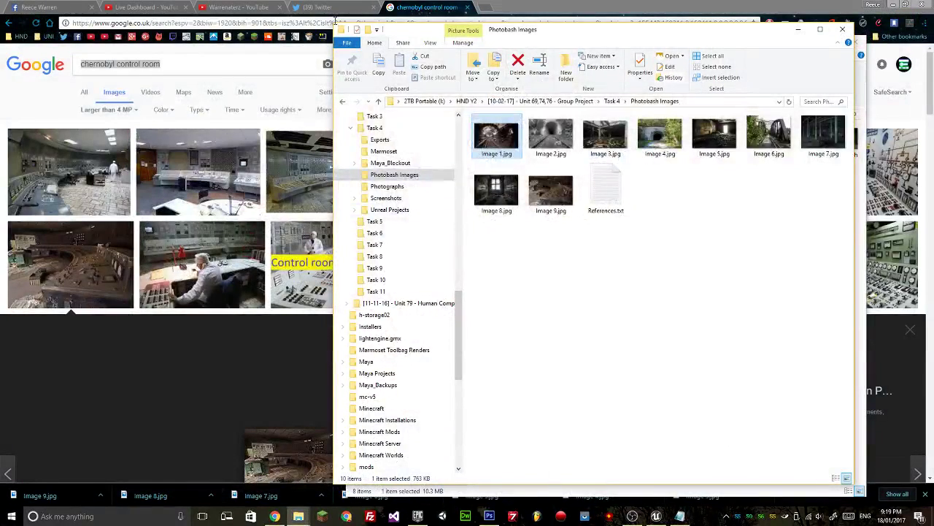
Return to the browser, search Google Images for "abandoned russian architecture" and look through the results.
{"action": "left_click", "coordinate": [564, 6]}
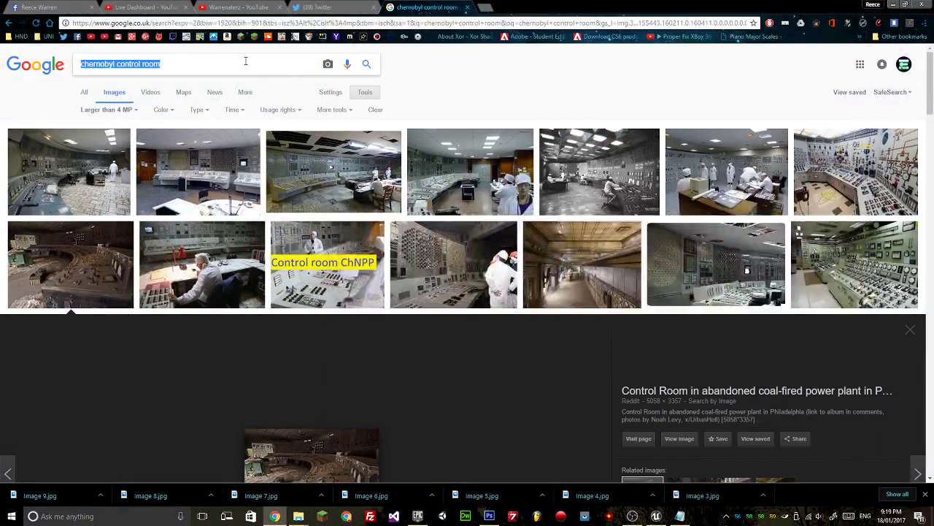
{"action": "left_click_drag", "start_coordinate": [245, 61], "coordinate": [203, 64]}
{"action": "type", "text": "russian architectur"}
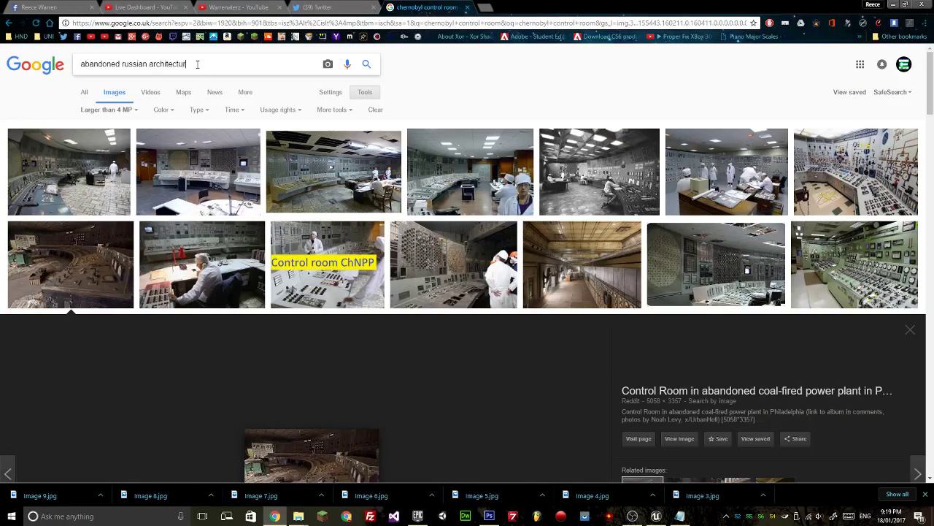
{"action": "type", "text": "e"}
{"action": "key", "text": "Return"}
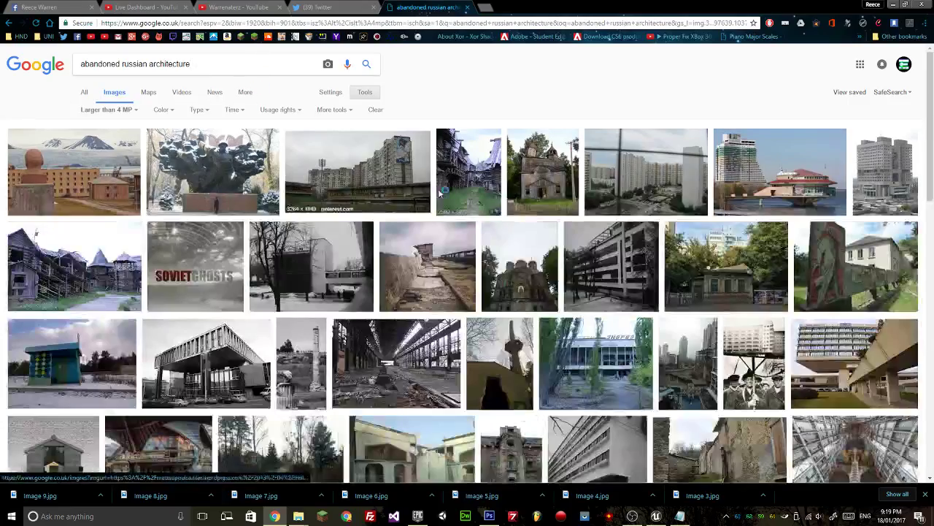
{"action": "scroll", "coordinate": [620, 201], "scroll_direction": "down", "scroll_amount": 2}
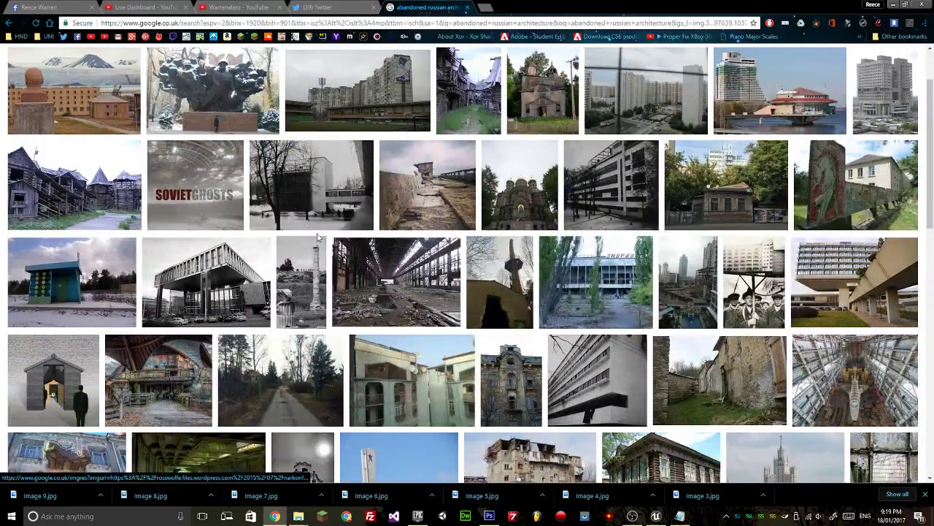
{"action": "scroll", "coordinate": [294, 213], "scroll_direction": "down", "scroll_amount": 7}
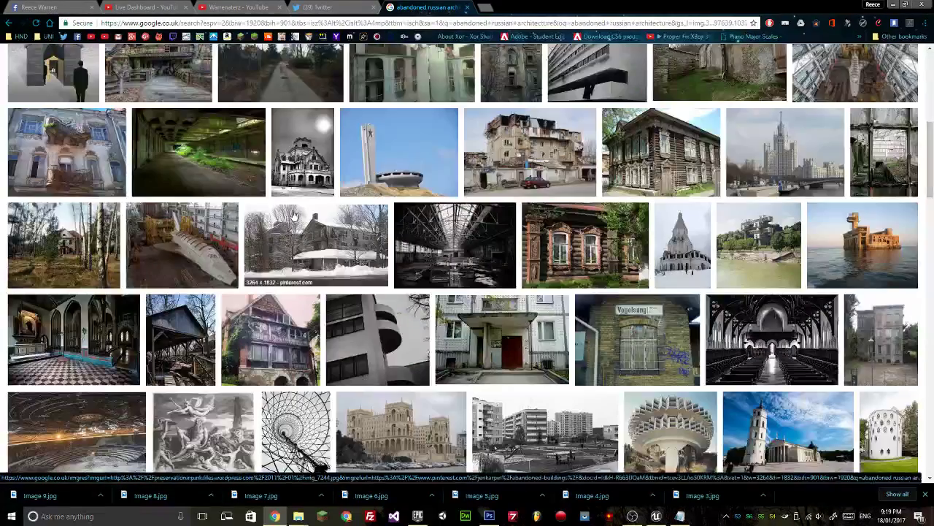
{"action": "scroll", "coordinate": [277, 232], "scroll_direction": "up", "scroll_amount": 8}
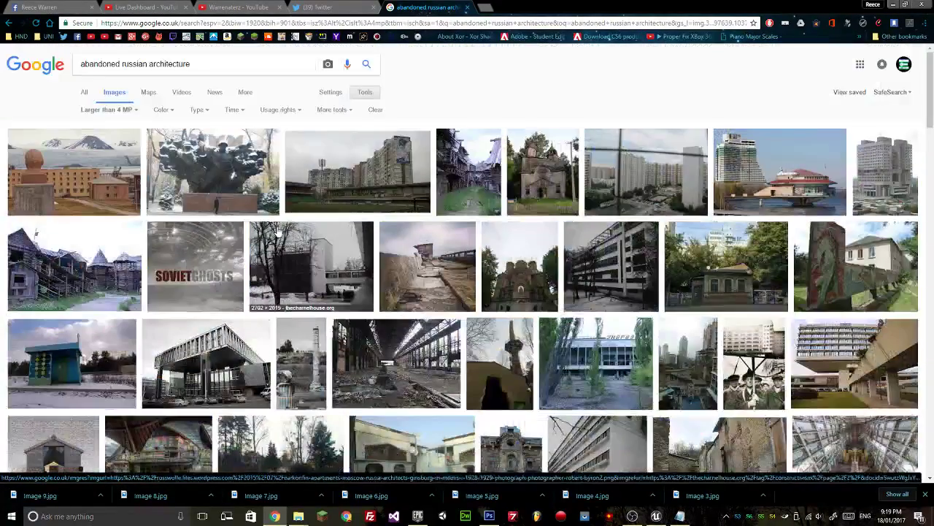
Search Google Images for "burran".
{"action": "triple_click", "coordinate": [198, 64]}
{"action": "key", "text": "BackSpace"}
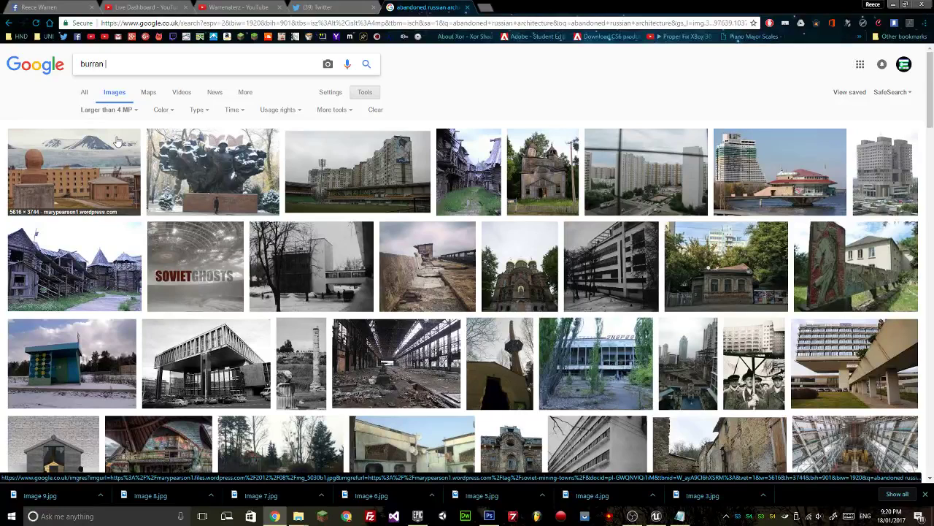
{"action": "key", "text": "Return"}
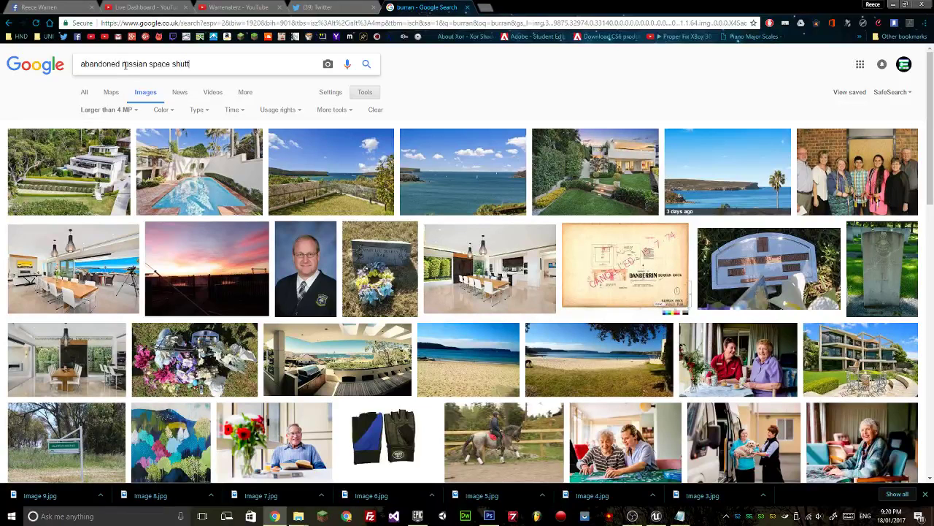
Search Google Images for "abandoned russian space shuttle" and examine the ABC News abandoned hangar photo alongside the other results.
{"action": "key", "text": "Return"}
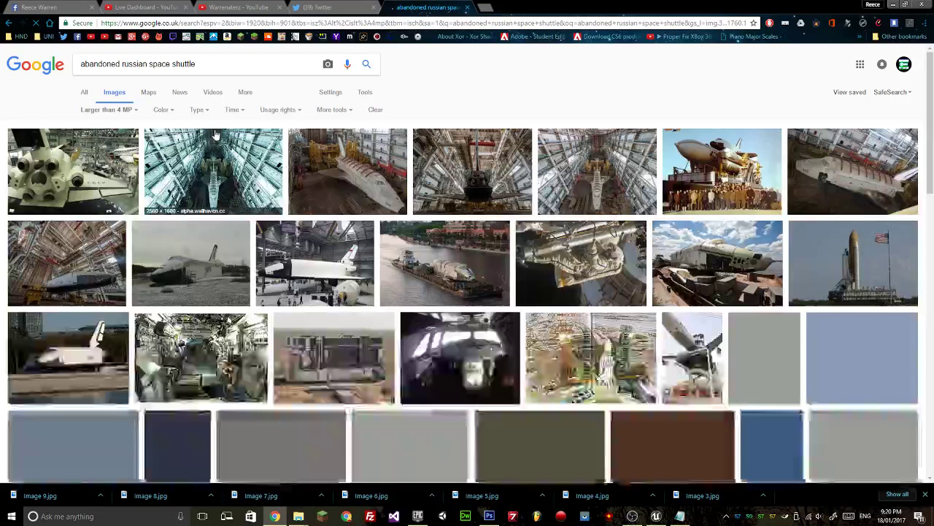
{"action": "left_click", "coordinate": [594, 185]}
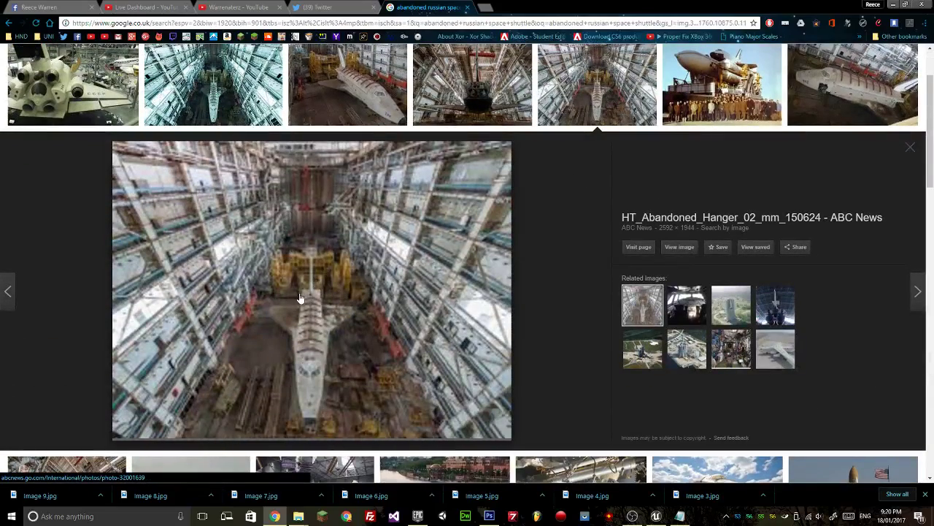
{"action": "scroll", "coordinate": [319, 316], "scroll_direction": "down", "scroll_amount": 4}
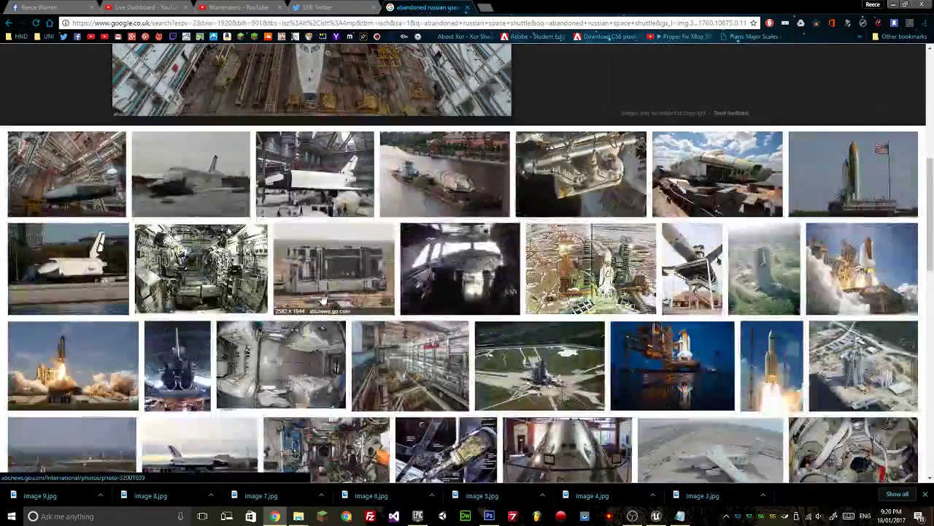
{"action": "scroll", "coordinate": [314, 255], "scroll_direction": "down", "scroll_amount": 4}
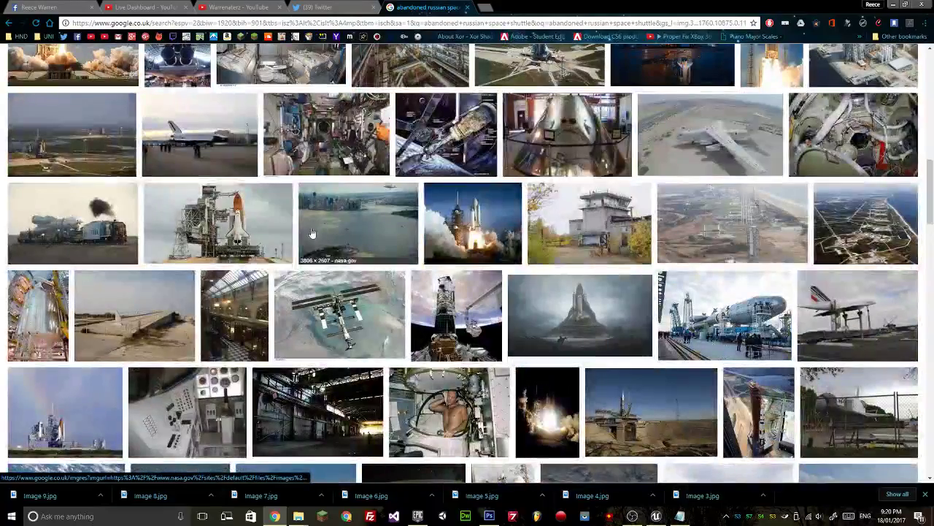
{"action": "scroll", "coordinate": [313, 256], "scroll_direction": "up", "scroll_amount": 8}
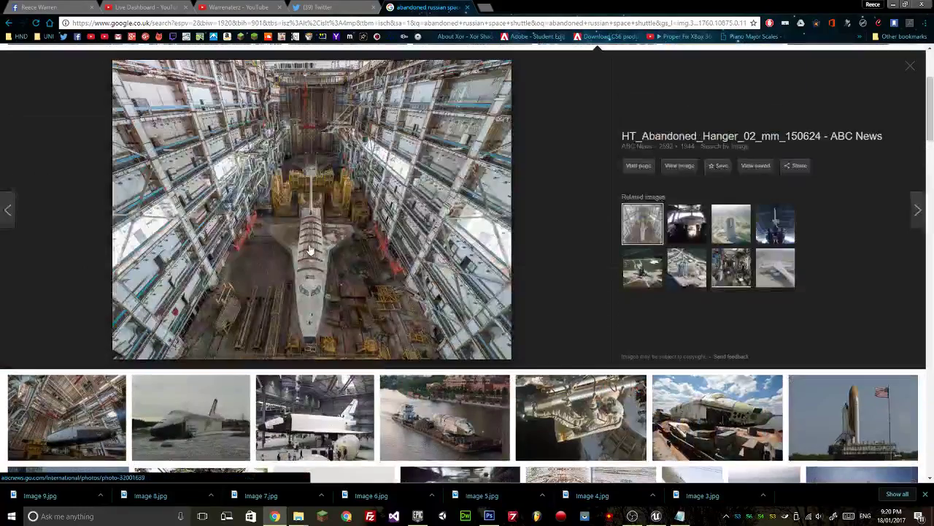
{"action": "scroll", "coordinate": [285, 250], "scroll_direction": "up", "scroll_amount": 1}
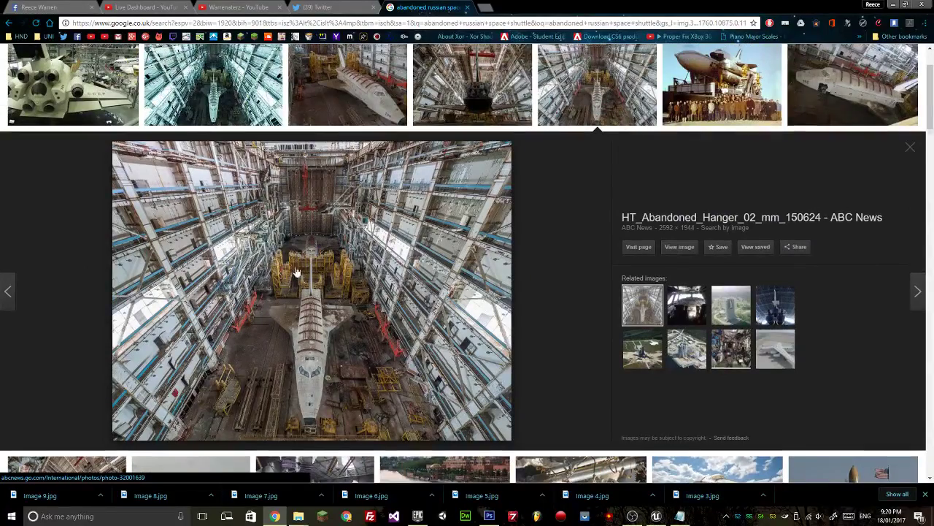
{"action": "scroll", "coordinate": [292, 259], "scroll_direction": "down", "scroll_amount": 2}
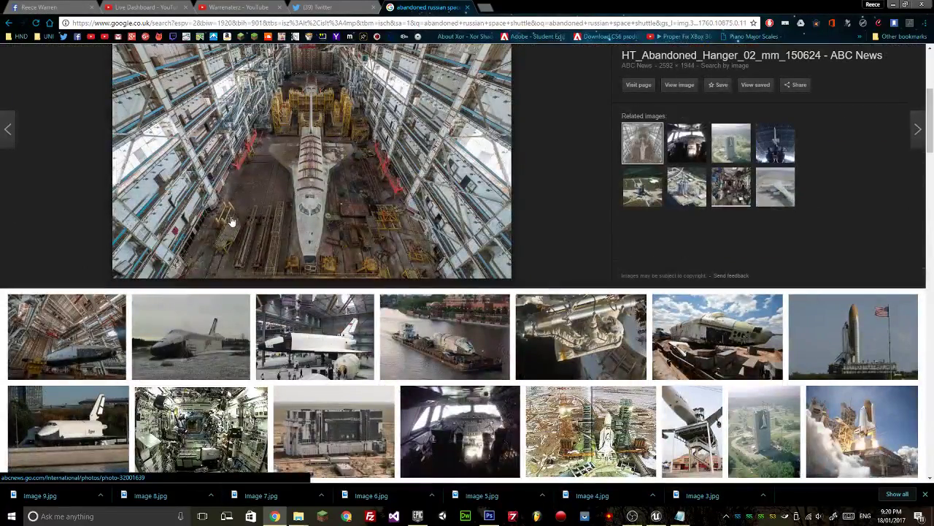
{"action": "scroll", "coordinate": [243, 223], "scroll_direction": "up", "scroll_amount": 3}
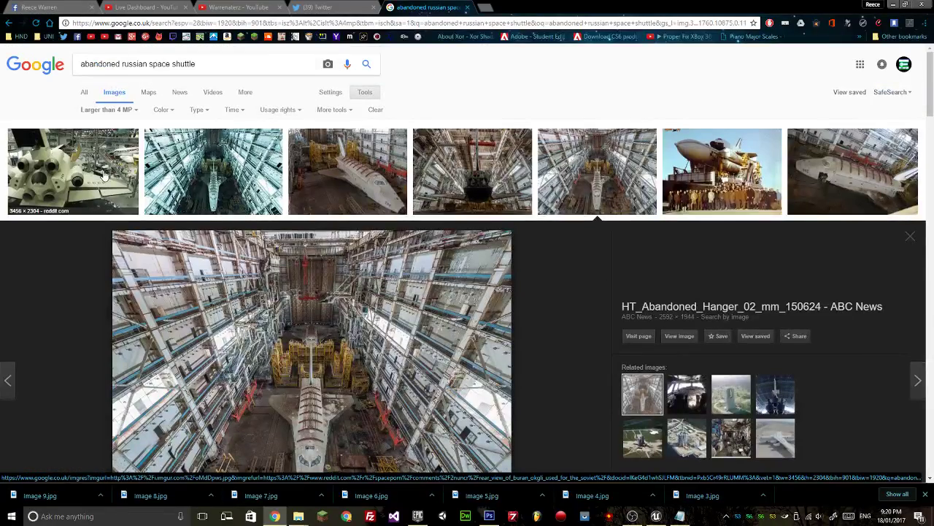
Look through the remaining image results for "abandoned russian space shuttle".
{"action": "scroll", "coordinate": [103, 176], "scroll_direction": "down", "scroll_amount": 6}
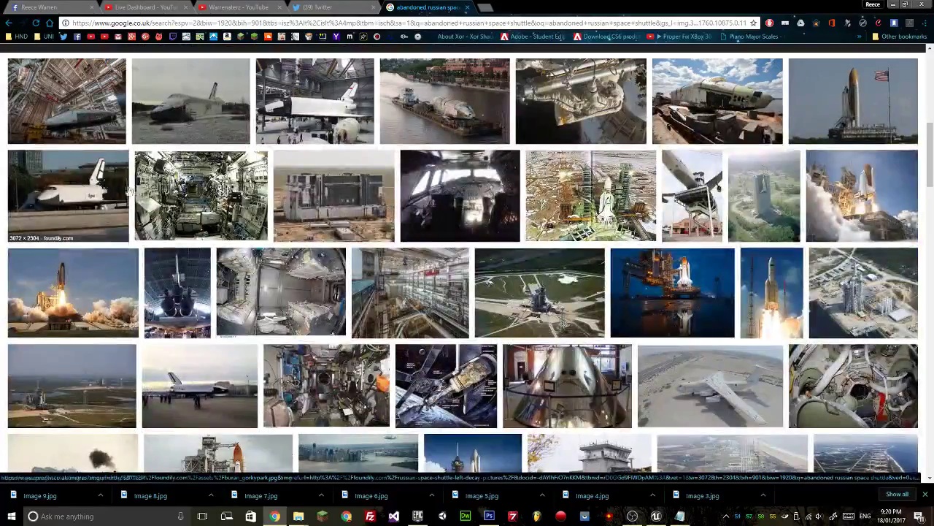
{"action": "scroll", "coordinate": [128, 191], "scroll_direction": "down", "scroll_amount": 6}
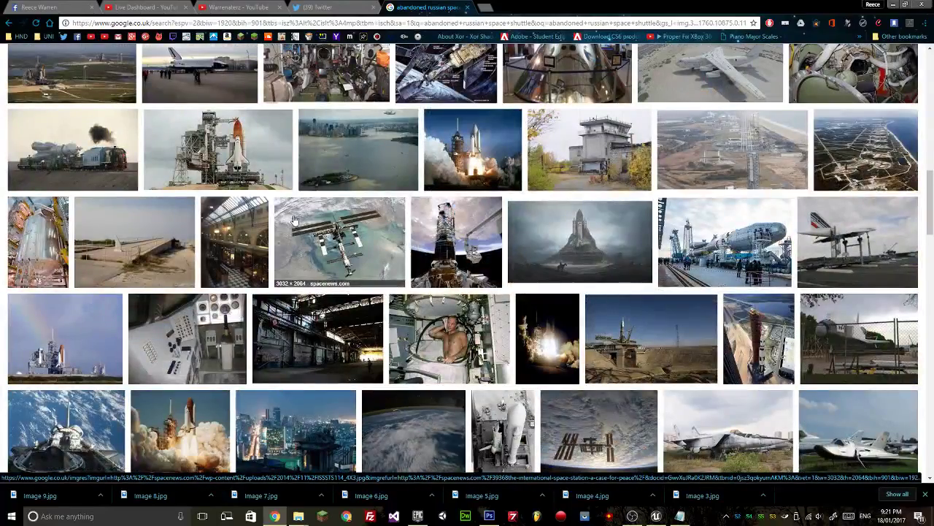
{"action": "scroll", "coordinate": [294, 221], "scroll_direction": "up", "scroll_amount": 12}
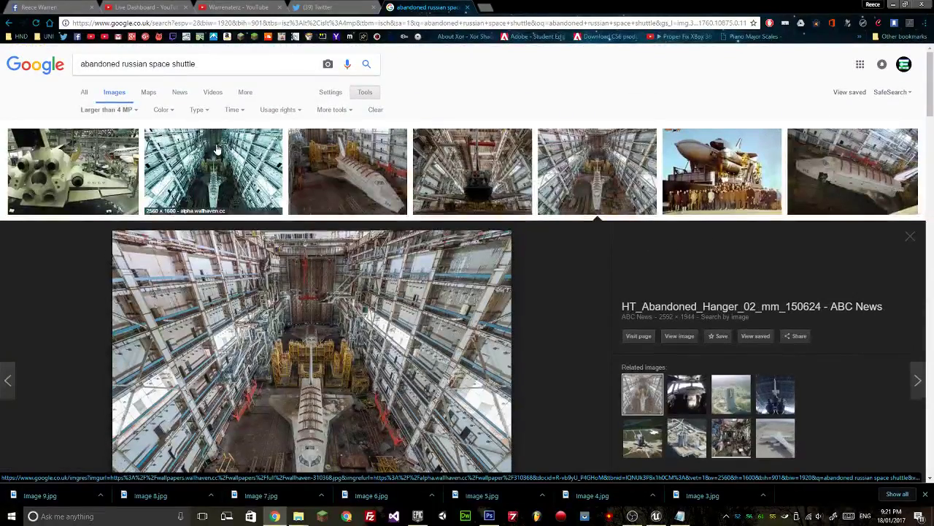
Search Google Images for "abandoned room" and look through the results.
{"action": "left_click_drag", "start_coordinate": [199, 65], "coordinate": [77, 64]}
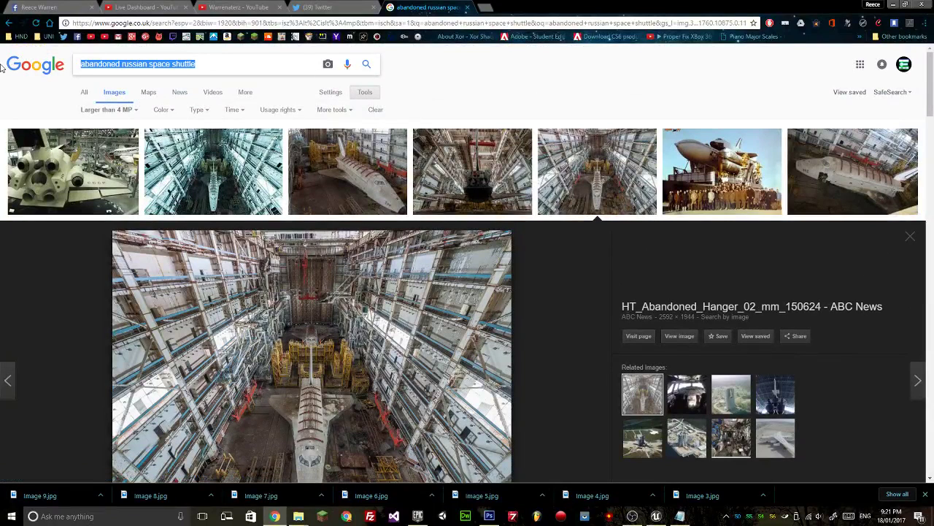
{"action": "type", "text": "abandoned room"}
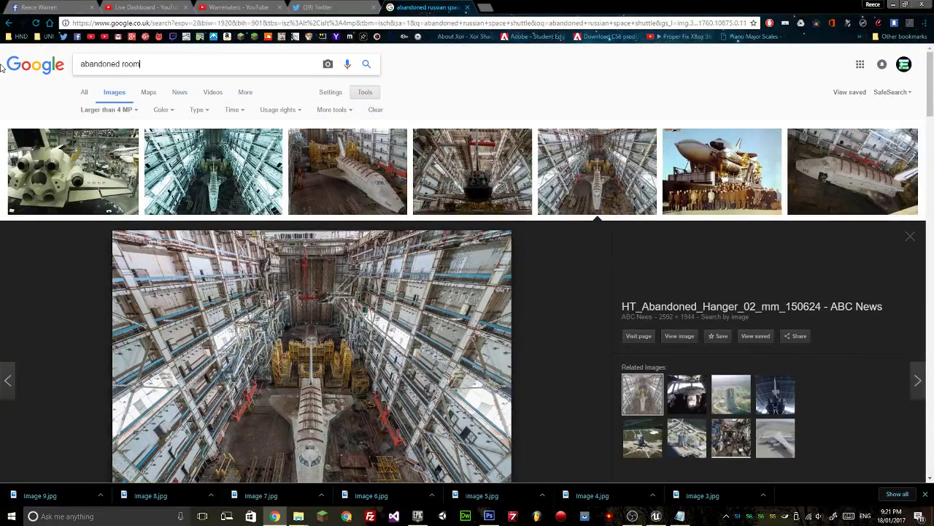
{"action": "key", "text": "Return"}
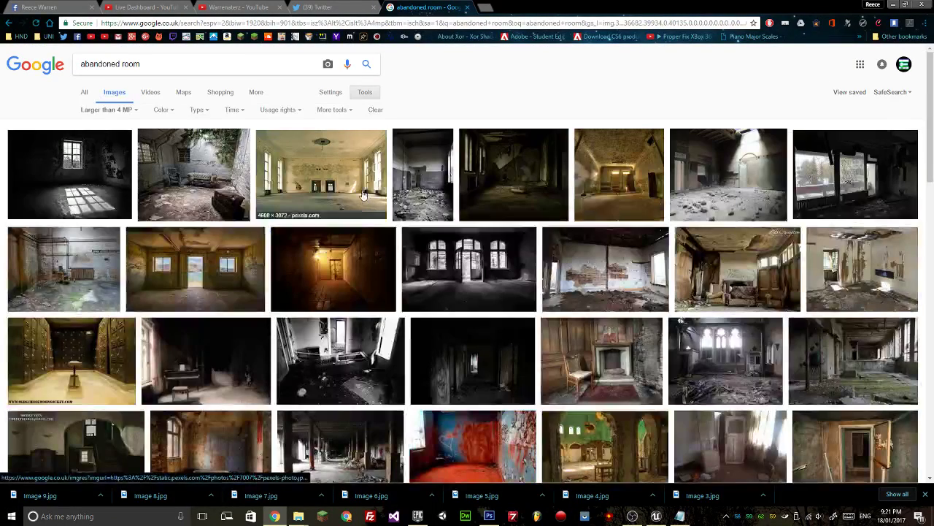
{"action": "scroll", "coordinate": [358, 195], "scroll_direction": "down", "scroll_amount": 2}
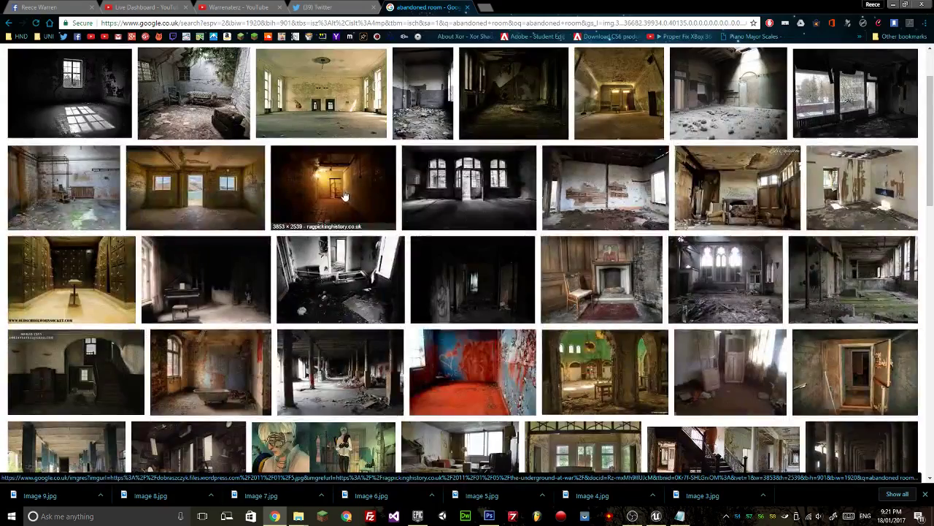
{"action": "scroll", "coordinate": [346, 196], "scroll_direction": "down", "scroll_amount": 4}
{"action": "scroll", "coordinate": [358, 256], "scroll_direction": "up", "scroll_amount": 4}
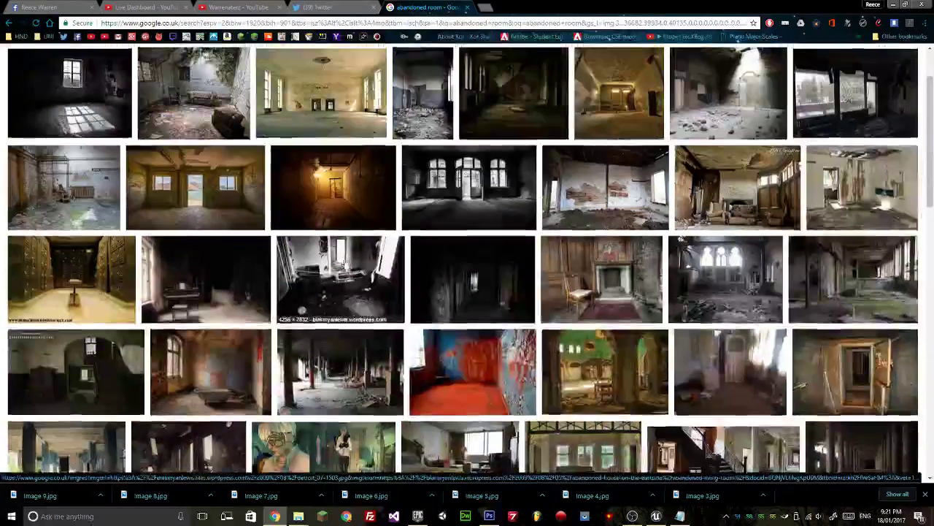
Search Google Images for "brick texture" and examine the brick wall photos in the results.
{"action": "scroll", "coordinate": [347, 265], "scroll_direction": "up", "scroll_amount": 2}
{"action": "left_click_drag", "start_coordinate": [150, 66], "coordinate": [2, 78]}
{"action": "type", "text": "bri"}
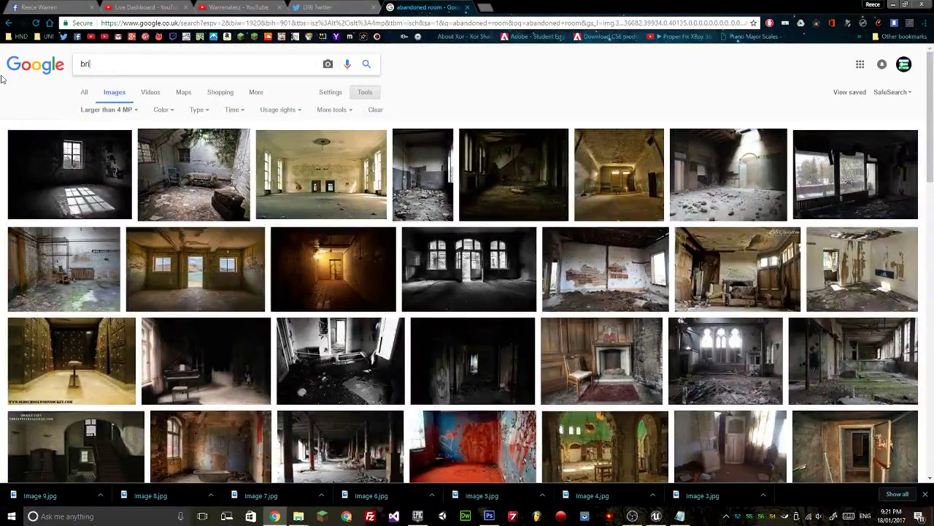
{"action": "type", "text": "ck texture"}
{"action": "key", "text": "Return"}
{"action": "scroll", "coordinate": [148, 129], "scroll_direction": "down", "scroll_amount": 3}
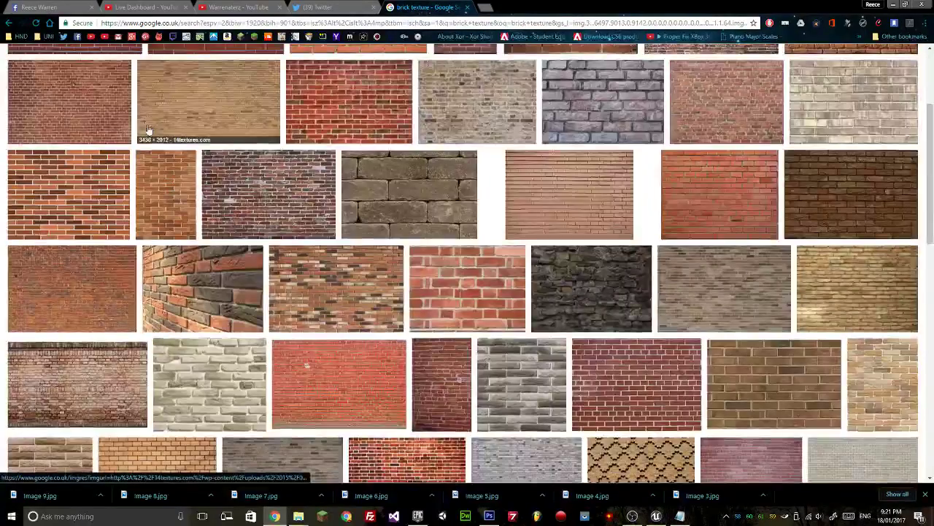
{"action": "scroll", "coordinate": [148, 129], "scroll_direction": "down", "scroll_amount": 3}
{"action": "scroll", "coordinate": [441, 219], "scroll_direction": "down", "scroll_amount": 5}
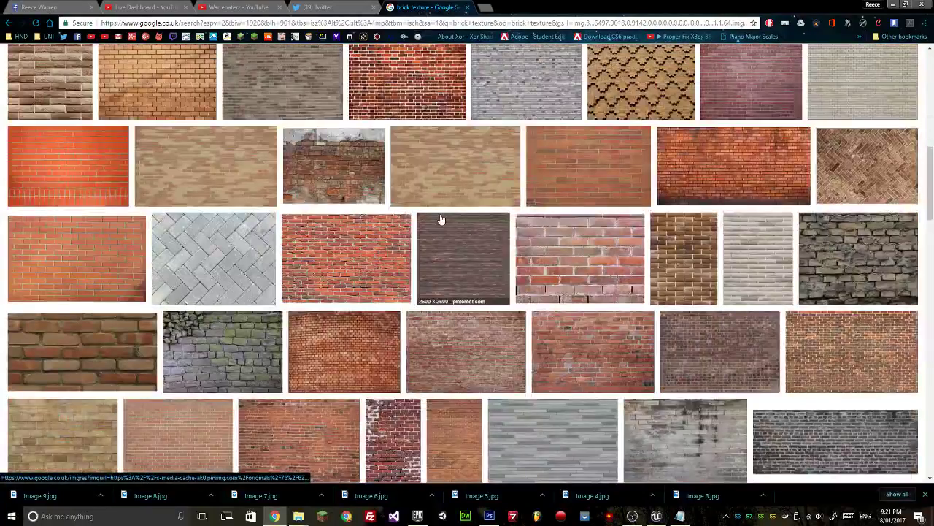
{"action": "scroll", "coordinate": [441, 219], "scroll_direction": "down", "scroll_amount": 4}
{"action": "scroll", "coordinate": [370, 310], "scroll_direction": "down", "scroll_amount": 5}
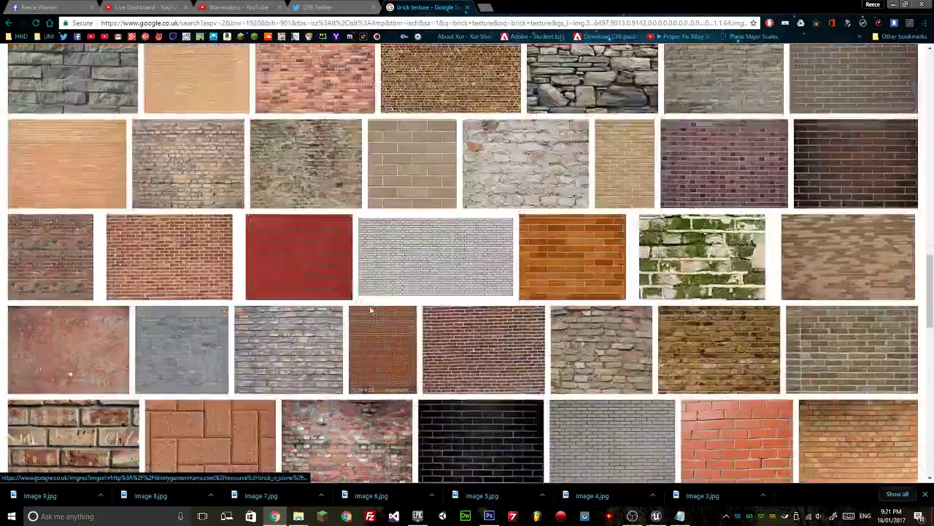
{"action": "scroll", "coordinate": [370, 310], "scroll_direction": "down", "scroll_amount": 3}
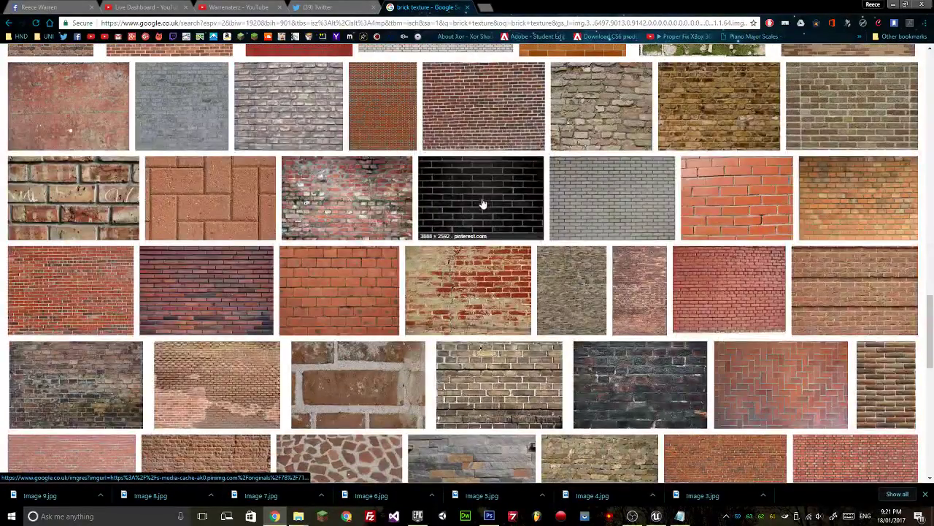
Preview the black brick wall photo from Pinterest, show all its related images and examine them for a suitable wall texture.
{"action": "left_click", "coordinate": [475, 202]}
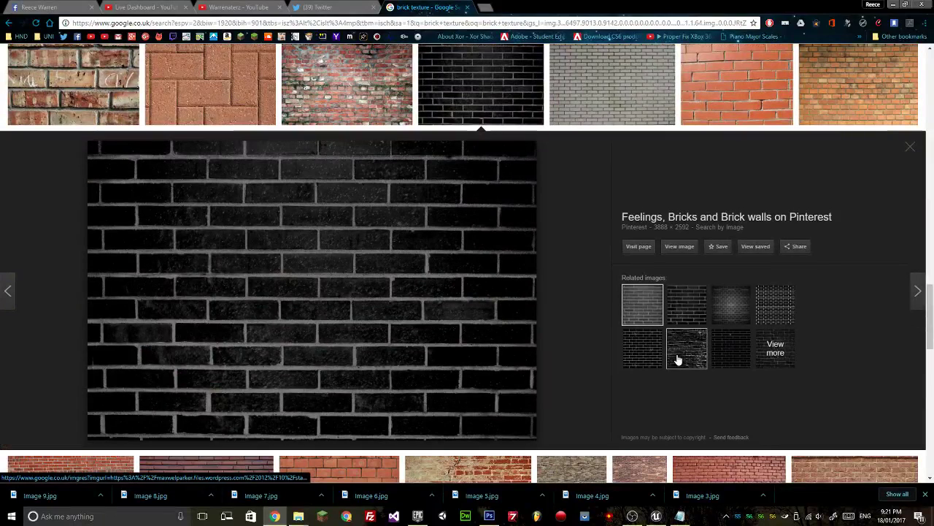
{"action": "left_click", "coordinate": [775, 348]}
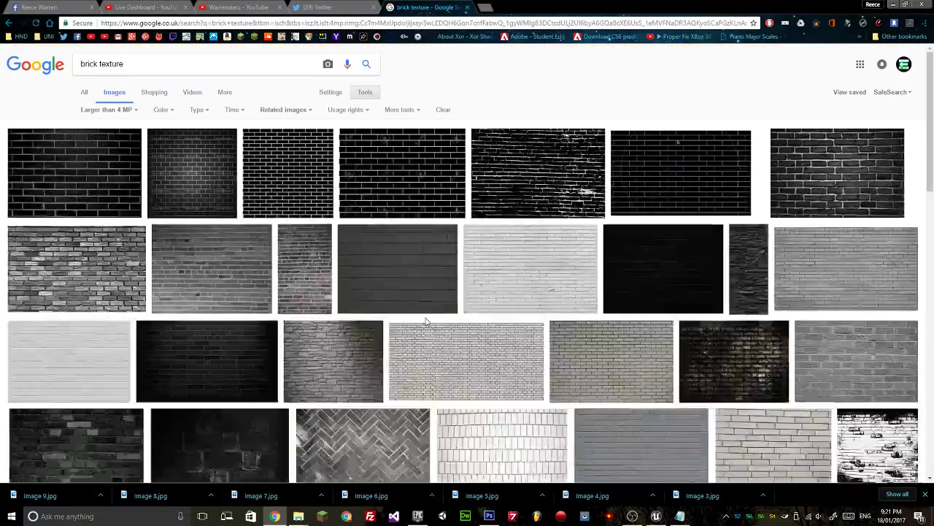
{"action": "scroll", "coordinate": [427, 322], "scroll_direction": "down", "scroll_amount": 5}
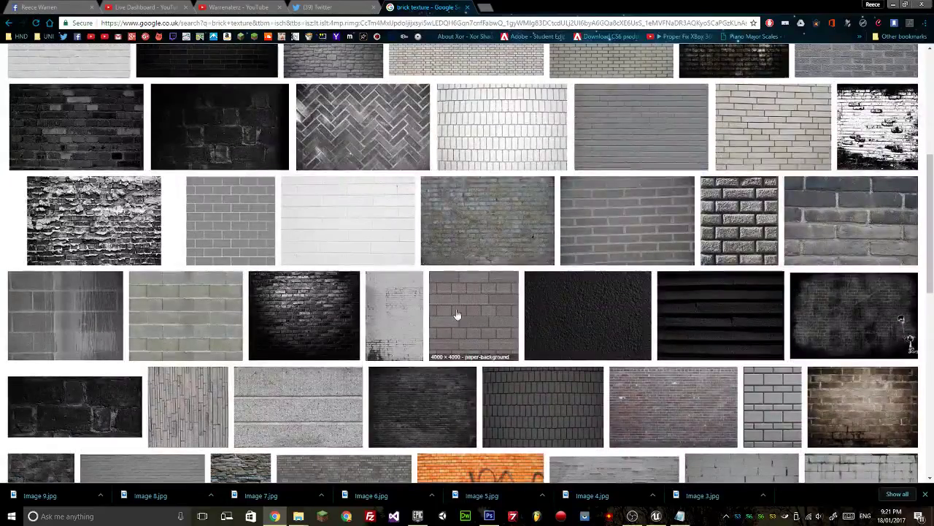
{"action": "scroll", "coordinate": [733, 216], "scroll_direction": "down", "scroll_amount": 4}
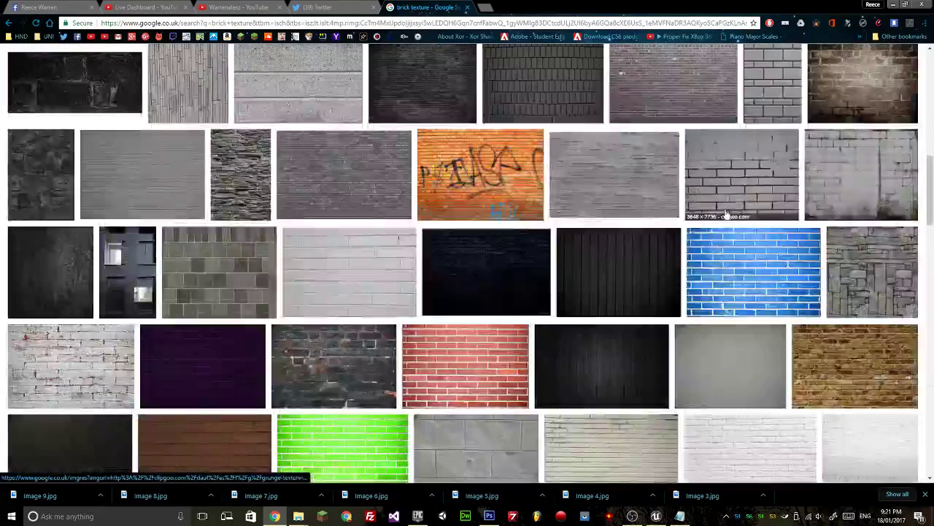
{"action": "scroll", "coordinate": [722, 214], "scroll_direction": "down", "scroll_amount": 1}
{"action": "scroll", "coordinate": [718, 215], "scroll_direction": "down", "scroll_amount": 3}
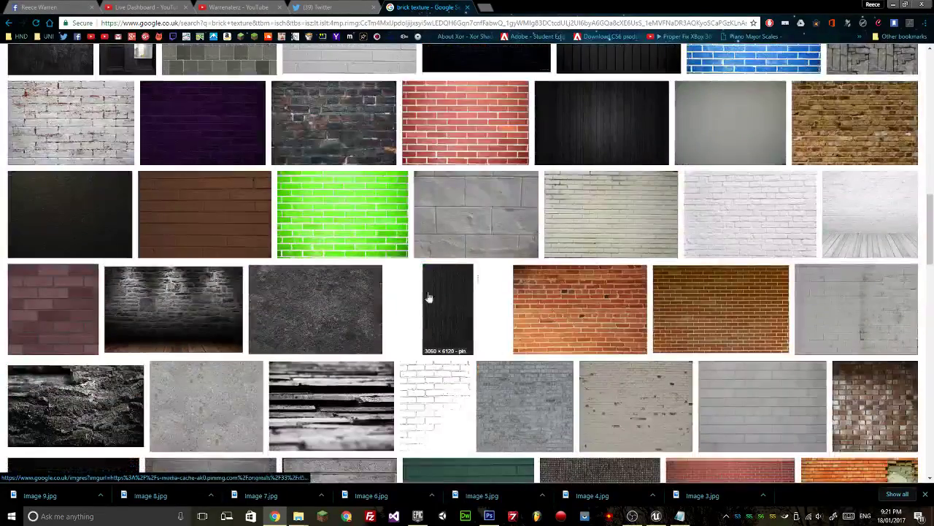
{"action": "scroll", "coordinate": [268, 318], "scroll_direction": "down", "scroll_amount": 3}
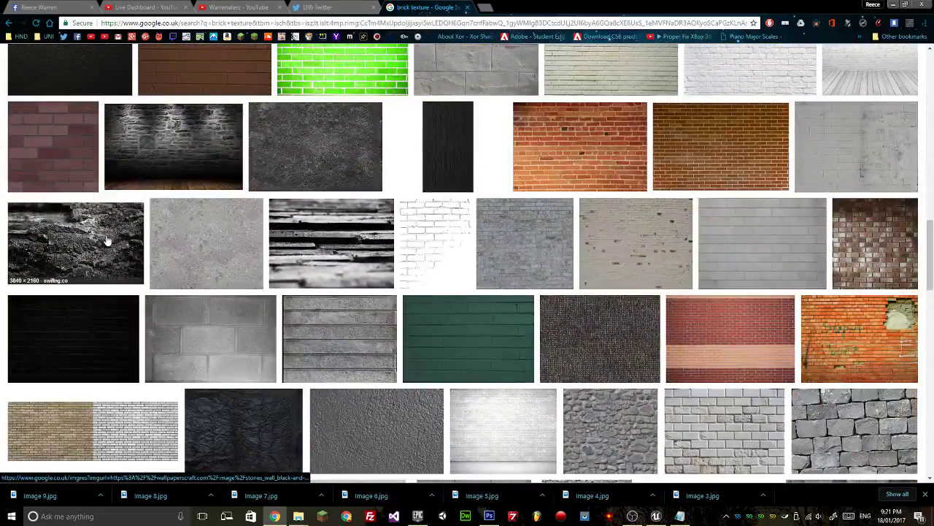
{"action": "scroll", "coordinate": [641, 255], "scroll_direction": "down", "scroll_amount": 2}
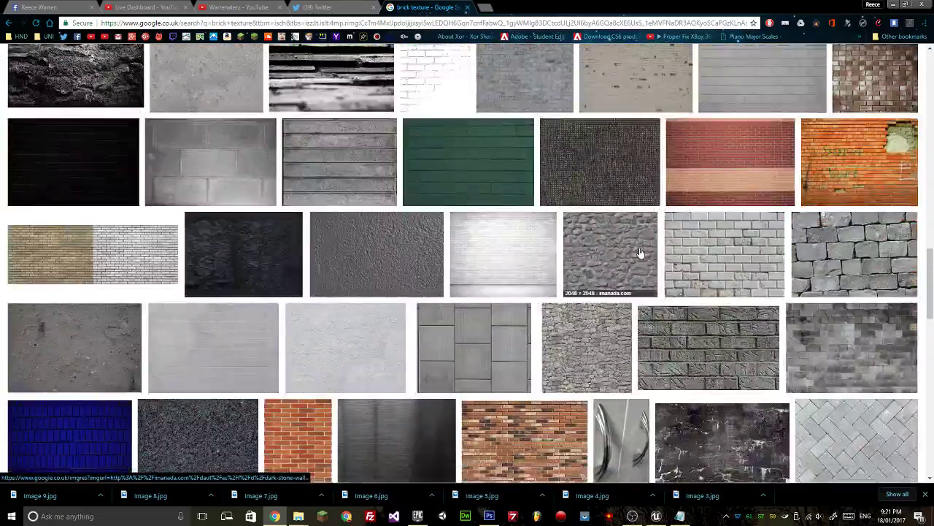
{"action": "scroll", "coordinate": [657, 252], "scroll_direction": "down", "scroll_amount": 2}
{"action": "scroll", "coordinate": [657, 252], "scroll_direction": "down", "scroll_amount": 10}
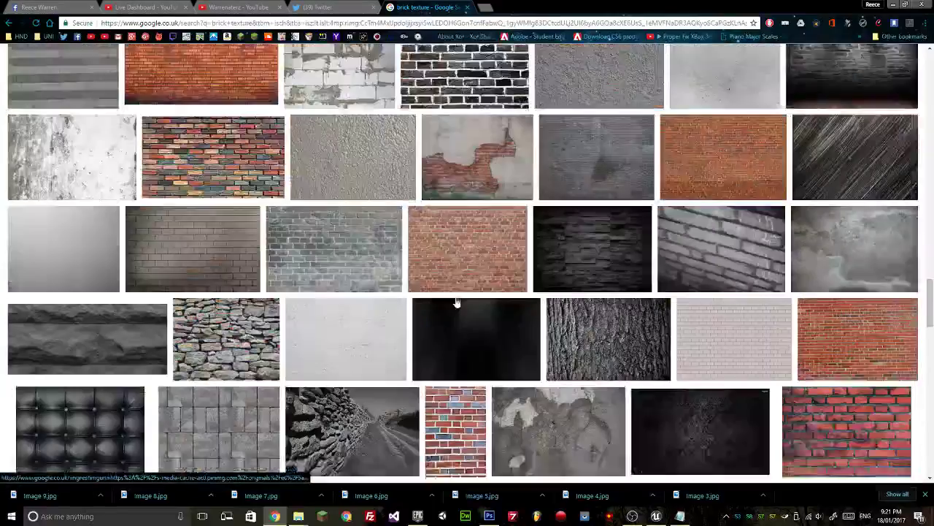
{"action": "scroll", "coordinate": [455, 302], "scroll_direction": "down", "scroll_amount": 3}
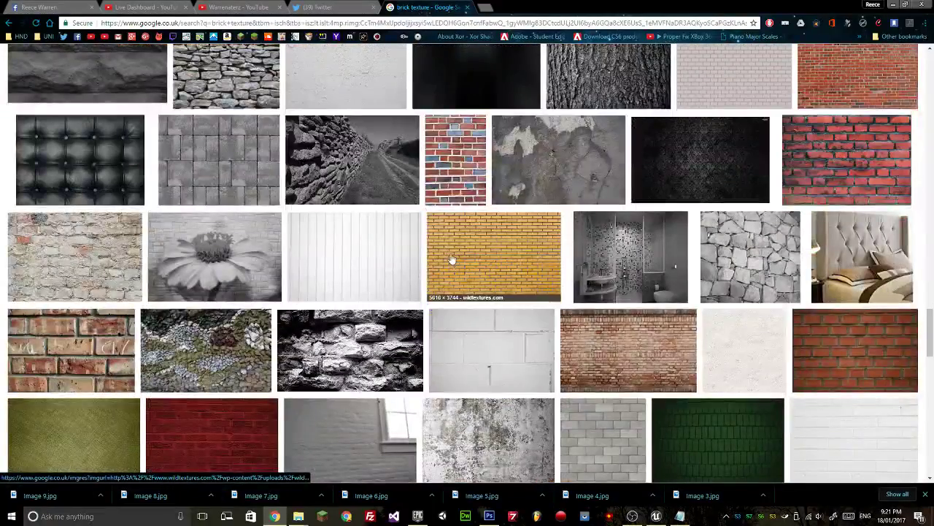
{"action": "scroll", "coordinate": [440, 218], "scroll_direction": "down", "scroll_amount": 3}
{"action": "scroll", "coordinate": [435, 197], "scroll_direction": "down", "scroll_amount": 2}
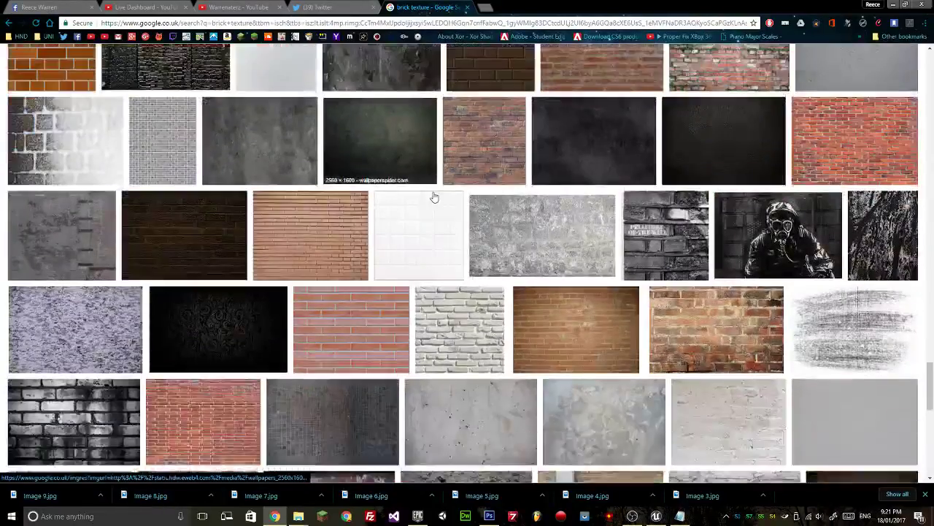
{"action": "scroll", "coordinate": [396, 192], "scroll_direction": "down", "scroll_amount": 10}
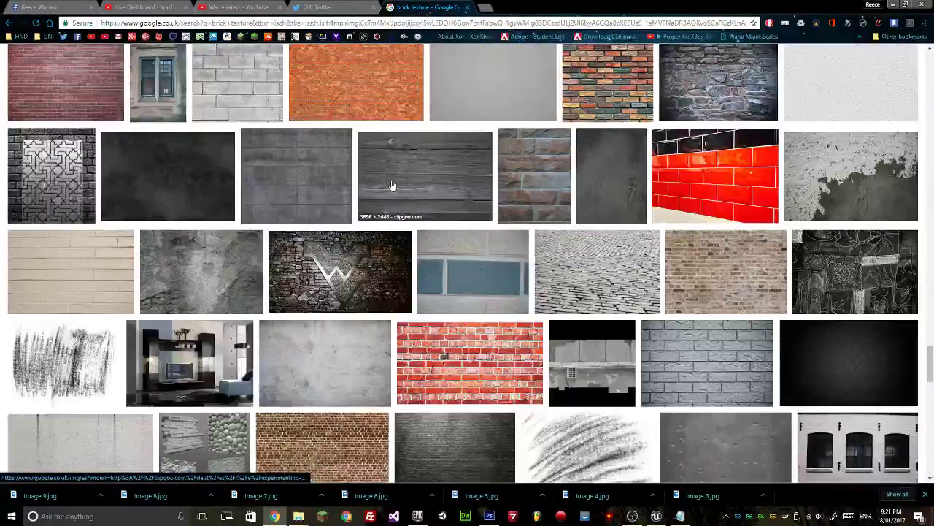
{"action": "scroll", "coordinate": [391, 185], "scroll_direction": "down", "scroll_amount": 5}
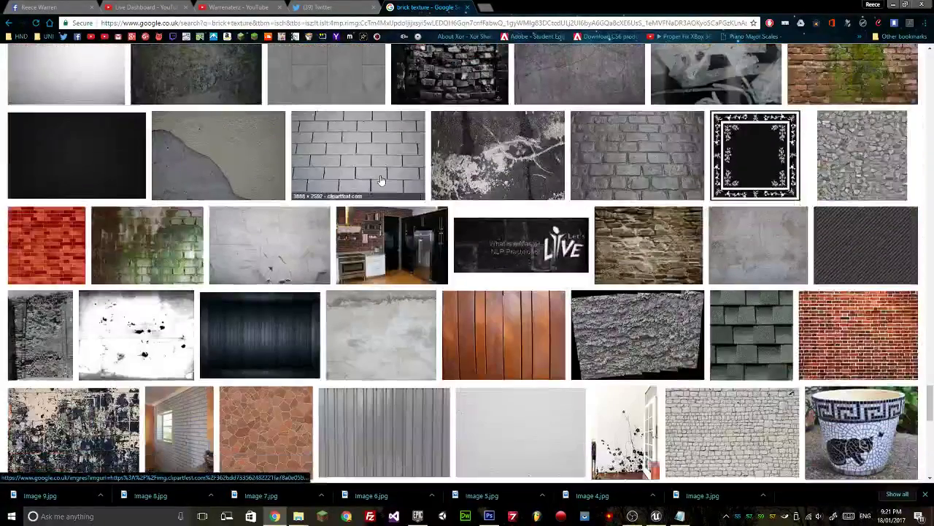
Open the green grimy brick wall photo from Everystockphoto at full size and add its address to entry [10] in References.txt.
{"action": "left_click", "coordinate": [146, 249]}
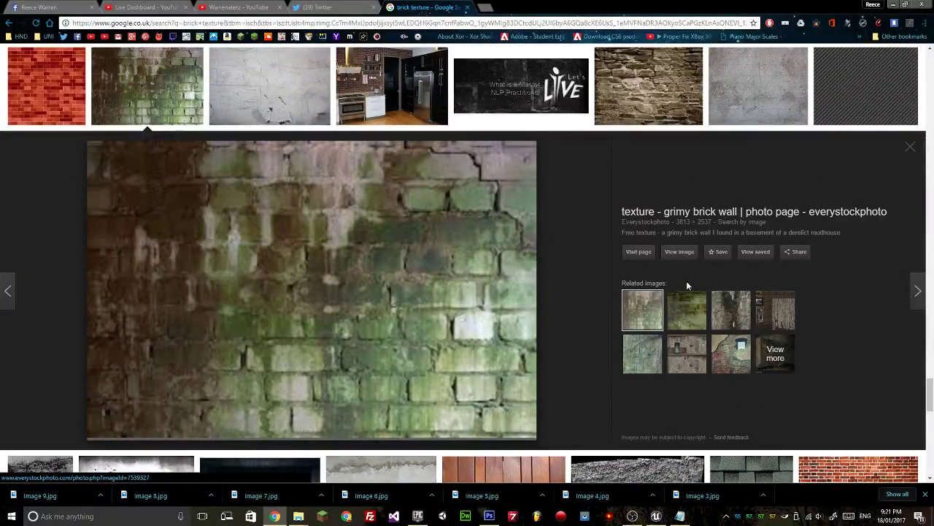
{"action": "left_click", "coordinate": [679, 251]}
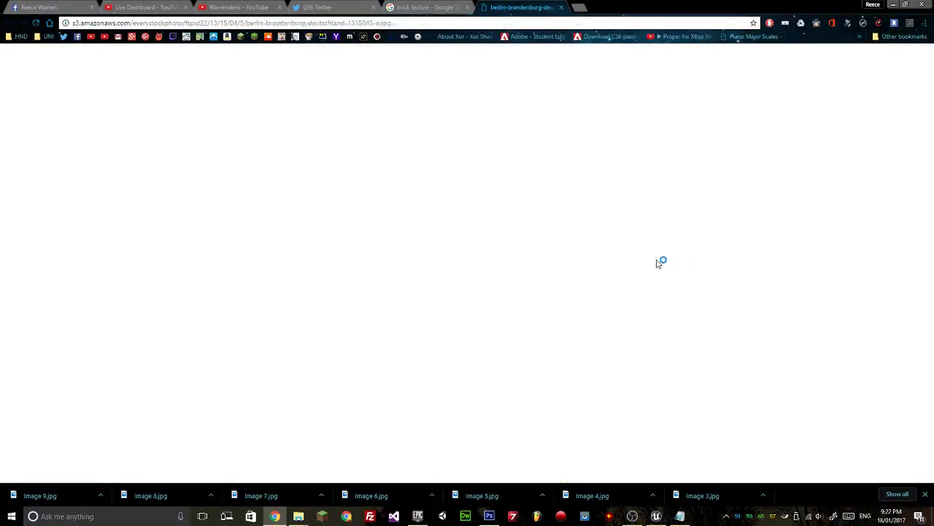
{"action": "key", "text": "ctrl+l"}
{"action": "key", "text": "ctrl+c"}
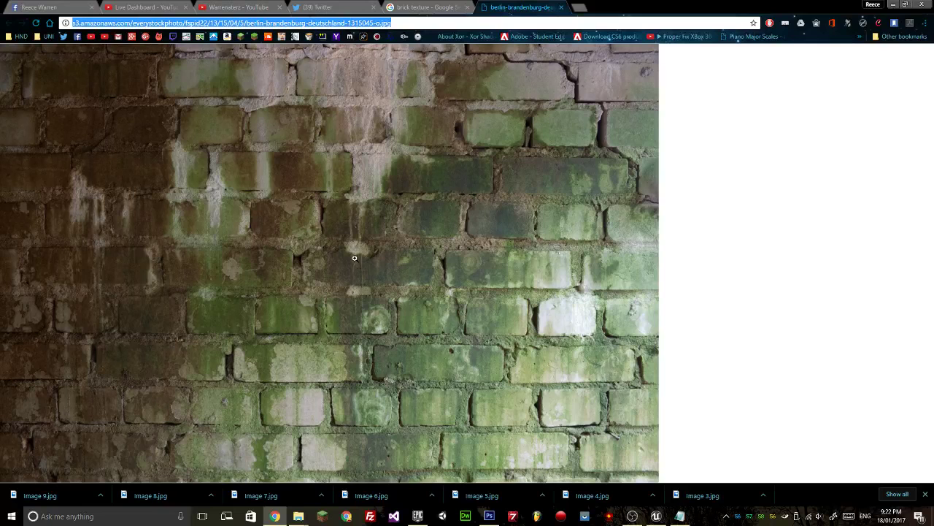
{"action": "left_click", "coordinate": [680, 516]}
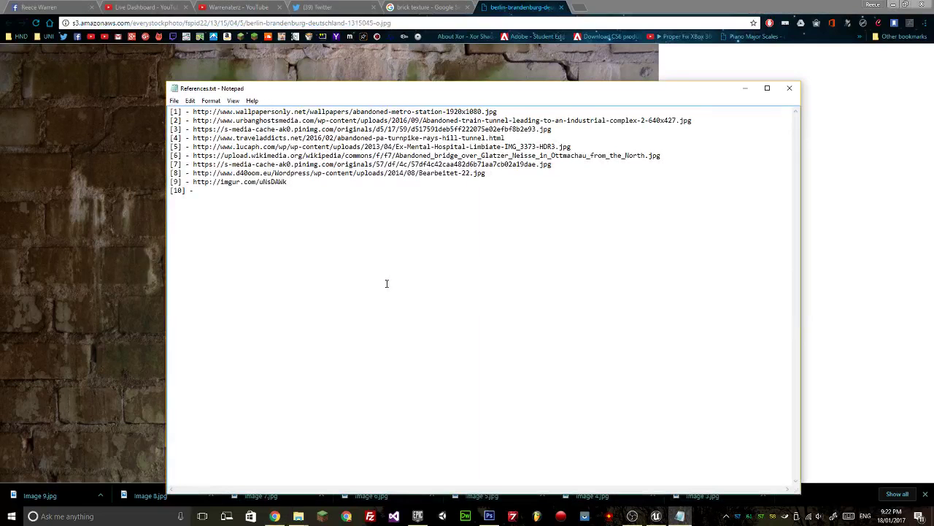
{"action": "key", "text": "ctrl+v"}
Return to the browser and save the grimy brick wall photo as Image 10 in the Photobash Images folder.
{"action": "key", "text": "alt+Tab"}
{"action": "right_click", "coordinate": [101, 150]}
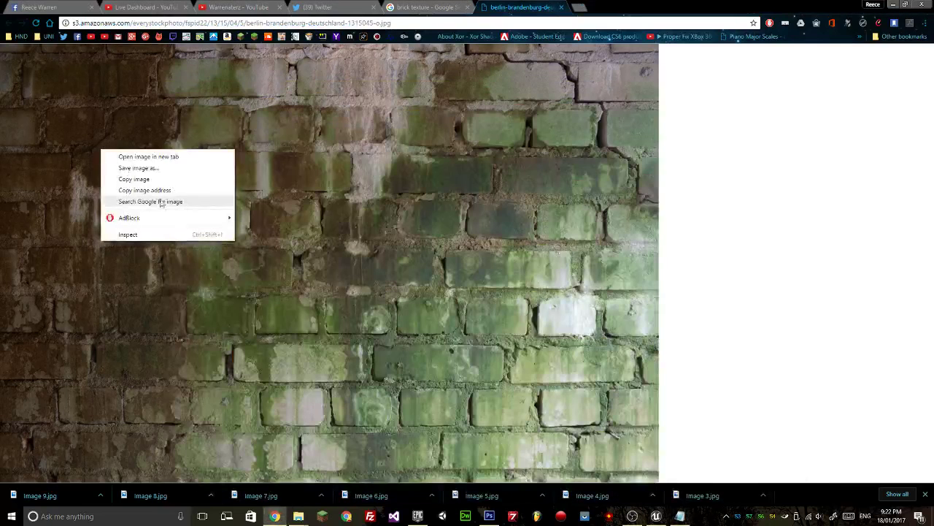
{"action": "left_click", "coordinate": [138, 168]}
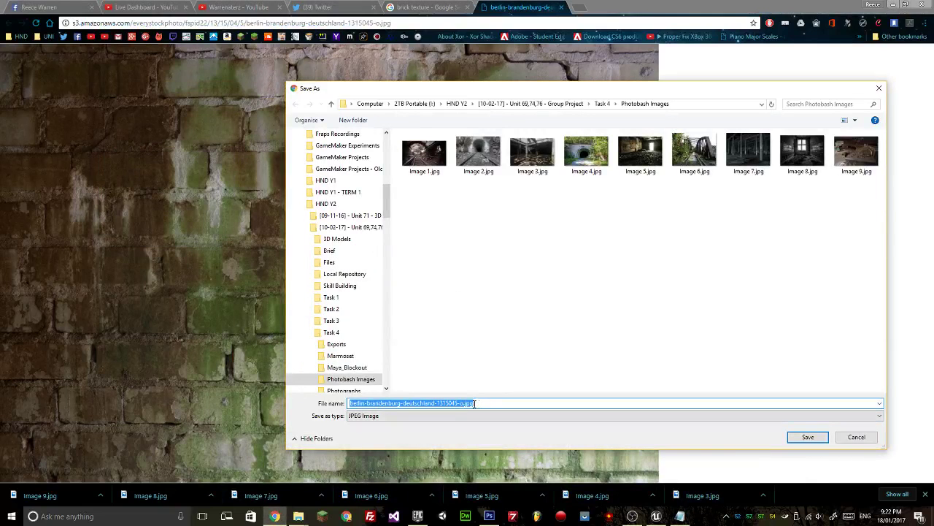
{"action": "type", "text": "Imag"}
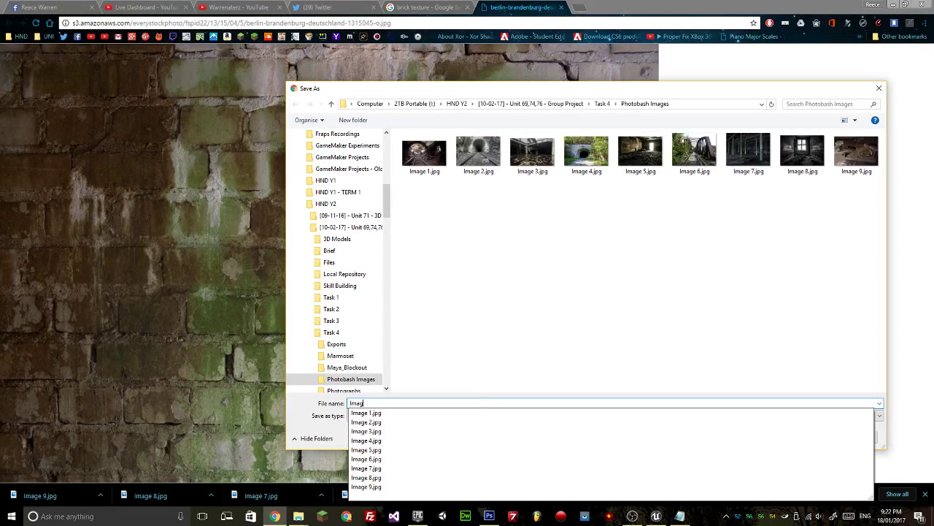
{"action": "type", "text": "e 10"}
{"action": "key", "text": "Return"}
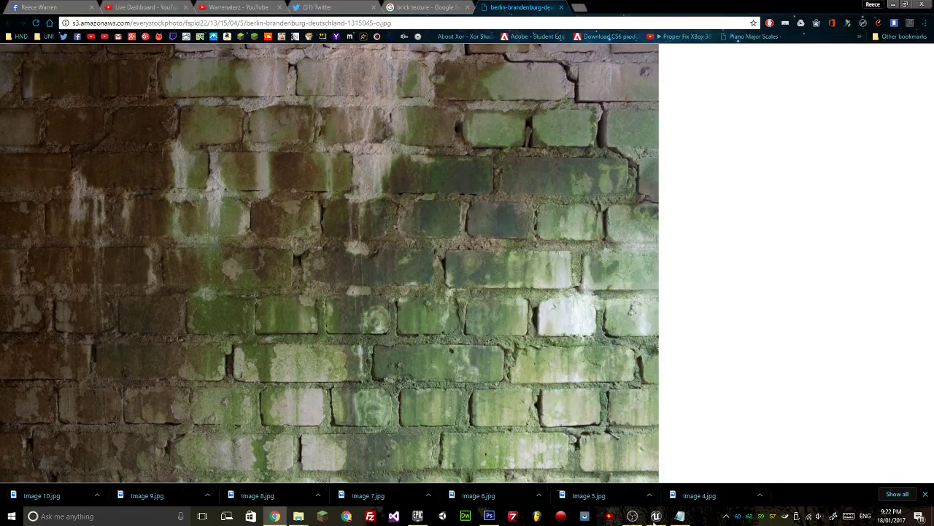
Switch back to Notepad and save References.txt.
{"action": "left_click", "coordinate": [679, 516]}
{"action": "left_click", "coordinate": [174, 100]}
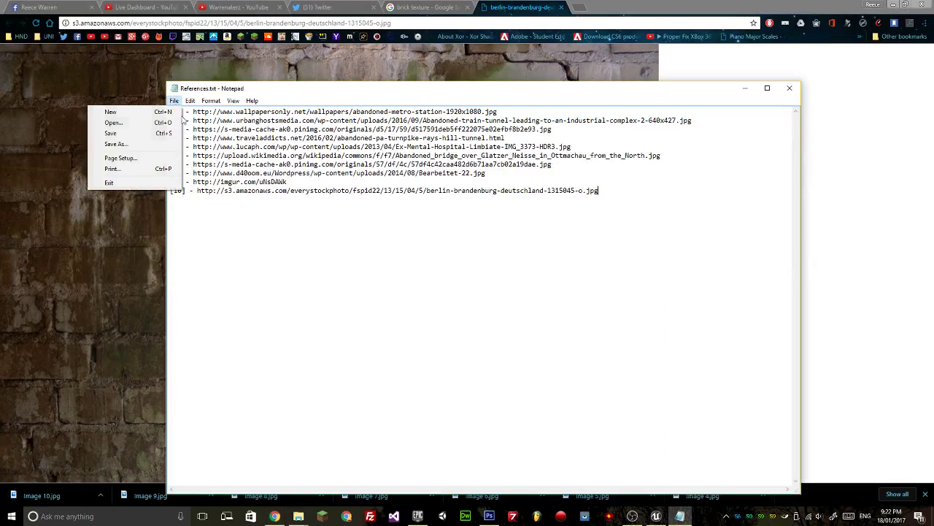
{"action": "left_click", "coordinate": [135, 133]}
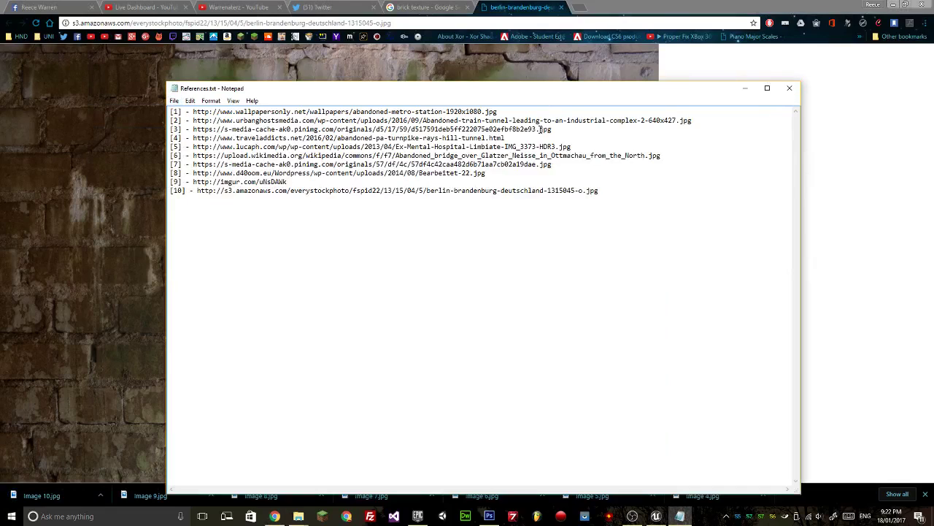
Minimize References.txt and check the file details of Image 10.jpg in the Photobash Images folder.
{"action": "left_click", "coordinate": [745, 88]}
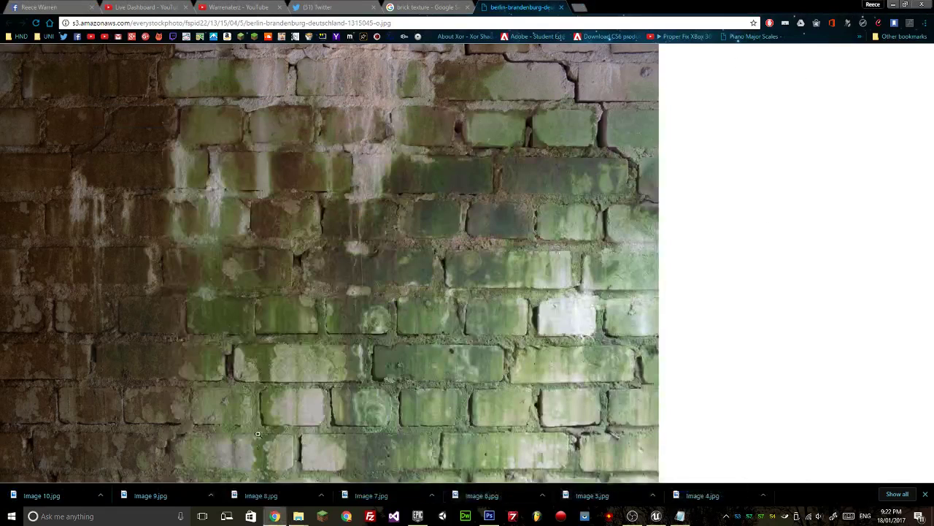
{"action": "mouse_move", "coordinate": [298, 516]}
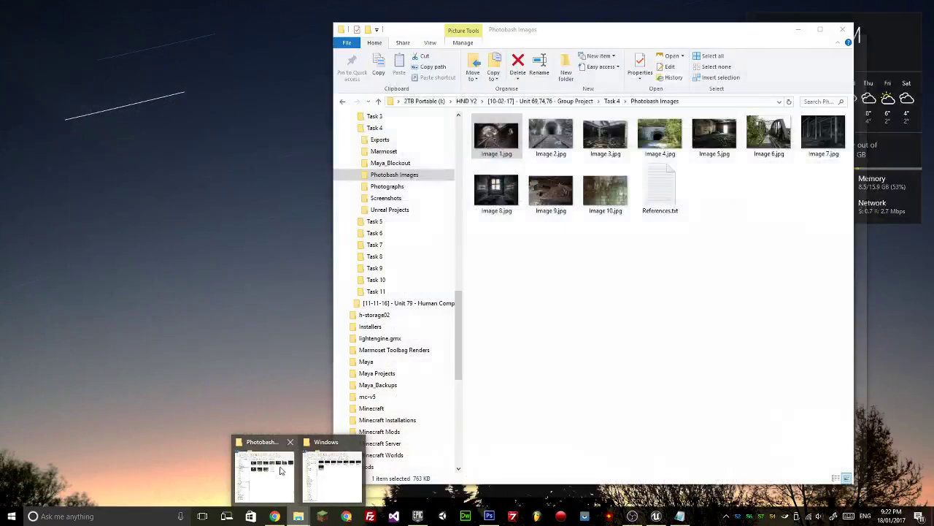
{"action": "left_click", "coordinate": [273, 467]}
{"action": "left_click", "coordinate": [571, 224]}
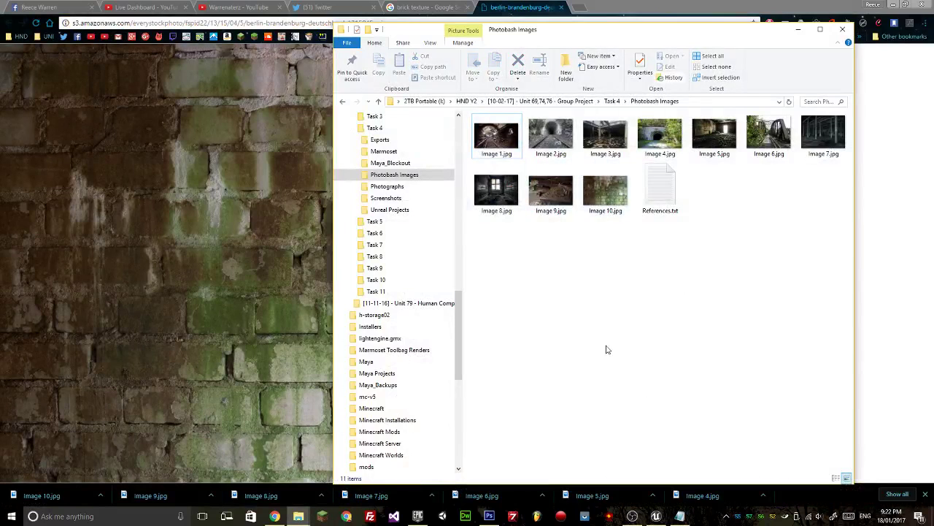
{"action": "mouse_move", "coordinate": [604, 188]}
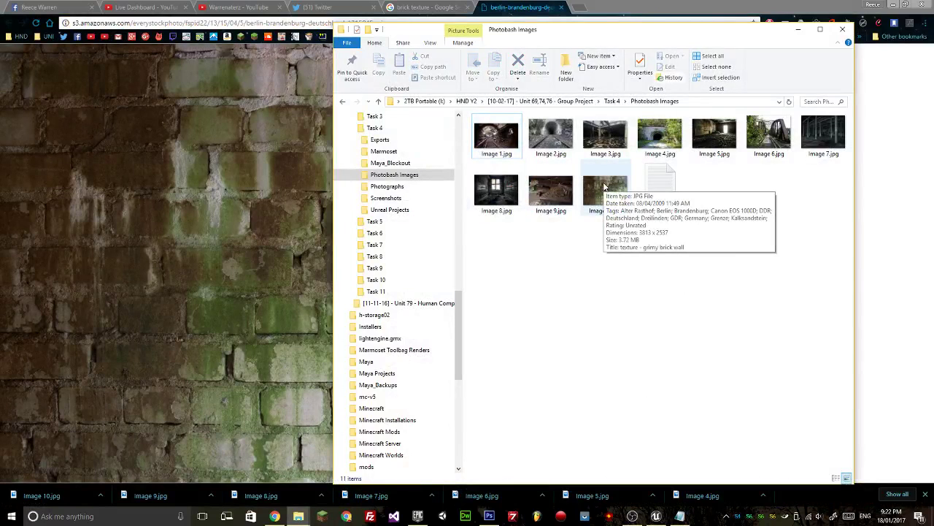
{"action": "left_click", "coordinate": [607, 196]}
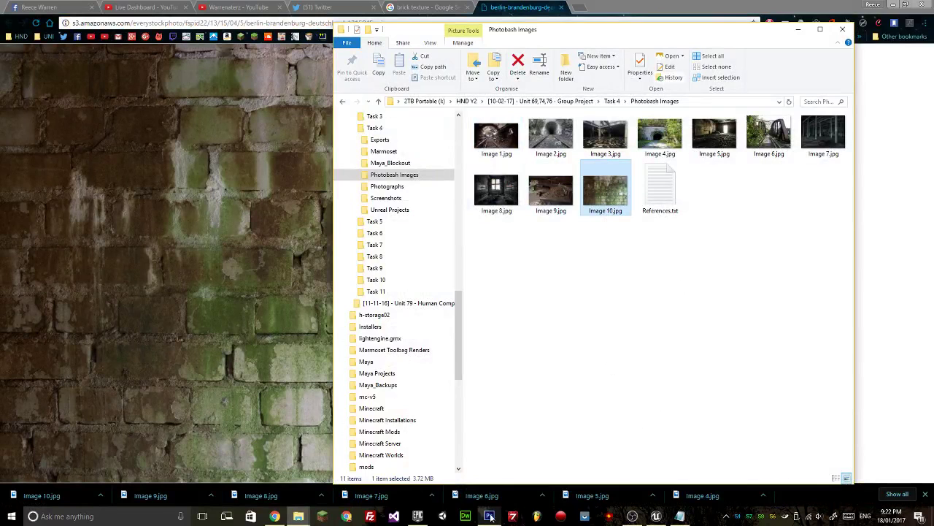
{"action": "mouse_move", "coordinate": [483, 513]}
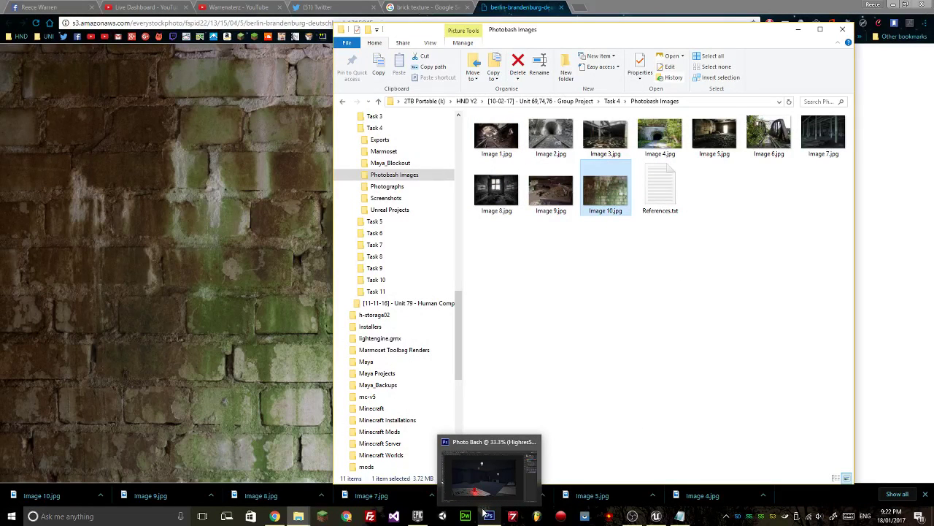
Switch to the YouTube Live Dashboard in the browser and post "Mornin' :)" in the live chat.
{"action": "left_click", "coordinate": [204, 8]}
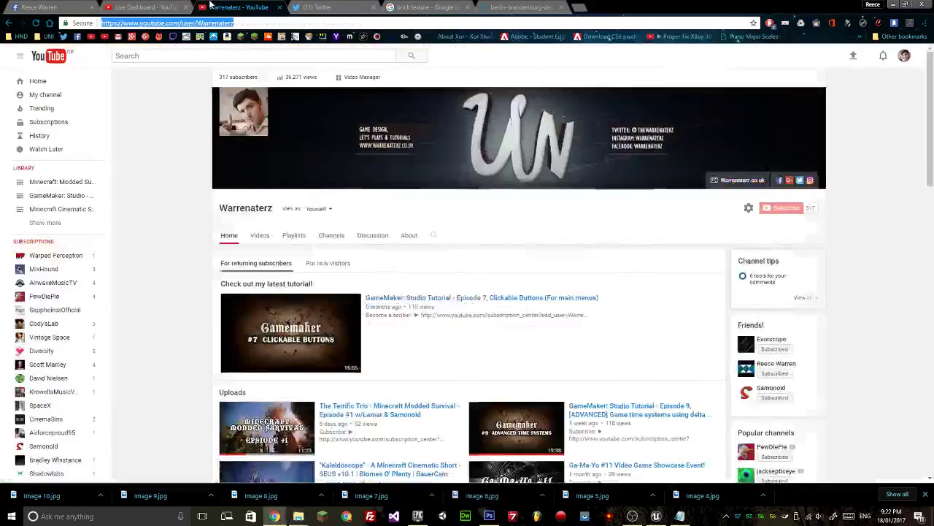
{"action": "left_click", "coordinate": [136, 5]}
{"action": "scroll", "coordinate": [438, 284], "scroll_direction": "down", "scroll_amount": 5}
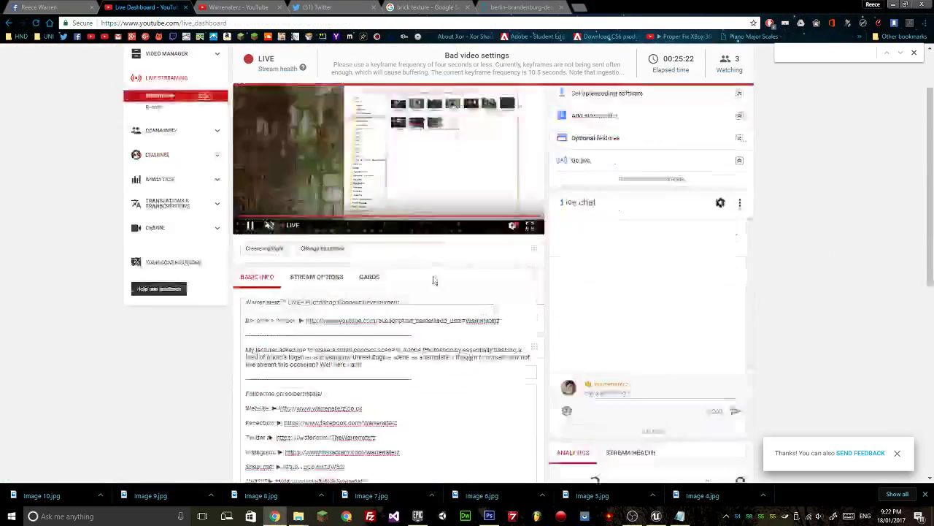
{"action": "scroll", "coordinate": [447, 289], "scroll_direction": "down", "scroll_amount": 2}
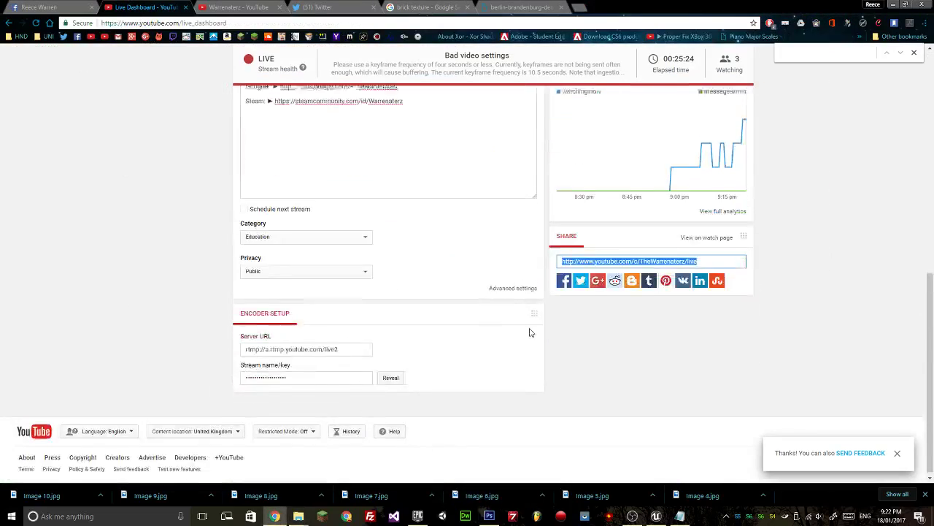
{"action": "scroll", "coordinate": [602, 334], "scroll_direction": "up", "scroll_amount": 4}
{"action": "left_click", "coordinate": [597, 305]}
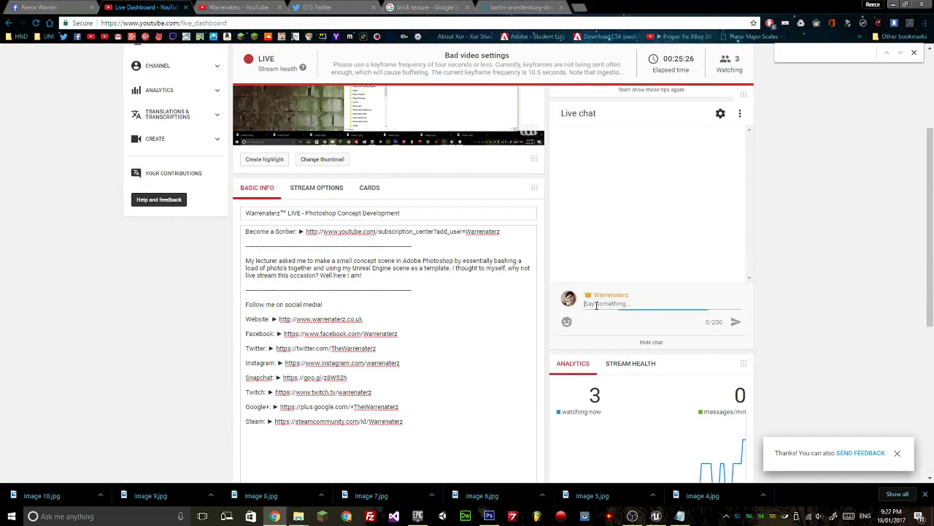
{"action": "type", "text": "Mor"}
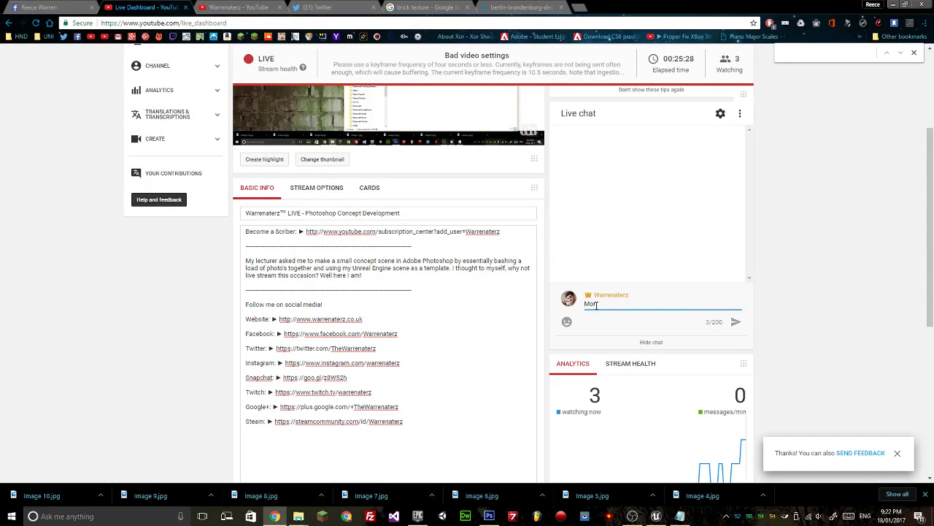
{"action": "type", "text": "nin' :)"}
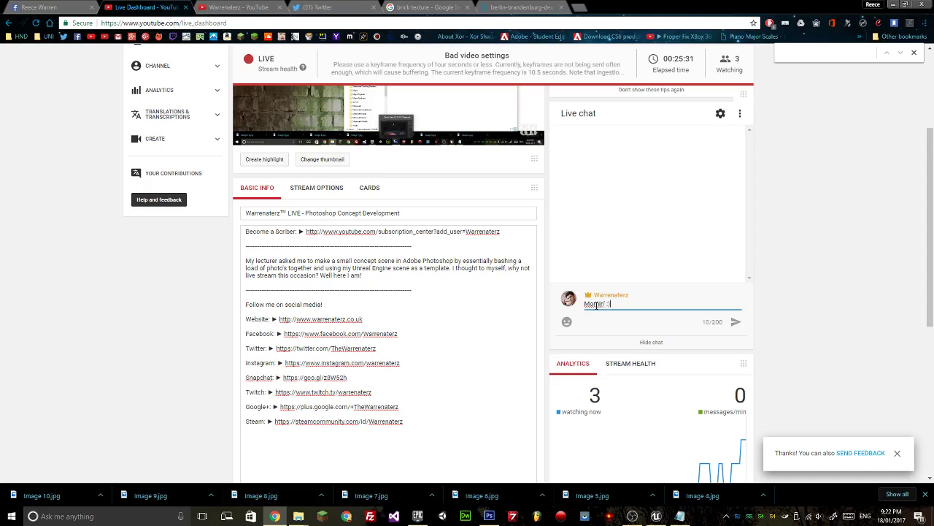
{"action": "key", "text": "Return"}
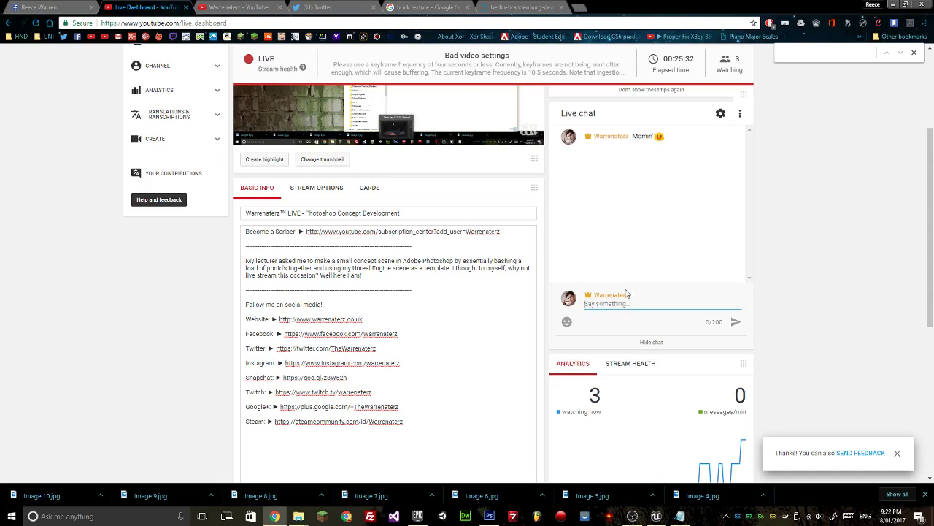
Switch to Photoshop and rename the HighresScreenshot00007 layer as Backup.
{"action": "left_click", "coordinate": [489, 515]}
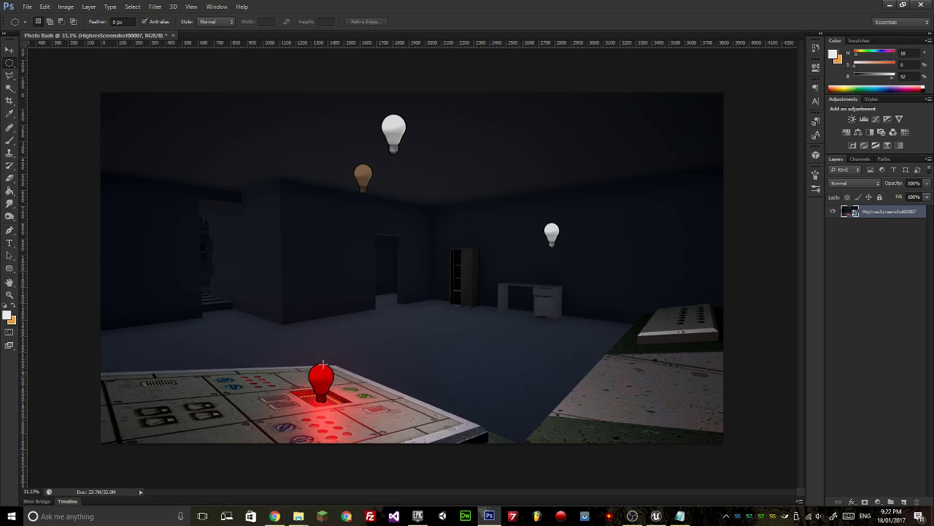
{"action": "key", "text": "ctrl+plus"}
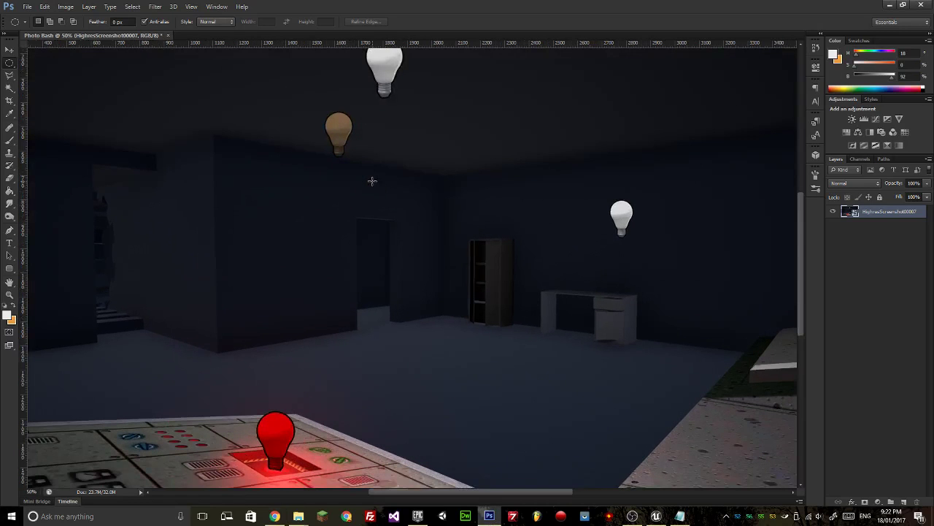
{"action": "left_click_drag", "start_coordinate": [286, 387], "coordinate": [309, 323]}
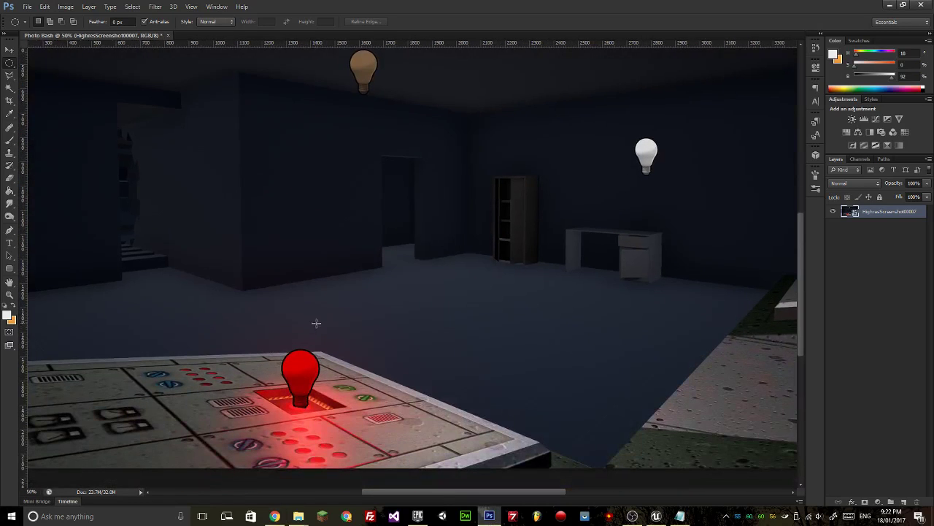
{"action": "left_click_drag", "start_coordinate": [375, 215], "coordinate": [350, 340]}
{"action": "left_click_drag", "start_coordinate": [389, 312], "coordinate": [395, 305]}
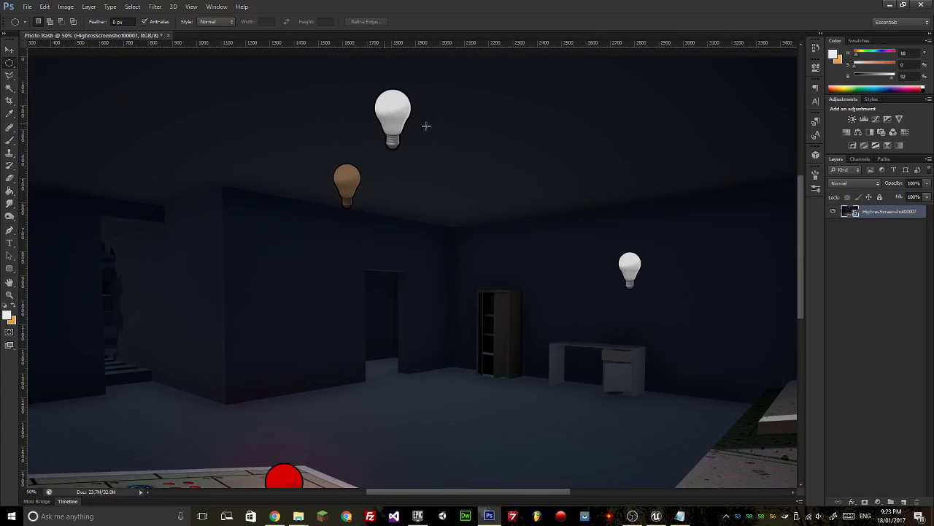
{"action": "double_click", "coordinate": [882, 211]}
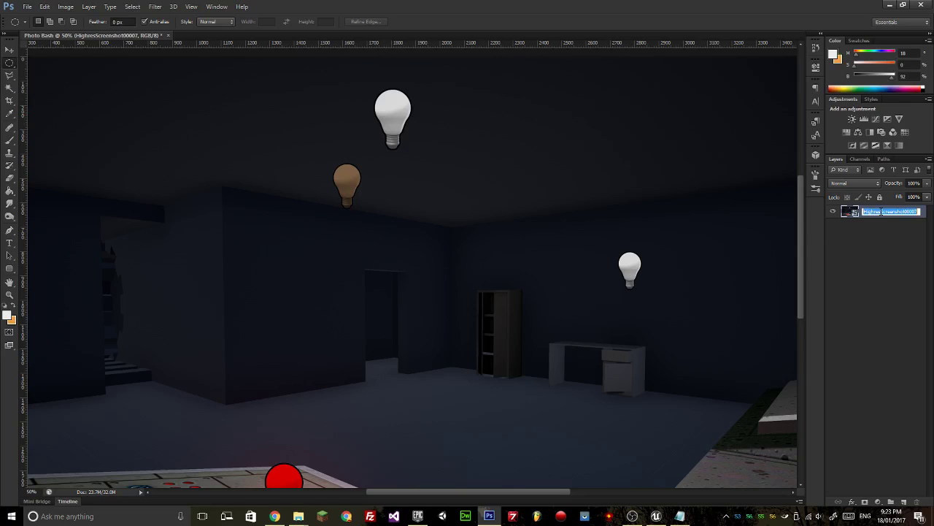
{"action": "type", "text": "E"}
{"action": "type", "text": "ackup"}
{"action": "key", "text": "Return"}
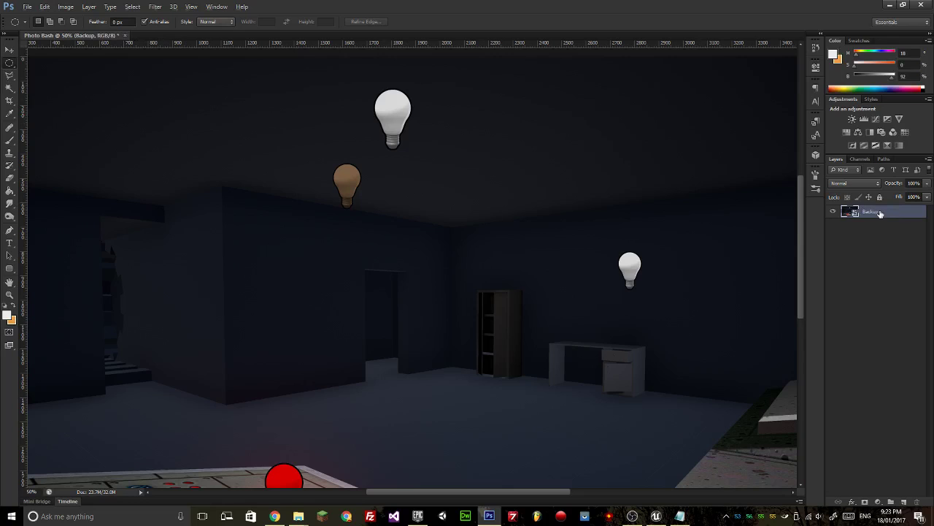
Duplicate the Backup layer and rasterize both the original and the copy.
{"action": "key", "text": "ctrl+j"}
{"action": "right_click", "coordinate": [862, 227]}
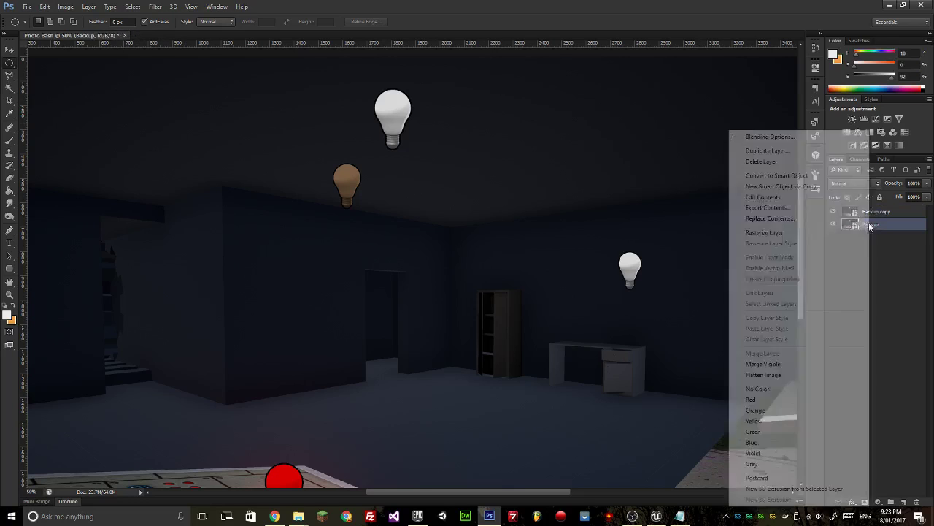
{"action": "left_click", "coordinate": [777, 232]}
{"action": "right_click", "coordinate": [873, 217]}
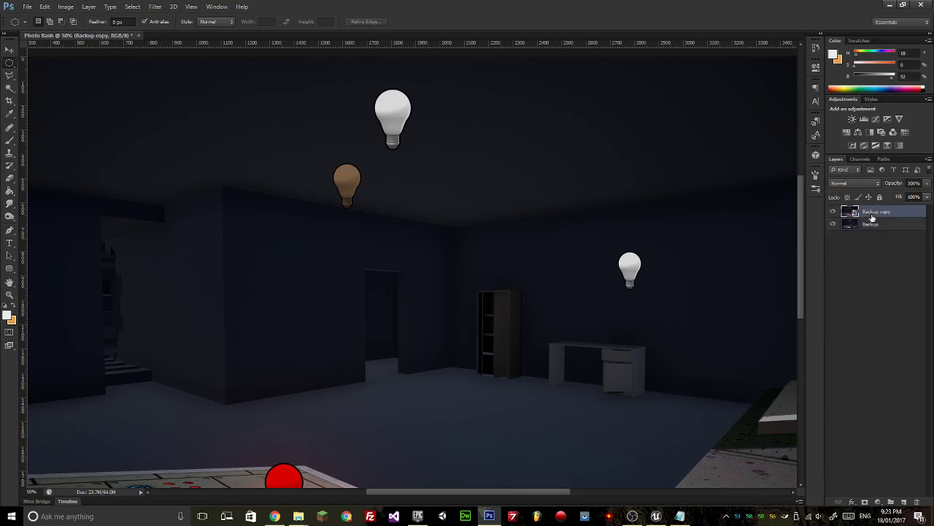
{"action": "left_click", "coordinate": [781, 232]}
{"action": "left_click", "coordinate": [897, 240]}
Put the original Backup layer in a group named Backup, with the group labelled red, hidden and collapsed.
{"action": "left_click", "coordinate": [873, 227]}
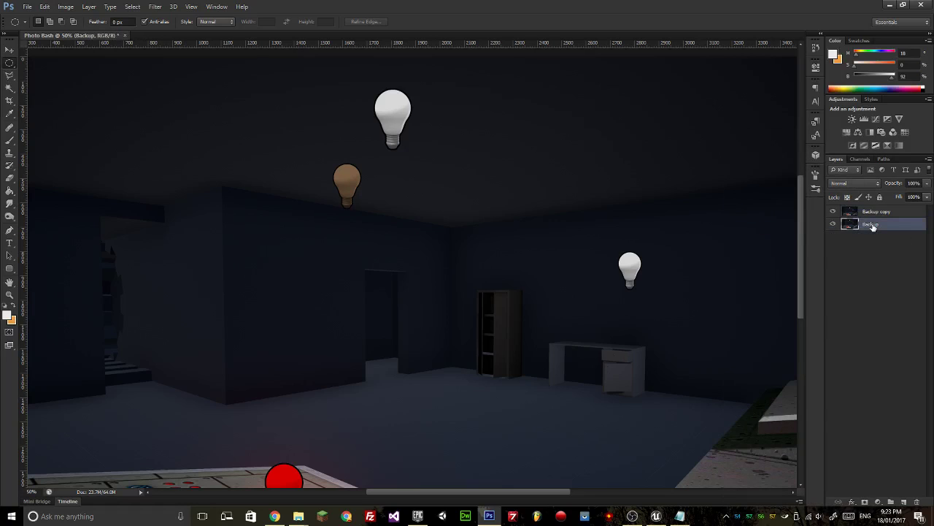
{"action": "key", "text": "ctrl+g"}
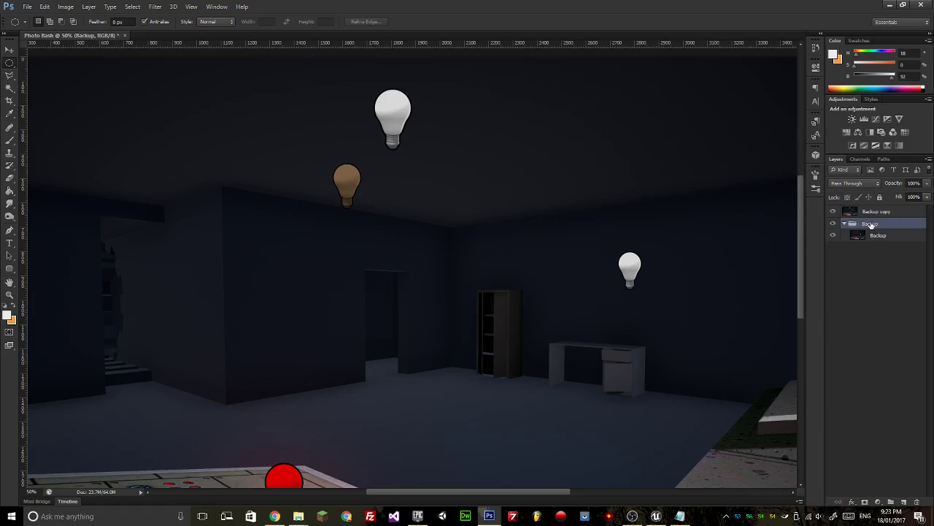
{"action": "right_click", "coordinate": [833, 226]}
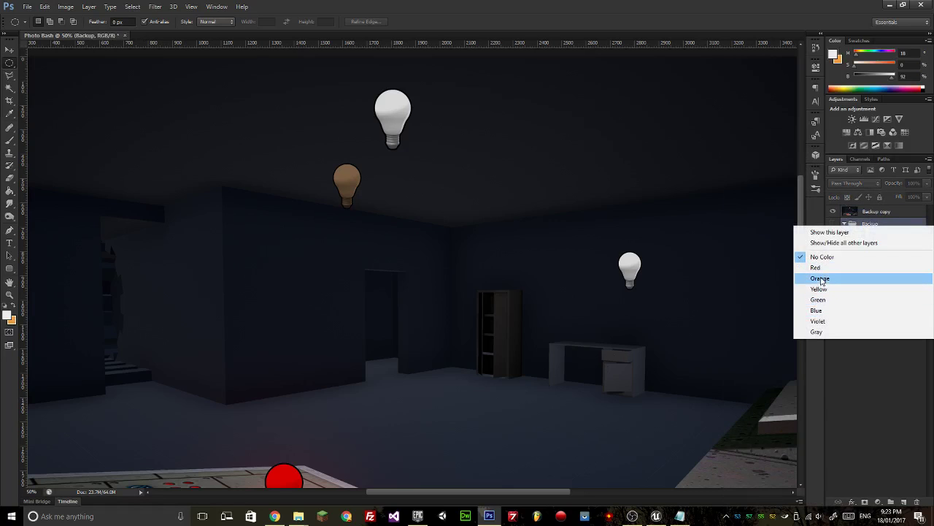
{"action": "left_click", "coordinate": [816, 267]}
{"action": "left_click", "coordinate": [844, 223]}
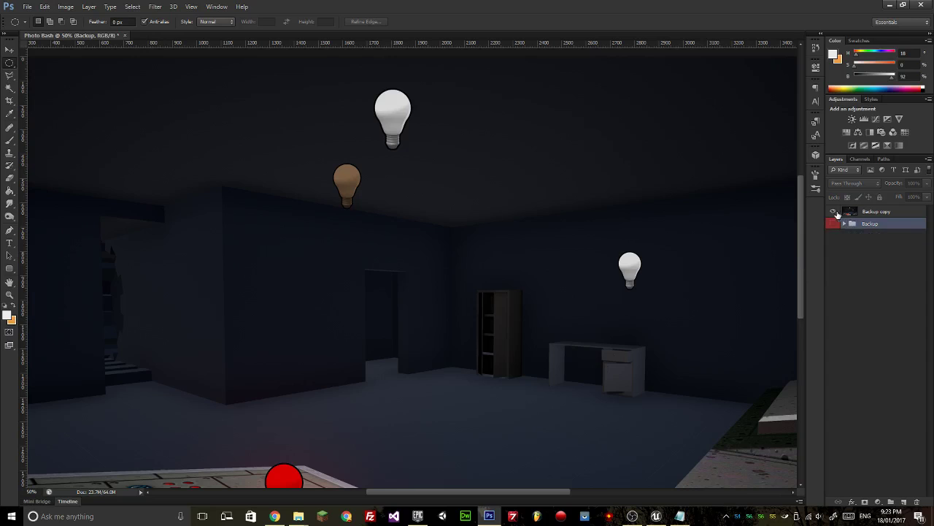
Rename the Backup copy layer as Base Scene.
{"action": "double_click", "coordinate": [877, 212]}
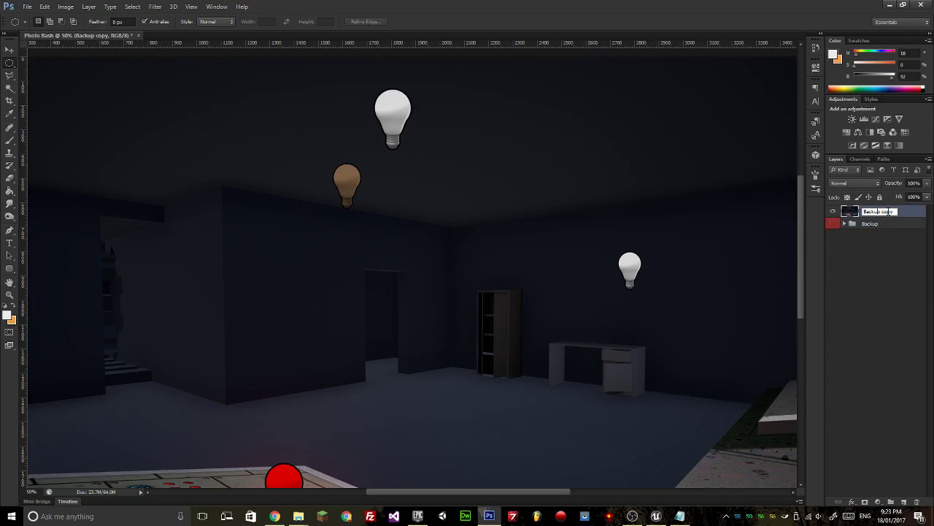
{"action": "type", "text": "Base Scene"}
{"action": "key", "text": "Return"}
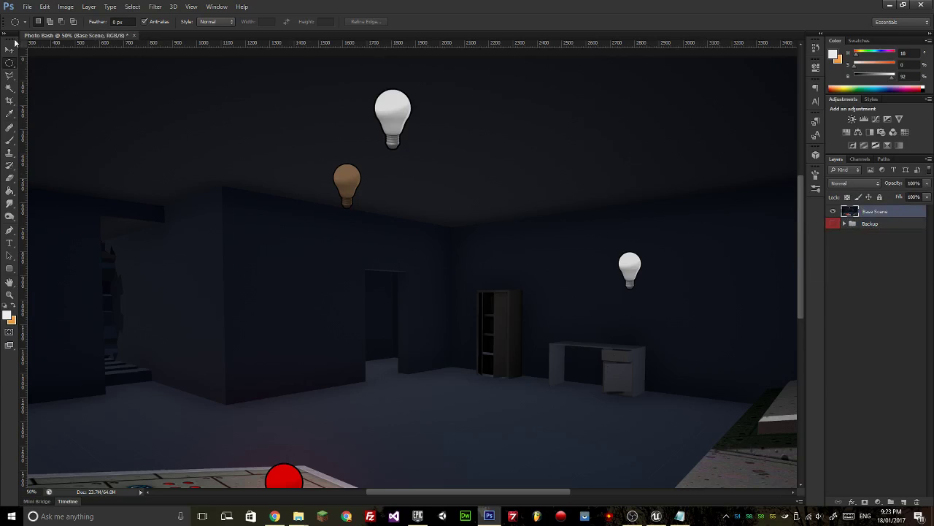
Remove the large white light bulb near the ceiling with a rectangular marquee selection and a Content-Aware fill at 100% opacity.
{"action": "left_click", "coordinate": [9, 65]}
{"action": "left_click", "coordinate": [46, 65]}
{"action": "left_click_drag", "start_coordinate": [365, 81], "coordinate": [420, 159]}
{"action": "left_click", "coordinate": [156, 7]}
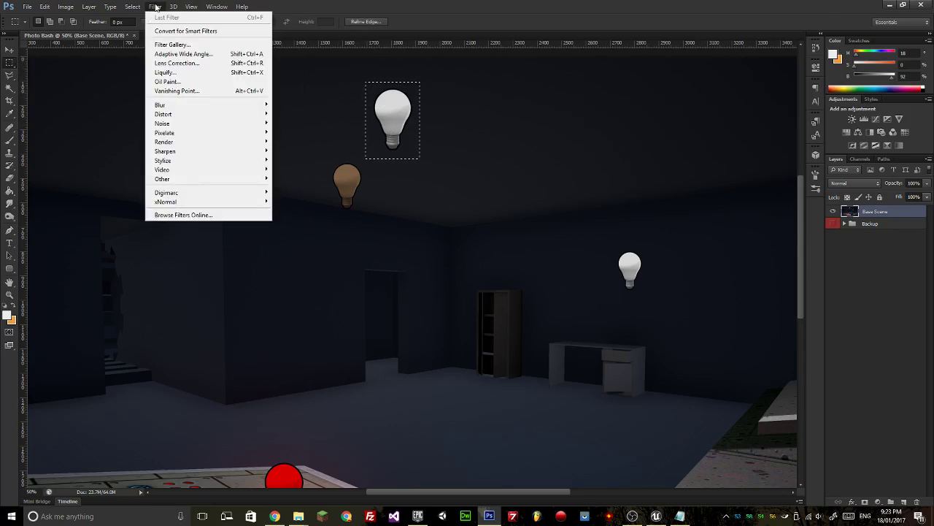
{"action": "right_click", "coordinate": [395, 118]}
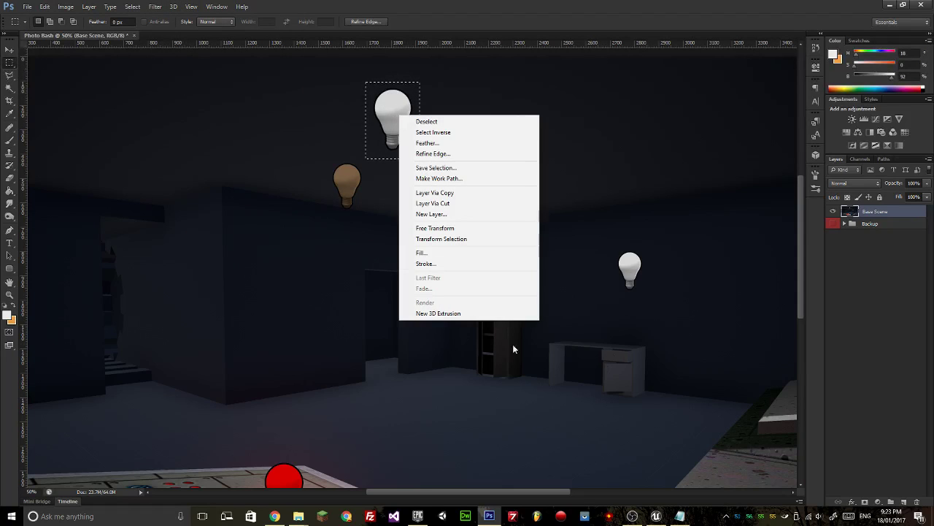
{"action": "left_click", "coordinate": [418, 253]}
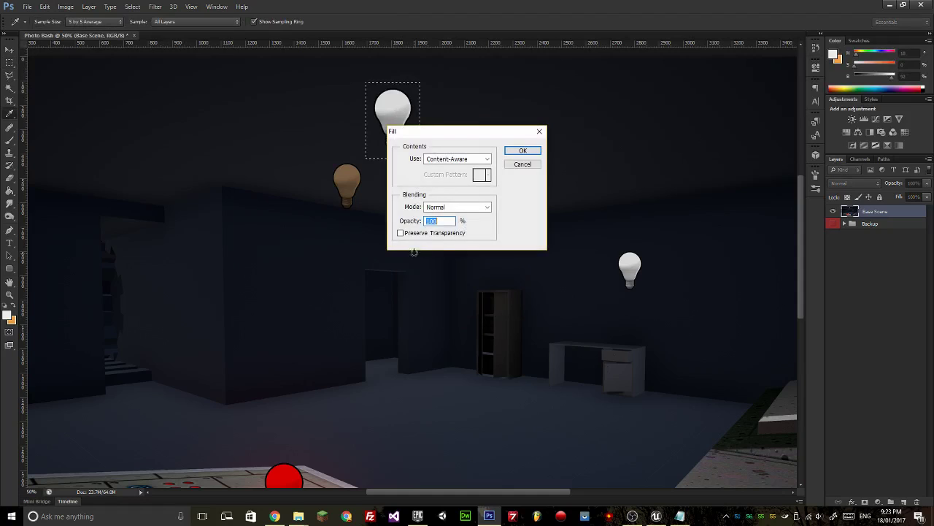
{"action": "left_click", "coordinate": [518, 151]}
Select the brown light bulb with a rectangular marquee and replace it with a Content-Aware fill at 100% opacity.
{"action": "left_click_drag", "start_coordinate": [385, 221], "coordinate": [403, 204]}
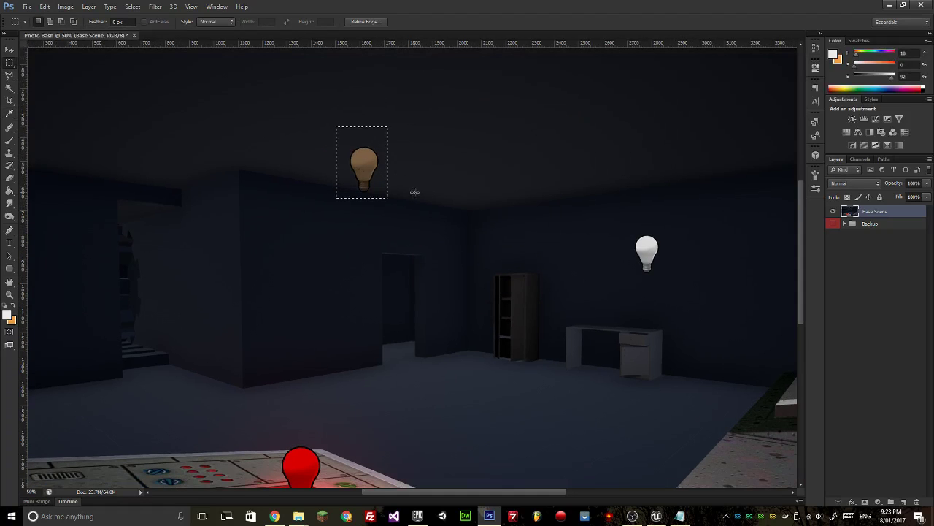
{"action": "right_click", "coordinate": [369, 172]}
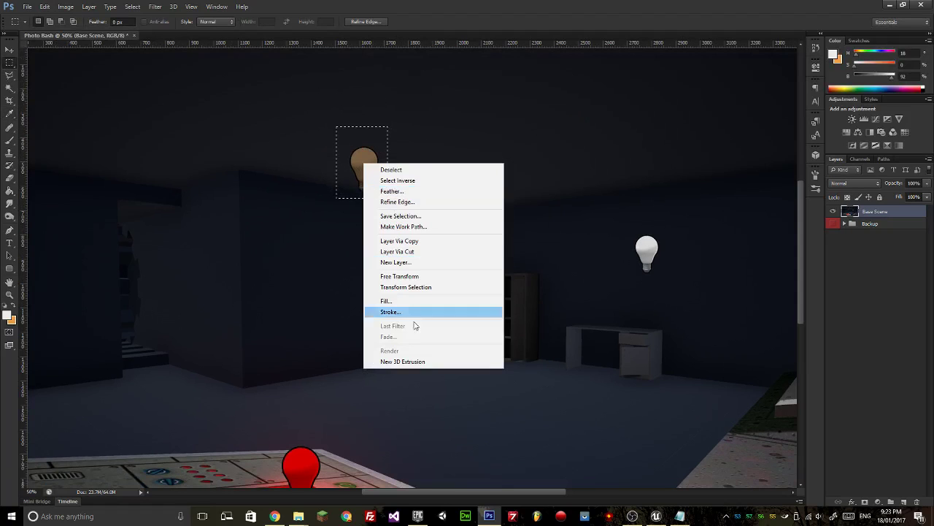
{"action": "left_click", "coordinate": [406, 300]}
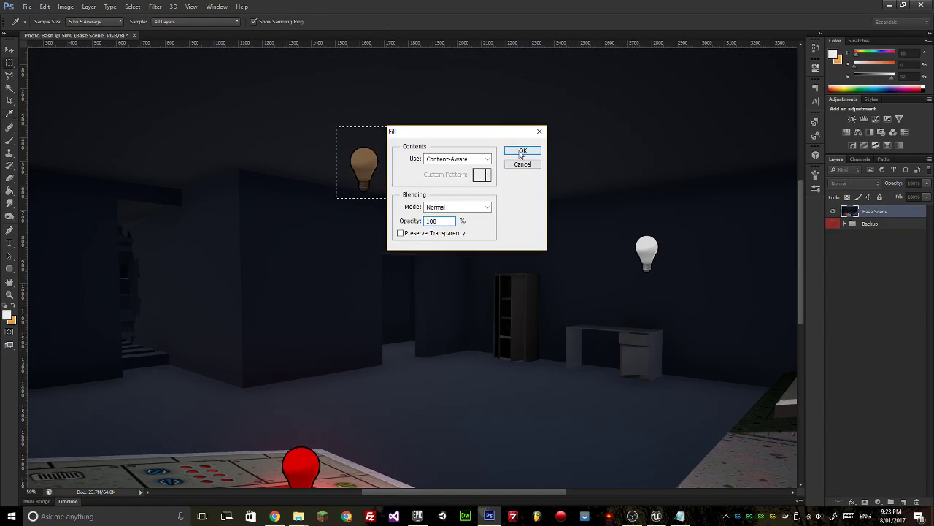
{"action": "left_click", "coordinate": [523, 150]}
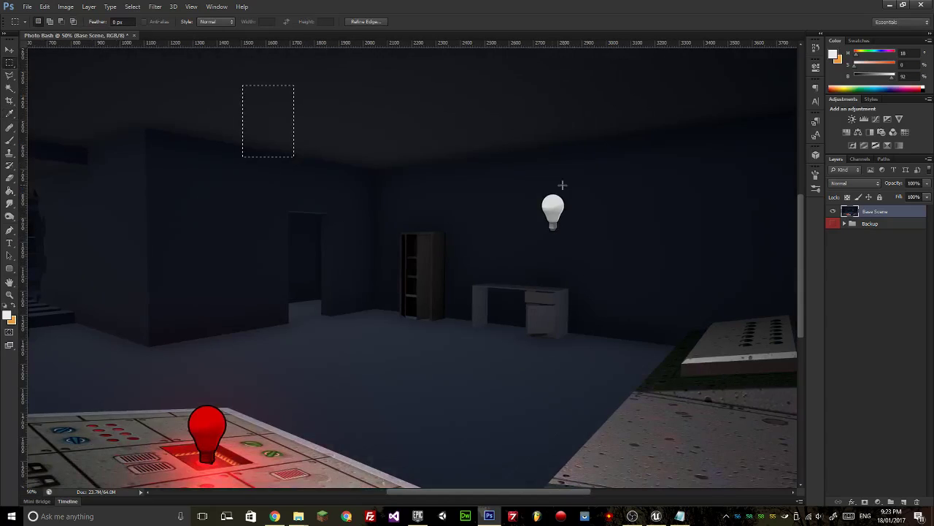
Remove the white light bulb above the desk with a rectangular marquee selection and a Content-Aware fill.
{"action": "left_click_drag", "start_coordinate": [537, 186], "coordinate": [571, 242]}
{"action": "right_click", "coordinate": [559, 202]}
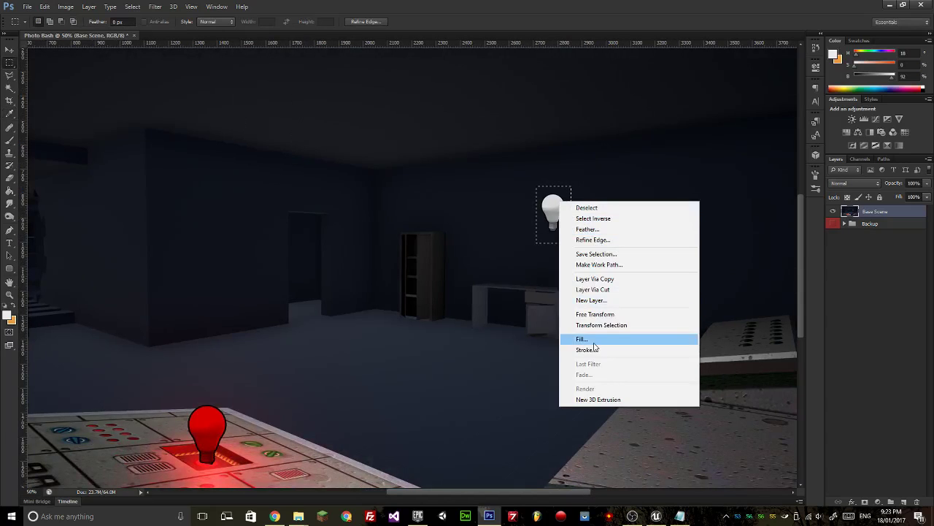
{"action": "left_click", "coordinate": [584, 339]}
{"action": "left_click", "coordinate": [522, 150]}
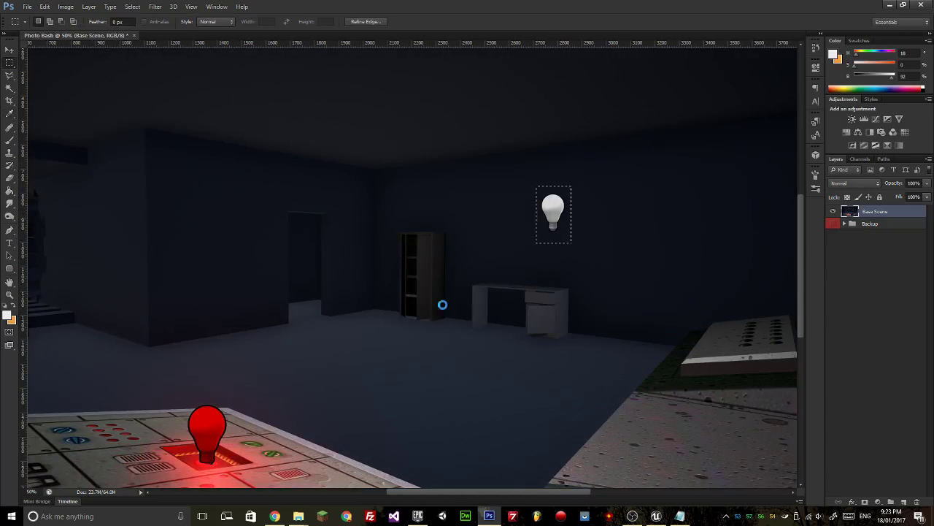
Remove the red light bulb on the control panel with a rectangular marquee selection and a Content-Aware fill.
{"action": "left_click_drag", "start_coordinate": [324, 370], "coordinate": [358, 300]}
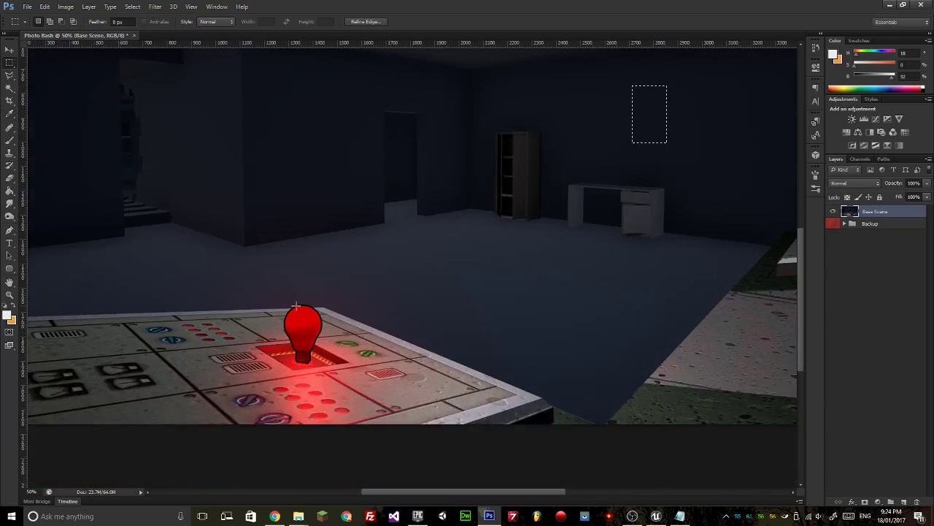
{"action": "left_click_drag", "start_coordinate": [281, 299], "coordinate": [311, 348]}
{"action": "right_click", "coordinate": [305, 325]}
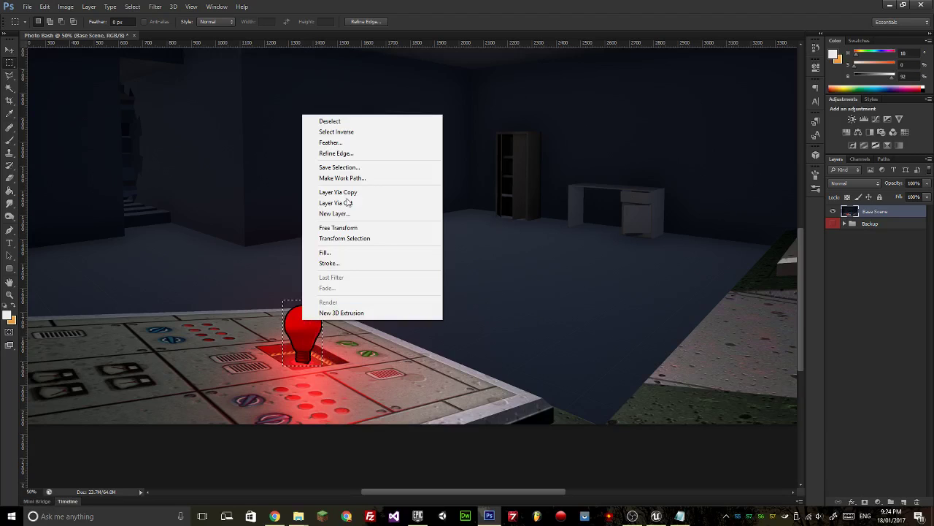
{"action": "left_click", "coordinate": [322, 262]}
{"action": "left_click", "coordinate": [516, 152]}
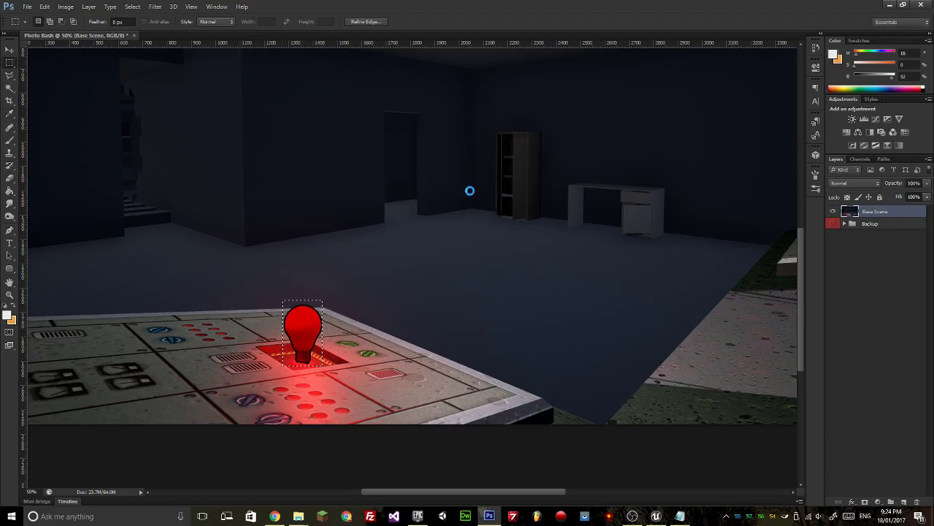
Undo the accidental background-colour fill on the control panel and clear the selection where the red bulb was.
{"action": "left_click_drag", "start_coordinate": [338, 299], "coordinate": [385, 234]}
{"action": "key", "text": "ctrl+plus"}
{"action": "key", "text": "ctrl+plus"}
{"action": "key", "text": "ctrl+BackSpace"}
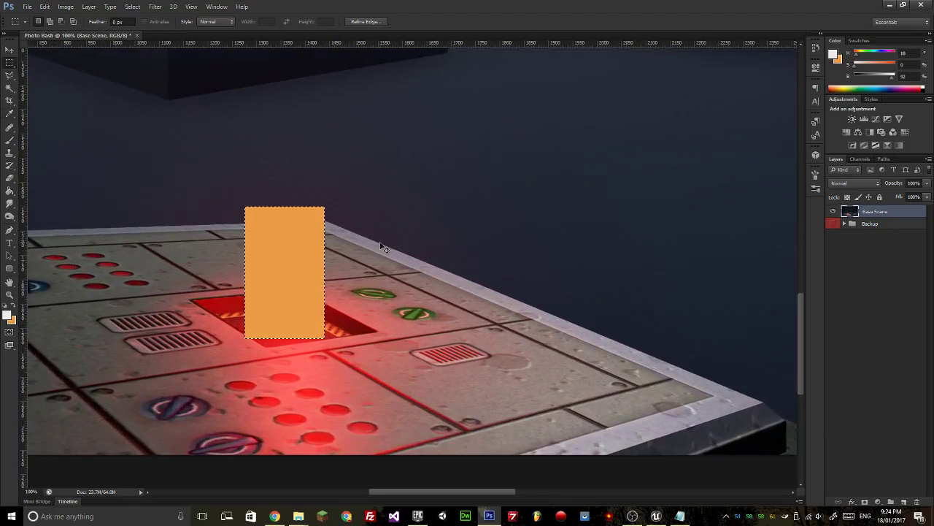
{"action": "key", "text": "ctrl+z"}
{"action": "key", "text": "ctrl+plus"}
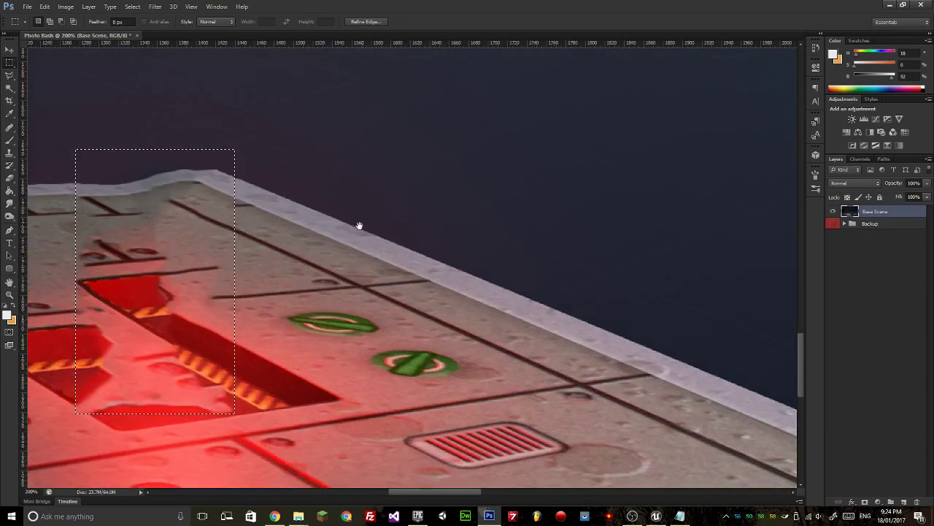
{"action": "left_click_drag", "start_coordinate": [359, 224], "coordinate": [523, 246]}
{"action": "key", "text": "ctrl+d"}
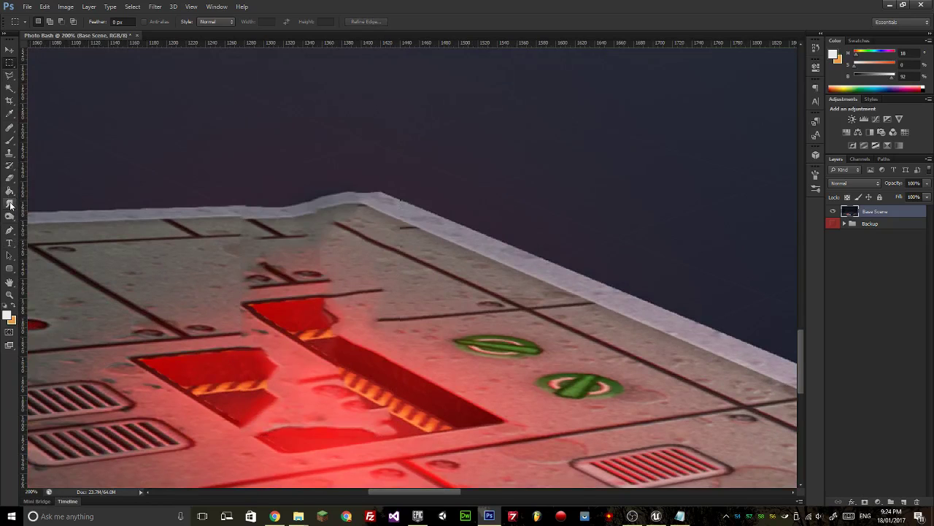
Smudge the warped back edge of the control panel at 100% strength, and turn Finger Painting off.
{"action": "left_click", "coordinate": [11, 205]}
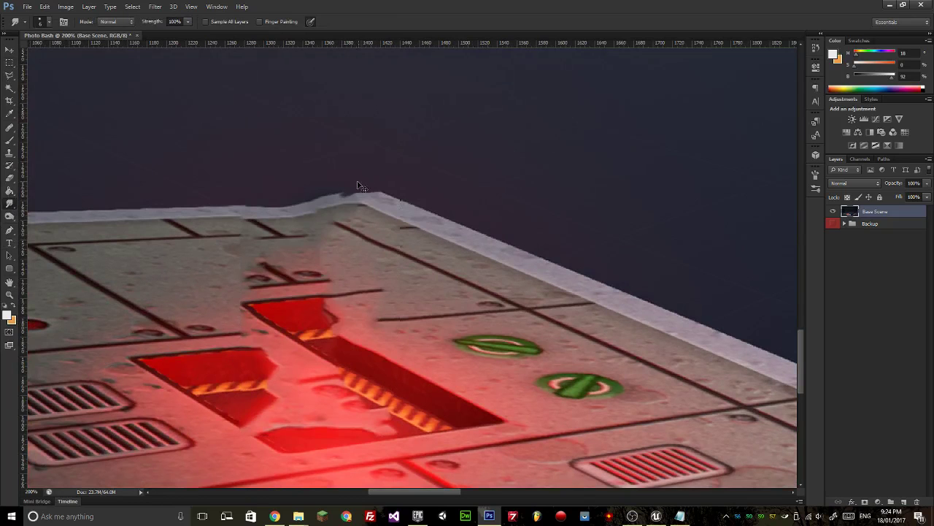
{"action": "left_click_drag", "start_coordinate": [319, 193], "coordinate": [308, 199]}
{"action": "left_click_drag", "start_coordinate": [271, 209], "coordinate": [306, 201]}
{"action": "mouse_move", "coordinate": [259, 206]}
{"action": "left_mouse_down"}
{"action": "mouse_move", "coordinate": [327, 199]}
{"action": "mouse_move", "coordinate": [219, 212]}
{"action": "mouse_move", "coordinate": [285, 210]}
{"action": "mouse_move", "coordinate": [293, 200]}
{"action": "mouse_move", "coordinate": [235, 210]}
{"action": "left_mouse_up"}
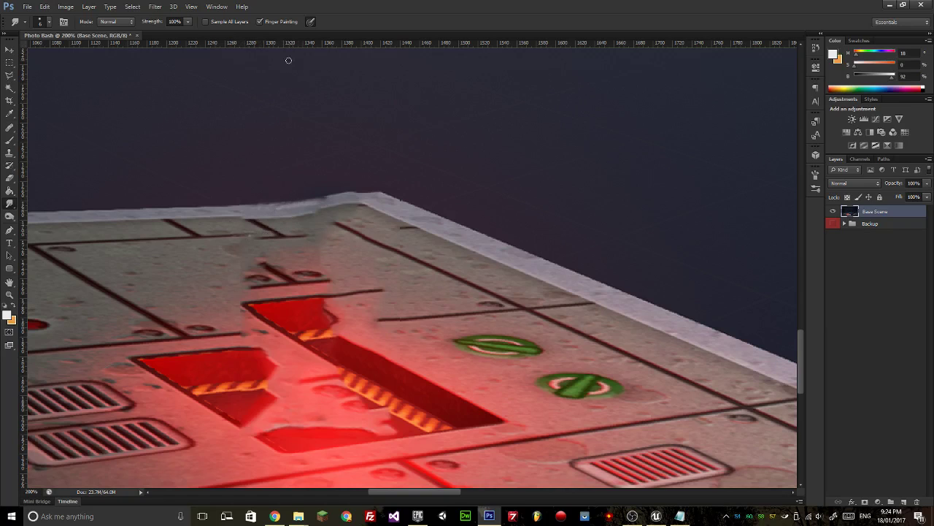
{"action": "left_click", "coordinate": [259, 22]}
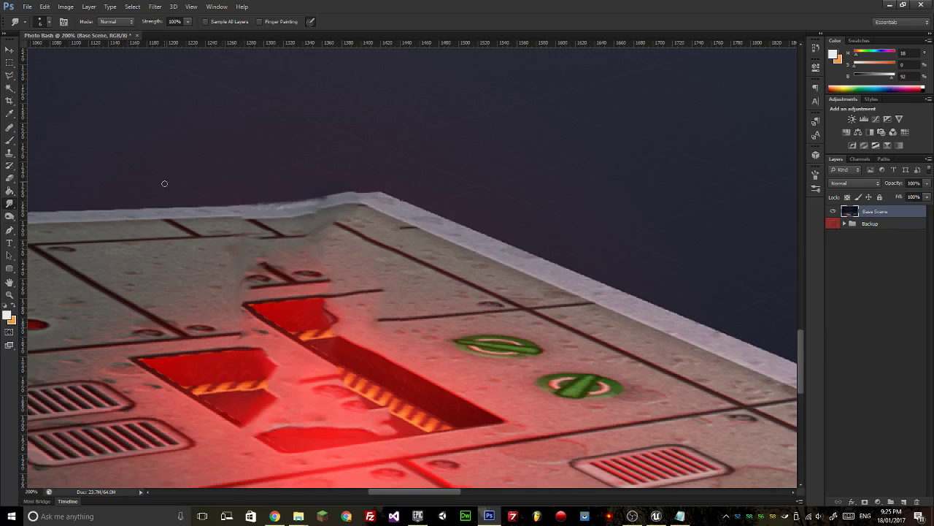
Patch the grey gap in the red recess's back wall with the Patch tool set to Source.
{"action": "mouse_move", "coordinate": [10, 127]}
{"action": "left_mouse_down"}
{"action": "mouse_move", "coordinate": [43, 144]}
{"action": "mouse_move", "coordinate": [44, 130]}
{"action": "mouse_move", "coordinate": [51, 147]}
{"action": "left_mouse_up"}
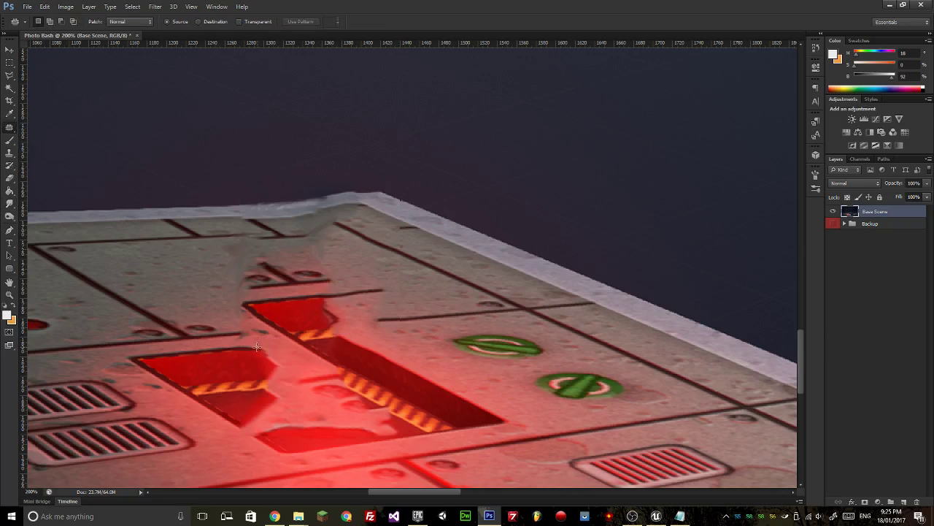
{"action": "left_click_drag", "start_coordinate": [298, 338], "coordinate": [330, 354]}
{"action": "mouse_move", "coordinate": [269, 376]}
{"action": "left_mouse_down"}
{"action": "mouse_move", "coordinate": [264, 343]}
{"action": "mouse_move", "coordinate": [233, 363]}
{"action": "mouse_move", "coordinate": [296, 359]}
{"action": "mouse_move", "coordinate": [221, 365]}
{"action": "mouse_move", "coordinate": [304, 366]}
{"action": "mouse_move", "coordinate": [241, 365]}
{"action": "mouse_move", "coordinate": [278, 365]}
{"action": "left_mouse_up"}
Try to repair the patched gap with the Healing Brush, and clear the patch selection.
{"action": "right_click", "coordinate": [10, 130]}
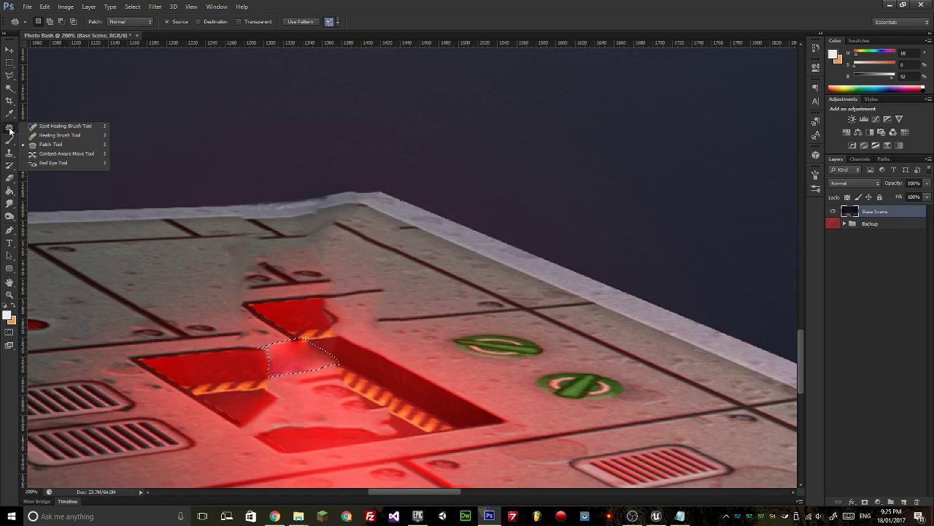
{"action": "left_click", "coordinate": [51, 139]}
{"action": "left_click", "coordinate": [300, 346]}
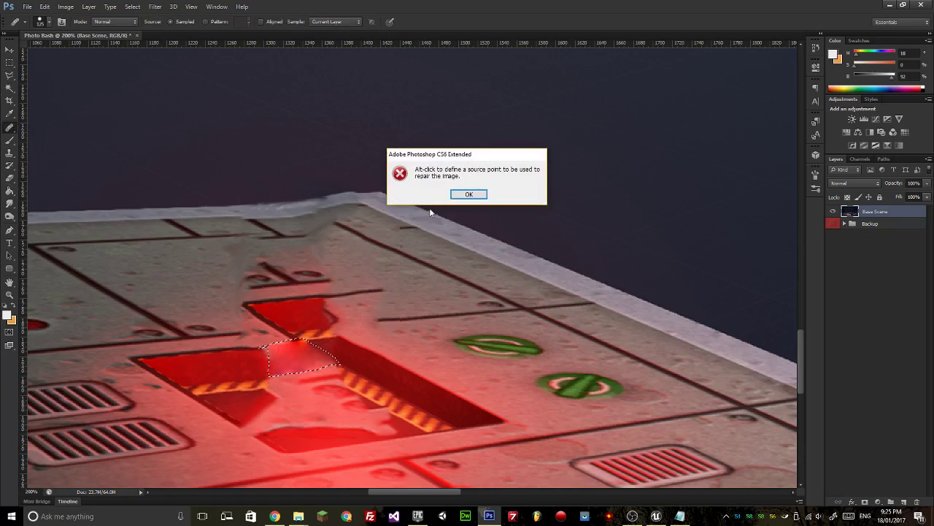
{"action": "left_click", "coordinate": [476, 194]}
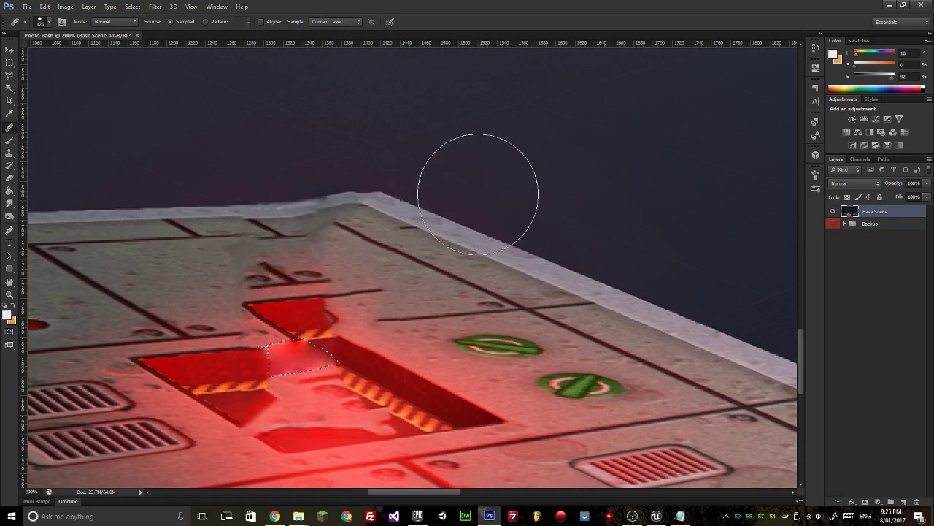
{"action": "left_click", "coordinate": [9, 62]}
{"action": "left_click", "coordinate": [423, 237]}
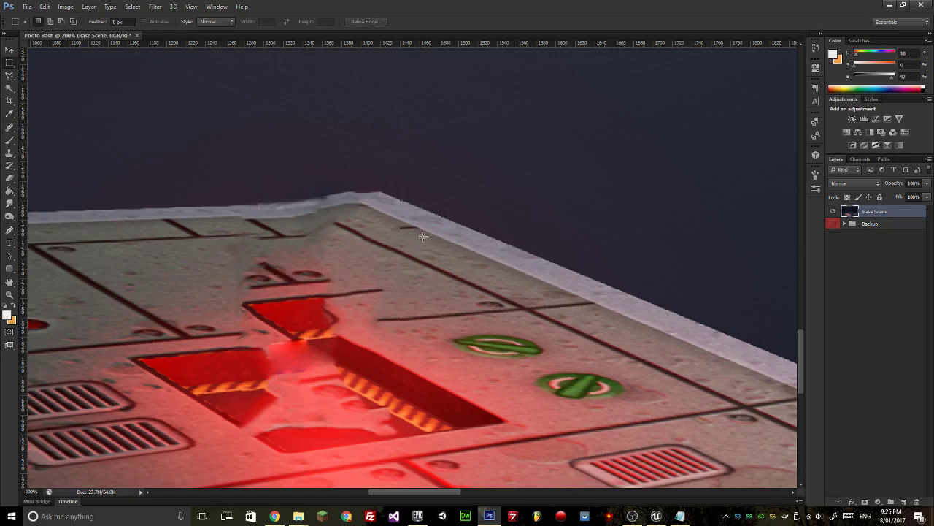
{"action": "left_click", "coordinate": [10, 49]}
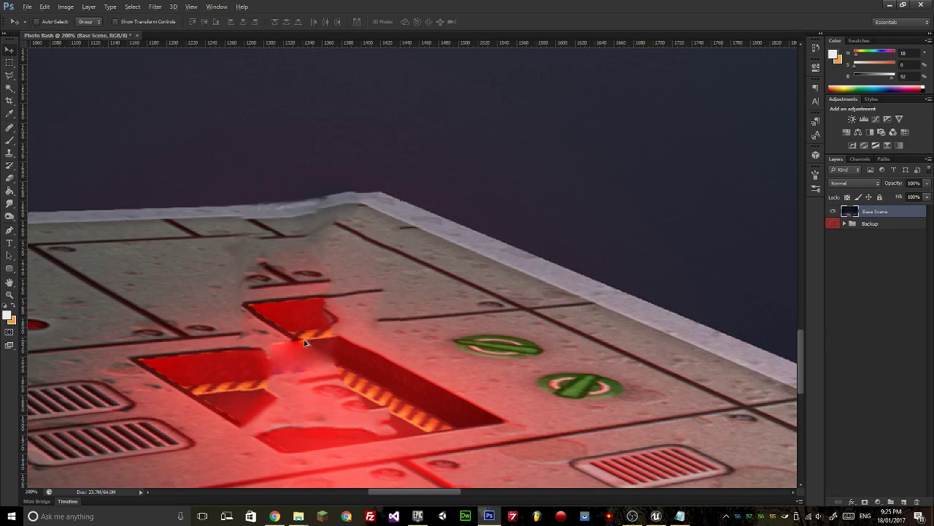
{"action": "left_click_drag", "start_coordinate": [302, 357], "coordinate": [302, 362]}
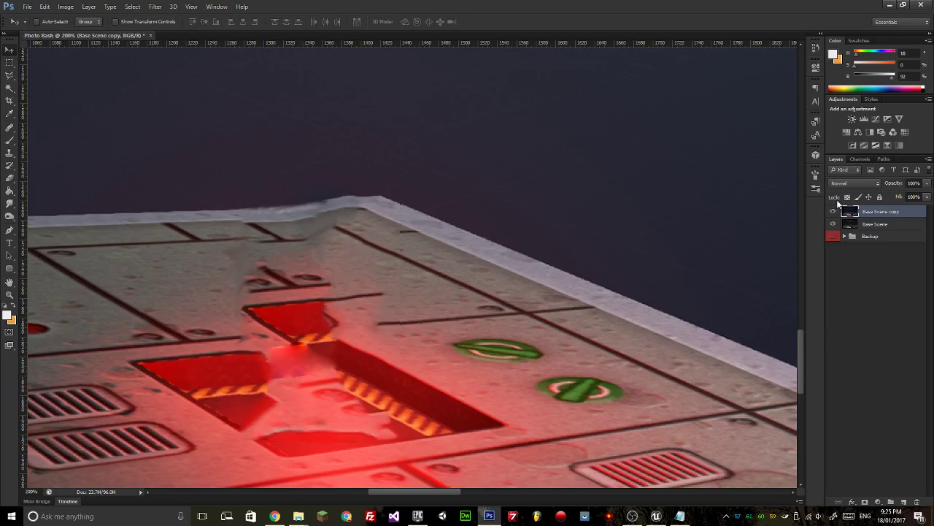
{"action": "key", "text": "ctrl+z"}
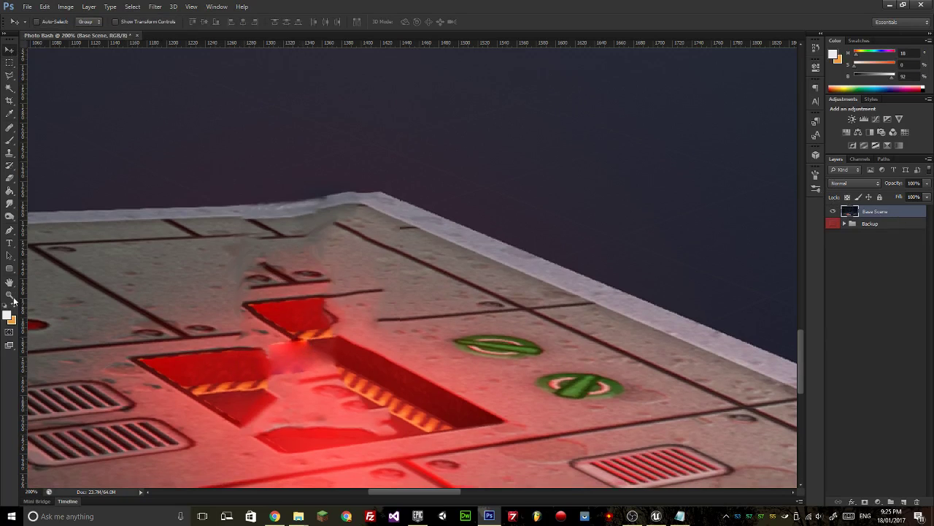
Paint over the gap in the red recess's back wall with the Healing Brush, starting at size 30.
{"action": "left_click", "coordinate": [10, 129]}
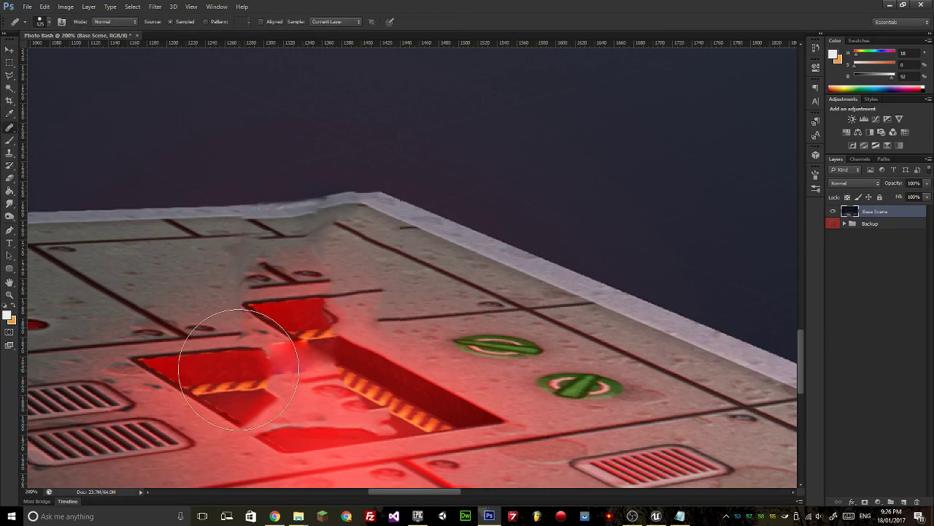
{"action": "key", "text": "bracketleft"}
{"action": "key", "text": "bracketleft"}
{"action": "key", "text": "bracketleft"}
{"action": "key", "text": "bracketleft"}
{"action": "key", "text": "bracketleft"}
{"action": "key", "text": "bracketleft"}
{"action": "key", "text": "bracketleft"}
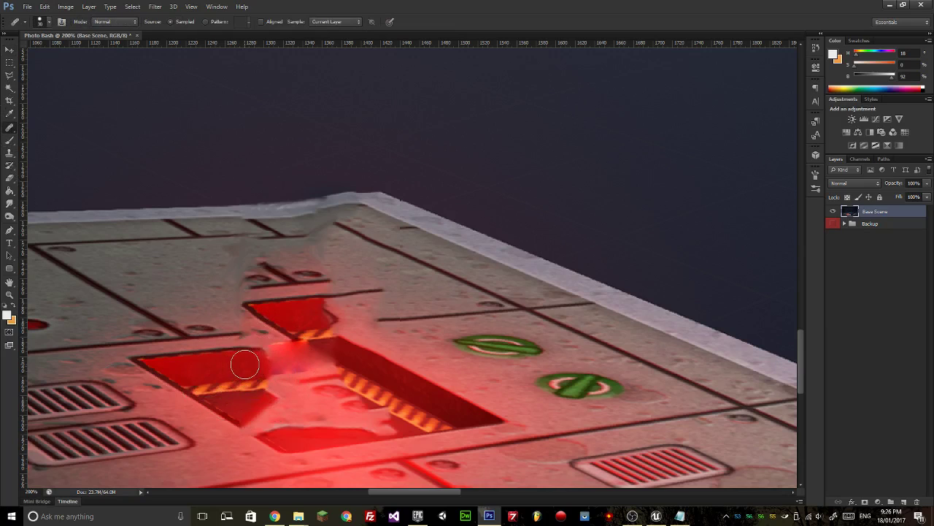
{"action": "mouse_move", "coordinate": [272, 358]}
{"action": "left_mouse_down"}
{"action": "mouse_move", "coordinate": [322, 355]}
{"action": "mouse_move", "coordinate": [249, 364]}
{"action": "mouse_move", "coordinate": [319, 356]}
{"action": "mouse_move", "coordinate": [303, 349]}
{"action": "mouse_move", "coordinate": [230, 367]}
{"action": "left_mouse_up"}
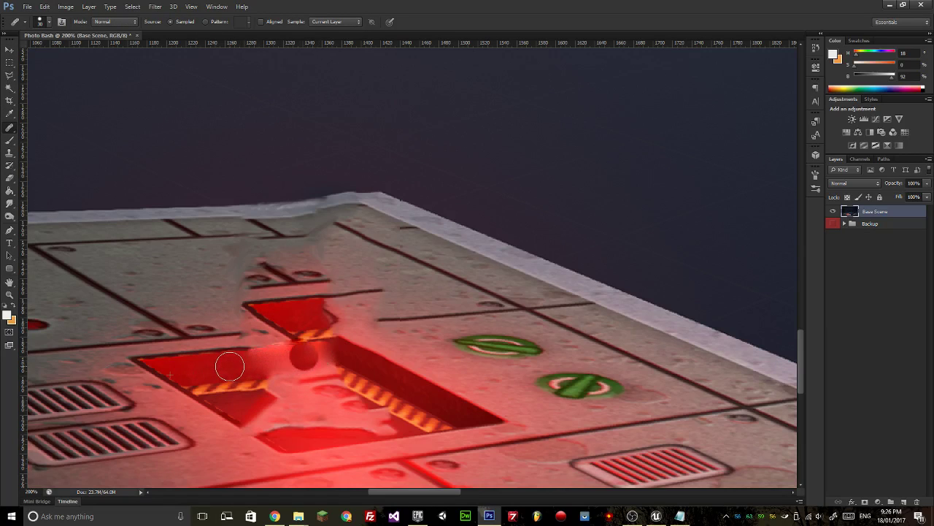
{"action": "left_click", "coordinate": [273, 357]}
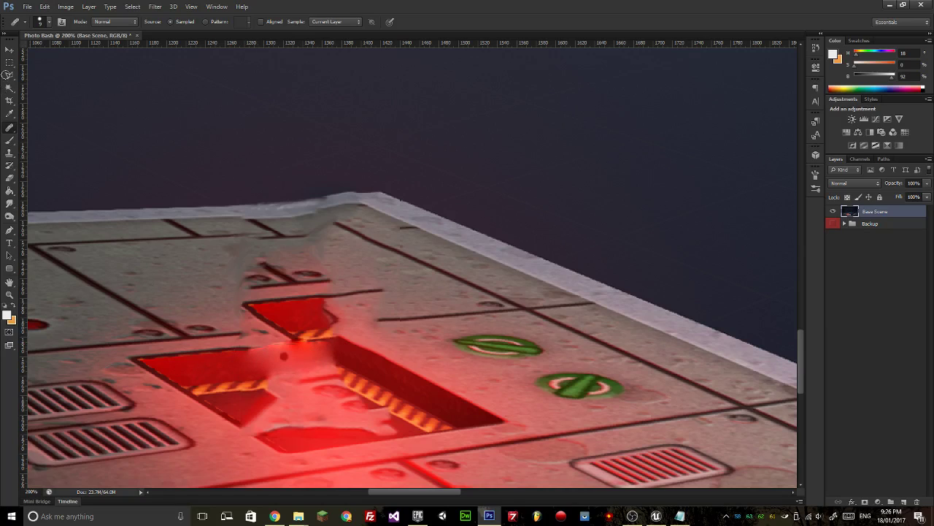
Select a section of the recess's red back wall with the Polygonal Lasso, copy it across the gap, and deselect.
{"action": "key", "text": "l"}
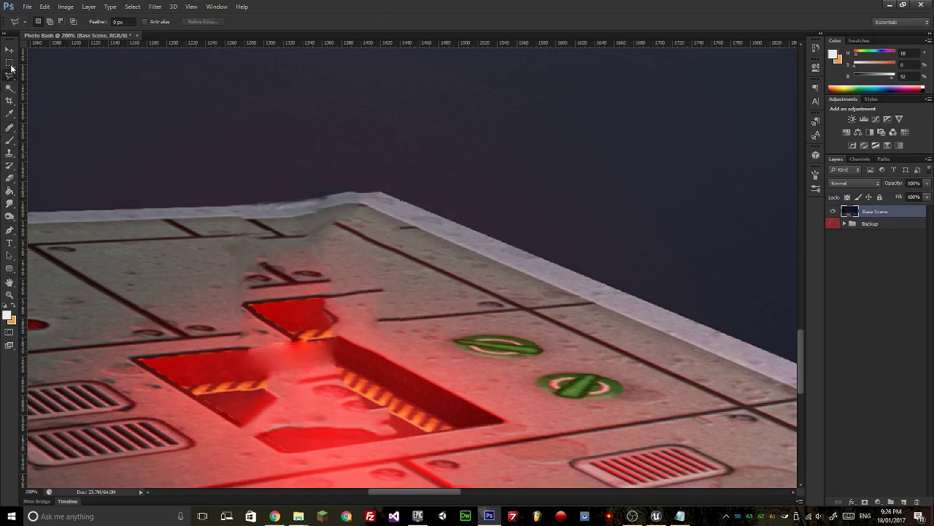
{"action": "left_click", "coordinate": [165, 358]}
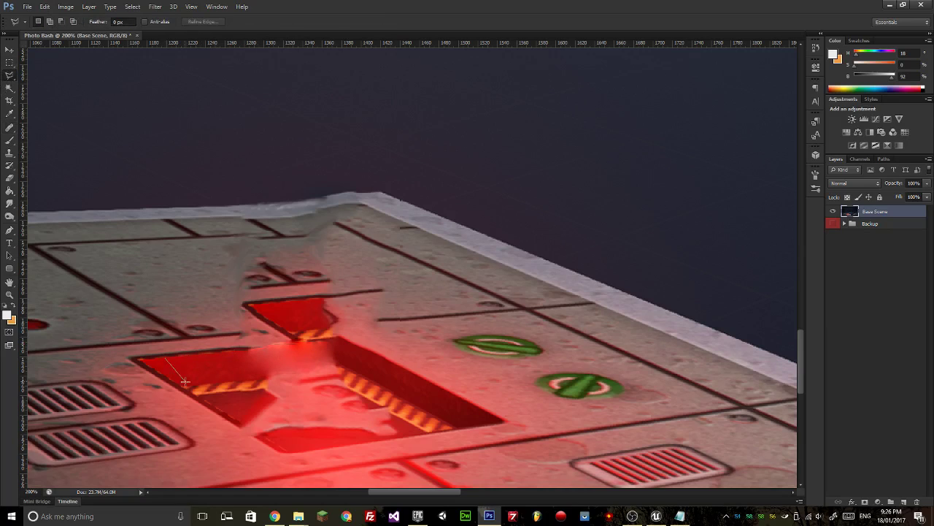
{"action": "left_click", "coordinate": [249, 376]}
{"action": "left_click", "coordinate": [235, 349]}
{"action": "left_click", "coordinate": [165, 357]}
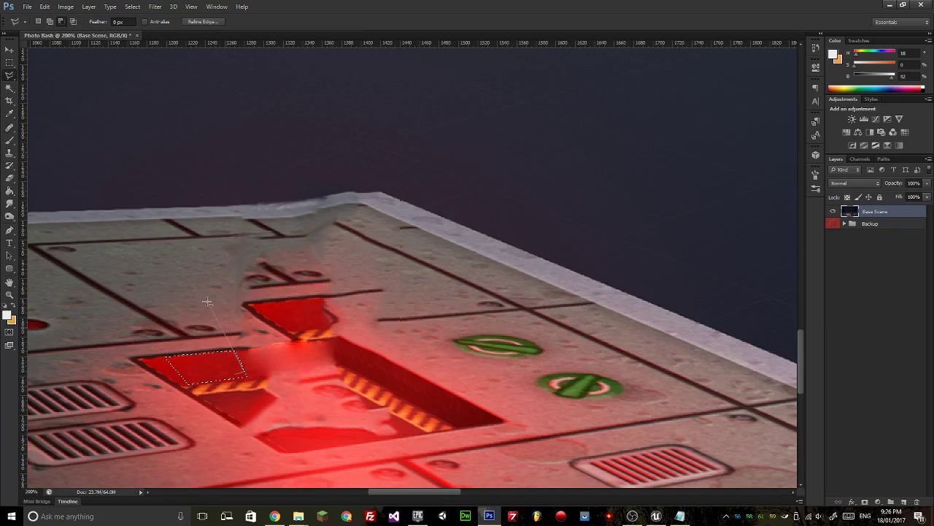
{"action": "left_click", "coordinate": [10, 65]}
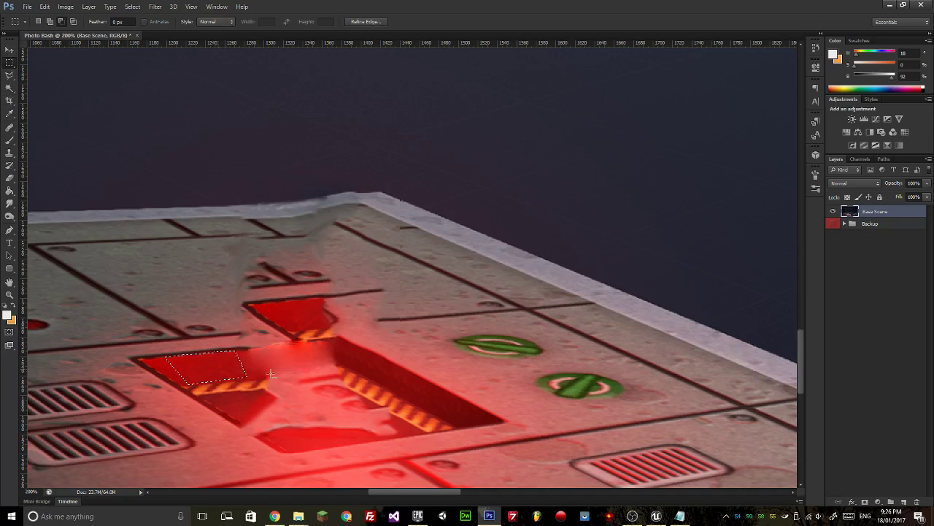
{"action": "left_click_drag", "start_coordinate": [218, 367], "coordinate": [303, 360]}
{"action": "key", "text": "v"}
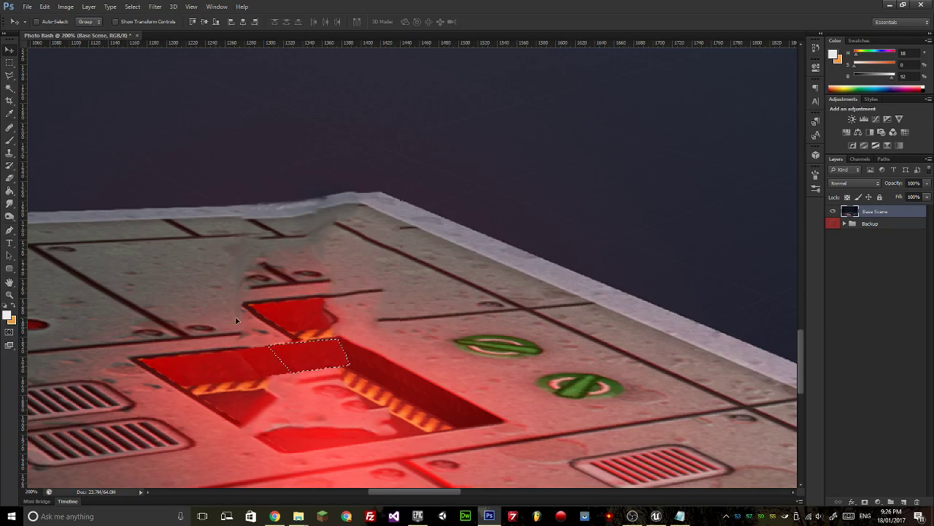
{"action": "left_click_drag", "start_coordinate": [244, 362], "coordinate": [195, 358]}
{"action": "key", "text": "m"}
{"action": "key", "text": "ctrl+d"}
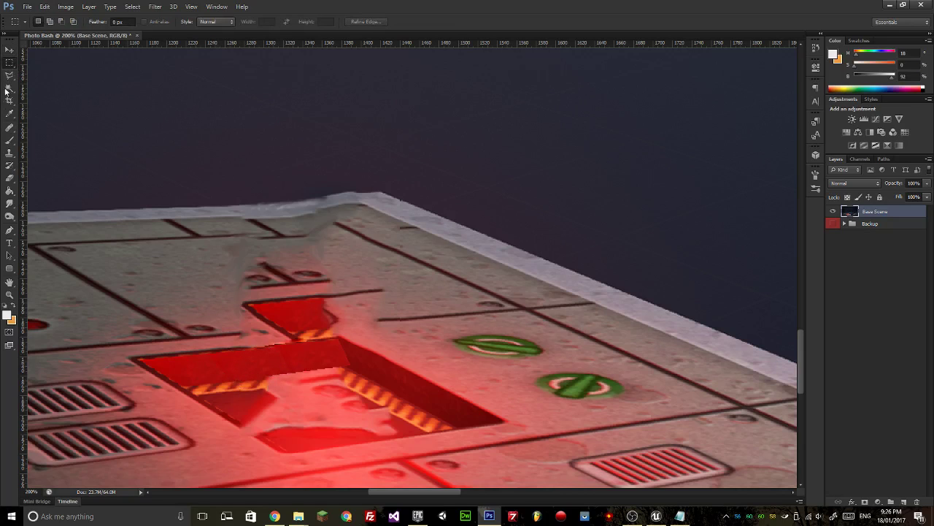
Copy a lassoed piece of the orange hazard stripe along the recess's back wall until the stripe is continuous, and deselect.
{"action": "left_click", "coordinate": [9, 76]}
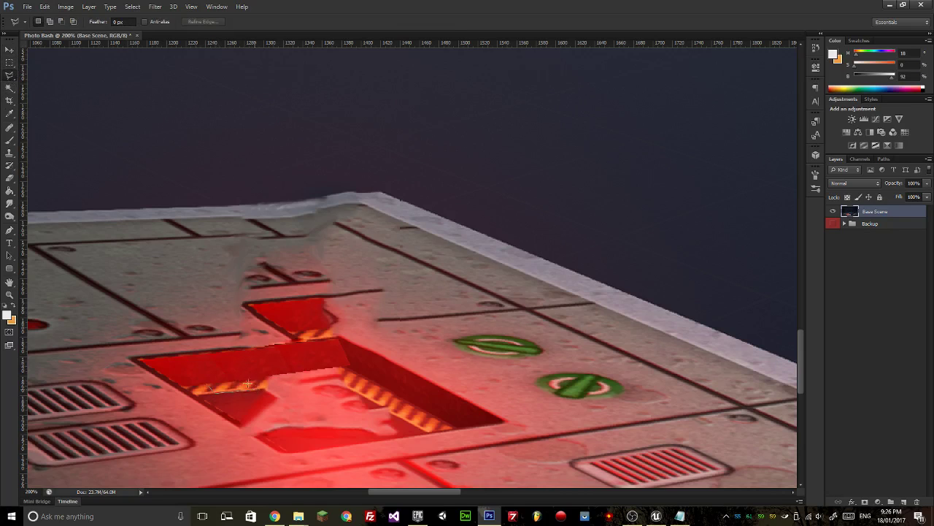
{"action": "left_click_drag", "start_coordinate": [209, 386], "coordinate": [208, 386]}
{"action": "left_click", "coordinate": [5, 50]}
{"action": "left_click", "coordinate": [4, 50]}
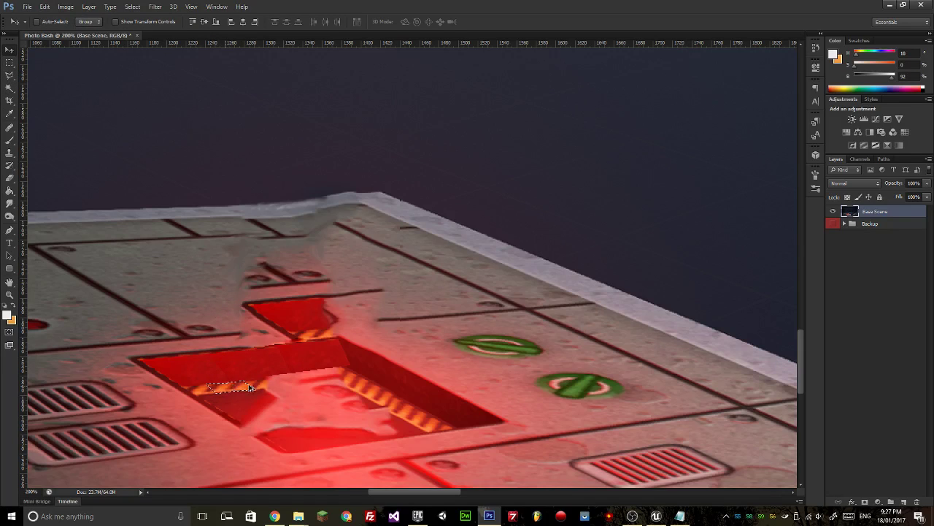
{"action": "left_click_drag", "start_coordinate": [227, 388], "coordinate": [319, 376]}
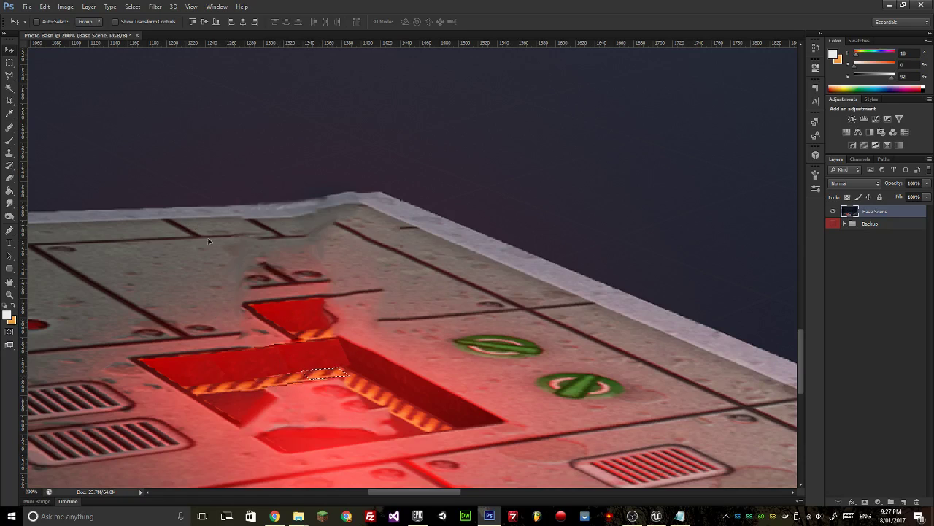
{"action": "key", "text": "l"}
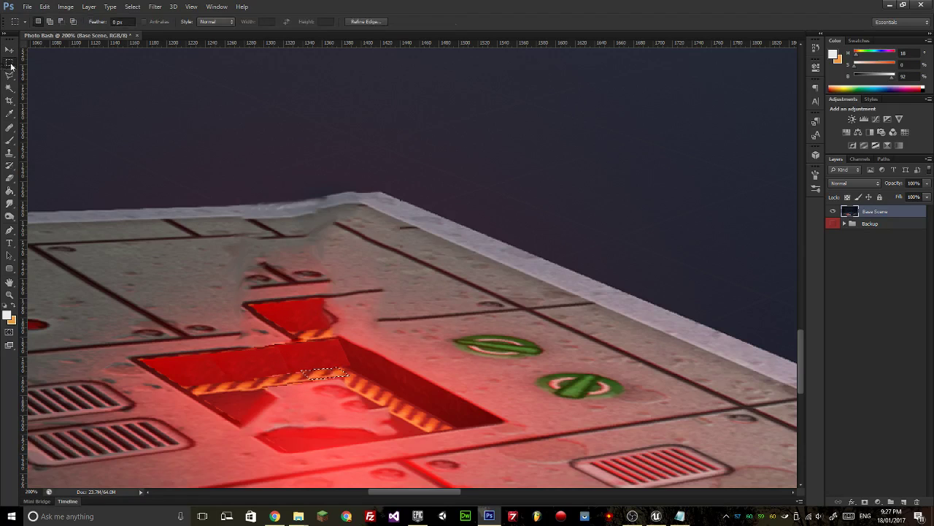
{"action": "key", "text": "ctrl+d"}
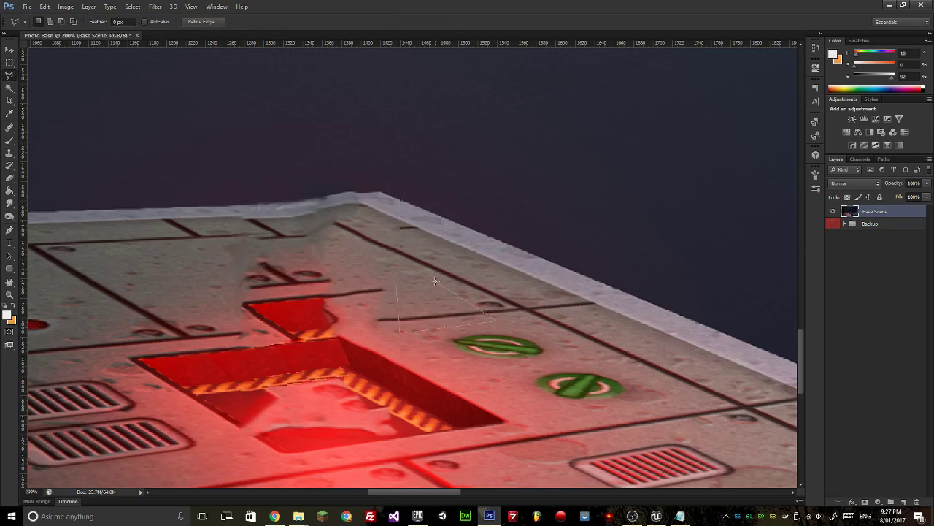
Cover the stray red fragment above the recess with copies of a lassoed section of clean panel and seam.
{"action": "left_click", "coordinate": [396, 284]}
{"action": "key", "text": "v"}
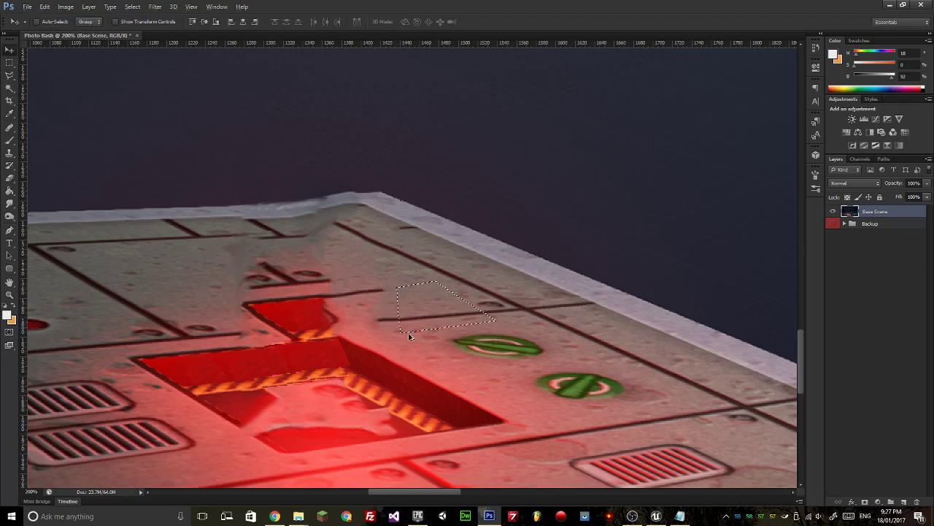
{"action": "left_click_drag", "start_coordinate": [409, 336], "coordinate": [276, 330]}
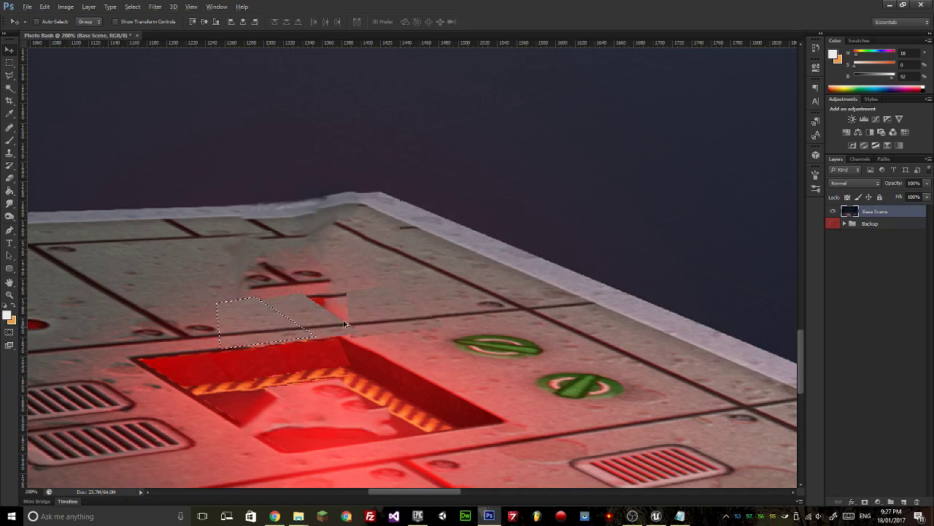
{"action": "left_click_drag", "start_coordinate": [345, 324], "coordinate": [351, 322]}
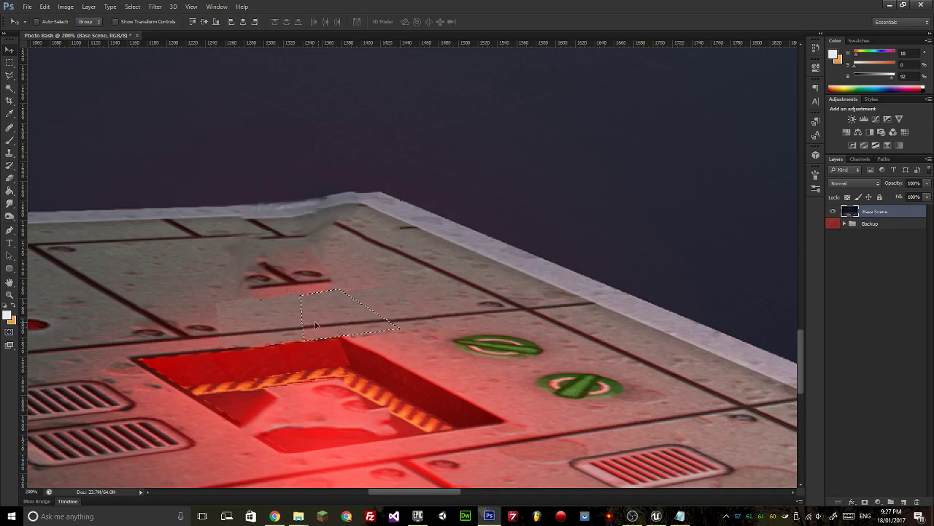
Cover the leftover seam and rivet marks behind the recess with copies of a lassoed clean concrete area, and deselect.
{"action": "left_click", "coordinate": [10, 73]}
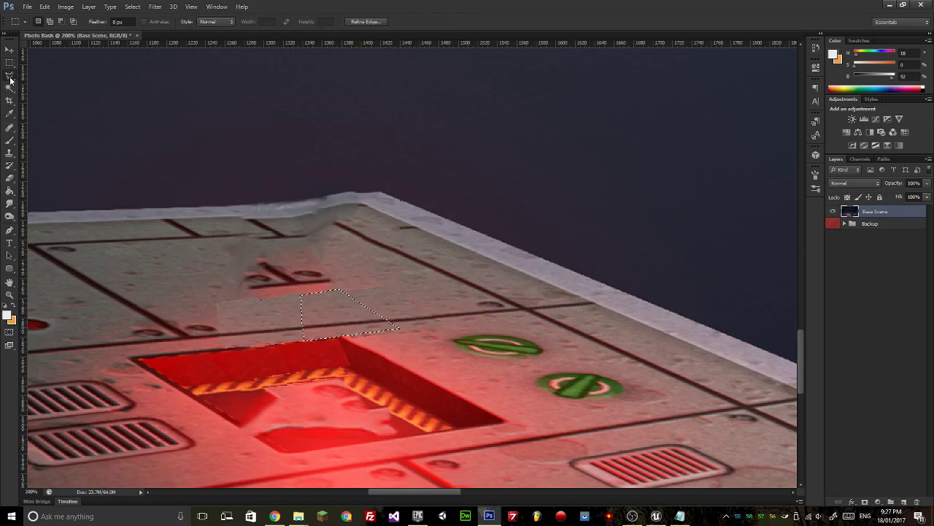
{"action": "left_click", "coordinate": [369, 292]}
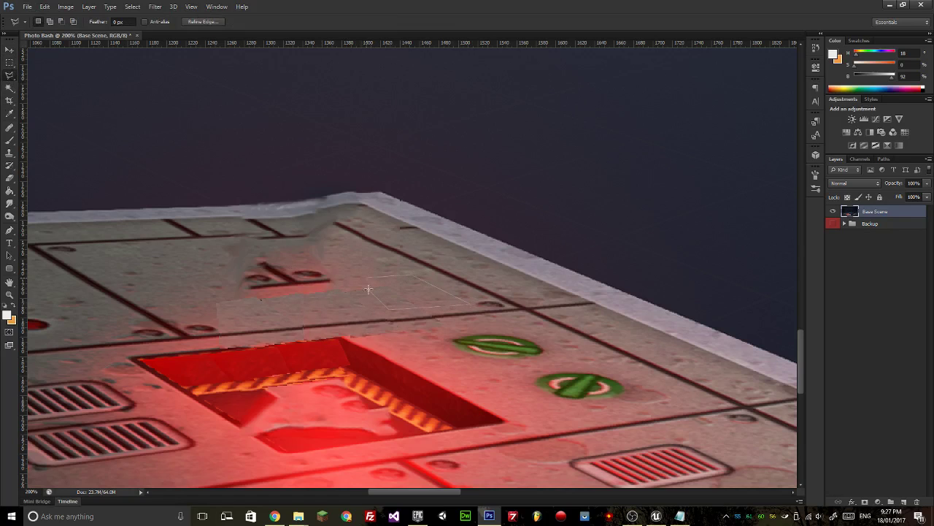
{"action": "left_click", "coordinate": [9, 63]}
{"action": "mouse_move", "coordinate": [471, 310]}
{"action": "left_mouse_down"}
{"action": "mouse_move", "coordinate": [365, 277]}
{"action": "mouse_move", "coordinate": [289, 272]}
{"action": "mouse_move", "coordinate": [367, 288]}
{"action": "mouse_move", "coordinate": [364, 307]}
{"action": "mouse_move", "coordinate": [278, 271]}
{"action": "mouse_move", "coordinate": [273, 293]}
{"action": "mouse_move", "coordinate": [301, 261]}
{"action": "mouse_move", "coordinate": [245, 272]}
{"action": "mouse_move", "coordinate": [264, 261]}
{"action": "mouse_move", "coordinate": [216, 263]}
{"action": "mouse_move", "coordinate": [225, 292]}
{"action": "left_mouse_up"}
{"action": "key", "text": "ctrl+z"}
{"action": "left_click", "coordinate": [9, 53]}
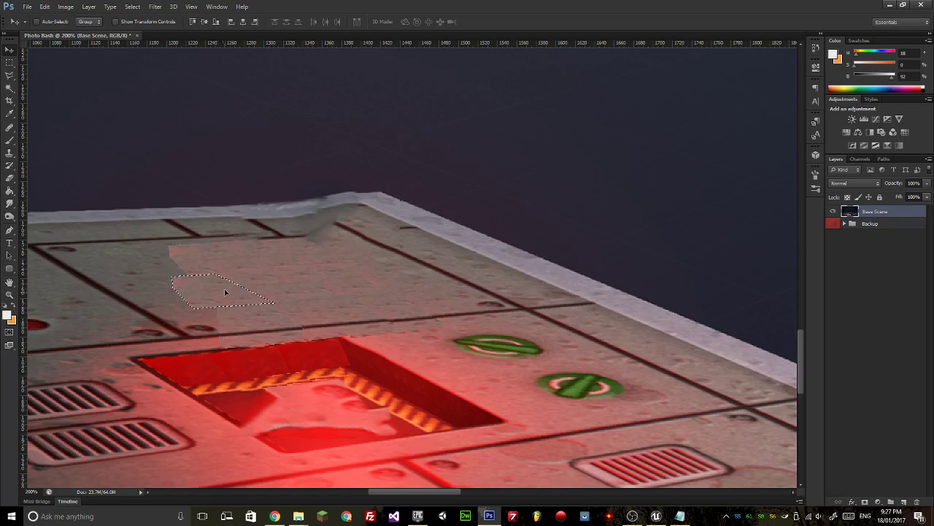
{"action": "left_click", "coordinate": [10, 62]}
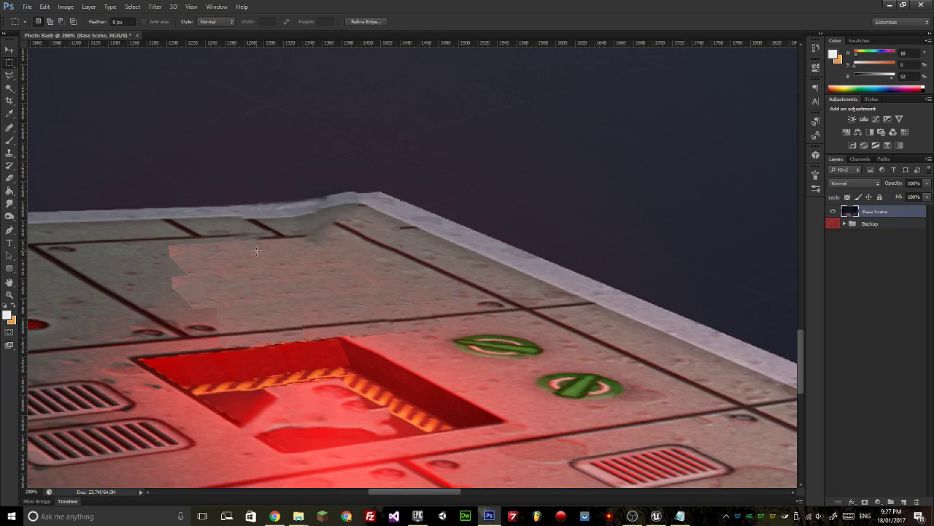
{"action": "key", "text": "ctrl+d"}
Blend the jagged edge of the copied concrete patches with the Spot Healing Brush at size 10.
{"action": "left_click", "coordinate": [12, 131]}
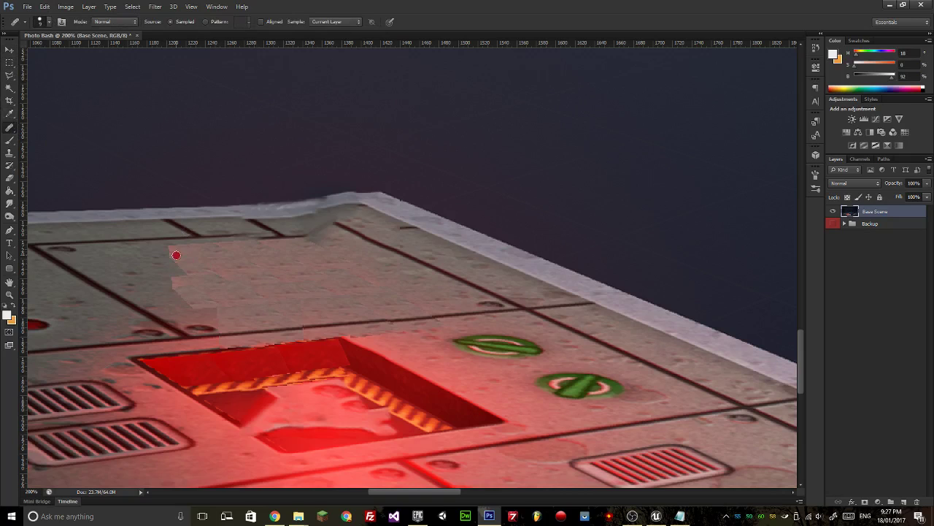
{"action": "right_click", "coordinate": [9, 128]}
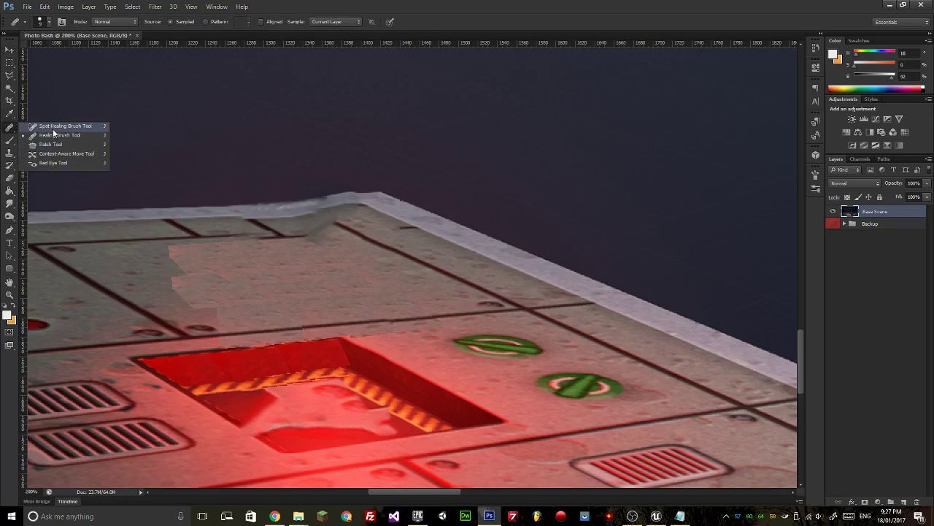
{"action": "left_click", "coordinate": [64, 126]}
{"action": "key", "text": "bracketleft"}
{"action": "key", "text": "bracketleft"}
{"action": "key", "text": "bracketleft"}
{"action": "key", "text": "bracketleft"}
{"action": "key", "text": "bracketleft"}
{"action": "key", "text": "bracketleft"}
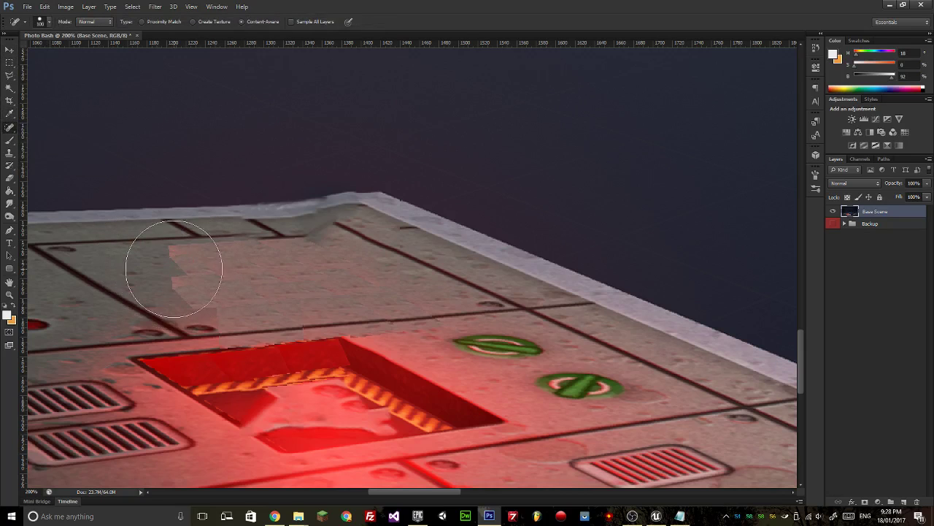
{"action": "mouse_move", "coordinate": [170, 261]}
{"action": "left_mouse_down"}
{"action": "mouse_move", "coordinate": [190, 294]}
{"action": "mouse_move", "coordinate": [216, 307]}
{"action": "left_mouse_up"}
{"action": "mouse_move", "coordinate": [177, 280]}
{"action": "left_mouse_down"}
{"action": "mouse_move", "coordinate": [219, 307]}
{"action": "mouse_move", "coordinate": [199, 297]}
{"action": "mouse_move", "coordinate": [212, 303]}
{"action": "left_mouse_up"}
{"action": "left_click", "coordinate": [210, 298]}
{"action": "left_click", "coordinate": [208, 307]}
{"action": "left_click", "coordinate": [218, 305]}
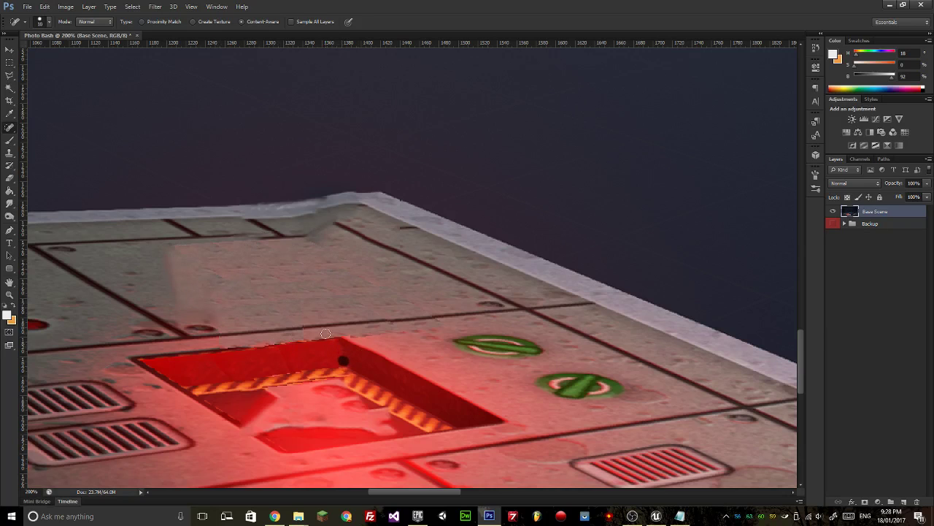
Spot-heal the blemishes along the recess's back wall and hazard stripe.
{"action": "left_click", "coordinate": [275, 386]}
{"action": "key", "text": "z"}
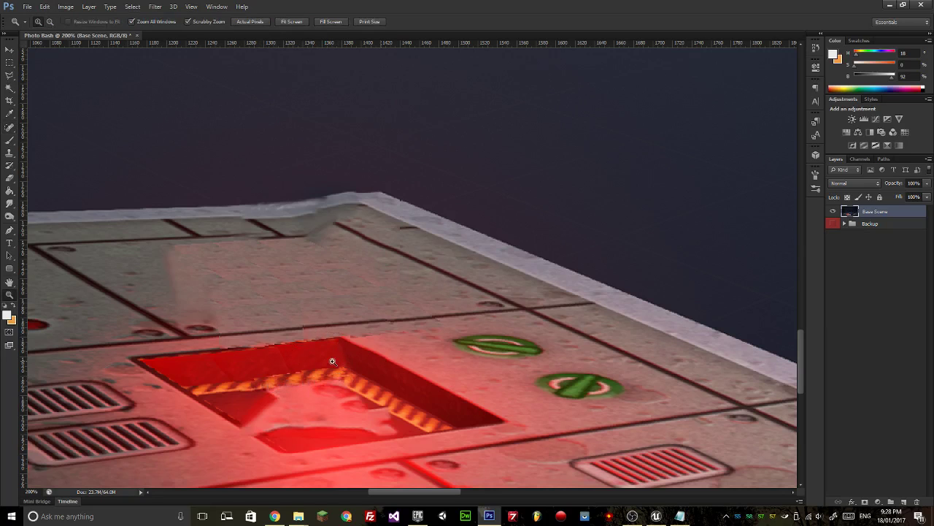
{"action": "left_click_drag", "start_coordinate": [332, 361], "coordinate": [289, 372]}
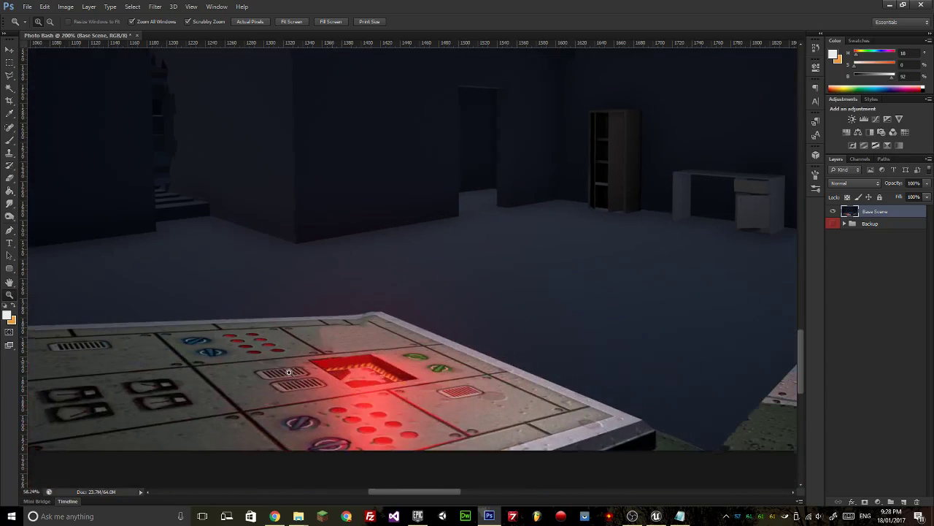
{"action": "mouse_move", "coordinate": [555, 279]}
{"action": "left_mouse_down"}
{"action": "mouse_move", "coordinate": [472, 328]}
{"action": "mouse_move", "coordinate": [482, 356]}
{"action": "left_mouse_up"}
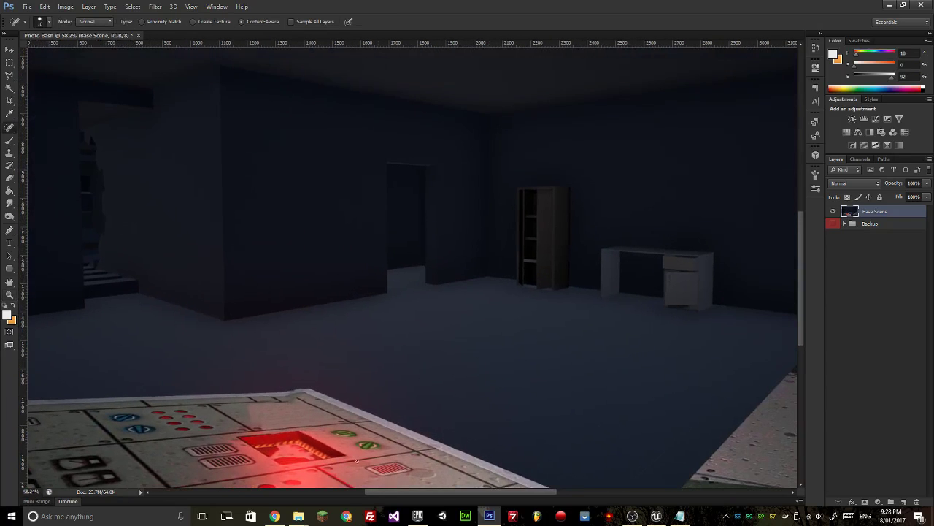
Switch to Chrome and read the viewers' messages in the YouTube live chat.
{"action": "left_click", "coordinate": [270, 517]}
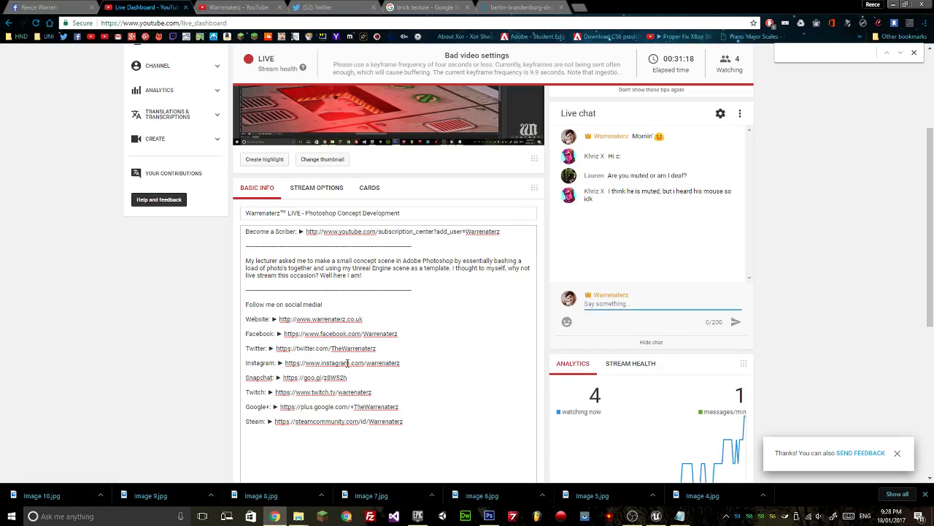
{"action": "scroll", "coordinate": [652, 321], "scroll_direction": "up", "scroll_amount": 1}
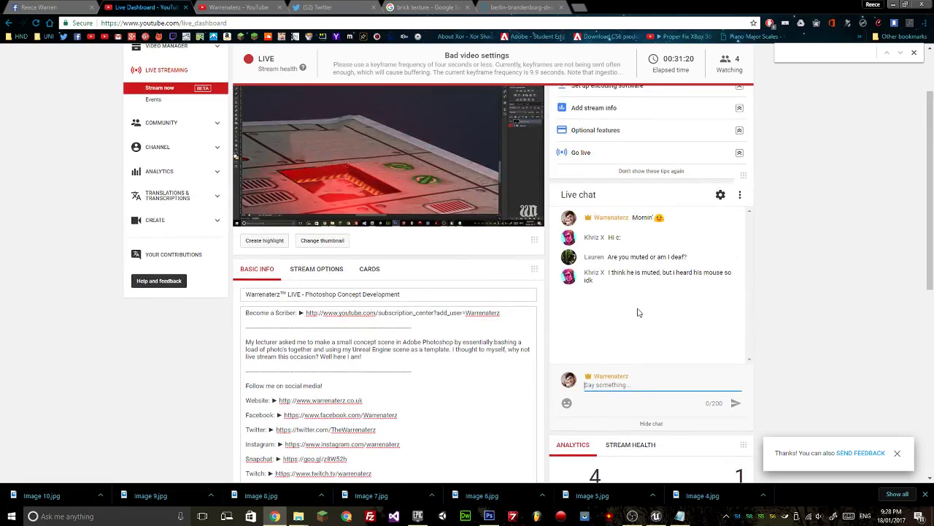
{"action": "mouse_move", "coordinate": [270, 219]}
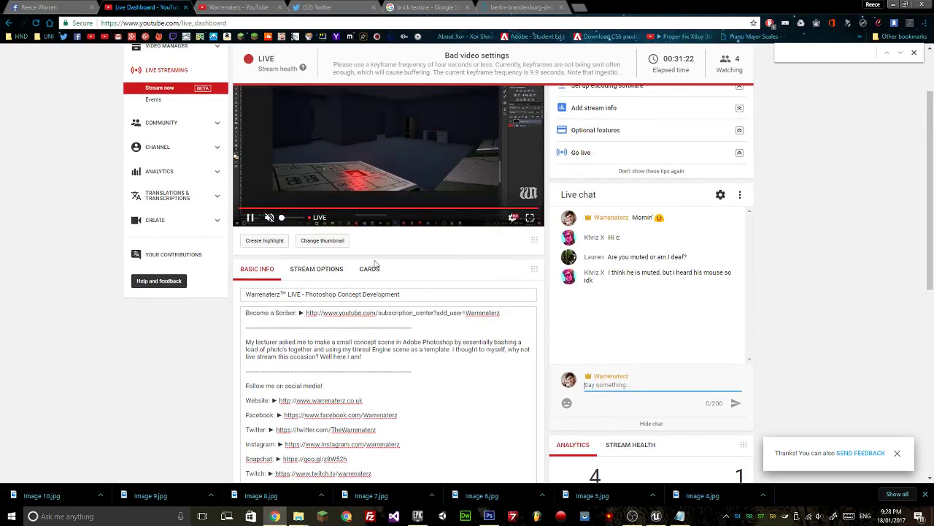
Switch to OBS, unmute the Mic/Aux source, and minimise the window.
{"action": "mouse_move", "coordinate": [637, 518]}
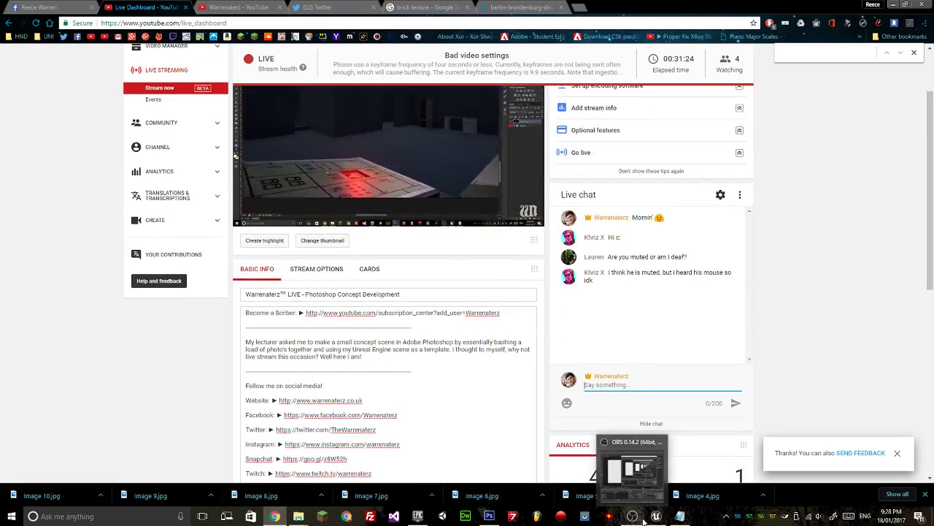
{"action": "left_click", "coordinate": [652, 477]}
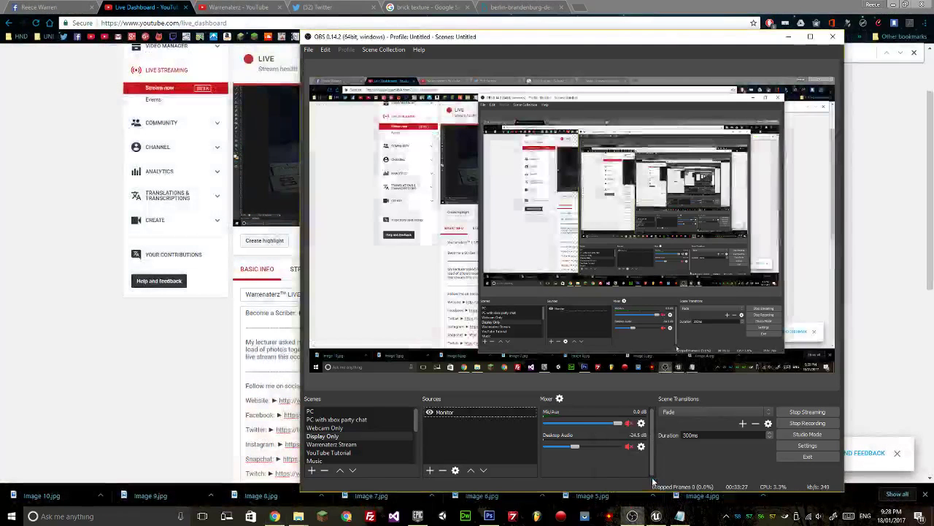
{"action": "left_click", "coordinate": [627, 424]}
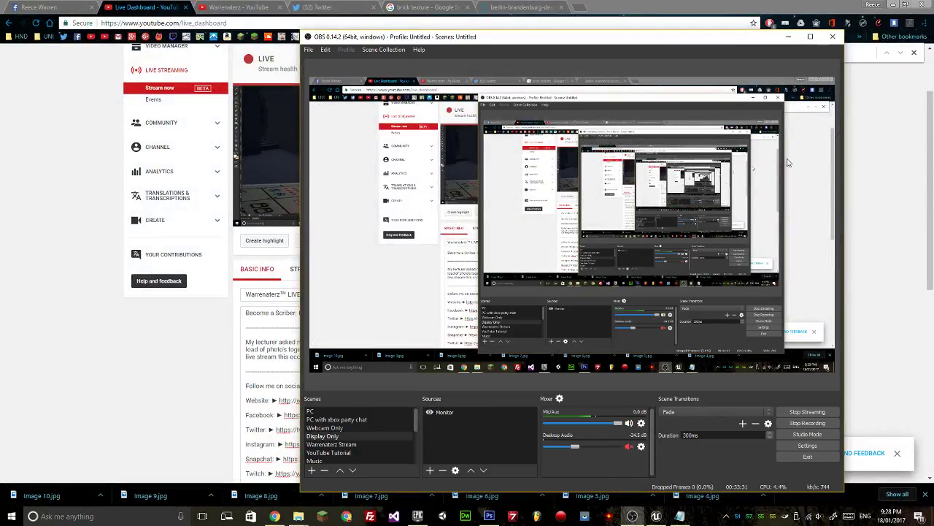
{"action": "left_click", "coordinate": [788, 36]}
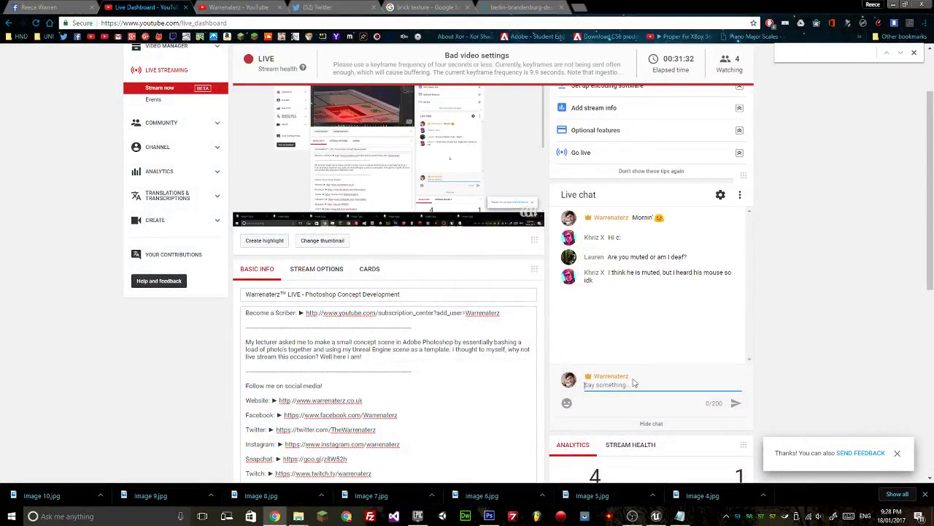
Check the stream preview and live chat on the YouTube dashboard again, and return to Photoshop.
{"action": "scroll", "coordinate": [624, 351], "scroll_direction": "up", "scroll_amount": 2}
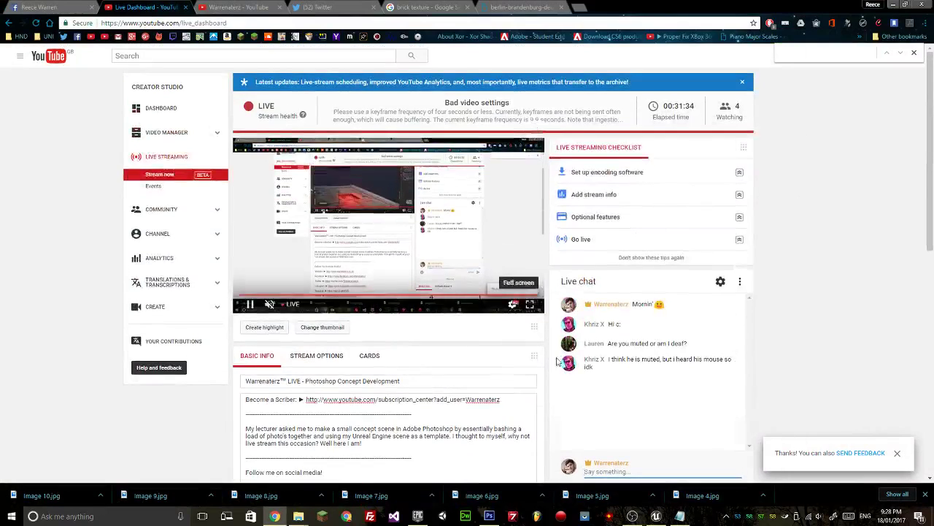
{"action": "scroll", "coordinate": [635, 409], "scroll_direction": "down", "scroll_amount": 3}
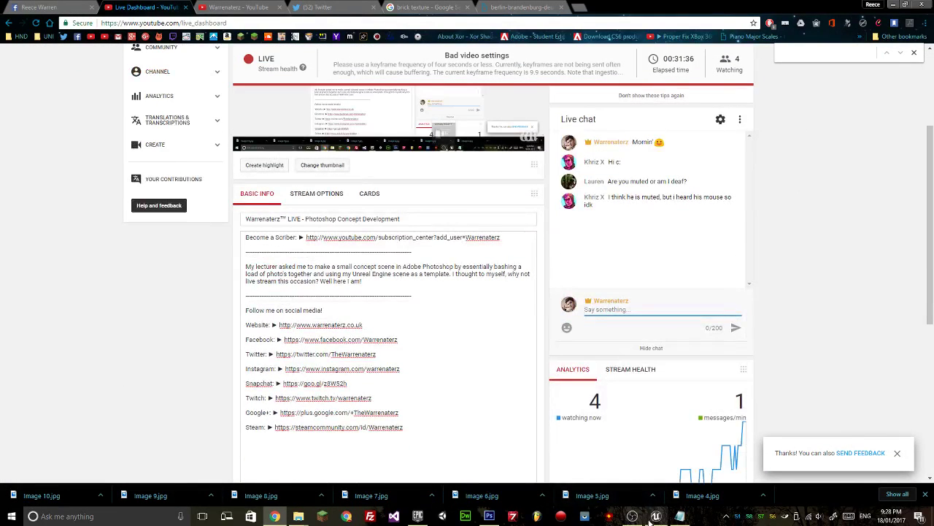
{"action": "left_click", "coordinate": [635, 518]}
{"action": "left_click", "coordinate": [633, 517]}
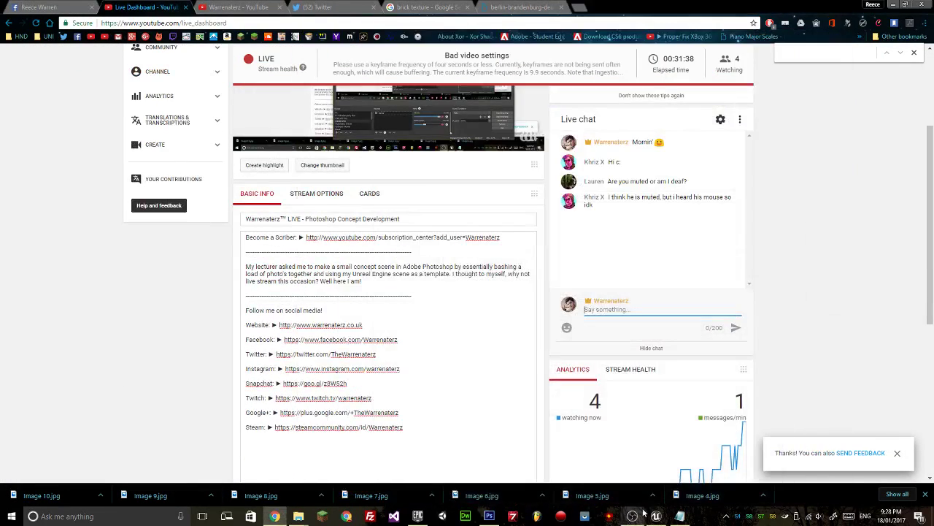
{"action": "left_click", "coordinate": [489, 516]}
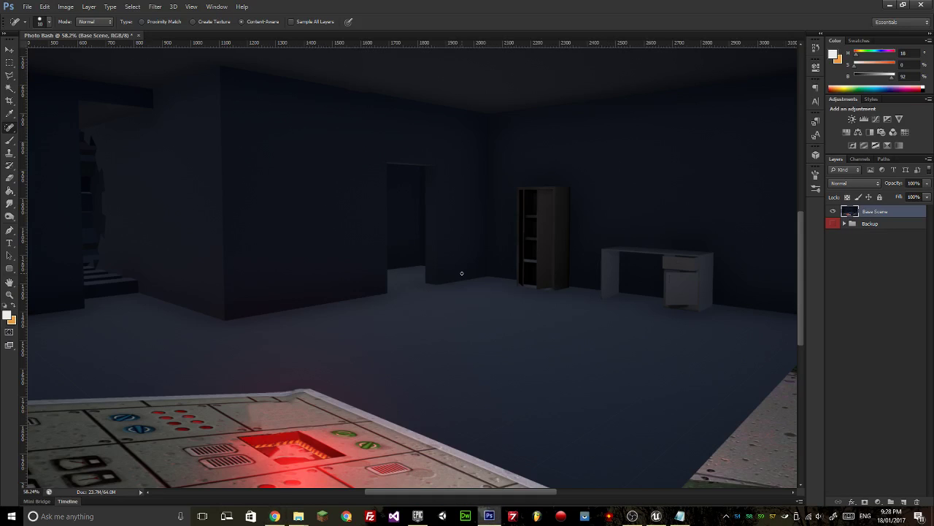
{"action": "left_click", "coordinate": [656, 516]}
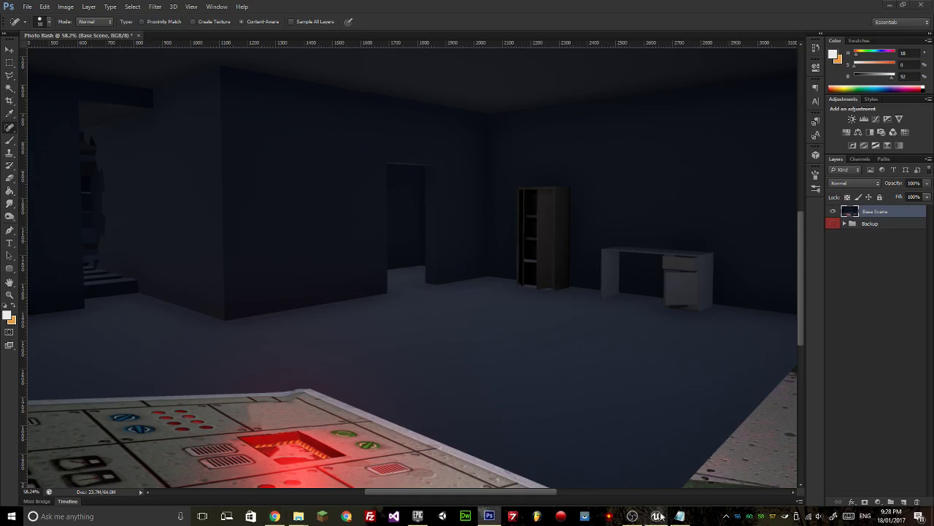
{"action": "left_click", "coordinate": [896, 5]}
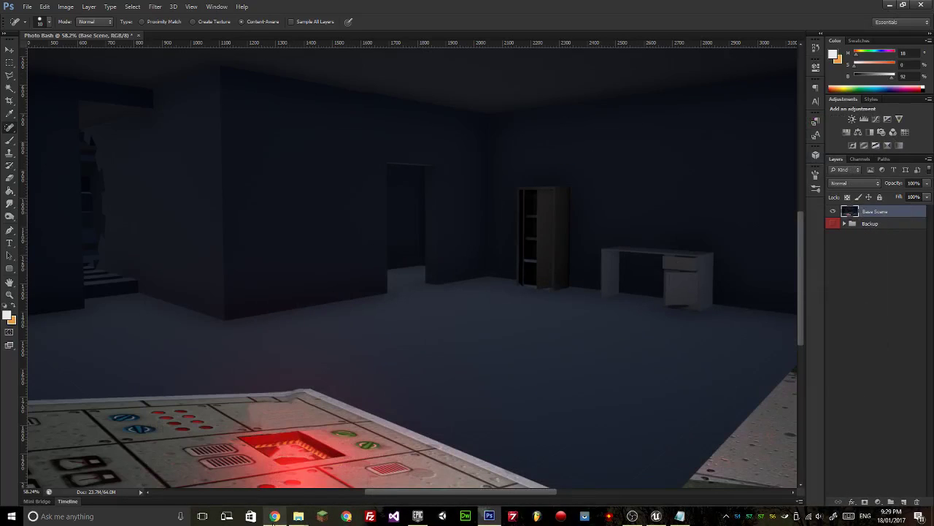
Switch to the Photobash Images folder in File Explorer and place Image 5.jpg into the Photoshop document.
{"action": "mouse_move", "coordinate": [276, 516]}
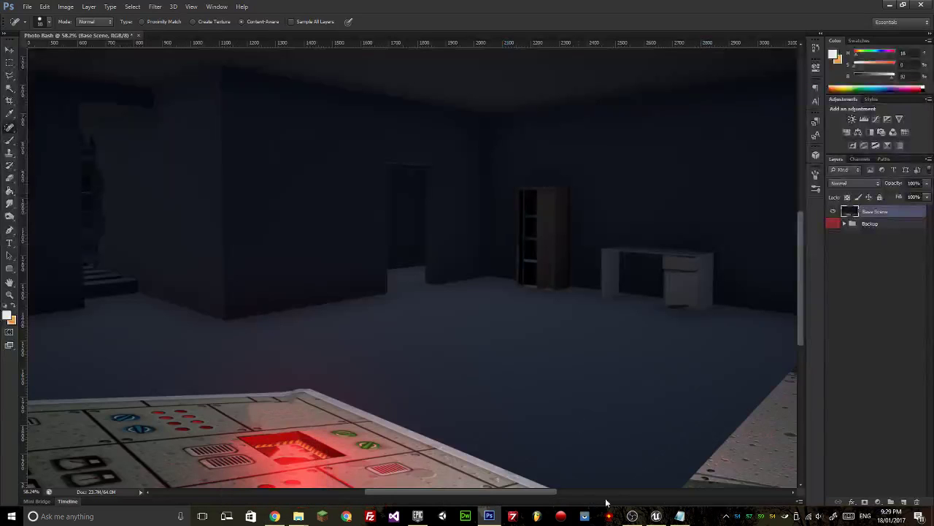
{"action": "mouse_move", "coordinate": [633, 516]}
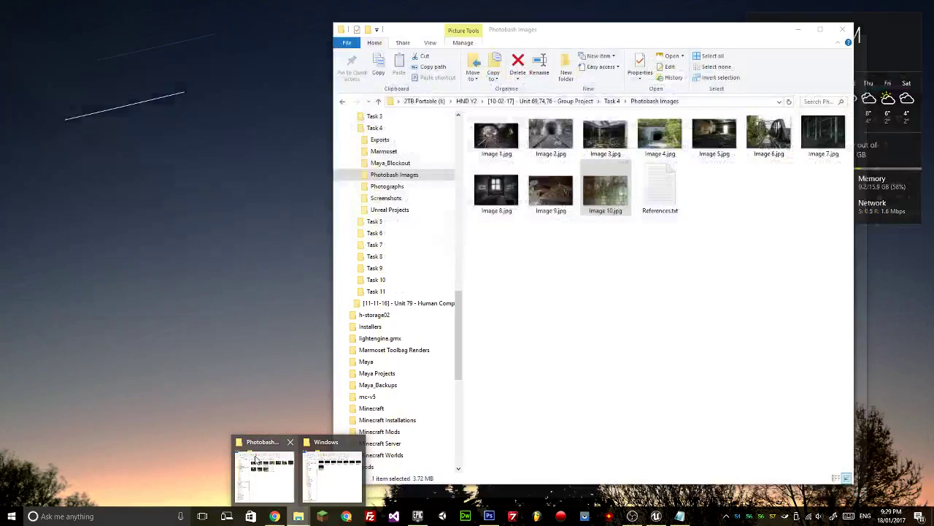
{"action": "left_click", "coordinate": [265, 471]}
{"action": "left_click_drag", "start_coordinate": [595, 28], "coordinate": [733, 71]}
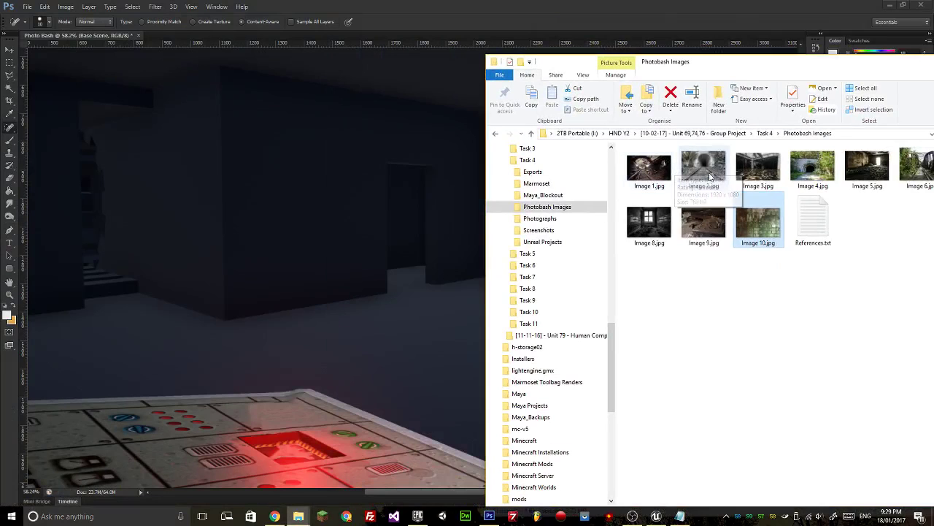
{"action": "left_click", "coordinate": [853, 182]}
{"action": "left_click_drag", "start_coordinate": [871, 169], "coordinate": [470, 350]}
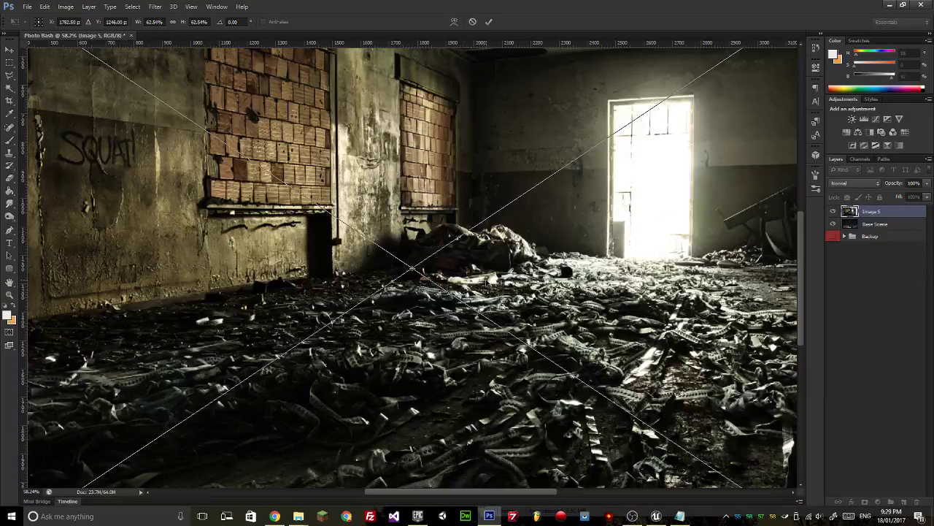
Scale Image 5 down to about 39%, position it over the room's back wall and floor, and commit the placement.
{"action": "key", "text": "ctrl+minus"}
{"action": "key", "text": "ctrl+minus"}
{"action": "key", "text": "ctrl+minus"}
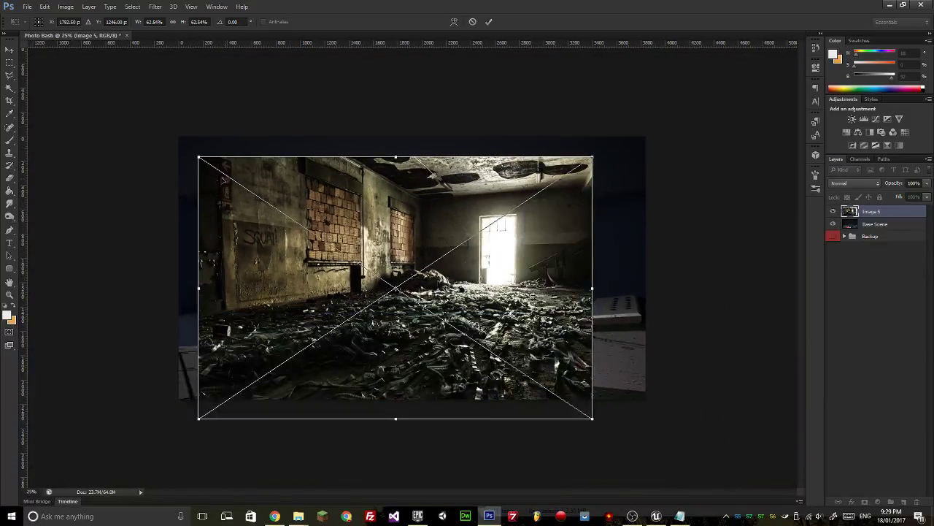
{"action": "left_click_drag", "start_coordinate": [194, 154], "coordinate": [347, 256]}
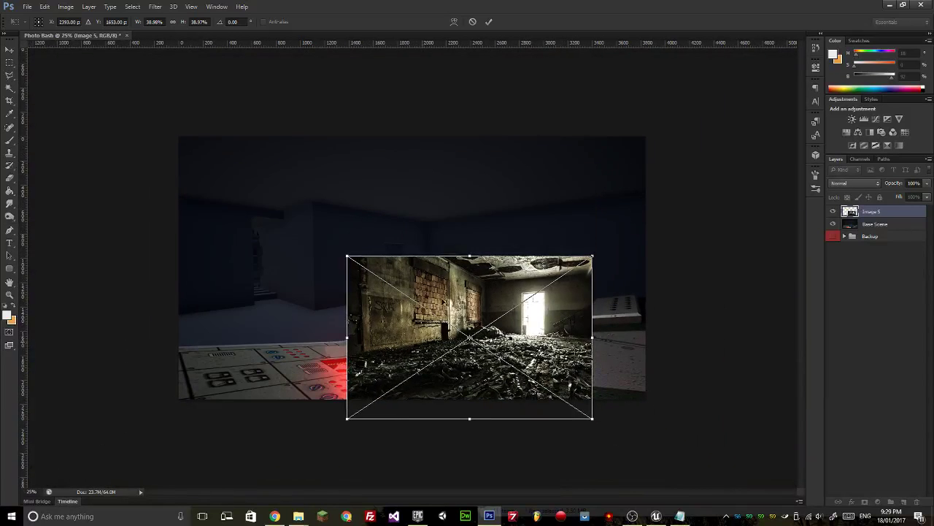
{"action": "mouse_move", "coordinate": [444, 270]}
{"action": "left_mouse_down"}
{"action": "mouse_move", "coordinate": [449, 191]}
{"action": "mouse_move", "coordinate": [427, 197]}
{"action": "left_mouse_up"}
{"action": "key", "text": "Return"}
{"action": "key", "text": "j"}
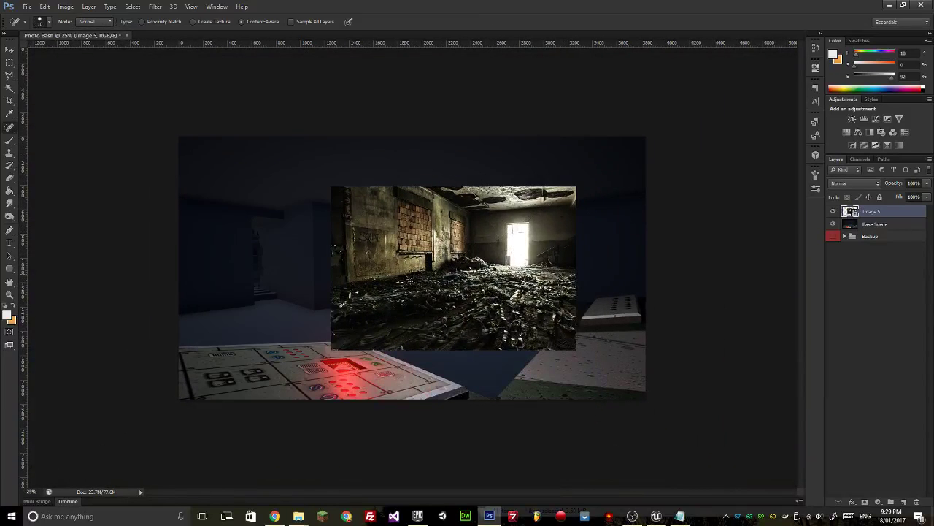
{"action": "key", "text": "ctrl+plus"}
{"action": "left_click_drag", "start_coordinate": [546, 298], "coordinate": [491, 271]}
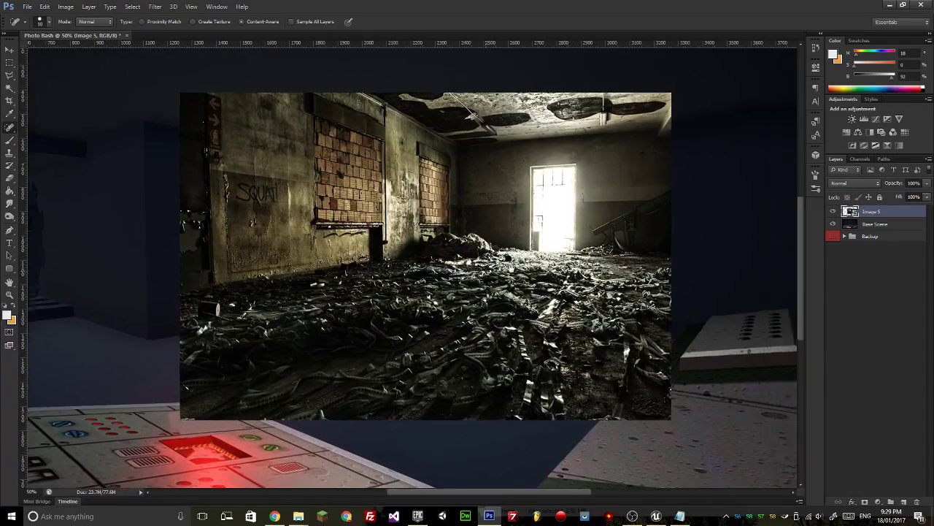
Rasterize the Image 5 layer.
{"action": "right_click", "coordinate": [927, 211]}
{"action": "key", "text": "Escape"}
{"action": "right_click", "coordinate": [912, 219]}
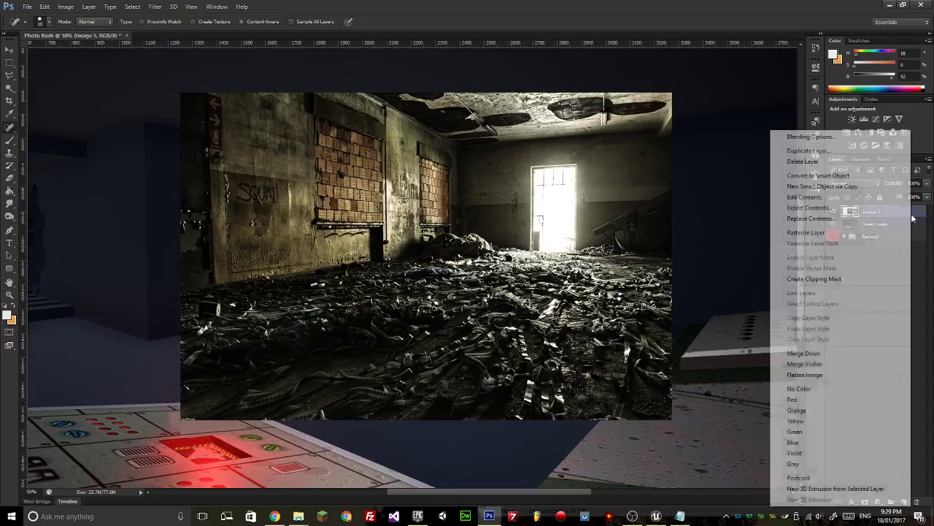
{"action": "key", "text": "Escape"}
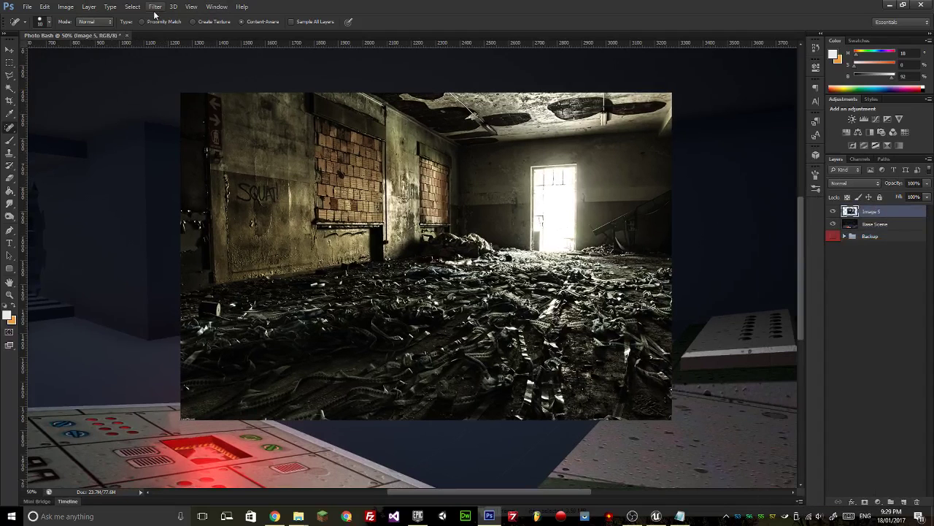
Apply a High Pass filter with a radius of about 83.5 pixels to the Image 5 layer.
{"action": "left_click", "coordinate": [173, 7]}
{"action": "mouse_move", "coordinate": [156, 7]}
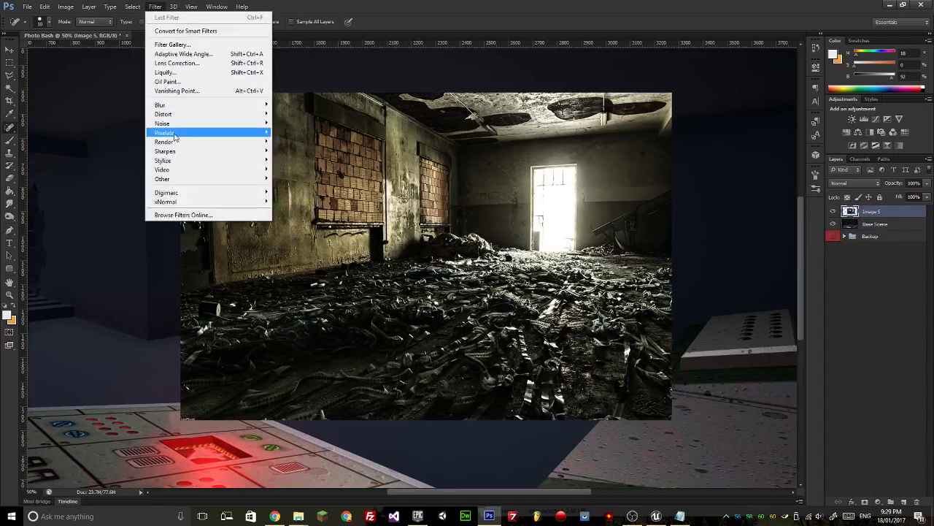
{"action": "mouse_move", "coordinate": [168, 179]}
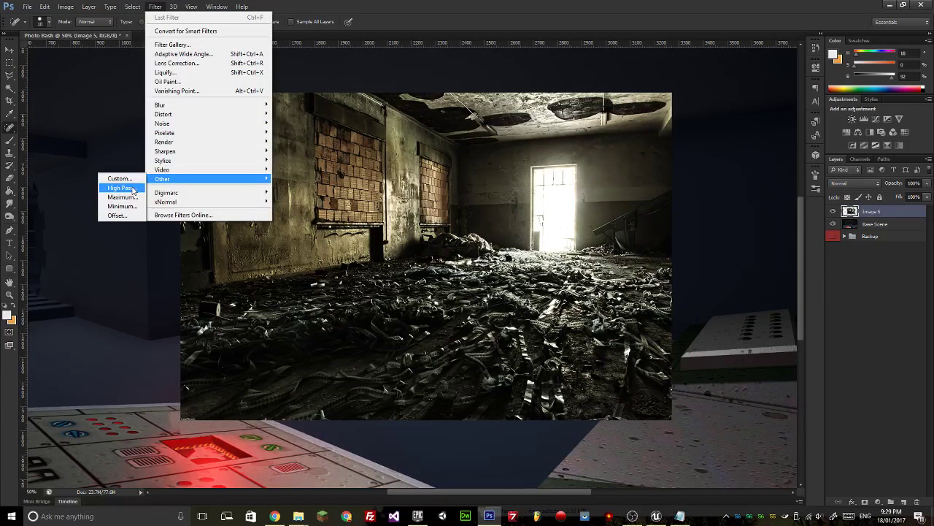
{"action": "left_click", "coordinate": [122, 188]}
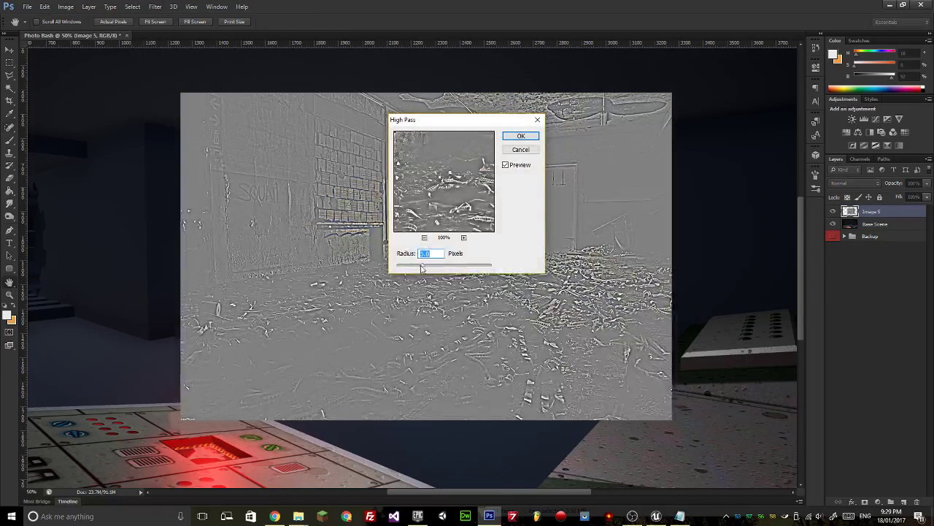
{"action": "left_click_drag", "start_coordinate": [422, 268], "coordinate": [457, 269]}
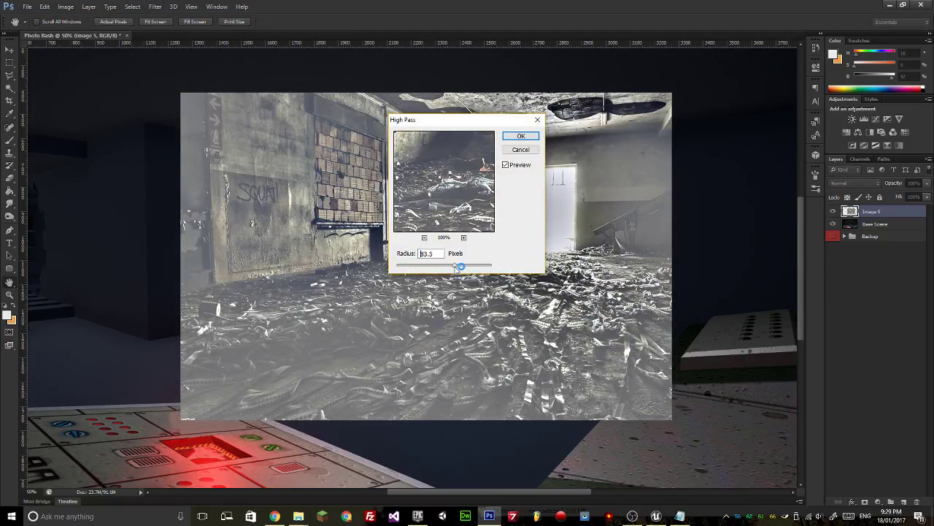
{"action": "left_click", "coordinate": [519, 136]}
{"action": "key", "text": "j"}
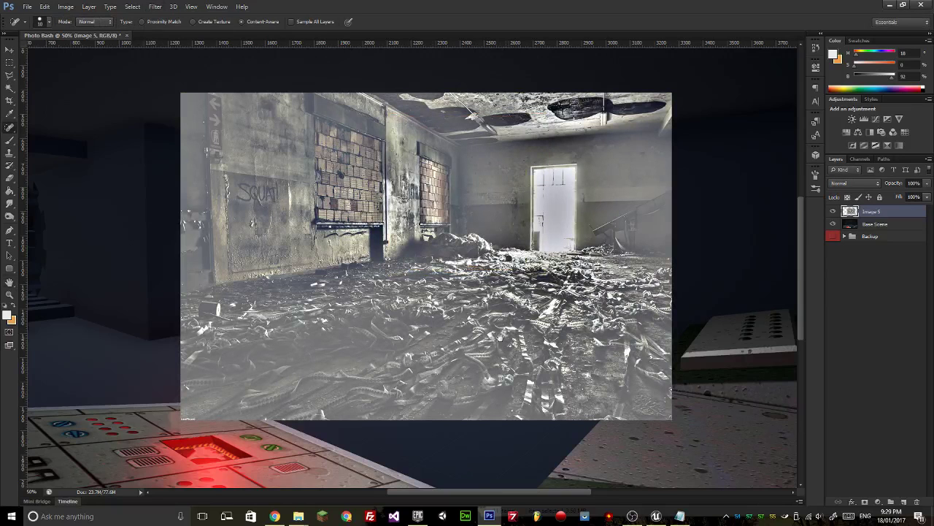
Try several blend modes on the Image 5 layer, including Lighten, Color Dodge and Lighter Color, and settle on Hard Light.
{"action": "scroll", "coordinate": [475, 334], "scroll_direction": "right", "scroll_amount": 1}
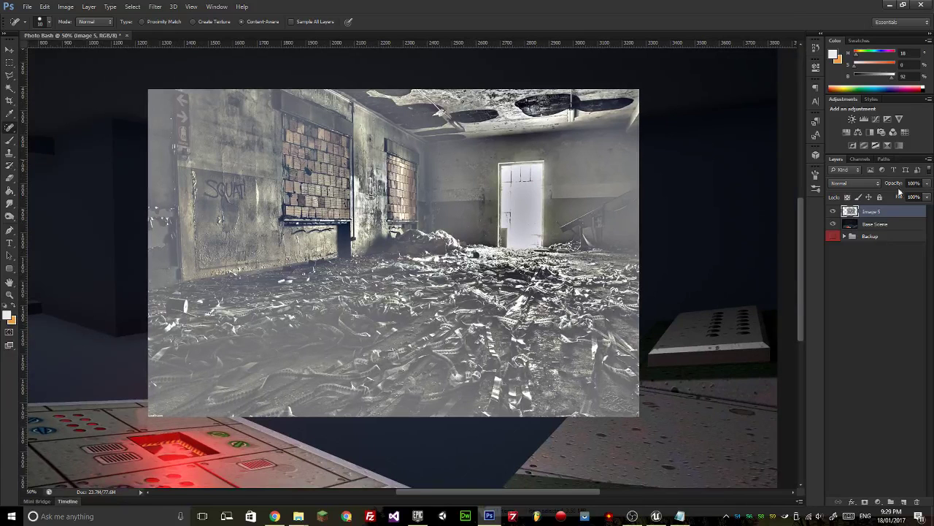
{"action": "left_click", "coordinate": [854, 183]}
{"action": "left_click", "coordinate": [851, 263]}
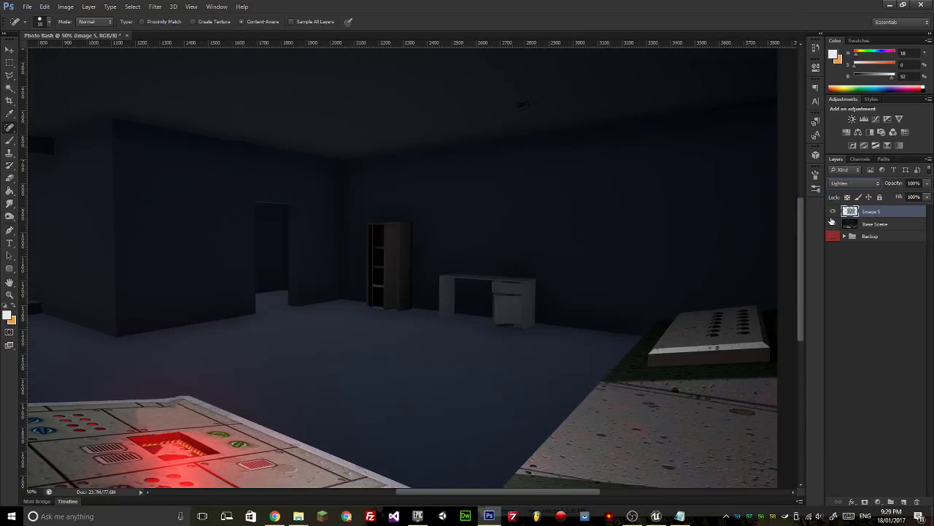
{"action": "key", "text": "Down"}
{"action": "key", "text": "Down"}
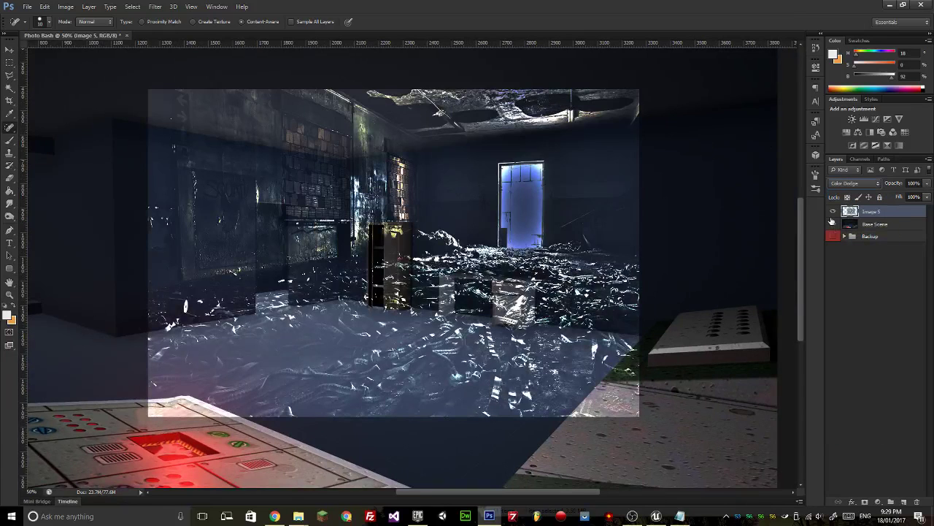
{"action": "key", "text": "Down"}
{"action": "key", "text": "Down"}
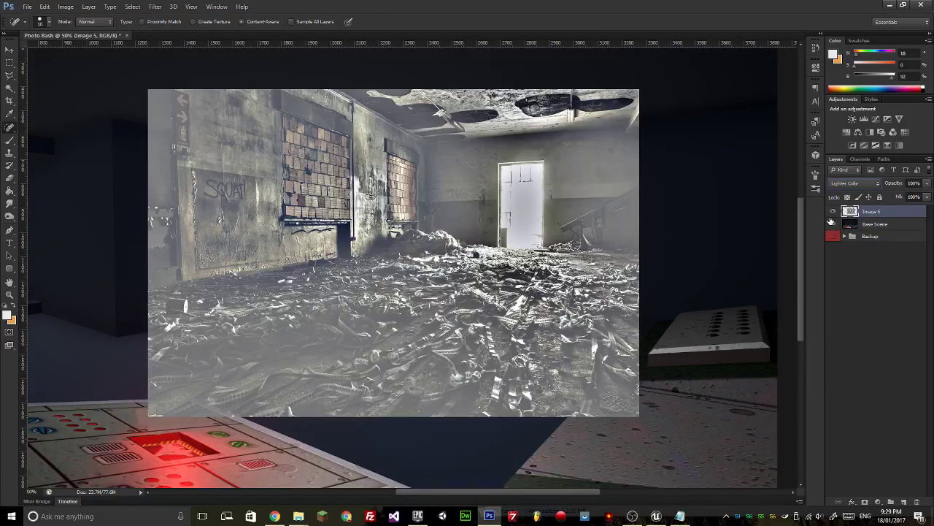
{"action": "key", "text": "Down"}
{"action": "key", "text": "Down"}
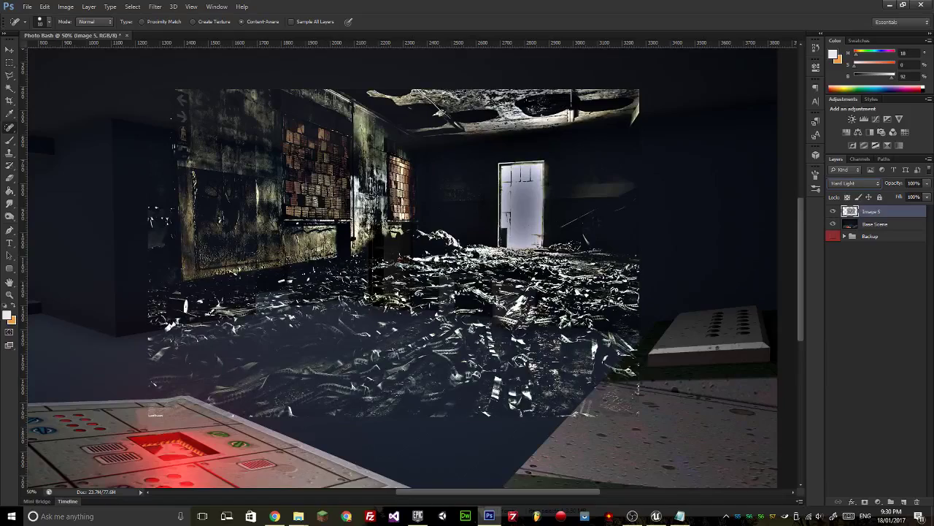
Choose the Eraser in Brush mode with a soft round tip and set its size to 175 px.
{"action": "key", "text": "ctrl+plus"}
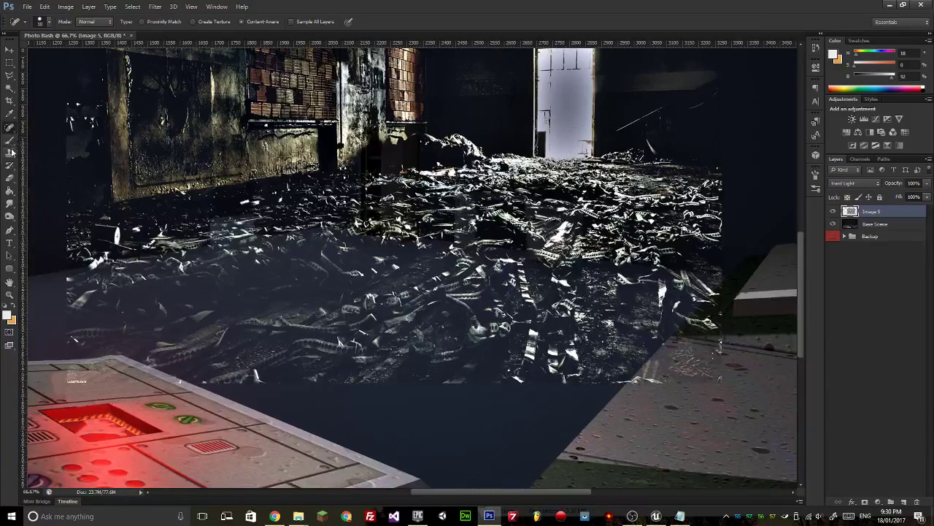
{"action": "left_click", "coordinate": [9, 177]}
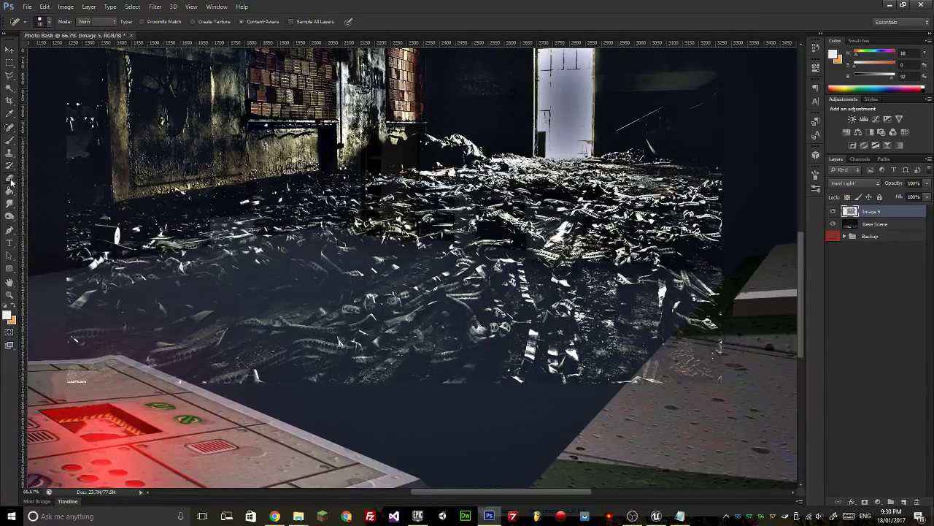
{"action": "left_click", "coordinate": [111, 22]}
{"action": "left_click", "coordinate": [98, 32]}
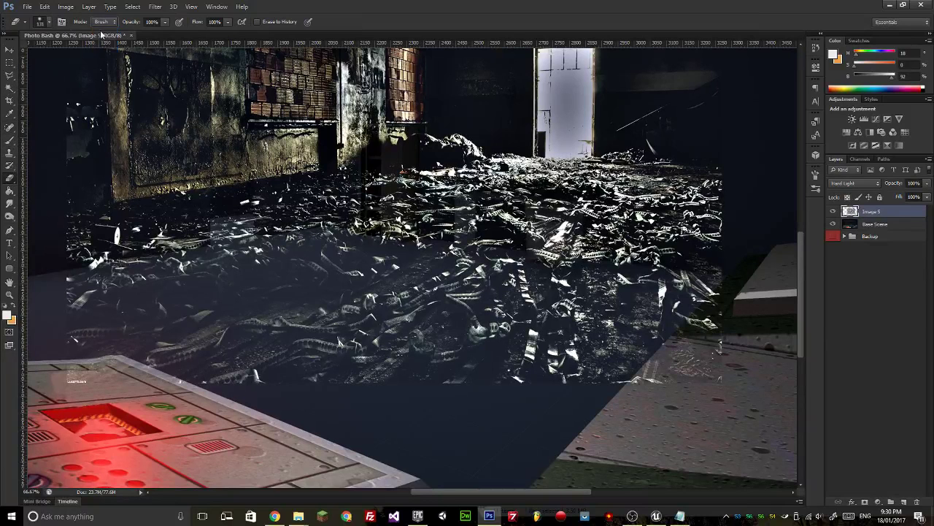
{"action": "left_click", "coordinate": [46, 23]}
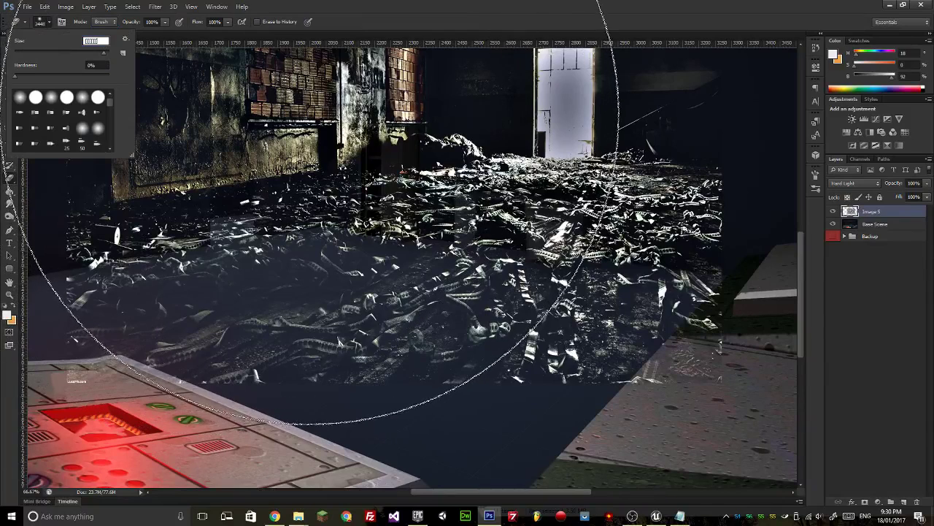
{"action": "key", "text": "Return"}
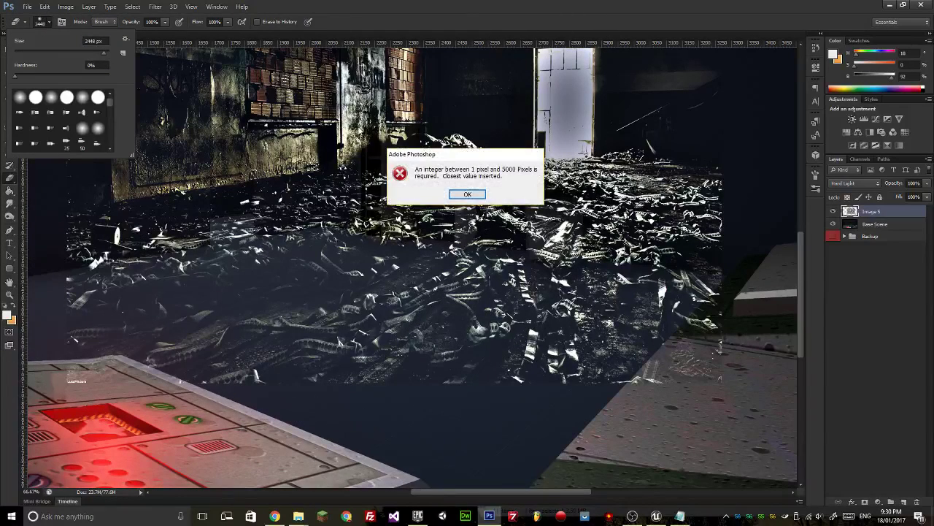
{"action": "left_click", "coordinate": [462, 194]}
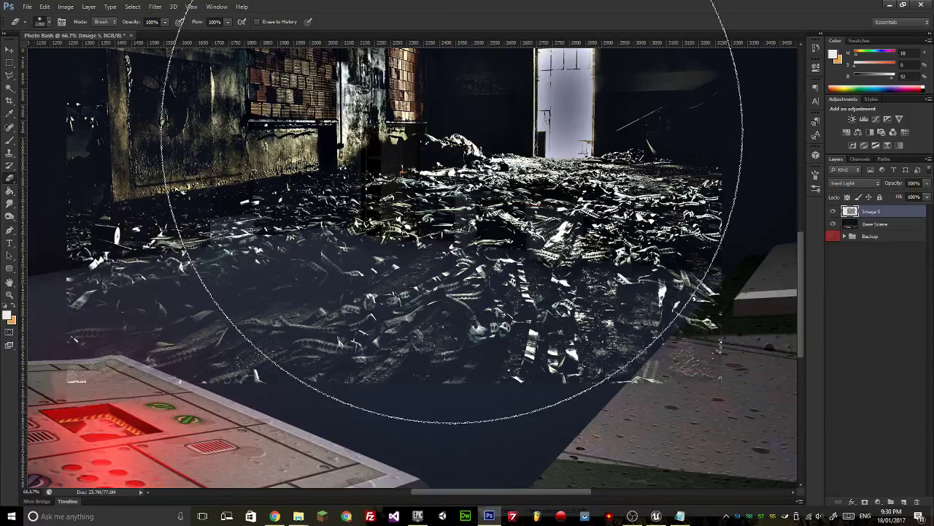
{"action": "key", "text": "bracketleft"}
{"action": "key", "text": "bracketleft"}
{"action": "key", "text": "bracketleft"}
{"action": "key", "text": "bracketleft"}
{"action": "key", "text": "bracketleft"}
{"action": "key", "text": "bracketleft"}
{"action": "key", "text": "bracketleft"}
{"action": "key", "text": "bracketleft"}
{"action": "key", "text": "bracketleft"}
{"action": "key", "text": "bracketleft"}
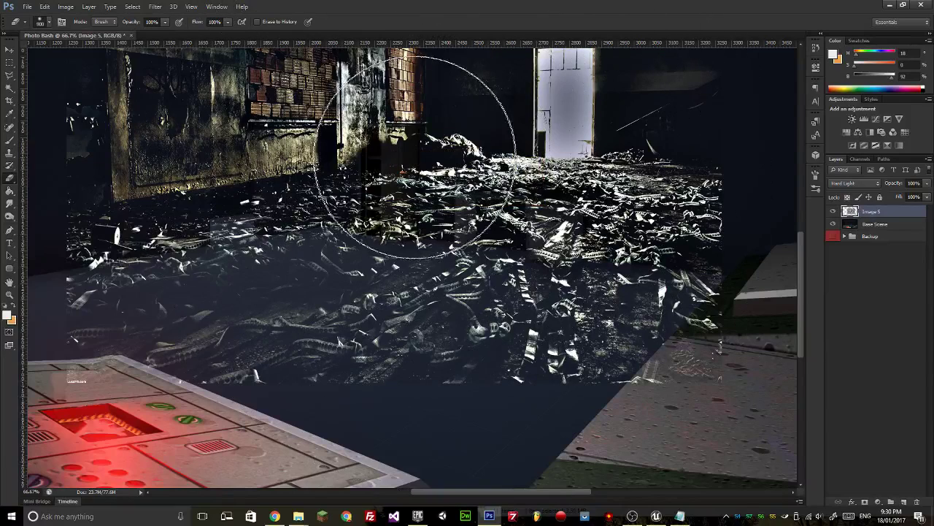
{"action": "key", "text": "bracketleft"}
{"action": "key", "text": "bracketleft"}
{"action": "key", "text": "bracketleft"}
{"action": "key", "text": "bracketleft"}
{"action": "key", "text": "bracketleft"}
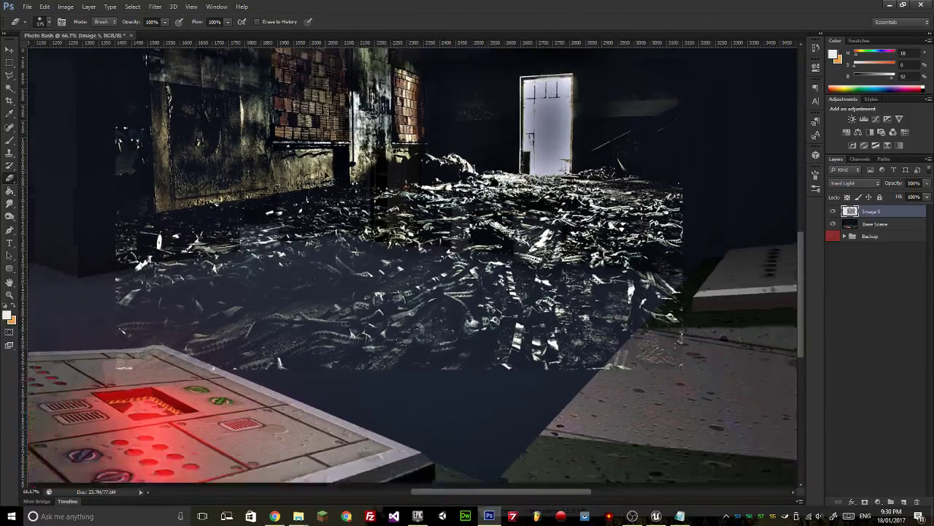
Hide the Base Scene layer and erase the walls, ceiling and doorway from Image 5, keeping only the debris-covered floor.
{"action": "key", "text": "ctrl+minus"}
{"action": "key", "text": "ctrl+minus"}
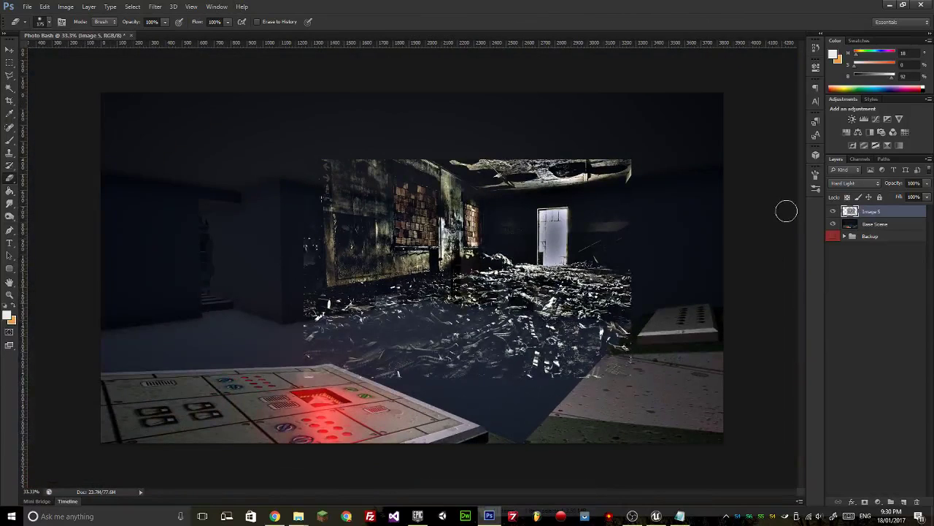
{"action": "left_click", "coordinate": [833, 224]}
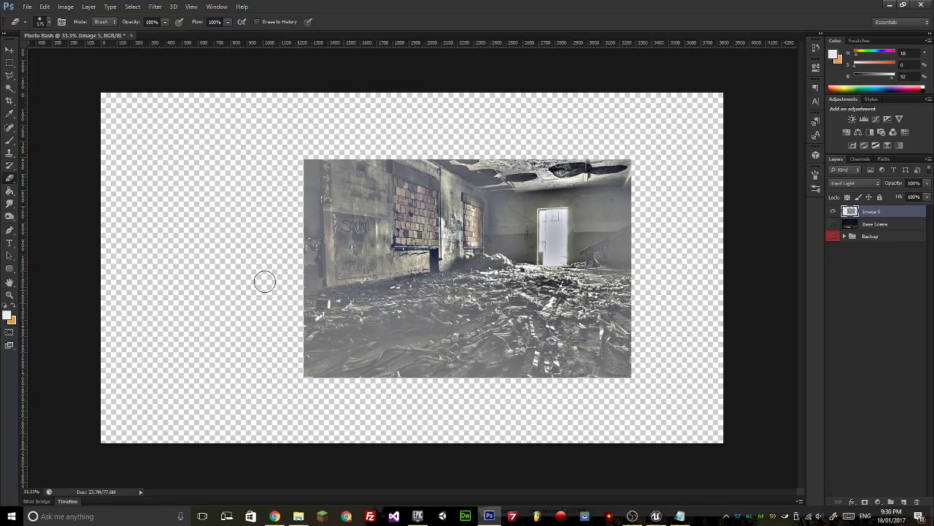
{"action": "mouse_move", "coordinate": [265, 282]}
{"action": "left_mouse_down"}
{"action": "mouse_move", "coordinate": [242, 287]}
{"action": "mouse_move", "coordinate": [398, 247]}
{"action": "mouse_move", "coordinate": [550, 182]}
{"action": "mouse_move", "coordinate": [194, 273]}
{"action": "mouse_move", "coordinate": [245, 279]}
{"action": "mouse_move", "coordinate": [766, 182]}
{"action": "mouse_move", "coordinate": [366, 255]}
{"action": "mouse_move", "coordinate": [680, 162]}
{"action": "mouse_move", "coordinate": [305, 190]}
{"action": "mouse_move", "coordinate": [338, 168]}
{"action": "mouse_move", "coordinate": [601, 175]}
{"action": "mouse_move", "coordinate": [525, 223]}
{"action": "mouse_move", "coordinate": [617, 256]}
{"action": "mouse_move", "coordinate": [517, 254]}
{"action": "mouse_move", "coordinate": [513, 238]}
{"action": "mouse_move", "coordinate": [548, 220]}
{"action": "left_mouse_up"}
{"action": "left_click_drag", "start_coordinate": [440, 272], "coordinate": [296, 298]}
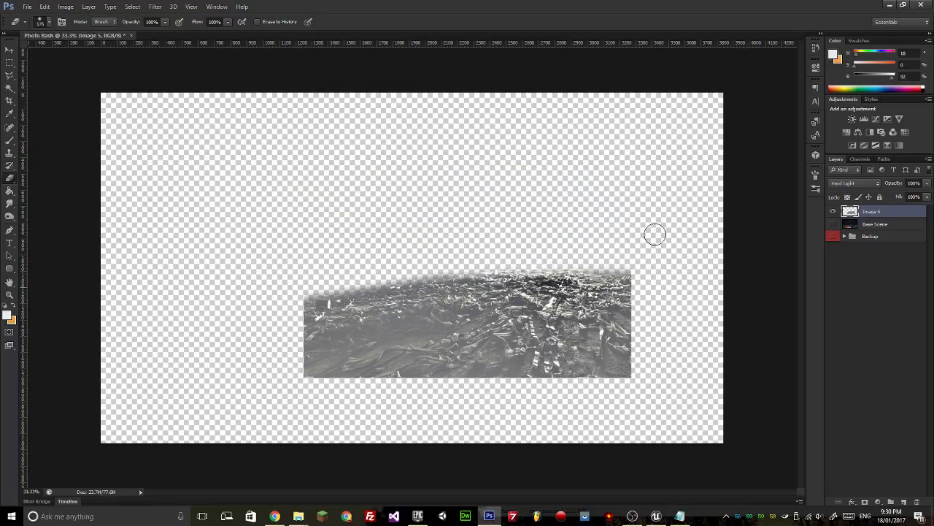
{"action": "left_click_drag", "start_coordinate": [451, 279], "coordinate": [405, 279]}
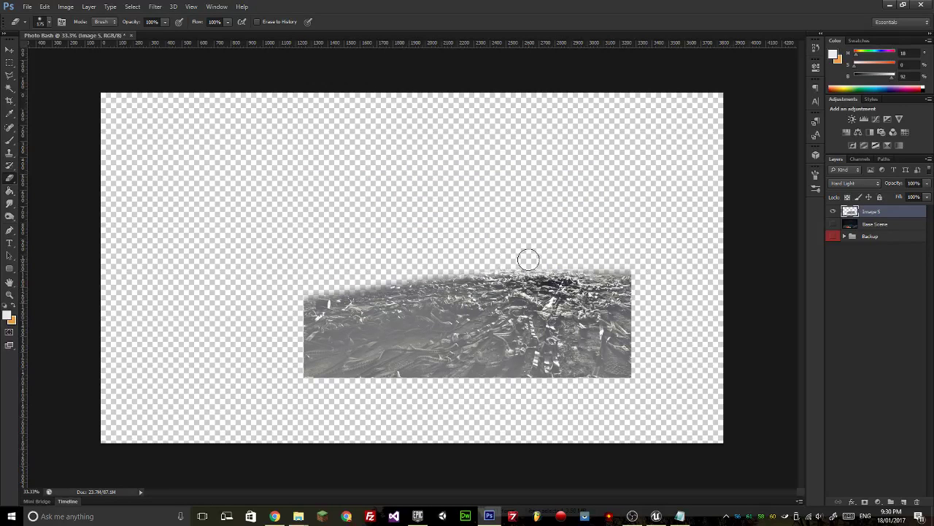
{"action": "left_click_drag", "start_coordinate": [528, 258], "coordinate": [529, 257]}
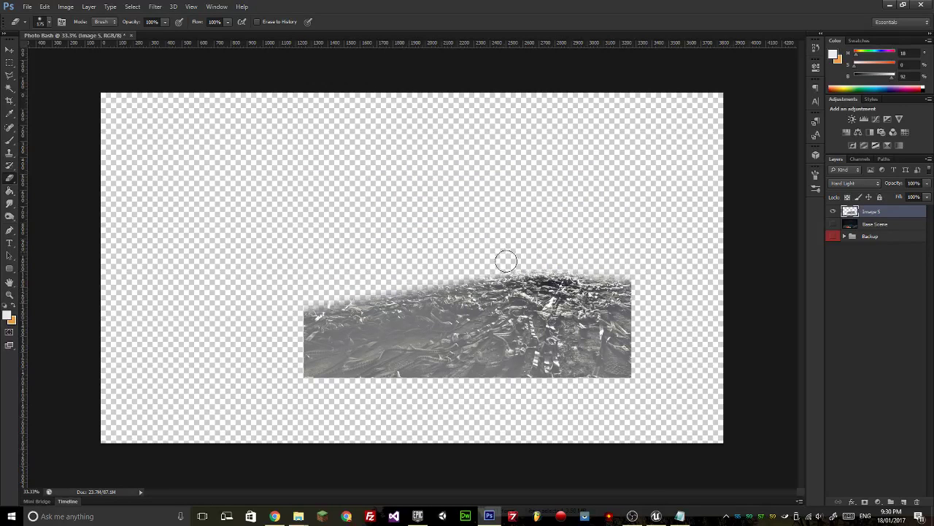
Switch to OBS to check the audio mixer, and minimise the window to return to Photoshop.
{"action": "left_click", "coordinate": [632, 515]}
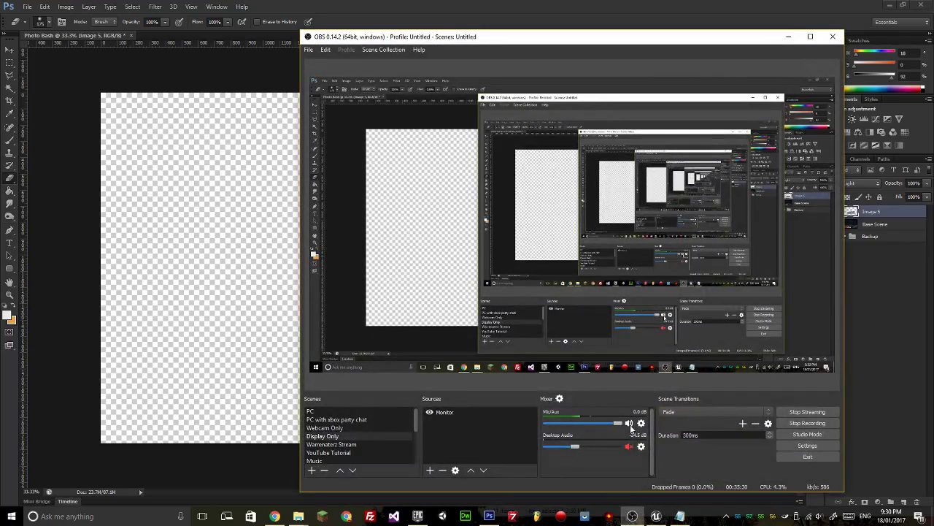
{"action": "left_click", "coordinate": [788, 34]}
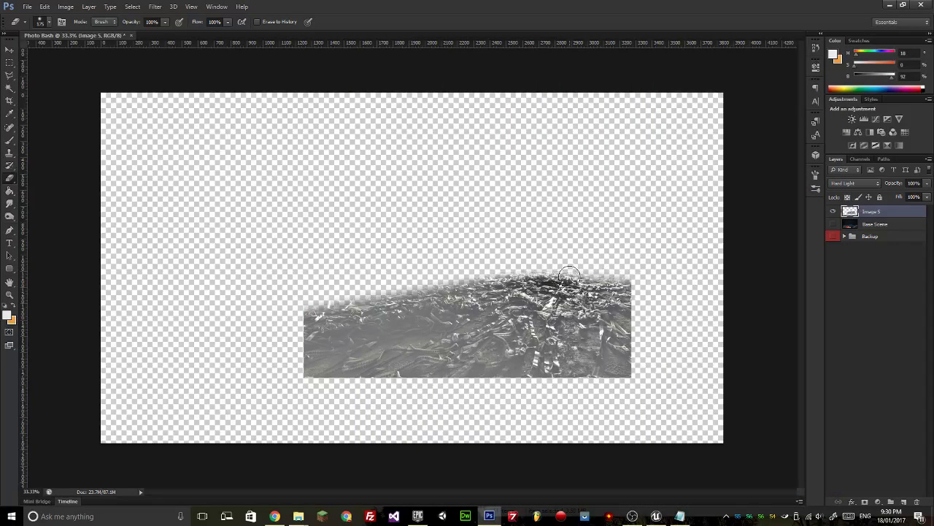
Show the Base Scene layer and move the Image 5 debris left and down over the room's floor, committing the transform.
{"action": "left_click", "coordinate": [833, 225]}
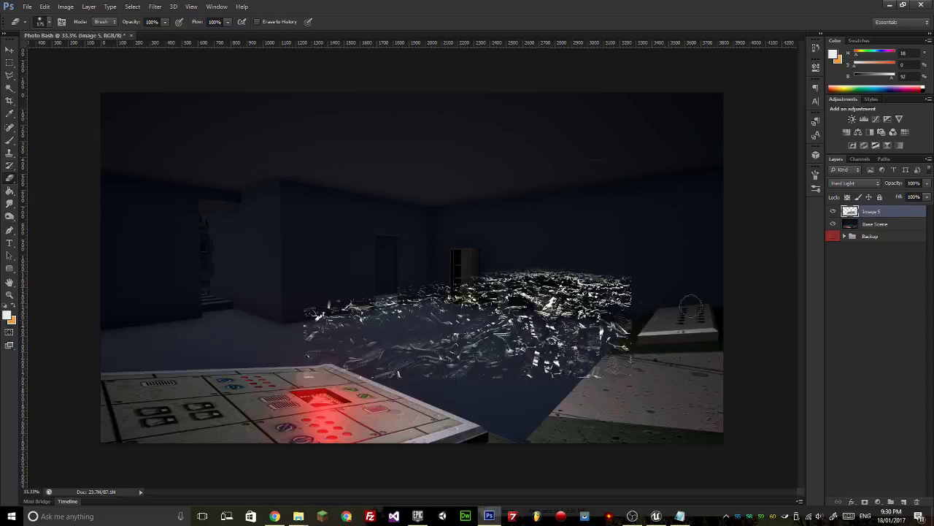
{"action": "key", "text": "ctrl+t"}
{"action": "mouse_move", "coordinate": [576, 324]}
{"action": "left_mouse_down"}
{"action": "mouse_move", "coordinate": [483, 367]}
{"action": "mouse_move", "coordinate": [489, 356]}
{"action": "left_mouse_up"}
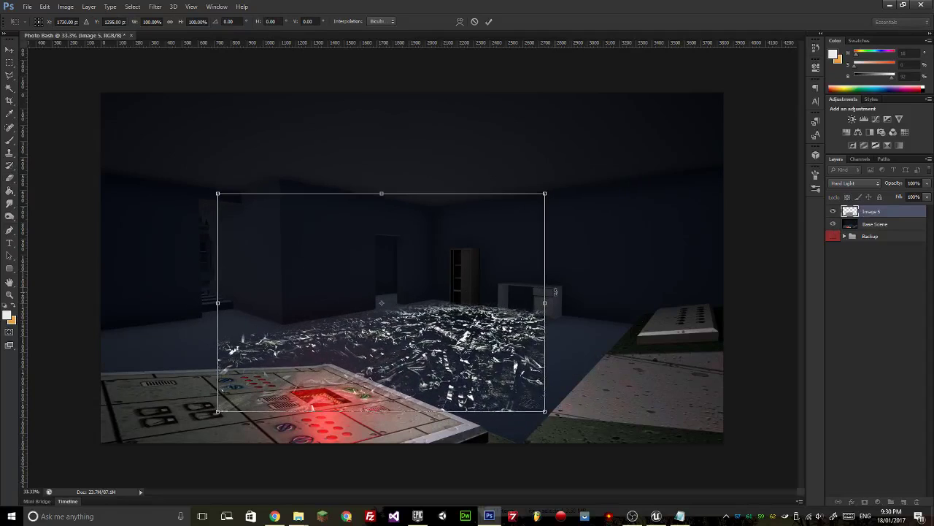
{"action": "key", "text": "Return"}
{"action": "key", "text": "e"}
Move the Image 5 debris slightly down so its back edge sits in front of the cabinet, and commit the transform.
{"action": "key", "text": "ctrl+plus"}
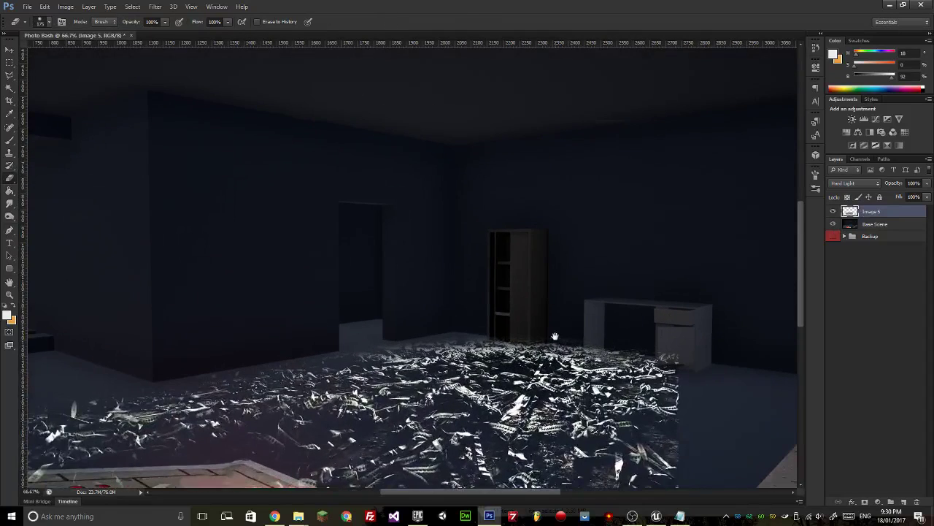
{"action": "scroll", "coordinate": [557, 334], "scroll_direction": "down", "scroll_amount": 3}
{"action": "key", "text": "ctrl+plus"}
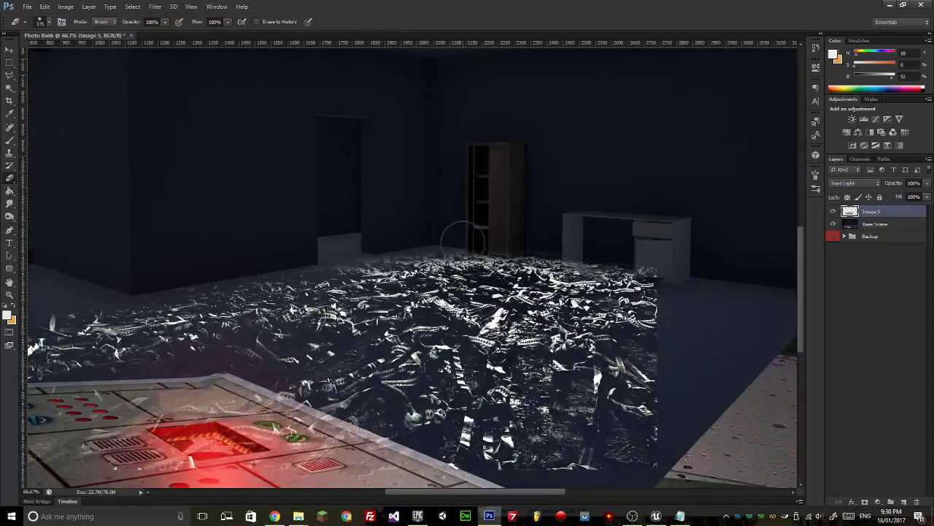
{"action": "key", "text": "ctrl+plus"}
{"action": "key", "text": "ctrl+plus"}
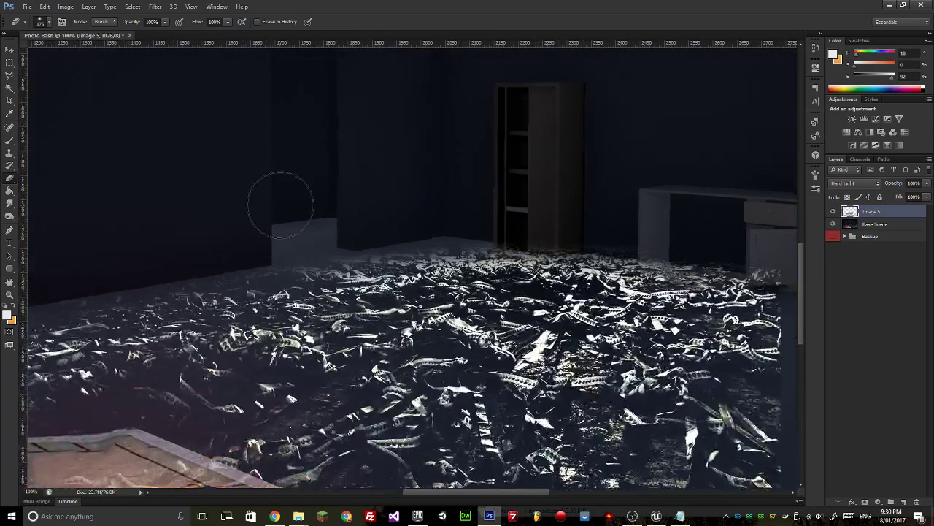
{"action": "key", "text": "ctrl+t"}
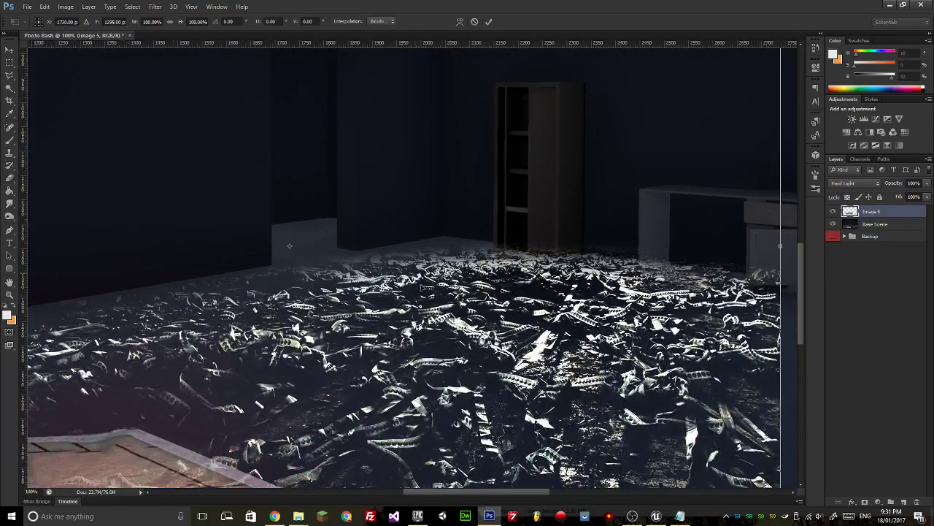
{"action": "mouse_move", "coordinate": [424, 288]}
{"action": "left_mouse_down"}
{"action": "mouse_move", "coordinate": [469, 308]}
{"action": "mouse_move", "coordinate": [438, 277]}
{"action": "mouse_move", "coordinate": [408, 202]}
{"action": "mouse_move", "coordinate": [366, 183]}
{"action": "left_mouse_up"}
{"action": "key", "text": "Return"}
{"action": "key", "text": "e"}
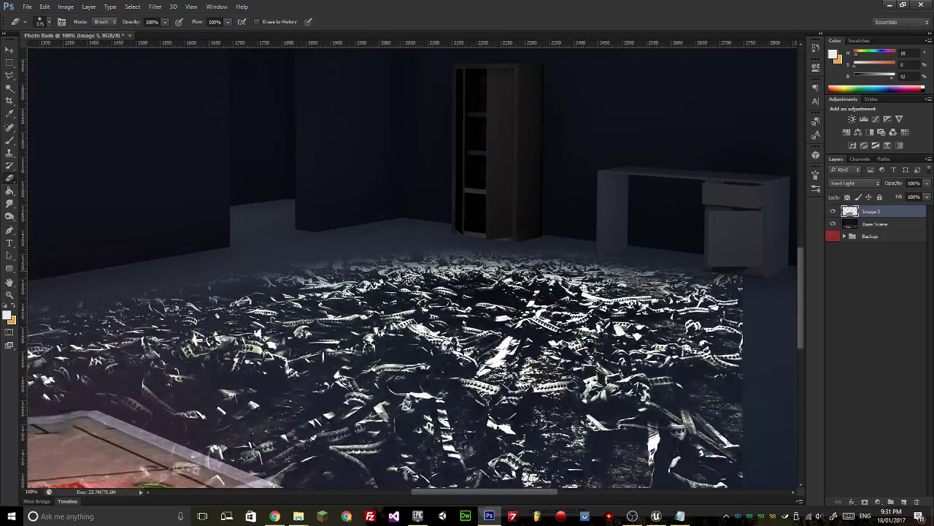
Move the Image 5 debris up and left so its back edge reaches the room's back wall, and commit the transform.
{"action": "key", "text": "ctrl+t"}
{"action": "left_click_drag", "start_coordinate": [445, 354], "coordinate": [413, 318]}
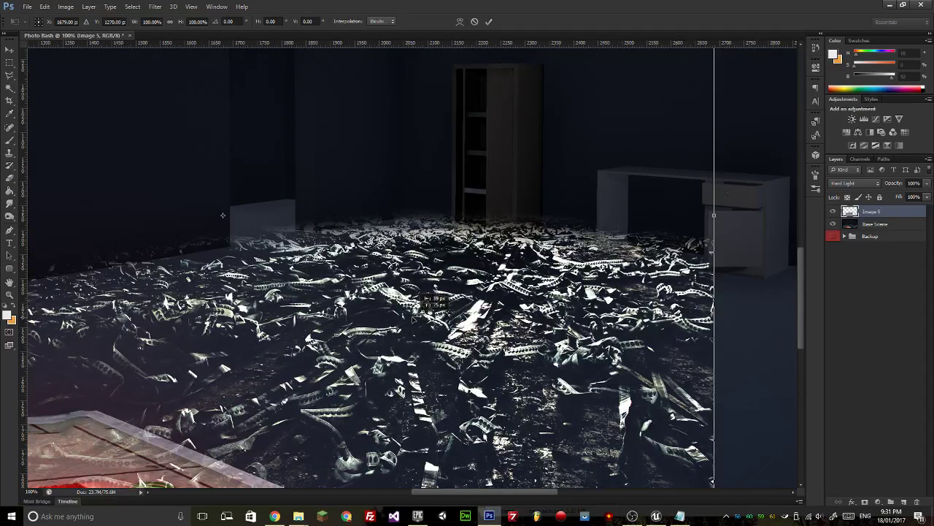
{"action": "key", "text": "Return"}
Use a harder eraser brush to trim the Image 5 debris along the floor line of the back and side walls.
{"action": "left_click", "coordinate": [48, 22]}
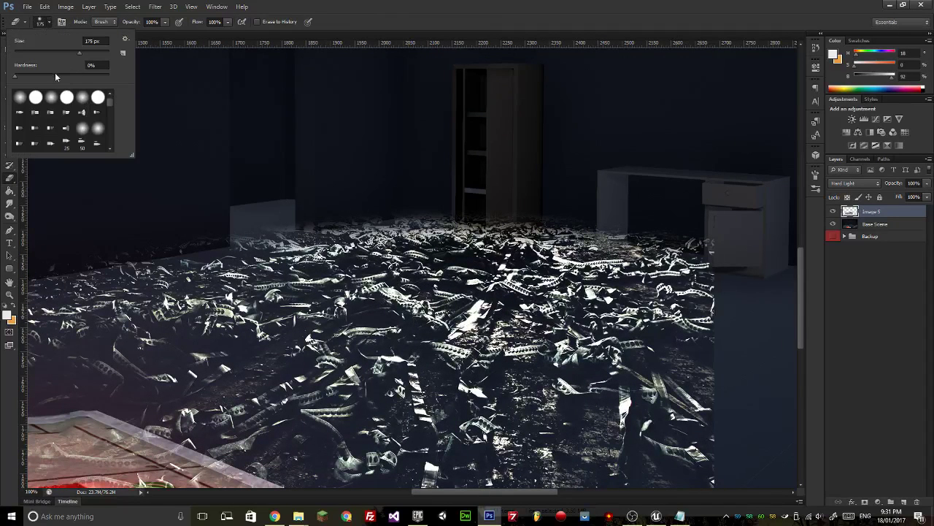
{"action": "left_click", "coordinate": [86, 76]}
{"action": "key", "text": "Return"}
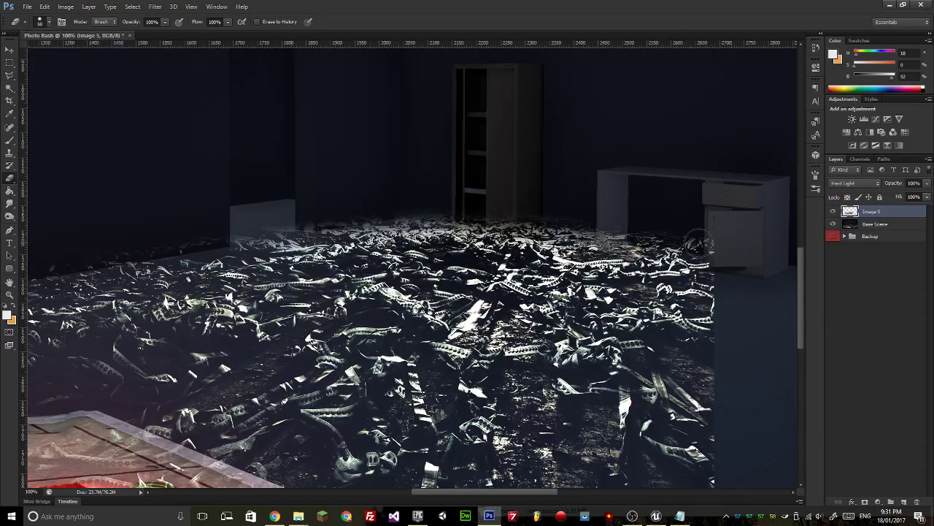
{"action": "left_click_drag", "start_coordinate": [697, 243], "coordinate": [504, 230]}
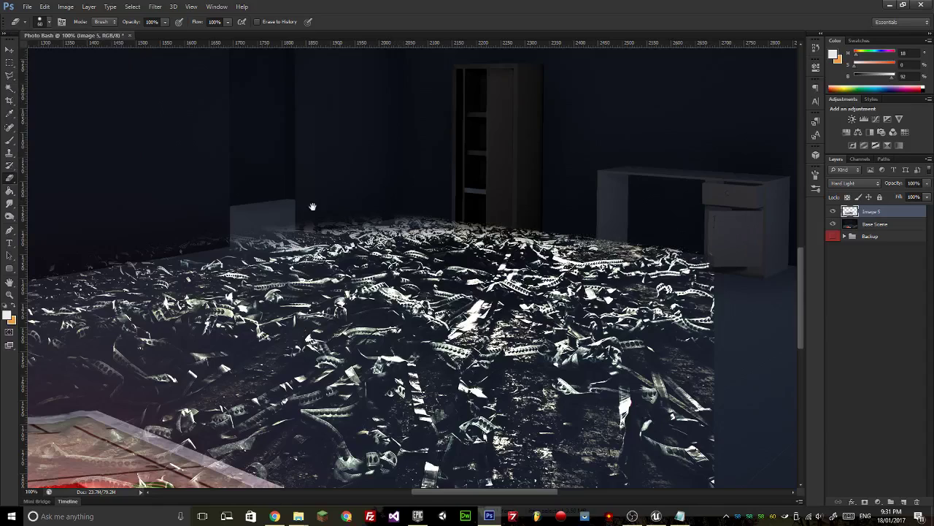
{"action": "left_click_drag", "start_coordinate": [410, 190], "coordinate": [738, 176]}
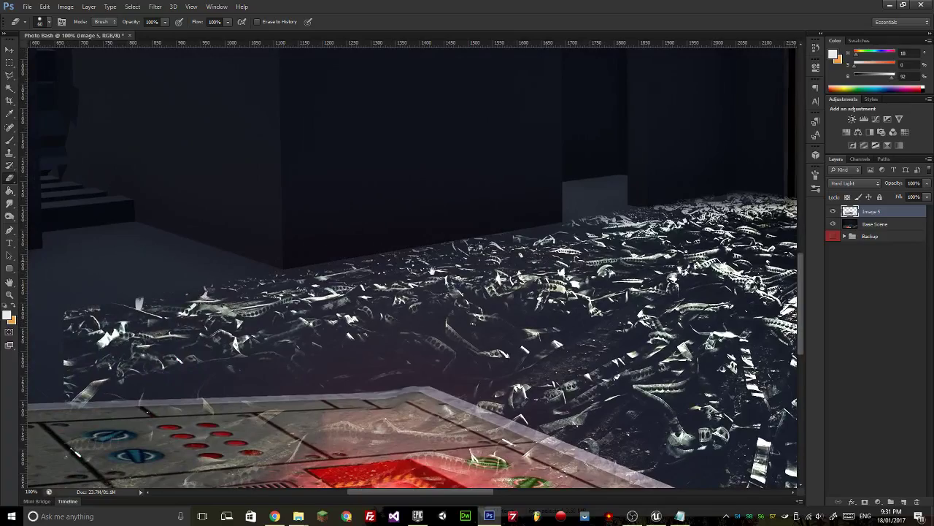
{"action": "left_click_drag", "start_coordinate": [507, 245], "coordinate": [150, 222]}
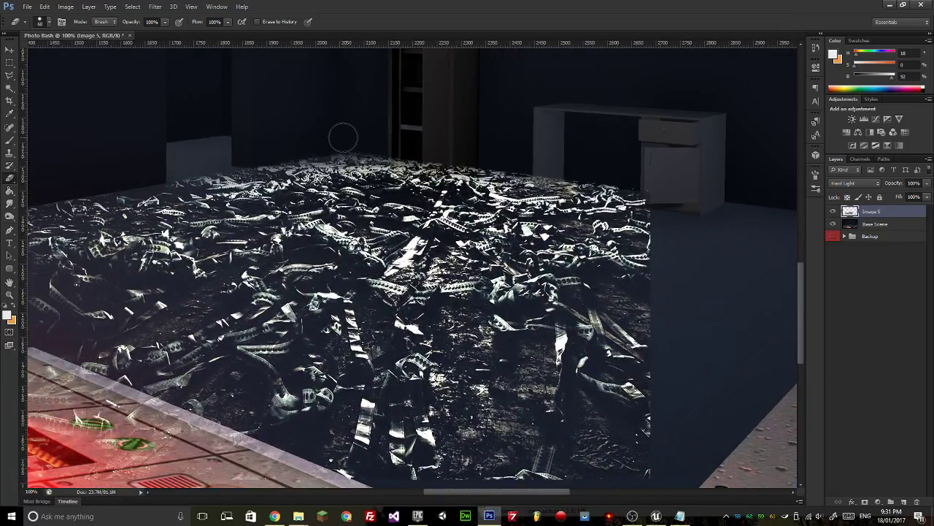
{"action": "left_click_drag", "start_coordinate": [261, 189], "coordinate": [679, 126]}
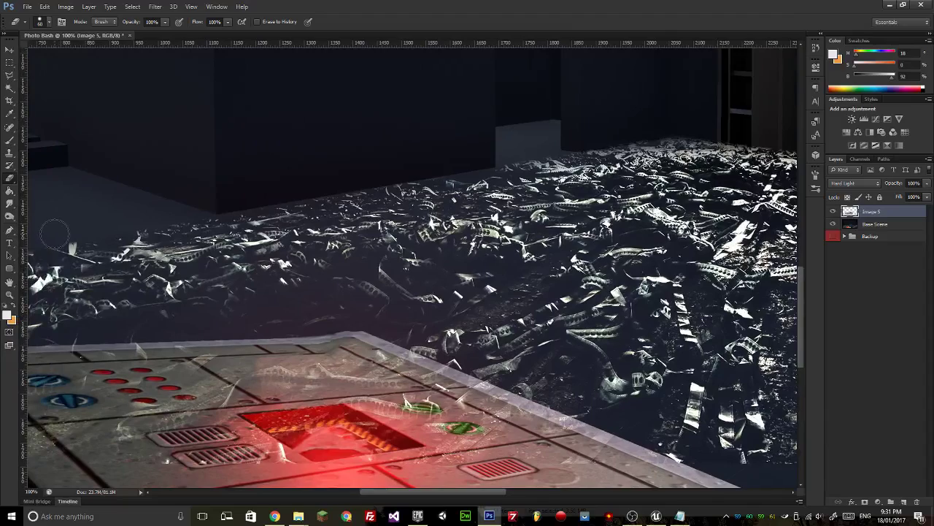
{"action": "left_click_drag", "start_coordinate": [489, 221], "coordinate": [289, 177]}
{"action": "left_click_drag", "start_coordinate": [645, 246], "coordinate": [424, 232]}
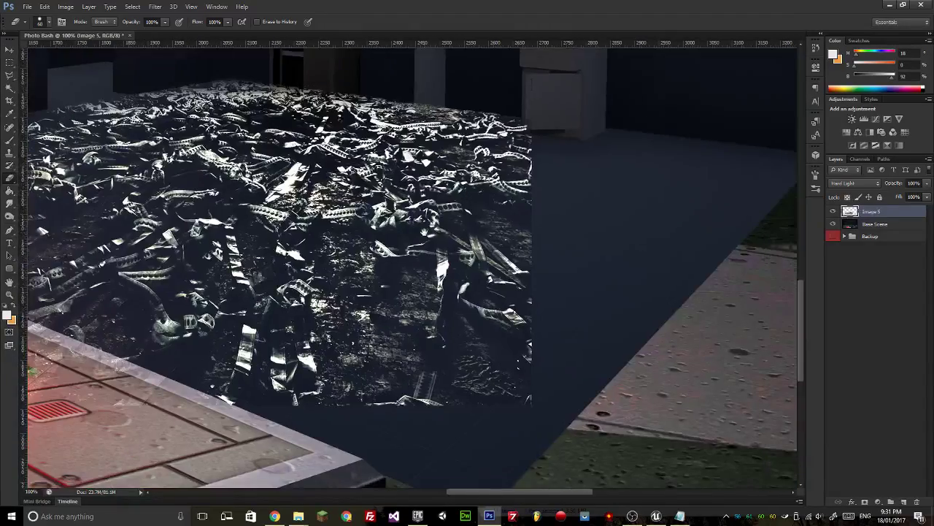
Reduce the eraser brush size and remove the debris overlapping the lower corner of the desk's drawer unit.
{"action": "scroll", "coordinate": [544, 129], "scroll_direction": "up", "scroll_amount": 2}
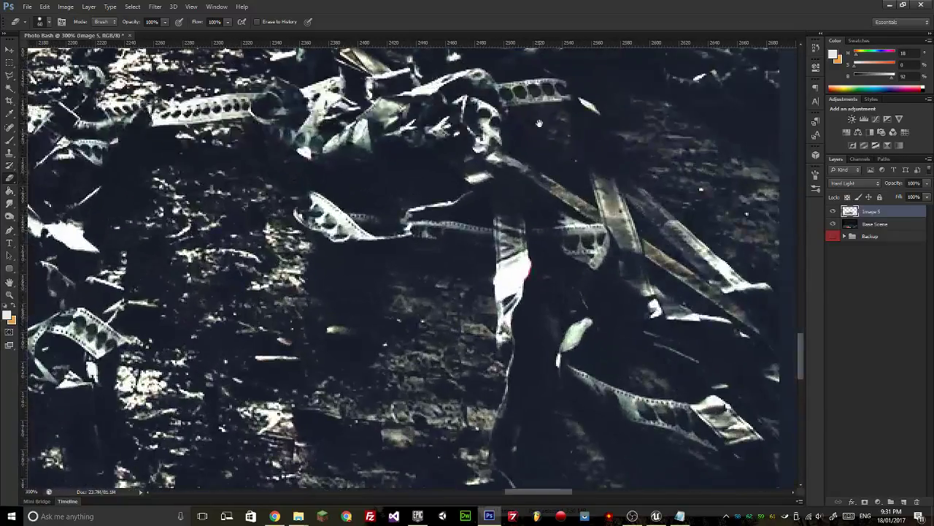
{"action": "left_click_drag", "start_coordinate": [621, 438], "coordinate": [475, 458]}
{"action": "left_click_drag", "start_coordinate": [637, 161], "coordinate": [409, 307]}
{"action": "scroll", "coordinate": [419, 303], "scroll_direction": "up", "scroll_amount": 1}
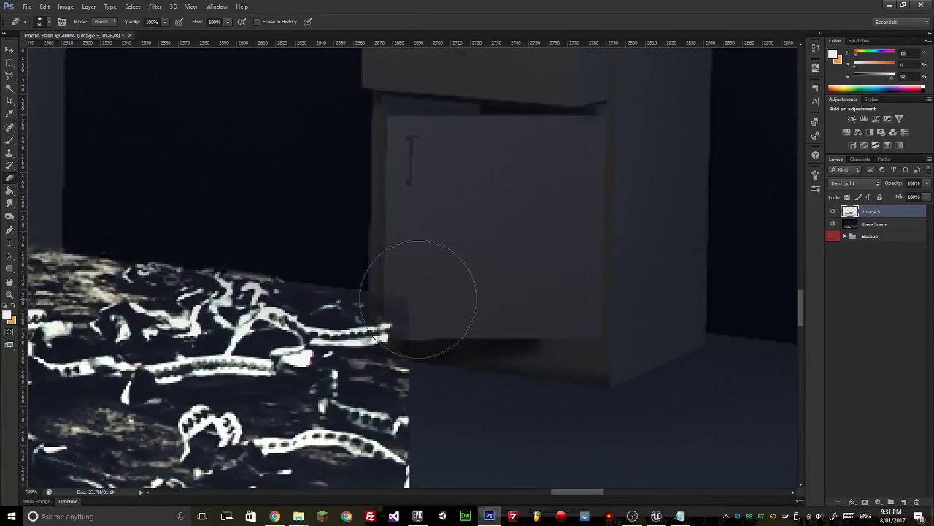
{"action": "key", "text": "bracketleft"}
{"action": "key", "text": "bracketleft"}
{"action": "key", "text": "bracketleft"}
{"action": "key", "text": "bracketleft"}
{"action": "key", "text": "bracketleft"}
{"action": "left_click_drag", "start_coordinate": [381, 295], "coordinate": [381, 341]}
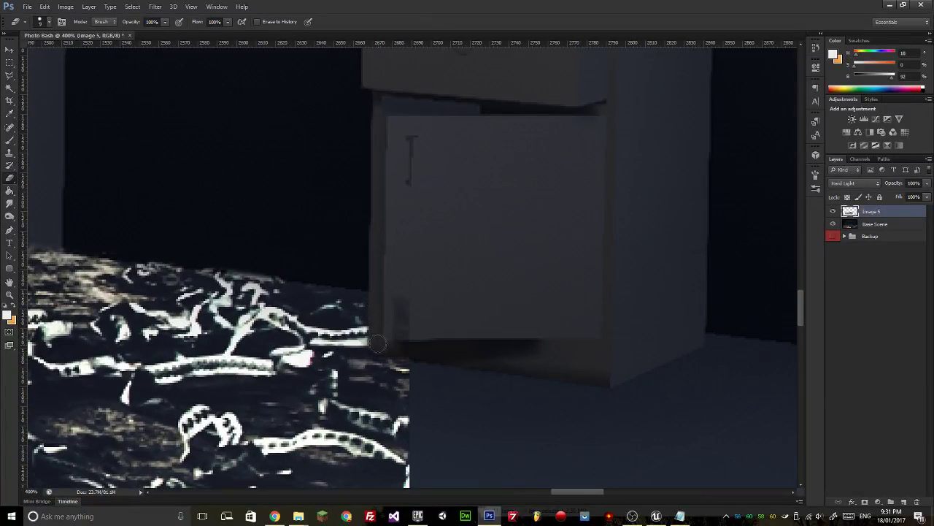
Erase the debris covering the base of the desk's side panel, following the panel's bottom edge.
{"action": "left_click_drag", "start_coordinate": [399, 255], "coordinate": [513, 255]}
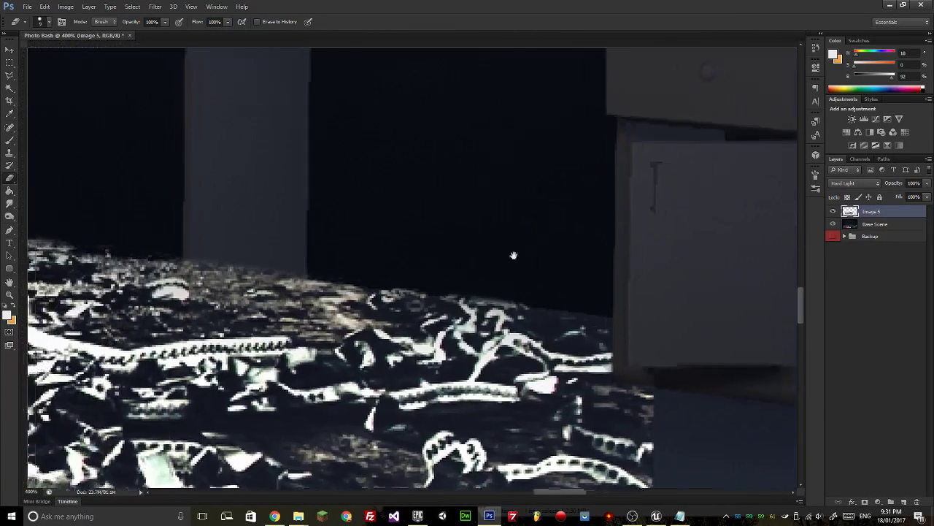
{"action": "key", "text": "ctrl+r"}
{"action": "mouse_move", "coordinate": [252, 270]}
{"action": "left_mouse_down"}
{"action": "mouse_move", "coordinate": [251, 314]}
{"action": "mouse_move", "coordinate": [278, 318]}
{"action": "mouse_move", "coordinate": [369, 288]}
{"action": "mouse_move", "coordinate": [297, 312]}
{"action": "left_mouse_up"}
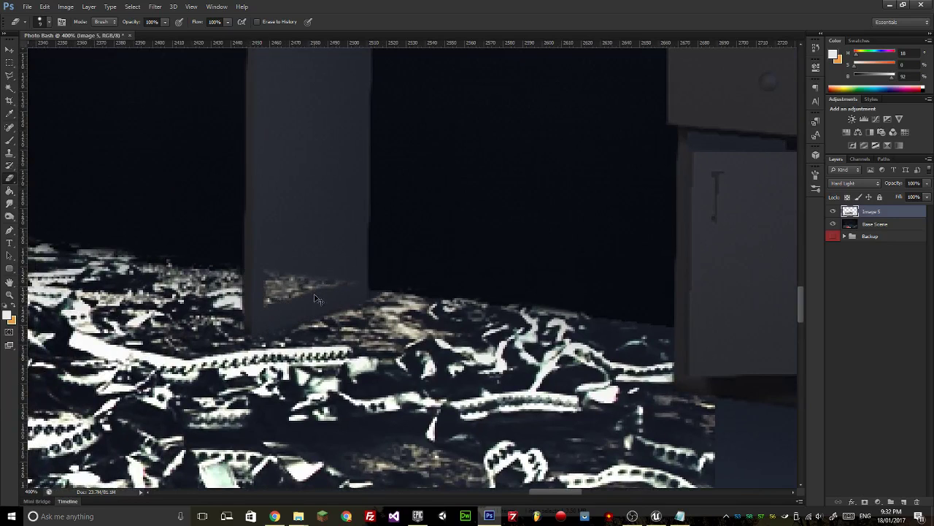
{"action": "mouse_move", "coordinate": [368, 294]}
{"action": "left_mouse_down"}
{"action": "mouse_move", "coordinate": [325, 314]}
{"action": "mouse_move", "coordinate": [365, 291]}
{"action": "left_mouse_up"}
{"action": "mouse_move", "coordinate": [254, 332]}
{"action": "left_mouse_down"}
{"action": "mouse_move", "coordinate": [289, 310]}
{"action": "mouse_move", "coordinate": [264, 308]}
{"action": "mouse_move", "coordinate": [313, 282]}
{"action": "mouse_move", "coordinate": [306, 267]}
{"action": "mouse_move", "coordinate": [273, 290]}
{"action": "mouse_move", "coordinate": [269, 251]}
{"action": "left_mouse_up"}
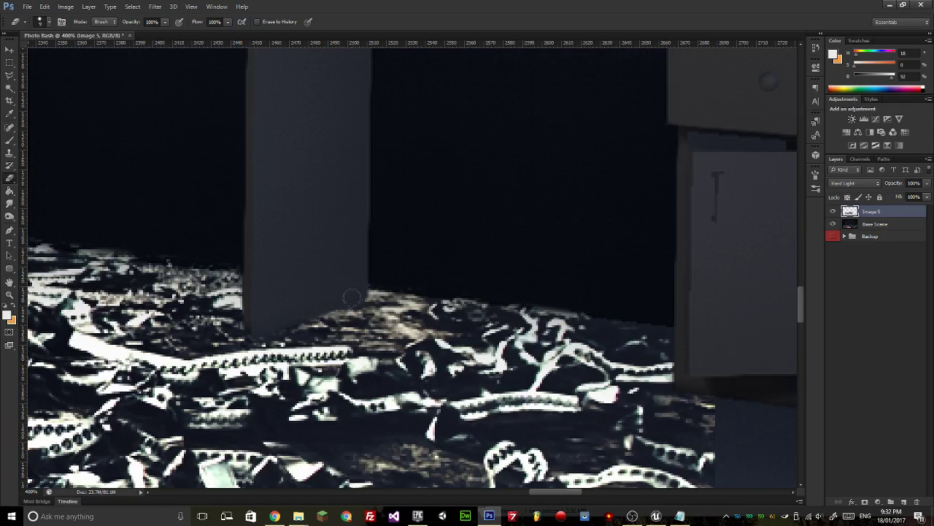
Erase the debris covering the bottom of the tall cabinet, following the base of its shelves, door and side.
{"action": "key", "text": "z"}
{"action": "left_click_drag", "start_coordinate": [262, 319], "coordinate": [183, 321]}
{"action": "left_click_drag", "start_coordinate": [262, 275], "coordinate": [416, 293]}
{"action": "scroll", "coordinate": [409, 299], "scroll_direction": "up", "scroll_amount": 5}
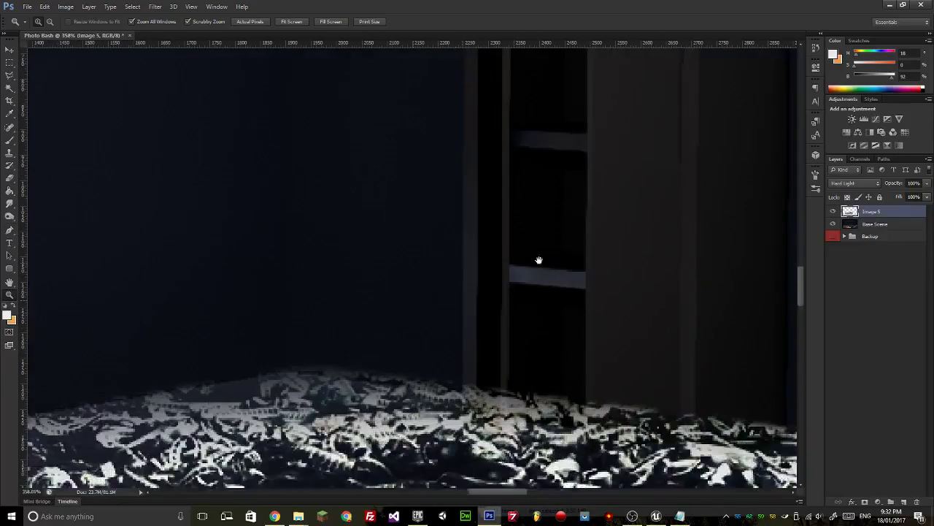
{"action": "scroll", "coordinate": [438, 241], "scroll_direction": "up", "scroll_amount": 2}
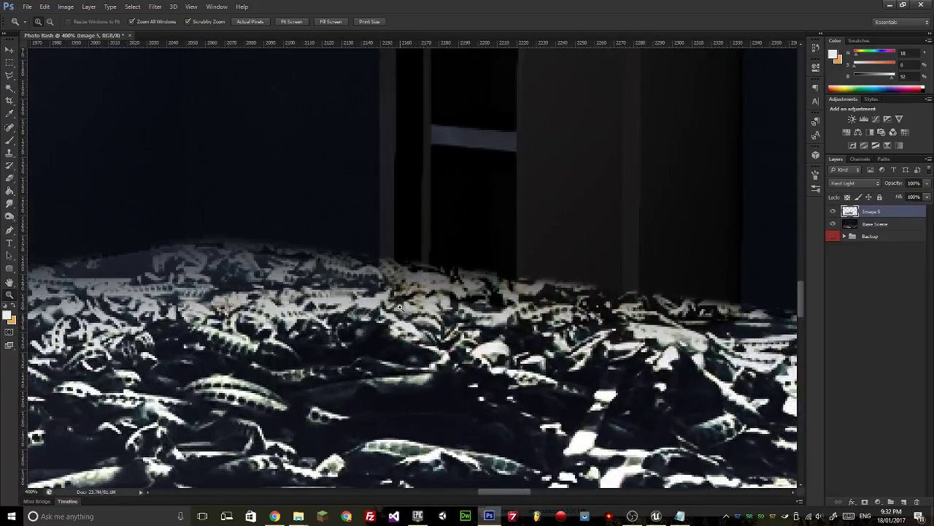
{"action": "key", "text": "e"}
{"action": "mouse_move", "coordinate": [394, 277]}
{"action": "left_mouse_down"}
{"action": "mouse_move", "coordinate": [386, 302]}
{"action": "mouse_move", "coordinate": [435, 277]}
{"action": "mouse_move", "coordinate": [424, 262]}
{"action": "mouse_move", "coordinate": [411, 269]}
{"action": "mouse_move", "coordinate": [397, 303]}
{"action": "left_mouse_up"}
{"action": "mouse_move", "coordinate": [628, 325]}
{"action": "left_mouse_down"}
{"action": "mouse_move", "coordinate": [590, 292]}
{"action": "mouse_move", "coordinate": [587, 275]}
{"action": "mouse_move", "coordinate": [570, 310]}
{"action": "mouse_move", "coordinate": [575, 290]}
{"action": "mouse_move", "coordinate": [513, 299]}
{"action": "mouse_move", "coordinate": [552, 274]}
{"action": "mouse_move", "coordinate": [521, 295]}
{"action": "mouse_move", "coordinate": [441, 308]}
{"action": "mouse_move", "coordinate": [474, 285]}
{"action": "mouse_move", "coordinate": [460, 258]}
{"action": "left_mouse_up"}
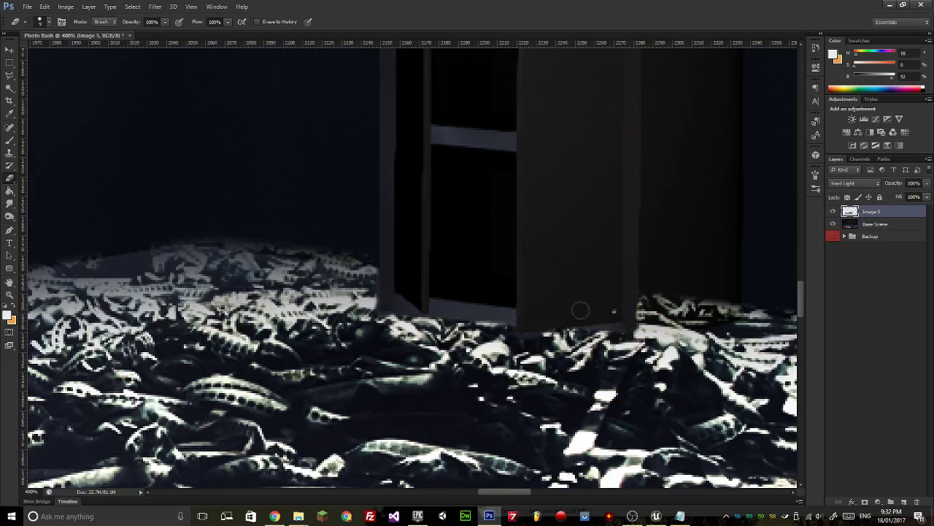
{"action": "left_click_drag", "start_coordinate": [645, 322], "coordinate": [717, 311]}
{"action": "mouse_move", "coordinate": [650, 330]}
{"action": "left_mouse_down"}
{"action": "mouse_move", "coordinate": [739, 307]}
{"action": "mouse_move", "coordinate": [656, 311]}
{"action": "mouse_move", "coordinate": [641, 294]}
{"action": "left_mouse_up"}
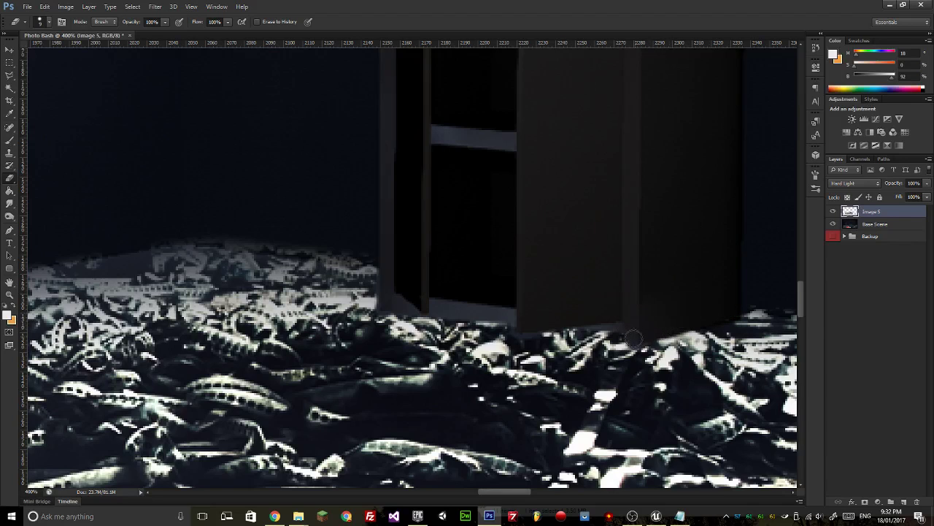
{"action": "mouse_move", "coordinate": [545, 325]}
{"action": "left_mouse_down"}
{"action": "mouse_move", "coordinate": [552, 321]}
{"action": "mouse_move", "coordinate": [467, 324]}
{"action": "mouse_move", "coordinate": [540, 325]}
{"action": "mouse_move", "coordinate": [474, 324]}
{"action": "mouse_move", "coordinate": [521, 323]}
{"action": "left_mouse_up"}
{"action": "key", "text": "z"}
{"action": "key", "text": "e"}
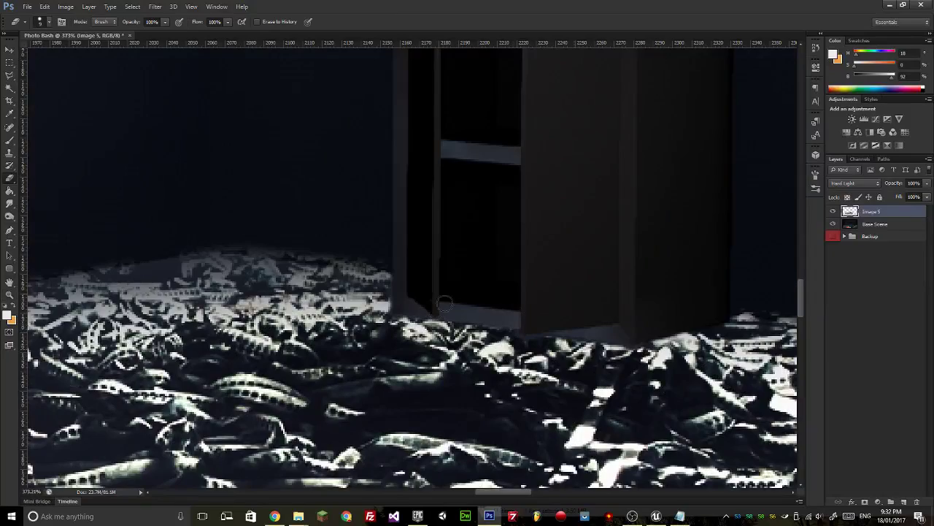
Enlarge the eraser to 100 px and remove the debris overlapping the red-lit control panel in the foreground.
{"action": "key", "text": "z"}
{"action": "left_click_drag", "start_coordinate": [495, 358], "coordinate": [453, 357]}
{"action": "key", "text": "e"}
{"action": "left_click_drag", "start_coordinate": [485, 367], "coordinate": [478, 287]}
{"action": "left_click_drag", "start_coordinate": [388, 314], "coordinate": [559, 267]}
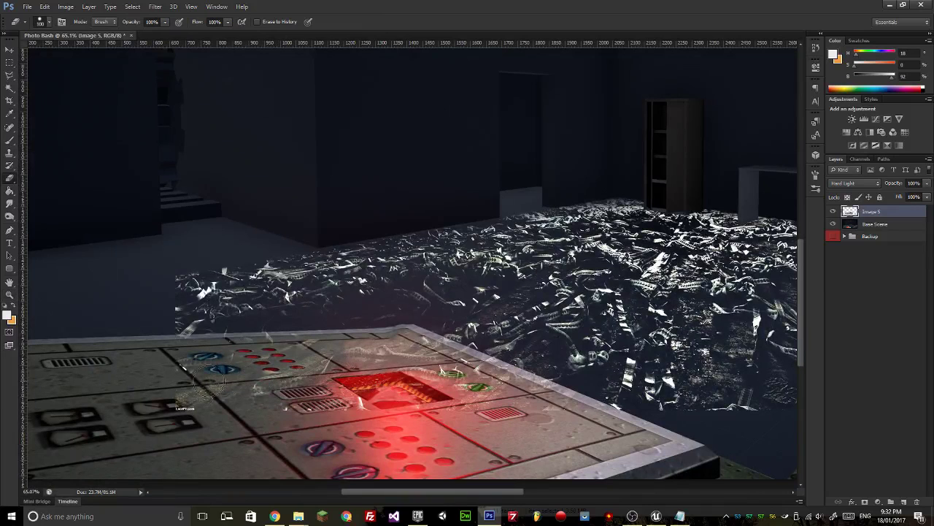
{"action": "mouse_move", "coordinate": [197, 394]}
{"action": "left_mouse_down"}
{"action": "mouse_move", "coordinate": [202, 360]}
{"action": "mouse_move", "coordinate": [219, 418]}
{"action": "mouse_move", "coordinate": [310, 375]}
{"action": "mouse_move", "coordinate": [361, 420]}
{"action": "mouse_move", "coordinate": [441, 377]}
{"action": "mouse_move", "coordinate": [488, 426]}
{"action": "mouse_move", "coordinate": [509, 402]}
{"action": "mouse_move", "coordinate": [576, 415]}
{"action": "left_mouse_up"}
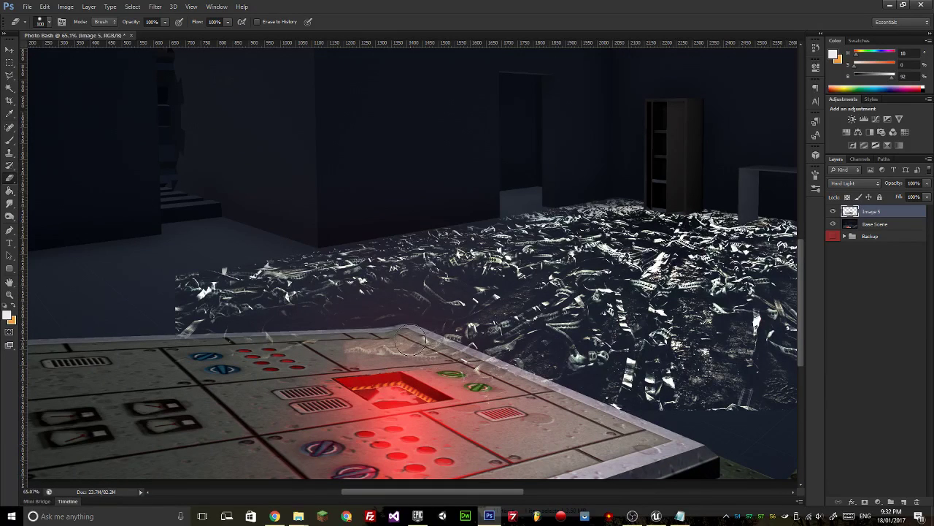
{"action": "left_click_drag", "start_coordinate": [411, 340], "coordinate": [478, 362]}
{"action": "left_click_drag", "start_coordinate": [176, 349], "coordinate": [259, 381]}
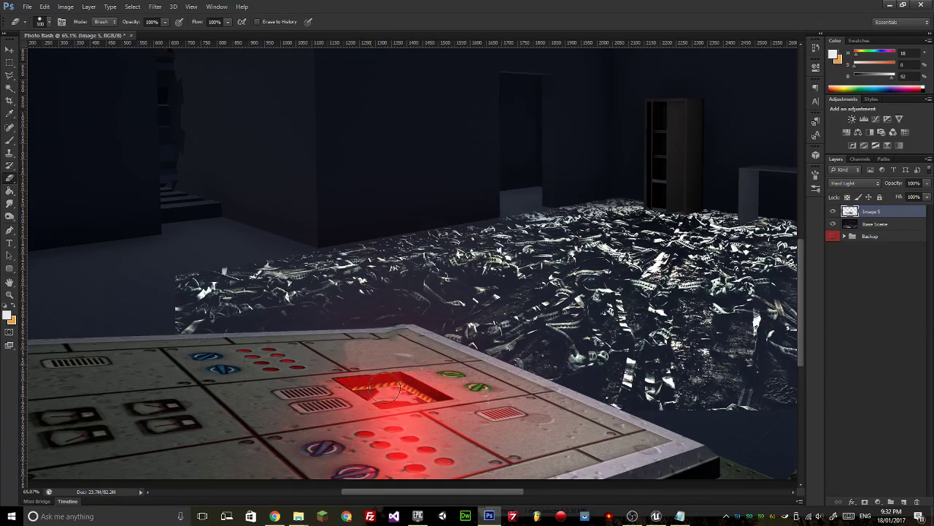
Try to fill the bare floor in front of the desk from the adjoining debris with the Patch tool.
{"action": "scroll", "coordinate": [673, 318], "scroll_direction": "right", "scroll_amount": 5}
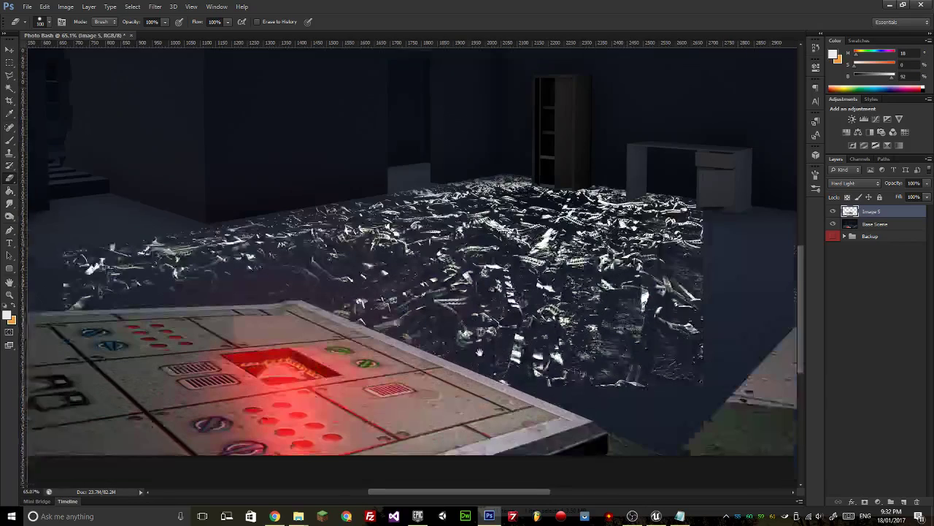
{"action": "left_click_drag", "start_coordinate": [673, 317], "coordinate": [486, 350]}
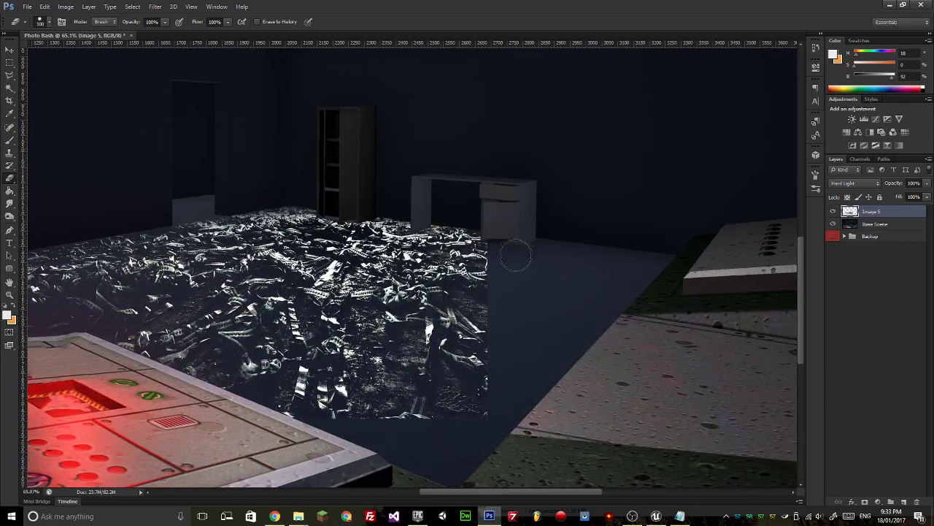
{"action": "left_click", "coordinate": [9, 127]}
{"action": "right_click", "coordinate": [10, 132]}
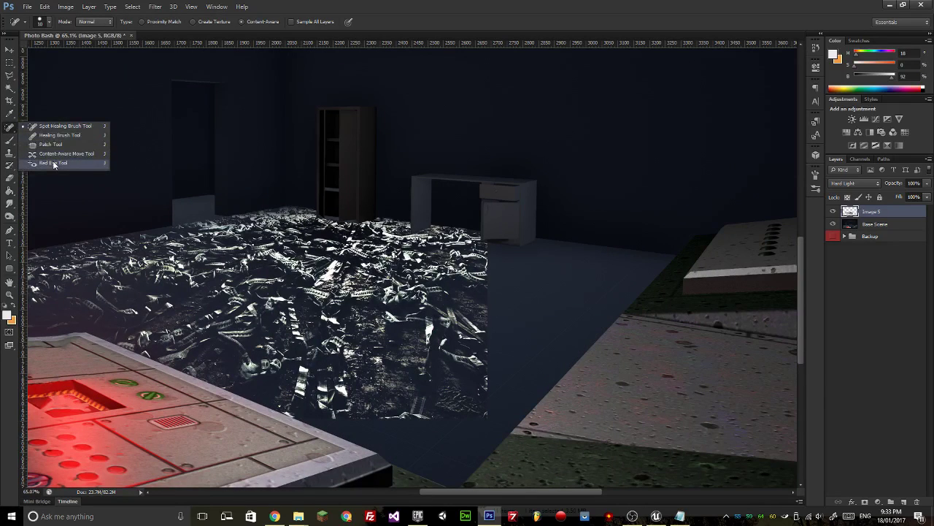
{"action": "left_click", "coordinate": [56, 143]}
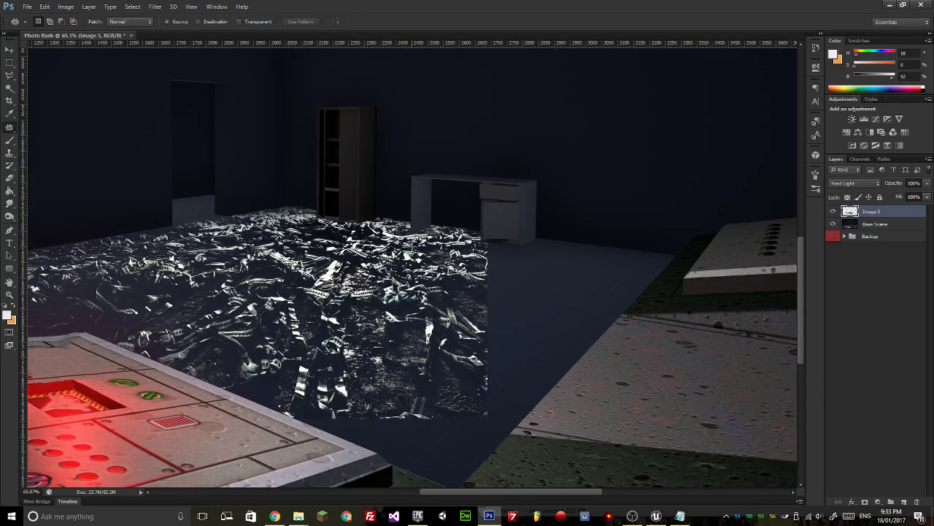
{"action": "left_click_drag", "start_coordinate": [407, 246], "coordinate": [420, 278]}
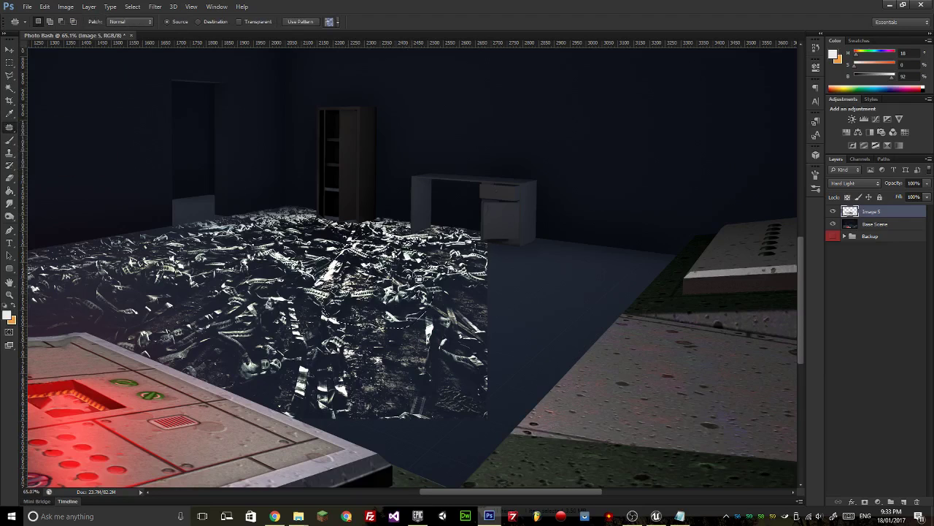
{"action": "mouse_move", "coordinate": [516, 248]}
{"action": "left_mouse_down"}
{"action": "mouse_move", "coordinate": [494, 260]}
{"action": "mouse_move", "coordinate": [494, 285]}
{"action": "left_mouse_up"}
{"action": "left_click_drag", "start_coordinate": [489, 343], "coordinate": [572, 305]}
{"action": "left_click_drag", "start_coordinate": [518, 249], "coordinate": [518, 250]}
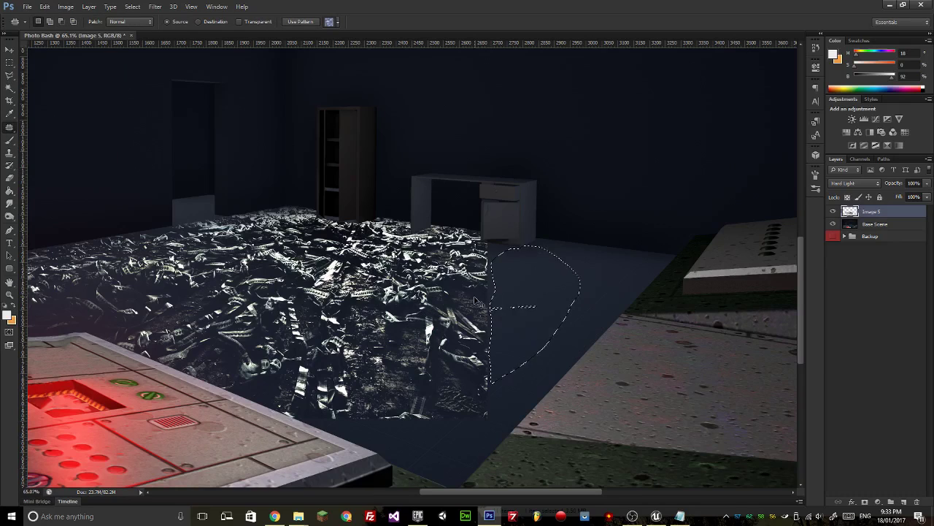
{"action": "left_click_drag", "start_coordinate": [535, 306], "coordinate": [515, 308]}
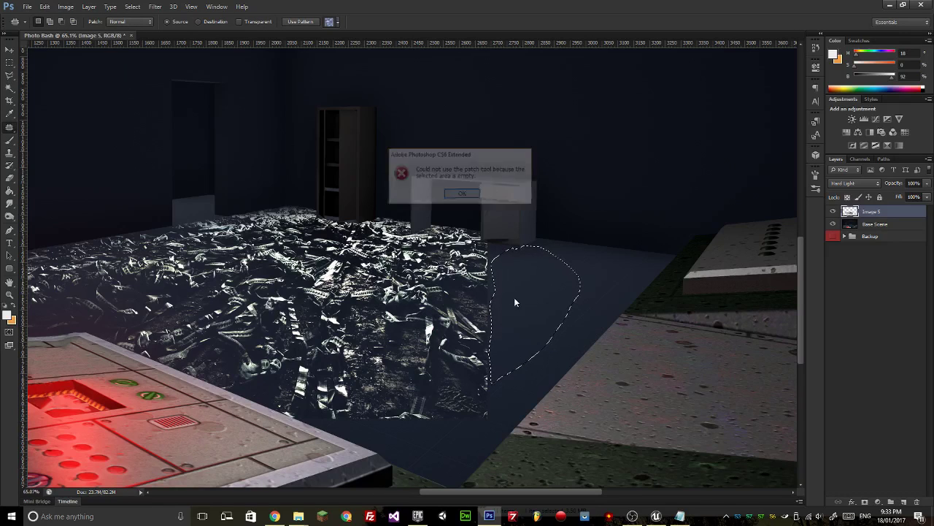
{"action": "left_click", "coordinate": [463, 195]}
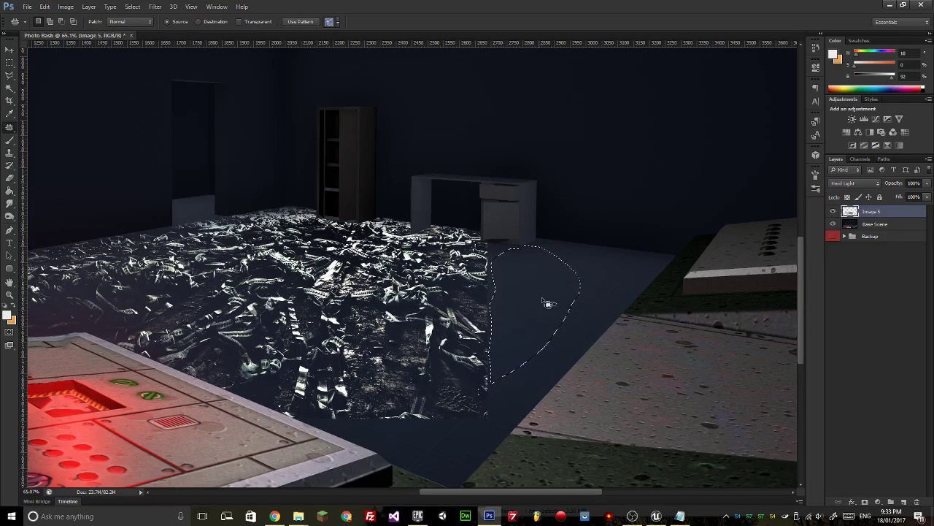
Try patching an outlined area of debris beside the bare floor, undo the patch and clear the selection.
{"action": "left_click", "coordinate": [478, 375]}
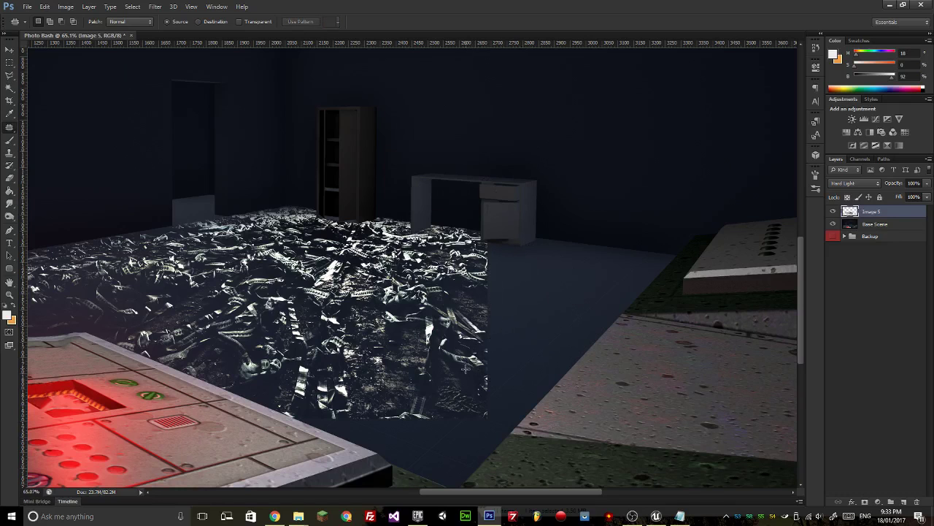
{"action": "mouse_move", "coordinate": [473, 295]}
{"action": "left_mouse_down"}
{"action": "mouse_move", "coordinate": [434, 370]}
{"action": "mouse_move", "coordinate": [488, 301]}
{"action": "mouse_move", "coordinate": [503, 295]}
{"action": "mouse_move", "coordinate": [519, 314]}
{"action": "left_mouse_up"}
{"action": "left_click_drag", "start_coordinate": [438, 310], "coordinate": [397, 299]}
{"action": "key", "text": "ctrl+z"}
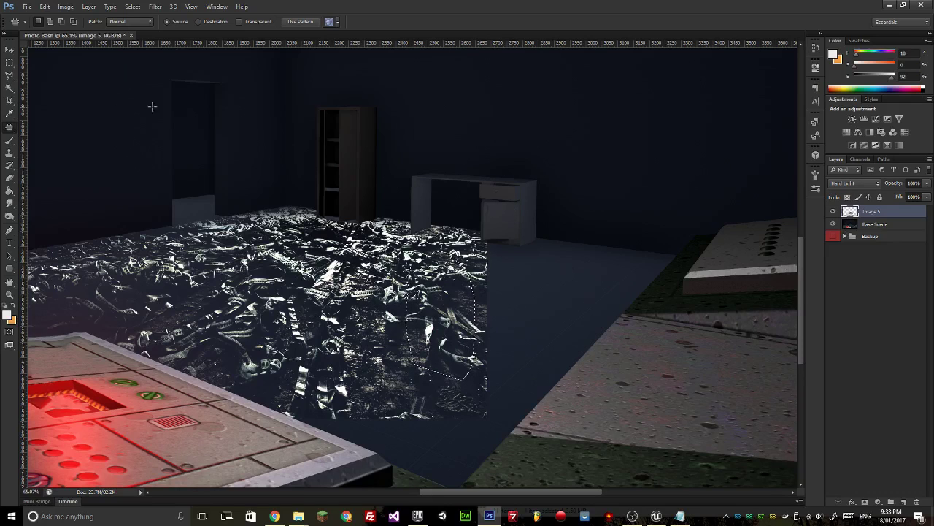
{"action": "left_click", "coordinate": [17, 64]}
{"action": "left_click", "coordinate": [377, 288]}
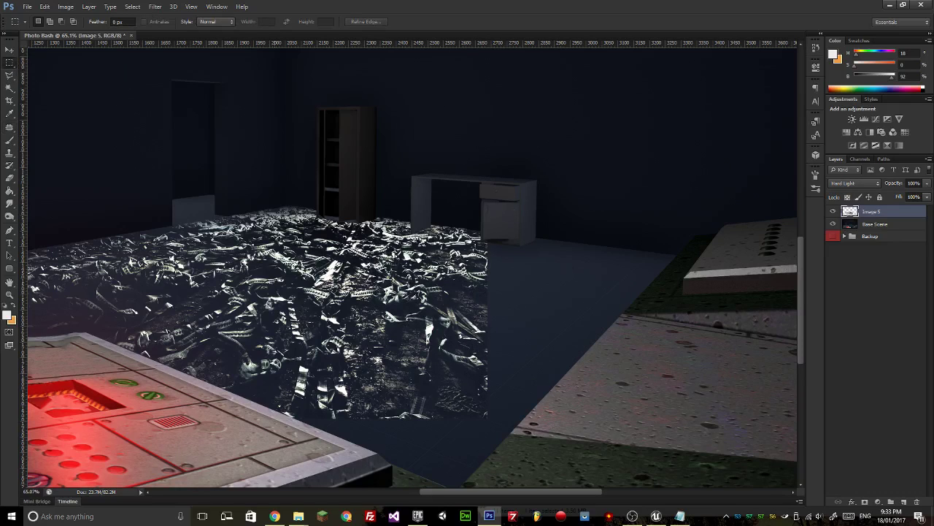
Enlarge the Clone Stamp to 175 px and clone the debris across the bare floor between the desk and the concrete slab.
{"action": "left_click", "coordinate": [9, 129]}
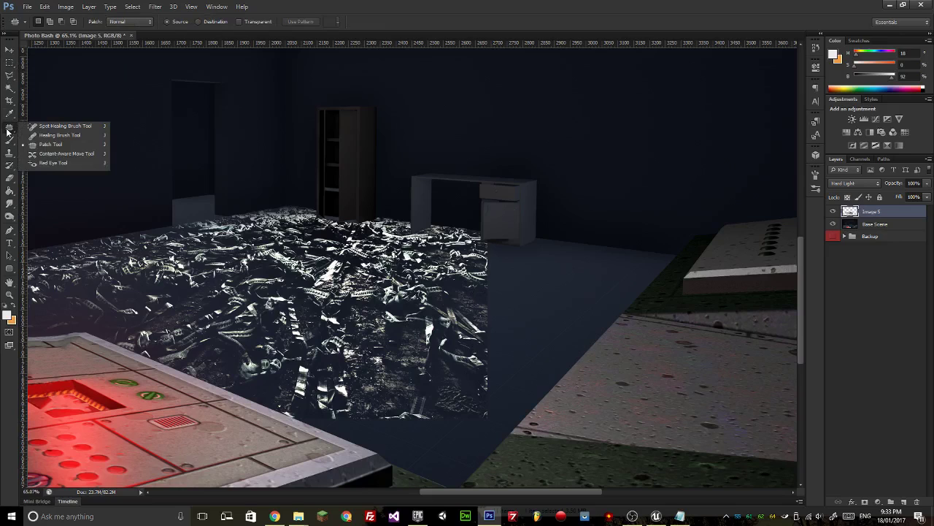
{"action": "left_click", "coordinate": [11, 143]}
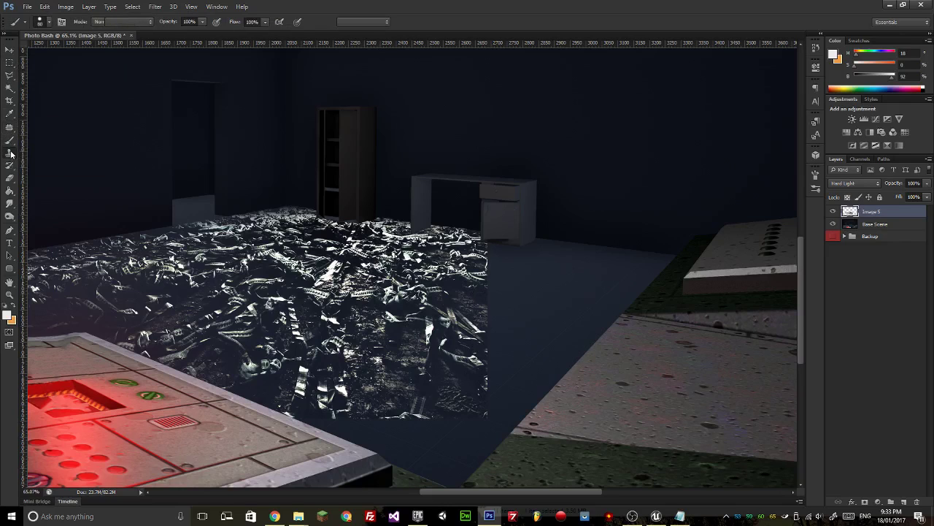
{"action": "left_click", "coordinate": [8, 153]}
{"action": "left_click", "coordinate": [45, 150]}
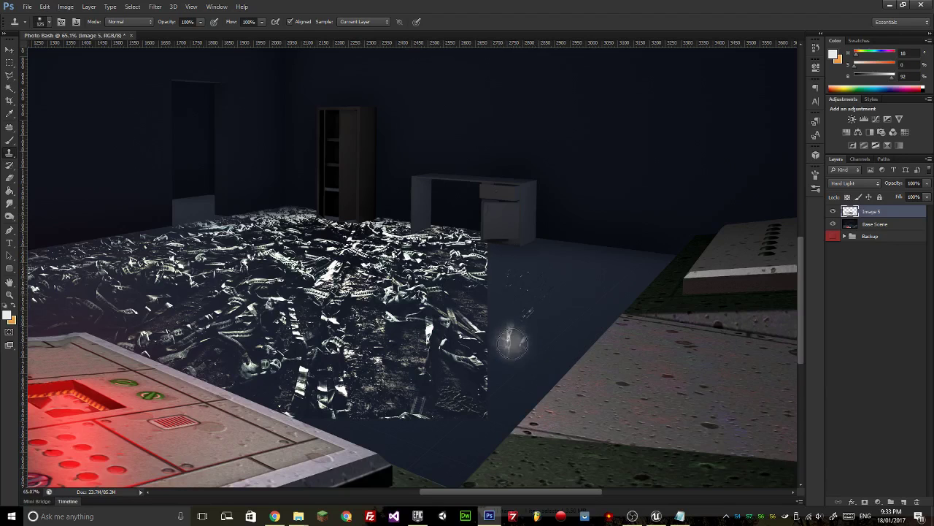
{"action": "key", "text": "bracketright"}
{"action": "key", "text": "bracketright"}
{"action": "key", "text": "bracketright"}
{"action": "key", "text": "bracketright"}
{"action": "key", "text": "bracketright"}
{"action": "key", "text": "bracketright"}
{"action": "mouse_move", "coordinate": [493, 393]}
{"action": "left_mouse_down"}
{"action": "mouse_move", "coordinate": [574, 323]}
{"action": "mouse_move", "coordinate": [506, 396]}
{"action": "mouse_move", "coordinate": [611, 289]}
{"action": "mouse_move", "coordinate": [562, 300]}
{"action": "mouse_move", "coordinate": [592, 278]}
{"action": "mouse_move", "coordinate": [581, 319]}
{"action": "mouse_move", "coordinate": [594, 314]}
{"action": "mouse_move", "coordinate": [573, 341]}
{"action": "mouse_move", "coordinate": [588, 332]}
{"action": "mouse_move", "coordinate": [611, 277]}
{"action": "mouse_move", "coordinate": [635, 280]}
{"action": "mouse_move", "coordinate": [630, 295]}
{"action": "mouse_move", "coordinate": [660, 259]}
{"action": "left_mouse_up"}
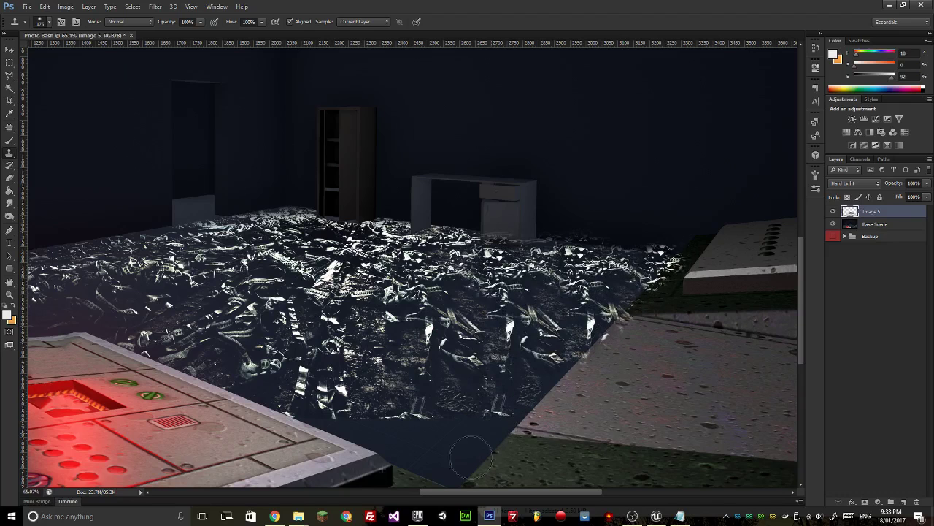
Sample the existing debris and clone it over the remaining bare floor down to the front corner between the control panel and slab.
{"action": "left_click_drag", "start_coordinate": [436, 290], "coordinate": [406, 313]}
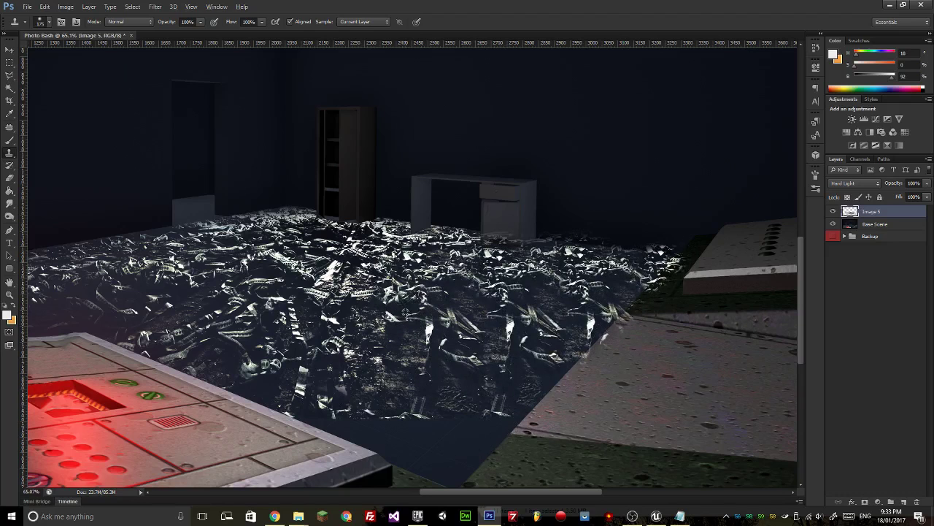
{"action": "mouse_move", "coordinate": [474, 378]}
{"action": "left_mouse_down"}
{"action": "mouse_move", "coordinate": [463, 453]}
{"action": "mouse_move", "coordinate": [449, 467]}
{"action": "mouse_move", "coordinate": [430, 416]}
{"action": "mouse_move", "coordinate": [276, 400]}
{"action": "mouse_move", "coordinate": [497, 373]}
{"action": "mouse_move", "coordinate": [438, 343]}
{"action": "mouse_move", "coordinate": [423, 358]}
{"action": "mouse_move", "coordinate": [540, 355]}
{"action": "left_mouse_up"}
{"action": "left_click_drag", "start_coordinate": [453, 319], "coordinate": [475, 316]}
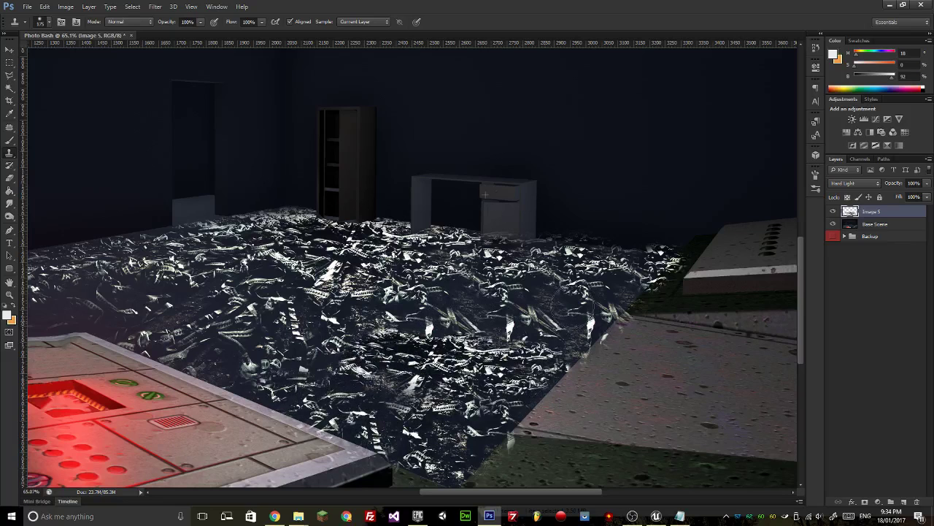
{"action": "left_click_drag", "start_coordinate": [544, 337], "coordinate": [476, 273]}
Outline the debris spilling onto the concrete slab with the Polygonal Lasso along the floor edge and delete it.
{"action": "left_click", "coordinate": [10, 74]}
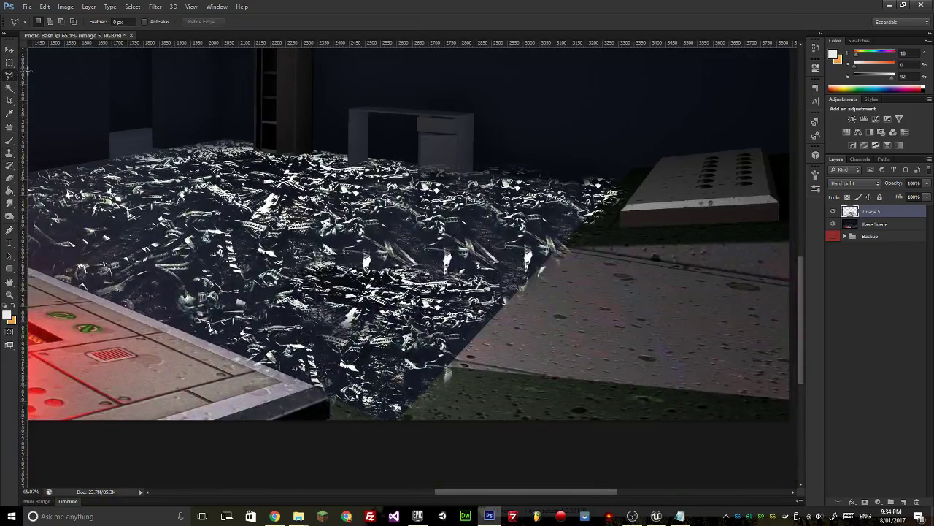
{"action": "left_click", "coordinate": [388, 428]}
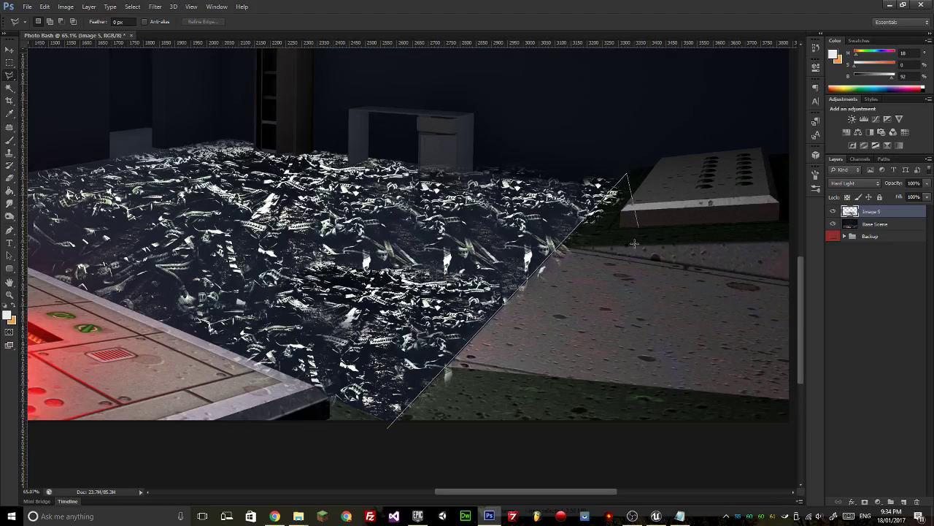
{"action": "left_click", "coordinate": [740, 211]}
{"action": "left_click", "coordinate": [590, 375]}
{"action": "left_click", "coordinate": [385, 432]}
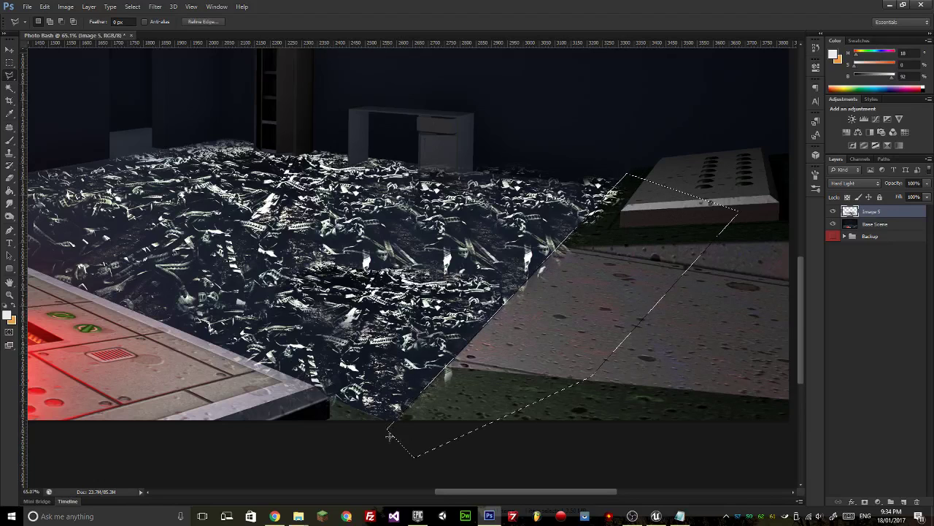
Outline the debris overspill along the red-lit control panel's edge and the floor's front corner, delete it and clear the selection.
{"action": "left_click", "coordinate": [394, 465]}
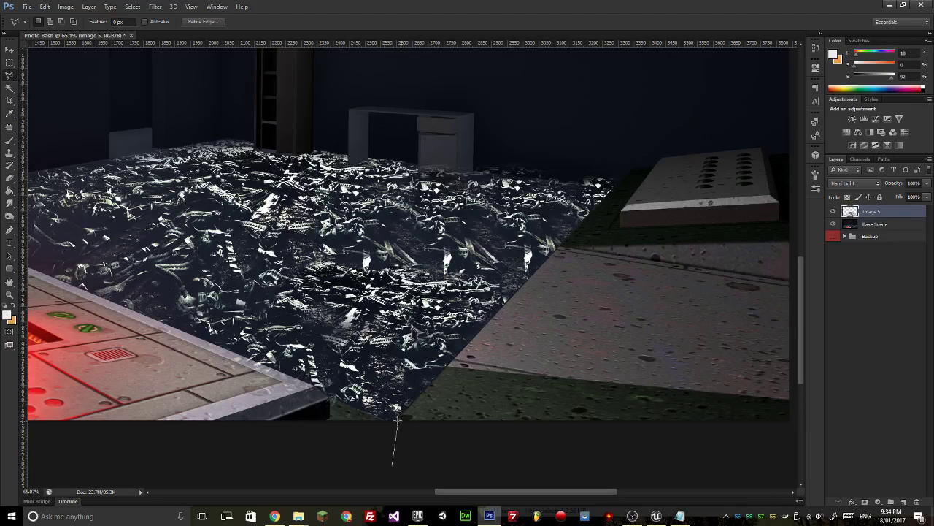
{"action": "left_click_drag", "start_coordinate": [400, 407], "coordinate": [637, 429]}
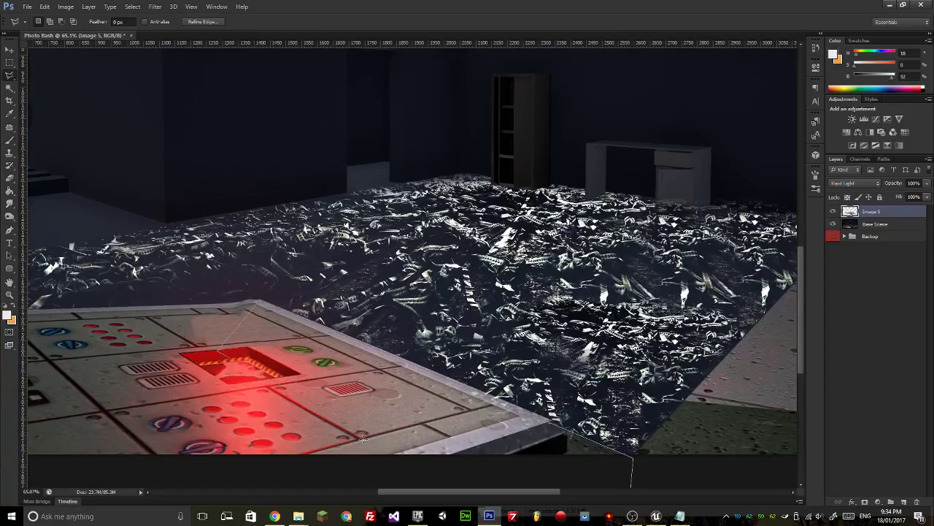
{"action": "left_click", "coordinate": [593, 472]}
{"action": "left_click", "coordinate": [608, 459]}
{"action": "left_click_drag", "start_coordinate": [608, 459], "coordinate": [605, 434]}
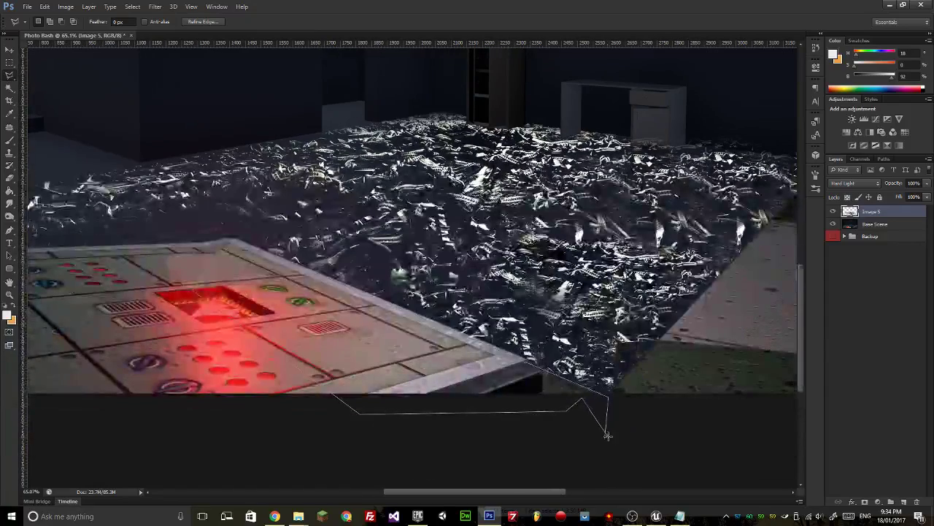
{"action": "left_click", "coordinate": [605, 443]}
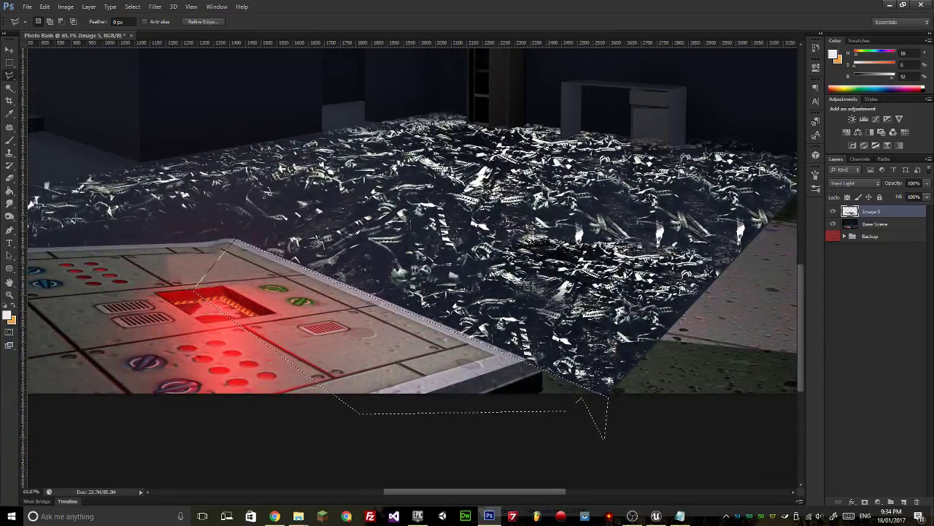
{"action": "mouse_move", "coordinate": [208, 254]}
{"action": "left_mouse_down"}
{"action": "mouse_move", "coordinate": [437, 250]}
{"action": "mouse_move", "coordinate": [246, 265]}
{"action": "mouse_move", "coordinate": [181, 257]}
{"action": "left_mouse_up"}
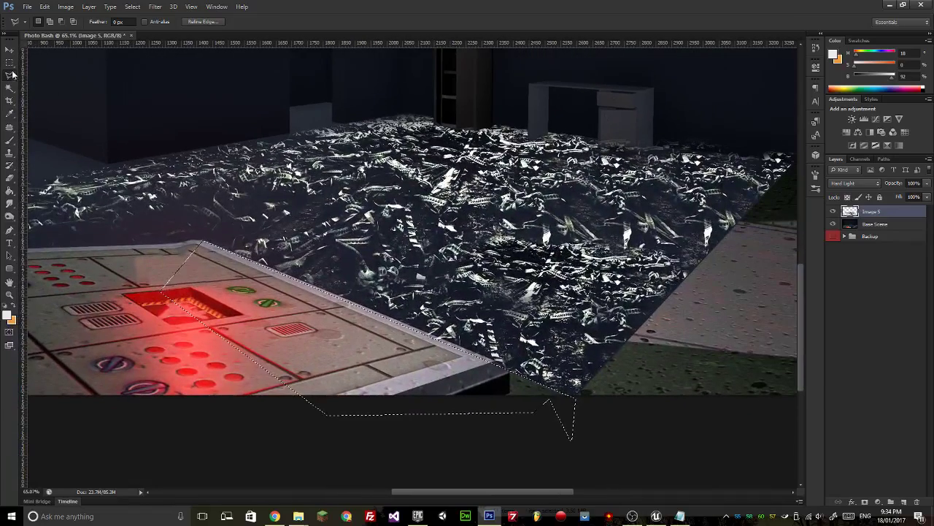
{"action": "right_click", "coordinate": [12, 75]}
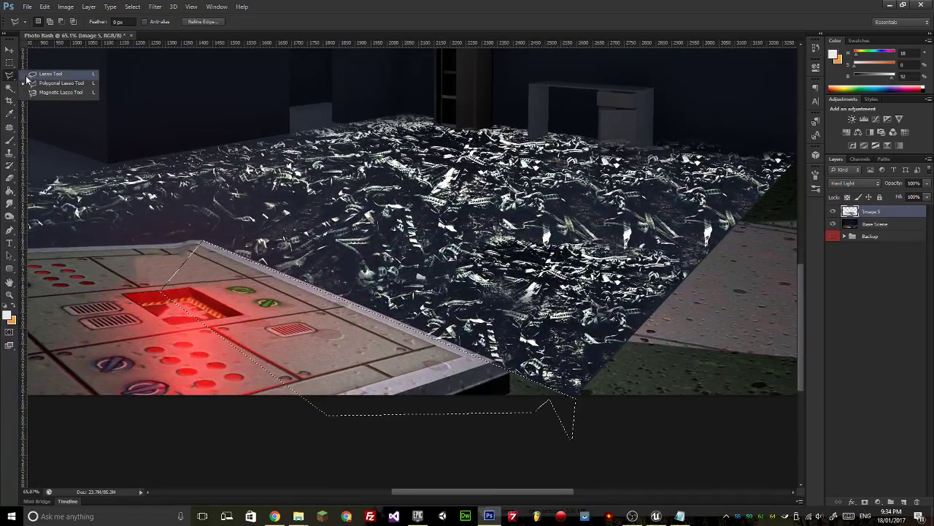
{"action": "left_click", "coordinate": [40, 74]}
{"action": "left_click", "coordinate": [9, 62]}
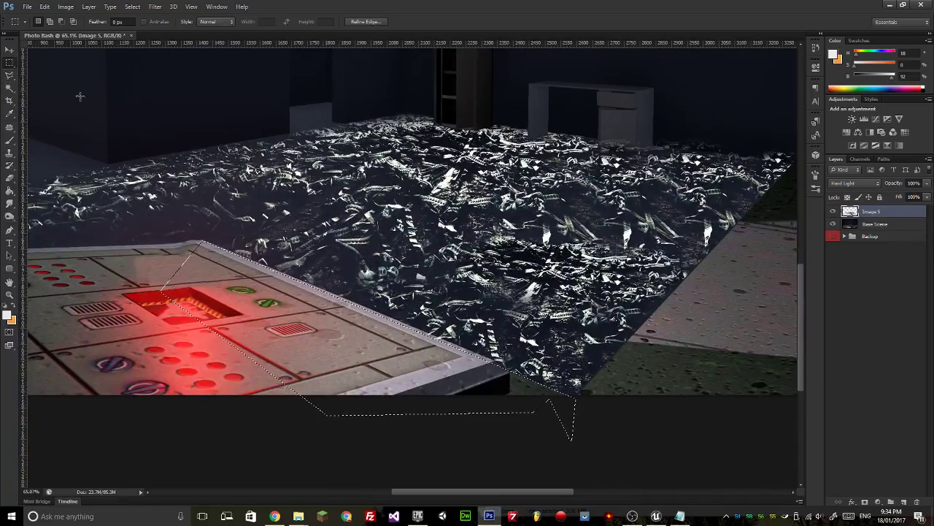
{"action": "left_click", "coordinate": [140, 129]}
{"action": "left_click_drag", "start_coordinate": [577, 212], "coordinate": [548, 123]}
{"action": "left_click_drag", "start_coordinate": [730, 198], "coordinate": [670, 249]}
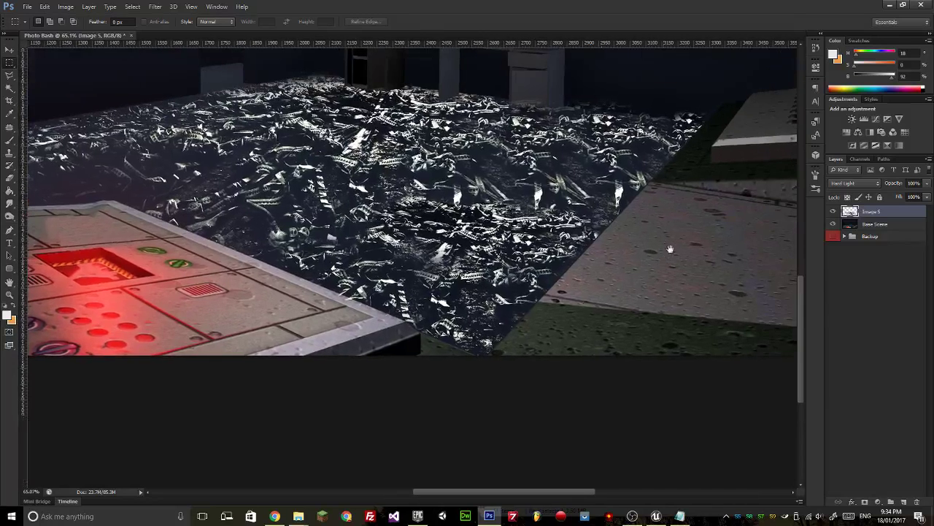
Switch to Chrome to check the YouTube live dashboard's chat, and return to Photoshop.
{"action": "left_click", "coordinate": [274, 517]}
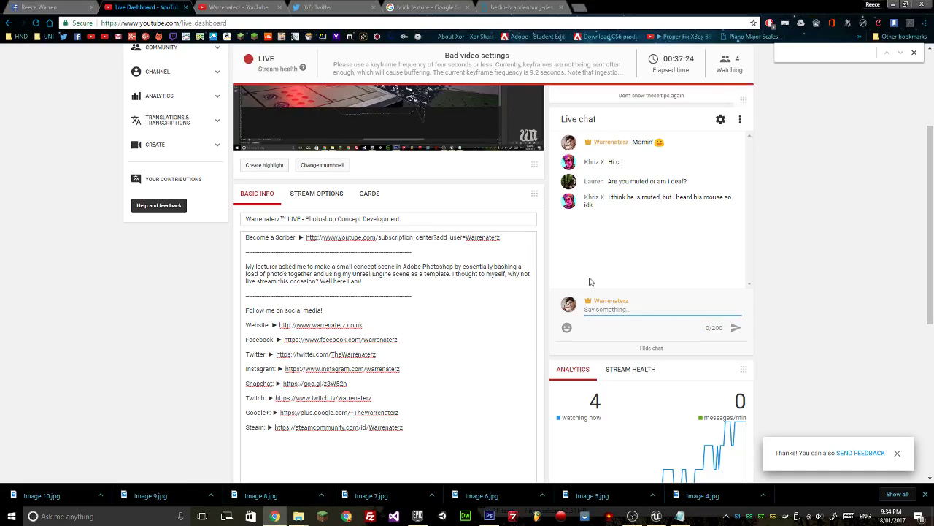
{"action": "left_click_drag", "start_coordinate": [930, 176], "coordinate": [931, 102]}
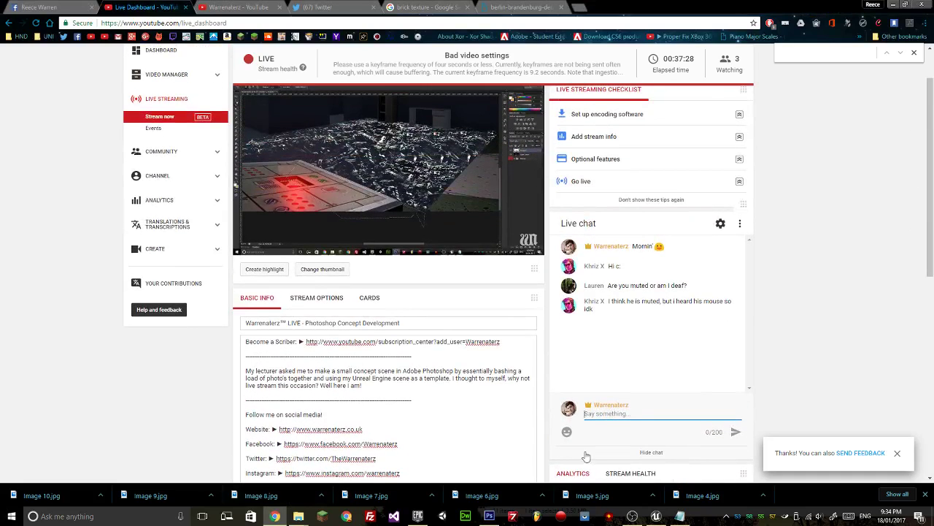
{"action": "left_click", "coordinate": [489, 515]}
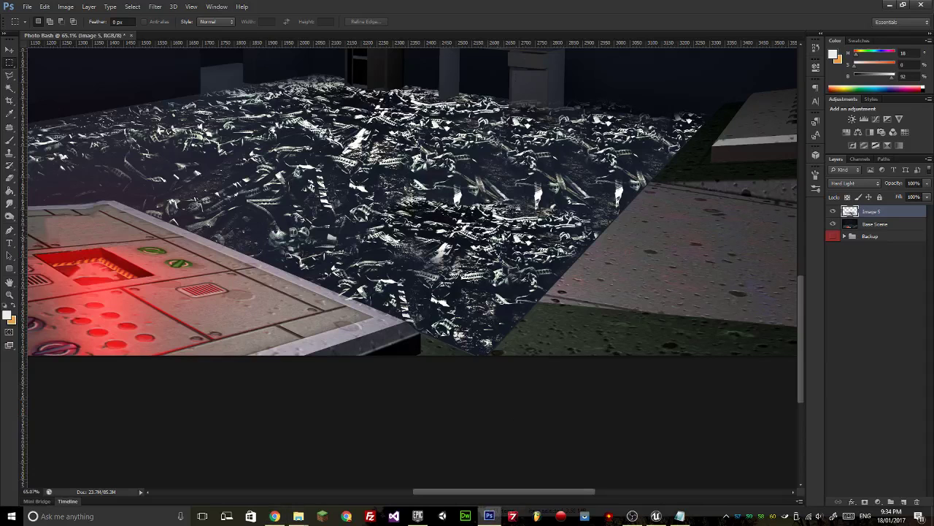
Blend the visible clone seam in the middle of the debris floor using the content-aware Spot Healing Brush.
{"action": "left_click_drag", "start_coordinate": [555, 233], "coordinate": [578, 255]}
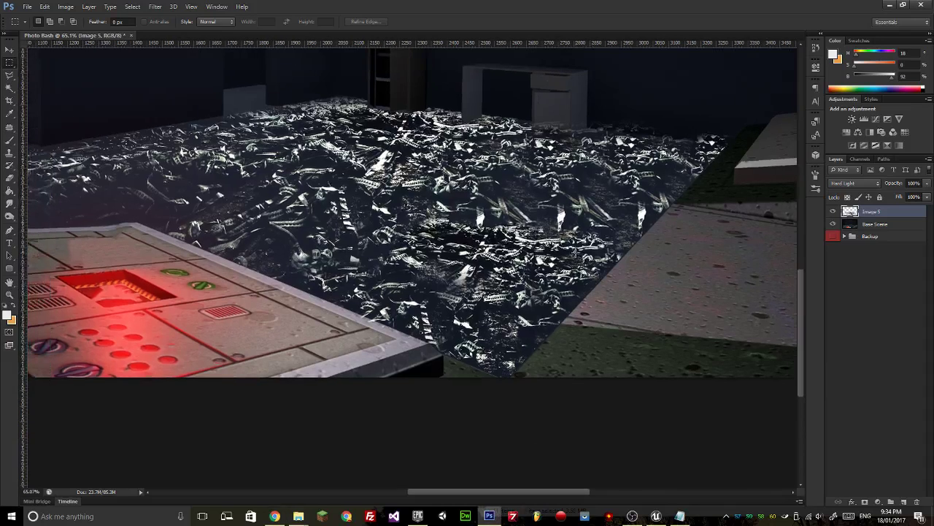
{"action": "left_click", "coordinate": [10, 129]}
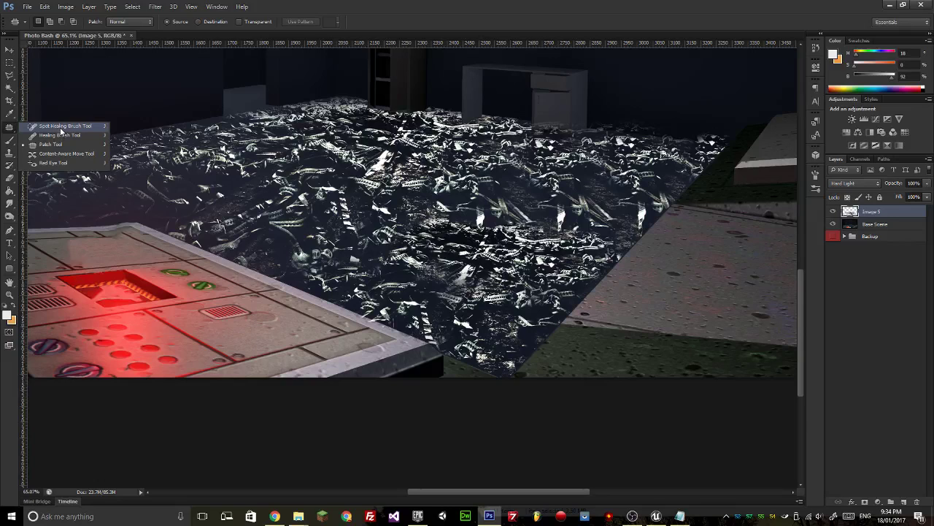
{"action": "left_click", "coordinate": [62, 129]}
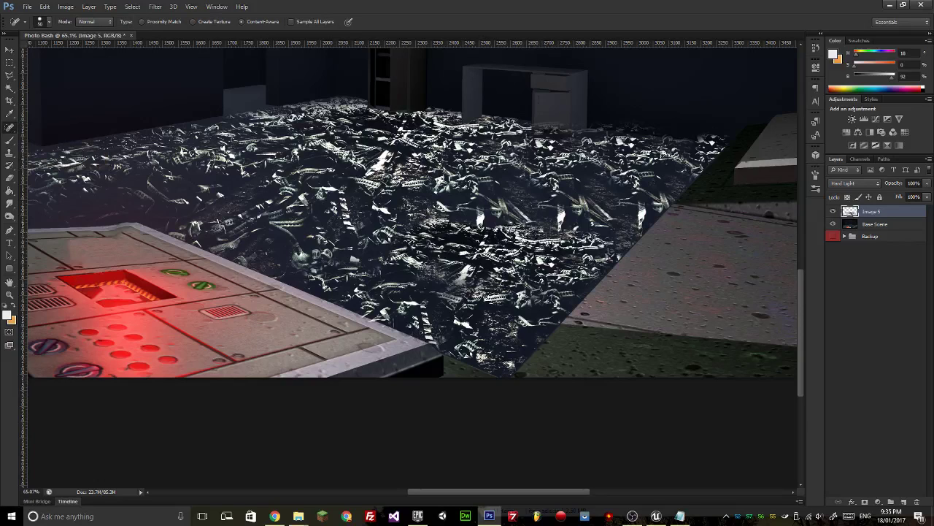
{"action": "left_click", "coordinate": [535, 192], "text": "alt"}
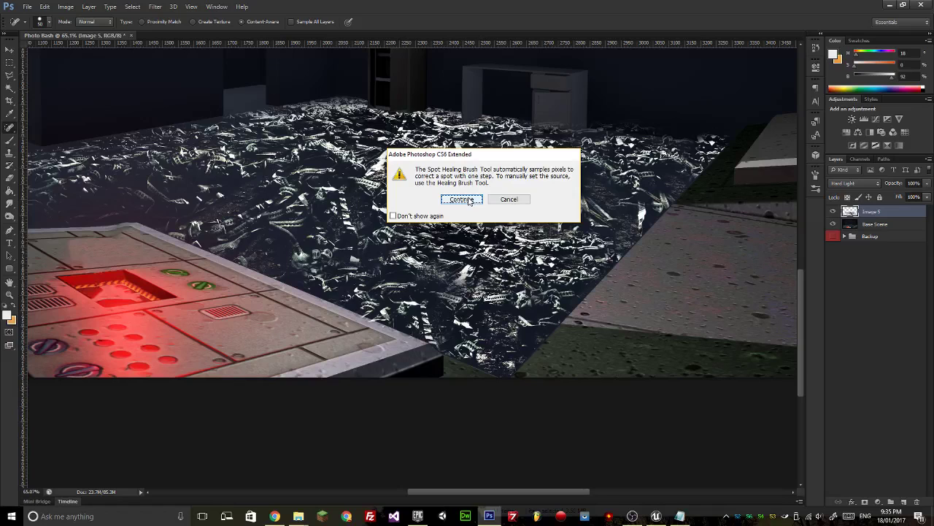
{"action": "left_click", "coordinate": [469, 200]}
{"action": "mouse_move", "coordinate": [493, 218]}
{"action": "left_mouse_down"}
{"action": "mouse_move", "coordinate": [513, 242]}
{"action": "mouse_move", "coordinate": [586, 232]}
{"action": "mouse_move", "coordinate": [592, 251]}
{"action": "mouse_move", "coordinate": [633, 232]}
{"action": "left_mouse_up"}
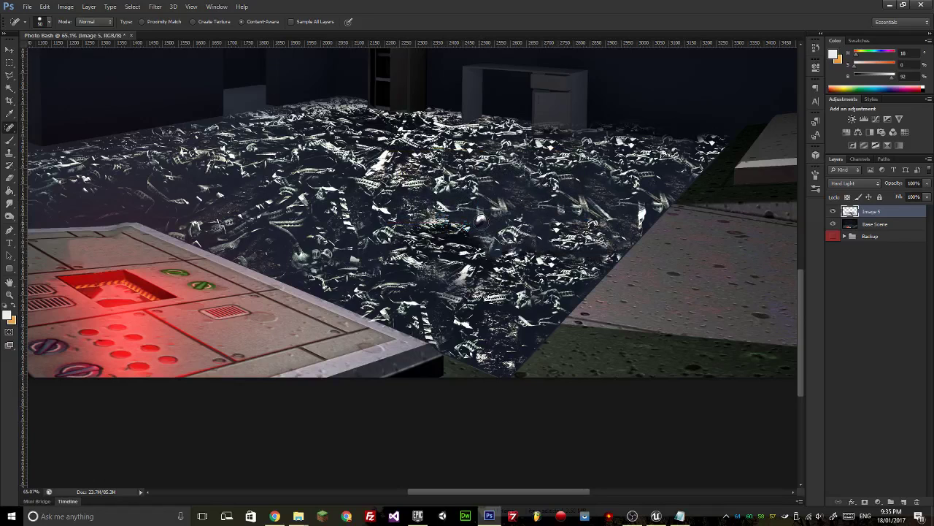
{"action": "mouse_move", "coordinate": [467, 225]}
{"action": "left_mouse_down"}
{"action": "mouse_move", "coordinate": [400, 228]}
{"action": "mouse_move", "coordinate": [437, 257]}
{"action": "mouse_move", "coordinate": [503, 256]}
{"action": "mouse_move", "coordinate": [565, 281]}
{"action": "mouse_move", "coordinate": [528, 296]}
{"action": "left_mouse_up"}
{"action": "mouse_move", "coordinate": [471, 255]}
{"action": "left_mouse_down"}
{"action": "mouse_move", "coordinate": [432, 228]}
{"action": "mouse_move", "coordinate": [461, 245]}
{"action": "mouse_move", "coordinate": [430, 251]}
{"action": "left_mouse_up"}
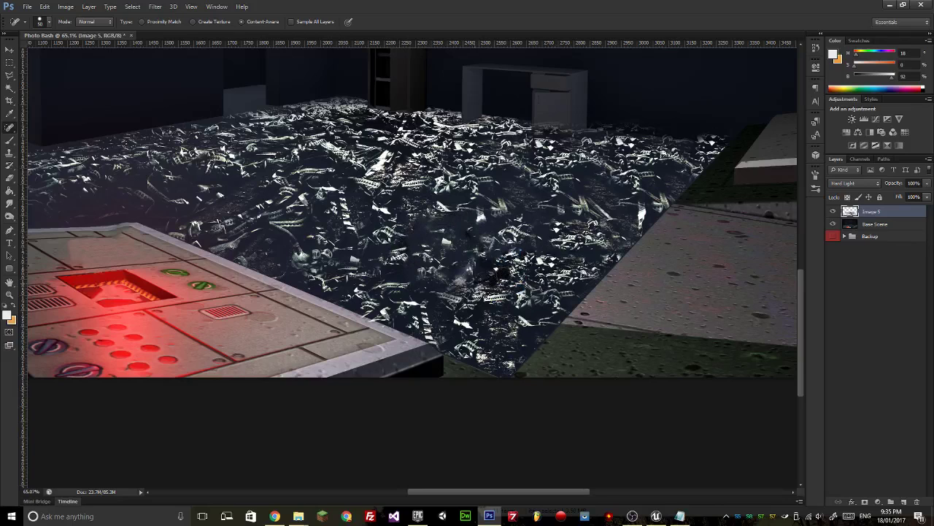
Heal the repeated debris near the slab's edge and the remaining rough patches toward the control panel.
{"action": "mouse_move", "coordinate": [559, 259]}
{"action": "left_mouse_down"}
{"action": "mouse_move", "coordinate": [566, 299]}
{"action": "mouse_move", "coordinate": [522, 336]}
{"action": "mouse_move", "coordinate": [497, 296]}
{"action": "mouse_move", "coordinate": [509, 338]}
{"action": "left_mouse_up"}
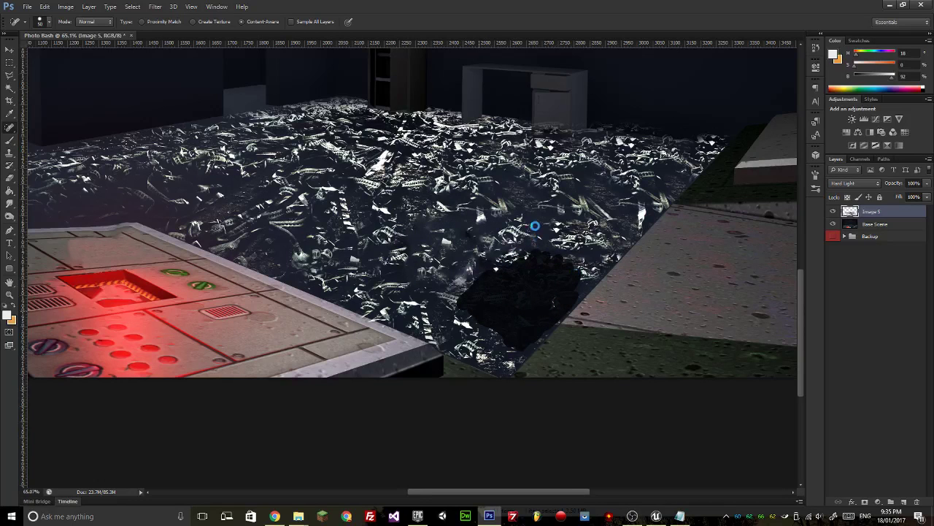
{"action": "left_click_drag", "start_coordinate": [502, 265], "coordinate": [491, 255]}
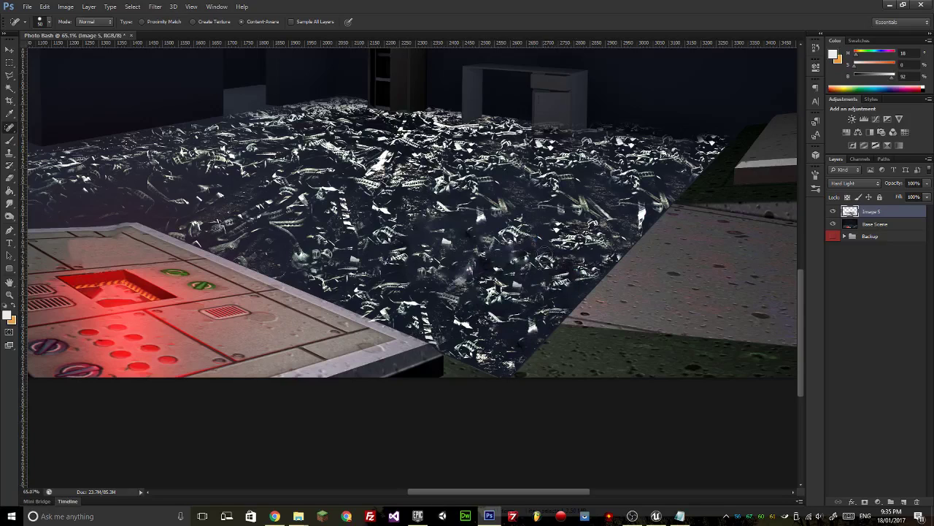
{"action": "left_click_drag", "start_coordinate": [555, 260], "coordinate": [580, 271]}
{"action": "mouse_move", "coordinate": [525, 257]}
{"action": "left_mouse_down"}
{"action": "mouse_move", "coordinate": [471, 267]}
{"action": "mouse_move", "coordinate": [477, 252]}
{"action": "left_mouse_up"}
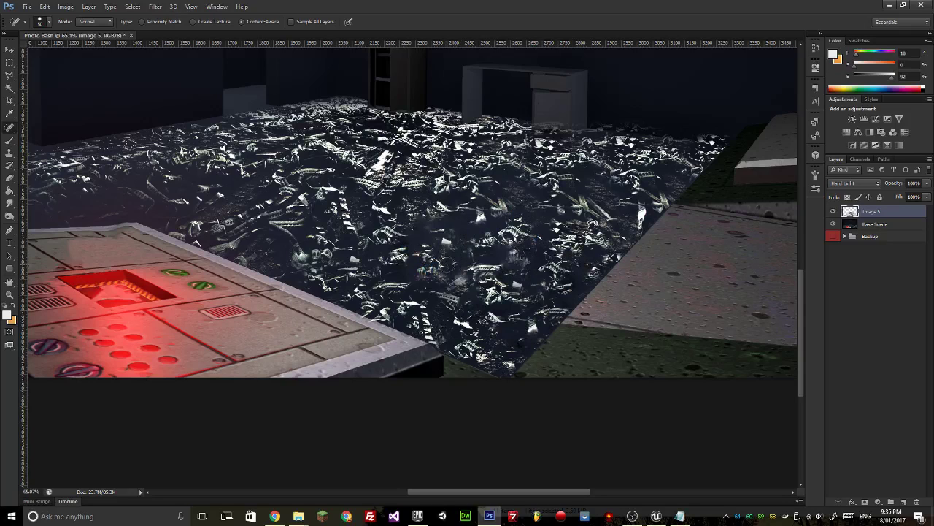
{"action": "mouse_move", "coordinate": [412, 254]}
{"action": "left_mouse_down"}
{"action": "mouse_move", "coordinate": [387, 267]}
{"action": "mouse_move", "coordinate": [372, 234]}
{"action": "left_mouse_up"}
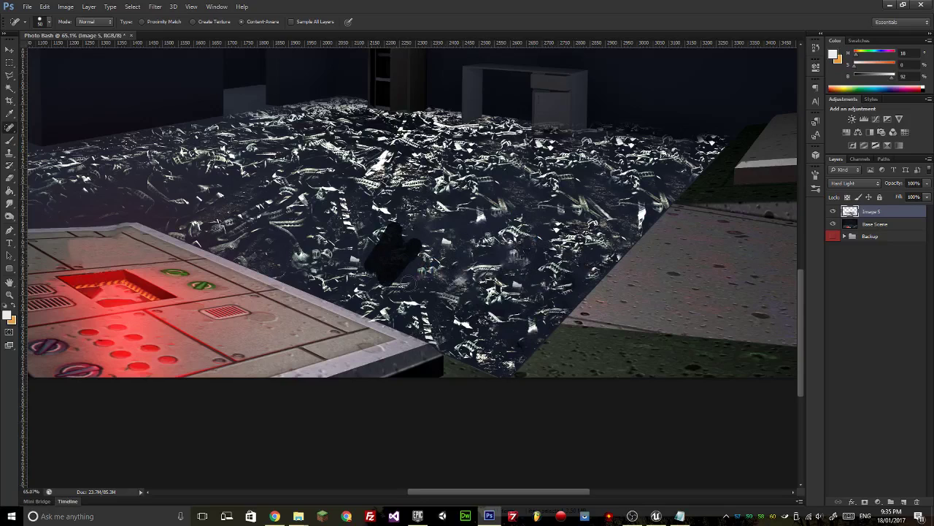
Sample debris from the existing floor and clone it over the bare floor in front of the stairs with the Clone Stamp.
{"action": "left_click_drag", "start_coordinate": [445, 223], "coordinate": [524, 246]}
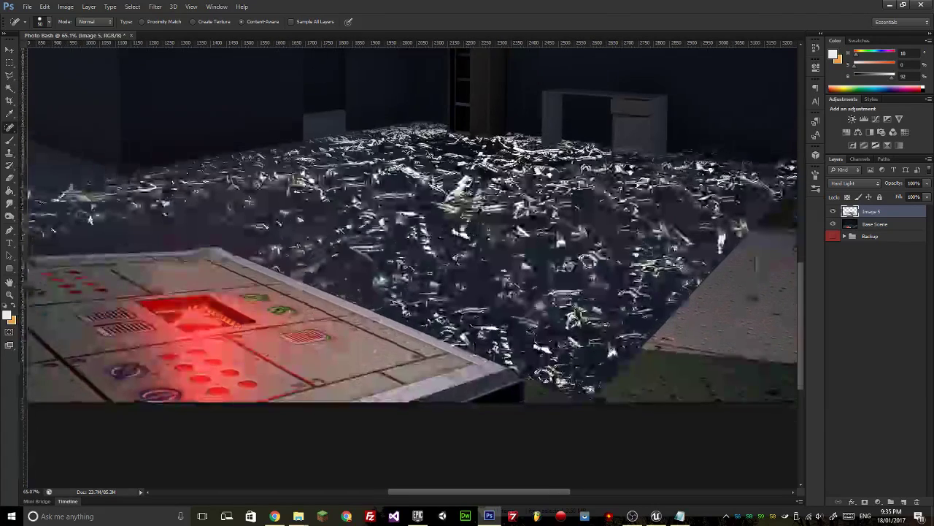
{"action": "left_click_drag", "start_coordinate": [657, 263], "coordinate": [590, 270]}
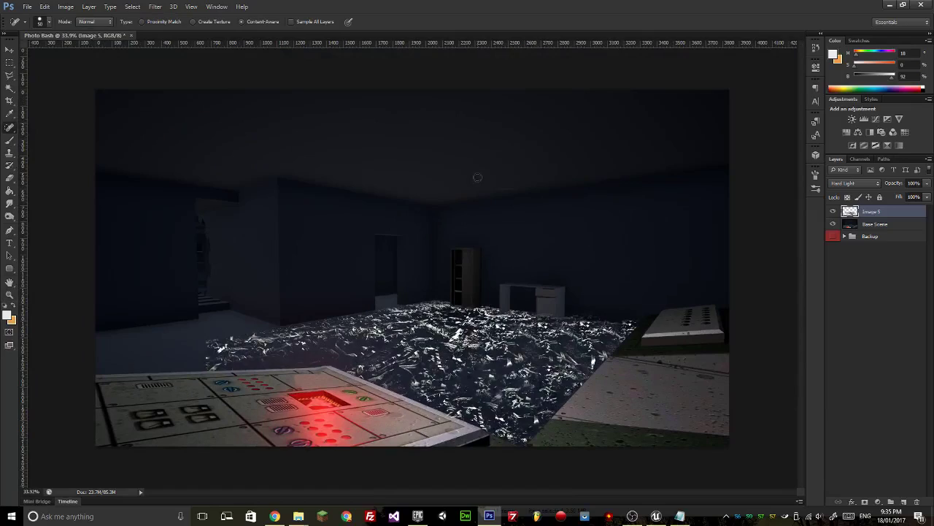
{"action": "scroll", "coordinate": [391, 299], "scroll_direction": "up", "scroll_amount": 6}
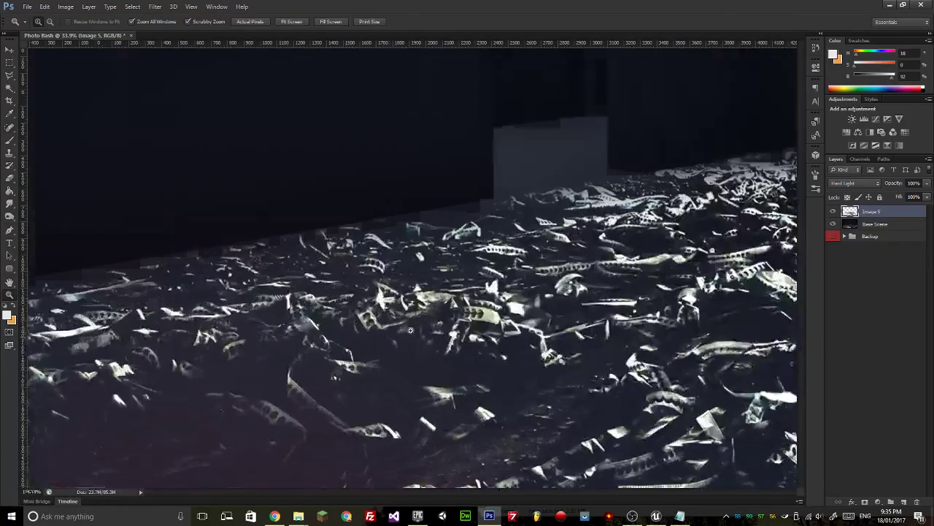
{"action": "scroll", "coordinate": [394, 294], "scroll_direction": "down", "scroll_amount": 2}
{"action": "scroll", "coordinate": [394, 295], "scroll_direction": "up", "scroll_amount": 4}
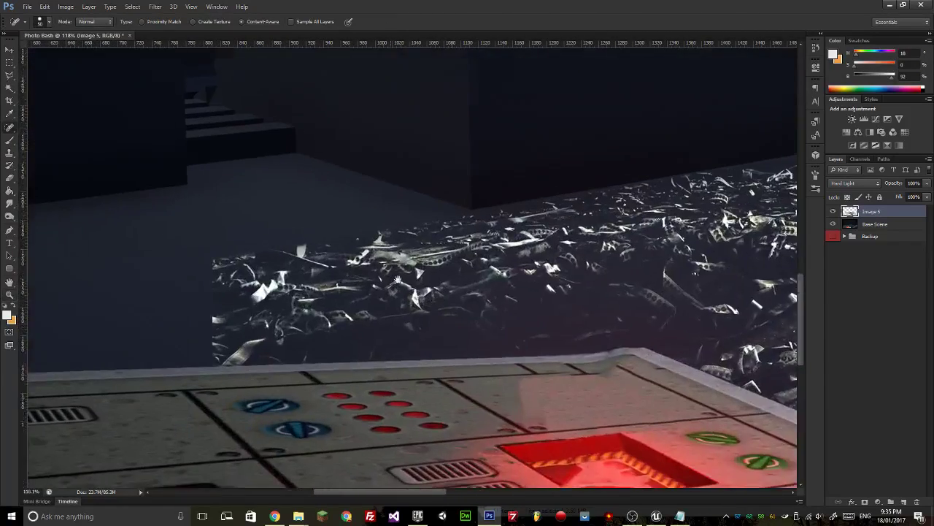
{"action": "right_click", "coordinate": [8, 143]}
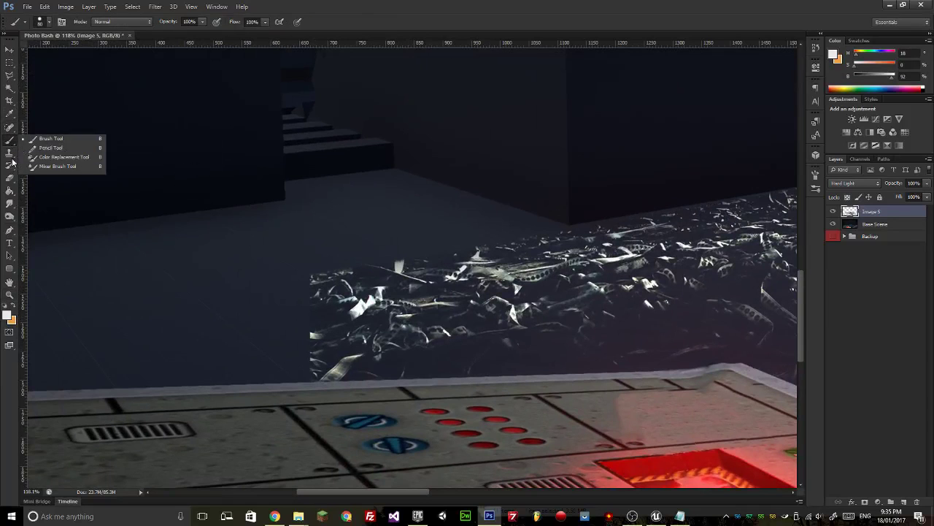
{"action": "left_click", "coordinate": [8, 153]}
{"action": "left_click", "coordinate": [36, 152]}
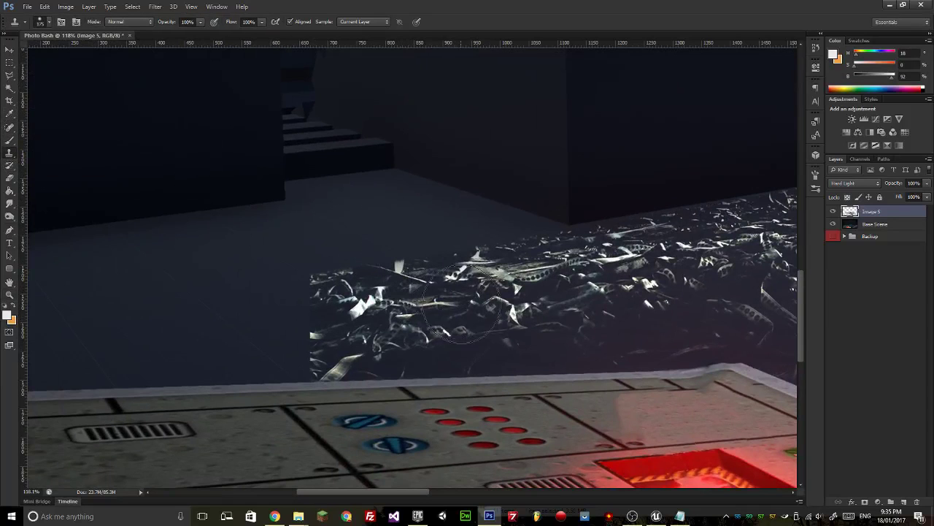
{"action": "left_click", "coordinate": [597, 286], "text": "alt"}
{"action": "mouse_move", "coordinate": [511, 230]}
{"action": "left_mouse_down"}
{"action": "mouse_move", "coordinate": [406, 198]}
{"action": "mouse_move", "coordinate": [421, 223]}
{"action": "mouse_move", "coordinate": [370, 208]}
{"action": "mouse_move", "coordinate": [282, 246]}
{"action": "mouse_move", "coordinate": [328, 277]}
{"action": "mouse_move", "coordinate": [411, 192]}
{"action": "mouse_move", "coordinate": [438, 213]}
{"action": "mouse_move", "coordinate": [354, 188]}
{"action": "mouse_move", "coordinate": [379, 168]}
{"action": "mouse_move", "coordinate": [434, 204]}
{"action": "left_mouse_up"}
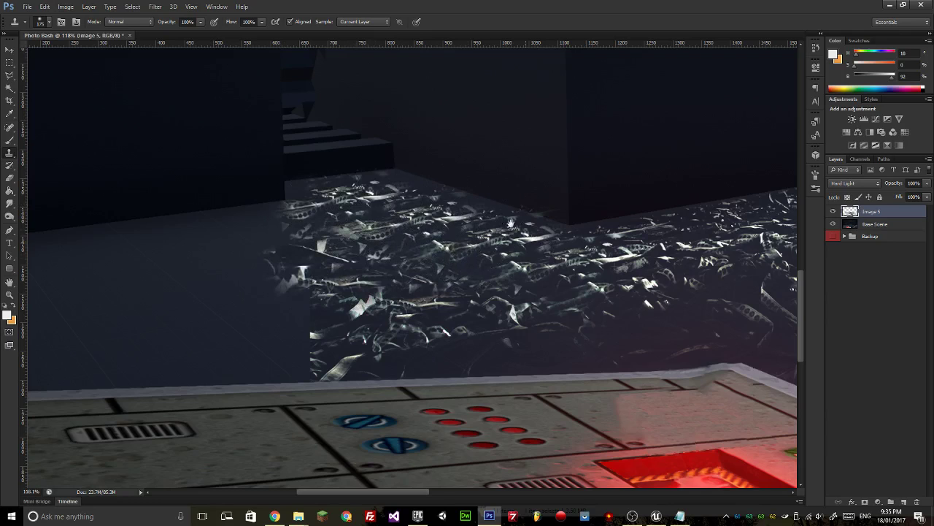
Extend the cloned debris from the stairs across the bare floor behind the control panel to the scene's edge.
{"action": "scroll", "coordinate": [511, 227], "scroll_direction": "left", "scroll_amount": 4}
{"action": "left_click_drag", "start_coordinate": [379, 233], "coordinate": [311, 250]}
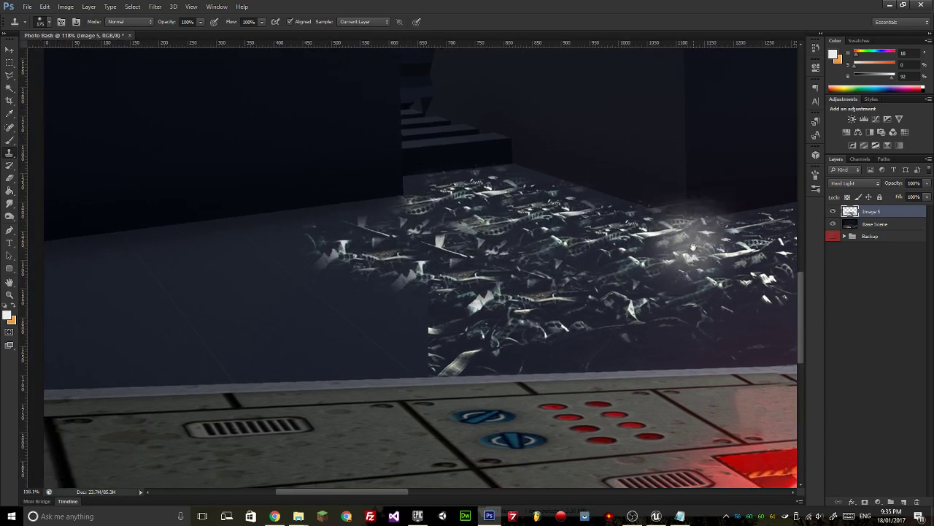
{"action": "scroll", "coordinate": [700, 248], "scroll_direction": "right", "scroll_amount": 9}
{"action": "scroll", "coordinate": [731, 268], "scroll_direction": "left", "scroll_amount": 7}
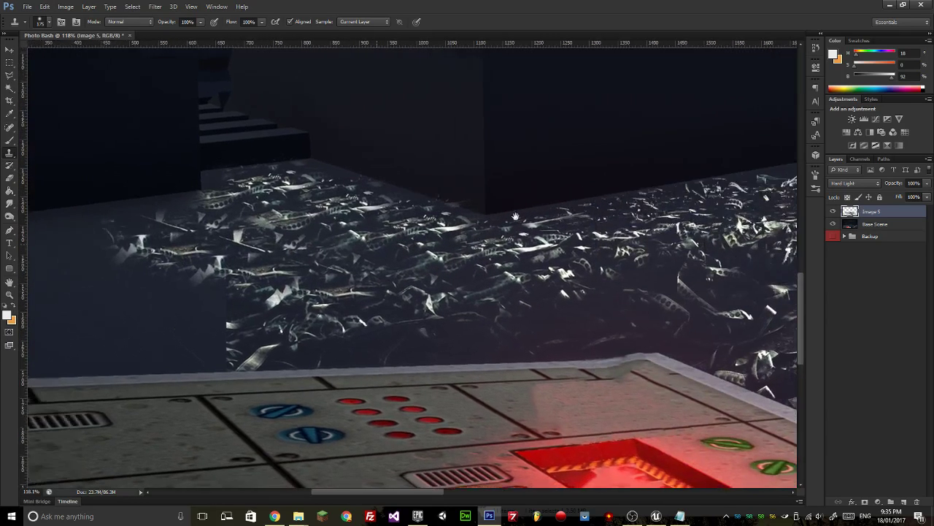
{"action": "mouse_move", "coordinate": [526, 226]}
{"action": "left_mouse_down"}
{"action": "mouse_move", "coordinate": [442, 288]}
{"action": "mouse_move", "coordinate": [391, 217]}
{"action": "mouse_move", "coordinate": [220, 266]}
{"action": "mouse_move", "coordinate": [310, 219]}
{"action": "mouse_move", "coordinate": [523, 185]}
{"action": "mouse_move", "coordinate": [379, 241]}
{"action": "mouse_move", "coordinate": [234, 235]}
{"action": "mouse_move", "coordinate": [346, 205]}
{"action": "mouse_move", "coordinate": [491, 190]}
{"action": "mouse_move", "coordinate": [427, 190]}
{"action": "mouse_move", "coordinate": [179, 235]}
{"action": "left_mouse_up"}
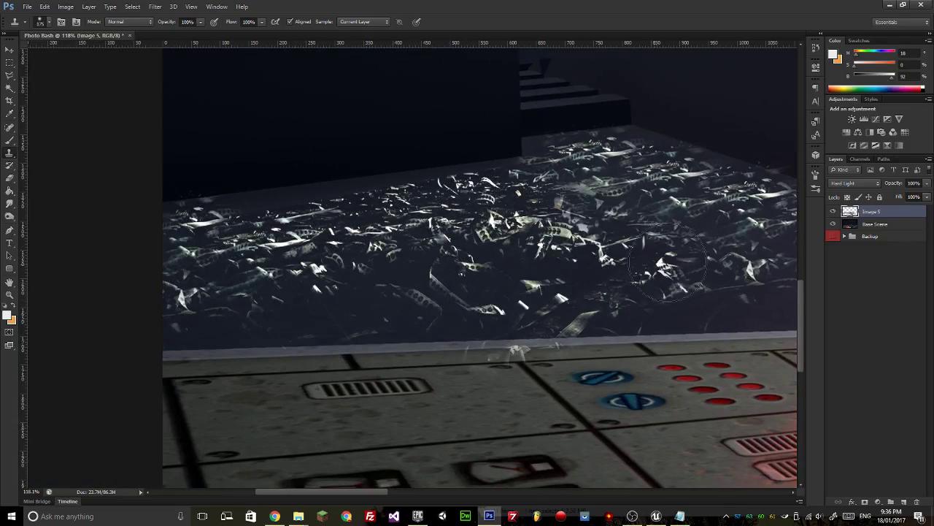
Clone more debris over the floor beside the stairs and up to the base of the adjoining dark wall.
{"action": "scroll", "coordinate": [627, 256], "scroll_direction": "right", "scroll_amount": 10}
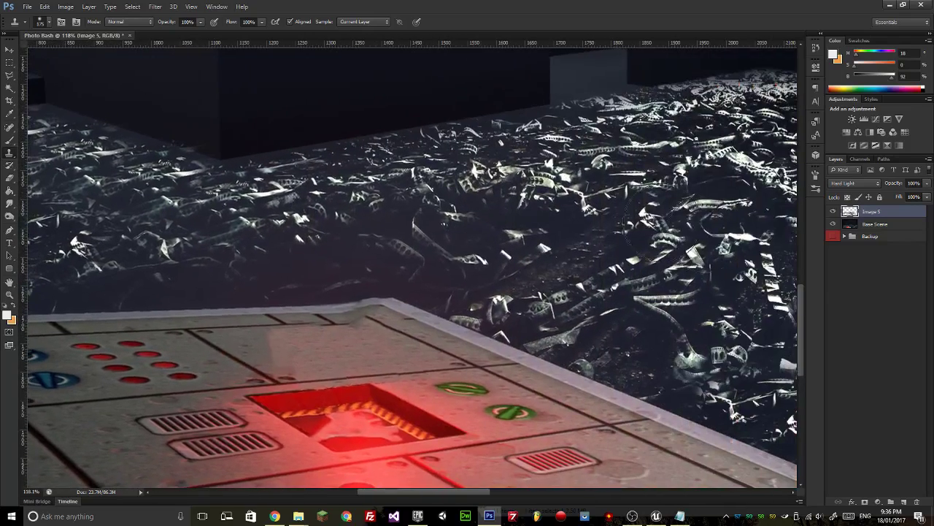
{"action": "scroll", "coordinate": [653, 226], "scroll_direction": "left", "scroll_amount": 14}
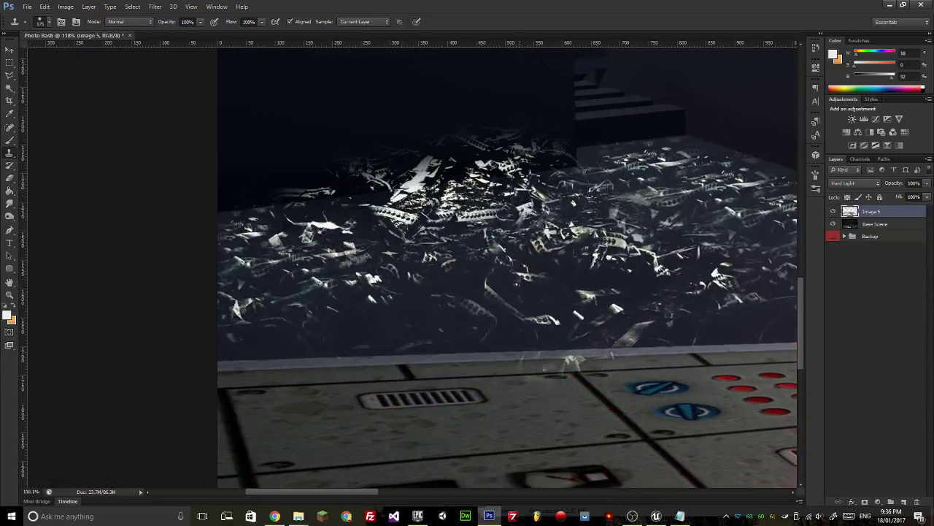
{"action": "mouse_move", "coordinate": [677, 223]}
{"action": "left_mouse_down"}
{"action": "mouse_move", "coordinate": [442, 204]}
{"action": "mouse_move", "coordinate": [511, 219]}
{"action": "left_mouse_up"}
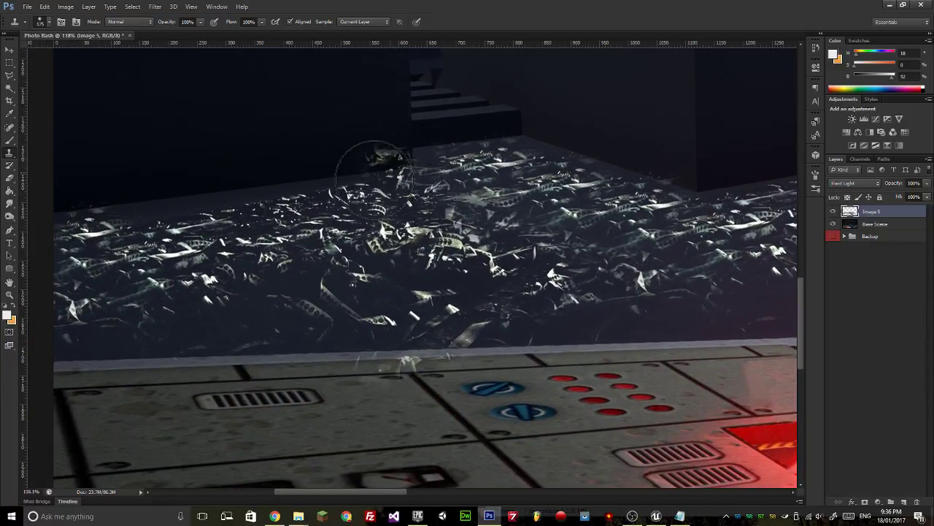
{"action": "mouse_move", "coordinate": [373, 177]}
{"action": "left_mouse_down"}
{"action": "mouse_move", "coordinate": [283, 199]}
{"action": "mouse_move", "coordinate": [189, 235]}
{"action": "mouse_move", "coordinate": [406, 202]}
{"action": "mouse_move", "coordinate": [428, 219]}
{"action": "mouse_move", "coordinate": [303, 239]}
{"action": "mouse_move", "coordinate": [370, 249]}
{"action": "left_mouse_up"}
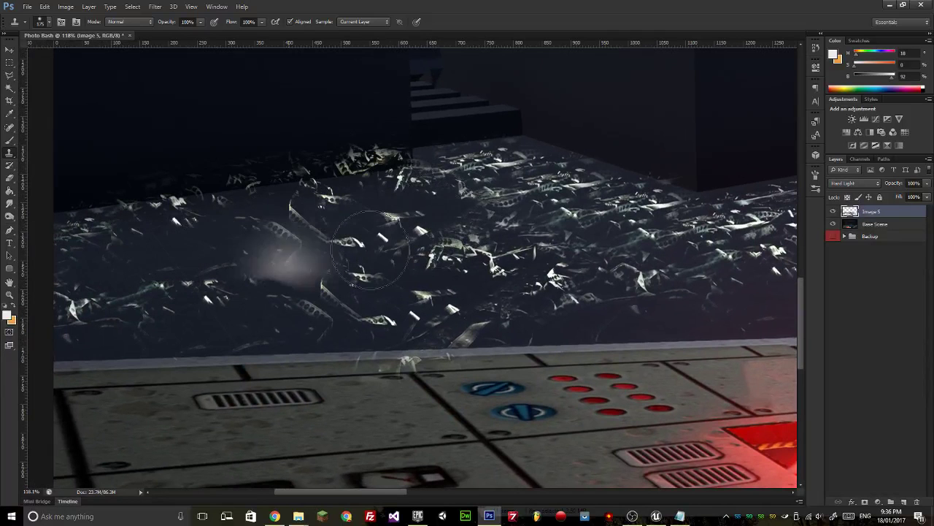
{"action": "left_click_drag", "start_coordinate": [684, 249], "coordinate": [542, 269]}
{"action": "left_click_drag", "start_coordinate": [621, 277], "coordinate": [592, 266]}
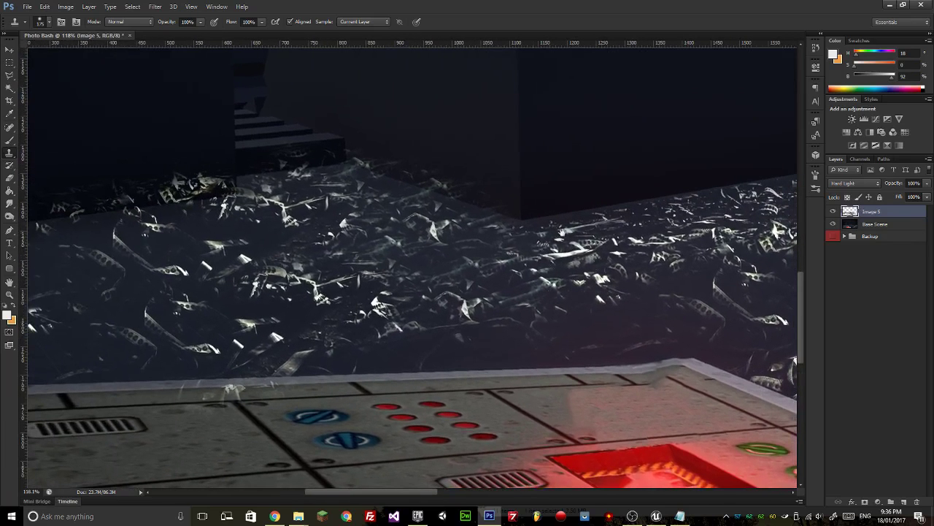
Clone debris along the foot of the projecting wall corner to cover the bare strip of floor.
{"action": "mouse_move", "coordinate": [572, 216]}
{"action": "left_mouse_down"}
{"action": "mouse_move", "coordinate": [663, 187]}
{"action": "mouse_move", "coordinate": [538, 209]}
{"action": "mouse_move", "coordinate": [642, 193]}
{"action": "mouse_move", "coordinate": [698, 232]}
{"action": "mouse_move", "coordinate": [570, 267]}
{"action": "left_mouse_up"}
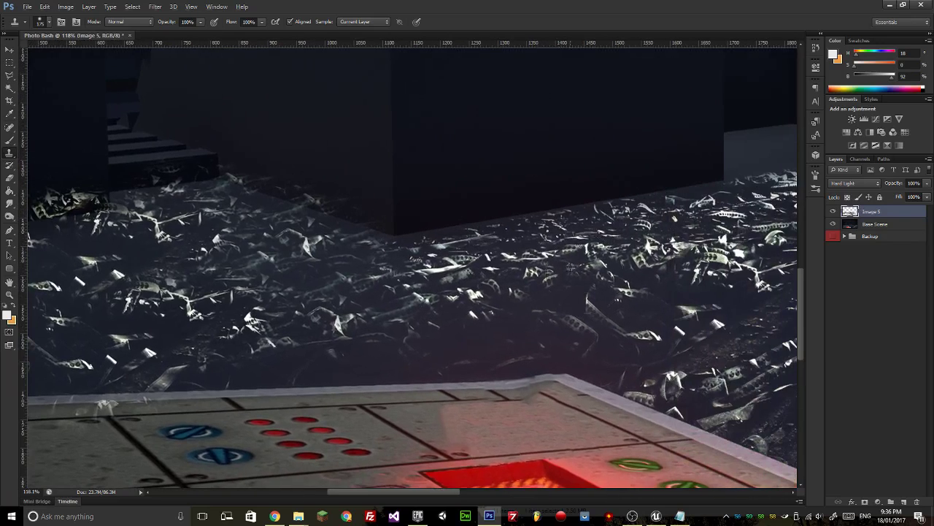
{"action": "left_click_drag", "start_coordinate": [462, 239], "coordinate": [393, 257]}
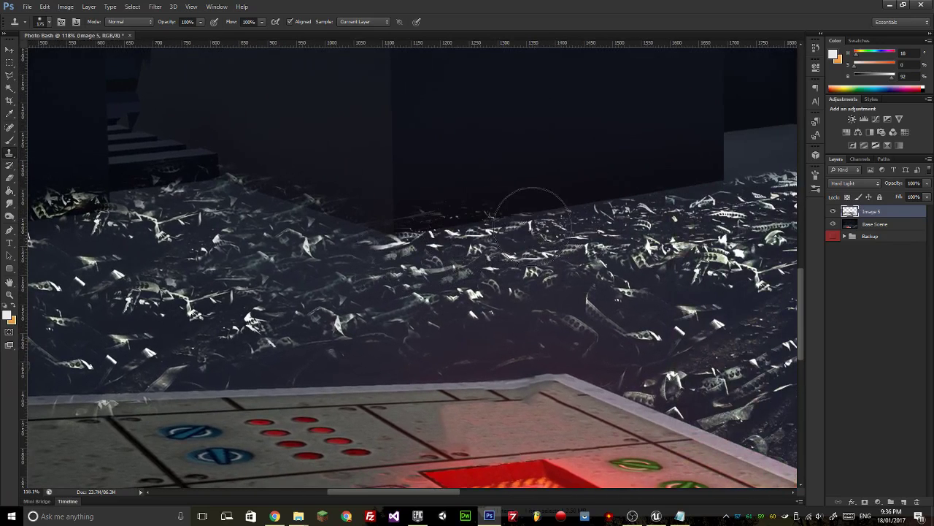
{"action": "mouse_move", "coordinate": [532, 223]}
{"action": "left_mouse_down"}
{"action": "mouse_move", "coordinate": [424, 221]}
{"action": "mouse_move", "coordinate": [341, 250]}
{"action": "left_mouse_up"}
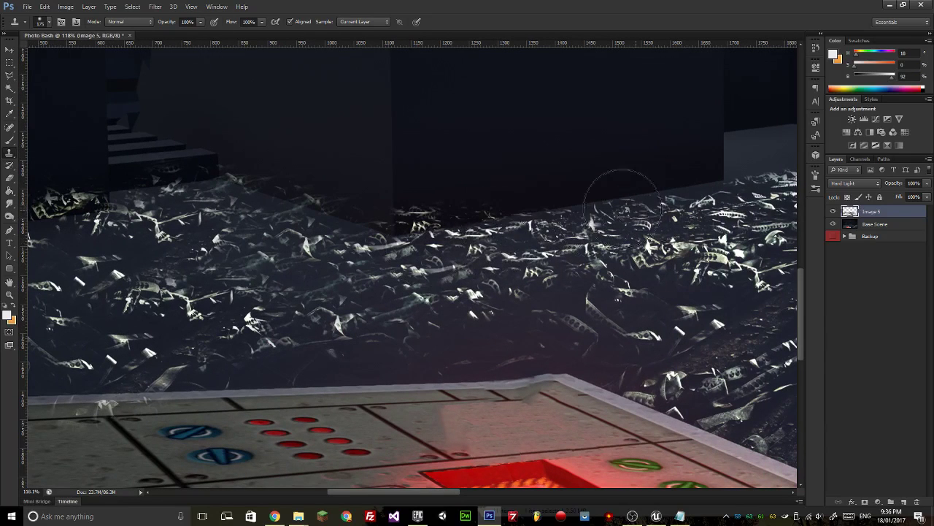
{"action": "mouse_move", "coordinate": [619, 192]}
{"action": "left_mouse_down"}
{"action": "mouse_move", "coordinate": [626, 198]}
{"action": "mouse_move", "coordinate": [394, 234]}
{"action": "mouse_move", "coordinate": [359, 271]}
{"action": "left_mouse_up"}
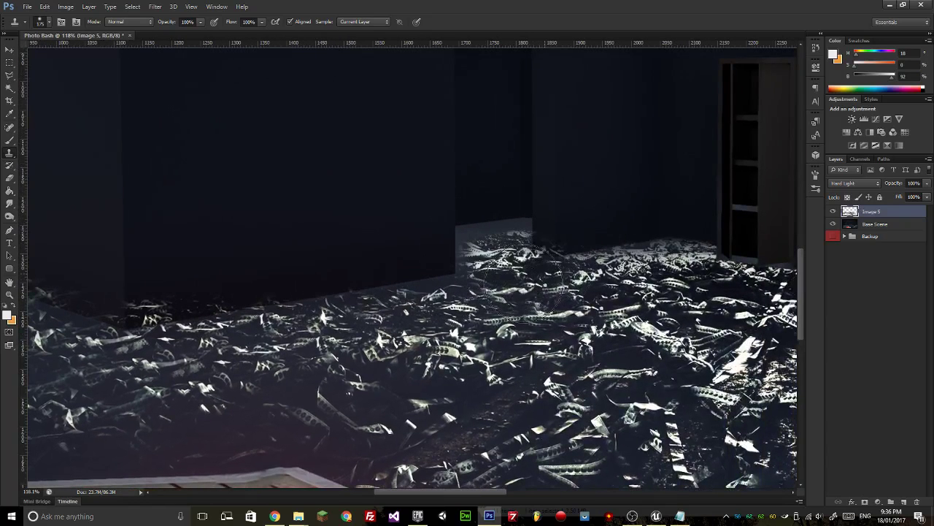
Clone debris into the doorway recess and along the bare floor beside the projecting wall.
{"action": "mouse_move", "coordinate": [519, 270]}
{"action": "left_mouse_down"}
{"action": "mouse_move", "coordinate": [543, 260]}
{"action": "mouse_move", "coordinate": [581, 303]}
{"action": "left_mouse_up"}
{"action": "mouse_move", "coordinate": [527, 267]}
{"action": "left_mouse_down"}
{"action": "mouse_move", "coordinate": [479, 261]}
{"action": "mouse_move", "coordinate": [501, 261]}
{"action": "mouse_move", "coordinate": [504, 223]}
{"action": "mouse_move", "coordinate": [480, 238]}
{"action": "mouse_move", "coordinate": [457, 224]}
{"action": "mouse_move", "coordinate": [533, 211]}
{"action": "mouse_move", "coordinate": [453, 263]}
{"action": "mouse_move", "coordinate": [417, 307]}
{"action": "mouse_move", "coordinate": [397, 261]}
{"action": "left_mouse_up"}
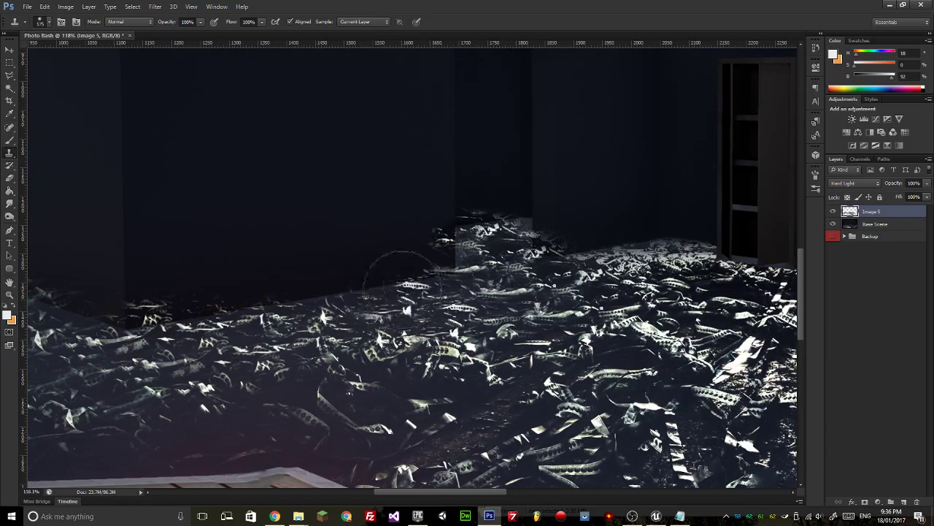
{"action": "left_click_drag", "start_coordinate": [511, 315], "coordinate": [469, 316]}
{"action": "left_click_drag", "start_coordinate": [558, 307], "coordinate": [541, 272]}
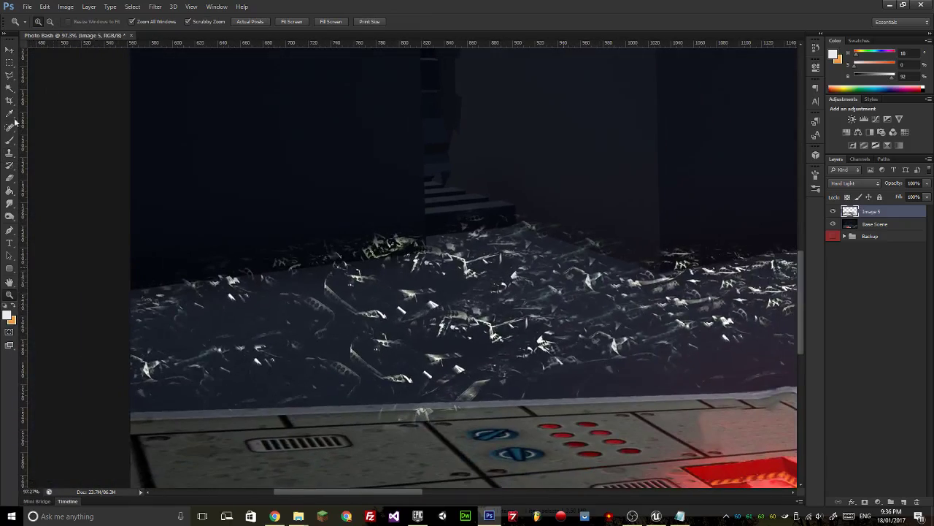
Outline the debris overspill along the walls, stairs and doorway with the Polygonal Lasso and delete it.
{"action": "left_click", "coordinate": [12, 78]}
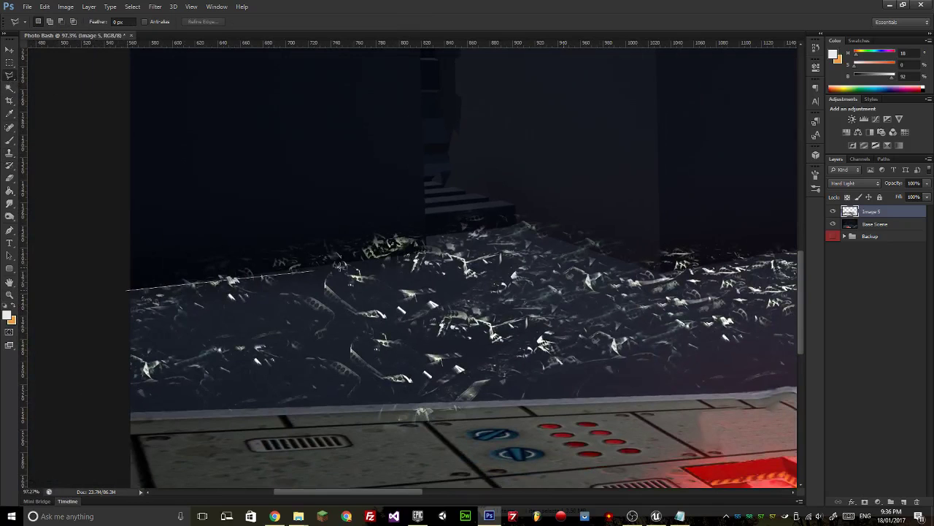
{"action": "double_click", "coordinate": [427, 252]}
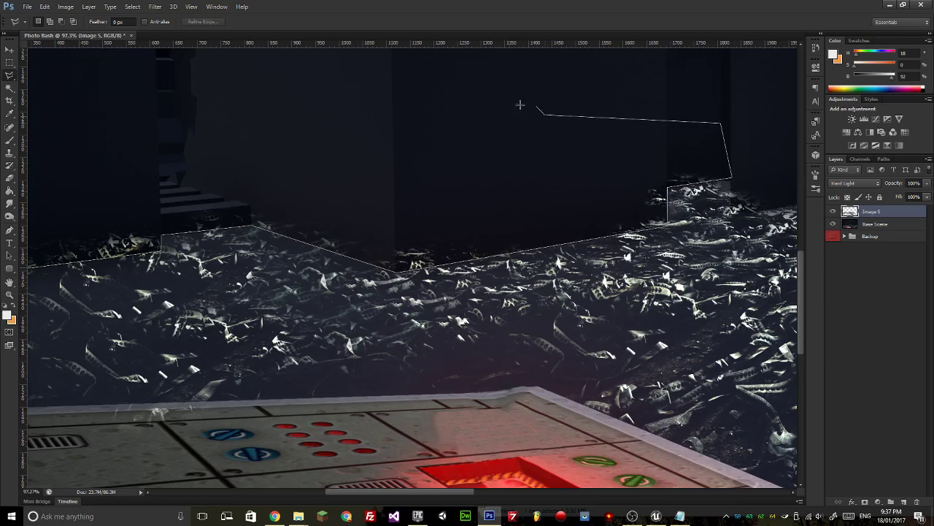
{"action": "left_click", "coordinate": [93, 136]}
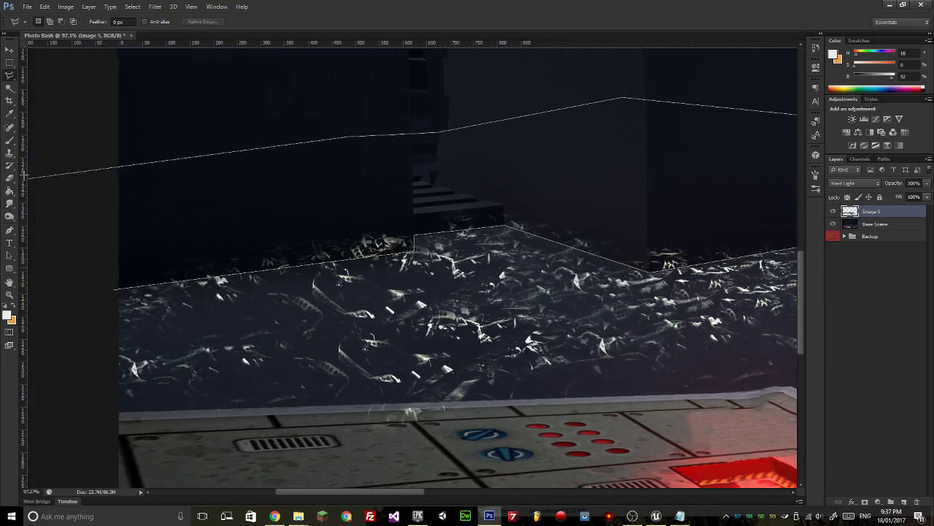
{"action": "left_click", "coordinate": [93, 176]}
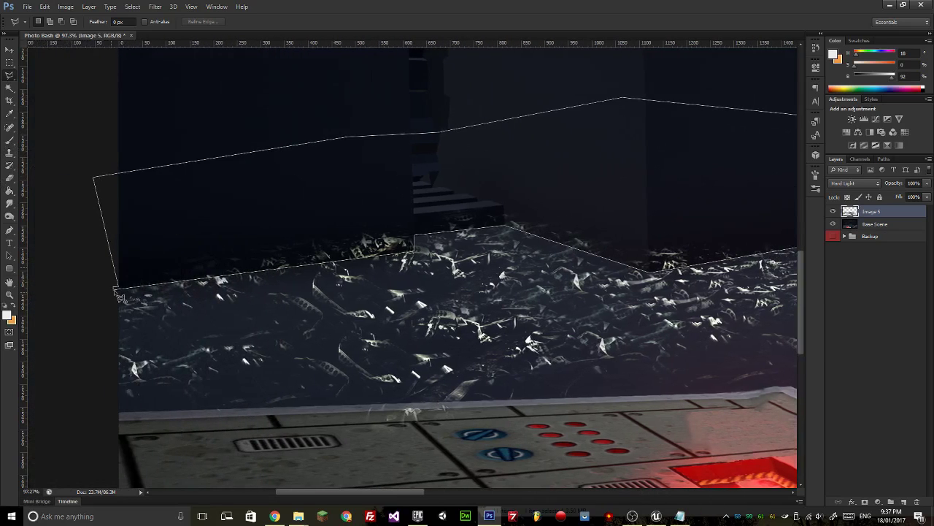
{"action": "left_click", "coordinate": [115, 290]}
{"action": "key", "text": "Delete"}
Outline the remaining debris overspill on the wall beside the doorway, delete it and clear the selection.
{"action": "mouse_move", "coordinate": [792, 264]}
{"action": "left_mouse_down"}
{"action": "mouse_move", "coordinate": [556, 260]}
{"action": "mouse_move", "coordinate": [358, 284]}
{"action": "left_mouse_up"}
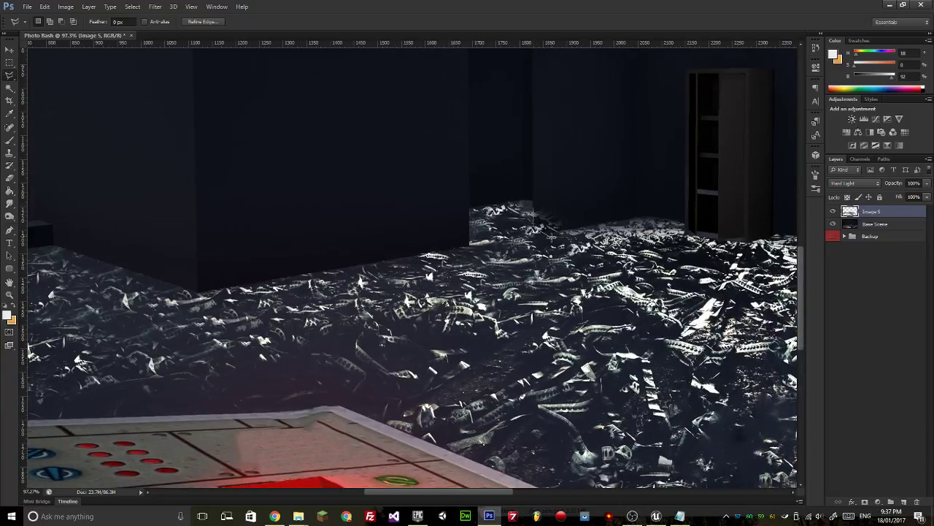
{"action": "left_click", "coordinate": [588, 190]}
{"action": "left_click", "coordinate": [564, 177]}
{"action": "left_click", "coordinate": [546, 184]}
{"action": "left_click", "coordinate": [534, 205]}
{"action": "left_click", "coordinate": [534, 224]}
{"action": "left_click", "coordinate": [557, 232]}
{"action": "key", "text": "Delete"}
{"action": "key", "text": "ctrl+d"}
Compare the scene with the Image 5 layer hidden and shown, and reselect that layer.
{"action": "key", "text": "z"}
{"action": "left_click_drag", "start_coordinate": [550, 239], "coordinate": [463, 241]}
{"action": "key", "text": "m"}
{"action": "key", "text": "z"}
{"action": "left_click_drag", "start_coordinate": [472, 295], "coordinate": [497, 295]}
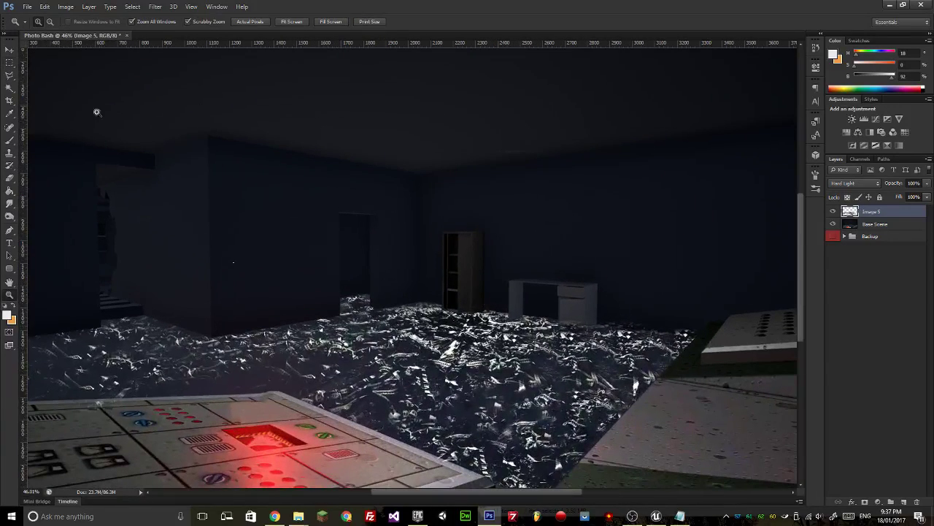
{"action": "key", "text": "e"}
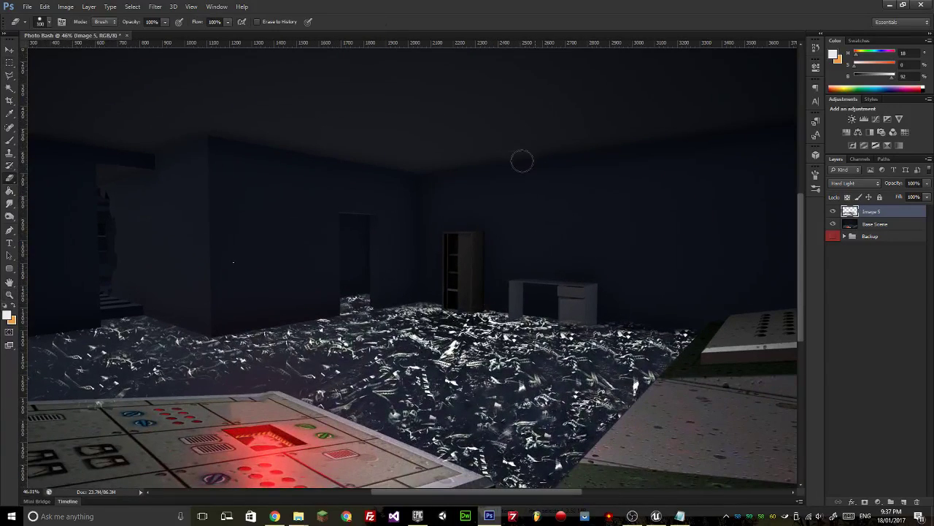
{"action": "left_click", "coordinate": [864, 225]}
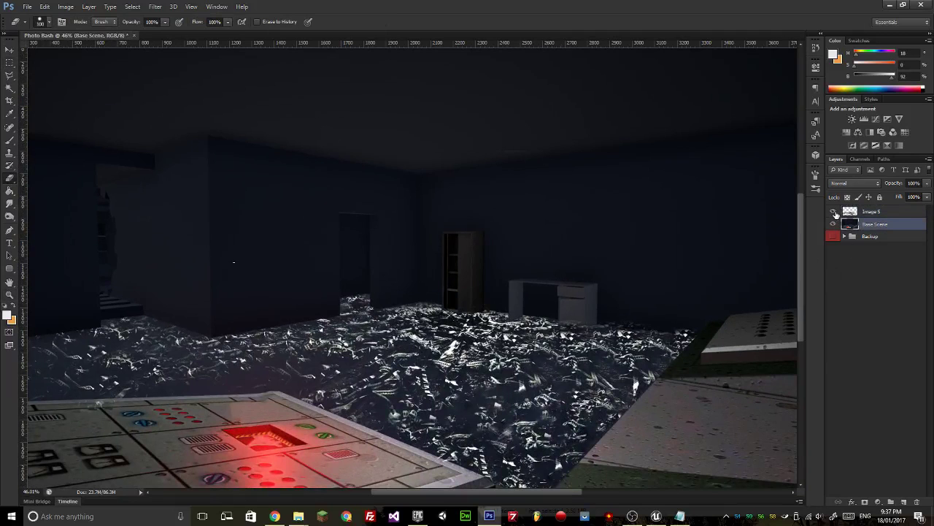
{"action": "left_click", "coordinate": [833, 212]}
{"action": "left_click", "coordinate": [834, 212]}
{"action": "left_click", "coordinate": [886, 212]}
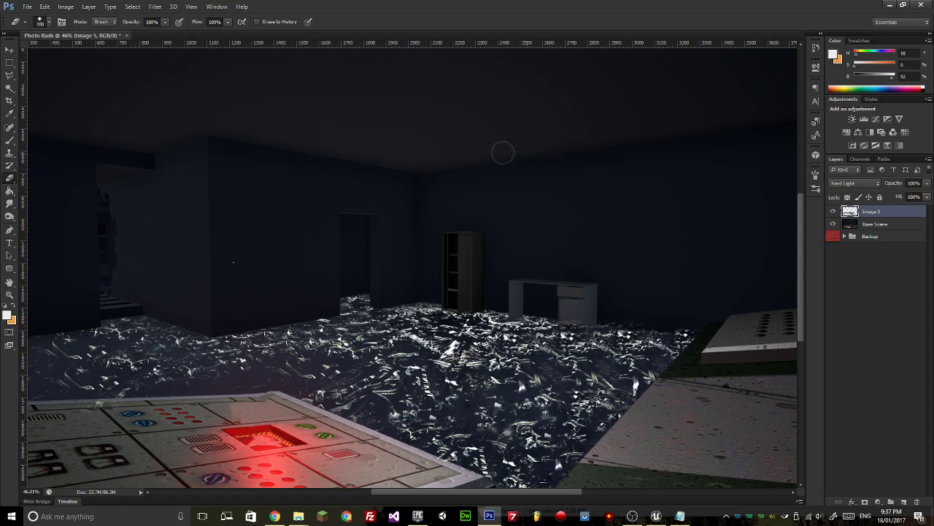
Marquee-select the area around the stray mark where the back wall meets the ceiling, and clear the selection.
{"action": "left_click", "coordinate": [10, 63]}
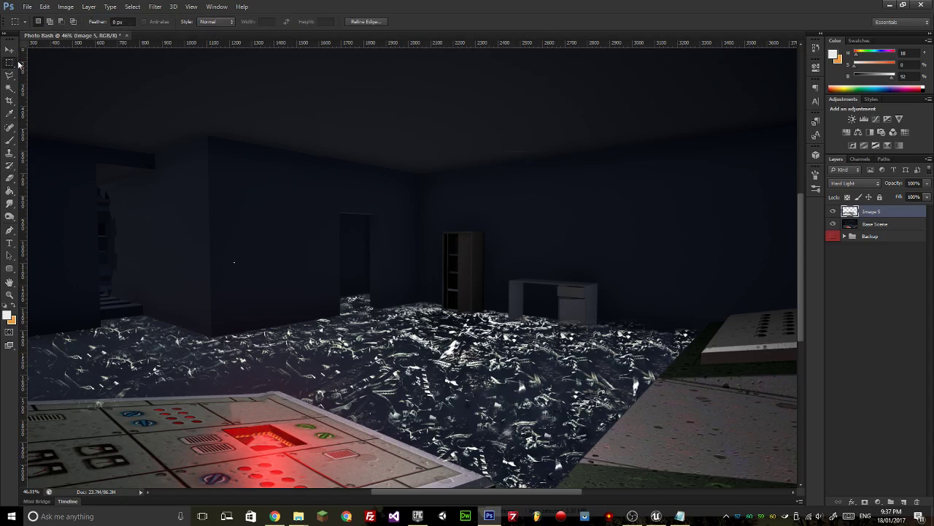
{"action": "left_click_drag", "start_coordinate": [445, 134], "coordinate": [607, 189]}
{"action": "key", "text": "ctrl+d"}
{"action": "left_click_drag", "start_coordinate": [423, 183], "coordinate": [370, 143]}
Outline the debris overspill on the desk's cabinet and the back wall beside it with the Polygonal Lasso and delete it.
{"action": "key", "text": "z"}
{"action": "left_click_drag", "start_coordinate": [560, 250], "coordinate": [637, 274]}
{"action": "left_click_drag", "start_coordinate": [688, 300], "coordinate": [490, 240]}
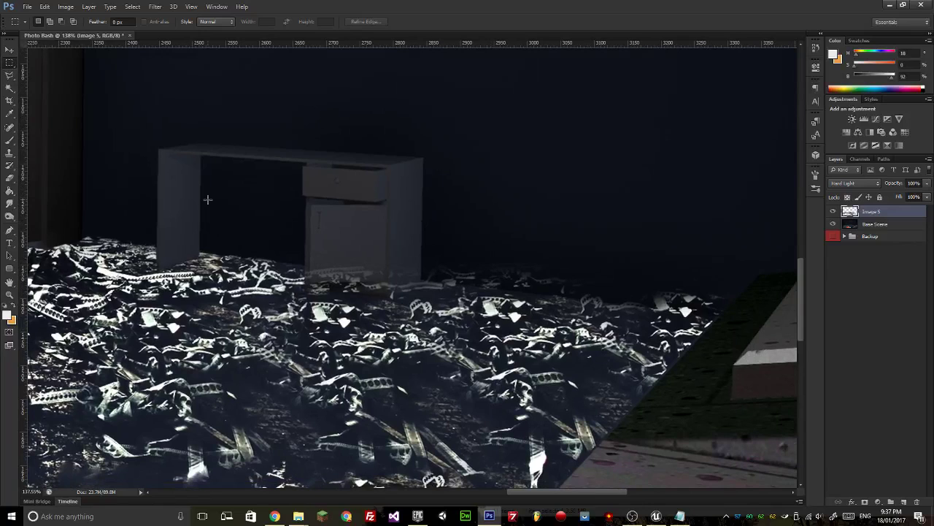
{"action": "left_click", "coordinate": [10, 76]}
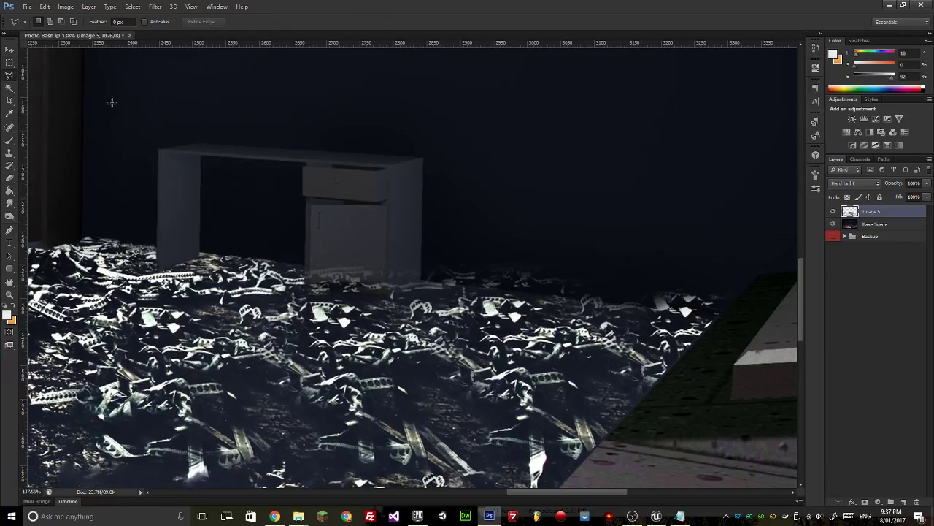
{"action": "left_click_drag", "start_coordinate": [414, 271], "coordinate": [421, 280]}
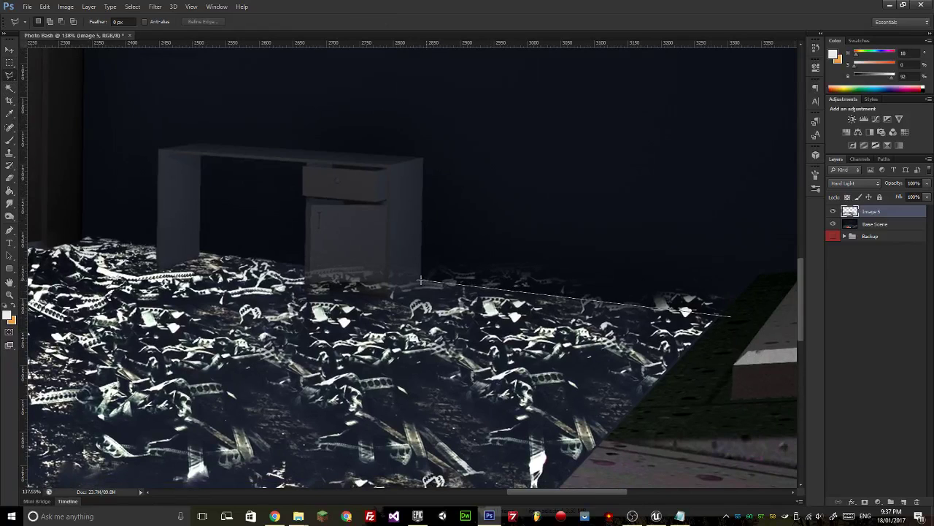
{"action": "mouse_move", "coordinate": [376, 307]}
{"action": "left_mouse_down"}
{"action": "mouse_move", "coordinate": [306, 284]}
{"action": "mouse_move", "coordinate": [306, 224]}
{"action": "mouse_move", "coordinate": [408, 161]}
{"action": "mouse_move", "coordinate": [562, 178]}
{"action": "mouse_move", "coordinate": [770, 230]}
{"action": "mouse_move", "coordinate": [784, 293]}
{"action": "mouse_move", "coordinate": [730, 316]}
{"action": "left_mouse_up"}
{"action": "key", "text": "m"}
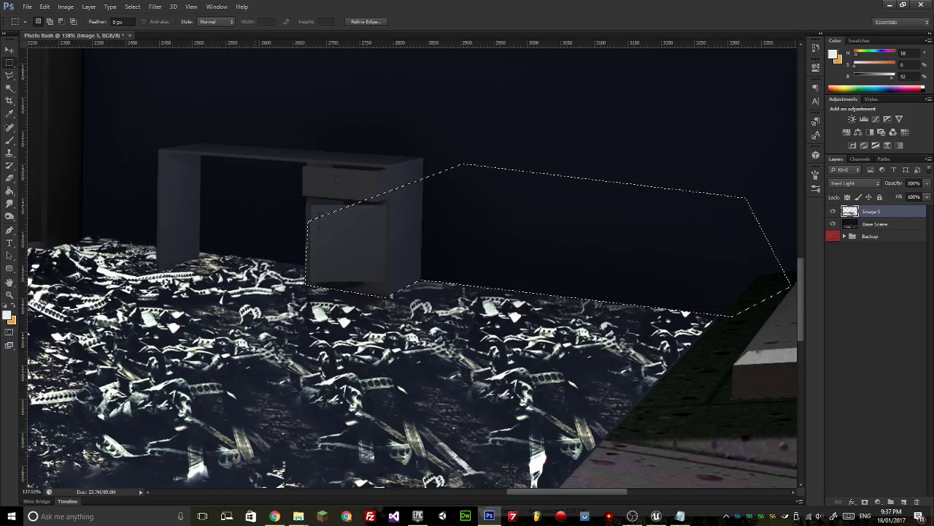
Clear the selection around the desk and swap the foreground and background colours.
{"action": "key", "text": "ctrl+d"}
{"action": "key", "text": "x"}
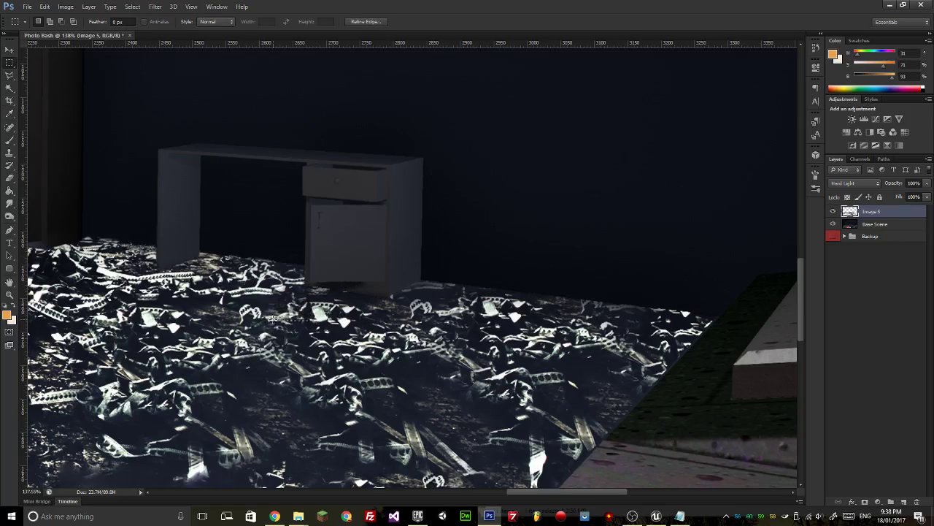
{"action": "key", "text": "z"}
{"action": "left_click_drag", "start_coordinate": [244, 311], "coordinate": [448, 307]}
{"action": "key", "text": "m"}
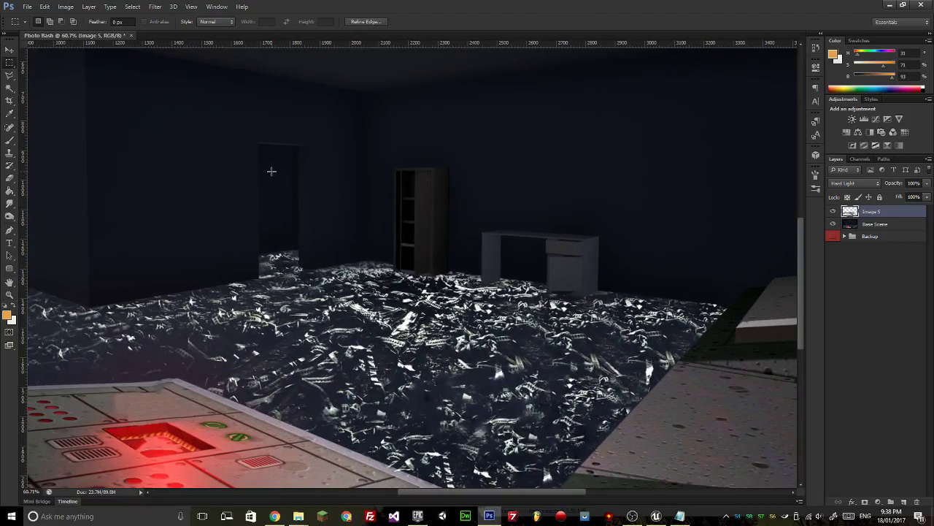
Switch to File Explorer and close the window showing the Windows screenshots folder.
{"action": "mouse_move", "coordinate": [298, 516]}
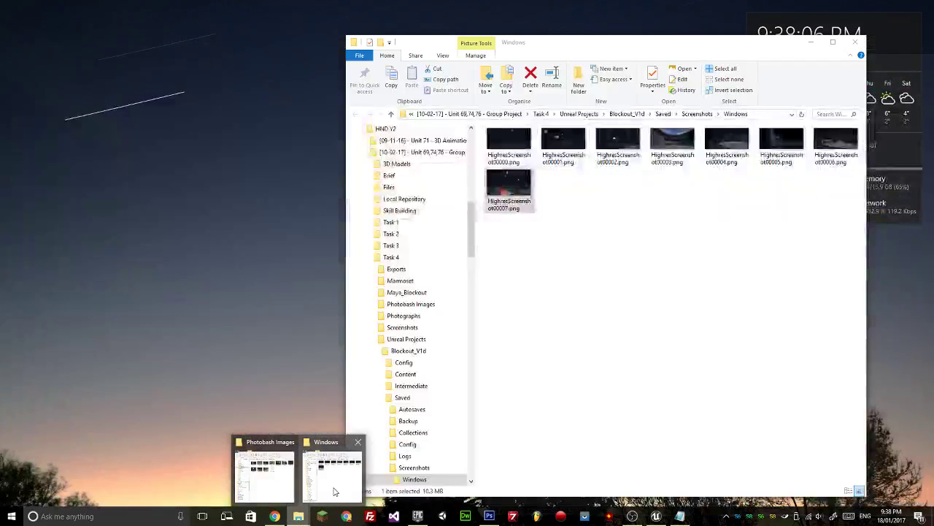
{"action": "left_click", "coordinate": [334, 491]}
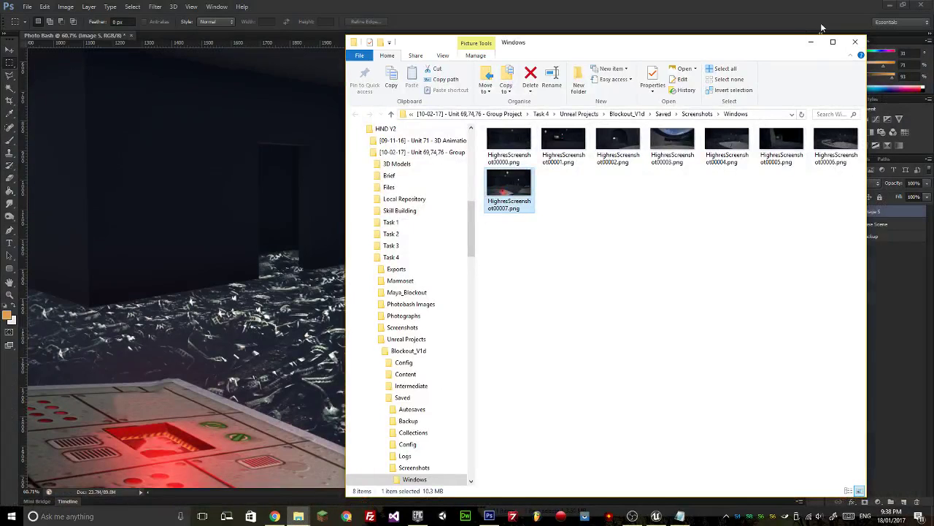
{"action": "left_click", "coordinate": [855, 42]}
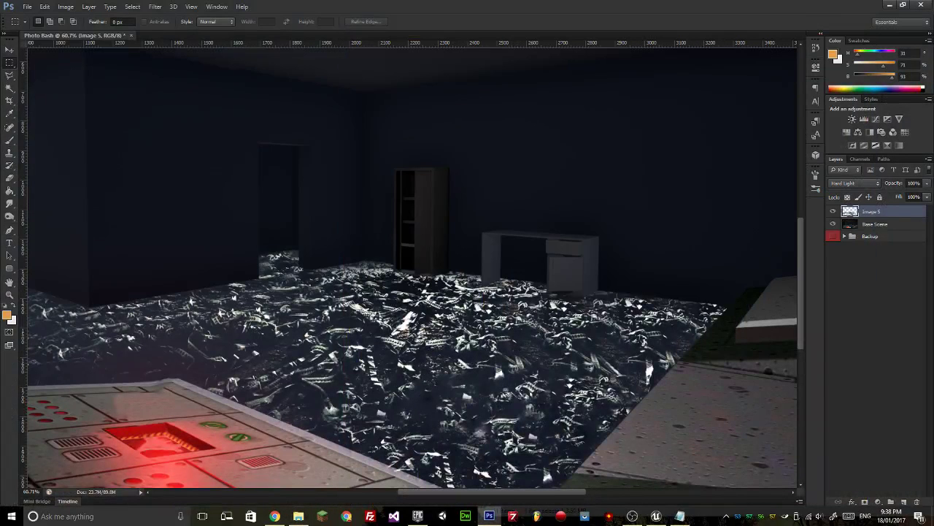
View Image 5.jpg and Image 1.jpg from the Photobash Images folder as possible wall textures, closing each one.
{"action": "left_click", "coordinate": [298, 516]}
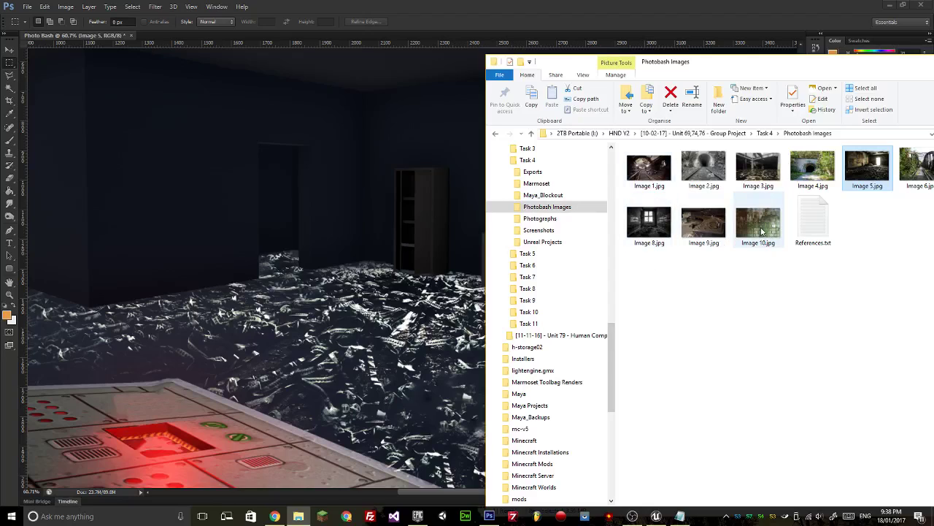
{"action": "left_click", "coordinate": [760, 230]}
{"action": "double_click", "coordinate": [867, 167]}
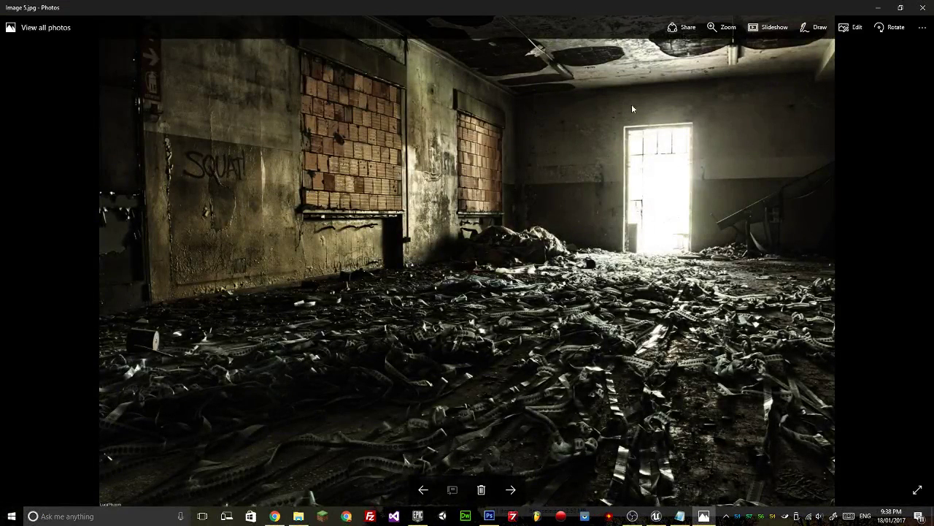
{"action": "left_click", "coordinate": [923, 11]}
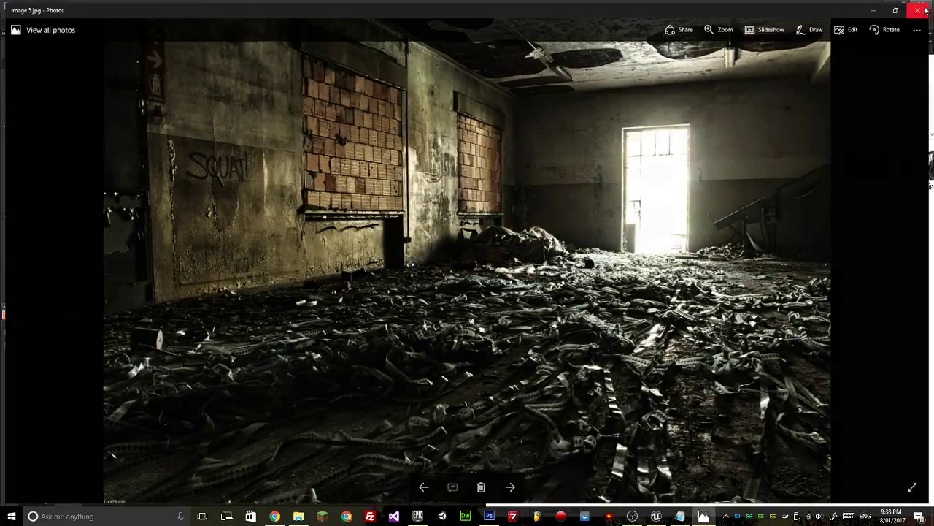
{"action": "left_click_drag", "start_coordinate": [778, 68], "coordinate": [615, 54]}
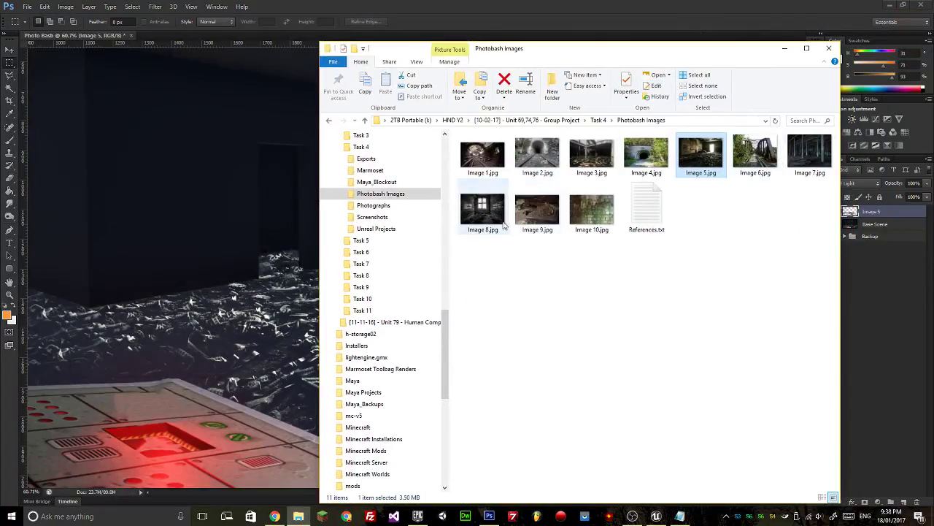
{"action": "double_click", "coordinate": [476, 155]}
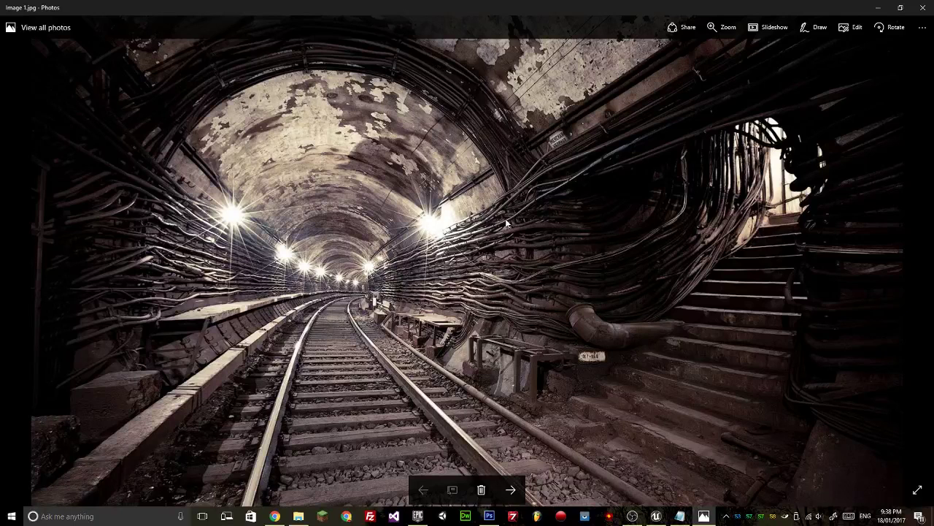
{"action": "left_click", "coordinate": [922, 8]}
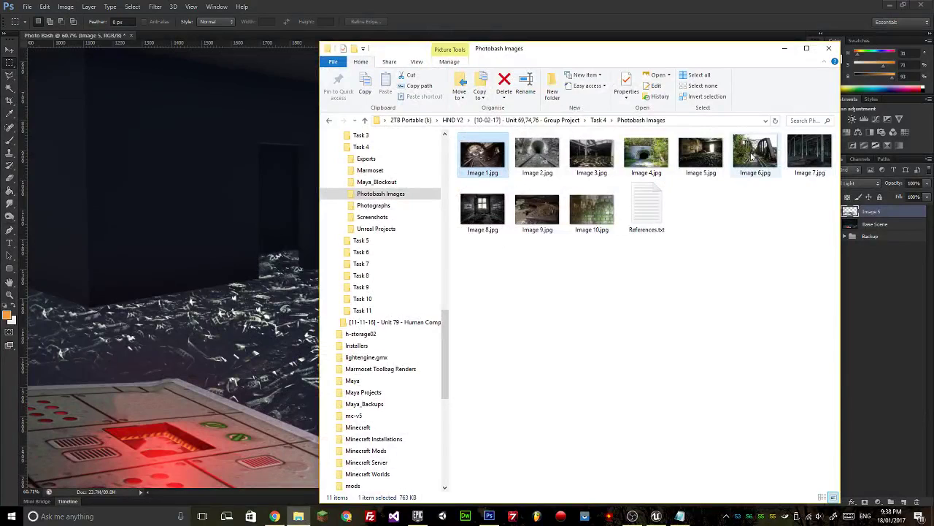
Move the Photobash Images window off the canvas and examine the whole scene's bare back wall beside the desk.
{"action": "mouse_move", "coordinate": [822, 161]}
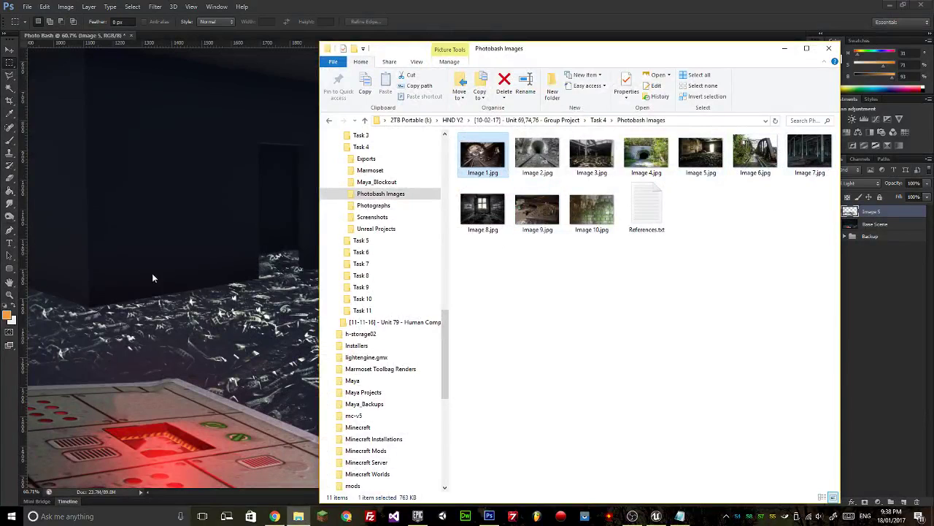
{"action": "left_click", "coordinate": [549, 207]}
{"action": "left_click_drag", "start_coordinate": [605, 58], "coordinate": [605, 195]}
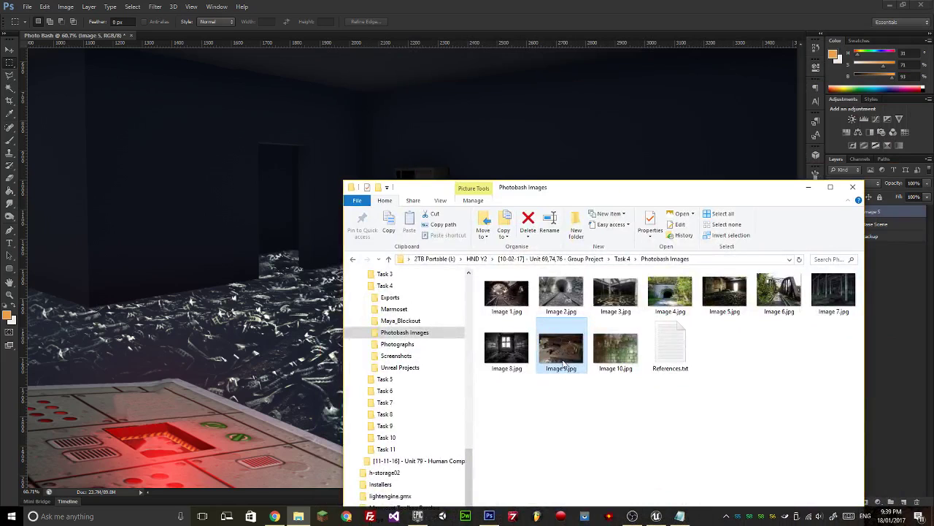
{"action": "left_click_drag", "start_coordinate": [664, 184], "coordinate": [662, 316]}
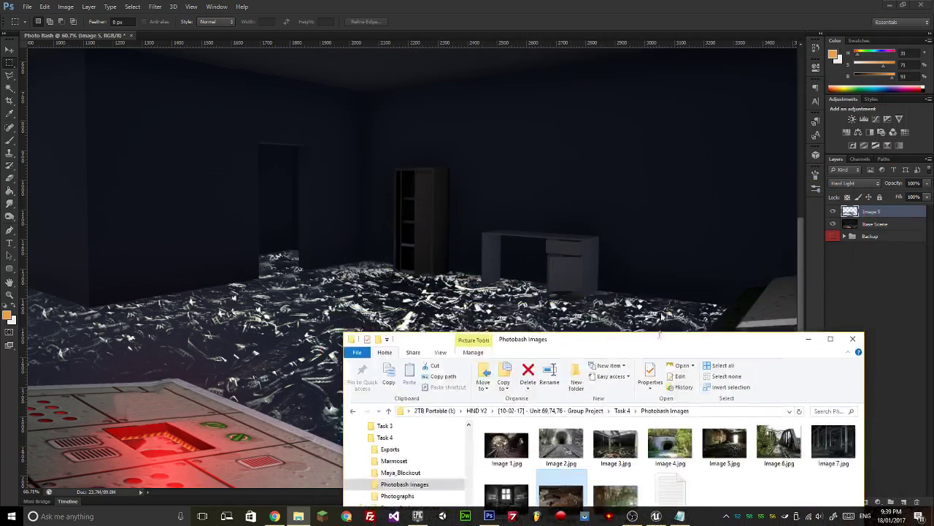
{"action": "left_click", "coordinate": [658, 275]}
{"action": "key", "text": "ctrl+minus"}
{"action": "key", "text": "ctrl+minus"}
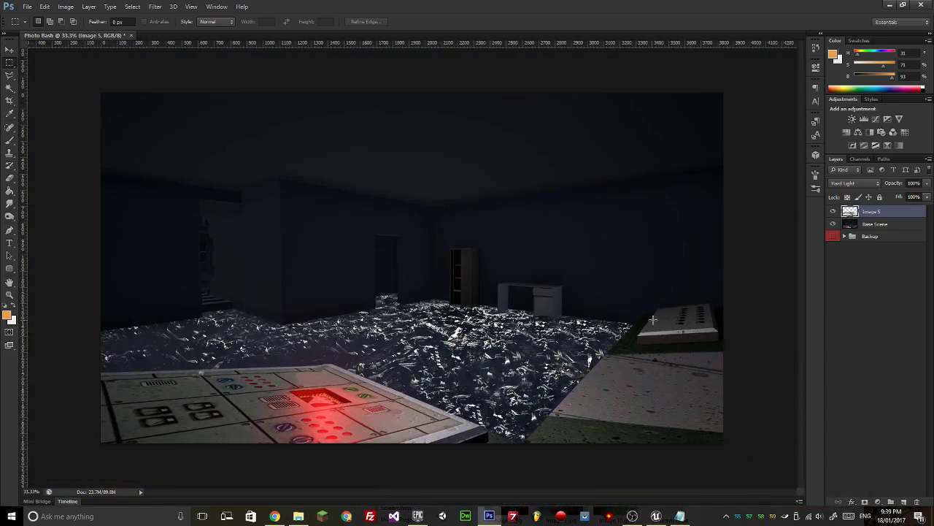
{"action": "left_click_drag", "start_coordinate": [602, 245], "coordinate": [726, 310]}
{"action": "key", "text": "ctrl+d"}
Place Image 10.jpg into the scene, scale it to about 28% and move it to the back wall's upper corner above the bookcase.
{"action": "left_click", "coordinate": [299, 516]}
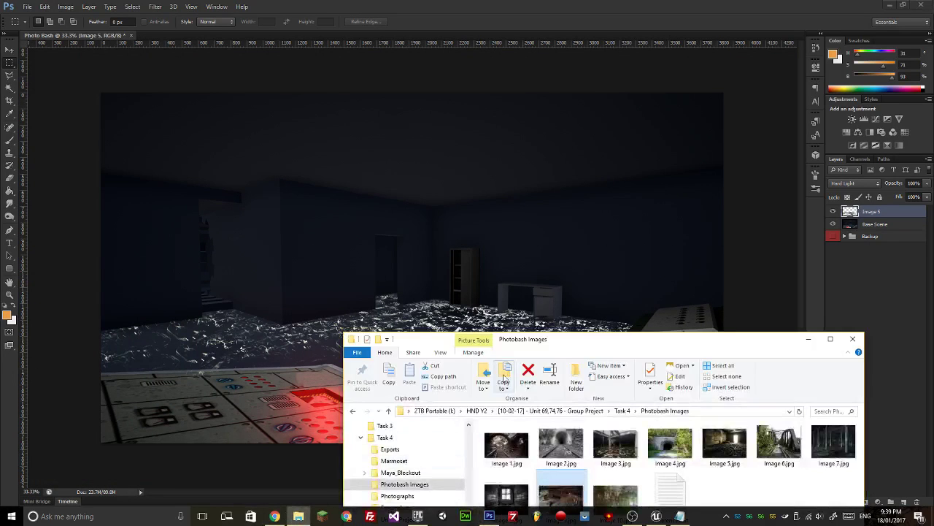
{"action": "left_click_drag", "start_coordinate": [559, 346], "coordinate": [523, 249]}
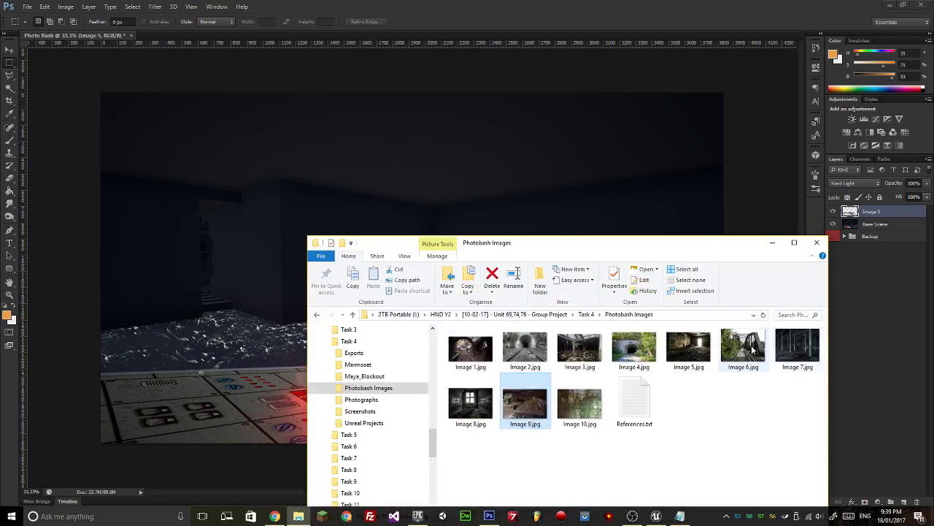
{"action": "left_click_drag", "start_coordinate": [580, 403], "coordinate": [487, 192]}
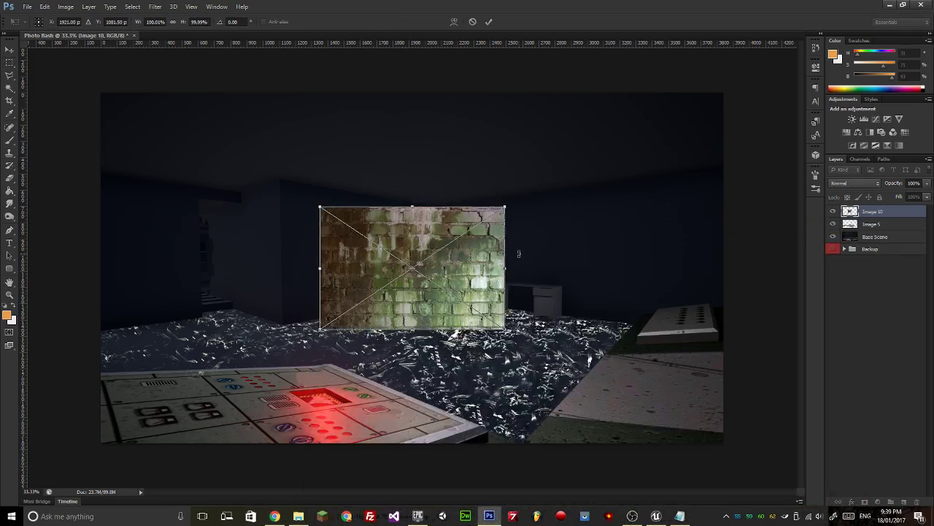
{"action": "key", "text": "ctrl+plus"}
{"action": "key", "text": "ctrl+plus"}
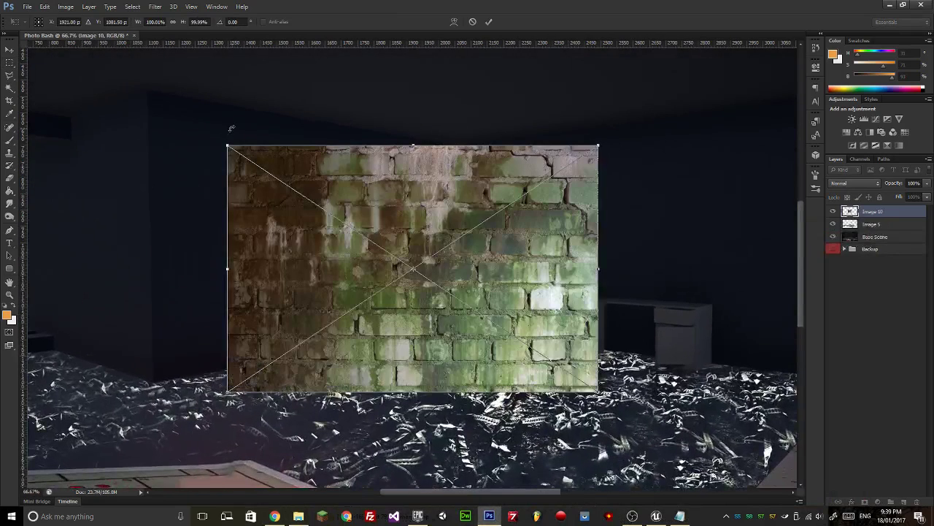
{"action": "left_click_drag", "start_coordinate": [228, 147], "coordinate": [495, 323]}
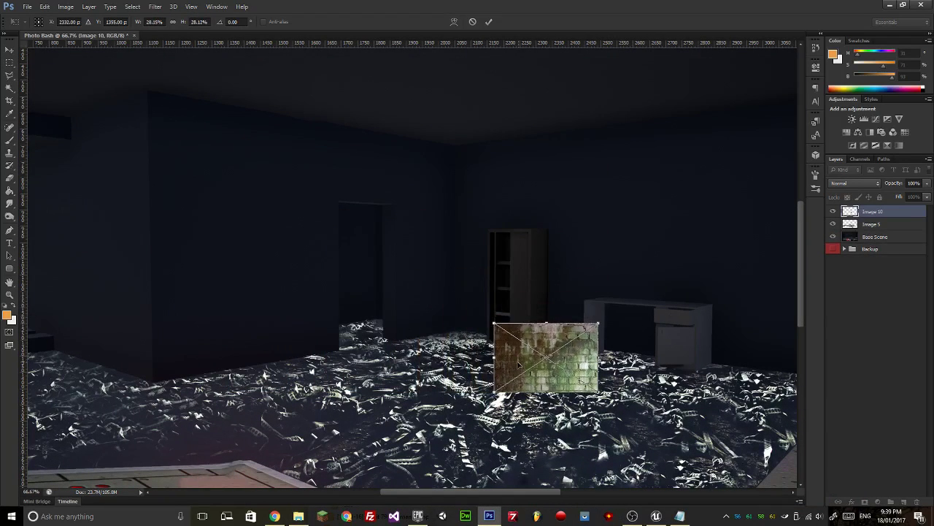
{"action": "left_click_drag", "start_coordinate": [518, 363], "coordinate": [476, 188]}
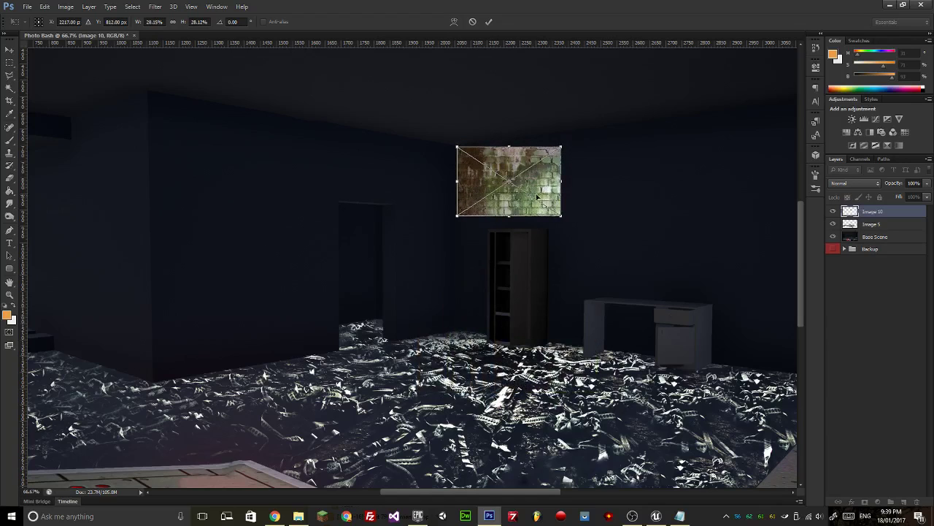
Distort the placed brick image so its upper edge follows the ceiling line and its lower edge runs level, and commit it.
{"action": "mouse_move", "coordinate": [564, 173]}
{"action": "left_mouse_down"}
{"action": "mouse_move", "coordinate": [584, 150]}
{"action": "mouse_move", "coordinate": [567, 154]}
{"action": "left_mouse_up"}
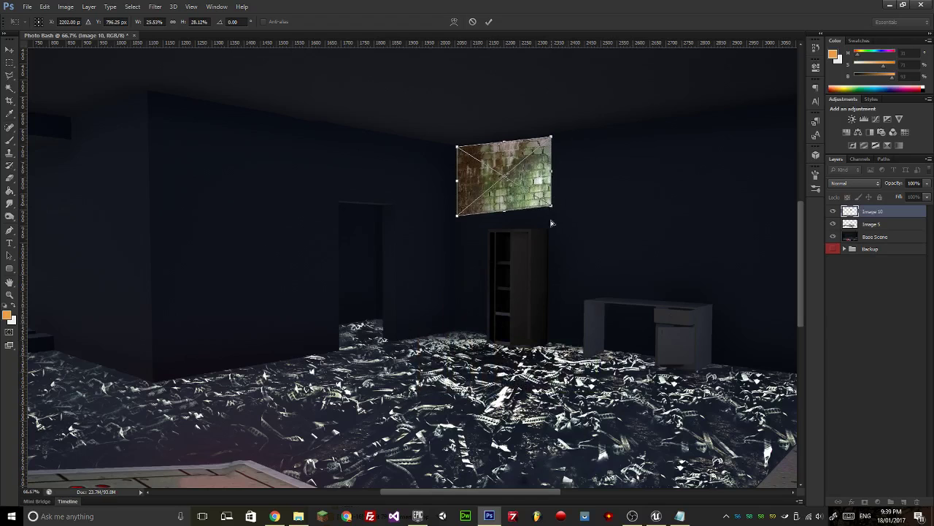
{"action": "left_click_drag", "start_coordinate": [551, 207], "coordinate": [552, 217]}
{"action": "left_click_drag", "start_coordinate": [630, 254], "coordinate": [496, 267]}
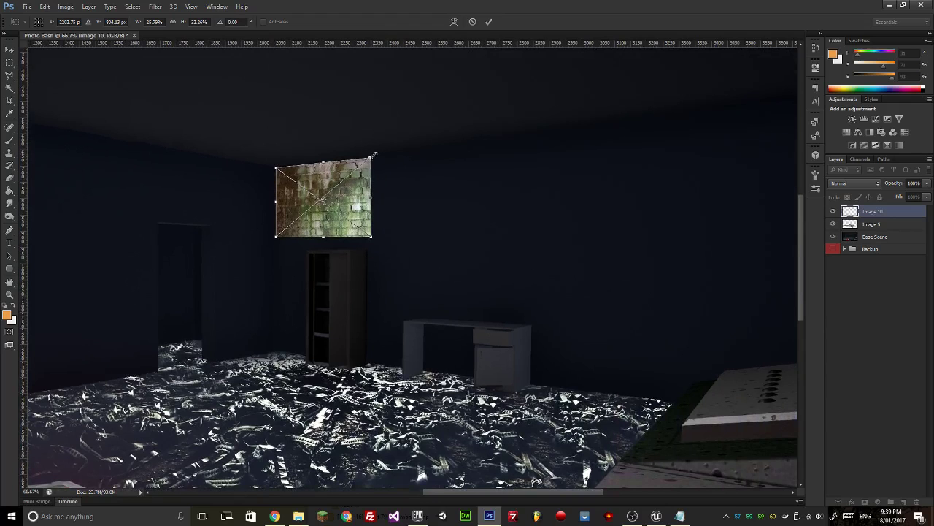
{"action": "left_click_drag", "start_coordinate": [373, 152], "coordinate": [374, 154]}
{"action": "key", "text": "Return"}
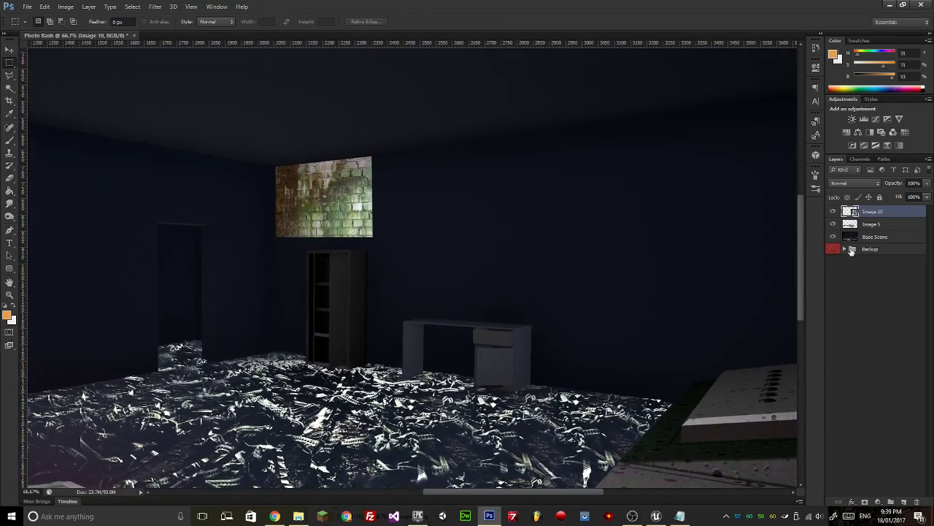
Rasterize the Image 10 layer and duplicate its brick patch directly beside the original along the back wall.
{"action": "right_click", "coordinate": [901, 210]}
{"action": "left_click", "coordinate": [803, 232]}
{"action": "left_click", "coordinate": [10, 50]}
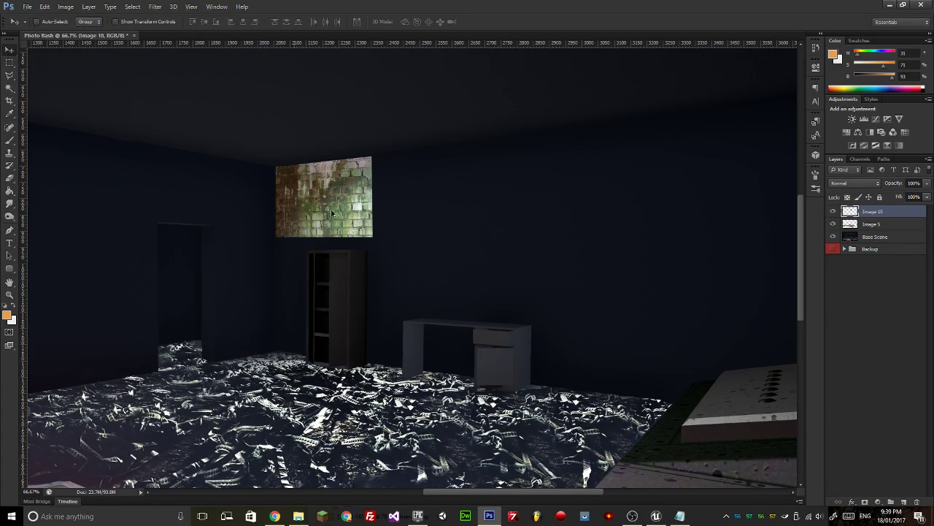
{"action": "left_click_drag", "start_coordinate": [332, 213], "coordinate": [383, 203]}
Scale the brick copy to about 116% and nudge it flush with the first patch's side and lower edge.
{"action": "key", "text": "ctrl+t"}
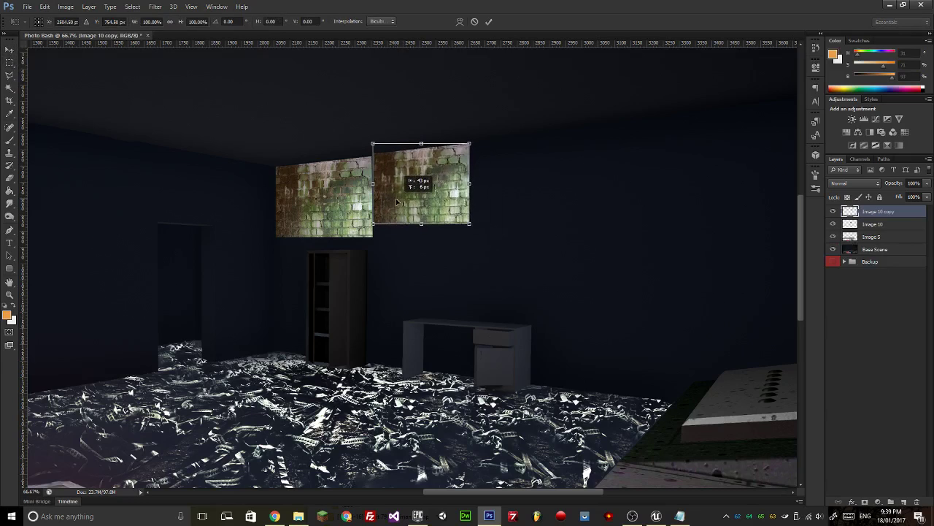
{"action": "left_click_drag", "start_coordinate": [472, 230], "coordinate": [487, 240]}
{"action": "left_click_drag", "start_coordinate": [429, 221], "coordinate": [429, 218]}
{"action": "key", "text": "Left"}
{"action": "key", "text": "Left"}
{"action": "key", "text": "Left"}
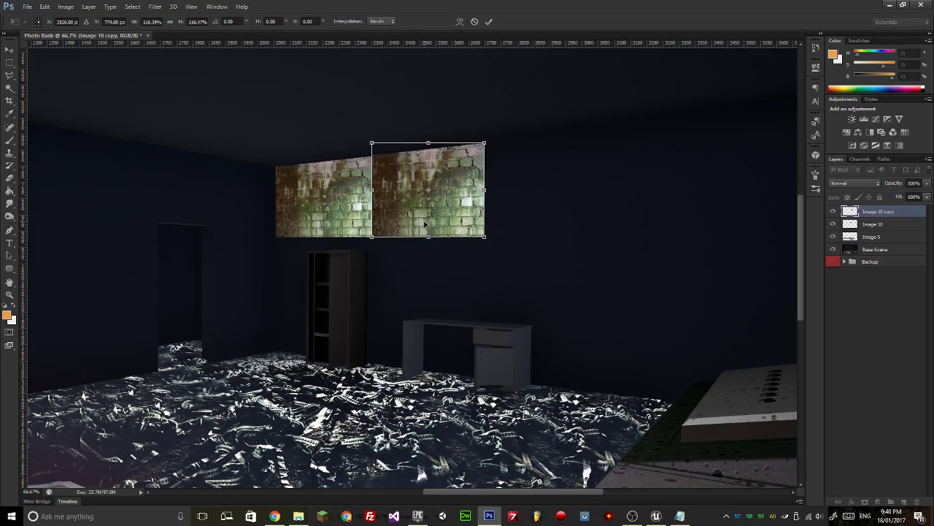
{"action": "key", "text": "Down"}
{"action": "key", "text": "Down"}
{"action": "key", "text": "Return"}
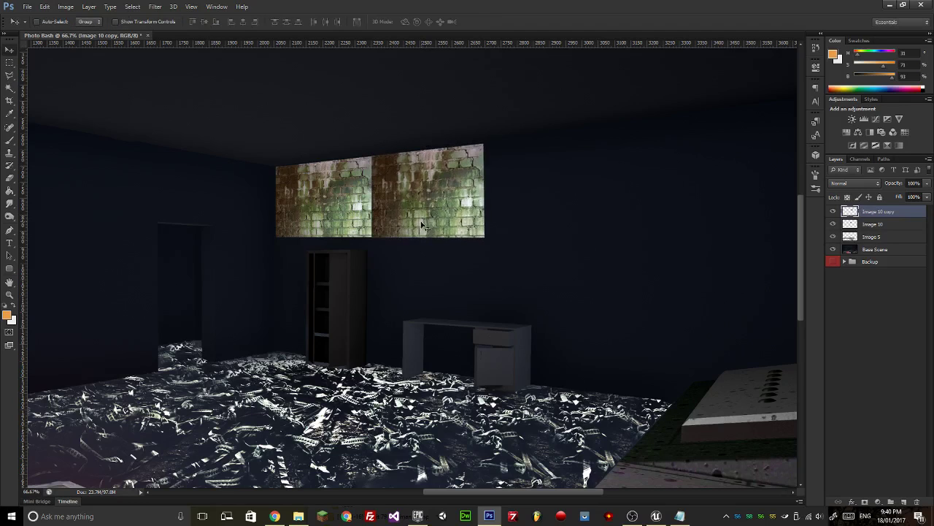
Merge the Image 10 and Image 10 copy layers, and place a duplicate of the merged brick strip beside it.
{"action": "left_click", "coordinate": [874, 225], "text": "shift"}
{"action": "right_click", "coordinate": [874, 226]}
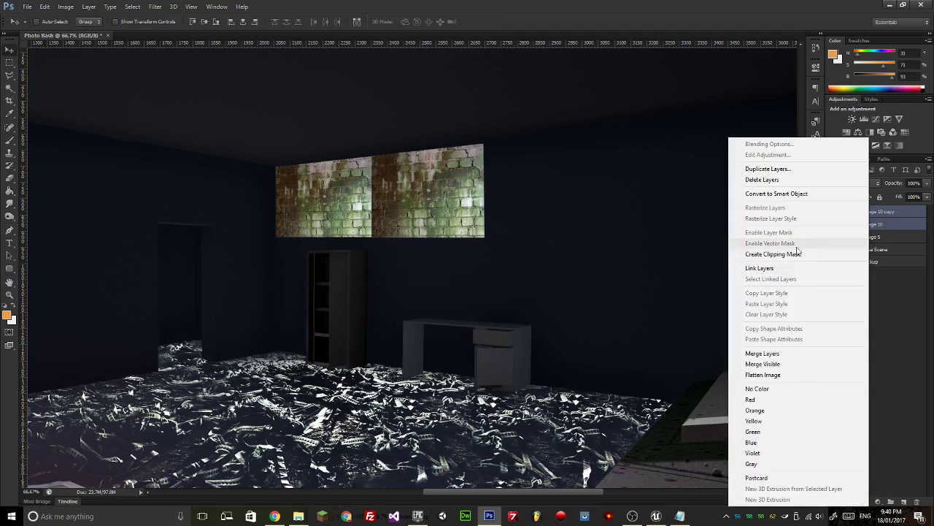
{"action": "left_click", "coordinate": [769, 356]}
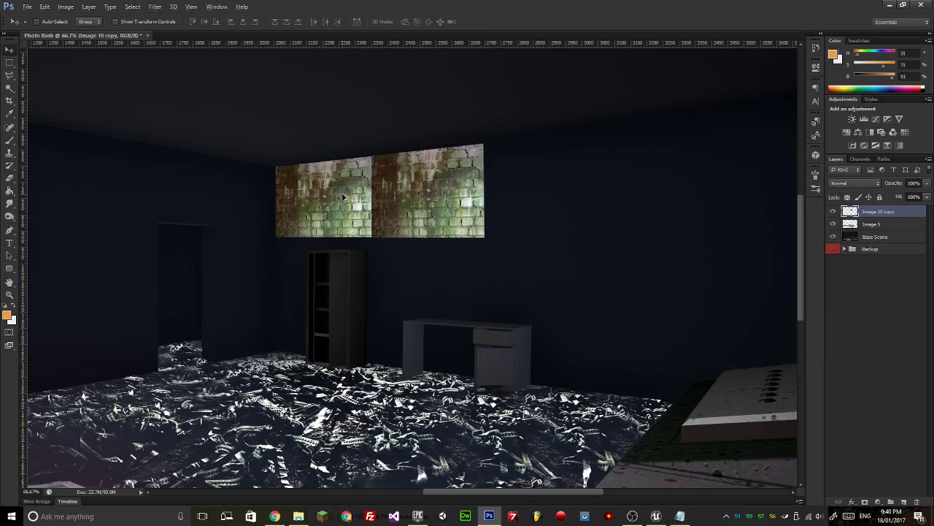
{"action": "left_click_drag", "start_coordinate": [334, 203], "coordinate": [543, 179]}
{"action": "key", "text": "Left"}
{"action": "key", "text": "Left"}
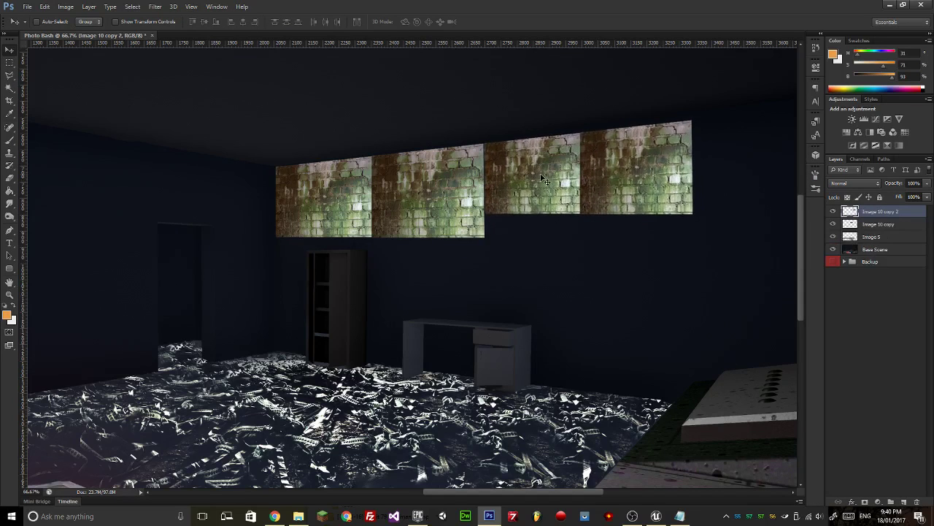
Scale the duplicated brick strip to about 133% and nudge it up until both strips' upper and lower edges line up.
{"action": "key", "text": "ctrl+t"}
{"action": "left_click_drag", "start_coordinate": [706, 234], "coordinate": [727, 261]}
{"action": "key", "text": "Up"}
{"action": "key", "text": "Up"}
{"action": "key", "text": "Up"}
{"action": "key", "text": "Up"}
{"action": "key", "text": "Up"}
{"action": "key", "text": "Up"}
{"action": "key", "text": "Up"}
{"action": "key", "text": "Up"}
{"action": "key", "text": "Up"}
{"action": "key", "text": "Up"}
{"action": "key", "text": "Up"}
{"action": "key", "text": "Up"}
{"action": "key", "text": "Up"}
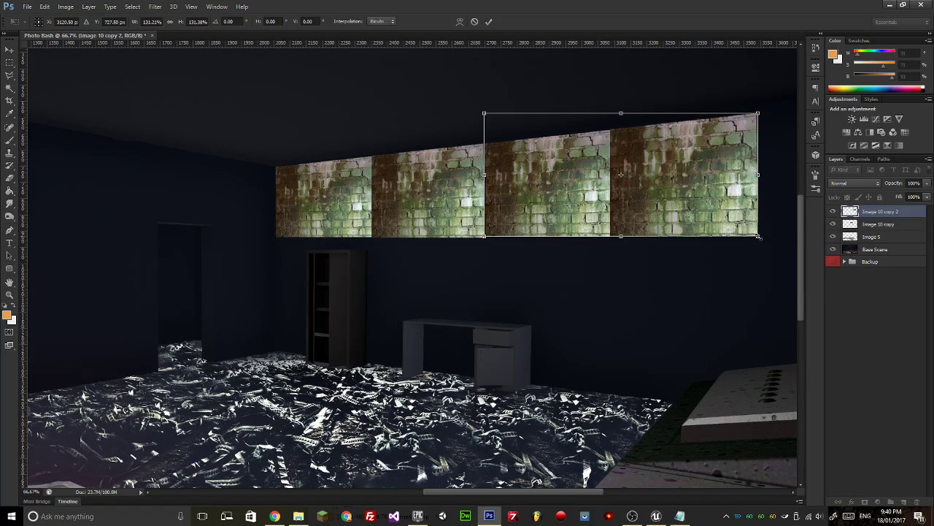
{"action": "left_click_drag", "start_coordinate": [759, 237], "coordinate": [762, 239]}
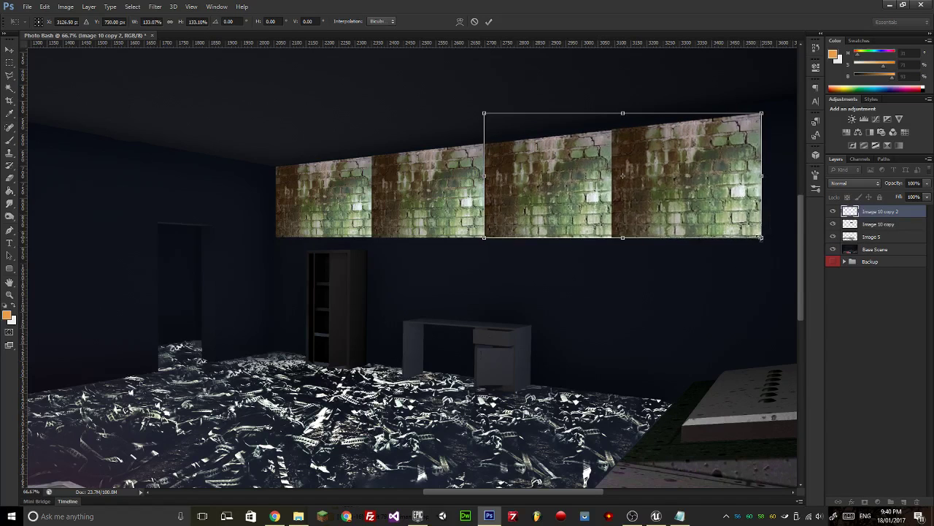
{"action": "key", "text": "Return"}
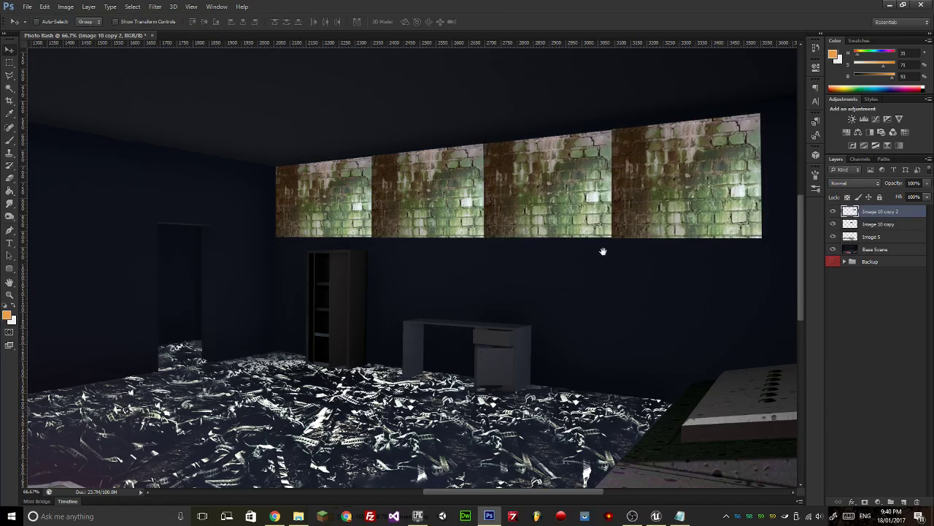
{"action": "left_click_drag", "start_coordinate": [561, 272], "coordinate": [489, 272]}
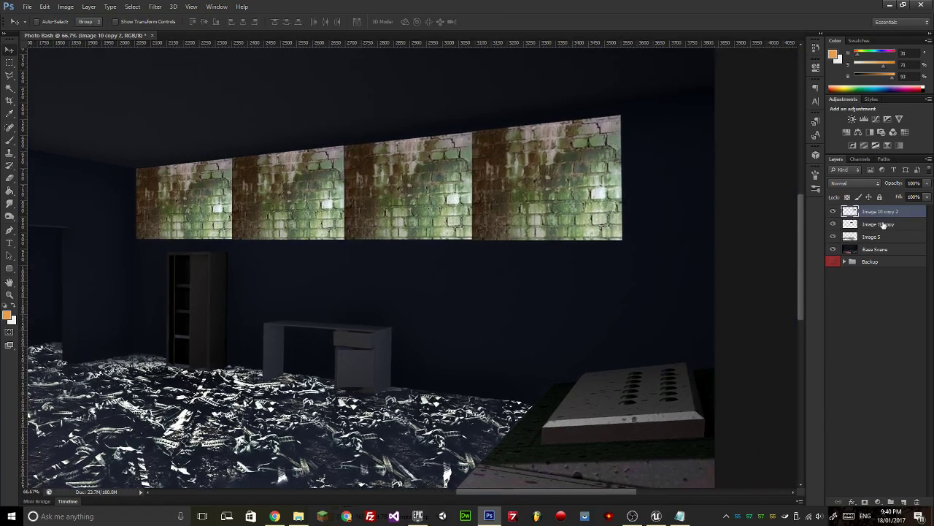
Merge the Image 10 copy and Image 10 copy 2 layers into one continuous brick row.
{"action": "left_click", "coordinate": [884, 225], "text": "ctrl"}
{"action": "right_click", "coordinate": [883, 224]}
{"action": "left_click", "coordinate": [788, 354]}
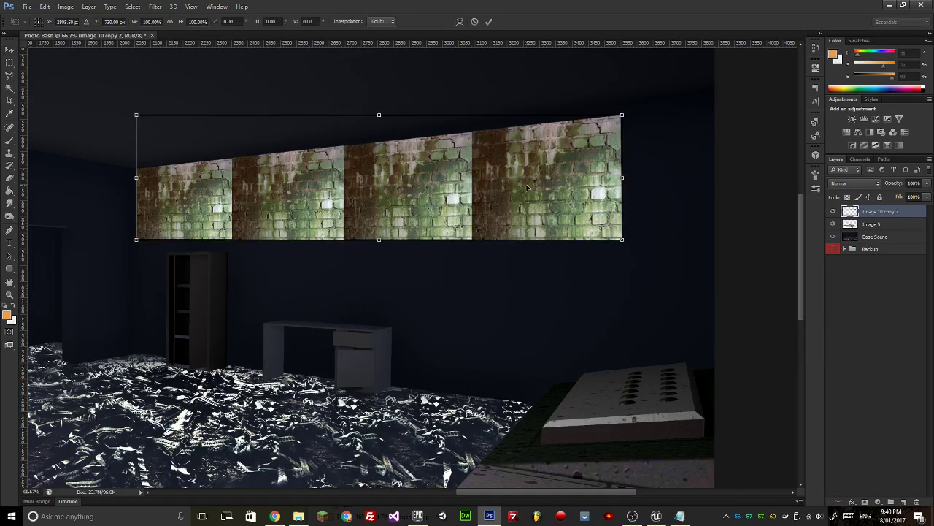
{"action": "key", "text": "Return"}
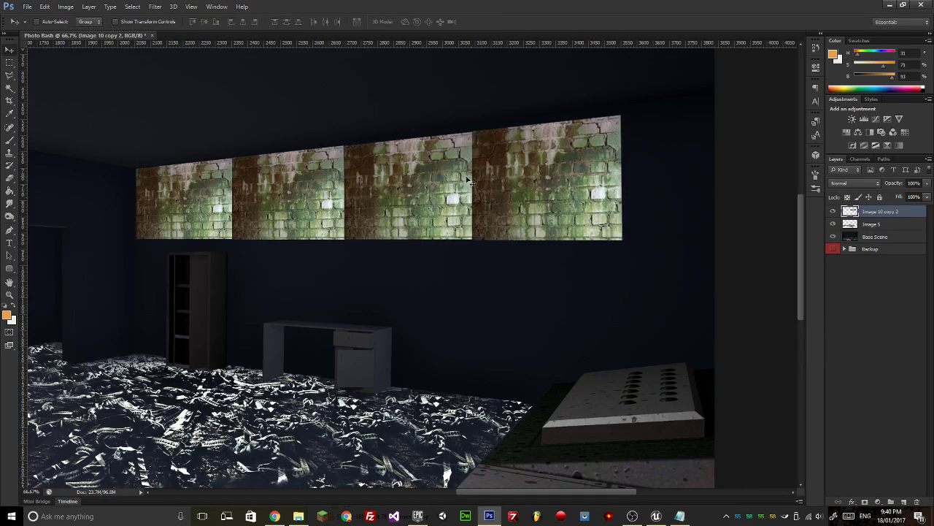
Duplicate the merged brick row below itself and skew the copy's right end down about 6° so it meets the first row's lower edge.
{"action": "left_click_drag", "start_coordinate": [438, 184], "coordinate": [438, 254]}
{"action": "key", "text": "ctrl+t"}
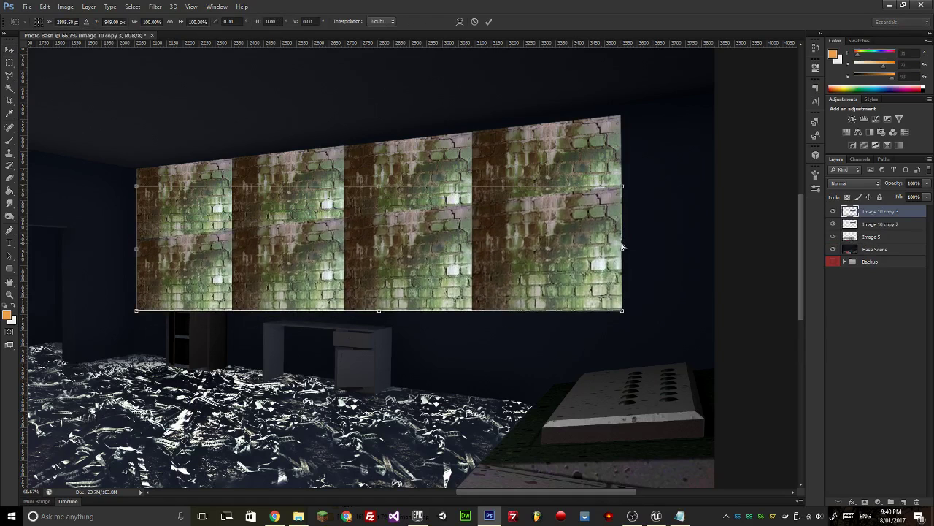
{"action": "left_click_drag", "start_coordinate": [624, 257], "coordinate": [622, 301]}
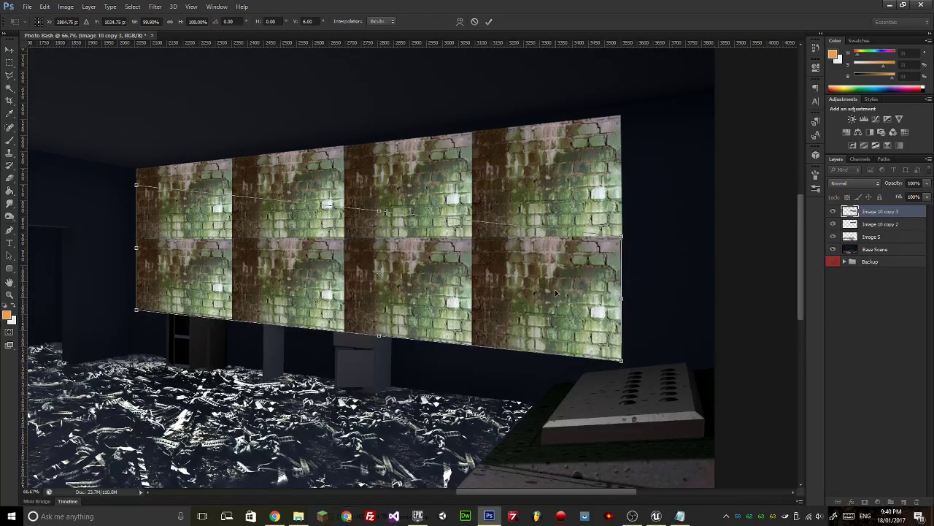
{"action": "key", "text": "Return"}
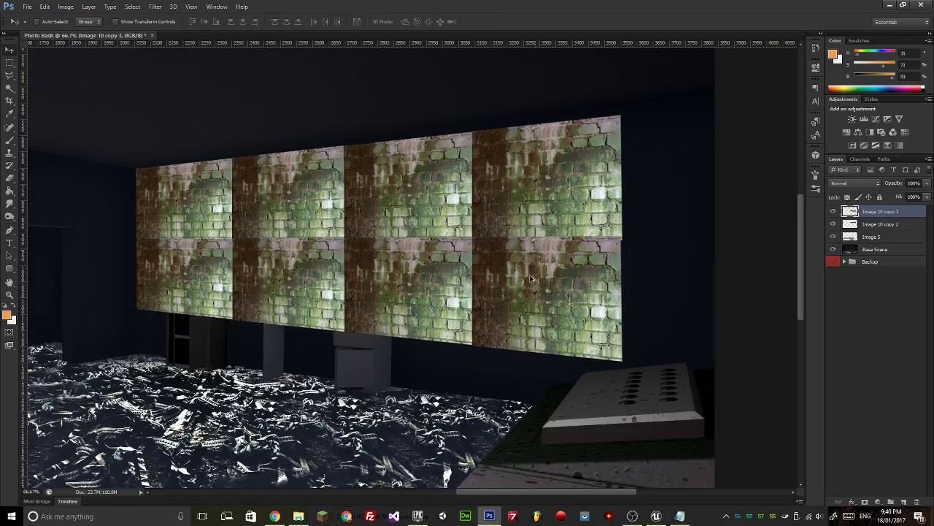
Duplicate the skewed second row as a third brick row beneath it and skew its right end further down to match the wall's perspective.
{"action": "left_click_drag", "start_coordinate": [531, 278], "coordinate": [533, 318]}
{"action": "key", "text": "ctrl+j"}
{"action": "key", "text": "ctrl+t"}
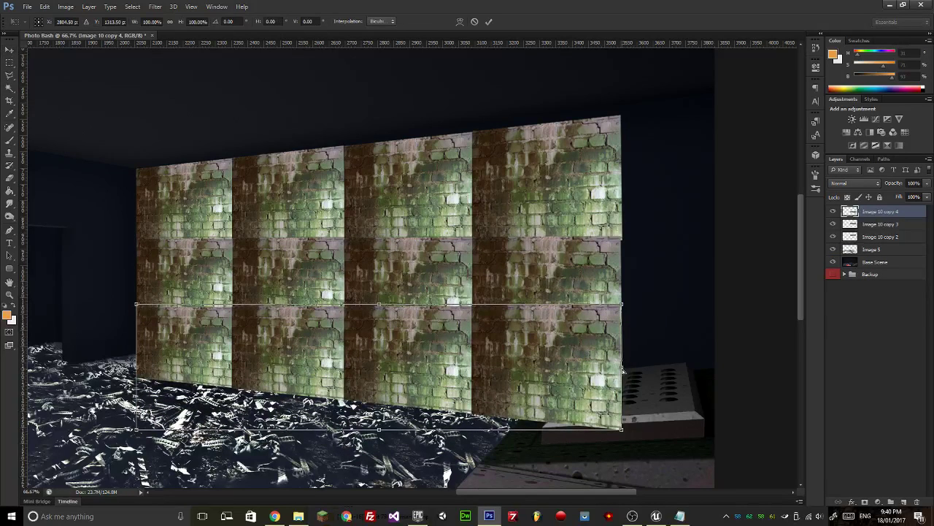
{"action": "left_click_drag", "start_coordinate": [625, 385], "coordinate": [623, 415]}
{"action": "key", "text": "Return"}
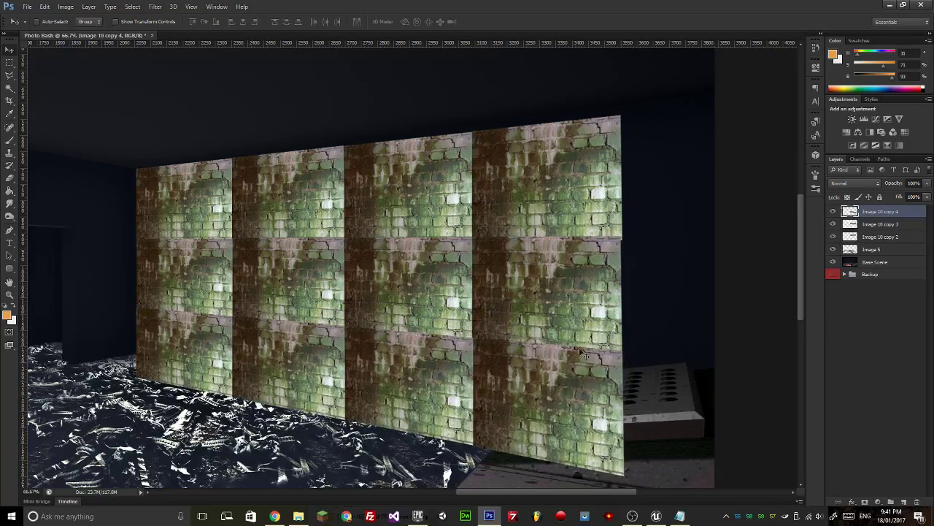
Merge the Image 10 copy 2, Image 10 copy 3 and Image 10 copy 4 layers into one layer.
{"action": "left_click", "coordinate": [883, 236], "text": "shift"}
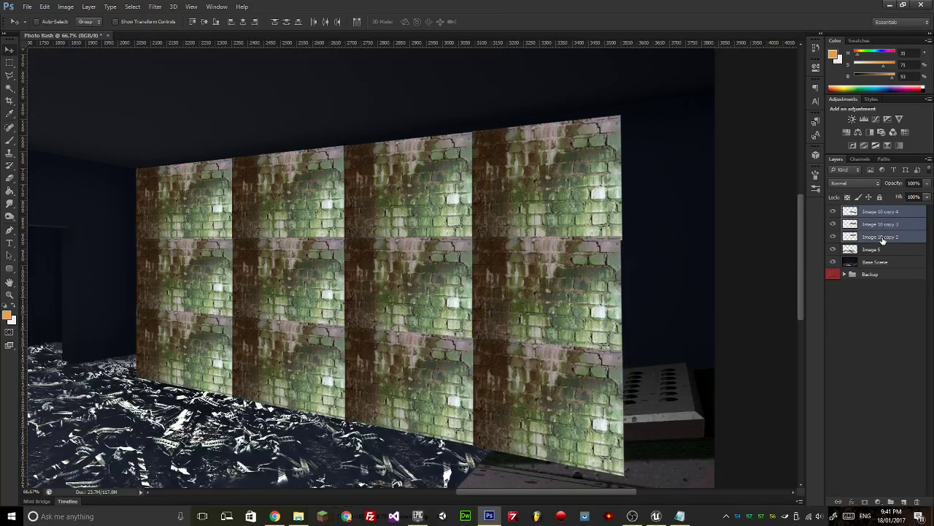
{"action": "right_click", "coordinate": [882, 238]}
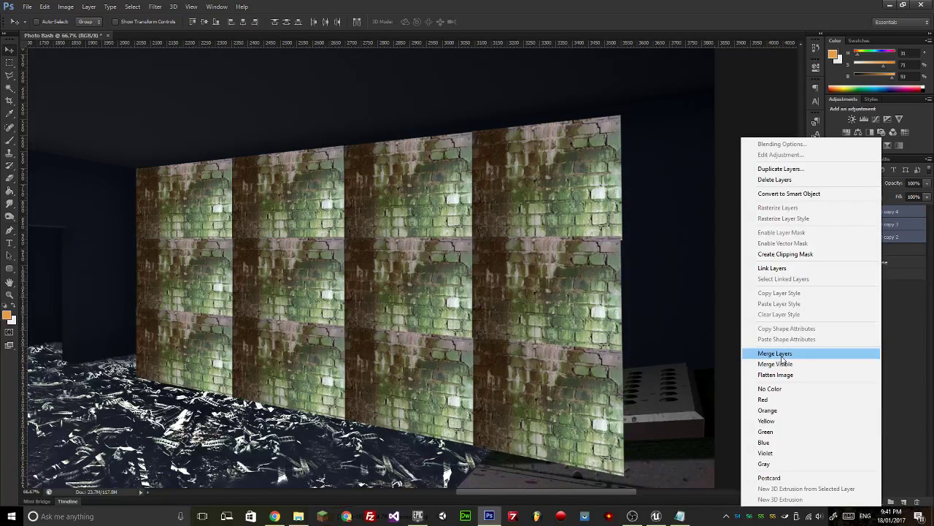
{"action": "left_click", "coordinate": [775, 353]}
Copy the wall's rightmost brick column to extend the wall to the right, and enlarge the copy to match the perspective.
{"action": "left_click", "coordinate": [9, 62]}
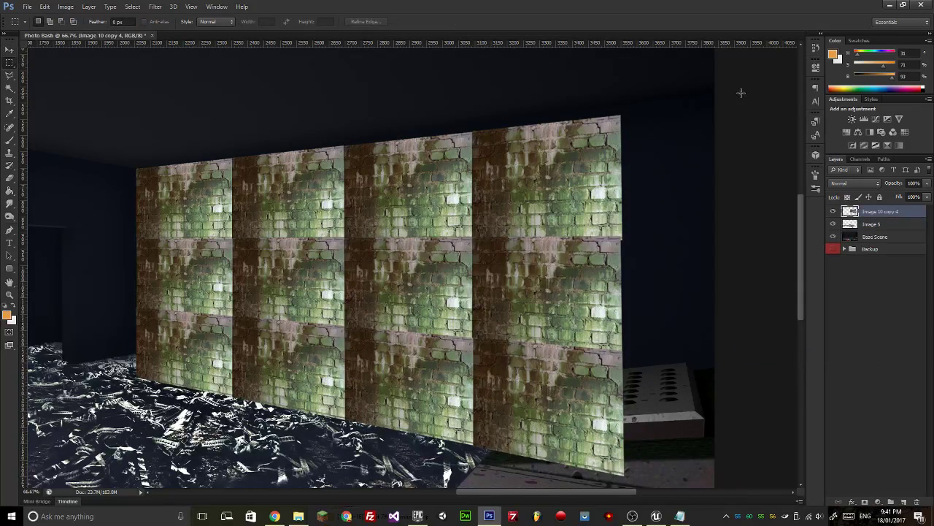
{"action": "left_click_drag", "start_coordinate": [675, 78], "coordinate": [474, 484]}
{"action": "left_click", "coordinate": [9, 49]}
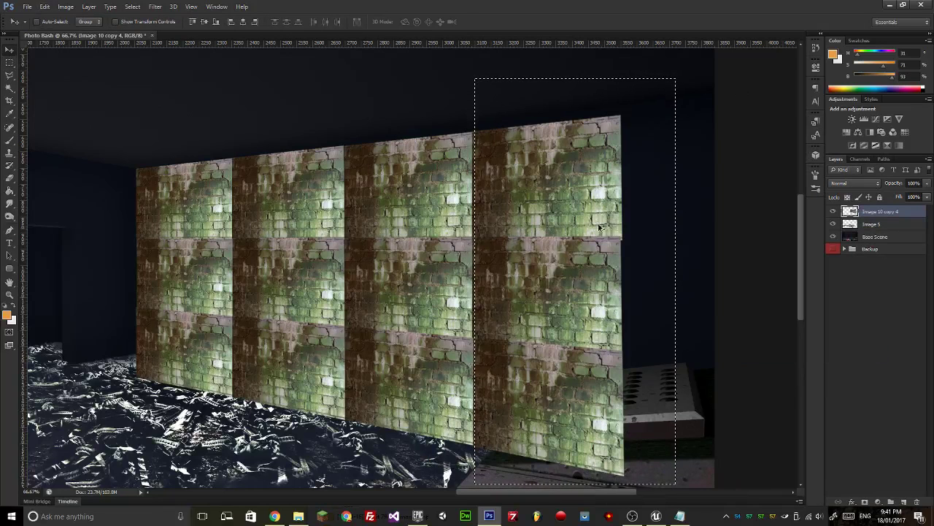
{"action": "left_click_drag", "start_coordinate": [527, 225], "coordinate": [659, 214]}
{"action": "key", "text": "ctrl+t"}
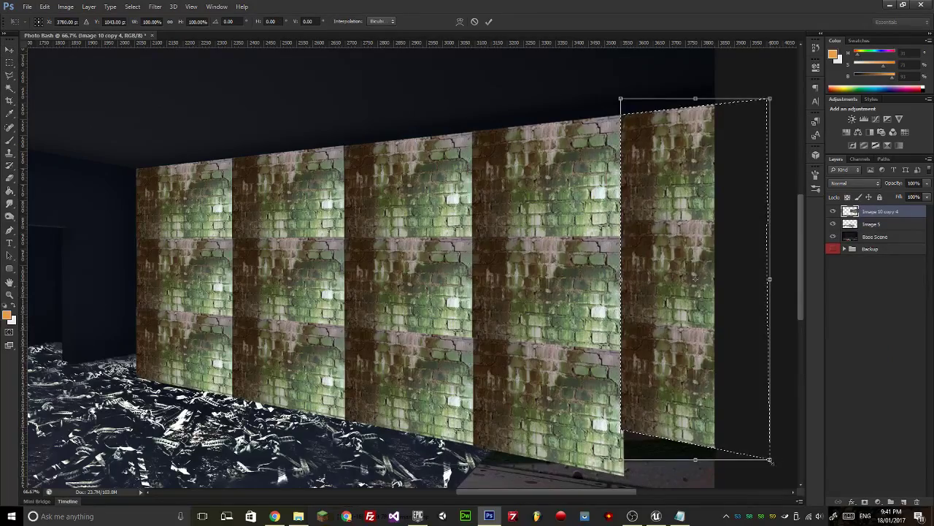
{"action": "scroll", "coordinate": [788, 489], "scroll_direction": "down", "scroll_amount": 3}
{"action": "left_click_drag", "start_coordinate": [797, 505], "coordinate": [724, 267]}
{"action": "key", "text": "Return"}
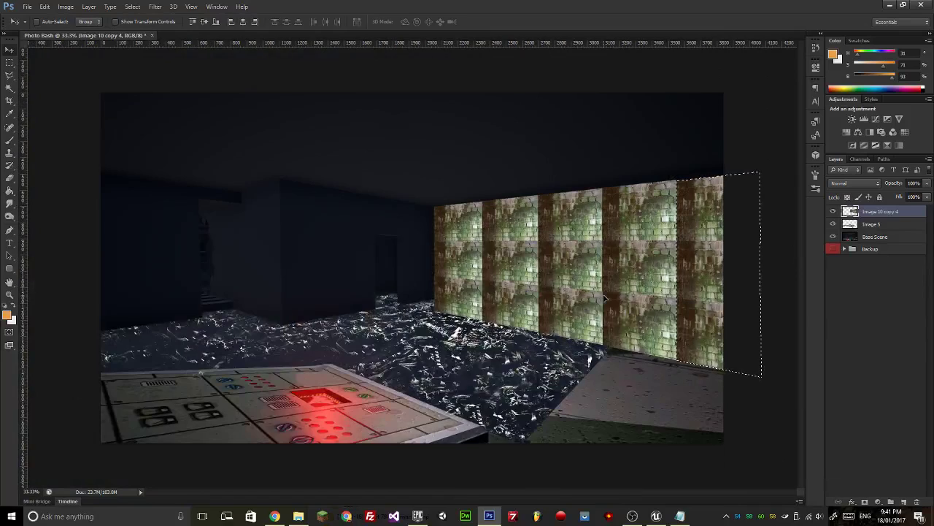
{"action": "scroll", "coordinate": [603, 295], "scroll_direction": "up", "scroll_amount": 1}
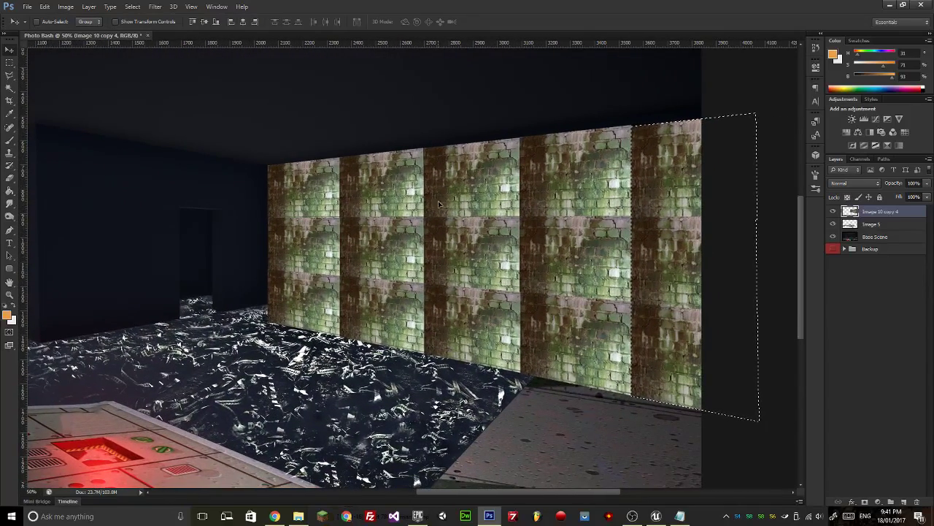
{"action": "left_click", "coordinate": [9, 63]}
{"action": "left_click", "coordinate": [183, 93]}
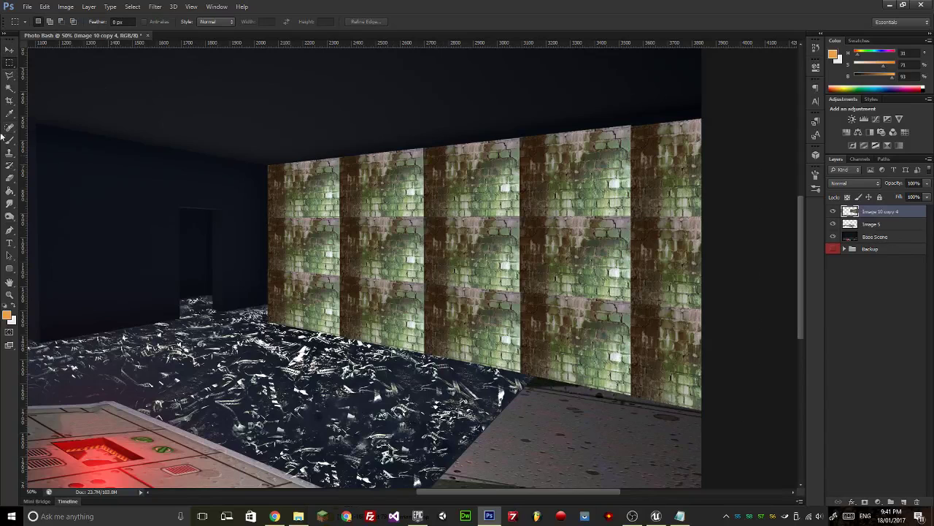
Try to blend a seam between the brick tiles with the Spot Healing Brush.
{"action": "left_click", "coordinate": [10, 140]}
{"action": "left_click", "coordinate": [9, 127]}
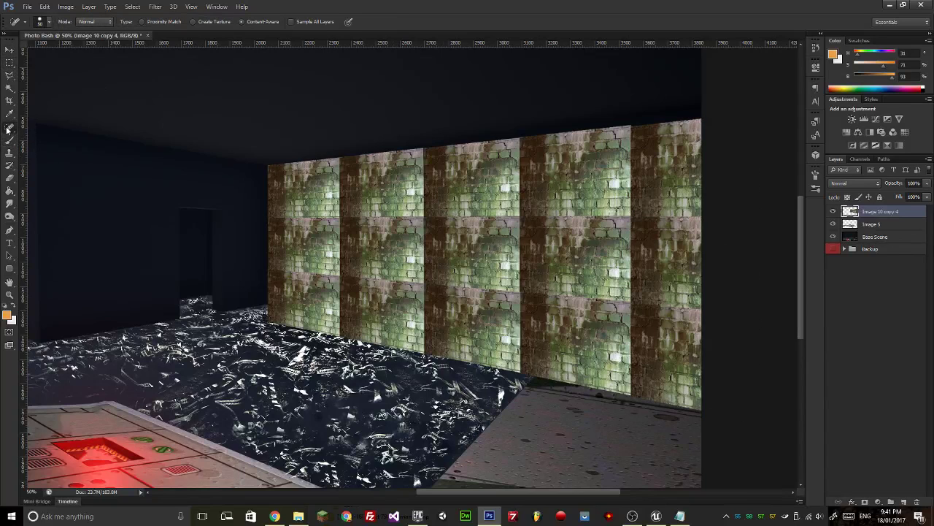
{"action": "right_click", "coordinate": [10, 132]}
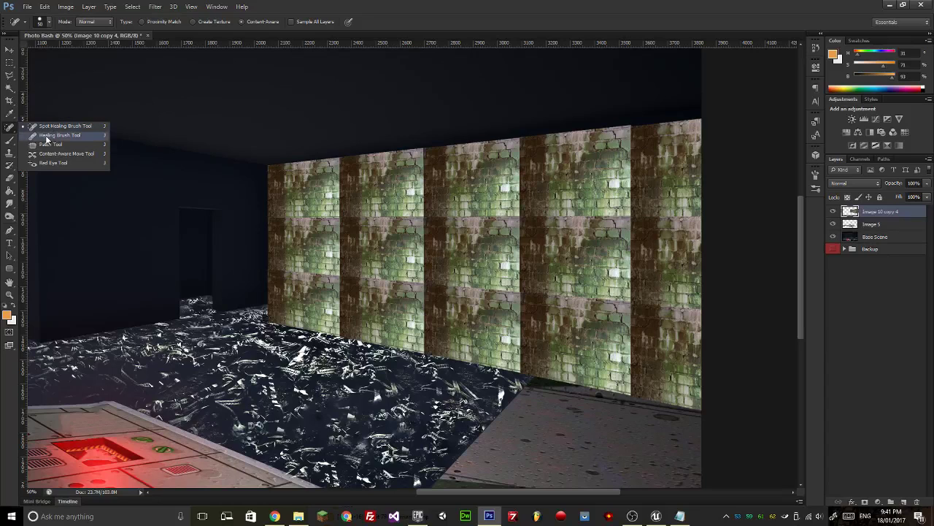
{"action": "left_click", "coordinate": [12, 141]}
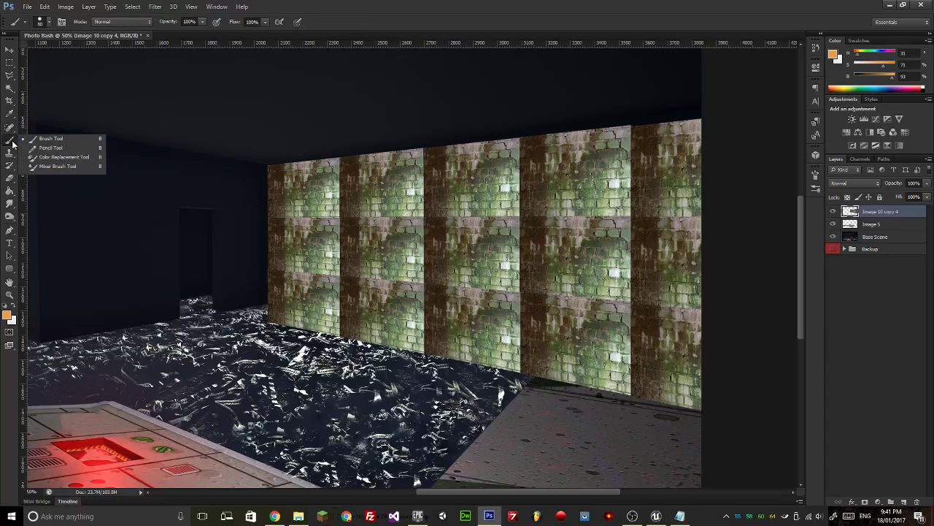
{"action": "right_click", "coordinate": [12, 131]}
{"action": "left_click", "coordinate": [52, 144]}
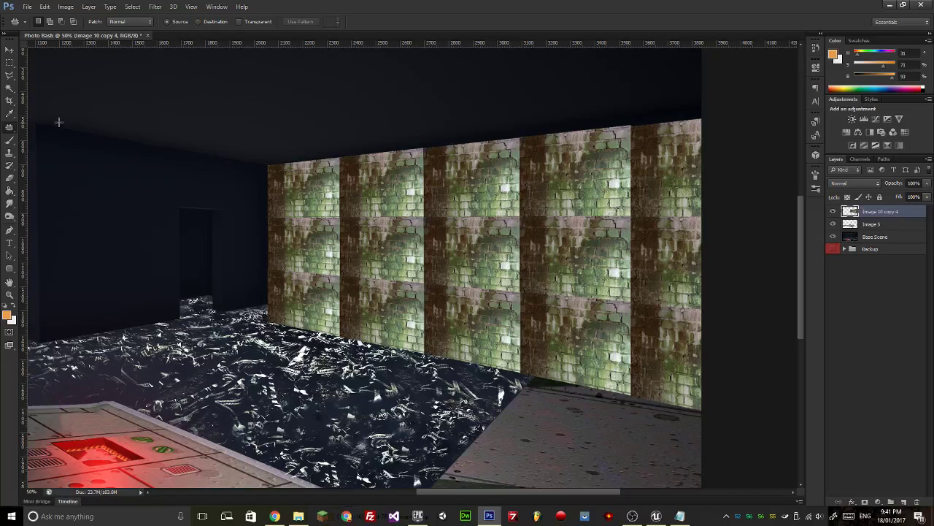
{"action": "right_click", "coordinate": [10, 130]}
{"action": "left_click", "coordinate": [59, 128]}
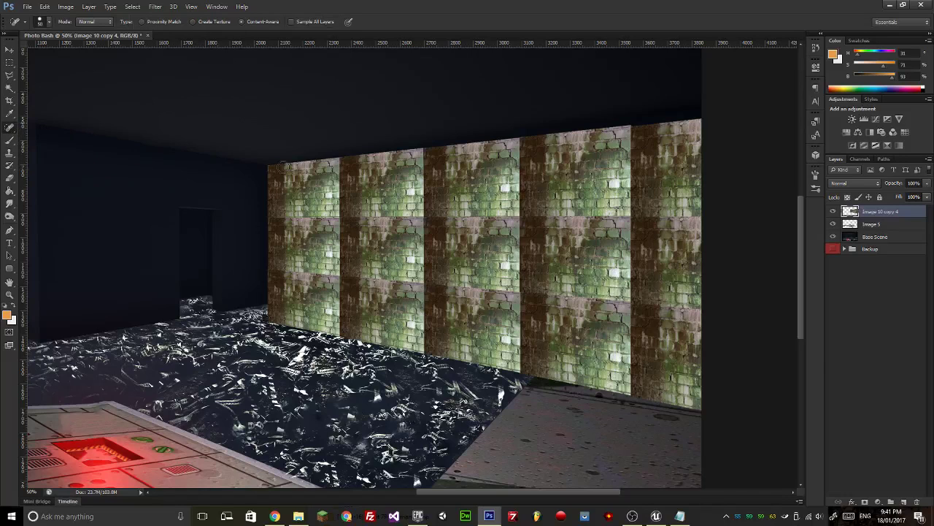
{"action": "mouse_move", "coordinate": [427, 203]}
{"action": "left_mouse_down"}
{"action": "mouse_move", "coordinate": [427, 186]}
{"action": "mouse_move", "coordinate": [455, 238]}
{"action": "mouse_move", "coordinate": [417, 221]}
{"action": "mouse_move", "coordinate": [451, 261]}
{"action": "mouse_move", "coordinate": [435, 251]}
{"action": "mouse_move", "coordinate": [433, 233]}
{"action": "mouse_move", "coordinate": [436, 241]}
{"action": "left_mouse_up"}
{"action": "key", "text": "z"}
{"action": "mouse_move", "coordinate": [410, 232]}
{"action": "left_mouse_down"}
{"action": "mouse_move", "coordinate": [450, 206]}
{"action": "mouse_move", "coordinate": [423, 225]}
{"action": "left_mouse_up"}
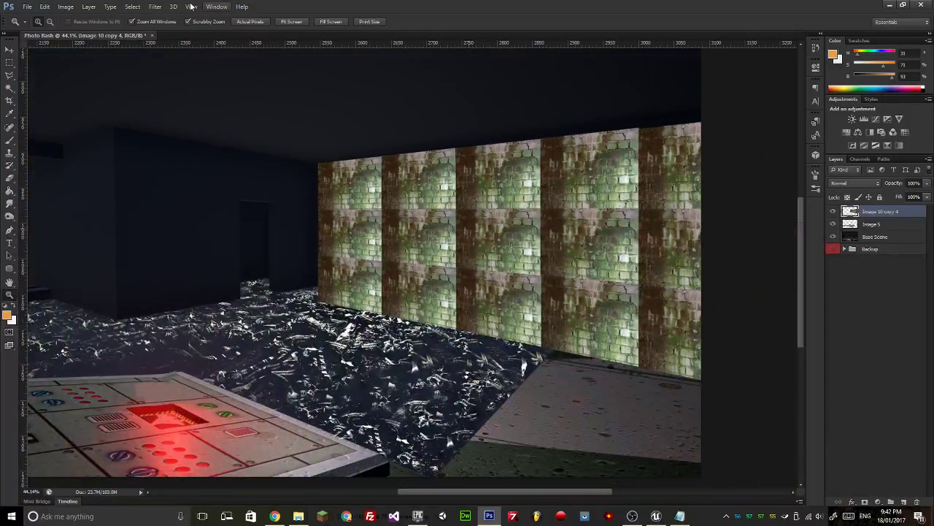
{"action": "left_click", "coordinate": [155, 7]}
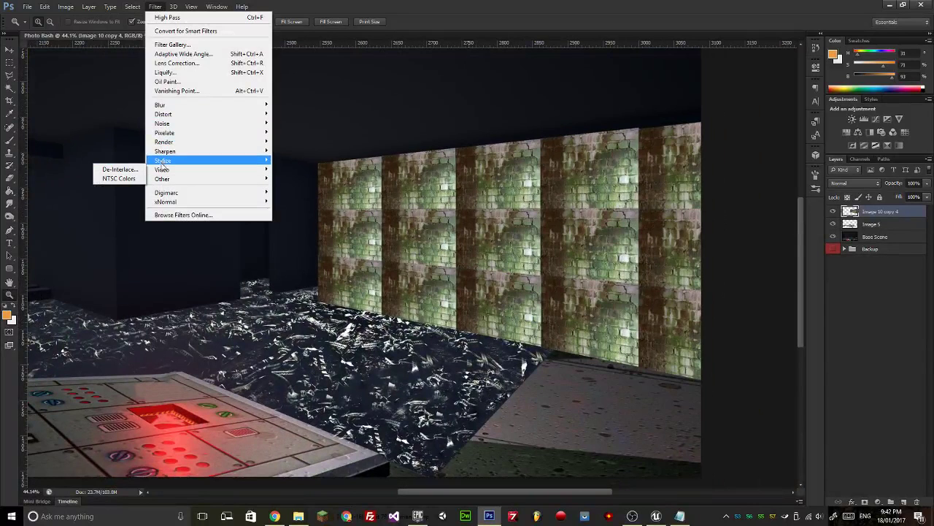
{"action": "mouse_move", "coordinate": [162, 160]}
{"action": "mouse_move", "coordinate": [162, 178]}
{"action": "left_click", "coordinate": [110, 181]}
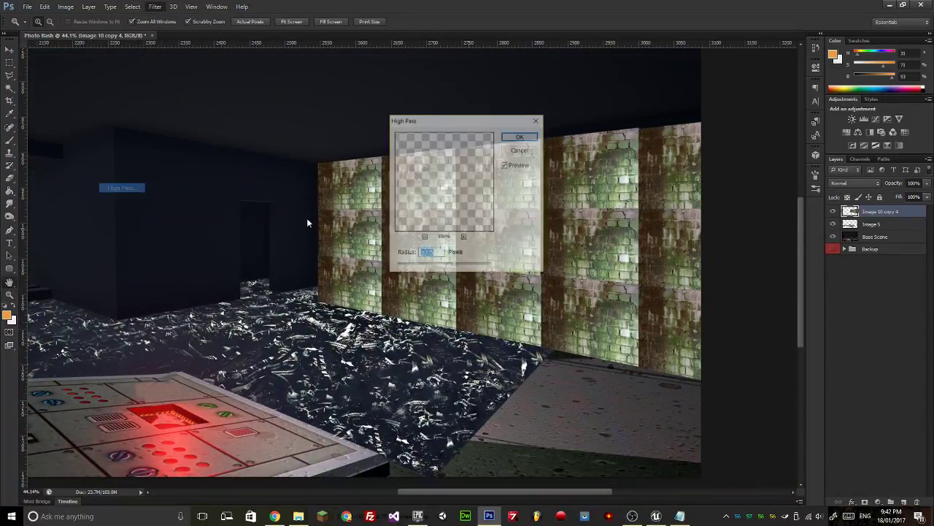
{"action": "left_click_drag", "start_coordinate": [467, 123], "coordinate": [497, 203]}
{"action": "left_click_drag", "start_coordinate": [480, 351], "coordinate": [441, 347]}
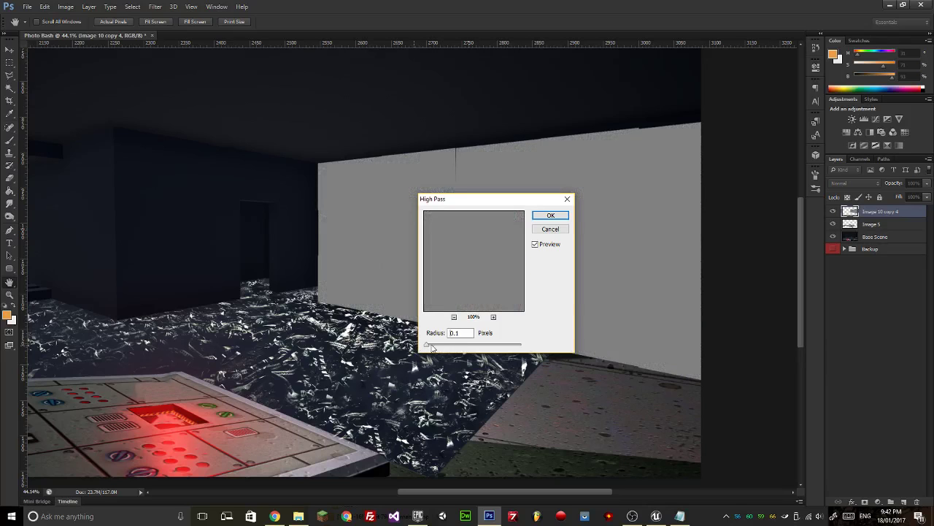
{"action": "left_click", "coordinate": [558, 231]}
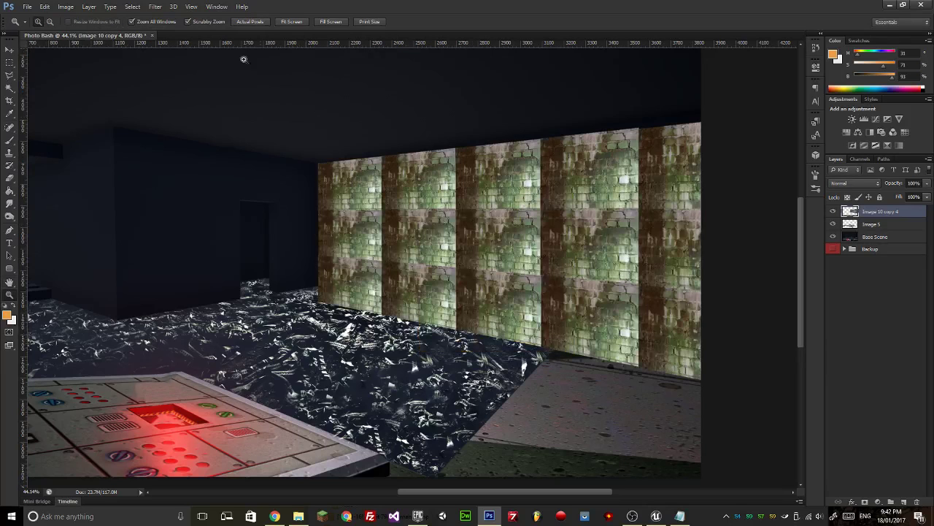
Desaturate the brick wall layer with Hue/Saturation, setting saturation to -100 and lightness to about +12.
{"action": "left_click", "coordinate": [65, 6]}
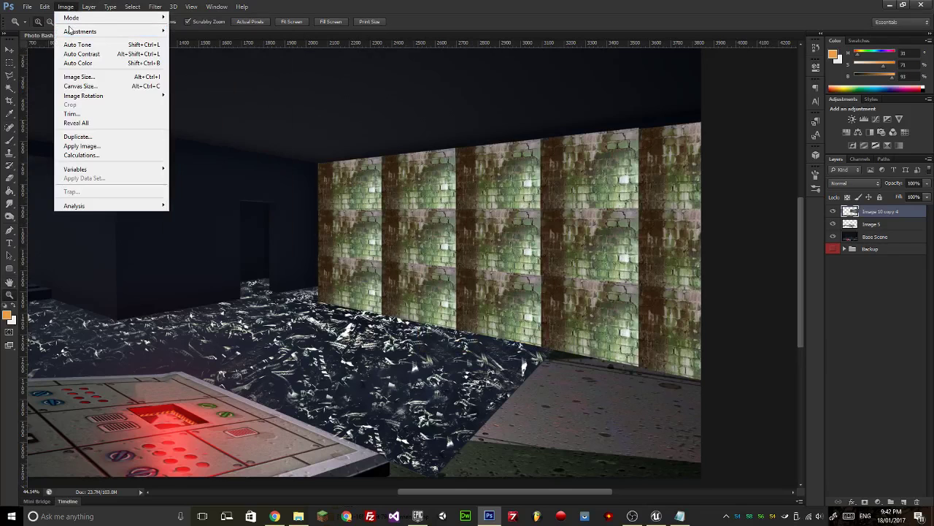
{"action": "mouse_move", "coordinate": [70, 31]}
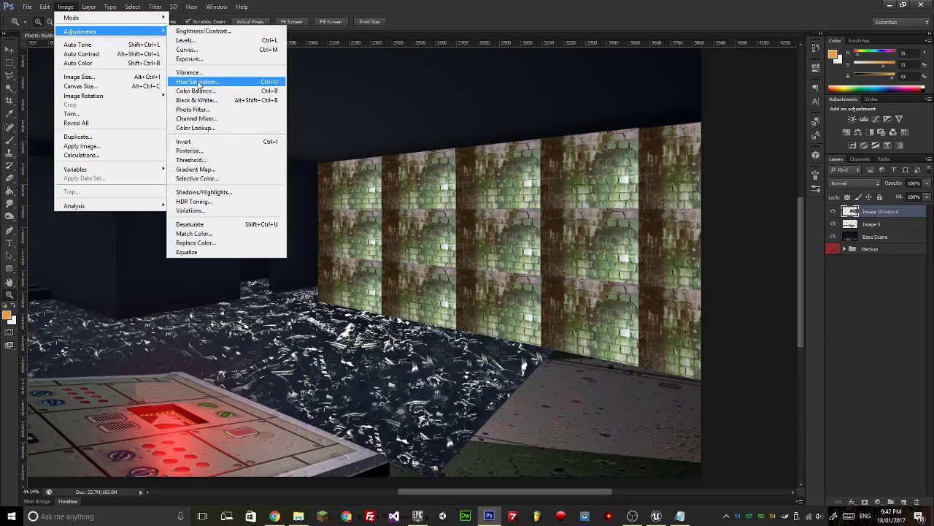
{"action": "left_click", "coordinate": [200, 82]}
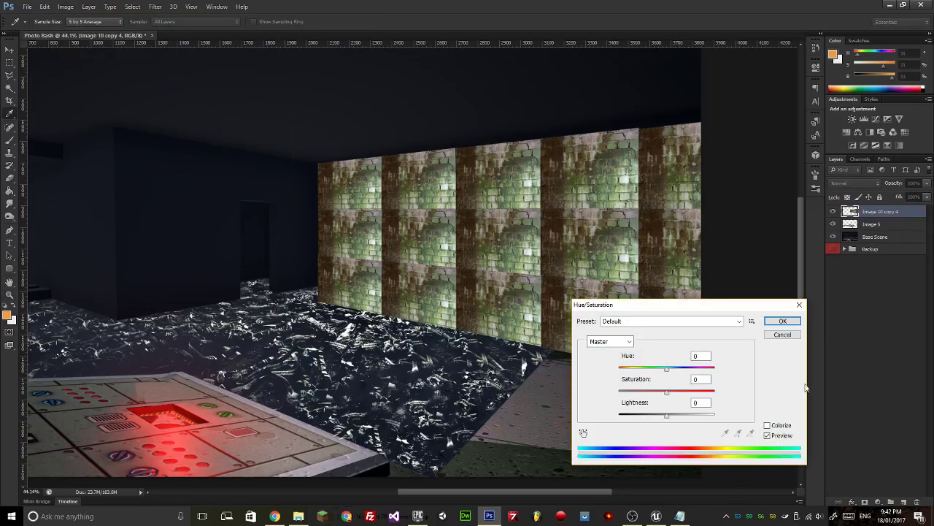
{"action": "left_click_drag", "start_coordinate": [666, 392], "coordinate": [619, 392]}
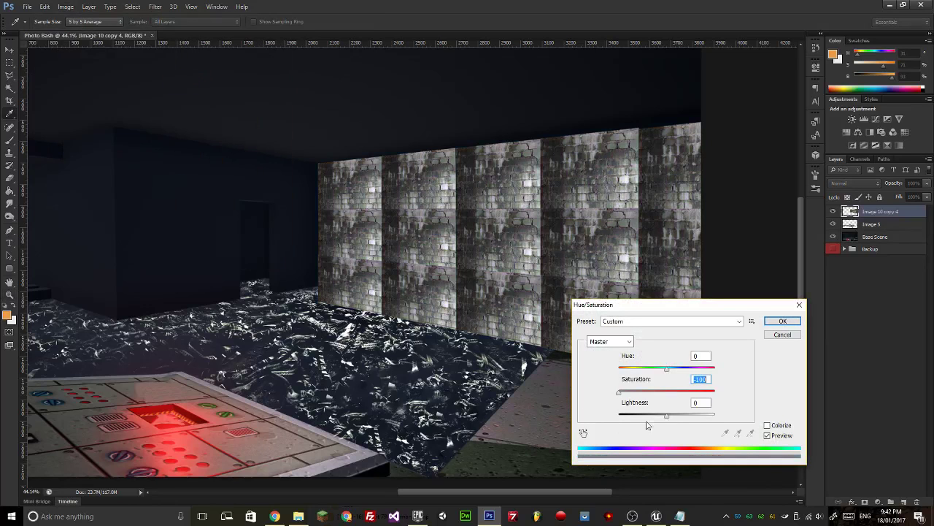
{"action": "left_click_drag", "start_coordinate": [665, 418], "coordinate": [674, 420]}
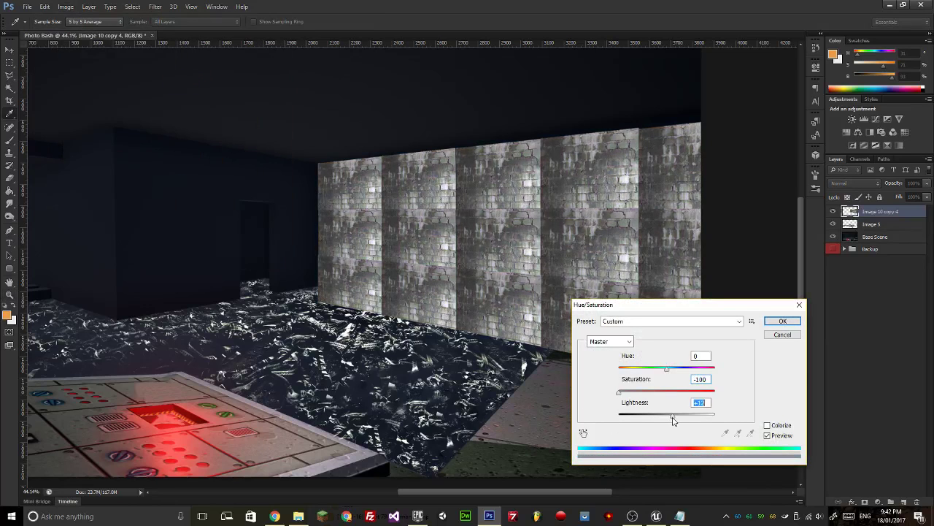
{"action": "left_click", "coordinate": [782, 321]}
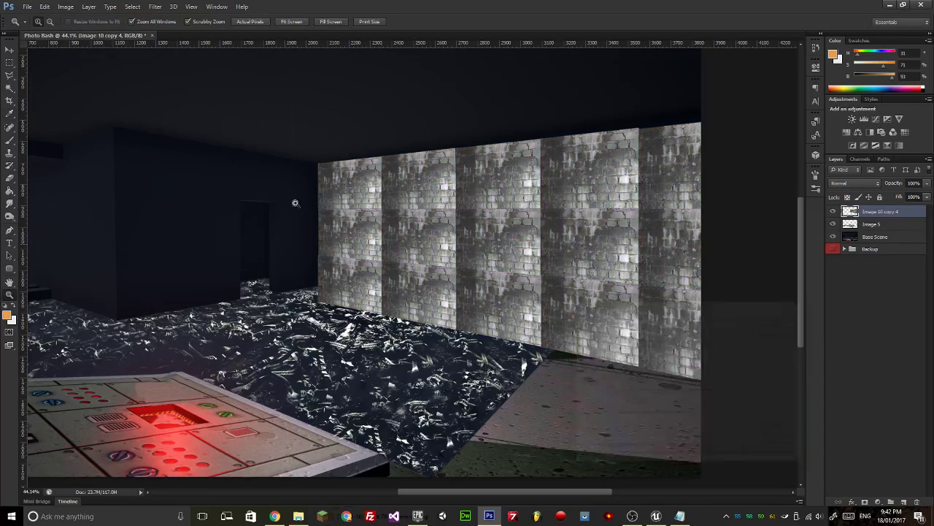
Darken the brick wall layer's midtones with a Levels adjustment on the RGB channel.
{"action": "left_click", "coordinate": [65, 7]}
{"action": "mouse_move", "coordinate": [85, 33]}
{"action": "left_click", "coordinate": [193, 44]}
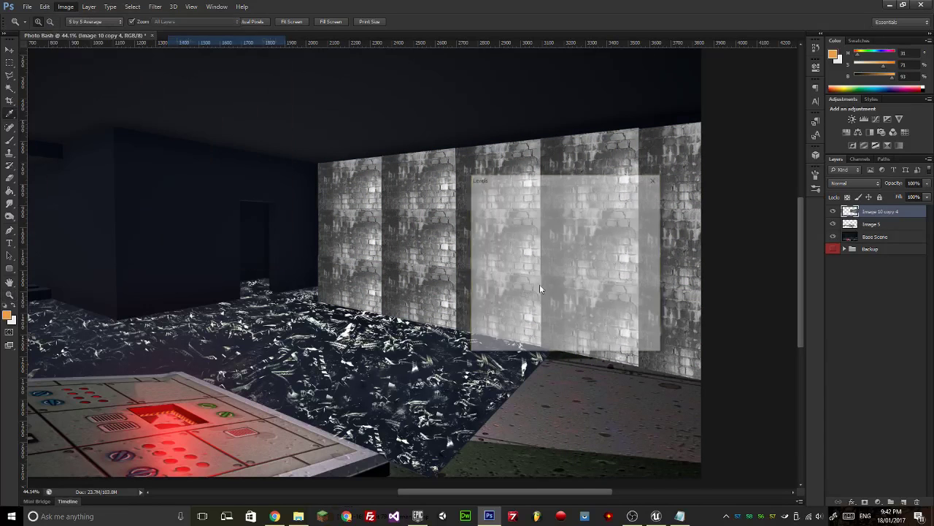
{"action": "left_click_drag", "start_coordinate": [553, 178], "coordinate": [624, 262]}
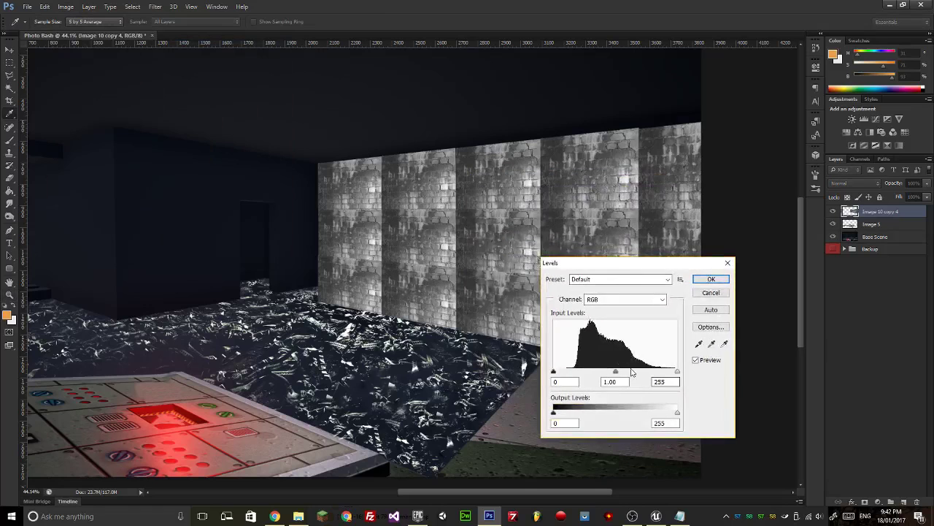
{"action": "mouse_move", "coordinate": [616, 371]}
{"action": "left_mouse_down"}
{"action": "mouse_move", "coordinate": [602, 372]}
{"action": "mouse_move", "coordinate": [631, 376]}
{"action": "left_mouse_up"}
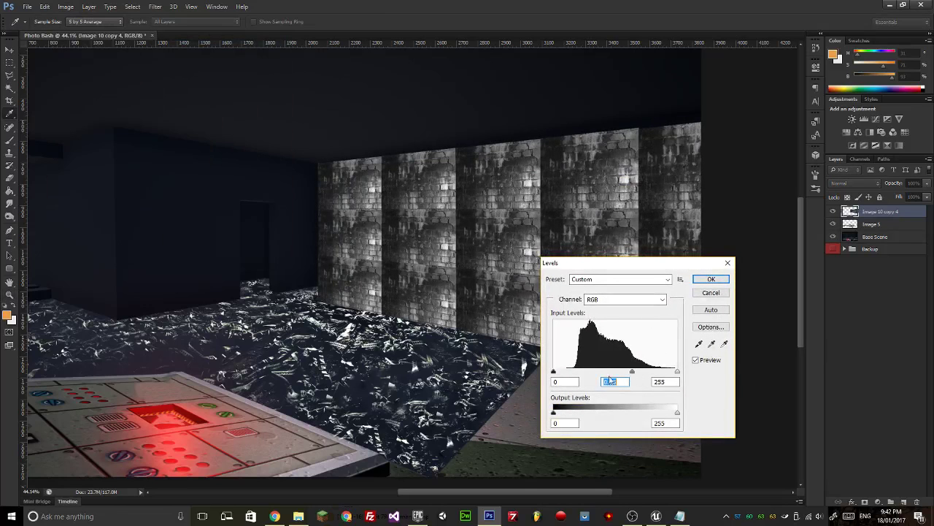
{"action": "left_click", "coordinate": [712, 280]}
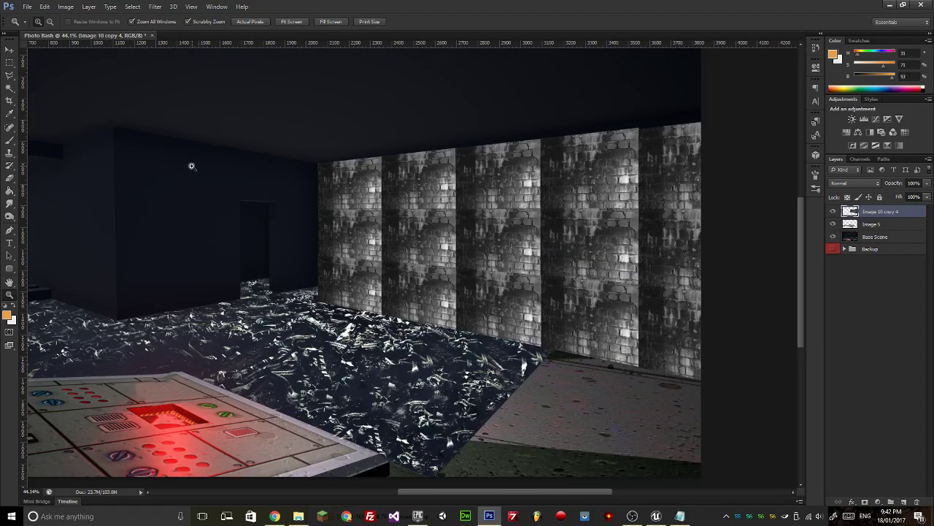
Try the High Pass filter on the brick wall layer, ending with a radius of 7.0 pixels.
{"action": "left_click", "coordinate": [155, 7]}
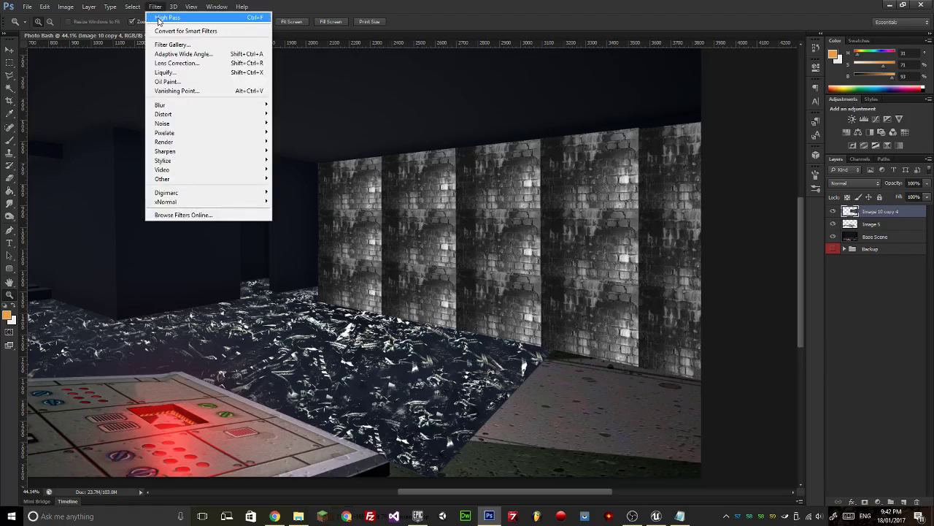
{"action": "left_click", "coordinate": [164, 16]}
{"action": "key", "text": "ctrl+z"}
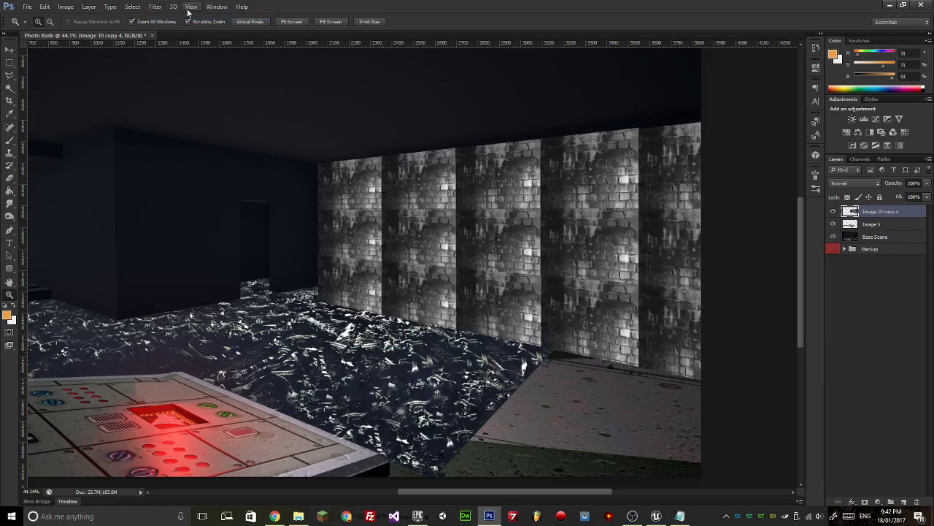
{"action": "left_click", "coordinate": [155, 6]}
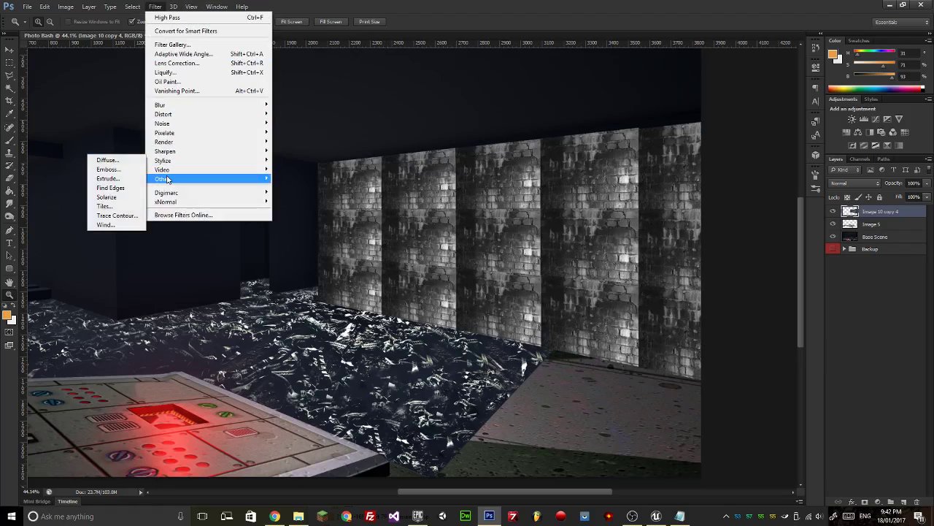
{"action": "mouse_move", "coordinate": [166, 179]}
{"action": "left_click", "coordinate": [121, 188]}
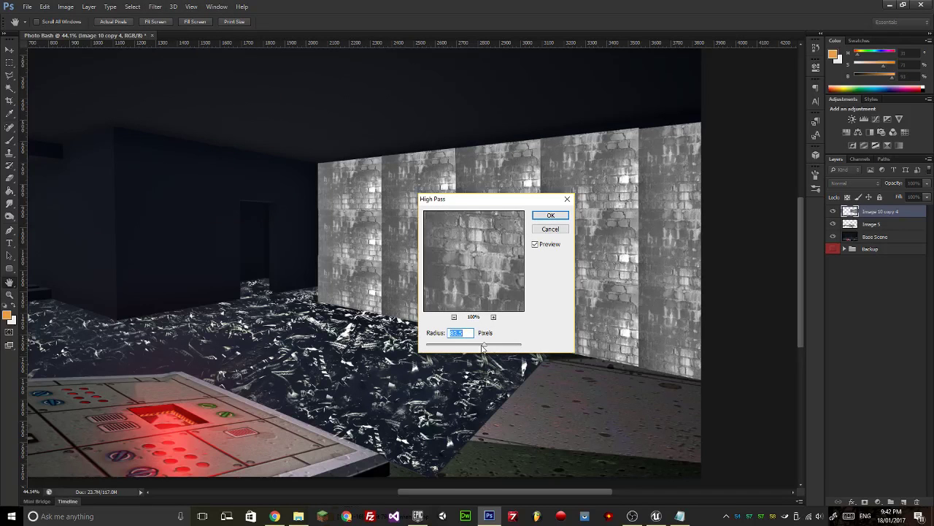
{"action": "left_click_drag", "start_coordinate": [482, 348], "coordinate": [452, 348]}
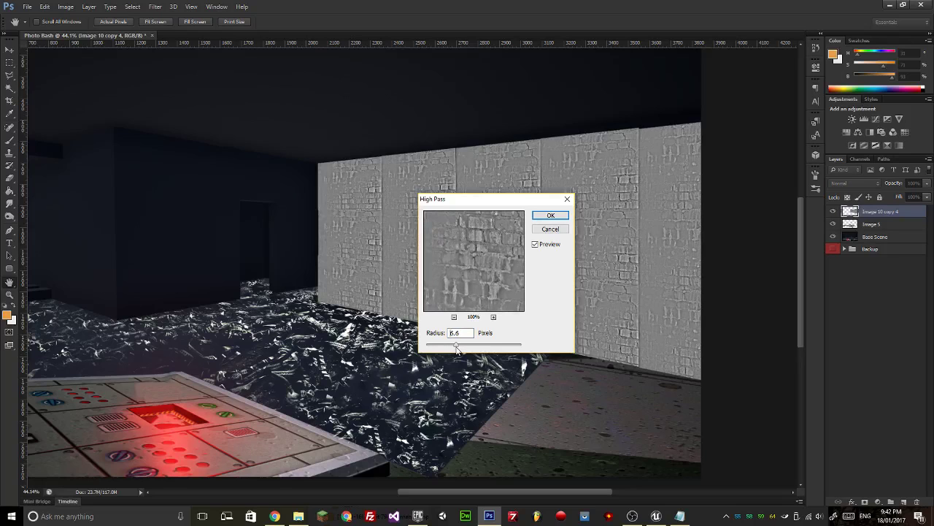
{"action": "left_click_drag", "start_coordinate": [458, 349], "coordinate": [459, 348]}
{"action": "left_click", "coordinate": [544, 217]}
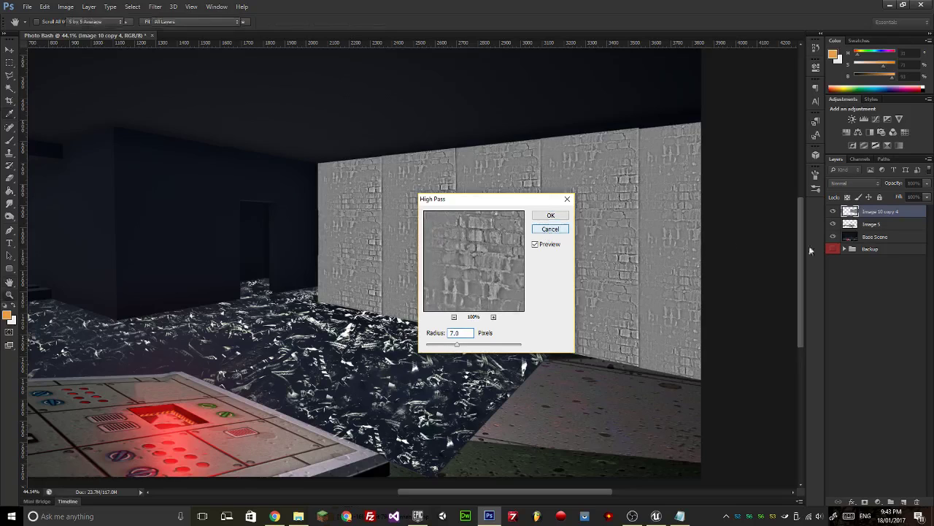
Duplicate the Image 10 copy 4 brick wall layer and select the original beneath the copy.
{"action": "left_click_drag", "start_coordinate": [881, 212], "coordinate": [880, 205]}
{"action": "left_click", "coordinate": [882, 227]}
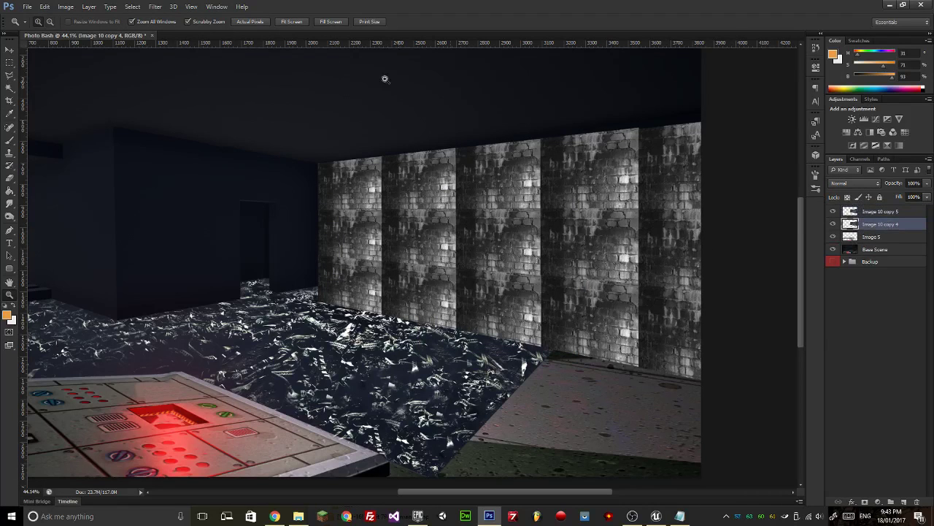
Apply the High Pass filter to the Image 10 copy 4 layer and move it above Image 10 copy 5.
{"action": "left_click", "coordinate": [155, 7]}
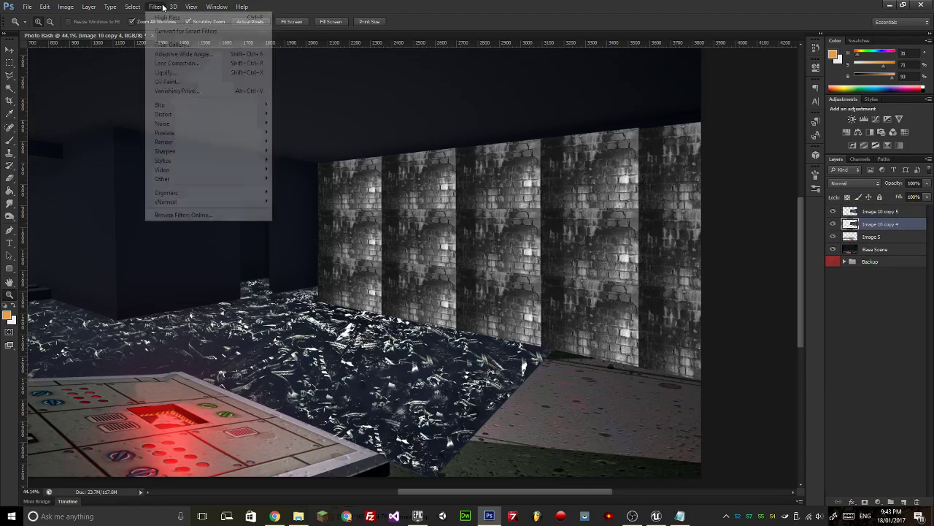
{"action": "left_click", "coordinate": [162, 30]}
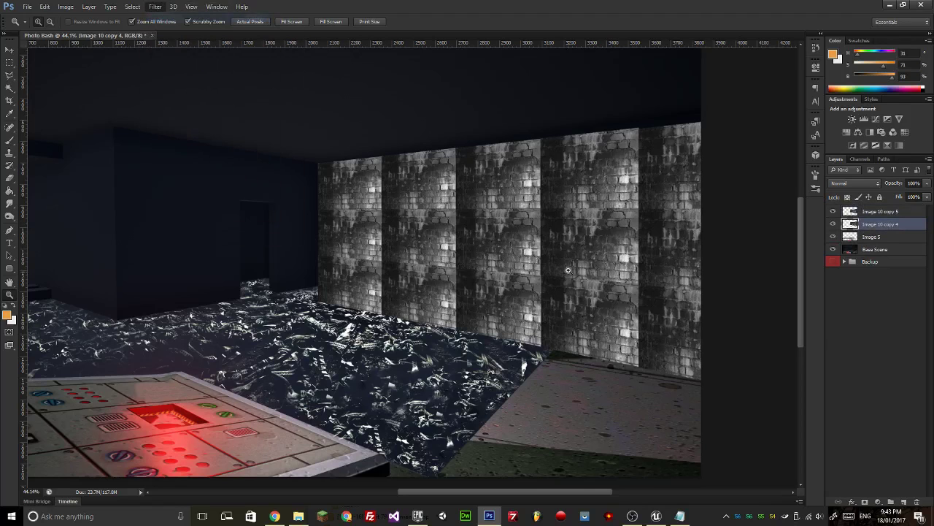
{"action": "left_click_drag", "start_coordinate": [874, 227], "coordinate": [876, 211]}
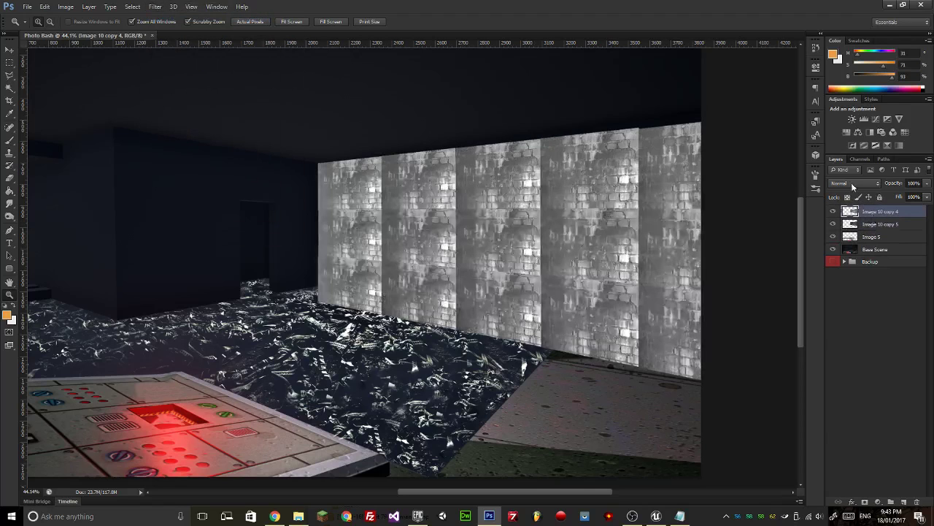
Set the blend mode of the Image 10 copy 4 layer to Soft Light after cycling through the other modes.
{"action": "left_click", "coordinate": [856, 183]}
{"action": "left_click", "coordinate": [846, 207]}
{"action": "key", "text": "shift+plus"}
{"action": "key", "text": "shift+plus"}
{"action": "key", "text": "shift+plus"}
{"action": "key", "text": "shift+plus"}
{"action": "key", "text": "shift+plus"}
{"action": "key", "text": "shift+plus"}
{"action": "key", "text": "shift+plus"}
{"action": "key", "text": "shift+plus"}
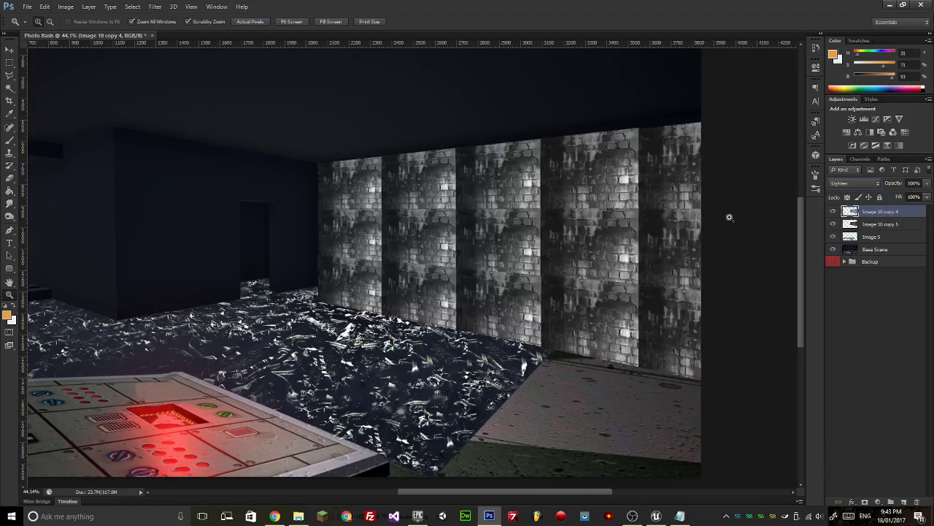
{"action": "key", "text": "shift+plus"}
{"action": "key", "text": "shift+plus"}
{"action": "key", "text": "shift+plus"}
{"action": "key", "text": "shift+plus"}
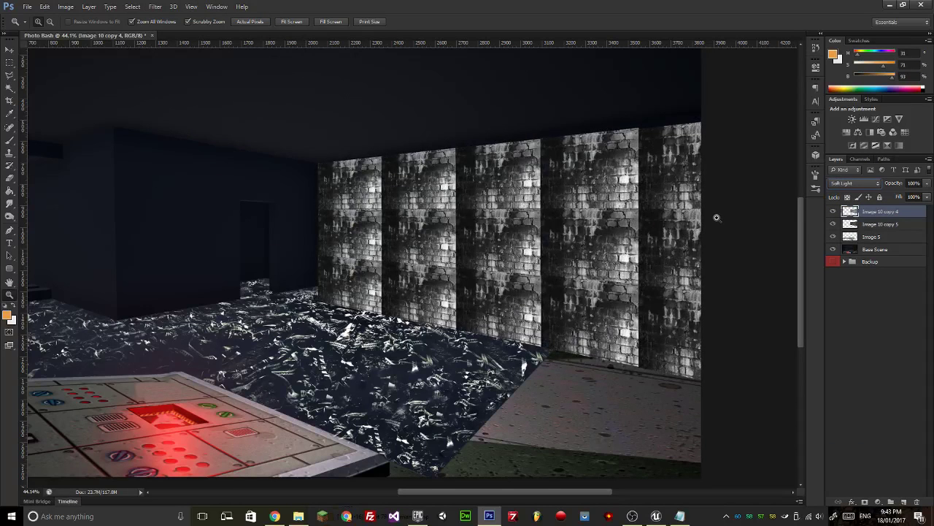
{"action": "key", "text": "ctrl+1"}
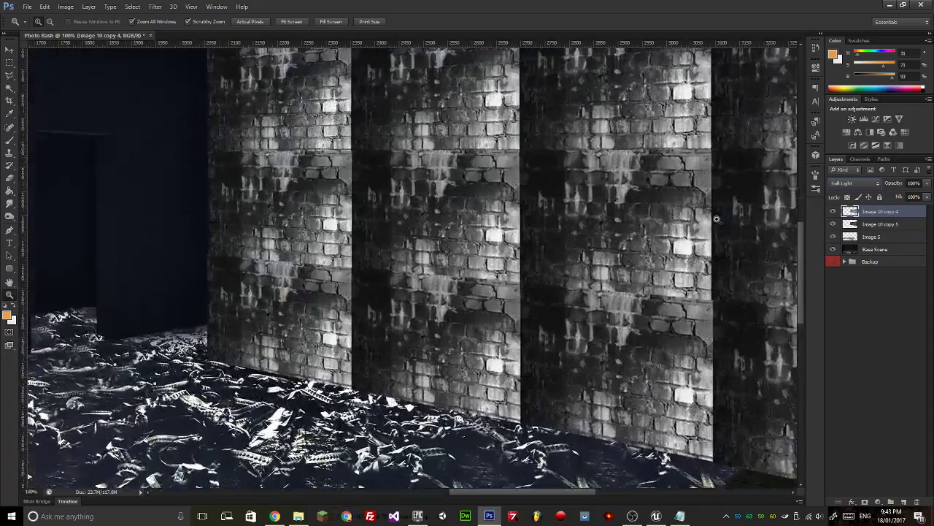
Hide Image 10 copy 4 and start a Photo Filter adjustment on Image 10 copy 5 with the custom green colour 509a48.
{"action": "left_click", "coordinate": [855, 226]}
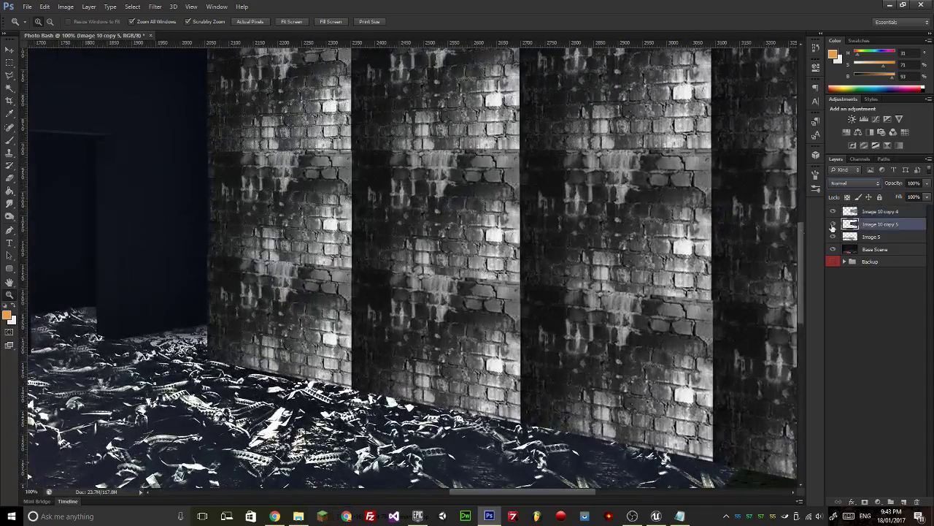
{"action": "left_click", "coordinate": [834, 212]}
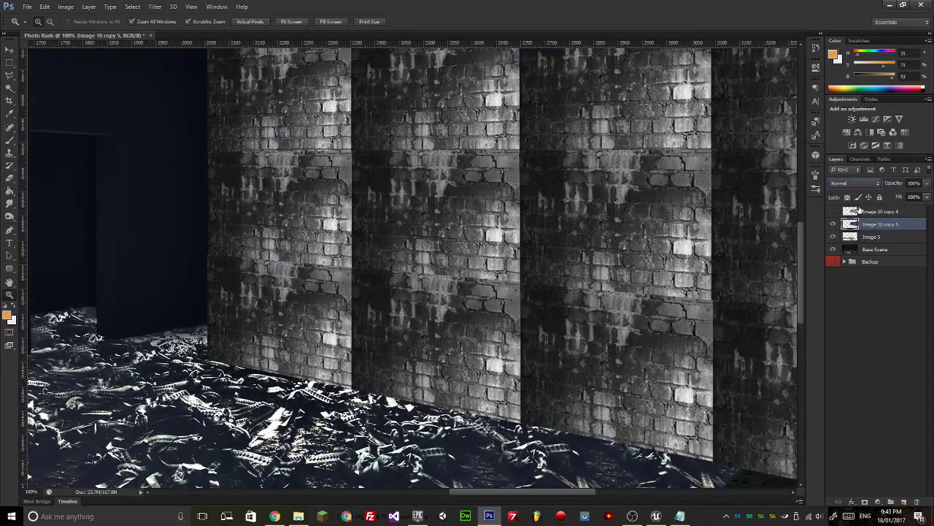
{"action": "left_click", "coordinate": [155, 7]}
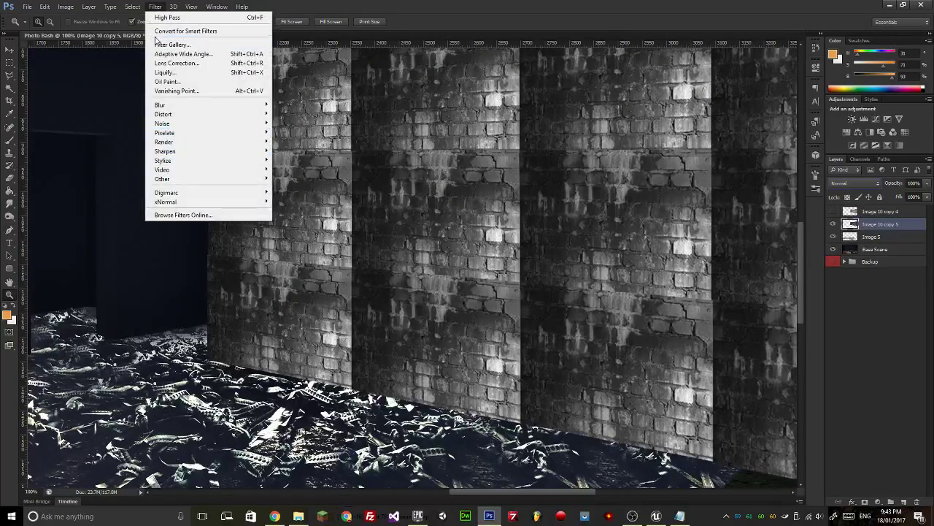
{"action": "mouse_move", "coordinate": [141, 10]}
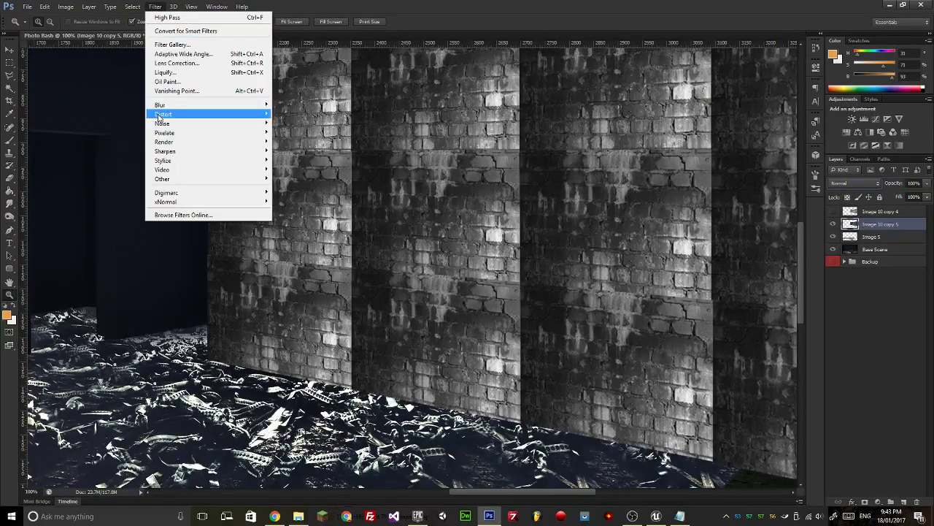
{"action": "mouse_move", "coordinate": [66, 6]}
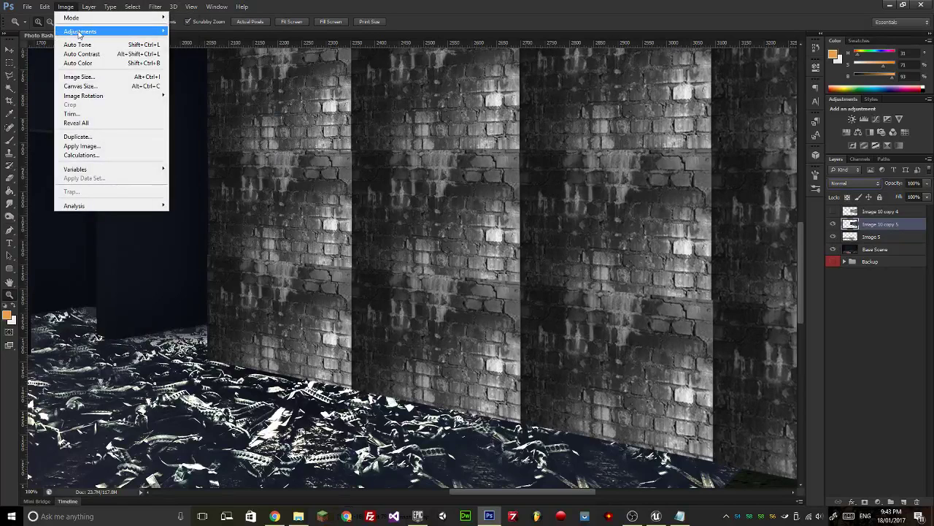
{"action": "mouse_move", "coordinate": [81, 31]}
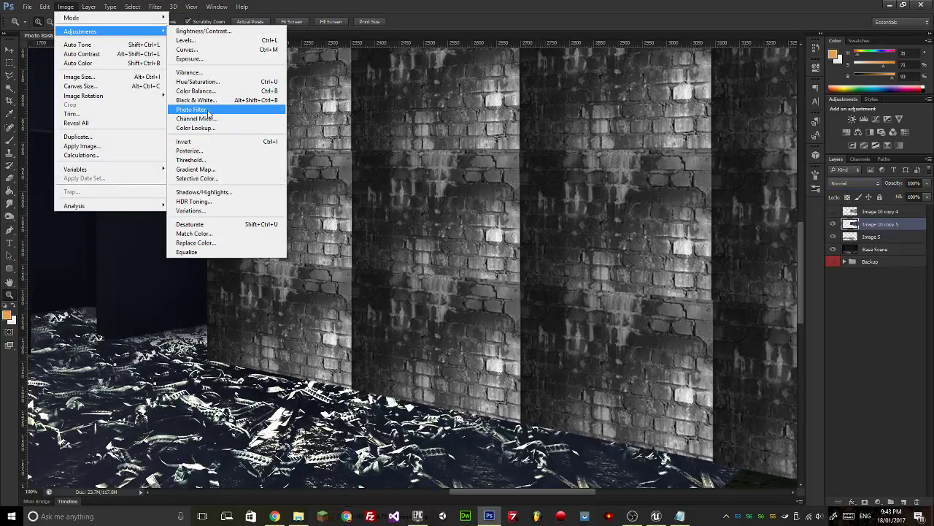
{"action": "left_click", "coordinate": [219, 110]}
{"action": "left_click", "coordinate": [603, 292]}
{"action": "left_click", "coordinate": [622, 292]}
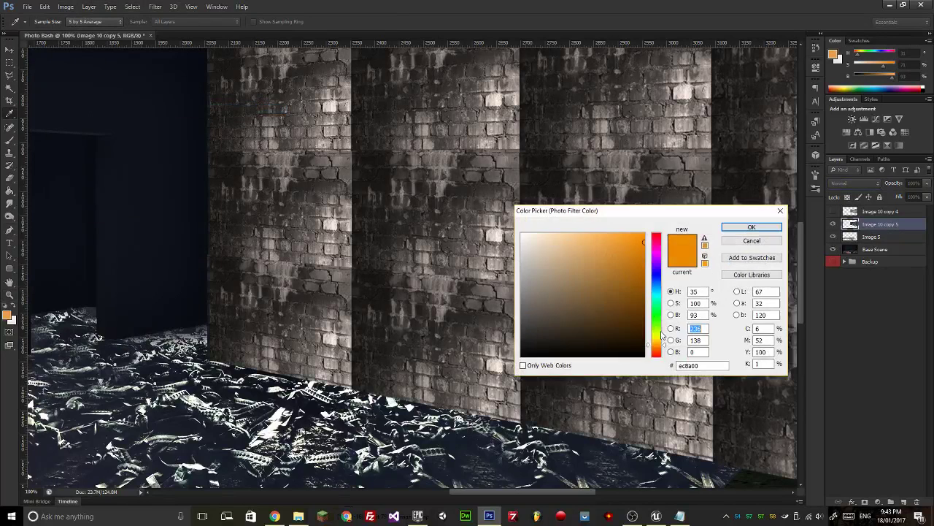
{"action": "left_click_drag", "start_coordinate": [656, 321], "coordinate": [586, 282]}
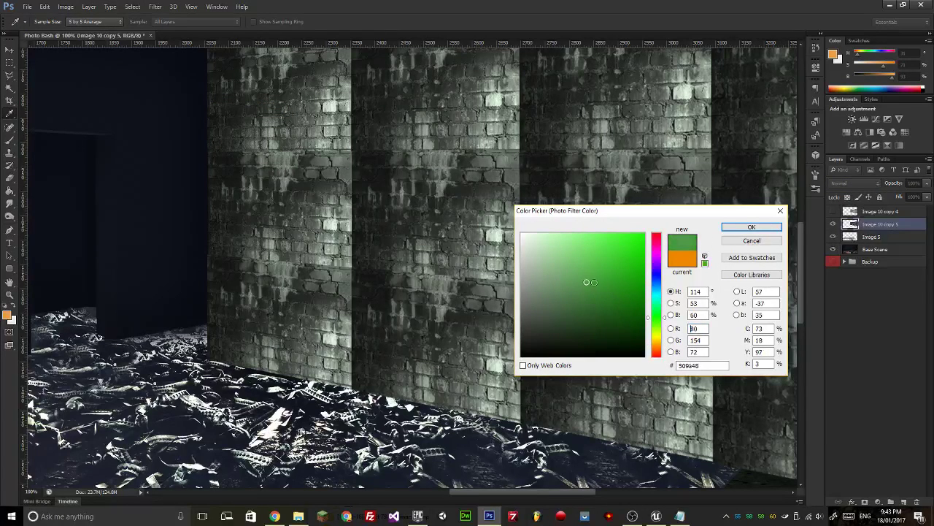
{"action": "left_click", "coordinate": [731, 229]}
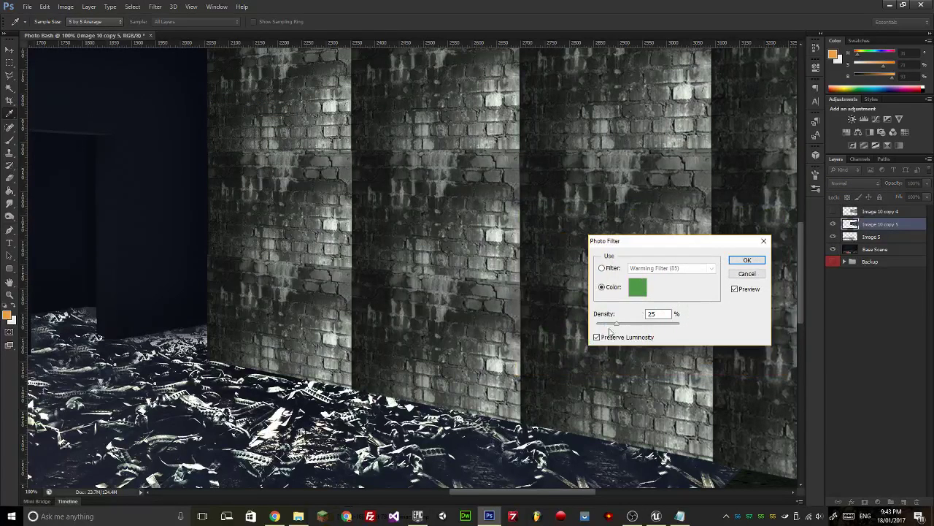
Apply the Photo Filter at 71% density without Preserve Luminosity, and make Image 10 copy 4 visible and active again.
{"action": "left_click_drag", "start_coordinate": [612, 327], "coordinate": [654, 327]}
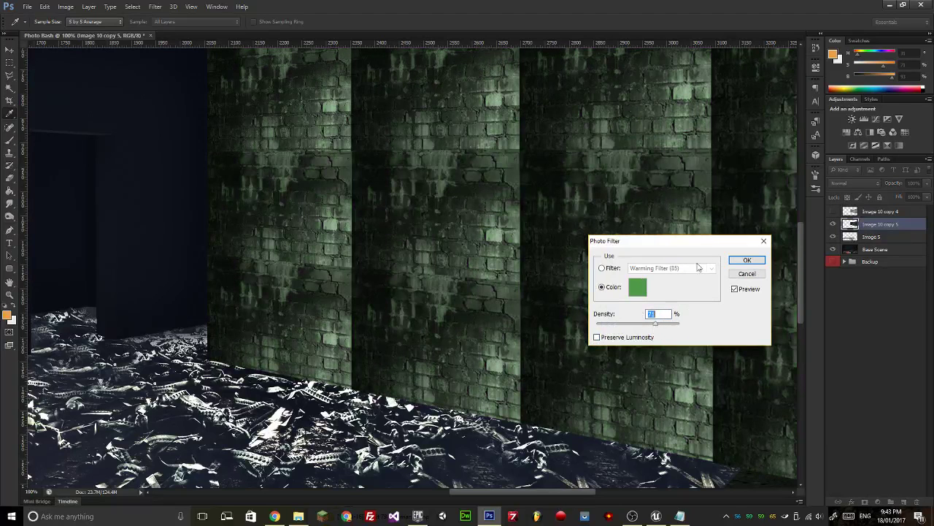
{"action": "left_click", "coordinate": [746, 261]}
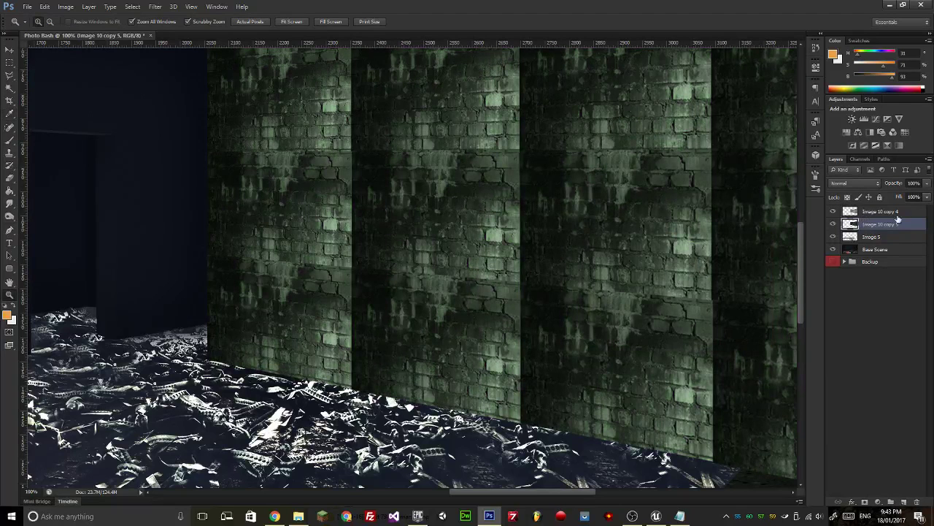
{"action": "left_click", "coordinate": [861, 211]}
Try the Patch tool on an oval area near the second brick panel's right edge, moving it towards the third panel.
{"action": "key", "text": "ctrl+minus"}
{"action": "key", "text": "ctrl+minus"}
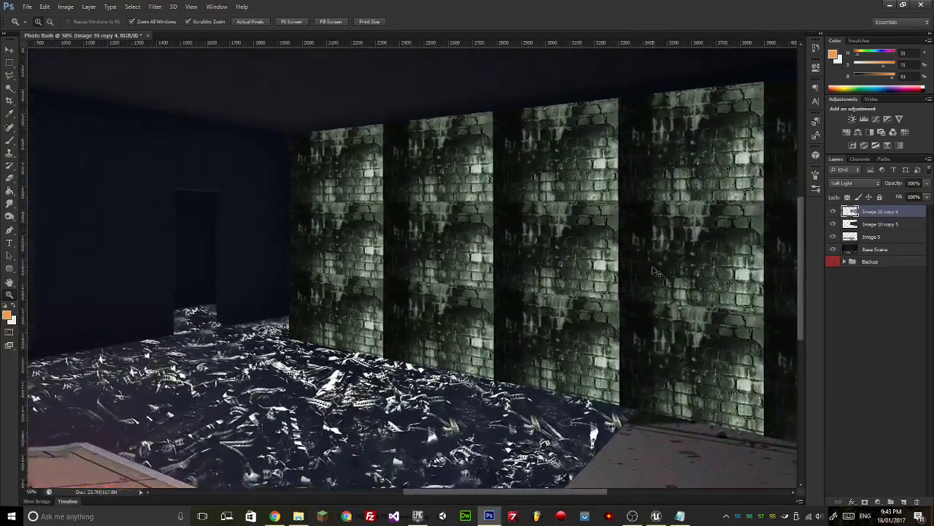
{"action": "key", "text": "ctrl+plus"}
{"action": "left_click_drag", "start_coordinate": [653, 265], "coordinate": [572, 251]}
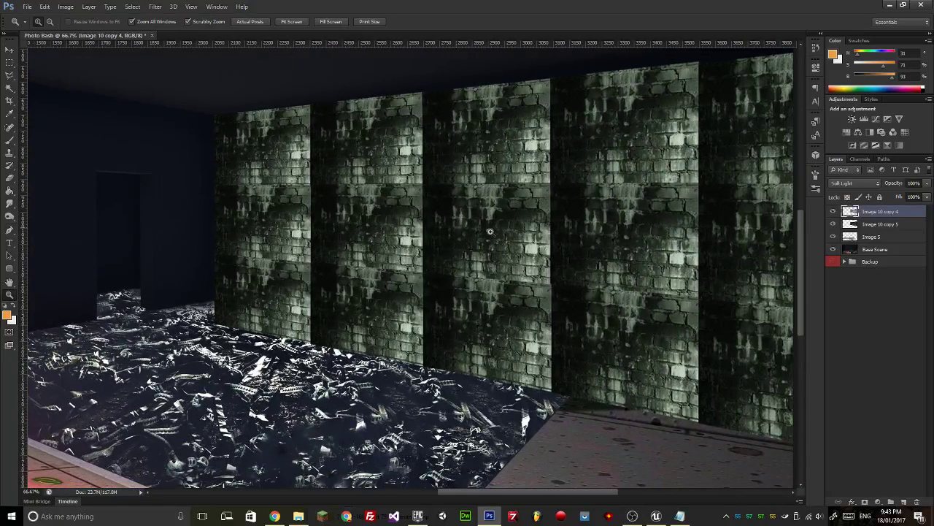
{"action": "left_click", "coordinate": [10, 138]}
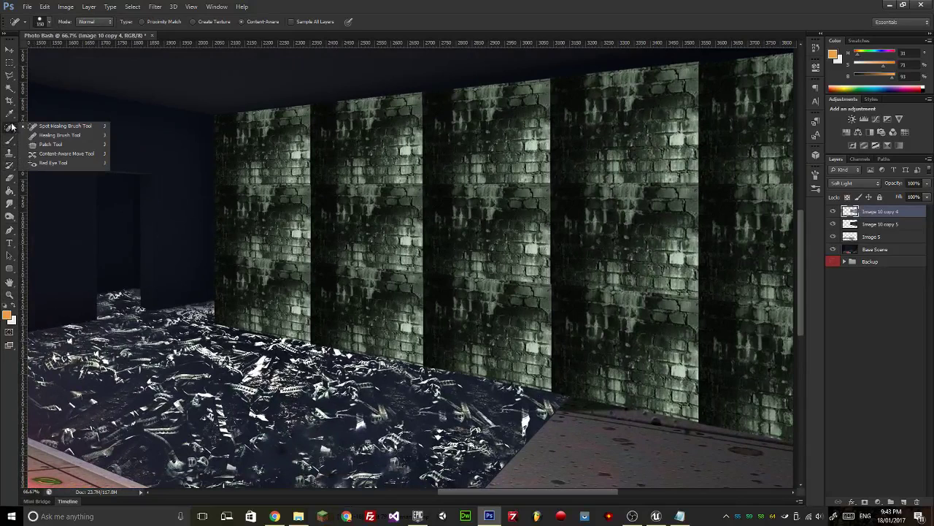
{"action": "left_click", "coordinate": [51, 144]}
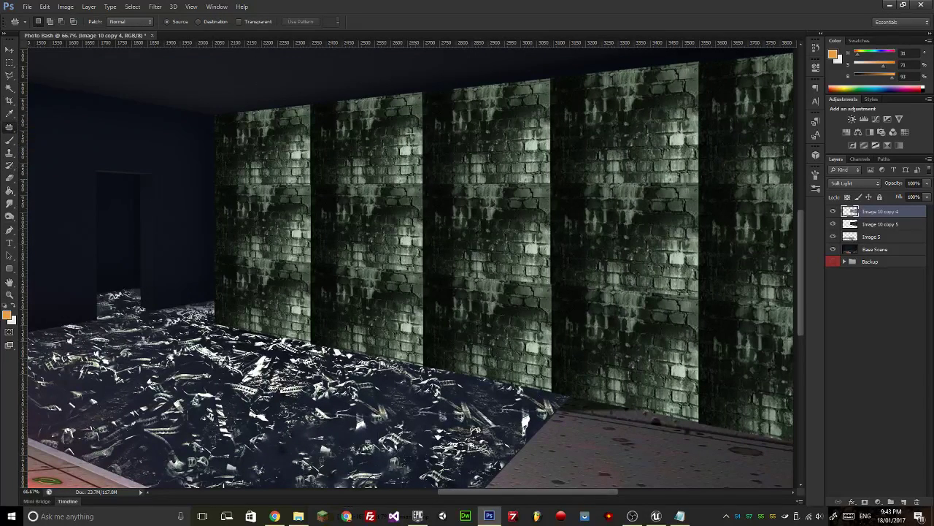
{"action": "left_click_drag", "start_coordinate": [400, 210], "coordinate": [400, 210]}
{"action": "key", "text": "alt"}
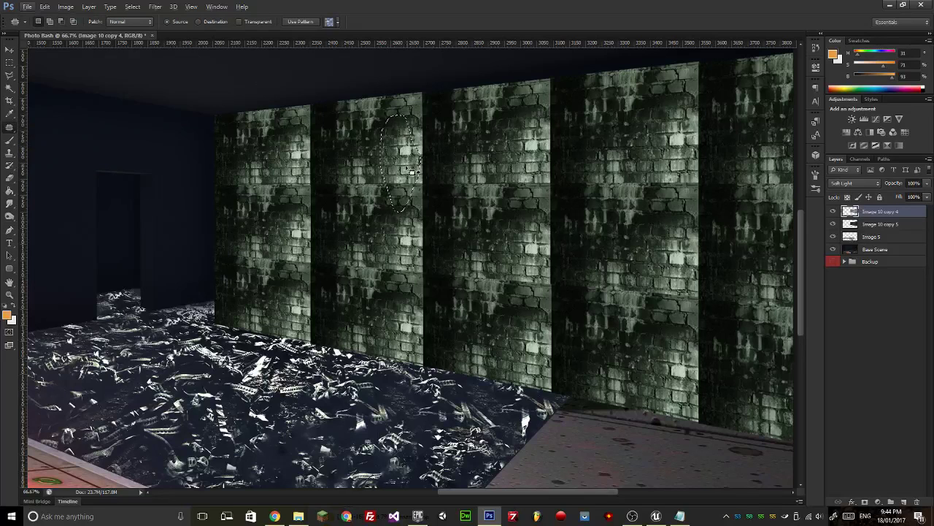
{"action": "left_click_drag", "start_coordinate": [407, 172], "coordinate": [439, 162]}
Patch a tall strip along the seam between the second and third brick panels from the bricks left of it, and clear the selection.
{"action": "mouse_move", "coordinate": [415, 302]}
{"action": "left_mouse_down"}
{"action": "mouse_move", "coordinate": [434, 357]}
{"action": "mouse_move", "coordinate": [455, 294]}
{"action": "mouse_move", "coordinate": [455, 190]}
{"action": "left_mouse_up"}
{"action": "left_click_drag", "start_coordinate": [453, 93], "coordinate": [451, 92]}
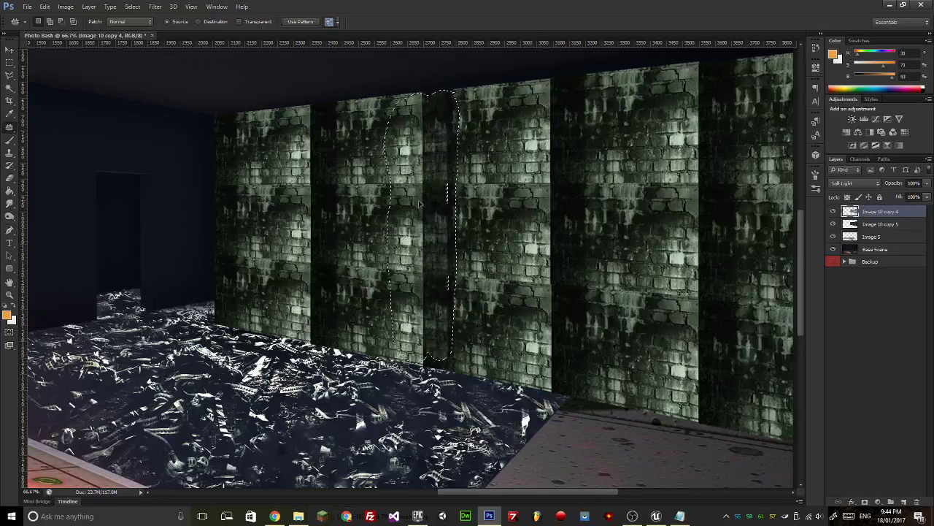
{"action": "left_click_drag", "start_coordinate": [449, 198], "coordinate": [395, 202]}
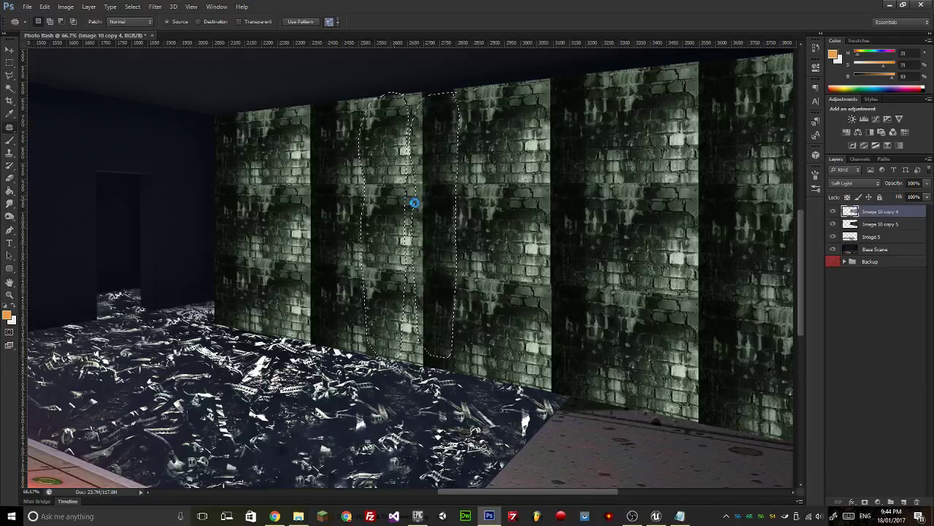
{"action": "left_click_drag", "start_coordinate": [442, 224], "coordinate": [371, 252]}
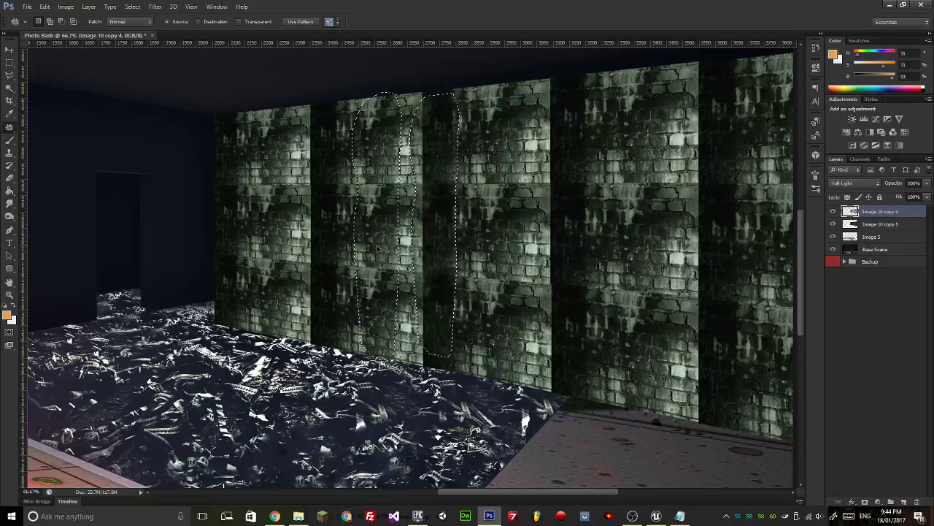
{"action": "left_click_drag", "start_coordinate": [375, 248], "coordinate": [388, 245]}
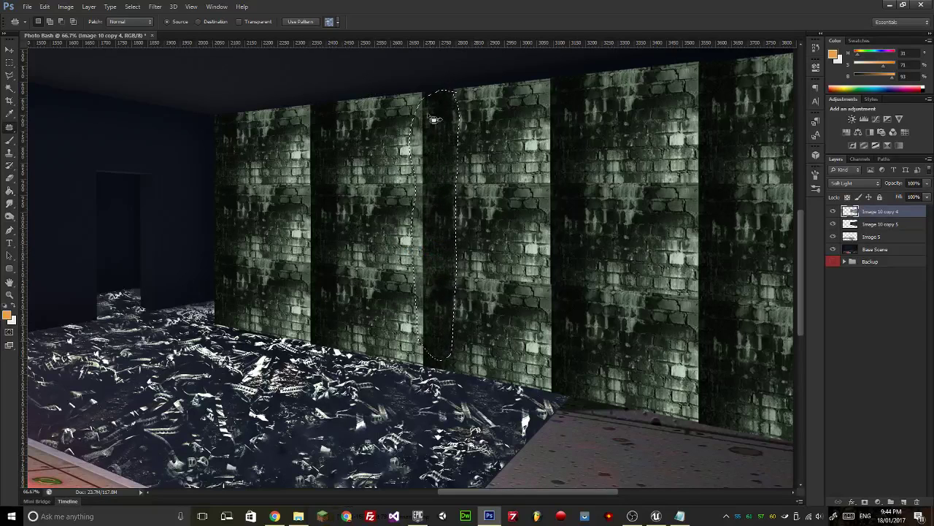
{"action": "left_click", "coordinate": [9, 62]}
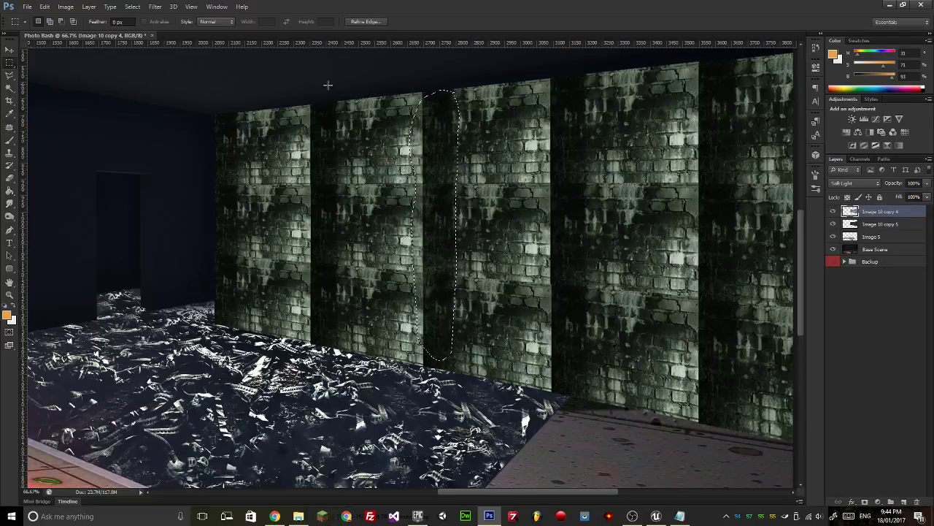
{"action": "left_click", "coordinate": [439, 74]}
Outline a narrower strip along the same seam with the Patch tool and patch it from the brighter bricks beside it.
{"action": "left_click", "coordinate": [10, 128]}
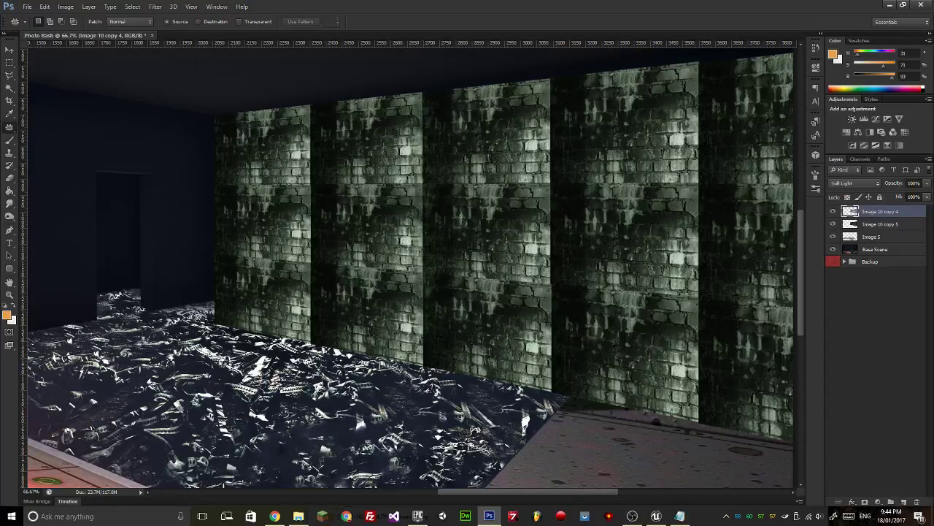
{"action": "mouse_move", "coordinate": [425, 353]}
{"action": "left_mouse_down"}
{"action": "mouse_move", "coordinate": [422, 105]}
{"action": "mouse_move", "coordinate": [442, 94]}
{"action": "mouse_move", "coordinate": [459, 232]}
{"action": "mouse_move", "coordinate": [460, 310]}
{"action": "mouse_move", "coordinate": [429, 362]}
{"action": "left_mouse_up"}
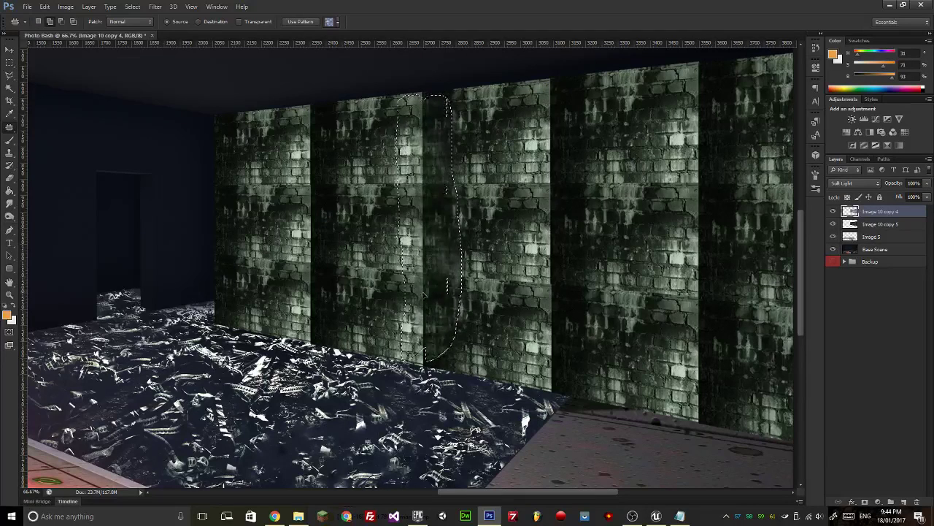
{"action": "mouse_move", "coordinate": [447, 294]}
{"action": "left_mouse_down"}
{"action": "mouse_move", "coordinate": [398, 294]}
{"action": "mouse_move", "coordinate": [414, 290]}
{"action": "left_mouse_up"}
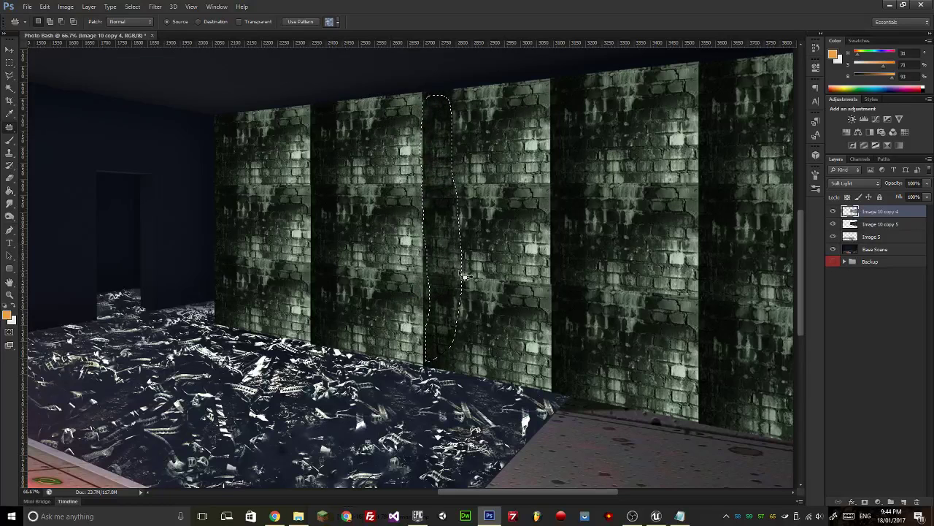
Switch to Chrome to check the live chat on the YouTube stream dashboard, and return to Photoshop.
{"action": "left_click", "coordinate": [275, 516]}
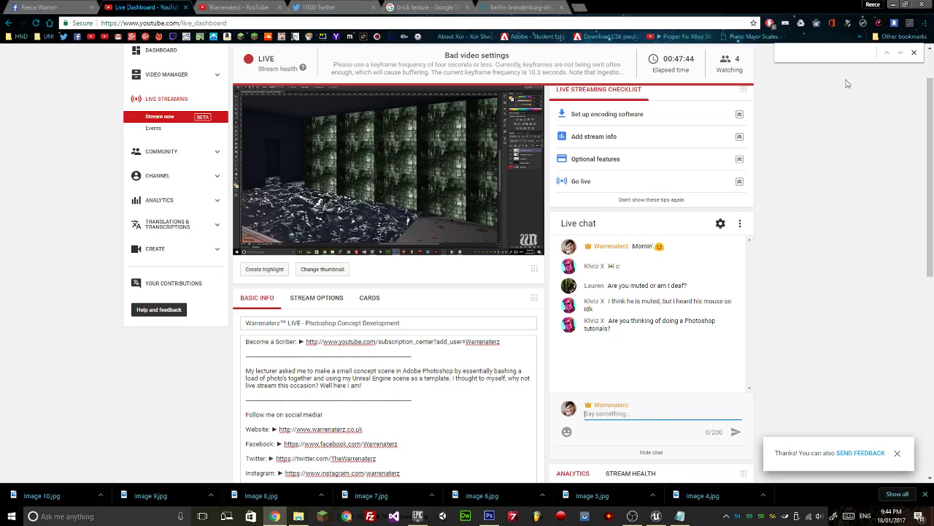
{"action": "left_click", "coordinate": [896, 5]}
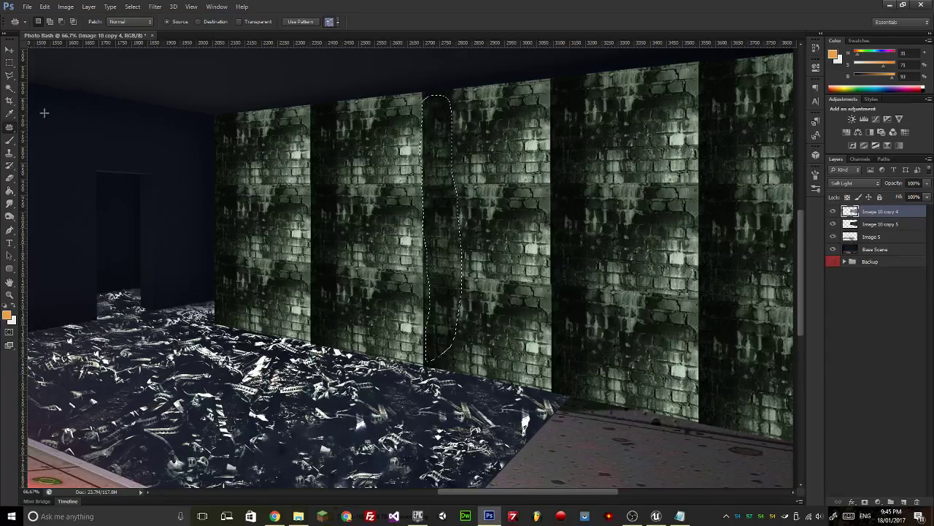
Clear the strip selection and make the Image 10 copy 5 layer active for the Clone Stamp tool.
{"action": "left_click", "coordinate": [10, 63]}
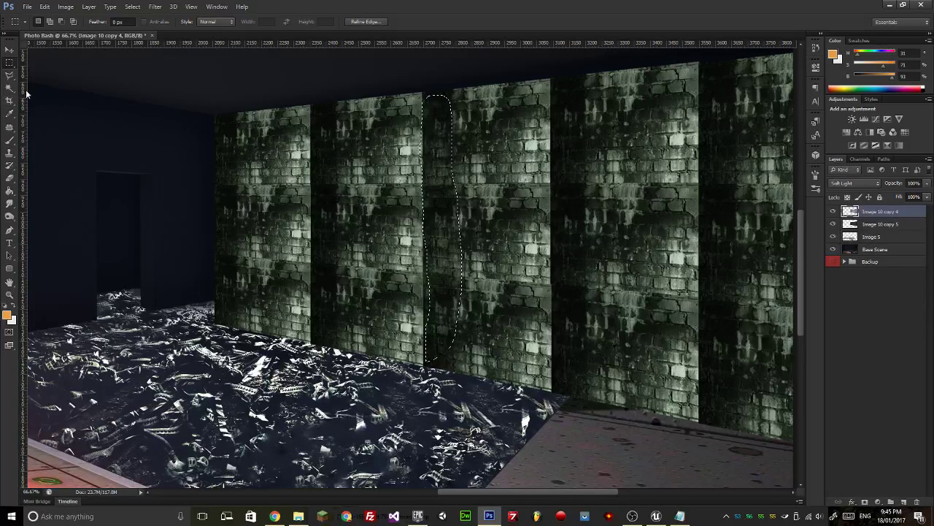
{"action": "left_click", "coordinate": [865, 321]}
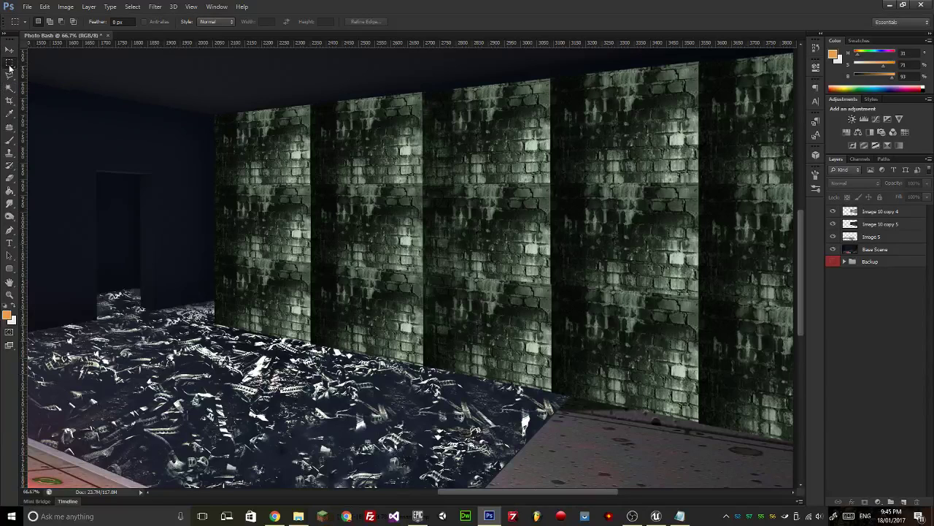
{"action": "left_click", "coordinate": [9, 140]}
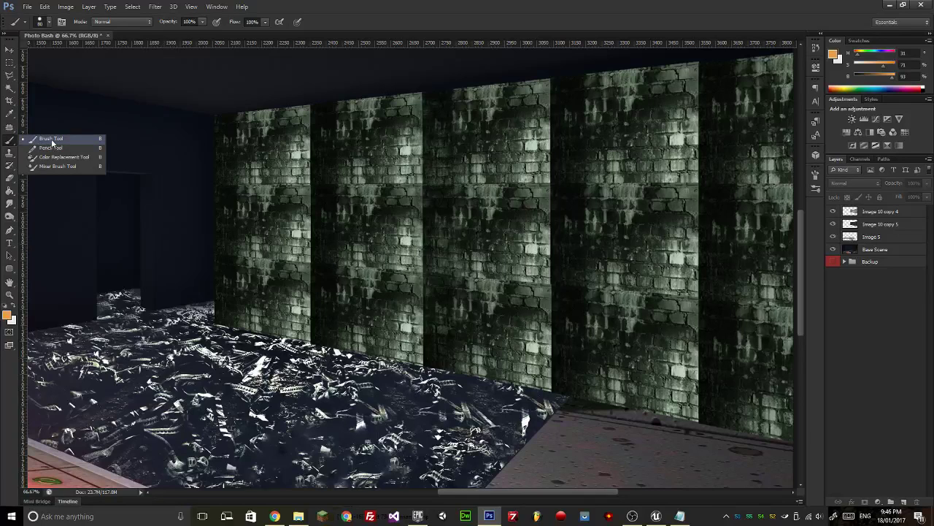
{"action": "left_click", "coordinate": [10, 154]}
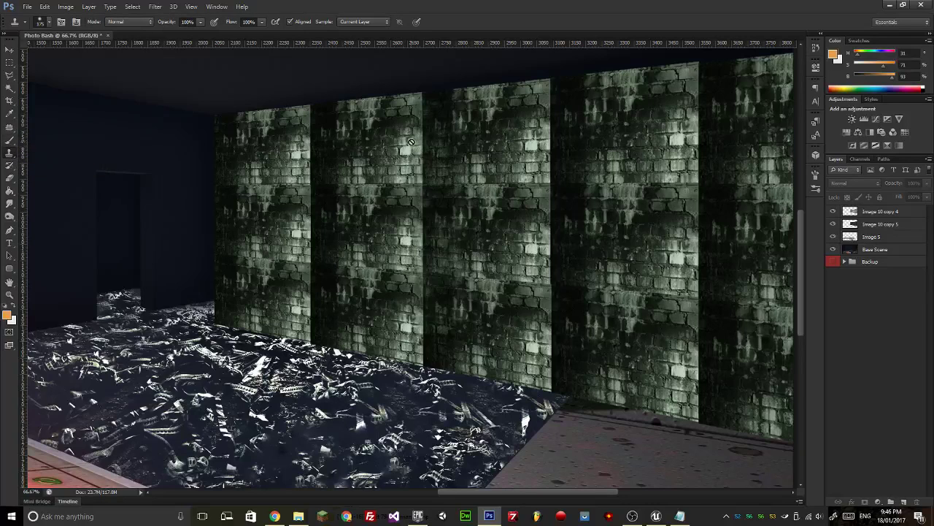
{"action": "left_click", "coordinate": [882, 222]}
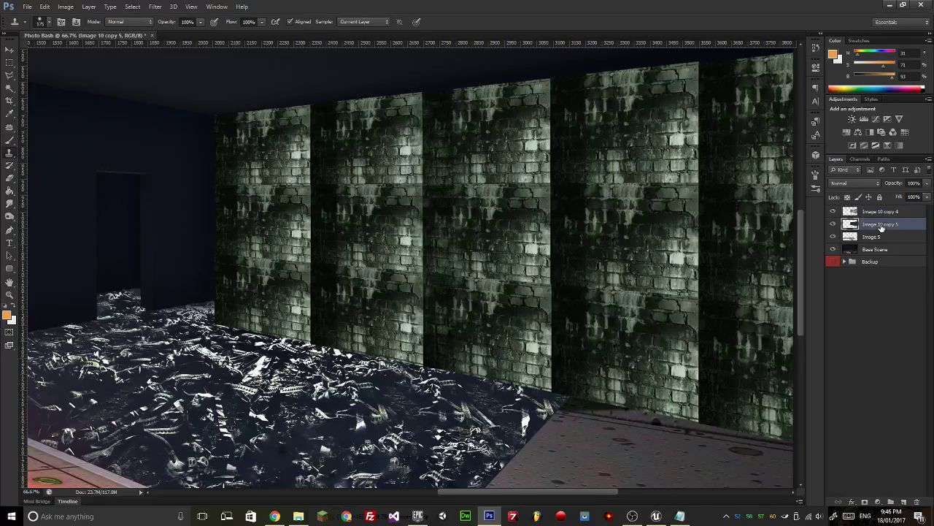
{"action": "left_click", "coordinate": [830, 213]}
{"action": "left_click", "coordinate": [832, 211]}
Clone bright bricks from the second panel over the upper and middle parts of the seam with the third panel.
{"action": "left_click", "coordinate": [400, 157], "text": "alt"}
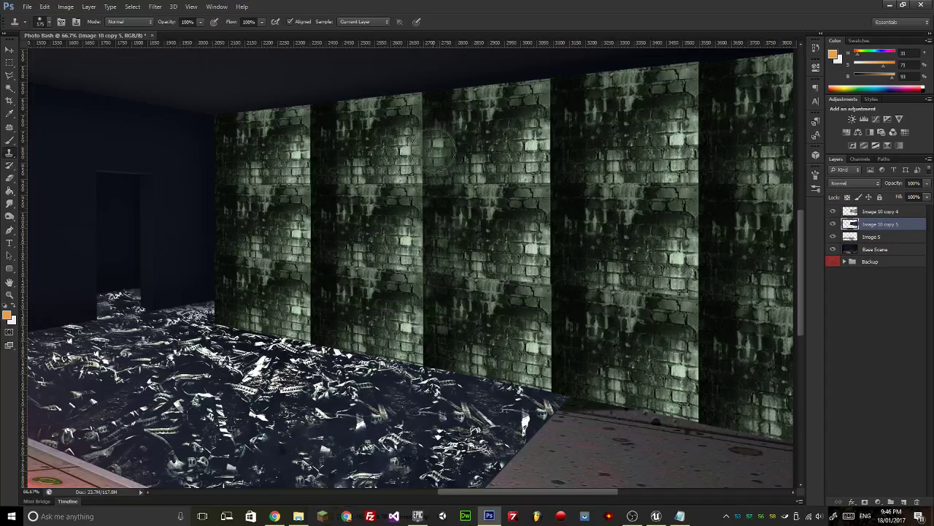
{"action": "mouse_move", "coordinate": [433, 148]}
{"action": "left_mouse_down"}
{"action": "mouse_move", "coordinate": [438, 94]}
{"action": "mouse_move", "coordinate": [432, 110]}
{"action": "left_mouse_up"}
{"action": "left_click", "coordinate": [429, 197]}
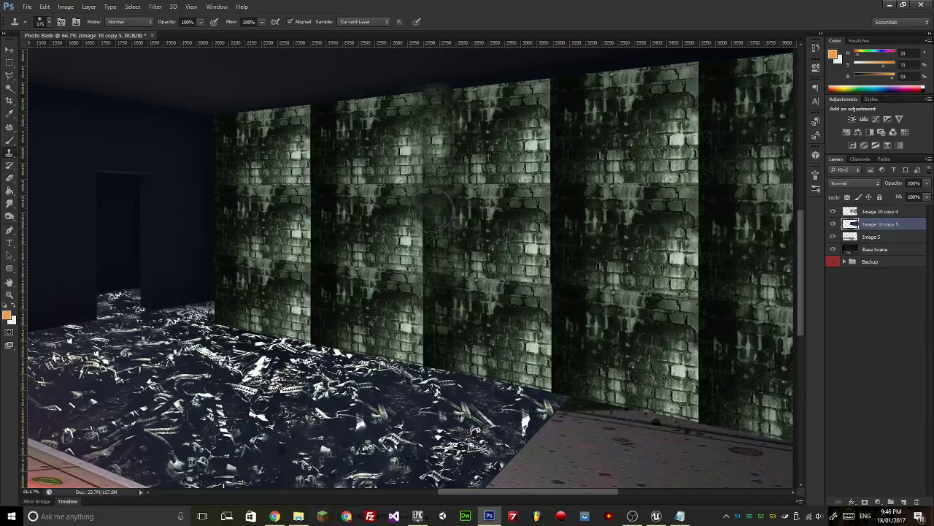
{"action": "mouse_move", "coordinate": [417, 211]}
{"action": "left_mouse_down"}
{"action": "mouse_move", "coordinate": [442, 212]}
{"action": "mouse_move", "coordinate": [432, 213]}
{"action": "mouse_move", "coordinate": [440, 216]}
{"action": "mouse_move", "coordinate": [432, 254]}
{"action": "mouse_move", "coordinate": [459, 228]}
{"action": "mouse_move", "coordinate": [463, 235]}
{"action": "mouse_move", "coordinate": [456, 245]}
{"action": "mouse_move", "coordinate": [476, 88]}
{"action": "left_mouse_up"}
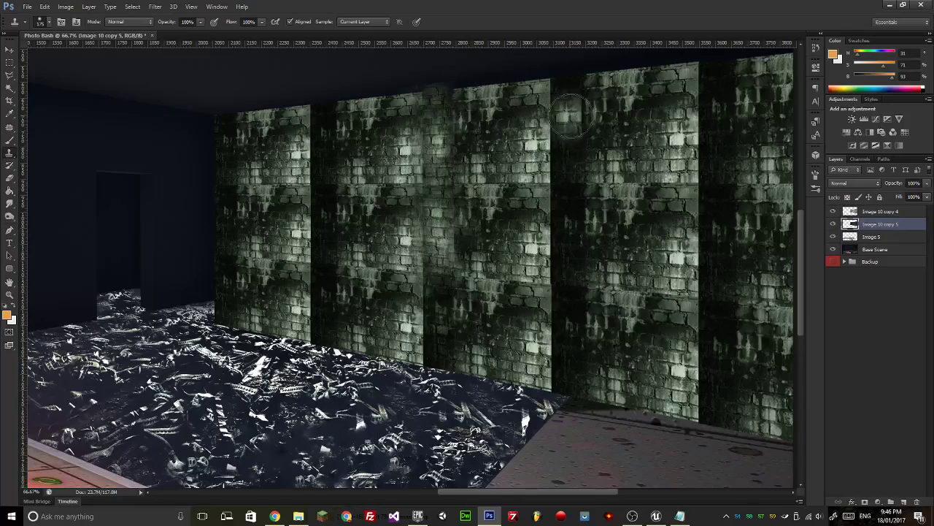
Clone lighter bricks over the lower part of the seam between the second and third panels, including its dark patches.
{"action": "key", "text": "z"}
{"action": "left_click_drag", "start_coordinate": [590, 146], "coordinate": [608, 141]}
{"action": "key", "text": "s"}
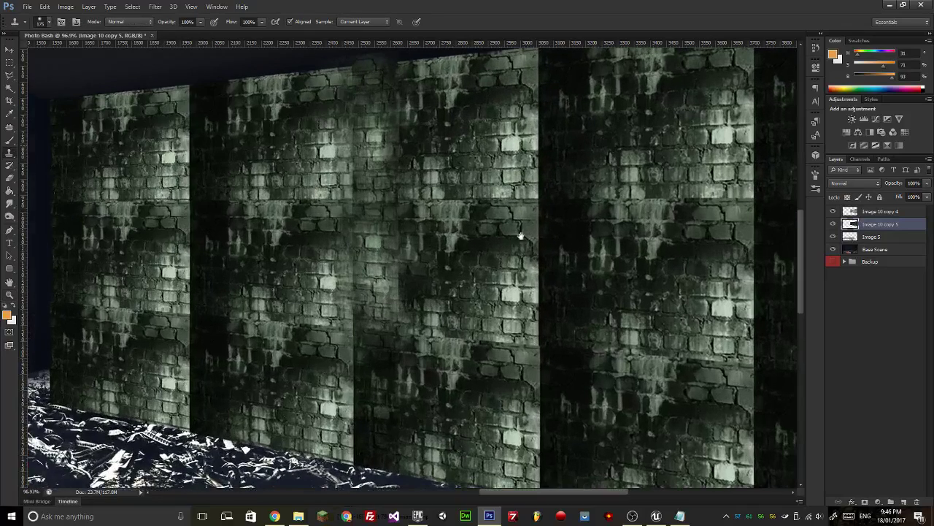
{"action": "left_click_drag", "start_coordinate": [521, 234], "coordinate": [538, 159]}
{"action": "left_click", "coordinate": [546, 191], "text": "alt"}
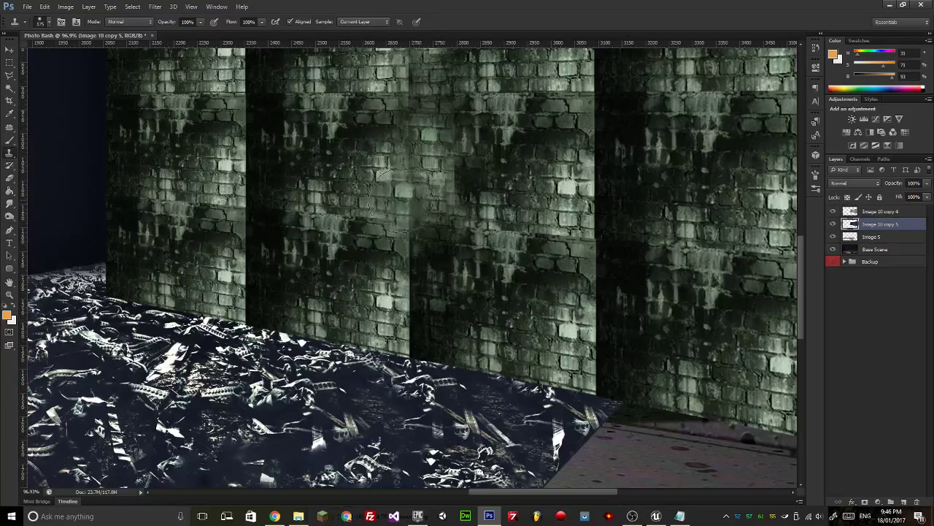
{"action": "mouse_move", "coordinate": [394, 197]}
{"action": "left_mouse_down"}
{"action": "mouse_move", "coordinate": [423, 219]}
{"action": "mouse_move", "coordinate": [414, 212]}
{"action": "mouse_move", "coordinate": [424, 248]}
{"action": "mouse_move", "coordinate": [395, 227]}
{"action": "mouse_move", "coordinate": [411, 244]}
{"action": "mouse_move", "coordinate": [420, 296]}
{"action": "mouse_move", "coordinate": [409, 281]}
{"action": "mouse_move", "coordinate": [431, 292]}
{"action": "mouse_move", "coordinate": [415, 280]}
{"action": "mouse_move", "coordinate": [409, 292]}
{"action": "mouse_move", "coordinate": [424, 288]}
{"action": "mouse_move", "coordinate": [412, 303]}
{"action": "mouse_move", "coordinate": [438, 318]}
{"action": "mouse_move", "coordinate": [428, 329]}
{"action": "mouse_move", "coordinate": [449, 343]}
{"action": "mouse_move", "coordinate": [398, 321]}
{"action": "mouse_move", "coordinate": [413, 339]}
{"action": "mouse_move", "coordinate": [438, 343]}
{"action": "mouse_move", "coordinate": [422, 337]}
{"action": "mouse_move", "coordinate": [467, 245]}
{"action": "mouse_move", "coordinate": [459, 301]}
{"action": "mouse_move", "coordinate": [468, 310]}
{"action": "mouse_move", "coordinate": [445, 314]}
{"action": "mouse_move", "coordinate": [474, 305]}
{"action": "mouse_move", "coordinate": [448, 312]}
{"action": "left_mouse_up"}
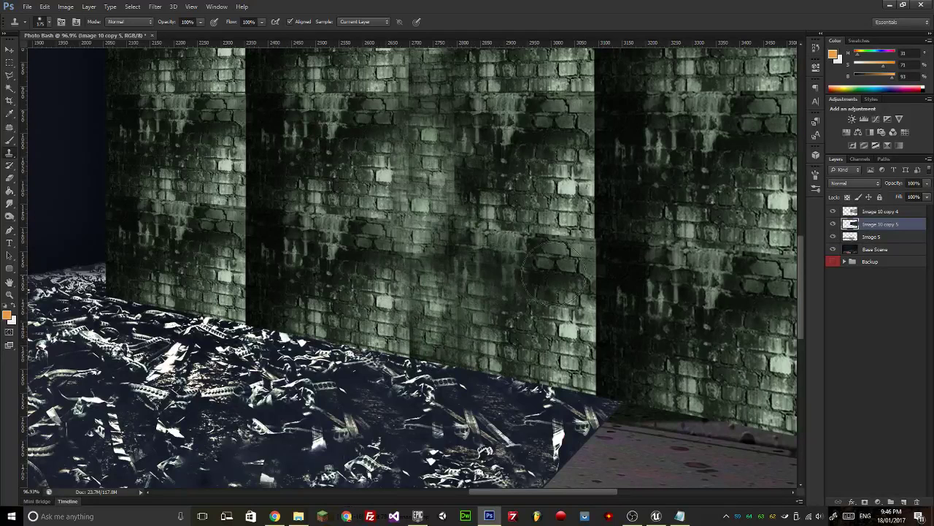
{"action": "left_click", "coordinate": [572, 184]}
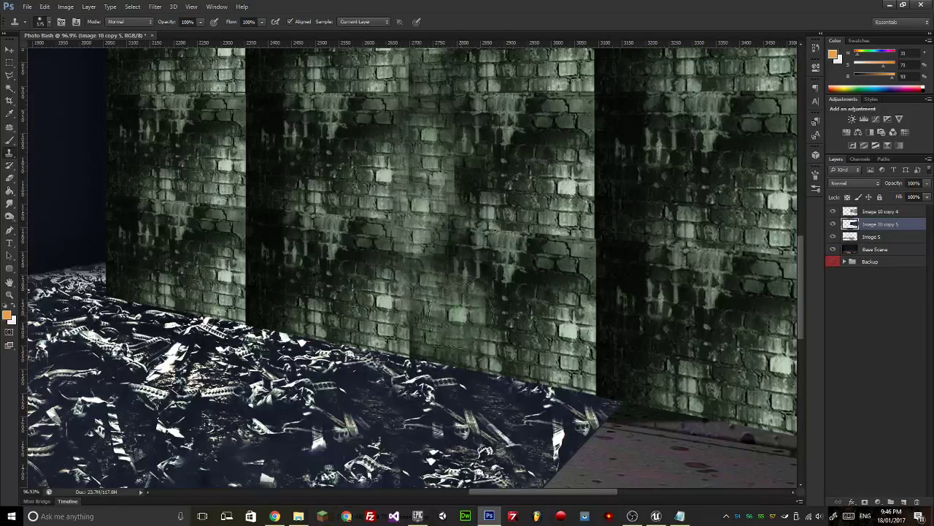
{"action": "left_click_drag", "start_coordinate": [452, 305], "coordinate": [461, 310]}
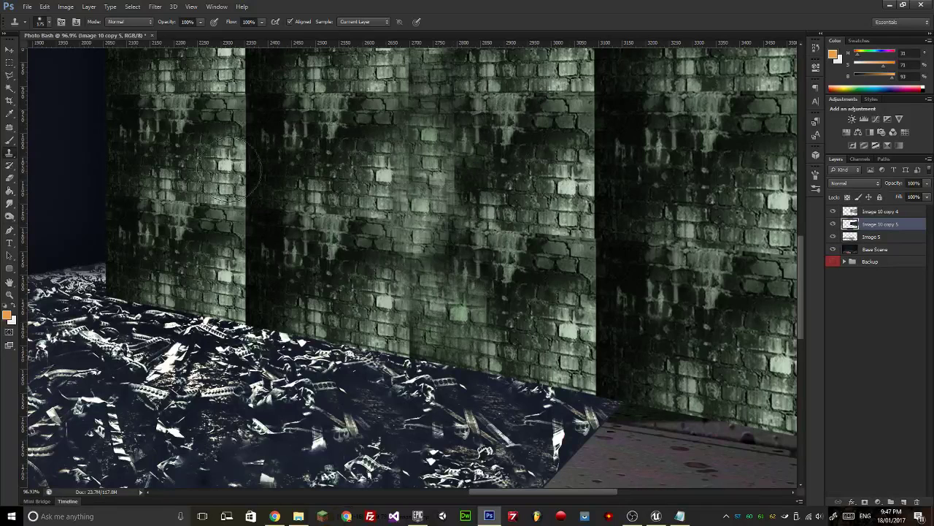
Clone bricks from the first panel's right edge over the dark middle part of the seam with the second panel.
{"action": "mouse_move", "coordinate": [241, 161]}
{"action": "left_mouse_down"}
{"action": "mouse_move", "coordinate": [293, 172]}
{"action": "mouse_move", "coordinate": [299, 155]}
{"action": "mouse_move", "coordinate": [266, 110]}
{"action": "mouse_move", "coordinate": [260, 115]}
{"action": "mouse_move", "coordinate": [288, 146]}
{"action": "mouse_move", "coordinate": [233, 164]}
{"action": "mouse_move", "coordinate": [270, 102]}
{"action": "mouse_move", "coordinate": [250, 113]}
{"action": "mouse_move", "coordinate": [234, 88]}
{"action": "mouse_move", "coordinate": [263, 109]}
{"action": "mouse_move", "coordinate": [256, 211]}
{"action": "mouse_move", "coordinate": [223, 158]}
{"action": "left_mouse_up"}
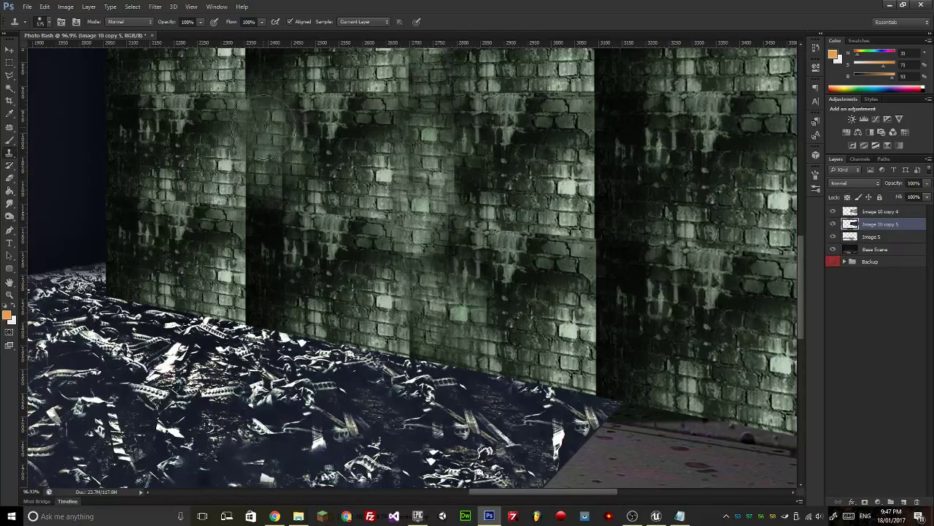
{"action": "mouse_move", "coordinate": [286, 169]}
{"action": "left_mouse_down"}
{"action": "mouse_move", "coordinate": [292, 182]}
{"action": "mouse_move", "coordinate": [281, 168]}
{"action": "mouse_move", "coordinate": [276, 223]}
{"action": "left_mouse_up"}
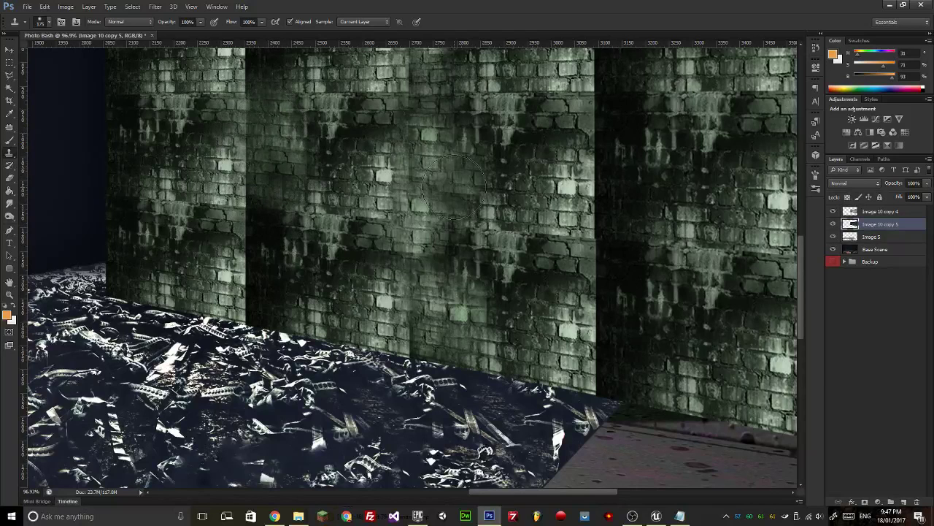
Clone a row of bright bricks across the dark patch in the middle of the third panel.
{"action": "scroll", "coordinate": [413, 173], "scroll_direction": "down", "scroll_amount": 4}
{"action": "scroll", "coordinate": [413, 173], "scroll_direction": "up", "scroll_amount": 5}
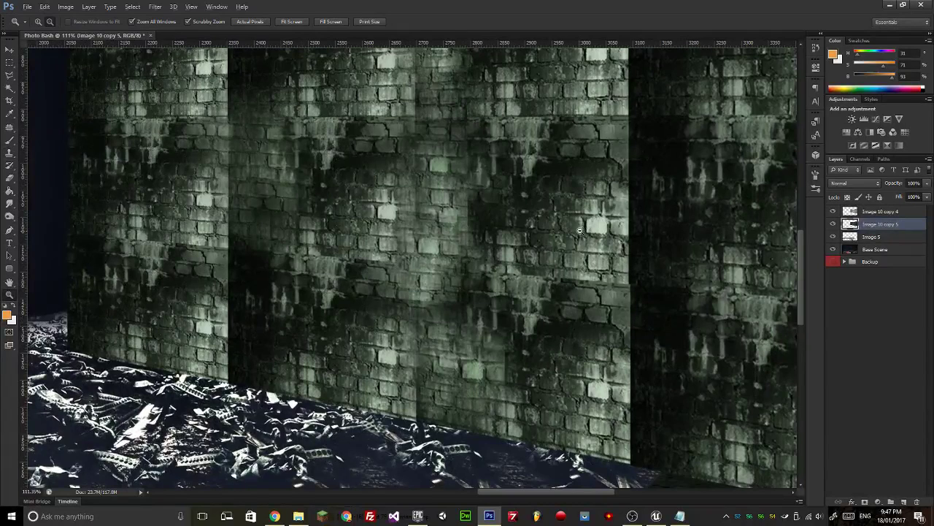
{"action": "left_click", "coordinate": [579, 231], "text": "alt"}
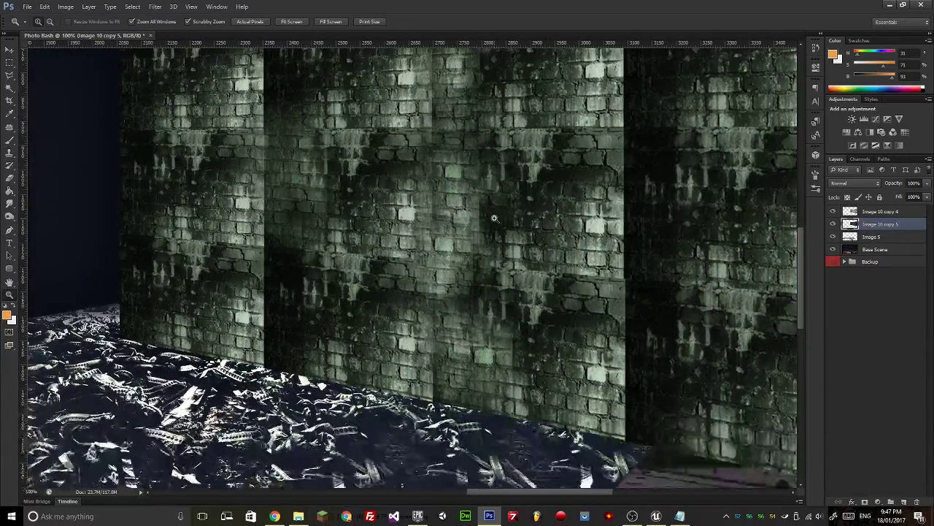
{"action": "left_click", "coordinate": [9, 153]}
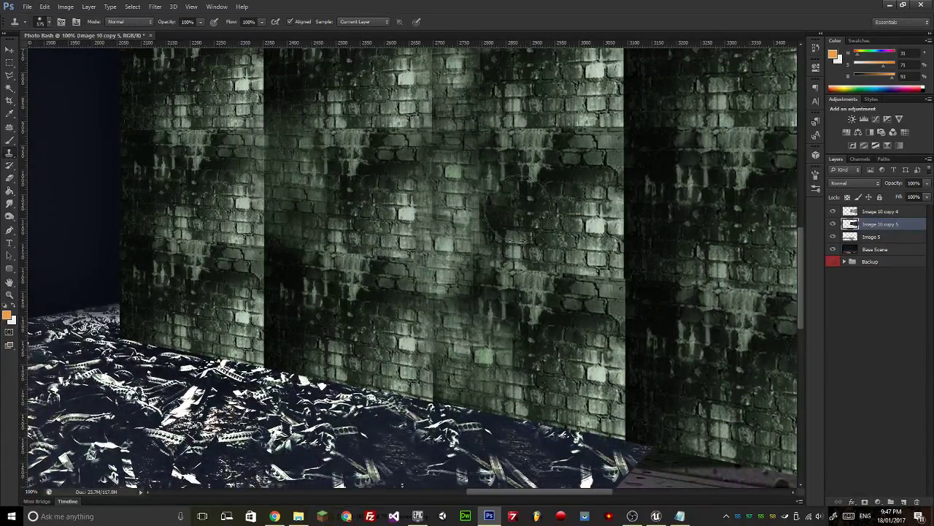
{"action": "mouse_move", "coordinate": [483, 213]}
{"action": "left_mouse_down"}
{"action": "mouse_move", "coordinate": [508, 217]}
{"action": "mouse_move", "coordinate": [562, 169]}
{"action": "mouse_move", "coordinate": [525, 220]}
{"action": "mouse_move", "coordinate": [515, 220]}
{"action": "mouse_move", "coordinate": [421, 157]}
{"action": "left_mouse_up"}
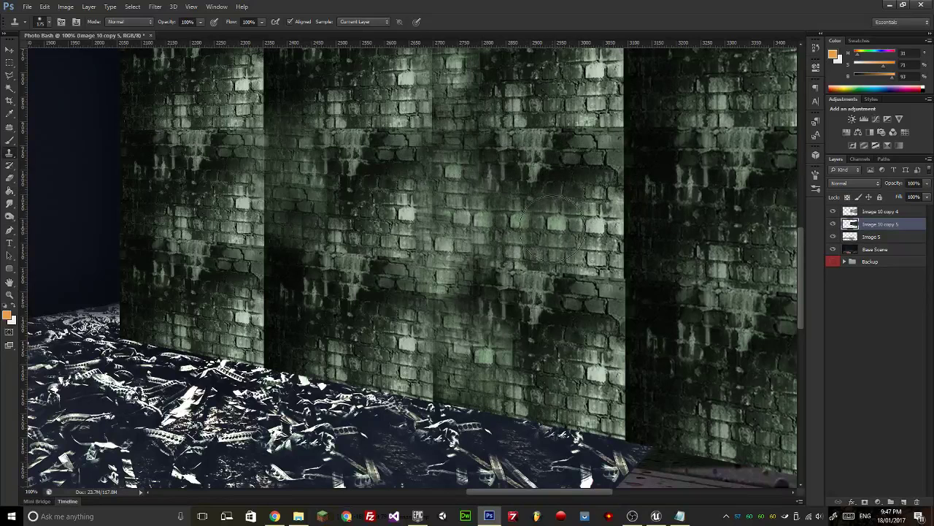
{"action": "mouse_move", "coordinate": [551, 228]}
{"action": "left_mouse_down"}
{"action": "mouse_move", "coordinate": [546, 193]}
{"action": "mouse_move", "coordinate": [471, 146]}
{"action": "mouse_move", "coordinate": [345, 102]}
{"action": "mouse_move", "coordinate": [400, 120]}
{"action": "mouse_move", "coordinate": [482, 186]}
{"action": "mouse_move", "coordinate": [367, 149]}
{"action": "left_mouse_up"}
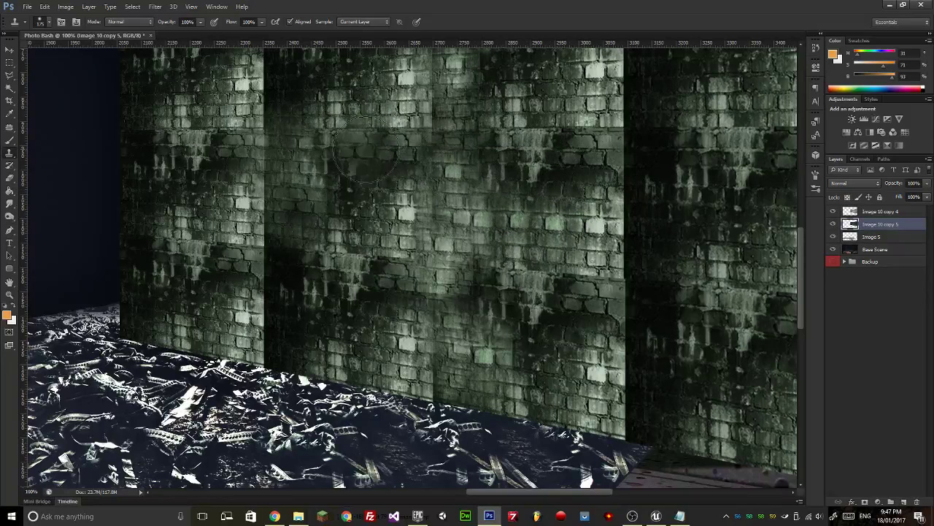
Blend the middle of the seam between the second and third panels with short Clone Stamp dabs.
{"action": "left_click_drag", "start_coordinate": [550, 227], "coordinate": [452, 257]}
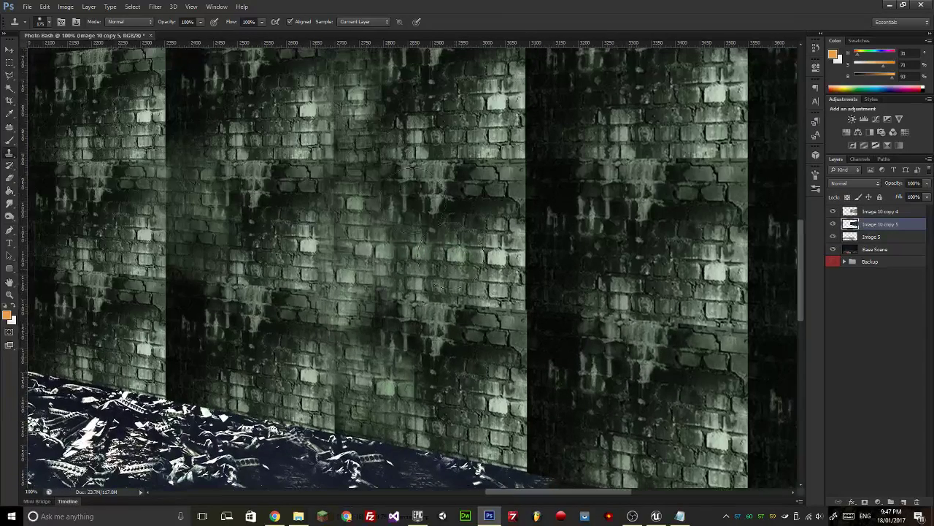
{"action": "mouse_move", "coordinate": [362, 204]}
{"action": "left_mouse_down"}
{"action": "mouse_move", "coordinate": [319, 195]}
{"action": "mouse_move", "coordinate": [313, 213]}
{"action": "mouse_move", "coordinate": [332, 230]}
{"action": "left_mouse_up"}
{"action": "left_click", "coordinate": [332, 233]}
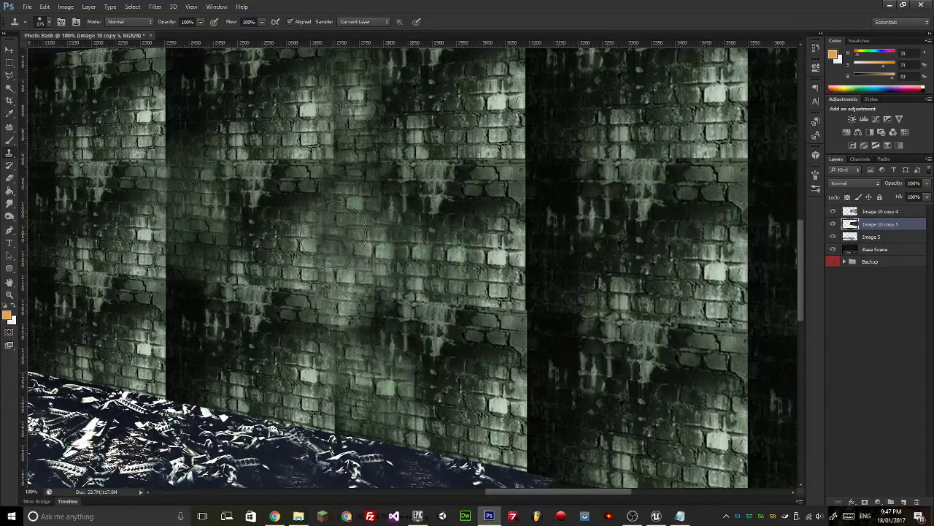
{"action": "left_click", "coordinate": [333, 232]}
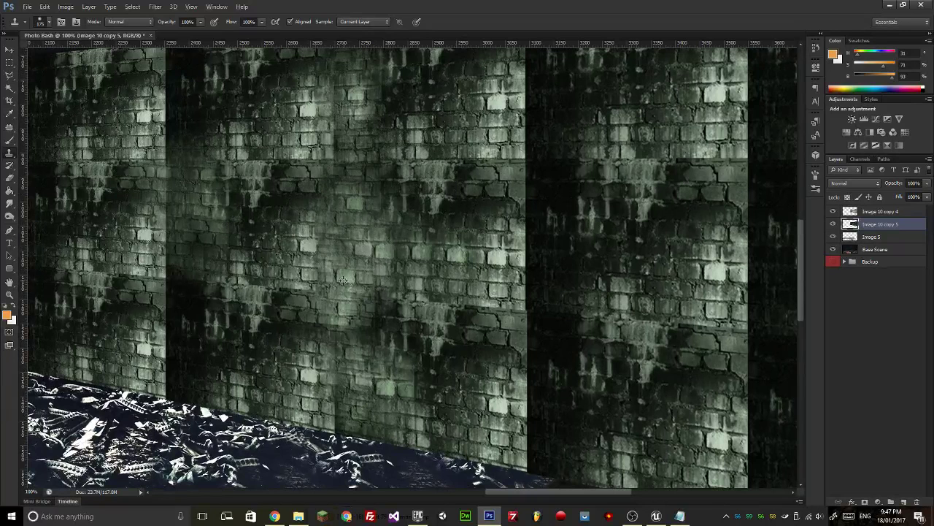
{"action": "left_click", "coordinate": [328, 228]}
{"action": "left_click_drag", "start_coordinate": [327, 229], "coordinate": [321, 237]}
{"action": "left_click", "coordinate": [321, 237]}
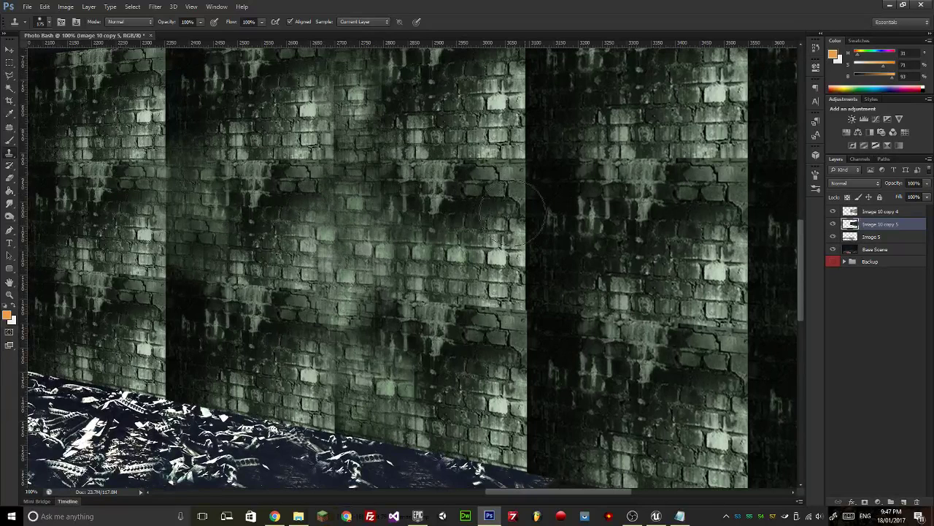
Sample second-panel bricks with the Clone Stamp and cover the horizontal tile line at the seam with the third panel.
{"action": "left_click_drag", "start_coordinate": [467, 194], "coordinate": [401, 133]}
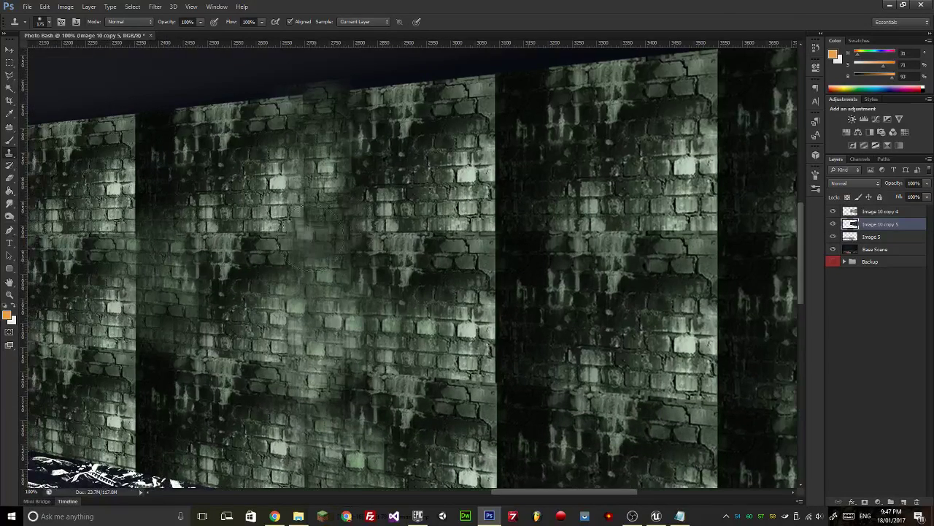
{"action": "left_click", "coordinate": [262, 206], "text": "alt"}
{"action": "left_click", "coordinate": [307, 229]}
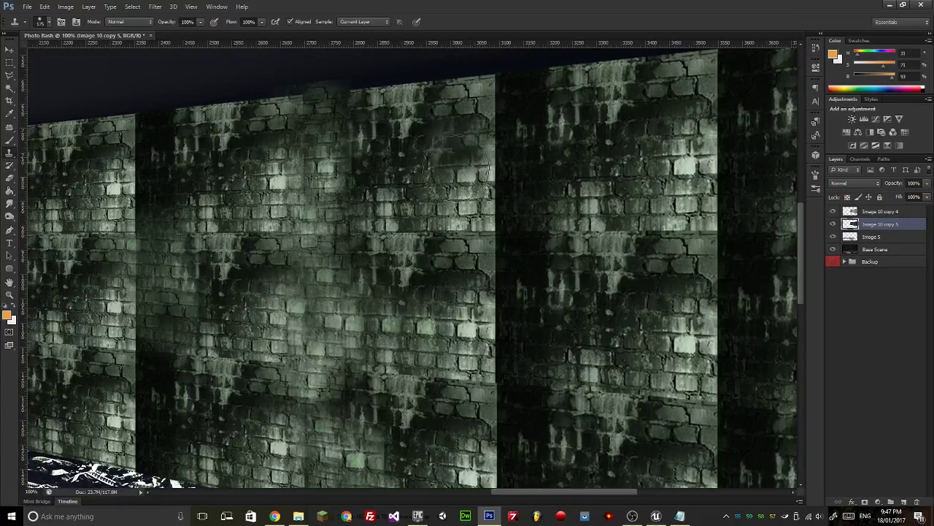
Clone third-panel bricks over the upper part of the dark seam between the third and fourth panels.
{"action": "left_click", "coordinate": [492, 227]}
{"action": "mouse_move", "coordinate": [494, 227]}
{"action": "left_mouse_down"}
{"action": "mouse_move", "coordinate": [504, 164]}
{"action": "mouse_move", "coordinate": [498, 110]}
{"action": "mouse_move", "coordinate": [500, 99]}
{"action": "mouse_move", "coordinate": [511, 103]}
{"action": "mouse_move", "coordinate": [511, 73]}
{"action": "mouse_move", "coordinate": [529, 102]}
{"action": "left_mouse_up"}
{"action": "left_click", "coordinate": [467, 141], "text": "alt"}
{"action": "left_click_drag", "start_coordinate": [504, 142], "coordinate": [492, 164]}
Heal the dark stain beside the water streaks in the third panel's middle row with the content-aware Spot Healing Brush.
{"action": "mouse_move", "coordinate": [570, 240]}
{"action": "left_mouse_down"}
{"action": "mouse_move", "coordinate": [559, 215]}
{"action": "mouse_move", "coordinate": [546, 223]}
{"action": "left_mouse_up"}
{"action": "left_click", "coordinate": [10, 138]}
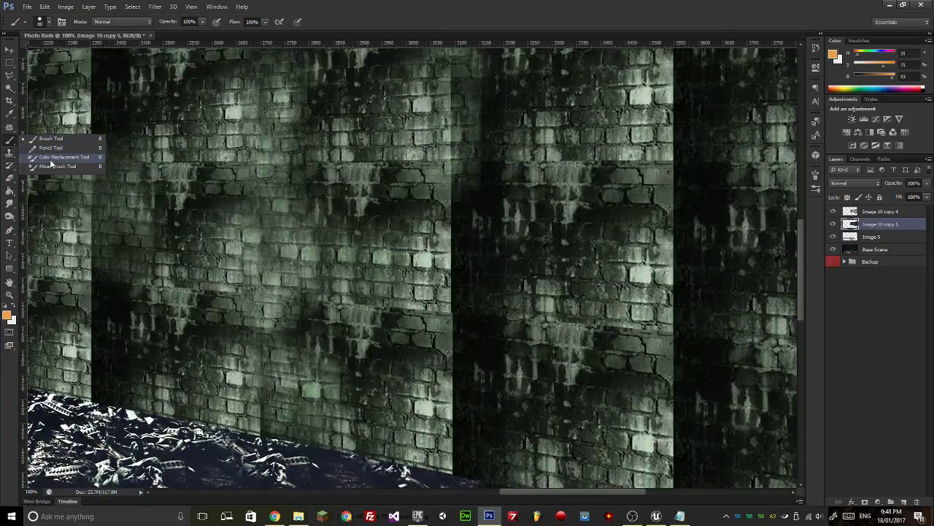
{"action": "left_click", "coordinate": [10, 134]}
{"action": "left_click", "coordinate": [64, 126]}
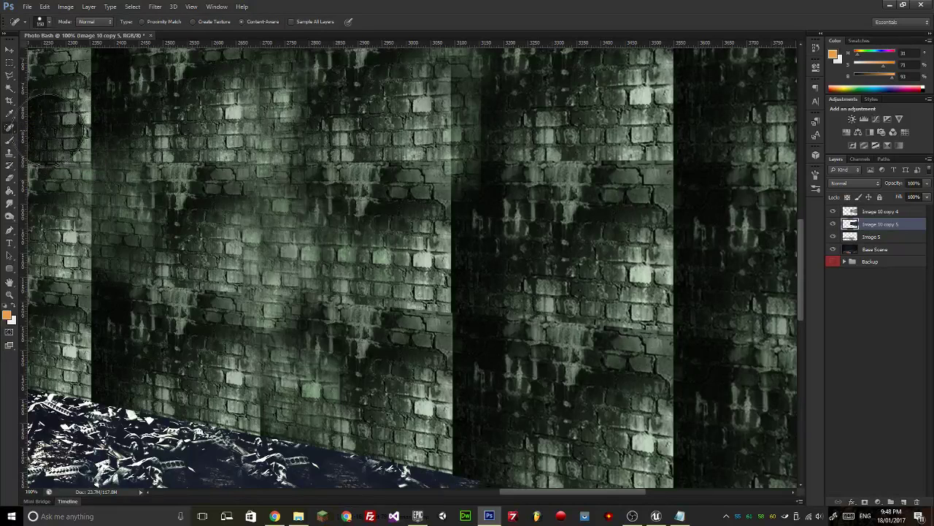
{"action": "left_click", "coordinate": [12, 130]}
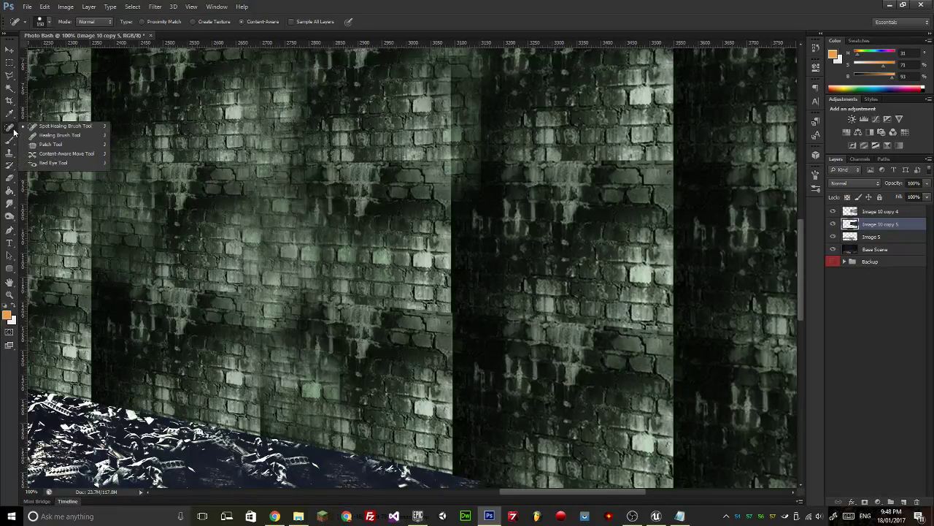
{"action": "left_click", "coordinate": [63, 126]}
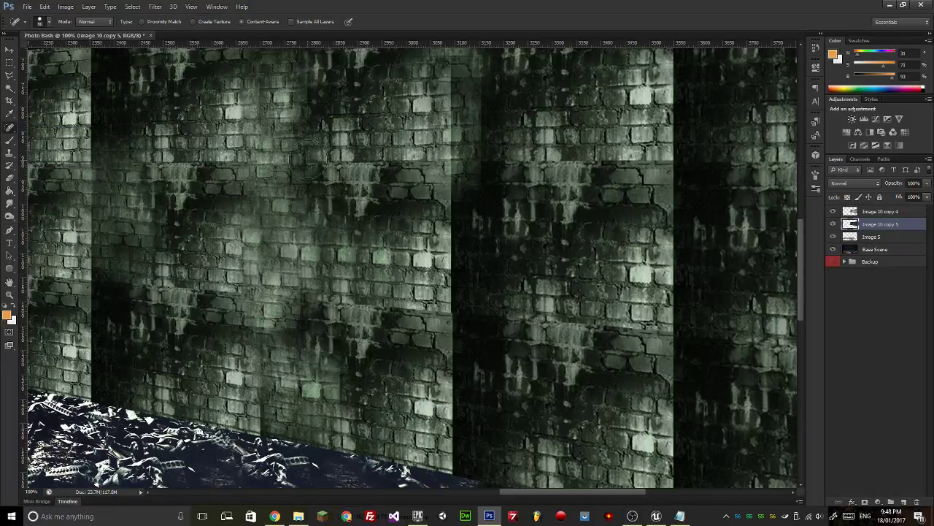
{"action": "left_click_drag", "start_coordinate": [307, 164], "coordinate": [326, 204]}
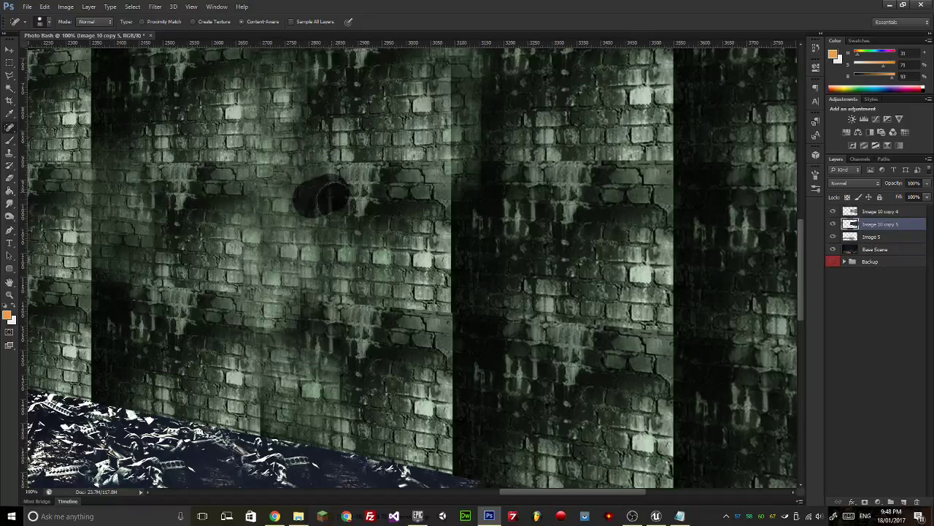
{"action": "left_click", "coordinate": [315, 155]}
Spot-heal the uneven patches around the seam between the second and third panels in the upper brick row.
{"action": "left_click", "coordinate": [299, 98]}
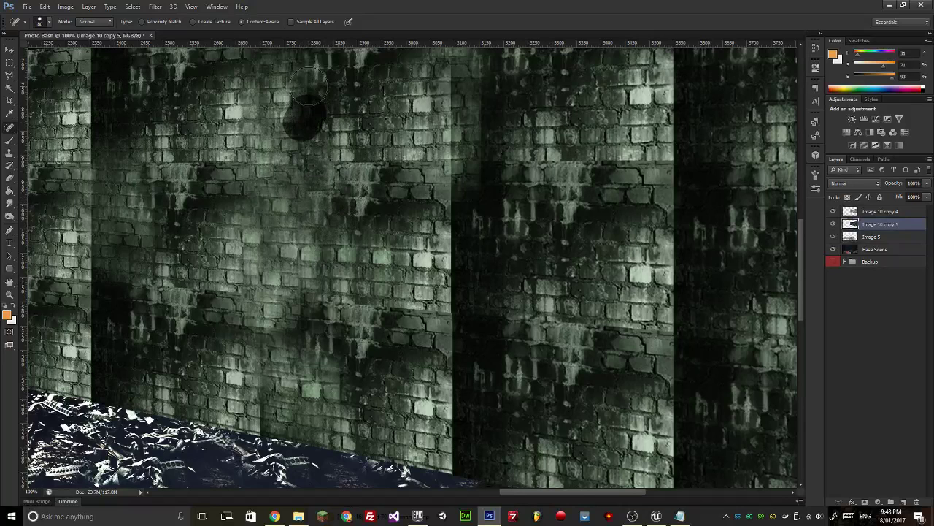
{"action": "left_click", "coordinate": [308, 90]}
{"action": "left_click", "coordinate": [258, 92]}
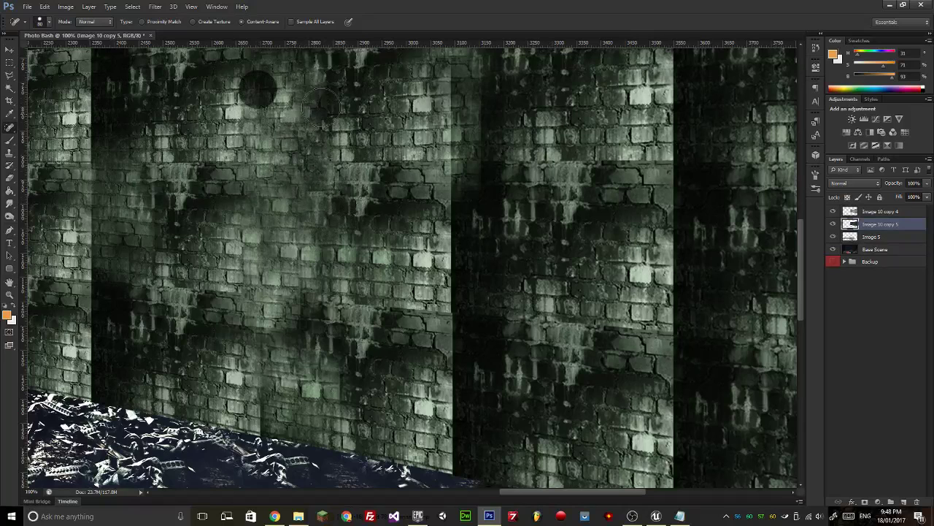
{"action": "left_click_drag", "start_coordinate": [255, 106], "coordinate": [321, 106]}
{"action": "left_click", "coordinate": [321, 106]}
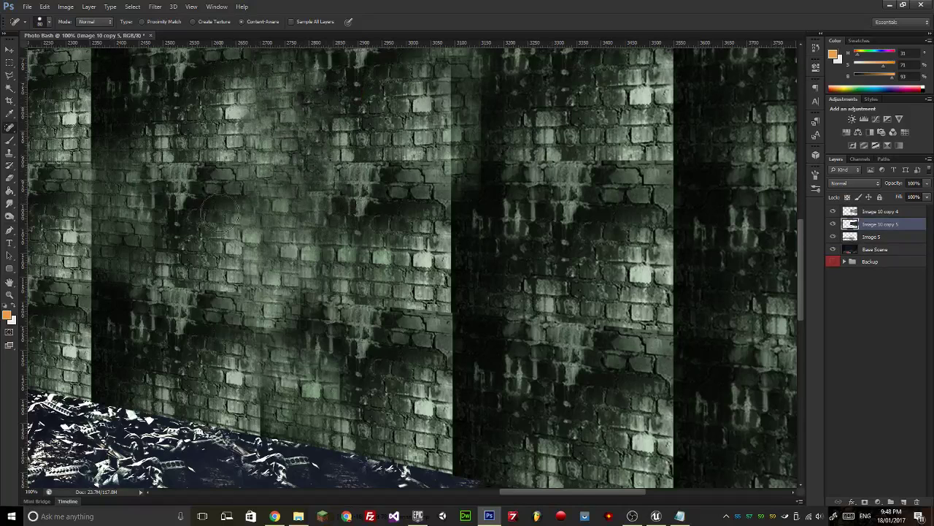
{"action": "left_click_drag", "start_coordinate": [400, 243], "coordinate": [584, 207]}
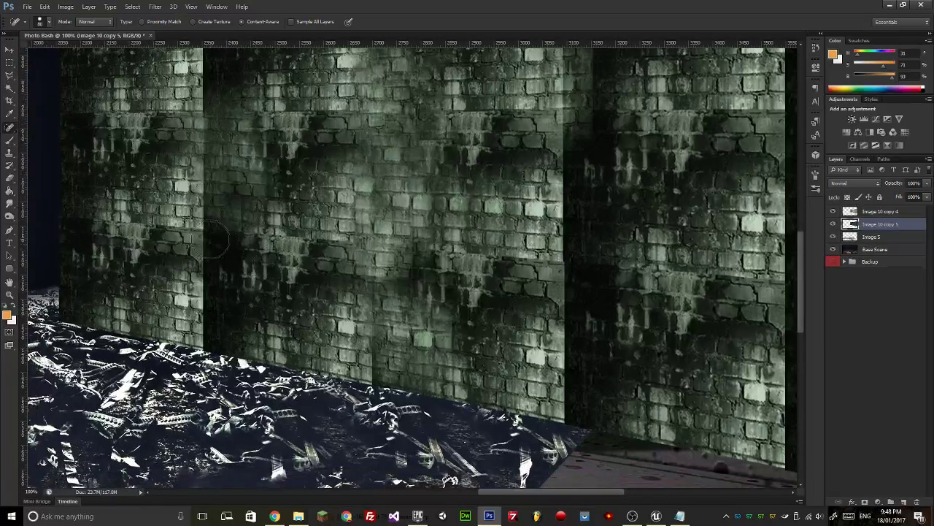
Spot-heal the lower part of the seam between the second and third brick panels, down to the floor.
{"action": "left_click", "coordinate": [372, 285]}
{"action": "left_click", "coordinate": [370, 303]}
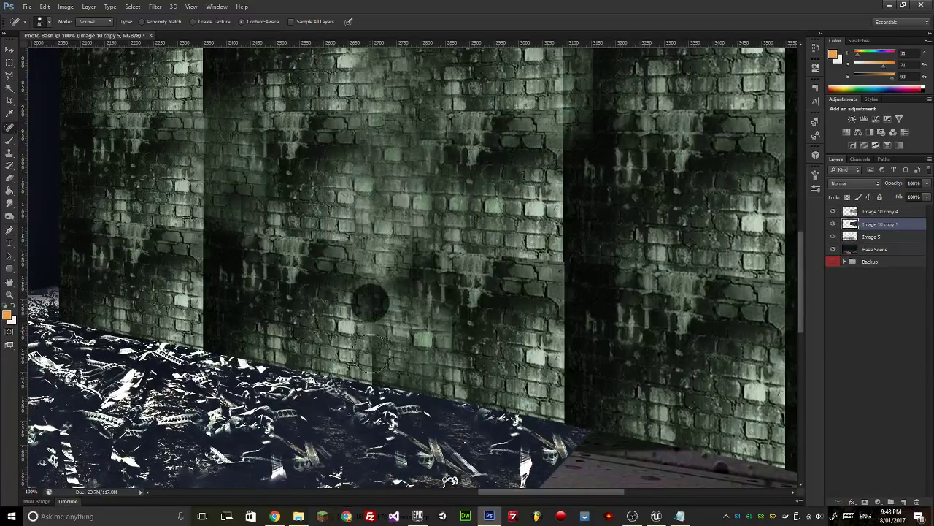
{"action": "left_click", "coordinate": [367, 357]}
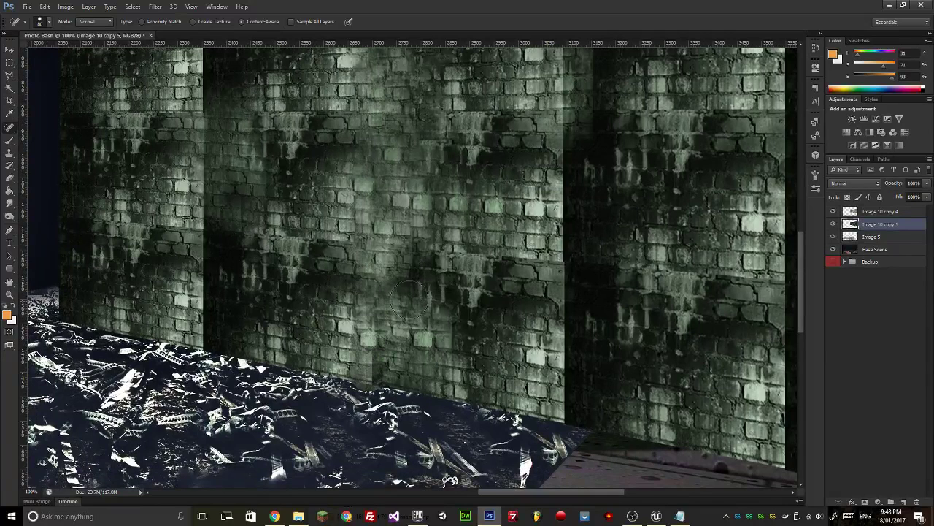
Spot-heal the uneven bright and dark patches in the middle brick rows around the seam between the second and third panels.
{"action": "left_click", "coordinate": [407, 212]}
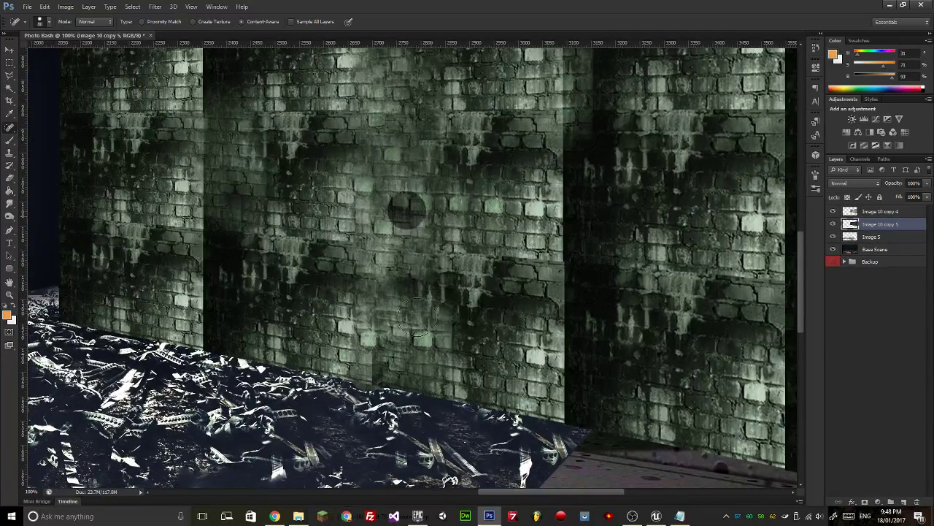
{"action": "key", "text": "z"}
{"action": "mouse_move", "coordinate": [403, 308]}
{"action": "left_mouse_down"}
{"action": "mouse_move", "coordinate": [346, 317]}
{"action": "mouse_move", "coordinate": [401, 310]}
{"action": "left_mouse_up"}
{"action": "key", "text": "j"}
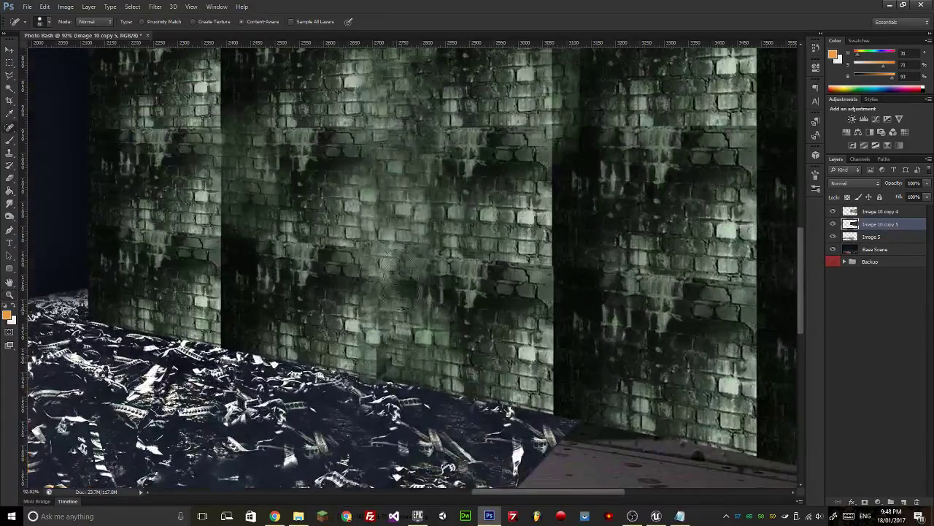
{"action": "left_click", "coordinate": [396, 278]}
{"action": "left_click", "coordinate": [435, 208]}
{"action": "left_click", "coordinate": [430, 202]}
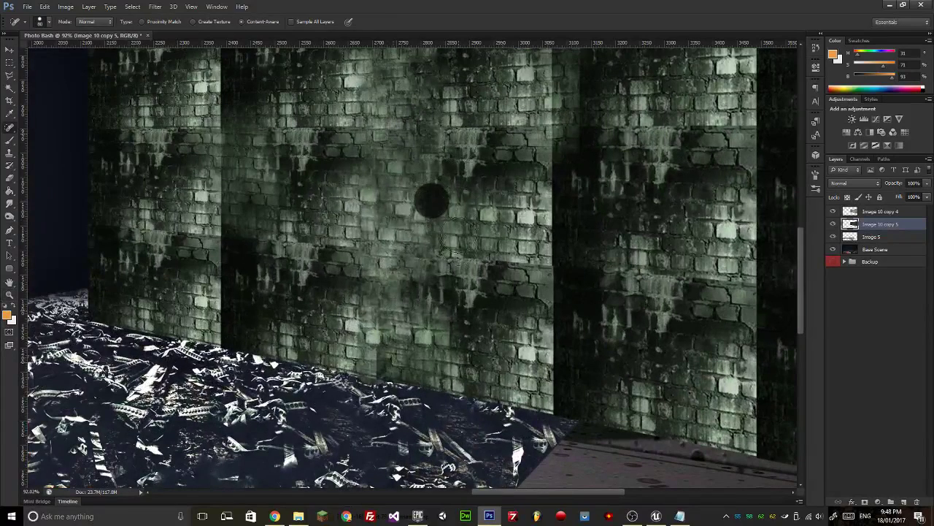
{"action": "left_click", "coordinate": [431, 173]}
{"action": "left_click", "coordinate": [368, 214]}
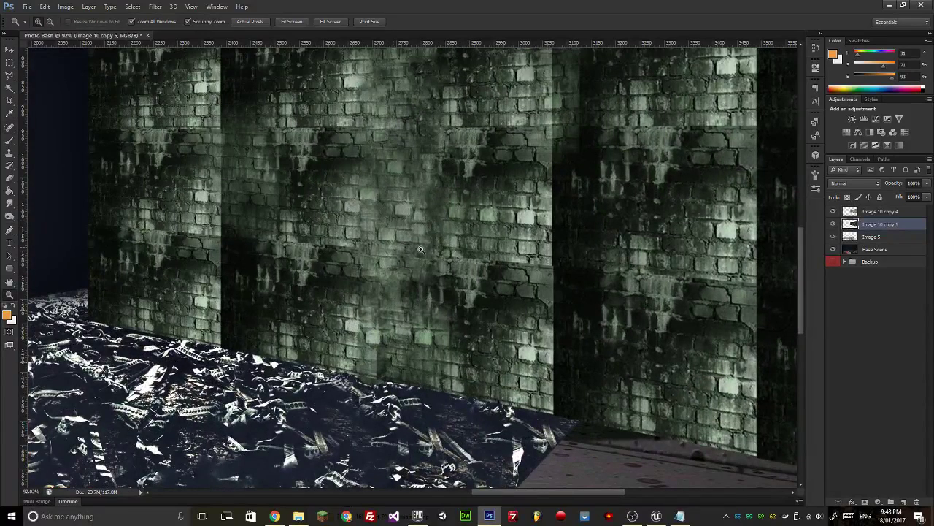
{"action": "left_click_drag", "start_coordinate": [367, 214], "coordinate": [365, 227]}
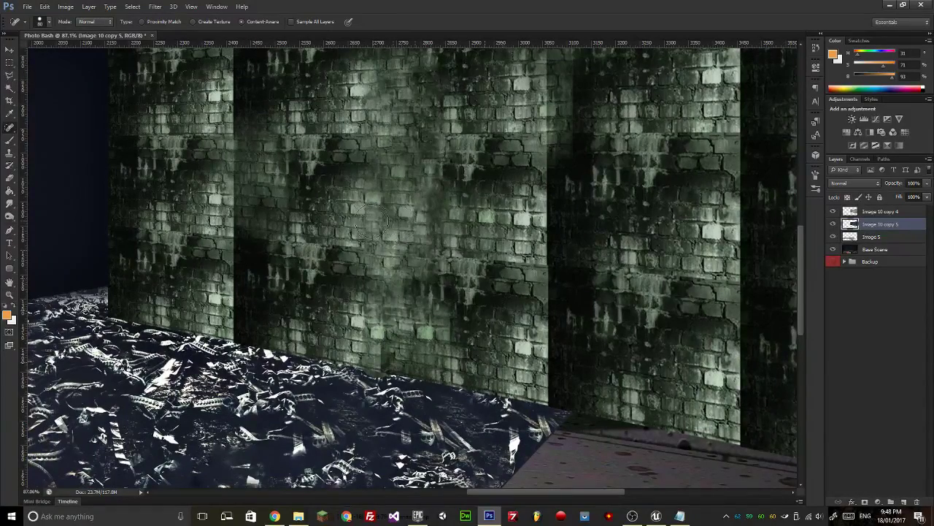
Hide the Image 10 copy 4 layer.
{"action": "key", "text": "z"}
{"action": "scroll", "coordinate": [369, 223], "scroll_direction": "down", "scroll_amount": 5}
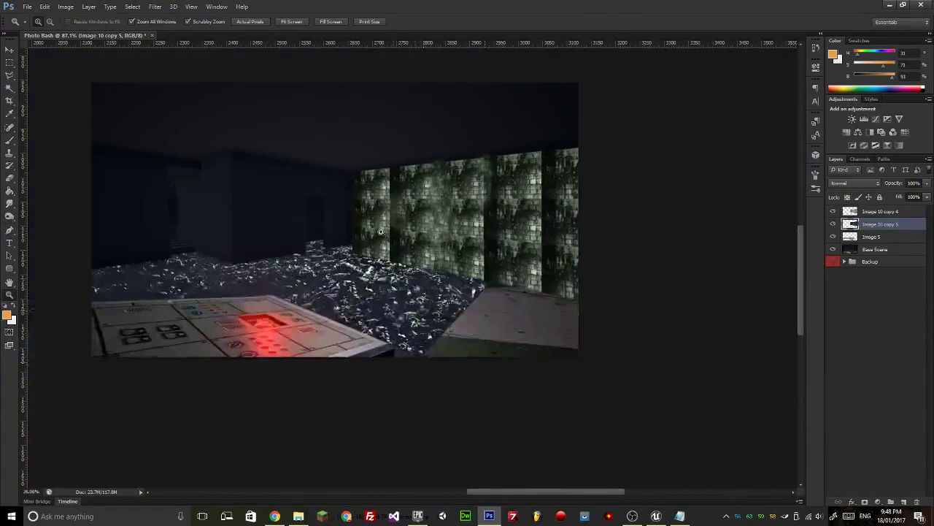
{"action": "scroll", "coordinate": [392, 238], "scroll_direction": "up", "scroll_amount": 2}
{"action": "key", "text": "j"}
{"action": "left_click", "coordinate": [833, 211]}
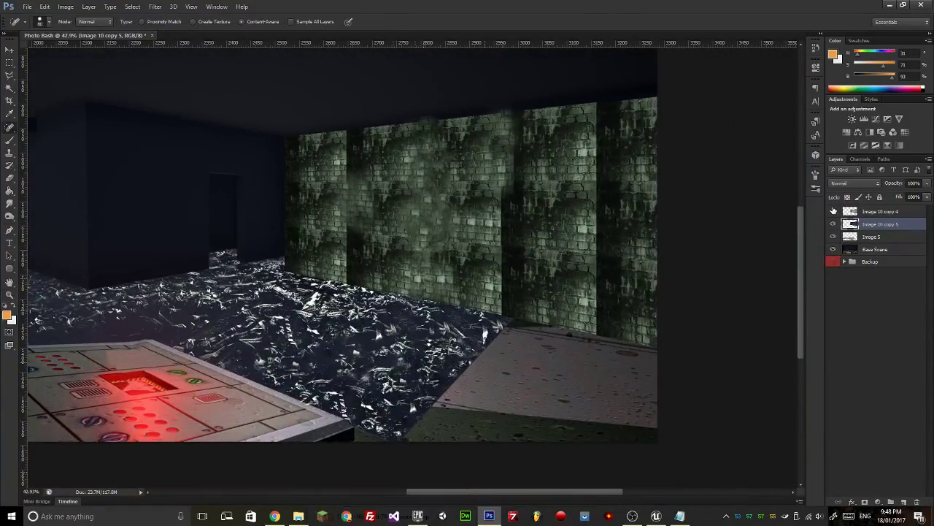
Marquee-select the fourth and fifth brick panels on the Image 10 copy 5 layer and delete them.
{"action": "key", "text": "z"}
{"action": "scroll", "coordinate": [515, 241], "scroll_direction": "up", "scroll_amount": 3}
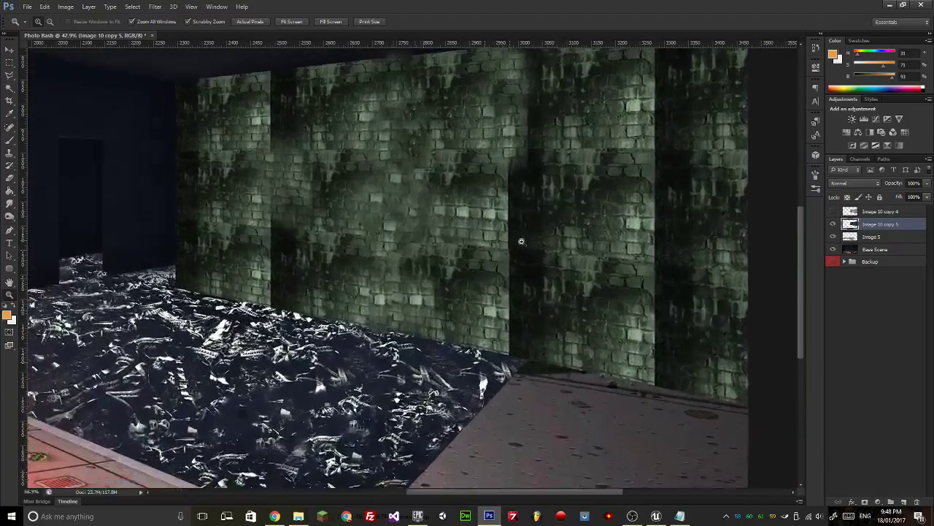
{"action": "scroll", "coordinate": [511, 242], "scroll_direction": "down", "scroll_amount": 3}
{"action": "scroll", "coordinate": [503, 244], "scroll_direction": "up", "scroll_amount": 3}
{"action": "key", "text": "j"}
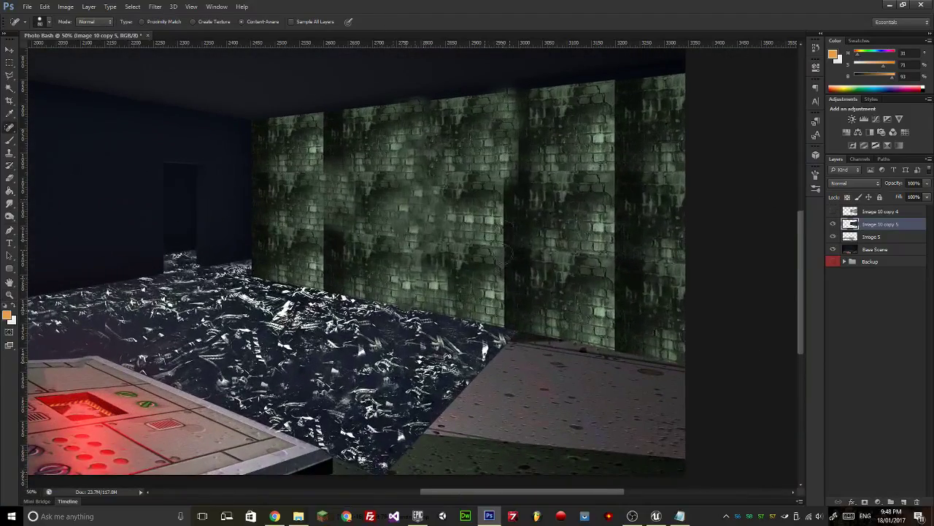
{"action": "scroll", "coordinate": [504, 248], "scroll_direction": "up", "scroll_amount": 3}
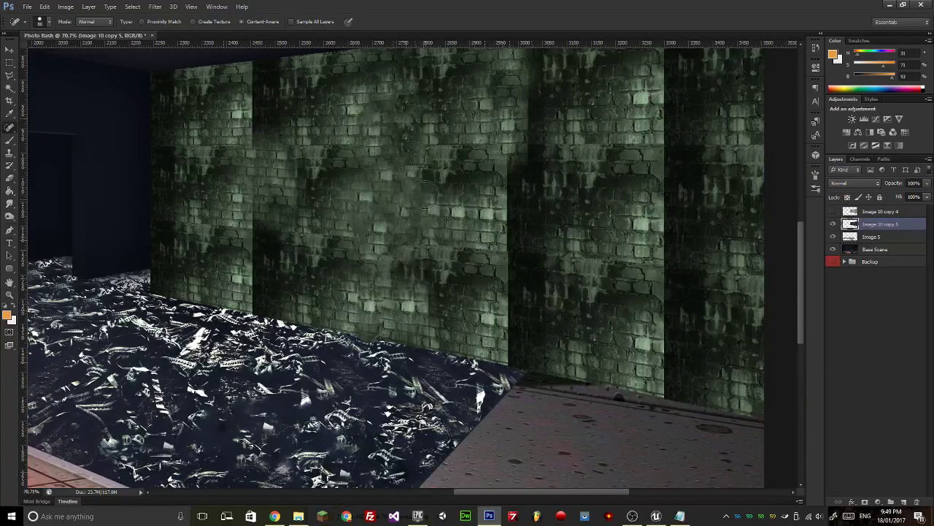
{"action": "mouse_move", "coordinate": [471, 206]}
{"action": "left_mouse_down"}
{"action": "mouse_move", "coordinate": [468, 225]}
{"action": "mouse_move", "coordinate": [379, 228]}
{"action": "left_mouse_up"}
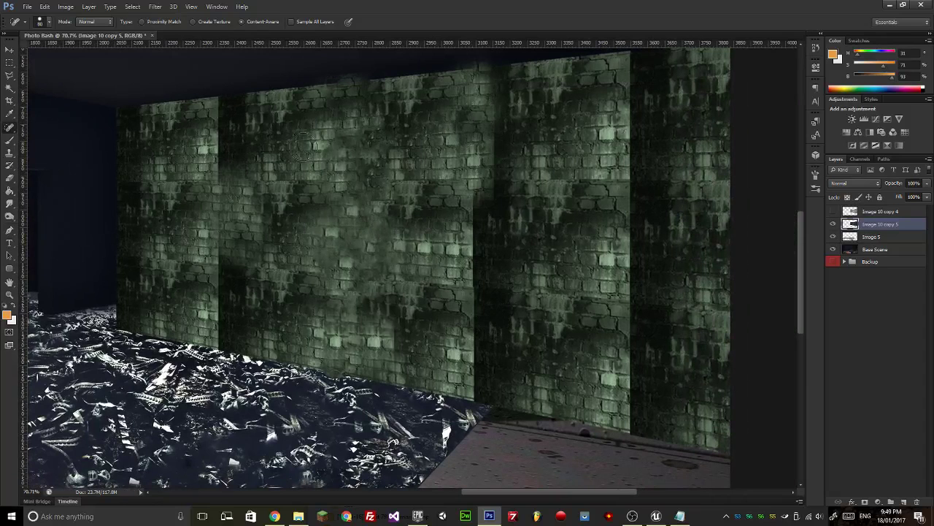
{"action": "left_click", "coordinate": [10, 62]}
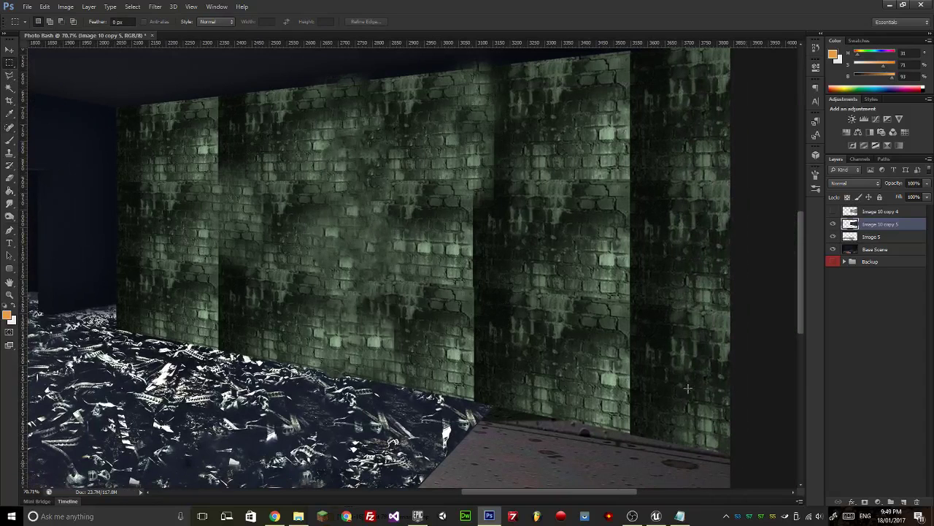
{"action": "left_click_drag", "start_coordinate": [688, 389], "coordinate": [472, 84]}
{"action": "key", "text": "Delete"}
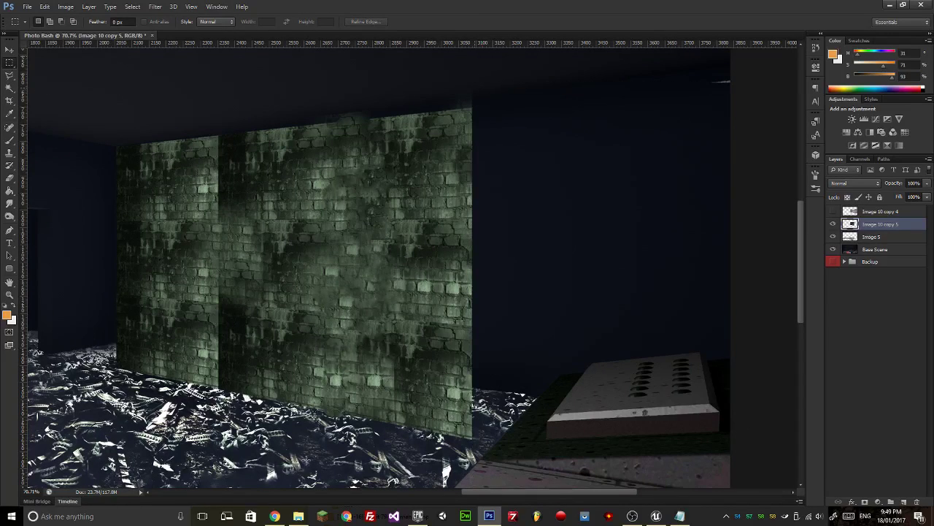
Duplicate the healed end section of the remaining wall into the gap beside it and scale it to about 114% to match the perspective.
{"action": "left_click_drag", "start_coordinate": [303, 454], "coordinate": [336, 479]}
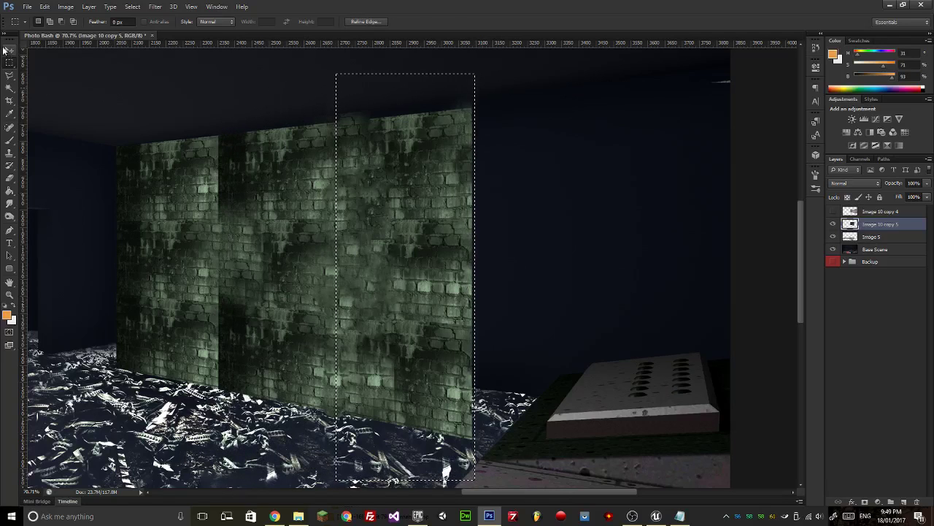
{"action": "left_click", "coordinate": [9, 50]}
{"action": "mouse_move", "coordinate": [520, 295]}
{"action": "left_mouse_down"}
{"action": "mouse_move", "coordinate": [509, 275]}
{"action": "mouse_move", "coordinate": [523, 286]}
{"action": "left_mouse_up"}
{"action": "key", "text": "ctrl+t"}
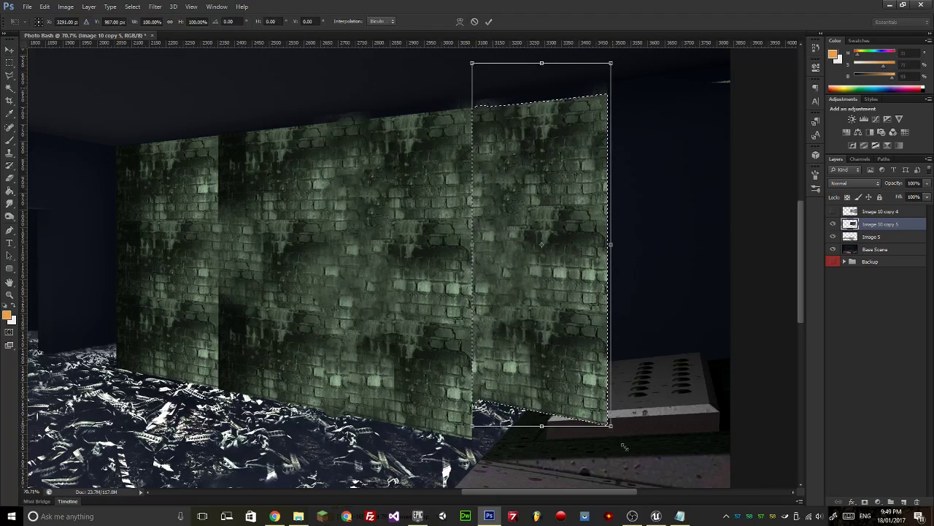
{"action": "mouse_move", "coordinate": [624, 446]}
{"action": "left_mouse_down"}
{"action": "mouse_move", "coordinate": [642, 465]}
{"action": "mouse_move", "coordinate": [634, 462]}
{"action": "left_mouse_up"}
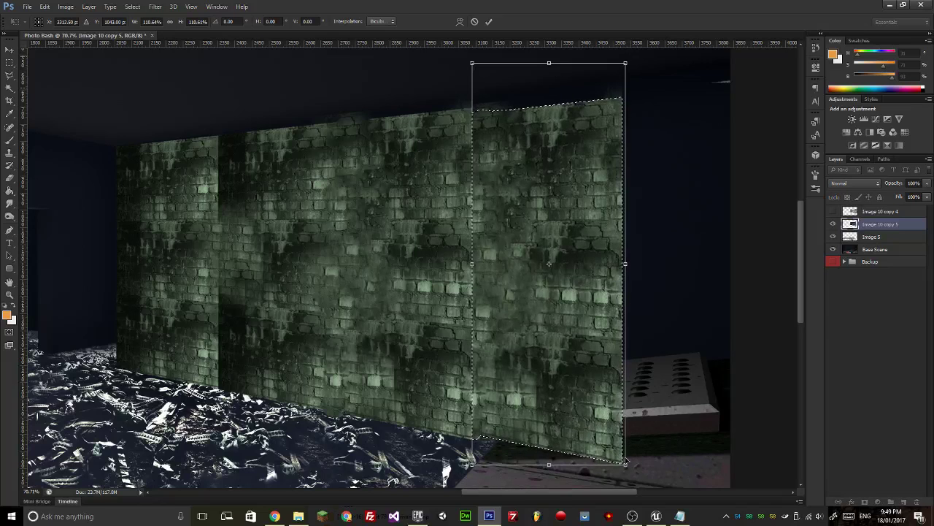
{"action": "left_click_drag", "start_coordinate": [627, 466], "coordinate": [627, 468]}
{"action": "left_click_drag", "start_coordinate": [472, 62], "coordinate": [466, 53]}
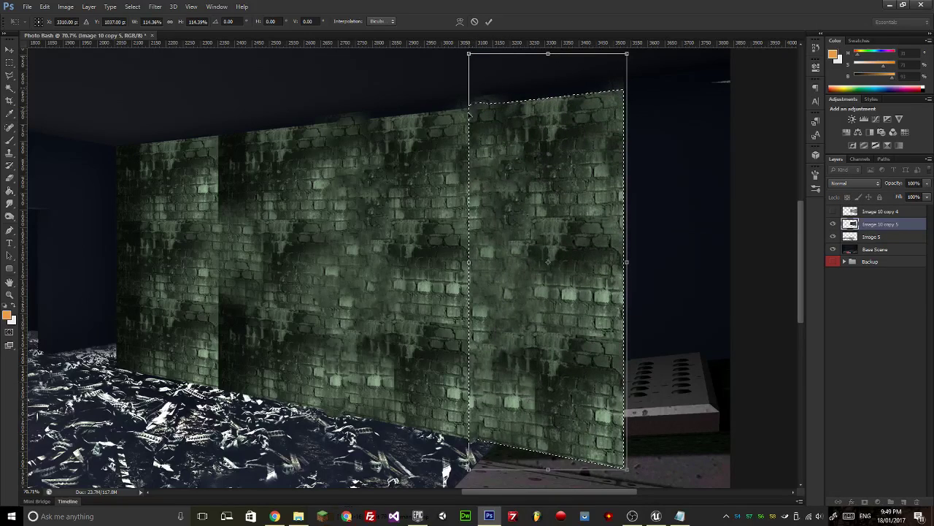
{"action": "key", "text": "Return"}
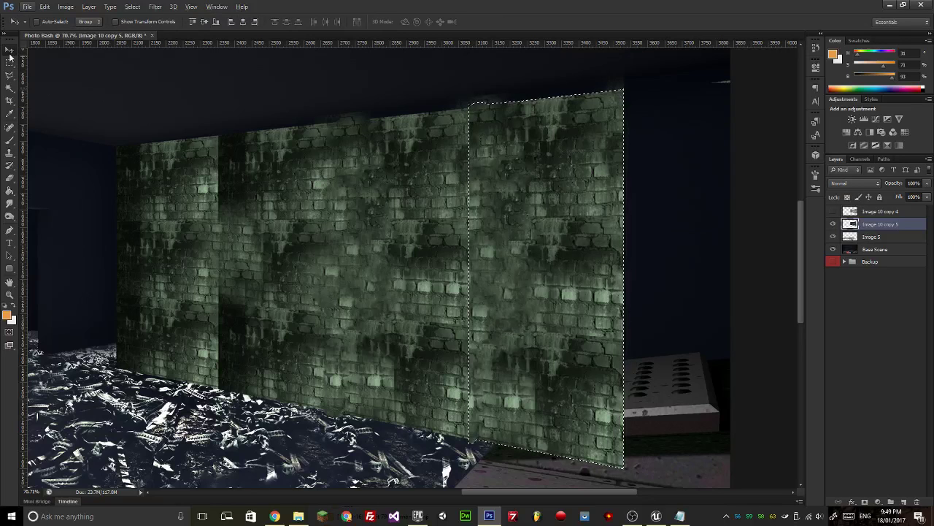
Duplicate the scaled brick section again to fill the wall to the image edge, enlarge it to match the perspective, and deselect.
{"action": "left_click_drag", "start_coordinate": [518, 205], "coordinate": [646, 190]}
{"action": "key", "text": "ctrl+t"}
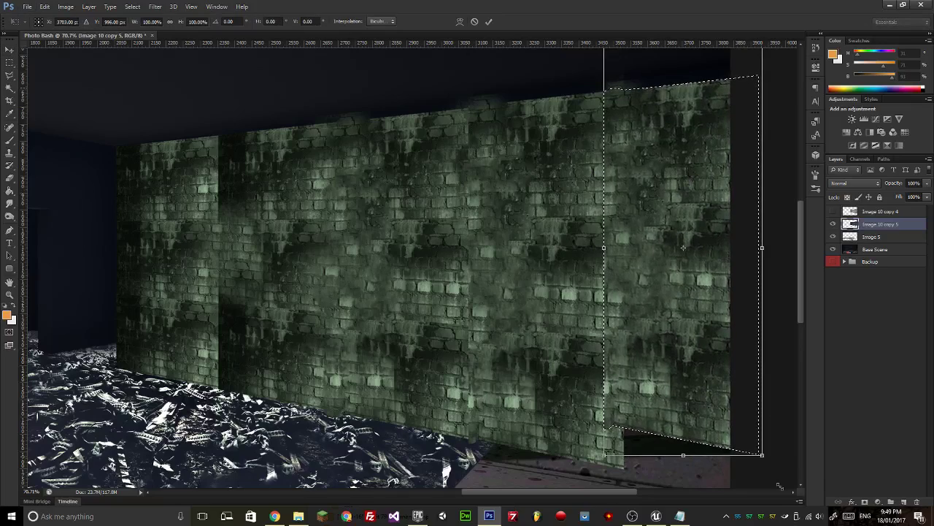
{"action": "left_click_drag", "start_coordinate": [761, 454], "coordinate": [776, 442]}
{"action": "key", "text": "Return"}
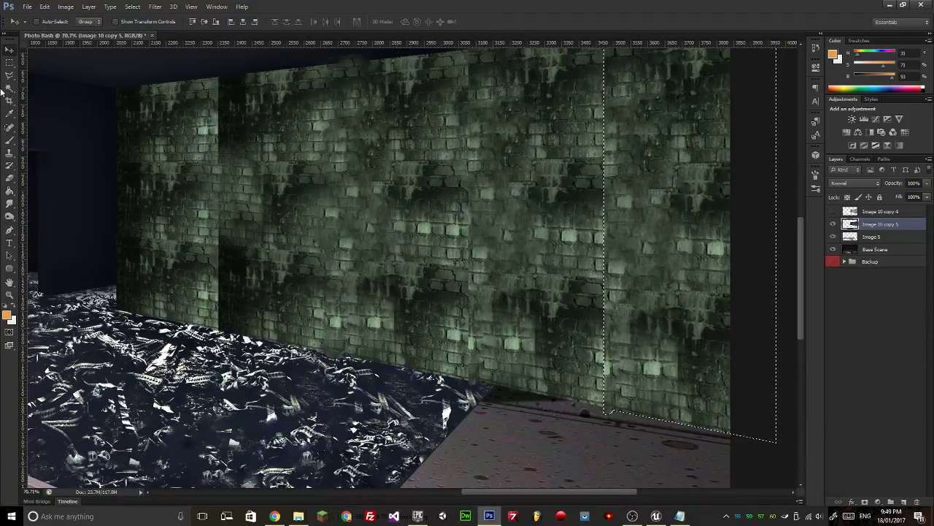
{"action": "left_click", "coordinate": [9, 62]}
{"action": "key", "text": "ctrl+d"}
Try to blend the upper seam between the two duplicated sections using the Healing Brush with bricks sampled from the first duplicate.
{"action": "left_click_drag", "start_coordinate": [451, 189], "coordinate": [542, 195]}
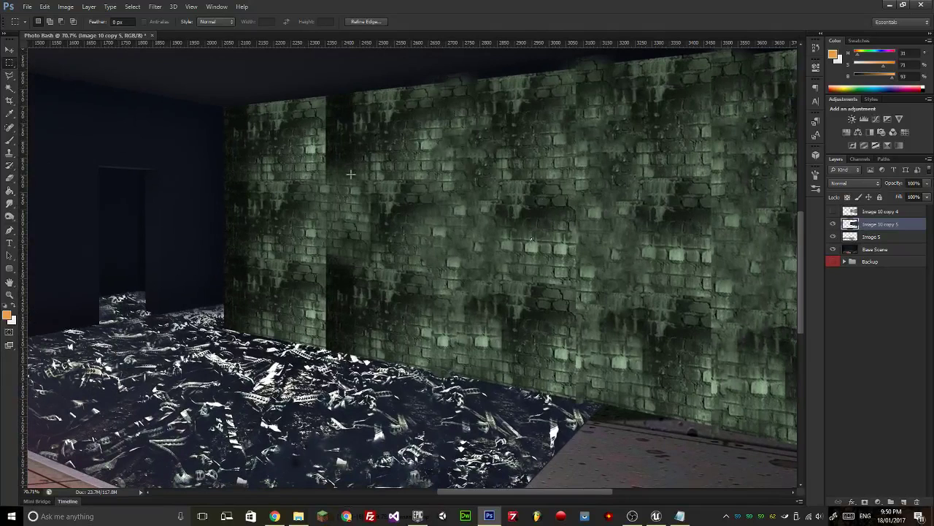
{"action": "left_click_drag", "start_coordinate": [656, 193], "coordinate": [559, 192]}
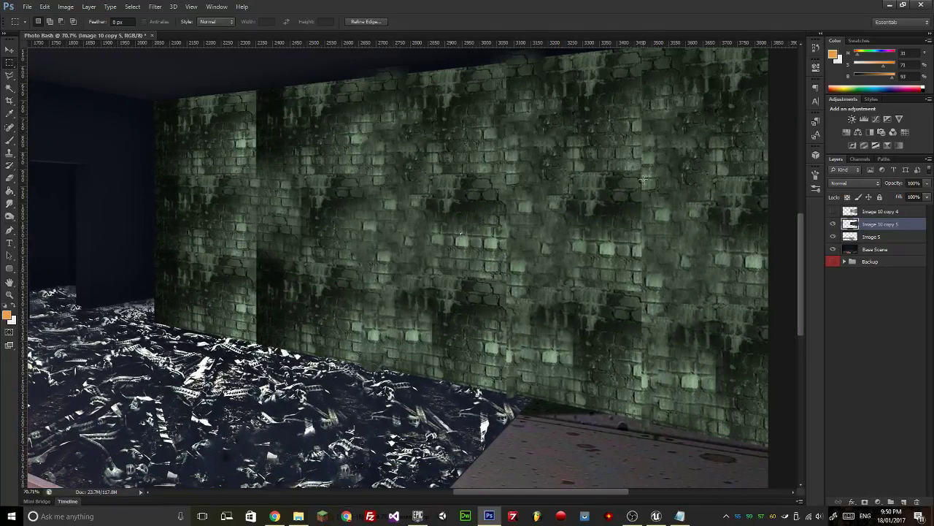
{"action": "left_click_drag", "start_coordinate": [9, 128], "coordinate": [35, 138]}
{"action": "left_click", "coordinate": [35, 136]}
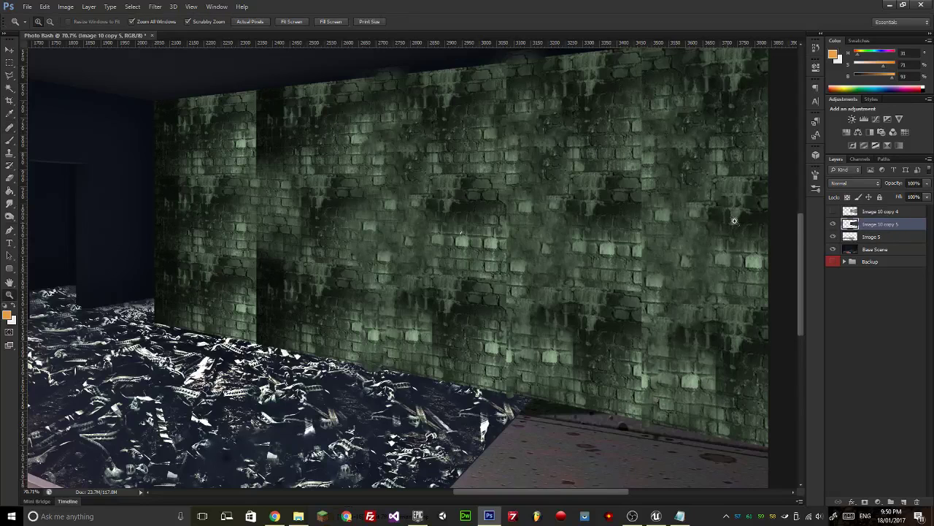
{"action": "scroll", "coordinate": [657, 157], "scroll_direction": "up", "scroll_amount": 3}
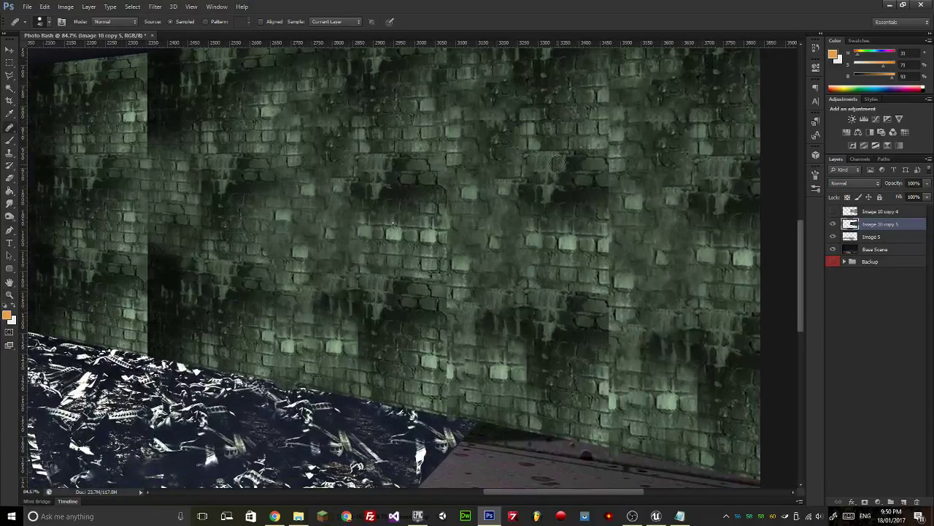
{"action": "left_click", "coordinate": [535, 143], "text": "alt"}
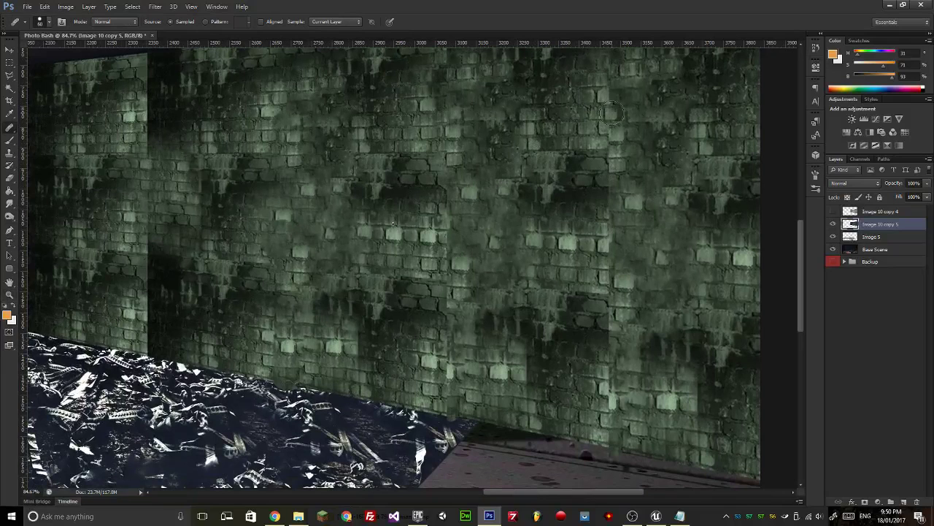
{"action": "left_click", "coordinate": [613, 113]}
{"action": "left_click", "coordinate": [610, 96]}
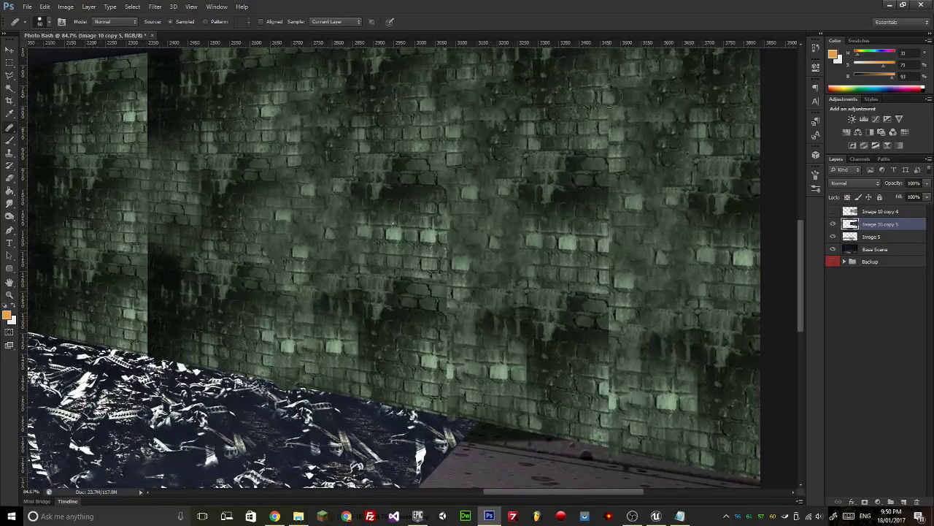
Try the content-aware Spot Healing Brush on the upper seam between the two duplicated sections.
{"action": "right_click", "coordinate": [9, 140]}
{"action": "left_click", "coordinate": [44, 129]}
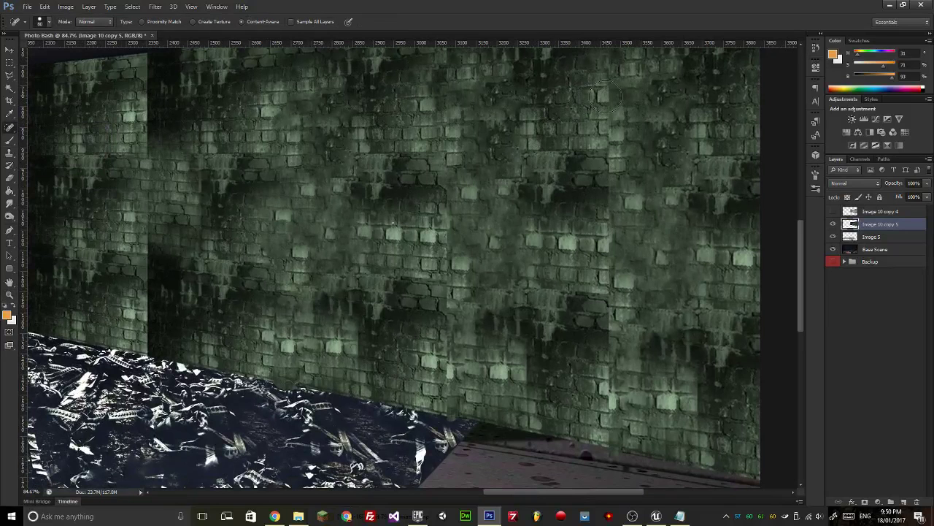
{"action": "left_click_drag", "start_coordinate": [602, 95], "coordinate": [610, 105]}
Outline the seam between the two duplicated sections with the Patch tool and replace it with bricks from the neighbouring first duplicate.
{"action": "right_click", "coordinate": [10, 129]}
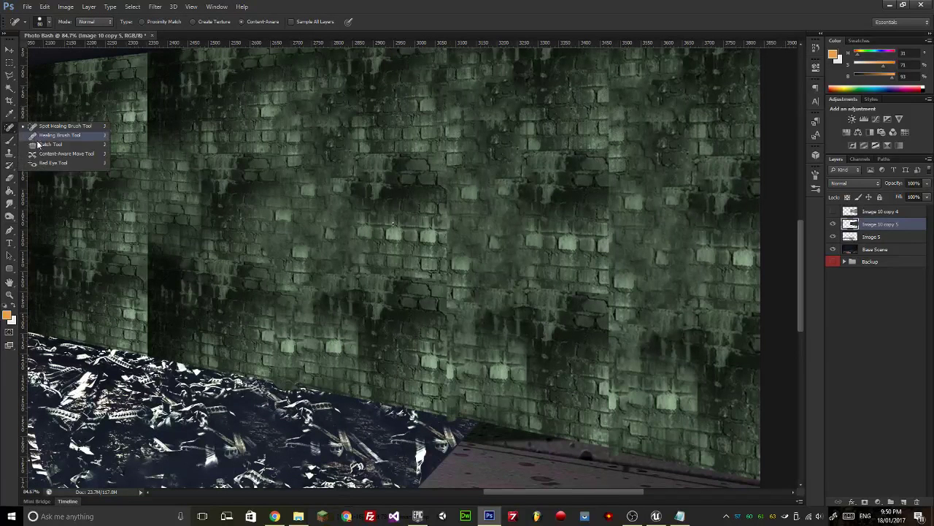
{"action": "left_click", "coordinate": [44, 150]}
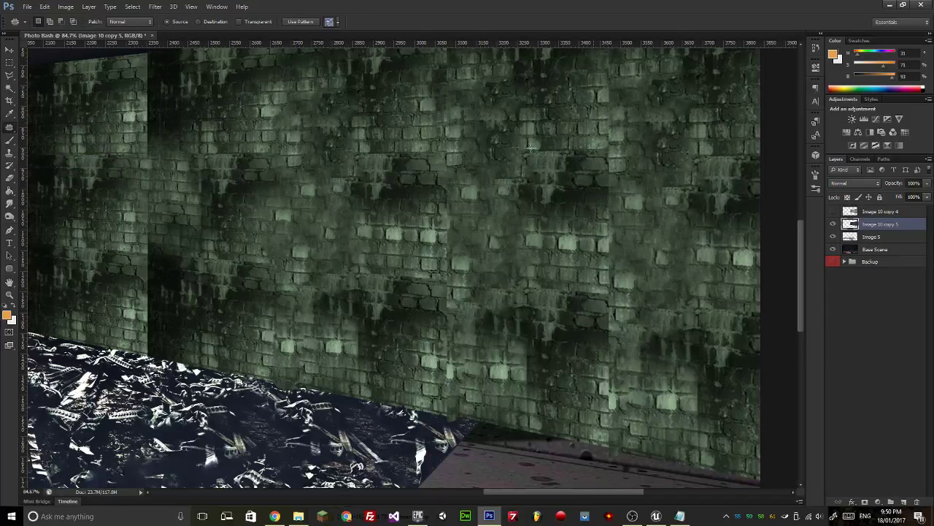
{"action": "mouse_move", "coordinate": [591, 77]}
{"action": "left_mouse_down"}
{"action": "mouse_move", "coordinate": [549, 295]}
{"action": "mouse_move", "coordinate": [604, 85]}
{"action": "mouse_move", "coordinate": [593, 79]}
{"action": "left_mouse_up"}
{"action": "left_click", "coordinate": [617, 202]}
{"action": "mouse_move", "coordinate": [619, 72]}
{"action": "left_mouse_down"}
{"action": "mouse_move", "coordinate": [592, 207]}
{"action": "mouse_move", "coordinate": [602, 351]}
{"action": "mouse_move", "coordinate": [638, 124]}
{"action": "left_mouse_up"}
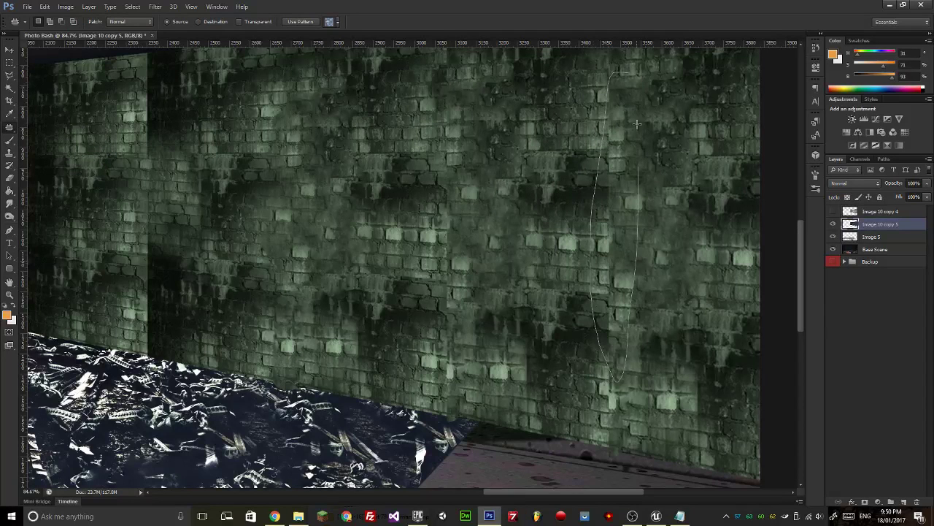
{"action": "left_click_drag", "start_coordinate": [626, 73], "coordinate": [626, 72]}
{"action": "left_click_drag", "start_coordinate": [586, 212], "coordinate": [538, 216]}
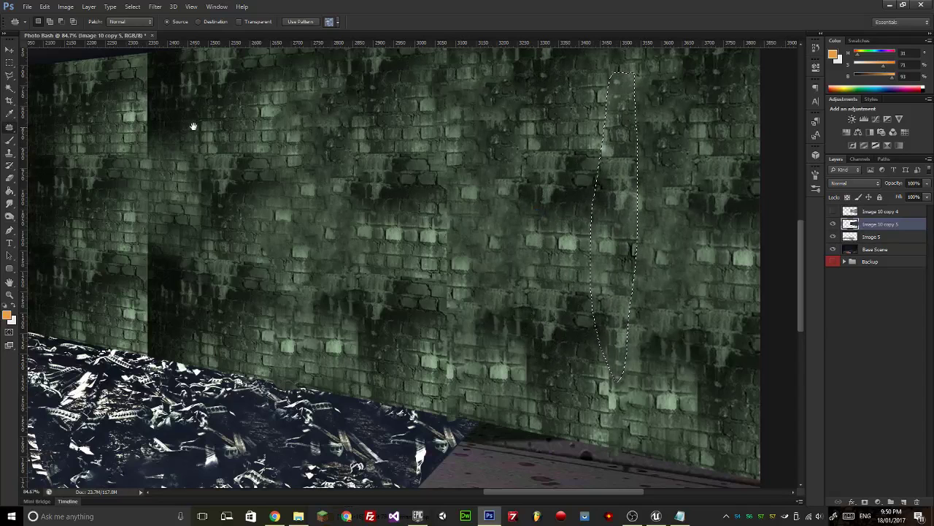
Patch the full-height dark seam between the first and second panels with bricks from the first panel.
{"action": "left_click_drag", "start_coordinate": [195, 125], "coordinate": [413, 156]}
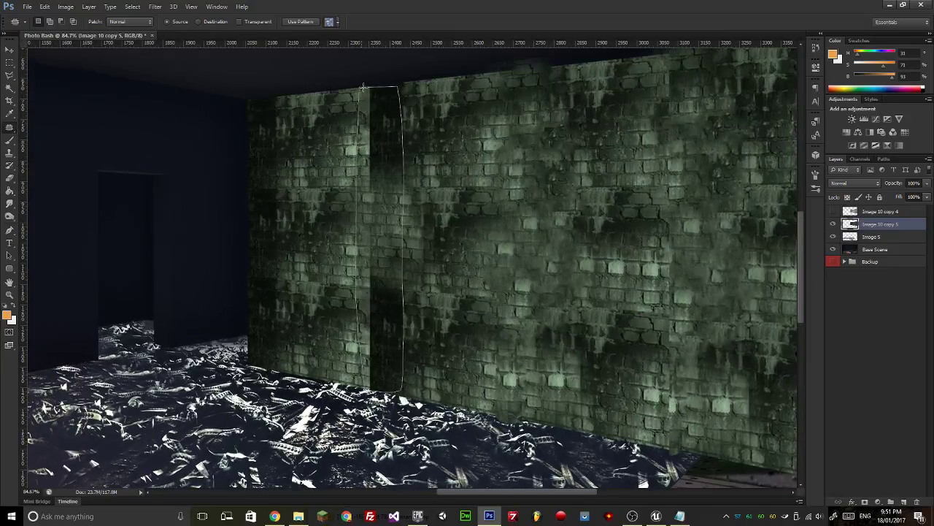
{"action": "left_click_drag", "start_coordinate": [363, 86], "coordinate": [362, 88]}
{"action": "left_click_drag", "start_coordinate": [376, 212], "coordinate": [305, 214]}
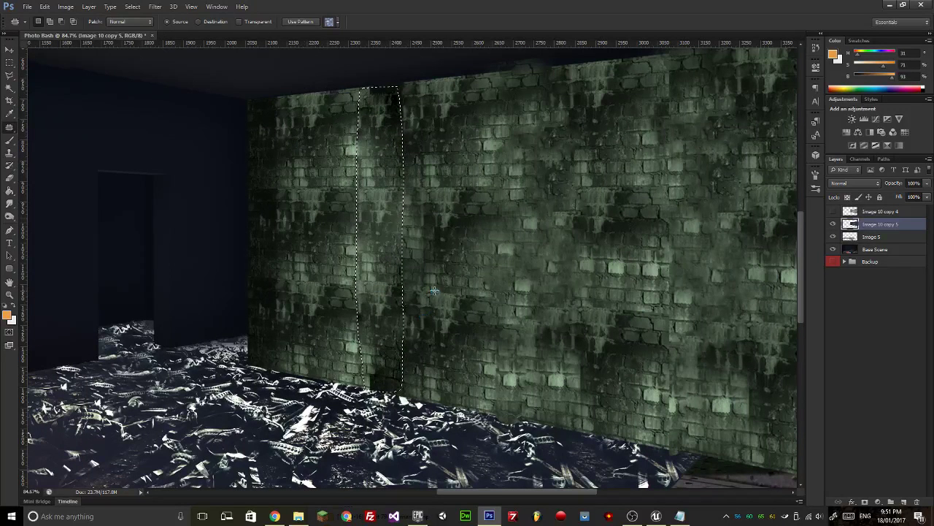
Patch the dark remnants at the upper and lower ends of the seam between the first and second panels with neighbouring bricks.
{"action": "left_click_drag", "start_coordinate": [389, 80], "coordinate": [371, 117]}
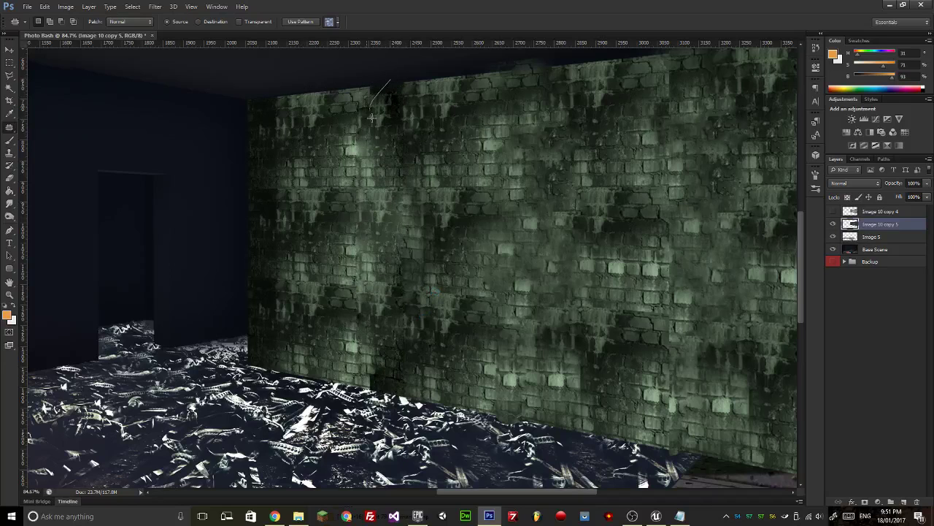
{"action": "mouse_move", "coordinate": [412, 145]}
{"action": "left_mouse_down"}
{"action": "mouse_move", "coordinate": [412, 81]}
{"action": "mouse_move", "coordinate": [369, 96]}
{"action": "left_mouse_up"}
{"action": "left_click_drag", "start_coordinate": [426, 304], "coordinate": [432, 239]}
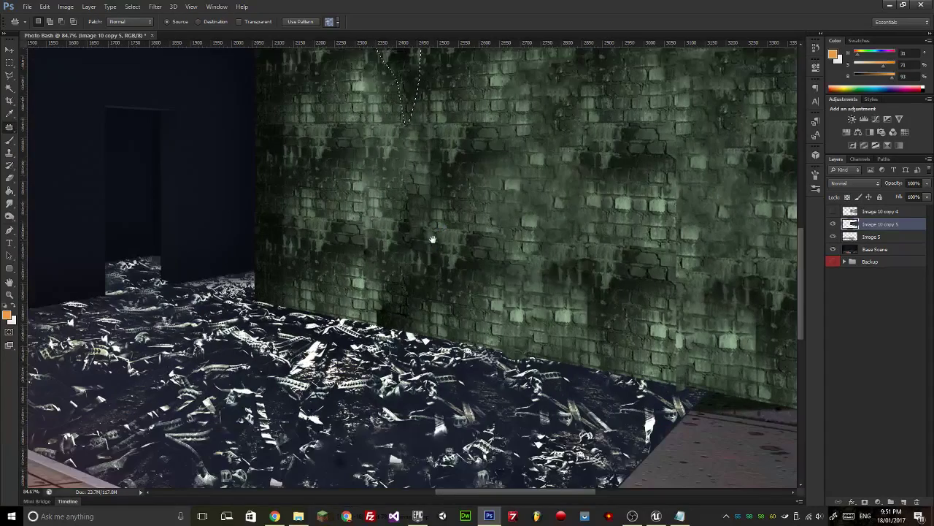
{"action": "left_click", "coordinate": [416, 254]}
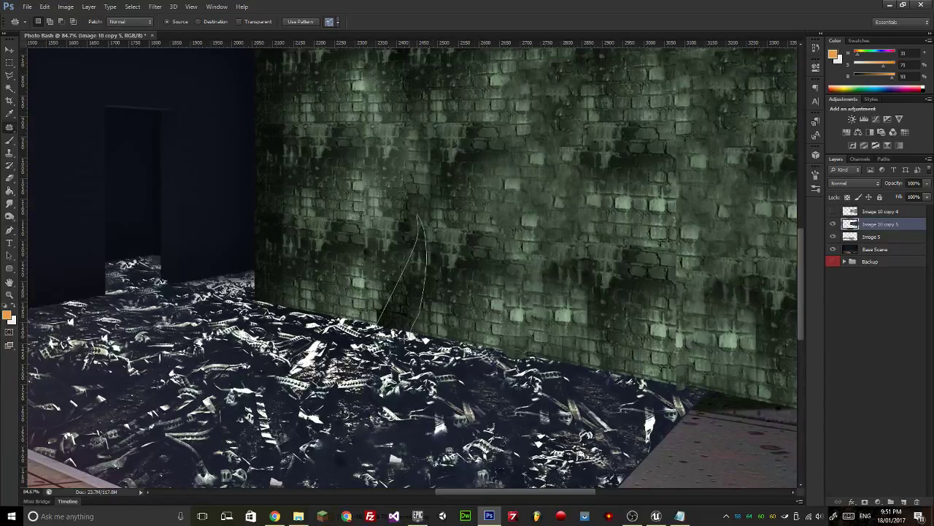
{"action": "left_click_drag", "start_coordinate": [402, 305], "coordinate": [338, 290]}
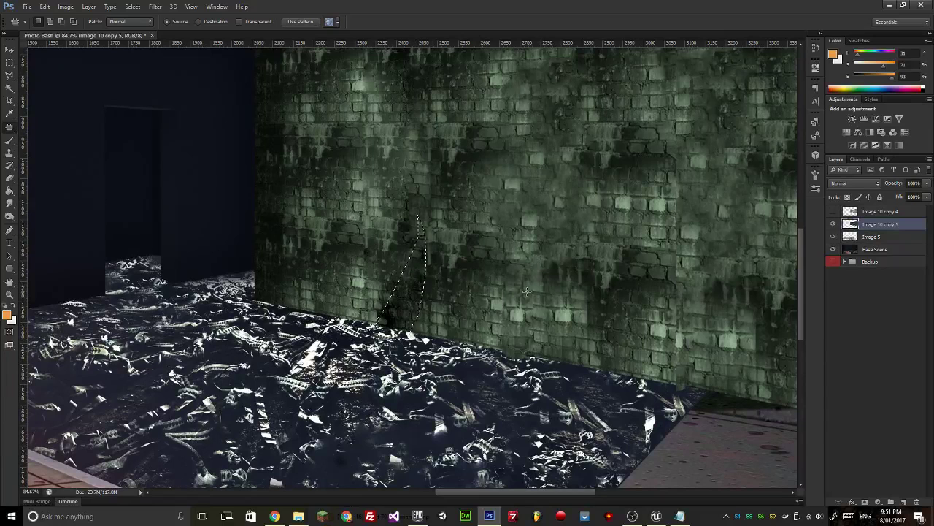
{"action": "mouse_move", "coordinate": [503, 231]}
{"action": "left_mouse_down"}
{"action": "mouse_move", "coordinate": [506, 311]}
{"action": "mouse_move", "coordinate": [461, 343]}
{"action": "left_mouse_up"}
{"action": "key", "text": "ctrl+d"}
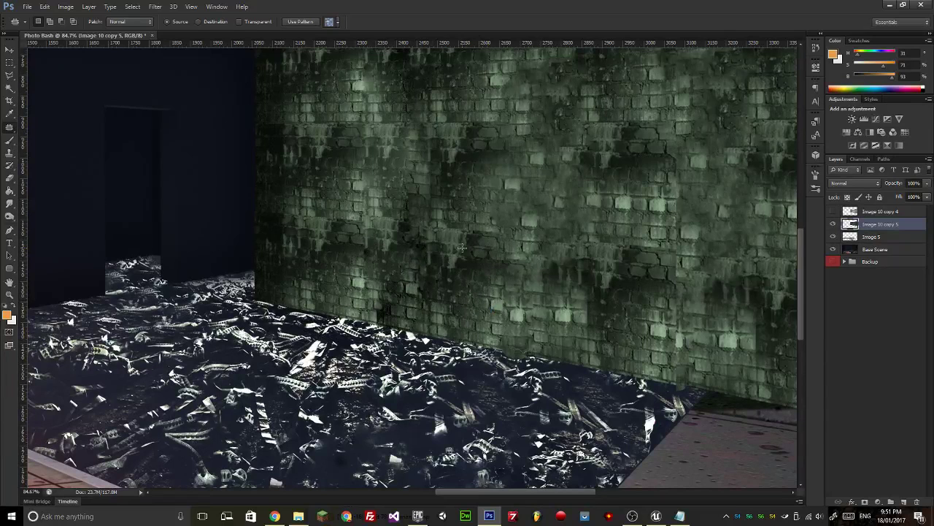
{"action": "mouse_move", "coordinate": [413, 256]}
{"action": "left_mouse_down"}
{"action": "mouse_move", "coordinate": [473, 337]}
{"action": "mouse_move", "coordinate": [432, 337]}
{"action": "mouse_move", "coordinate": [506, 318]}
{"action": "left_mouse_up"}
{"action": "key", "text": "ctrl+d"}
Patch the repeating dark stains in the middle of the brick wall with cleaner bricks from nearby.
{"action": "left_click_drag", "start_coordinate": [604, 228], "coordinate": [513, 263]}
{"action": "left_click_drag", "start_coordinate": [509, 162], "coordinate": [576, 215]}
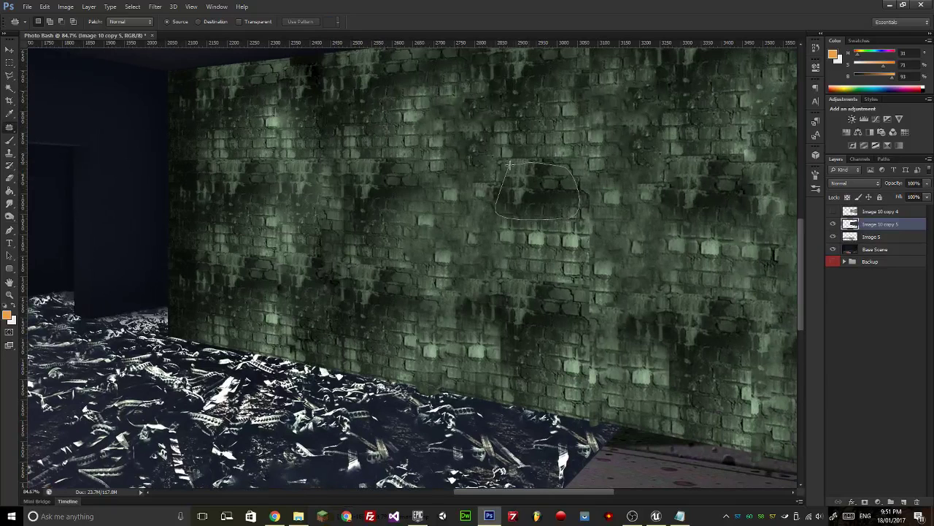
{"action": "left_click_drag", "start_coordinate": [509, 164], "coordinate": [509, 162]}
{"action": "mouse_move", "coordinate": [430, 162]}
{"action": "left_mouse_down"}
{"action": "mouse_move", "coordinate": [397, 201]}
{"action": "mouse_move", "coordinate": [460, 214]}
{"action": "mouse_move", "coordinate": [419, 208]}
{"action": "mouse_move", "coordinate": [521, 208]}
{"action": "mouse_move", "coordinate": [462, 247]}
{"action": "left_mouse_up"}
{"action": "key", "text": "ctrl+d"}
{"action": "mouse_move", "coordinate": [574, 139]}
{"action": "left_mouse_down"}
{"action": "mouse_move", "coordinate": [595, 217]}
{"action": "mouse_move", "coordinate": [514, 150]}
{"action": "mouse_move", "coordinate": [481, 133]}
{"action": "mouse_move", "coordinate": [449, 134]}
{"action": "left_mouse_up"}
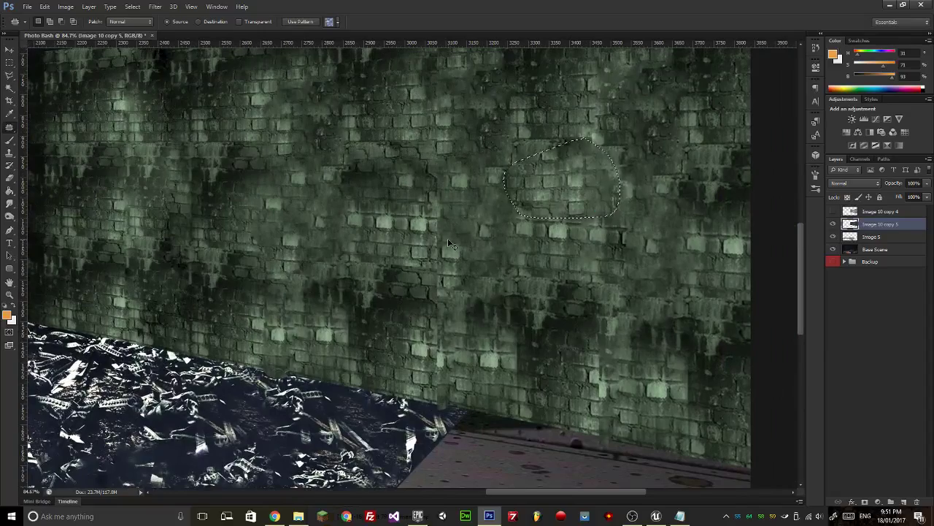
Outline the strip above the wall's top edge with the Polygonal Lasso and delete the bricks spilling over the ceiling line.
{"action": "scroll", "coordinate": [448, 238], "scroll_direction": "down", "scroll_amount": 3}
{"action": "scroll", "coordinate": [447, 238], "scroll_direction": "up", "scroll_amount": 1}
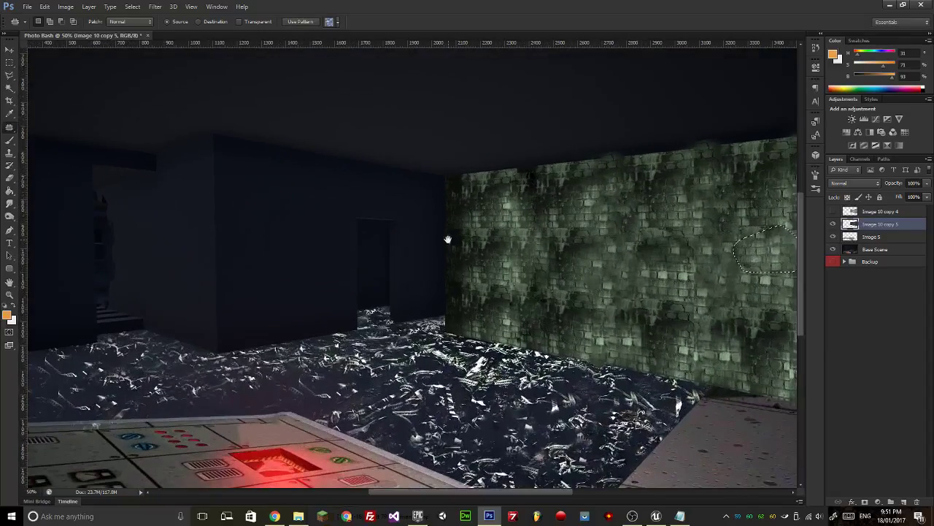
{"action": "left_click_drag", "start_coordinate": [545, 292], "coordinate": [381, 270]}
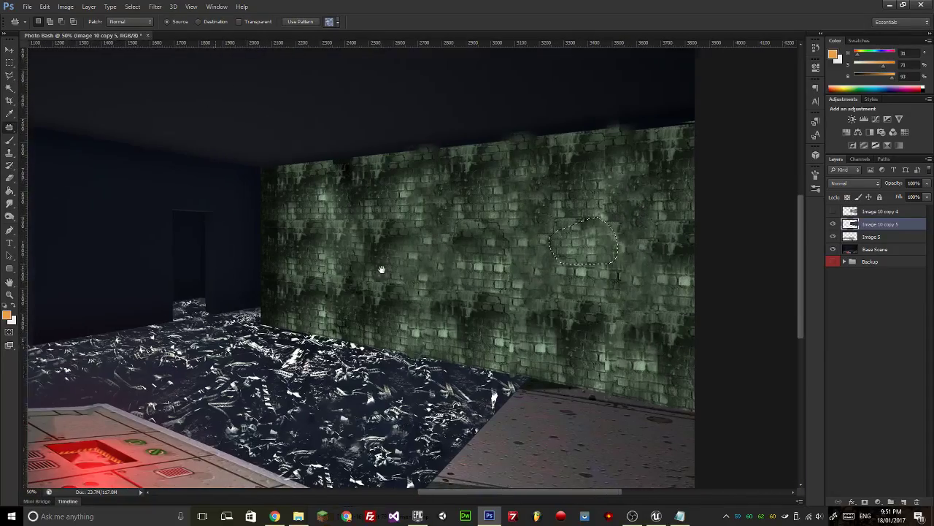
{"action": "left_click", "coordinate": [9, 62]}
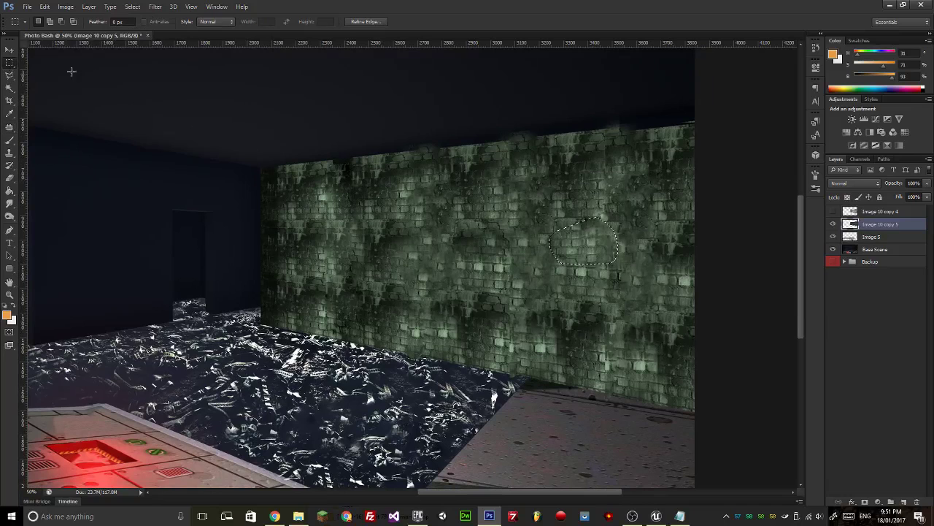
{"action": "left_click", "coordinate": [10, 75]}
{"action": "left_click", "coordinate": [256, 169]}
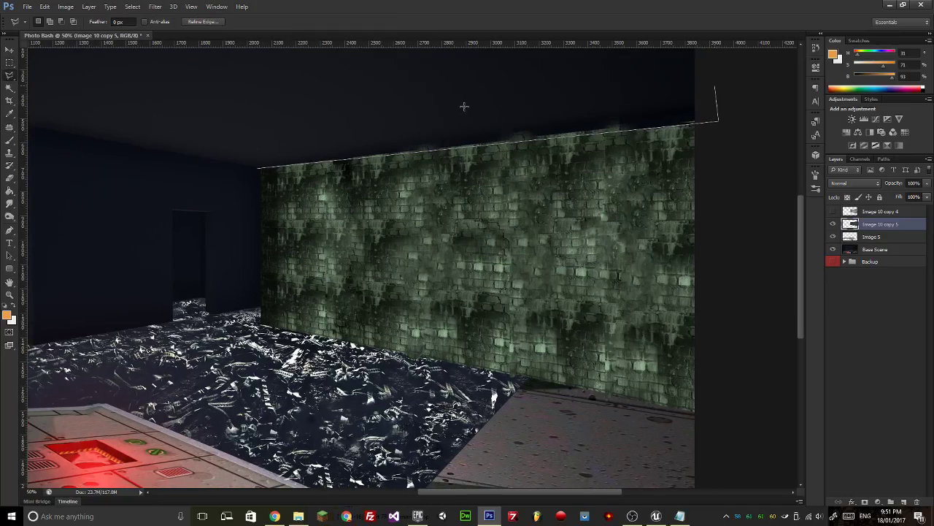
{"action": "left_click", "coordinate": [173, 138]}
{"action": "left_click", "coordinate": [255, 170]}
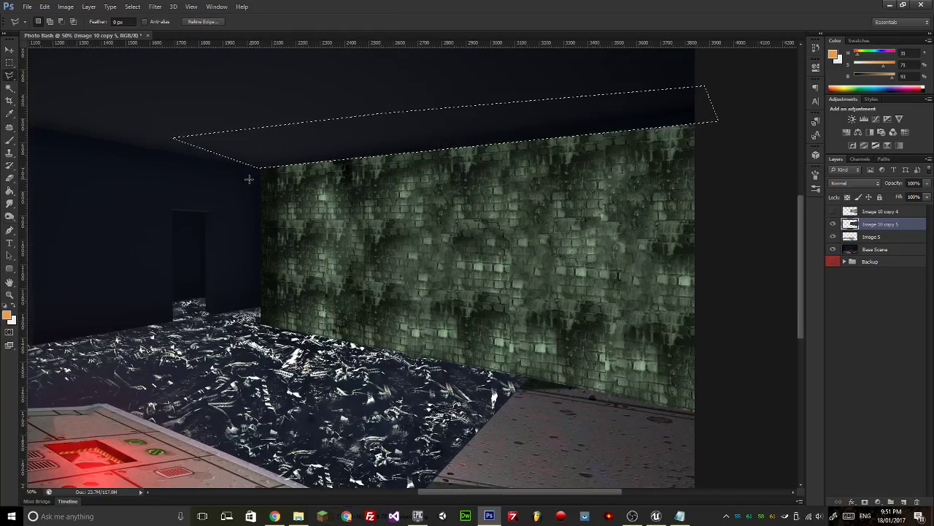
Clear the selection and delete the hidden Image 10 copy 4 layer.
{"action": "left_click", "coordinate": [845, 327]}
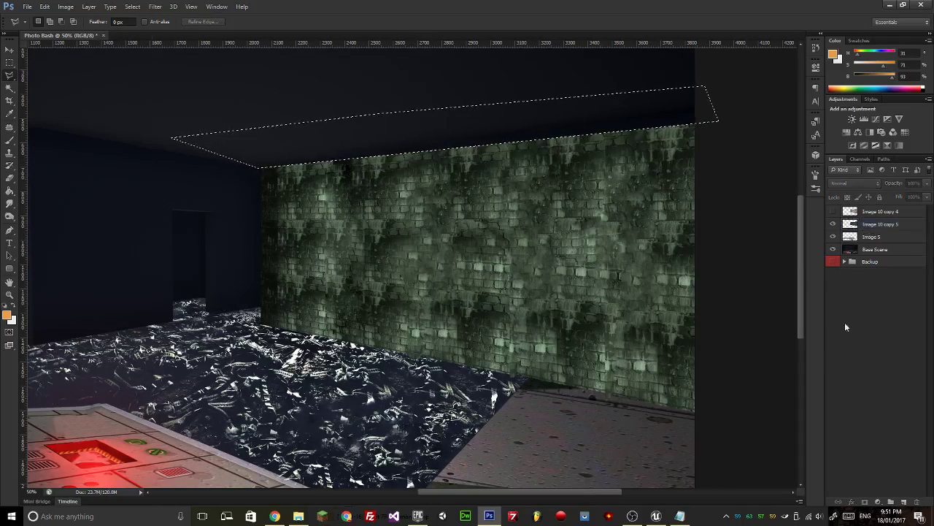
{"action": "left_click", "coordinate": [884, 214]}
{"action": "left_click", "coordinate": [851, 302]}
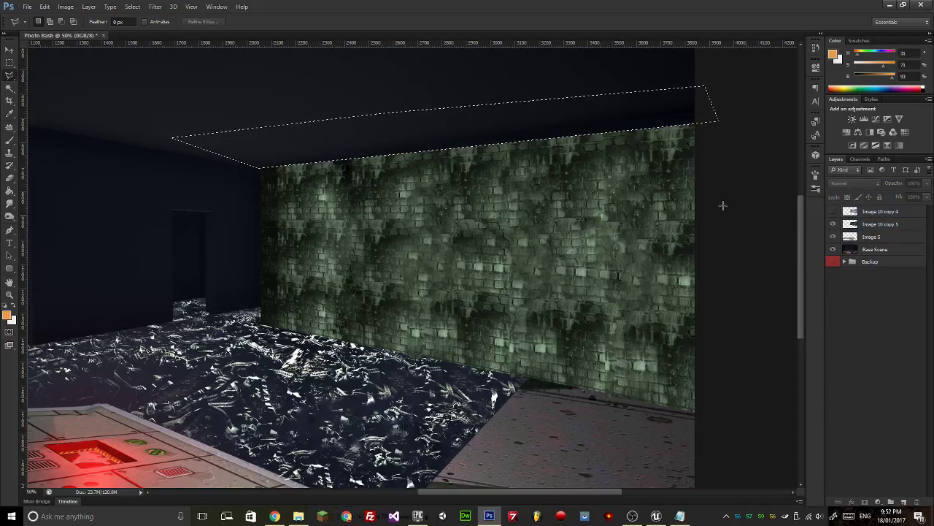
{"action": "key", "text": "m"}
{"action": "left_click", "coordinate": [134, 78]}
{"action": "left_click", "coordinate": [879, 214]}
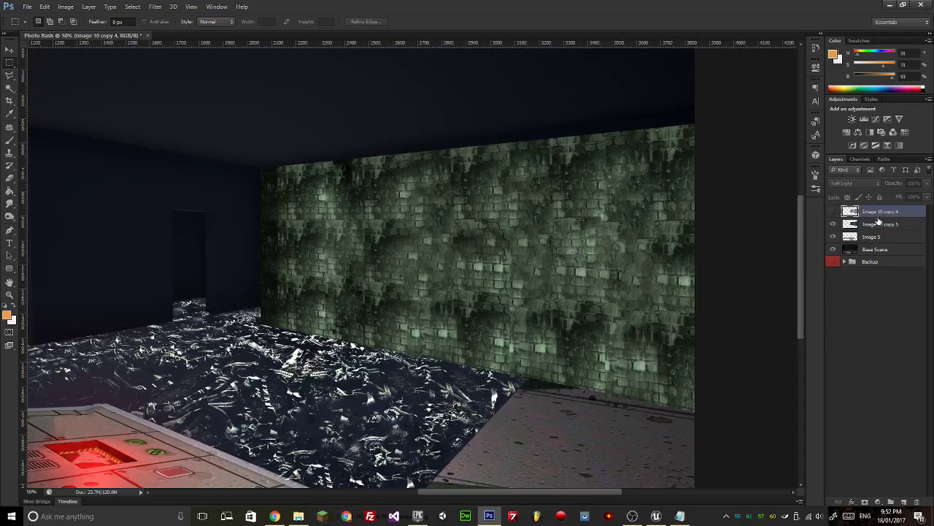
{"action": "key", "text": "Delete"}
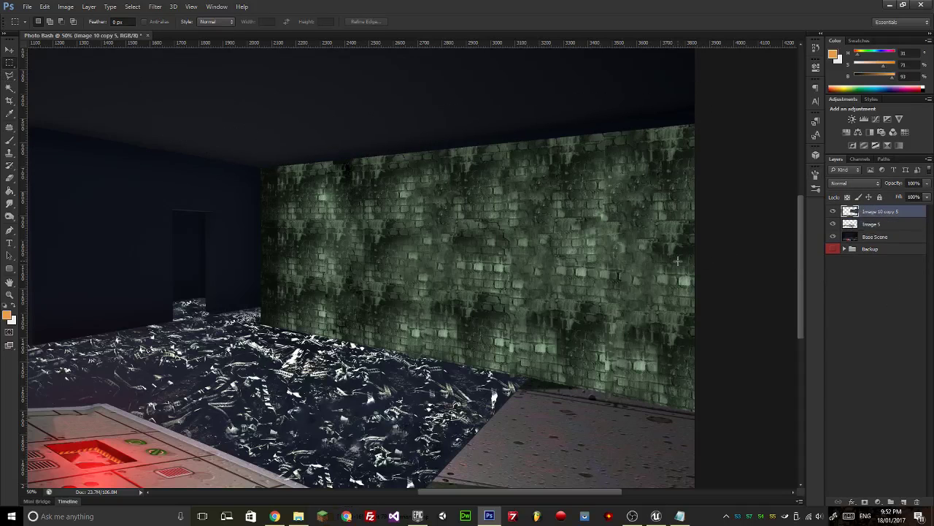
Move the Image 10 copy 5 brick wall up to a Y position of 1085 px with Free Transform.
{"action": "key", "text": "ctrl+t"}
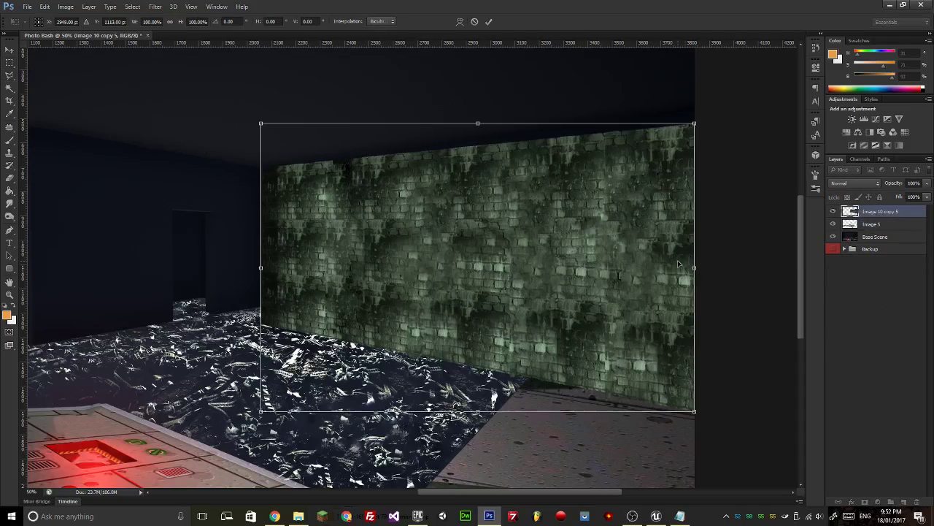
{"action": "key", "text": "Up"}
{"action": "key", "text": "Up"}
{"action": "key", "text": "Up"}
{"action": "key", "text": "Up"}
{"action": "key", "text": "Up"}
{"action": "key", "text": "Up"}
{"action": "key", "text": "Up"}
{"action": "key", "text": "Up"}
{"action": "key", "text": "Up"}
{"action": "key", "text": "Up"}
{"action": "key", "text": "Up"}
{"action": "key", "text": "Up"}
{"action": "key", "text": "Up"}
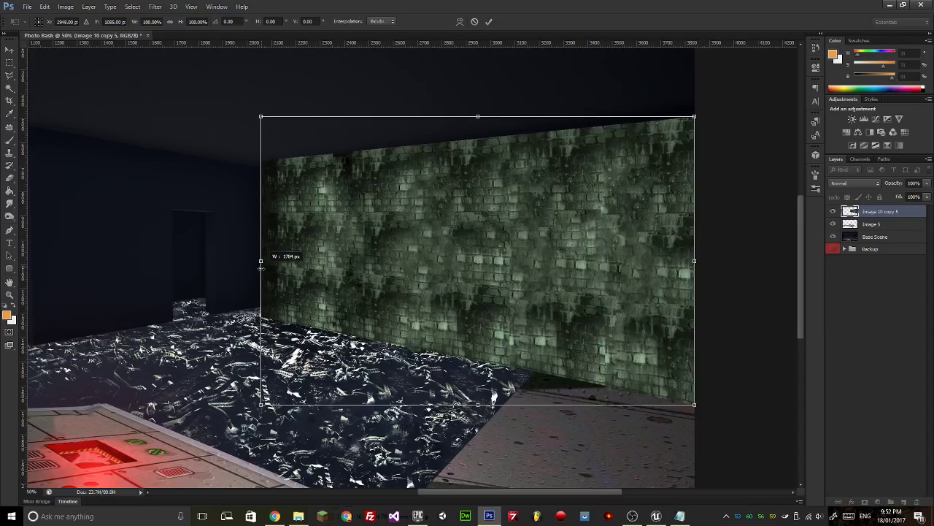
{"action": "key", "text": "Return"}
{"action": "key", "text": "ctrl+t"}
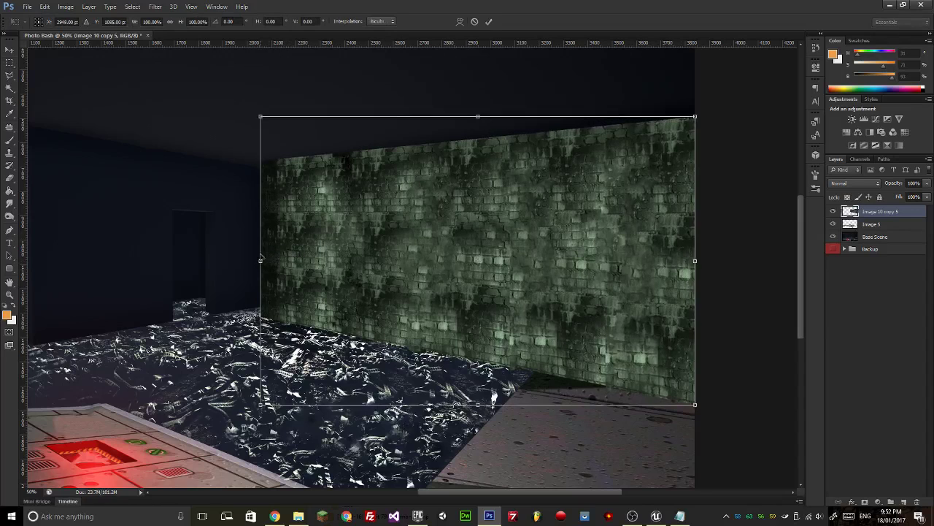
{"action": "key", "text": "Return"}
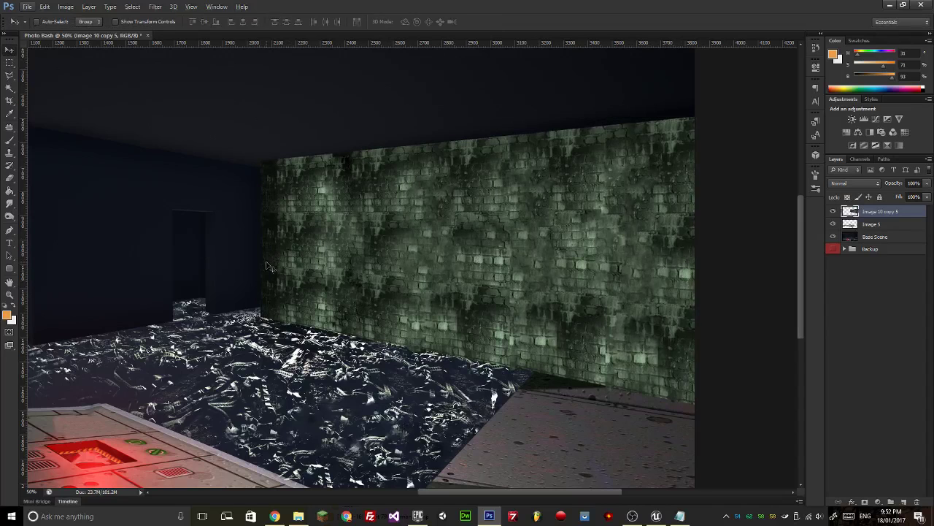
Warp the brick wall layer, lowering its upper-left corner and raising its lower edge to follow the room's perspective.
{"action": "key", "text": "ctrl+t"}
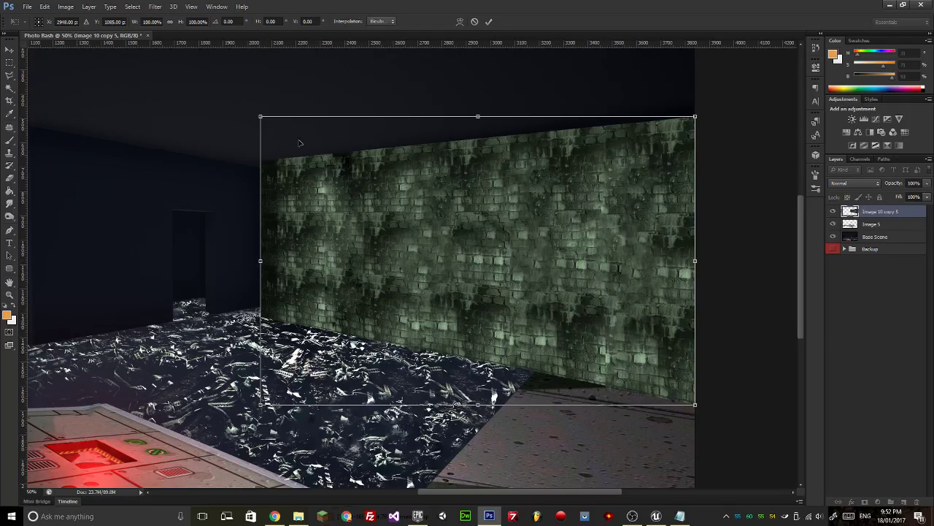
{"action": "left_click", "coordinate": [460, 21]}
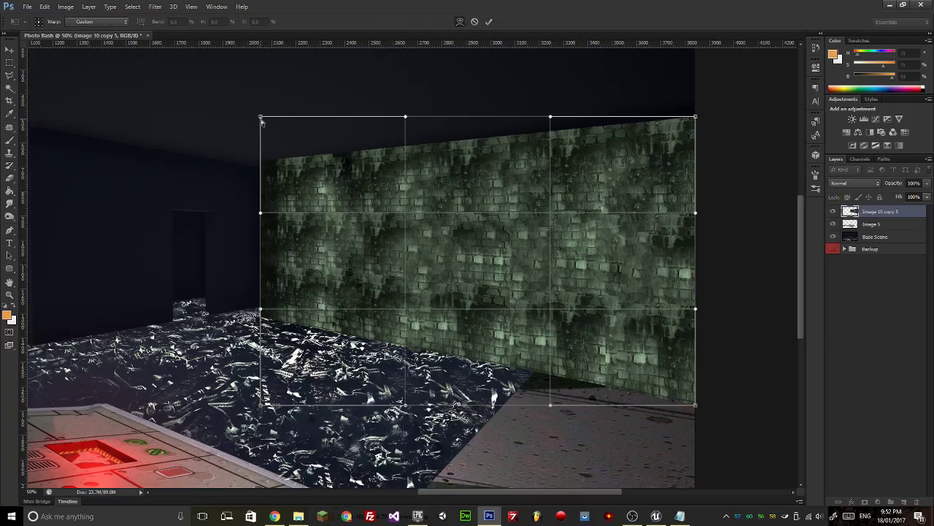
{"action": "left_click_drag", "start_coordinate": [261, 126], "coordinate": [261, 139]}
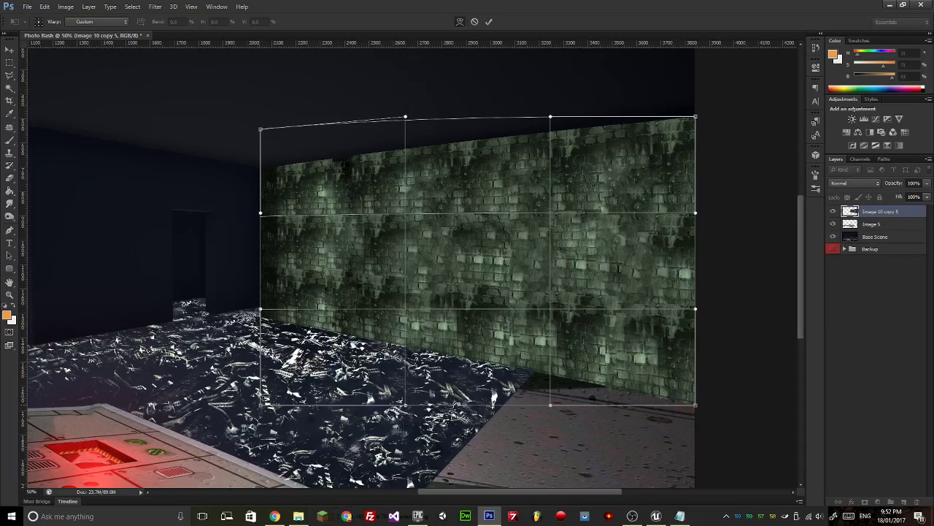
{"action": "left_click_drag", "start_coordinate": [261, 403], "coordinate": [264, 370]}
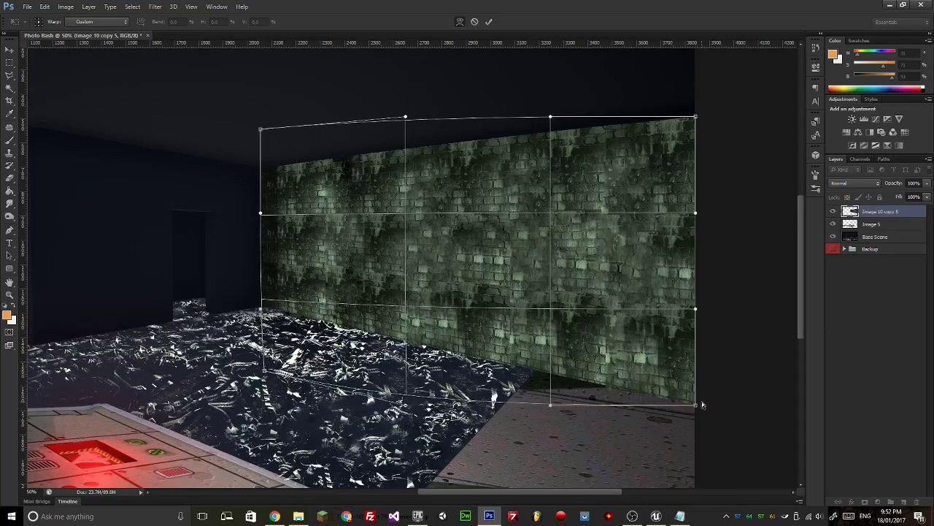
{"action": "left_click_drag", "start_coordinate": [695, 402], "coordinate": [695, 355]}
{"action": "left_click_drag", "start_coordinate": [552, 405], "coordinate": [547, 351]}
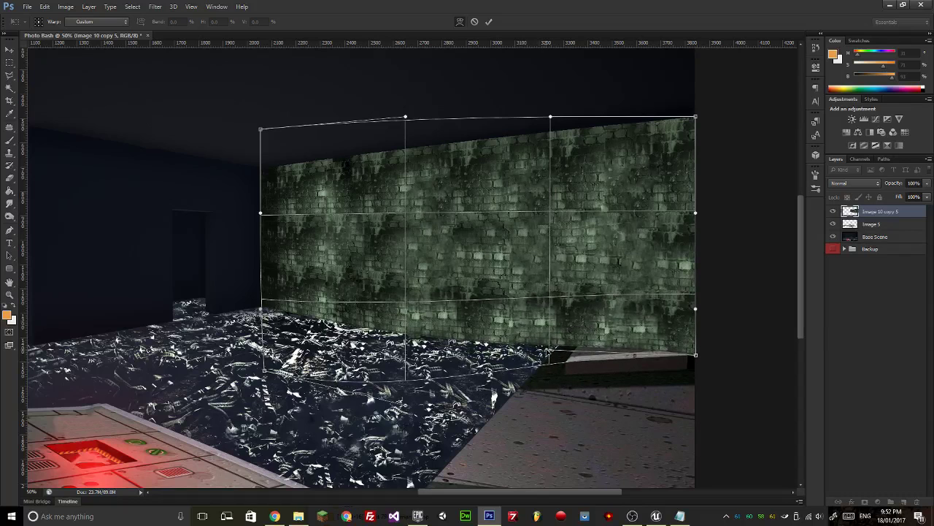
{"action": "left_click_drag", "start_coordinate": [406, 362], "coordinate": [405, 368]}
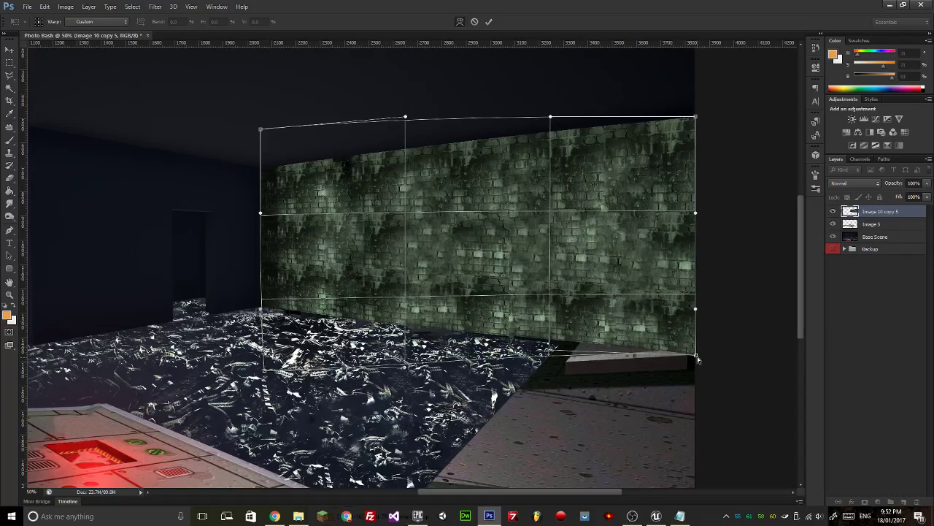
Fine-tune the warp along the wall's lower edge so it lines up with the floor, and apply the transformation.
{"action": "left_click_drag", "start_coordinate": [697, 358], "coordinate": [696, 360]}
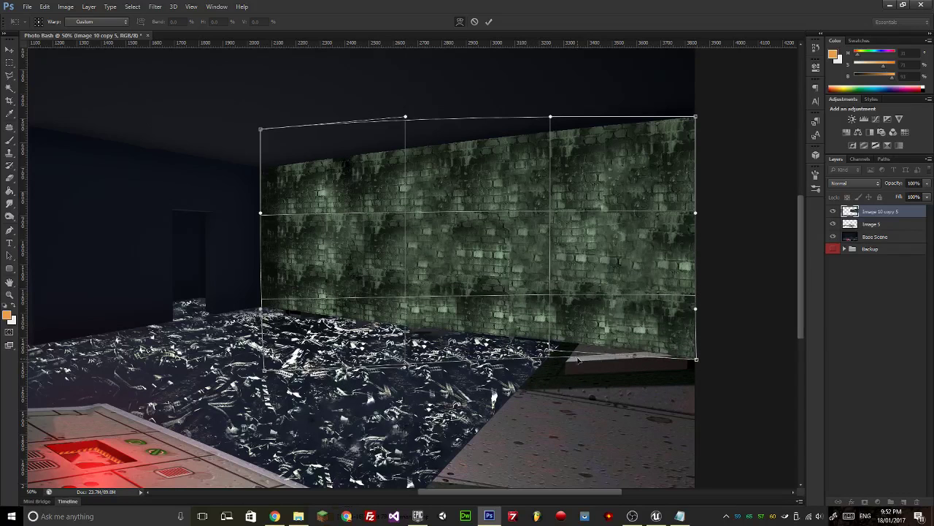
{"action": "left_click_drag", "start_coordinate": [548, 351], "coordinate": [546, 361]}
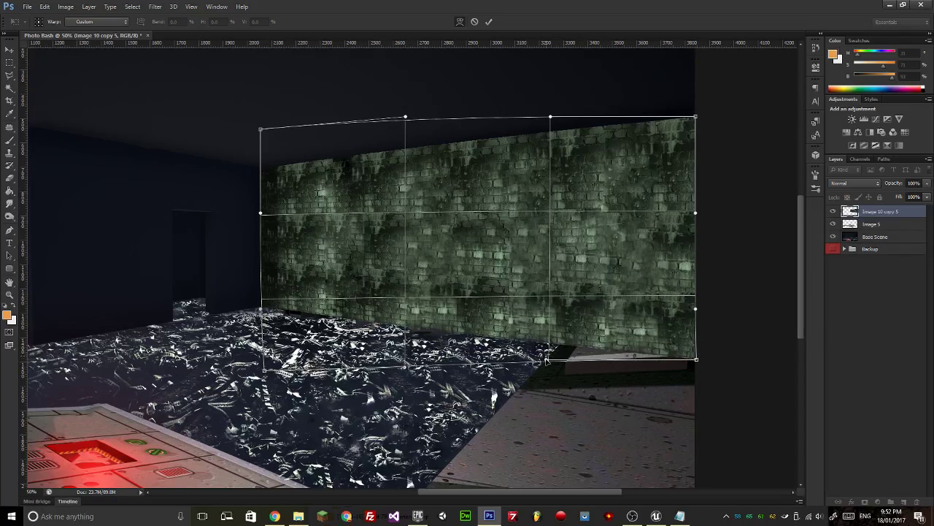
{"action": "left_click_drag", "start_coordinate": [546, 300], "coordinate": [538, 229]}
{"action": "key", "text": "ctrl+z"}
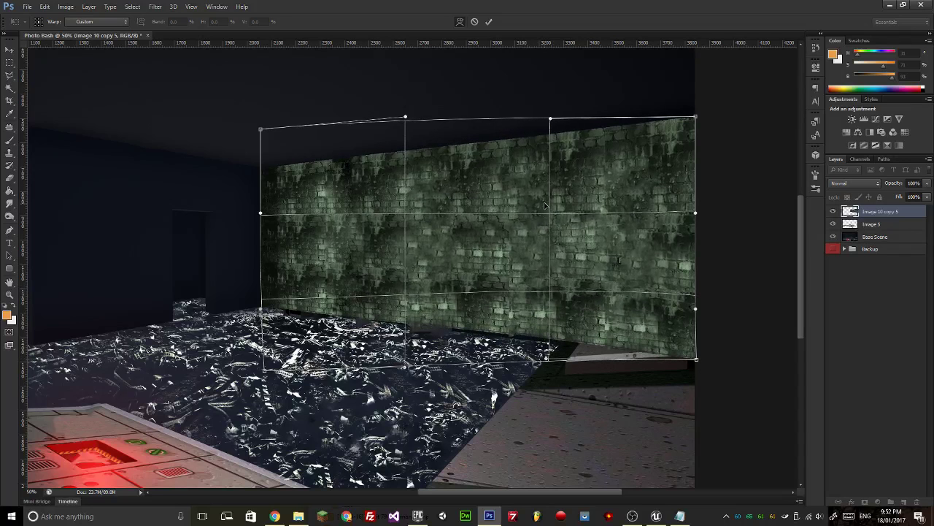
{"action": "left_click_drag", "start_coordinate": [404, 372], "coordinate": [403, 369]}
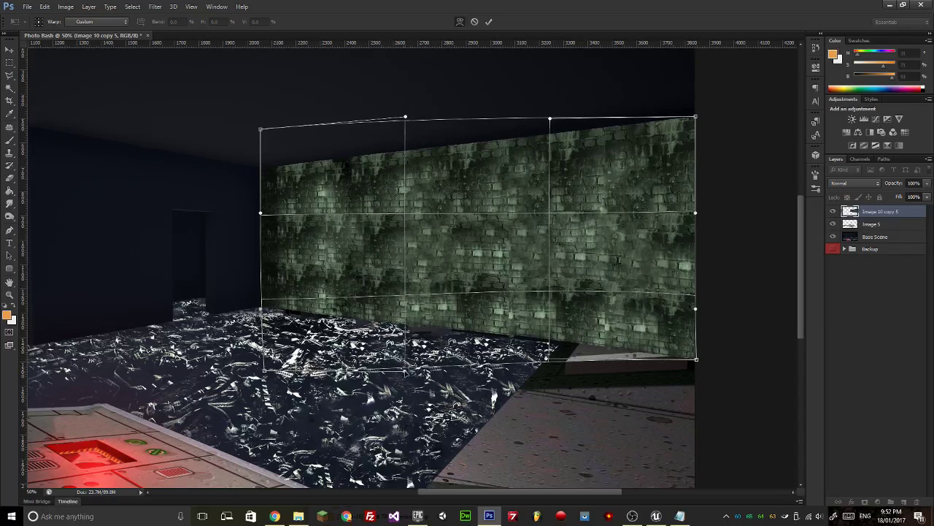
{"action": "left_click_drag", "start_coordinate": [546, 359], "coordinate": [546, 370]}
{"action": "key", "text": "Return"}
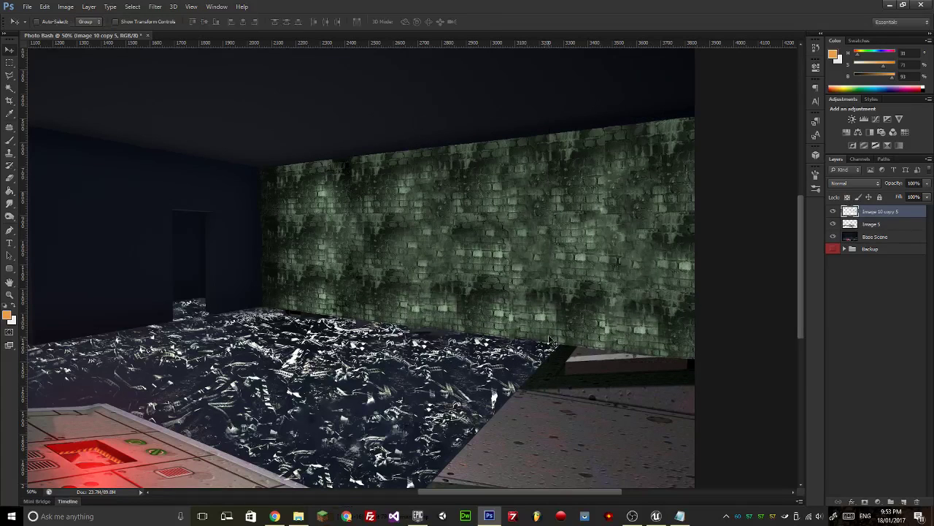
{"action": "scroll", "coordinate": [553, 342], "scroll_direction": "up", "scroll_amount": 2}
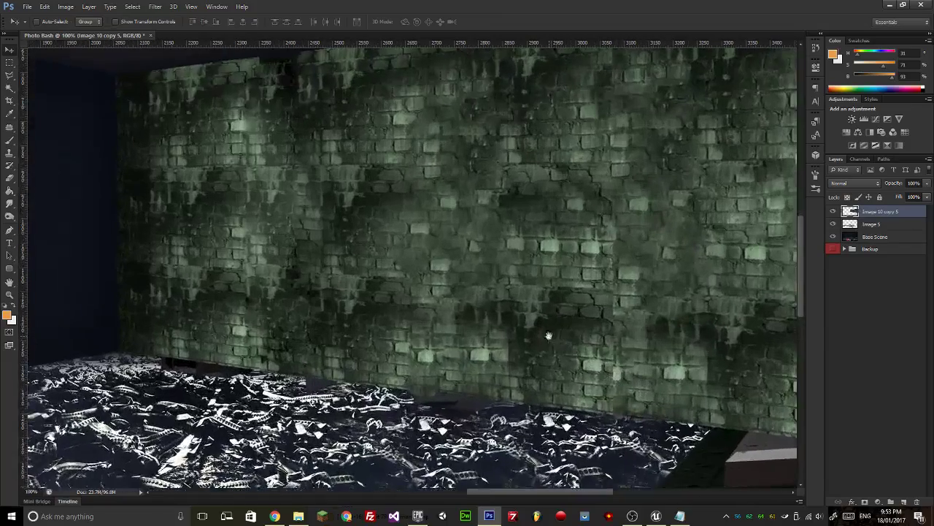
{"action": "left_click_drag", "start_coordinate": [428, 357], "coordinate": [591, 309]}
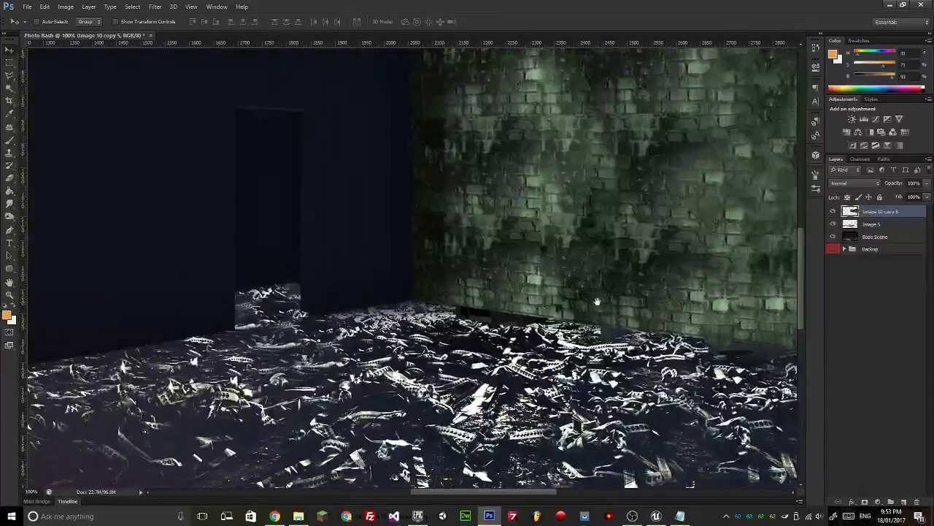
{"action": "scroll", "coordinate": [539, 315], "scroll_direction": "down", "scroll_amount": 1}
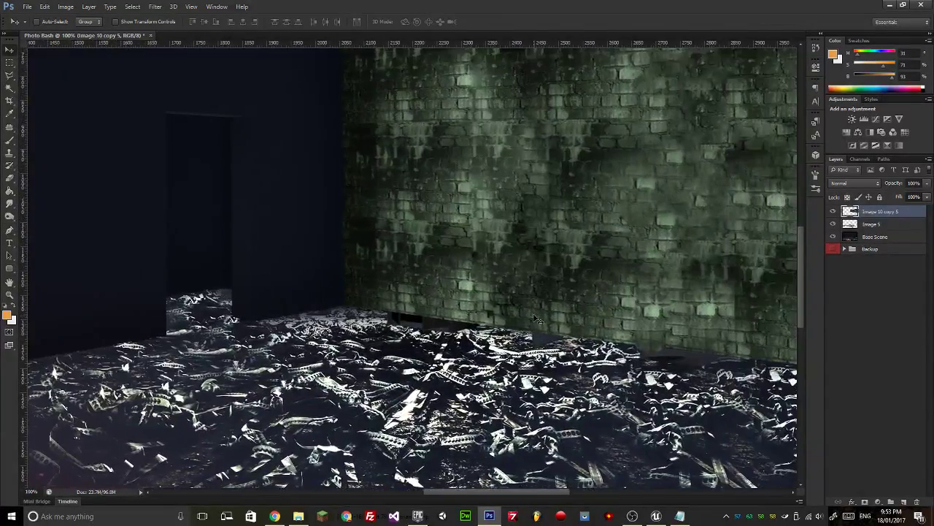
{"action": "scroll", "coordinate": [539, 315], "scroll_direction": "down", "scroll_amount": 1}
{"action": "scroll", "coordinate": [539, 314], "scroll_direction": "down", "scroll_amount": 1}
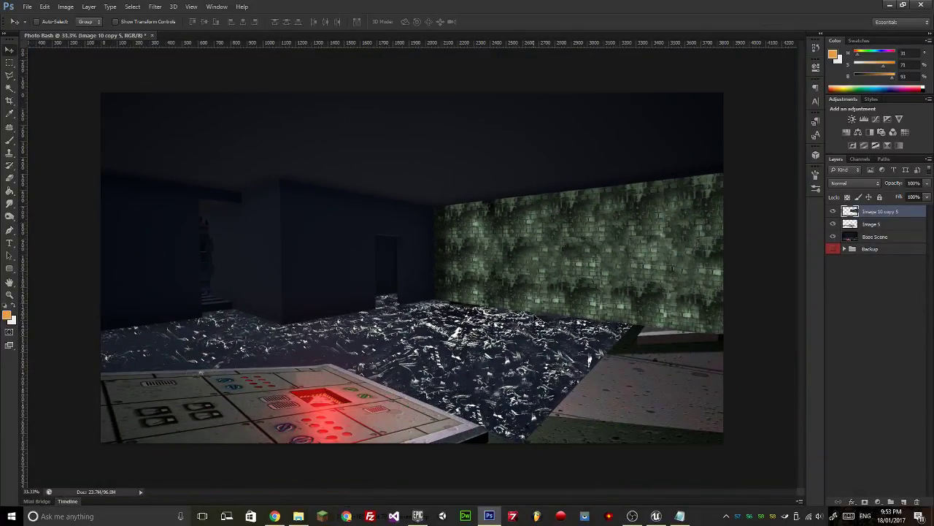
Switch to Chrome to check the live stream dashboard and its chat, and return to Photoshop.
{"action": "left_click", "coordinate": [275, 515]}
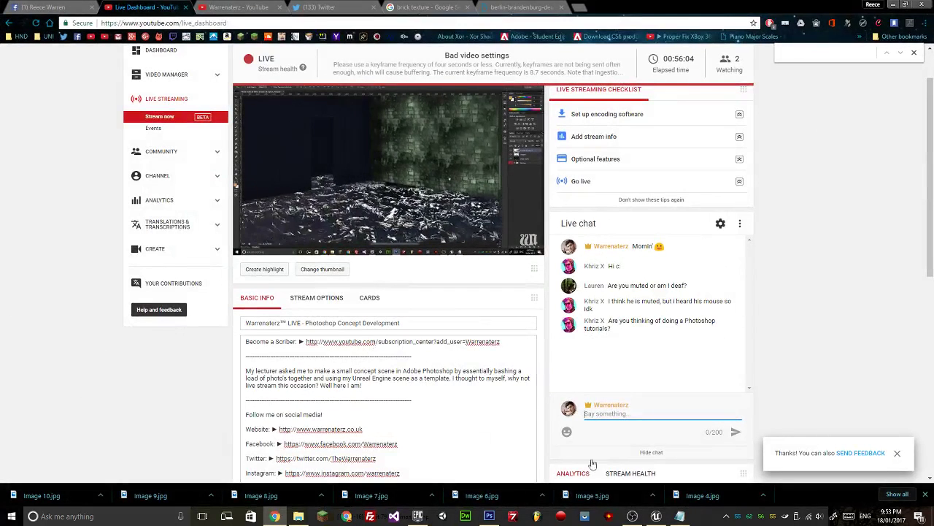
{"action": "left_click", "coordinate": [632, 516]}
{"action": "left_click", "coordinate": [633, 515]}
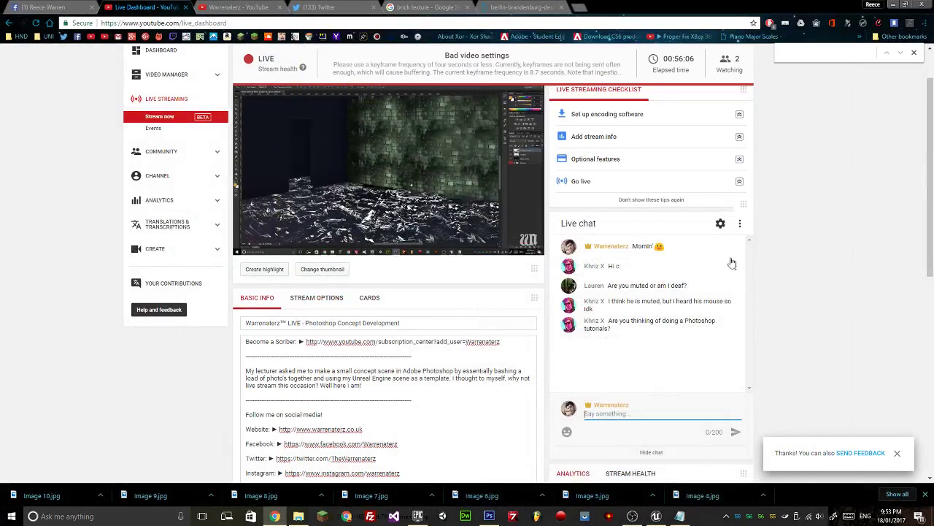
{"action": "scroll", "coordinate": [773, 288], "scroll_direction": "up", "scroll_amount": 1}
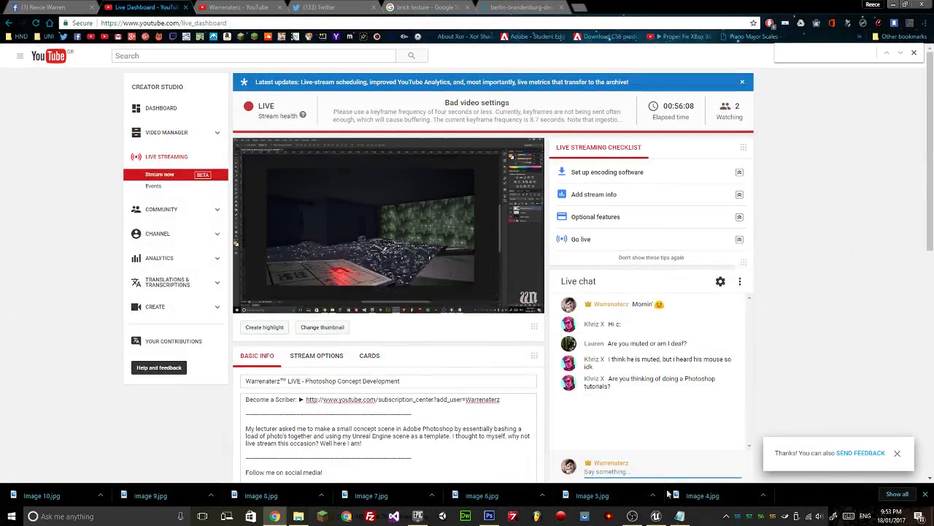
{"action": "left_click", "coordinate": [632, 515]}
{"action": "left_click", "coordinate": [788, 36]}
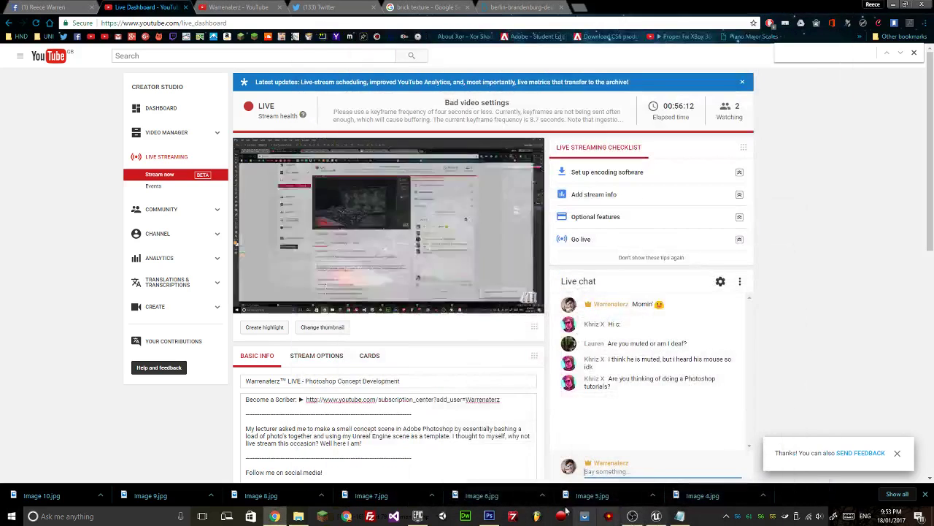
{"action": "left_click", "coordinate": [489, 515]}
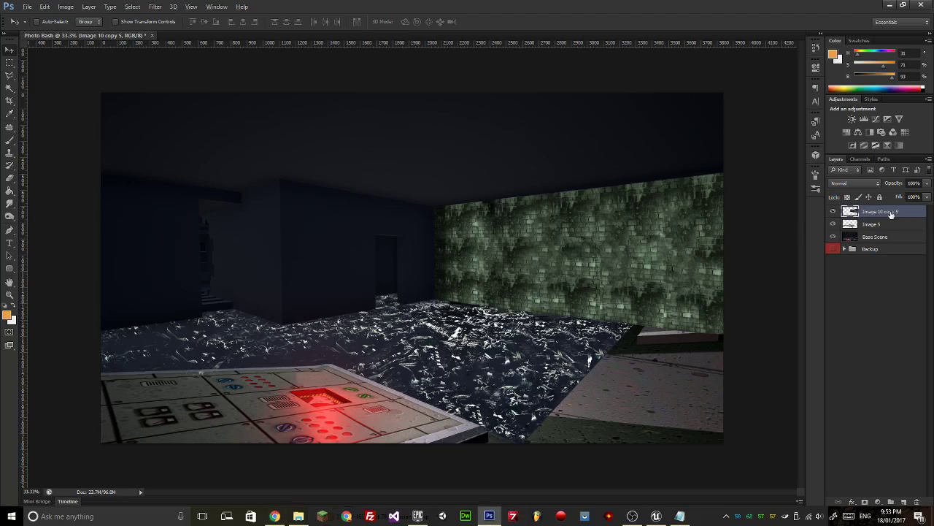
Duplicate the Image 10 copy 5 wall, flip the copy horizontally and move it 1792 px left so the walls meet at the back corner.
{"action": "key", "text": "ctrl+j"}
{"action": "key", "text": "ctrl+t"}
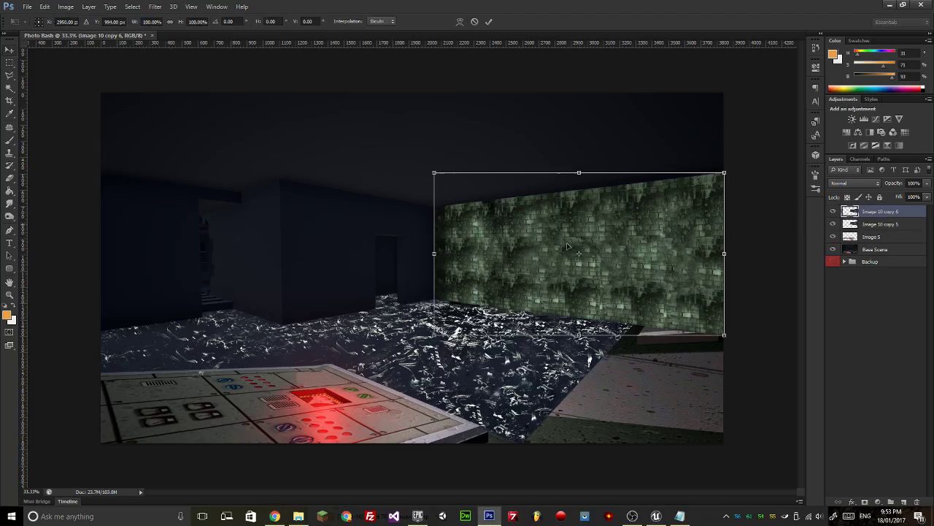
{"action": "right_click", "coordinate": [557, 252]}
{"action": "left_click", "coordinate": [589, 395]}
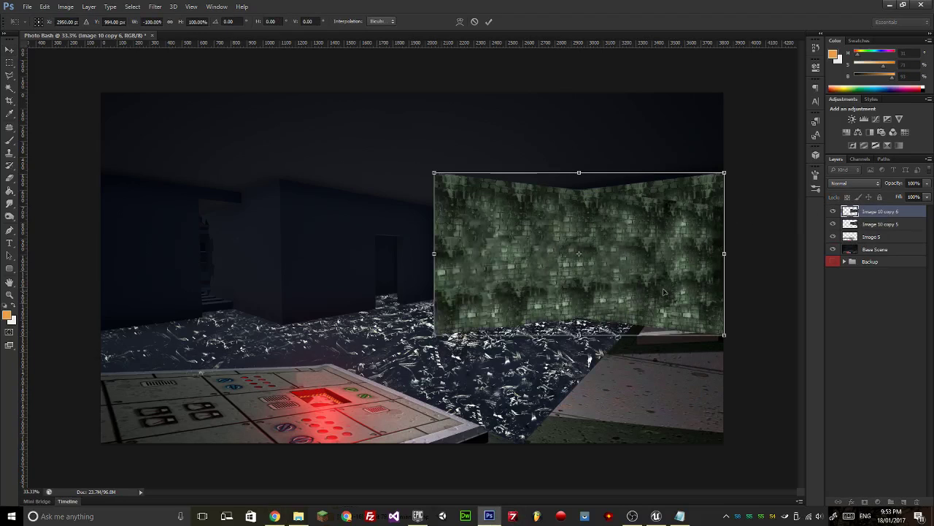
{"action": "left_click_drag", "start_coordinate": [665, 292], "coordinate": [388, 286]}
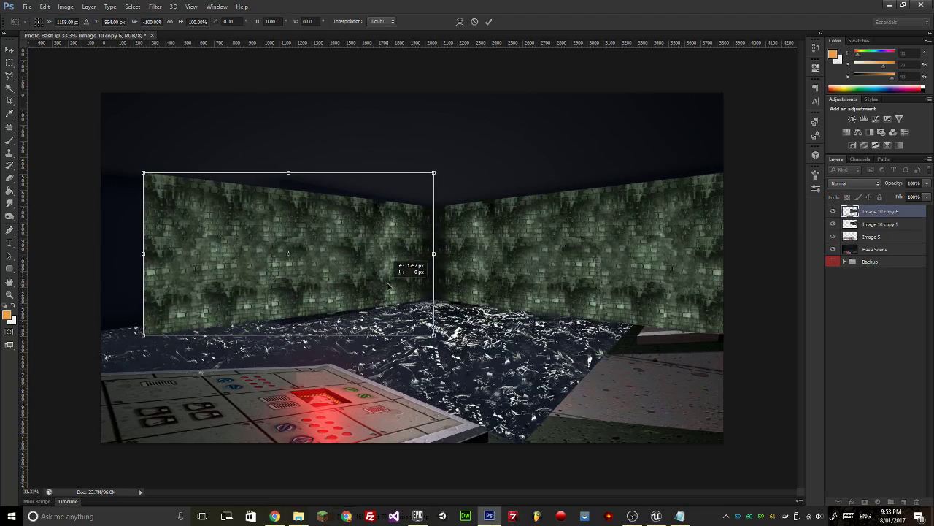
Narrow the flipped wall to about 90% width, pull its outer corners up and down to match the perspective, and apply the transformation.
{"action": "left_click_drag", "start_coordinate": [155, 251], "coordinate": [185, 252]}
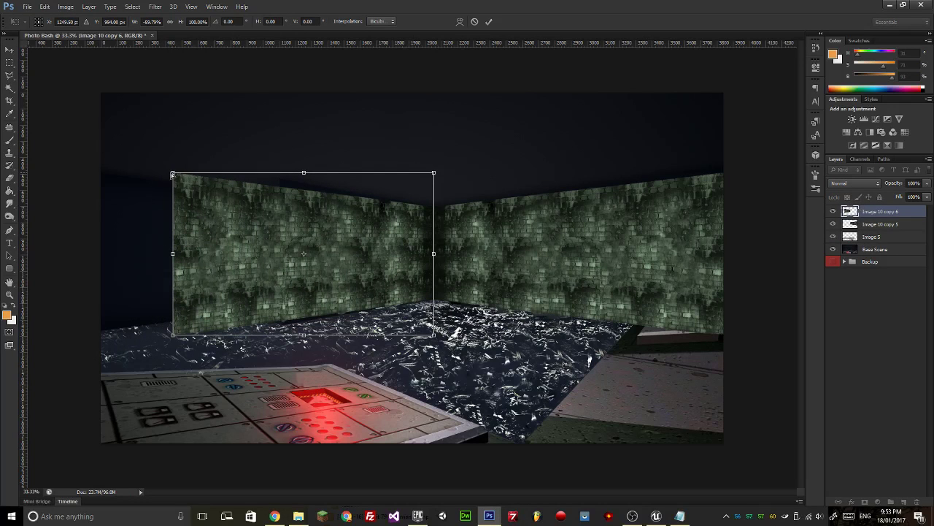
{"action": "left_click_drag", "start_coordinate": [172, 174], "coordinate": [176, 160]}
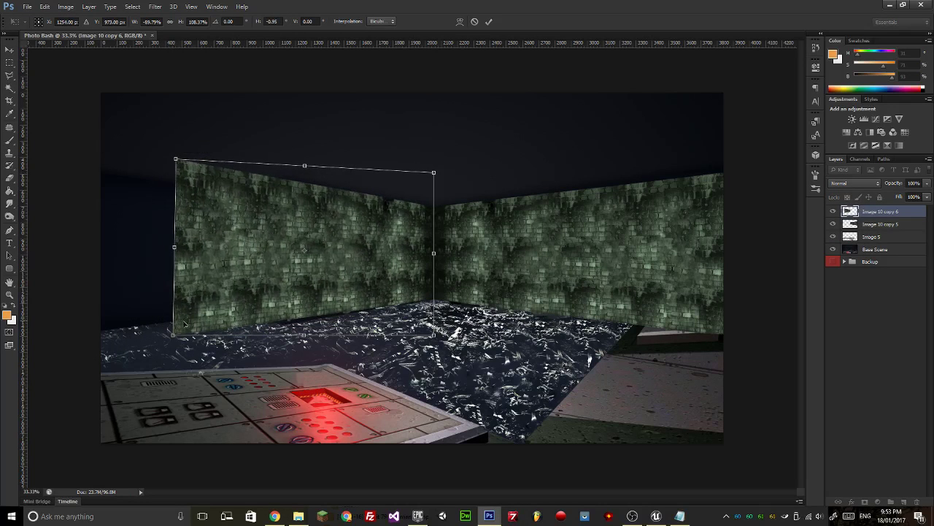
{"action": "left_click_drag", "start_coordinate": [173, 337], "coordinate": [173, 346]}
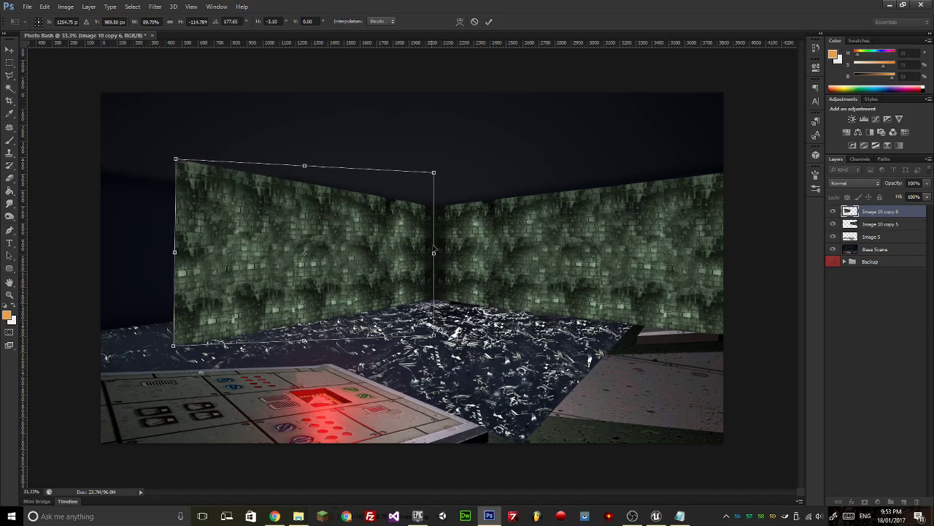
{"action": "key", "text": "Return"}
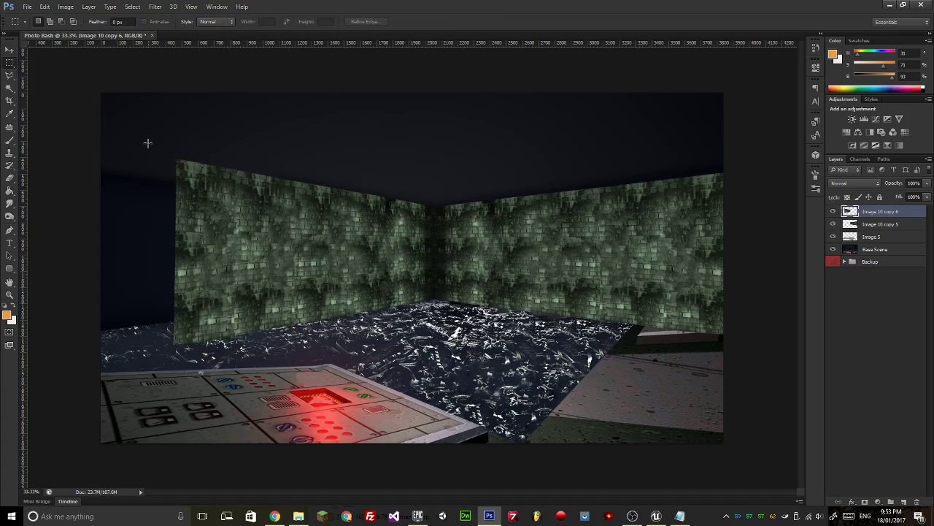
Delete the part of the flipped wall that extends left past the room's protruding corner, using rectangular selections.
{"action": "left_click_drag", "start_coordinate": [143, 140], "coordinate": [268, 363]}
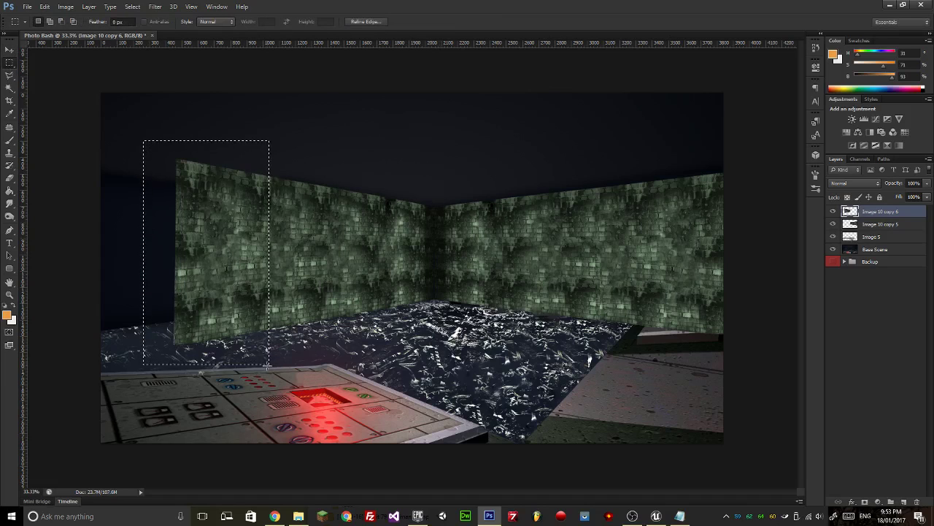
{"action": "key", "text": "Delete"}
{"action": "left_click", "coordinate": [298, 152]}
{"action": "left_click_drag", "start_coordinate": [225, 153], "coordinate": [281, 347]}
{"action": "key", "text": "Delete"}
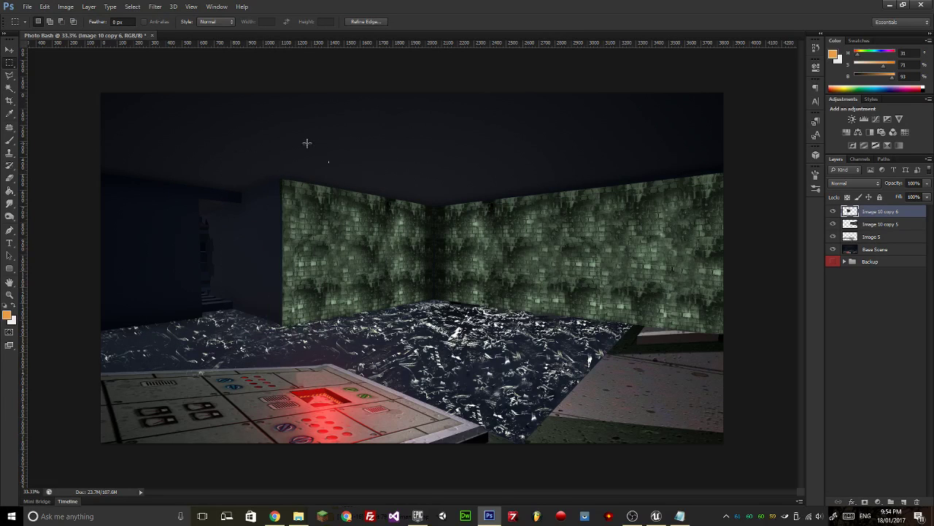
Undo the second cut and trim the flipped wall again with the selection shifted, aligning its outer edge with the protruding corner.
{"action": "key", "text": "ctrl+shift+d"}
{"action": "left_click", "coordinate": [256, 227]}
{"action": "key", "text": "ctrl+alt+z"}
{"action": "key", "text": "ctrl+alt+z"}
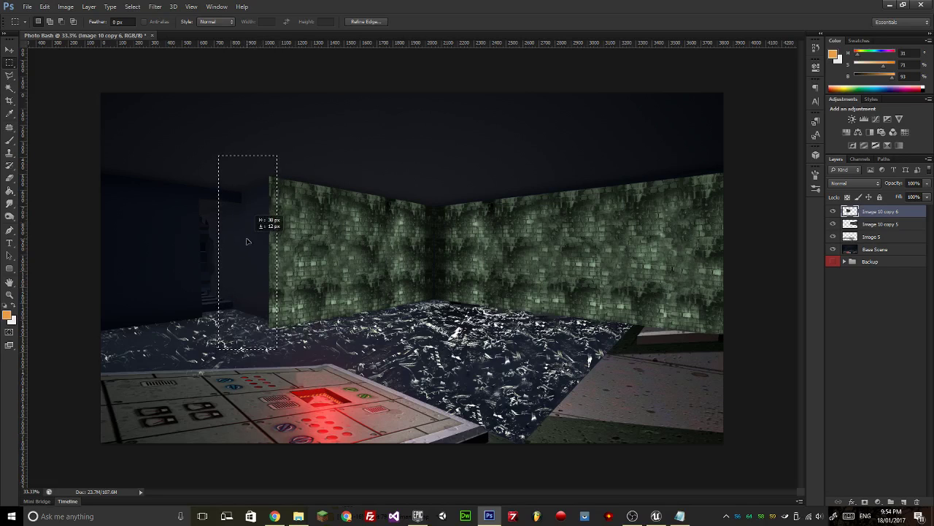
{"action": "key", "text": "ctrl+shift+z"}
{"action": "key", "text": "ctrl+shift+z"}
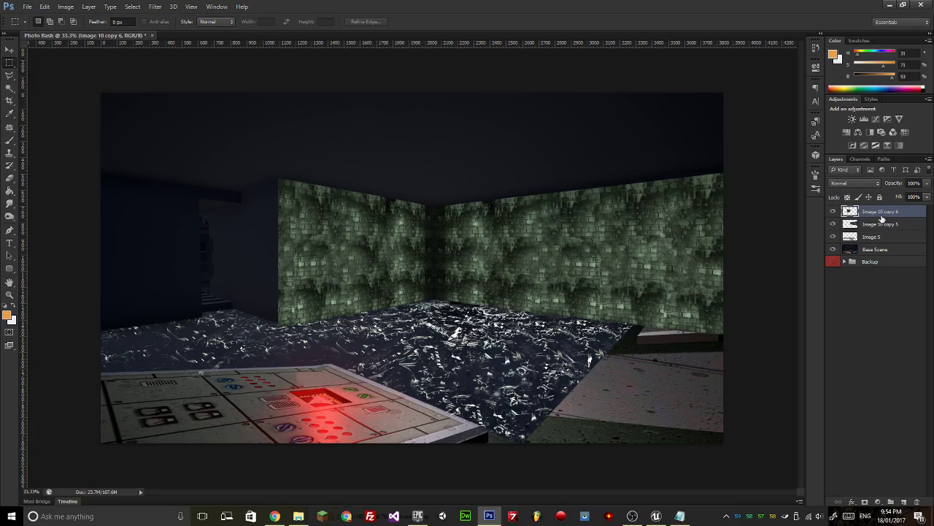
Duplicate the Image 10 copy 6 wall, flip it horizontally, place it against the protruding corner and narrow it to about 80% width.
{"action": "key", "text": "ctrl+j"}
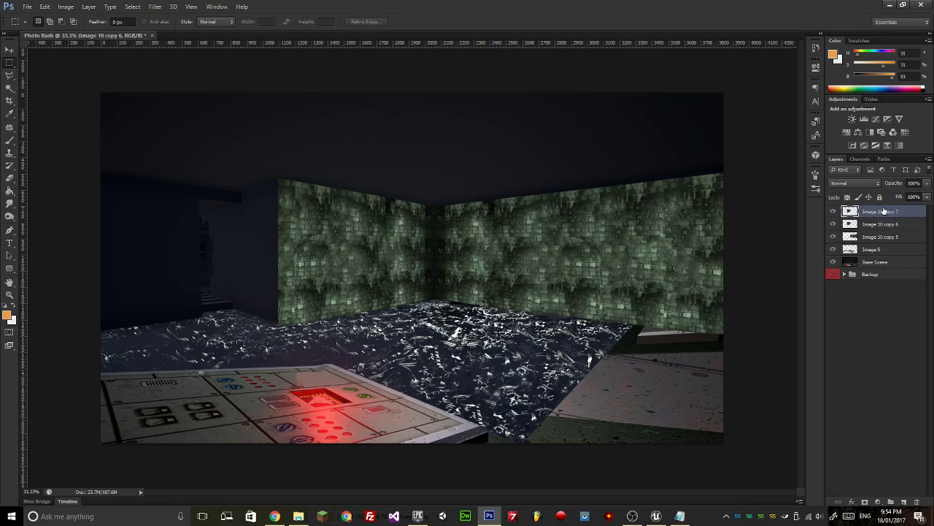
{"action": "key", "text": "ctrl+t"}
{"action": "right_click", "coordinate": [362, 270]}
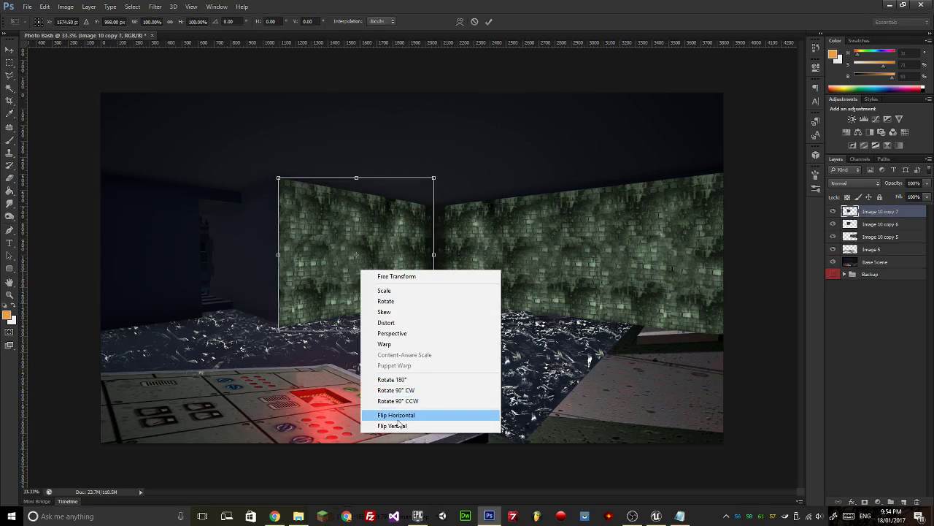
{"action": "left_click", "coordinate": [400, 420]}
{"action": "left_click_drag", "start_coordinate": [411, 272], "coordinate": [257, 271]}
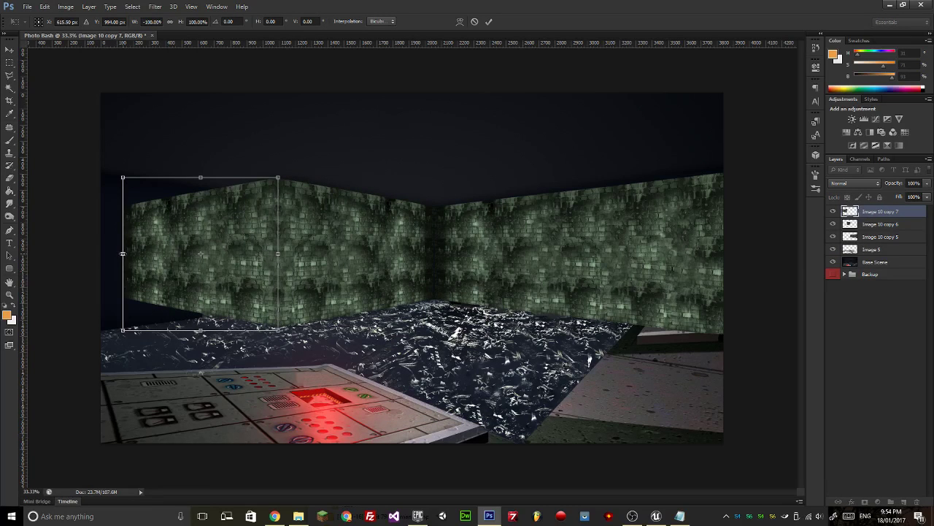
{"action": "left_click_drag", "start_coordinate": [122, 254], "coordinate": [154, 271]}
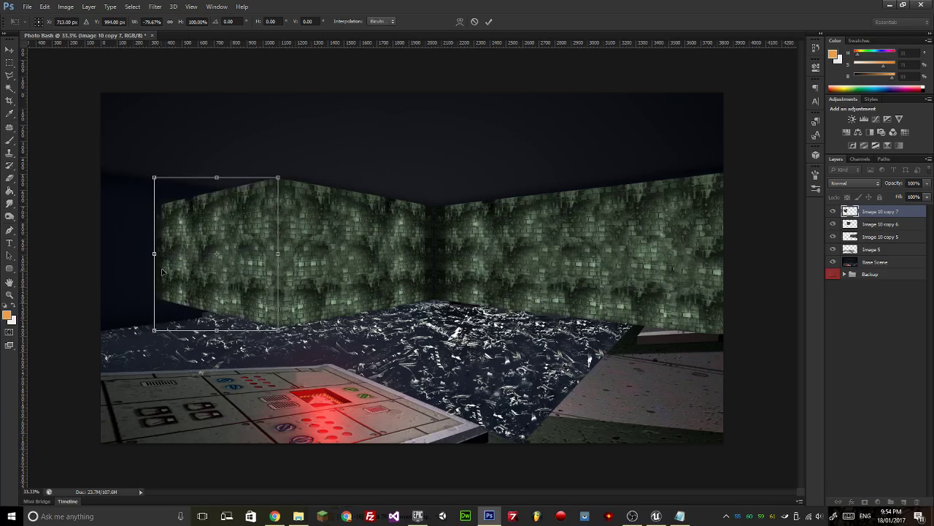
{"action": "key", "text": "Return"}
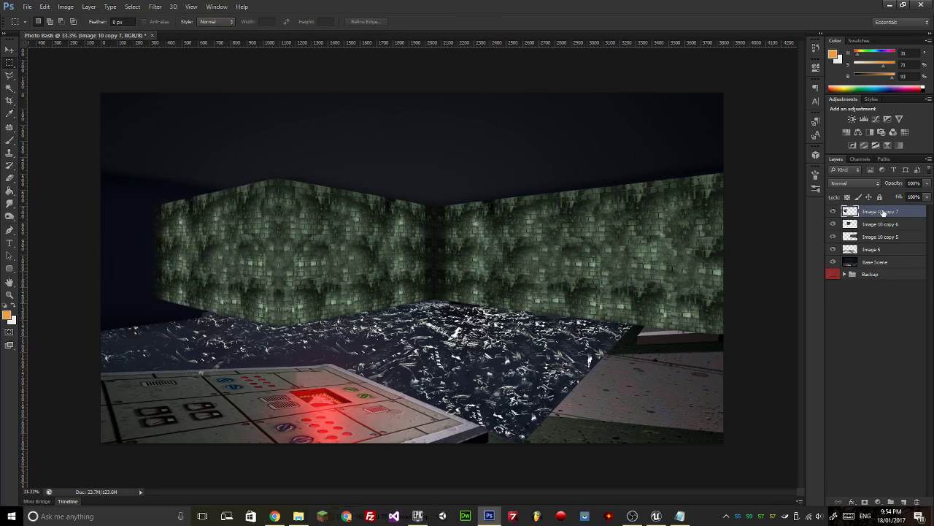
Duplicate the Image 10 copy 7 wall, flip it horizontally and extend it to cover the room's far-left wall.
{"action": "key", "text": "ctrl+j"}
{"action": "key", "text": "ctrl+t"}
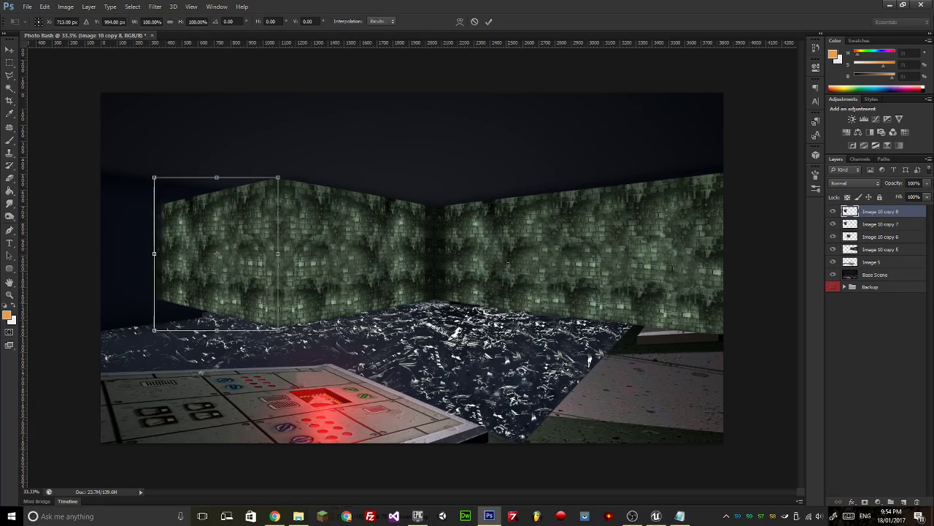
{"action": "right_click", "coordinate": [247, 241]}
{"action": "left_click", "coordinate": [300, 386]}
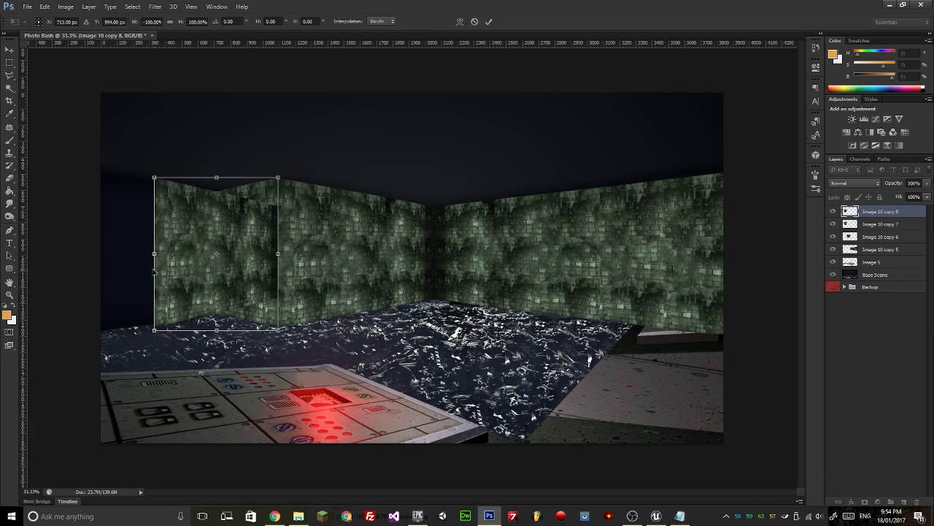
{"action": "left_click_drag", "start_coordinate": [279, 249], "coordinate": [256, 249]}
Stretch the far-left wall copy to about 113% height, fit its inner edge, and place its layer below Image 10 copy 7.
{"action": "left_click_drag", "start_coordinate": [164, 172], "coordinate": [163, 168]}
{"action": "left_click_drag", "start_coordinate": [160, 327], "coordinate": [160, 341]}
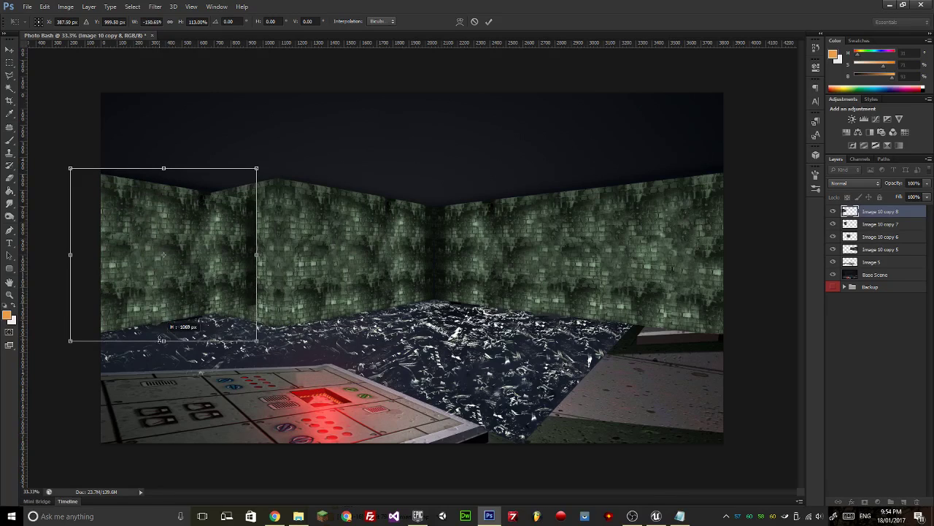
{"action": "left_click_drag", "start_coordinate": [257, 255], "coordinate": [268, 254]}
{"action": "key", "text": "Return"}
{"action": "left_click_drag", "start_coordinate": [879, 210], "coordinate": [880, 230]}
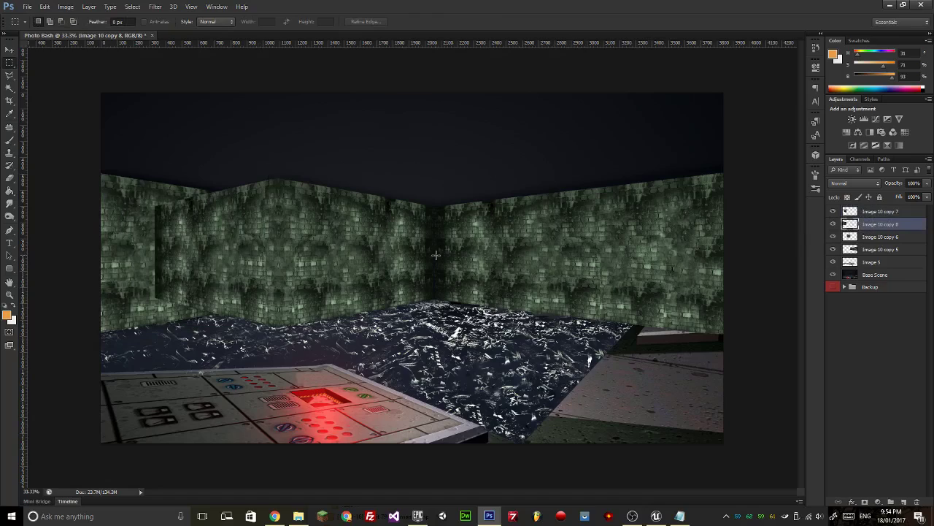
Raise the upper edge of the Image 10 copy 8 wall and lower its outer upper corner to follow the ceiling line, applying the transformation.
{"action": "scroll", "coordinate": [435, 255], "scroll_direction": "up", "scroll_amount": 2}
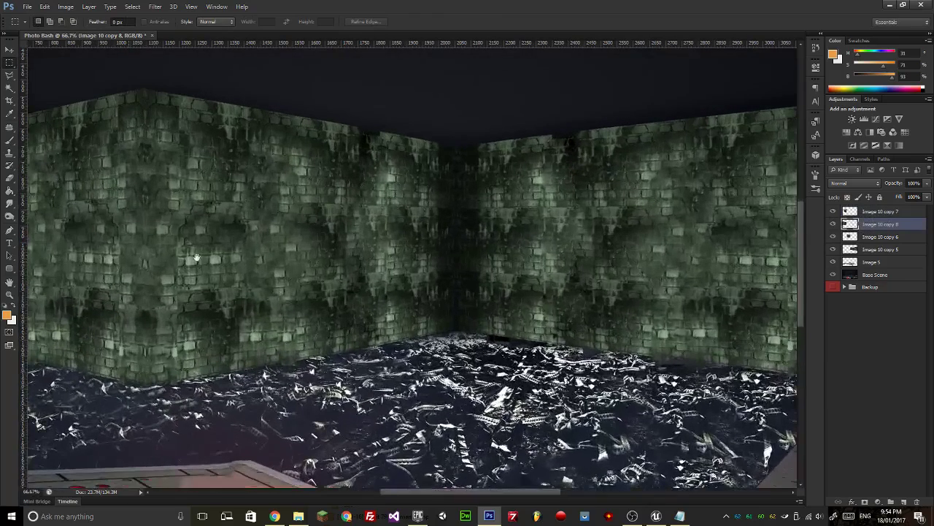
{"action": "left_click_drag", "start_coordinate": [196, 258], "coordinate": [425, 287]}
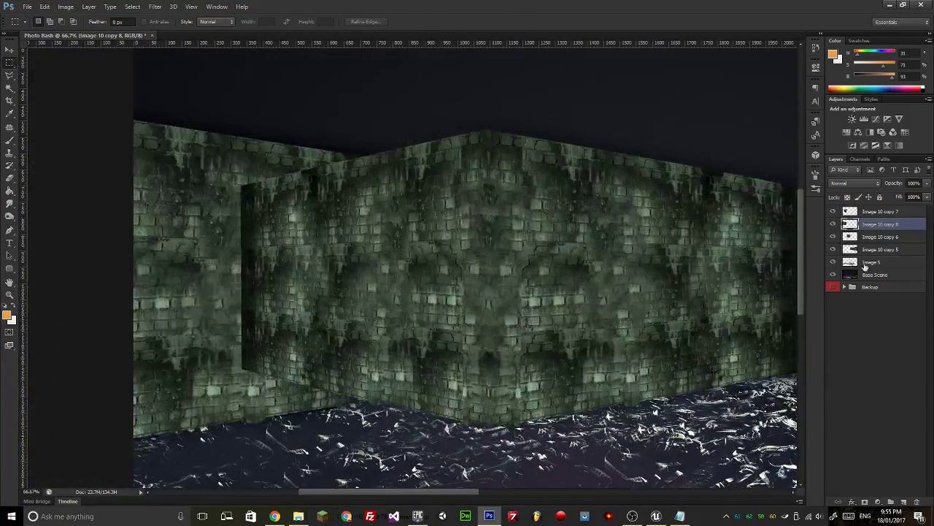
{"action": "key", "text": "ctrl+t"}
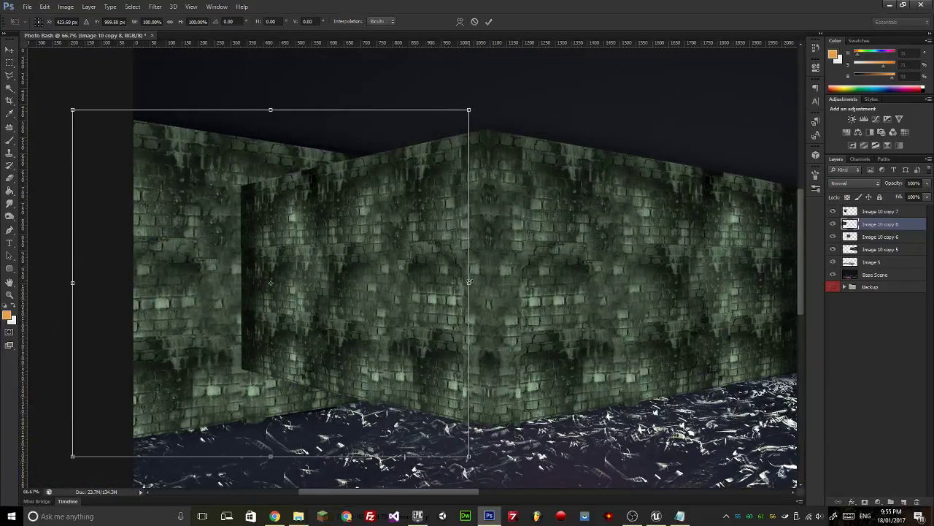
{"action": "left_click_drag", "start_coordinate": [271, 108], "coordinate": [271, 105]}
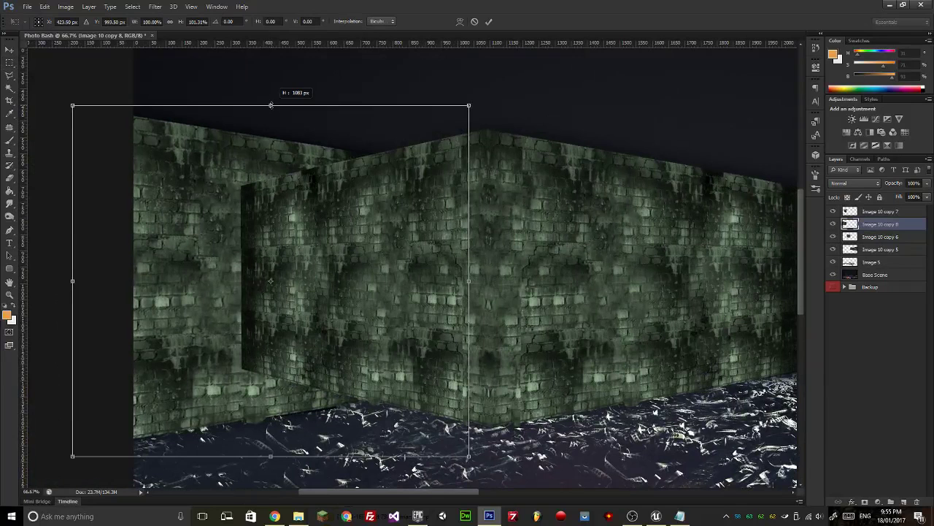
{"action": "left_click_drag", "start_coordinate": [72, 106], "coordinate": [73, 122]}
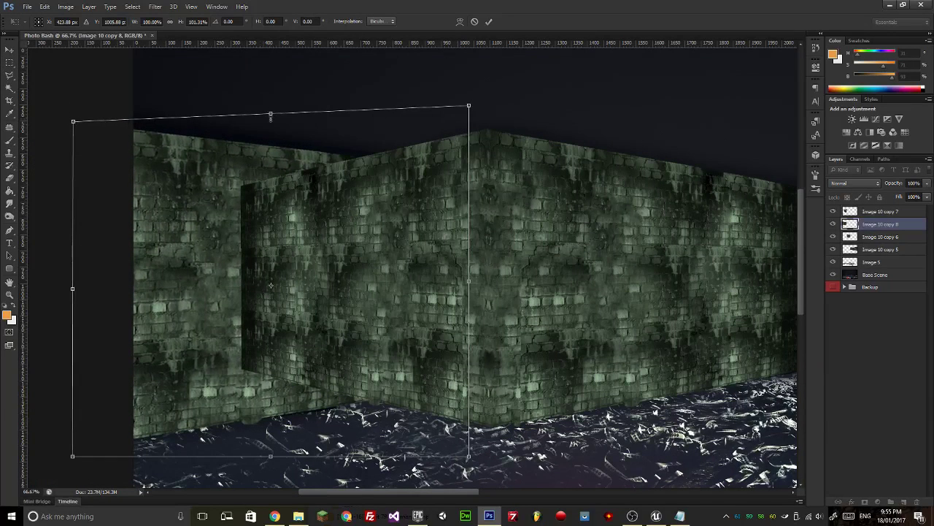
{"action": "left_click_drag", "start_coordinate": [271, 113], "coordinate": [270, 105]}
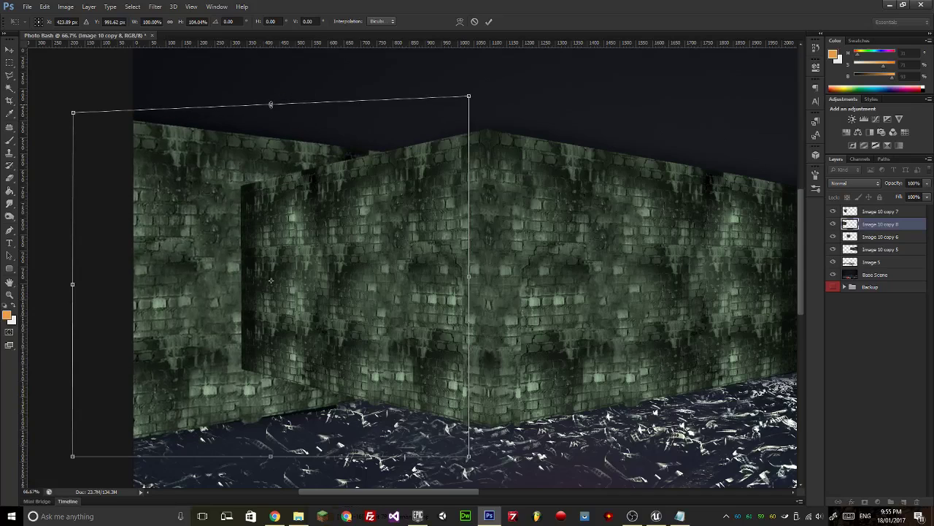
{"action": "key", "text": "Return"}
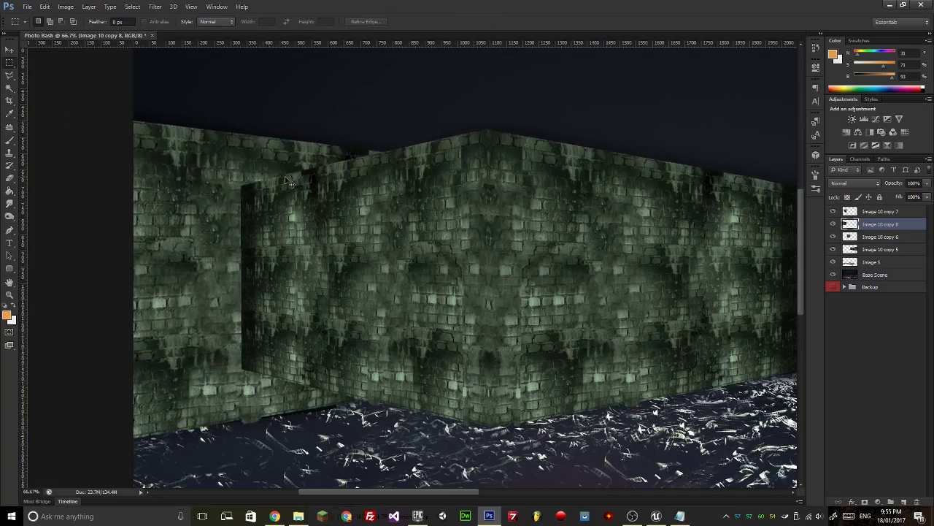
Group the four brick wall layers, Image 10 copy 5 through Image 10 copy 8.
{"action": "scroll", "coordinate": [289, 182], "scroll_direction": "down", "scroll_amount": 2}
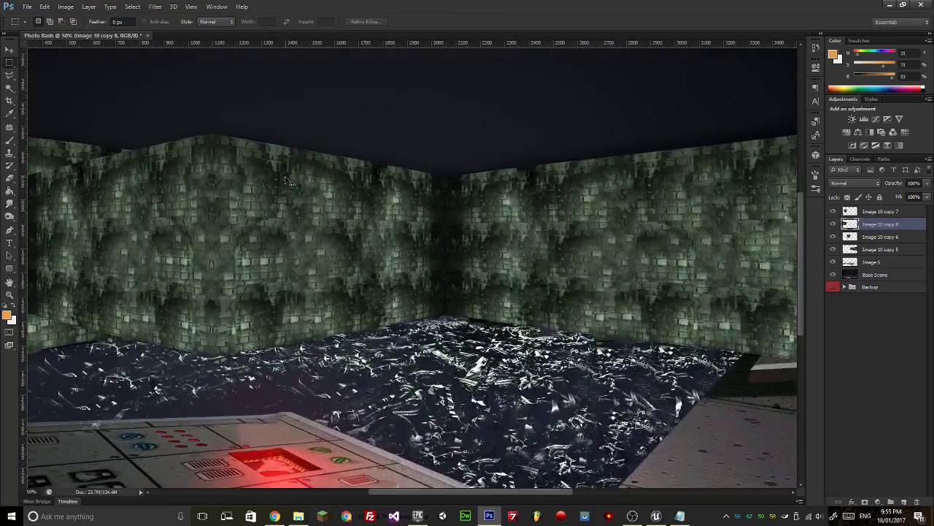
{"action": "left_click_drag", "start_coordinate": [470, 322], "coordinate": [482, 348]}
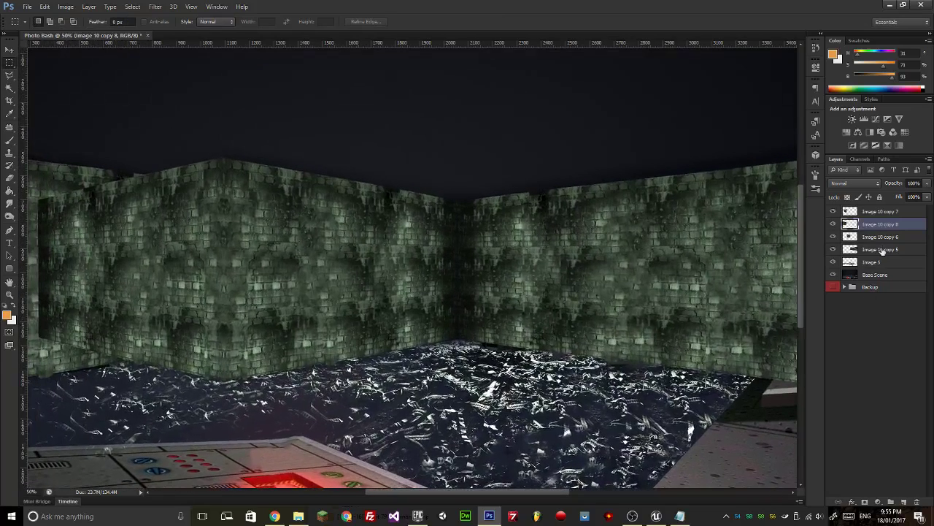
{"action": "left_click", "coordinate": [882, 249]}
{"action": "left_click", "coordinate": [873, 212], "text": "shift"}
{"action": "key", "text": "ctrl+g"}
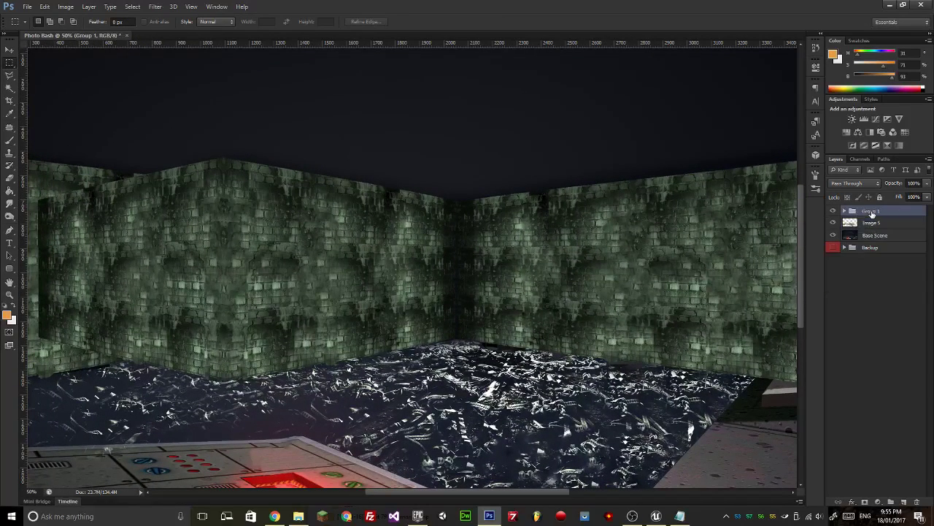
Rename the new group of brick wall layers to Wall.
{"action": "double_click", "coordinate": [870, 211]}
{"action": "type", "text": "Wall"}
{"action": "key", "text": "Return"}
Try the blend modes from Multiply through Luminosity on the Wall group.
{"action": "left_click", "coordinate": [844, 183]}
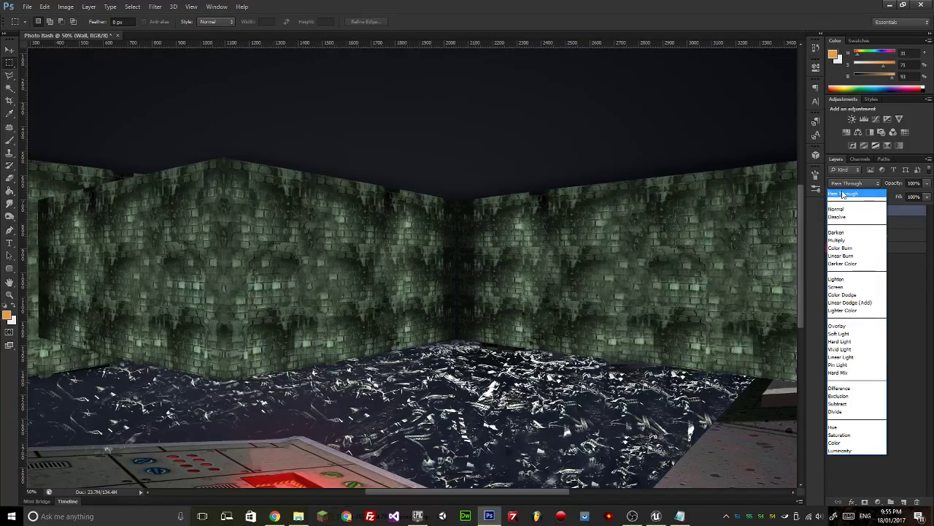
{"action": "left_click", "coordinate": [846, 235]}
{"action": "key", "text": "Down"}
{"action": "key", "text": "Down"}
{"action": "key", "text": "Down"}
{"action": "key", "text": "Down"}
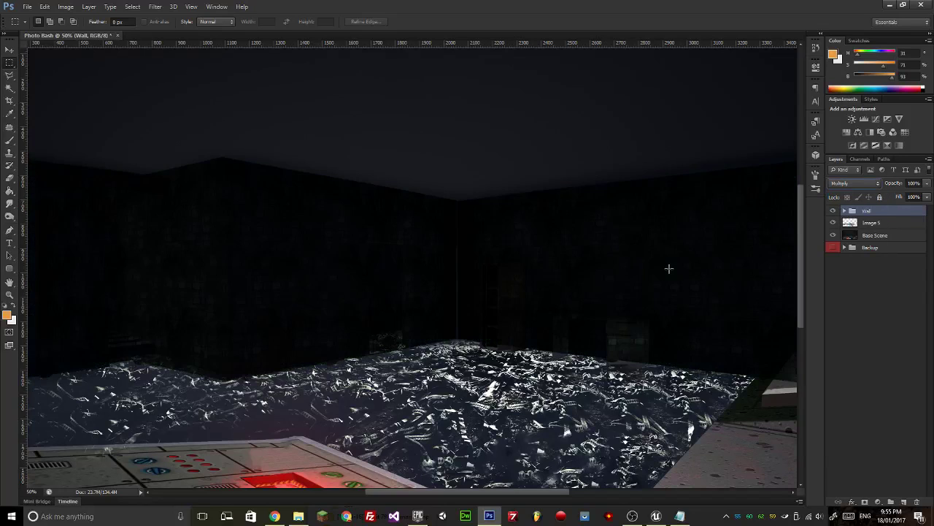
{"action": "key", "text": "Down"}
{"action": "key", "text": "Down"}
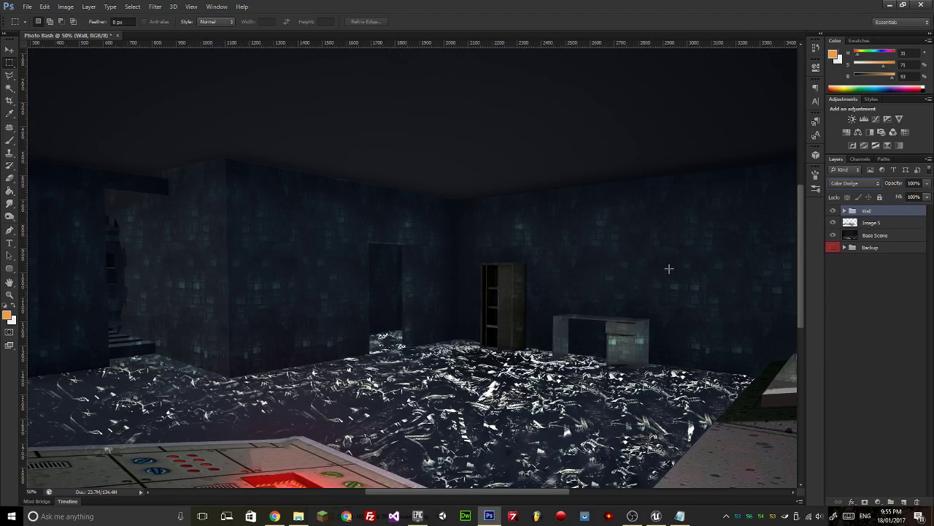
{"action": "key", "text": "Down"}
{"action": "key", "text": "Down"}
{"action": "key", "text": "Down"}
{"action": "key", "text": "Down"}
{"action": "key", "text": "Down"}
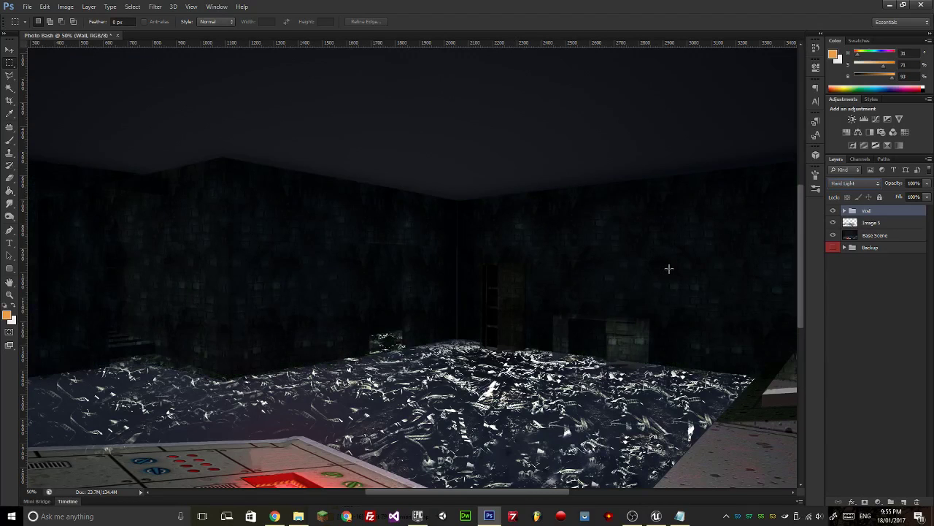
{"action": "key", "text": "Down"}
{"action": "key", "text": "Down"}
{"action": "key", "text": "Down"}
{"action": "key", "text": "Down"}
{"action": "key", "text": "Down"}
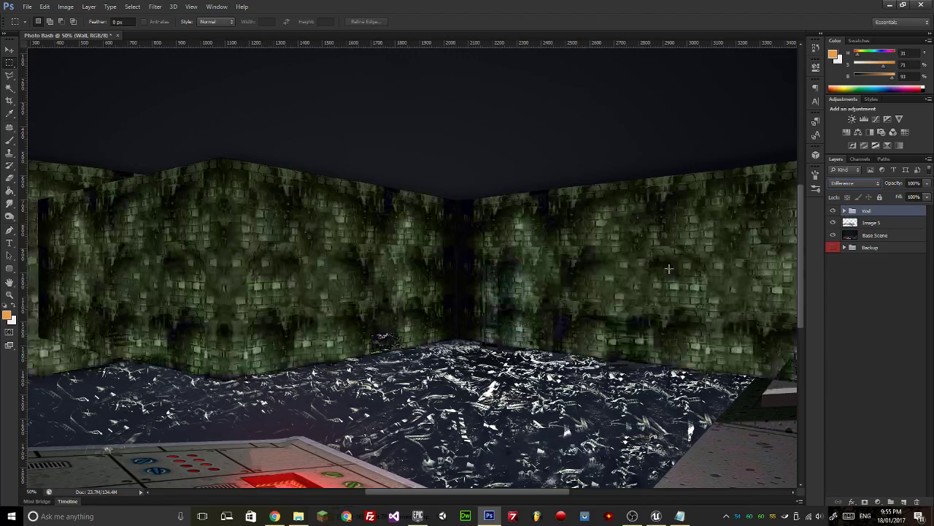
{"action": "key", "text": "Down"}
{"action": "key", "text": "Down"}
{"action": "key", "text": "Down"}
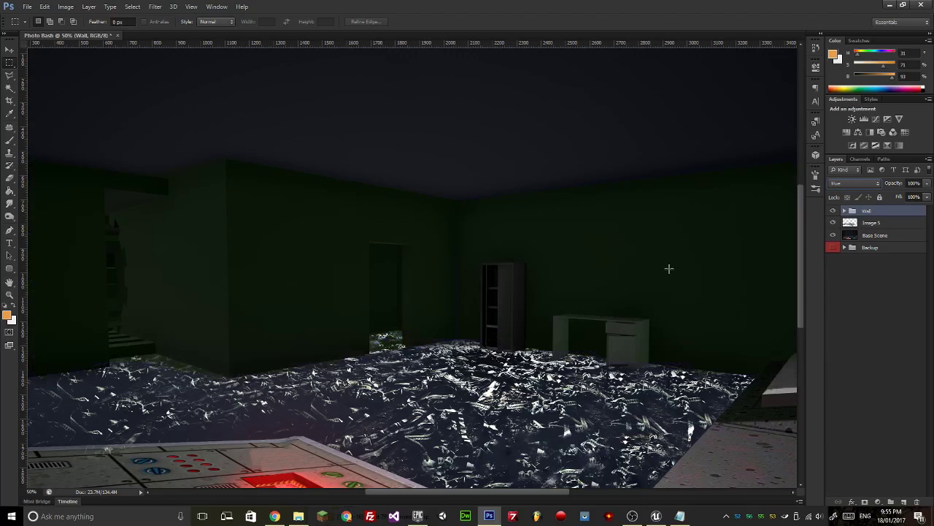
{"action": "key", "text": "Down"}
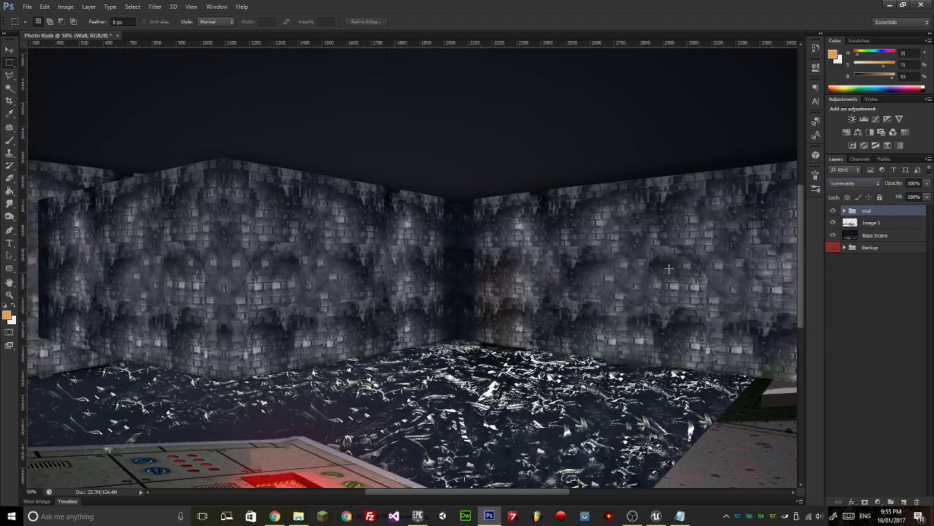
Try the Wall group's blend modes again in reverse order, from Luminosity back past Dissolve.
{"action": "key", "text": "Up"}
{"action": "key", "text": "Up"}
{"action": "key", "text": "Up"}
{"action": "key", "text": "Up"}
{"action": "key", "text": "Up"}
{"action": "key", "text": "Up"}
{"action": "key", "text": "Up"}
{"action": "key", "text": "Up"}
{"action": "key", "text": "Up"}
{"action": "key", "text": "Up"}
{"action": "key", "text": "Up"}
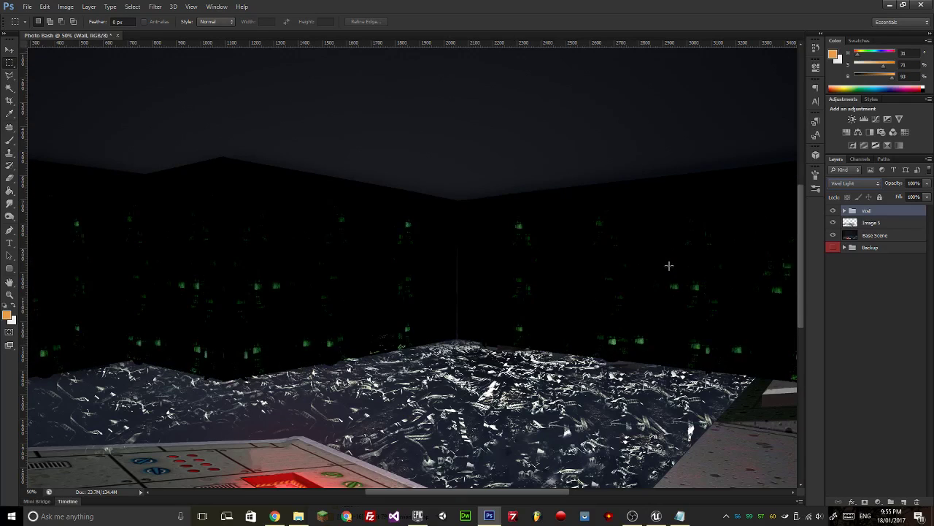
{"action": "key", "text": "Up"}
{"action": "key", "text": "Up"}
{"action": "key", "text": "Up"}
{"action": "key", "text": "Up"}
{"action": "key", "text": "Up"}
{"action": "key", "text": "Up"}
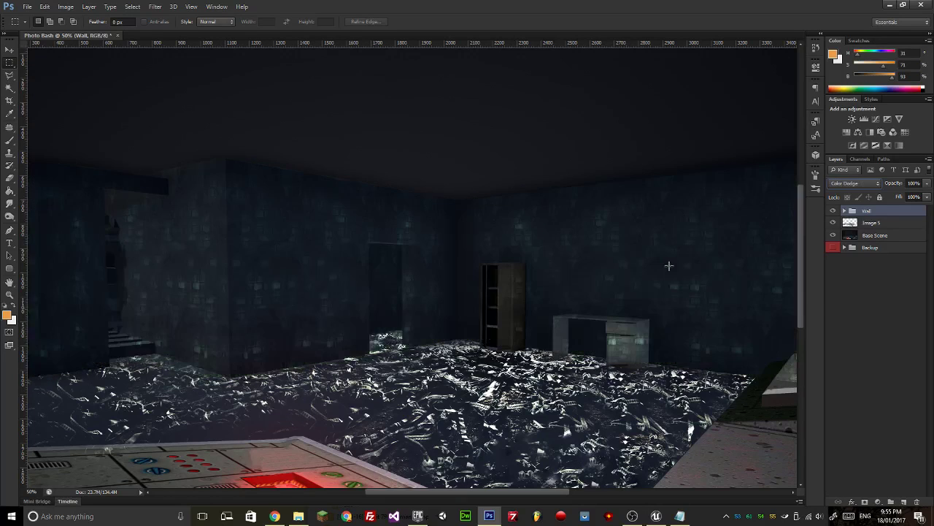
{"action": "key", "text": "Up"}
{"action": "key", "text": "Up"}
{"action": "key", "text": "Up"}
{"action": "key", "text": "Up"}
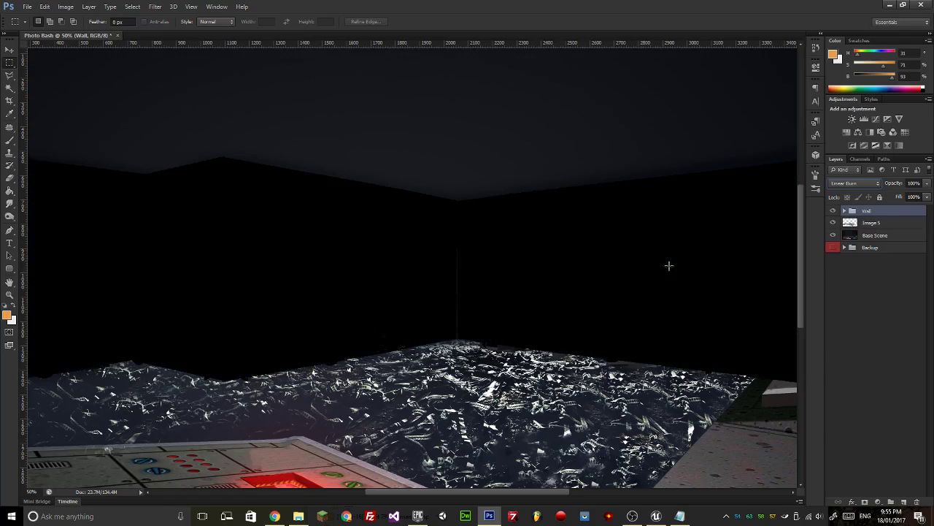
{"action": "key", "text": "Down"}
{"action": "key", "text": "Down"}
{"action": "key", "text": "Up"}
{"action": "key", "text": "Up"}
{"action": "key", "text": "Up"}
{"action": "key", "text": "Up"}
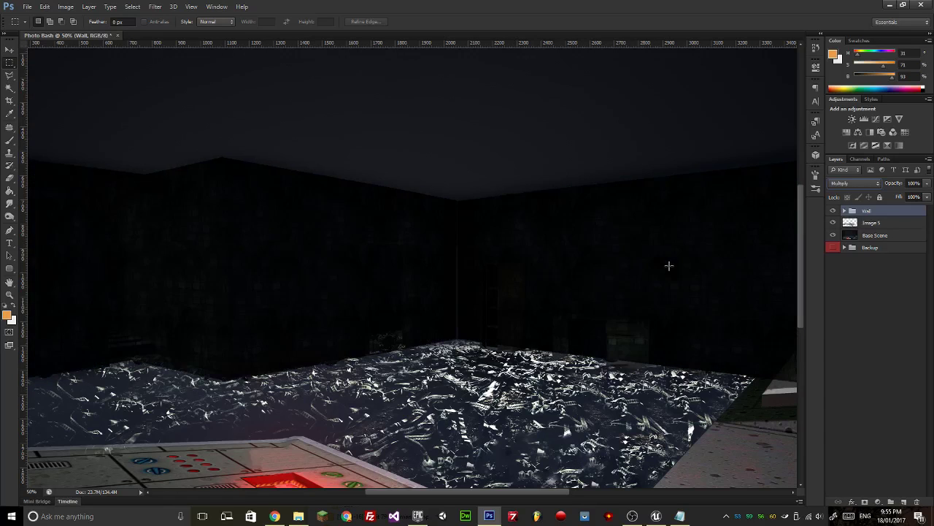
{"action": "key", "text": "Up"}
{"action": "key", "text": "Up"}
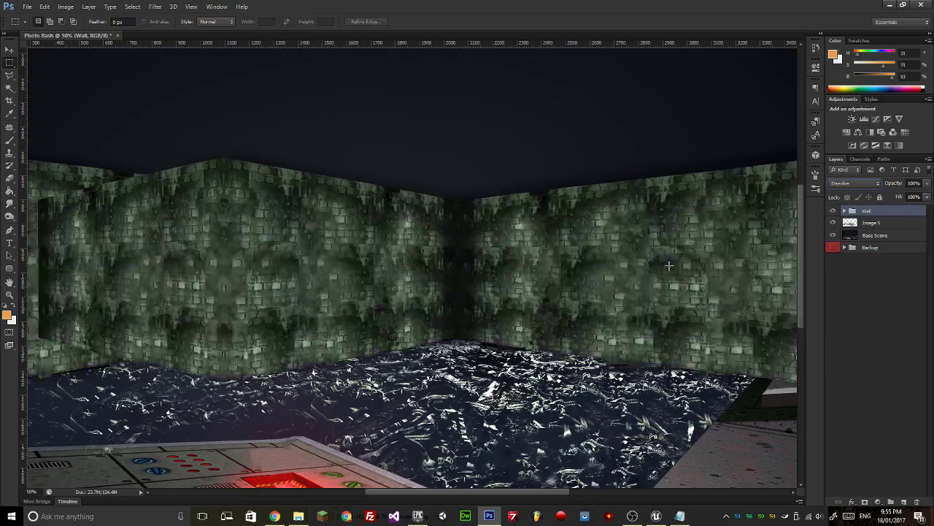
{"action": "key", "text": "Up"}
Set the Wall group's blend mode to Color Dodge.
{"action": "key", "text": "Down"}
{"action": "key", "text": "Down"}
{"action": "key", "text": "Down"}
{"action": "key", "text": "Down"}
{"action": "key", "text": "Down"}
{"action": "key", "text": "Down"}
{"action": "key", "text": "Down"}
{"action": "key", "text": "Down"}
{"action": "key", "text": "Down"}
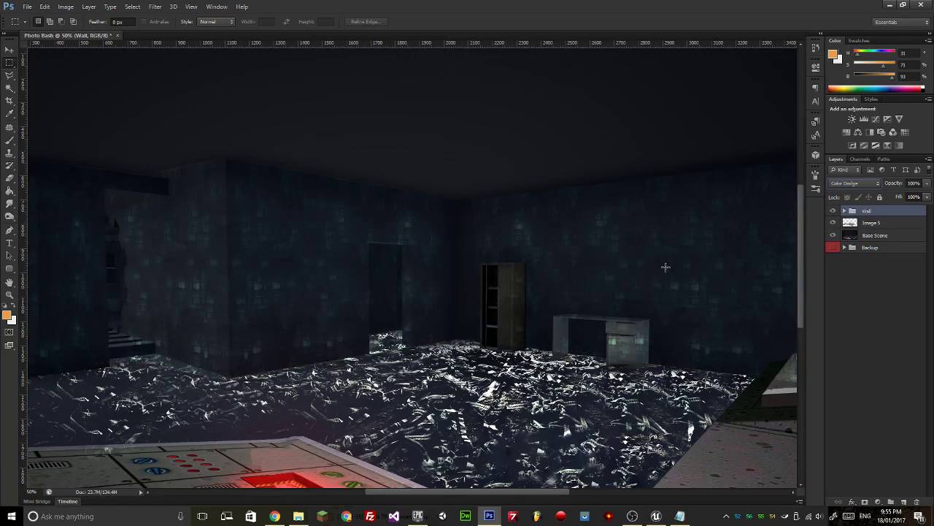
Duplicate the Wall group within the document.
{"action": "left_click", "coordinate": [888, 214], "text": "ctrl"}
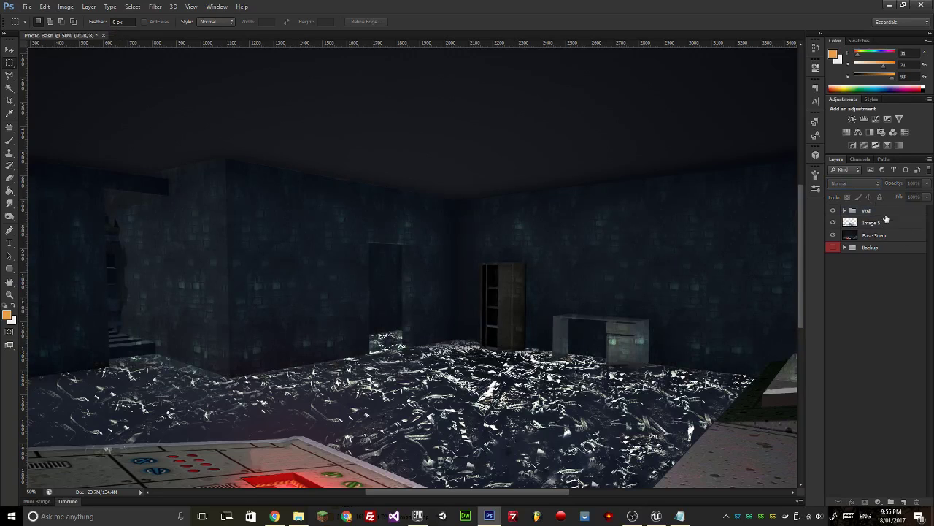
{"action": "left_click", "coordinate": [876, 213]}
{"action": "right_click", "coordinate": [878, 211]}
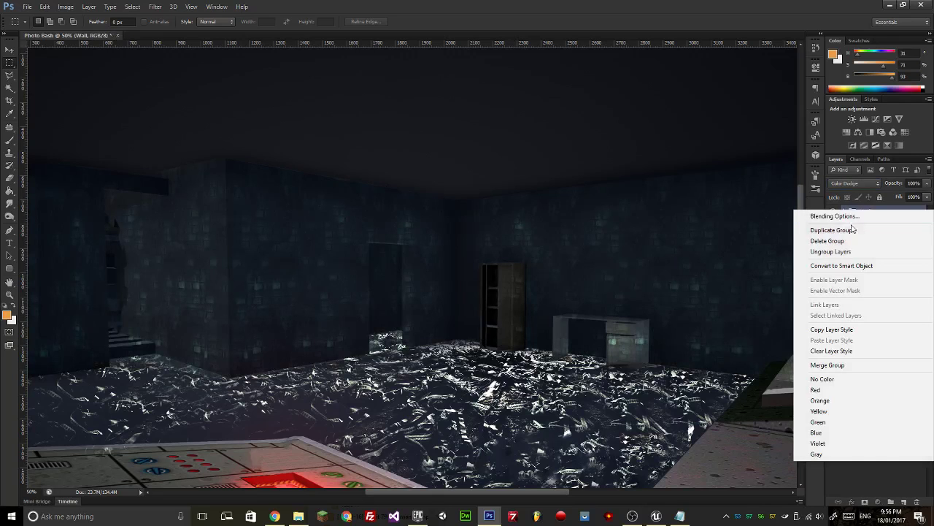
{"action": "left_click", "coordinate": [821, 218]}
{"action": "left_click", "coordinate": [552, 159]}
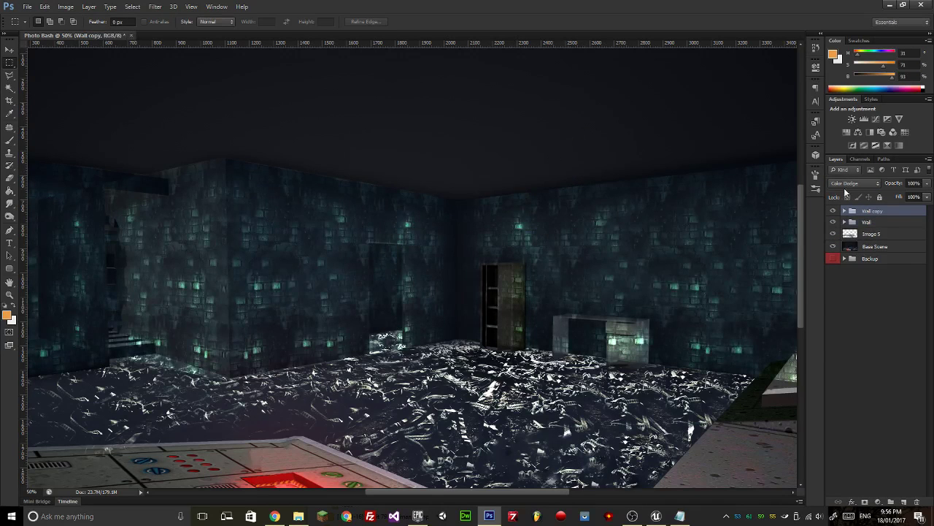
Set the Wall copy group's blend mode to Linear Dodge (Add) after comparing it with neighbouring modes.
{"action": "left_click", "coordinate": [853, 184]}
{"action": "left_click", "coordinate": [846, 195]}
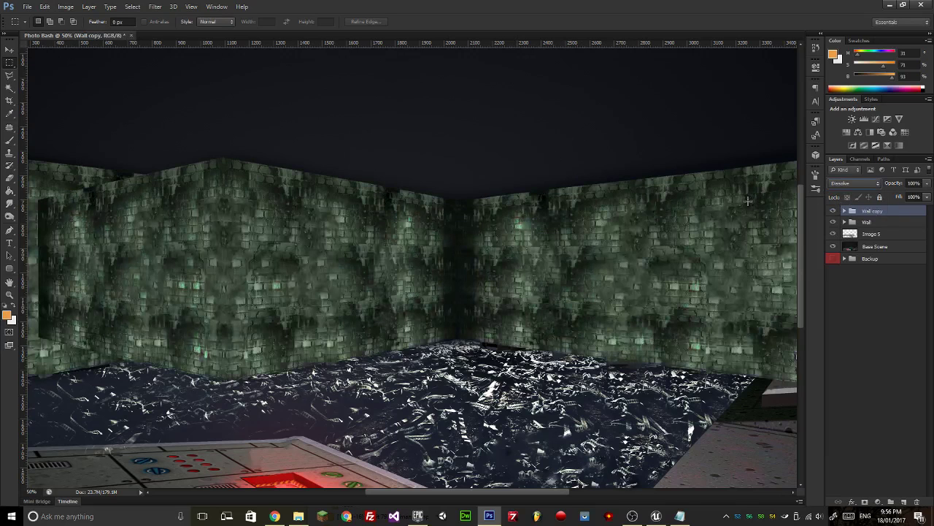
{"action": "key", "text": "Down"}
{"action": "key", "text": "Down"}
{"action": "key", "text": "Down"}
{"action": "key", "text": "Down"}
{"action": "key", "text": "Down"}
{"action": "key", "text": "Down"}
{"action": "key", "text": "Down"}
{"action": "key", "text": "Down"}
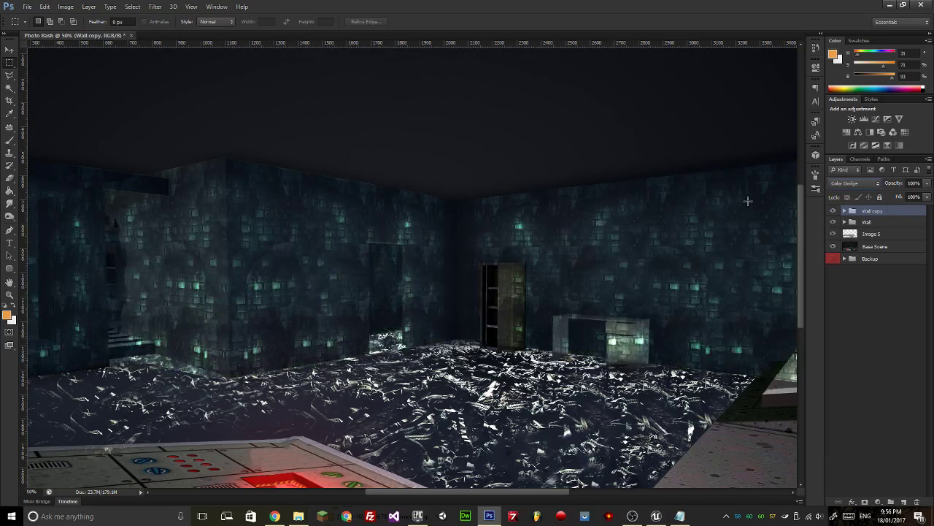
{"action": "key", "text": "Down"}
{"action": "key", "text": "Down"}
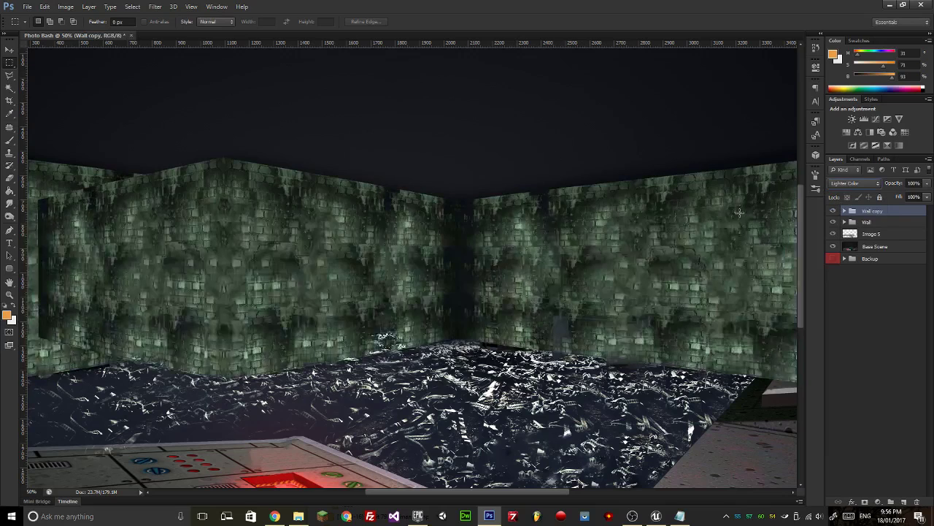
{"action": "key", "text": "Up"}
Lower the Wall copy group's opacity to 40% and place it below the Wall group.
{"action": "left_click", "coordinate": [926, 183]}
{"action": "left_click_drag", "start_coordinate": [921, 196], "coordinate": [899, 195]}
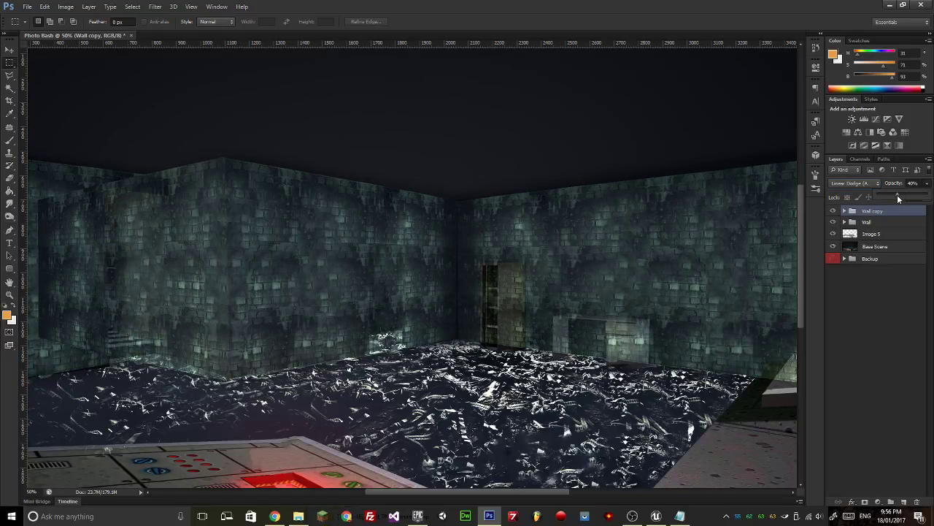
{"action": "left_click", "coordinate": [898, 233]}
{"action": "mouse_move", "coordinate": [899, 215]}
{"action": "left_mouse_down"}
{"action": "mouse_move", "coordinate": [889, 214]}
{"action": "mouse_move", "coordinate": [890, 227]}
{"action": "left_mouse_up"}
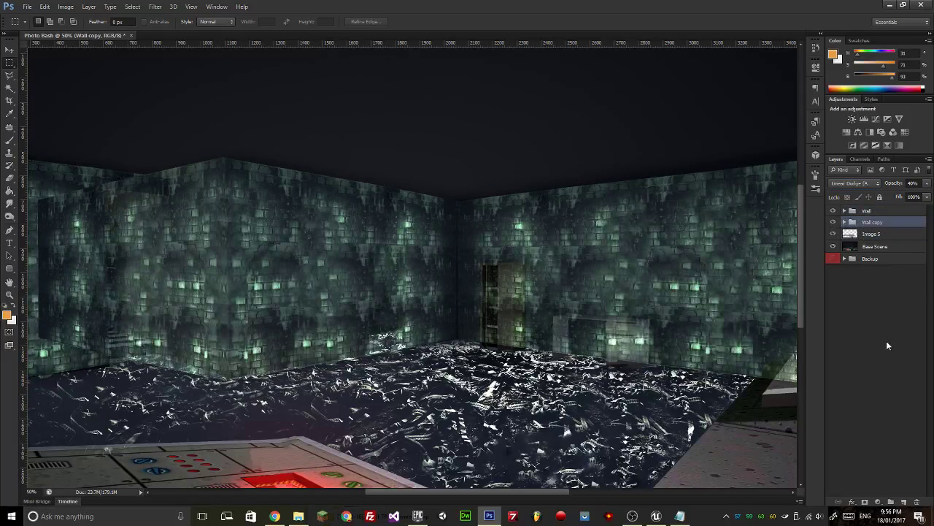
{"action": "left_click", "coordinate": [852, 318]}
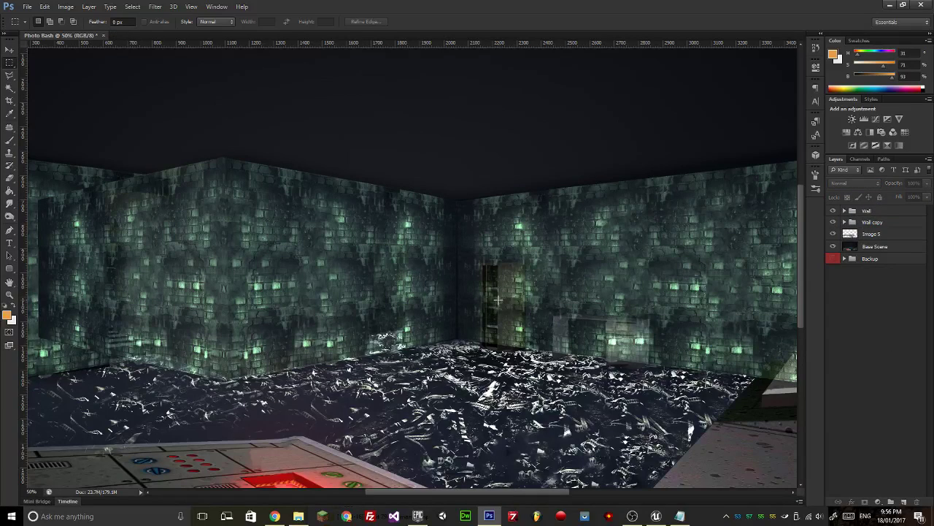
{"action": "key", "text": "ctrl+plus"}
{"action": "key", "text": "ctrl+plus"}
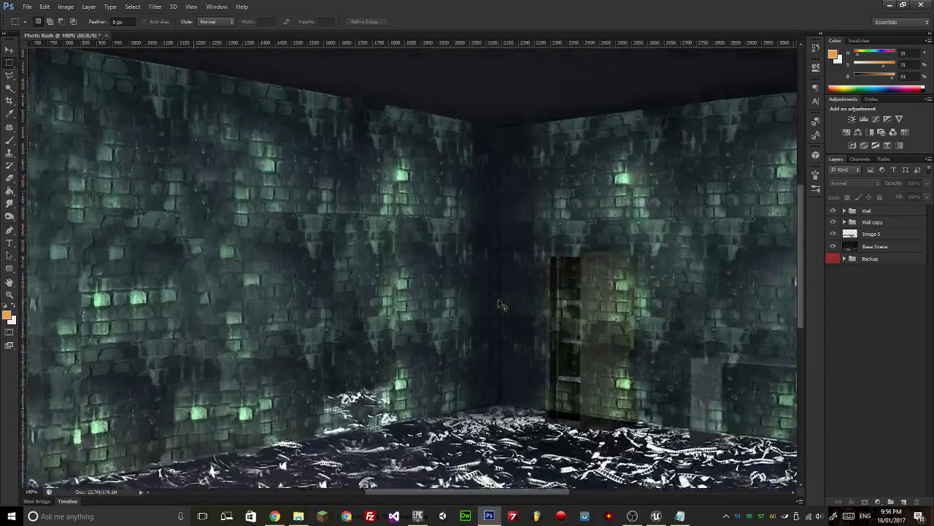
{"action": "left_click", "coordinate": [880, 222]}
{"action": "left_click", "coordinate": [877, 211], "text": "shift"}
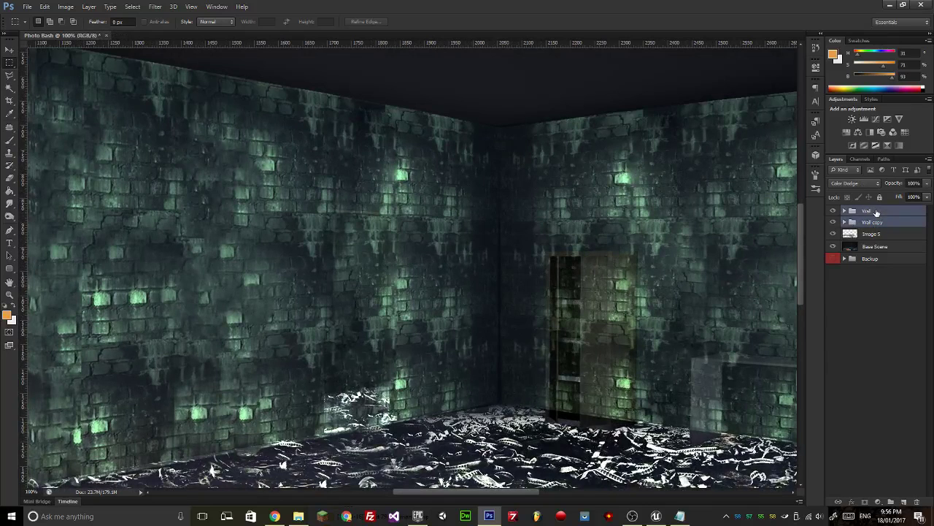
{"action": "right_click", "coordinate": [876, 212]}
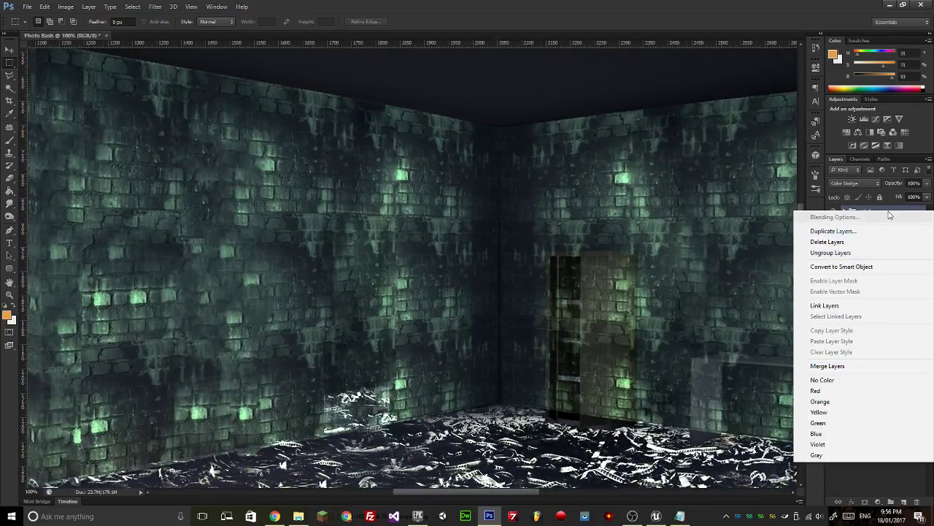
{"action": "left_click", "coordinate": [889, 214]}
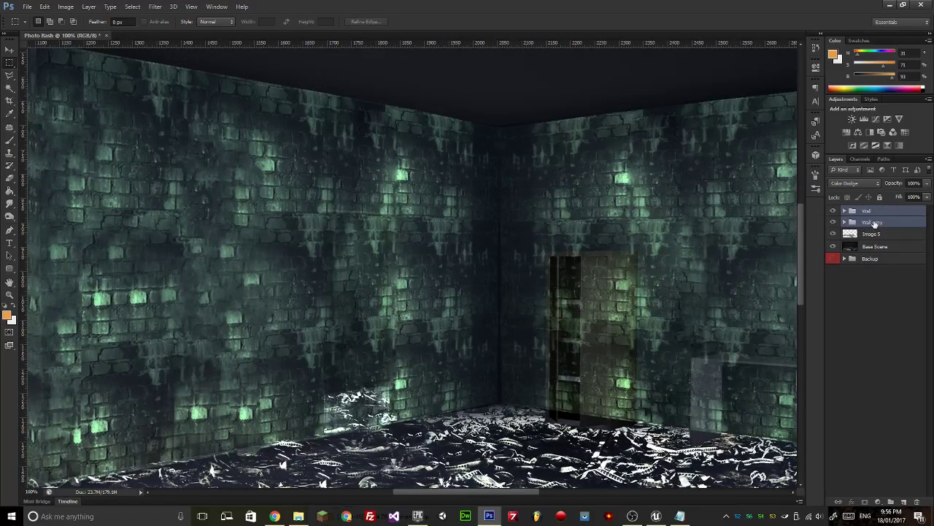
Duplicate the Wall group and move the duplicate into the Backup group.
{"action": "left_click", "coordinate": [867, 213]}
{"action": "right_click", "coordinate": [869, 212]}
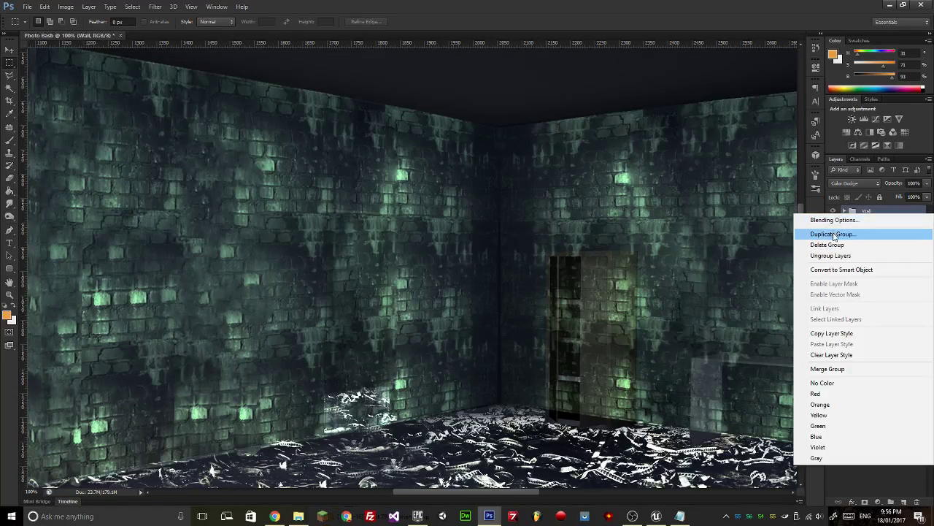
{"action": "left_click", "coordinate": [892, 232]}
{"action": "key", "text": "Return"}
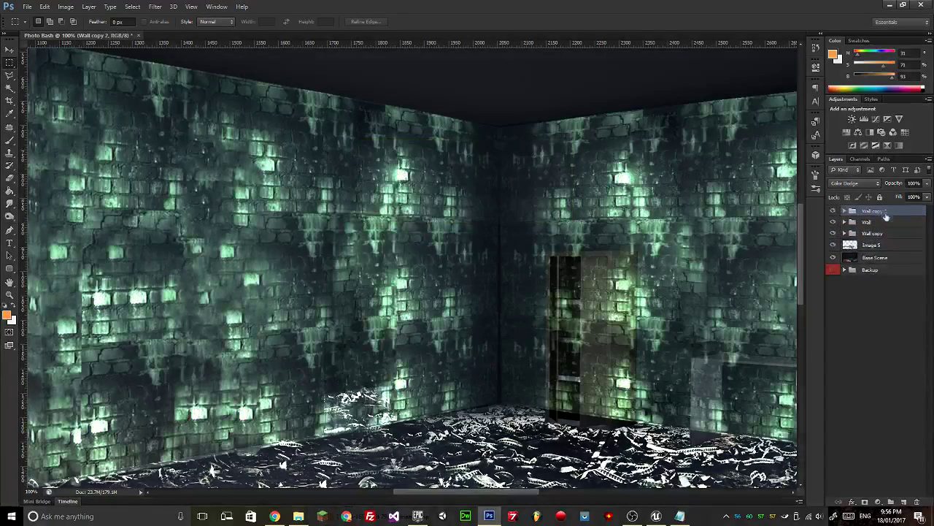
{"action": "left_click_drag", "start_coordinate": [878, 271], "coordinate": [875, 268]}
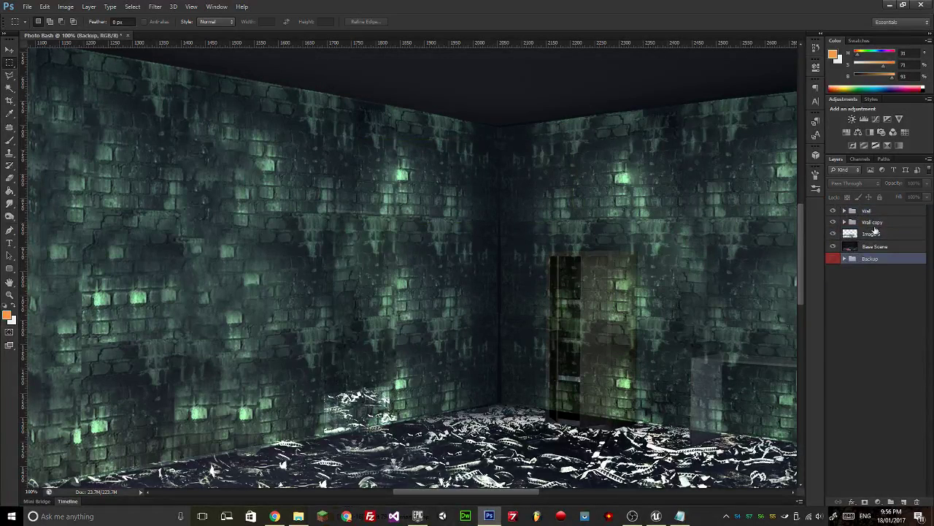
Merge the Wall and Wall copy groups into a single layer.
{"action": "left_click", "coordinate": [873, 222]}
{"action": "left_click", "coordinate": [874, 210], "text": "shift"}
{"action": "right_click", "coordinate": [874, 209]}
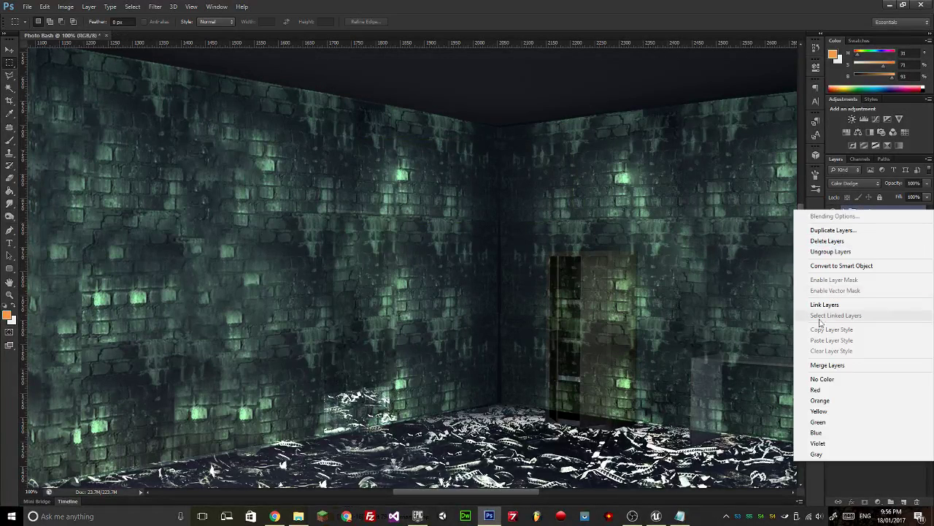
{"action": "left_click", "coordinate": [826, 365]}
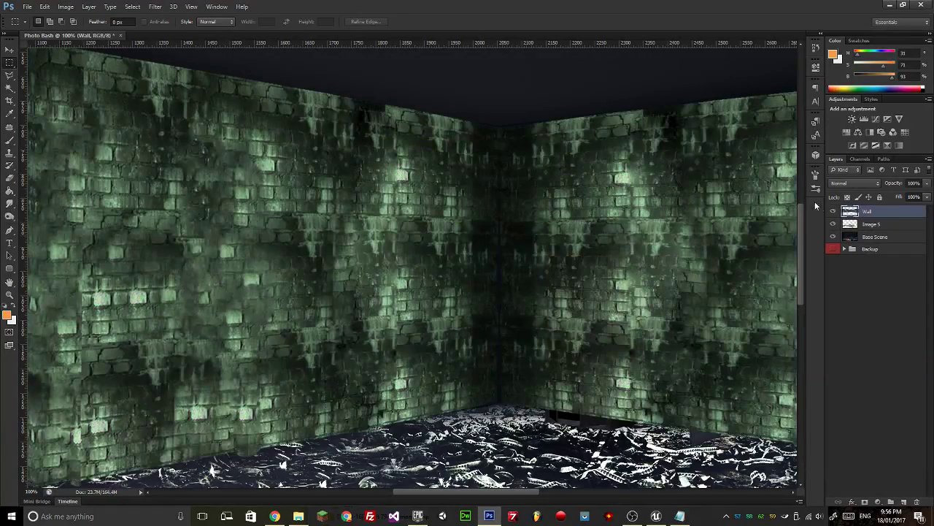
Set the merged Wall layer's blend mode to Screen and its opacity to 55%.
{"action": "left_click", "coordinate": [854, 183]}
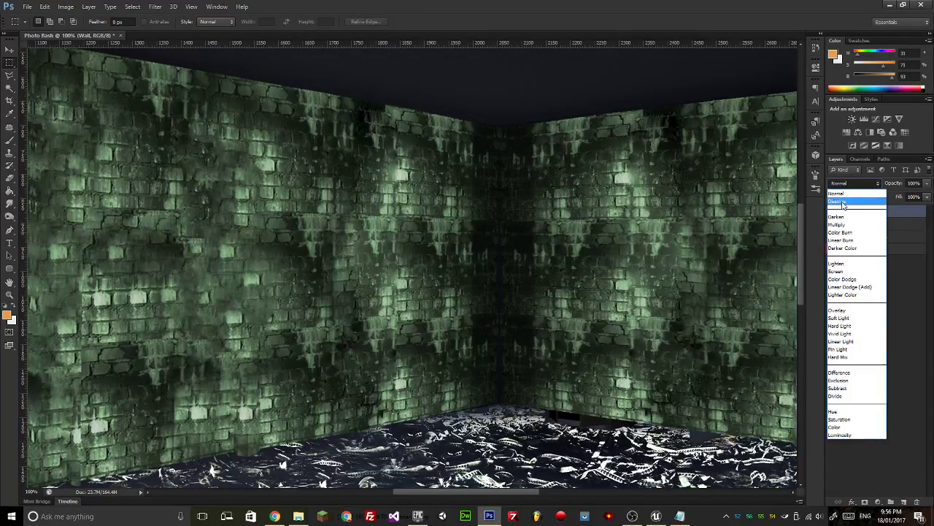
{"action": "left_click", "coordinate": [850, 252]}
{"action": "key", "text": "Down"}
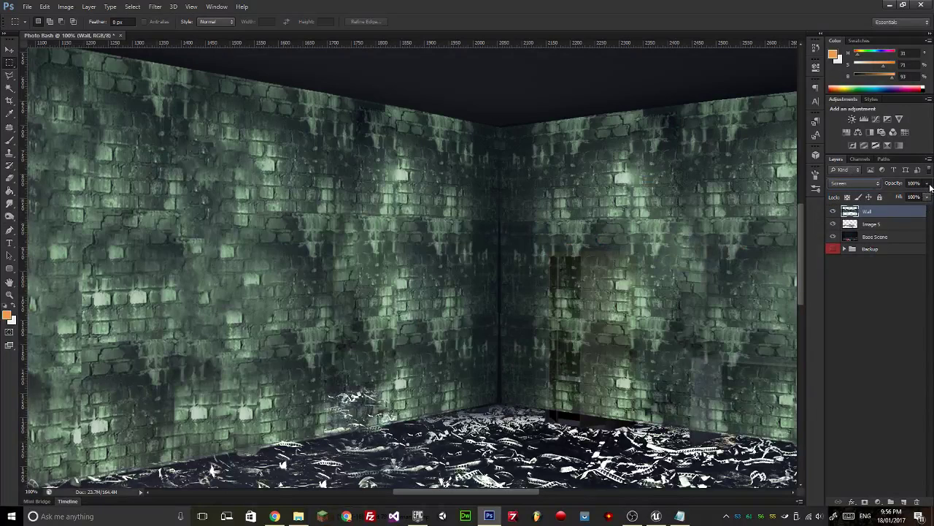
{"action": "left_click", "coordinate": [927, 183]}
{"action": "left_click_drag", "start_coordinate": [925, 197], "coordinate": [904, 197]}
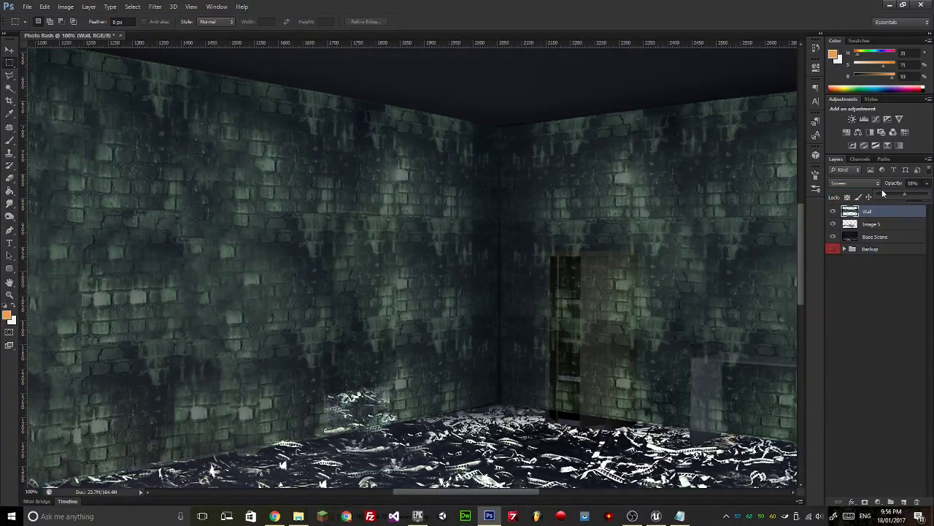
{"action": "key", "text": "ctrl+plus"}
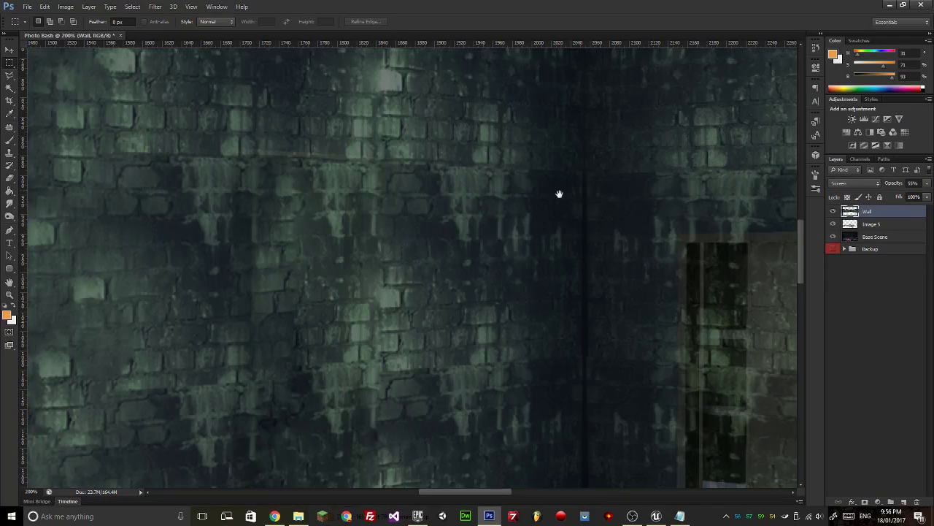
Try to heal the dark vertical seam in the wall corner using the Spot Healing Brush at a large size.
{"action": "left_click_drag", "start_coordinate": [559, 194], "coordinate": [517, 200]}
{"action": "left_click", "coordinate": [9, 141]}
{"action": "right_click", "coordinate": [9, 141]}
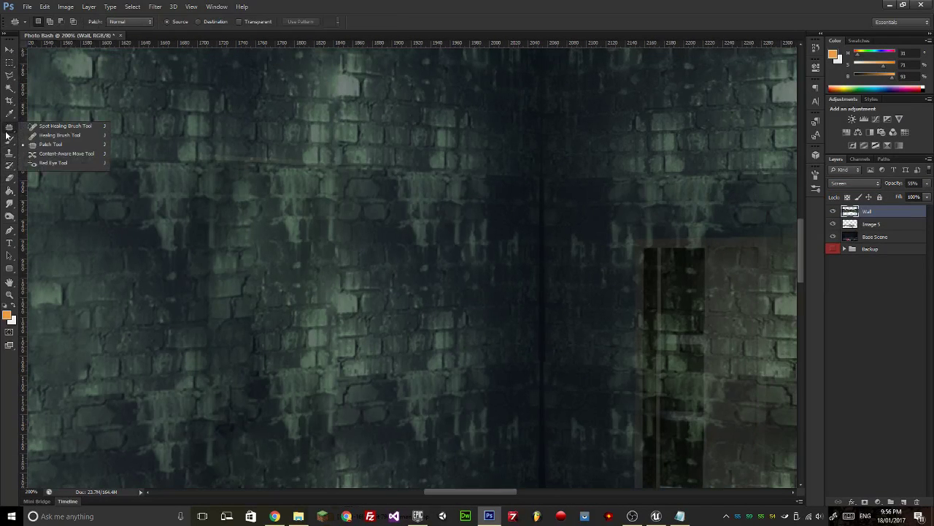
{"action": "left_click", "coordinate": [51, 135]}
{"action": "left_click_drag", "start_coordinate": [536, 167], "coordinate": [536, 396]}
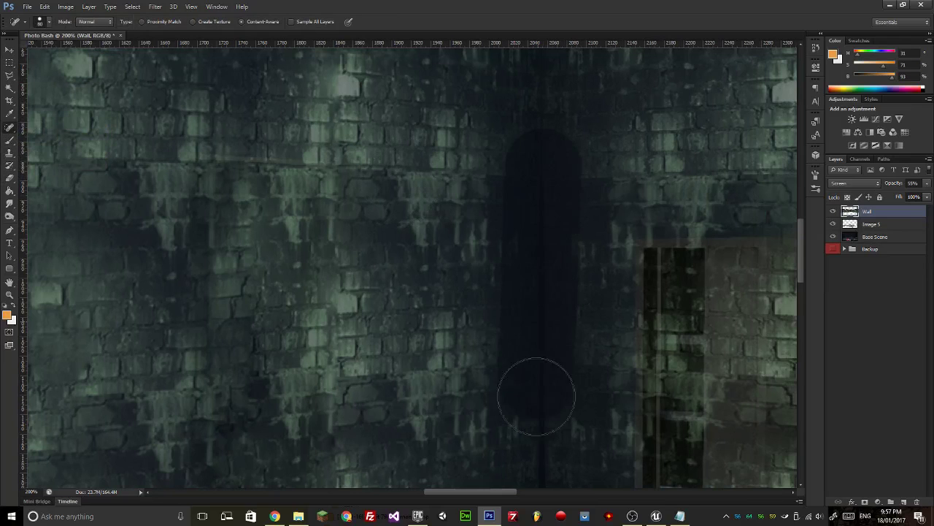
{"action": "key", "text": "ctrl+z"}
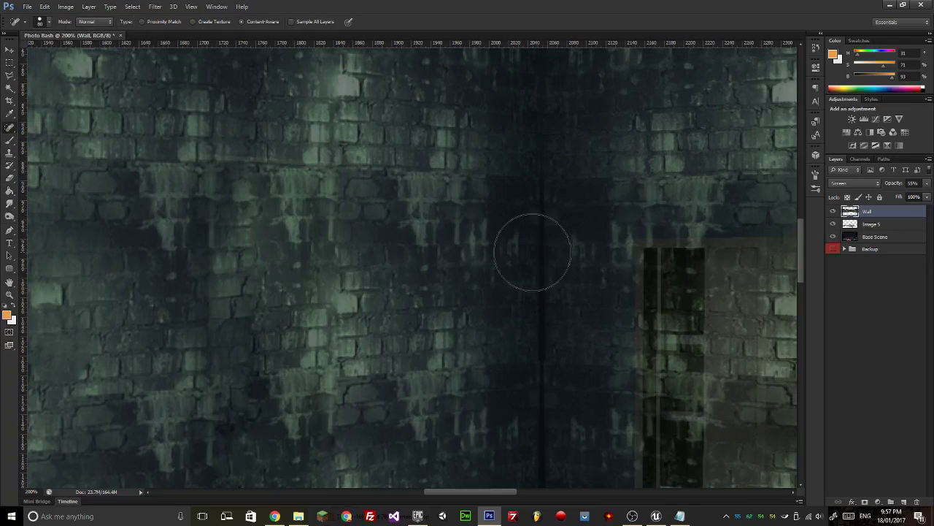
Shrink the Spot Healing Brush and heal the dark vertical seam along the room's far wall corner.
{"action": "key", "text": "bracketleft"}
{"action": "key", "text": "bracketleft"}
{"action": "key", "text": "bracketleft"}
{"action": "key", "text": "bracketleft"}
{"action": "key", "text": "bracketleft"}
{"action": "mouse_move", "coordinate": [541, 160]}
{"action": "left_mouse_down"}
{"action": "mouse_move", "coordinate": [533, 353]}
{"action": "mouse_move", "coordinate": [540, 394]}
{"action": "left_mouse_up"}
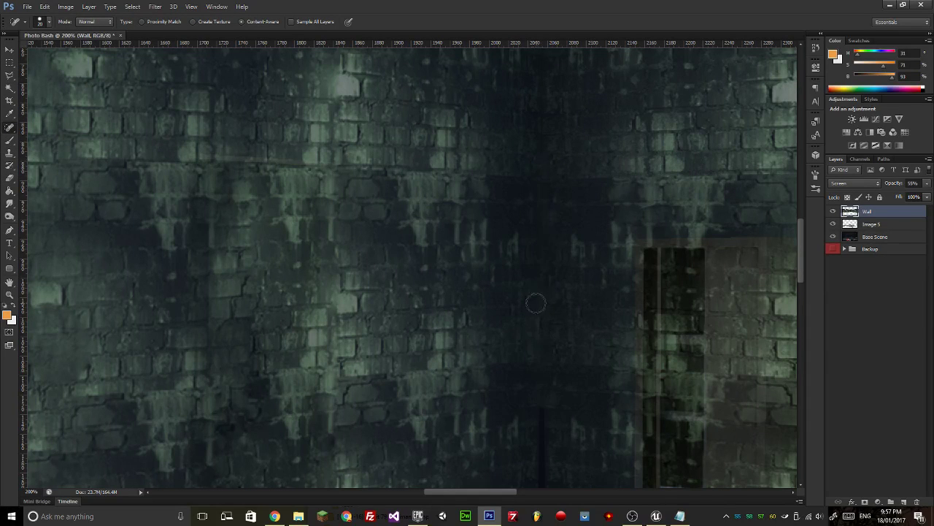
{"action": "key", "text": "ctrl+z"}
{"action": "scroll", "coordinate": [534, 200], "scroll_direction": "down", "scroll_amount": 1}
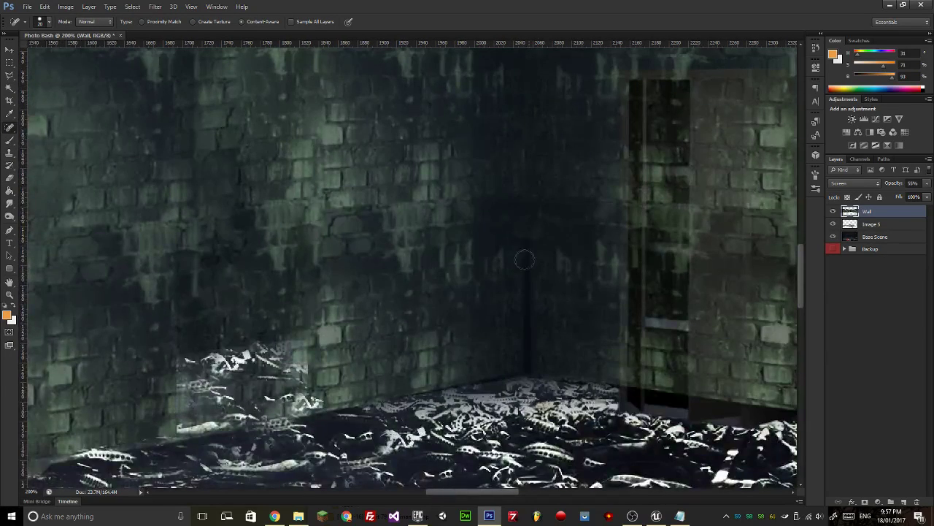
{"action": "left_click_drag", "start_coordinate": [525, 259], "coordinate": [527, 367]}
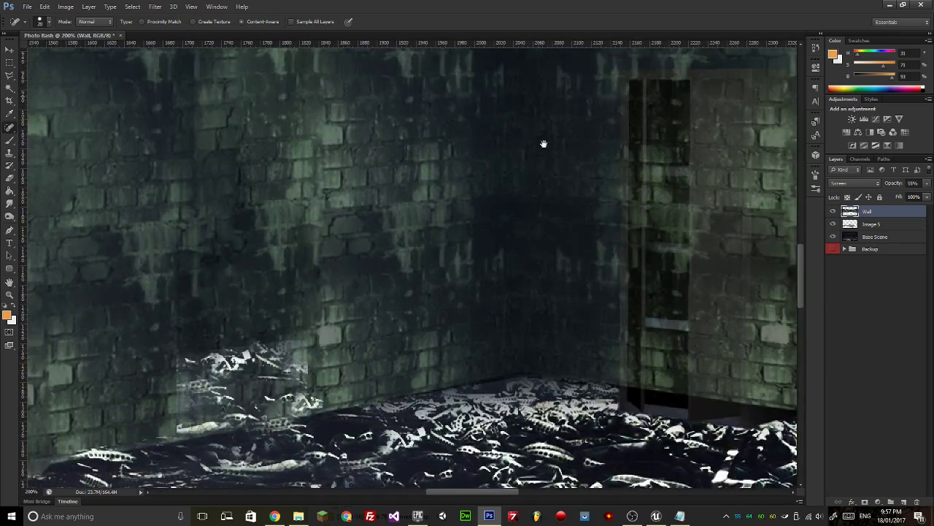
{"action": "left_click_drag", "start_coordinate": [543, 144], "coordinate": [543, 386]}
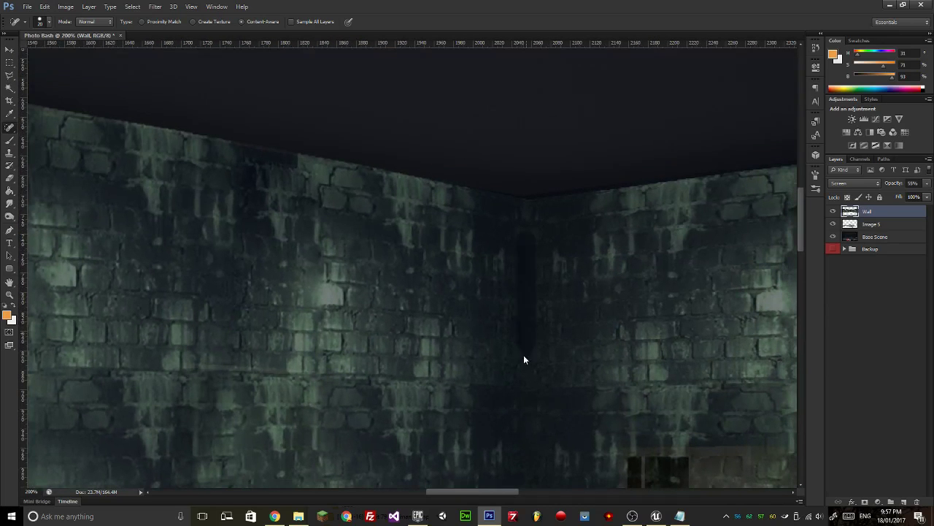
Lower the Wall layer's opacity to 12% to reveal the scene underneath.
{"action": "mouse_move", "coordinate": [291, 249]}
{"action": "left_mouse_down"}
{"action": "mouse_move", "coordinate": [561, 192]}
{"action": "mouse_move", "coordinate": [434, 259]}
{"action": "mouse_move", "coordinate": [359, 330]}
{"action": "left_mouse_up"}
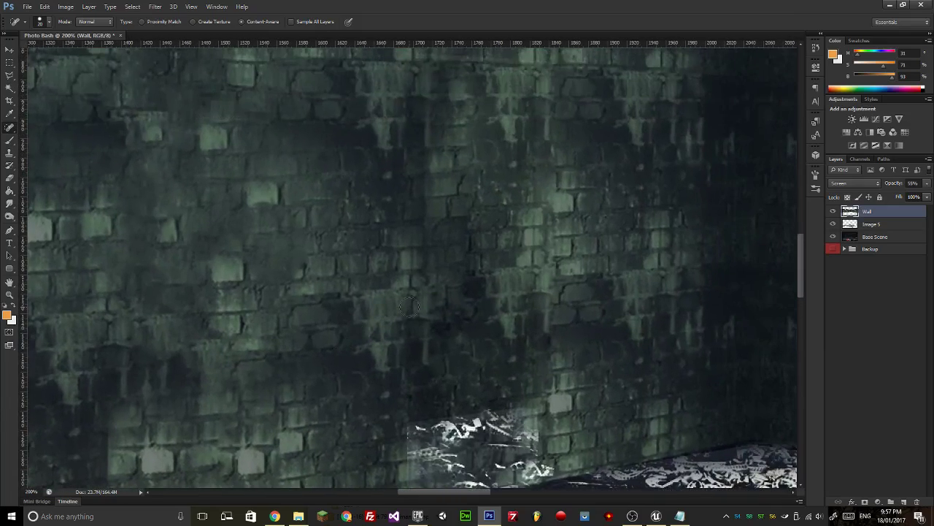
{"action": "key", "text": "ctrl+minus"}
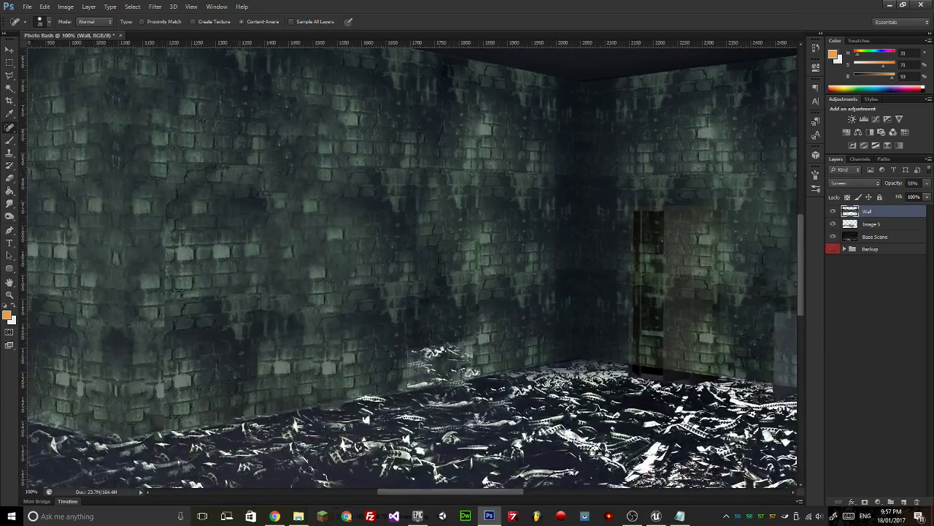
{"action": "left_click", "coordinate": [927, 183]}
{"action": "left_click_drag", "start_coordinate": [908, 199], "coordinate": [885, 198]}
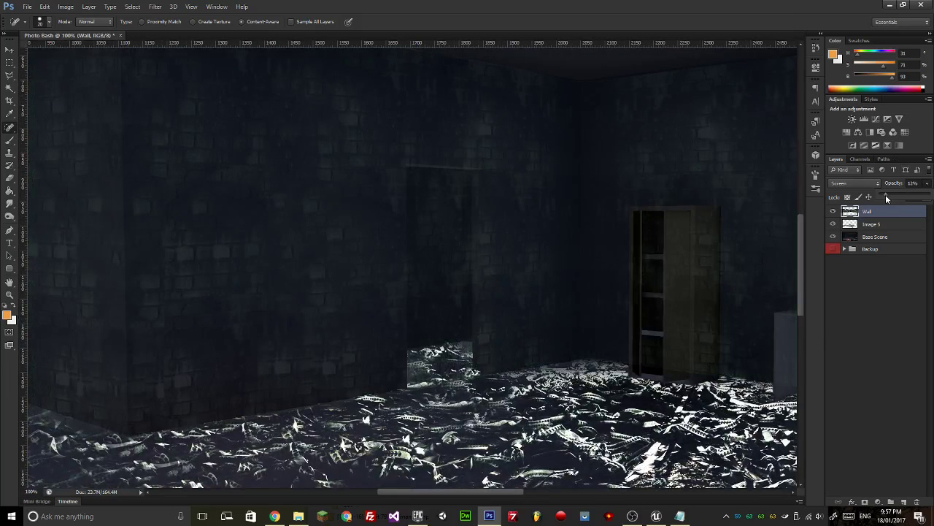
Outline the doorway near the far corner with a polygonal selection and delete the brick texture inside it.
{"action": "left_click", "coordinate": [9, 64]}
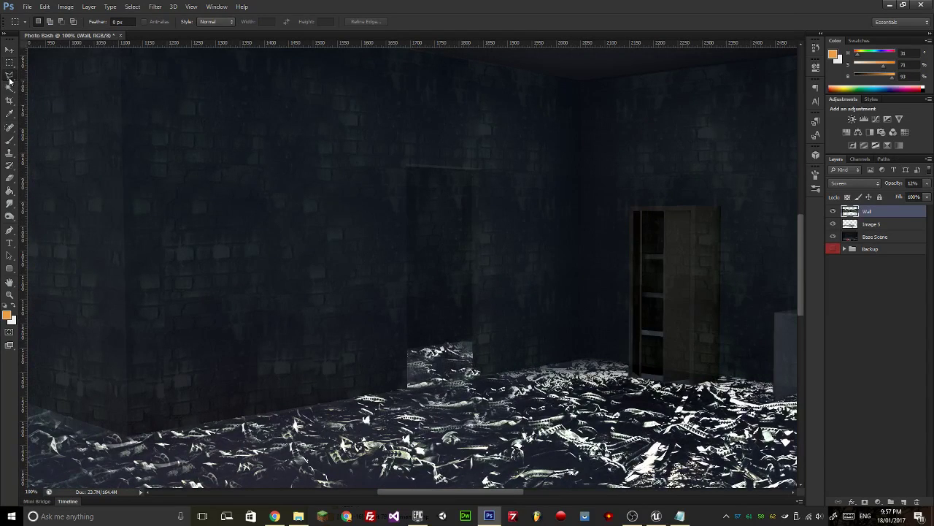
{"action": "left_click", "coordinate": [9, 76]}
{"action": "left_click", "coordinate": [44, 83]}
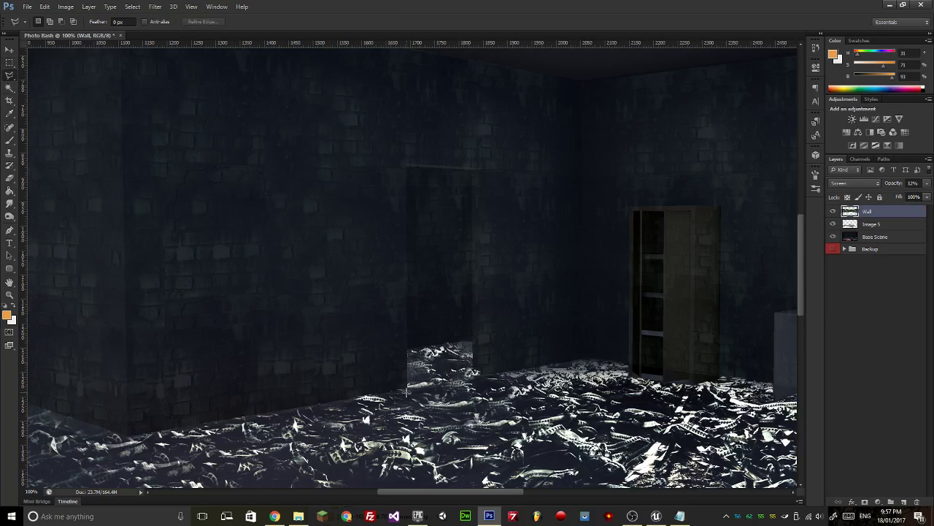
{"action": "left_click", "coordinate": [407, 391]}
{"action": "left_click", "coordinate": [406, 167]}
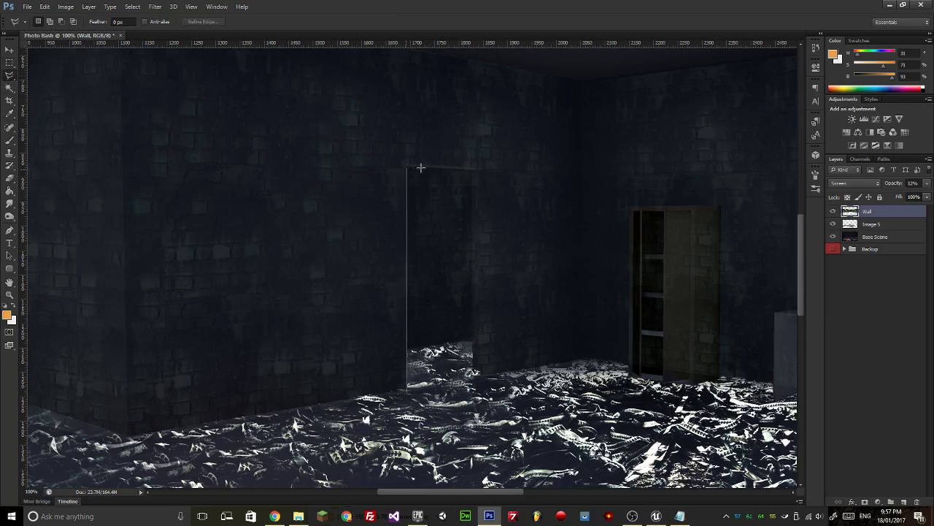
{"action": "left_click", "coordinate": [485, 167]}
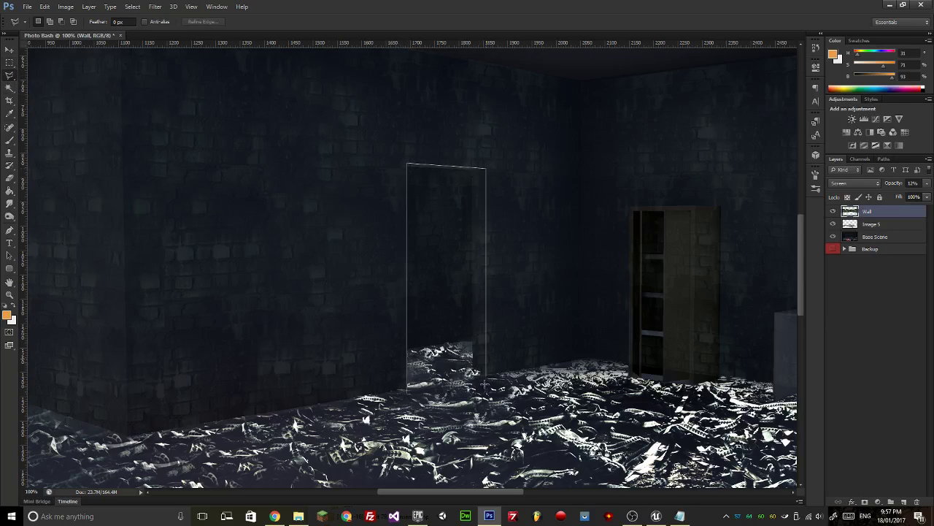
{"action": "left_click", "coordinate": [407, 392]}
{"action": "key", "text": "Delete"}
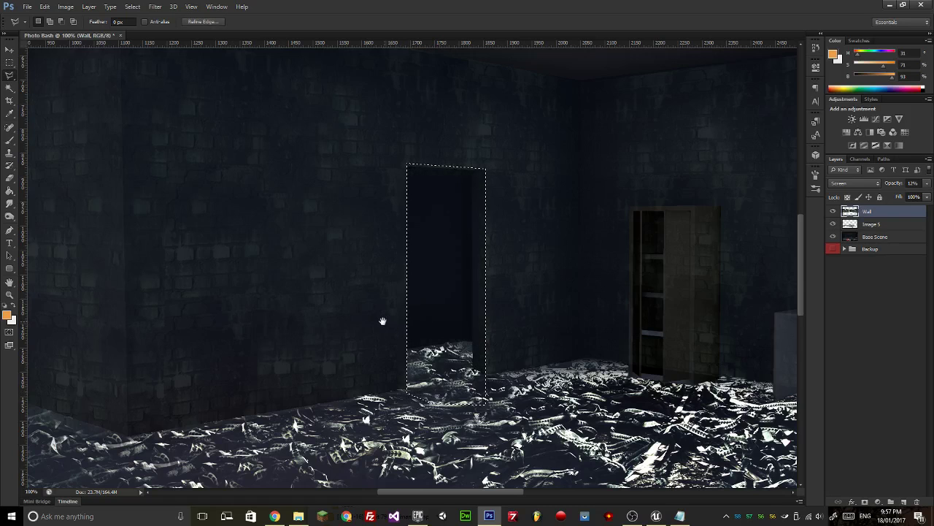
Outline the jagged staircase opening with a polygonal selection, delete the brick texture inside it and deselect.
{"action": "left_click_drag", "start_coordinate": [410, 277], "coordinate": [697, 317]}
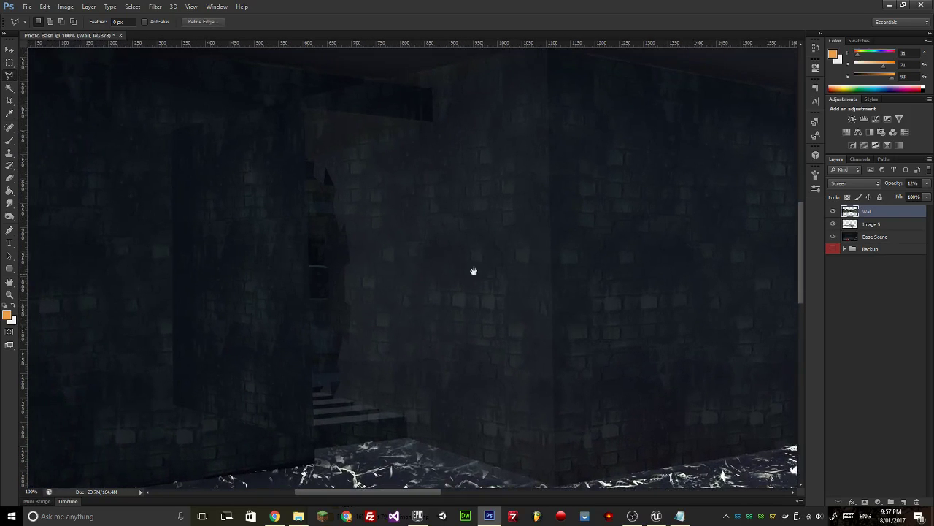
{"action": "left_click", "coordinate": [433, 122]}
{"action": "left_click", "coordinate": [304, 106]}
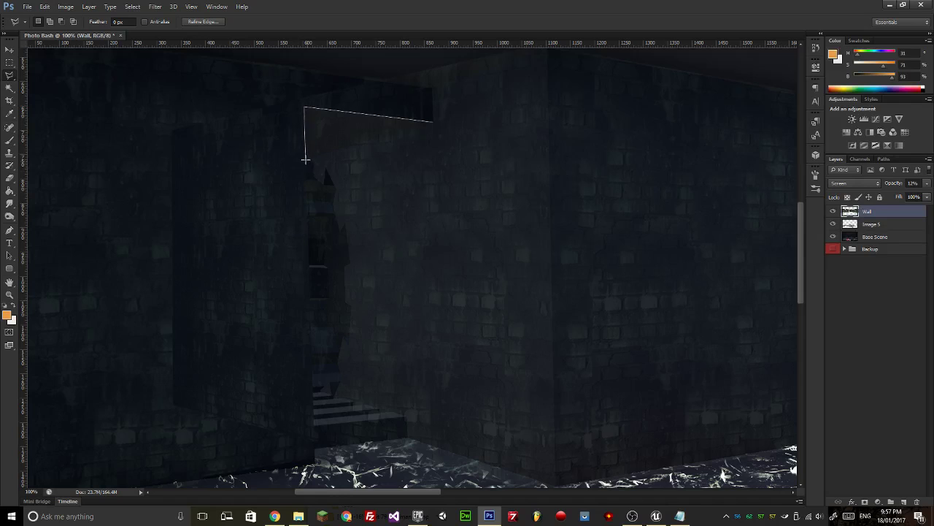
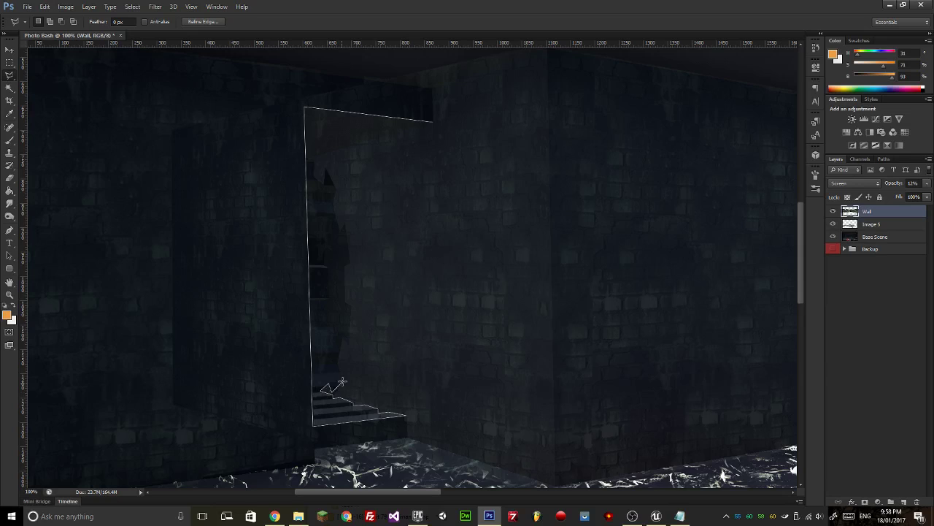
{"action": "left_click", "coordinate": [349, 336]}
{"action": "left_click", "coordinate": [346, 287]}
{"action": "left_click", "coordinate": [352, 259]}
{"action": "left_click", "coordinate": [323, 183]}
{"action": "left_click", "coordinate": [312, 158]}
{"action": "left_click", "coordinate": [432, 120]}
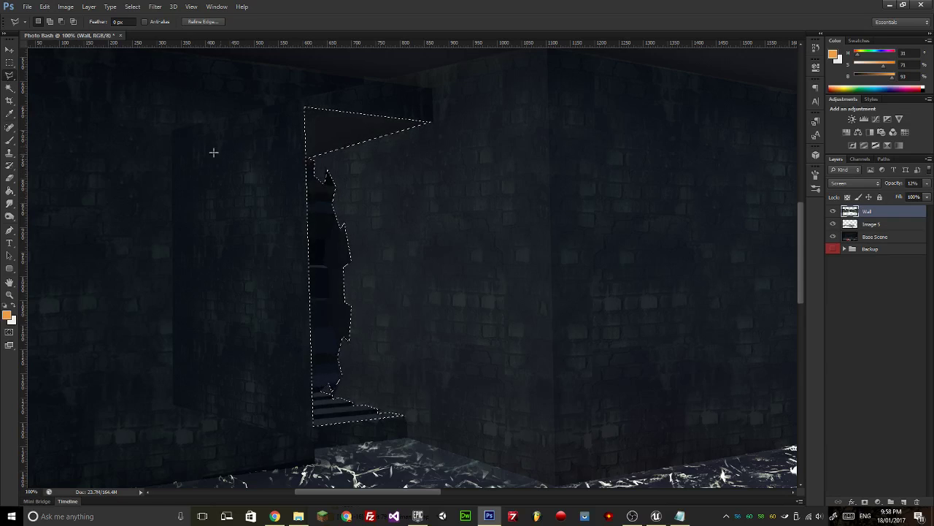
{"action": "key", "text": "Delete"}
{"action": "left_click", "coordinate": [9, 63]}
{"action": "left_click", "coordinate": [182, 98]}
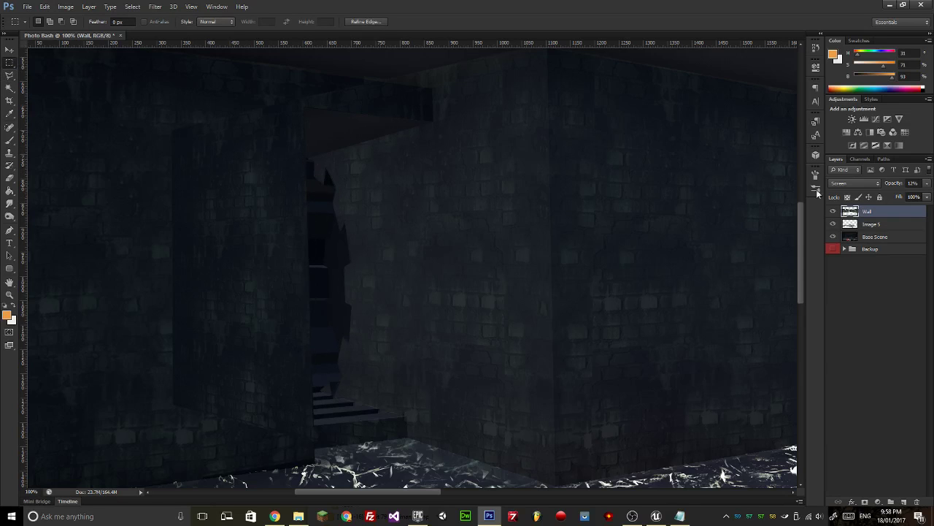
Raise the Wall layer's opacity to 56% and delete the rectangular patch of brick covering the bottom stair's front.
{"action": "left_click_drag", "start_coordinate": [926, 185], "coordinate": [908, 194]}
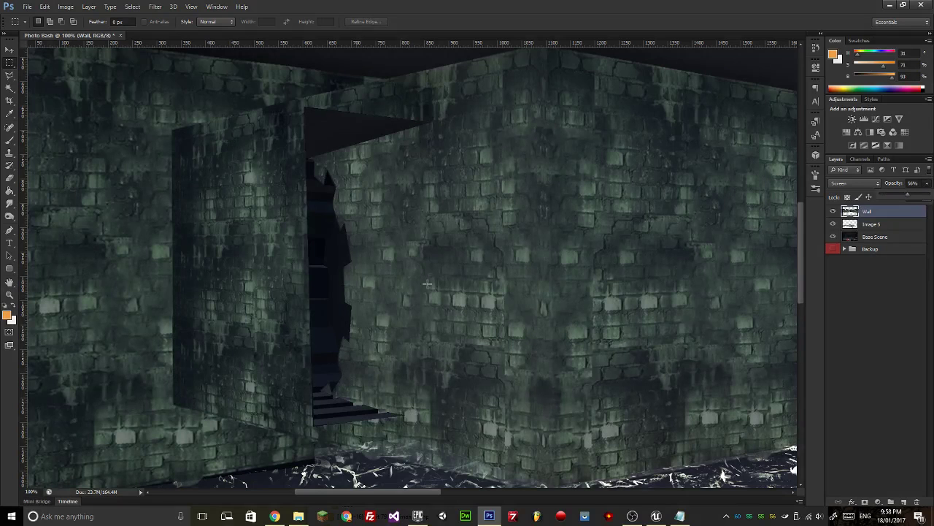
{"action": "right_click", "coordinate": [10, 62]}
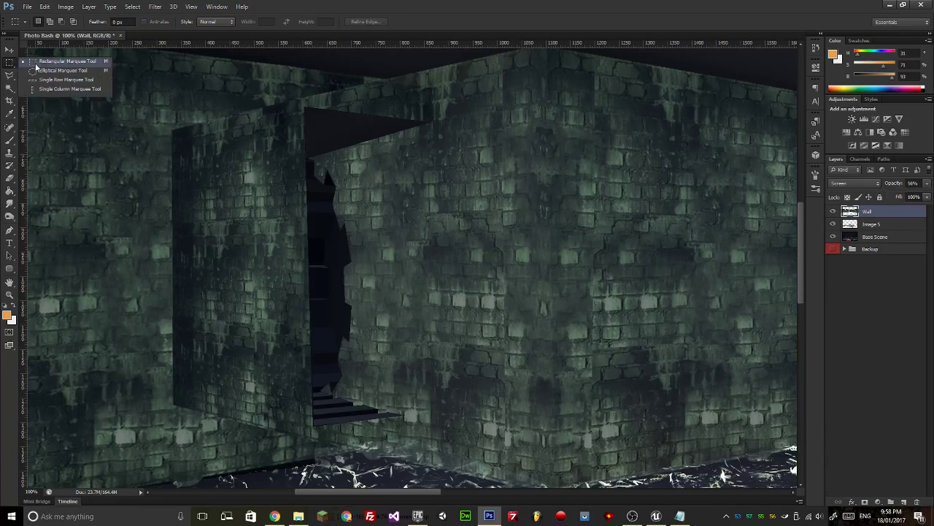
{"action": "left_click", "coordinate": [44, 64]}
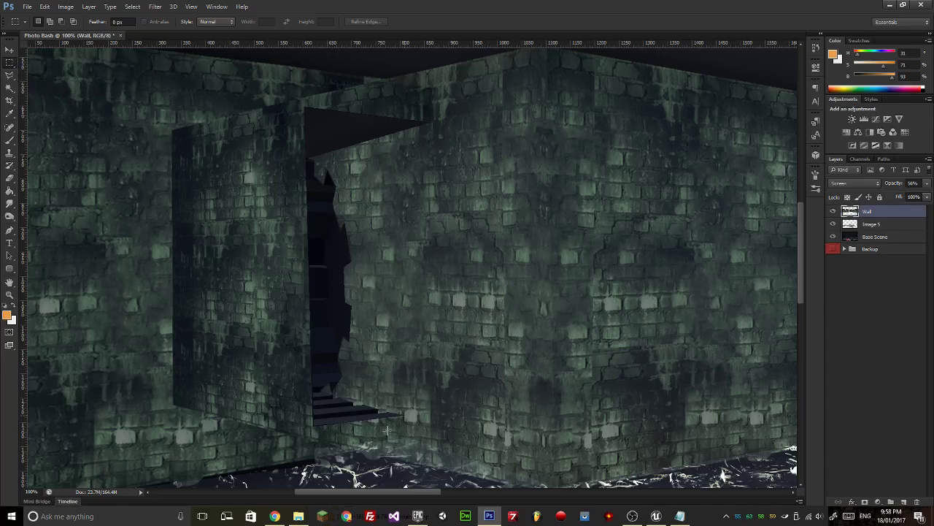
{"action": "left_click_drag", "start_coordinate": [405, 414], "coordinate": [312, 483]}
{"action": "key", "text": "ctrl+d"}
{"action": "left_click_drag", "start_coordinate": [405, 415], "coordinate": [314, 473]}
{"action": "key", "text": "Delete"}
{"action": "key", "text": "ctrl+d"}
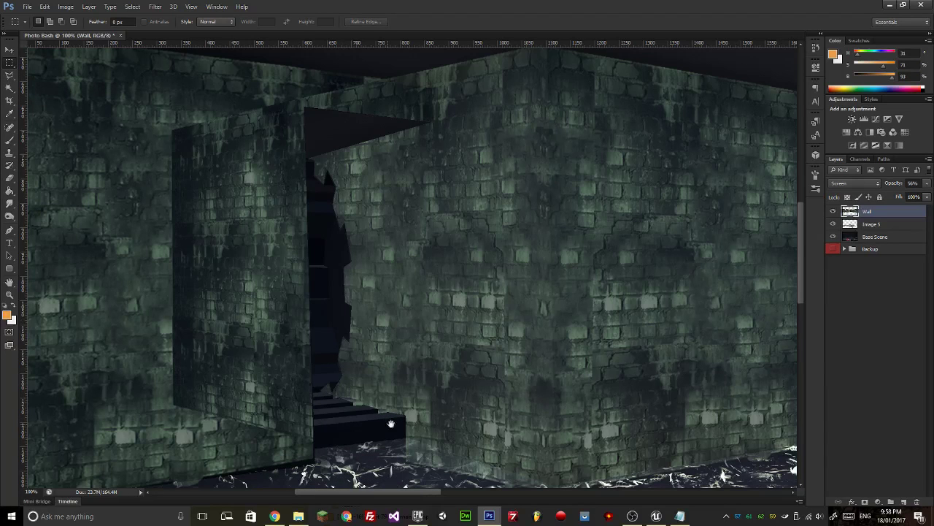
Select the brick overlapping the floor beside the stairs with a polygonal outline and delete it.
{"action": "left_click_drag", "start_coordinate": [378, 358], "coordinate": [385, 292]}
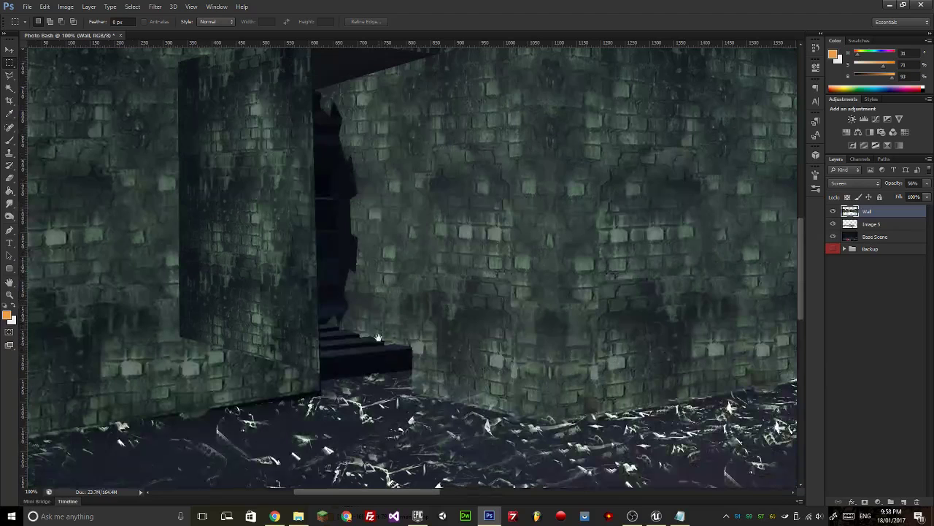
{"action": "left_click", "coordinate": [9, 75]}
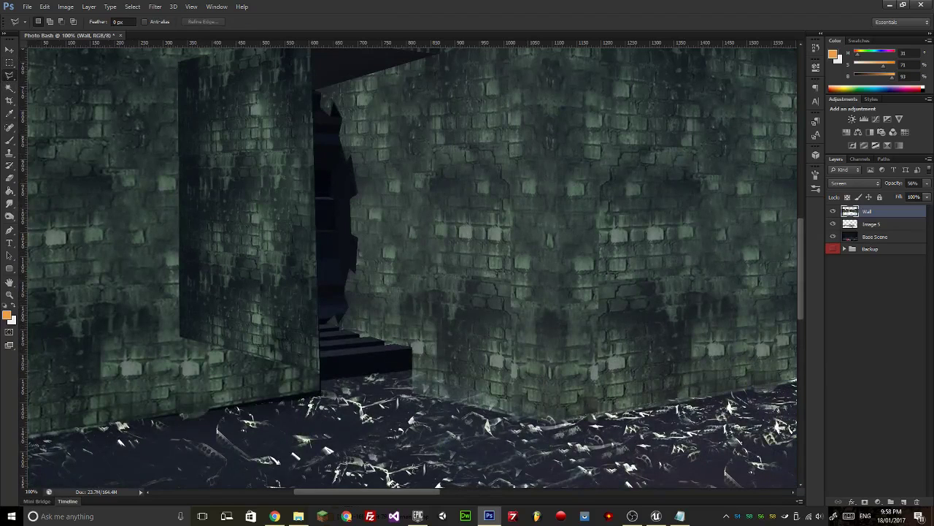
{"action": "left_click", "coordinate": [570, 420]}
{"action": "left_click", "coordinate": [374, 381]}
{"action": "left_click", "coordinate": [389, 427]}
{"action": "left_click", "coordinate": [540, 442]}
{"action": "left_click", "coordinate": [569, 420]}
{"action": "key", "text": "Delete"}
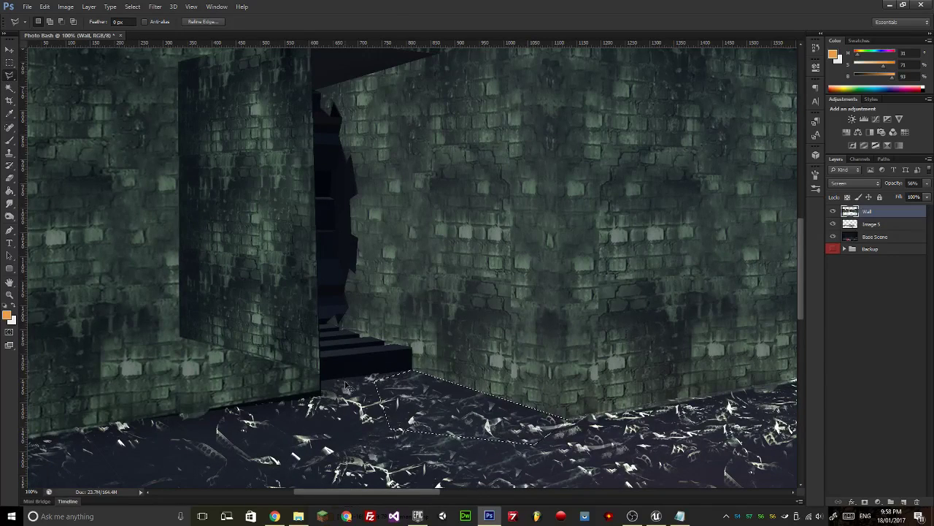
Duplicate Image 10 copy 8 from the Backup group's Wall copy 2 group and place the duplicate above the Wall layer.
{"action": "key", "text": "ctrl+0"}
{"action": "key", "text": "ctrl+plus"}
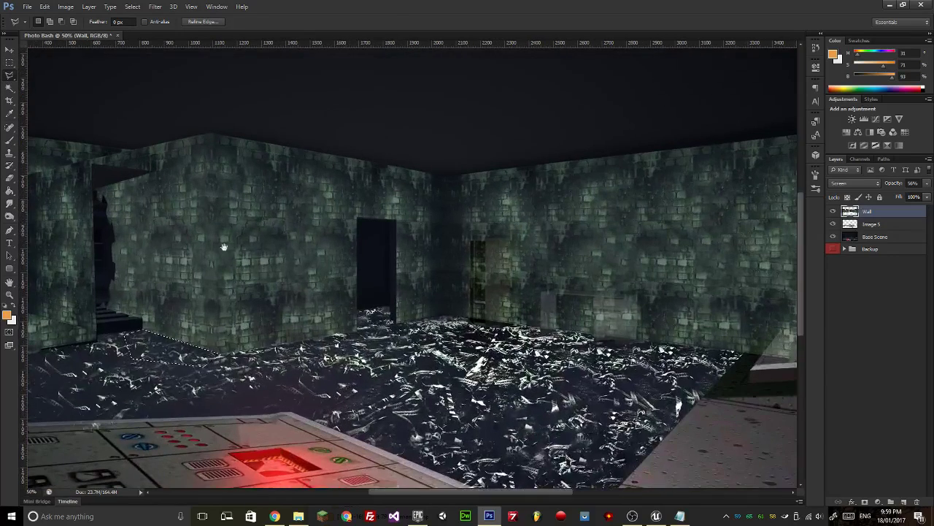
{"action": "left_click_drag", "start_coordinate": [469, 290], "coordinate": [530, 298]}
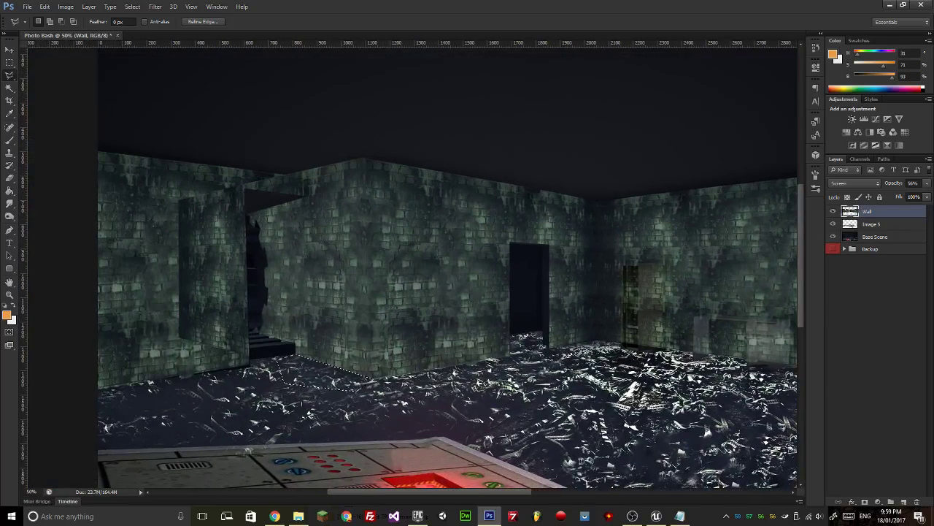
{"action": "left_click", "coordinate": [843, 249]}
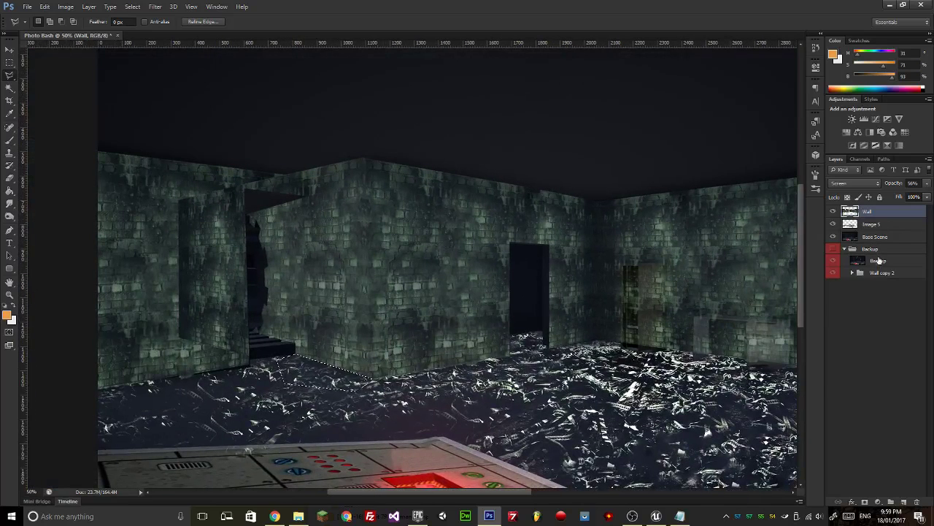
{"action": "left_click", "coordinate": [852, 273]}
{"action": "left_click", "coordinate": [883, 283]}
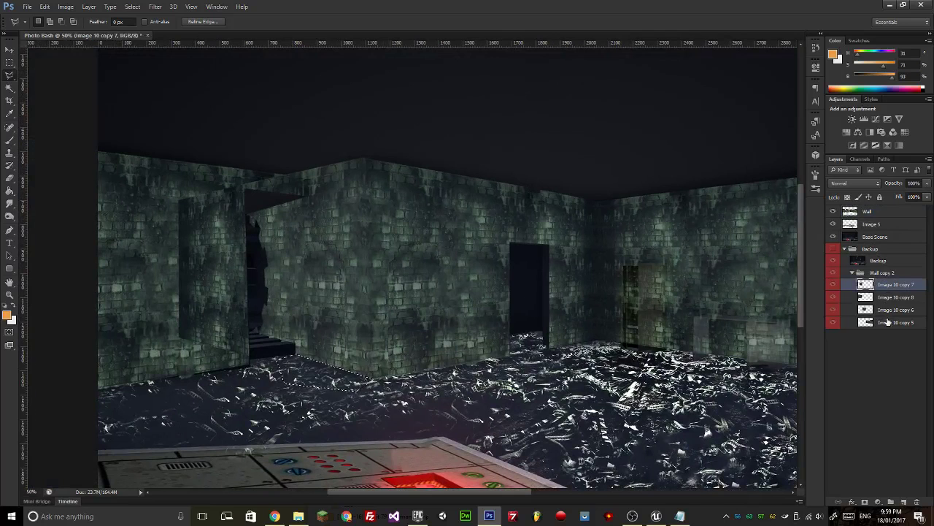
{"action": "left_click", "coordinate": [885, 297]}
{"action": "left_click_drag", "start_coordinate": [884, 299], "coordinate": [875, 210]}
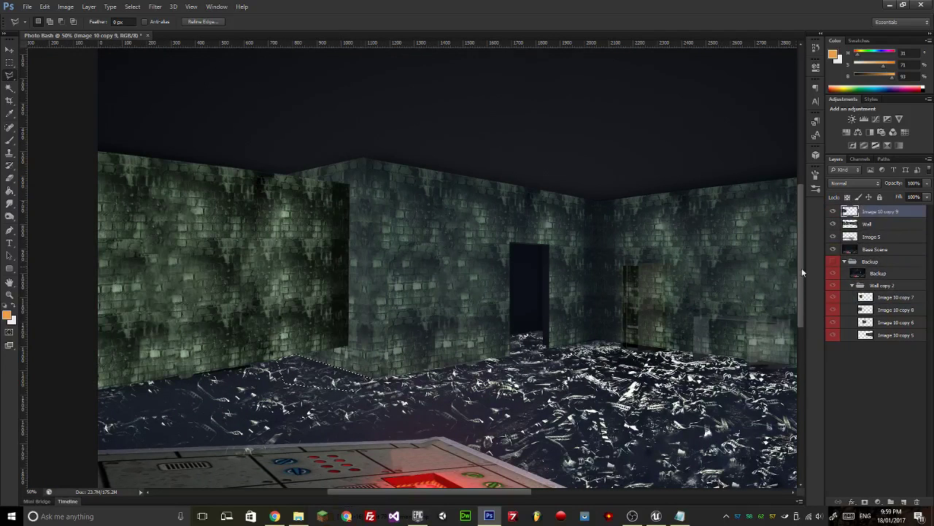
Clear the old selection and delete the duplicated brick layer's rectangular area covering the staircase opening below the lintel.
{"action": "left_click", "coordinate": [10, 62]}
{"action": "left_click", "coordinate": [271, 313]}
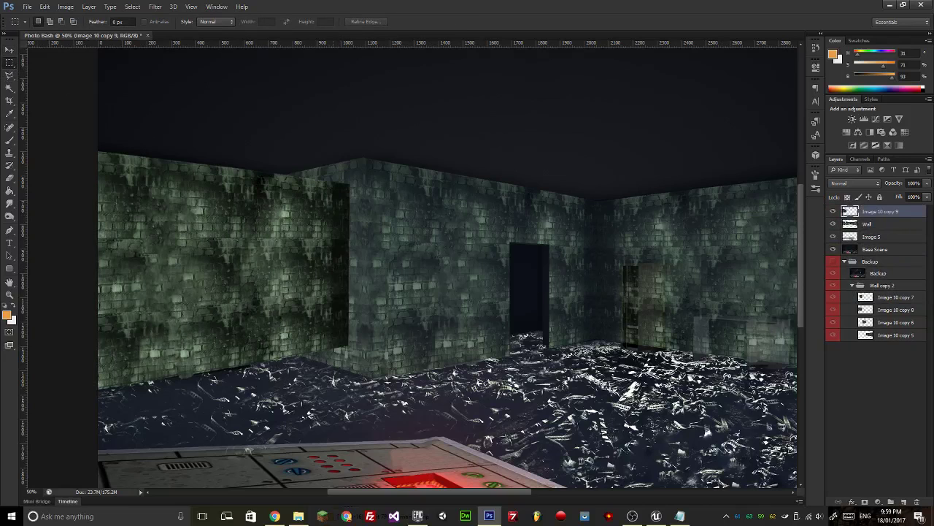
{"action": "mouse_move", "coordinate": [373, 389]}
{"action": "left_mouse_down"}
{"action": "mouse_move", "coordinate": [244, 219]}
{"action": "mouse_move", "coordinate": [248, 209]}
{"action": "mouse_move", "coordinate": [251, 219]}
{"action": "left_mouse_up"}
{"action": "key", "text": "Delete"}
{"action": "left_click", "coordinate": [290, 217]}
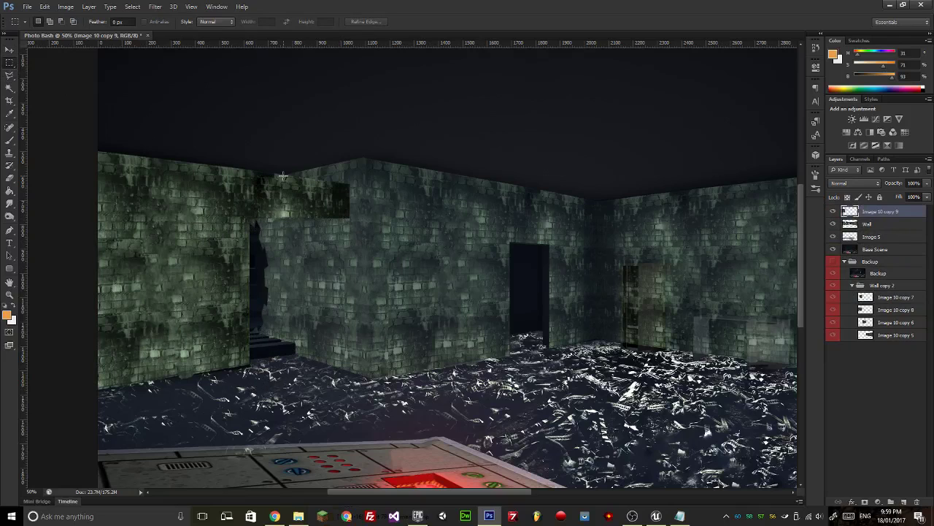
{"action": "scroll", "coordinate": [285, 179], "scroll_direction": "up", "scroll_amount": 2}
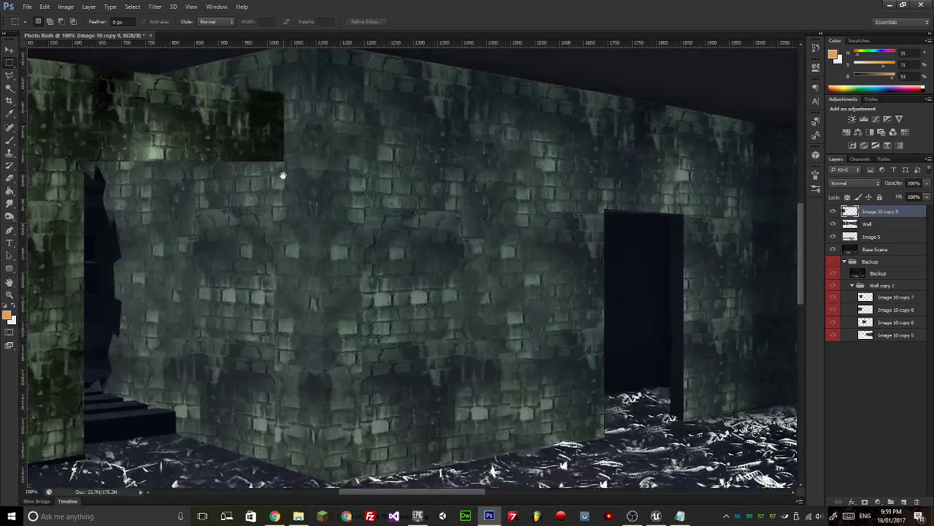
Lower the opacity of the Image 10 copy 9 layer to 55%.
{"action": "left_click_drag", "start_coordinate": [294, 176], "coordinate": [355, 139]}
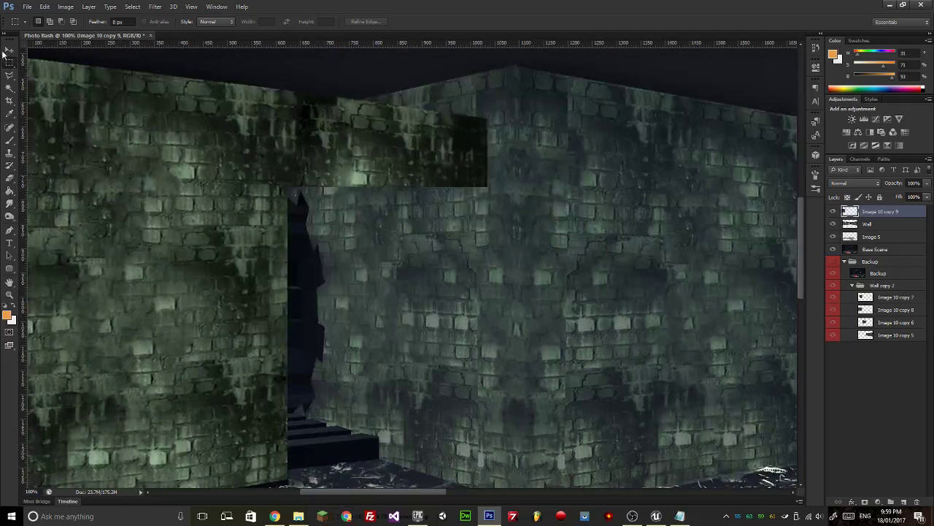
{"action": "left_click", "coordinate": [9, 75]}
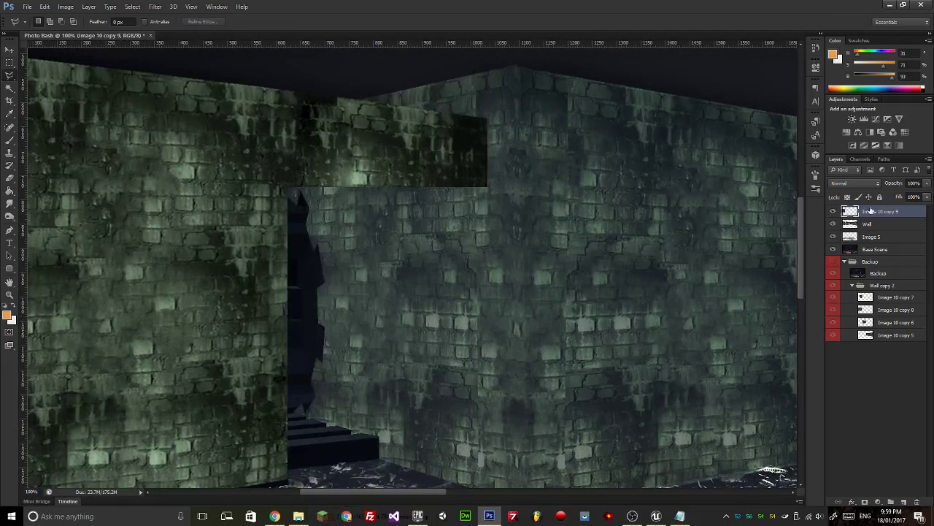
{"action": "left_click", "coordinate": [927, 183]}
{"action": "left_click_drag", "start_coordinate": [927, 197], "coordinate": [894, 195]}
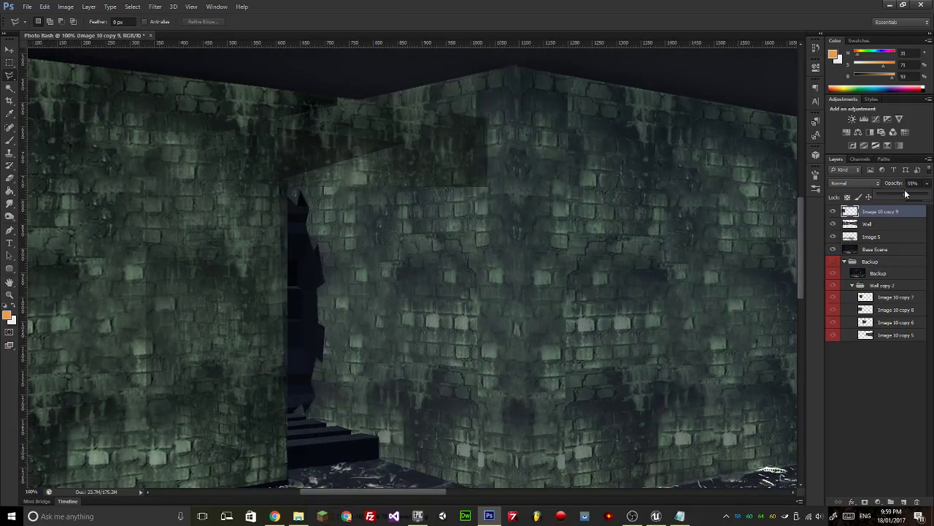
Outline the duplicated brick extending past the near wall's edge over the staircase opening and lintel with a polygon, delete it, and clear the selection.
{"action": "left_click", "coordinate": [11, 62]}
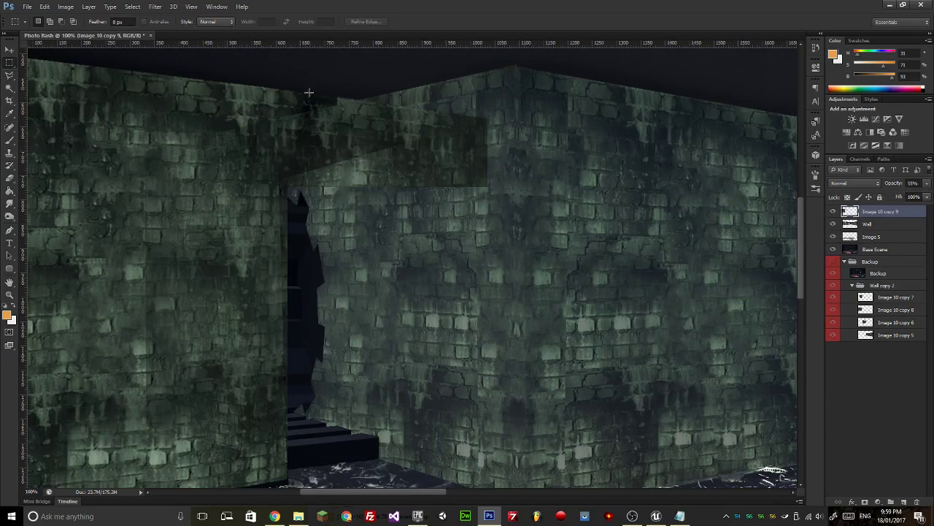
{"action": "left_click", "coordinate": [11, 76]}
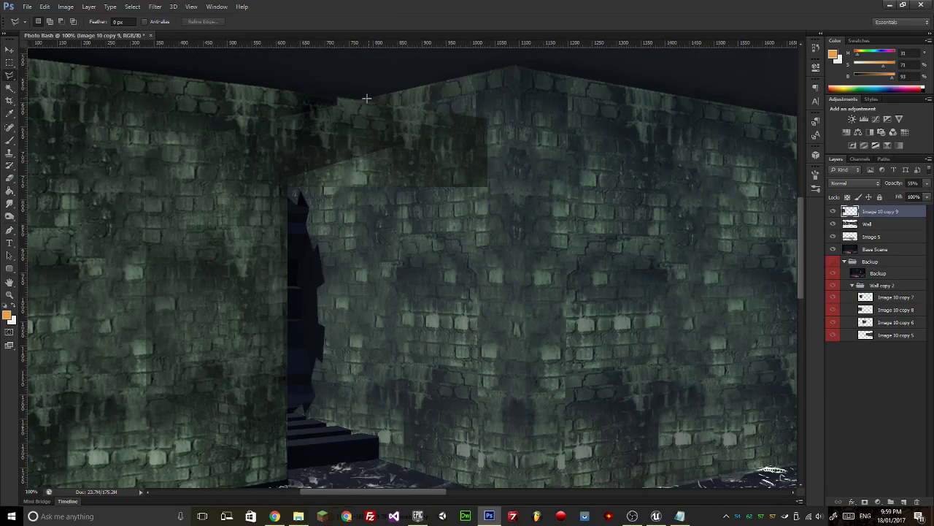
{"action": "left_click", "coordinate": [366, 97]}
{"action": "left_click", "coordinate": [277, 118]}
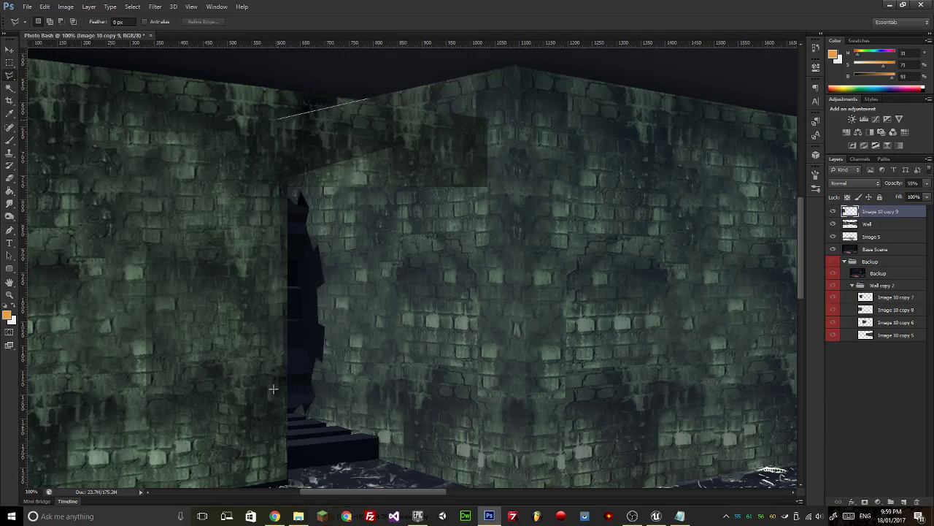
{"action": "left_click", "coordinate": [288, 483]}
{"action": "left_click", "coordinate": [431, 420]}
{"action": "left_click", "coordinate": [476, 224]}
{"action": "left_click", "coordinate": [552, 194]}
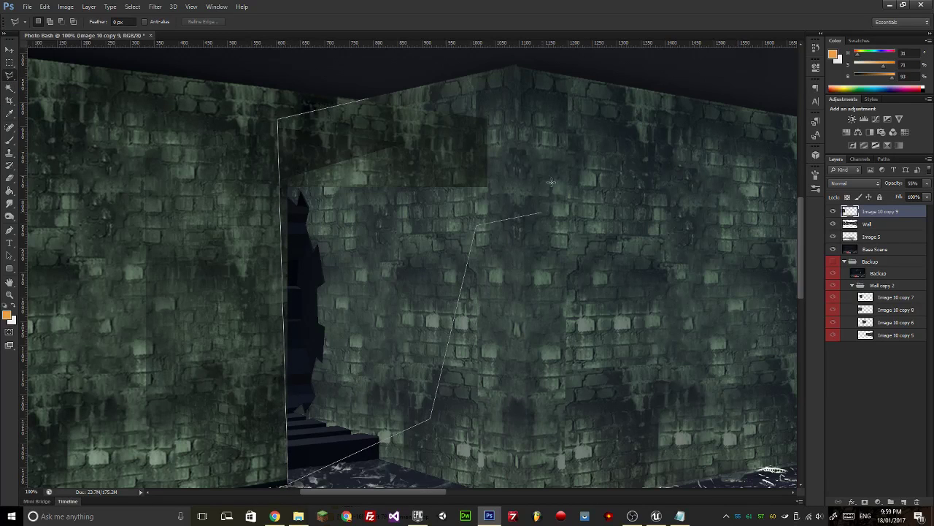
{"action": "left_click", "coordinate": [552, 132]}
{"action": "left_click", "coordinate": [473, 98]}
{"action": "left_click", "coordinate": [392, 82]}
{"action": "left_click", "coordinate": [371, 100]}
{"action": "key", "text": "Delete"}
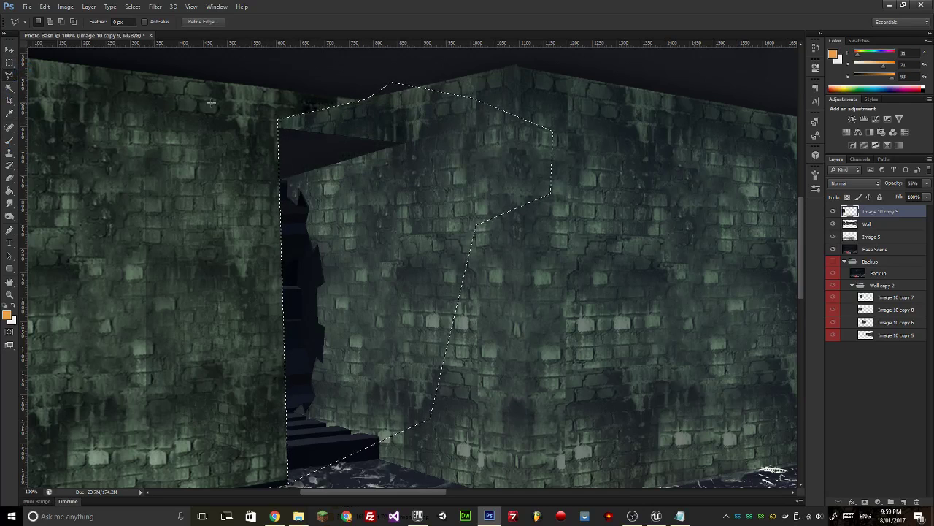
{"action": "left_click", "coordinate": [4, 64]}
{"action": "key", "text": "ctrl+d"}
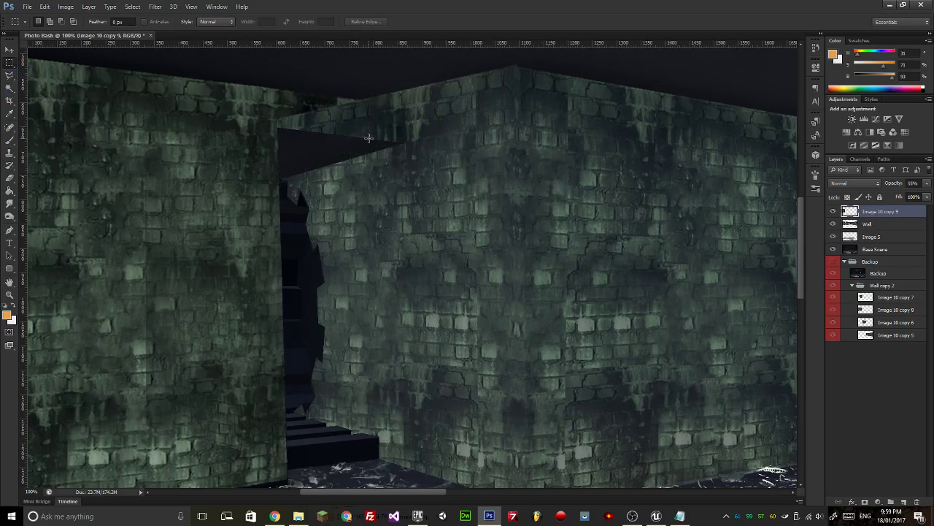
On the Wall layer, delete a tall rectangle of brick about 421 px wide beneath the duplicated wall beside the staircase opening, and clear the selection.
{"action": "scroll", "coordinate": [445, 158], "scroll_direction": "down", "scroll_amount": 3}
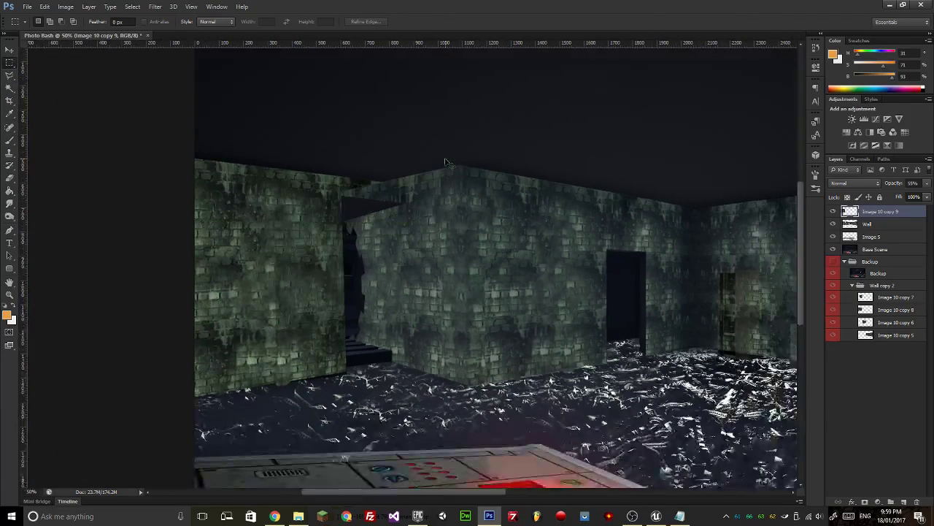
{"action": "scroll", "coordinate": [439, 162], "scroll_direction": "up", "scroll_amount": 2}
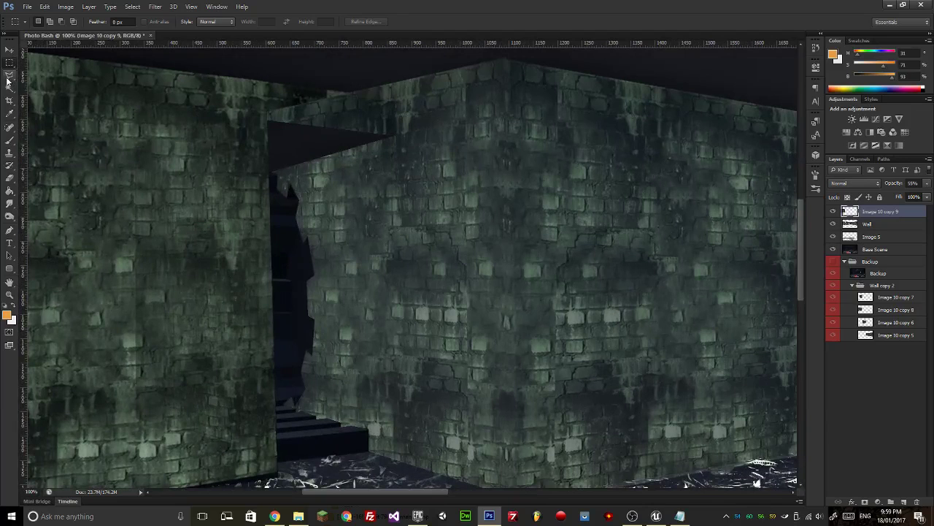
{"action": "key", "text": "l"}
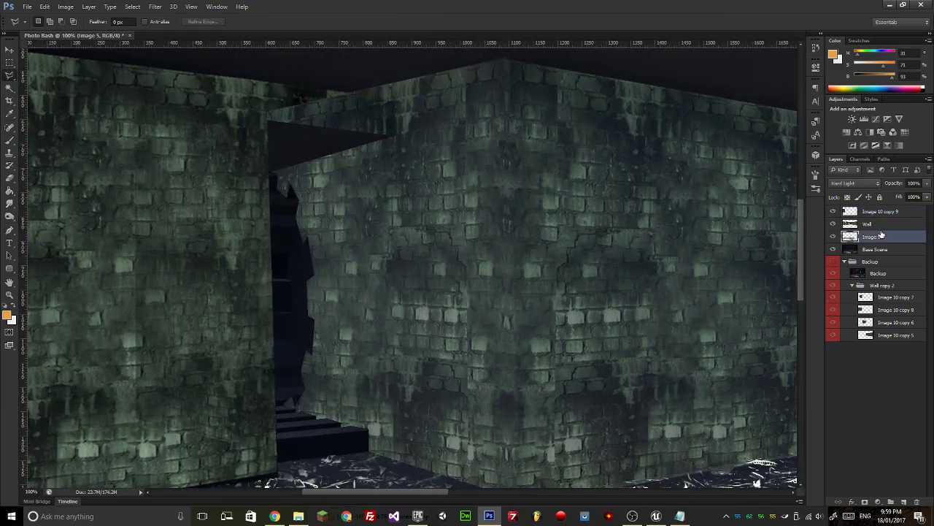
{"action": "left_click", "coordinate": [876, 224]}
{"action": "left_click", "coordinate": [833, 224]}
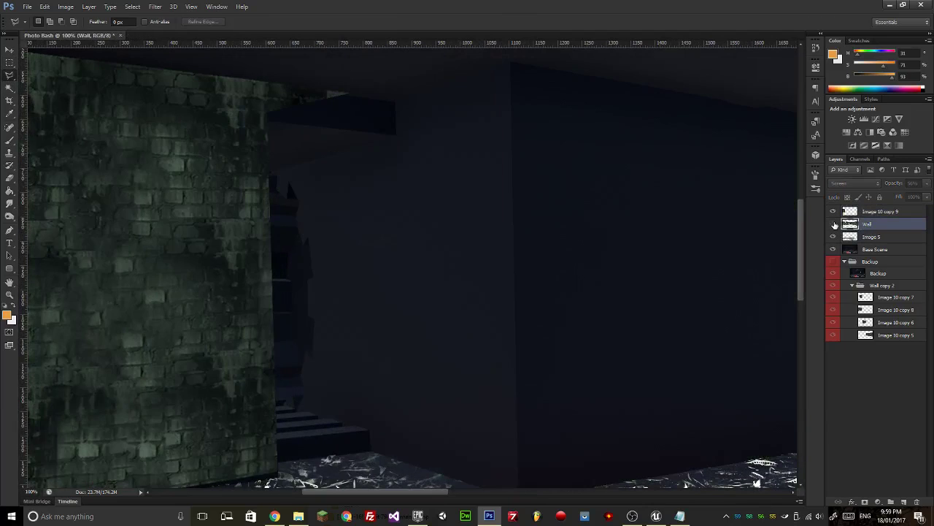
{"action": "left_click", "coordinate": [833, 225]}
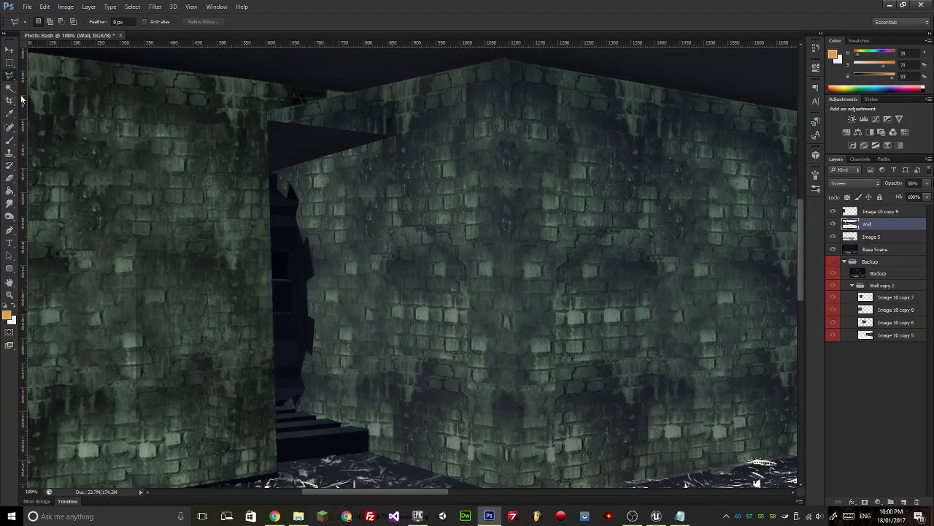
{"action": "left_click", "coordinate": [10, 63]}
{"action": "scroll", "coordinate": [199, 325], "scroll_direction": "down", "scroll_amount": 3}
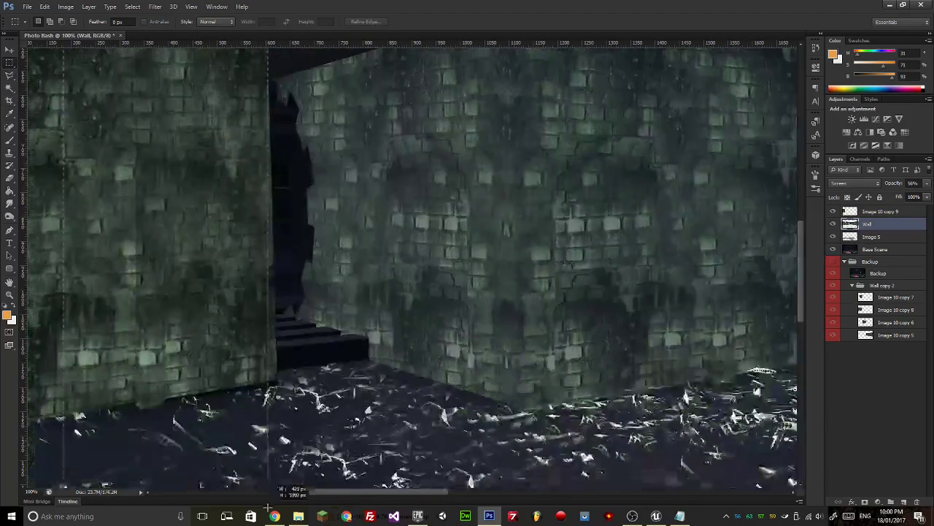
{"action": "left_click_drag", "start_coordinate": [64, 50], "coordinate": [276, 420]}
{"action": "left_click", "coordinate": [308, 384]}
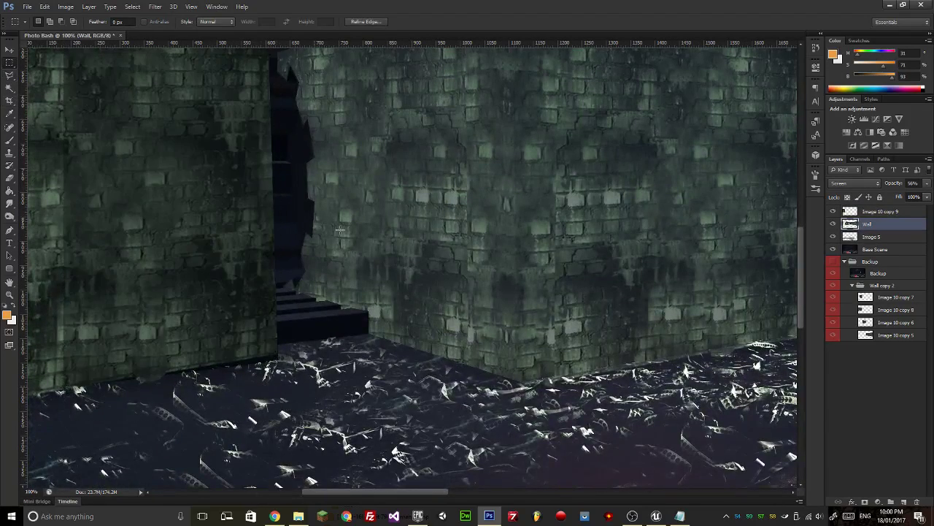
Delete the remaining strip of Wall layer brick along the image's left edge with a rectangular selection, and clear the selection.
{"action": "left_click_drag", "start_coordinate": [308, 184], "coordinate": [468, 261]}
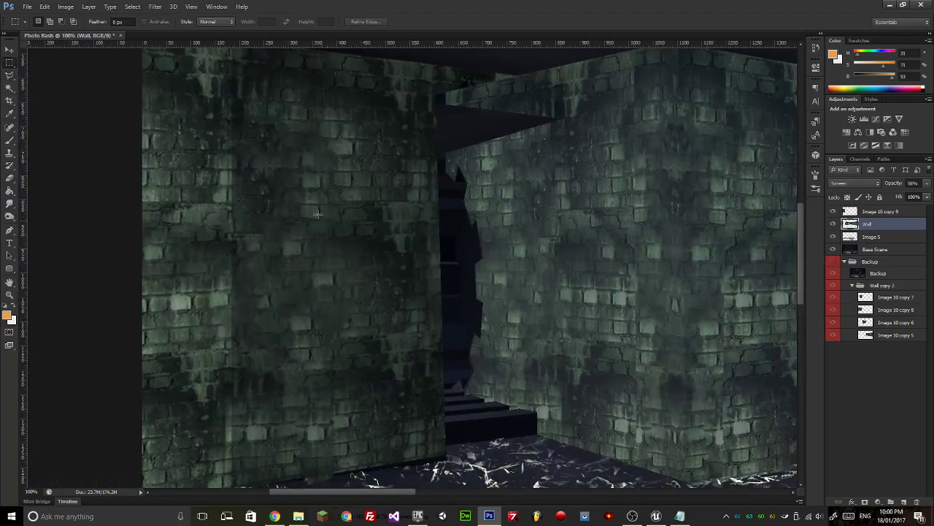
{"action": "key", "text": "ctrl+minus"}
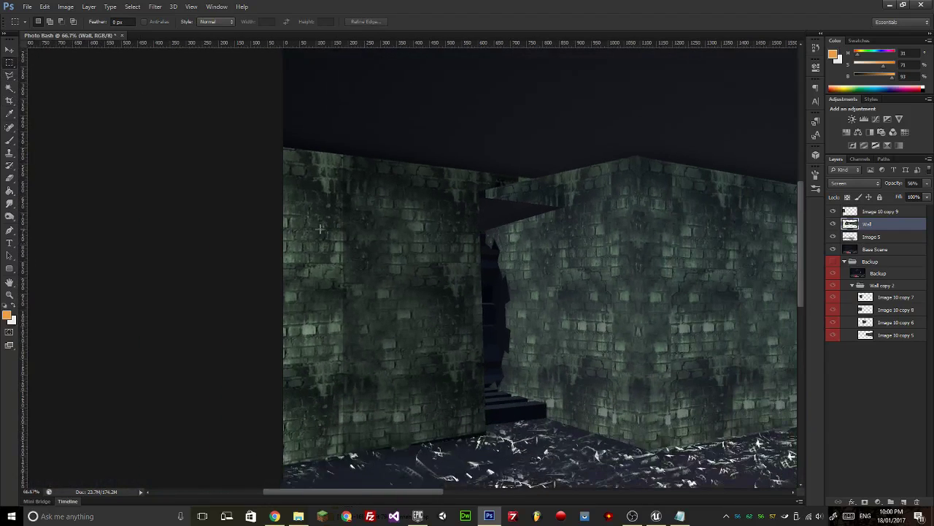
{"action": "scroll", "coordinate": [387, 463], "scroll_direction": "down", "scroll_amount": 1}
{"action": "left_click_drag", "start_coordinate": [284, 104], "coordinate": [383, 447]}
{"action": "left_click", "coordinate": [412, 377]}
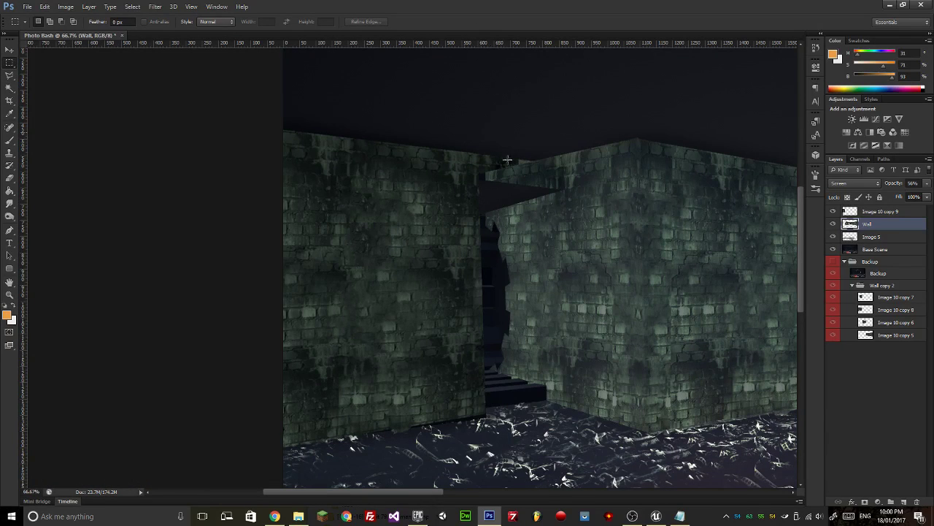
Trim the Wall layer's brick protruding above the lintel's upper edge with a polygonal selection, and clear the selection.
{"action": "left_click_drag", "start_coordinate": [464, 131], "coordinate": [508, 129]}
{"action": "left_click", "coordinate": [511, 131]}
{"action": "key", "text": "ctrl+plus"}
{"action": "key", "text": "ctrl+plus"}
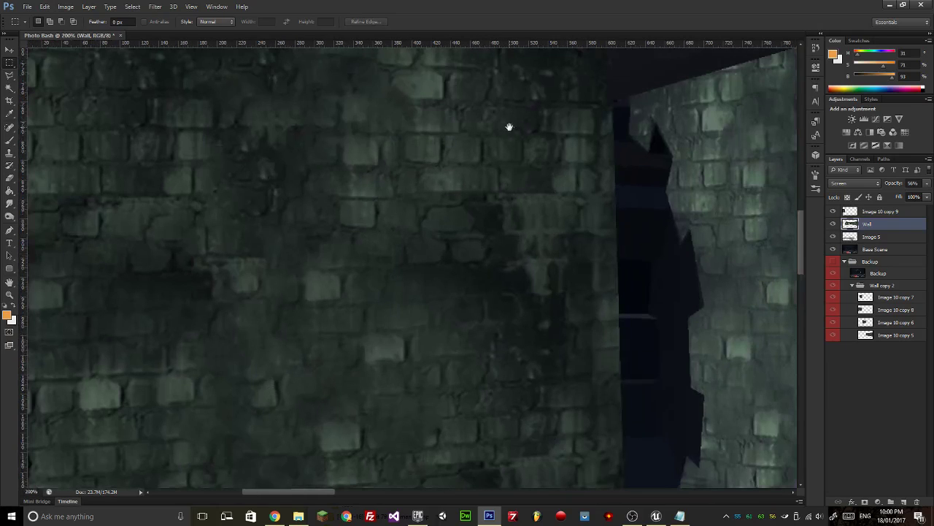
{"action": "left_click_drag", "start_coordinate": [409, 298], "coordinate": [292, 445]}
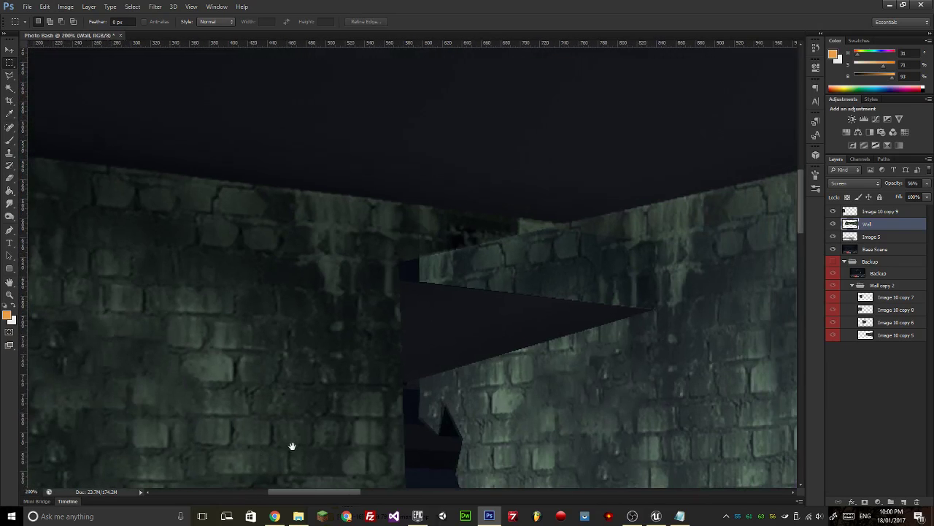
{"action": "left_click", "coordinate": [10, 75]}
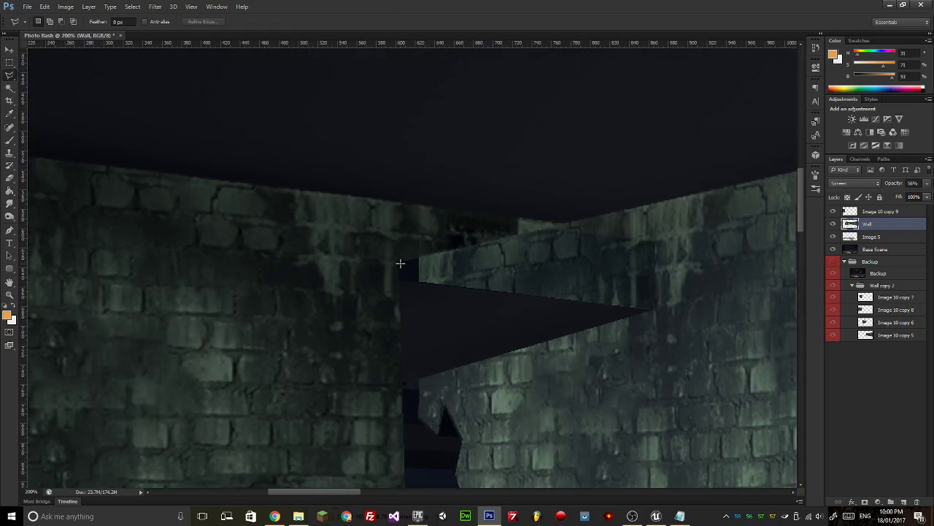
{"action": "left_click", "coordinate": [400, 261]}
{"action": "left_click", "coordinate": [521, 177]}
{"action": "left_click", "coordinate": [444, 188]}
{"action": "left_click", "coordinate": [418, 205]}
{"action": "left_click", "coordinate": [402, 263]}
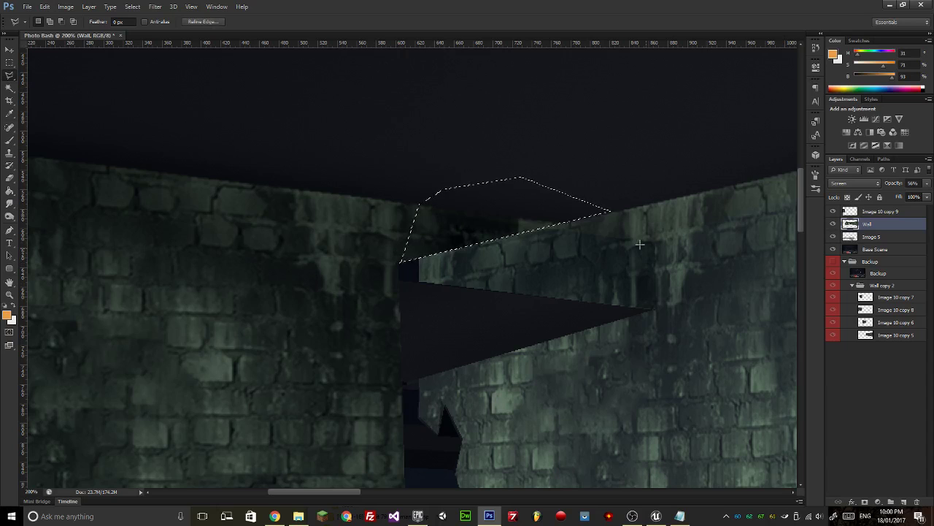
{"action": "scroll", "coordinate": [511, 252], "scroll_direction": "right", "scroll_amount": 5}
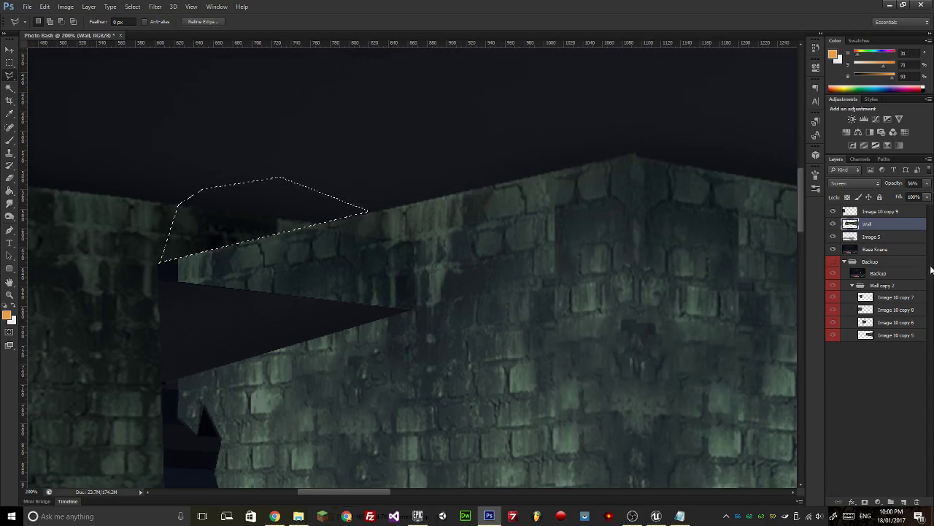
{"action": "key", "text": "ctrl+d"}
Delete the strip of Wall layer brick along the ceiling between the lintel and the wall's corner with a polygonal selection, and clear the selection.
{"action": "left_click", "coordinate": [651, 158]}
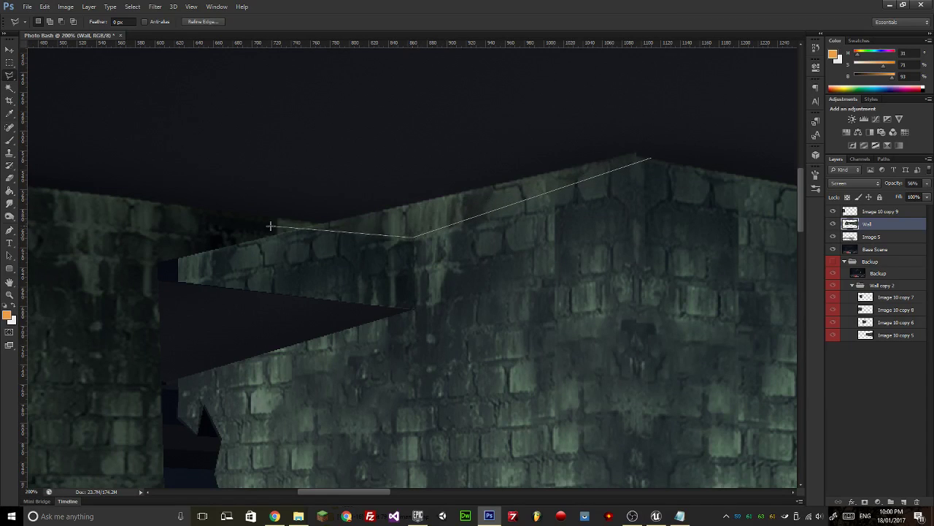
{"action": "left_click", "coordinate": [223, 209]}
{"action": "left_click", "coordinate": [454, 130]}
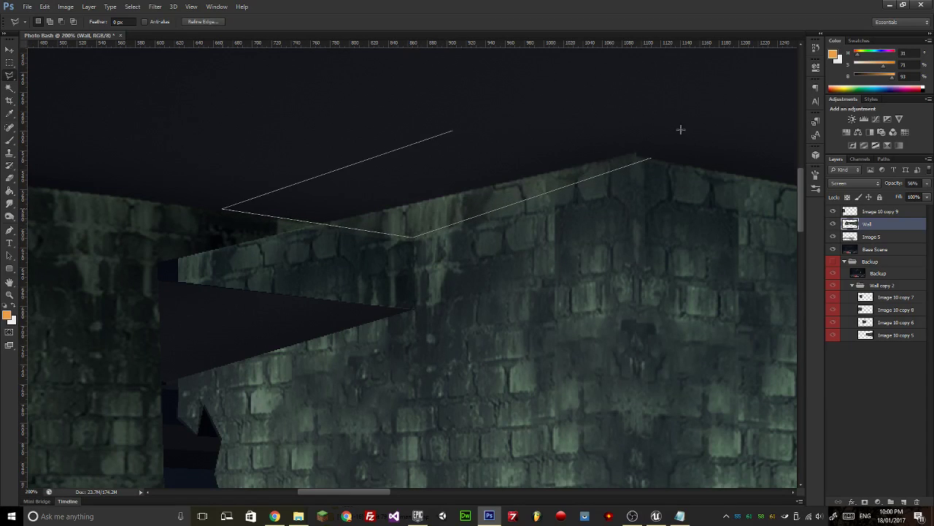
{"action": "left_click", "coordinate": [681, 129]}
{"action": "left_click", "coordinate": [652, 157]}
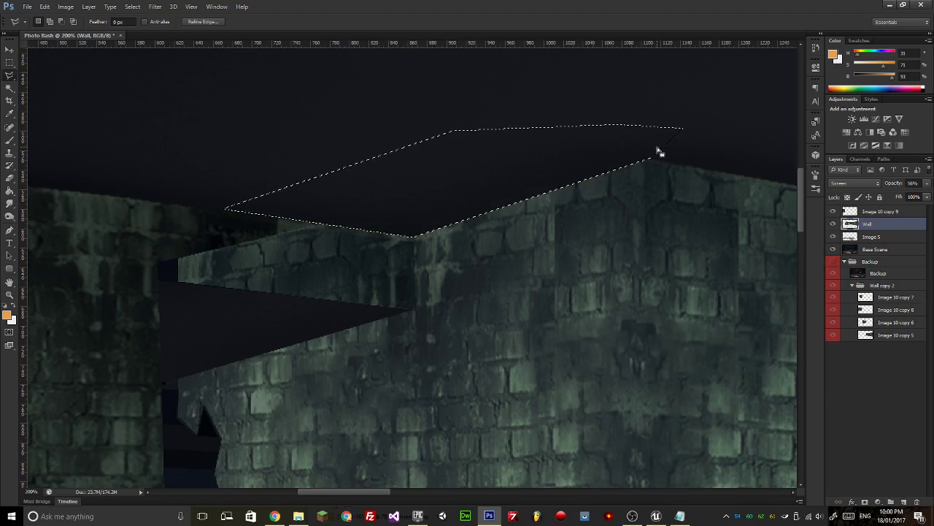
{"action": "key", "text": "ctrl+minus"}
{"action": "key", "text": "ctrl+minus"}
{"action": "key", "text": "ctrl+minus"}
{"action": "key", "text": "ctrl+minus"}
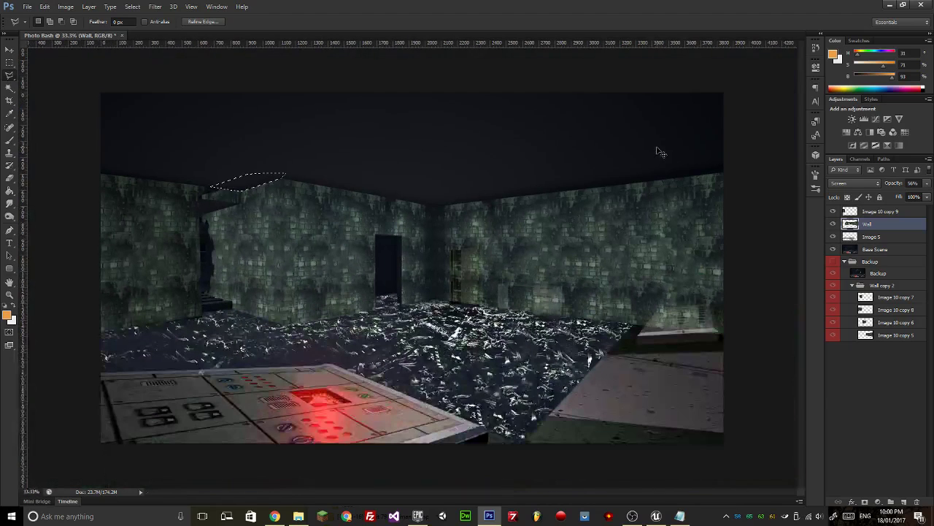
{"action": "left_click", "coordinate": [9, 63]}
{"action": "left_click", "coordinate": [63, 93]}
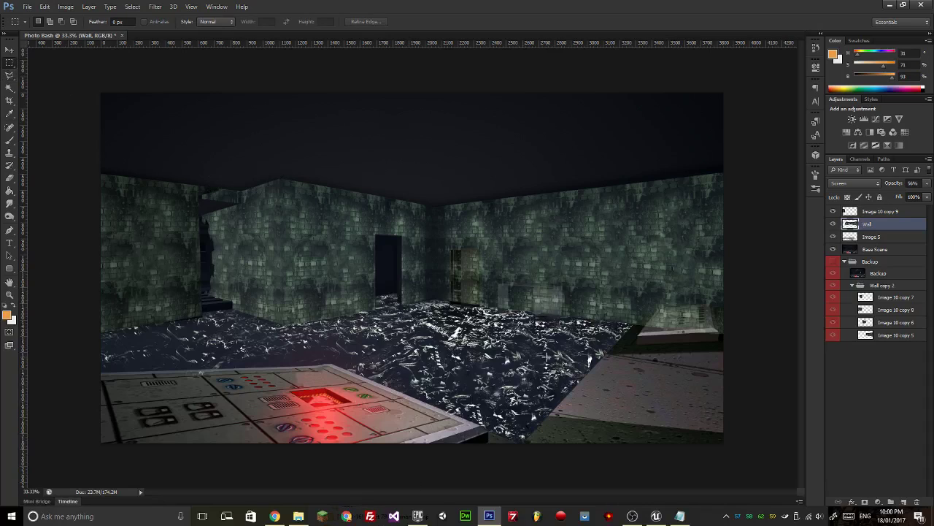
Outline the tall shelf cabinet near the room's corner with a polygon and delete the Wall layer's brick covering it.
{"action": "scroll", "coordinate": [546, 363], "scroll_direction": "up", "scroll_amount": 5}
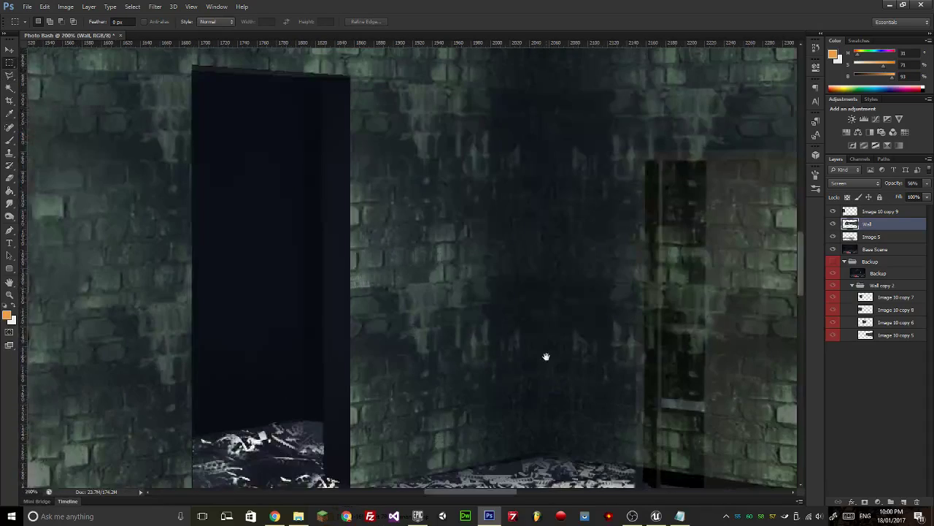
{"action": "left_click_drag", "start_coordinate": [494, 260], "coordinate": [444, 253]}
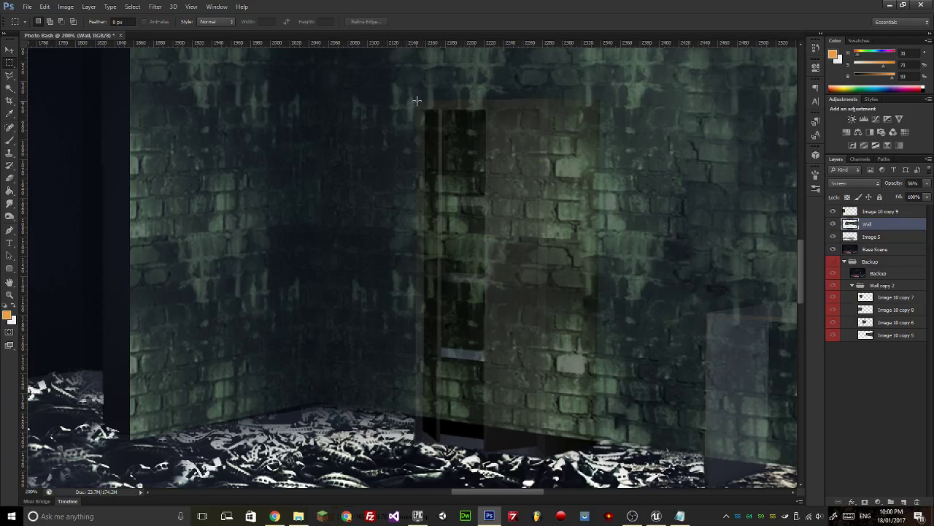
{"action": "left_click", "coordinate": [10, 76]}
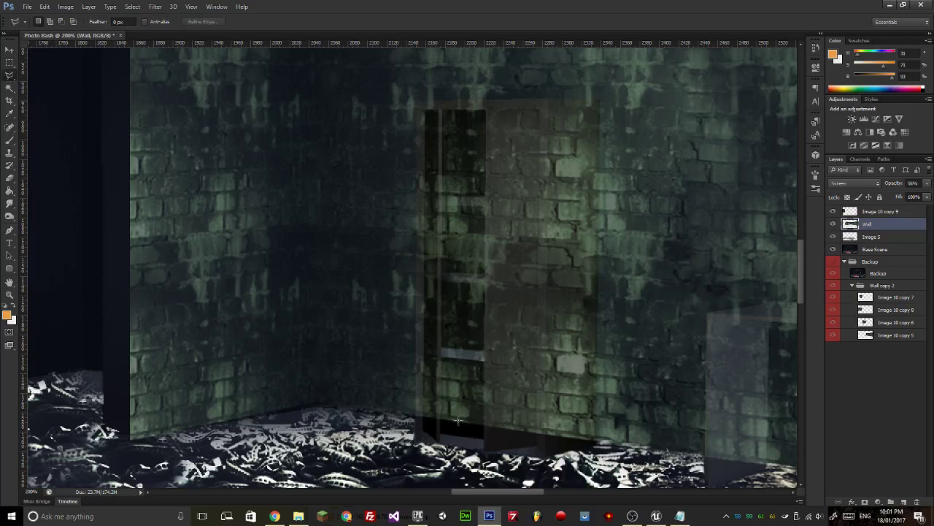
{"action": "left_click", "coordinate": [417, 429]}
{"action": "left_click", "coordinate": [598, 443]}
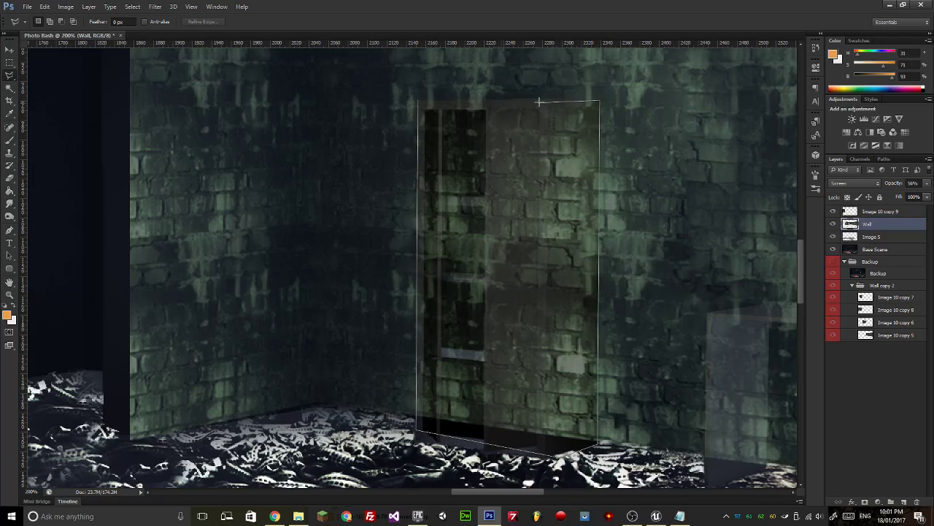
{"action": "left_click", "coordinate": [418, 100]}
{"action": "key", "text": "Delete"}
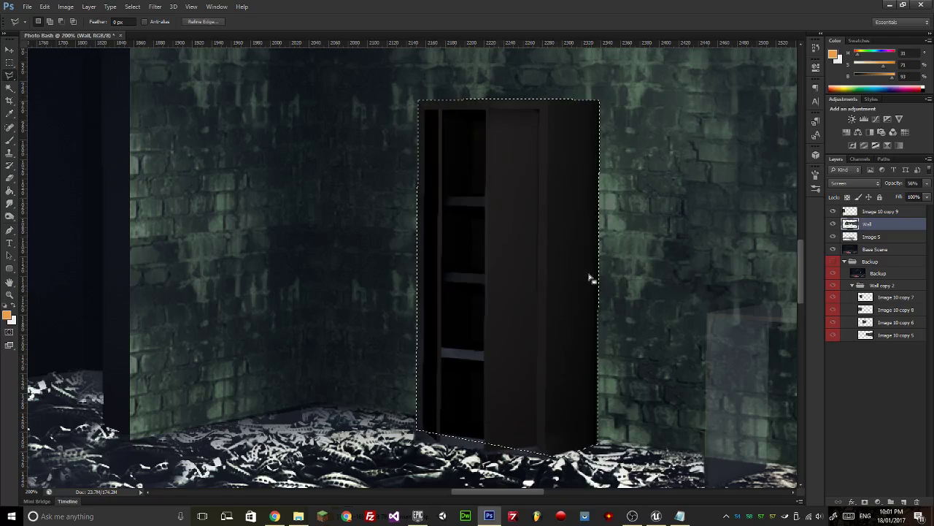
{"action": "left_click_drag", "start_coordinate": [717, 373], "coordinate": [352, 273]}
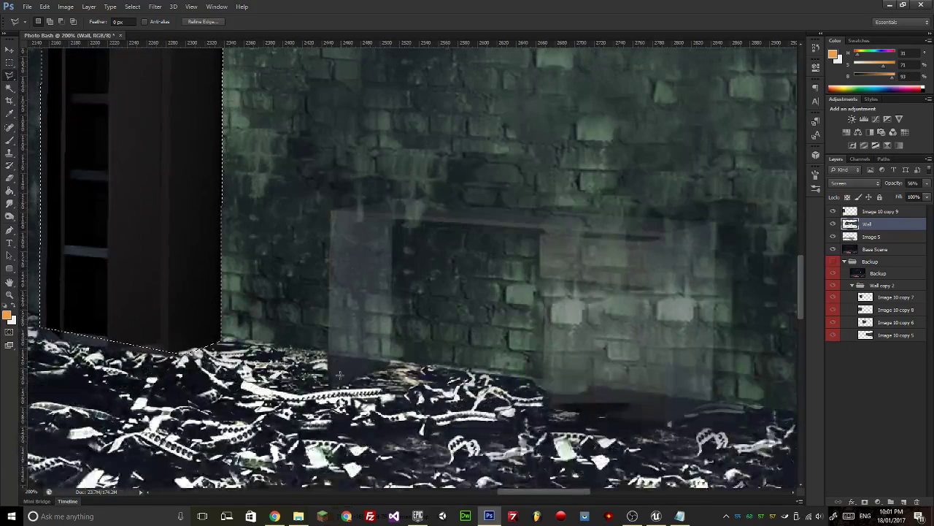
Check the live chat on the YouTube stream dashboard in Chrome and return to Photoshop.
{"action": "left_click", "coordinate": [274, 516]}
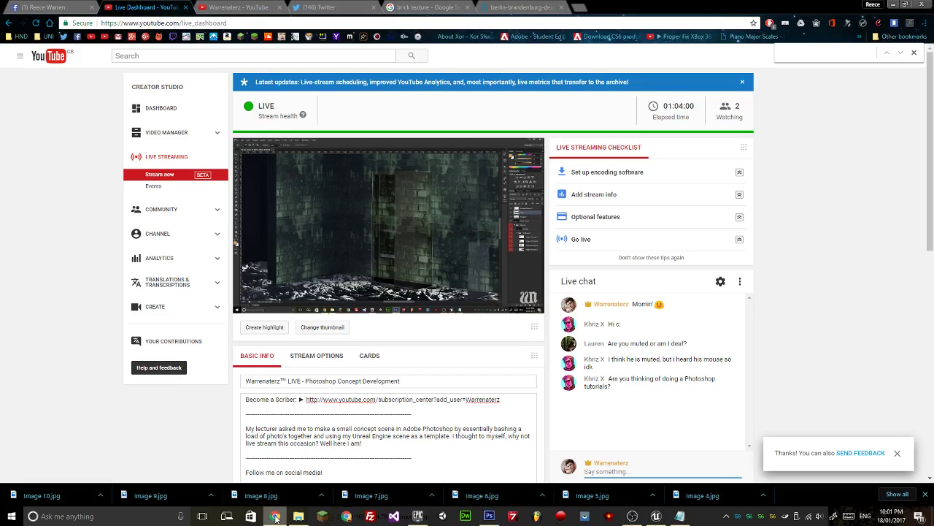
{"action": "left_click", "coordinate": [275, 516]}
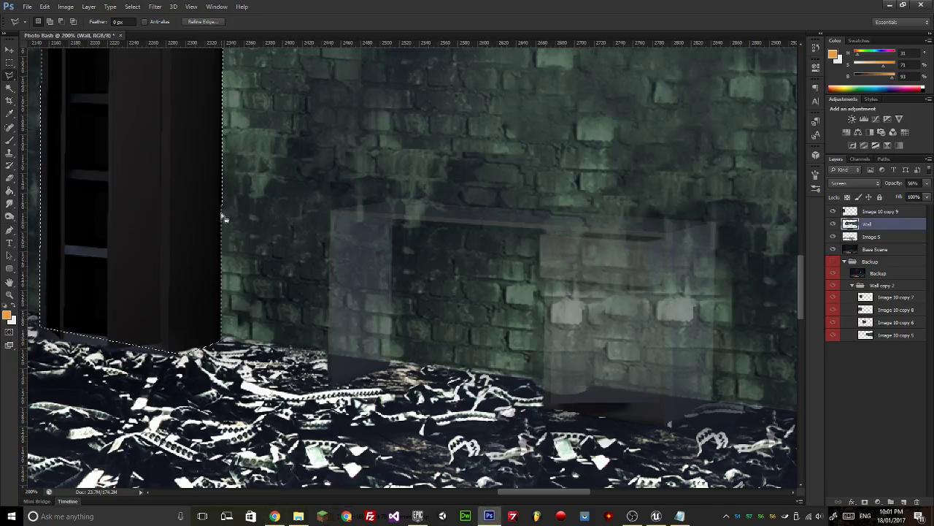
Outline the desk with a polygonal selection, leaving out its open legroom, delete the Wall layer's brick covering it, and clear the selection.
{"action": "left_click", "coordinate": [330, 212]}
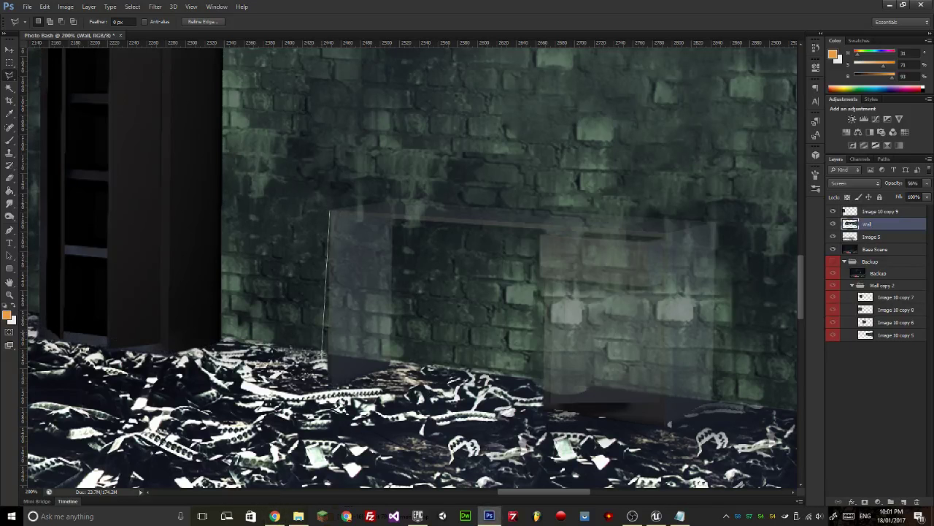
{"action": "left_click", "coordinate": [329, 372]}
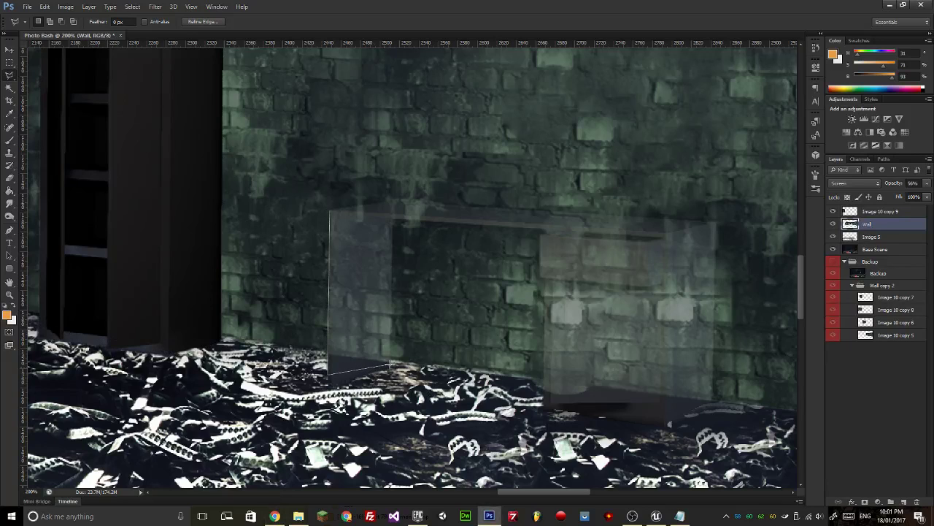
{"action": "left_click", "coordinate": [392, 218]}
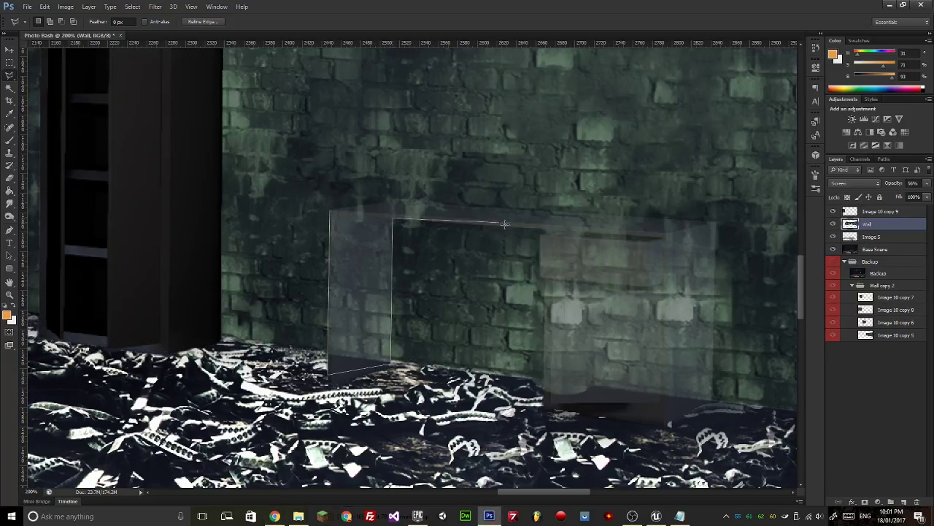
{"action": "left_click", "coordinate": [541, 232]}
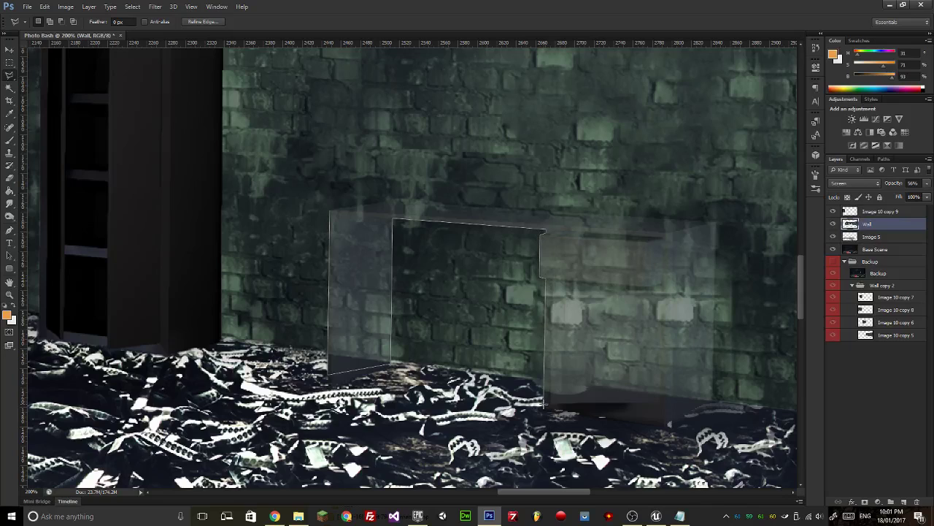
{"action": "left_click", "coordinate": [544, 405]}
{"action": "left_click", "coordinate": [686, 440]}
{"action": "left_click", "coordinate": [712, 404]}
{"action": "left_click", "coordinate": [715, 220]}
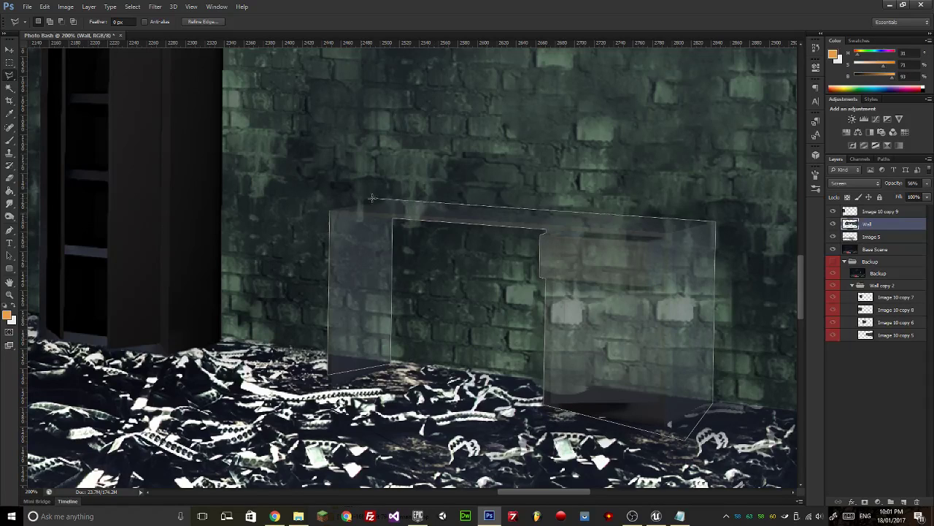
{"action": "left_click", "coordinate": [389, 200]}
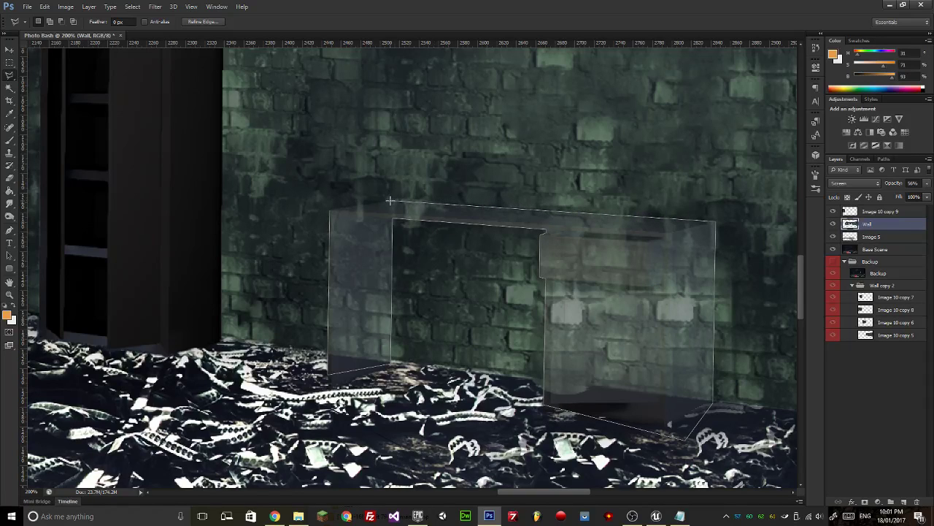
{"action": "left_click", "coordinate": [331, 212]}
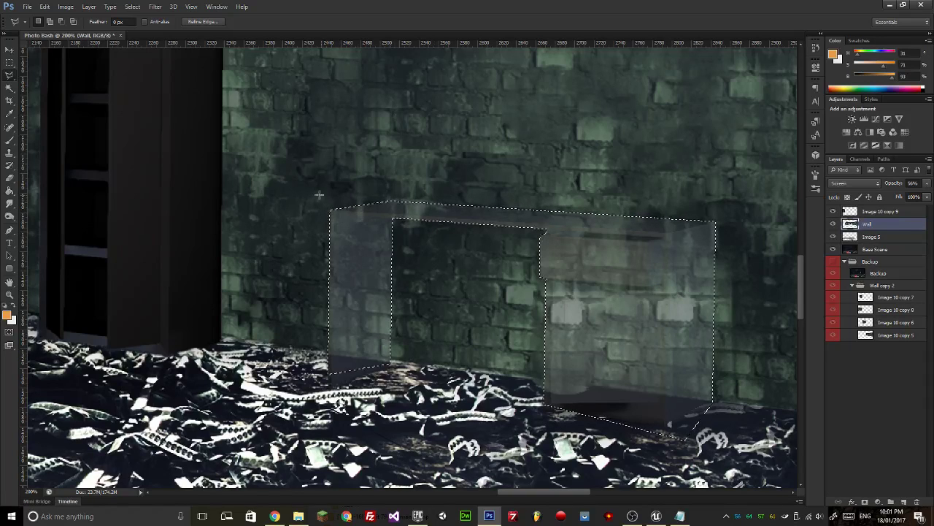
{"action": "key", "text": "Delete"}
{"action": "left_click", "coordinate": [9, 63]}
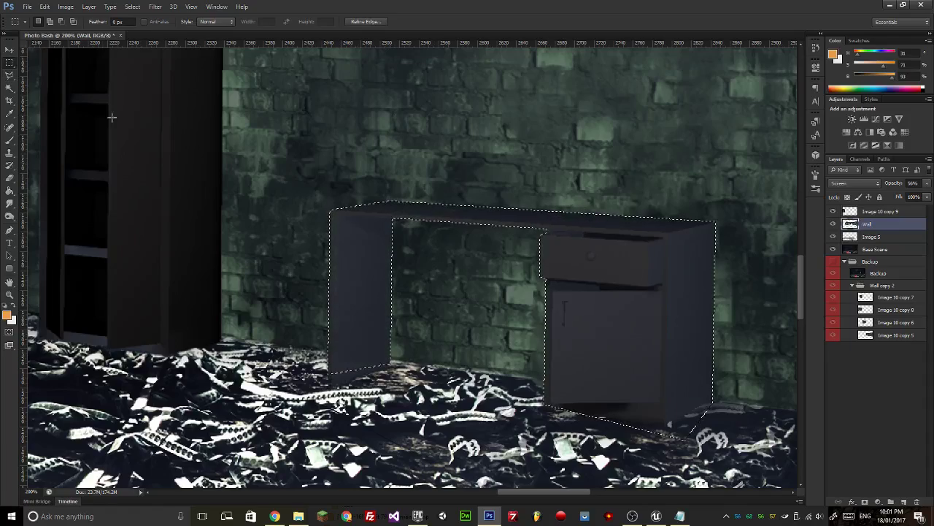
{"action": "key", "text": "ctrl+d"}
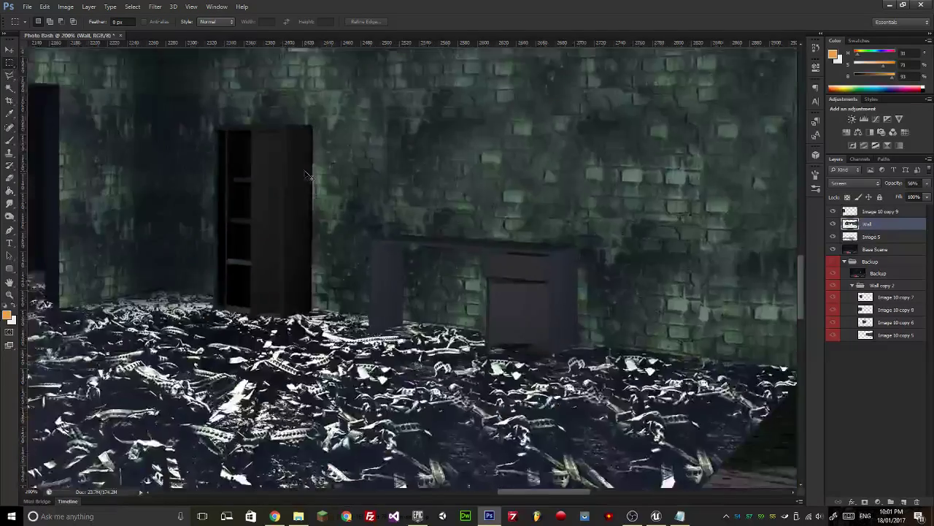
Examine the brick texture across the whole room scene for spots that still overlap other objects.
{"action": "key", "text": "ctrl+minus"}
{"action": "key", "text": "ctrl+minus"}
{"action": "key", "text": "ctrl+minus"}
{"action": "key", "text": "ctrl+minus"}
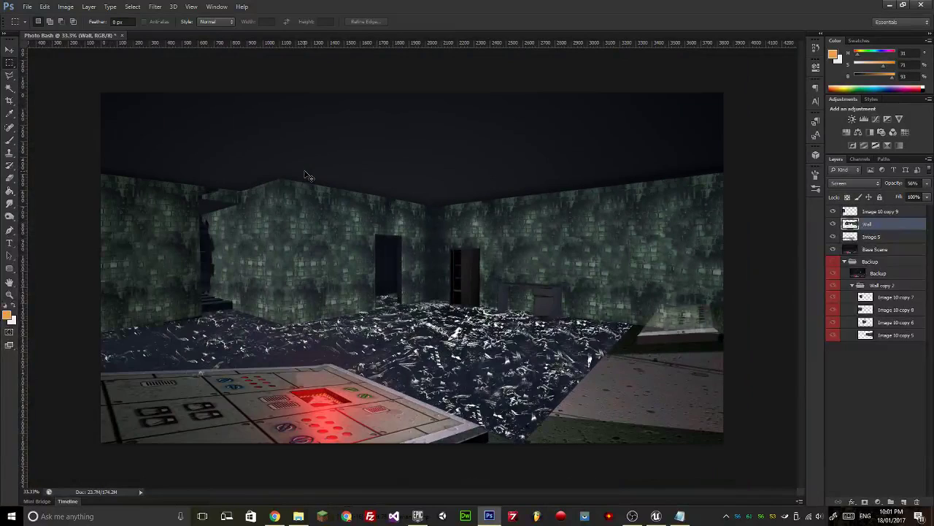
{"action": "key", "text": "ctrl+plus"}
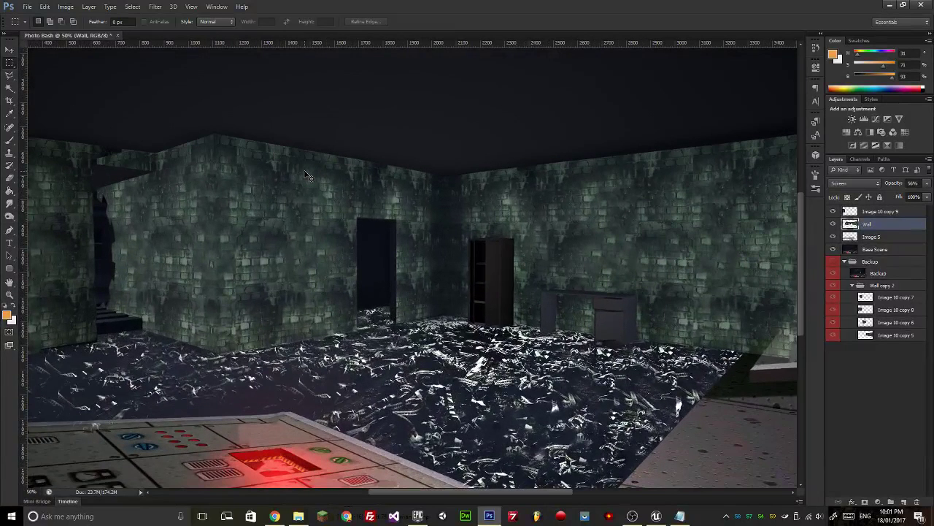
{"action": "key", "text": "ctrl+minus"}
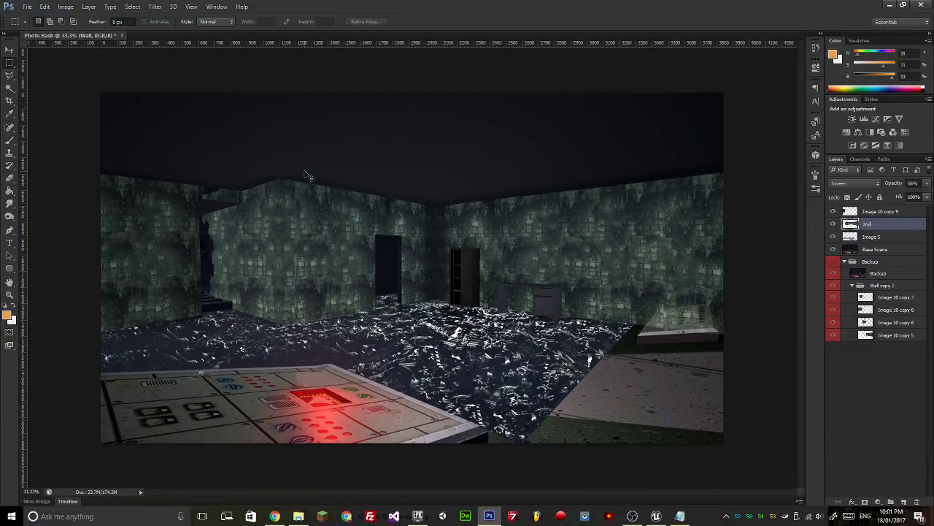
{"action": "key", "text": "ctrl+plus"}
{"action": "key", "text": "ctrl+plus"}
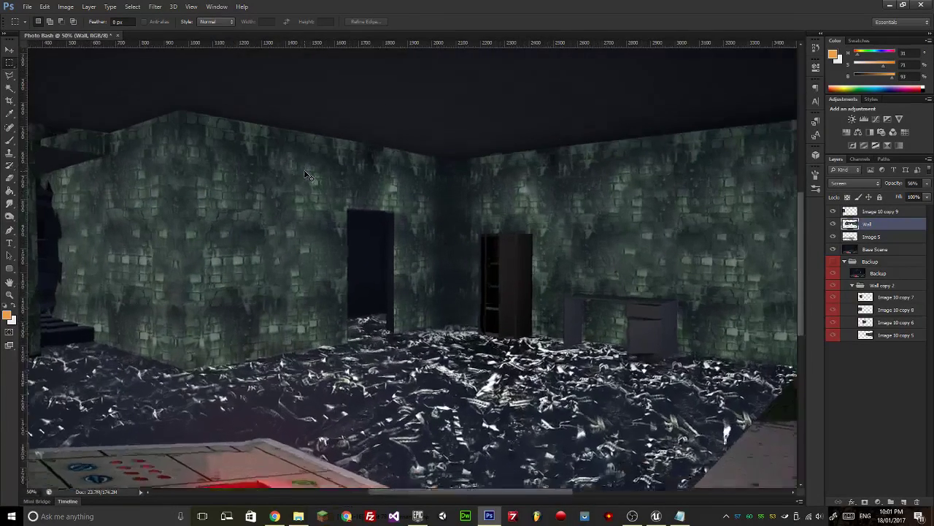
Delete the Wall layer's brick covering the vented slab and dark surface beside the image's right edge with a polygonal selection, and clear the selection.
{"action": "left_click_drag", "start_coordinate": [367, 213], "coordinate": [131, 182]}
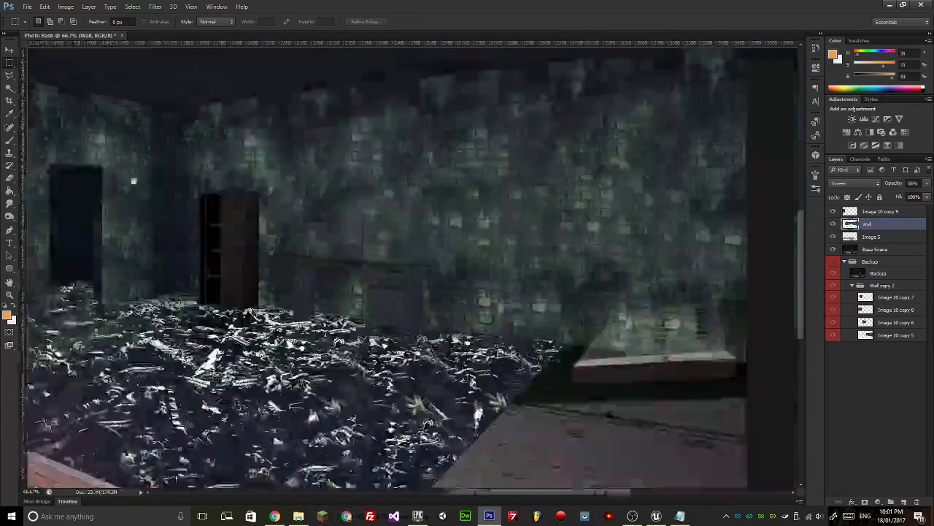
{"action": "key", "text": "ctrl+plus"}
{"action": "key", "text": "ctrl+plus"}
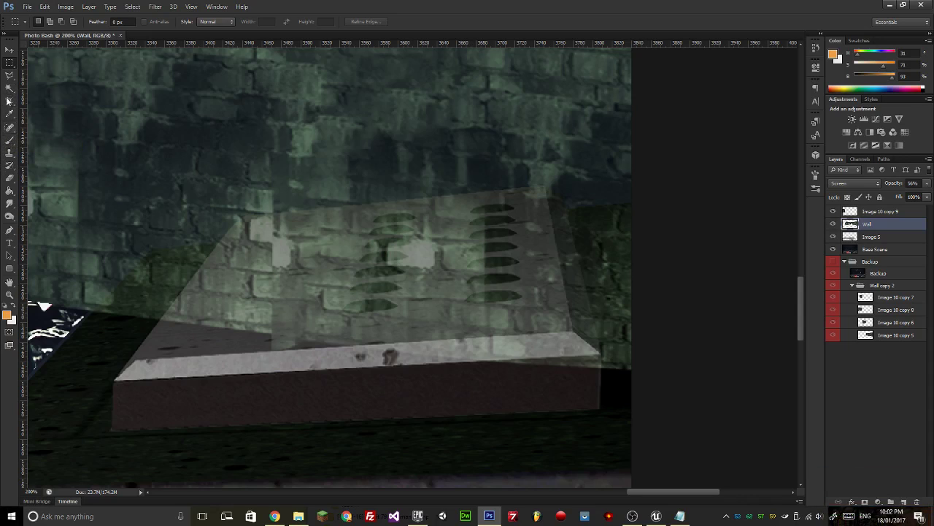
{"action": "left_click", "coordinate": [9, 74]}
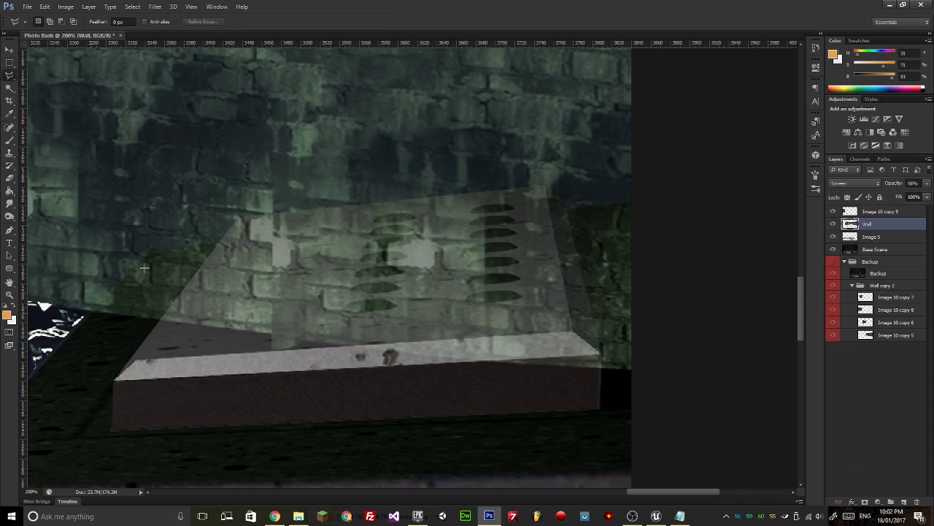
{"action": "left_click", "coordinate": [86, 312]}
{"action": "left_click", "coordinate": [150, 249]}
{"action": "left_click", "coordinate": [217, 241]}
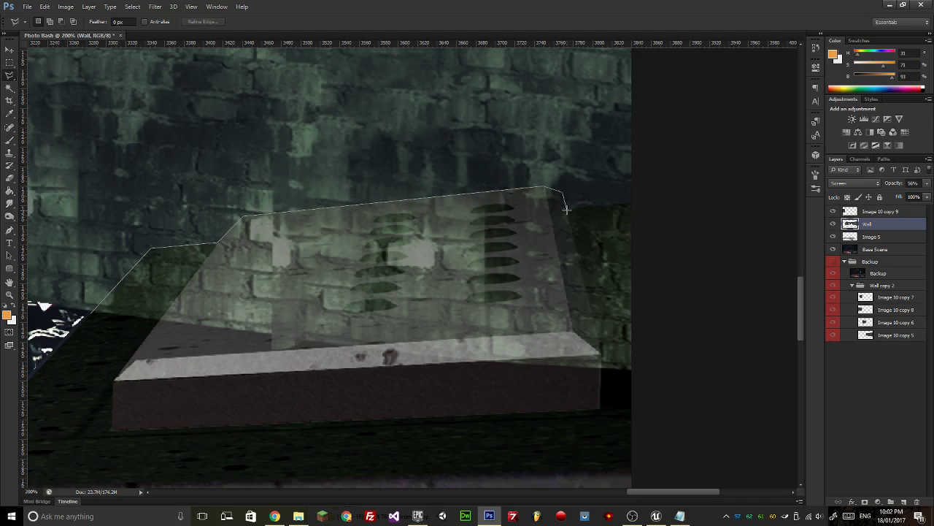
{"action": "left_click", "coordinate": [566, 209]}
{"action": "left_click", "coordinate": [659, 198]}
{"action": "left_click", "coordinate": [676, 406]}
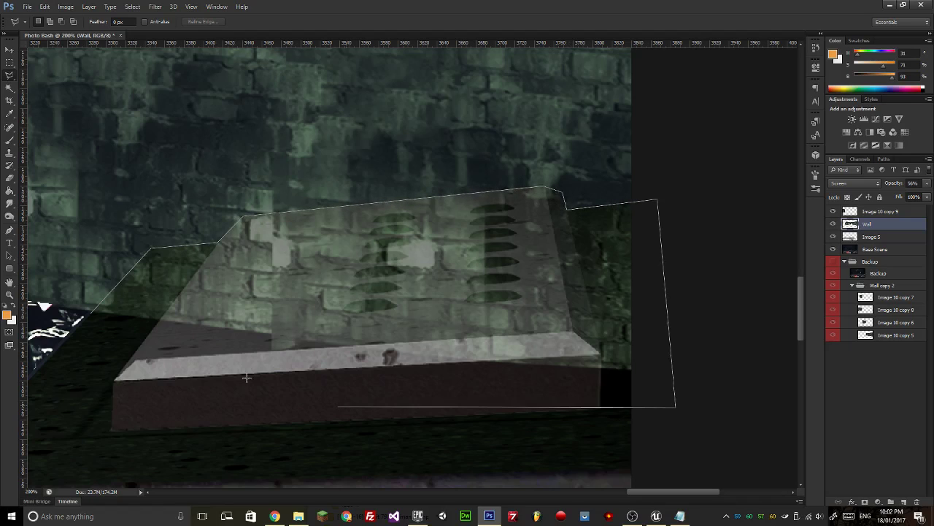
{"action": "left_click", "coordinate": [335, 405]}
{"action": "left_click", "coordinate": [92, 360]}
{"action": "left_click", "coordinate": [92, 315]}
{"action": "key", "text": "Delete"}
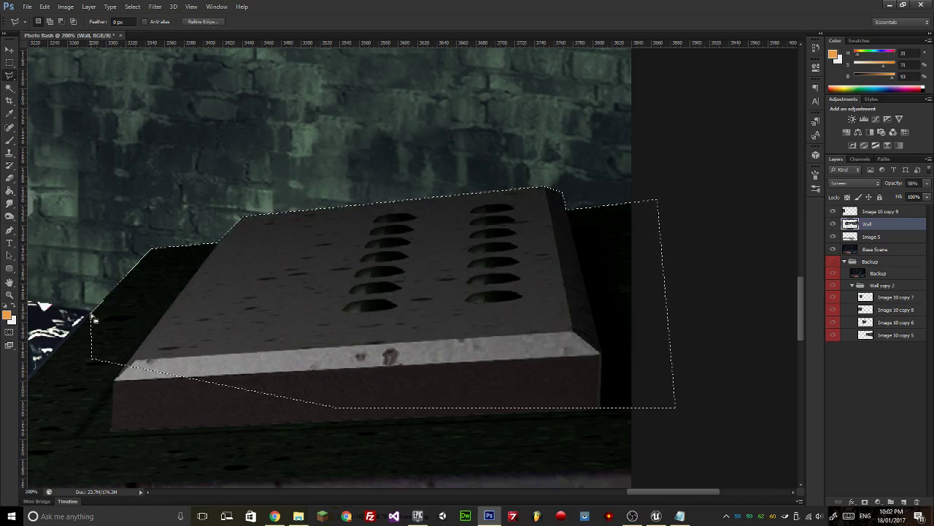
{"action": "key", "text": "m"}
{"action": "key", "text": "ctrl+d"}
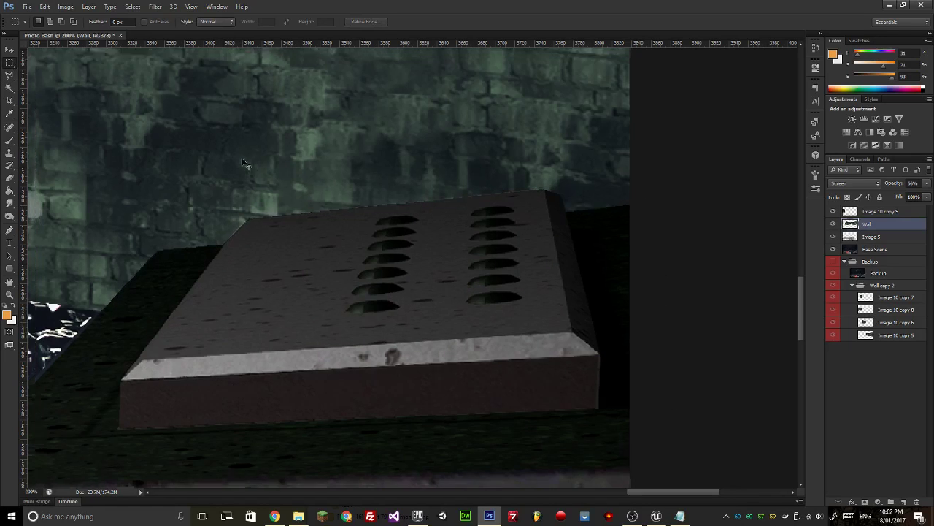
{"action": "key", "text": "ctrl+0"}
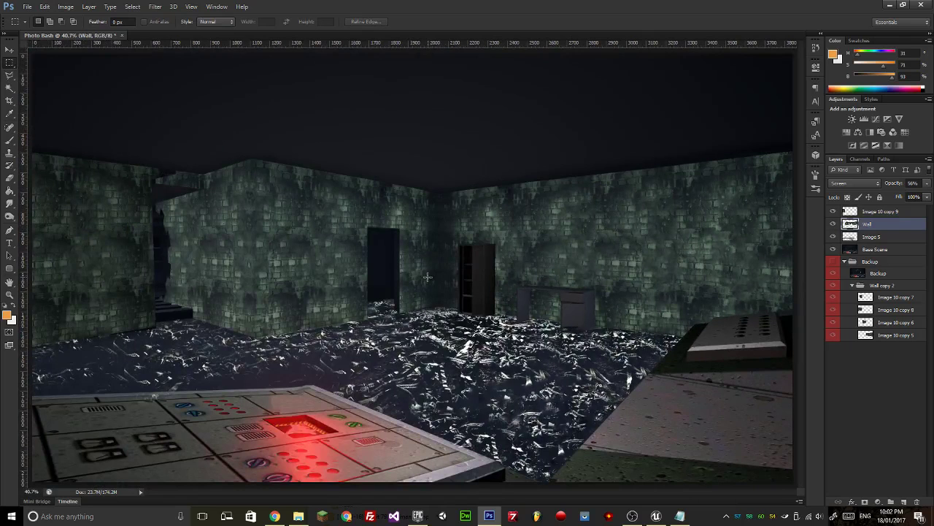
Check the latest Facebook notification on the live-stream post in Chrome and return to Photoshop.
{"action": "left_click", "coordinate": [275, 516]}
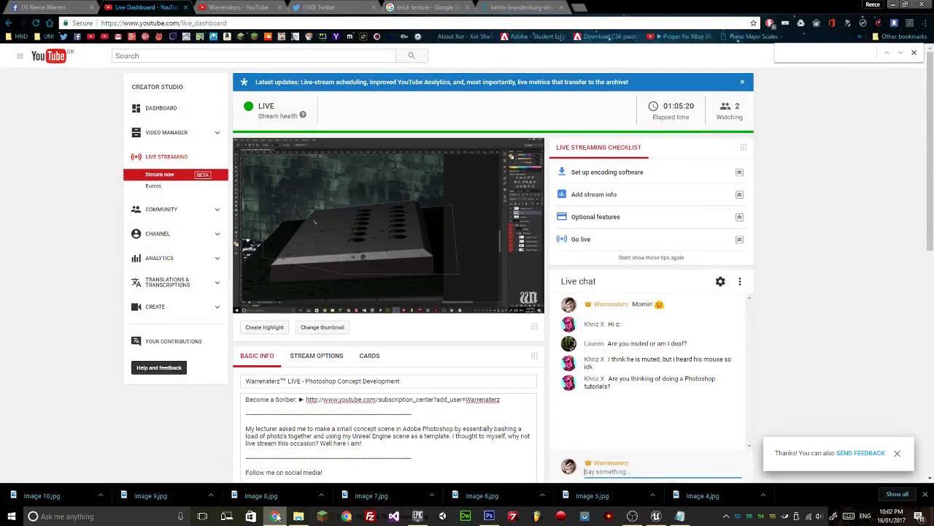
{"action": "key", "text": "ctrl+1"}
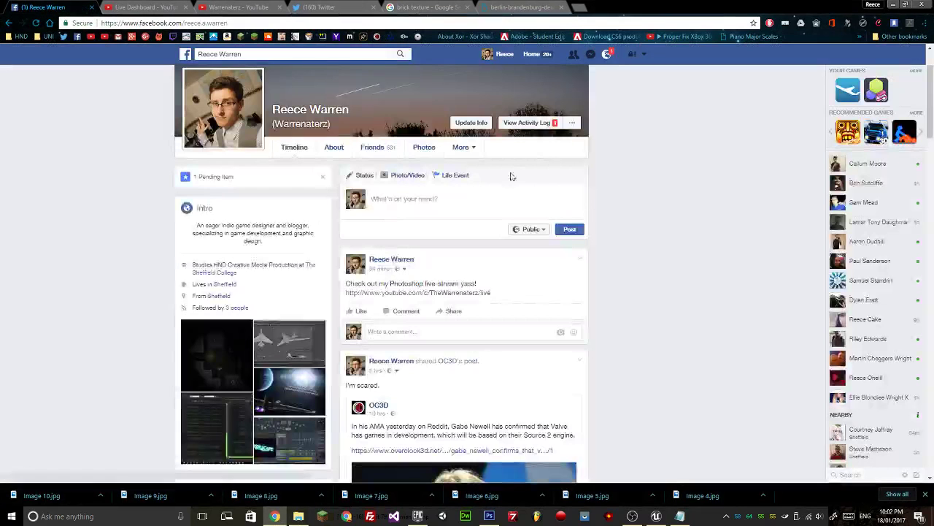
{"action": "left_click", "coordinate": [606, 55]}
{"action": "left_click", "coordinate": [556, 84]}
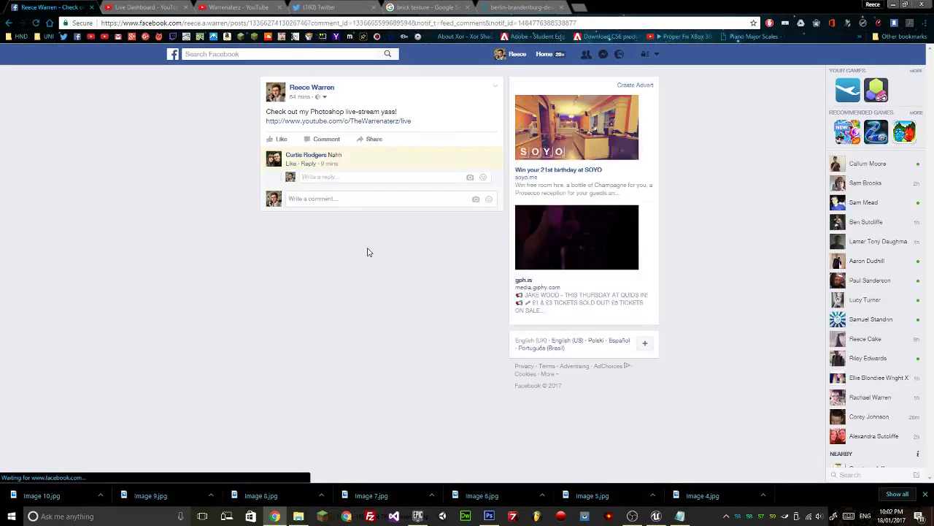
{"action": "left_click", "coordinate": [886, 7]}
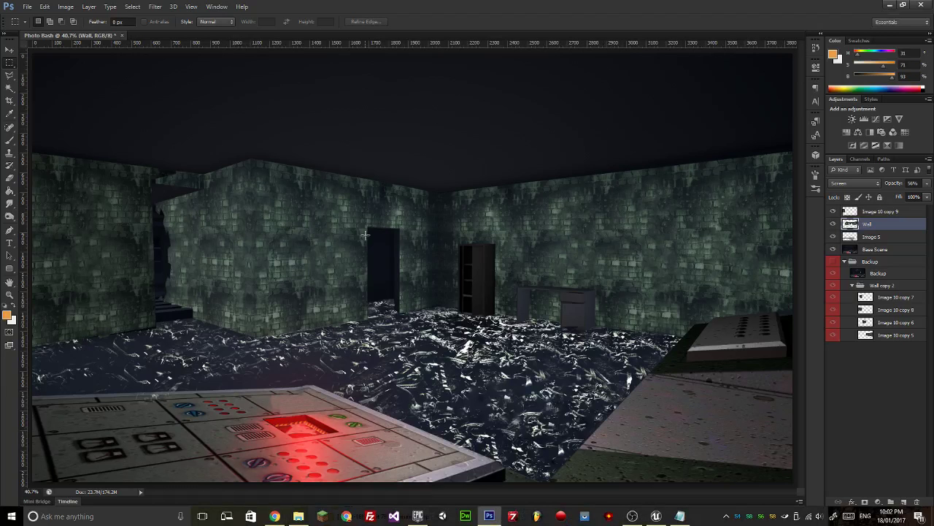
Collapse the Backup layer group and deselect all layers.
{"action": "left_click", "coordinate": [844, 261]}
{"action": "left_click", "coordinate": [843, 309]}
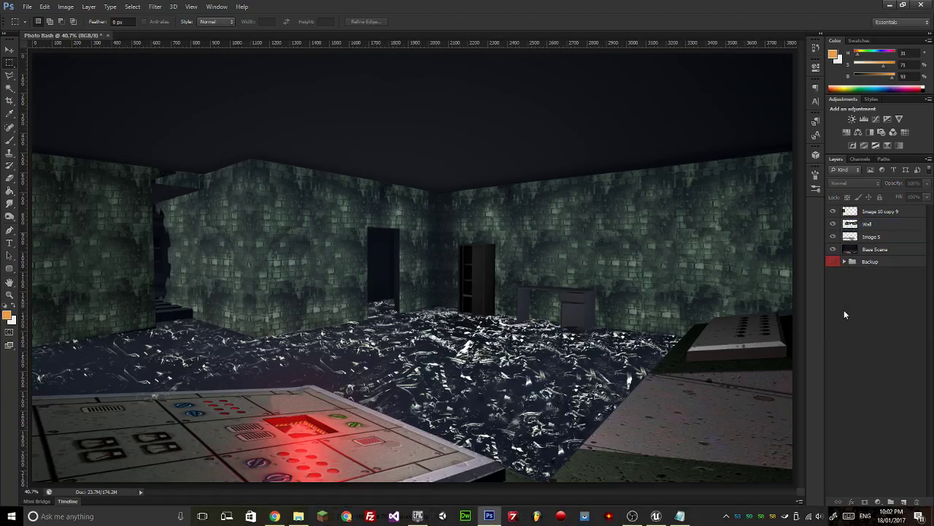
{"action": "key", "text": "ctrl+plus"}
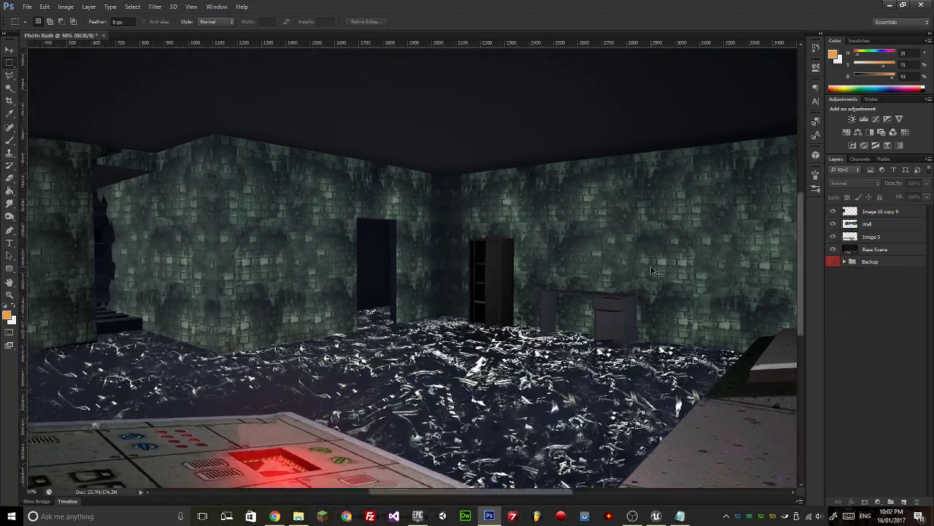
{"action": "key", "text": "ctrl+minus"}
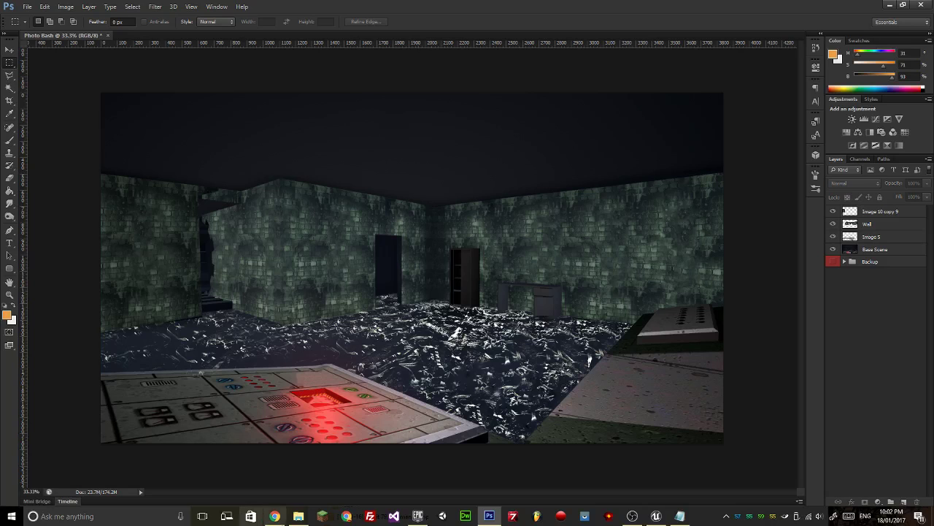
{"action": "left_click", "coordinate": [275, 516]}
{"action": "left_click", "coordinate": [276, 518]}
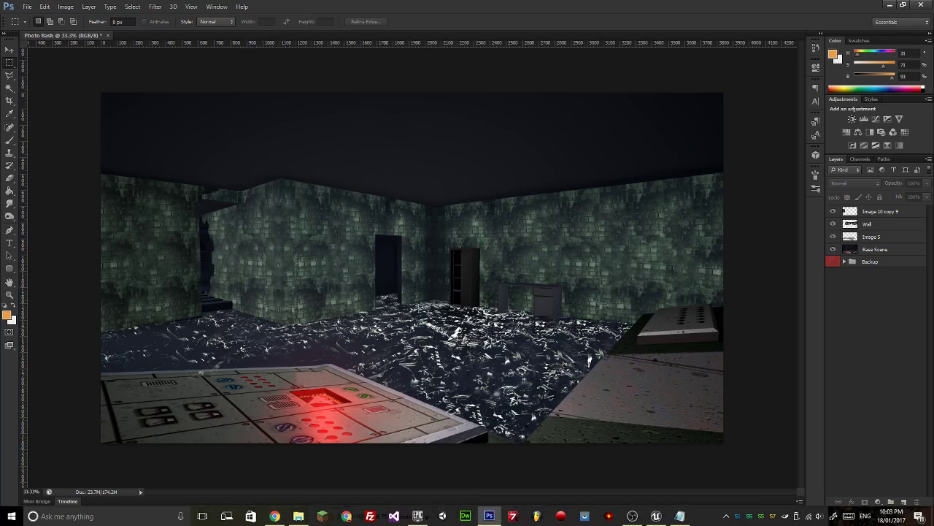
Raise the Wall layer's opacity to 100%.
{"action": "left_click", "coordinate": [883, 223]}
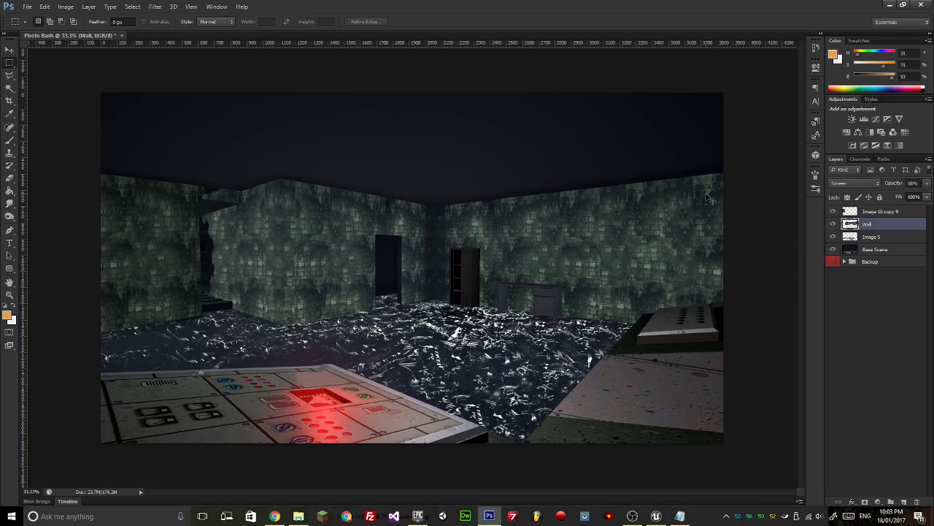
{"action": "key", "text": "ctrl+plus"}
{"action": "left_click", "coordinate": [889, 216], "text": "shift"}
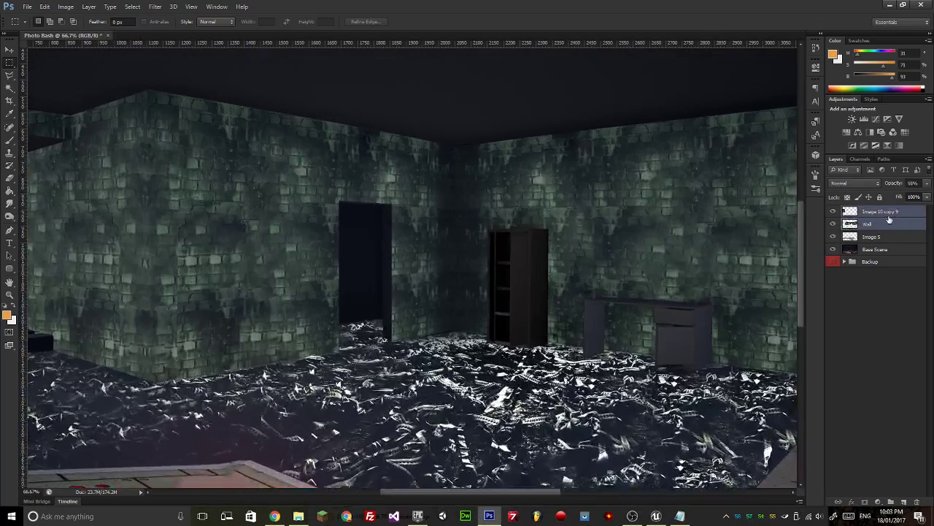
{"action": "left_click", "coordinate": [883, 223]}
{"action": "left_click", "coordinate": [926, 183]}
{"action": "left_click_drag", "start_coordinate": [918, 197], "coordinate": [931, 197]}
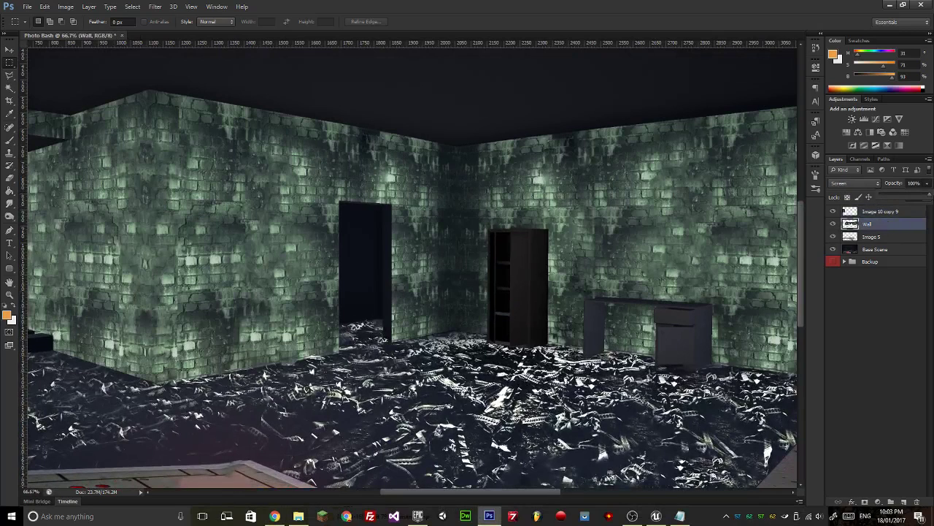
Select the Image 10 copy 9 layer and open its blending mode choices.
{"action": "left_click", "coordinate": [904, 208]}
{"action": "left_click", "coordinate": [927, 185]}
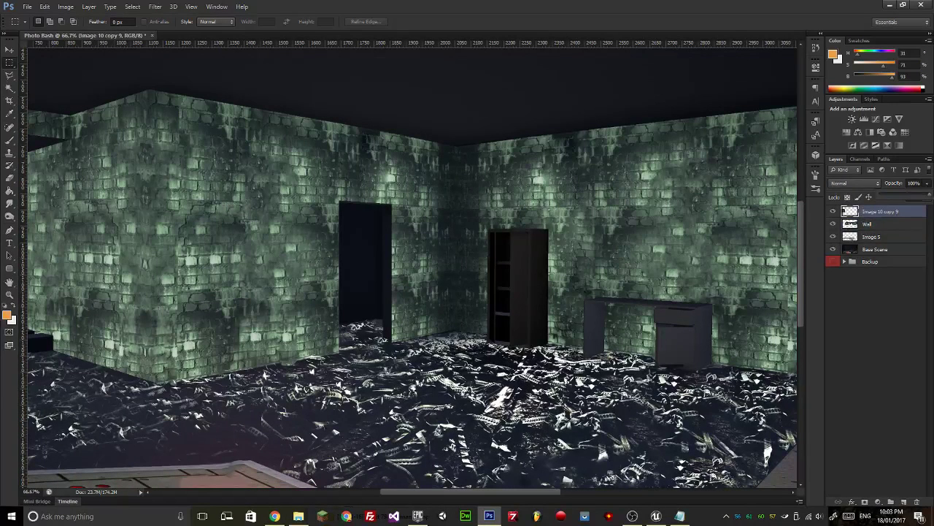
{"action": "left_click", "coordinate": [854, 184]}
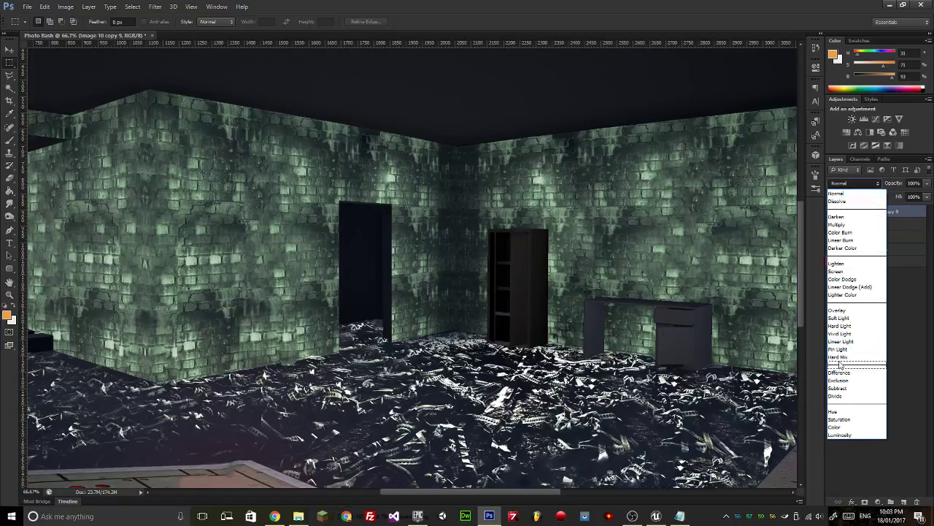
Set the top wall layer's blend mode to Screen and merge it with the wall layer directly below.
{"action": "left_click", "coordinate": [836, 270]}
{"action": "left_click_drag", "start_coordinate": [249, 283], "coordinate": [511, 284]}
{"action": "left_click", "coordinate": [884, 228], "text": "ctrl"}
{"action": "right_click", "coordinate": [885, 229]}
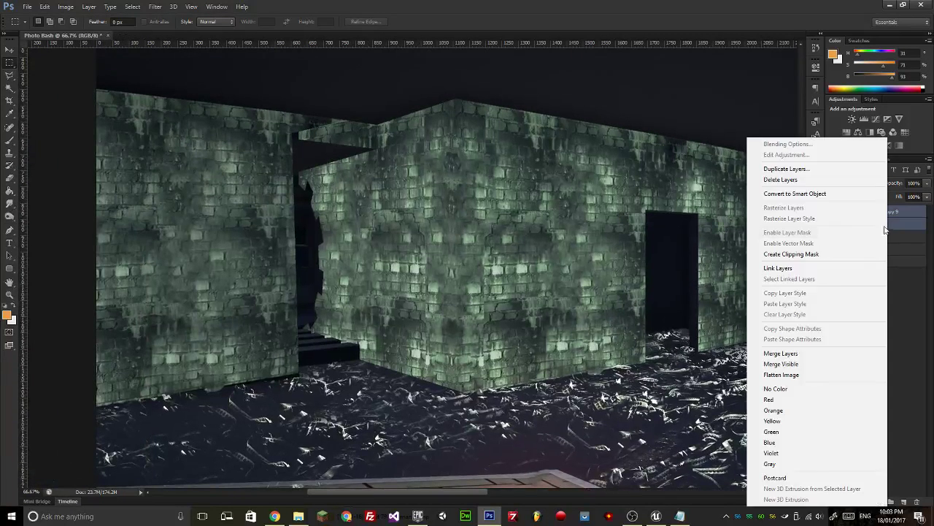
{"action": "left_click", "coordinate": [780, 354]}
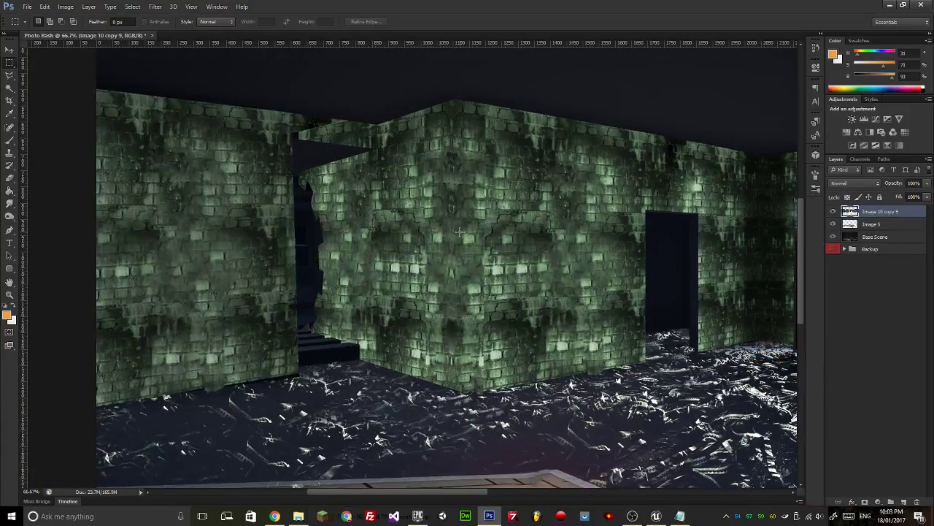
Repair the seam and gap in the brickwork above the stairway opening with the content-aware Spot Healing Brush.
{"action": "scroll", "coordinate": [461, 235], "scroll_direction": "up", "scroll_amount": 2}
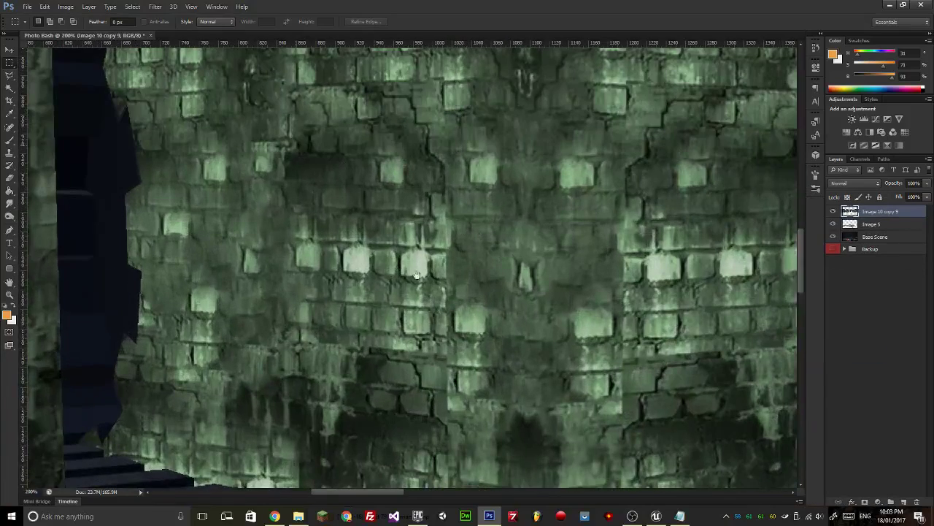
{"action": "left_click_drag", "start_coordinate": [417, 276], "coordinate": [563, 411]}
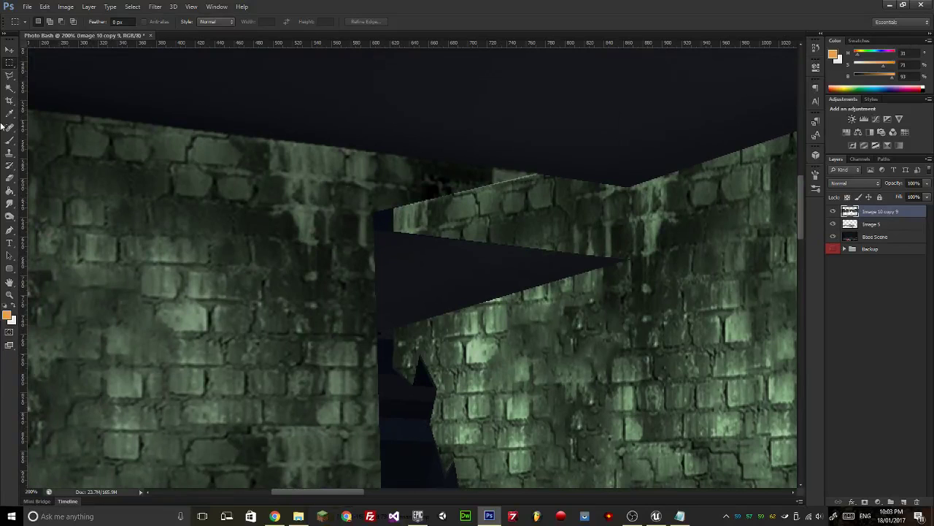
{"action": "left_click", "coordinate": [9, 128]}
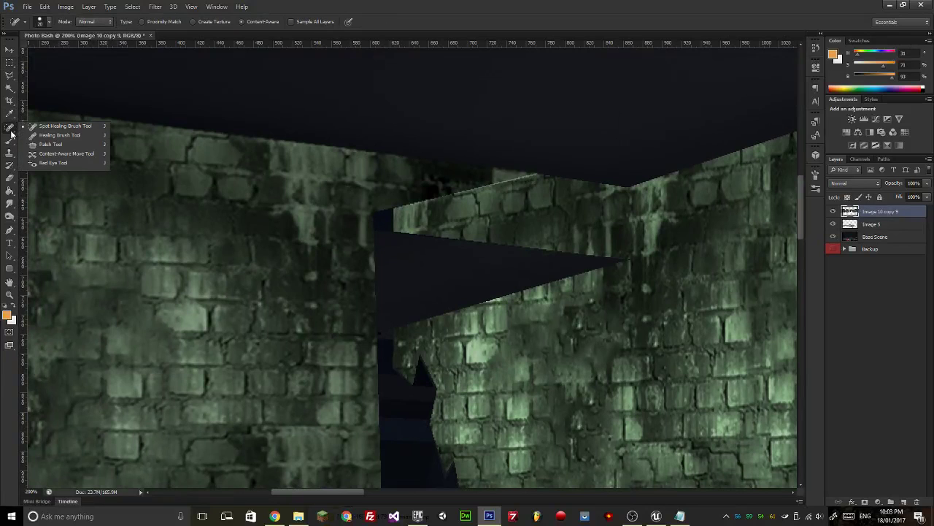
{"action": "left_click", "coordinate": [48, 128]}
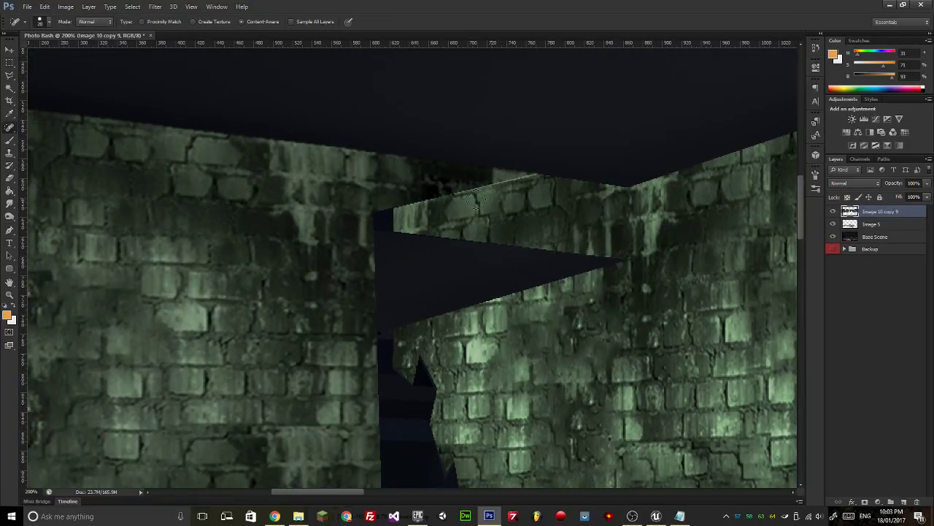
{"action": "mouse_move", "coordinate": [430, 203]}
{"action": "left_mouse_down"}
{"action": "mouse_move", "coordinate": [483, 190]}
{"action": "mouse_move", "coordinate": [371, 211]}
{"action": "mouse_move", "coordinate": [396, 199]}
{"action": "mouse_move", "coordinate": [382, 209]}
{"action": "mouse_move", "coordinate": [392, 218]}
{"action": "left_mouse_up"}
{"action": "left_click_drag", "start_coordinate": [369, 219], "coordinate": [390, 218]}
{"action": "left_click", "coordinate": [638, 251], "text": "shift"}
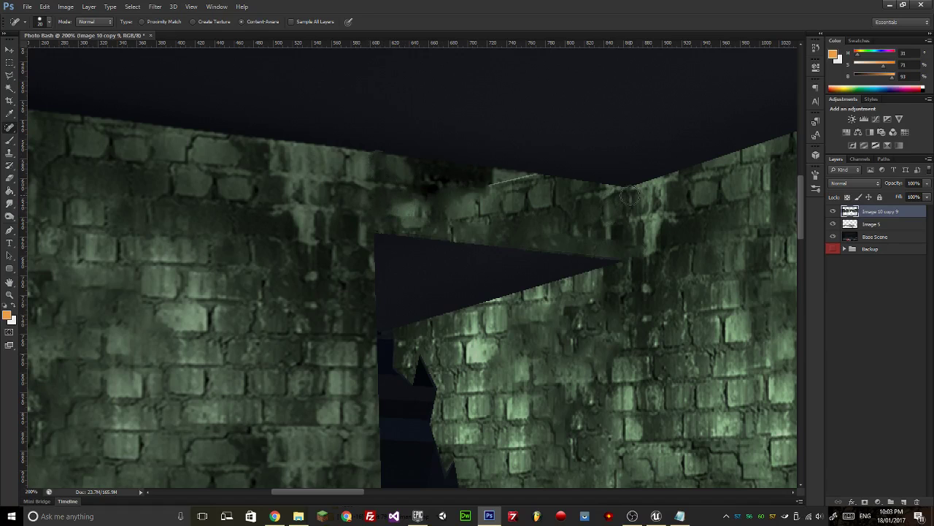
{"action": "mouse_move", "coordinate": [570, 208]}
{"action": "left_mouse_down"}
{"action": "mouse_move", "coordinate": [404, 194]}
{"action": "mouse_move", "coordinate": [387, 171]}
{"action": "mouse_move", "coordinate": [552, 202]}
{"action": "left_mouse_up"}
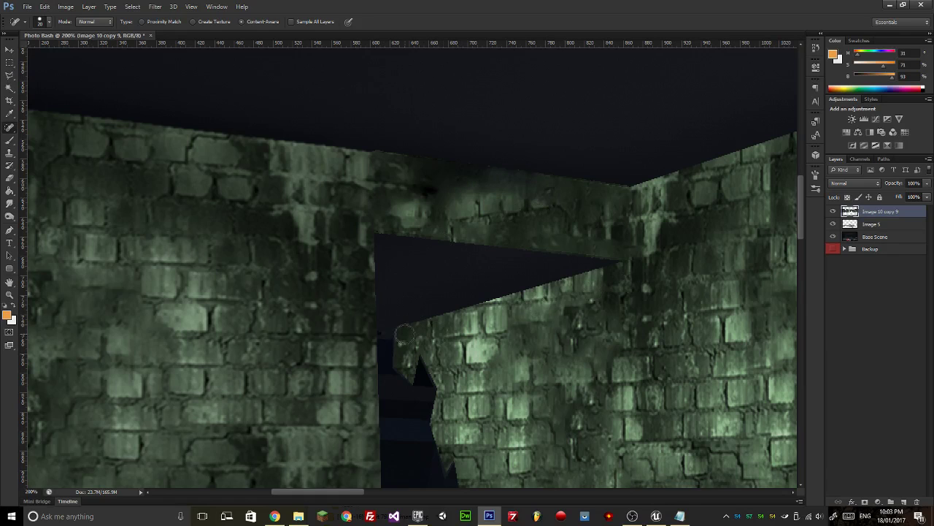
Spot-heal the remaining dark patch in the bricks above the stairway opening.
{"action": "key", "text": "ctrl+minus"}
{"action": "key", "text": "ctrl+minus"}
{"action": "key", "text": "ctrl+minus"}
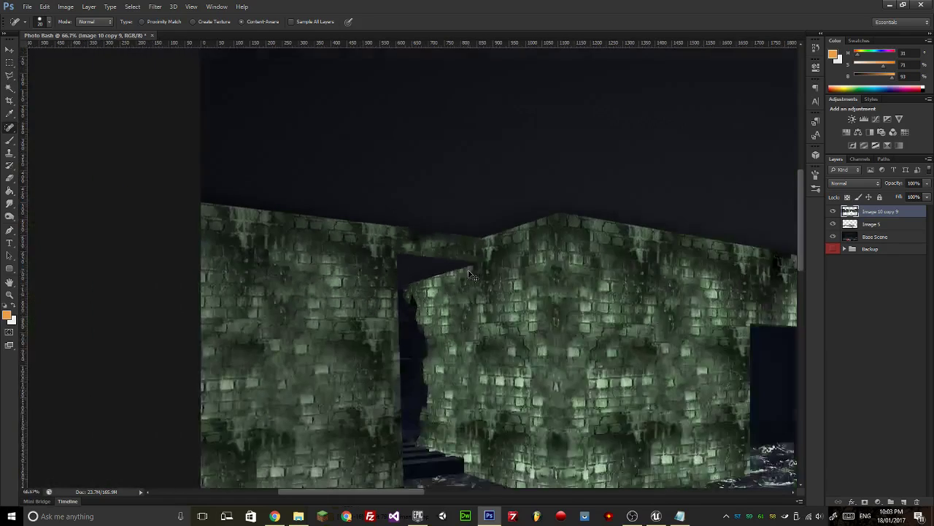
{"action": "key", "text": "ctrl+plus"}
{"action": "key", "text": "ctrl+plus"}
{"action": "key", "text": "ctrl+plus"}
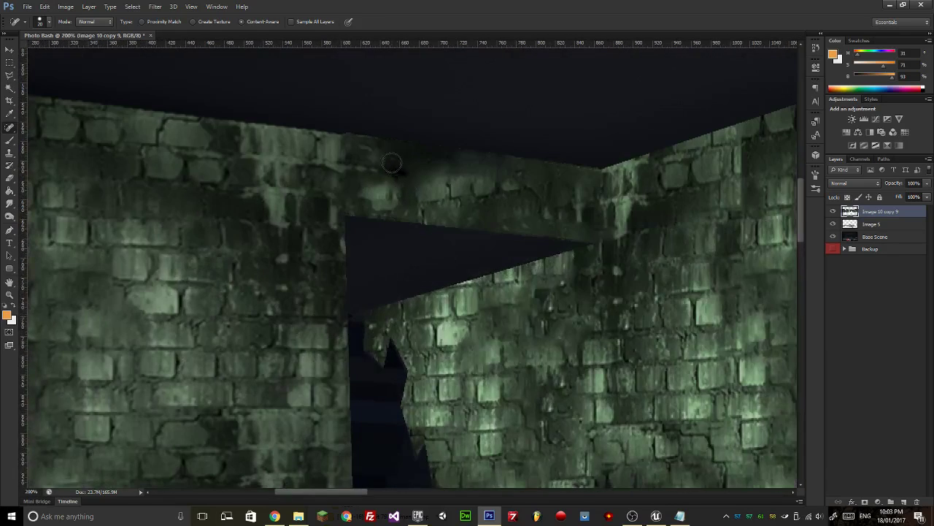
{"action": "left_click_drag", "start_coordinate": [392, 165], "coordinate": [435, 174]}
Compare blend modes on the merged wall layer across the whole room and set it to Overlay.
{"action": "key", "text": "z"}
{"action": "mouse_move", "coordinate": [526, 255]}
{"action": "left_mouse_down"}
{"action": "mouse_move", "coordinate": [451, 260]}
{"action": "mouse_move", "coordinate": [606, 312]}
{"action": "left_mouse_up"}
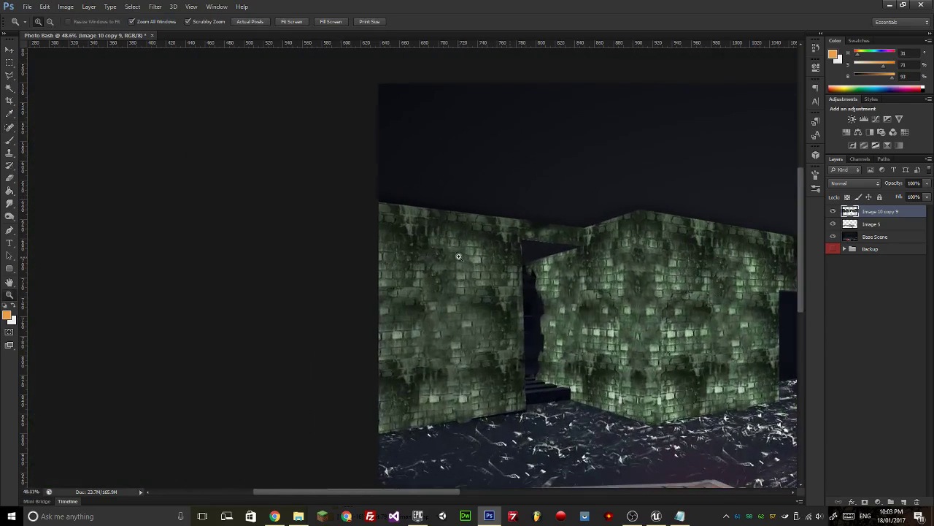
{"action": "key", "text": "j"}
{"action": "mouse_move", "coordinate": [521, 309]}
{"action": "left_mouse_down"}
{"action": "mouse_move", "coordinate": [386, 278]}
{"action": "mouse_move", "coordinate": [281, 270]}
{"action": "left_mouse_up"}
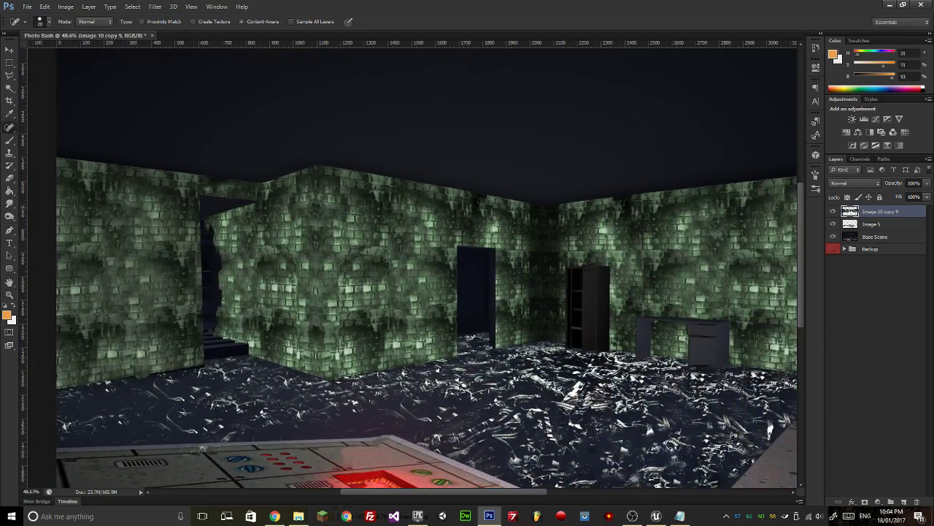
{"action": "left_click", "coordinate": [854, 184]}
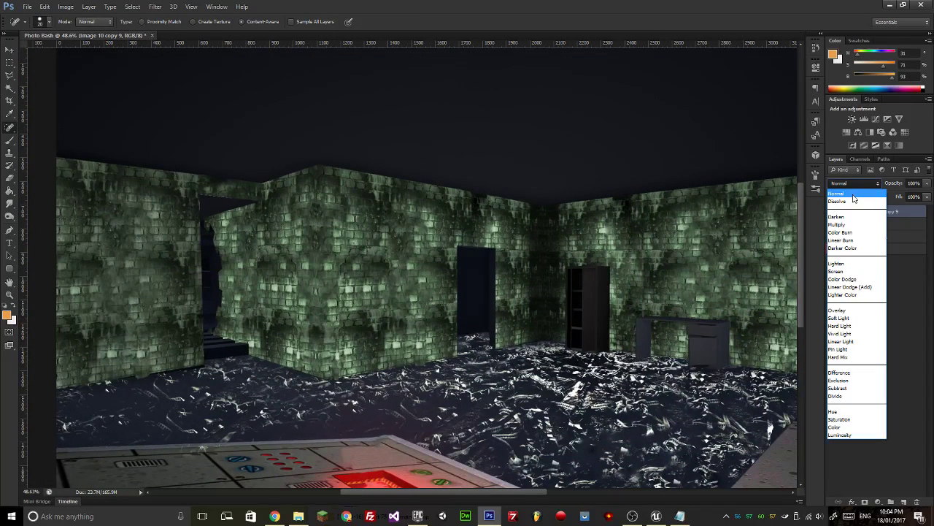
{"action": "left_click", "coordinate": [852, 200]}
{"action": "key", "text": "Down"}
{"action": "key", "text": "Down"}
{"action": "key", "text": "Down"}
{"action": "key", "text": "Down"}
{"action": "key", "text": "Down"}
{"action": "key", "text": "Down"}
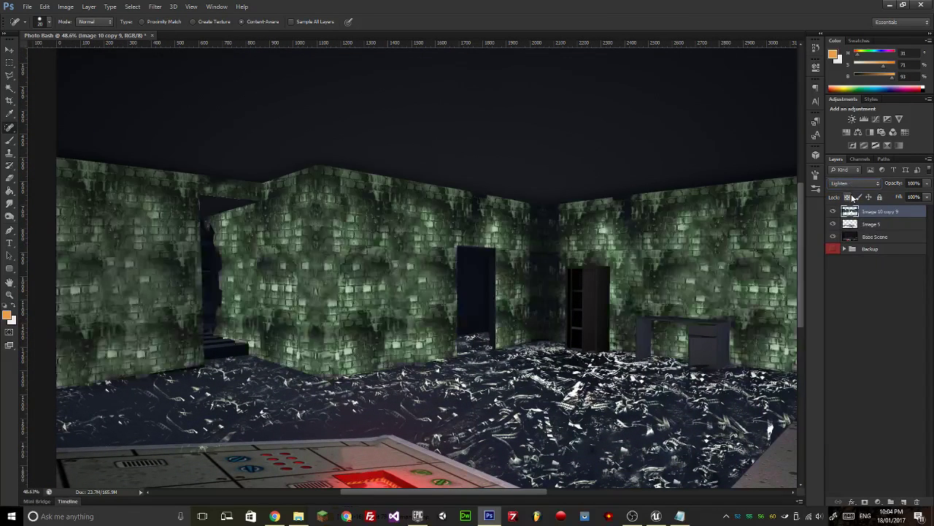
{"action": "key", "text": "Down"}
{"action": "key", "text": "Down"}
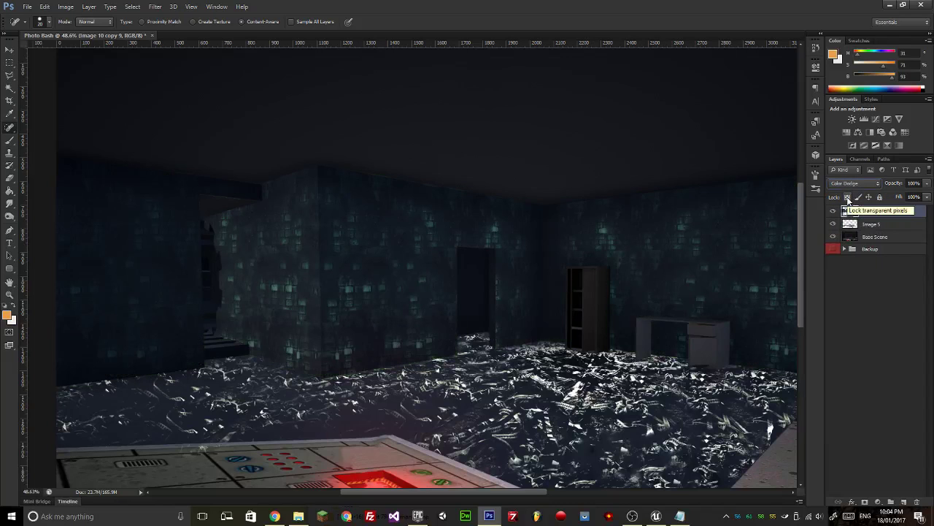
{"action": "key", "text": "Down"}
{"action": "key", "text": "Down"}
{"action": "key", "text": "Up"}
{"action": "key", "text": "Up"}
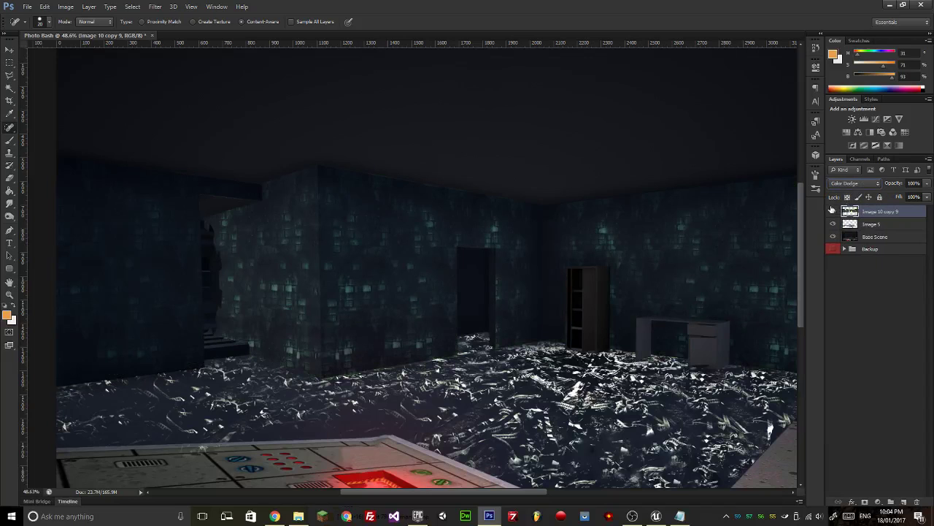
{"action": "key", "text": "Up"}
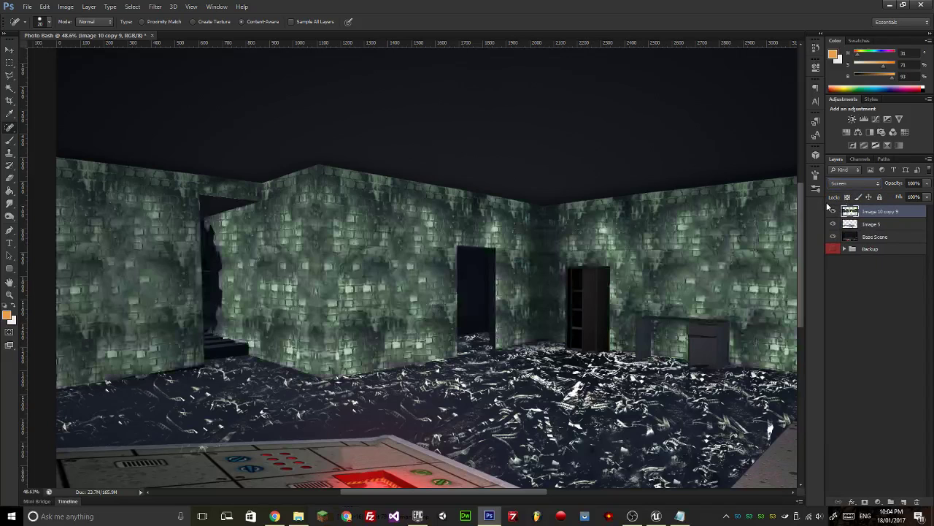
{"action": "key", "text": "Down"}
{"action": "key", "text": "Down"}
{"action": "key", "text": "Down"}
{"action": "key", "text": "Down"}
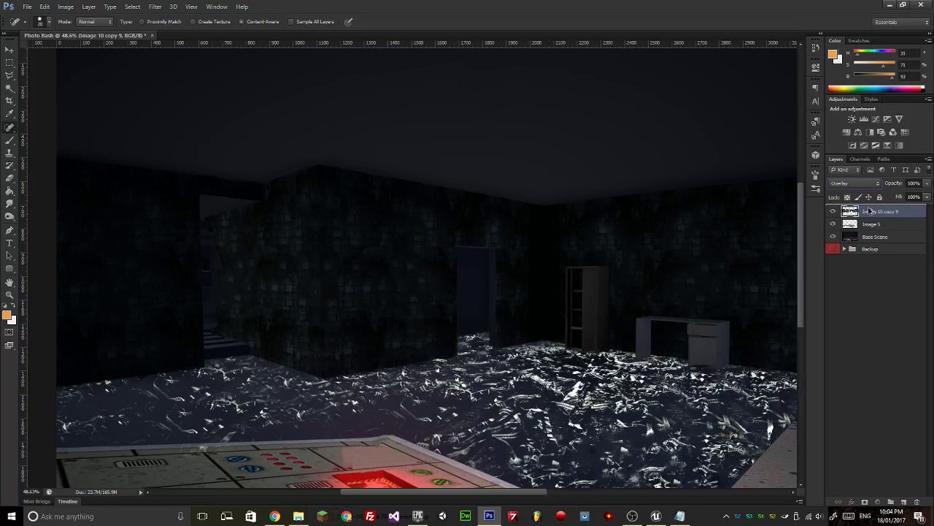
Duplicate the Overlay wall layer, try out blend modes on the copy and set it to Darken.
{"action": "key", "text": "ctrl+j"}
{"action": "left_click", "coordinate": [840, 183]}
{"action": "left_click", "coordinate": [847, 265]}
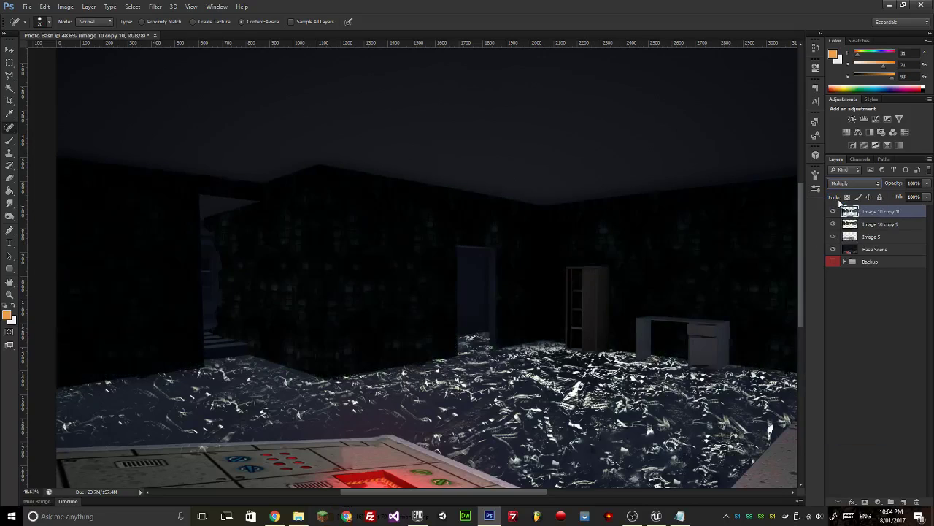
{"action": "key", "text": "Down"}
{"action": "key", "text": "Down"}
{"action": "key", "text": "Down"}
{"action": "key", "text": "Down"}
{"action": "key", "text": "Down"}
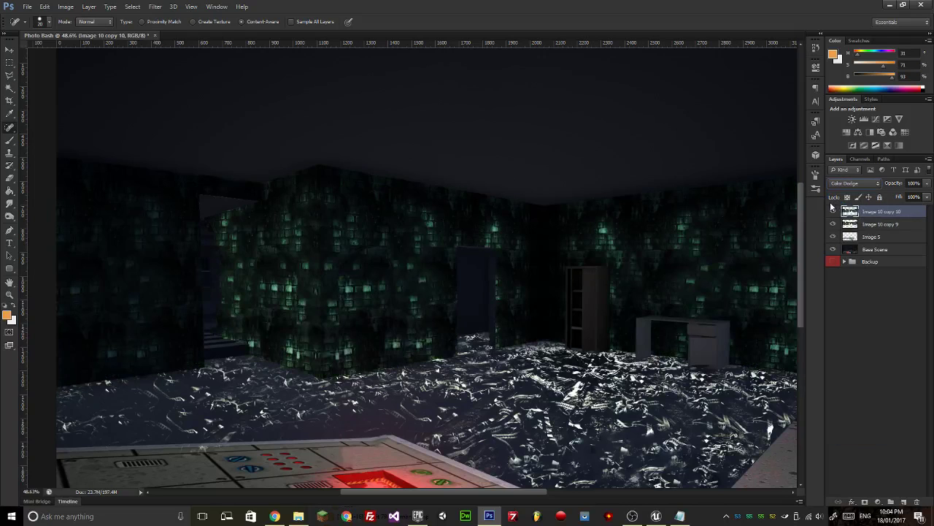
{"action": "key", "text": "Down"}
{"action": "key", "text": "Down"}
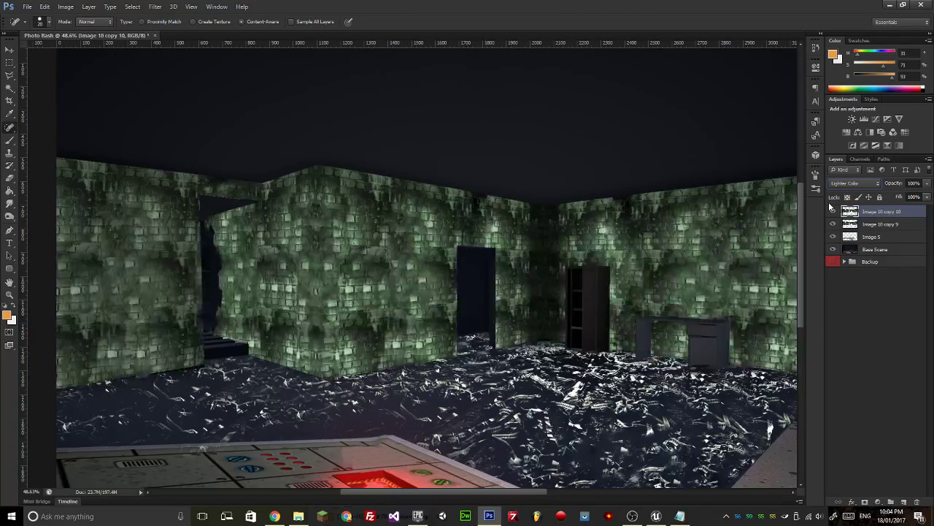
{"action": "key", "text": "Up"}
{"action": "key", "text": "Down"}
{"action": "key", "text": "Down"}
{"action": "key", "text": "Down"}
{"action": "key", "text": "Down"}
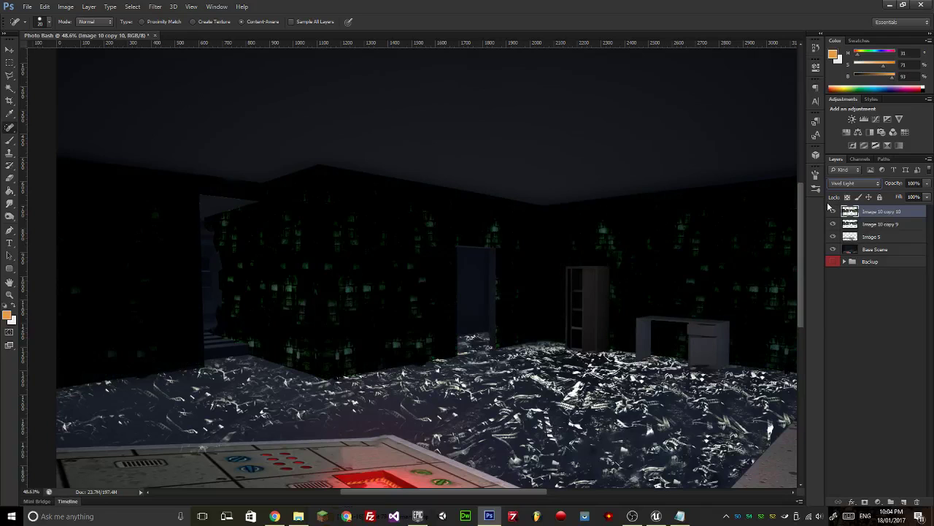
{"action": "key", "text": "Up"}
{"action": "key", "text": "Up"}
{"action": "key", "text": "Up"}
{"action": "key", "text": "Up"}
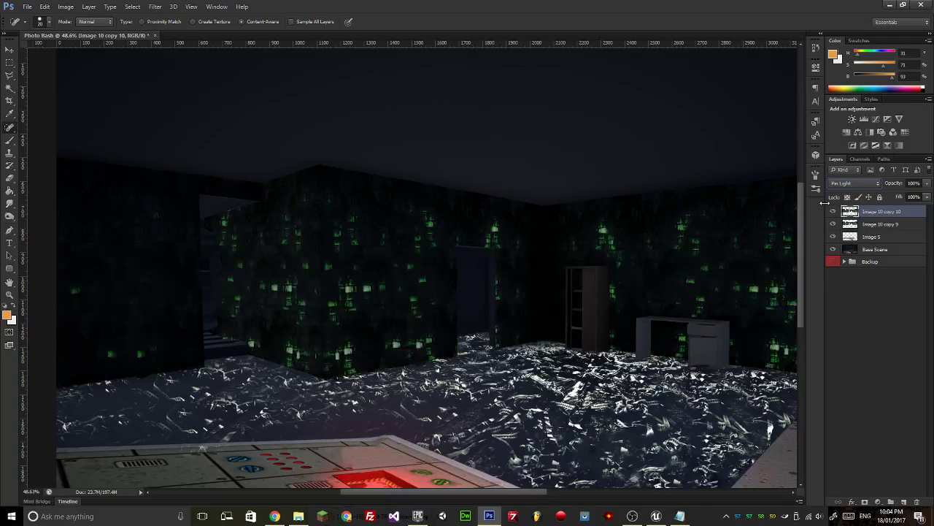
{"action": "key", "text": "Up"}
{"action": "key", "text": "Up"}
{"action": "key", "text": "Up"}
{"action": "key", "text": "Up"}
{"action": "key", "text": "Up"}
{"action": "key", "text": "Up"}
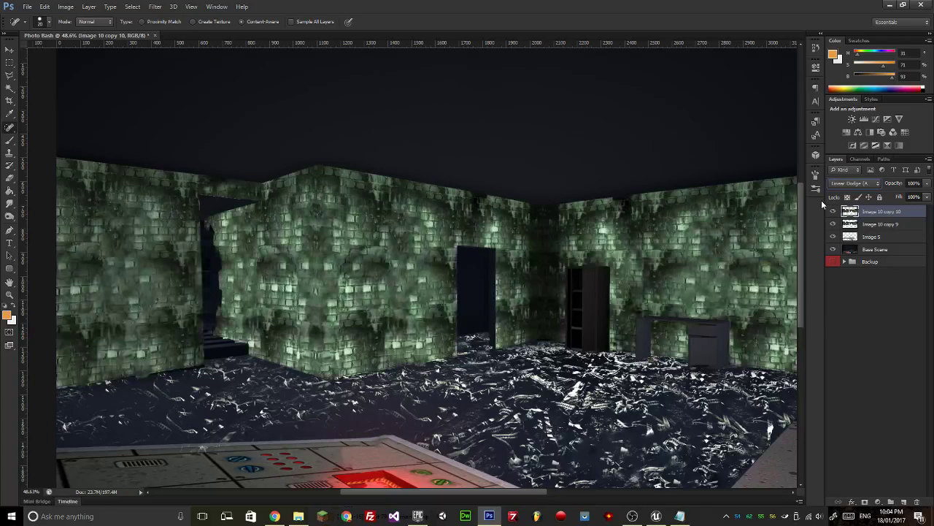
{"action": "key", "text": "Up"}
{"action": "key", "text": "Up"}
{"action": "key", "text": "Up"}
{"action": "key", "text": "Up"}
{"action": "key", "text": "Up"}
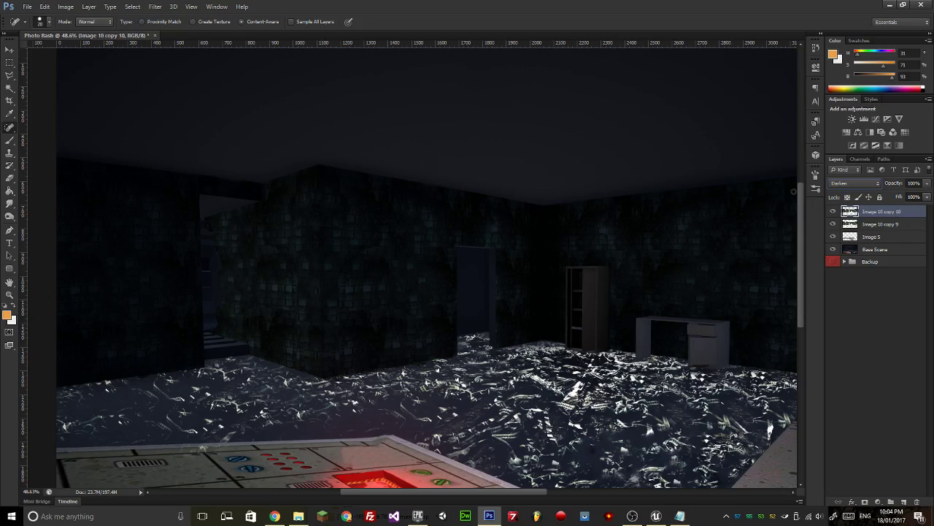
{"action": "key", "text": "Up"}
{"action": "key", "text": "Down"}
Duplicate the Darken wall layer and compare blend modes on the copy against the dark room.
{"action": "key", "text": "ctrl+j"}
{"action": "left_click", "coordinate": [854, 182]}
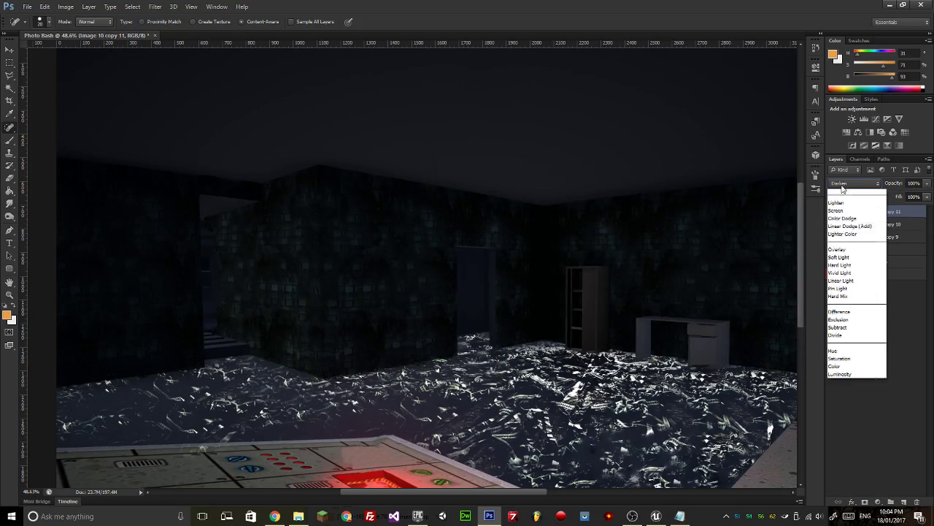
{"action": "left_click", "coordinate": [843, 279]}
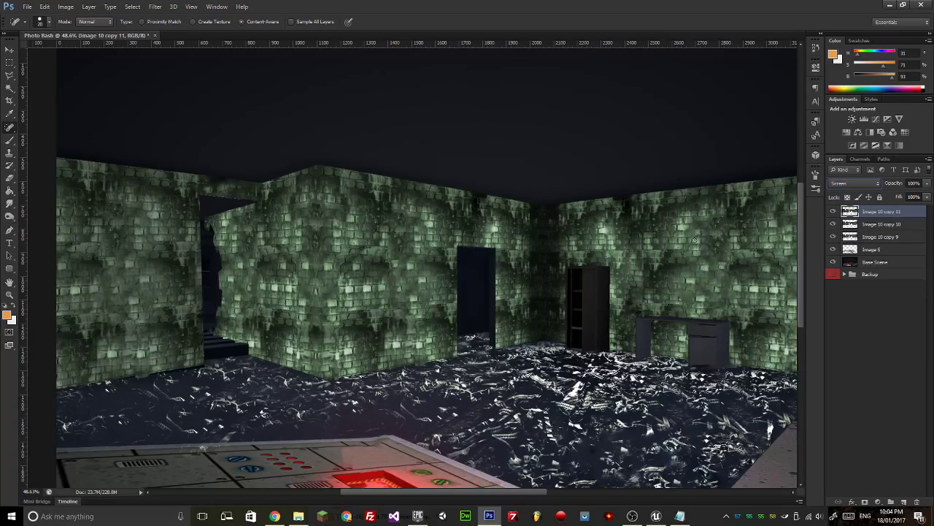
{"action": "key", "text": "Down"}
{"action": "key", "text": "Down"}
{"action": "key", "text": "Down"}
{"action": "key", "text": "Down"}
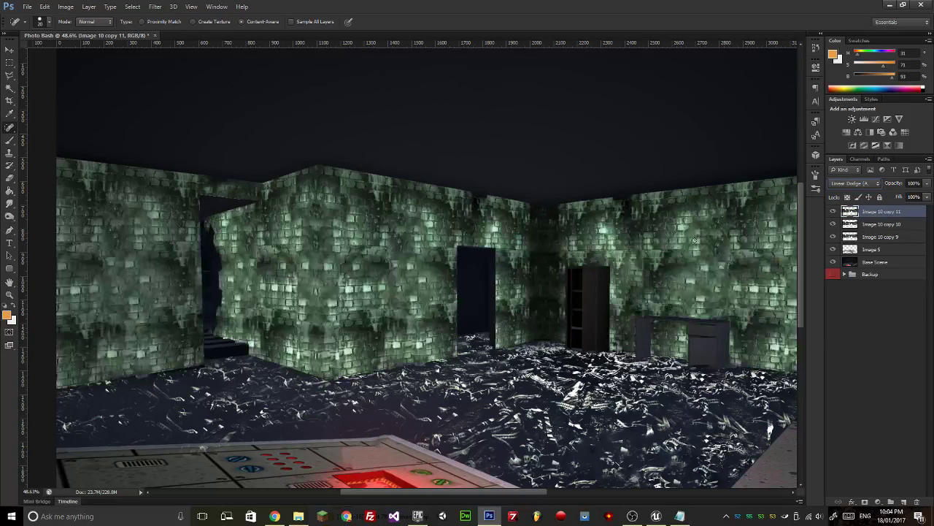
{"action": "key", "text": "Down"}
{"action": "key", "text": "Up"}
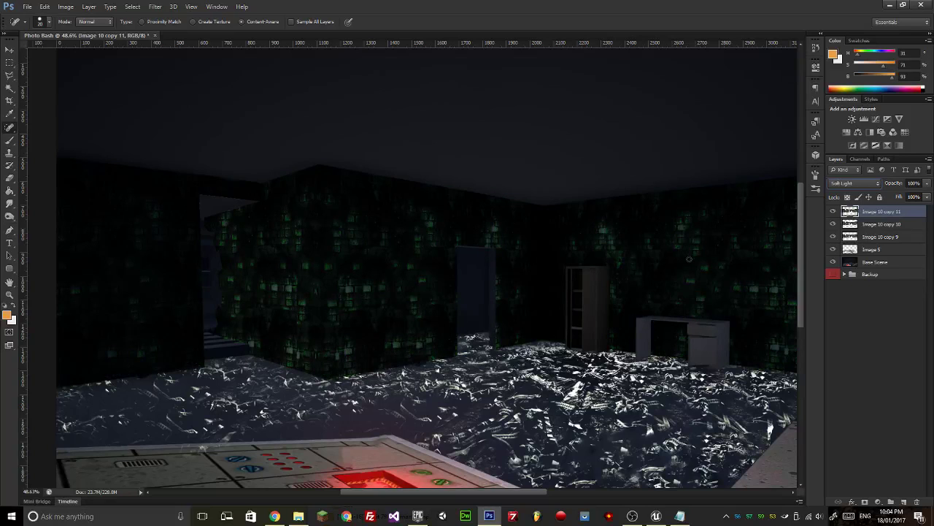
{"action": "key", "text": "Down"}
{"action": "key", "text": "Down"}
{"action": "key", "text": "Down"}
{"action": "key", "text": "Down"}
{"action": "key", "text": "Down"}
{"action": "key", "text": "Down"}
{"action": "key", "text": "Down"}
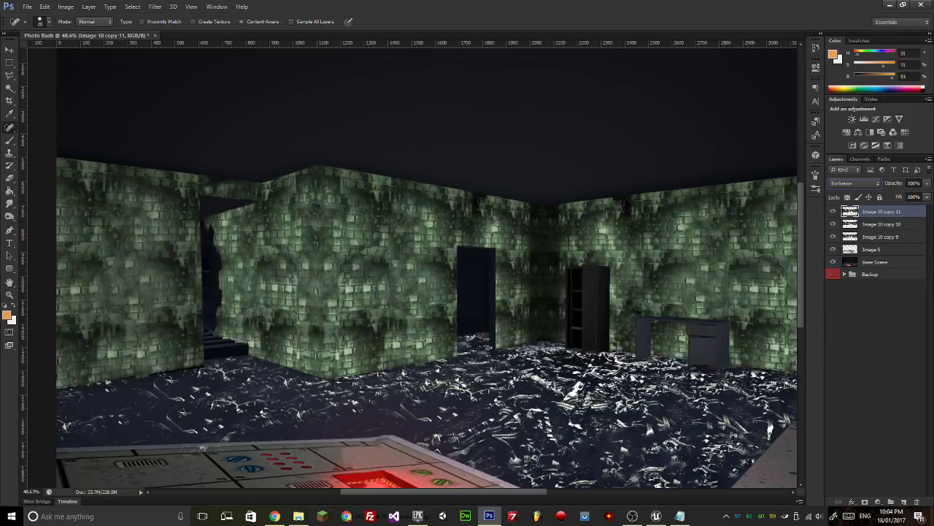
{"action": "key", "text": "Down"}
{"action": "key", "text": "Down"}
{"action": "key", "text": "Down"}
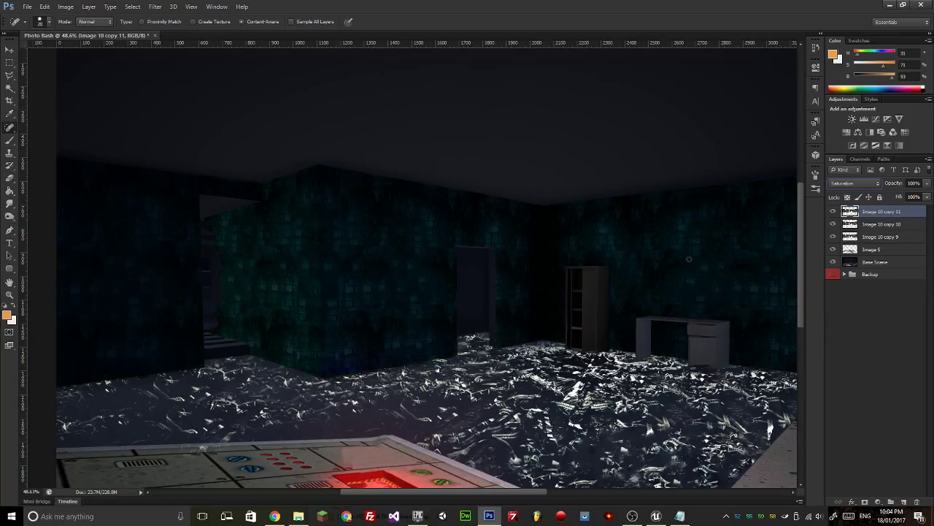
{"action": "key", "text": "Up"}
{"action": "key", "text": "Up"}
{"action": "key", "text": "Up"}
{"action": "key", "text": "Up"}
{"action": "key", "text": "Up"}
{"action": "key", "text": "Up"}
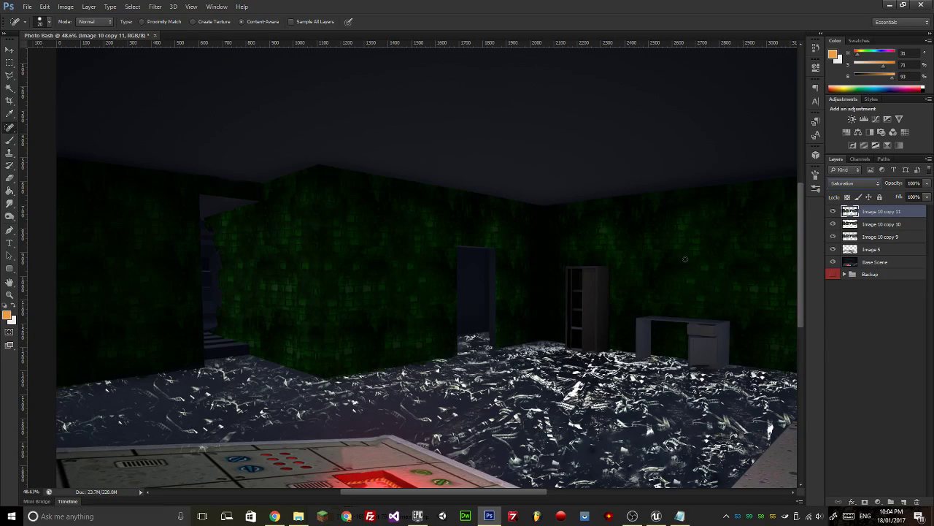
{"action": "key", "text": "Up"}
{"action": "key", "text": "Up"}
{"action": "key", "text": "Up"}
{"action": "key", "text": "Up"}
{"action": "key", "text": "Up"}
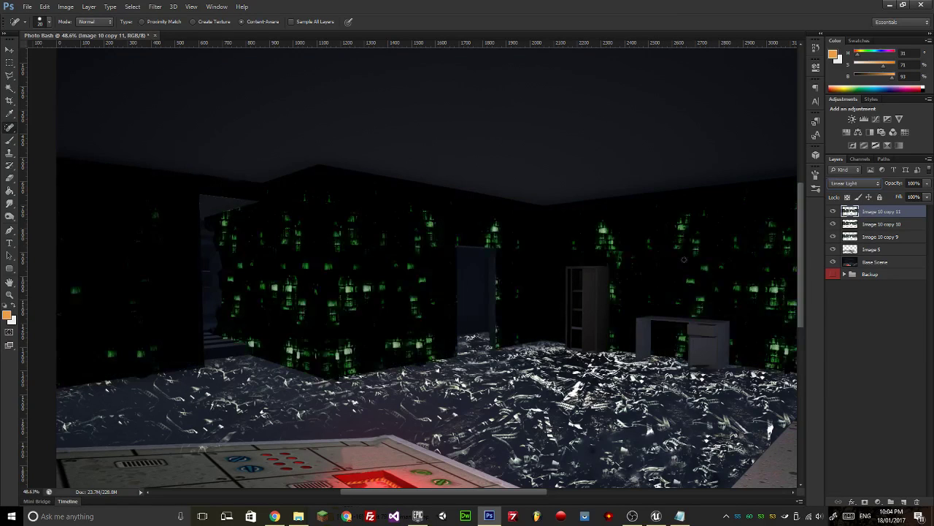
{"action": "key", "text": "Up"}
{"action": "key", "text": "Up"}
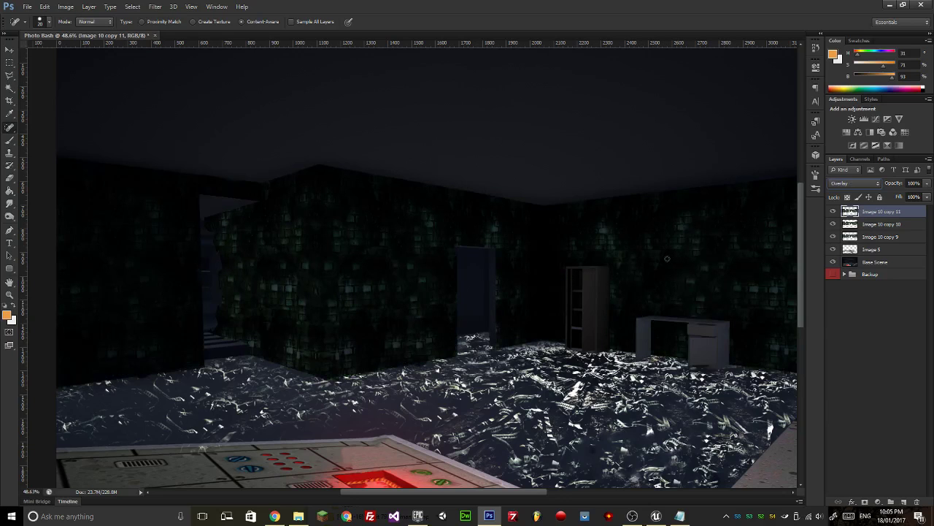
{"action": "key", "text": "Up"}
{"action": "key", "text": "Up"}
{"action": "key", "text": "Up"}
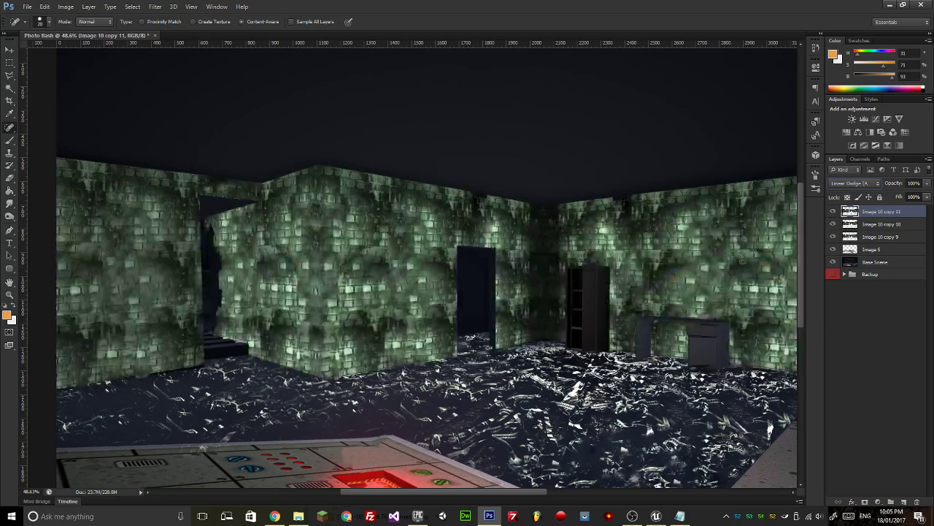
{"action": "key", "text": "Up"}
{"action": "key", "text": "Up"}
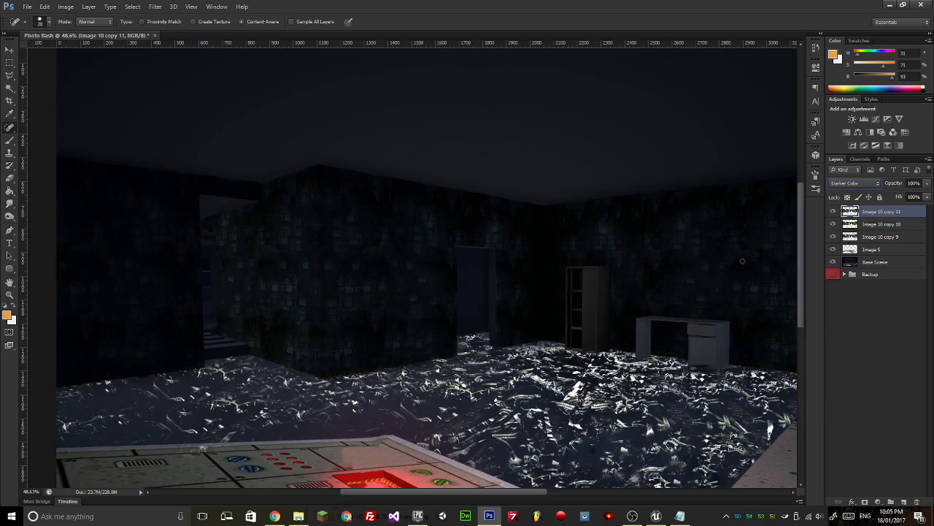
{"action": "key", "text": "Up"}
Set the new wall copy's blend mode to Lighter Color, lower its opacity to 16%, and deselect the layer.
{"action": "left_click", "coordinate": [854, 182]}
{"action": "left_click", "coordinate": [846, 185]}
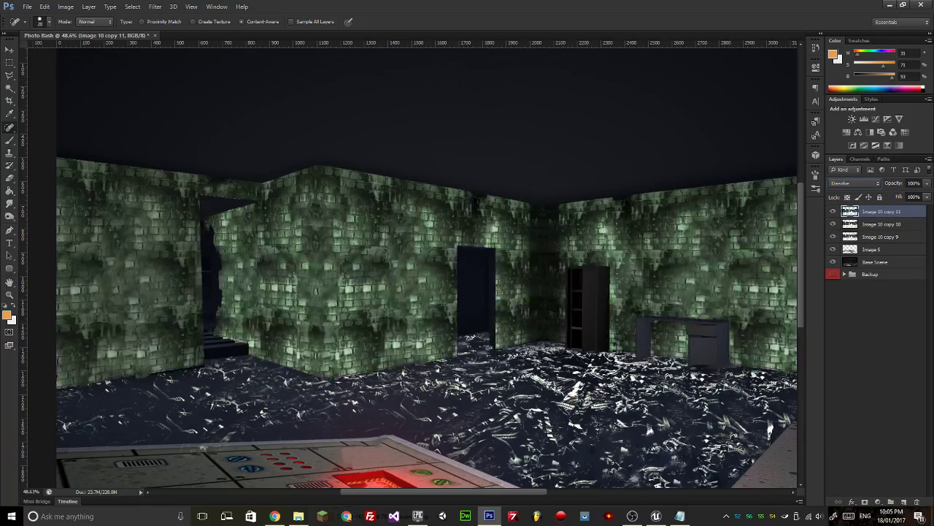
{"action": "key", "text": "Down"}
{"action": "key", "text": "Down"}
{"action": "key", "text": "Down"}
{"action": "key", "text": "Down"}
{"action": "key", "text": "Down"}
{"action": "key", "text": "Down"}
{"action": "key", "text": "Down"}
{"action": "key", "text": "Down"}
{"action": "key", "text": "Tab"}
{"action": "left_click_drag", "start_coordinate": [926, 188], "coordinate": [886, 199]}
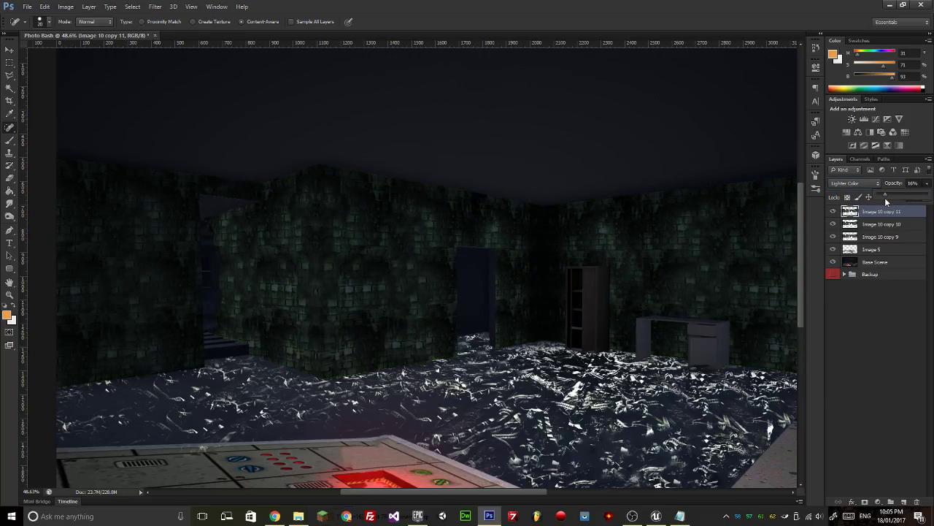
{"action": "left_click", "coordinate": [882, 321]}
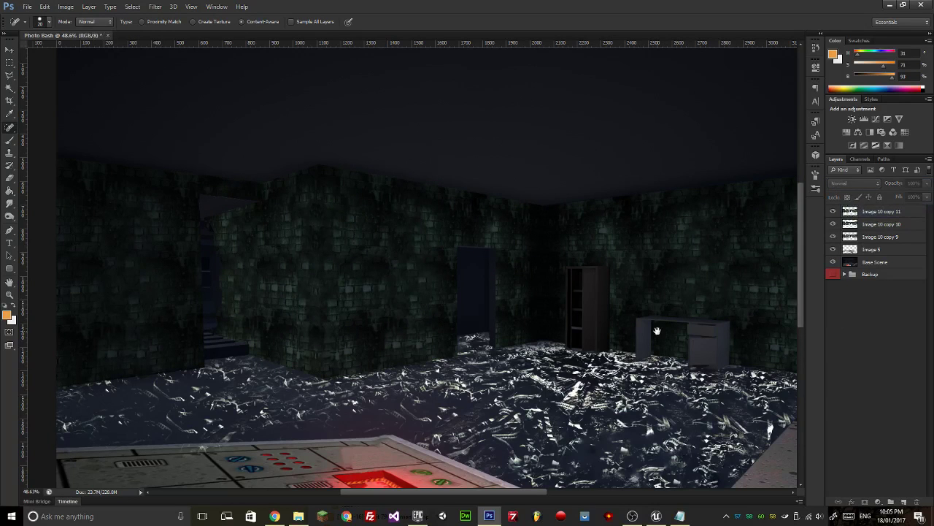
{"action": "left_click_drag", "start_coordinate": [657, 331], "coordinate": [604, 310]}
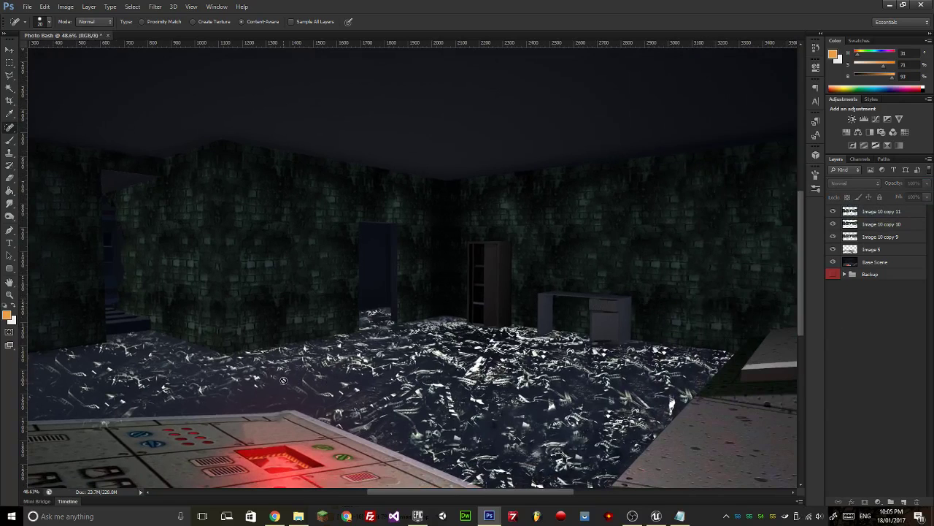
Check the stream preview and live chat on the YouTube live dashboard in Chrome, and return to Photoshop.
{"action": "left_click", "coordinate": [274, 516]}
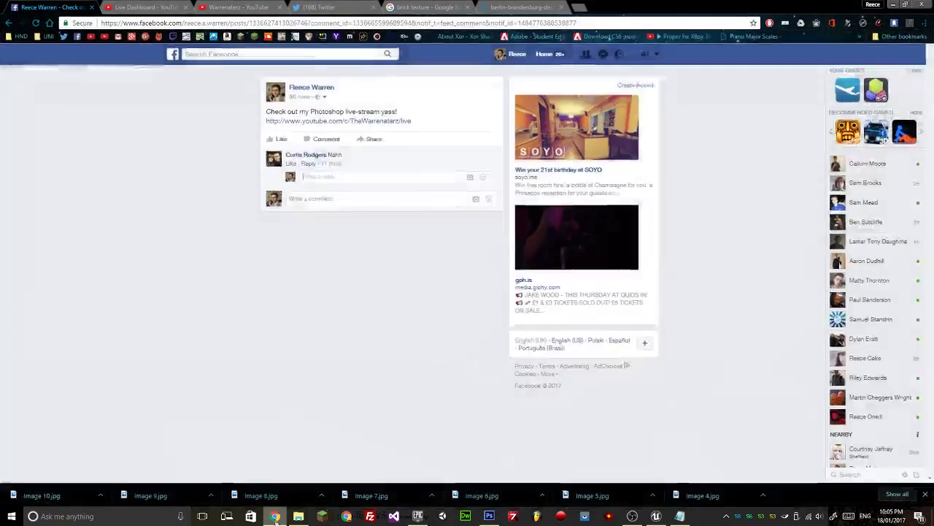
{"action": "left_click", "coordinate": [275, 518]}
{"action": "left_click", "coordinate": [275, 518]}
{"action": "left_click", "coordinate": [226, 7]}
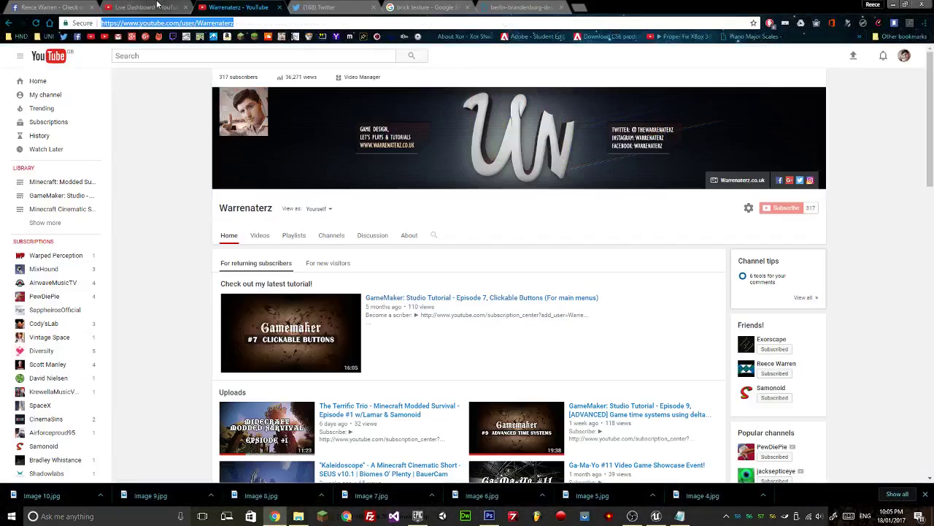
{"action": "left_click", "coordinate": [155, 6]}
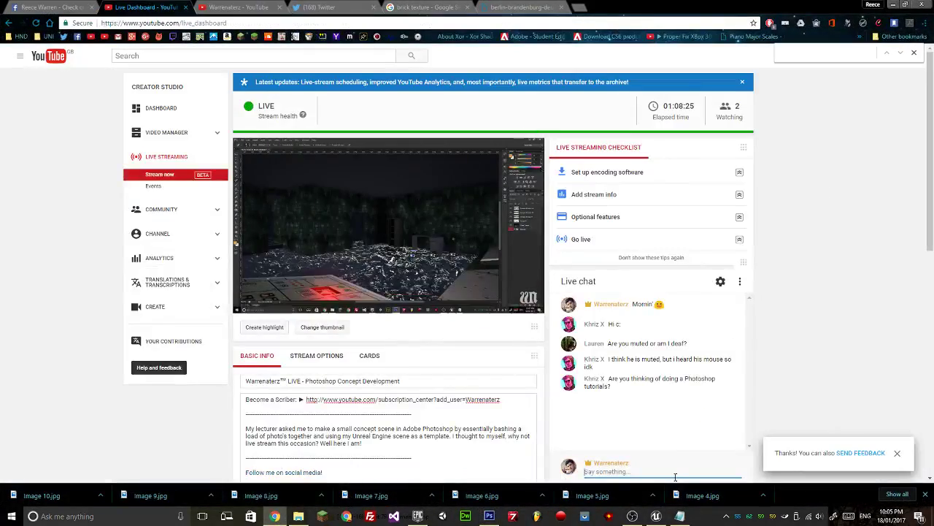
{"action": "left_click", "coordinate": [489, 516]}
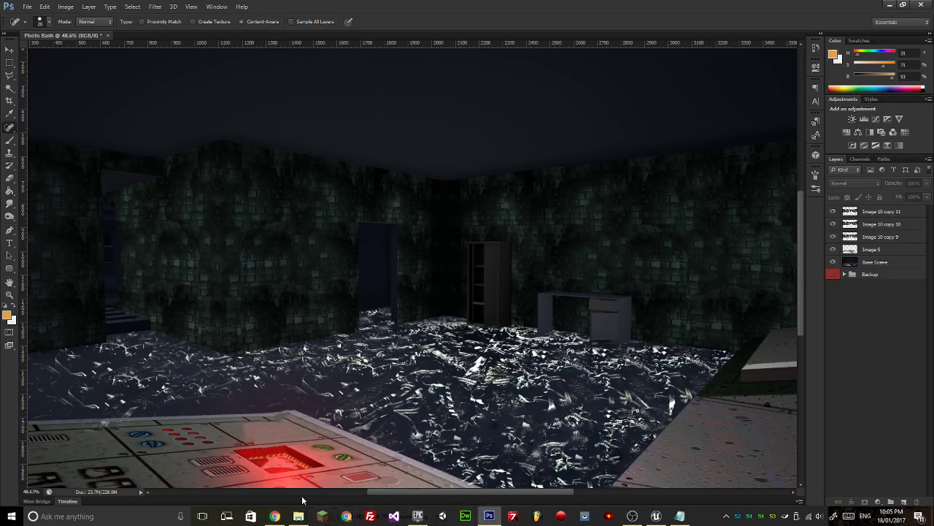
Place Image 6.jpg from the Photobash Images folder in File Explorer into the Photoshop room scene.
{"action": "left_click", "coordinate": [299, 516]}
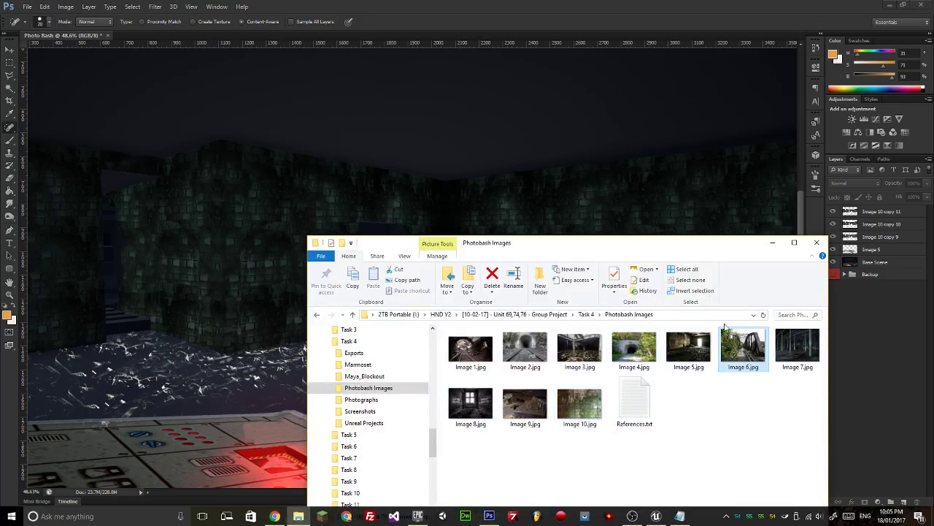
{"action": "left_click_drag", "start_coordinate": [627, 248], "coordinate": [546, 325]}
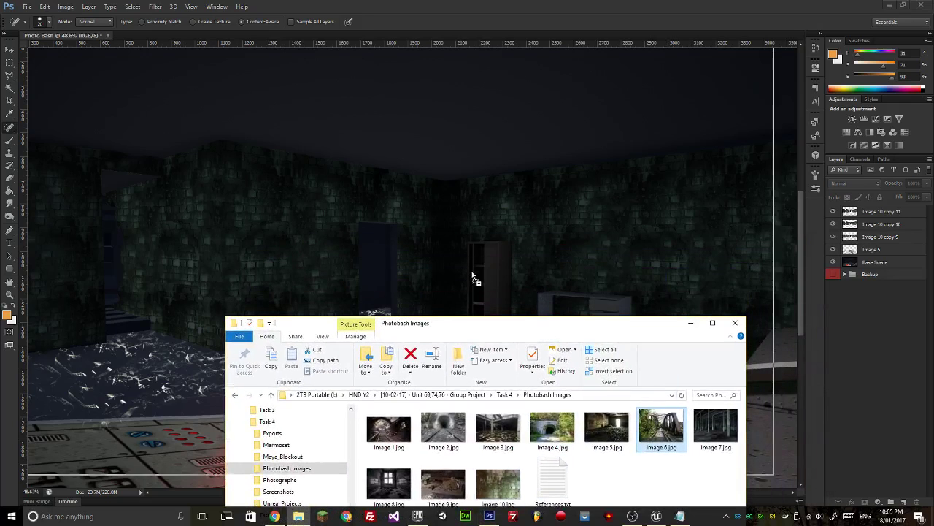
{"action": "left_click", "coordinate": [461, 300]}
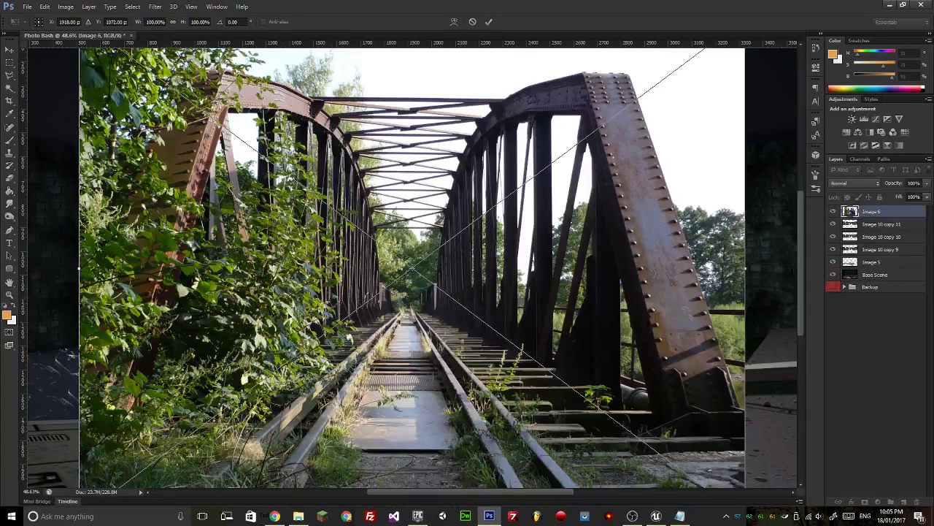
{"action": "key", "text": "ctrl+minus"}
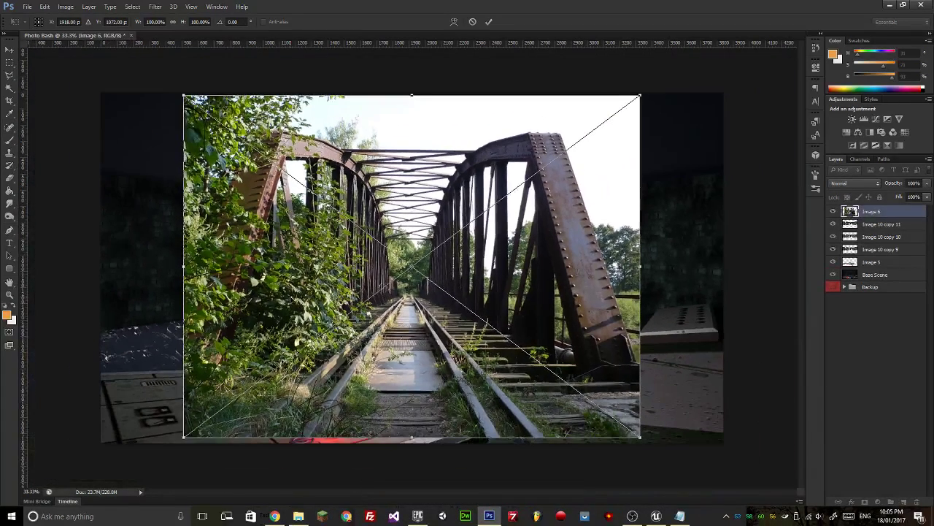
Scale the placed bridge photo to 48.30% and position it over the floor beside the far doorway.
{"action": "key", "text": "j"}
{"action": "key", "text": "ctrl+t"}
{"action": "left_click_drag", "start_coordinate": [183, 96], "coordinate": [423, 264]}
{"action": "scroll", "coordinate": [423, 265], "scroll_direction": "up", "scroll_amount": 2}
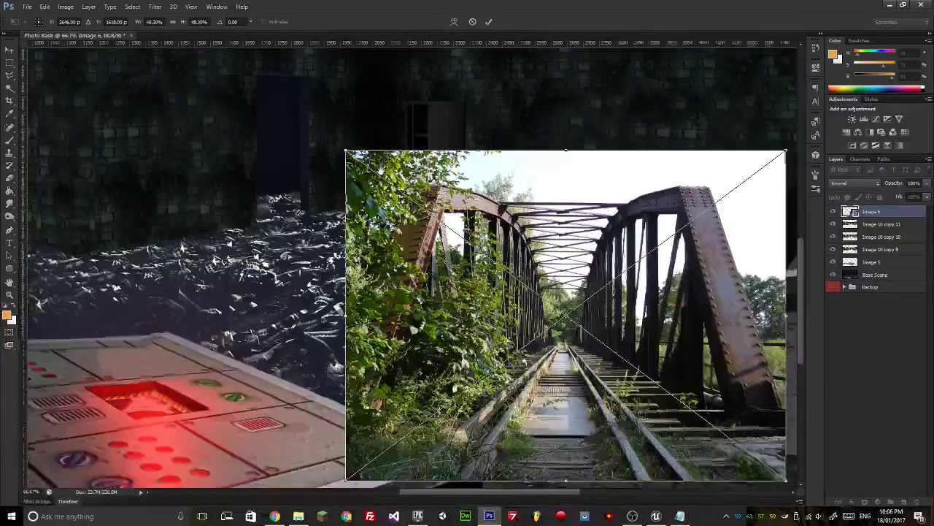
{"action": "left_click_drag", "start_coordinate": [423, 264], "coordinate": [382, 172]}
{"action": "key", "text": "Return"}
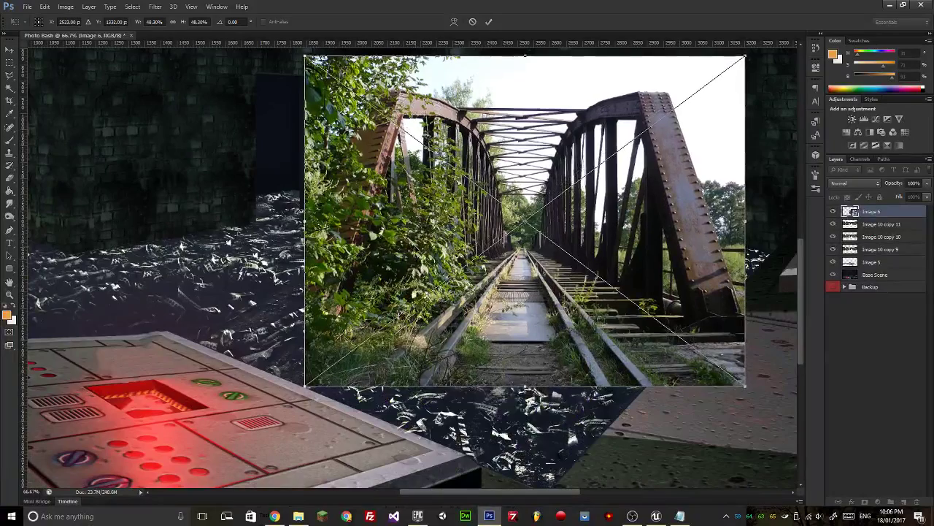
Try out blend modes on the bridge photo layer and set it to Lighter Color.
{"action": "key", "text": "j"}
{"action": "left_click", "coordinate": [850, 185]}
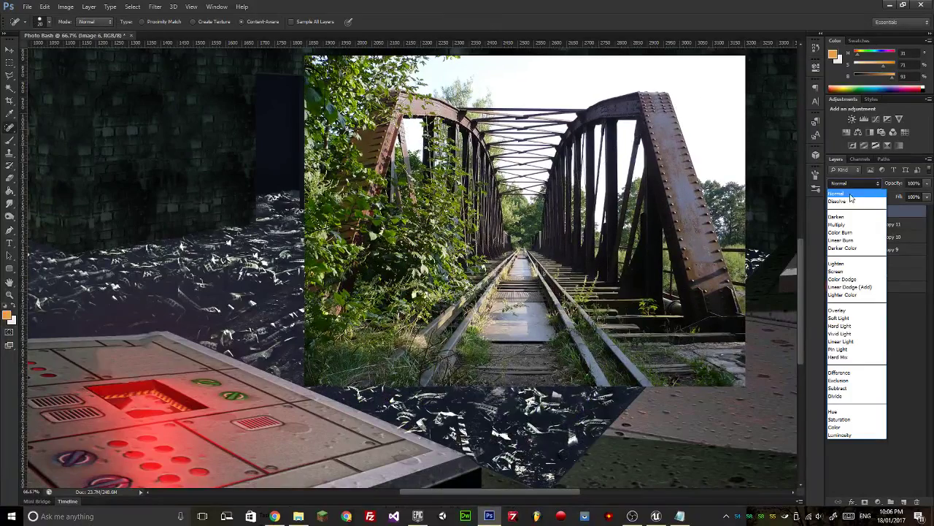
{"action": "left_click", "coordinate": [847, 248]}
{"action": "key", "text": "Down"}
{"action": "key", "text": "Down"}
{"action": "key", "text": "Down"}
{"action": "key", "text": "Down"}
{"action": "key", "text": "Down"}
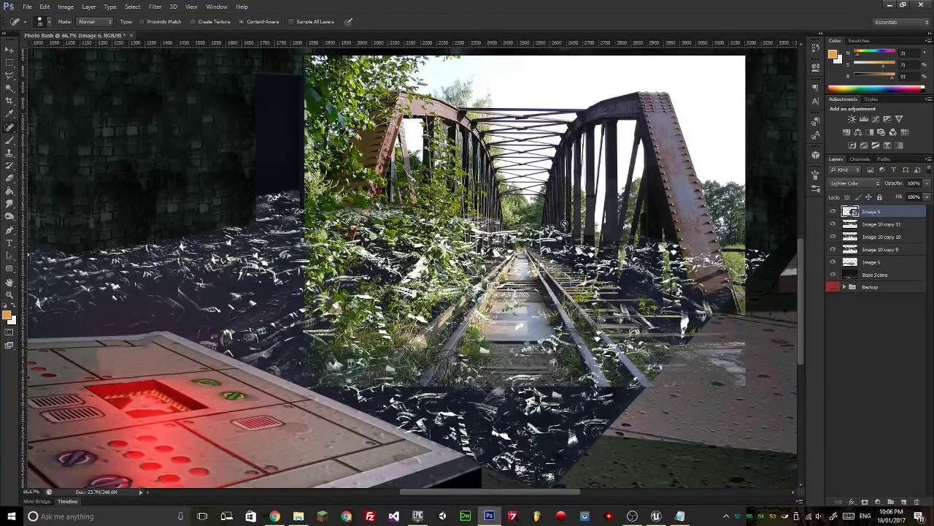
Scale the bridge photo down to 31.68% and move it to the right-hand wall beside the desk.
{"action": "key", "text": "ctrl+minus"}
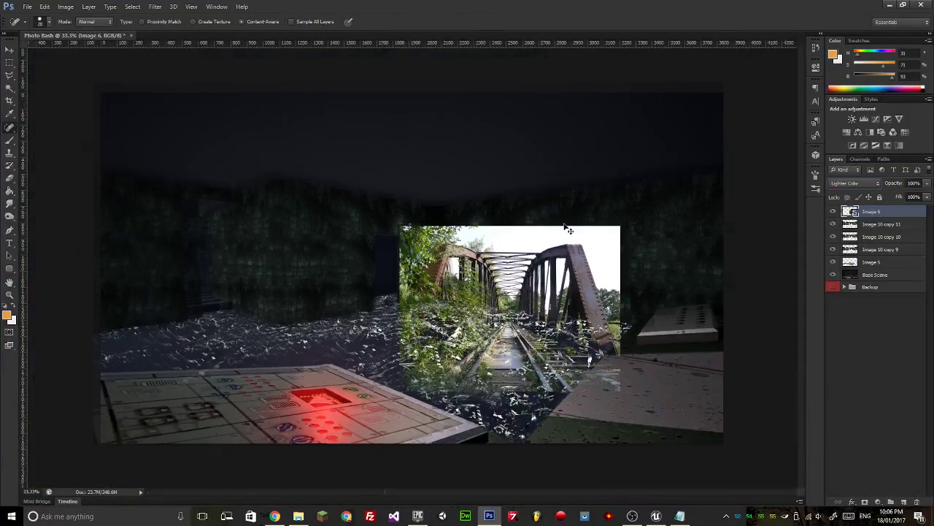
{"action": "key", "text": "ctrl+plus"}
{"action": "left_click_drag", "start_coordinate": [524, 187], "coordinate": [429, 88]}
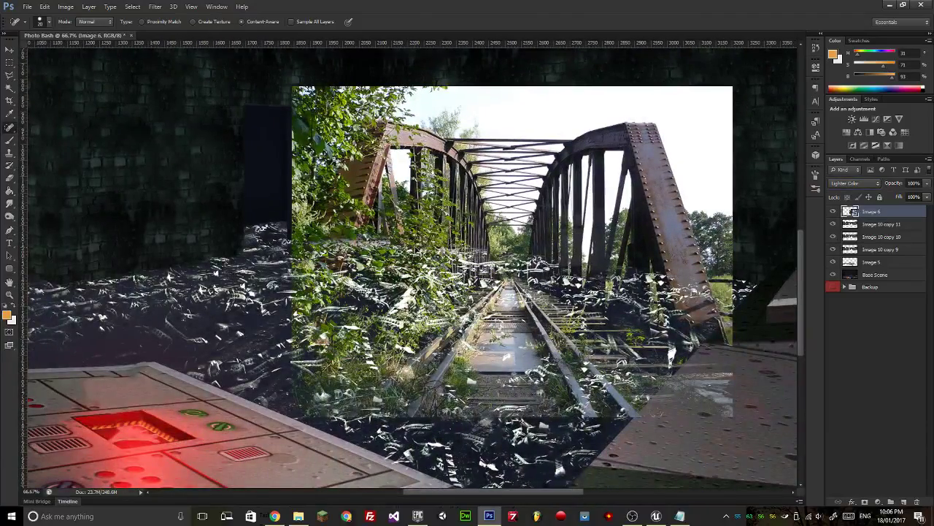
{"action": "key", "text": "ctrl+plus"}
{"action": "key", "text": "ctrl+minus"}
{"action": "key", "text": "ctrl+minus"}
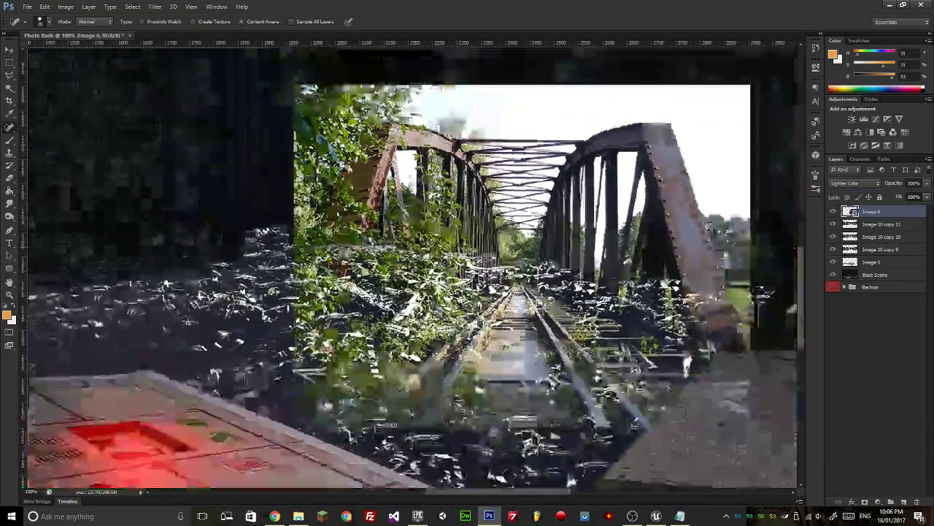
{"action": "key", "text": "ctrl+t"}
{"action": "left_click_drag", "start_coordinate": [644, 143], "coordinate": [684, 215]}
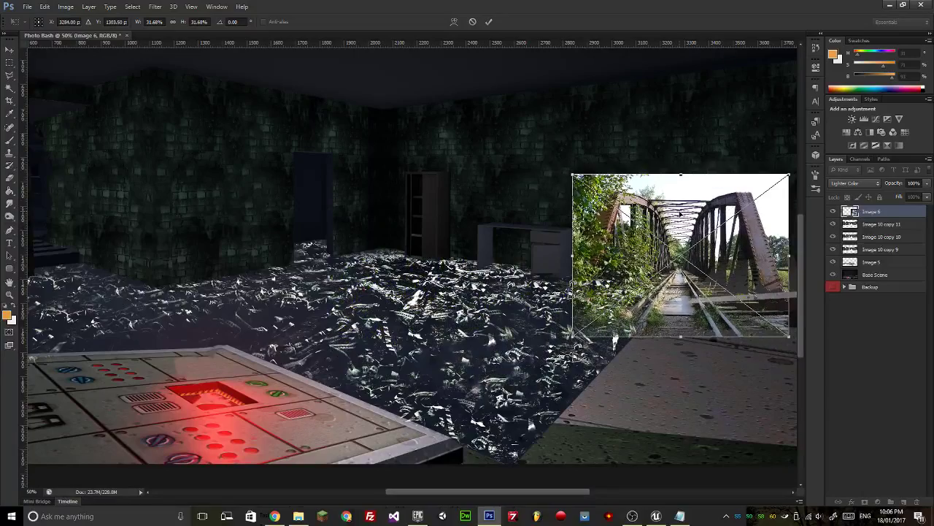
{"action": "key", "text": "ctrl+plus"}
{"action": "key", "text": "ctrl+plus"}
{"action": "left_click_drag", "start_coordinate": [185, 231], "coordinate": [352, 253]}
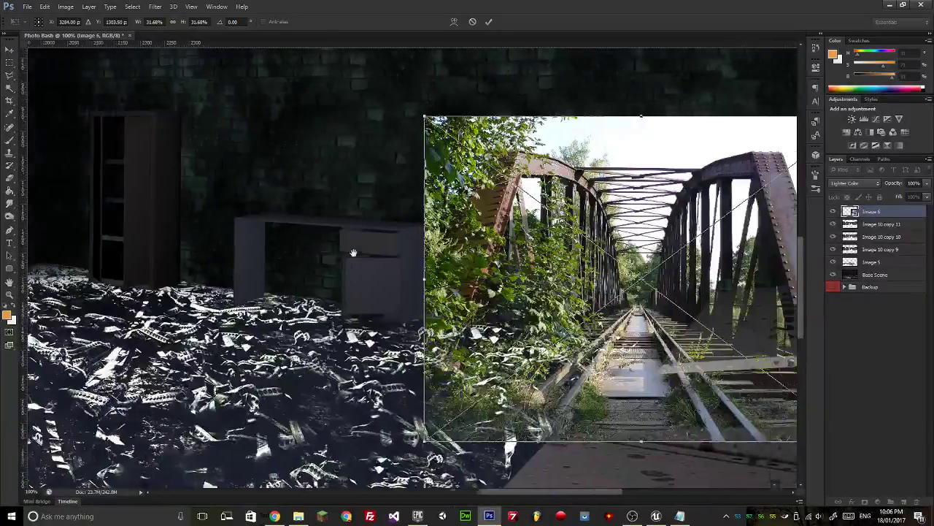
{"action": "left_click_drag", "start_coordinate": [644, 208], "coordinate": [454, 202]}
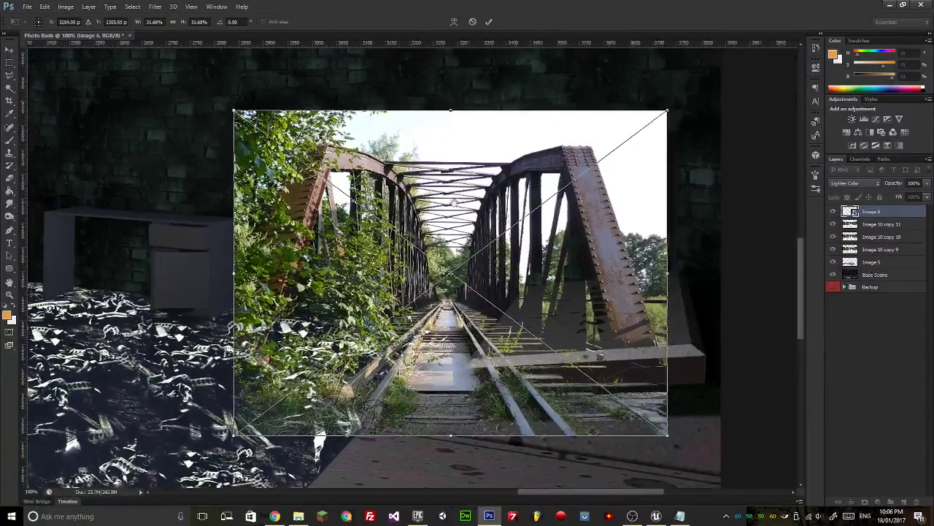
Rotate the bridge photo to about -32.93° and apply an Arc warp with a bend of about 50.9%.
{"action": "left_click_drag", "start_coordinate": [675, 100], "coordinate": [443, 112]}
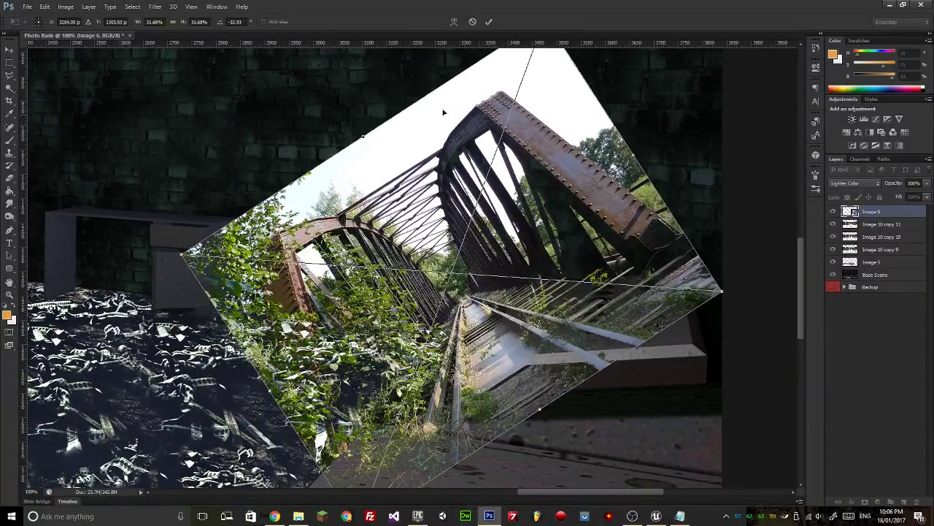
{"action": "left_click", "coordinate": [453, 22]}
{"action": "left_click", "coordinate": [87, 21]}
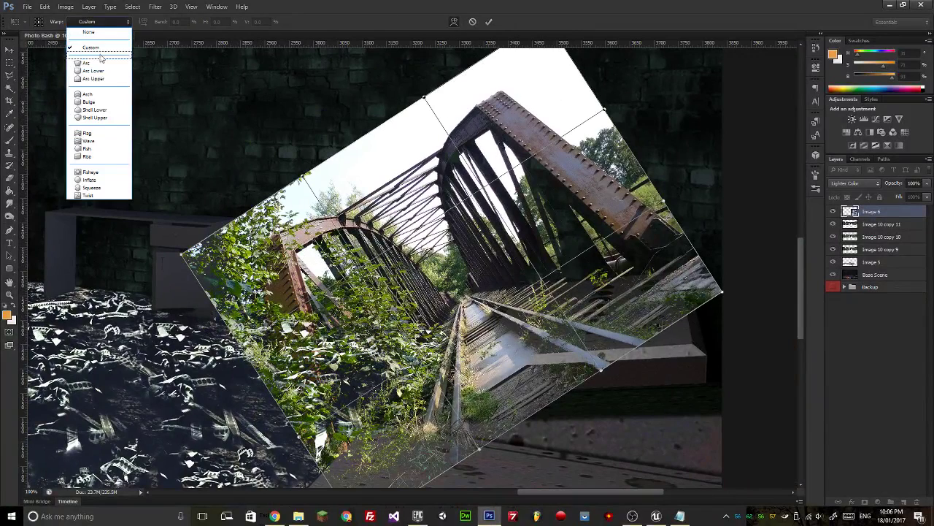
{"action": "left_click", "coordinate": [96, 64]}
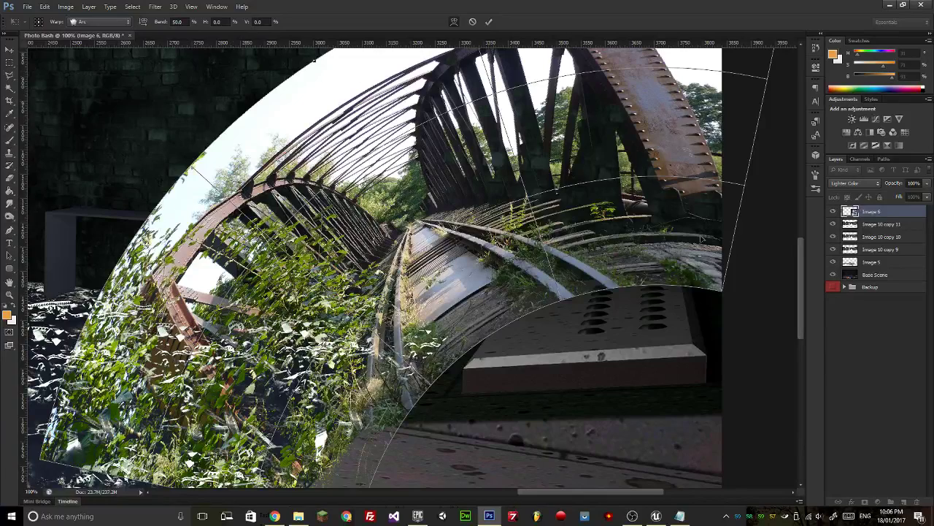
{"action": "left_click_drag", "start_coordinate": [308, 59], "coordinate": [311, 63]}
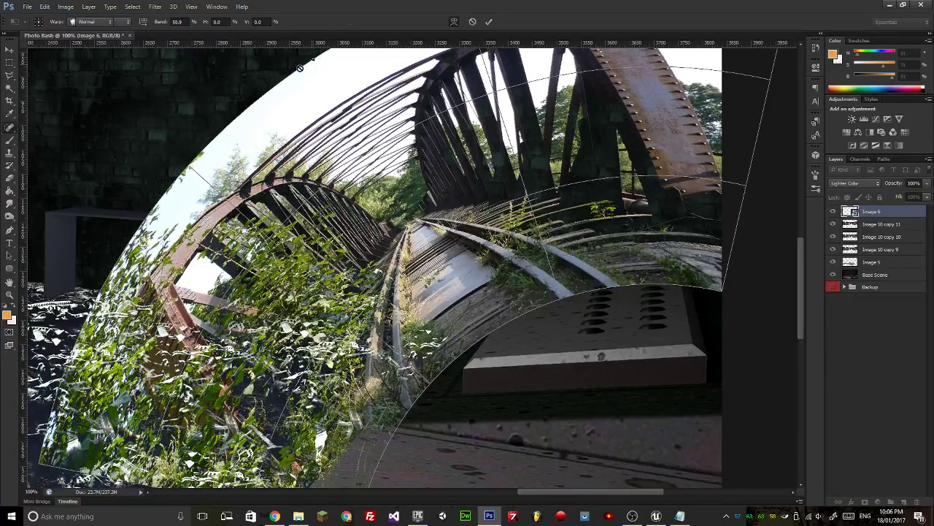
Rotate the warped bridge photo to about -1.73° and move it toward the right-hand wall.
{"action": "key", "text": "ctrl+t"}
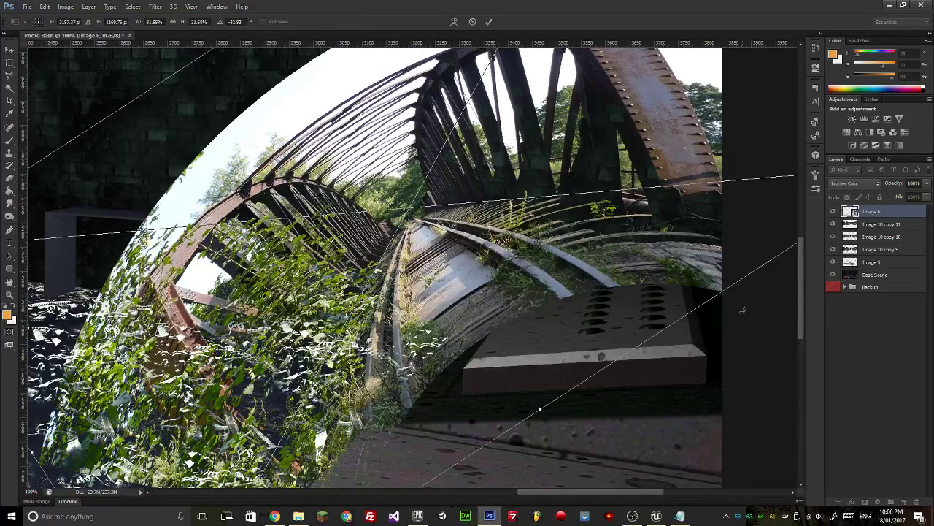
{"action": "left_click_drag", "start_coordinate": [742, 311], "coordinate": [607, 437]}
{"action": "left_click_drag", "start_coordinate": [515, 254], "coordinate": [600, 277]}
{"action": "key", "text": "ctrl+minus"}
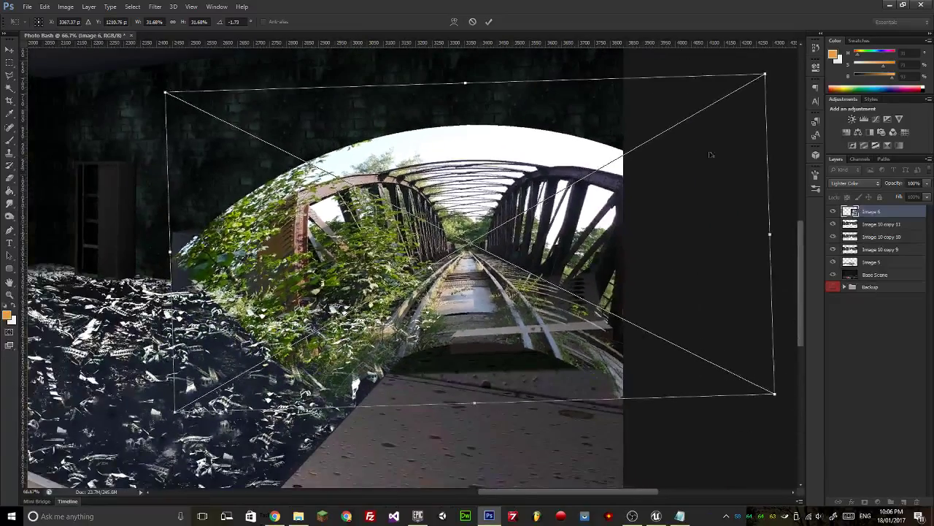
Scale the warped bridge photo down to 16.12% and position it against the wall beside the desk.
{"action": "left_click_drag", "start_coordinate": [632, 136], "coordinate": [544, 188]}
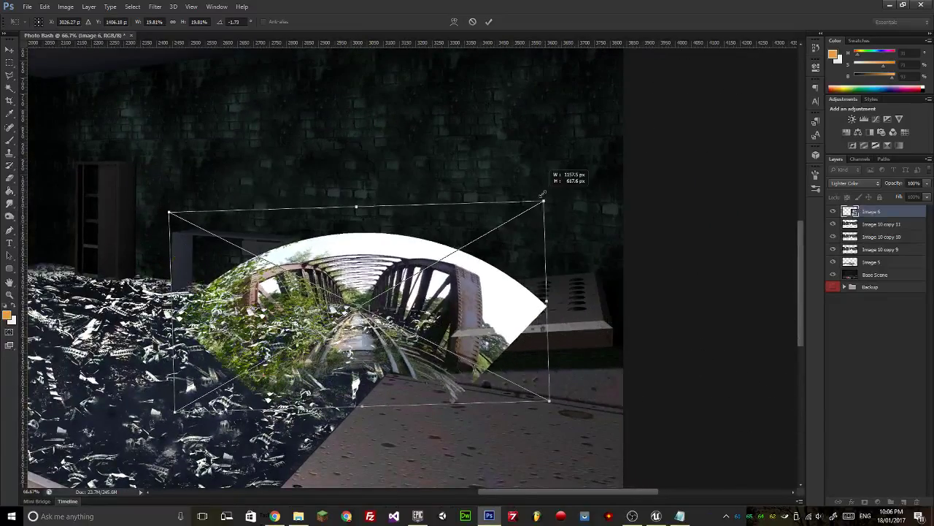
{"action": "left_click_drag", "start_coordinate": [445, 278], "coordinate": [496, 248]}
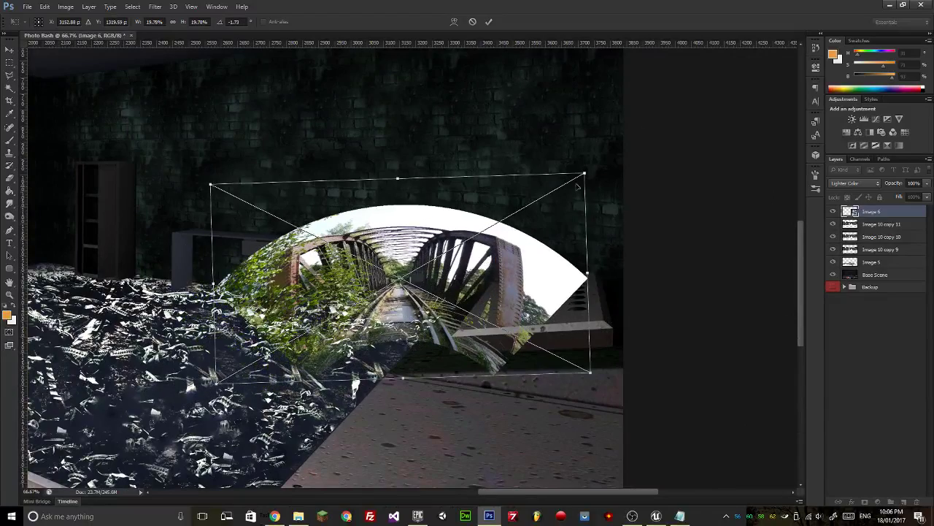
{"action": "left_click_drag", "start_coordinate": [584, 174], "coordinate": [522, 182]}
{"action": "left_click_drag", "start_coordinate": [452, 264], "coordinate": [454, 281]}
{"action": "key", "text": "ctrl+plus"}
{"action": "key", "text": "ctrl+plus"}
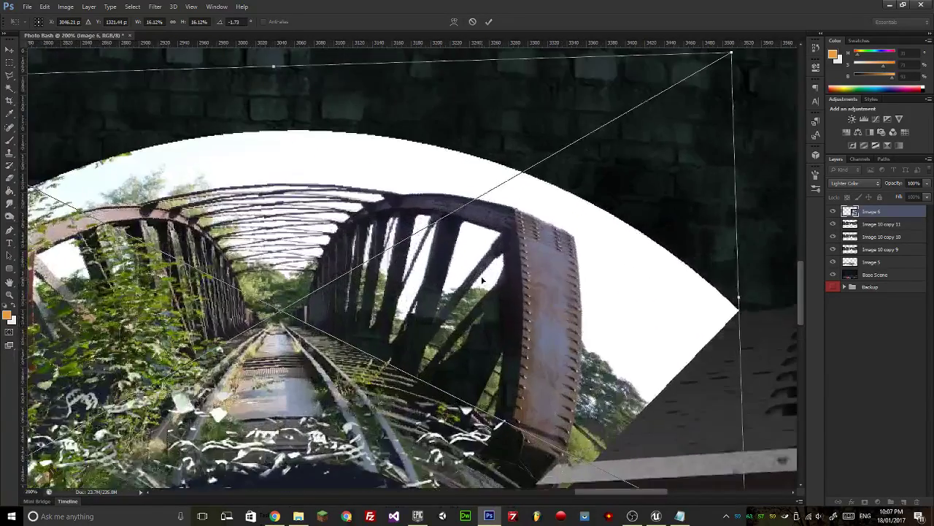
{"action": "key", "text": "Return"}
Switch to the Eraser tool and rasterize the Image 6 layer.
{"action": "key", "text": "j"}
{"action": "left_click_drag", "start_coordinate": [408, 198], "coordinate": [378, 171]}
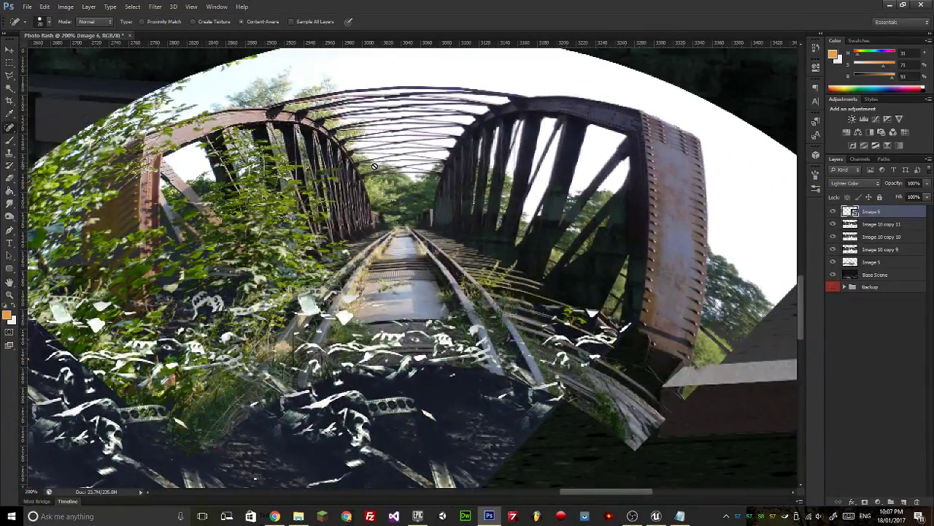
{"action": "left_click", "coordinate": [9, 179]}
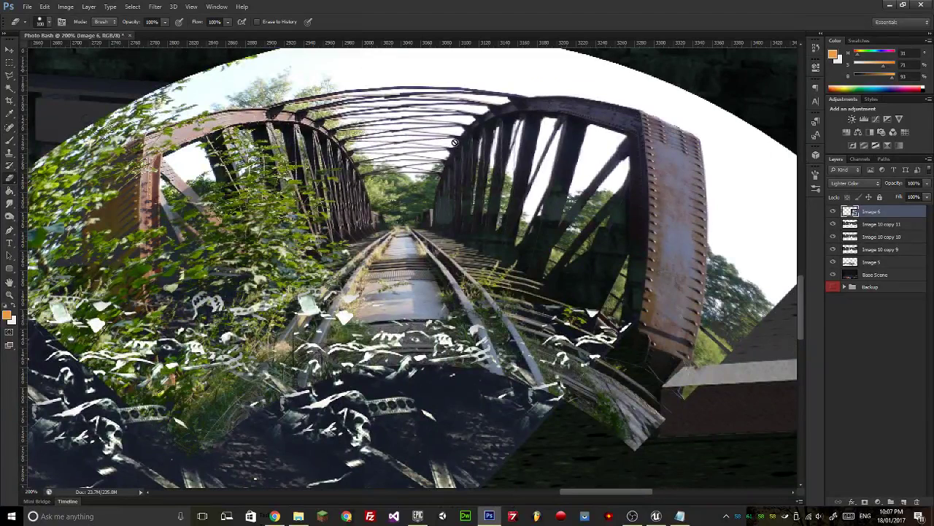
{"action": "right_click", "coordinate": [899, 211]}
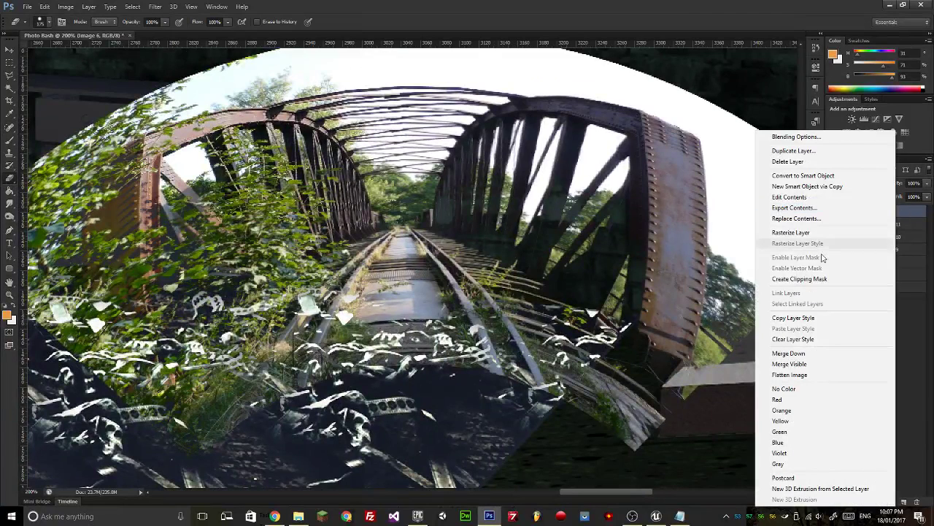
{"action": "left_click", "coordinate": [800, 235]}
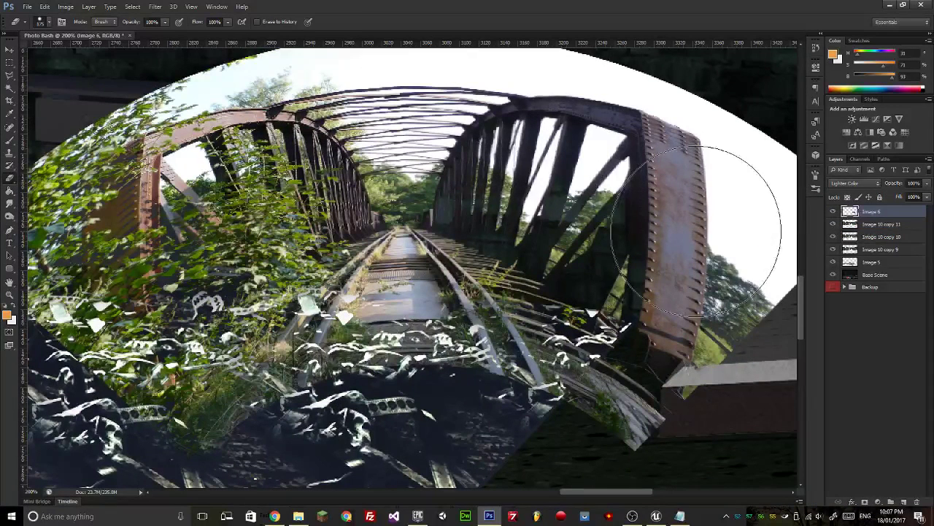
Erase the bridge, sky and tracks with a smaller brush, keeping only the foliage beside the desk.
{"action": "key", "text": "bracketleft"}
{"action": "key", "text": "bracketleft"}
{"action": "key", "text": "bracketleft"}
{"action": "key", "text": "bracketleft"}
{"action": "key", "text": "bracketleft"}
{"action": "key", "text": "bracketleft"}
{"action": "mouse_move", "coordinate": [642, 379]}
{"action": "left_mouse_down"}
{"action": "mouse_move", "coordinate": [569, 472]}
{"action": "mouse_move", "coordinate": [819, 277]}
{"action": "mouse_move", "coordinate": [778, 222]}
{"action": "mouse_move", "coordinate": [822, 168]}
{"action": "mouse_move", "coordinate": [719, 196]}
{"action": "mouse_move", "coordinate": [714, 72]}
{"action": "mouse_move", "coordinate": [685, 211]}
{"action": "mouse_move", "coordinate": [706, 341]}
{"action": "mouse_move", "coordinate": [686, 249]}
{"action": "mouse_move", "coordinate": [516, 310]}
{"action": "mouse_move", "coordinate": [574, 322]}
{"action": "mouse_move", "coordinate": [545, 255]}
{"action": "mouse_move", "coordinate": [468, 303]}
{"action": "mouse_move", "coordinate": [442, 283]}
{"action": "mouse_move", "coordinate": [399, 302]}
{"action": "mouse_move", "coordinate": [389, 294]}
{"action": "mouse_move", "coordinate": [375, 314]}
{"action": "mouse_move", "coordinate": [356, 319]}
{"action": "mouse_move", "coordinate": [404, 424]}
{"action": "mouse_move", "coordinate": [412, 319]}
{"action": "mouse_move", "coordinate": [403, 266]}
{"action": "mouse_move", "coordinate": [435, 385]}
{"action": "mouse_move", "coordinate": [520, 415]}
{"action": "mouse_move", "coordinate": [591, 162]}
{"action": "mouse_move", "coordinate": [554, 133]}
{"action": "mouse_move", "coordinate": [595, 106]}
{"action": "left_mouse_up"}
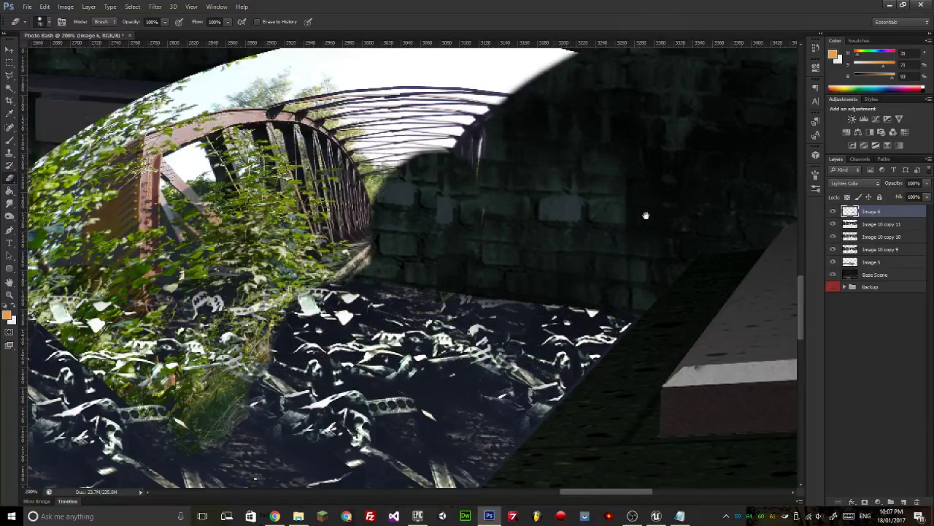
{"action": "left_click_drag", "start_coordinate": [644, 213], "coordinate": [768, 303]}
{"action": "mouse_move", "coordinate": [302, 197]}
{"action": "left_mouse_down"}
{"action": "mouse_move", "coordinate": [475, 163]}
{"action": "mouse_move", "coordinate": [657, 153]}
{"action": "mouse_move", "coordinate": [351, 153]}
{"action": "mouse_move", "coordinate": [206, 255]}
{"action": "mouse_move", "coordinate": [308, 246]}
{"action": "mouse_move", "coordinate": [271, 284]}
{"action": "mouse_move", "coordinate": [196, 271]}
{"action": "mouse_move", "coordinate": [208, 321]}
{"action": "mouse_move", "coordinate": [197, 365]}
{"action": "mouse_move", "coordinate": [289, 361]}
{"action": "mouse_move", "coordinate": [146, 395]}
{"action": "mouse_move", "coordinate": [350, 460]}
{"action": "mouse_move", "coordinate": [416, 452]}
{"action": "mouse_move", "coordinate": [437, 475]}
{"action": "mouse_move", "coordinate": [511, 358]}
{"action": "mouse_move", "coordinate": [482, 351]}
{"action": "mouse_move", "coordinate": [471, 332]}
{"action": "mouse_move", "coordinate": [474, 292]}
{"action": "mouse_move", "coordinate": [485, 288]}
{"action": "mouse_move", "coordinate": [474, 248]}
{"action": "mouse_move", "coordinate": [454, 223]}
{"action": "mouse_move", "coordinate": [423, 208]}
{"action": "mouse_move", "coordinate": [412, 175]}
{"action": "mouse_move", "coordinate": [611, 215]}
{"action": "left_mouse_up"}
{"action": "left_click_drag", "start_coordinate": [563, 341], "coordinate": [633, 238]}
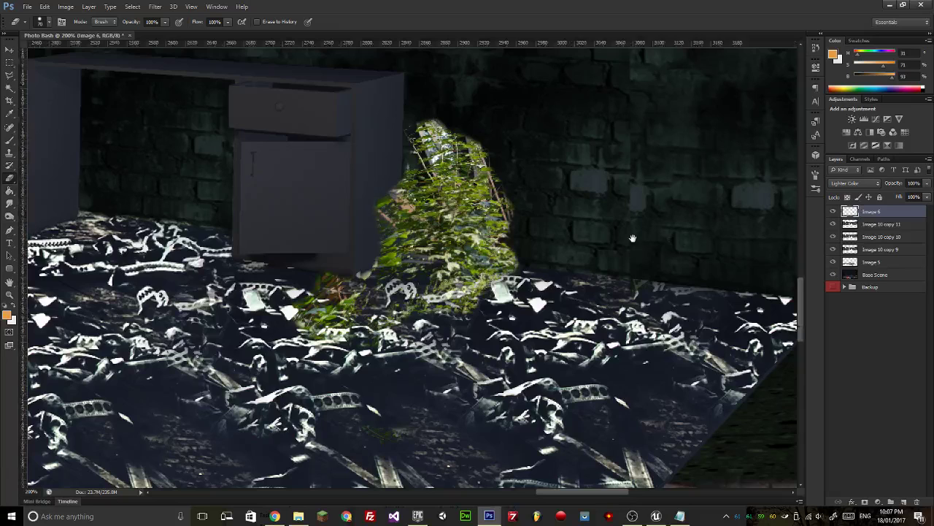
Try out blend modes on the foliage layer, set it to Pin Light, and erase stray foliage from the floor.
{"action": "left_click", "coordinate": [864, 184]}
{"action": "left_click", "coordinate": [849, 202]}
{"action": "key", "text": "Down"}
{"action": "key", "text": "Down"}
{"action": "key", "text": "Down"}
{"action": "key", "text": "Down"}
{"action": "key", "text": "Down"}
{"action": "key", "text": "Down"}
{"action": "key", "text": "Down"}
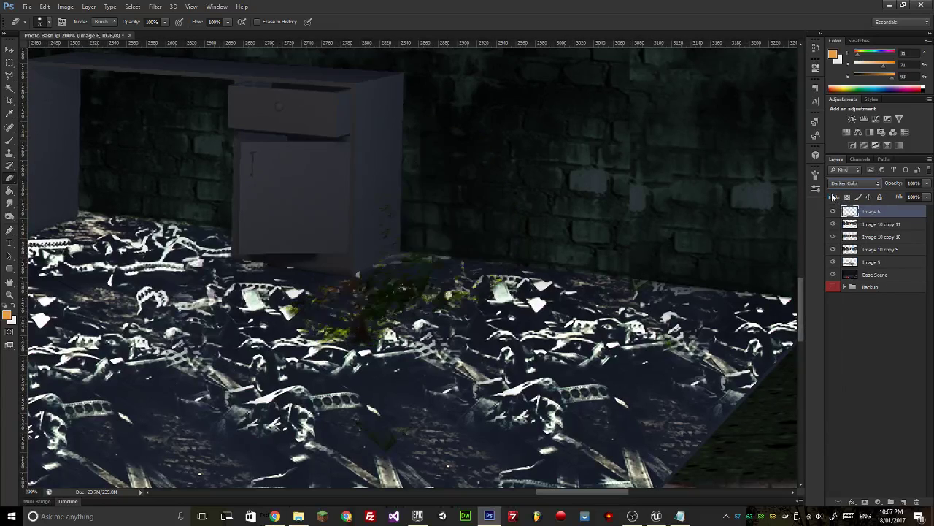
{"action": "key", "text": "Down"}
{"action": "key", "text": "Down"}
{"action": "key", "text": "Down"}
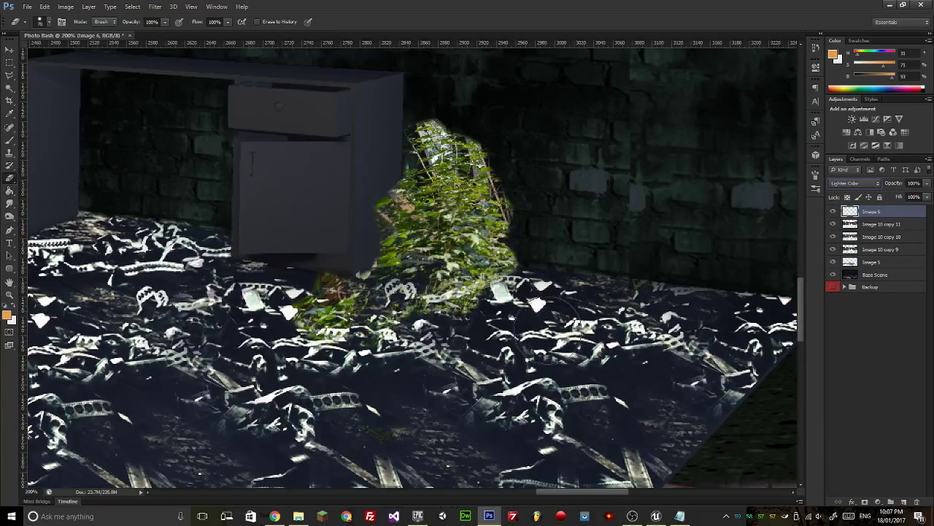
{"action": "key", "text": "Down"}
{"action": "key", "text": "Down"}
{"action": "key", "text": "Down"}
{"action": "key", "text": "Down"}
{"action": "key", "text": "Down"}
{"action": "key", "text": "Down"}
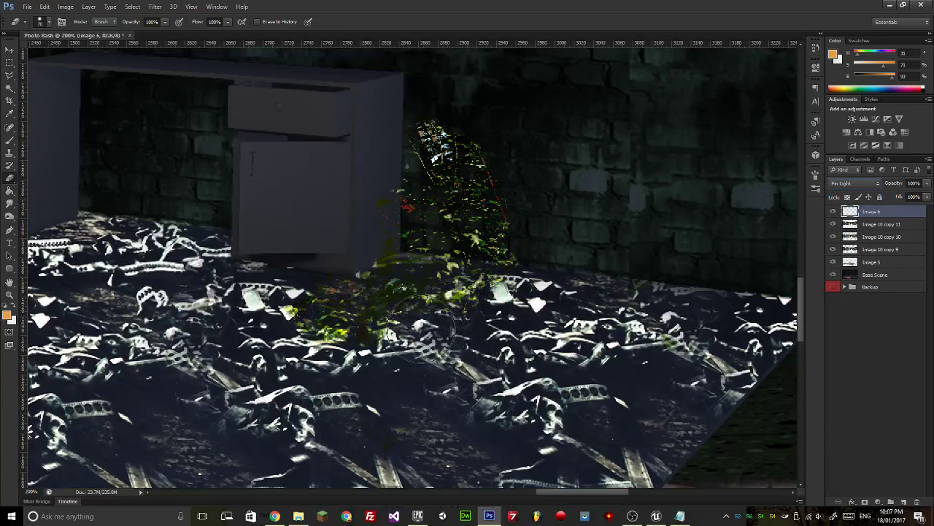
{"action": "key", "text": "Down"}
{"action": "key", "text": "Up"}
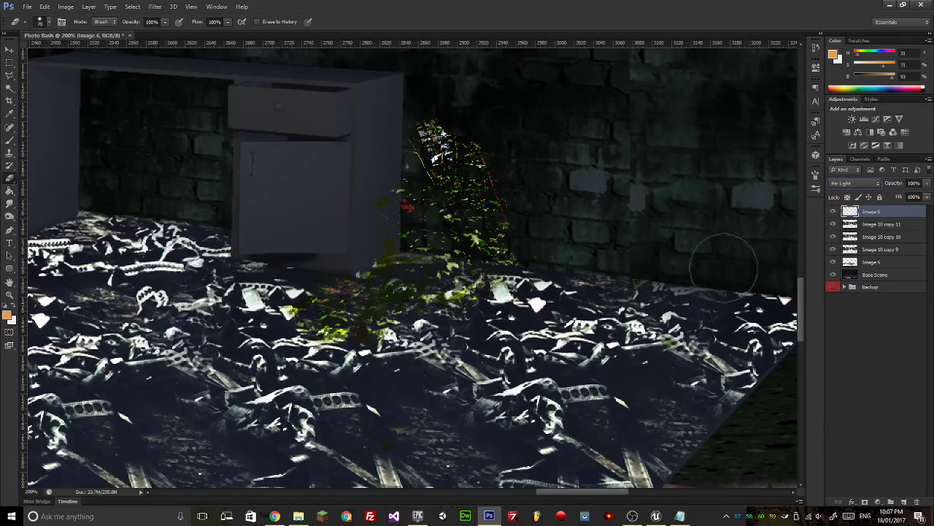
{"action": "mouse_move", "coordinate": [413, 345]}
{"action": "left_mouse_down"}
{"action": "mouse_move", "coordinate": [386, 343]}
{"action": "mouse_move", "coordinate": [409, 288]}
{"action": "mouse_move", "coordinate": [358, 278]}
{"action": "mouse_move", "coordinate": [382, 396]}
{"action": "left_mouse_up"}
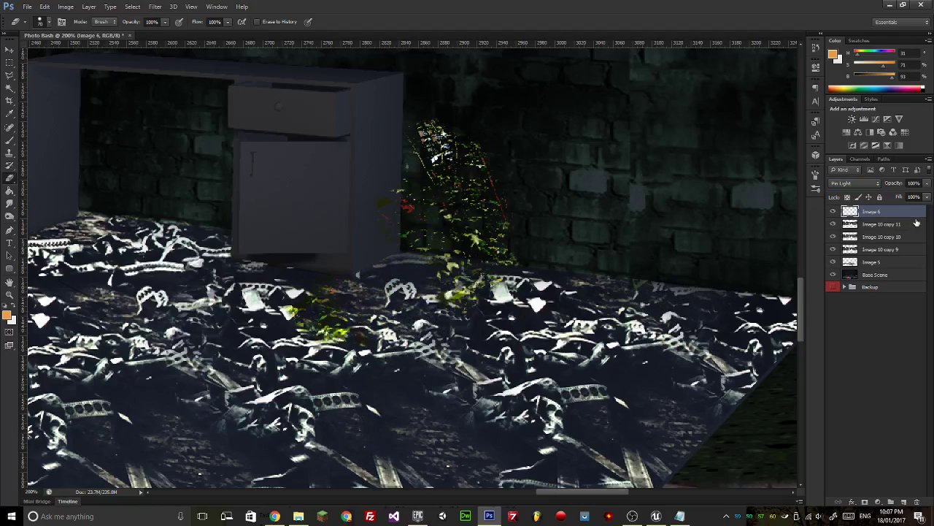
Duplicate the foliage layer twice and rotate the topmost copy by about 3.84° over the original.
{"action": "left_click", "coordinate": [10, 49]}
{"action": "left_click_drag", "start_coordinate": [397, 199], "coordinate": [458, 211]}
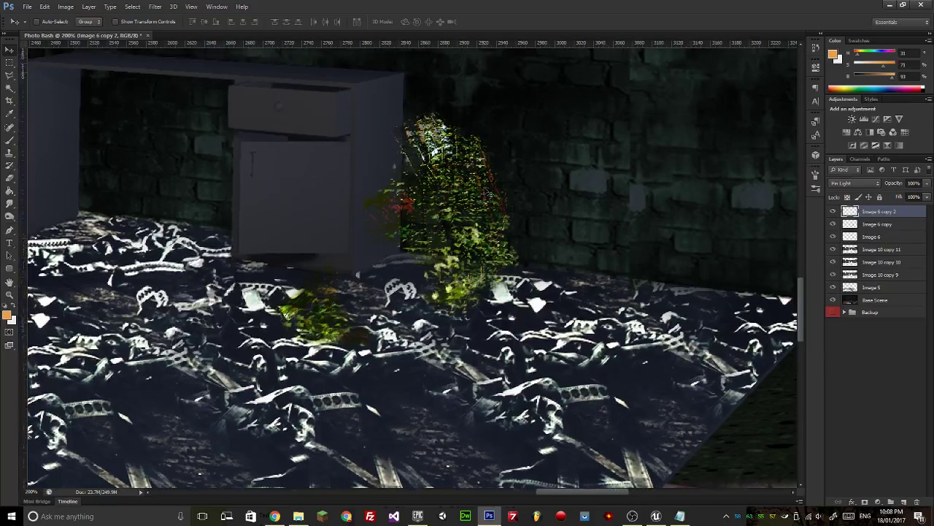
{"action": "key", "text": "ctrl+t"}
{"action": "left_click_drag", "start_coordinate": [577, 122], "coordinate": [583, 132]}
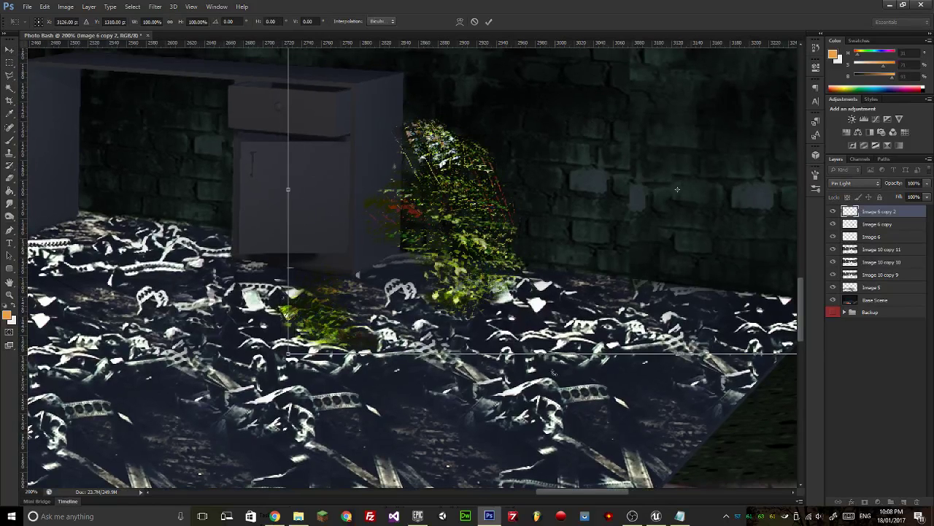
{"action": "left_click_drag", "start_coordinate": [519, 374], "coordinate": [513, 370]}
{"action": "left_click_drag", "start_coordinate": [527, 221], "coordinate": [509, 232]}
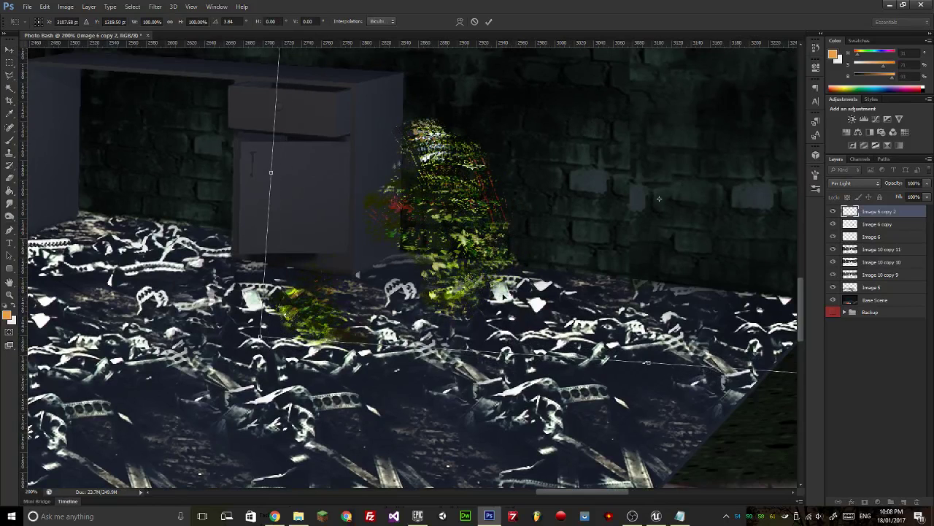
{"action": "key", "text": "Return"}
Merge the lower foliage copy into Image 6, undo the merge, and delete the original Image 6 layer.
{"action": "left_click", "coordinate": [872, 224]}
{"action": "key", "text": "ctrl+e"}
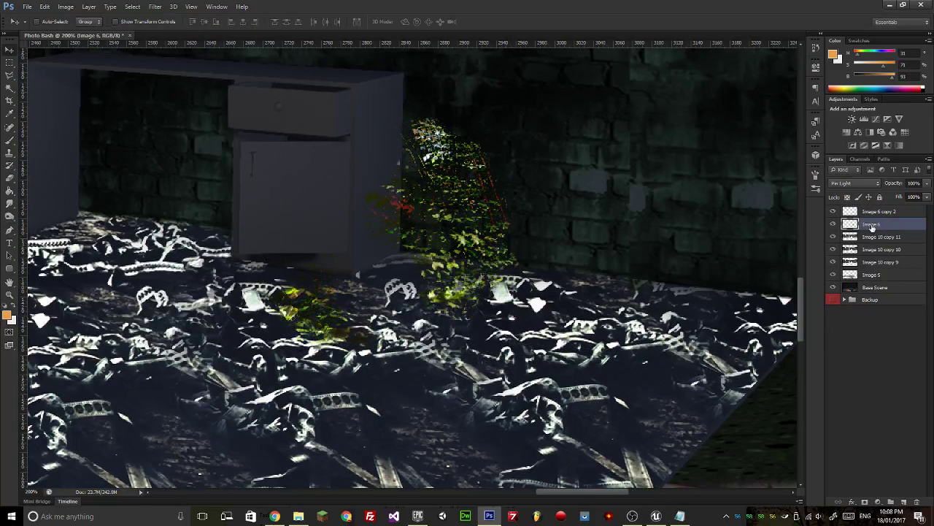
{"action": "key", "text": "ctrl+z"}
{"action": "left_click", "coordinate": [878, 239]}
{"action": "key", "text": "Delete"}
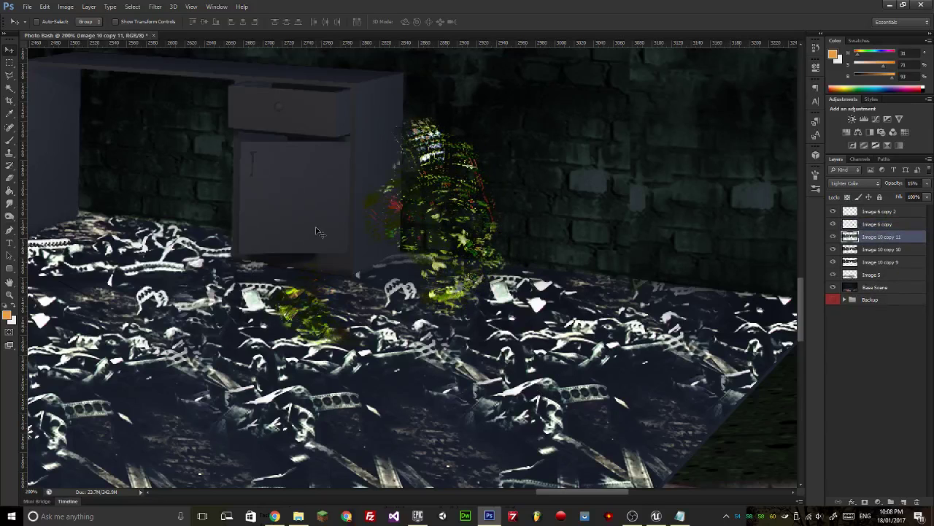
Try out blend modes on the Image 10 copy 11 brick layer and set it to Darken.
{"action": "left_click", "coordinate": [857, 184]}
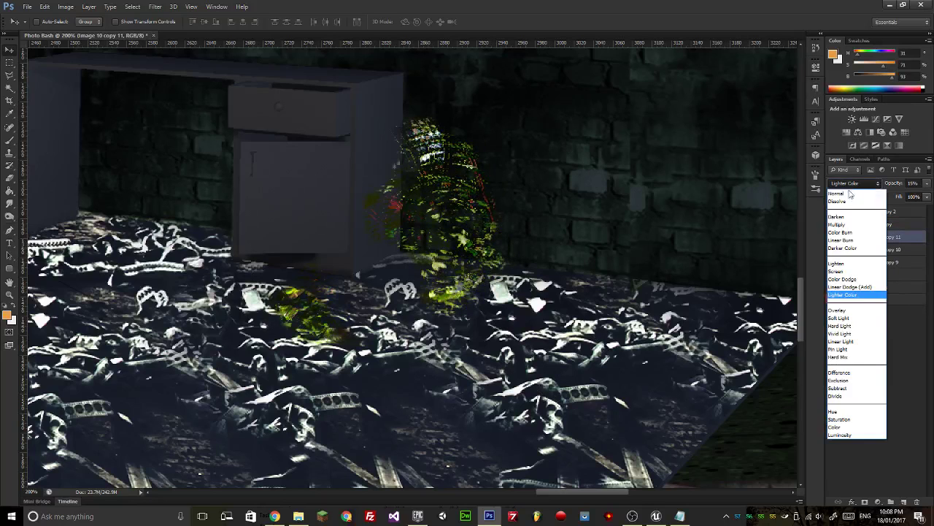
{"action": "left_click", "coordinate": [850, 213]}
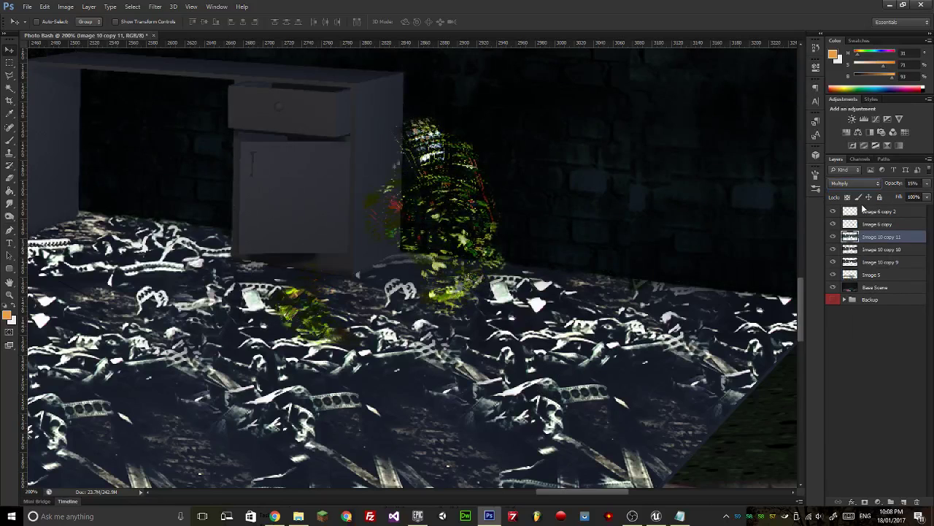
{"action": "key", "text": "shift+minus"}
{"action": "key", "text": "shift+minus"}
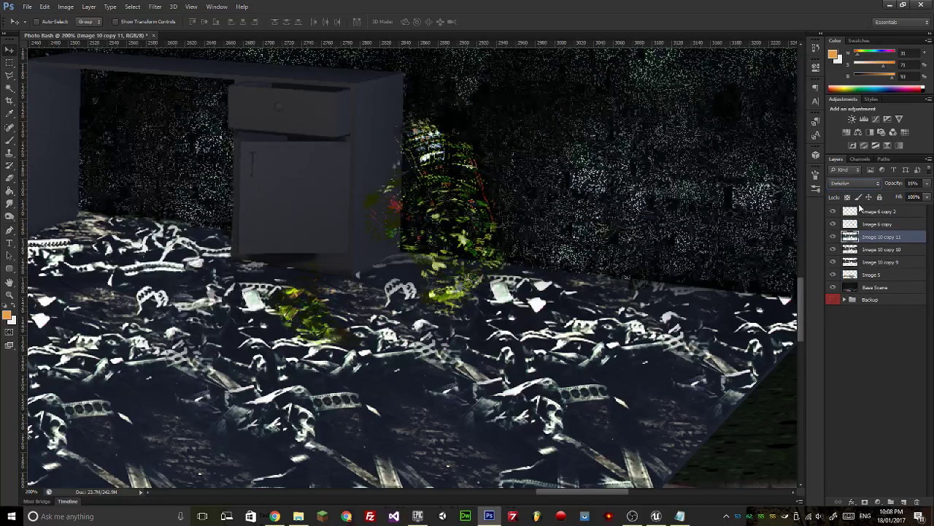
{"action": "key", "text": "shift+plus"}
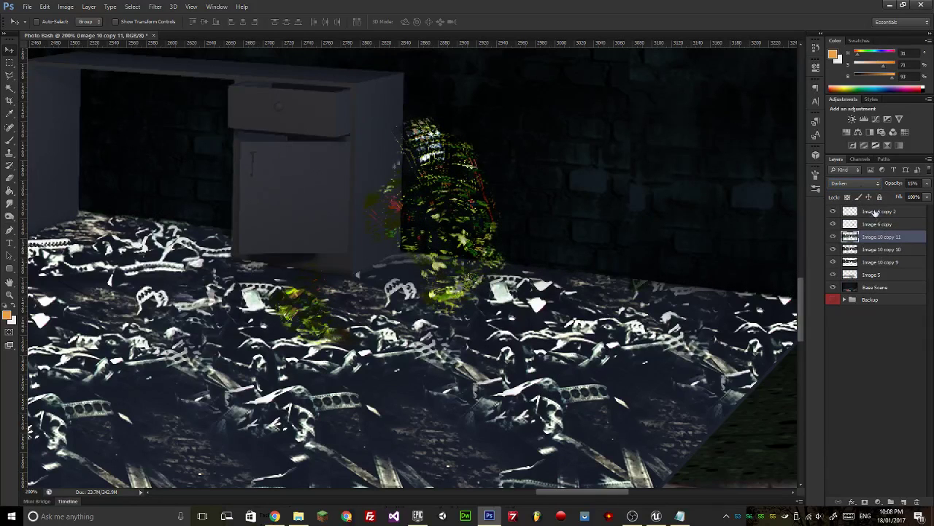
Cycle through blend modes on the Image 6 copy 2 foliage layer and set it to Normal.
{"action": "left_click", "coordinate": [876, 212]}
{"action": "left_click", "coordinate": [858, 183]}
{"action": "left_click", "coordinate": [854, 257]}
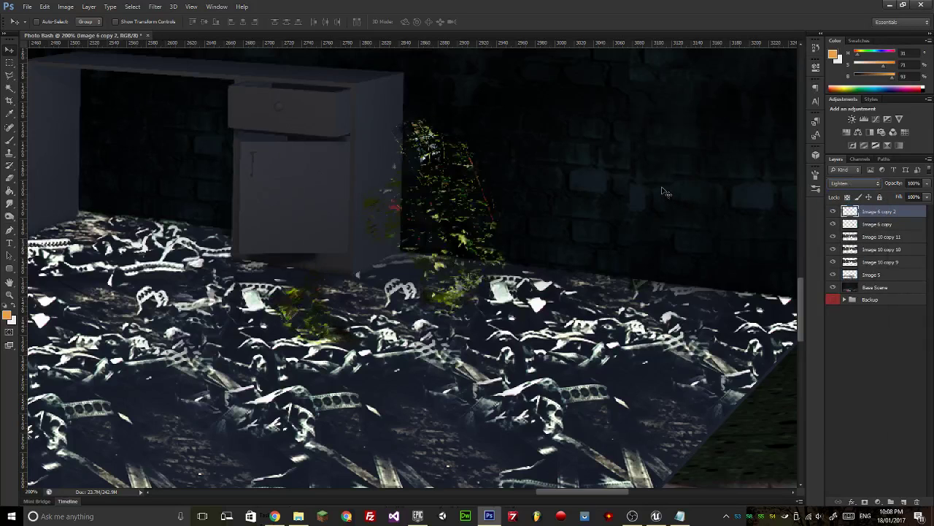
{"action": "key", "text": "shift+plus"}
{"action": "key", "text": "shift+plus"}
{"action": "key", "text": "shift+plus"}
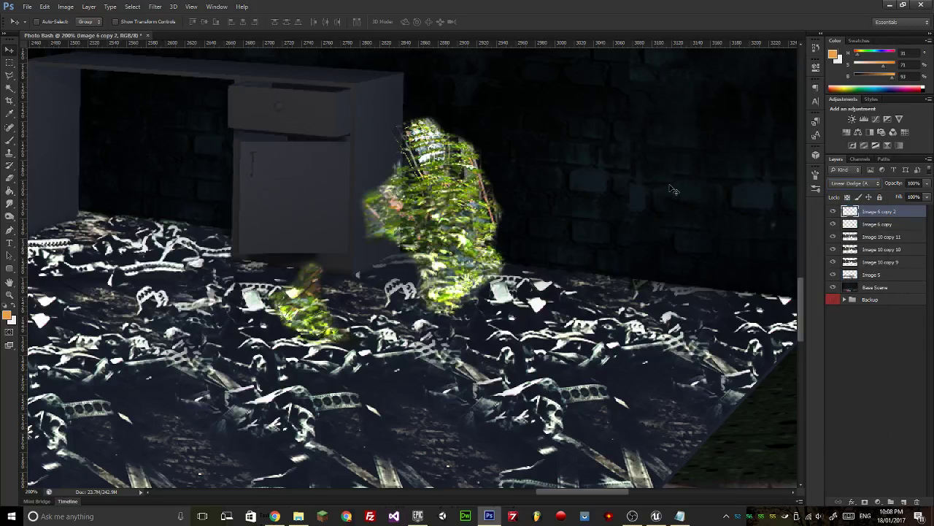
{"action": "key", "text": "shift+plus"}
{"action": "key", "text": "shift+plus"}
{"action": "key", "text": "shift+plus"}
{"action": "key", "text": "shift+plus"}
{"action": "key", "text": "shift+plus"}
{"action": "key", "text": "shift+plus"}
{"action": "key", "text": "shift+plus"}
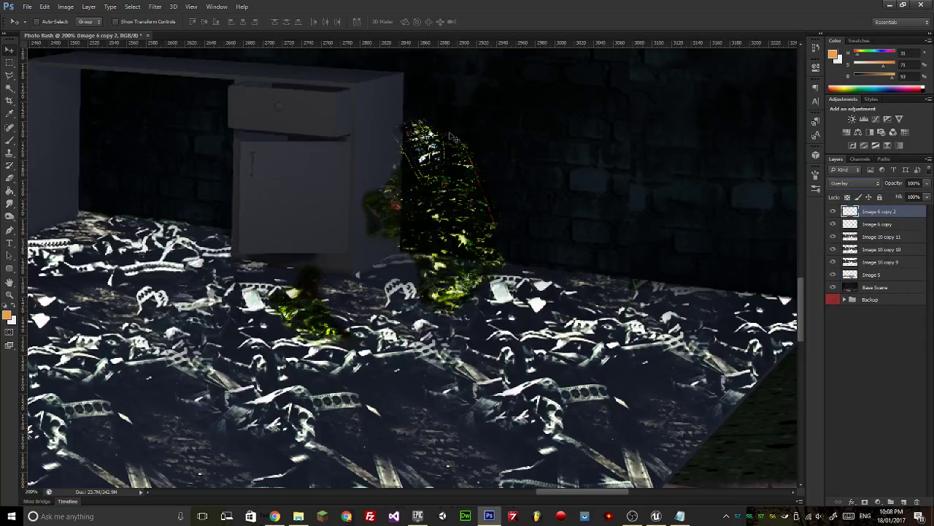
{"action": "key", "text": "shift+plus"}
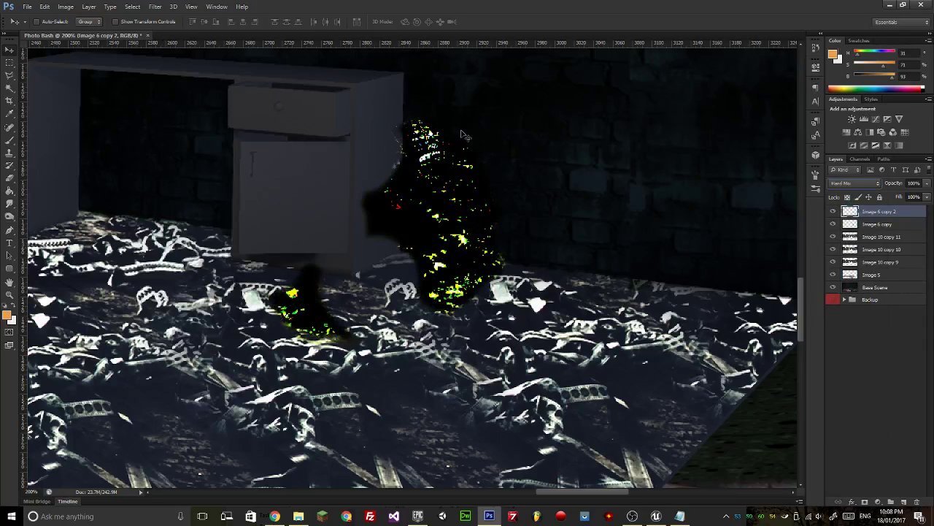
{"action": "key", "text": "shift+minus"}
{"action": "key", "text": "shift+minus"}
{"action": "key", "text": "shift+alt+n"}
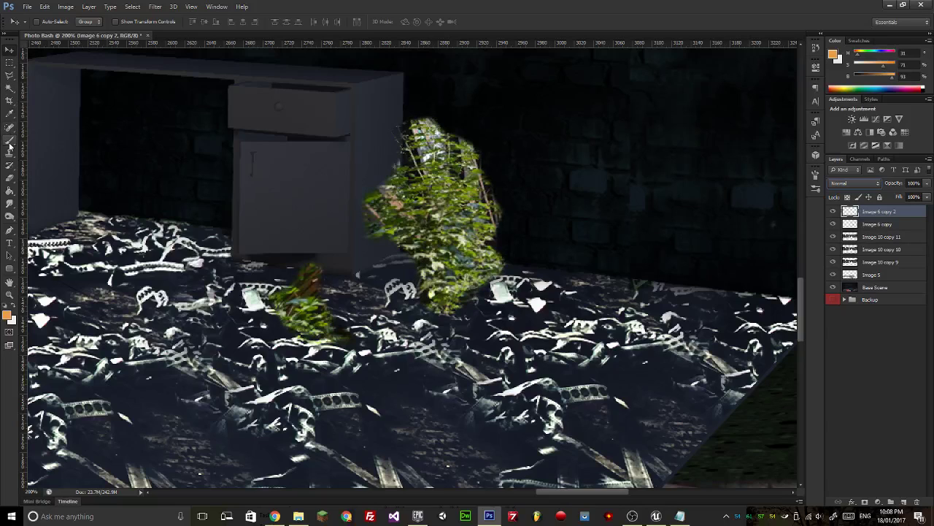
Erase part of the Image 6 copy 2 foliage with a soft eraser at 0% hardness and undo the last strokes.
{"action": "left_click", "coordinate": [11, 179]}
{"action": "left_click", "coordinate": [47, 22]}
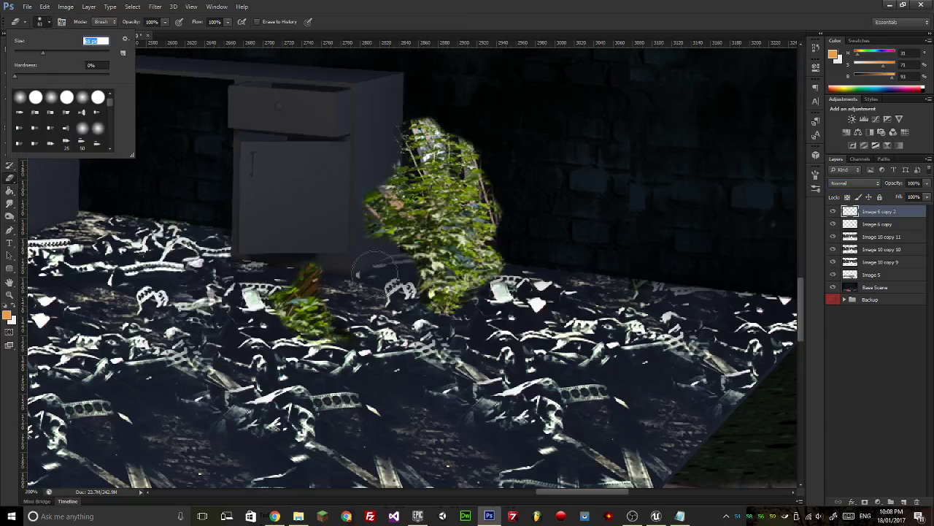
{"action": "left_click", "coordinate": [409, 252]}
{"action": "mouse_move", "coordinate": [354, 179]}
{"action": "left_mouse_down"}
{"action": "mouse_move", "coordinate": [372, 129]}
{"action": "mouse_move", "coordinate": [429, 111]}
{"action": "mouse_move", "coordinate": [474, 125]}
{"action": "mouse_move", "coordinate": [506, 185]}
{"action": "mouse_move", "coordinate": [514, 251]}
{"action": "mouse_move", "coordinate": [500, 317]}
{"action": "left_mouse_up"}
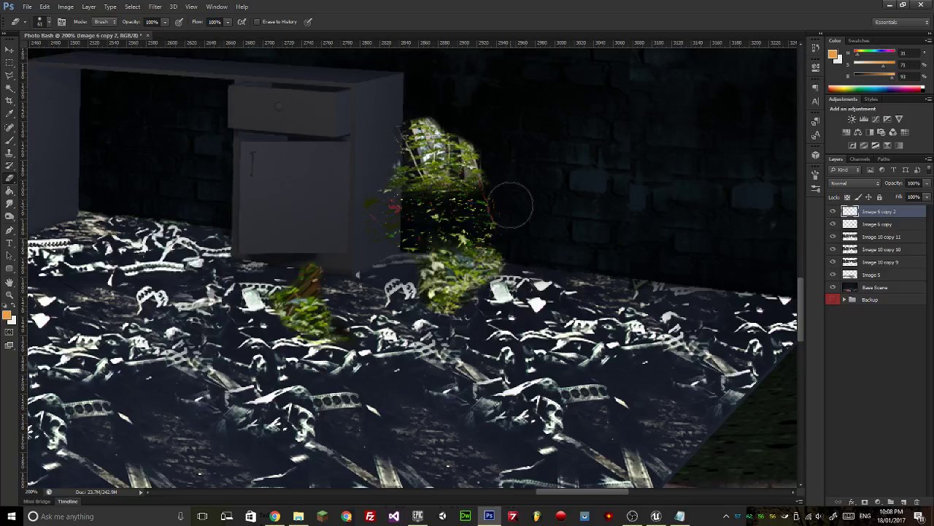
{"action": "key", "text": "ctrl+z"}
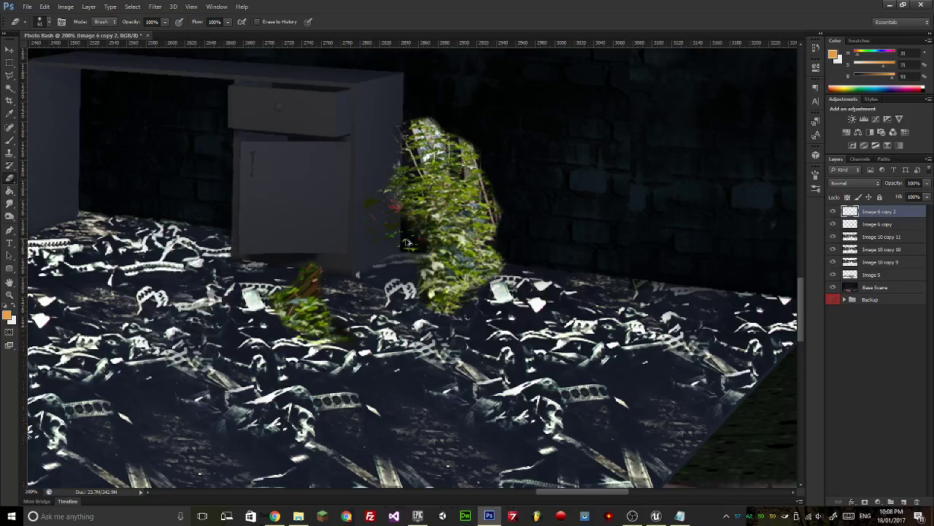
{"action": "key", "text": "ctrl+z"}
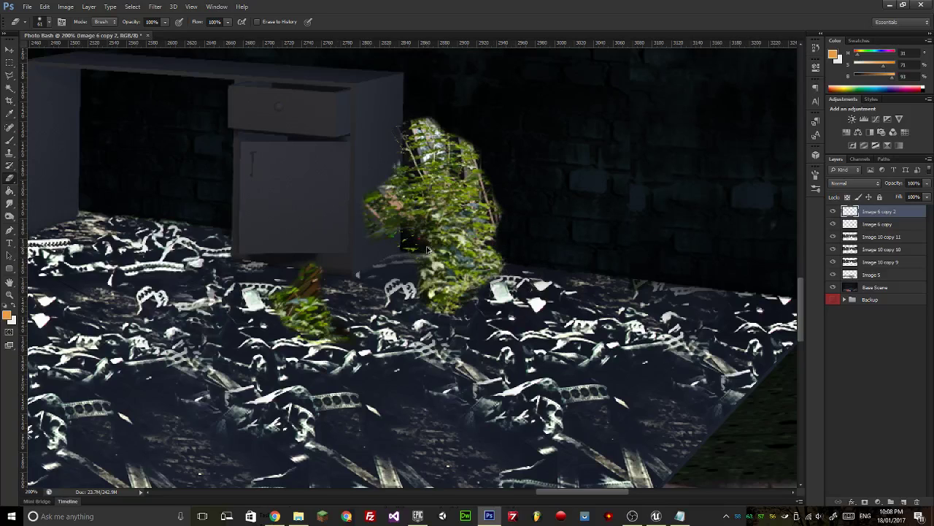
Erase around the edges of the foliage beside the desk and over most of the small foliage clump on the floor.
{"action": "mouse_move", "coordinate": [434, 310]}
{"action": "left_mouse_down"}
{"action": "mouse_move", "coordinate": [478, 307]}
{"action": "mouse_move", "coordinate": [511, 281]}
{"action": "mouse_move", "coordinate": [510, 166]}
{"action": "left_mouse_up"}
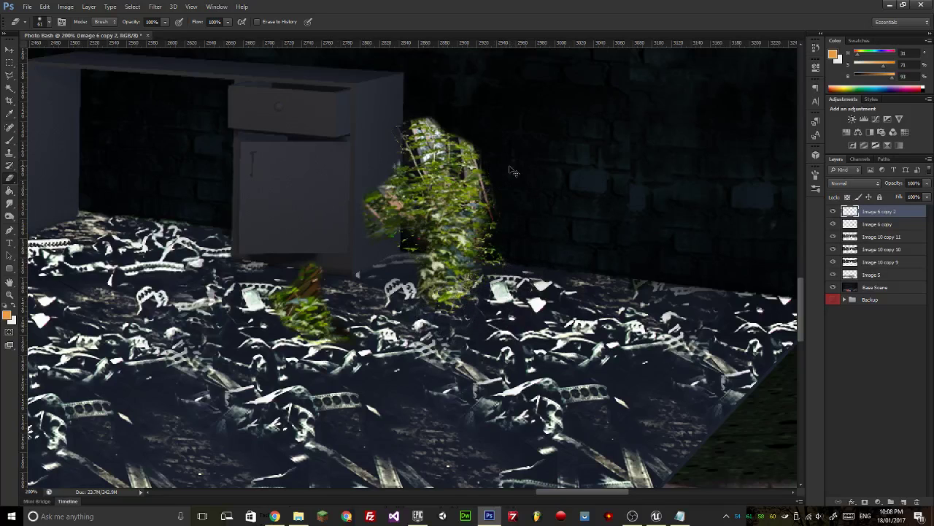
{"action": "mouse_move", "coordinate": [511, 227]}
{"action": "left_mouse_down"}
{"action": "mouse_move", "coordinate": [496, 279]}
{"action": "mouse_move", "coordinate": [505, 241]}
{"action": "mouse_move", "coordinate": [497, 146]}
{"action": "mouse_move", "coordinate": [455, 116]}
{"action": "mouse_move", "coordinate": [424, 104]}
{"action": "mouse_move", "coordinate": [393, 116]}
{"action": "mouse_move", "coordinate": [379, 141]}
{"action": "left_mouse_up"}
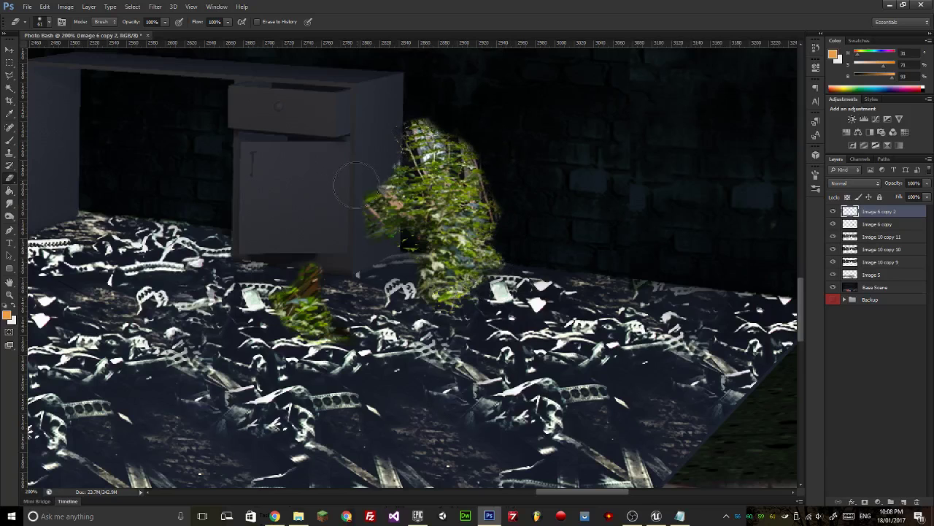
{"action": "mouse_move", "coordinate": [302, 284]}
{"action": "left_mouse_down"}
{"action": "mouse_move", "coordinate": [328, 324]}
{"action": "mouse_move", "coordinate": [293, 289]}
{"action": "mouse_move", "coordinate": [248, 299]}
{"action": "mouse_move", "coordinate": [295, 349]}
{"action": "mouse_move", "coordinate": [360, 374]}
{"action": "mouse_move", "coordinate": [346, 266]}
{"action": "mouse_move", "coordinate": [366, 268]}
{"action": "mouse_move", "coordinate": [394, 248]}
{"action": "mouse_move", "coordinate": [360, 239]}
{"action": "mouse_move", "coordinate": [354, 179]}
{"action": "mouse_move", "coordinate": [362, 254]}
{"action": "mouse_move", "coordinate": [382, 240]}
{"action": "mouse_move", "coordinate": [377, 258]}
{"action": "mouse_move", "coordinate": [410, 260]}
{"action": "left_mouse_up"}
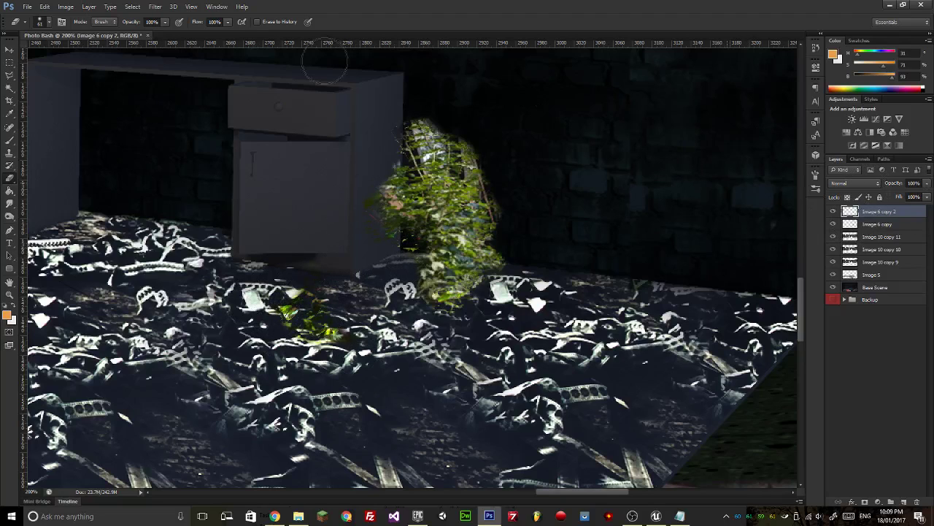
Apply a Gradient Map adjustment to the Image 6 copy 2 layer using the Black, White preset.
{"action": "left_click", "coordinate": [7, 51]}
{"action": "left_click", "coordinate": [65, 6]}
{"action": "mouse_move", "coordinate": [109, 31]}
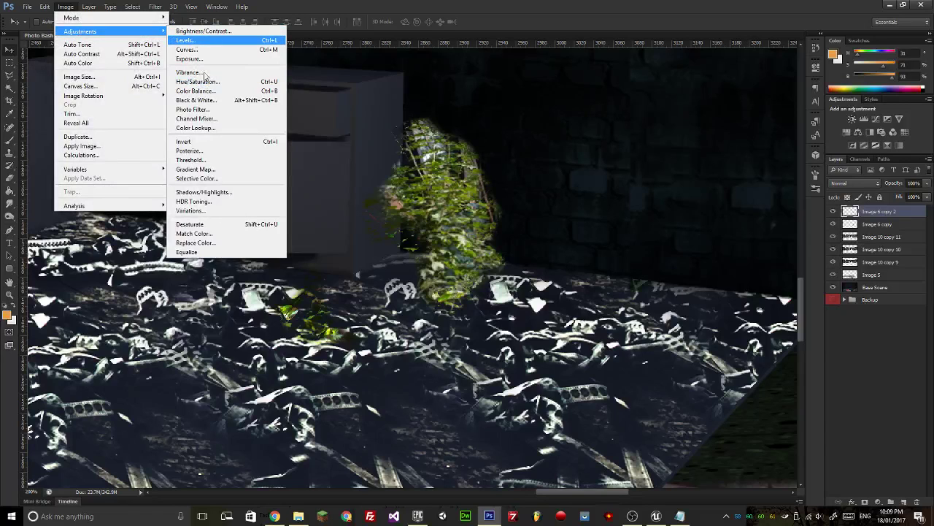
{"action": "left_click", "coordinate": [195, 169]}
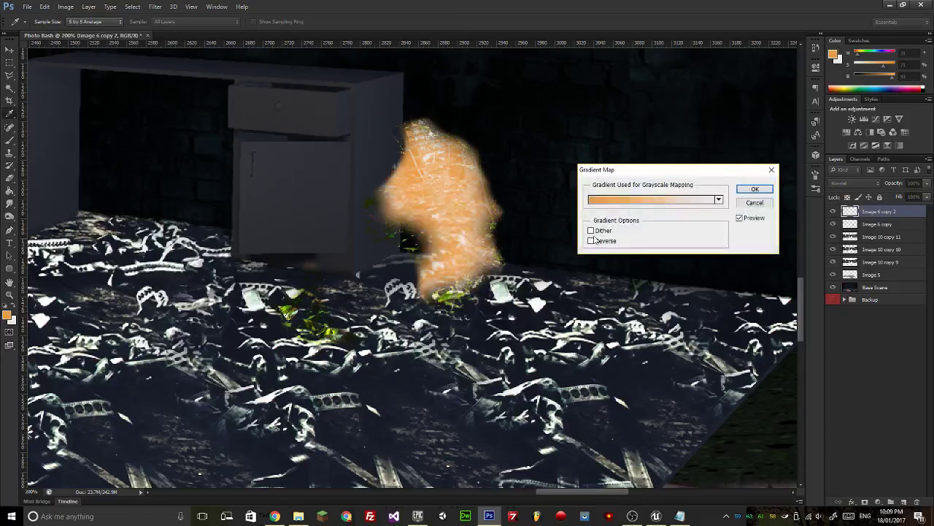
{"action": "left_click", "coordinate": [632, 205]}
{"action": "left_click", "coordinate": [632, 274]}
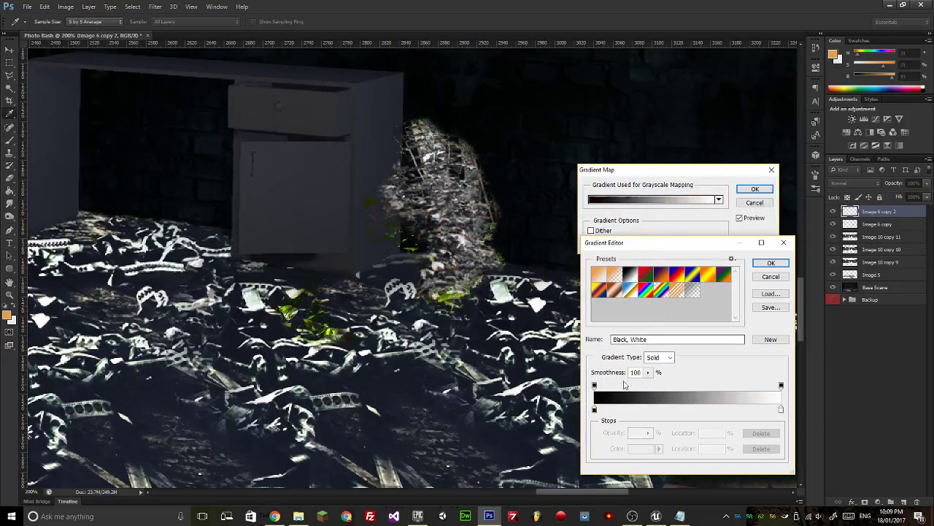
Undo the stray extra colour stop and set the gradient's black stop to dark green #0b1c0c.
{"action": "left_click", "coordinate": [596, 409]}
{"action": "left_click", "coordinate": [615, 398]}
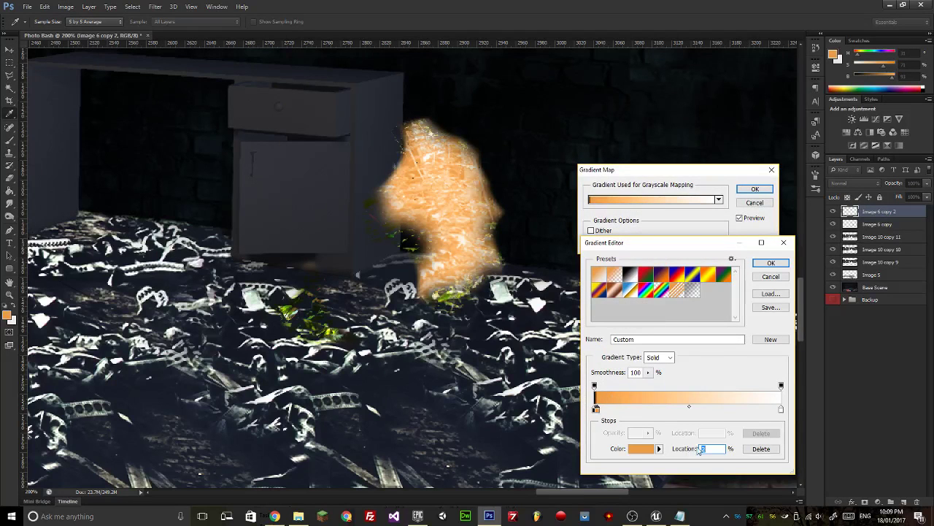
{"action": "key", "text": "ctrl+z"}
{"action": "left_click", "coordinate": [595, 409]}
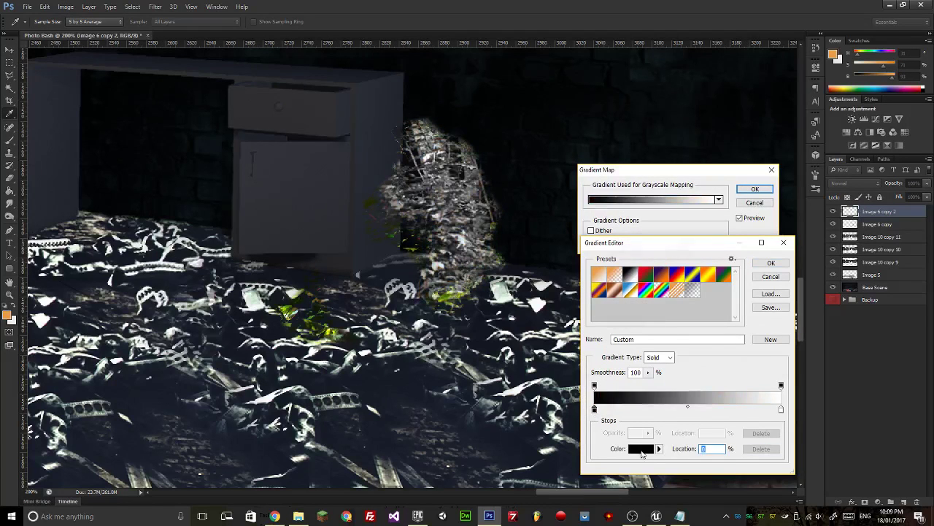
{"action": "left_click", "coordinate": [642, 451]}
{"action": "mouse_move", "coordinate": [611, 315]}
{"action": "left_mouse_down"}
{"action": "mouse_move", "coordinate": [662, 273]}
{"action": "mouse_move", "coordinate": [655, 314]}
{"action": "mouse_move", "coordinate": [607, 340]}
{"action": "left_mouse_up"}
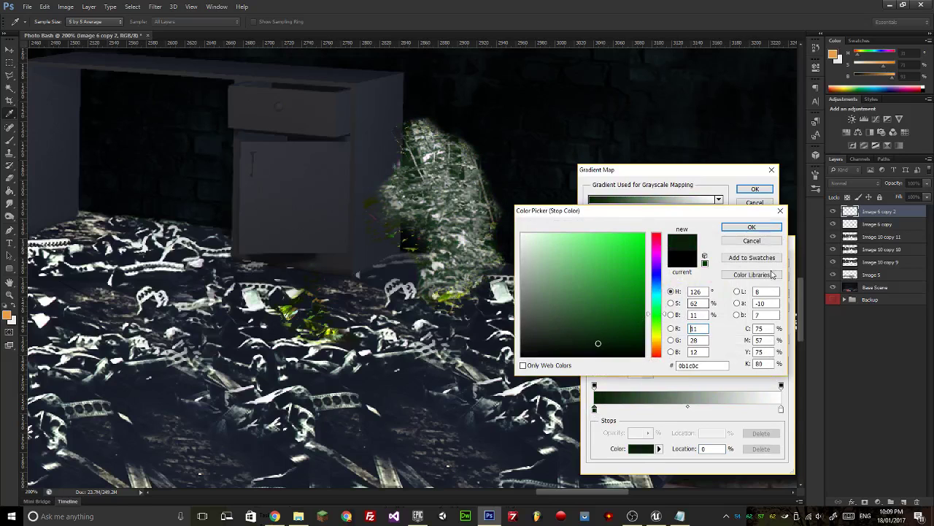
{"action": "left_click", "coordinate": [745, 227]}
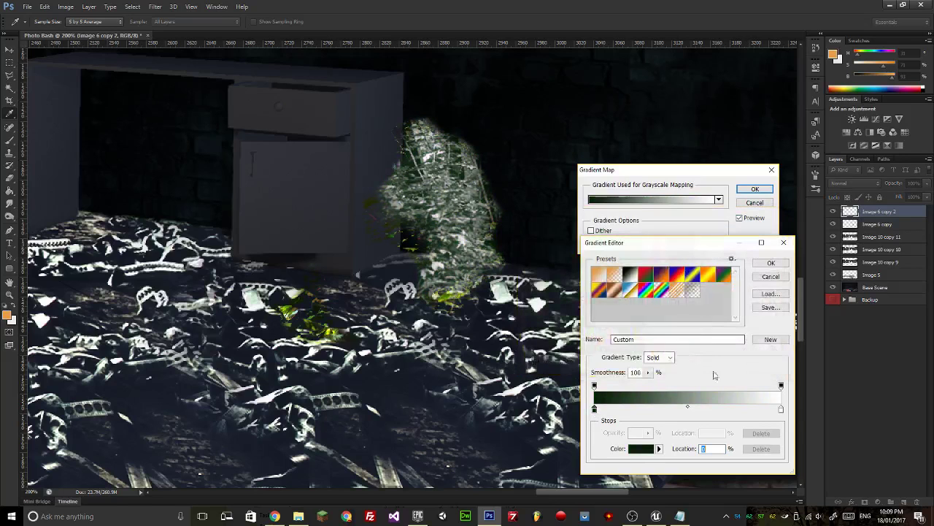
Change the gradient's white end stop to a bright green.
{"action": "left_click", "coordinate": [636, 448]}
{"action": "left_click", "coordinate": [659, 315]}
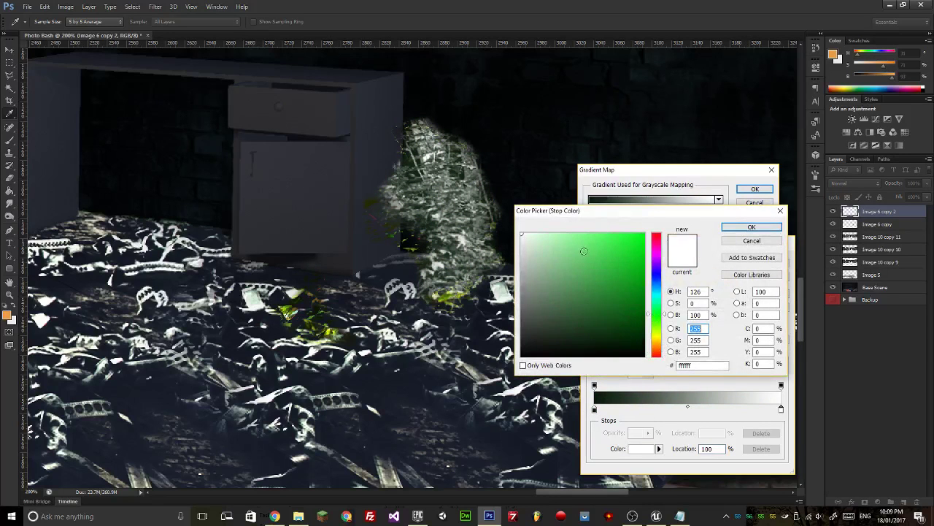
{"action": "left_click", "coordinate": [590, 236]}
{"action": "left_click", "coordinate": [752, 227]}
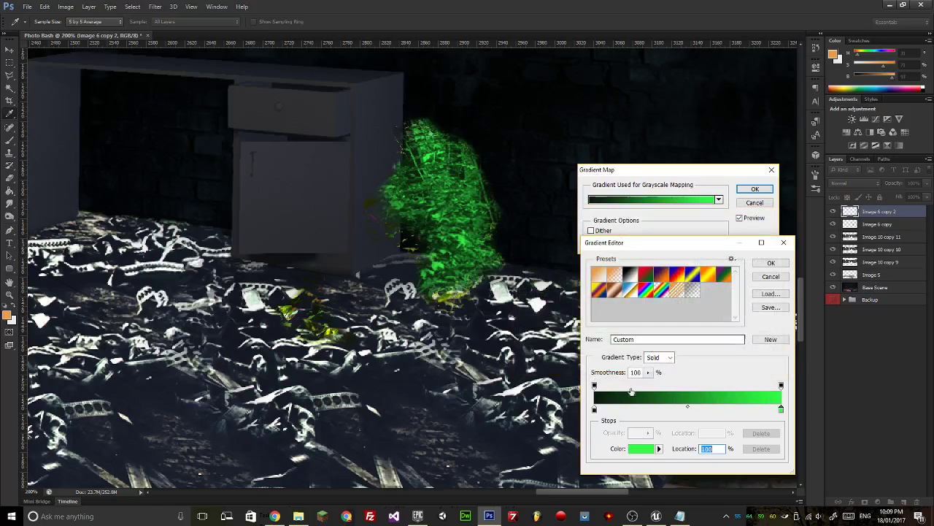
Try several dark shades for the gradient's stop at 0% and set it to the near-black green #050802.
{"action": "left_click", "coordinate": [594, 408]}
{"action": "left_click", "coordinate": [640, 448]}
{"action": "left_click", "coordinate": [435, 402]}
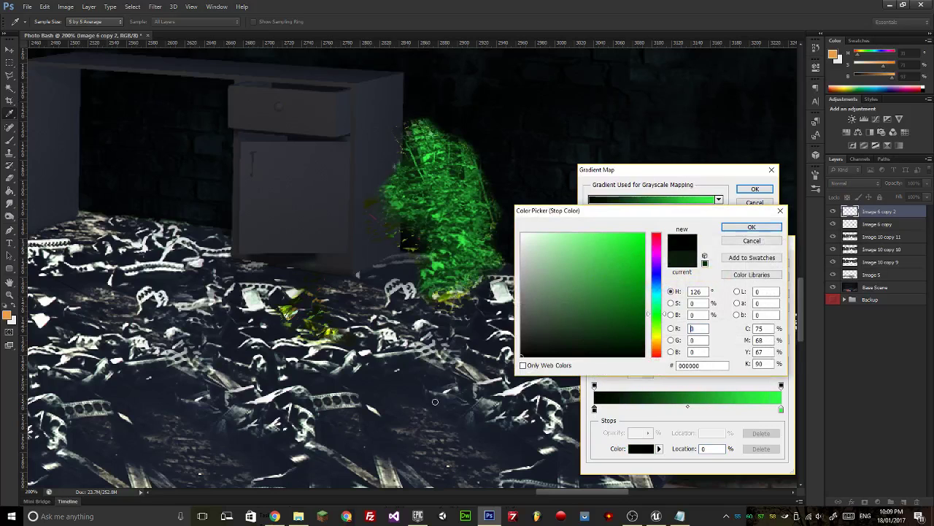
{"action": "left_click_drag", "start_coordinate": [591, 326], "coordinate": [579, 359]}
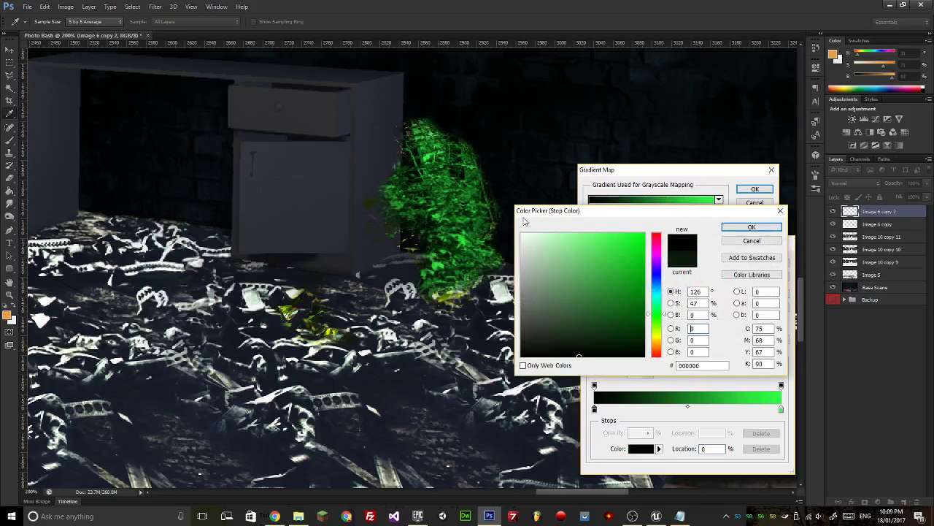
{"action": "left_click", "coordinate": [493, 179]}
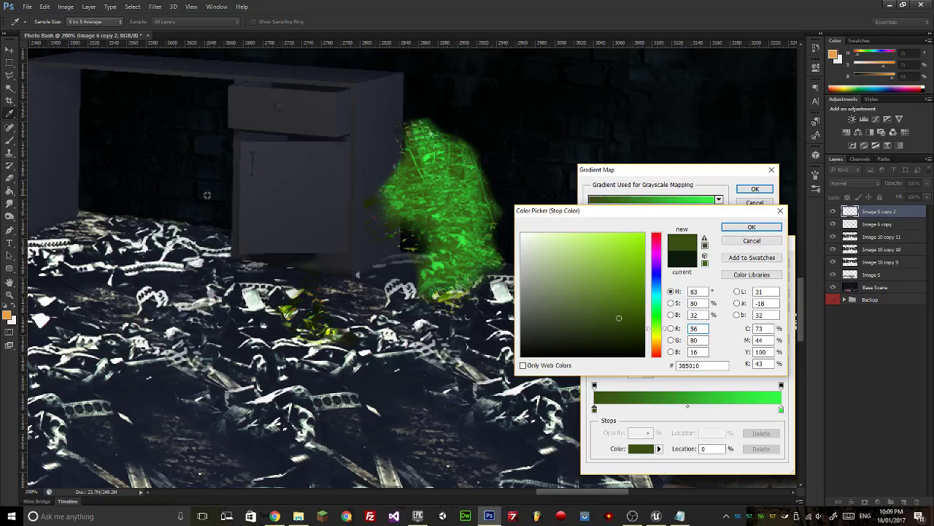
{"action": "left_click", "coordinate": [619, 345]}
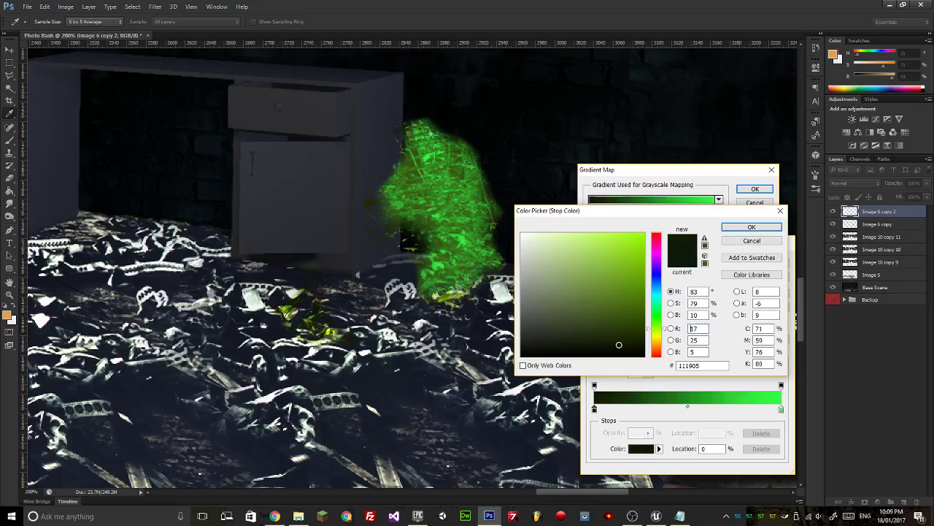
{"action": "left_click", "coordinate": [621, 352]}
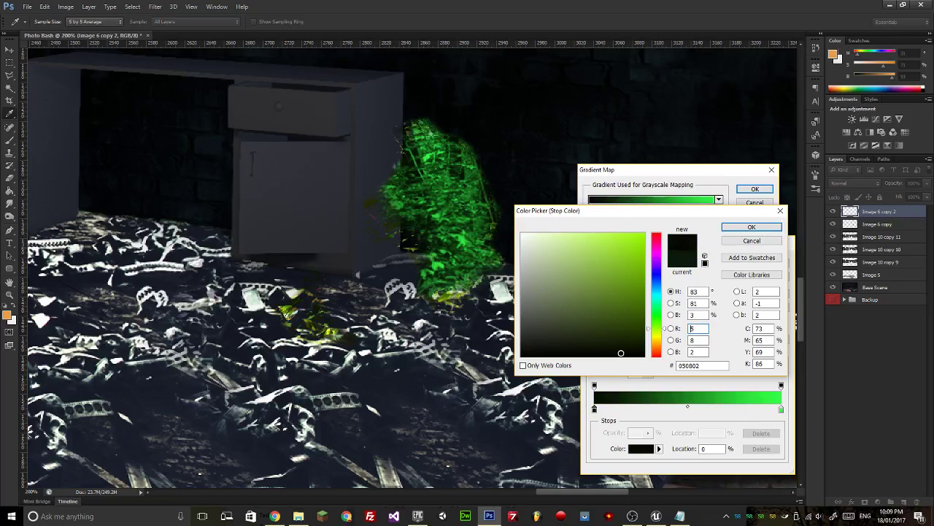
{"action": "left_click", "coordinate": [751, 227]}
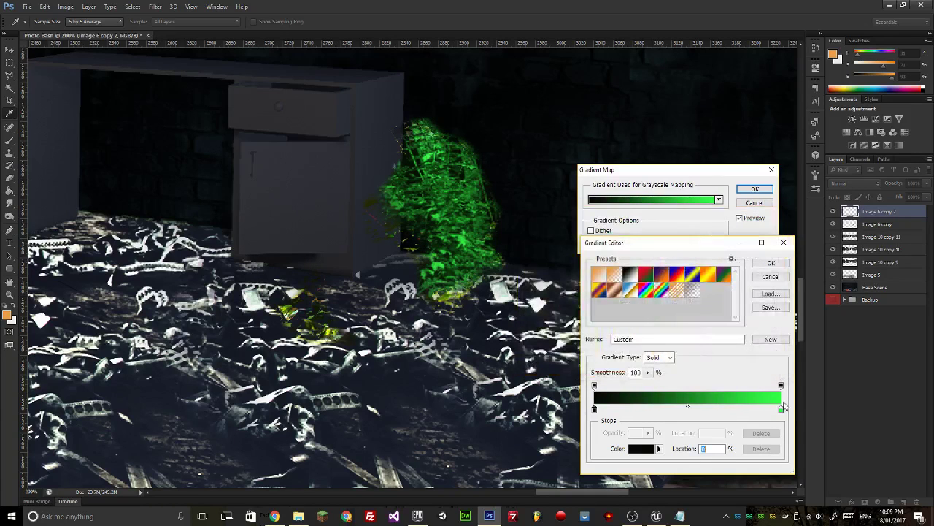
Move the gradient's bright green stop to 86% and remove the dark stop at the 100% end.
{"action": "left_click_drag", "start_coordinate": [780, 413], "coordinate": [757, 410]}
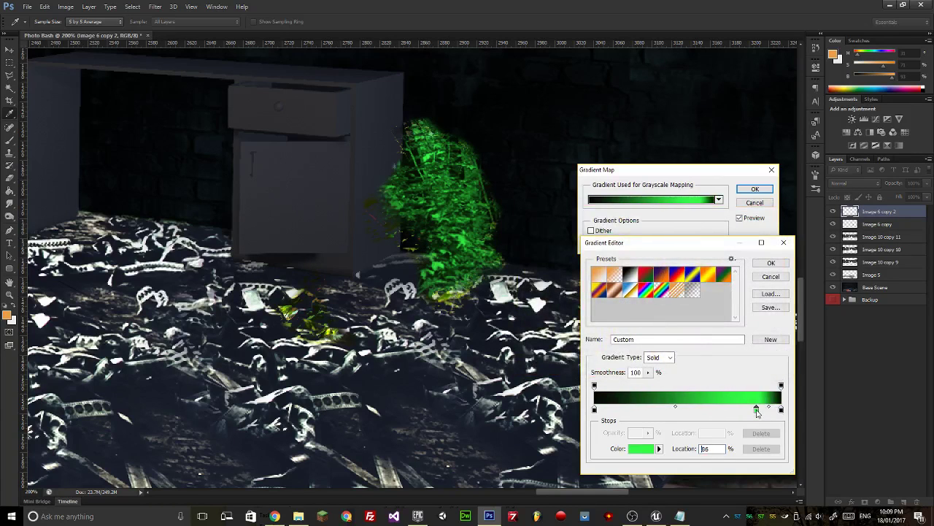
{"action": "left_click", "coordinate": [781, 411]}
{"action": "left_click", "coordinate": [770, 453]}
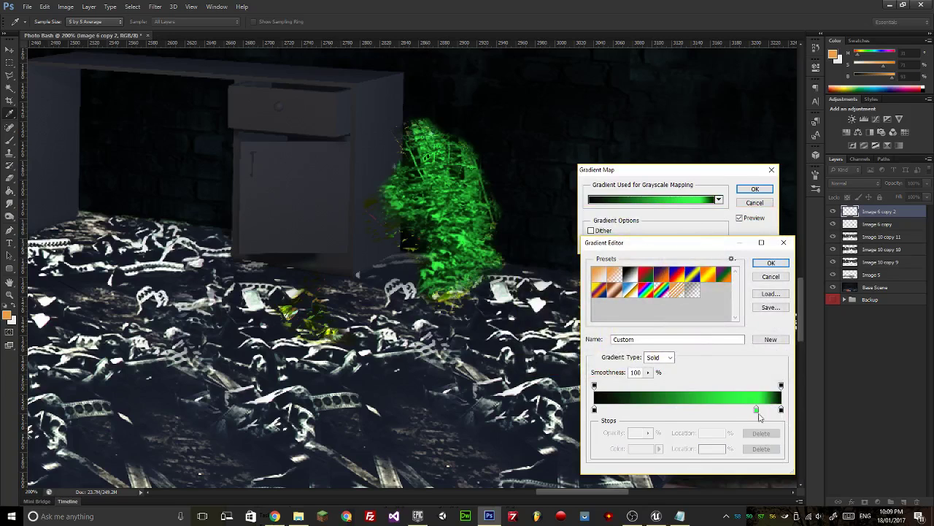
{"action": "left_click_drag", "start_coordinate": [781, 411], "coordinate": [766, 432]}
{"action": "left_click", "coordinate": [755, 410]}
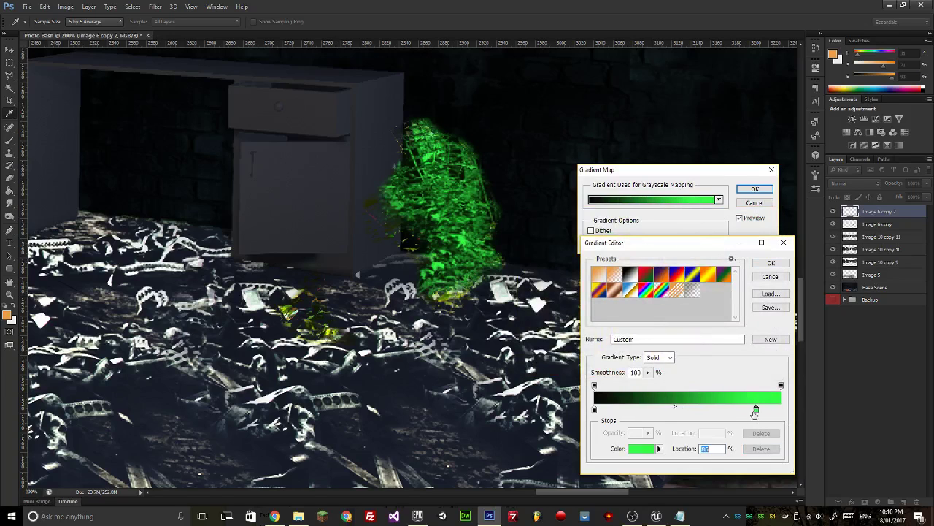
Set the green stop's colour to pale green #7df889 and apply the gradient map to the foliage.
{"action": "left_click", "coordinate": [644, 450]}
{"action": "left_click", "coordinate": [582, 236]}
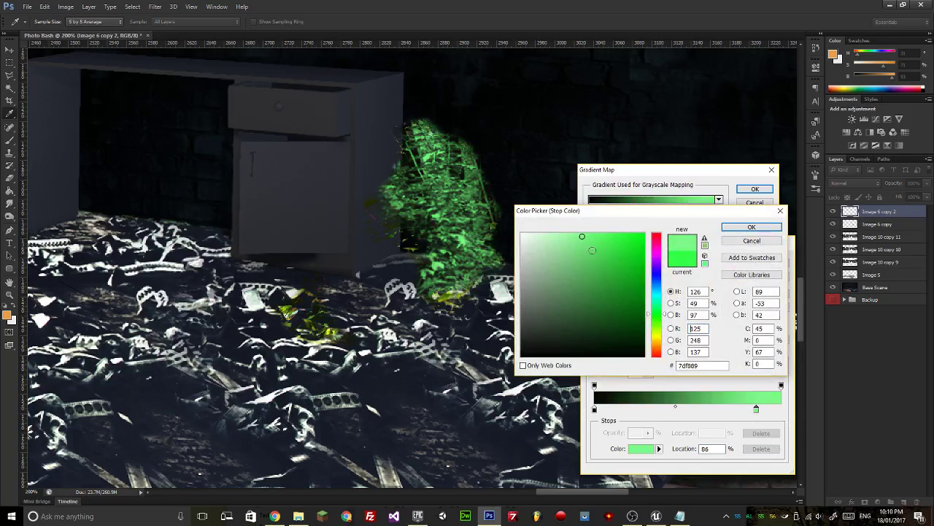
{"action": "left_click", "coordinate": [743, 228]}
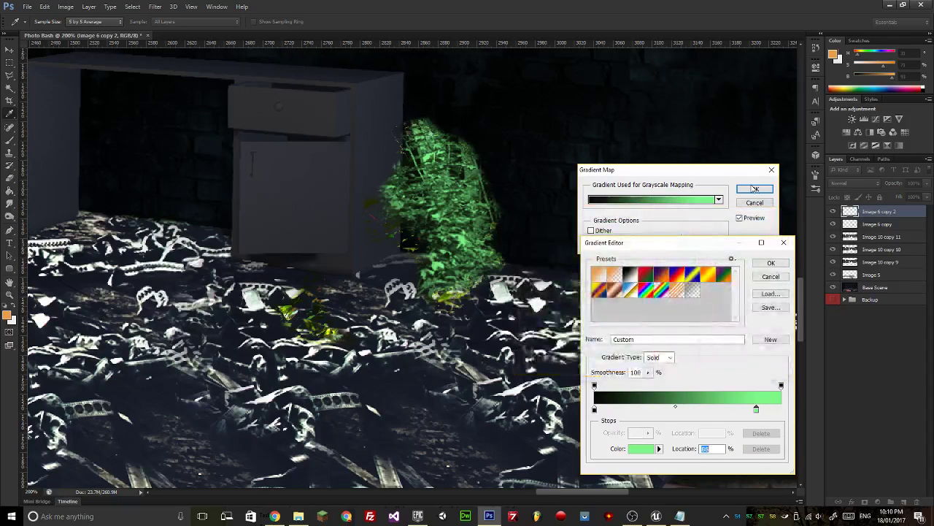
{"action": "left_click", "coordinate": [772, 262]}
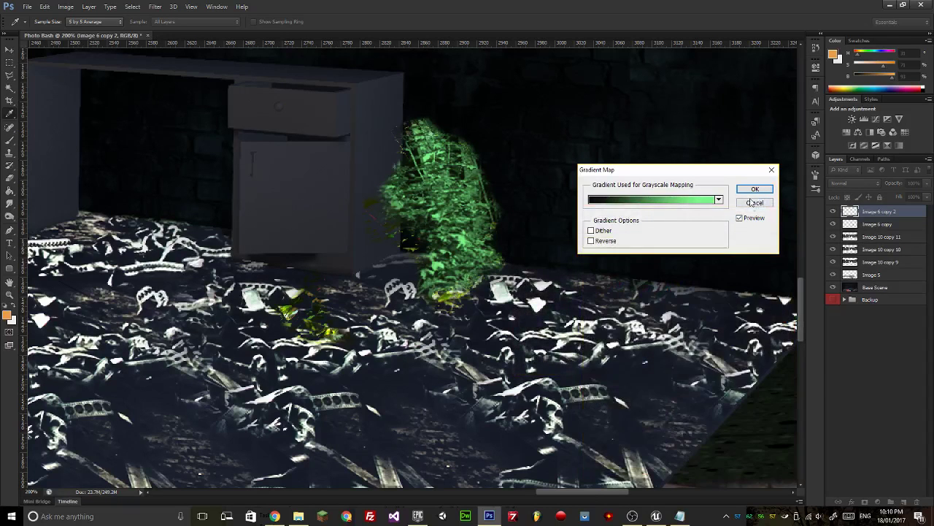
{"action": "left_click", "coordinate": [755, 189]}
Cycle through the blend modes on the recoloured Image 6 copy 2 foliage layer and set it to Color.
{"action": "left_click", "coordinate": [854, 183]}
{"action": "left_click", "coordinate": [845, 203]}
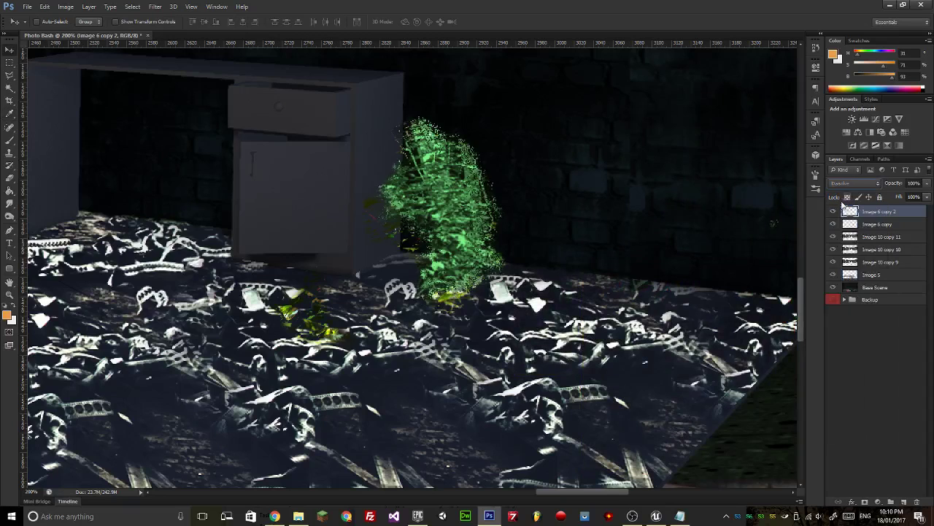
{"action": "key", "text": "Down"}
{"action": "key", "text": "Down"}
{"action": "key", "text": "Down"}
{"action": "key", "text": "Down"}
{"action": "key", "text": "Down"}
{"action": "key", "text": "Down"}
{"action": "key", "text": "Down"}
{"action": "key", "text": "Down"}
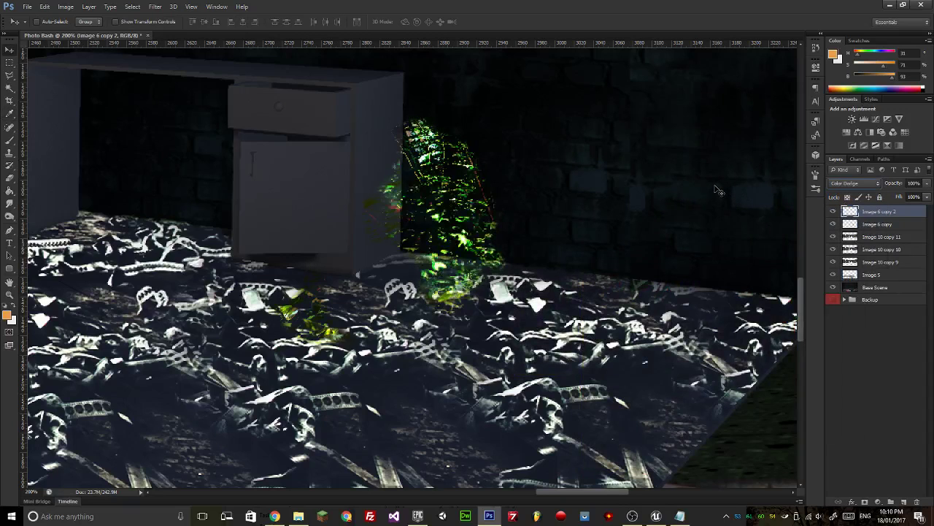
{"action": "key", "text": "Down"}
{"action": "key", "text": "Down"}
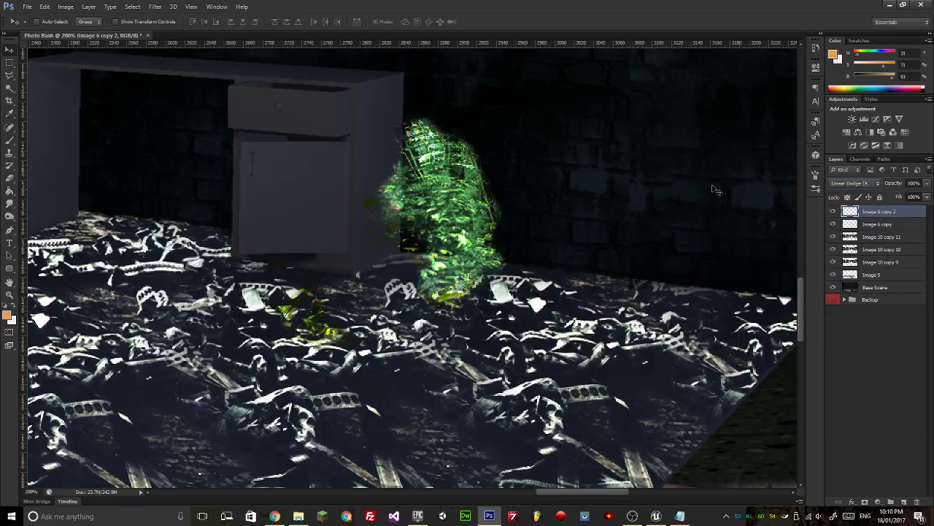
{"action": "key", "text": "Down"}
{"action": "key", "text": "Down"}
{"action": "key", "text": "Down"}
{"action": "key", "text": "Down"}
{"action": "key", "text": "Down"}
{"action": "key", "text": "Down"}
{"action": "key", "text": "Down"}
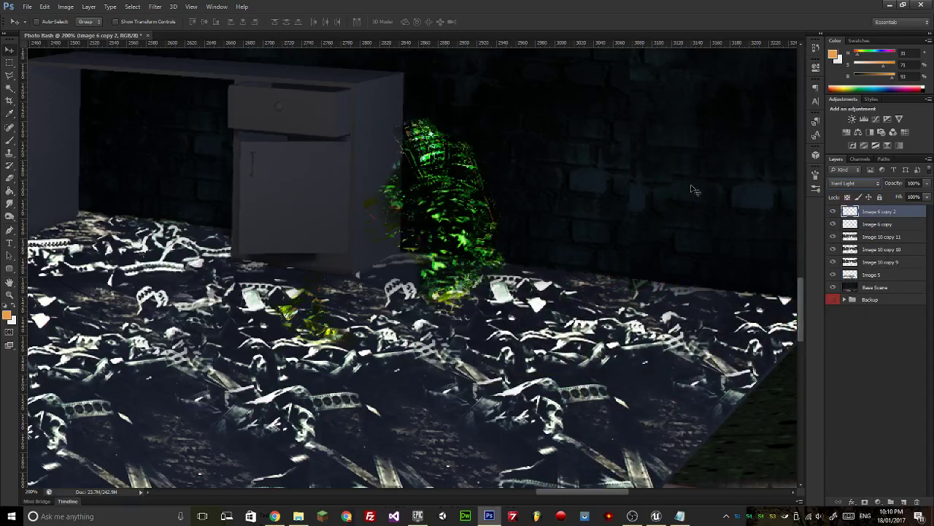
{"action": "key", "text": "Down"}
{"action": "key", "text": "Down"}
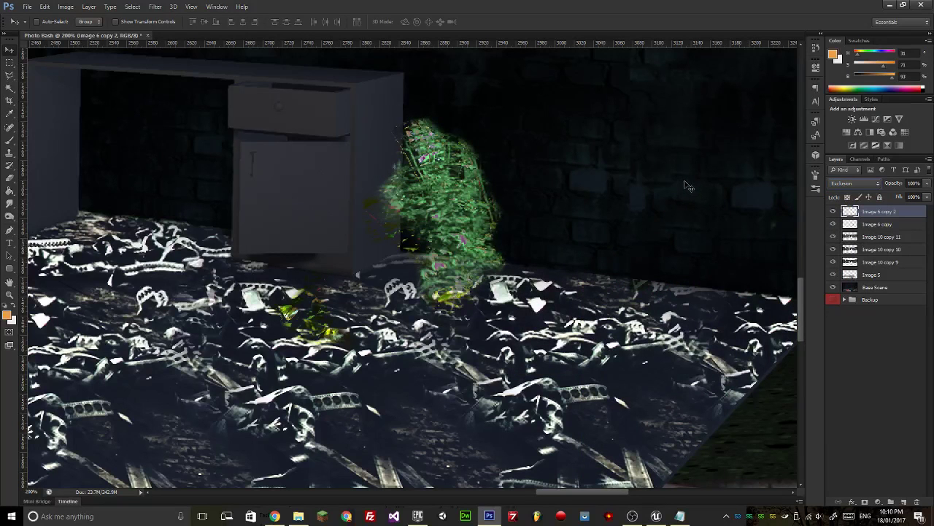
{"action": "key", "text": "Down"}
{"action": "key", "text": "Down"}
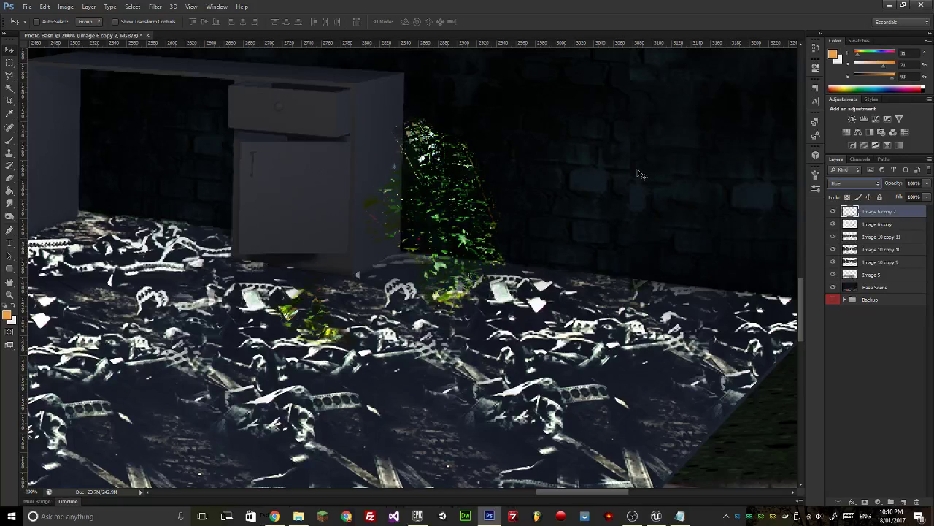
{"action": "key", "text": "Down"}
{"action": "key", "text": "Down"}
{"action": "key", "text": "Down"}
{"action": "key", "text": "Up"}
Merge the Image 6 copy and Image 6 copy 2 foliage layers into one layer.
{"action": "right_click", "coordinate": [8, 129]}
{"action": "left_click", "coordinate": [52, 132]}
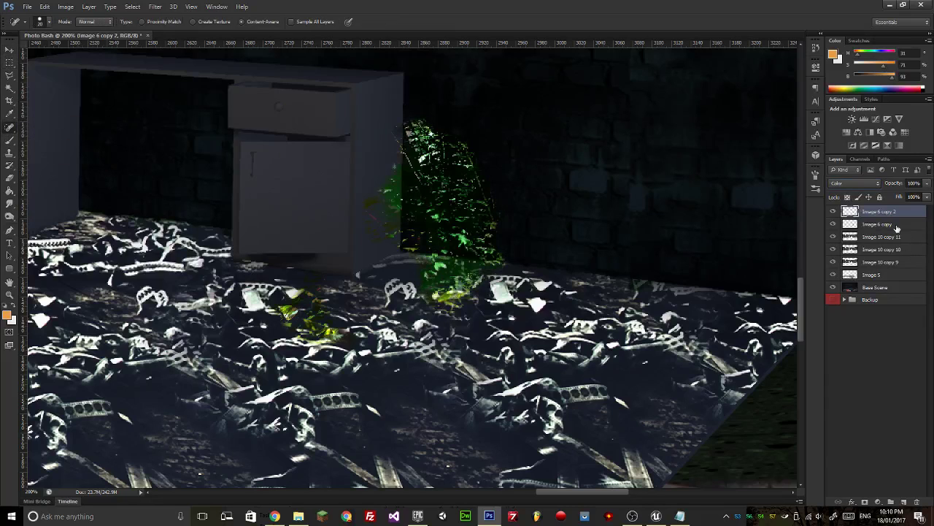
{"action": "left_click", "coordinate": [896, 225]}
{"action": "right_click", "coordinate": [905, 212]}
{"action": "left_click", "coordinate": [823, 356]}
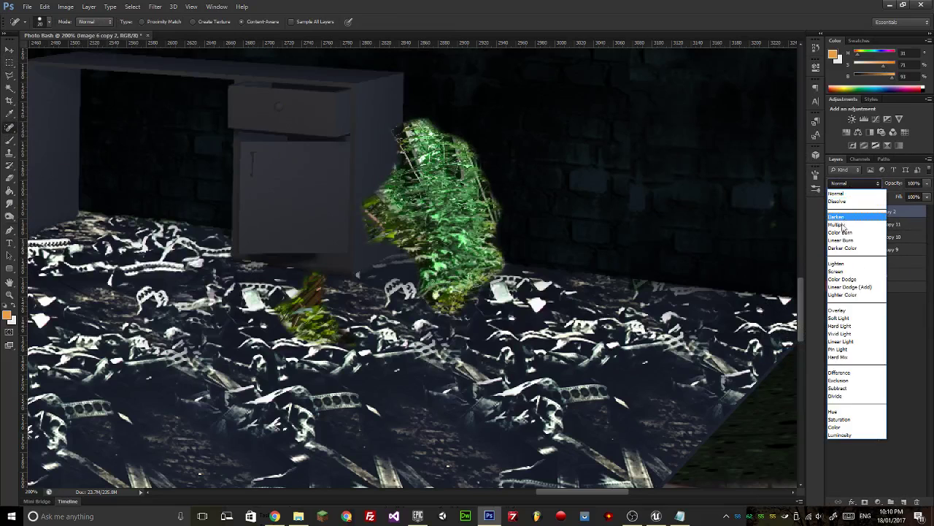
Cycle through the blend modes on the merged Image 6 copy 2 foliage layer and set it to Pin Light.
{"action": "left_click", "coordinate": [841, 218]}
{"action": "key", "text": "Down"}
{"action": "key", "text": "Down"}
{"action": "key", "text": "Down"}
{"action": "key", "text": "Down"}
{"action": "key", "text": "Down"}
{"action": "key", "text": "Down"}
{"action": "key", "text": "Down"}
{"action": "key", "text": "Down"}
{"action": "key", "text": "Down"}
{"action": "key", "text": "Down"}
{"action": "key", "text": "Down"}
{"action": "key", "text": "Down"}
{"action": "key", "text": "Down"}
{"action": "key", "text": "Down"}
{"action": "key", "text": "Down"}
{"action": "key", "text": "Down"}
{"action": "key", "text": "Down"}
{"action": "key", "text": "Down"}
{"action": "key", "text": "Down"}
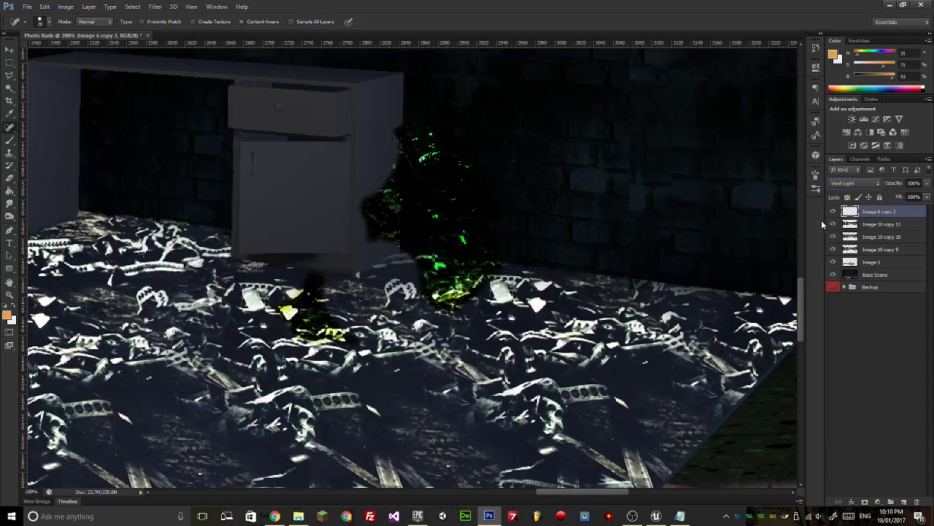
{"action": "key", "text": "Down"}
{"action": "key", "text": "Down"}
{"action": "key", "text": "Down"}
{"action": "key", "text": "Down"}
{"action": "key", "text": "Down"}
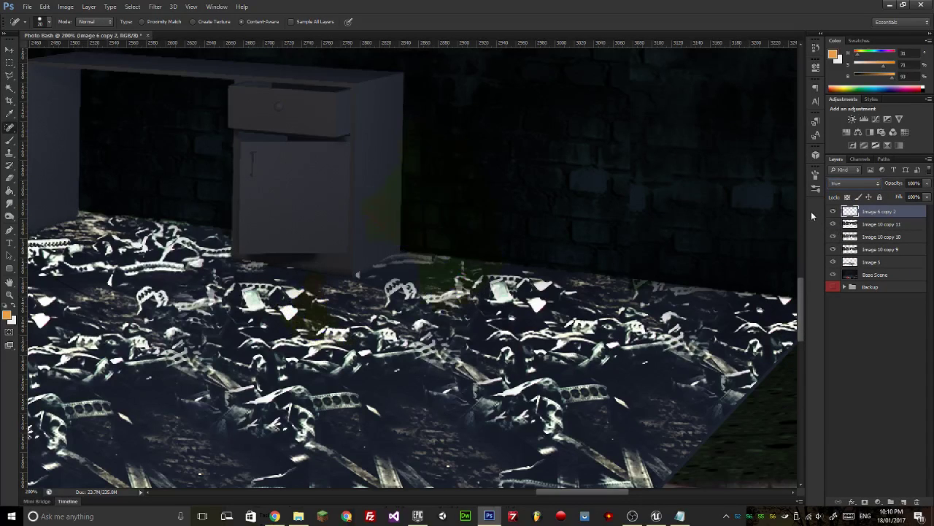
{"action": "key", "text": "Up"}
{"action": "key", "text": "Up"}
{"action": "key", "text": "Up"}
{"action": "key", "text": "Up"}
{"action": "key", "text": "Up"}
{"action": "key", "text": "Up"}
{"action": "key", "text": "Up"}
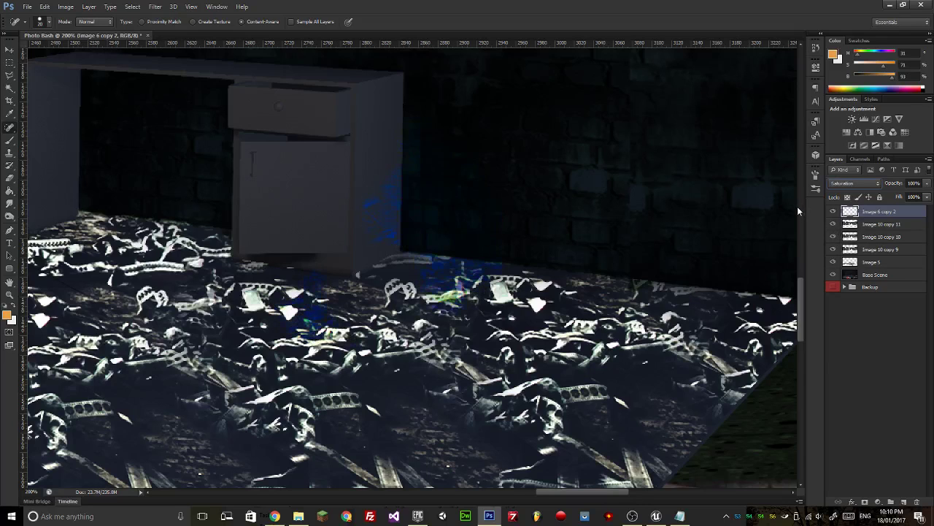
{"action": "key", "text": "Up"}
{"action": "key", "text": "Up"}
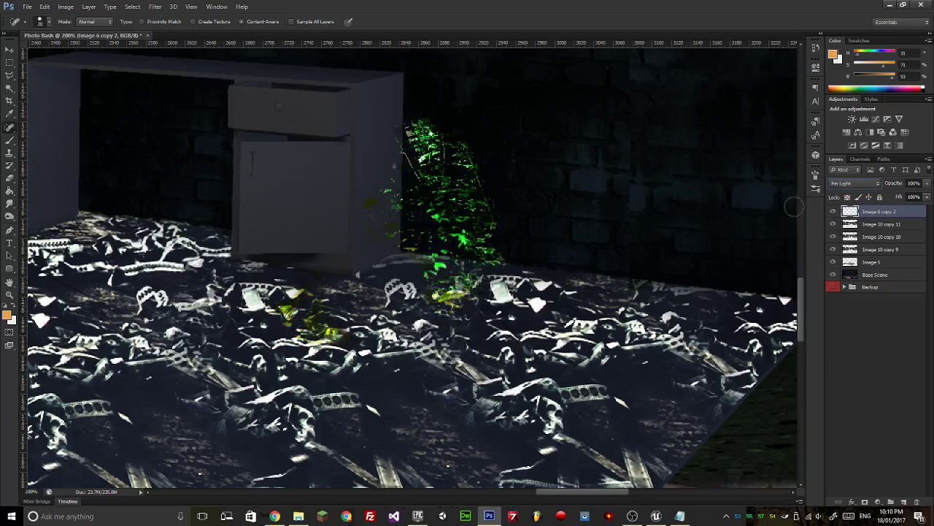
{"action": "key", "text": "Up"}
Use the Clone Stamp tool to spread the foliage along the base of the brick wall and onto the desk's side.
{"action": "right_click", "coordinate": [12, 128]}
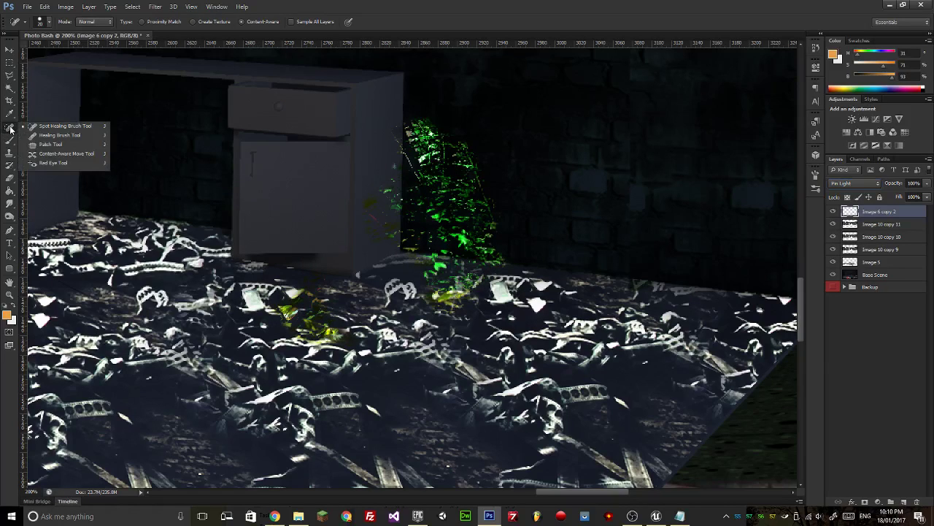
{"action": "left_click", "coordinate": [9, 141]}
{"action": "right_click", "coordinate": [10, 164]}
{"action": "left_click", "coordinate": [9, 155]}
{"action": "right_click", "coordinate": [10, 156]}
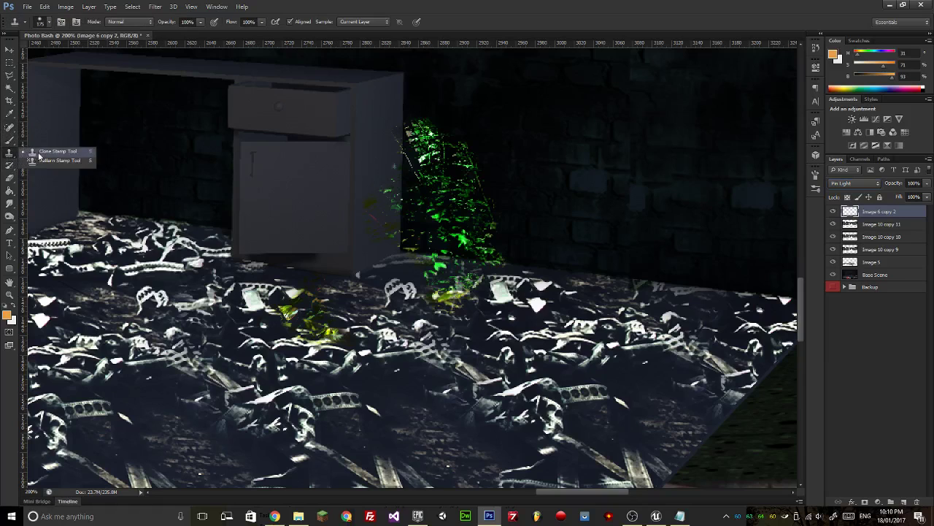
{"action": "left_click", "coordinate": [32, 153]}
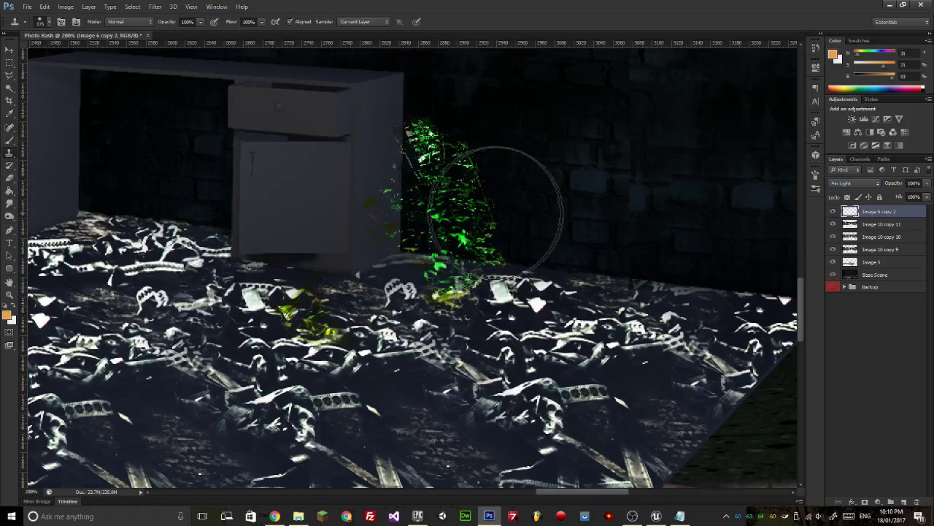
{"action": "left_click", "coordinate": [442, 208], "text": "alt"}
{"action": "mouse_move", "coordinate": [475, 197]}
{"action": "left_mouse_down"}
{"action": "mouse_move", "coordinate": [511, 209]}
{"action": "mouse_move", "coordinate": [501, 219]}
{"action": "mouse_move", "coordinate": [490, 191]}
{"action": "mouse_move", "coordinate": [563, 194]}
{"action": "mouse_move", "coordinate": [594, 244]}
{"action": "mouse_move", "coordinate": [533, 255]}
{"action": "mouse_move", "coordinate": [560, 216]}
{"action": "mouse_move", "coordinate": [532, 178]}
{"action": "mouse_move", "coordinate": [488, 197]}
{"action": "mouse_move", "coordinate": [514, 186]}
{"action": "mouse_move", "coordinate": [467, 192]}
{"action": "mouse_move", "coordinate": [470, 201]}
{"action": "left_mouse_up"}
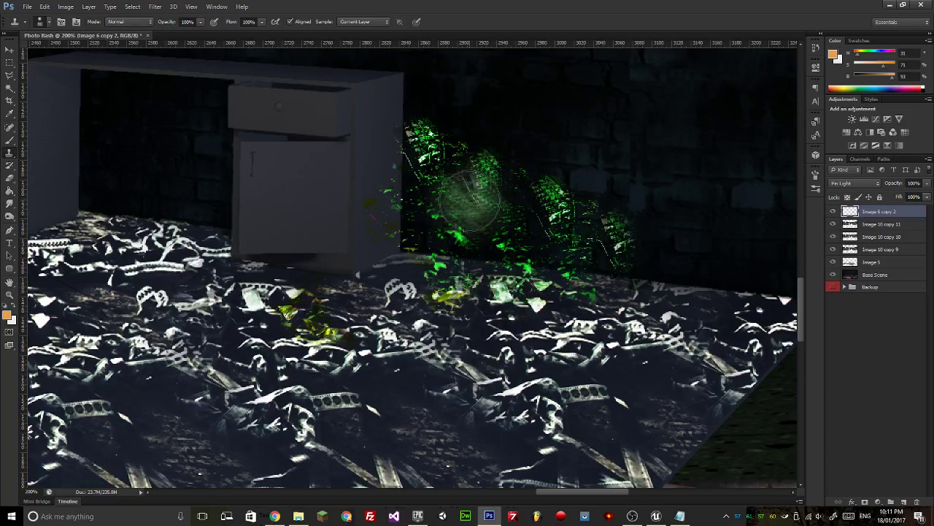
{"action": "left_click", "coordinate": [453, 225], "text": "alt"}
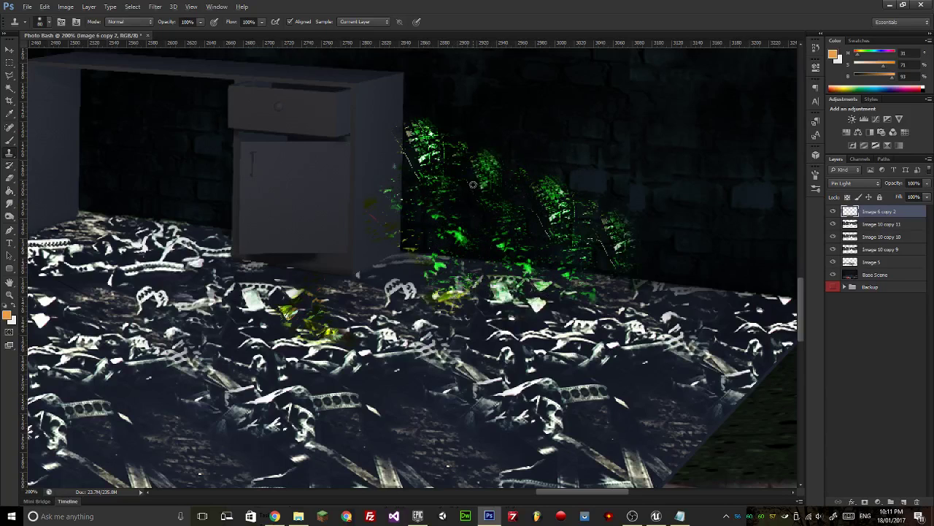
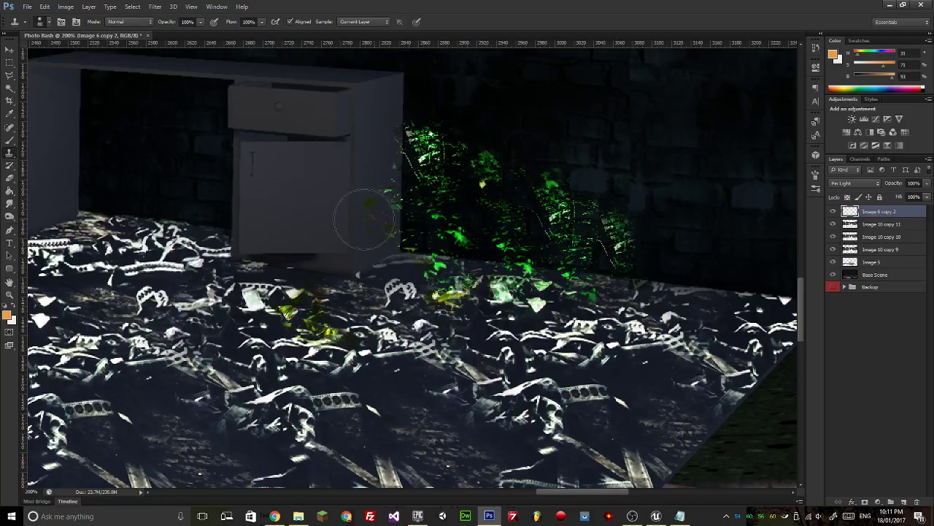
{"action": "mouse_move", "coordinate": [364, 219]}
{"action": "left_mouse_down"}
{"action": "mouse_move", "coordinate": [367, 233]}
{"action": "mouse_move", "coordinate": [346, 252]}
{"action": "left_mouse_up"}
Check the Photobash Images folder for a usable foliage picture and select Image 4.jpg.
{"action": "left_click", "coordinate": [272, 516]}
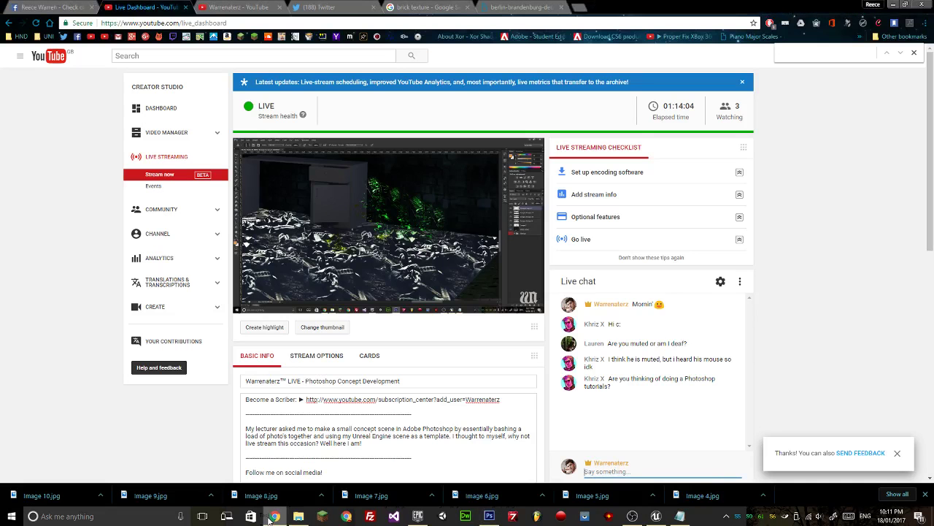
{"action": "left_click", "coordinate": [273, 516]}
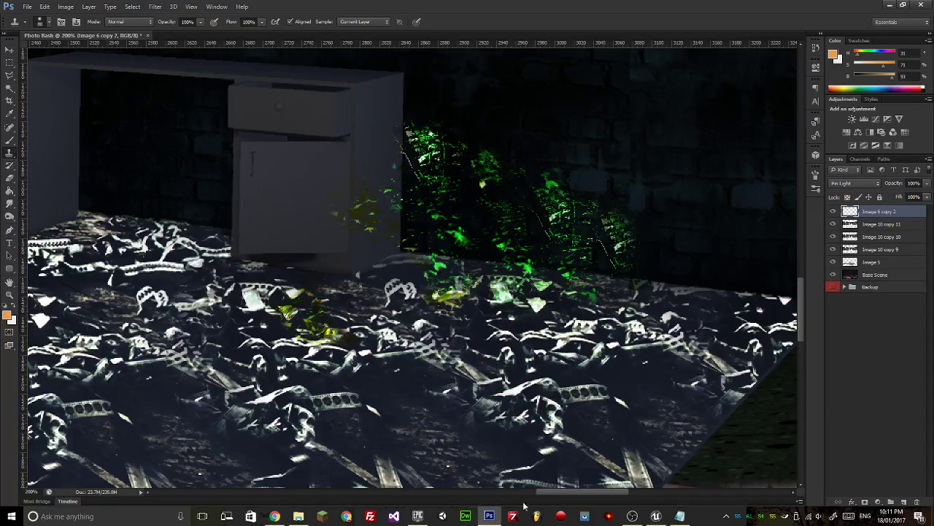
{"action": "left_click", "coordinate": [298, 516]}
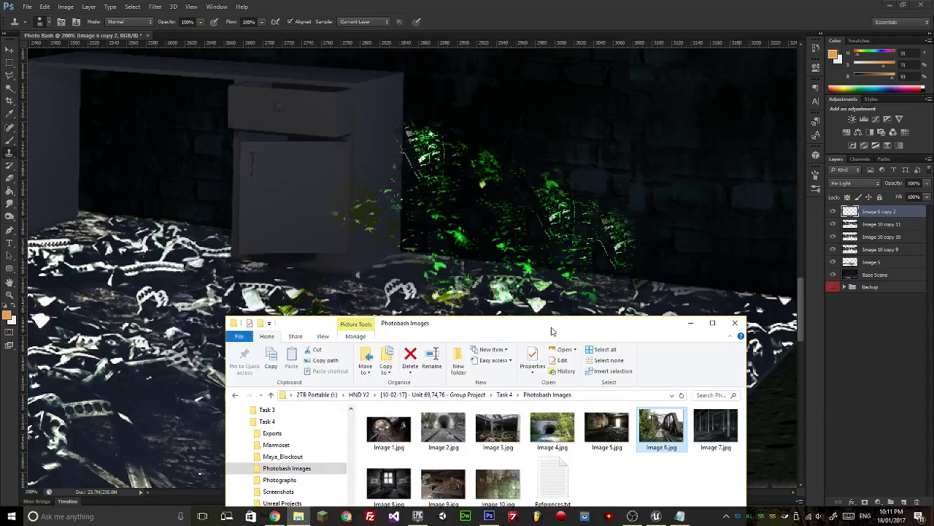
{"action": "left_click_drag", "start_coordinate": [552, 330], "coordinate": [532, 266]}
{"action": "left_click", "coordinate": [533, 369]}
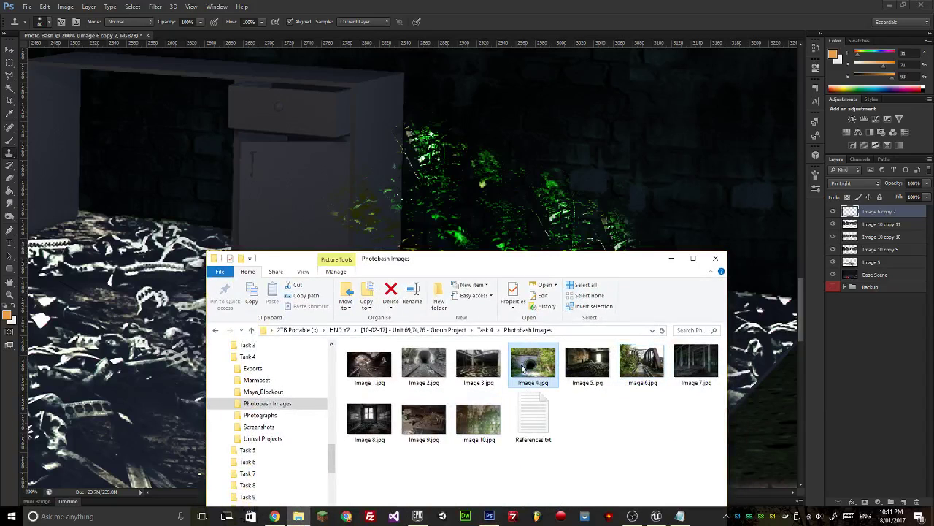
{"action": "left_click_drag", "start_coordinate": [525, 270], "coordinate": [633, 303]}
Switch to Chrome, search Google Images for "hedge" in a new tab and browse the results for usable foliage.
{"action": "key", "text": "alt+Tab"}
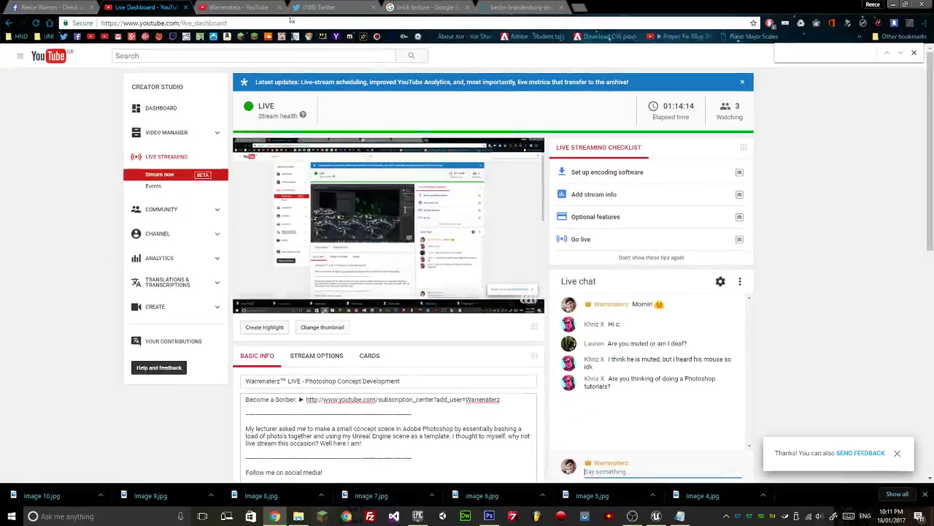
{"action": "left_click", "coordinate": [576, 7]}
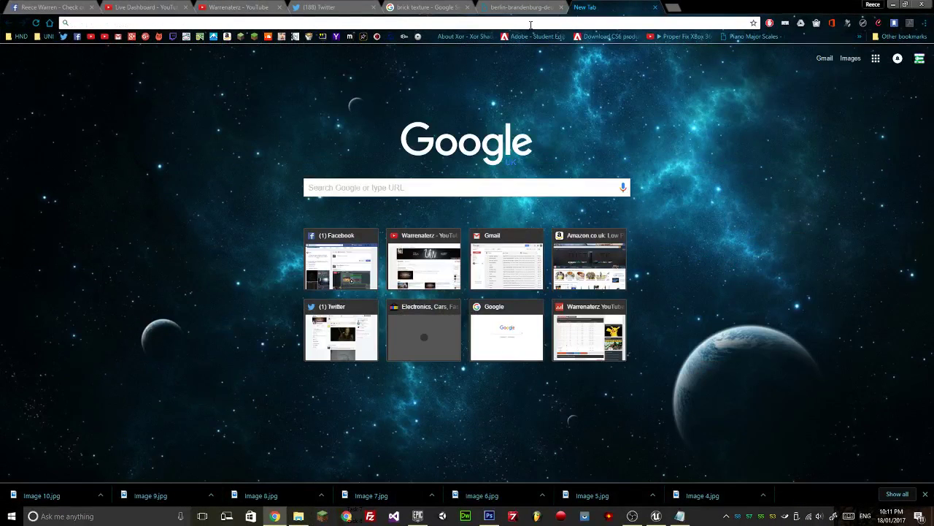
{"action": "type", "text": "hedge"}
{"action": "key", "text": "Return"}
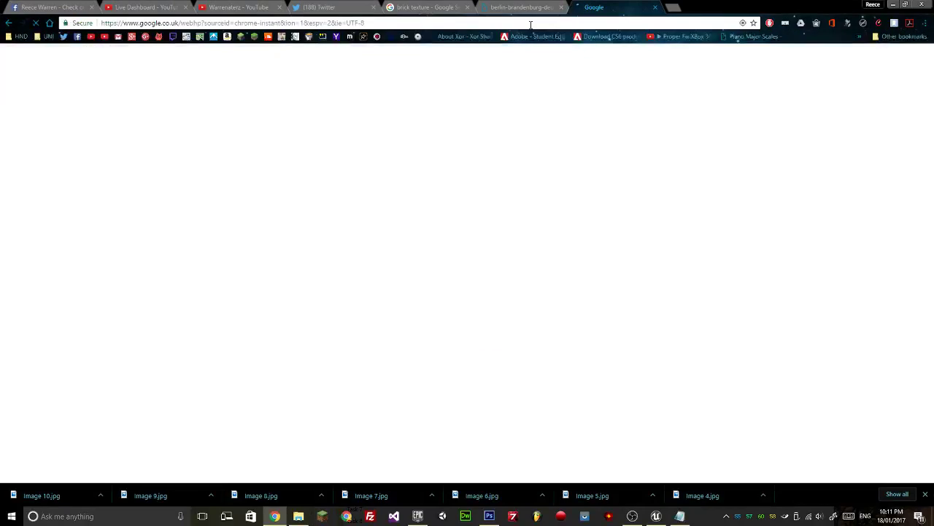
{"action": "left_click", "coordinate": [114, 92]}
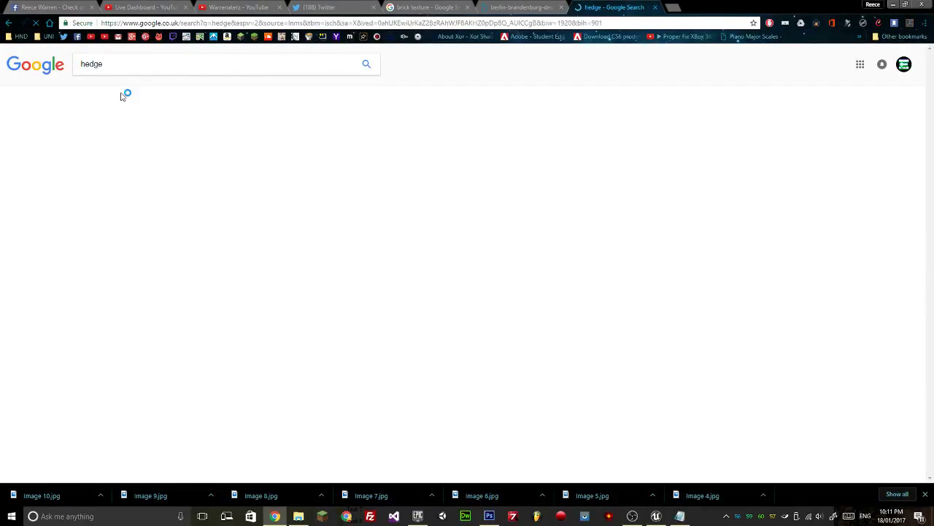
{"action": "scroll", "coordinate": [326, 241], "scroll_direction": "down", "scroll_amount": 10}
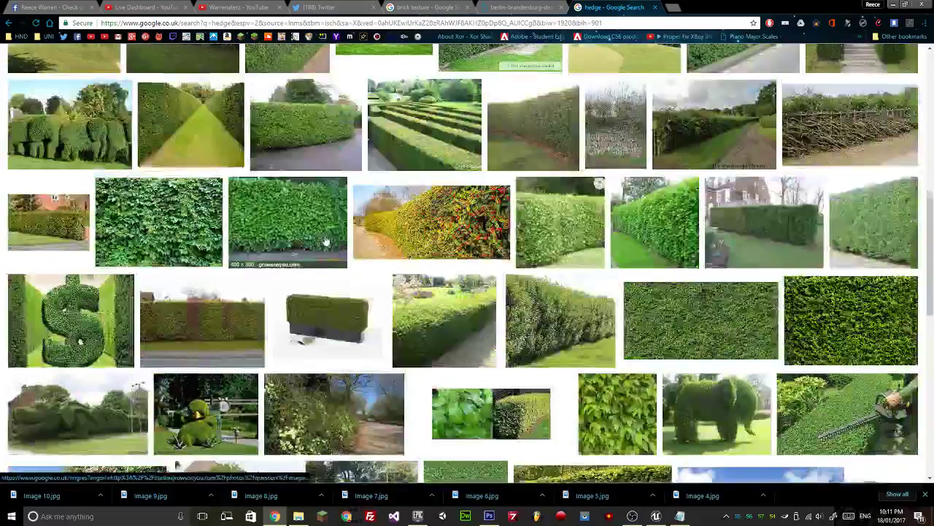
{"action": "scroll", "coordinate": [326, 240], "scroll_direction": "down", "scroll_amount": 15}
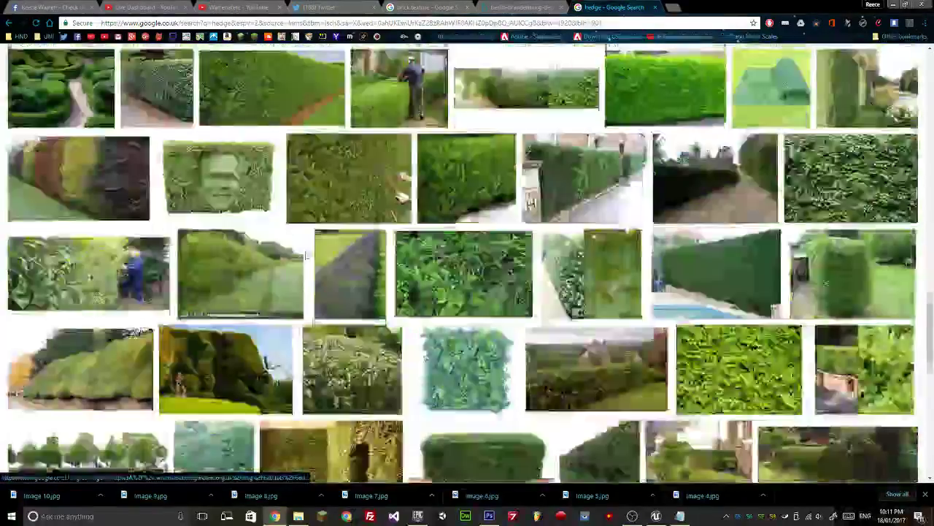
{"action": "scroll", "coordinate": [524, 291], "scroll_direction": "down", "scroll_amount": 5}
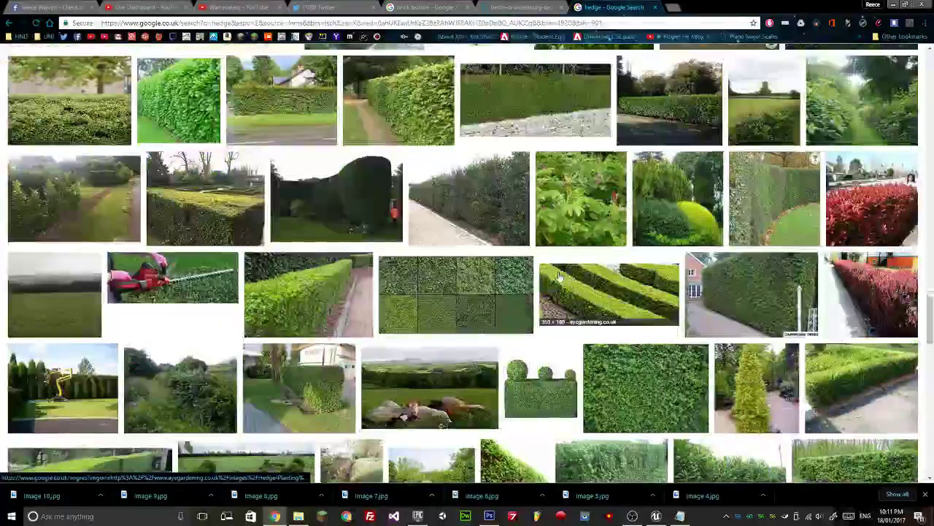
{"action": "scroll", "coordinate": [524, 290], "scroll_direction": "down", "scroll_amount": 15}
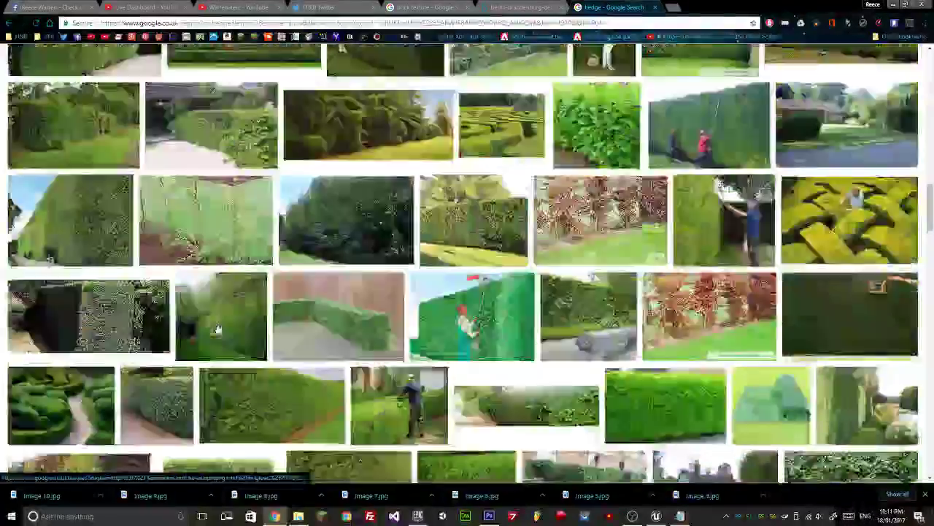
{"action": "scroll", "coordinate": [217, 330], "scroll_direction": "up", "scroll_amount": 20}
Search Google Images for "ivy" and open the source page of the dense green ivy leaves picture (1553 × 1049).
{"action": "left_click_drag", "start_coordinate": [108, 64], "coordinate": [61, 107]}
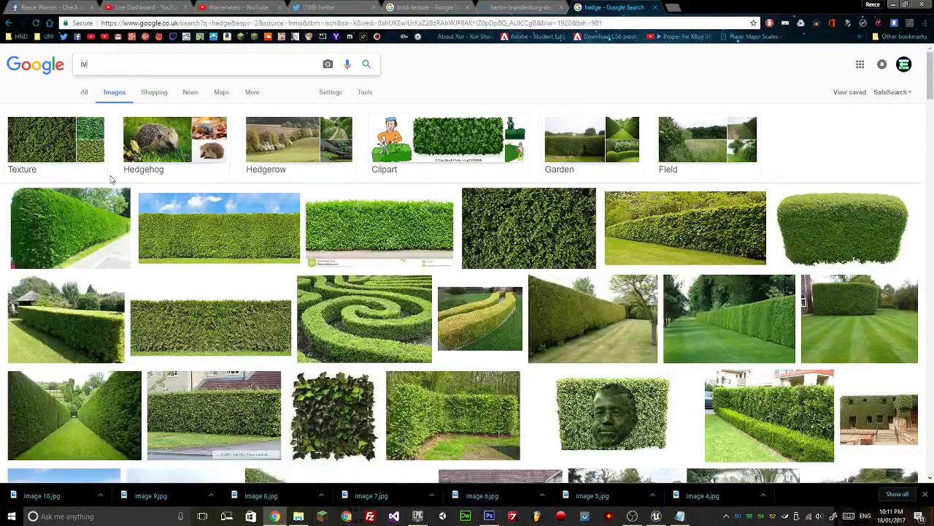
{"action": "key", "text": "Return"}
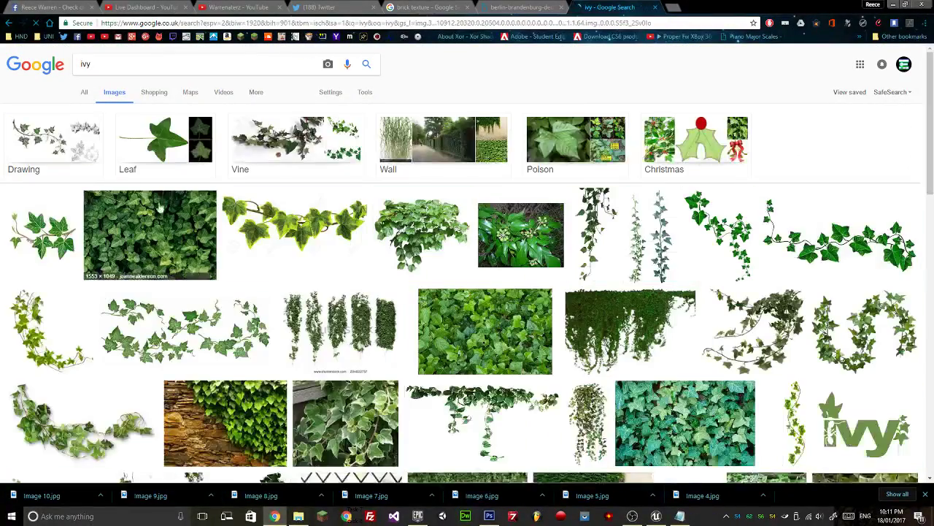
{"action": "left_click", "coordinate": [157, 223]}
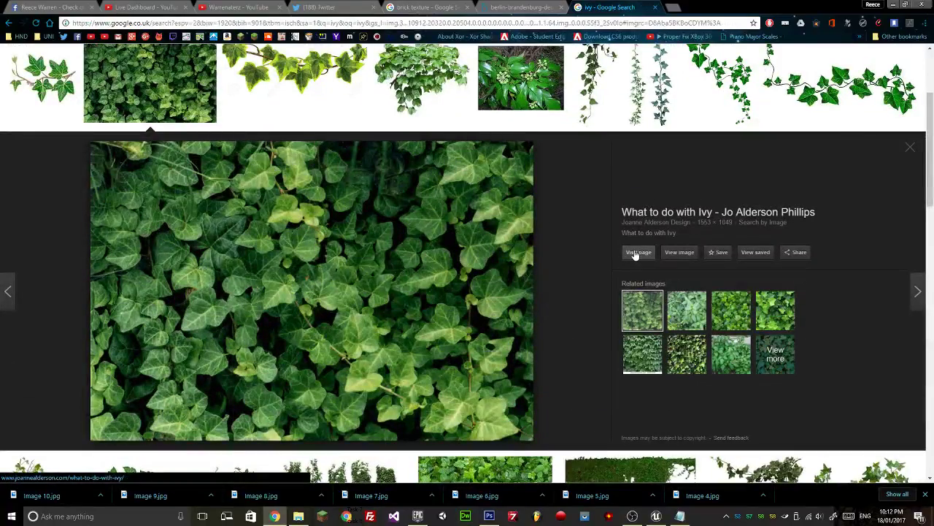
{"action": "scroll", "coordinate": [588, 306], "scroll_direction": "down", "scroll_amount": 4}
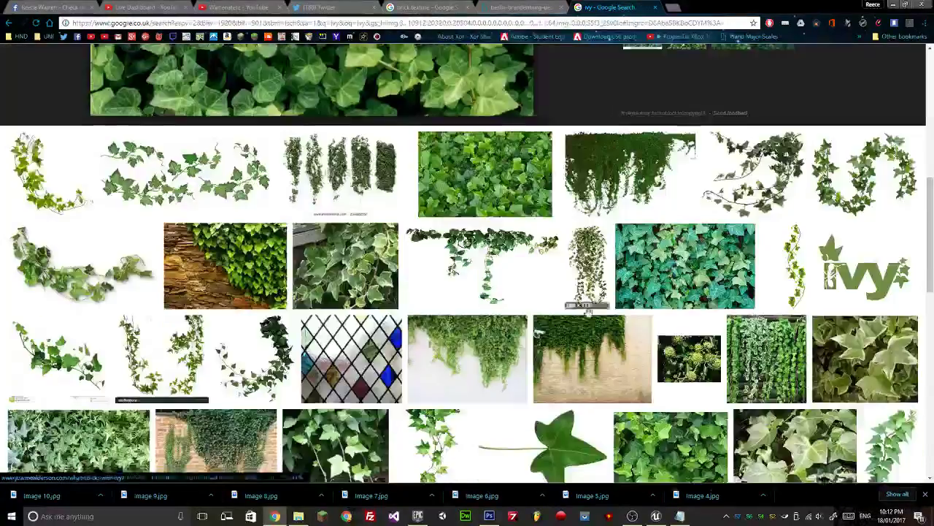
{"action": "scroll", "coordinate": [587, 321], "scroll_direction": "up", "scroll_amount": 3}
{"action": "scroll", "coordinate": [588, 329], "scroll_direction": "up", "scroll_amount": 3}
{"action": "scroll", "coordinate": [587, 329], "scroll_direction": "down", "scroll_amount": 1}
{"action": "left_click", "coordinate": [638, 330]}
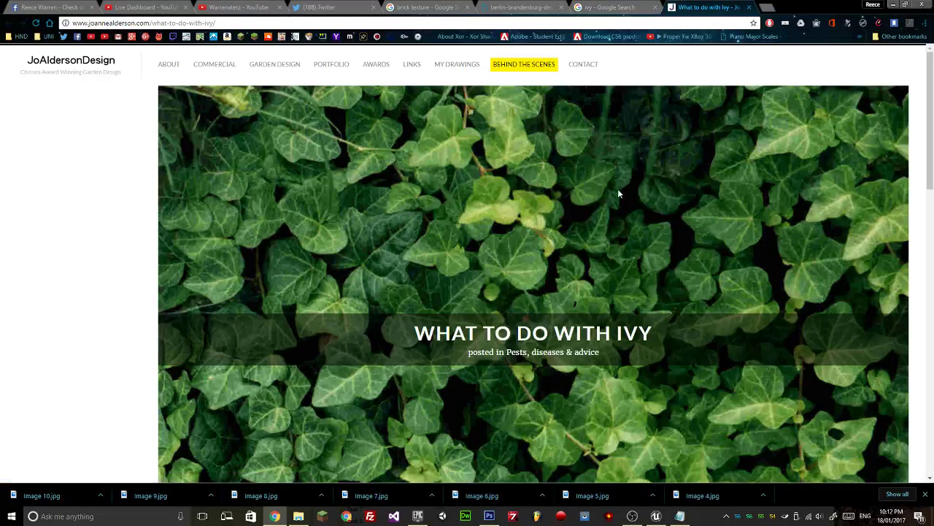
Copy the ivy page's web address into References.txt in Notepad as entry [11].
{"action": "right_click", "coordinate": [617, 188]}
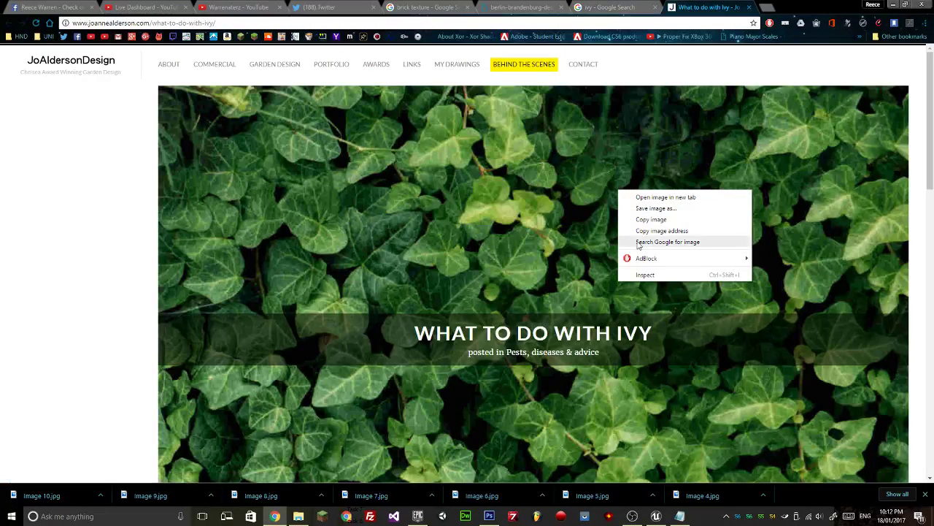
{"action": "left_click", "coordinate": [637, 219]}
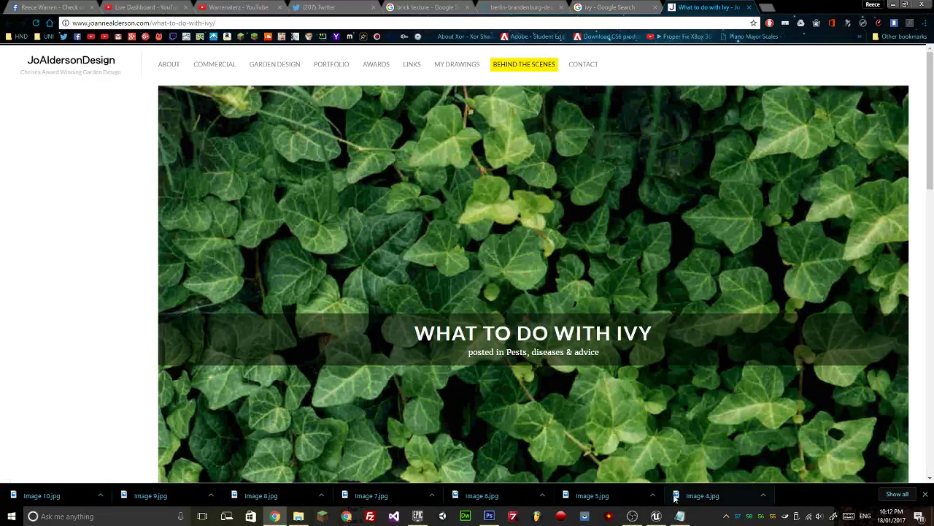
{"action": "left_click_drag", "start_coordinate": [300, 19], "coordinate": [97, 23]}
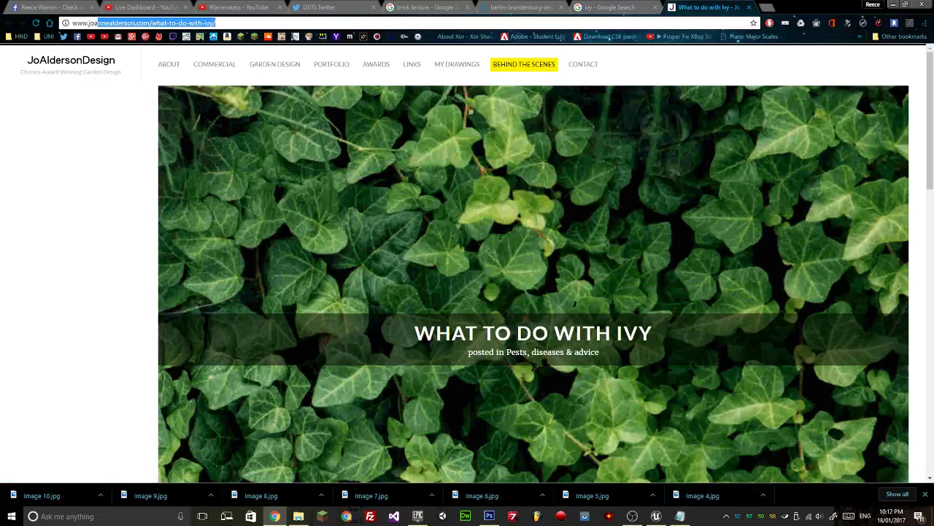
{"action": "left_click", "coordinate": [680, 516]}
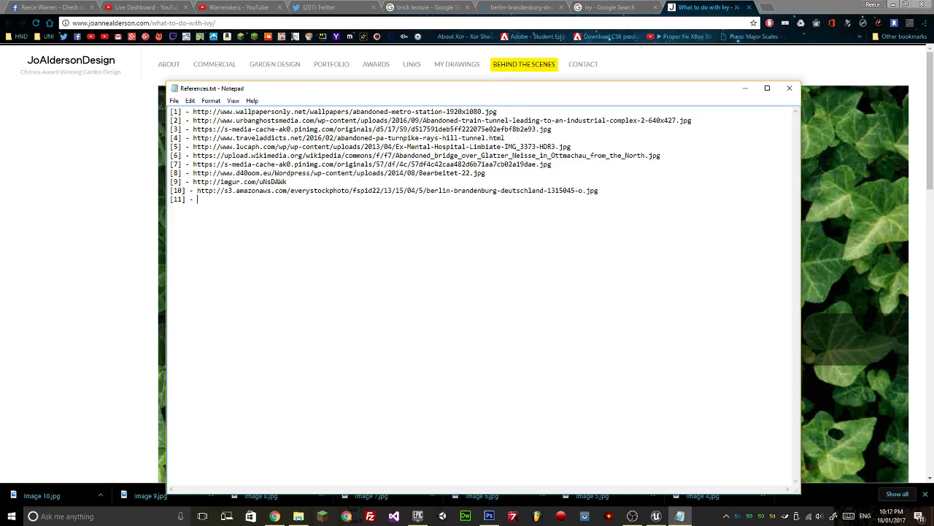
{"action": "type", "text": "http://www.joannealderson.com/what-to-do-with-ivy/"}
Save the ivy picture from the web page into the Photobash Images folder as Image 11jpg.jpg.
{"action": "right_click", "coordinate": [802, 167]}
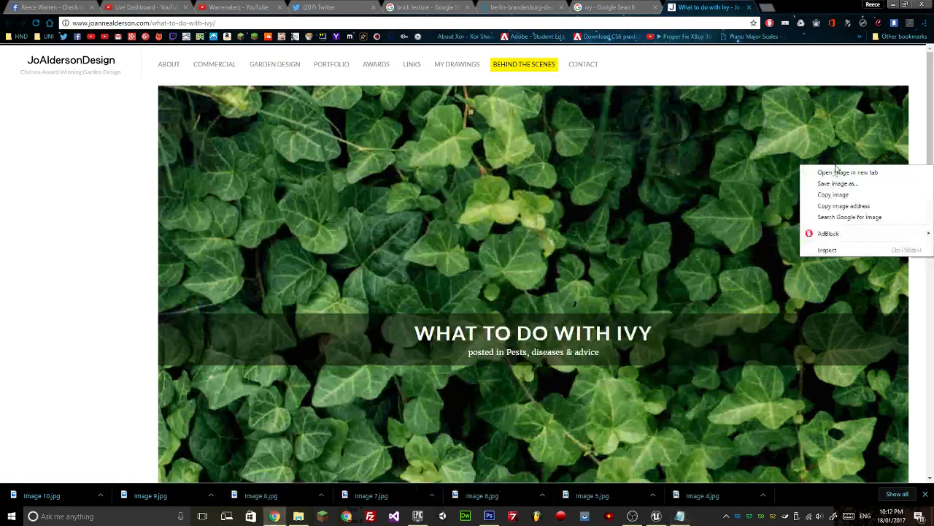
{"action": "left_click", "coordinate": [826, 184]}
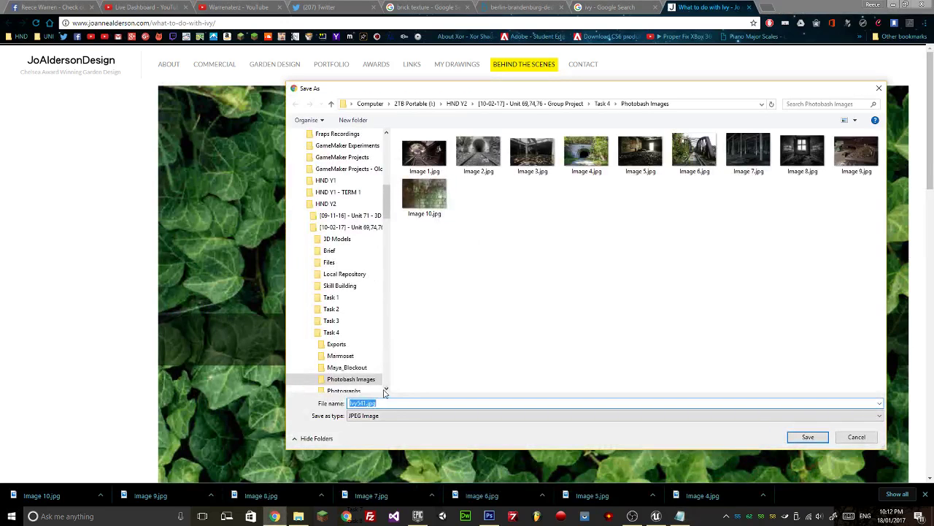
{"action": "left_click", "coordinate": [424, 196]}
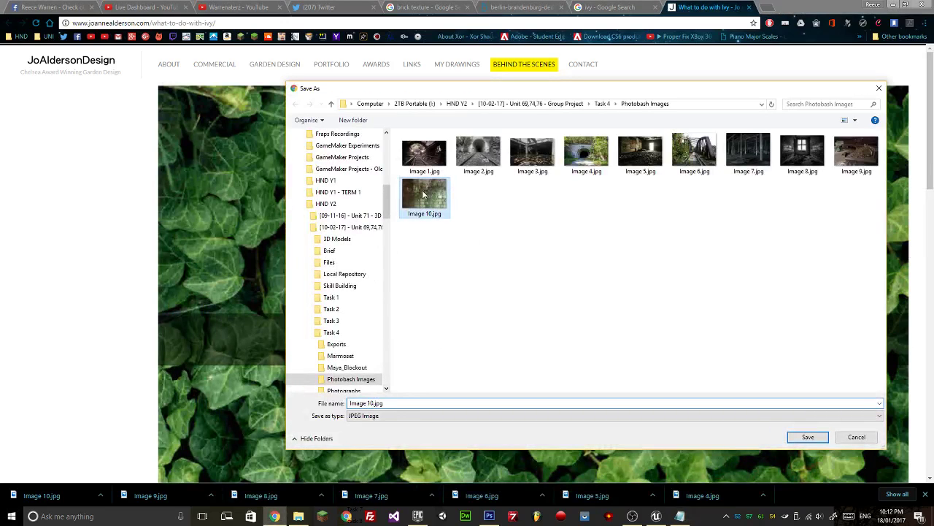
{"action": "left_click", "coordinate": [374, 404]}
{"action": "key", "text": "BackSpace"}
{"action": "type", "text": "1"}
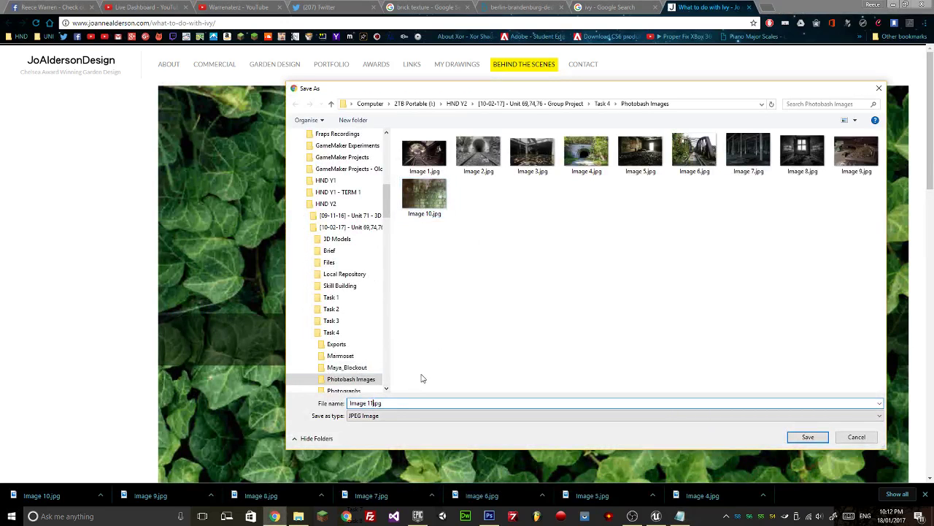
{"action": "key", "text": "Return"}
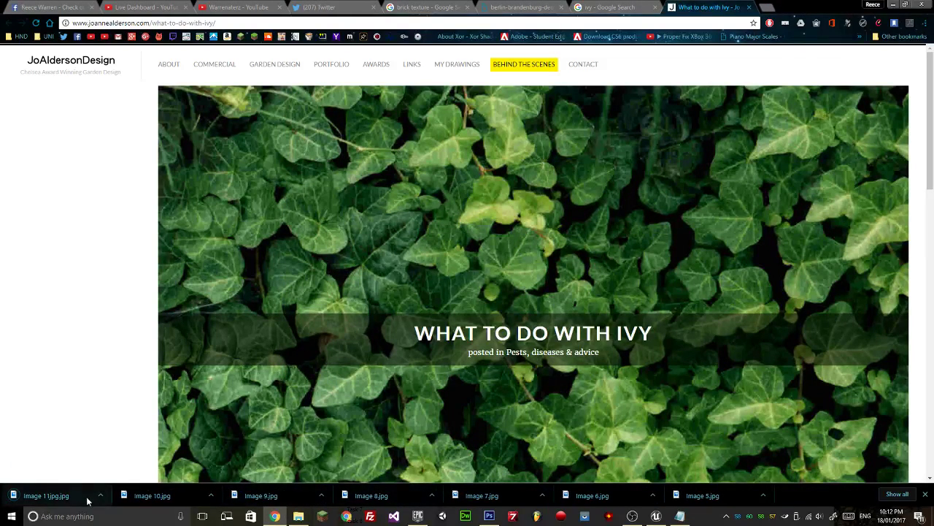
Place the saved ivy image into the Photoshop scene, scaled to about 60%, against the wall beside the desk.
{"action": "left_click", "coordinate": [100, 496]}
{"action": "left_click", "coordinate": [124, 463]}
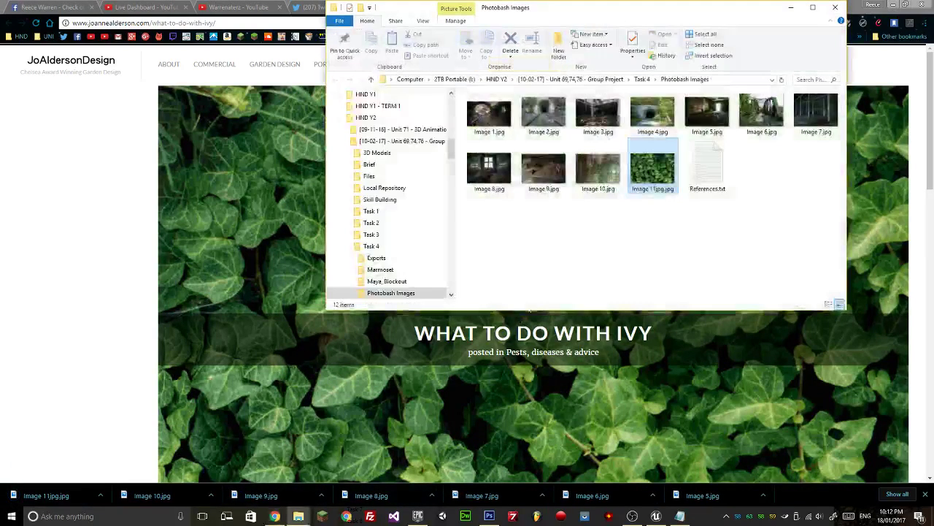
{"action": "left_click_drag", "start_coordinate": [652, 169], "coordinate": [568, 271]}
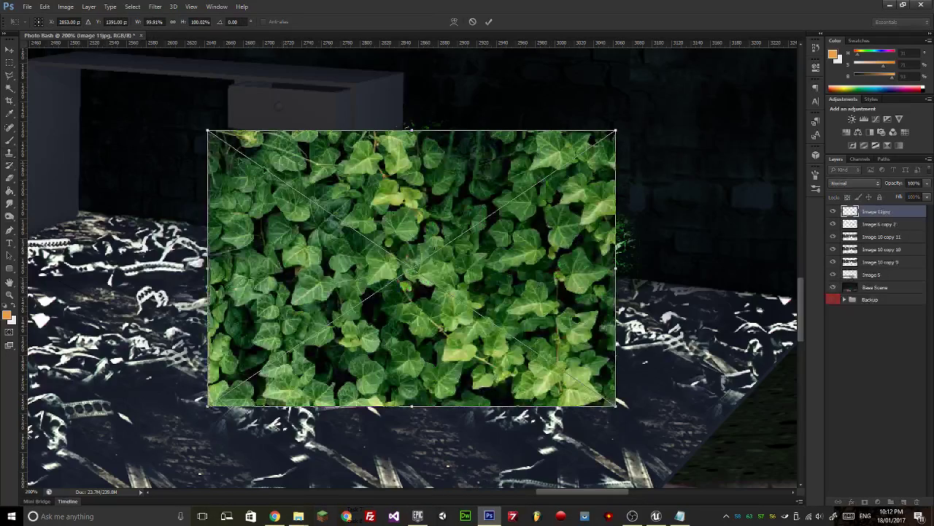
{"action": "left_click_drag", "start_coordinate": [209, 131], "coordinate": [371, 240]}
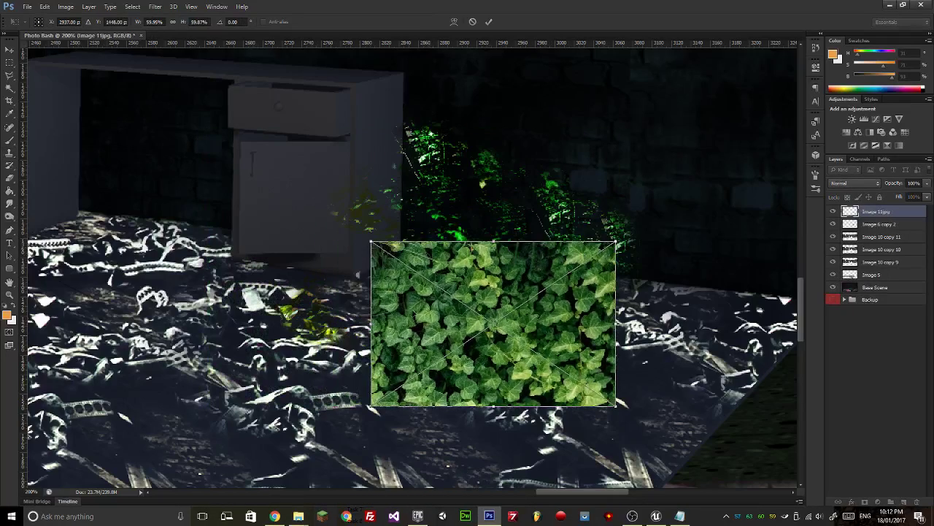
{"action": "mouse_move", "coordinate": [430, 337]}
{"action": "left_mouse_down"}
{"action": "mouse_move", "coordinate": [401, 239]}
{"action": "mouse_move", "coordinate": [403, 248]}
{"action": "left_mouse_up"}
{"action": "key", "text": "Return"}
Set the ivy layer's blending mode to Lighten.
{"action": "left_click", "coordinate": [10, 153]}
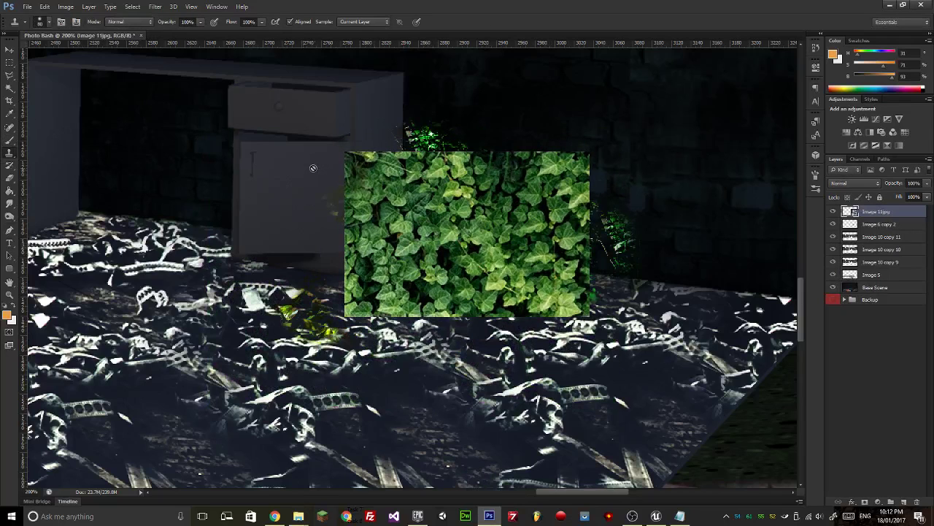
{"action": "left_click", "coordinate": [852, 183]}
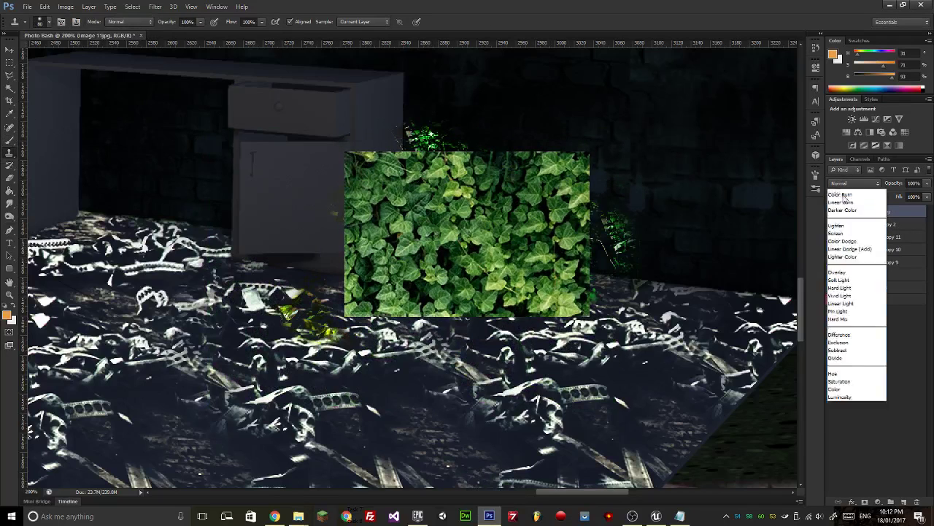
{"action": "left_click", "coordinate": [850, 248]}
{"action": "key", "text": "Down"}
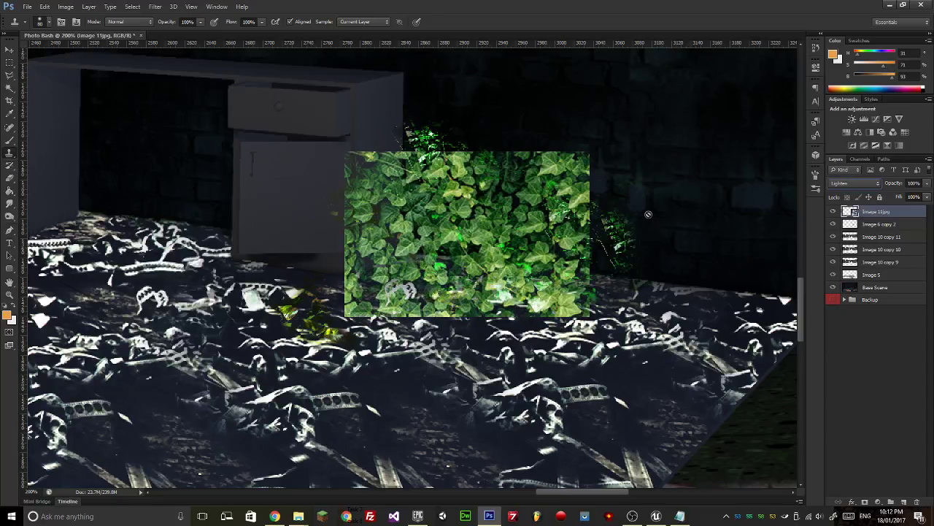
Rasterize the ivy layer and erase the leaves that overlap the desk's side with a 40 px eraser.
{"action": "left_click", "coordinate": [9, 178]}
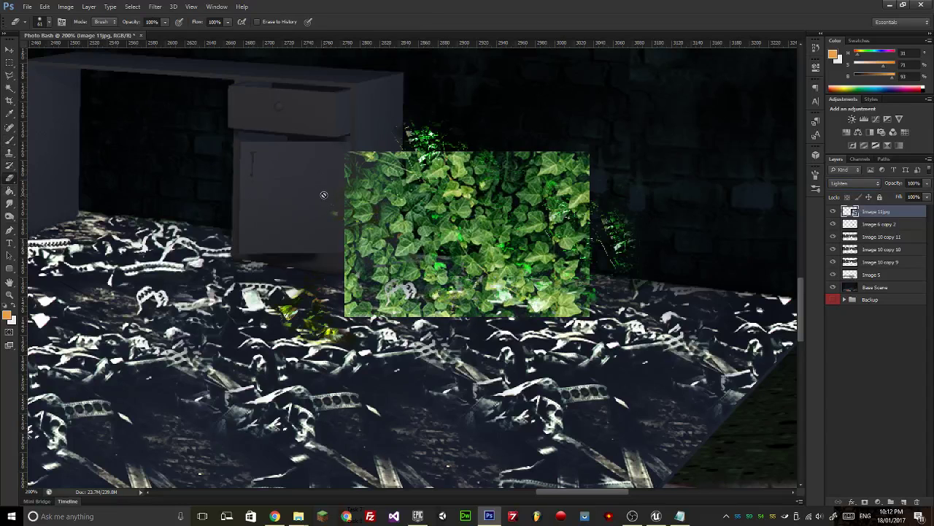
{"action": "right_click", "coordinate": [892, 212]}
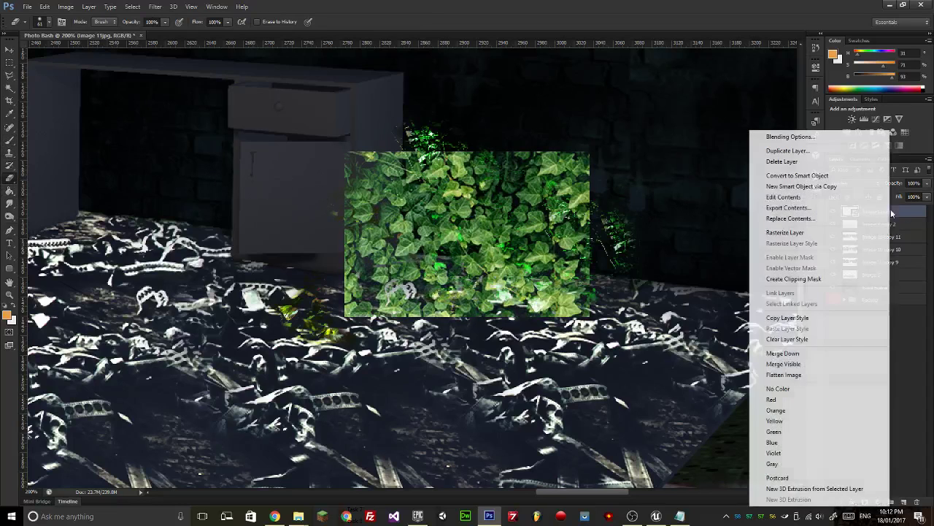
{"action": "left_click", "coordinate": [869, 232]}
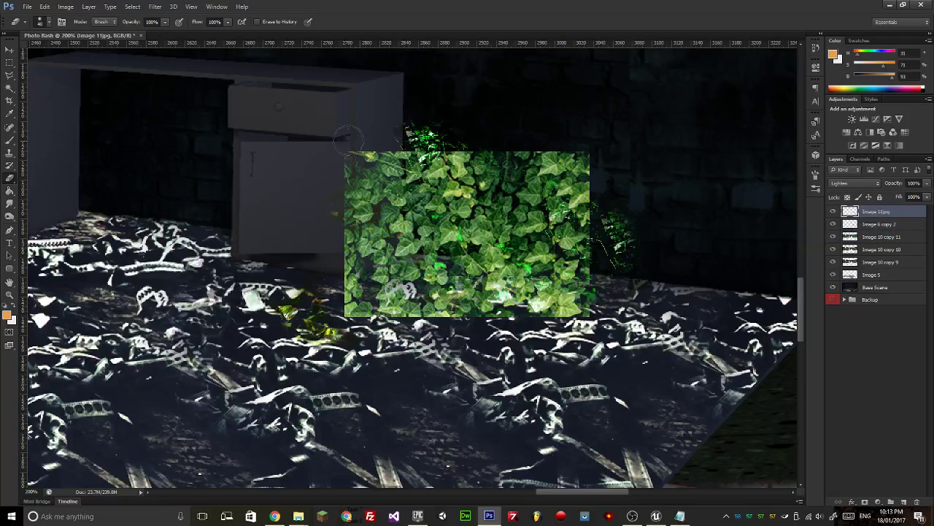
{"action": "mouse_move", "coordinate": [348, 139]}
{"action": "left_mouse_down"}
{"action": "mouse_move", "coordinate": [368, 164]}
{"action": "mouse_move", "coordinate": [388, 146]}
{"action": "left_mouse_up"}
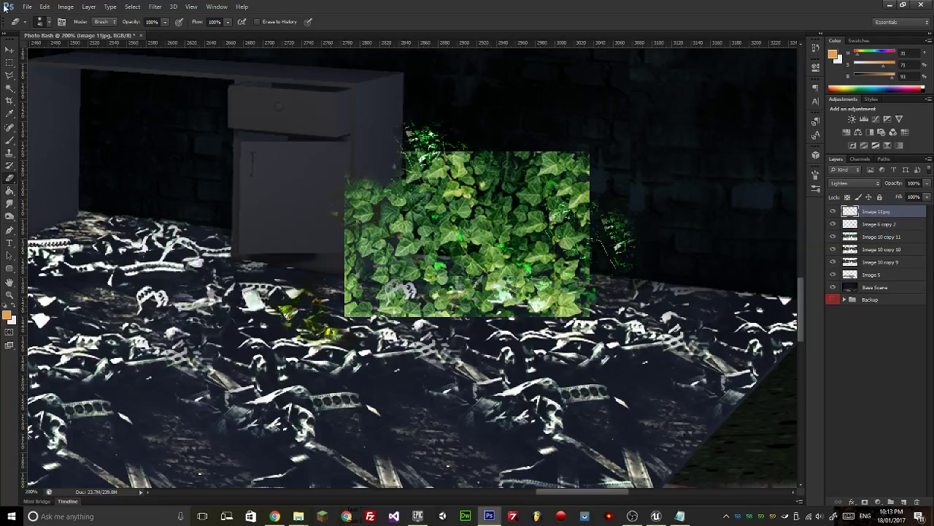
{"action": "left_click", "coordinate": [49, 22]}
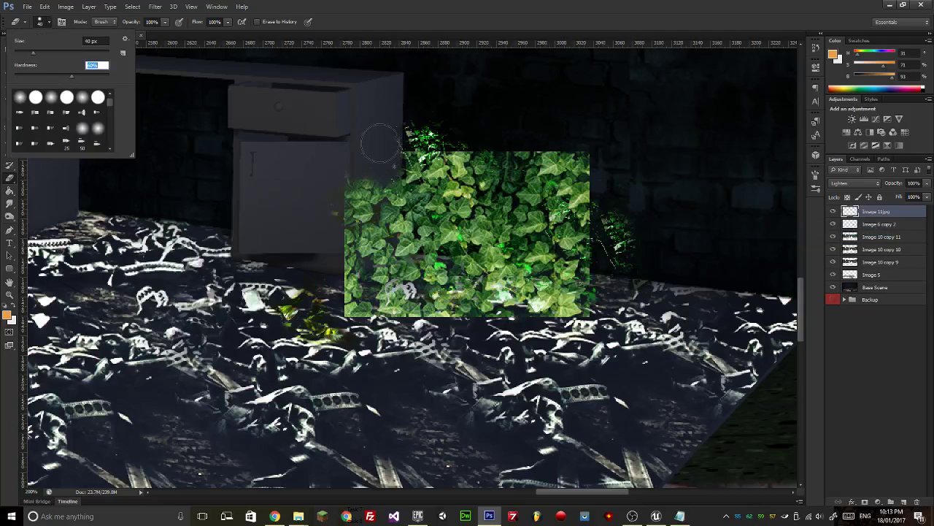
{"action": "left_click", "coordinate": [385, 109]}
{"action": "mouse_move", "coordinate": [385, 169]}
{"action": "left_mouse_down"}
{"action": "mouse_move", "coordinate": [381, 252]}
{"action": "mouse_move", "coordinate": [372, 244]}
{"action": "mouse_move", "coordinate": [340, 261]}
{"action": "mouse_move", "coordinate": [341, 215]}
{"action": "left_mouse_up"}
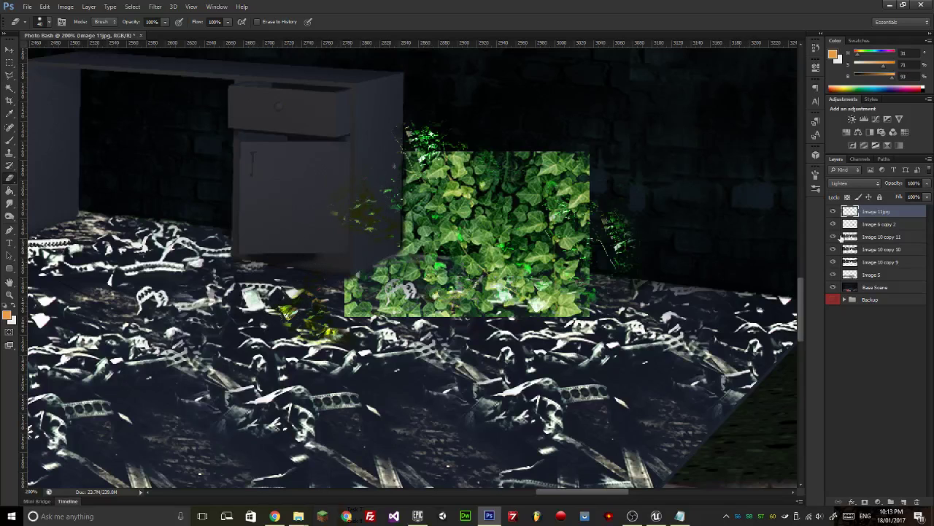
Erase the stray foliage of the Image 6 copy 2 layer from the floor, the desk and the wall above the ivy.
{"action": "left_click", "coordinate": [872, 226]}
{"action": "mouse_move", "coordinate": [288, 310]}
{"action": "left_mouse_down"}
{"action": "mouse_move", "coordinate": [328, 332]}
{"action": "mouse_move", "coordinate": [314, 284]}
{"action": "left_mouse_up"}
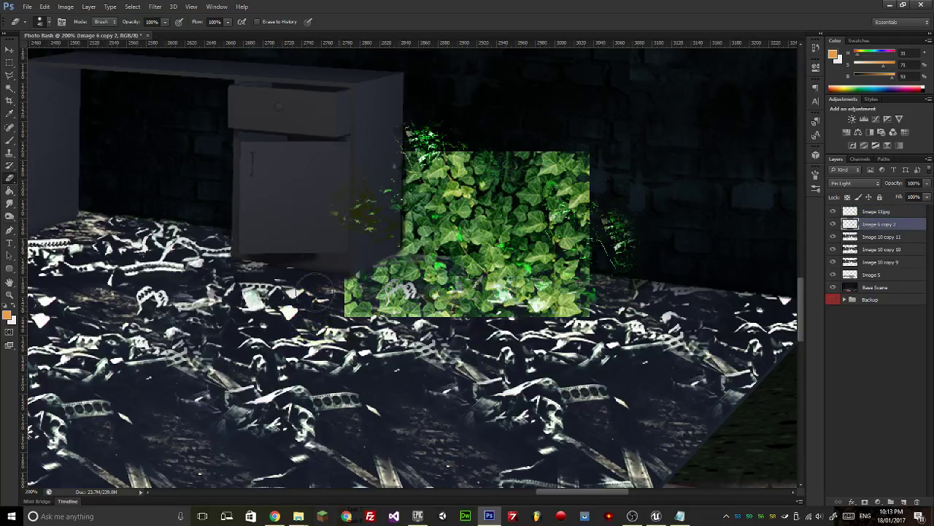
{"action": "left_click_drag", "start_coordinate": [377, 210], "coordinate": [375, 169]}
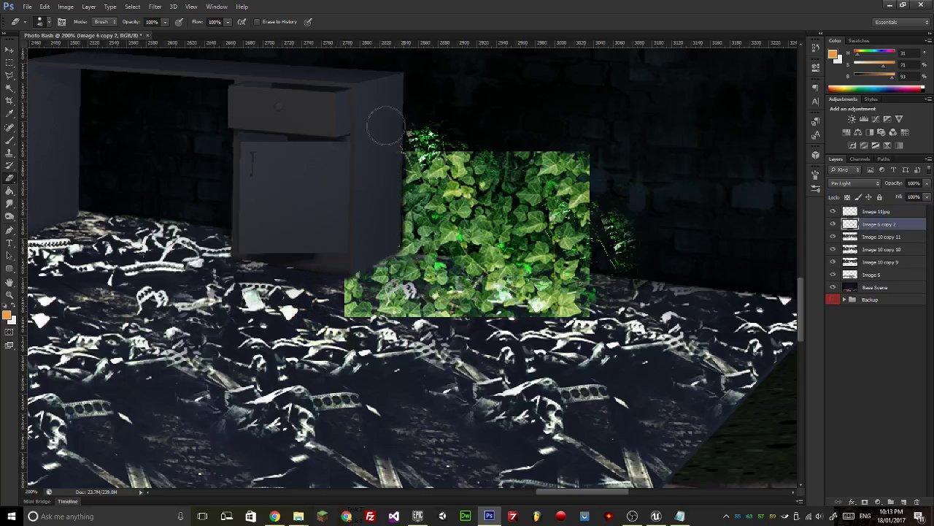
{"action": "mouse_move", "coordinate": [385, 126]}
{"action": "left_mouse_down"}
{"action": "mouse_move", "coordinate": [448, 121]}
{"action": "mouse_move", "coordinate": [405, 124]}
{"action": "mouse_move", "coordinate": [477, 98]}
{"action": "left_mouse_up"}
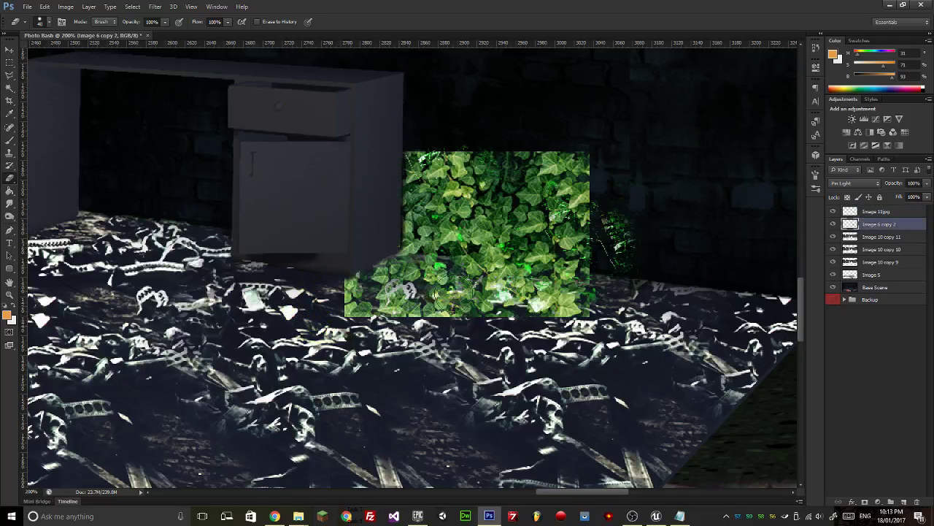
Group the Image 11jpg and Image 6 copy 2 layers.
{"action": "left_click", "coordinate": [890, 213]}
{"action": "left_click", "coordinate": [888, 226], "text": "shift"}
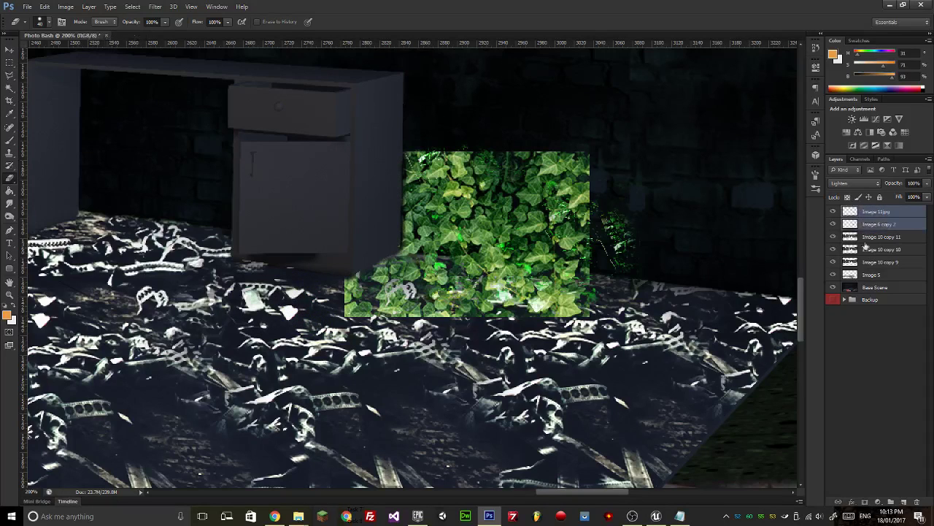
{"action": "key", "text": "ctrl+g"}
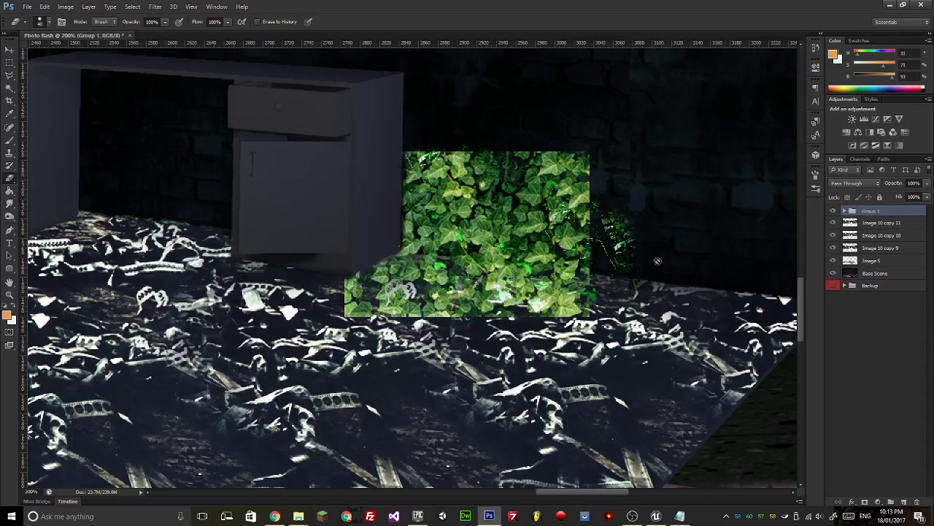
Erase the lower part of the grouped Image 11jpg ivy where it covers the rubble floor.
{"action": "left_click", "coordinate": [844, 211]}
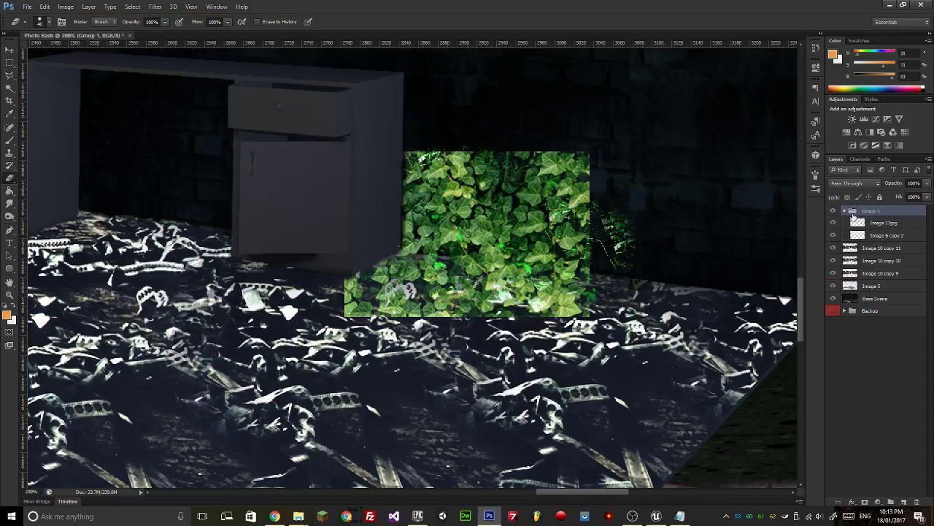
{"action": "left_click", "coordinate": [879, 222]}
{"action": "mouse_move", "coordinate": [537, 285]}
{"action": "left_mouse_down"}
{"action": "mouse_move", "coordinate": [373, 292]}
{"action": "mouse_move", "coordinate": [394, 274]}
{"action": "mouse_move", "coordinate": [504, 321]}
{"action": "mouse_move", "coordinate": [500, 274]}
{"action": "mouse_move", "coordinate": [514, 296]}
{"action": "mouse_move", "coordinate": [573, 285]}
{"action": "left_mouse_up"}
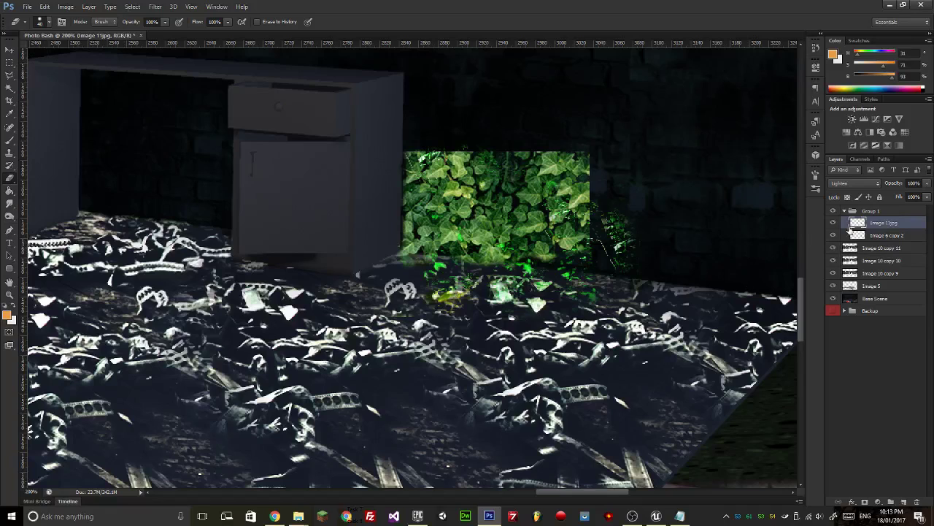
{"action": "left_click", "coordinate": [9, 63]}
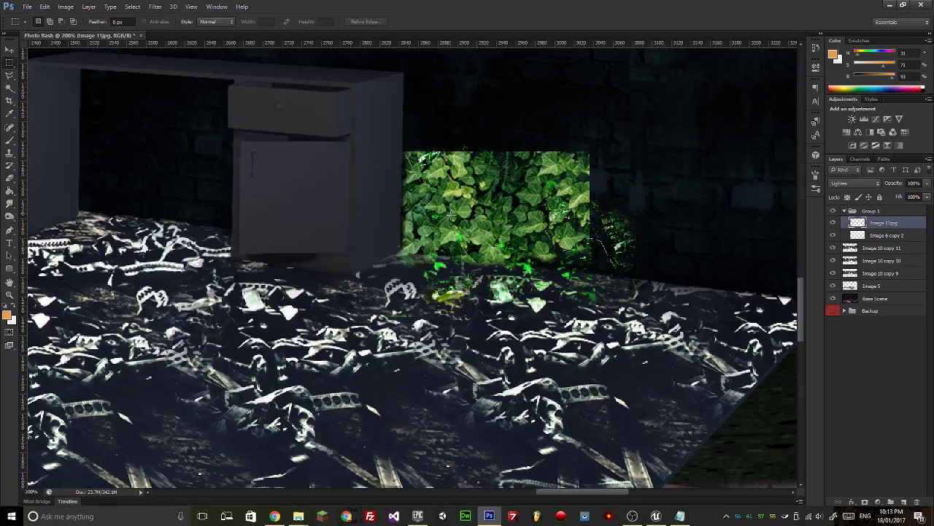
{"action": "left_click_drag", "start_coordinate": [522, 217], "coordinate": [526, 220]}
{"action": "left_click", "coordinate": [10, 50]}
{"action": "left_click_drag", "start_coordinate": [553, 254], "coordinate": [552, 289]}
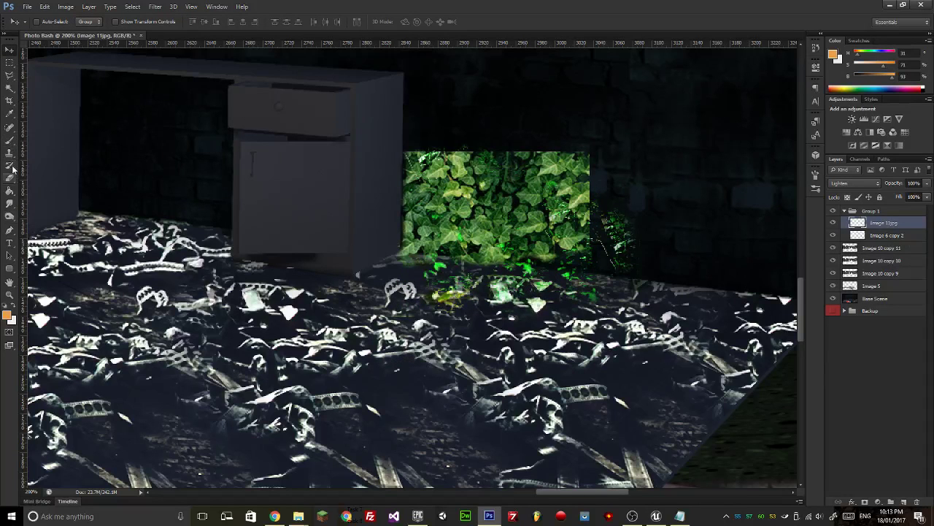
Clone-stamp ivy leaves around the patch's lower edge, right side and top on the Image 11jpg layer to break up its rectangular outline.
{"action": "left_click", "coordinate": [10, 140]}
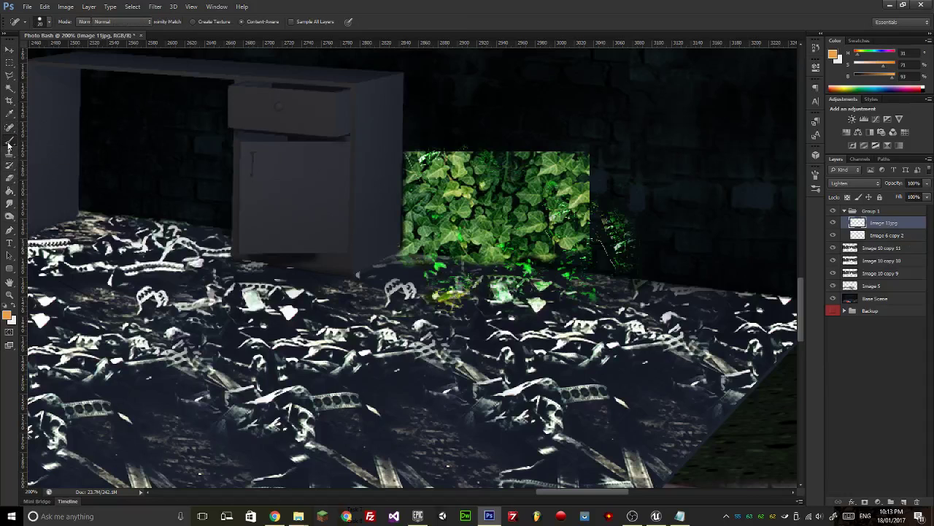
{"action": "left_click", "coordinate": [9, 152]}
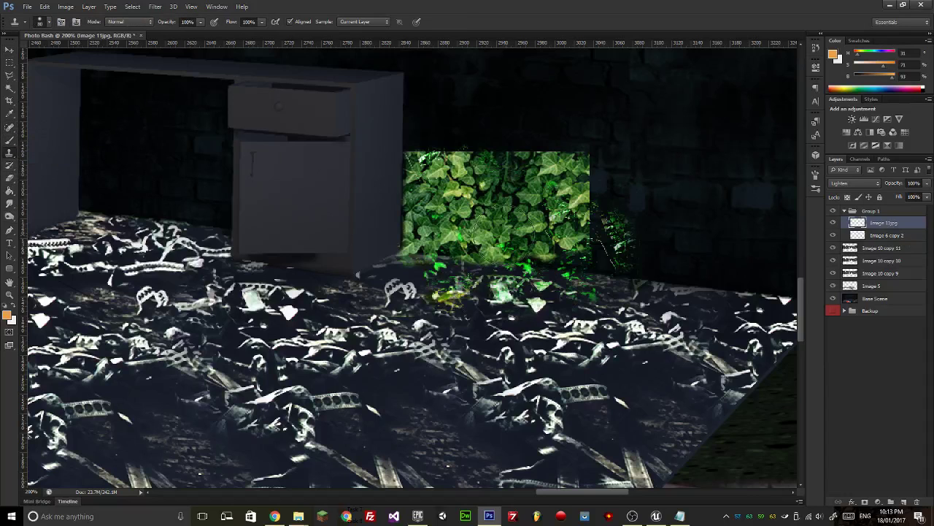
{"action": "left_click", "coordinate": [472, 273]}
{"action": "left_click", "coordinate": [414, 279]}
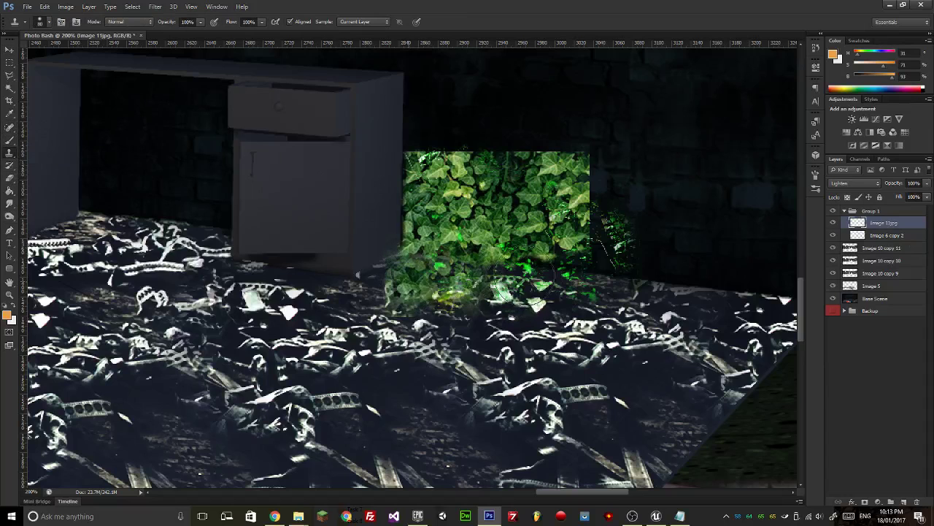
{"action": "left_click", "coordinate": [536, 280]}
{"action": "left_click", "coordinate": [562, 255]}
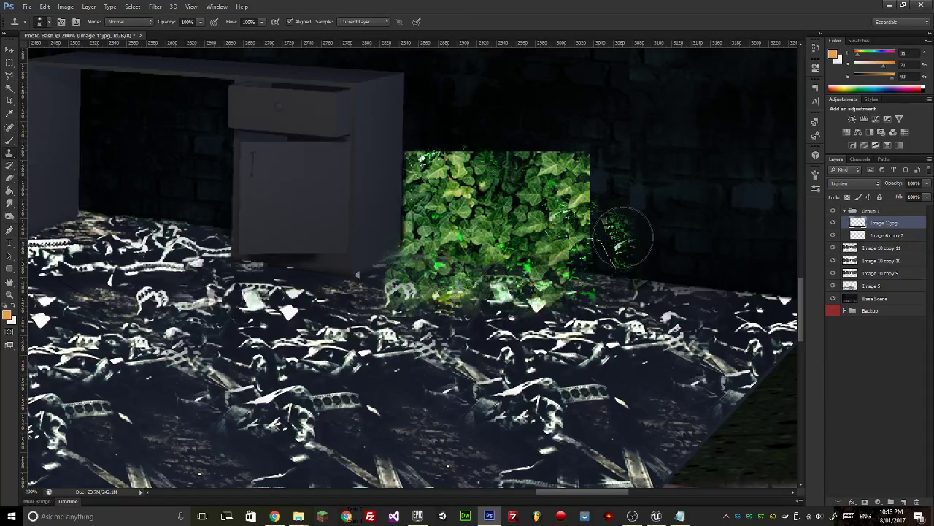
{"action": "mouse_move", "coordinate": [613, 241]}
{"action": "left_mouse_down"}
{"action": "mouse_move", "coordinate": [606, 175]}
{"action": "mouse_move", "coordinate": [577, 289]}
{"action": "mouse_move", "coordinate": [635, 292]}
{"action": "mouse_move", "coordinate": [631, 237]}
{"action": "left_mouse_up"}
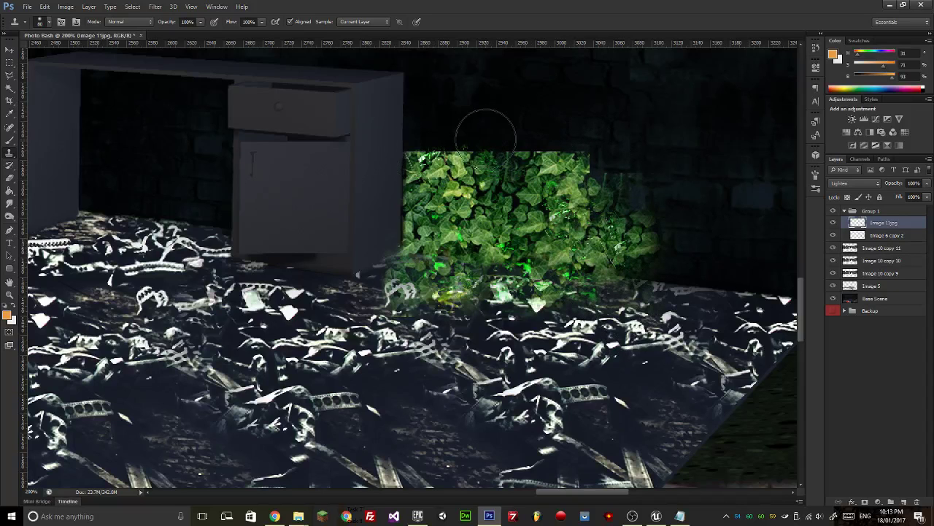
{"action": "mouse_move", "coordinate": [456, 160]}
{"action": "left_mouse_down"}
{"action": "mouse_move", "coordinate": [447, 139]}
{"action": "mouse_move", "coordinate": [591, 211]}
{"action": "left_mouse_up"}
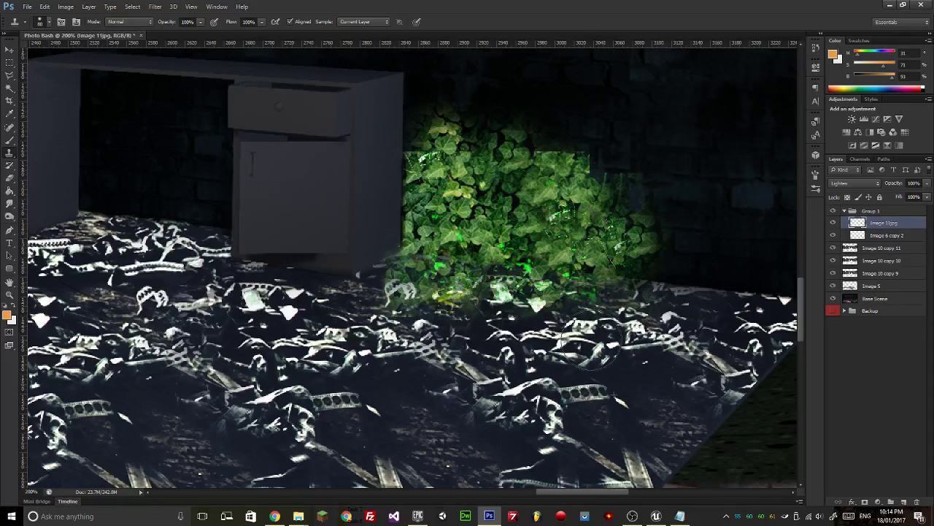
Try the blending modes from Dissolve through the darkening modes on the Image 11jpg layer, ending on Lighten.
{"action": "key", "text": "z"}
{"action": "mouse_move", "coordinate": [590, 330]}
{"action": "left_mouse_down"}
{"action": "mouse_move", "coordinate": [504, 332]}
{"action": "mouse_move", "coordinate": [543, 332]}
{"action": "left_mouse_up"}
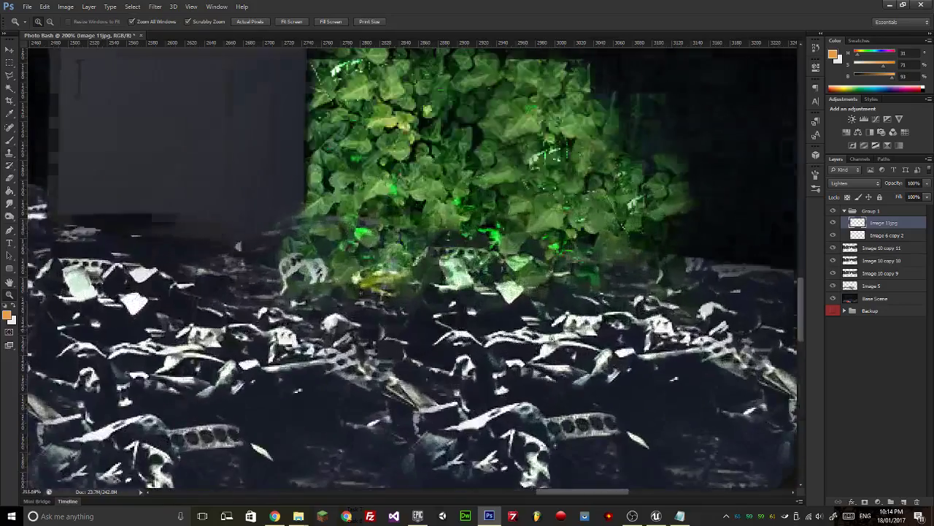
{"action": "left_click_drag", "start_coordinate": [511, 372], "coordinate": [419, 372]}
{"action": "left_click", "coordinate": [852, 183]}
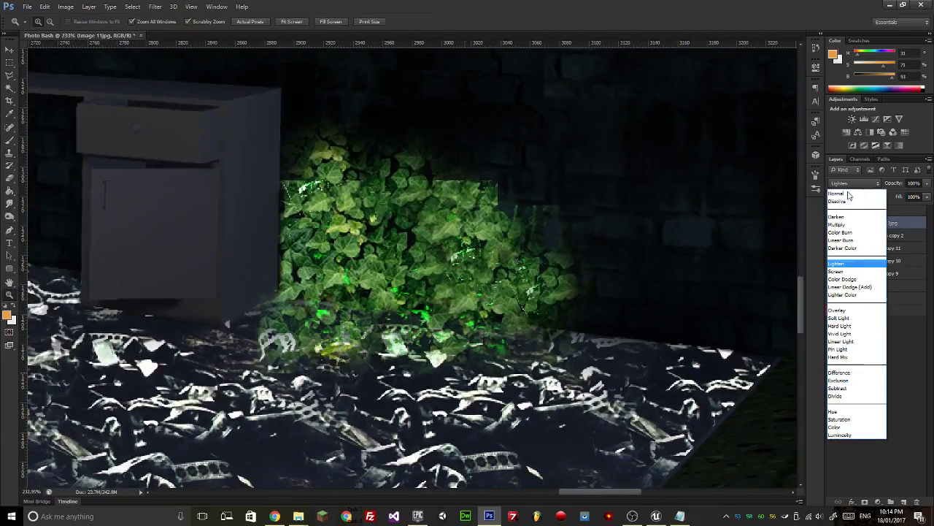
{"action": "left_click", "coordinate": [836, 201]}
{"action": "key", "text": "Down"}
{"action": "key", "text": "Down"}
{"action": "key", "text": "Down"}
{"action": "key", "text": "Down"}
{"action": "key", "text": "Down"}
{"action": "key", "text": "Down"}
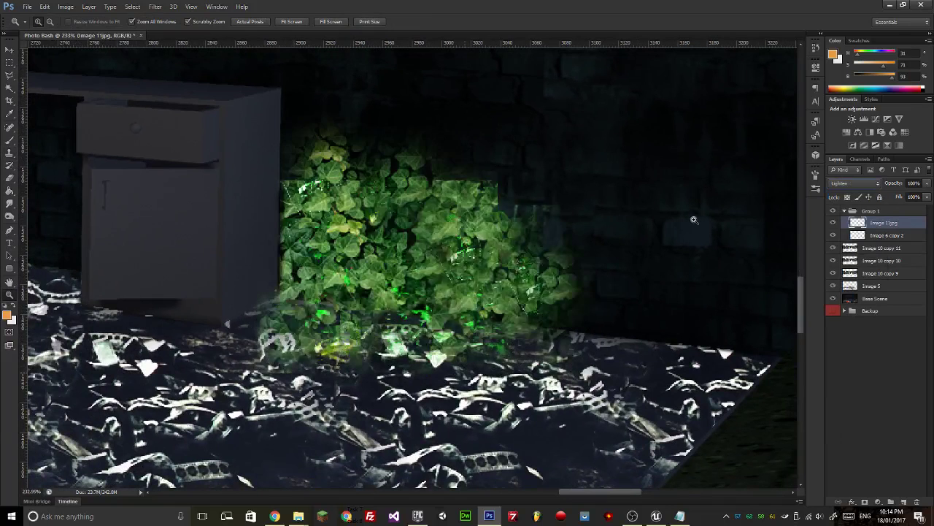
Try the blending modes beyond Lighten, through Color Dodge and up to Hard Mix, on the Image 11jpg layer.
{"action": "key", "text": "Down"}
{"action": "key", "text": "Down"}
{"action": "key", "text": "Down"}
{"action": "key", "text": "Down"}
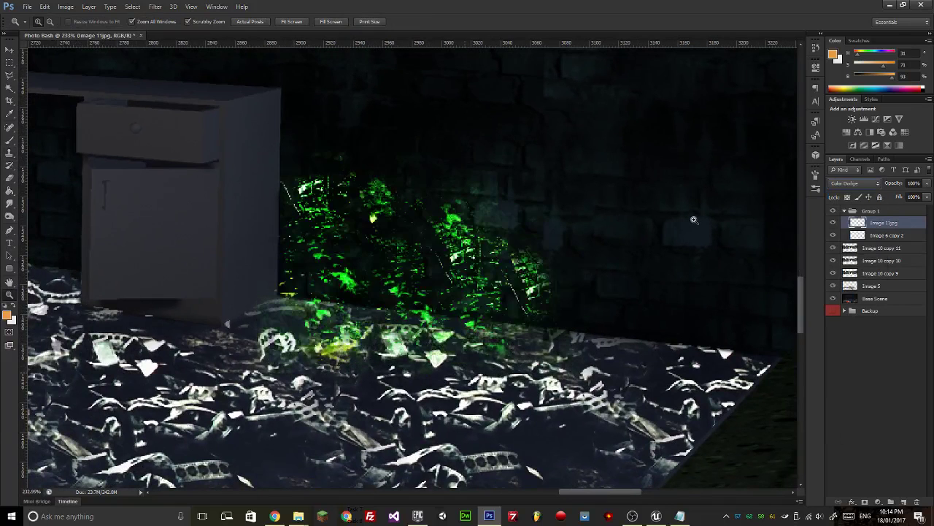
{"action": "key", "text": "Down"}
{"action": "key", "text": "Down"}
{"action": "key", "text": "Down"}
{"action": "key", "text": "Down"}
{"action": "key", "text": "Down"}
{"action": "key", "text": "Down"}
{"action": "key", "text": "Down"}
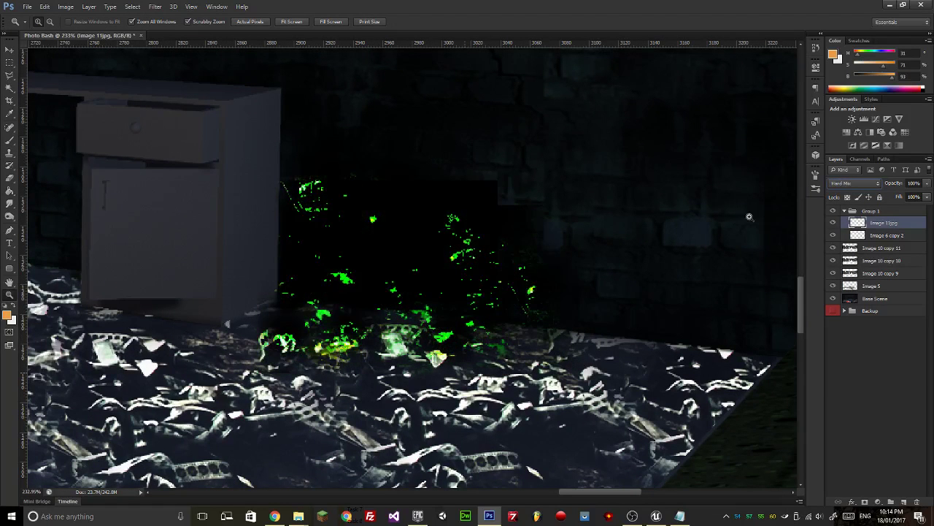
Set the Image 11jpg ivy layer to Lighten blending at 63% opacity.
{"action": "left_click", "coordinate": [854, 183]}
{"action": "left_click", "coordinate": [846, 267]}
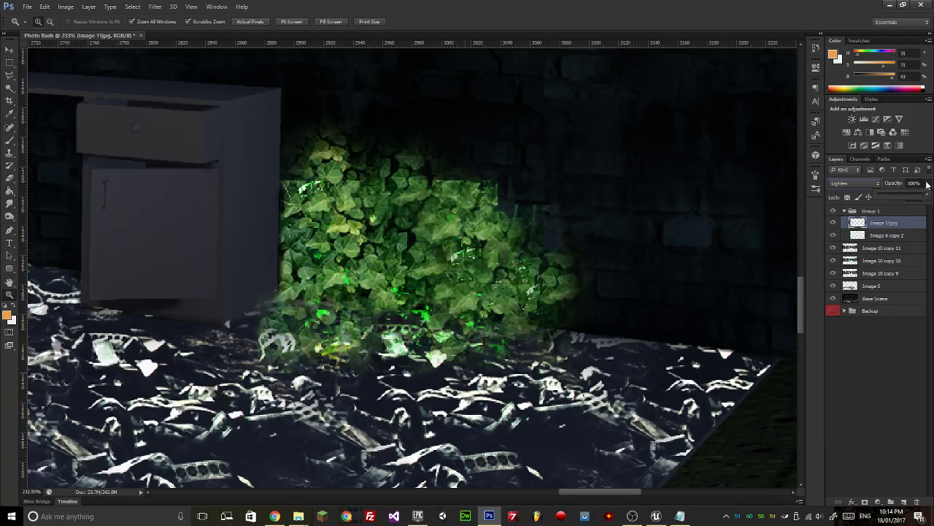
{"action": "left_click", "coordinate": [927, 183]}
{"action": "left_click_drag", "start_coordinate": [925, 197], "coordinate": [909, 197]}
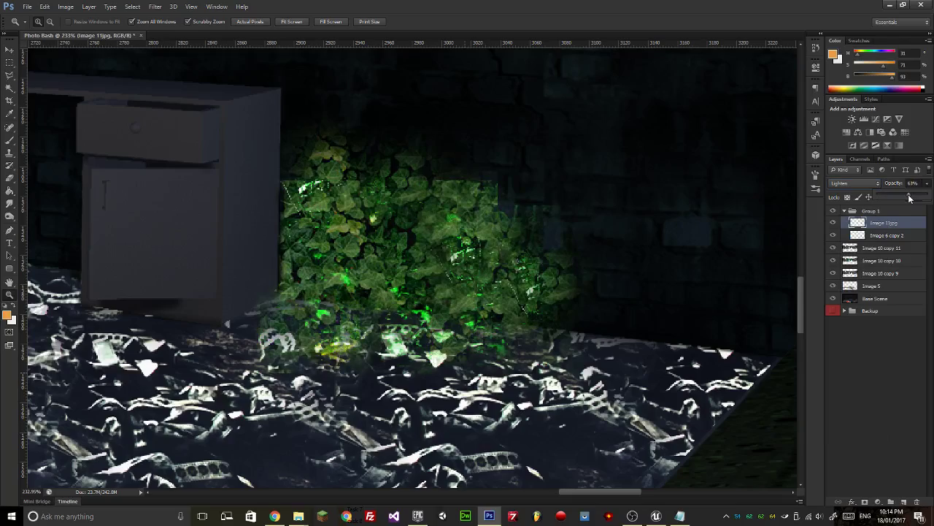
{"action": "scroll", "coordinate": [419, 257], "scroll_direction": "down", "scroll_amount": 10}
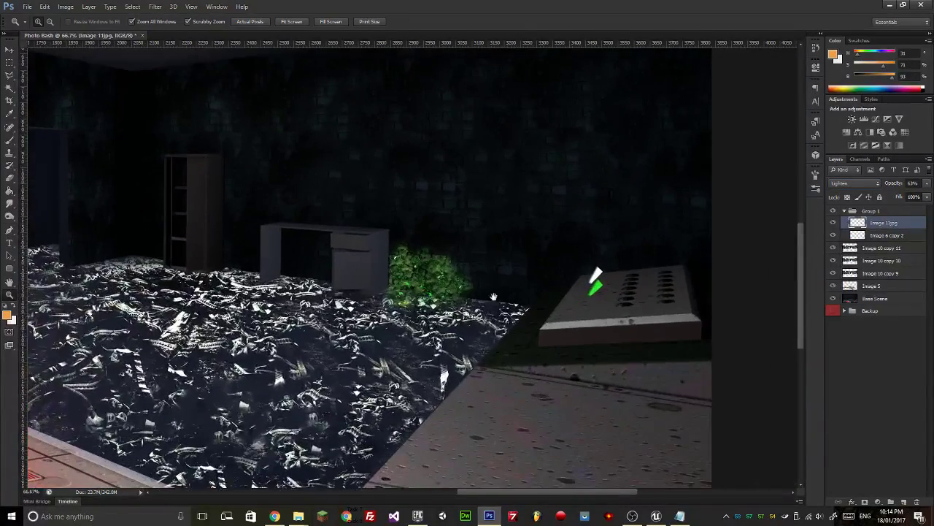
{"action": "left_click_drag", "start_coordinate": [493, 296], "coordinate": [523, 299]}
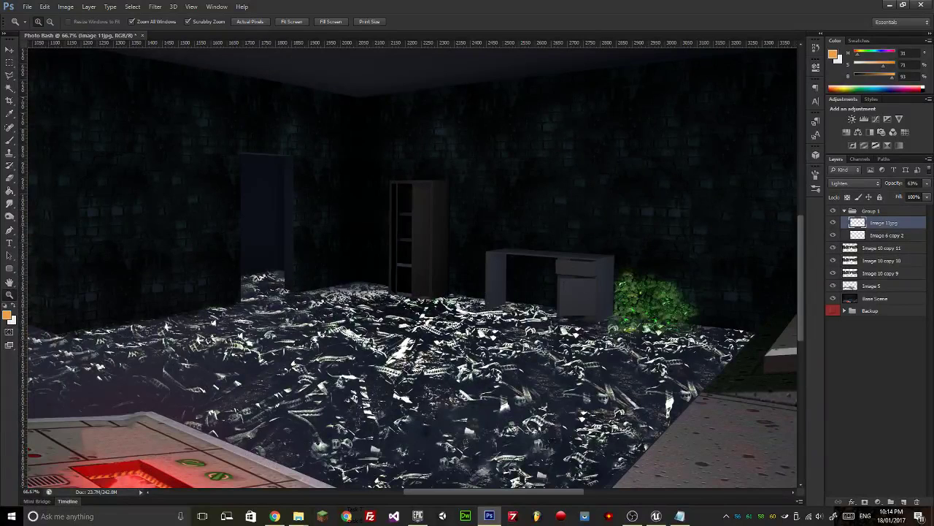
Rename the Image 5 layer as Floor.
{"action": "left_click", "coordinate": [909, 321]}
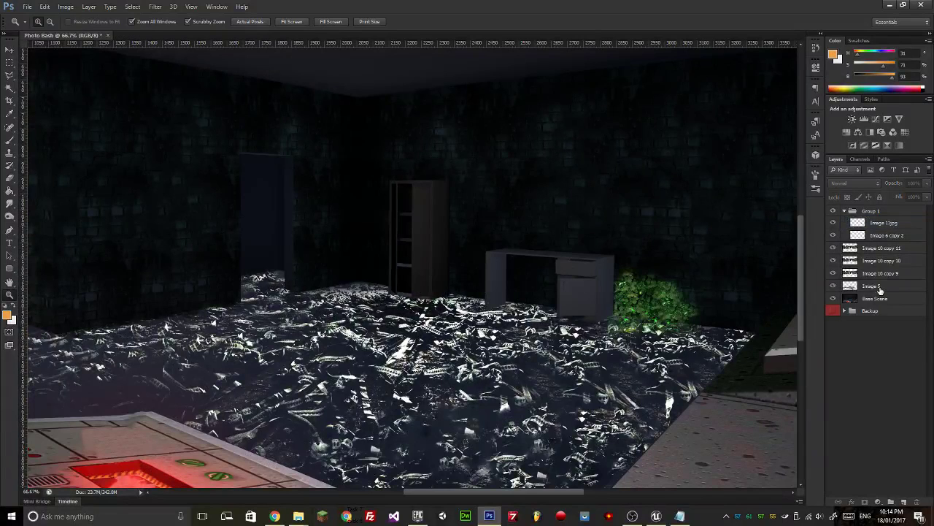
{"action": "double_click", "coordinate": [873, 286]}
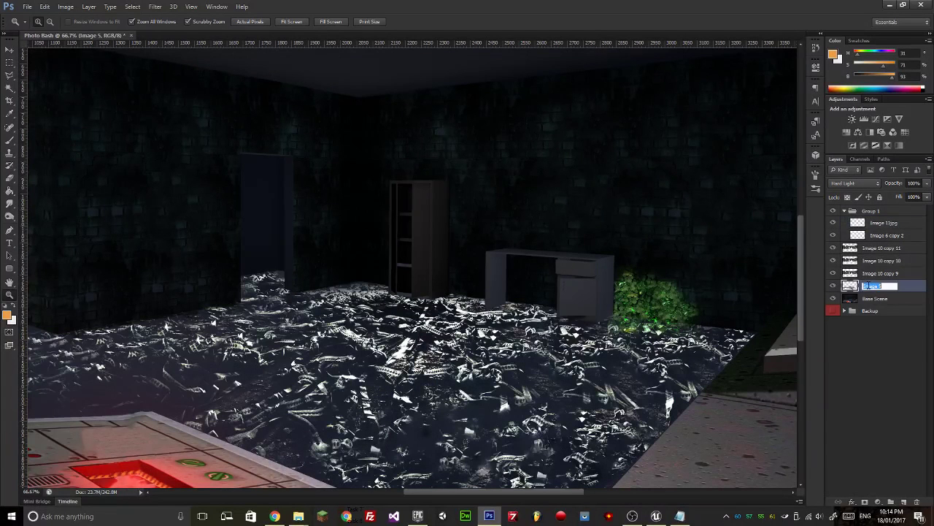
{"action": "key", "text": "Return"}
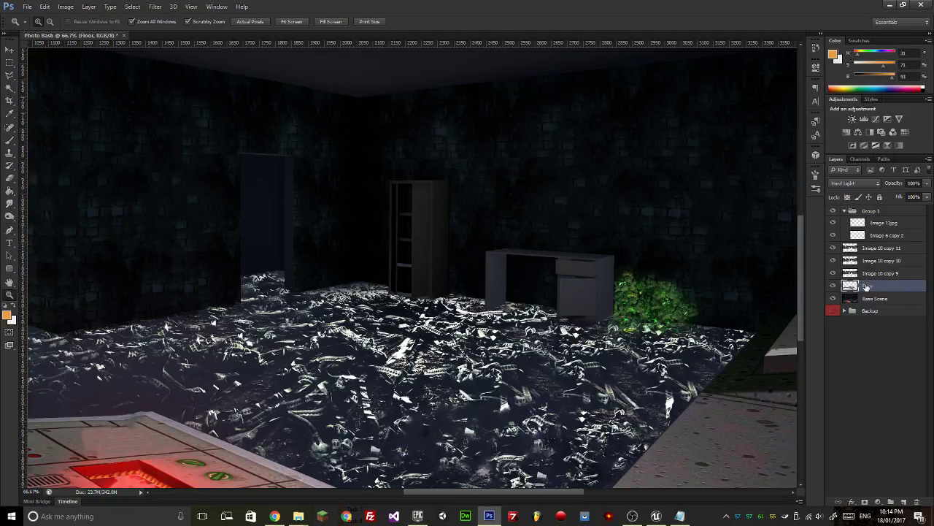
Create a new layer named Floor Mask above the Floor layer and clip it to Floor.
{"action": "key", "text": "ctrl+shift+n"}
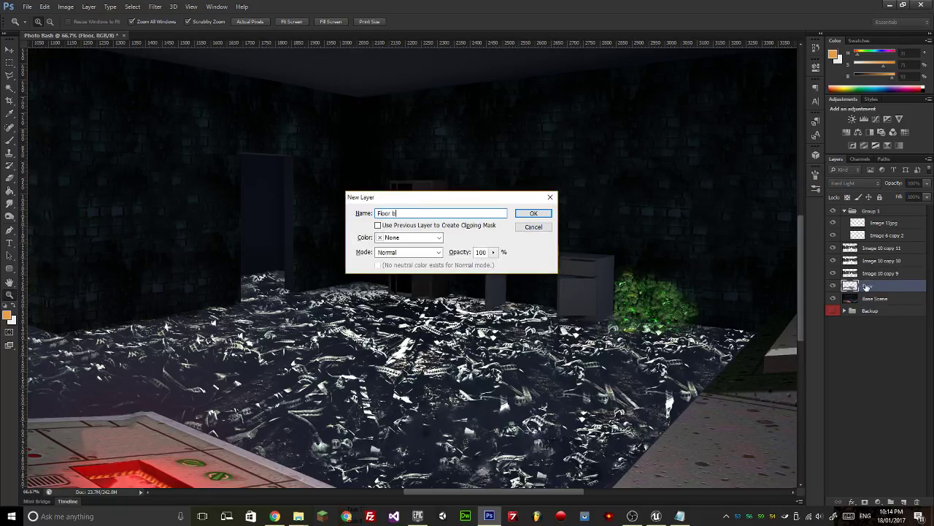
{"action": "key", "text": "Return"}
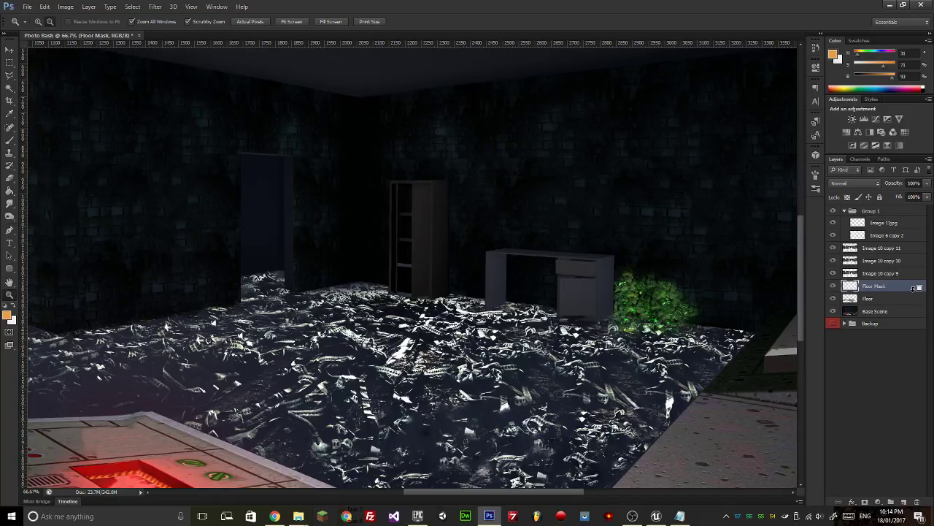
{"action": "key", "text": "ctrl+alt+g"}
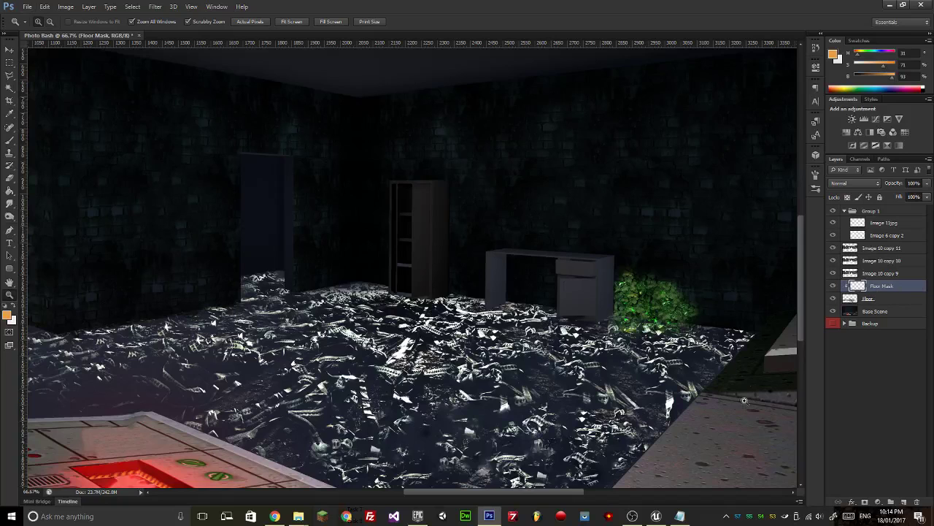
Set up the Brush tool with a 750 px brush for painting on the Floor Mask layer.
{"action": "left_click", "coordinate": [9, 139]}
{"action": "left_click", "coordinate": [48, 22]}
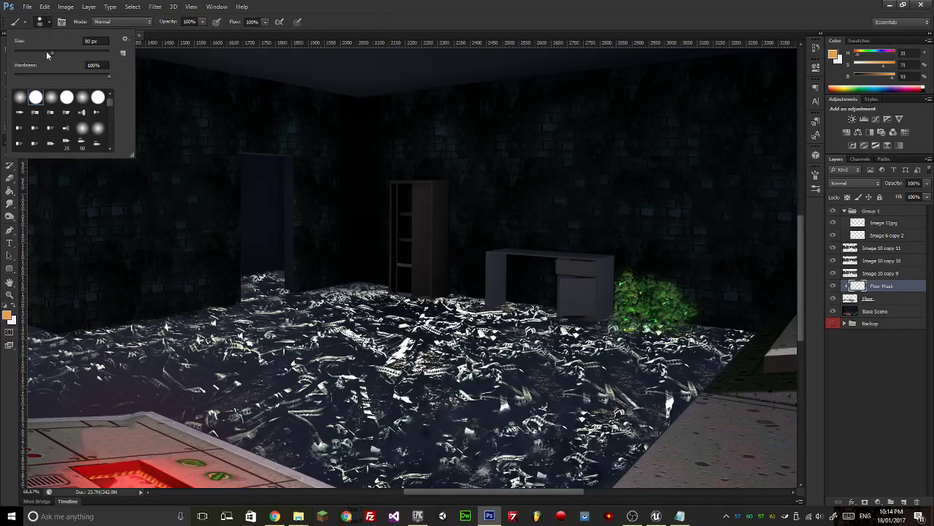
{"action": "mouse_move", "coordinate": [302, 337]}
{"action": "left_mouse_down"}
{"action": "mouse_move", "coordinate": [292, 405]}
{"action": "mouse_move", "coordinate": [321, 299]}
{"action": "mouse_move", "coordinate": [249, 281]}
{"action": "left_mouse_up"}
{"action": "mouse_move", "coordinate": [237, 237]}
{"action": "left_mouse_down"}
{"action": "mouse_move", "coordinate": [250, 350]}
{"action": "mouse_move", "coordinate": [278, 258]}
{"action": "mouse_move", "coordinate": [295, 310]}
{"action": "mouse_move", "coordinate": [262, 297]}
{"action": "mouse_move", "coordinate": [351, 332]}
{"action": "mouse_move", "coordinate": [562, 314]}
{"action": "mouse_move", "coordinate": [624, 335]}
{"action": "mouse_move", "coordinate": [435, 257]}
{"action": "left_mouse_up"}
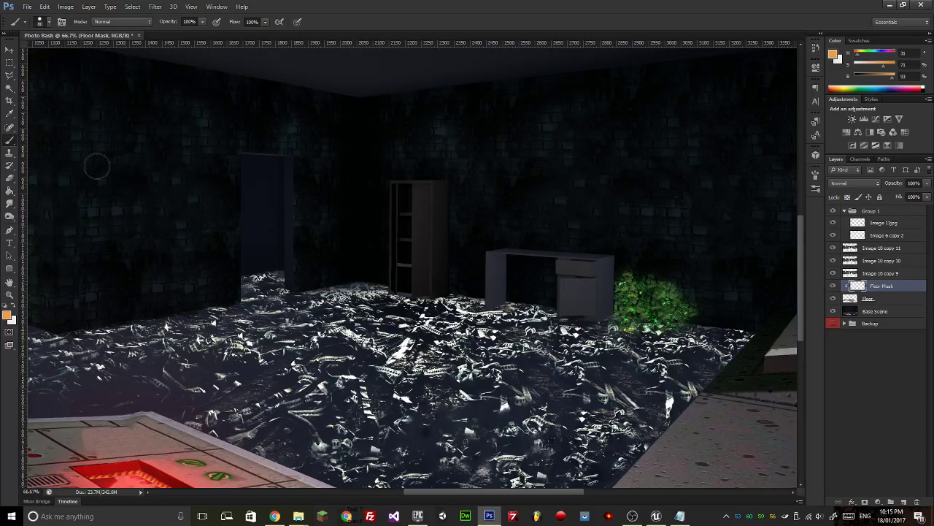
{"action": "right_click", "coordinate": [11, 145]}
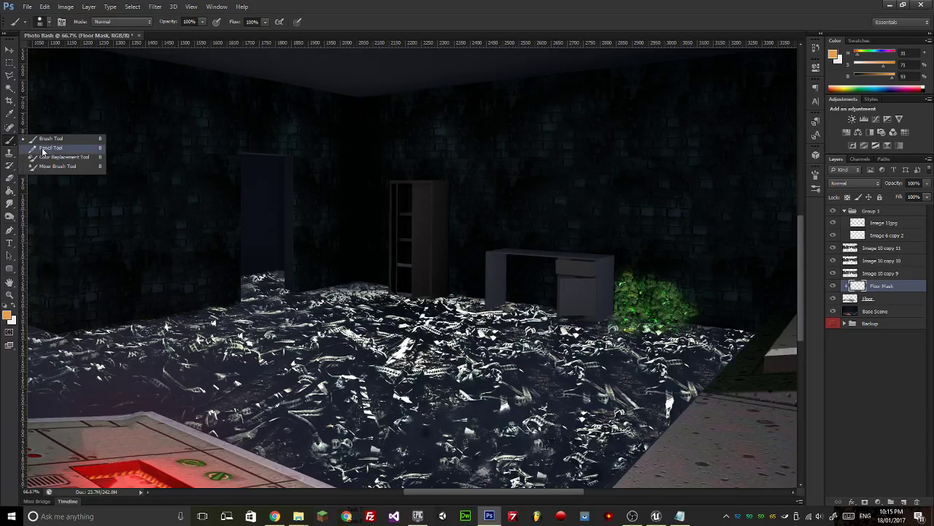
{"action": "left_click", "coordinate": [47, 138]}
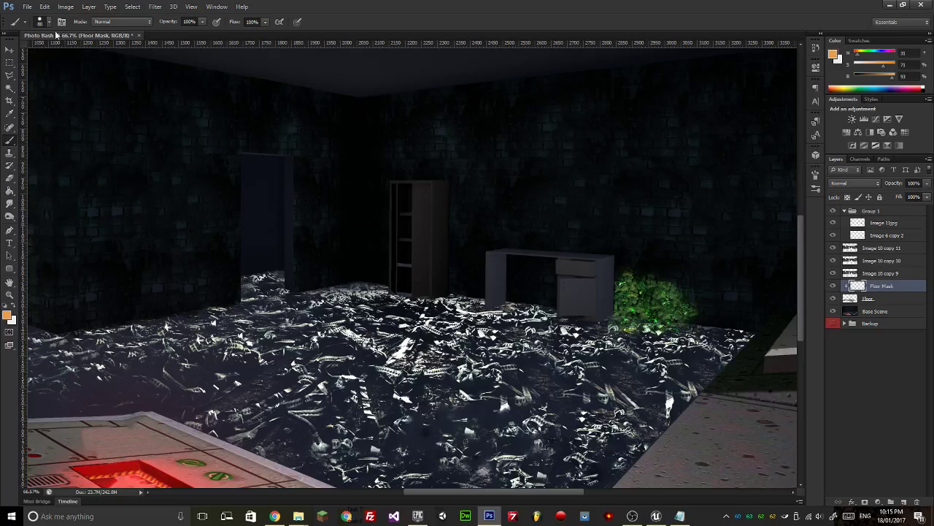
{"action": "left_click", "coordinate": [49, 22]}
{"action": "left_click", "coordinate": [93, 41]}
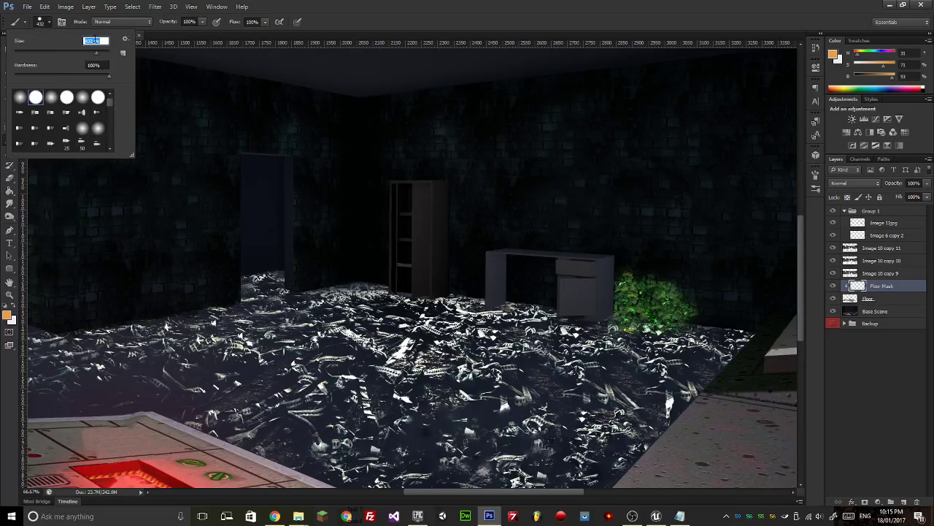
{"action": "type", "text": "750"}
{"action": "key", "text": "Return"}
{"action": "left_click", "coordinate": [47, 24]}
{"action": "key", "text": "Return"}
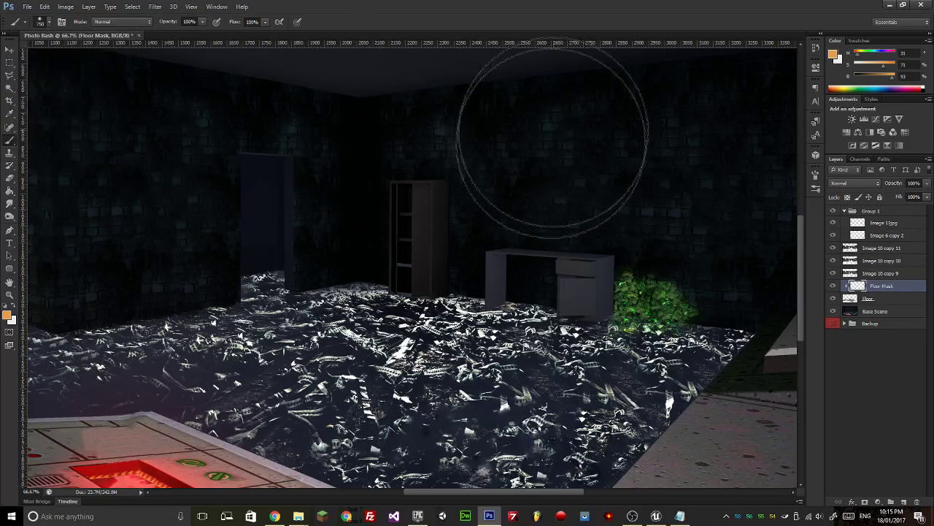
Paint a near-black sampled from the wall over the far rubble floor on Floor Mask, and compare with the Floor layer hidden and shown.
{"action": "key", "text": "i"}
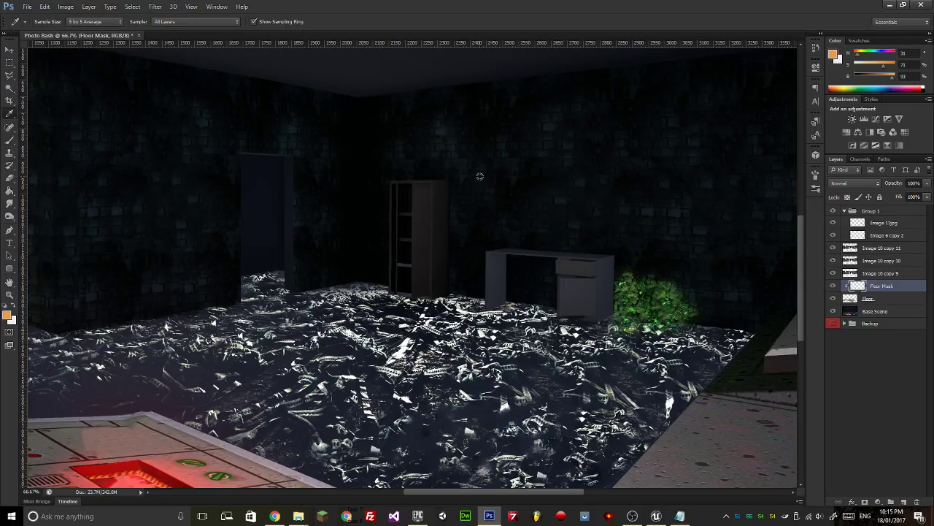
{"action": "left_click", "coordinate": [332, 226]}
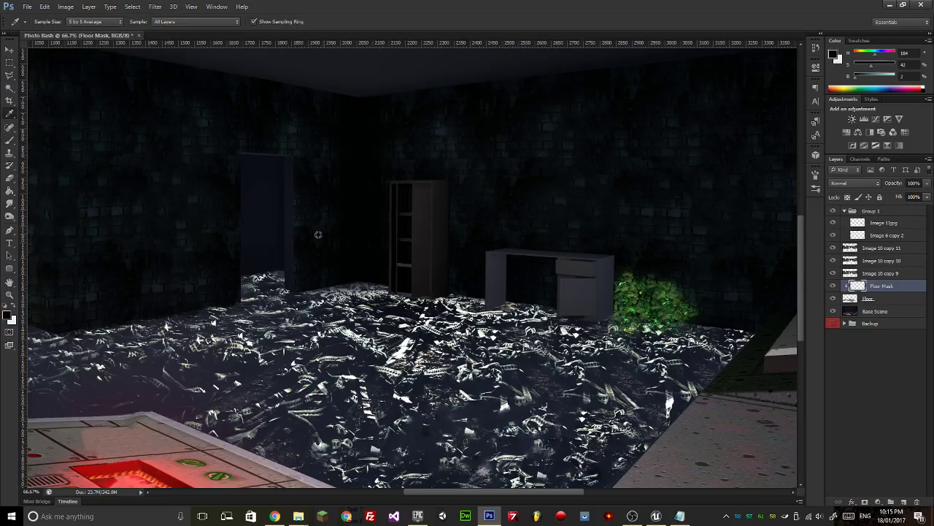
{"action": "key", "text": "b"}
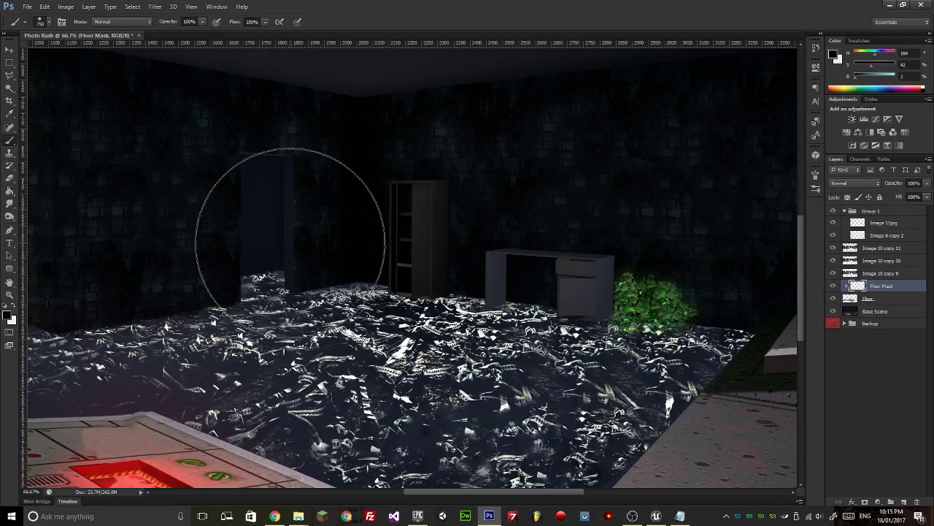
{"action": "left_click_drag", "start_coordinate": [292, 258], "coordinate": [317, 238]}
{"action": "mouse_move", "coordinate": [386, 262]}
{"action": "left_mouse_down"}
{"action": "mouse_move", "coordinate": [329, 254]}
{"action": "mouse_move", "coordinate": [192, 269]}
{"action": "mouse_move", "coordinate": [268, 249]}
{"action": "mouse_move", "coordinate": [498, 281]}
{"action": "mouse_move", "coordinate": [359, 223]}
{"action": "mouse_move", "coordinate": [300, 180]}
{"action": "mouse_move", "coordinate": [452, 198]}
{"action": "mouse_move", "coordinate": [543, 268]}
{"action": "mouse_move", "coordinate": [463, 286]}
{"action": "mouse_move", "coordinate": [425, 335]}
{"action": "mouse_move", "coordinate": [315, 306]}
{"action": "mouse_move", "coordinate": [304, 321]}
{"action": "mouse_move", "coordinate": [461, 249]}
{"action": "mouse_move", "coordinate": [415, 236]}
{"action": "mouse_move", "coordinate": [325, 266]}
{"action": "mouse_move", "coordinate": [357, 321]}
{"action": "mouse_move", "coordinate": [334, 320]}
{"action": "mouse_move", "coordinate": [330, 300]}
{"action": "mouse_move", "coordinate": [302, 282]}
{"action": "left_mouse_up"}
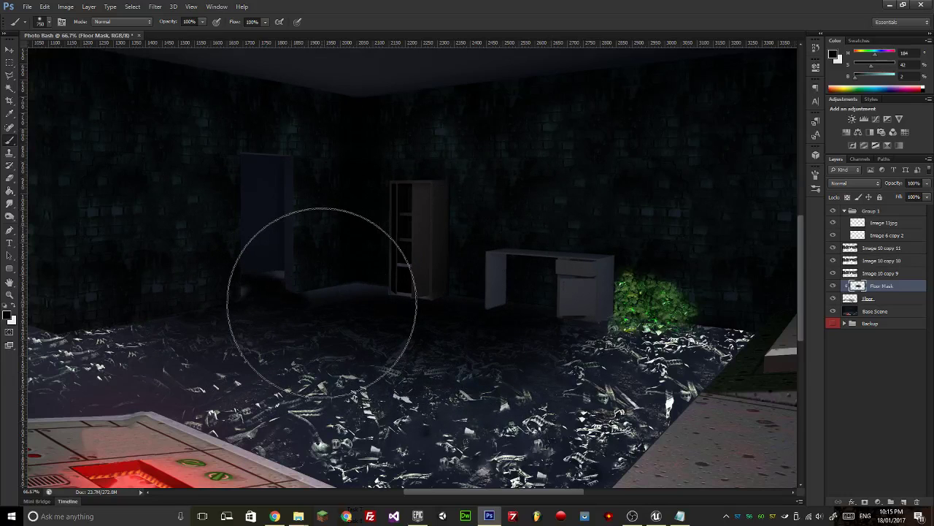
{"action": "left_click", "coordinate": [834, 298]}
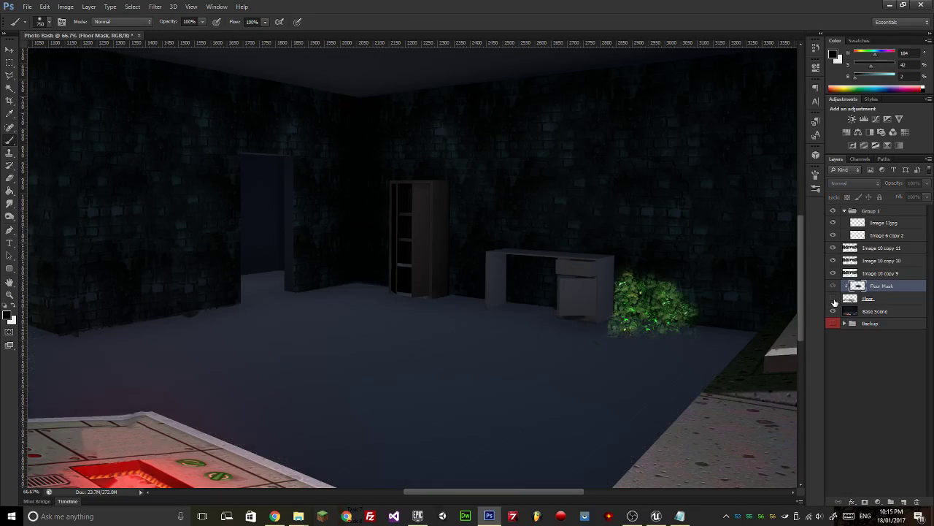
{"action": "left_click", "coordinate": [834, 298]}
{"action": "left_click", "coordinate": [834, 298]}
{"action": "left_click", "coordinate": [833, 299]}
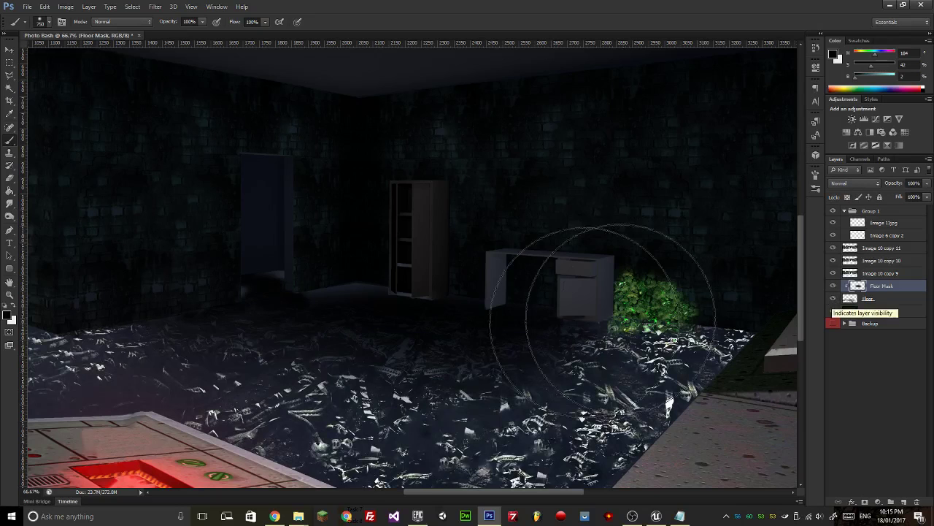
Select the Floor layer and set the brush to 40 px with 100% hardness.
{"action": "key", "text": "ctrl+plus"}
{"action": "key", "text": "ctrl+plus"}
{"action": "key", "text": "ctrl+plus"}
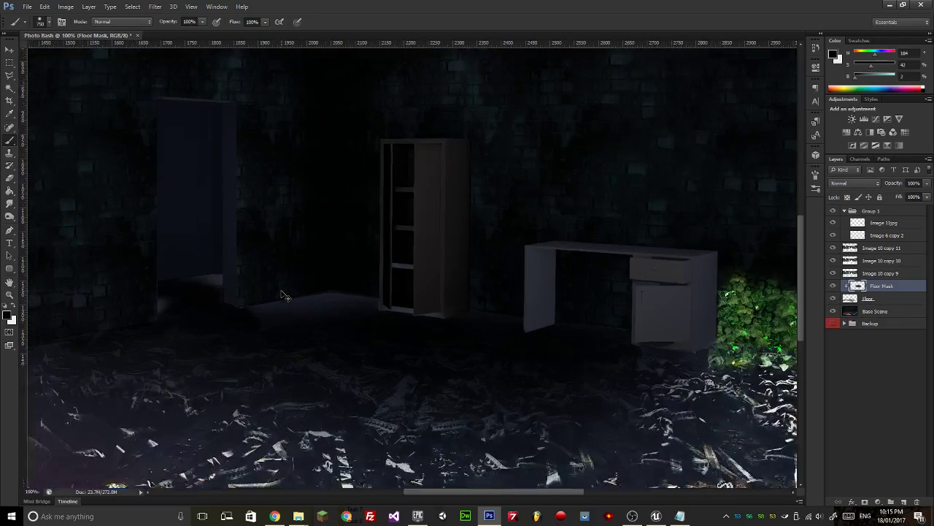
{"action": "left_click_drag", "start_coordinate": [109, 313], "coordinate": [426, 219]}
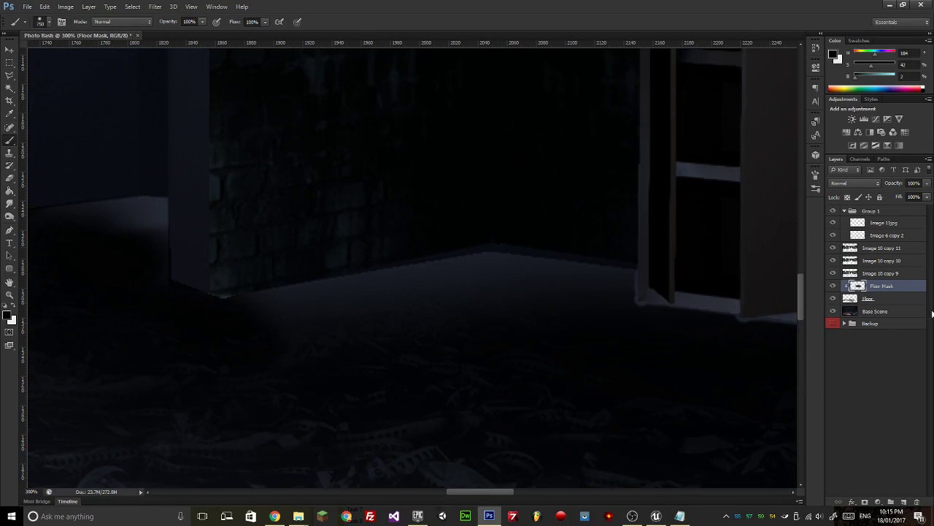
{"action": "left_click", "coordinate": [883, 301]}
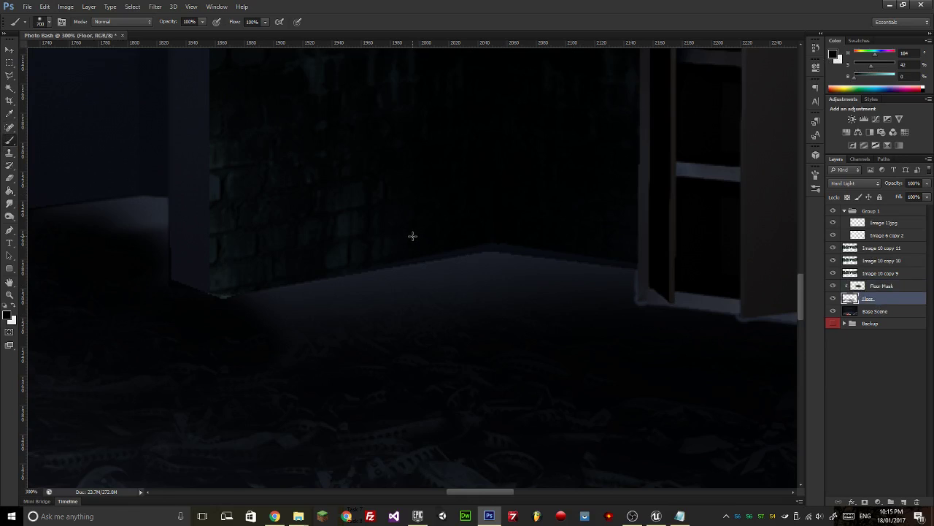
{"action": "key", "text": "bracketleft"}
{"action": "key", "text": "bracketleft"}
{"action": "key", "text": "bracketleft"}
{"action": "key", "text": "bracketleft"}
{"action": "key", "text": "bracketleft"}
{"action": "key", "text": "bracketleft"}
{"action": "key", "text": "bracketleft"}
{"action": "key", "text": "bracketleft"}
{"action": "key", "text": "bracketleft"}
{"action": "key", "text": "bracketleft"}
{"action": "key", "text": "bracketleft"}
{"action": "key", "text": "bracketleft"}
{"action": "left_click", "coordinate": [49, 22]}
{"action": "left_click_drag", "start_coordinate": [60, 78], "coordinate": [224, 106]}
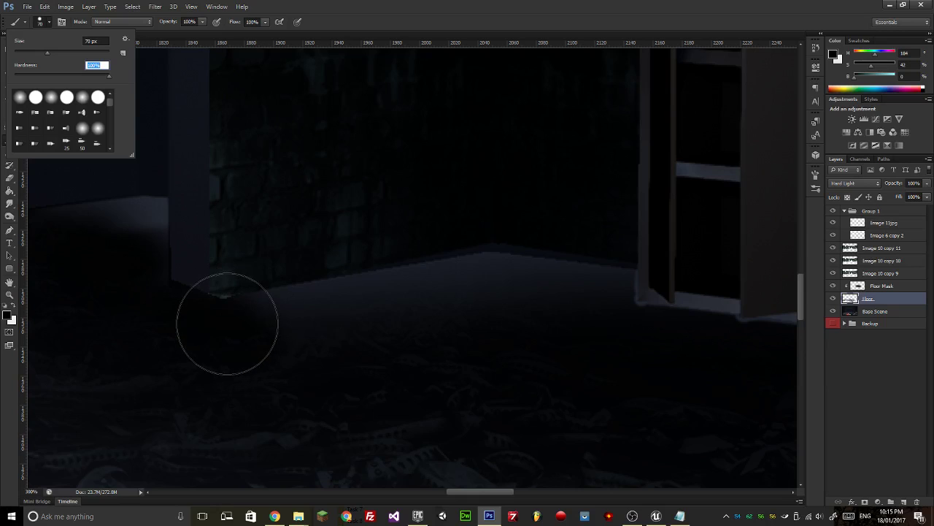
{"action": "left_click", "coordinate": [343, 11]}
{"action": "key", "text": "bracketleft"}
{"action": "key", "text": "bracketleft"}
{"action": "key", "text": "bracketleft"}
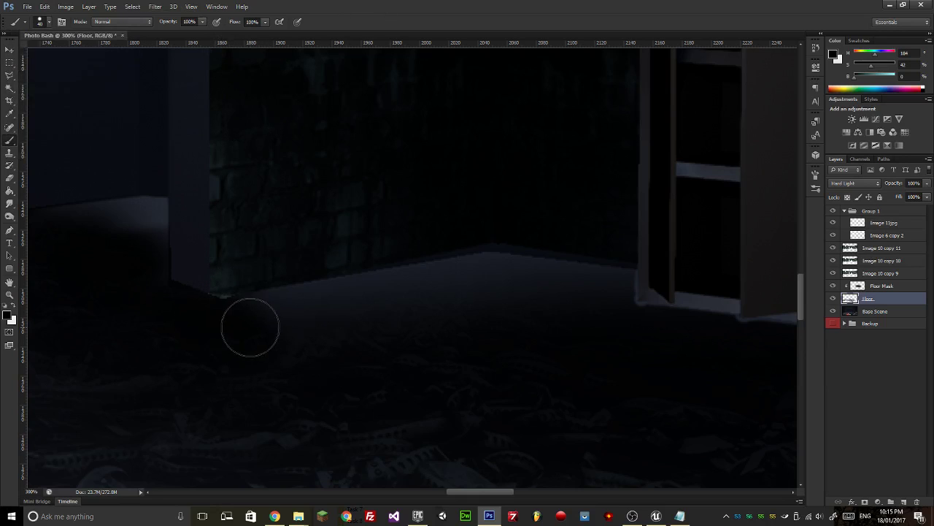
Paint near-black on the Floor layer over the bare floor strip from the doorway's edge along the room corner to beneath the cabinet.
{"action": "left_click", "coordinate": [487, 272], "text": "shift"}
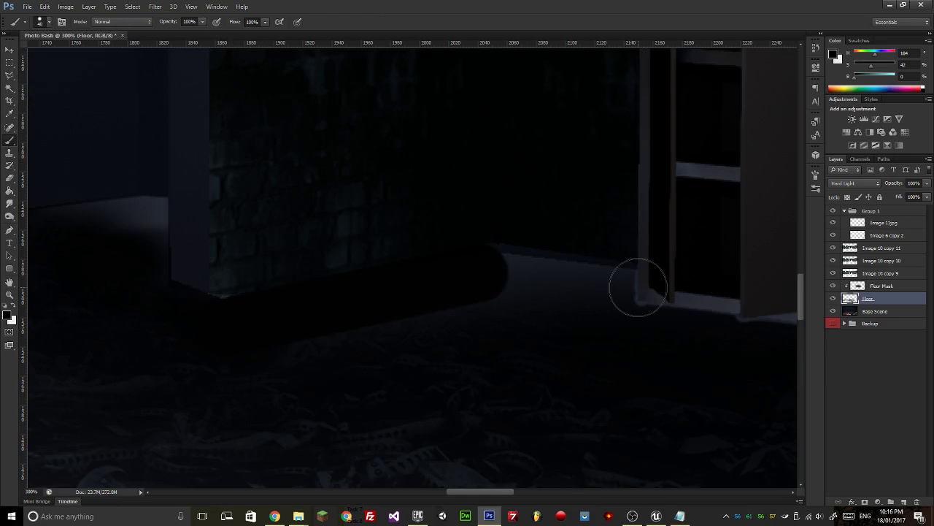
{"action": "left_click", "coordinate": [634, 301], "text": "shift"}
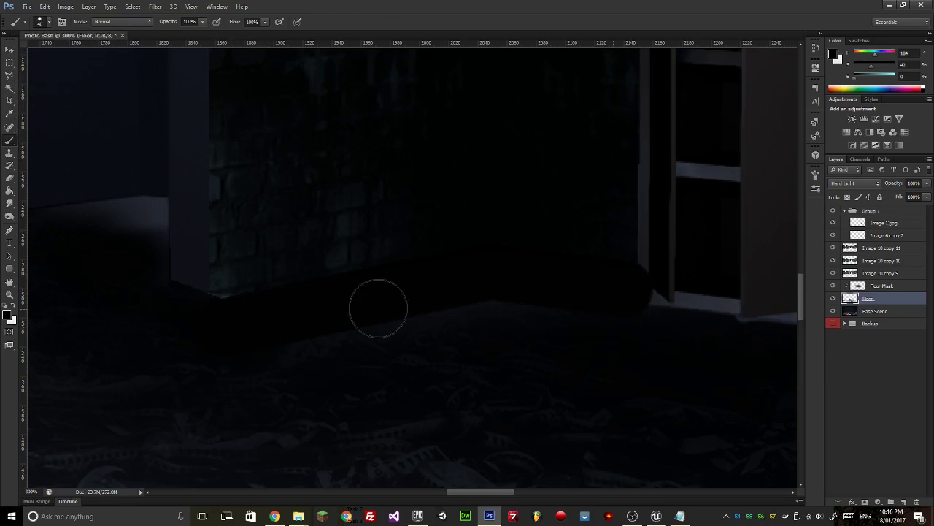
{"action": "mouse_move", "coordinate": [378, 308]}
{"action": "left_mouse_down"}
{"action": "mouse_move", "coordinate": [284, 328]}
{"action": "mouse_move", "coordinate": [553, 326]}
{"action": "mouse_move", "coordinate": [244, 336]}
{"action": "mouse_move", "coordinate": [522, 329]}
{"action": "left_mouse_up"}
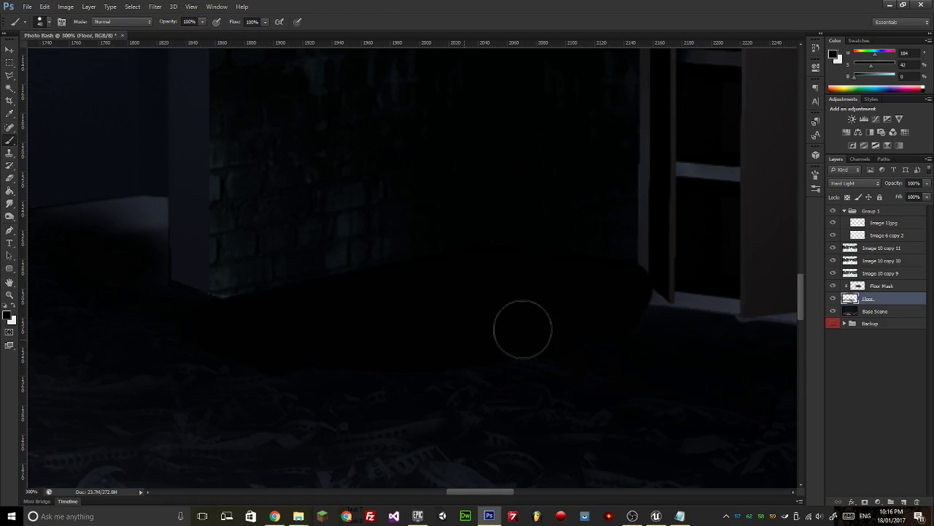
{"action": "mouse_move", "coordinate": [630, 333]}
{"action": "left_mouse_down"}
{"action": "mouse_move", "coordinate": [380, 302]}
{"action": "mouse_move", "coordinate": [348, 280]}
{"action": "left_mouse_up"}
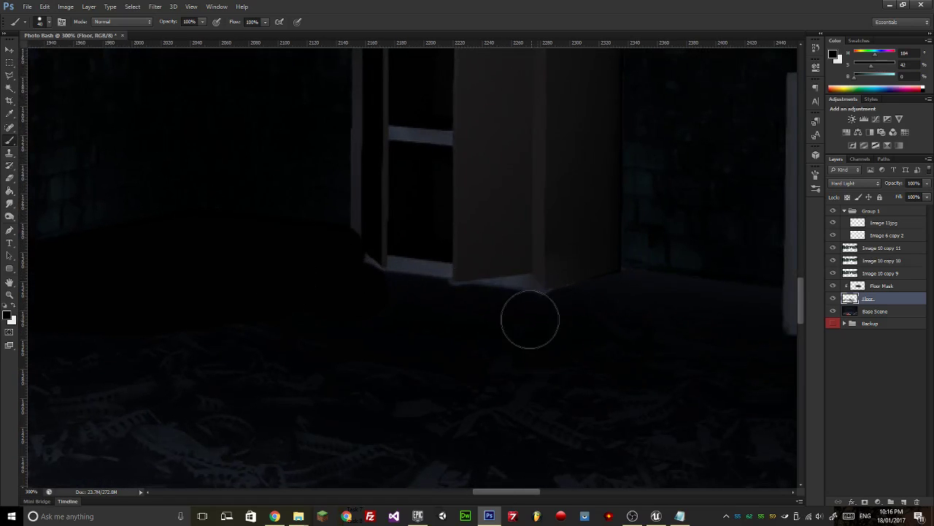
{"action": "mouse_move", "coordinate": [649, 302]}
{"action": "left_mouse_down"}
{"action": "mouse_move", "coordinate": [414, 313]}
{"action": "mouse_move", "coordinate": [747, 321]}
{"action": "left_mouse_up"}
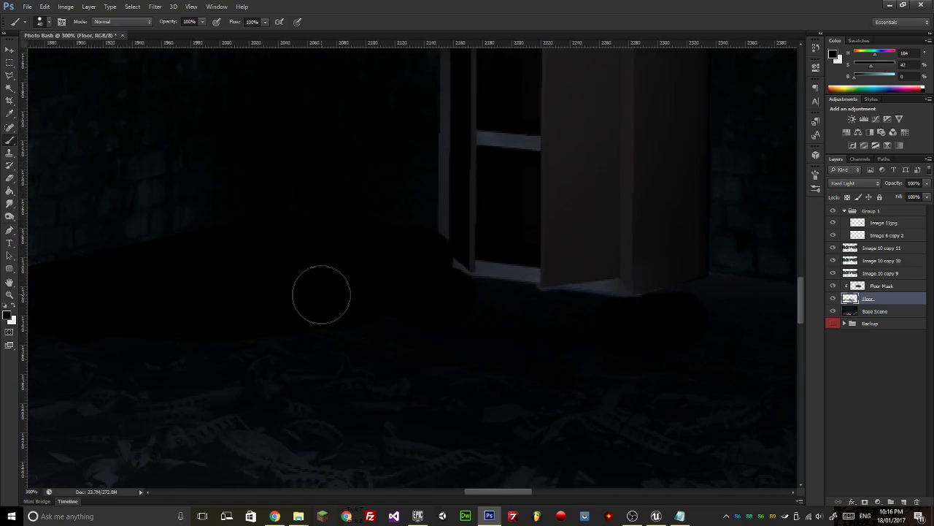
{"action": "left_click", "coordinate": [11, 132]}
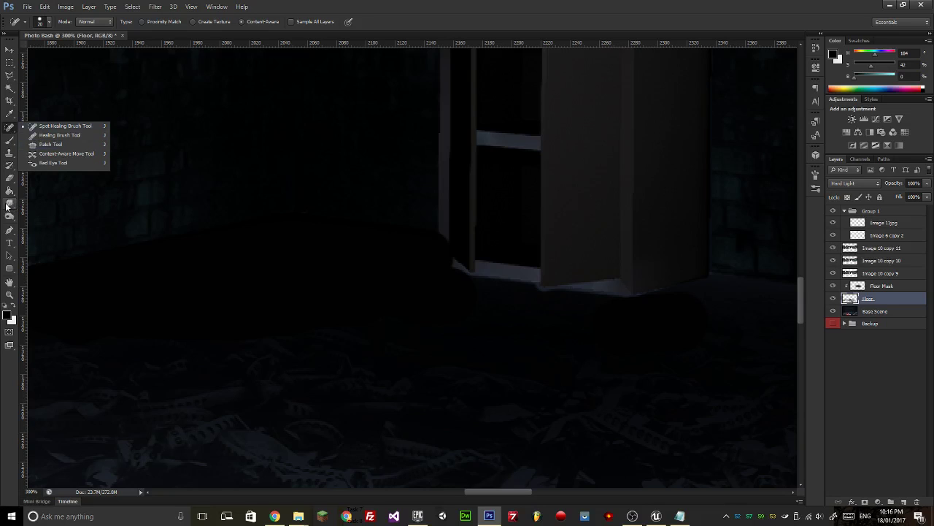
Remove the stray black paint blob at the foot of the doorway's edge with the Spot Healing Brush on the Floor layer.
{"action": "left_click", "coordinate": [57, 144]}
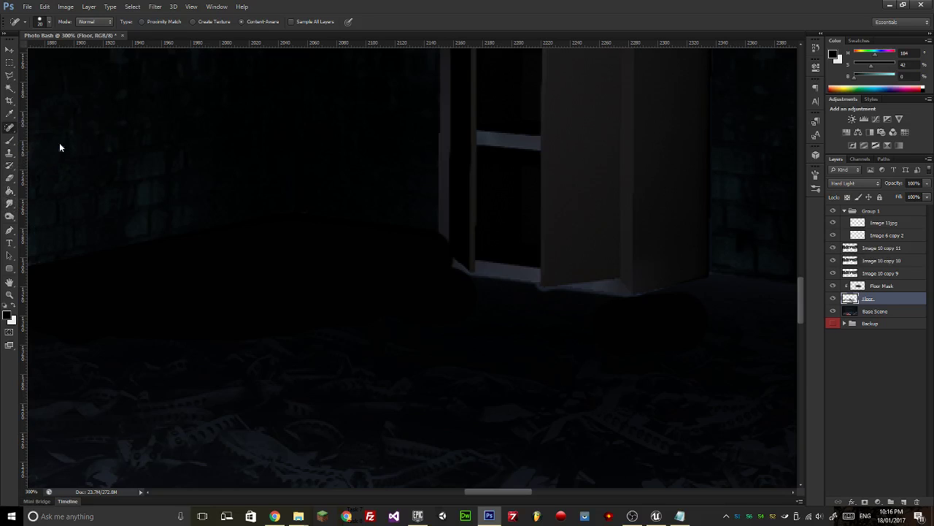
{"action": "right_click", "coordinate": [8, 128]}
{"action": "left_click", "coordinate": [44, 127]}
{"action": "left_click_drag", "start_coordinate": [172, 314], "coordinate": [417, 293]}
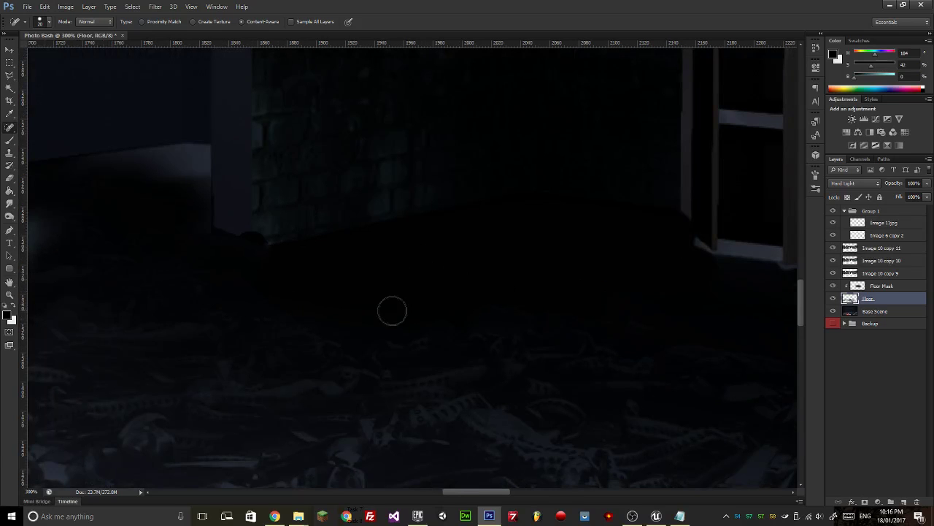
{"action": "left_click", "coordinate": [251, 238]}
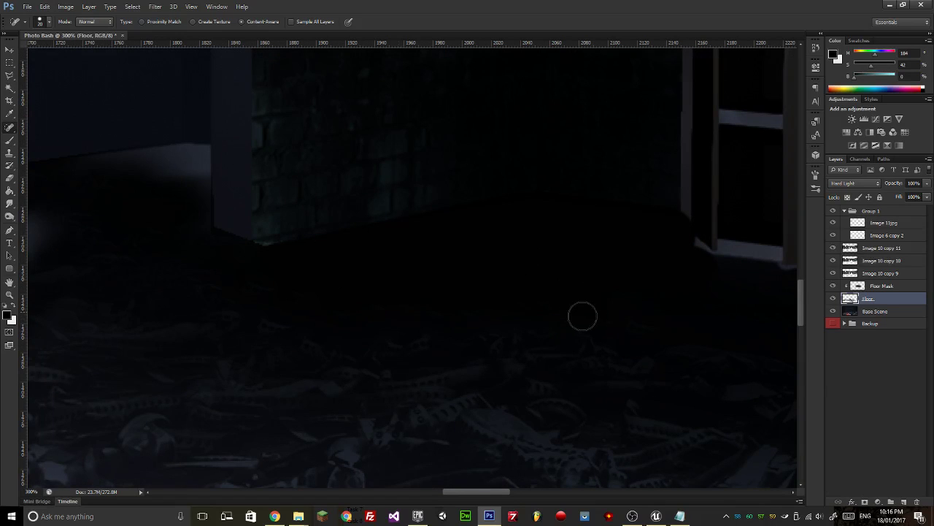
Outline the cabinet's lower corner nearest the room corner with the Polygonal Lasso, clear the black paint covering it, and deselect.
{"action": "left_click_drag", "start_coordinate": [501, 340], "coordinate": [411, 315]}
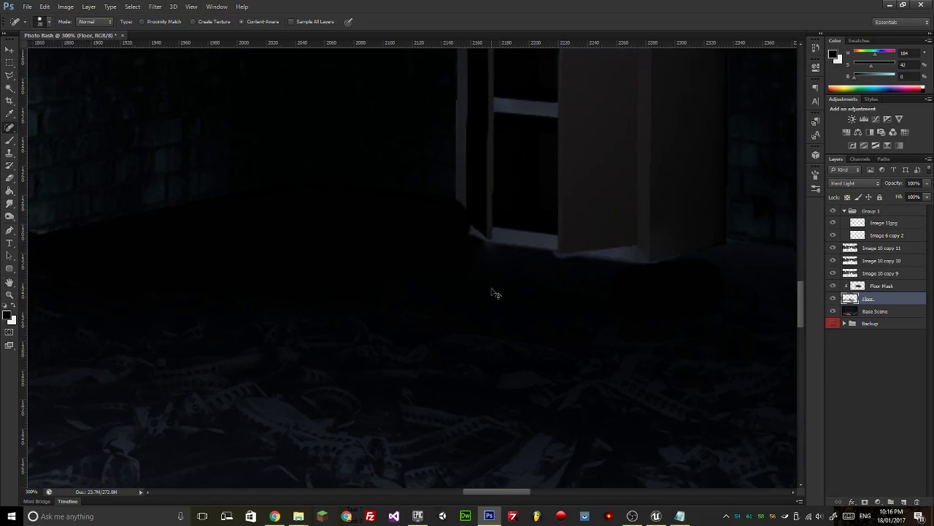
{"action": "left_click", "coordinate": [9, 76]}
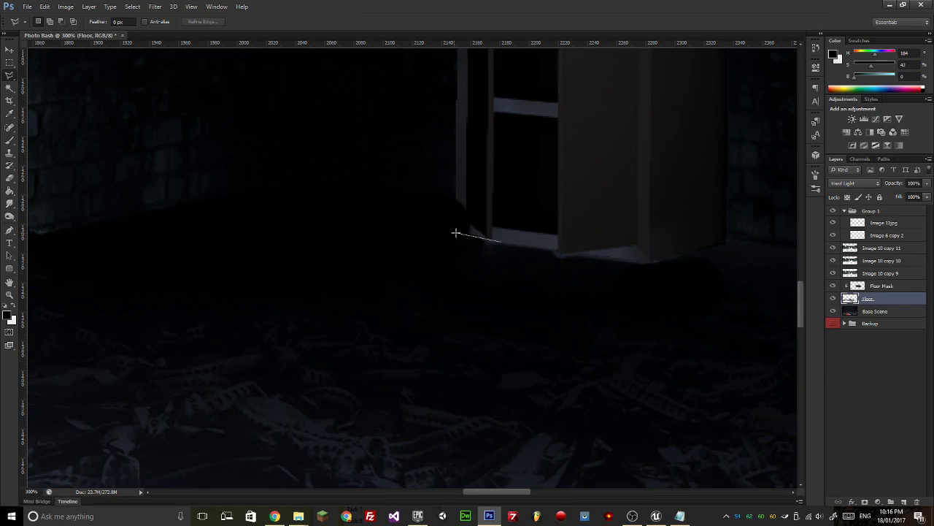
{"action": "double_click", "coordinate": [503, 240]}
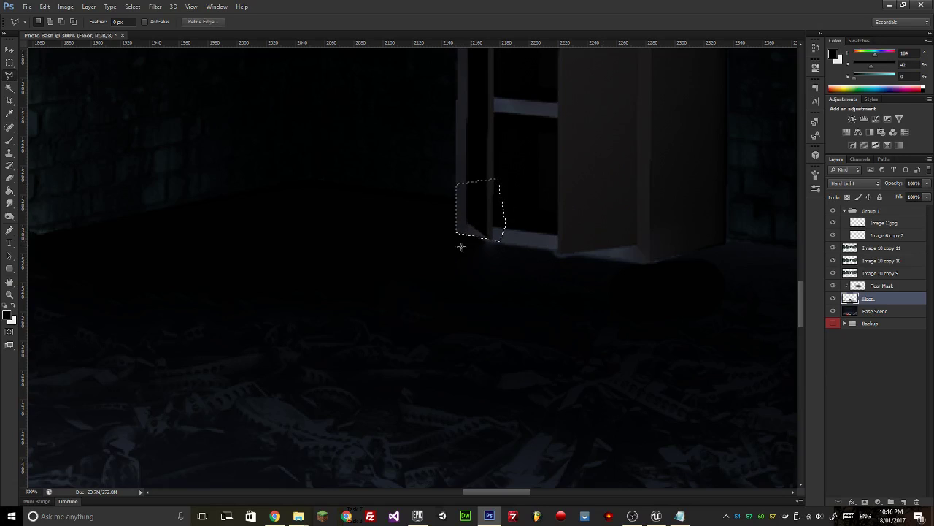
{"action": "left_click", "coordinate": [75, 90]}
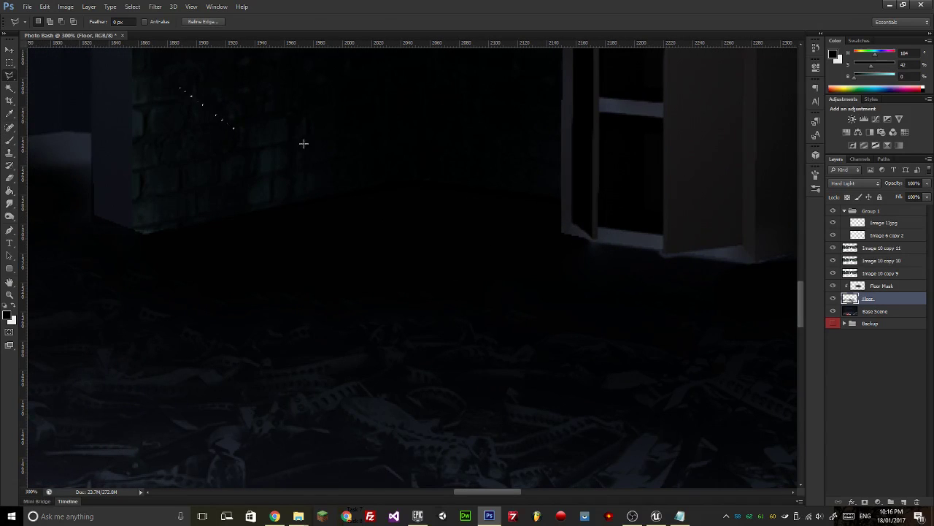
{"action": "key", "text": "Escape"}
Heal the painted shadow's edge on the floor beneath the cabinet's closed side with the Spot Healing Brush.
{"action": "left_click", "coordinate": [10, 126]}
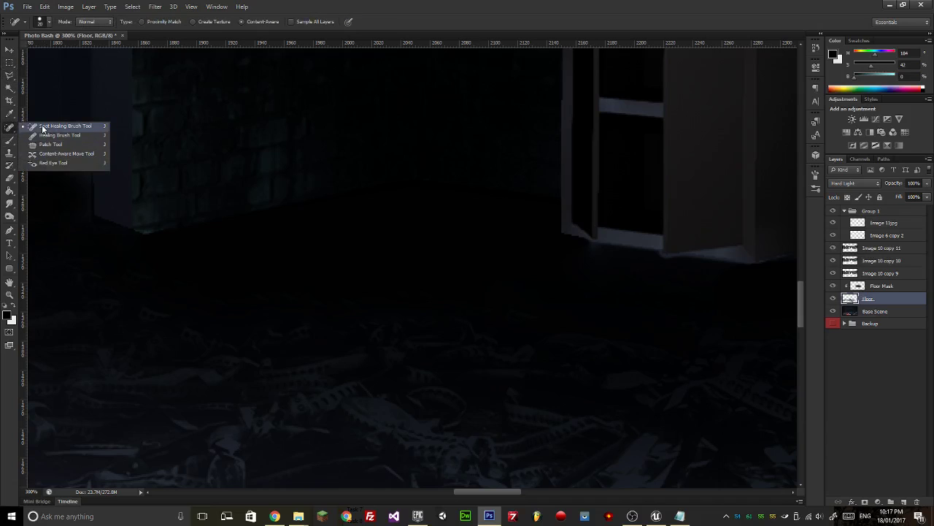
{"action": "left_click", "coordinate": [44, 128]}
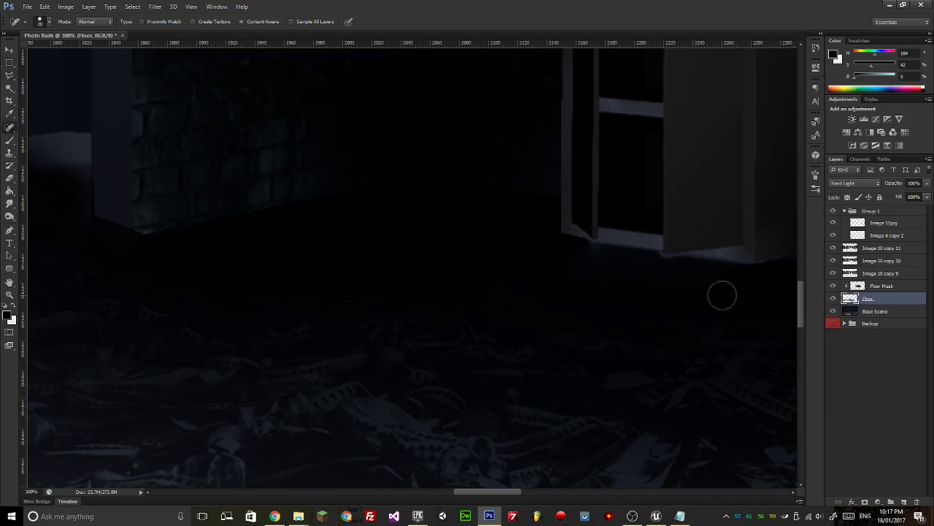
{"action": "left_click_drag", "start_coordinate": [522, 354], "coordinate": [450, 357]}
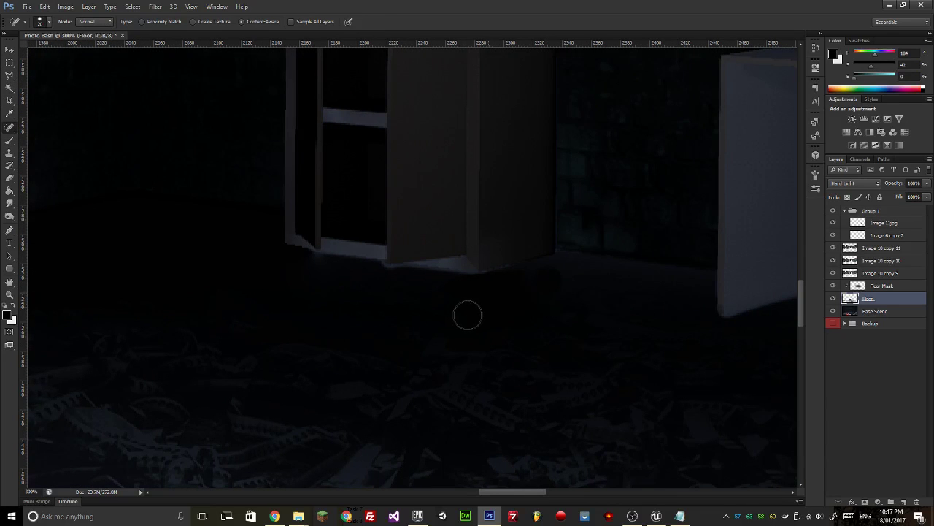
Examine the darkened floor around the doorway, cabinet and desk, up close and in the context of the whole room.
{"action": "scroll", "coordinate": [450, 324], "scroll_direction": "down", "scroll_amount": 4}
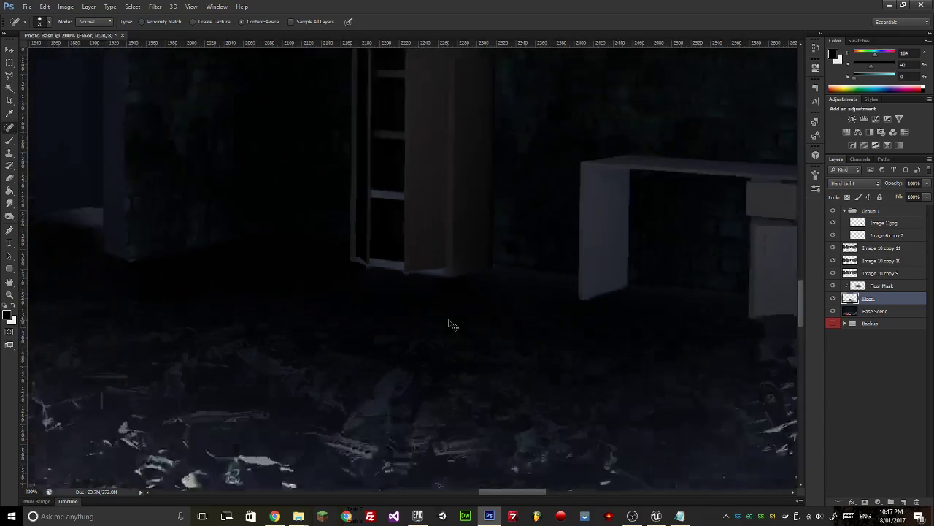
{"action": "scroll", "coordinate": [450, 325], "scroll_direction": "up", "scroll_amount": 3}
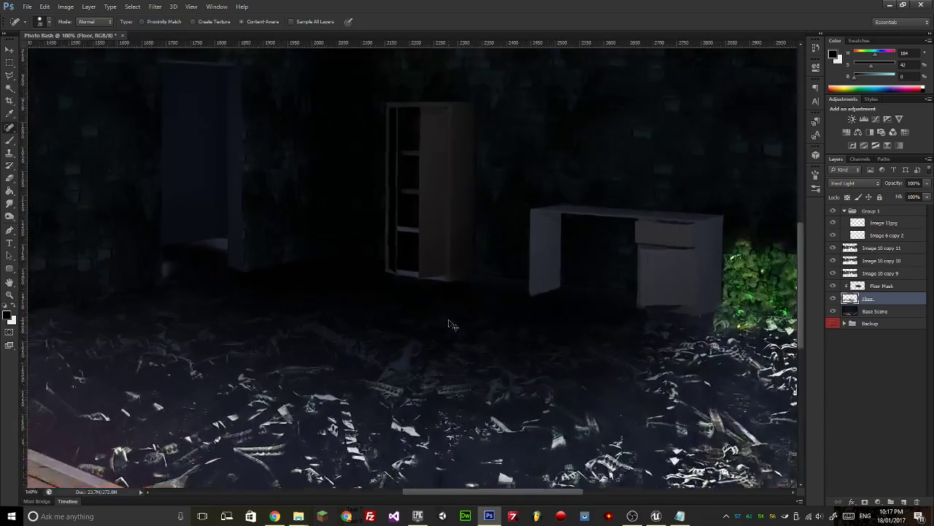
{"action": "scroll", "coordinate": [450, 324], "scroll_direction": "down", "scroll_amount": 2}
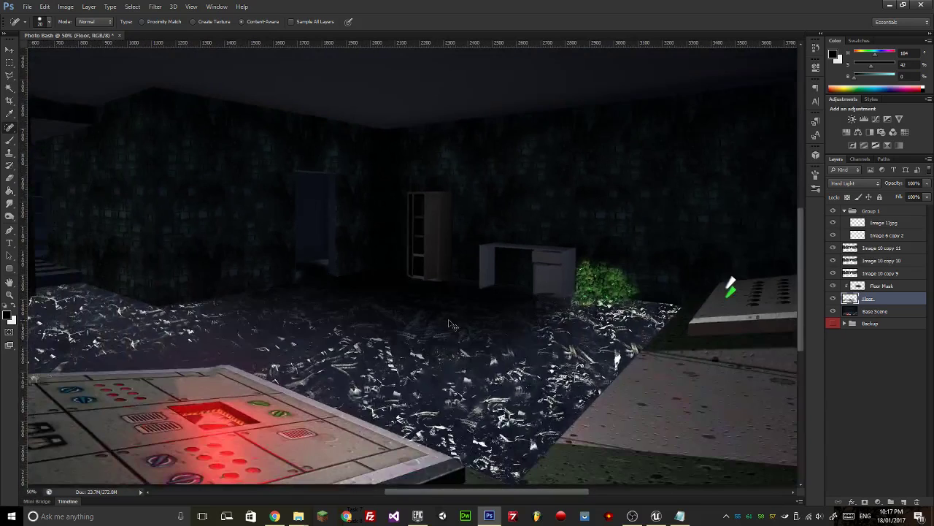
{"action": "key", "text": "ctrl+plus"}
{"action": "scroll", "coordinate": [570, 332], "scroll_direction": "right", "scroll_amount": 3}
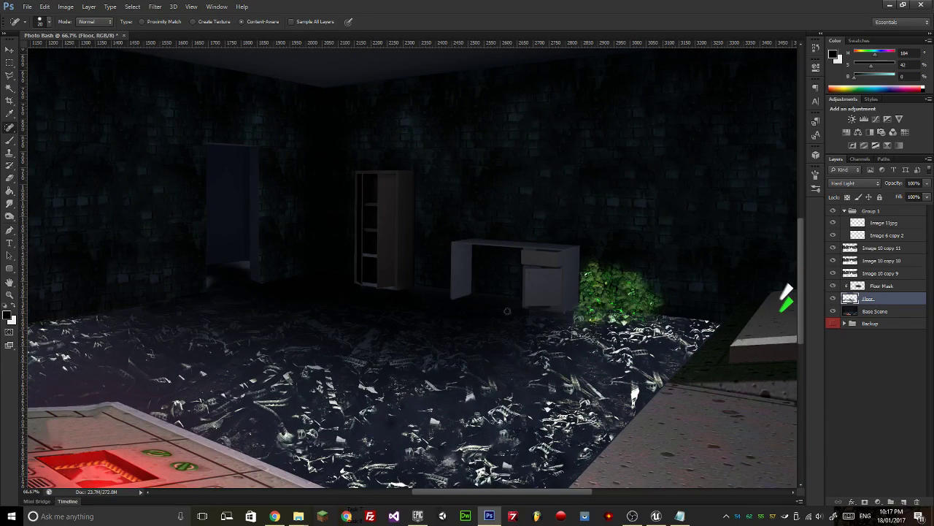
{"action": "scroll", "coordinate": [531, 324], "scroll_direction": "left", "scroll_amount": 5}
{"action": "scroll", "coordinate": [501, 333], "scroll_direction": "right", "scroll_amount": 3}
{"action": "scroll", "coordinate": [501, 334], "scroll_direction": "up", "scroll_amount": 1}
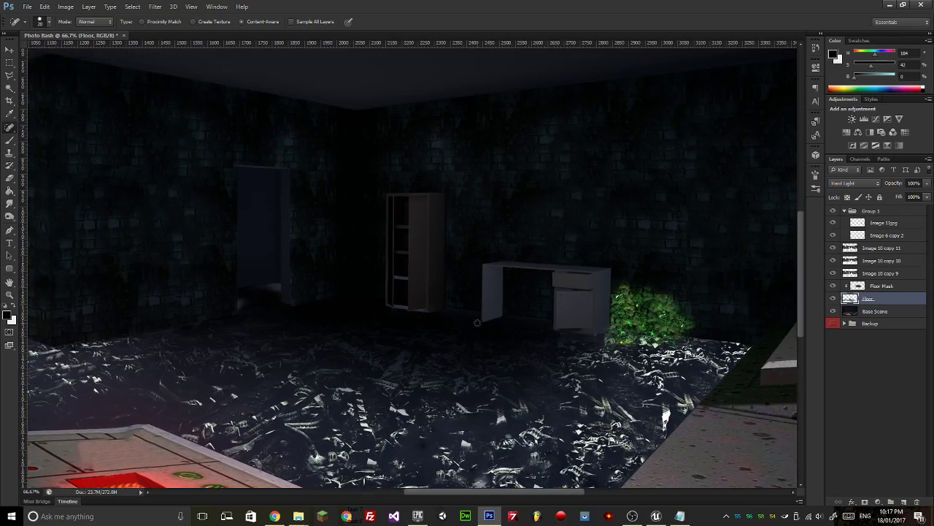
Switch to Chrome, close the What to do with Ivy page, and return to the ivy image search results.
{"action": "mouse_move", "coordinate": [273, 516]}
{"action": "left_click", "coordinate": [274, 516]}
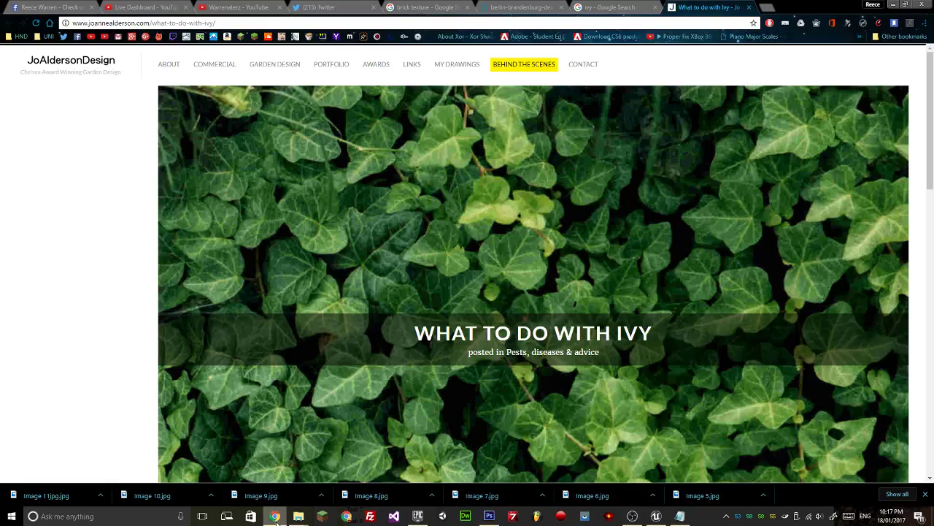
{"action": "key", "text": "ctrl+w"}
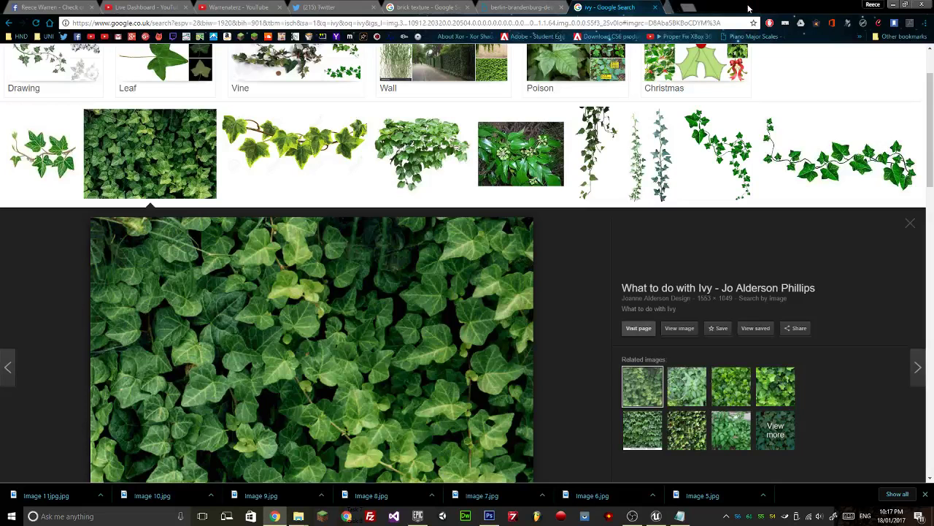
{"action": "scroll", "coordinate": [520, 64], "scroll_direction": "up", "scroll_amount": 2}
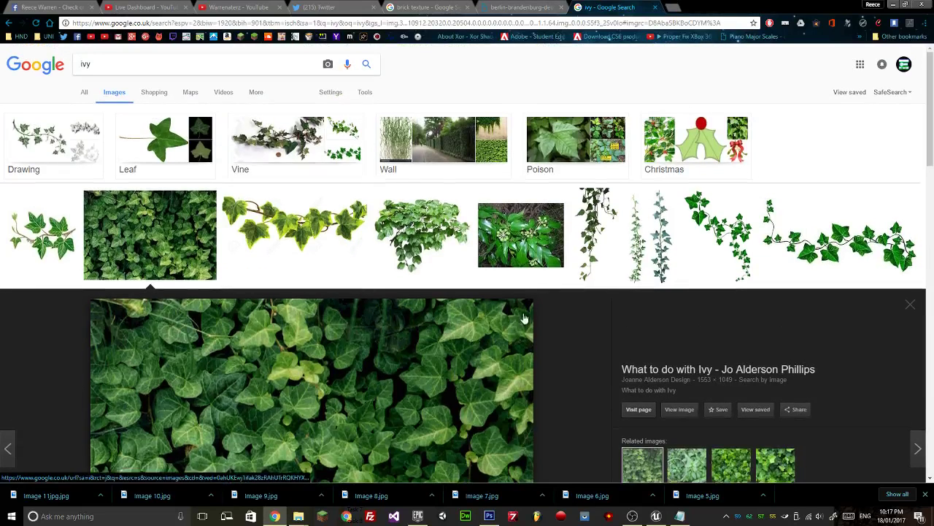
Open the YouTube Live Dashboard and check the live chat against the microphone level in the OBS mixer.
{"action": "left_click", "coordinate": [137, 6]}
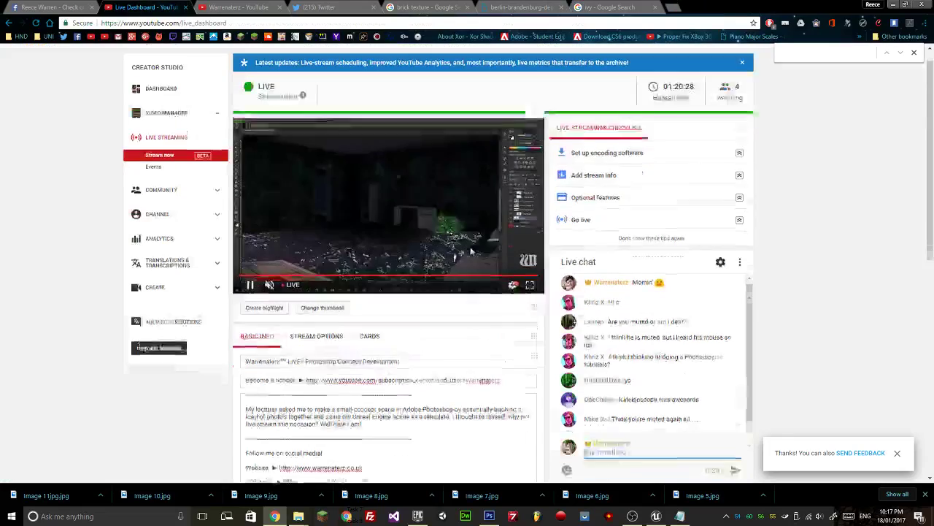
{"action": "scroll", "coordinate": [736, 346], "scroll_direction": "down", "scroll_amount": 2}
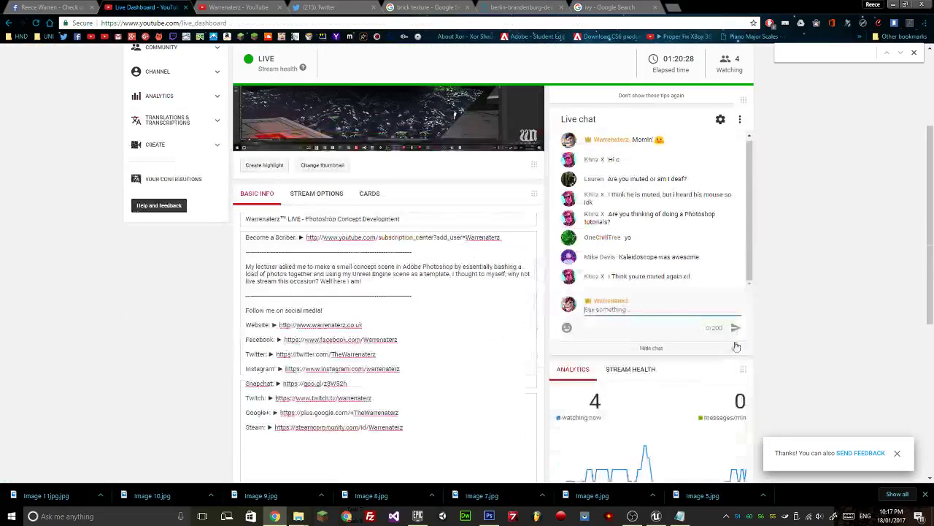
{"action": "left_click", "coordinate": [633, 516]}
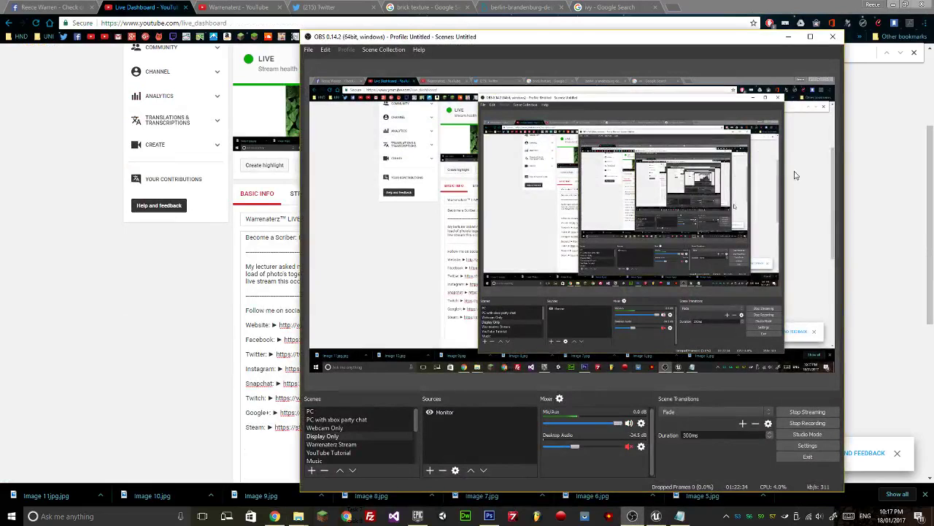
{"action": "left_click", "coordinate": [788, 36]}
{"action": "left_click", "coordinate": [625, 309]}
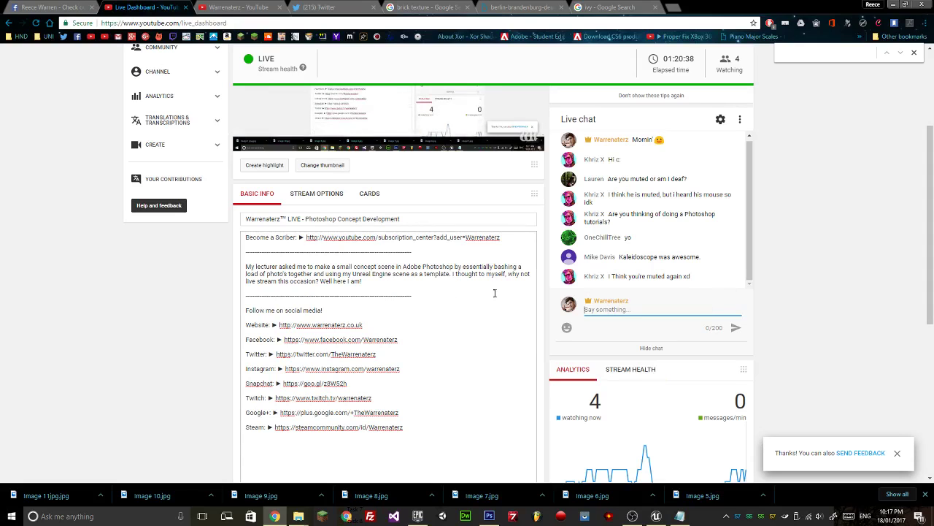
Review the audio devices and the push-to-mute and push-to-talk options in the OBS audio settings.
{"action": "left_click", "coordinate": [632, 516]}
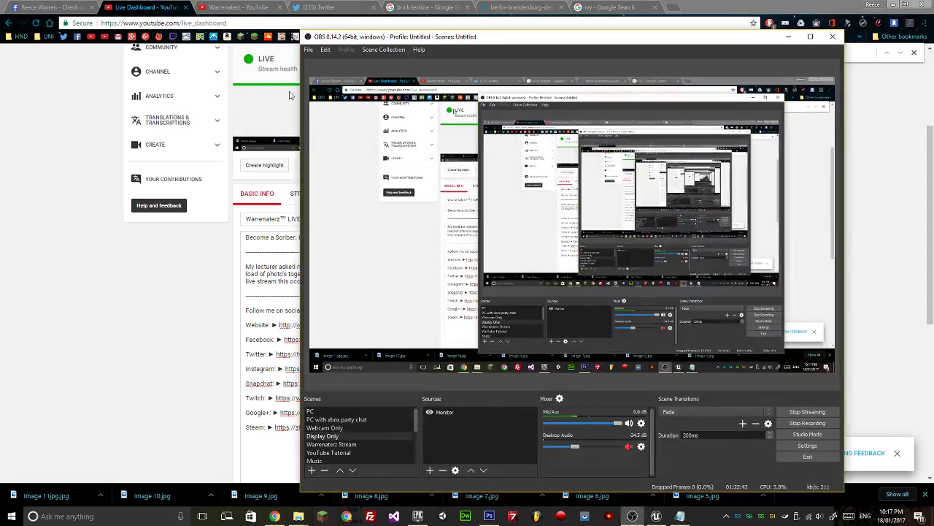
{"action": "left_click", "coordinate": [308, 49]}
{"action": "left_click", "coordinate": [314, 92]}
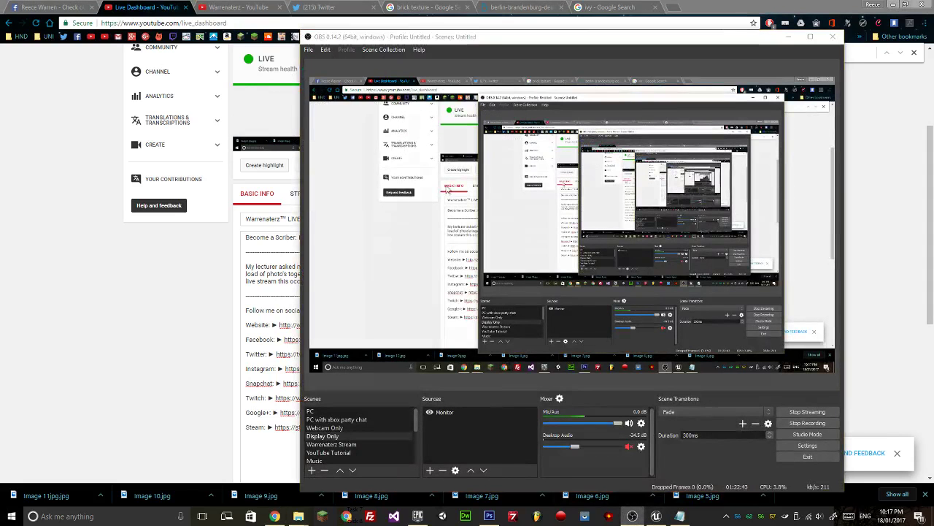
{"action": "left_click", "coordinate": [398, 197]}
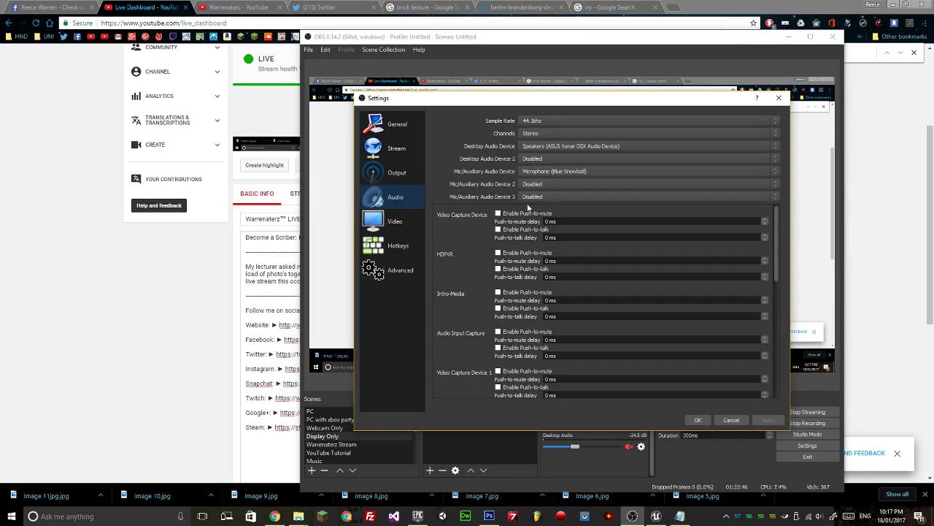
{"action": "scroll", "coordinate": [447, 220], "scroll_direction": "down", "scroll_amount": 6}
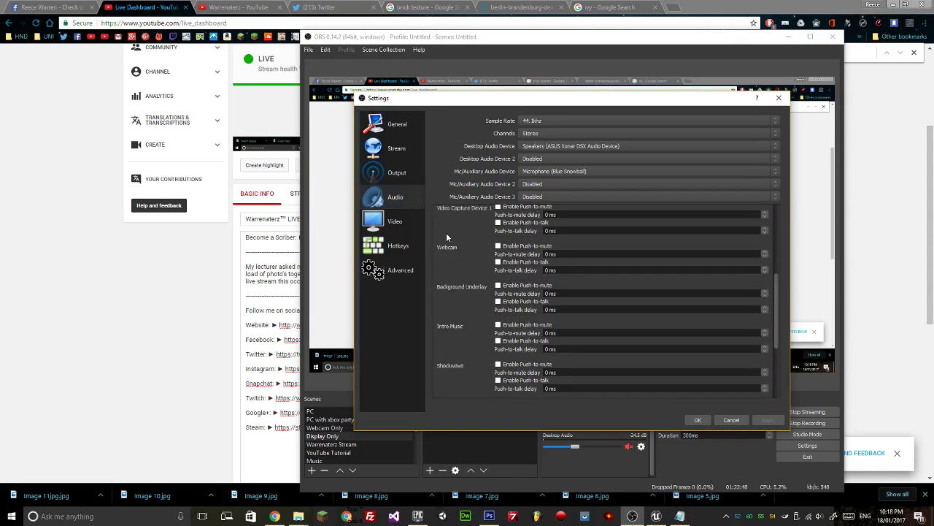
{"action": "scroll", "coordinate": [446, 232], "scroll_direction": "up", "scroll_amount": 6}
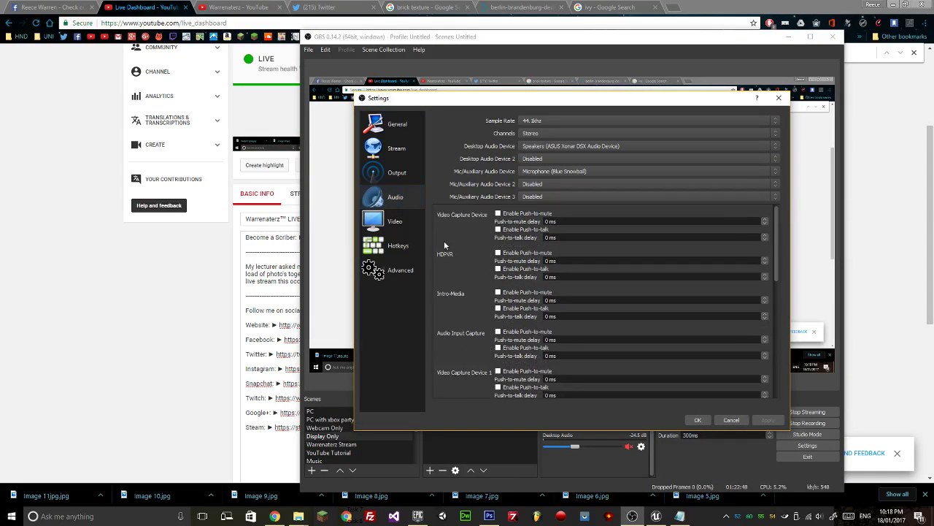
Clear the Mute and Unmute hotkeys for Mic/Aux in the OBS hotkey settings, save the changes, and minimize OBS.
{"action": "left_click", "coordinate": [393, 245]}
{"action": "scroll", "coordinate": [464, 252], "scroll_direction": "down", "scroll_amount": 6}
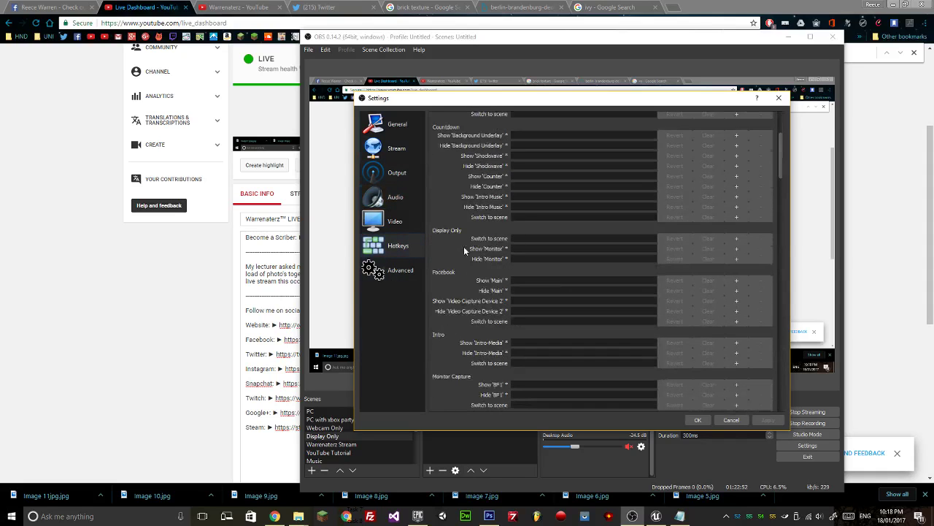
{"action": "scroll", "coordinate": [451, 290], "scroll_direction": "down", "scroll_amount": 15}
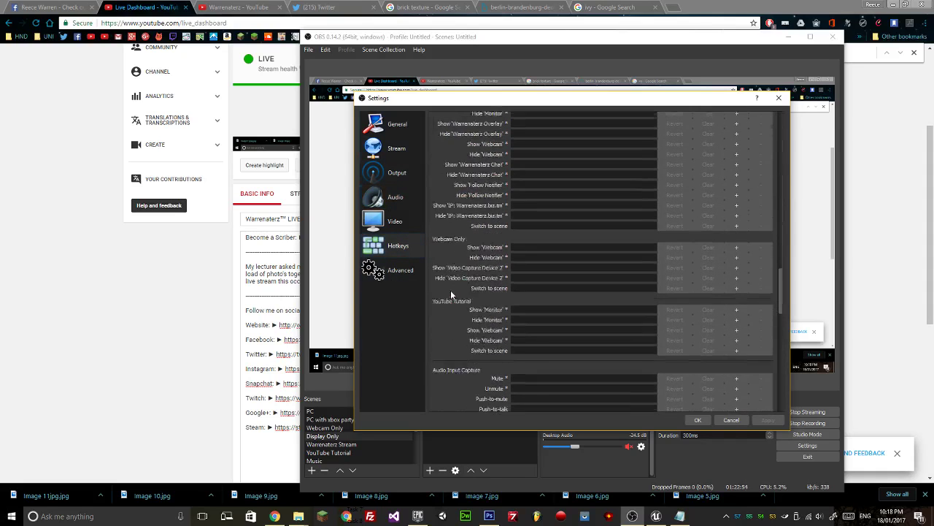
{"action": "scroll", "coordinate": [451, 291], "scroll_direction": "down", "scroll_amount": 5}
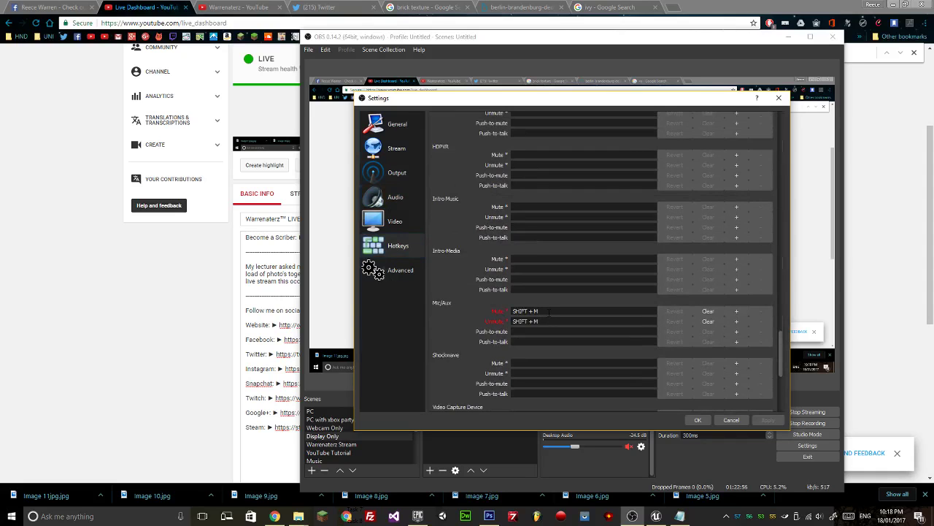
{"action": "left_click", "coordinate": [707, 310]}
{"action": "left_click", "coordinate": [706, 321]}
{"action": "left_click", "coordinate": [698, 420]}
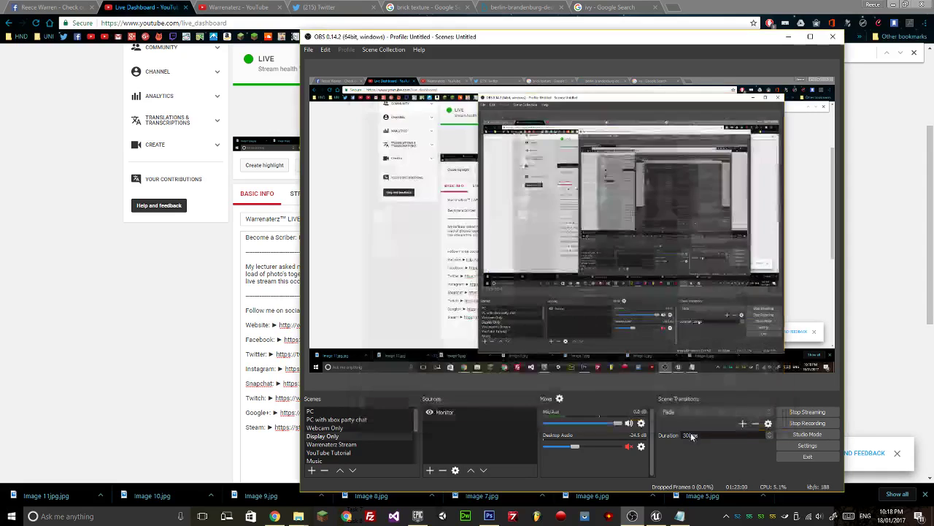
{"action": "left_click", "coordinate": [789, 40]}
Check the live stream analytics and the OBS mixer, and return to the Photo Bash document in Photoshop.
{"action": "scroll", "coordinate": [499, 329], "scroll_direction": "down", "scroll_amount": 3}
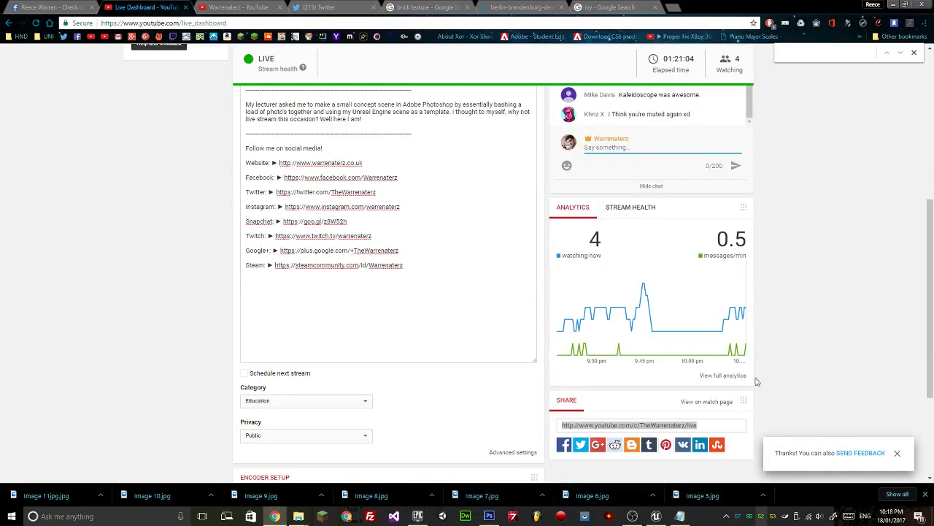
{"action": "left_click", "coordinate": [632, 516]}
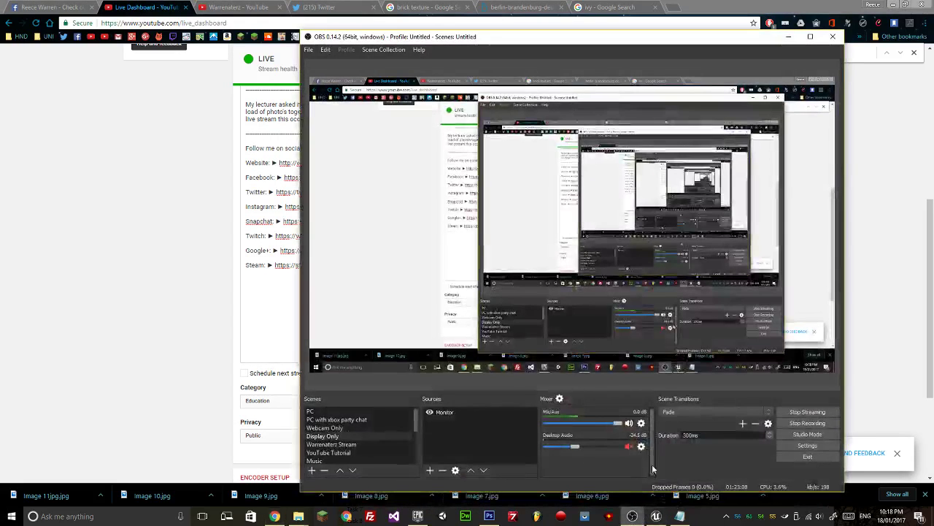
{"action": "left_click", "coordinate": [632, 516]}
{"action": "left_click", "coordinate": [489, 516]}
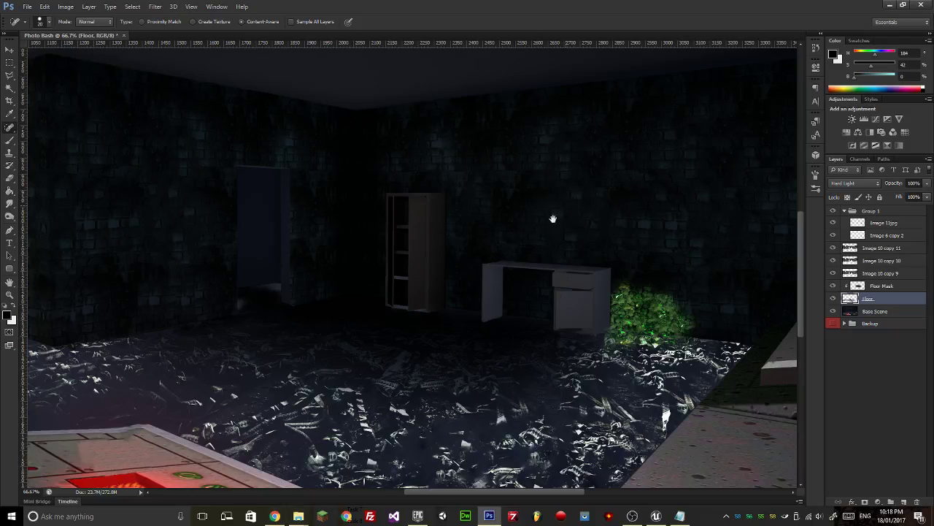
{"action": "left_click_drag", "start_coordinate": [553, 219], "coordinate": [530, 226]}
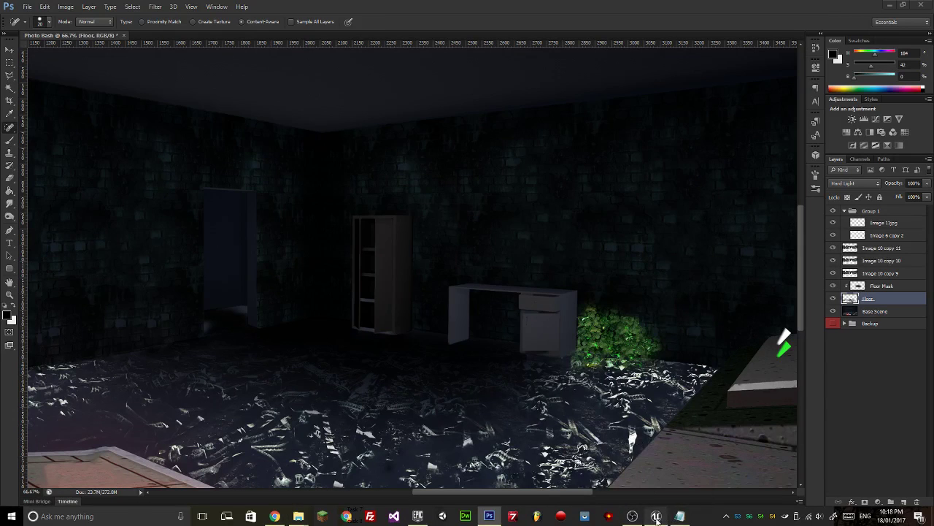
Switch to the Unreal Editor, examine the blockout room with the shelf and desk in Game_Level_v1, and return to Photoshop.
{"action": "left_click", "coordinate": [654, 483]}
{"action": "key", "text": "w"}
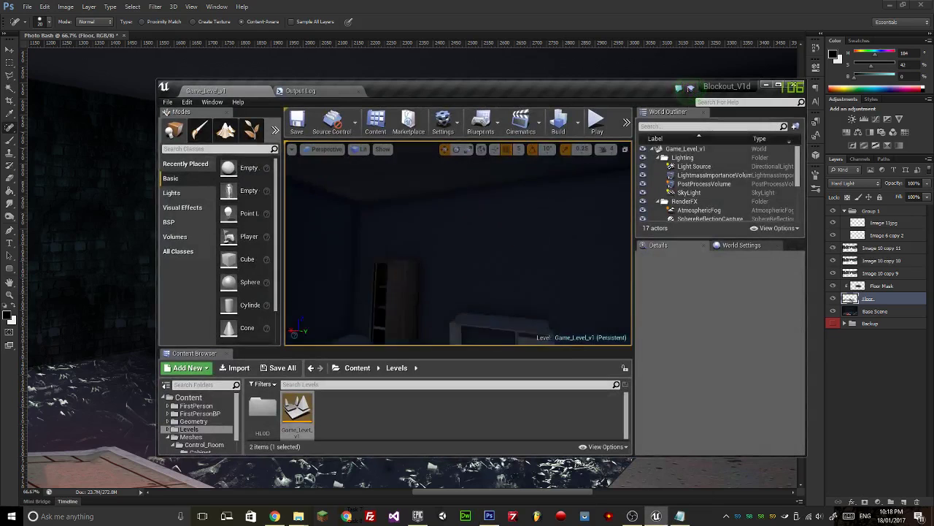
{"action": "key", "text": "w"}
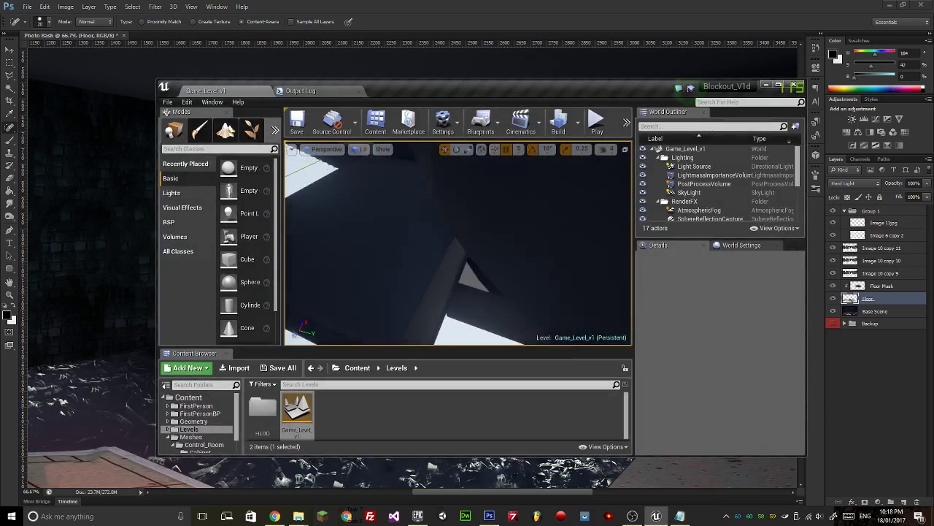
{"action": "key", "text": "w"}
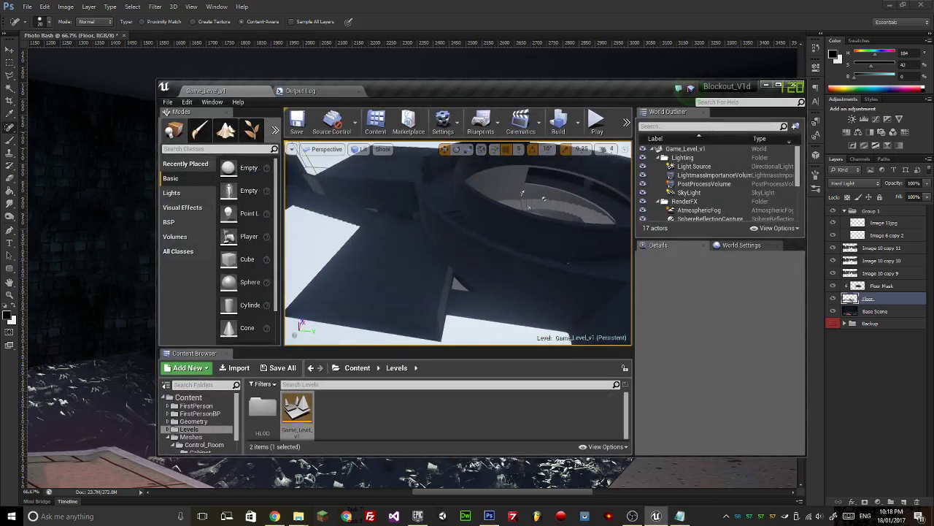
{"action": "key", "text": "w"}
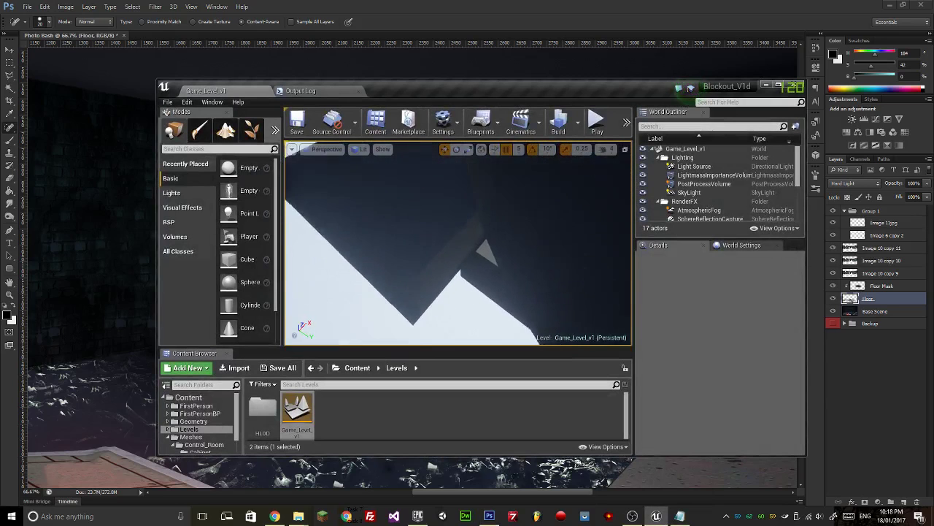
{"action": "key", "text": "w"}
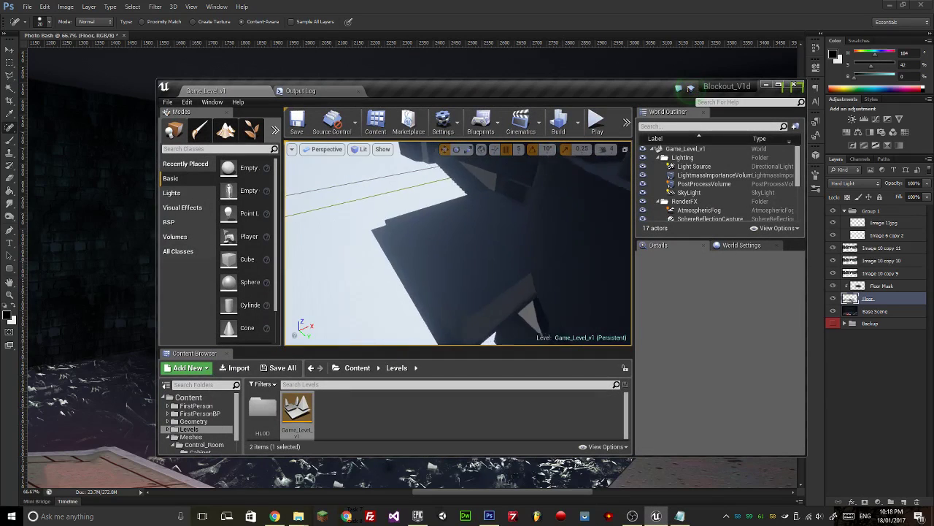
{"action": "key", "text": "w"}
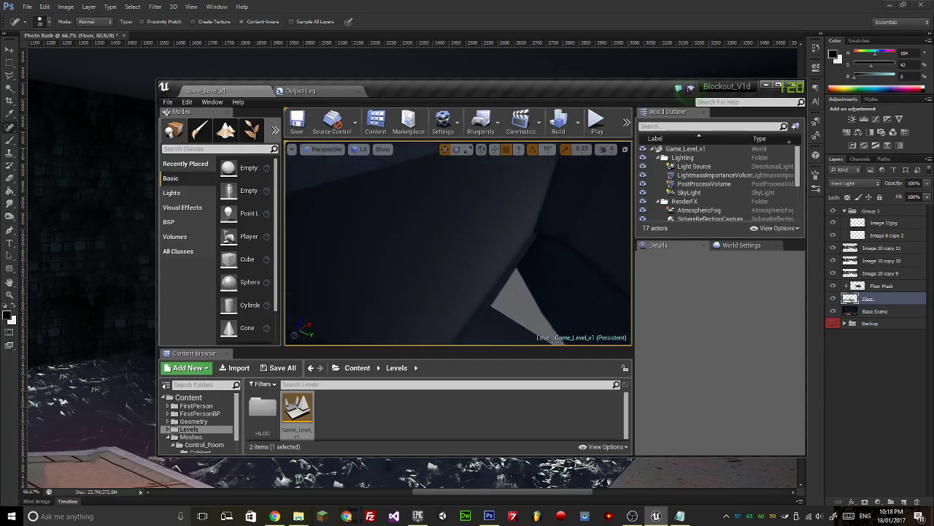
{"action": "key", "text": "w"}
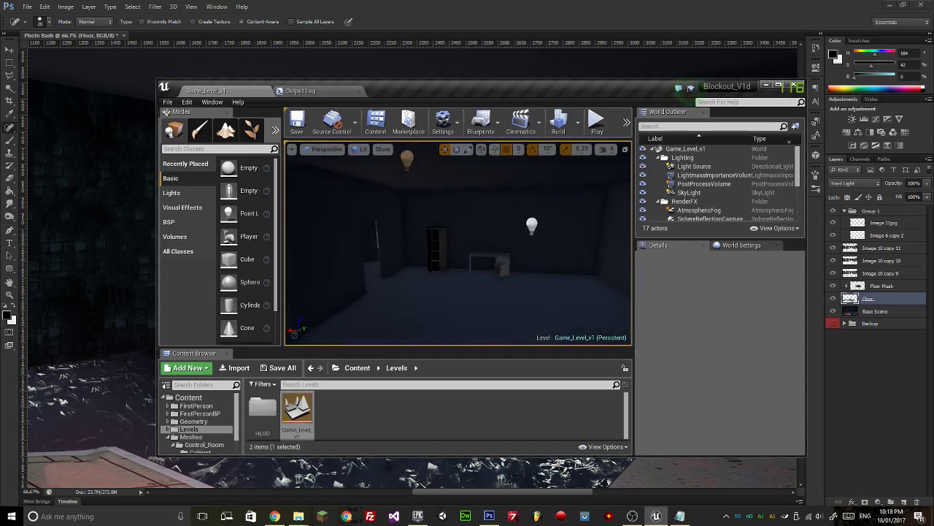
{"action": "key", "text": "w"}
{"action": "left_click", "coordinate": [765, 85]}
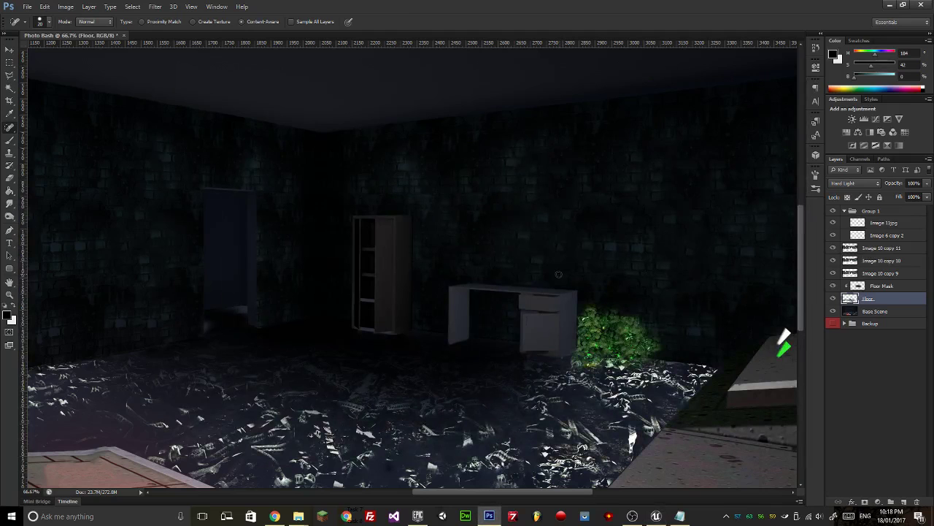
{"action": "key", "text": "w"}
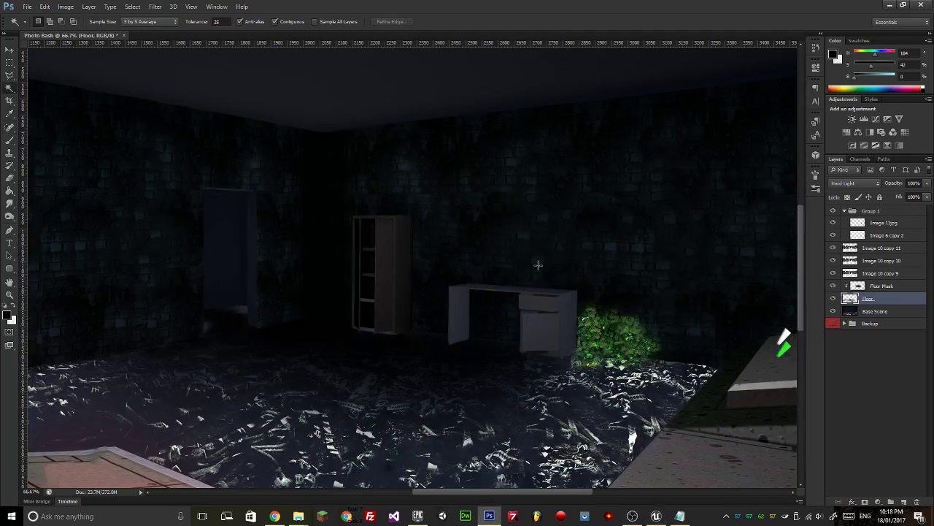
Switch to Chrome and search Google Images for "wall crack".
{"action": "left_click", "coordinate": [275, 516]}
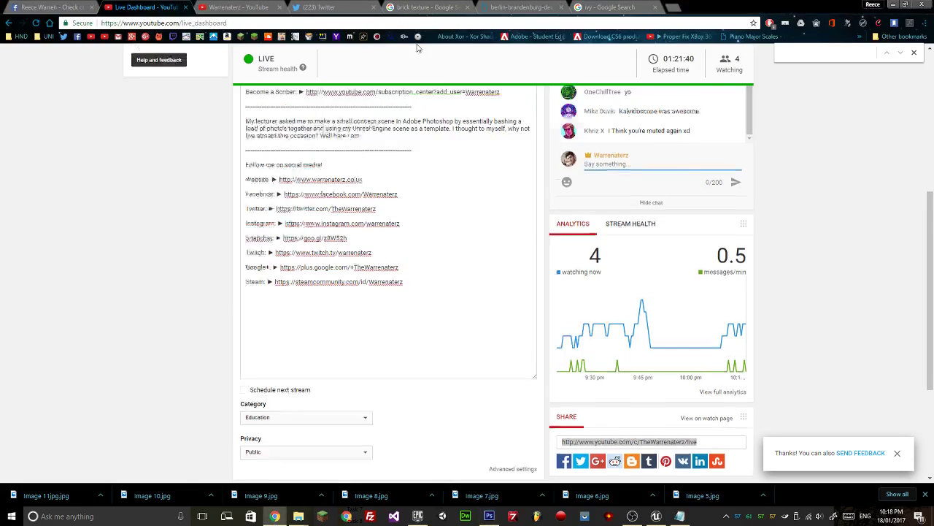
{"action": "left_click", "coordinate": [624, 8]}
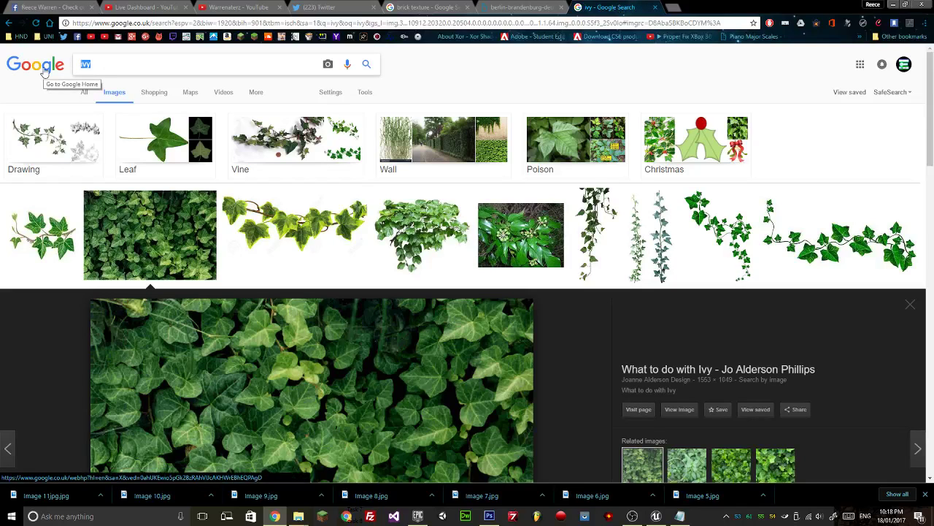
{"action": "type", "text": "wall "}
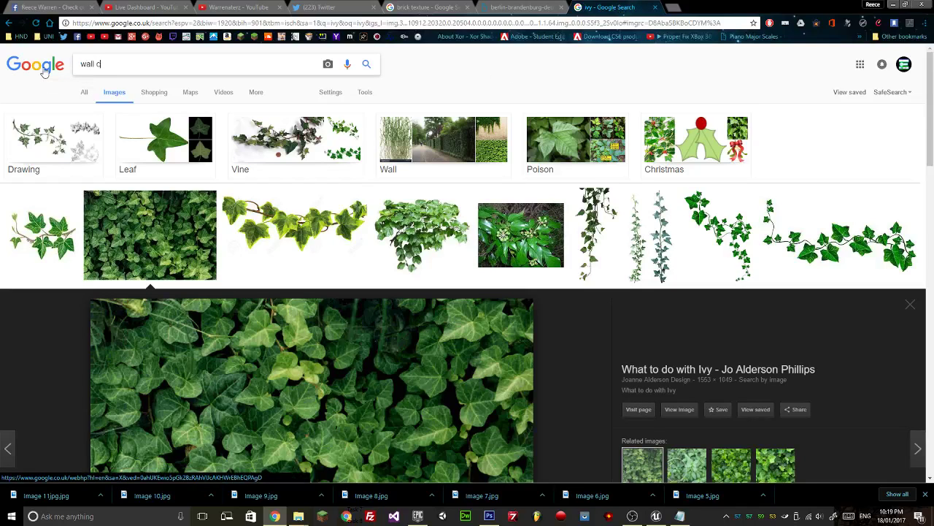
{"action": "type", "text": "crack"}
{"action": "key", "text": "Return"}
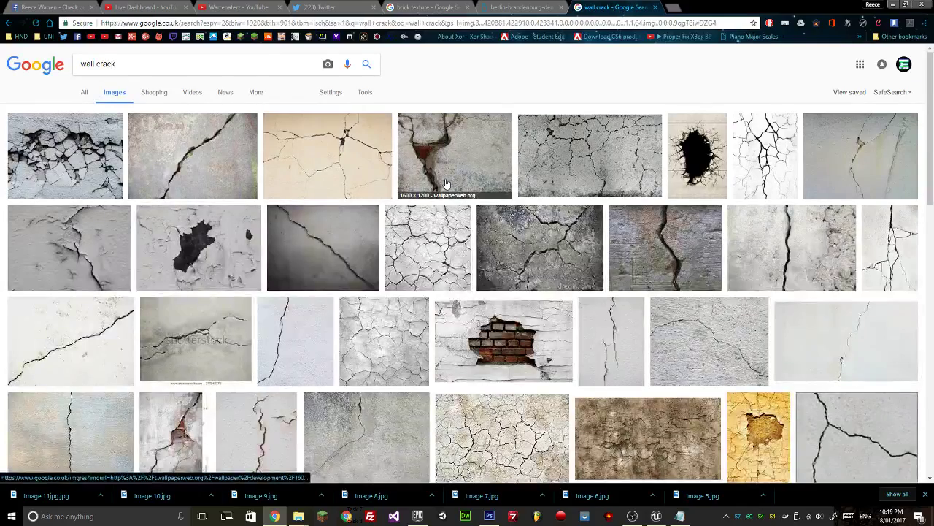
Browse the wall crack results and open the grey cracked wall image from TUTS-EXTREME at full size.
{"action": "scroll", "coordinate": [617, 243], "scroll_direction": "down", "scroll_amount": 8}
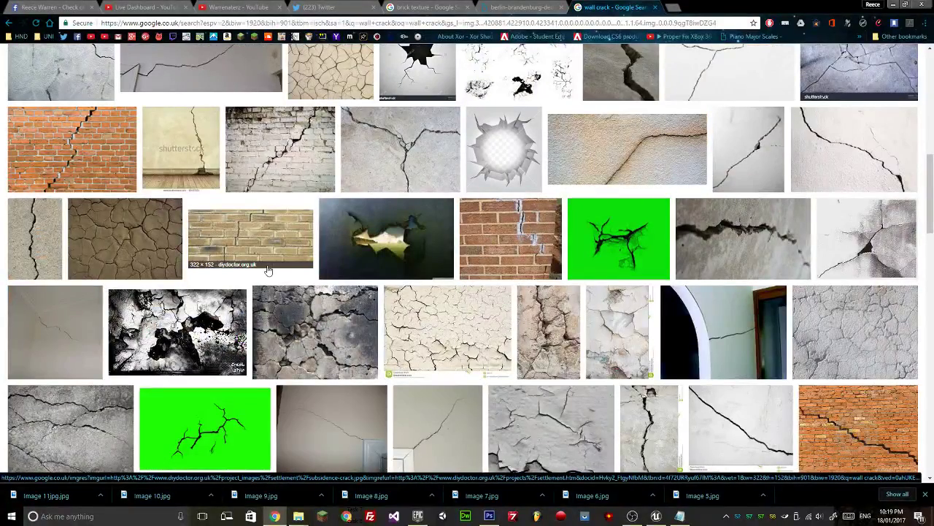
{"action": "scroll", "coordinate": [387, 380], "scroll_direction": "down", "scroll_amount": 3}
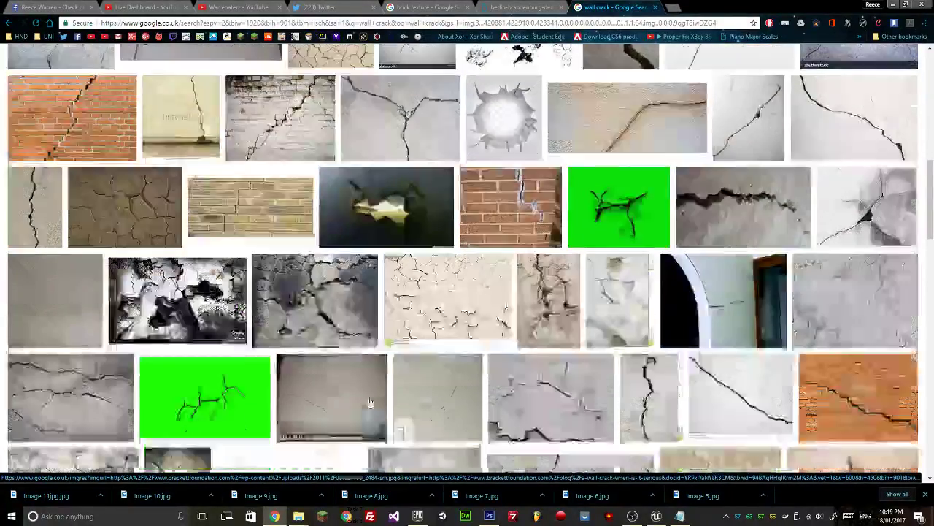
{"action": "scroll", "coordinate": [408, 398], "scroll_direction": "down", "scroll_amount": 10}
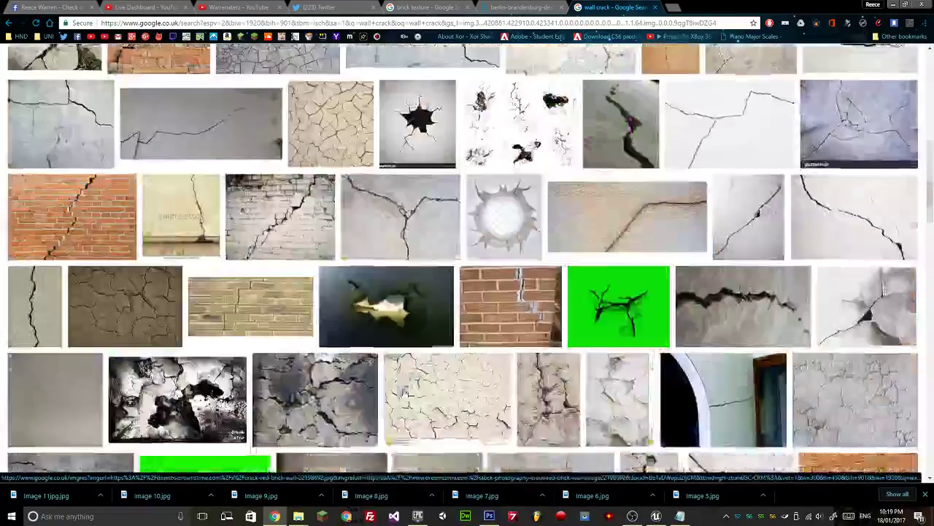
{"action": "scroll", "coordinate": [406, 395], "scroll_direction": "down", "scroll_amount": 5}
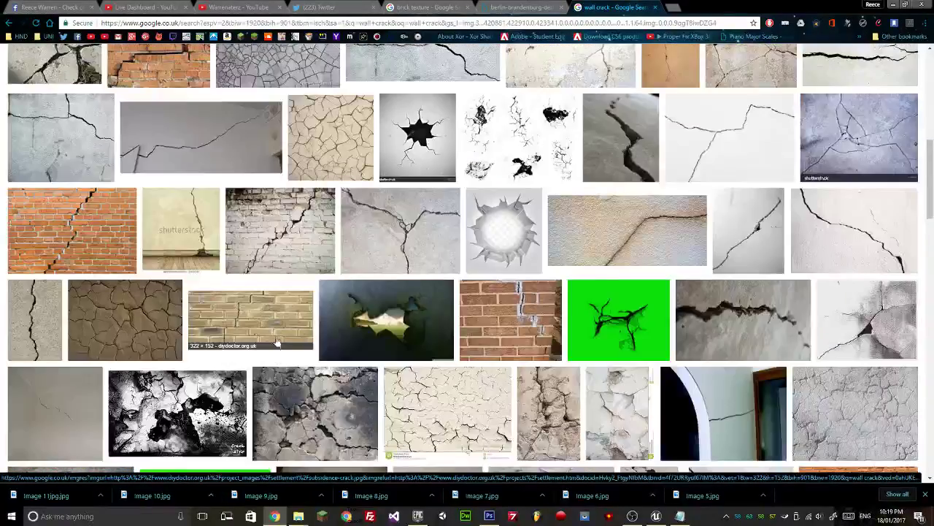
{"action": "left_click", "coordinate": [315, 333]}
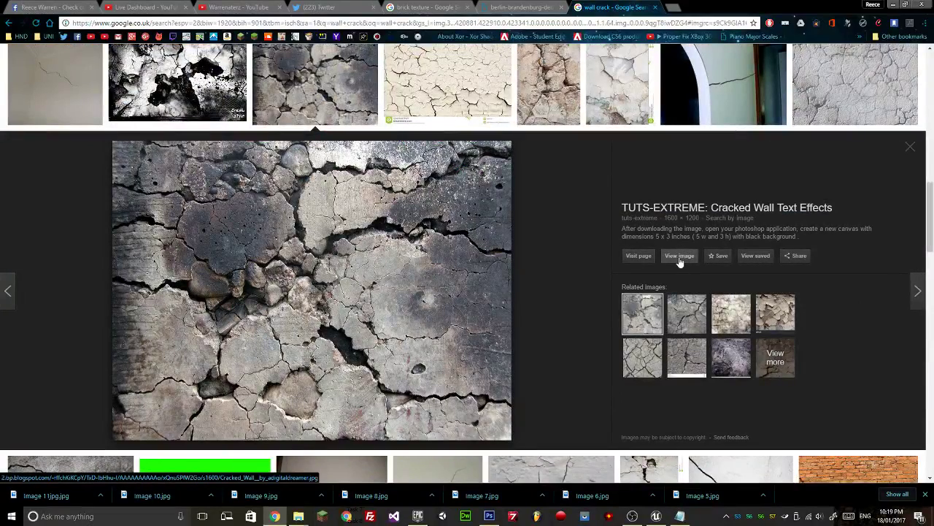
{"action": "left_click", "coordinate": [679, 257]}
Save the cracked wall image as Image 12.jpg in the Photobash Images folder.
{"action": "right_click", "coordinate": [260, 193]}
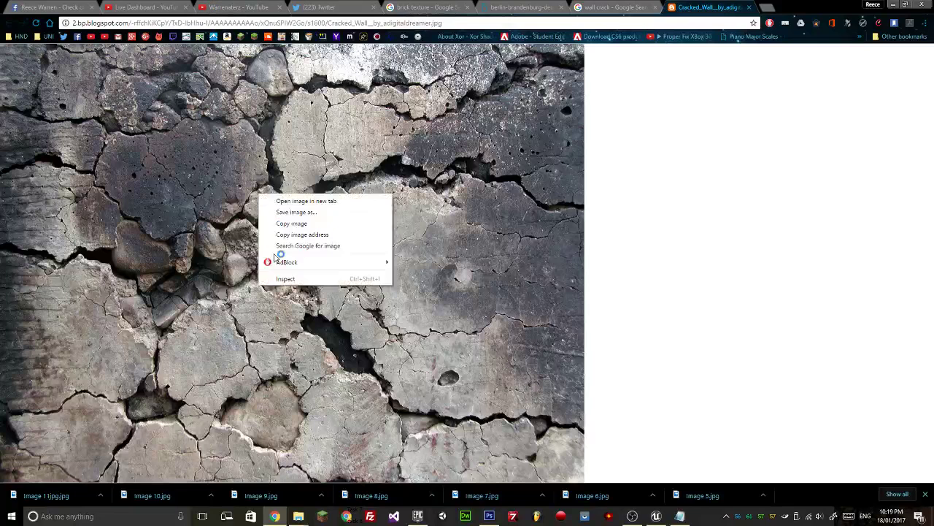
{"action": "left_click", "coordinate": [298, 211]}
{"action": "left_click", "coordinate": [480, 212]}
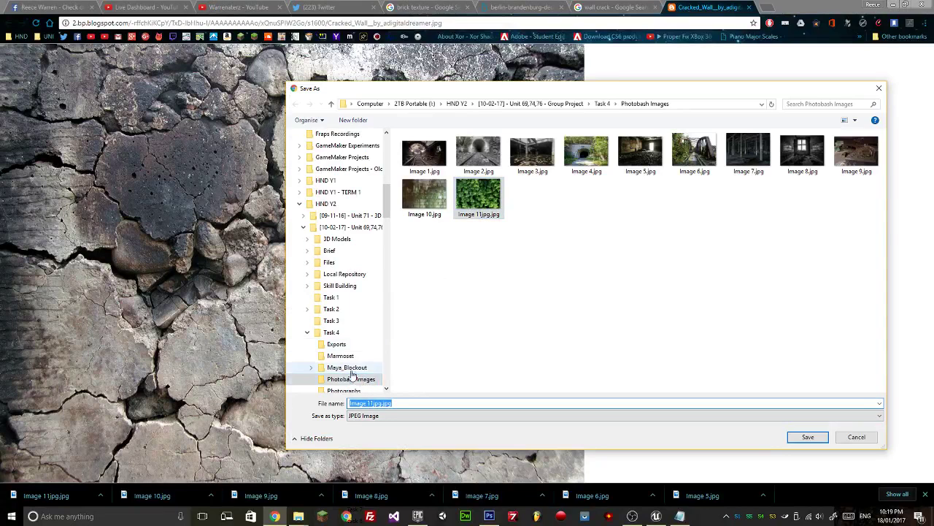
{"action": "left_click", "coordinate": [373, 403]}
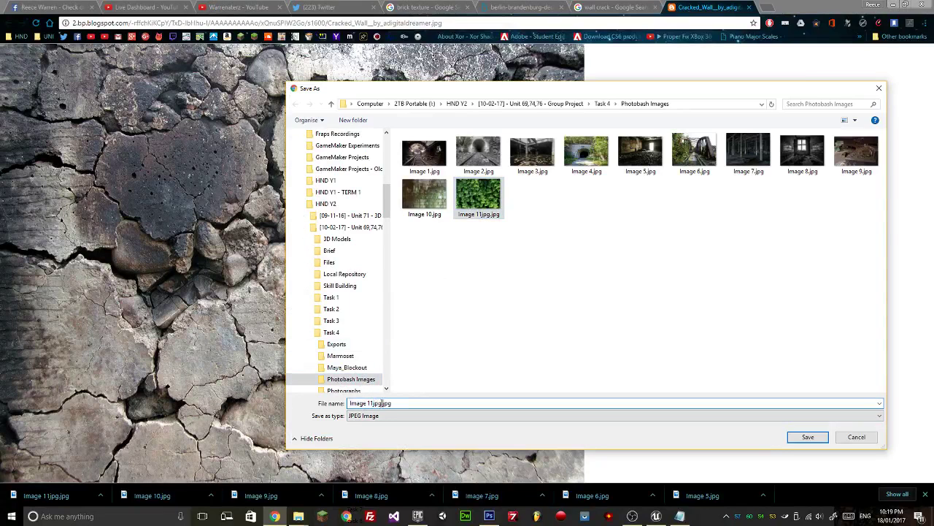
{"action": "type", "text": "2"}
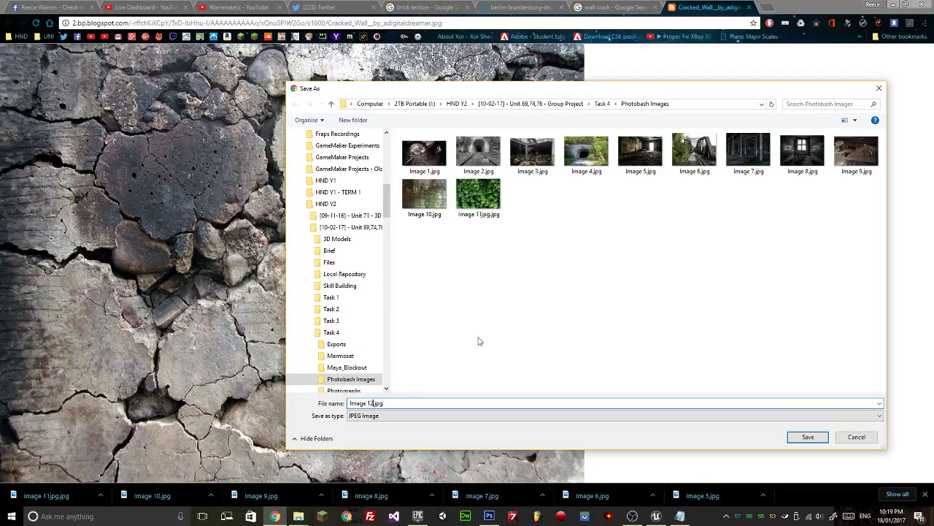
{"action": "key", "text": "Return"}
Place Image 12.jpg from its folder into the Photo Bash document in Photoshop, scaled to about 52% over the desk and ivy.
{"action": "right_click", "coordinate": [320, 257]}
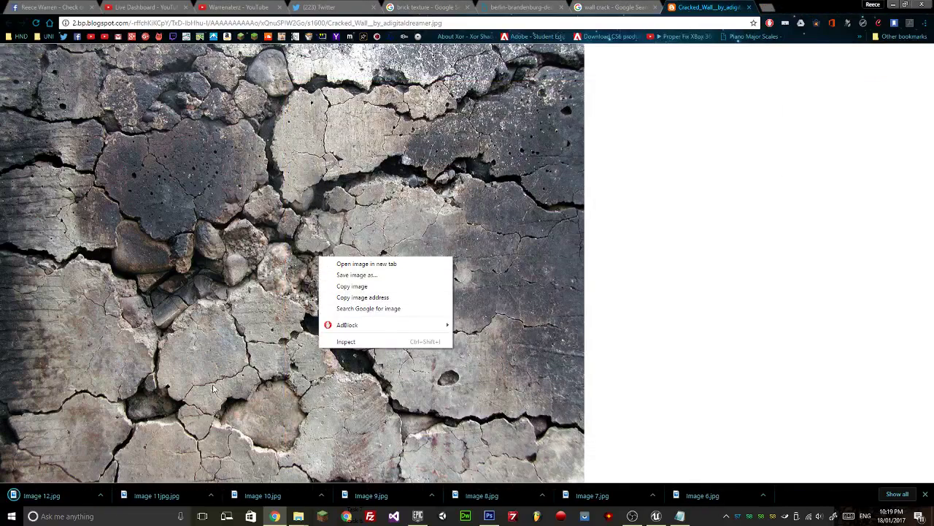
{"action": "left_click", "coordinate": [108, 498]}
{"action": "left_click", "coordinate": [117, 461]}
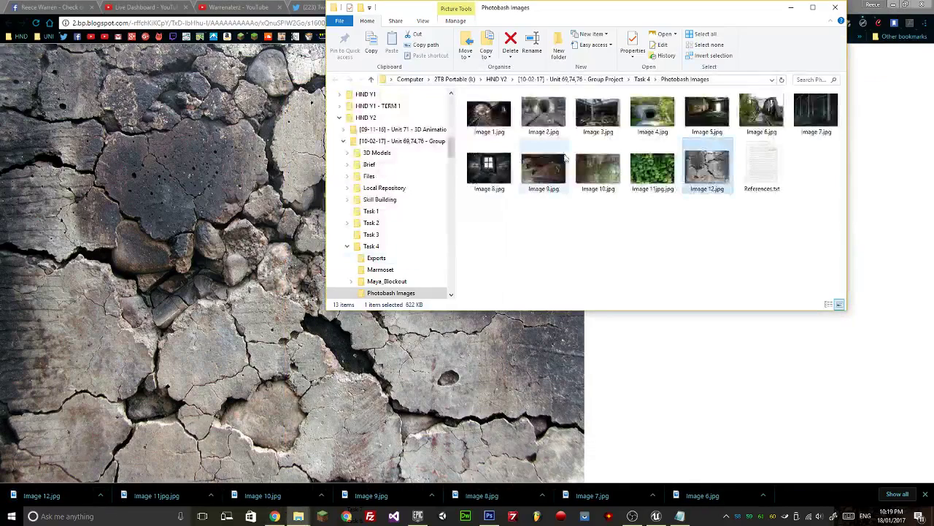
{"action": "left_click_drag", "start_coordinate": [727, 172], "coordinate": [486, 332]}
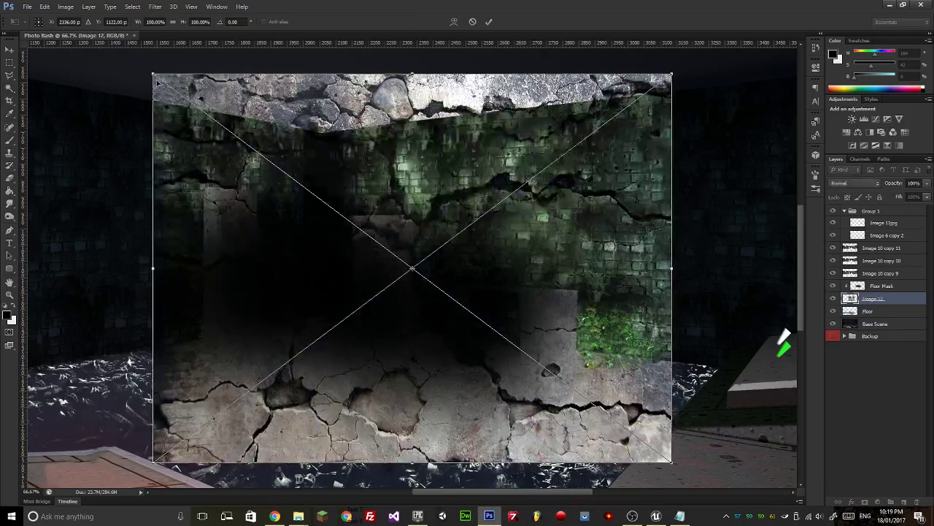
{"action": "left_click_drag", "start_coordinate": [152, 73], "coordinate": [403, 261]}
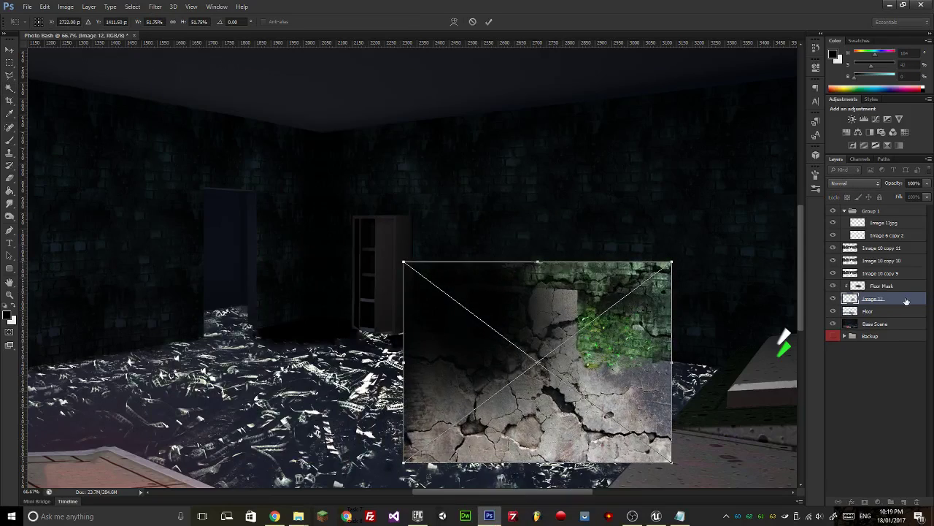
{"action": "key", "text": "Return"}
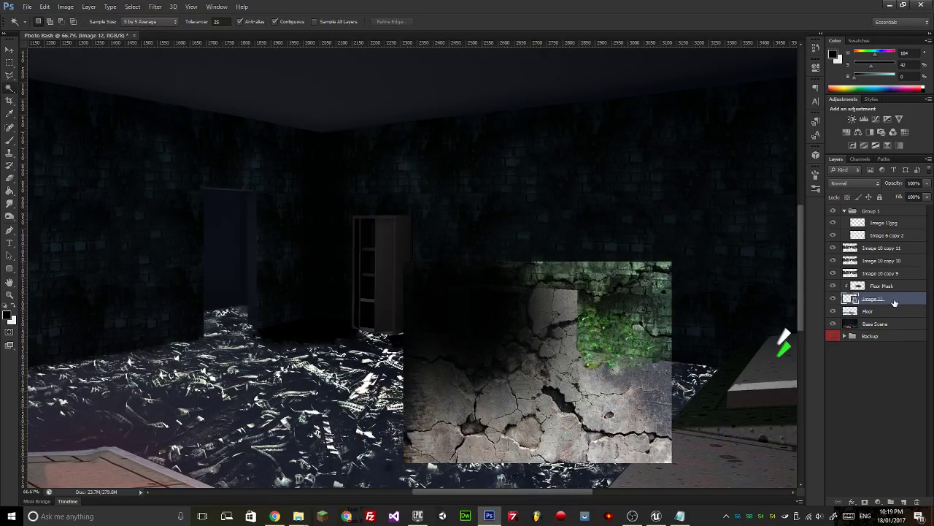
Duplicate the Image 12 layer above Group 1 and delete the original Image 12 layer.
{"action": "left_click_drag", "start_coordinate": [895, 302], "coordinate": [888, 209]}
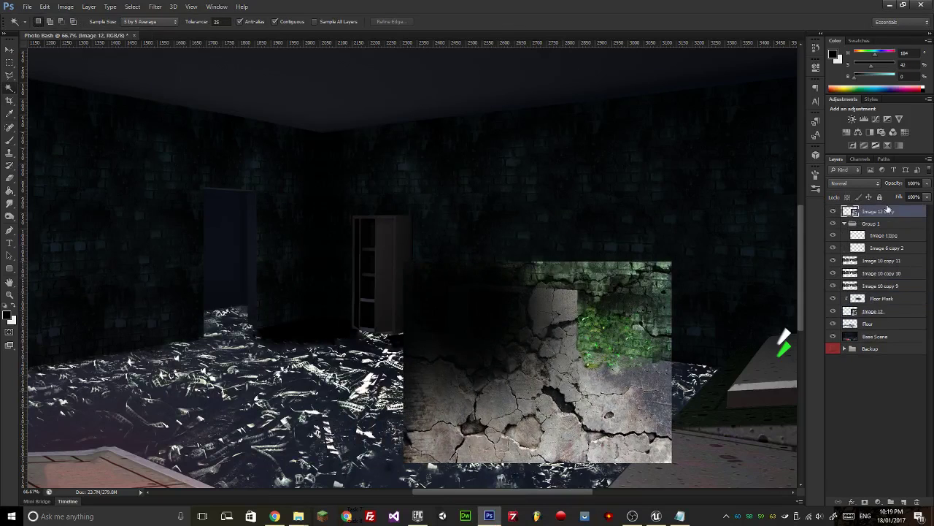
{"action": "left_click", "coordinate": [890, 314]}
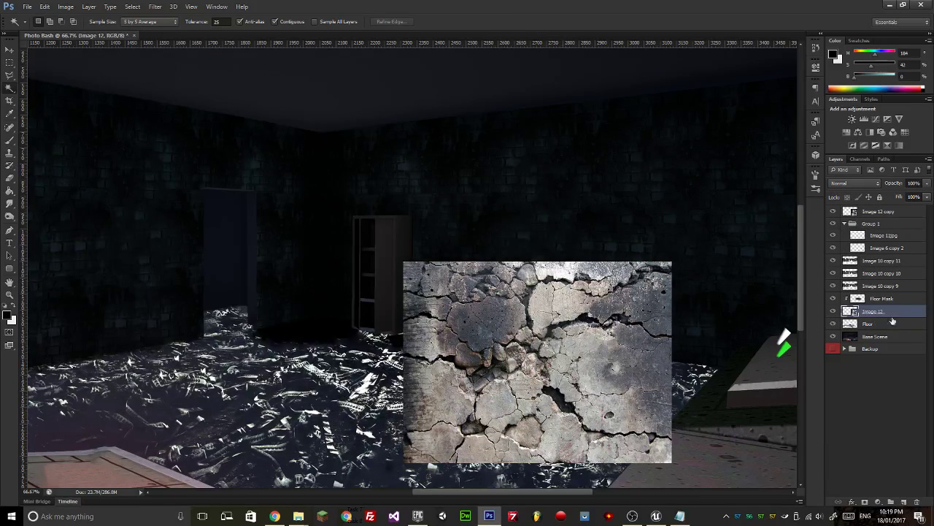
{"action": "key", "text": "Delete"}
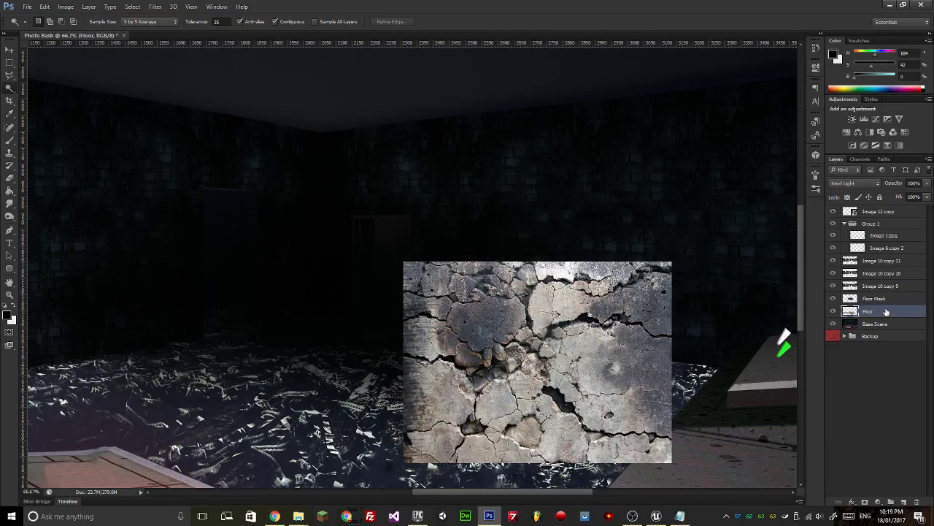
{"action": "key", "text": "ctrl+z"}
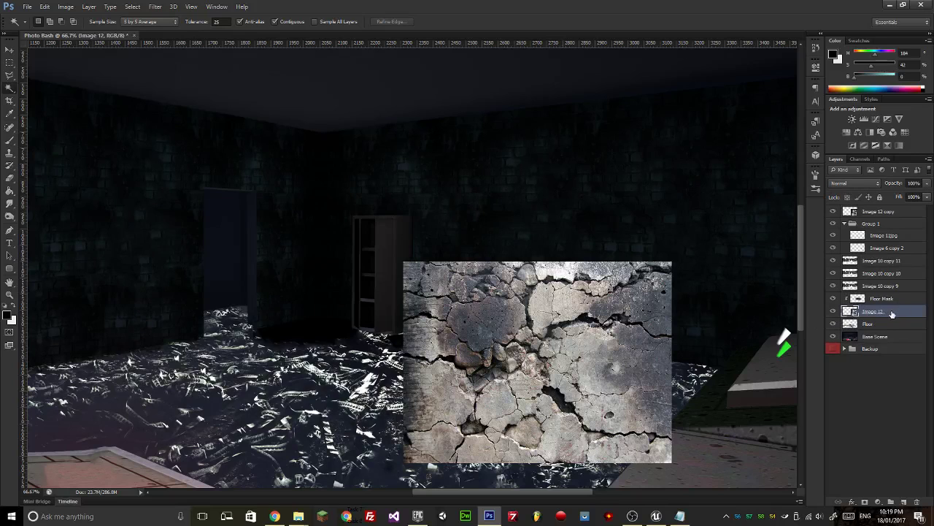
{"action": "key", "text": "Delete"}
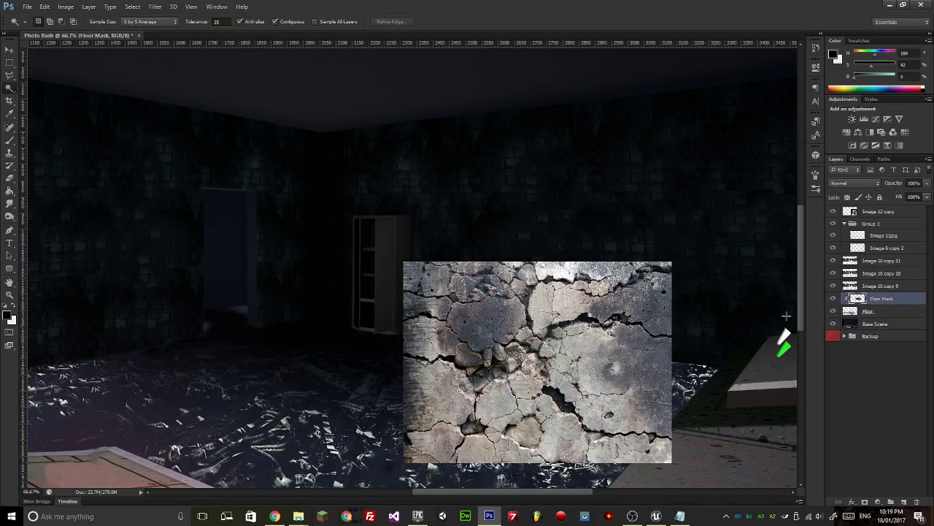
Rasterize the Image 12 copy layer.
{"action": "left_click", "coordinate": [902, 214]}
{"action": "right_click", "coordinate": [902, 214]}
{"action": "left_click", "coordinate": [796, 231]}
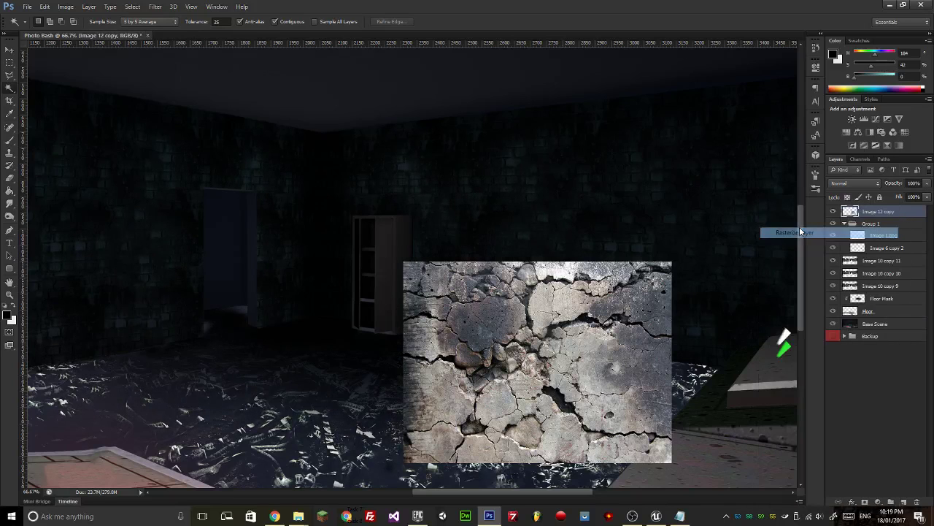
Rotate the Image 12 copy layer by -30°, scale it to about 95% and position it on the wall above the ivy.
{"action": "key", "text": "ctrl+t"}
{"action": "left_click_drag", "start_coordinate": [595, 300], "coordinate": [588, 148]}
{"action": "left_click_drag", "start_coordinate": [699, 125], "coordinate": [681, 93]}
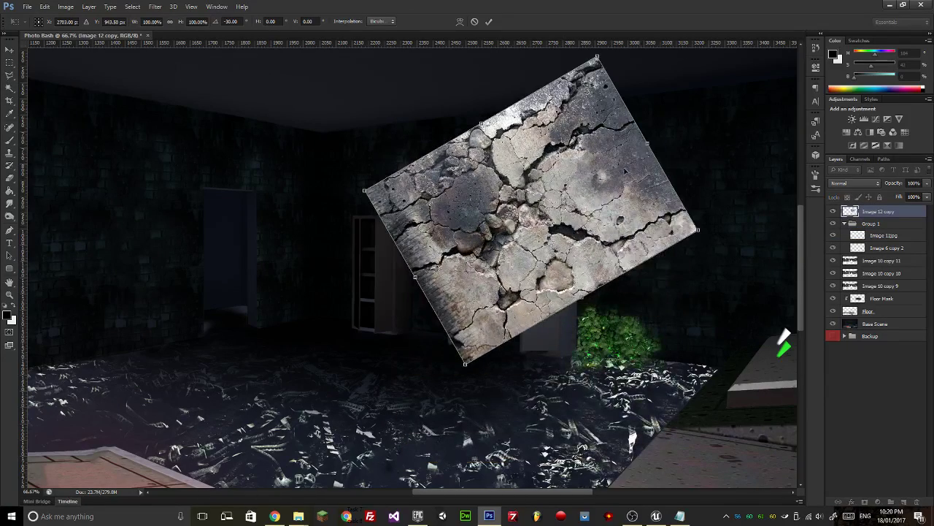
{"action": "left_click_drag", "start_coordinate": [540, 225], "coordinate": [633, 222]}
{"action": "left_click_drag", "start_coordinate": [690, 54], "coordinate": [686, 69]}
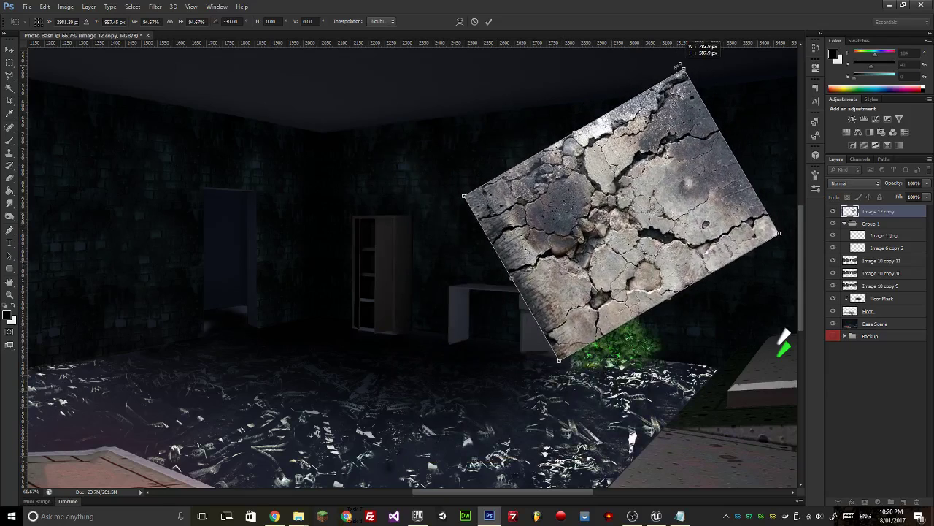
{"action": "key", "text": "Return"}
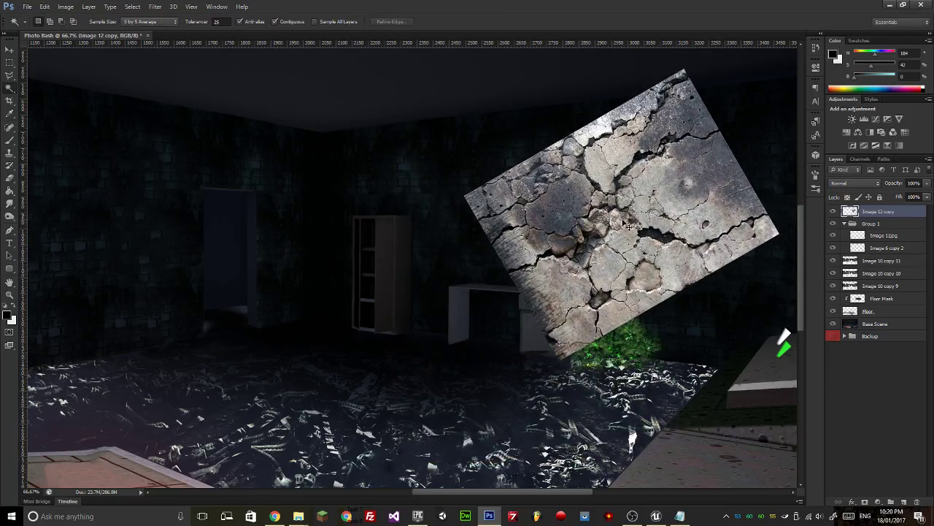
Erase the outer areas of the cracked texture along its cracks with a soft 150 px eraser at 12% hardness.
{"action": "key", "text": "ctrl+plus"}
{"action": "left_click_drag", "start_coordinate": [546, 310], "coordinate": [299, 369]}
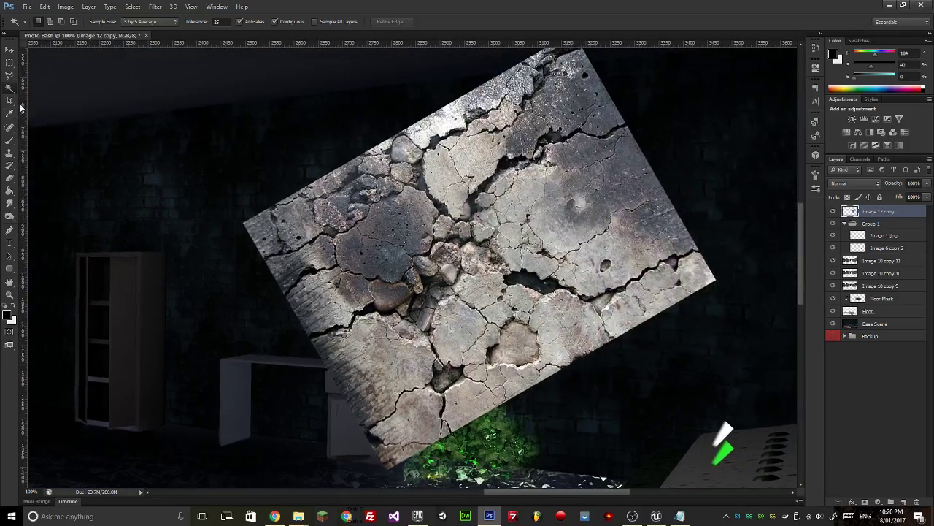
{"action": "left_click", "coordinate": [10, 177]}
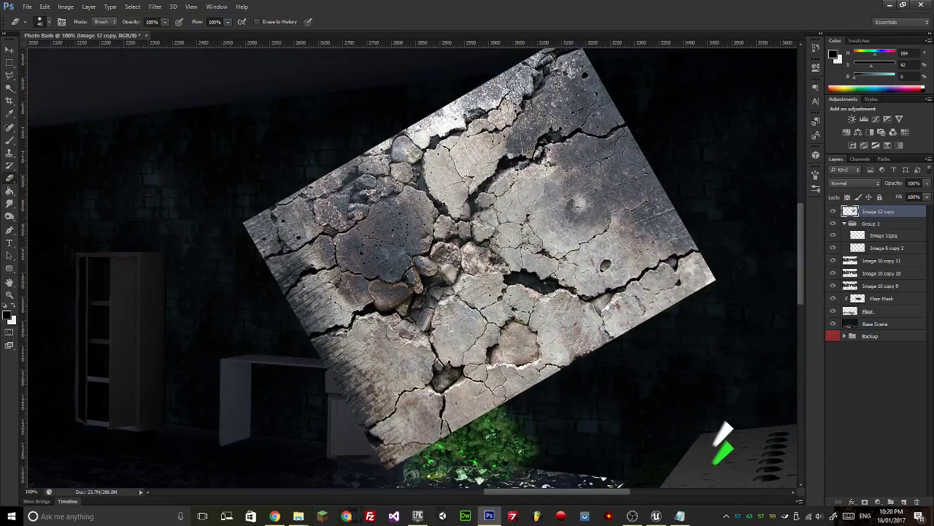
{"action": "mouse_move", "coordinate": [646, 151]}
{"action": "left_mouse_down"}
{"action": "mouse_move", "coordinate": [660, 198]}
{"action": "mouse_move", "coordinate": [642, 186]}
{"action": "mouse_move", "coordinate": [677, 148]}
{"action": "left_mouse_up"}
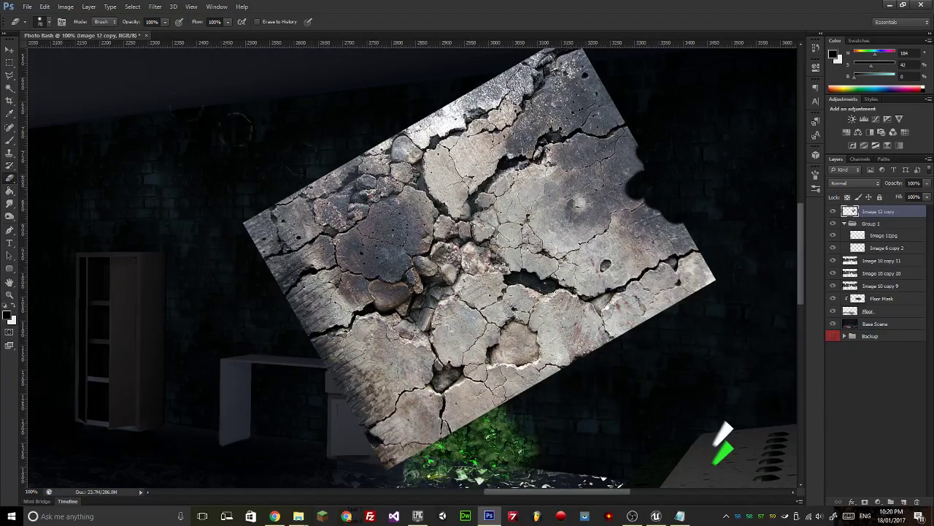
{"action": "left_click", "coordinate": [49, 22]}
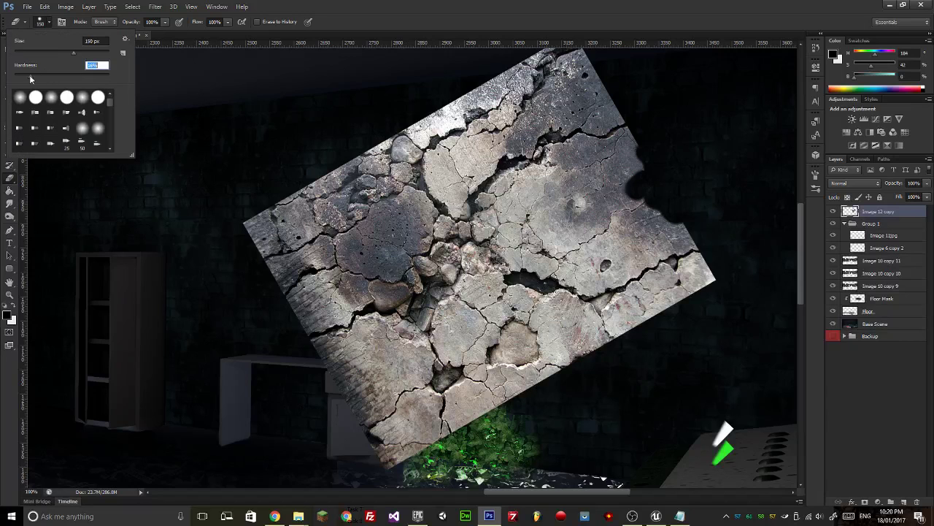
{"action": "mouse_move", "coordinate": [574, 209]}
{"action": "left_mouse_down"}
{"action": "mouse_move", "coordinate": [645, 178]}
{"action": "mouse_move", "coordinate": [573, 182]}
{"action": "mouse_move", "coordinate": [545, 193]}
{"action": "mouse_move", "coordinate": [547, 221]}
{"action": "mouse_move", "coordinate": [604, 243]}
{"action": "mouse_move", "coordinate": [672, 203]}
{"action": "mouse_move", "coordinate": [711, 211]}
{"action": "mouse_move", "coordinate": [699, 204]}
{"action": "mouse_move", "coordinate": [729, 243]}
{"action": "mouse_move", "coordinate": [730, 278]}
{"action": "mouse_move", "coordinate": [588, 372]}
{"action": "mouse_move", "coordinate": [596, 366]}
{"action": "mouse_move", "coordinate": [559, 343]}
{"action": "mouse_move", "coordinate": [566, 392]}
{"action": "mouse_move", "coordinate": [513, 391]}
{"action": "mouse_move", "coordinate": [480, 422]}
{"action": "mouse_move", "coordinate": [393, 459]}
{"action": "mouse_move", "coordinate": [361, 455]}
{"action": "mouse_move", "coordinate": [346, 397]}
{"action": "mouse_move", "coordinate": [391, 363]}
{"action": "mouse_move", "coordinate": [305, 379]}
{"action": "mouse_move", "coordinate": [294, 362]}
{"action": "mouse_move", "coordinate": [287, 330]}
{"action": "mouse_move", "coordinate": [336, 304]}
{"action": "left_mouse_up"}
{"action": "mouse_move", "coordinate": [257, 302]}
{"action": "left_mouse_down"}
{"action": "mouse_move", "coordinate": [240, 227]}
{"action": "mouse_move", "coordinate": [268, 213]}
{"action": "mouse_move", "coordinate": [249, 218]}
{"action": "mouse_move", "coordinate": [292, 219]}
{"action": "mouse_move", "coordinate": [273, 190]}
{"action": "mouse_move", "coordinate": [353, 135]}
{"action": "mouse_move", "coordinate": [337, 134]}
{"action": "mouse_move", "coordinate": [285, 186]}
{"action": "mouse_move", "coordinate": [408, 112]}
{"action": "mouse_move", "coordinate": [474, 57]}
{"action": "mouse_move", "coordinate": [511, 73]}
{"action": "left_mouse_up"}
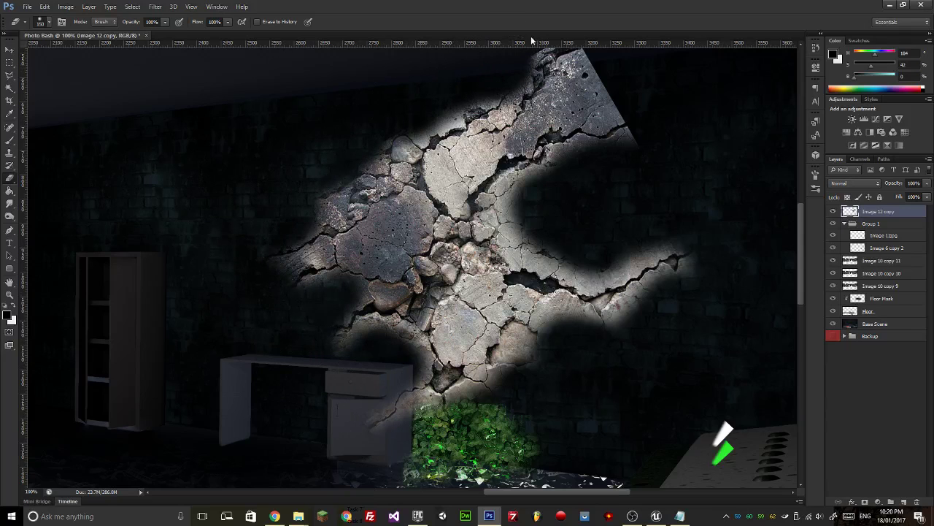
{"action": "left_click_drag", "start_coordinate": [638, 150], "coordinate": [584, 218]}
{"action": "left_click_drag", "start_coordinate": [563, 172], "coordinate": [573, 105]}
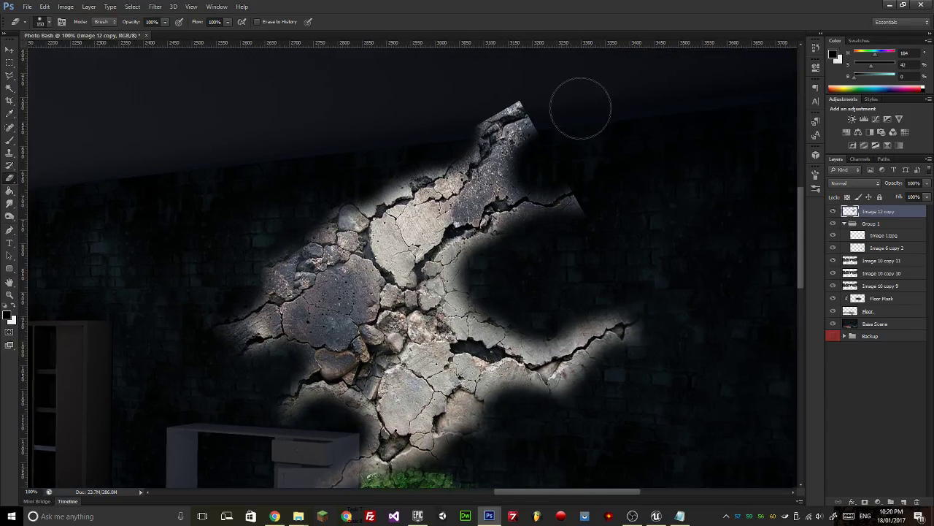
Raise the eraser's hardness and erase along the upper end of the cracked texture near the ceiling.
{"action": "left_click", "coordinate": [45, 24]}
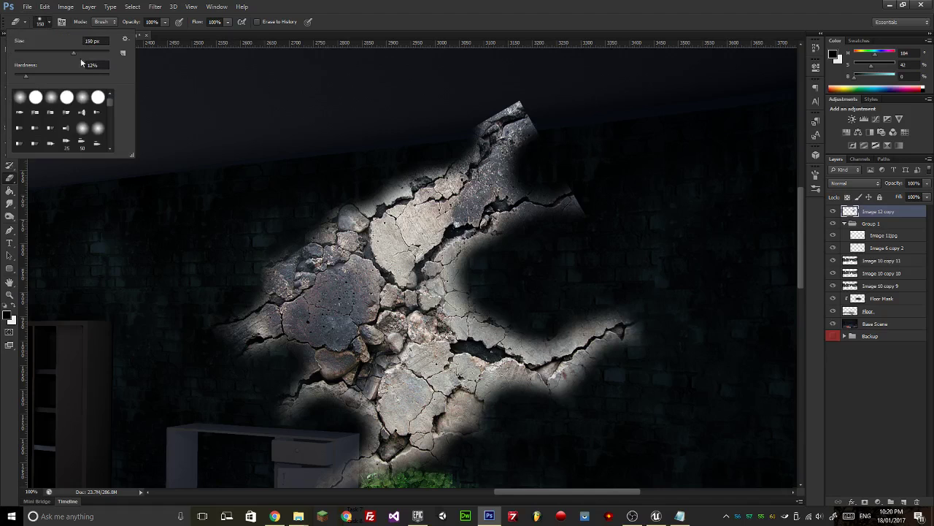
{"action": "left_click", "coordinate": [66, 76]}
{"action": "left_click", "coordinate": [575, 90]}
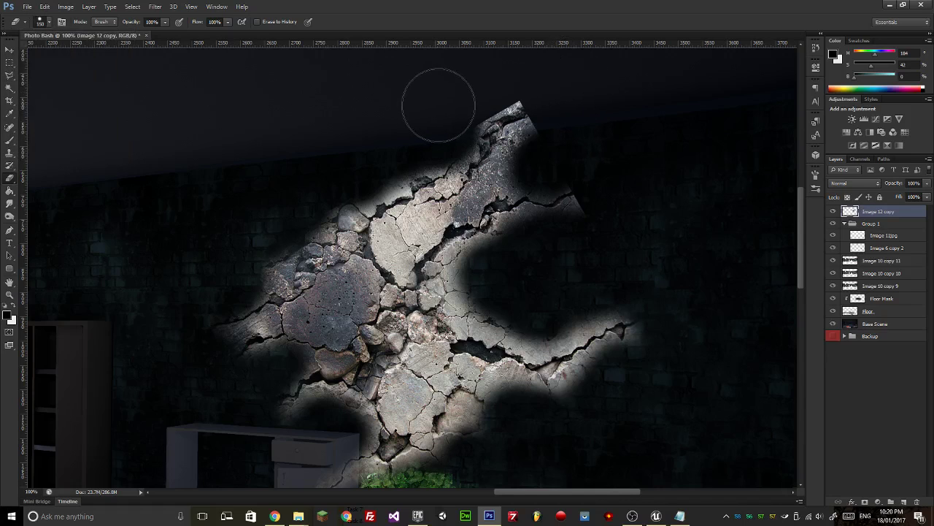
{"action": "left_click_drag", "start_coordinate": [437, 106], "coordinate": [501, 104]}
{"action": "key", "text": "space"}
{"action": "mouse_move", "coordinate": [532, 226]}
{"action": "left_mouse_down"}
{"action": "mouse_move", "coordinate": [556, 204]}
{"action": "mouse_move", "coordinate": [532, 151]}
{"action": "left_mouse_up"}
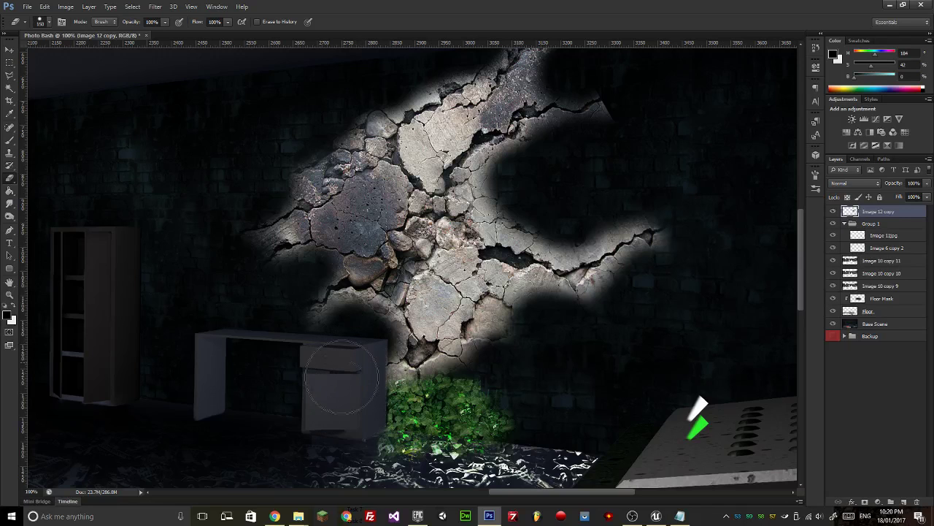
Try successive blend modes on the Image 12 copy layer up to Soft Light and check the blend at a wider view.
{"action": "left_click", "coordinate": [848, 183]}
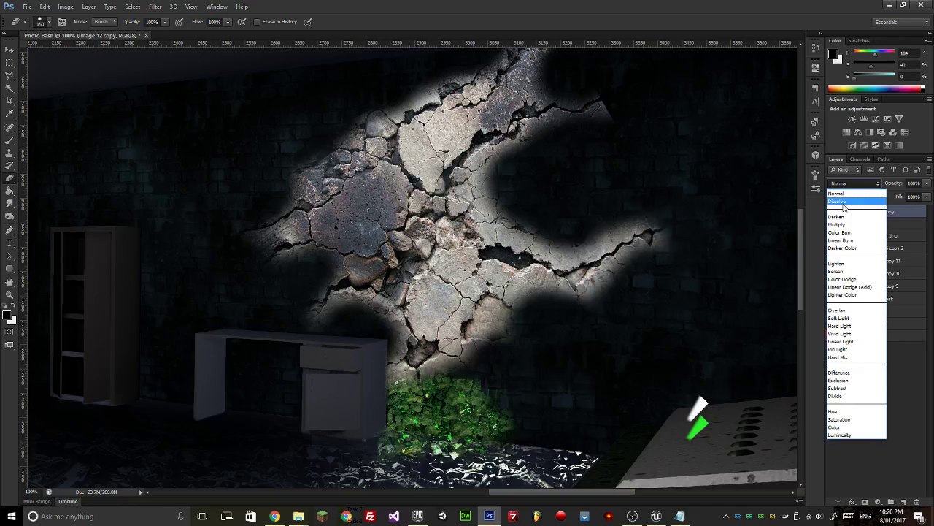
{"action": "left_click", "coordinate": [844, 207]}
{"action": "key", "text": "Down"}
{"action": "key", "text": "Down"}
{"action": "key", "text": "Down"}
{"action": "key", "text": "Down"}
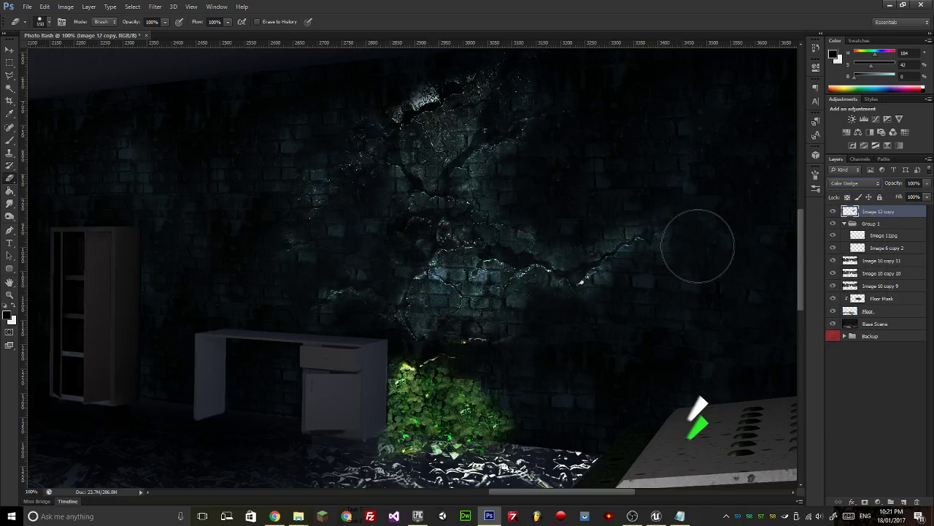
{"action": "key", "text": "Down"}
{"action": "key", "text": "Down"}
{"action": "key", "text": "Down"}
{"action": "key", "text": "Down"}
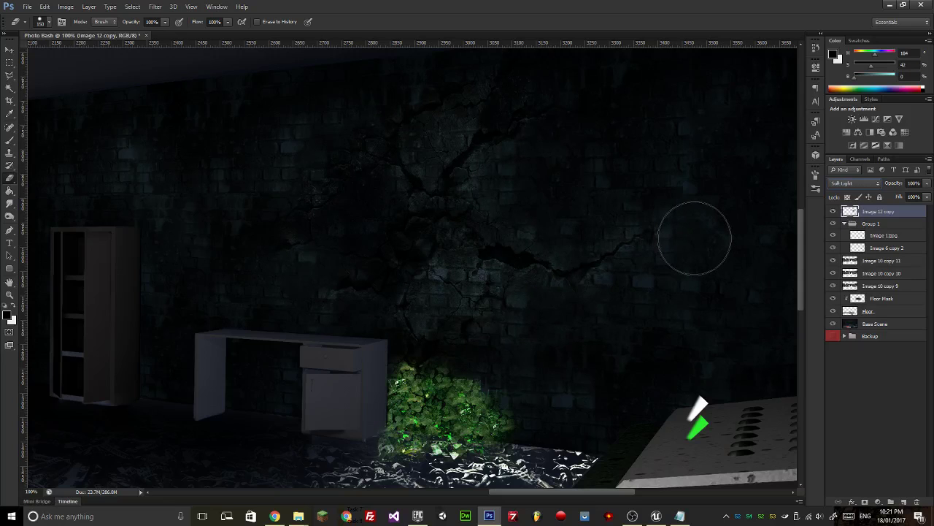
{"action": "key", "text": "ctrl+minus"}
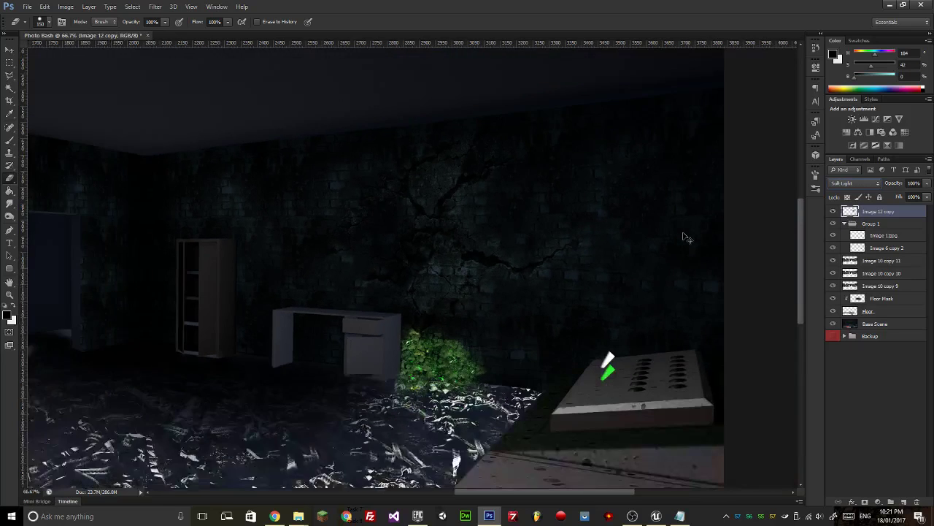
{"action": "key", "text": "ctrl+plus"}
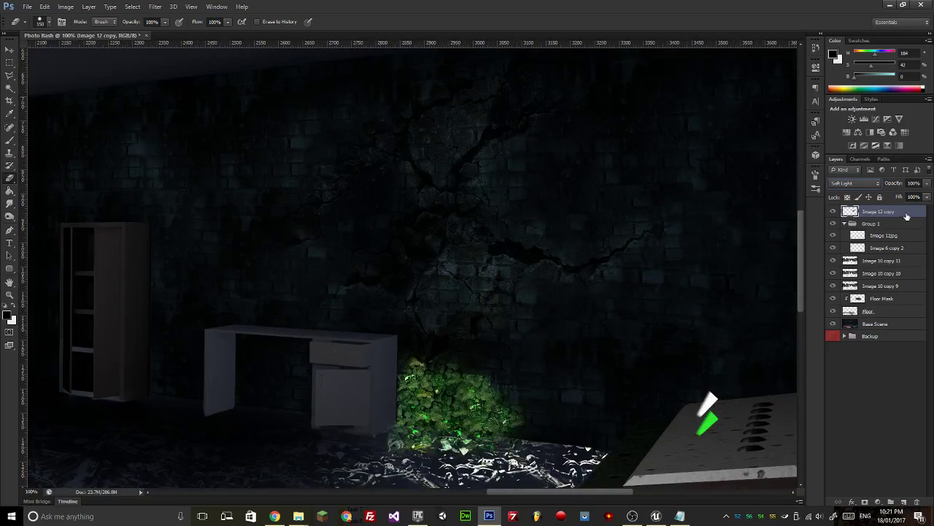
Set the Image 12 copy layer's blend mode to Divide and its opacity to 45%.
{"action": "left_click", "coordinate": [874, 184]}
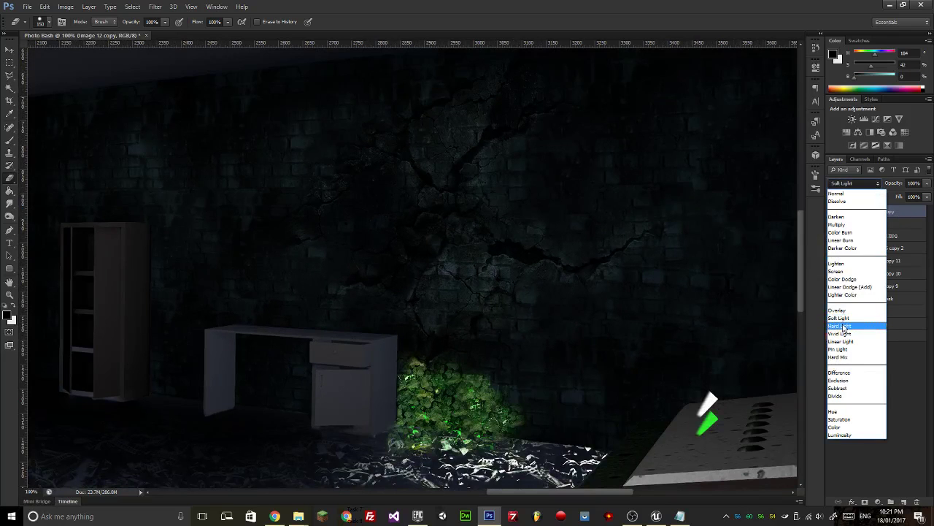
{"action": "left_click", "coordinate": [851, 326]}
{"action": "key", "text": "Down"}
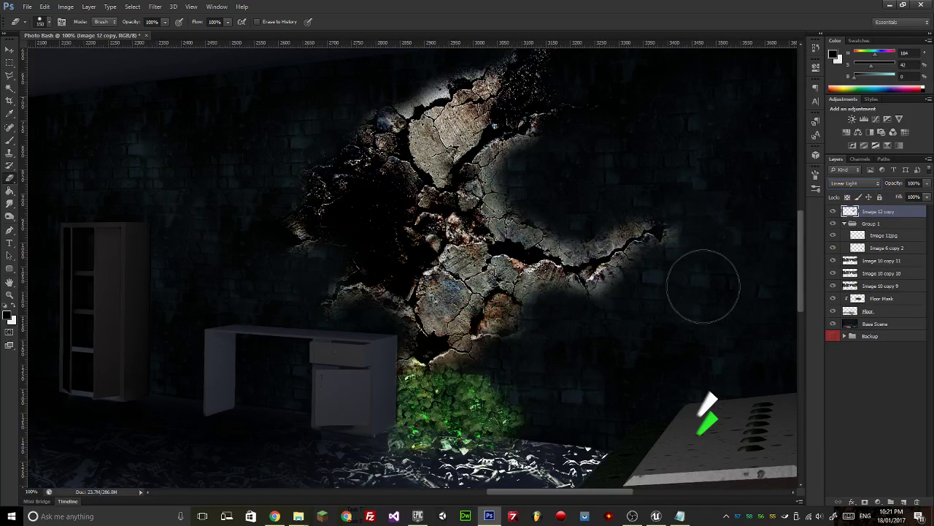
{"action": "key", "text": "Down"}
{"action": "key", "text": "Up"}
{"action": "key", "text": "Down"}
{"action": "key", "text": "Down"}
{"action": "key", "text": "Down"}
{"action": "key", "text": "Down"}
{"action": "key", "text": "Down"}
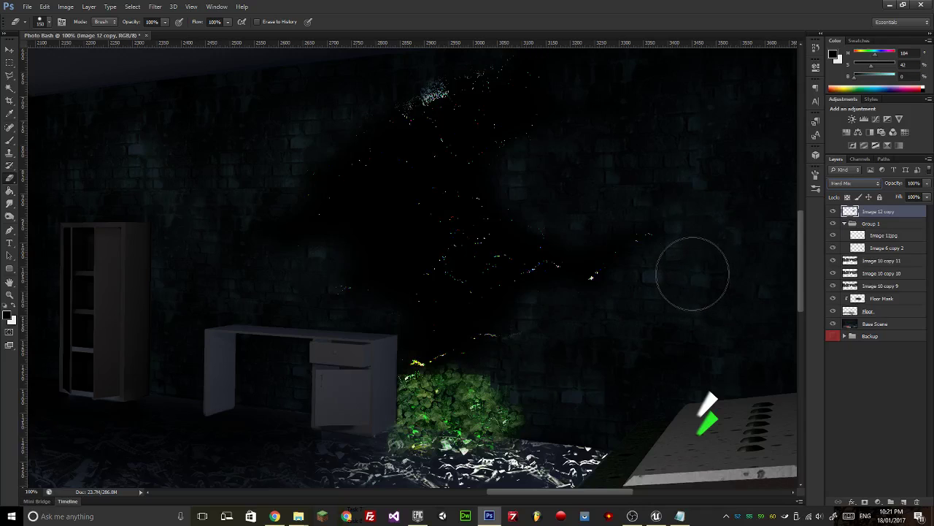
{"action": "key", "text": "Down"}
{"action": "key", "text": "Down"}
{"action": "key", "text": "Up"}
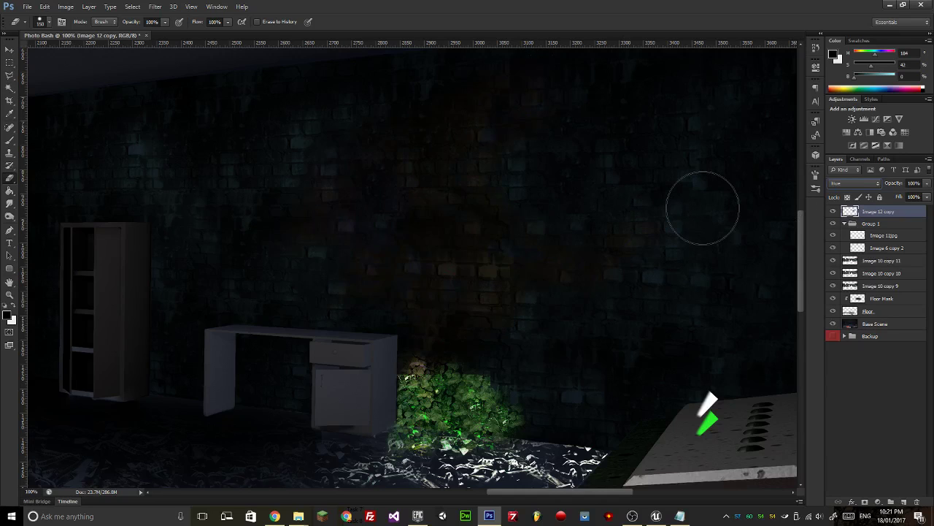
{"action": "left_click", "coordinate": [847, 184]}
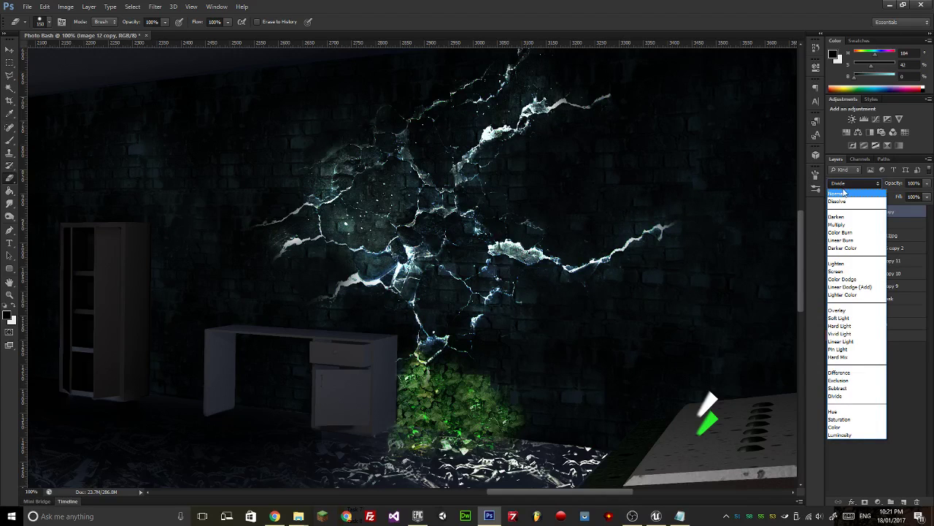
{"action": "key", "text": "Escape"}
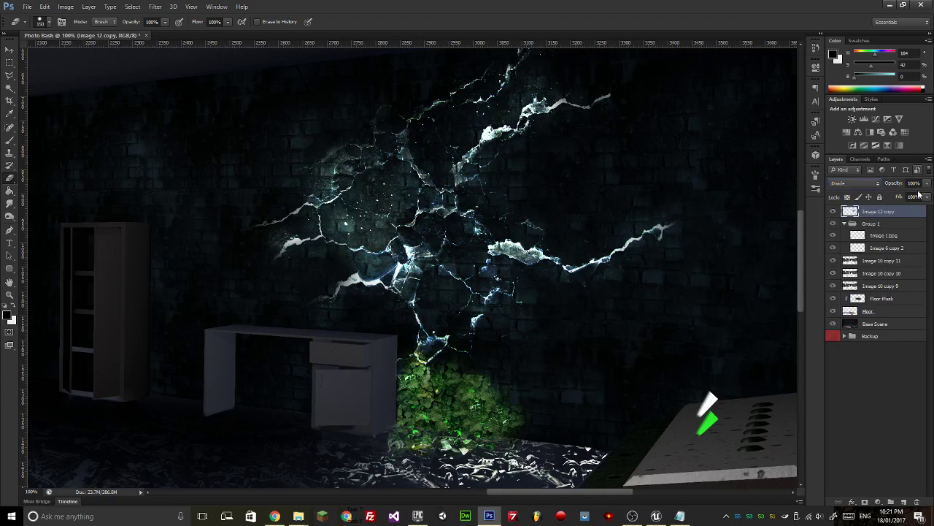
{"action": "left_click", "coordinate": [927, 183]}
{"action": "left_click_drag", "start_coordinate": [926, 197], "coordinate": [905, 198]}
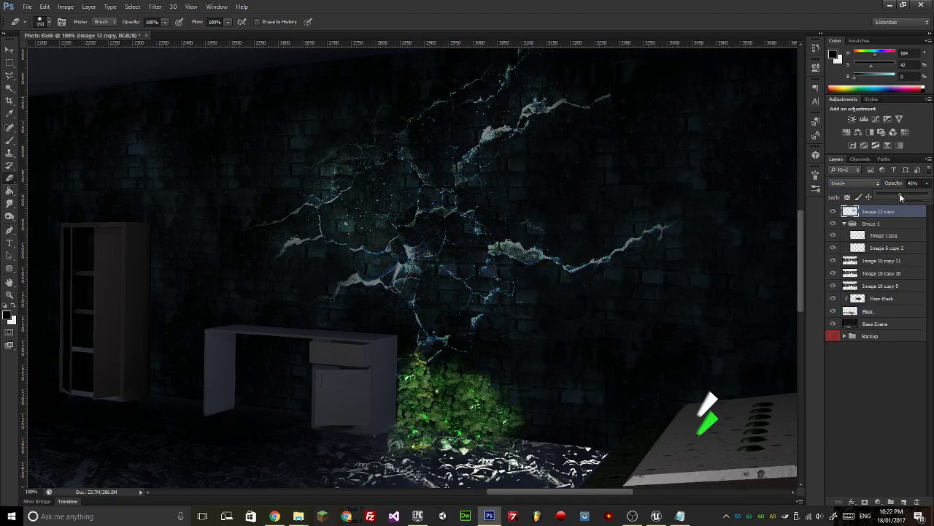
Examine the blended wall cracks up close and within the whole room scene.
{"action": "left_click_drag", "start_coordinate": [367, 224], "coordinate": [358, 246]}
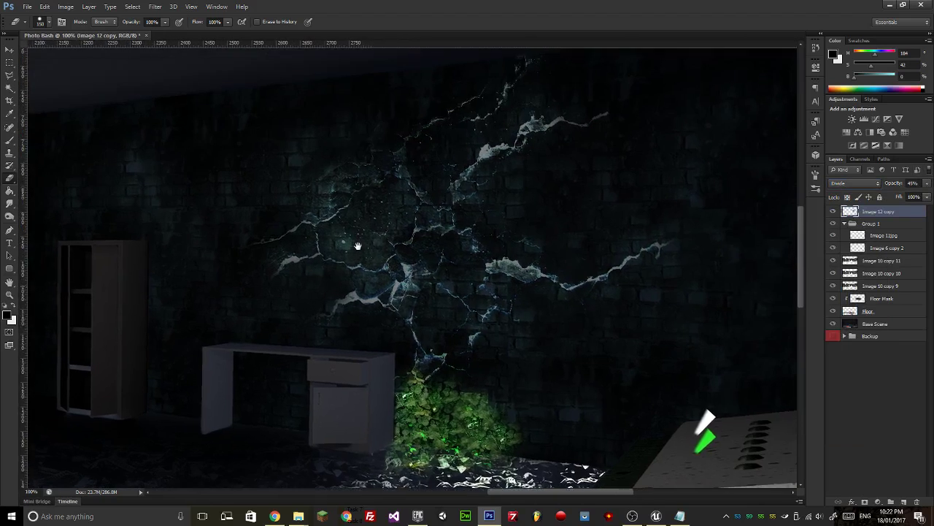
{"action": "scroll", "coordinate": [467, 266], "scroll_direction": "up", "scroll_amount": 1}
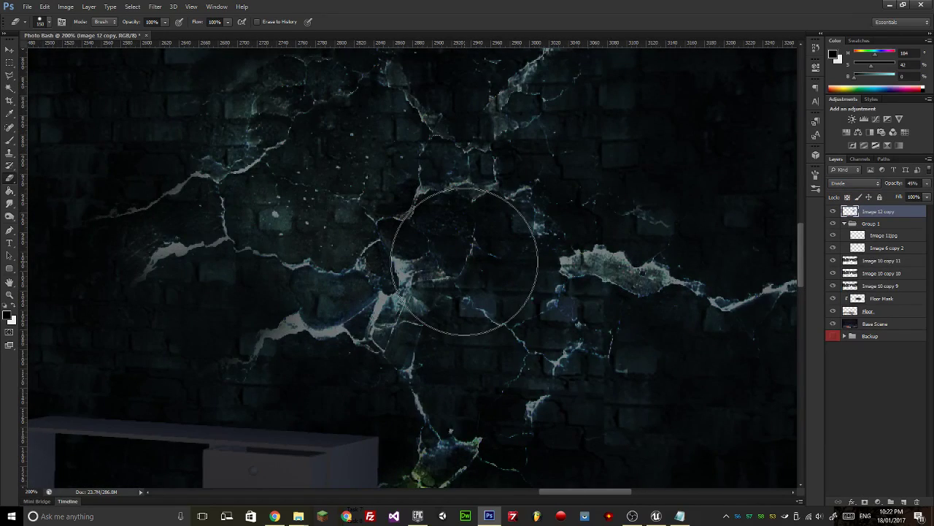
{"action": "scroll", "coordinate": [465, 261], "scroll_direction": "down", "scroll_amount": 1}
{"action": "scroll", "coordinate": [467, 266], "scroll_direction": "up", "scroll_amount": 1}
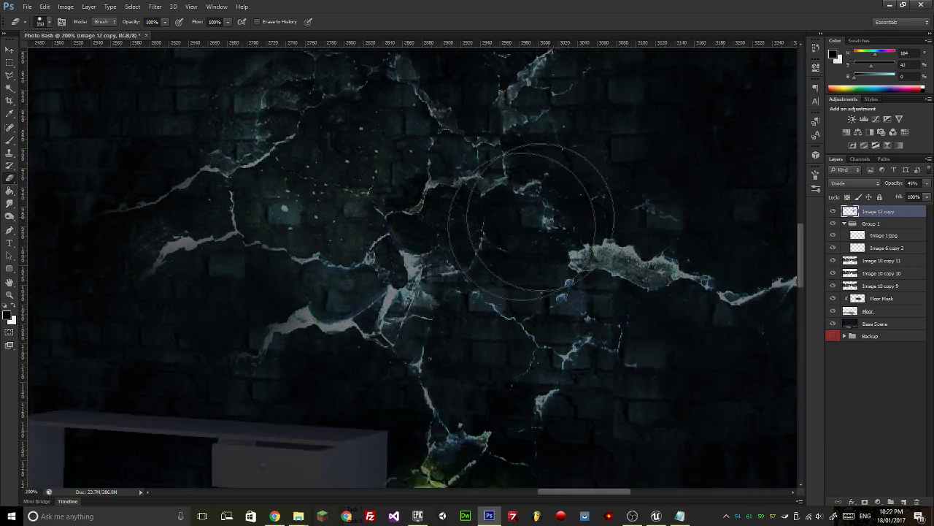
{"action": "scroll", "coordinate": [570, 73], "scroll_direction": "down", "scroll_amount": 2}
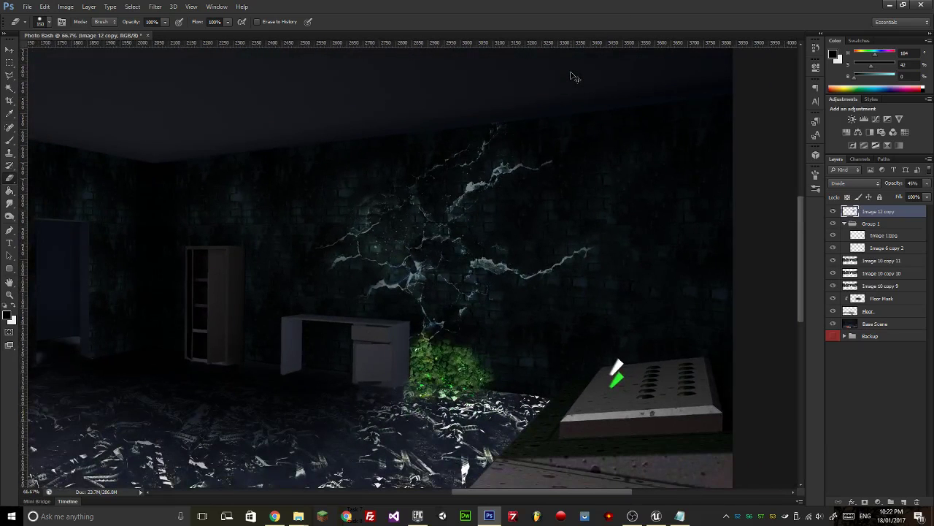
{"action": "scroll", "coordinate": [573, 76], "scroll_direction": "up", "scroll_amount": 2}
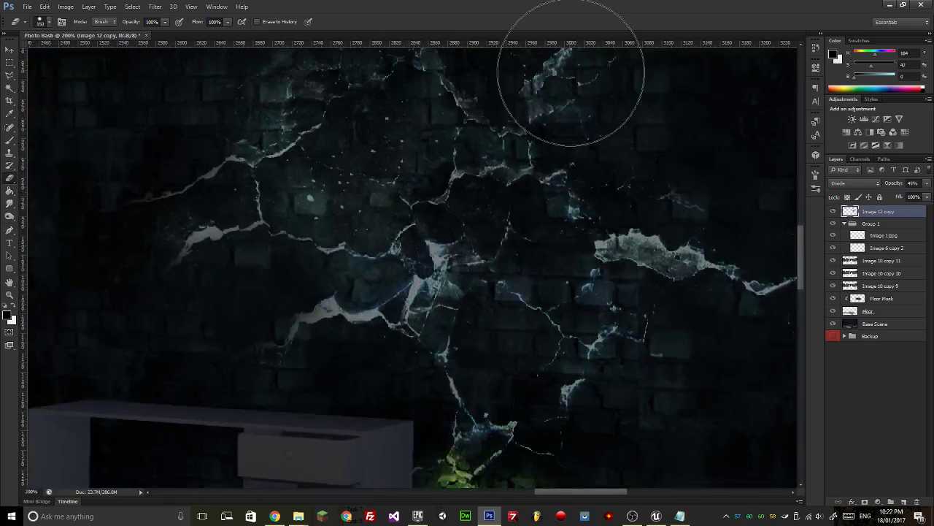
{"action": "left_click_drag", "start_coordinate": [372, 191], "coordinate": [473, 248]}
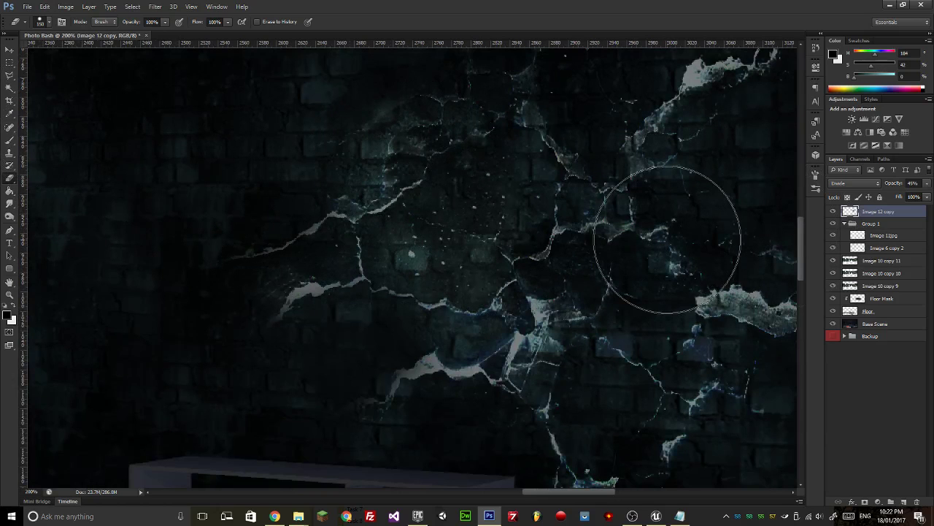
Create a new layer named Light above the Image 12 copy layer.
{"action": "key", "text": "ctrl+shift+n"}
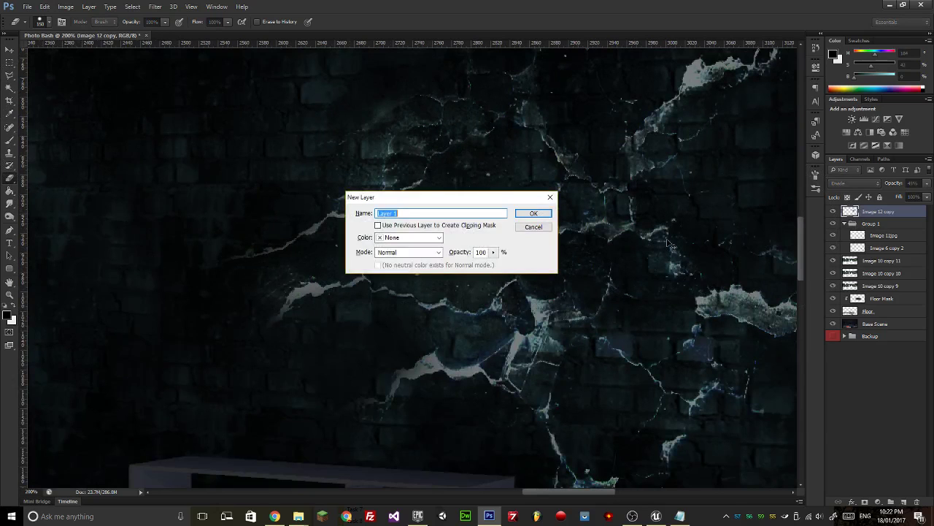
{"action": "type", "text": "Lihg"}
{"action": "type", "text": "t"}
{"action": "key", "text": "Return"}
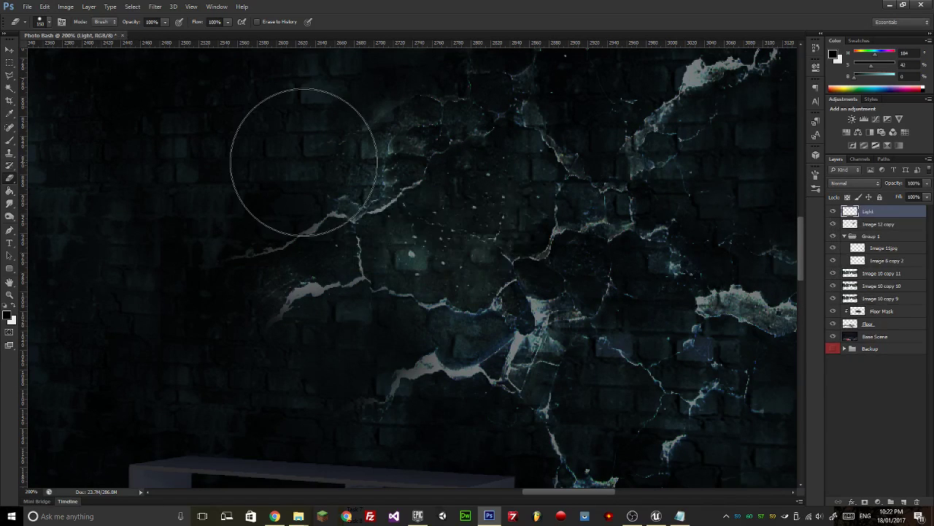
{"action": "left_click", "coordinate": [9, 77]}
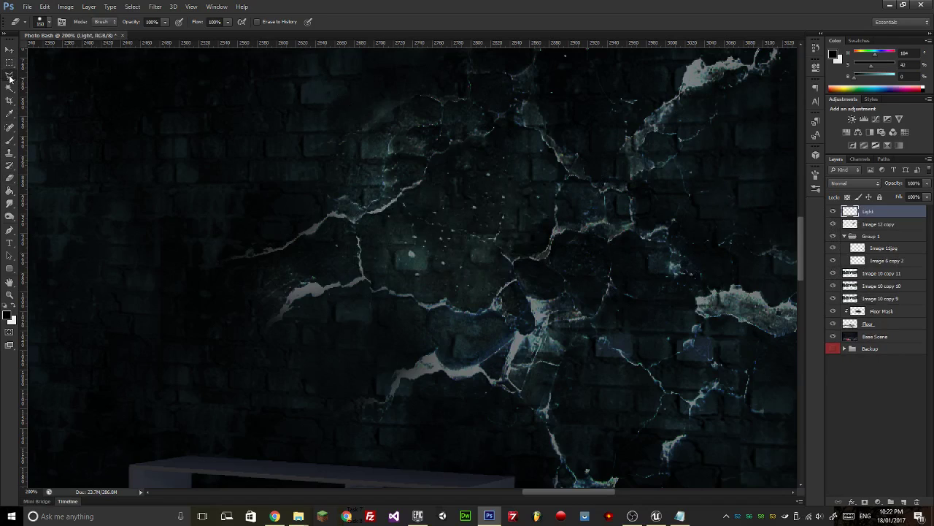
{"action": "right_click", "coordinate": [9, 76]}
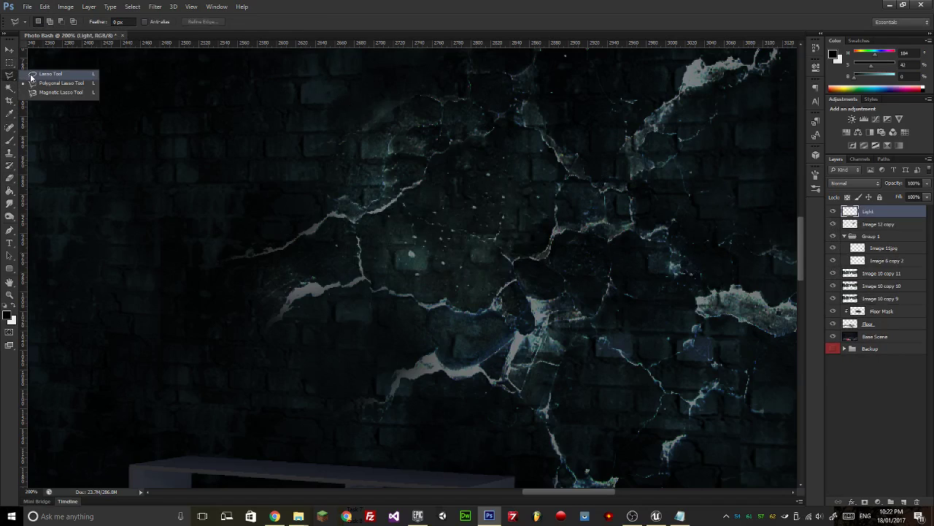
{"action": "left_click", "coordinate": [38, 85]}
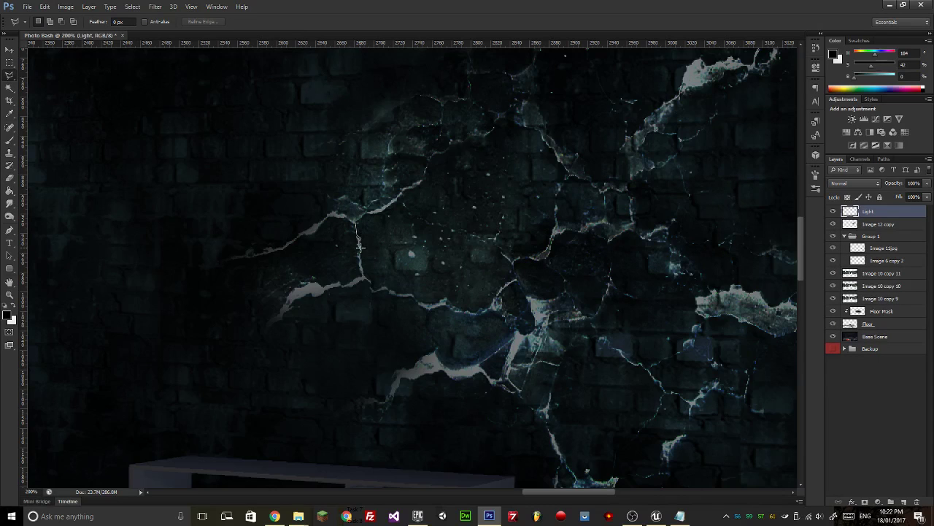
{"action": "left_click", "coordinate": [395, 293]}
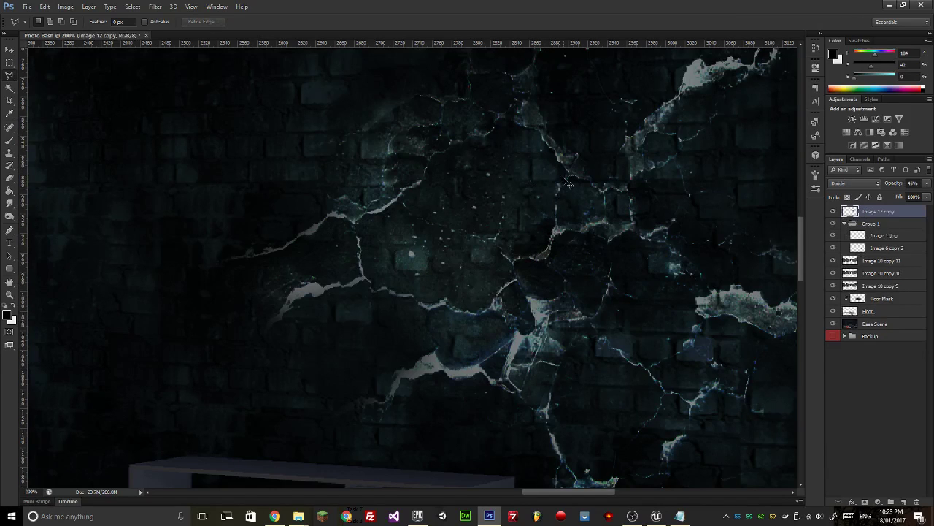
{"action": "key", "text": "Delete"}
Trace a freehand lasso selection along the cracks enclosing the large wall patch above the desk.
{"action": "key", "text": "ctrl+plus"}
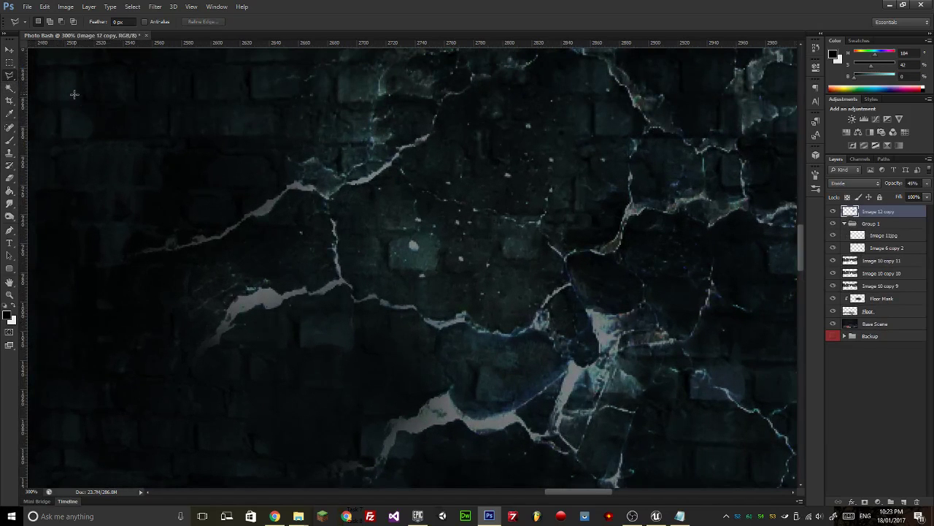
{"action": "left_click", "coordinate": [8, 78]}
{"action": "left_click", "coordinate": [41, 74]}
{"action": "left_click_drag", "start_coordinate": [402, 251], "coordinate": [346, 278]}
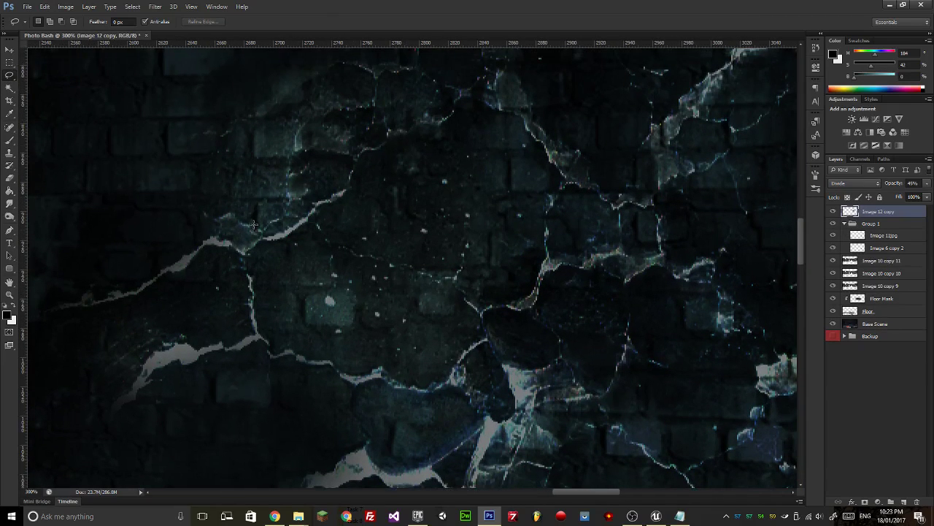
{"action": "mouse_move", "coordinate": [252, 274]}
{"action": "left_mouse_down"}
{"action": "mouse_move", "coordinate": [255, 321]}
{"action": "mouse_move", "coordinate": [278, 352]}
{"action": "mouse_move", "coordinate": [328, 359]}
{"action": "mouse_move", "coordinate": [347, 373]}
{"action": "mouse_move", "coordinate": [372, 367]}
{"action": "mouse_move", "coordinate": [424, 390]}
{"action": "mouse_move", "coordinate": [482, 339]}
{"action": "mouse_move", "coordinate": [485, 307]}
{"action": "mouse_move", "coordinate": [527, 297]}
{"action": "mouse_move", "coordinate": [544, 260]}
{"action": "mouse_move", "coordinate": [544, 210]}
{"action": "mouse_move", "coordinate": [562, 178]}
{"action": "mouse_move", "coordinate": [516, 115]}
{"action": "mouse_move", "coordinate": [455, 97]}
{"action": "mouse_move", "coordinate": [438, 126]}
{"action": "mouse_move", "coordinate": [395, 131]}
{"action": "mouse_move", "coordinate": [357, 166]}
{"action": "left_mouse_up"}
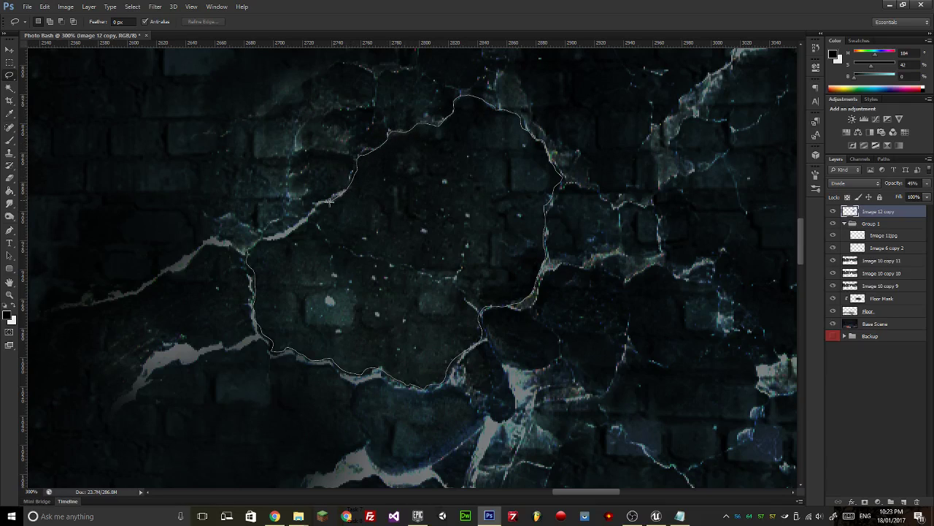
{"action": "mouse_move", "coordinate": [330, 201]}
{"action": "left_mouse_down"}
{"action": "mouse_move", "coordinate": [302, 227]}
{"action": "mouse_move", "coordinate": [247, 253]}
{"action": "left_mouse_up"}
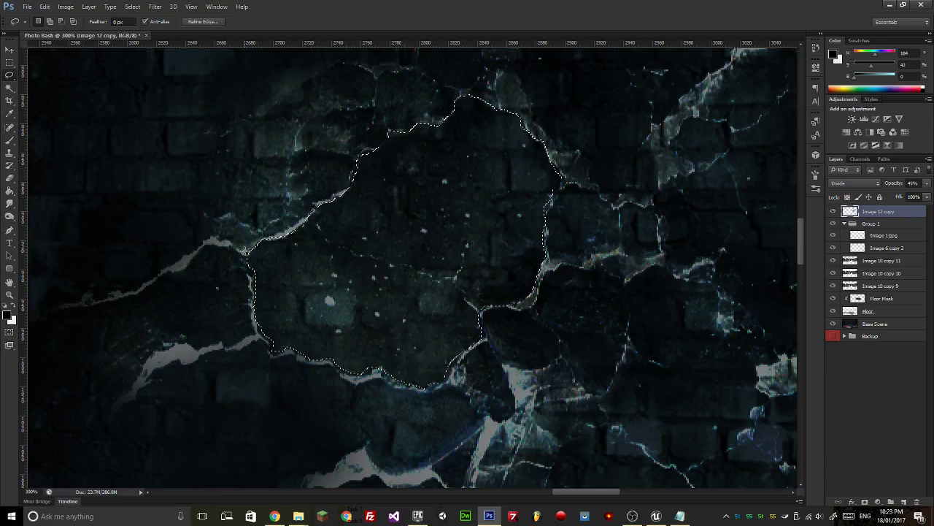
Create a new layer named Light above the Image 12 copy layer, keeping the lasso selection active.
{"action": "key", "text": "ctrl+shift+n"}
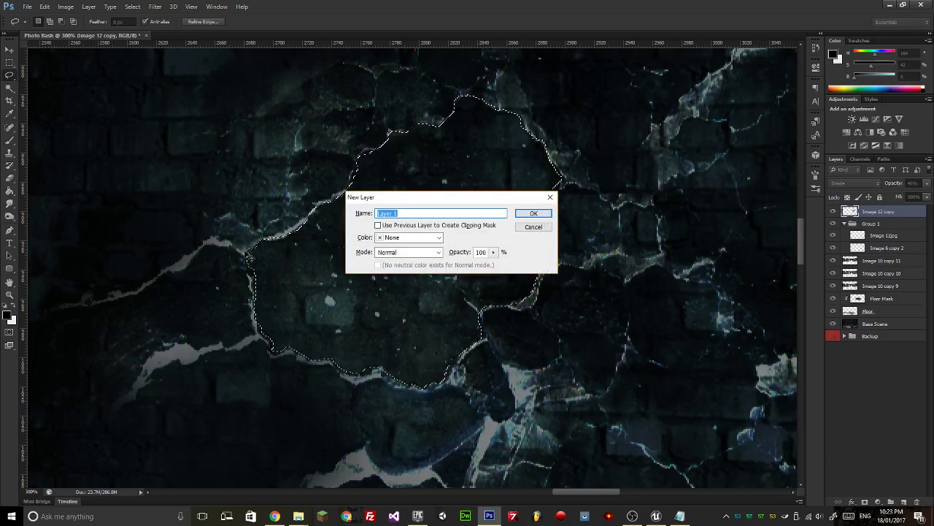
{"action": "key", "text": "BackSpace"}
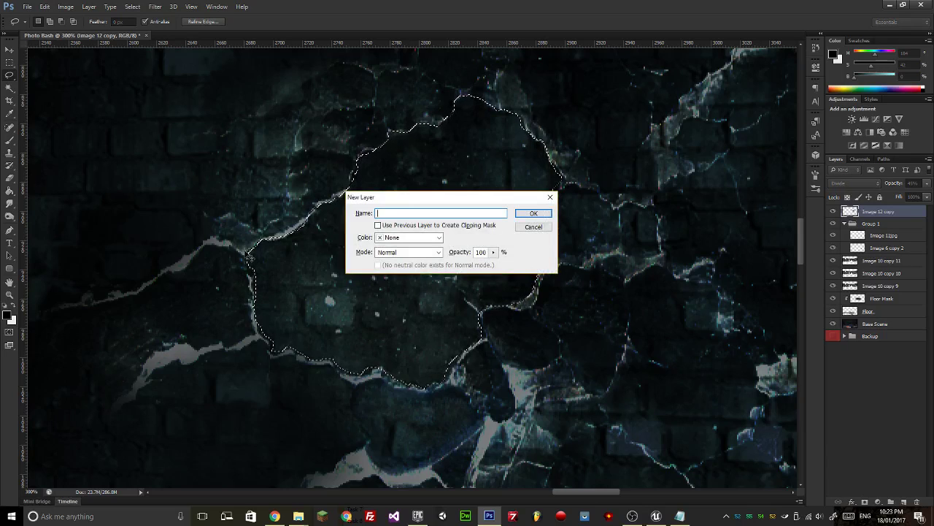
{"action": "type", "text": "Light"}
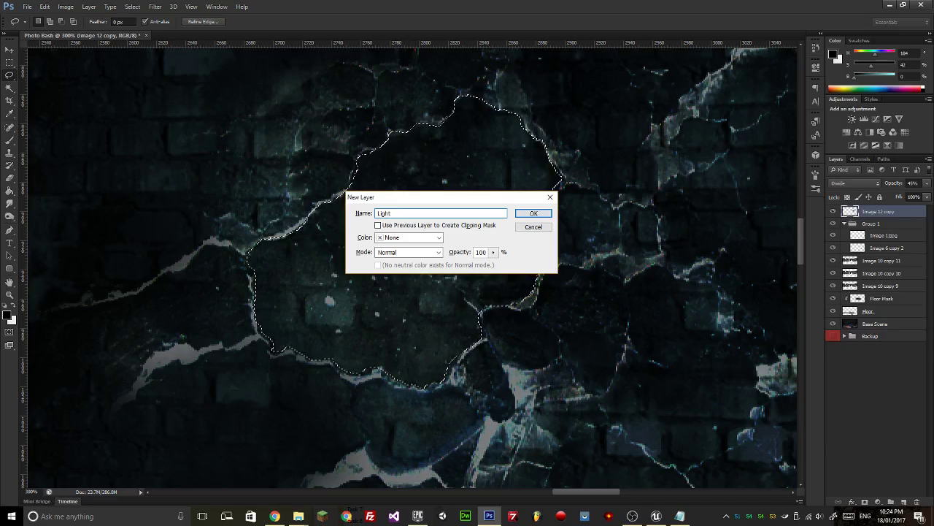
{"action": "key", "text": "Return"}
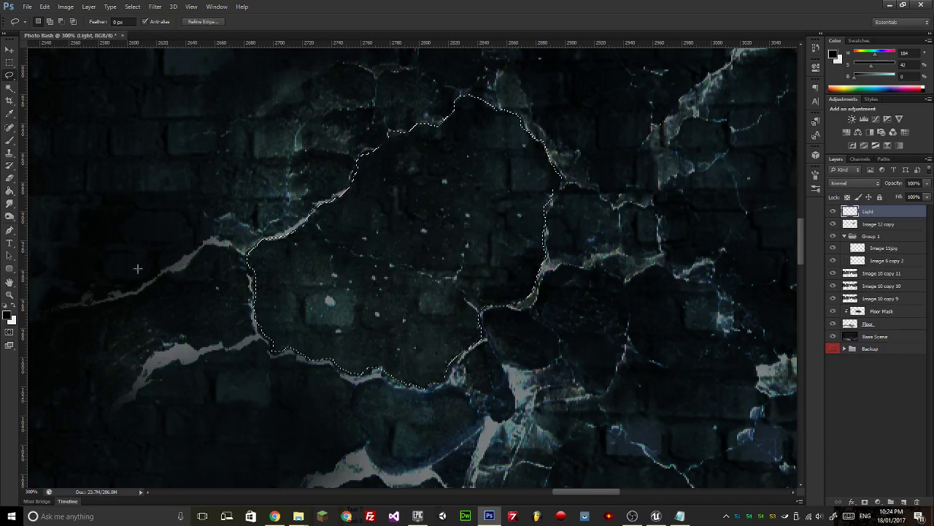
Fill the selected wall patch on the Light layer with pale cyan at 17% saturation and 93% brightness, and check it within the room.
{"action": "left_click", "coordinate": [10, 190]}
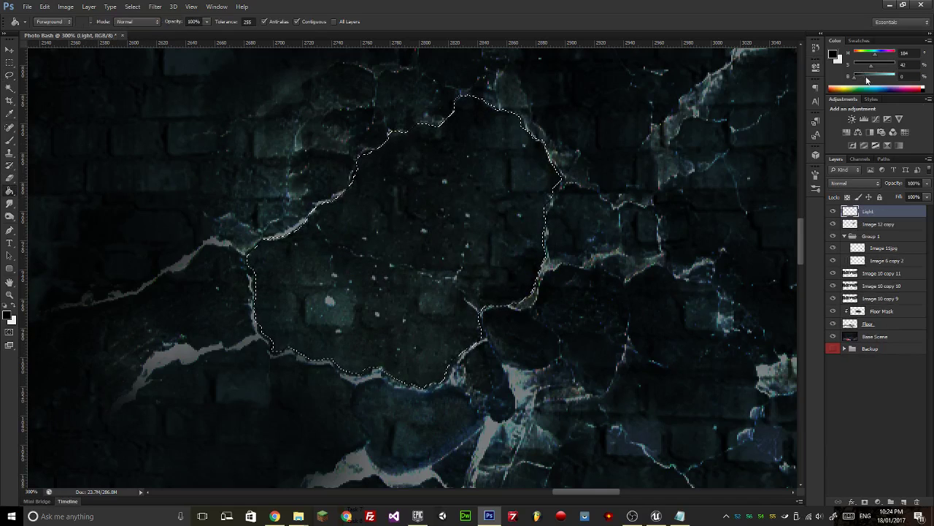
{"action": "mouse_move", "coordinate": [856, 77]}
{"action": "left_mouse_down"}
{"action": "mouse_move", "coordinate": [892, 80]}
{"action": "mouse_move", "coordinate": [861, 64]}
{"action": "left_mouse_up"}
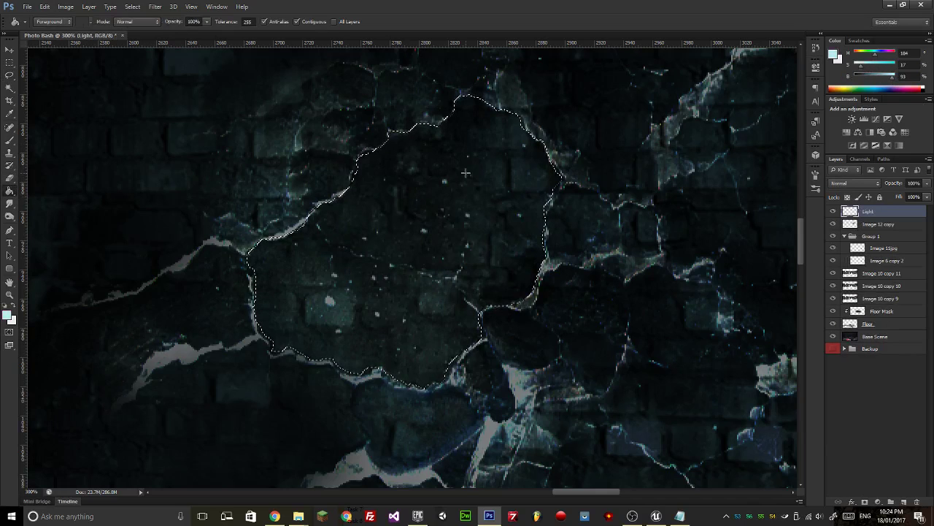
{"action": "left_click", "coordinate": [444, 198]}
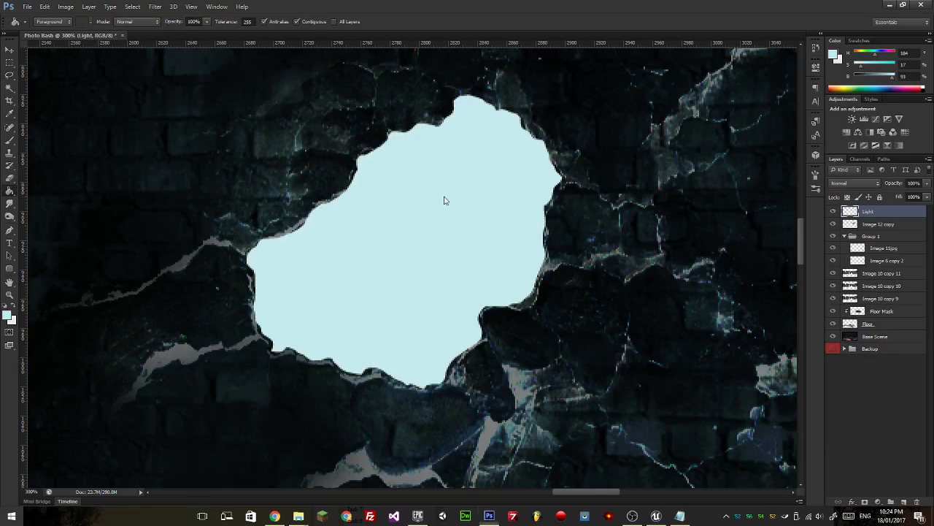
{"action": "key", "text": "ctrl+h"}
{"action": "scroll", "coordinate": [444, 196], "scroll_direction": "down", "scroll_amount": 5}
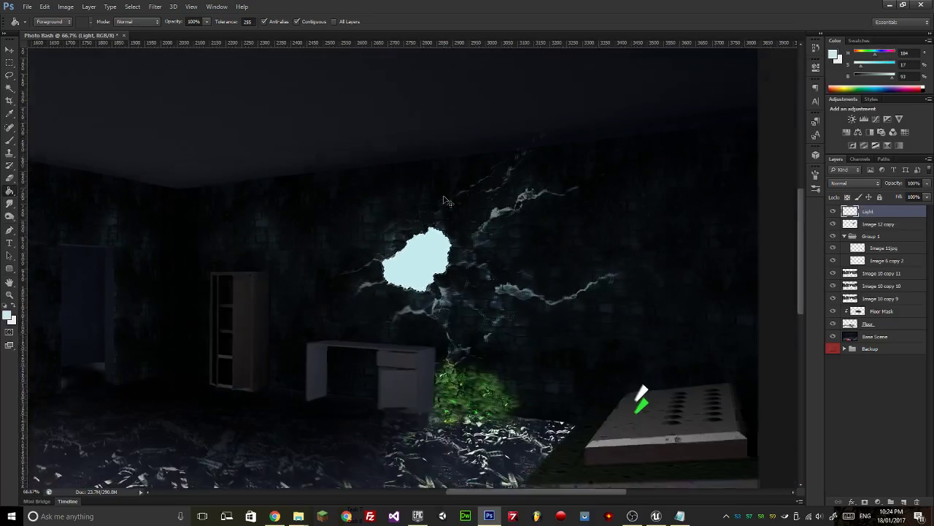
{"action": "scroll", "coordinate": [447, 200], "scroll_direction": "down", "scroll_amount": 2}
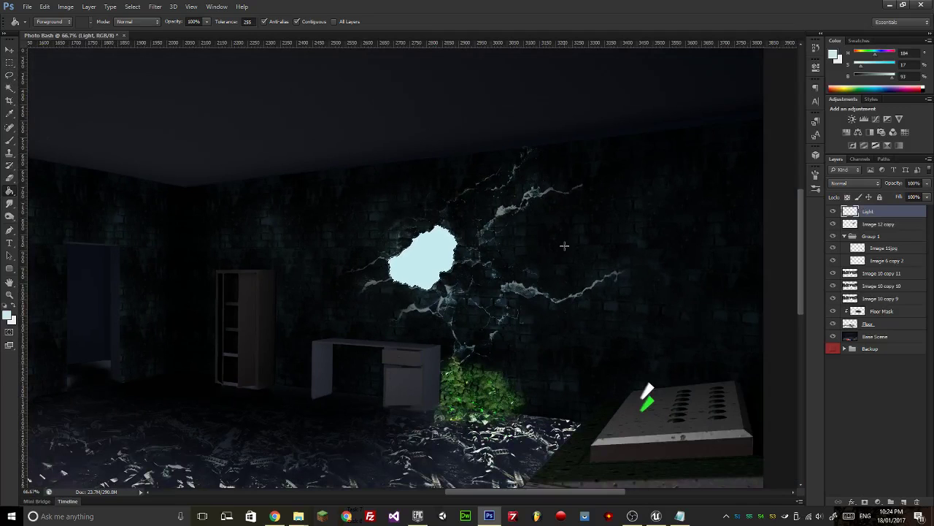
{"action": "left_click", "coordinate": [873, 383]}
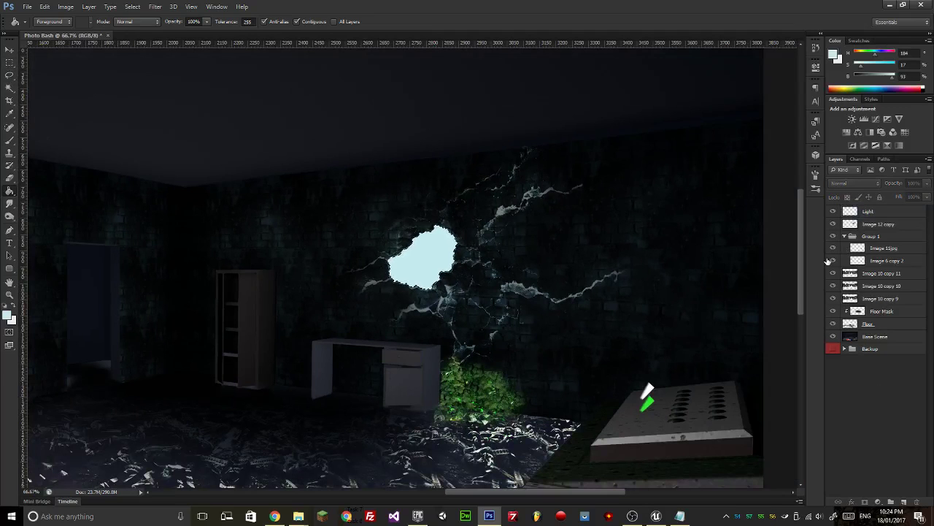
Create a new layer named Godray above the Light layer.
{"action": "key", "text": "ctrl+shift+n"}
{"action": "type", "text": "Godray"}
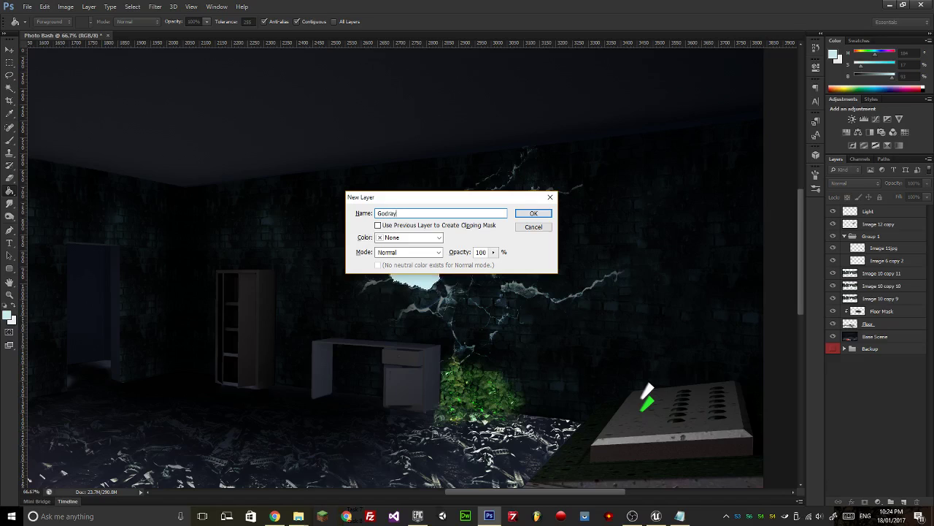
{"action": "key", "text": "Return"}
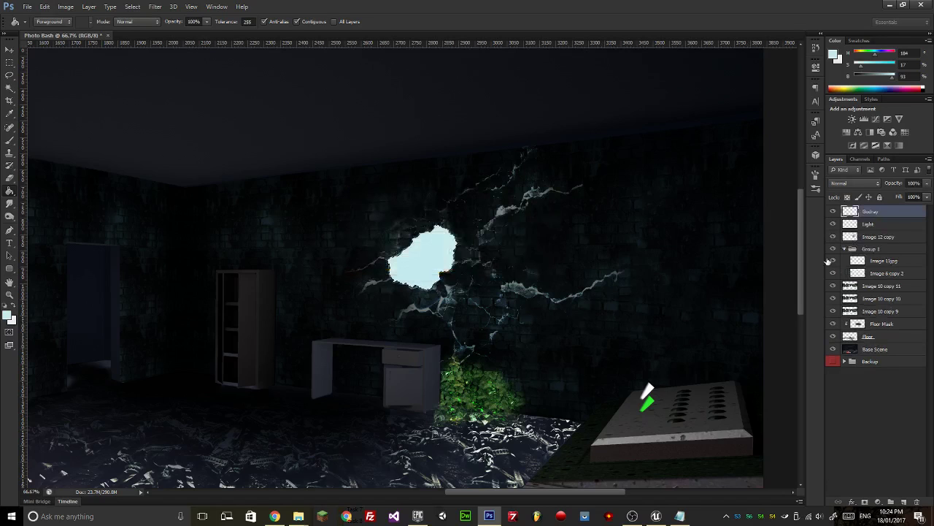
Outline a beam-shaped polygonal selection fanning from the wall hole across the desk, floor and shelf toward the doorway.
{"action": "left_click", "coordinate": [9, 76]}
{"action": "left_click", "coordinate": [9, 77]}
{"action": "left_click", "coordinate": [44, 85]}
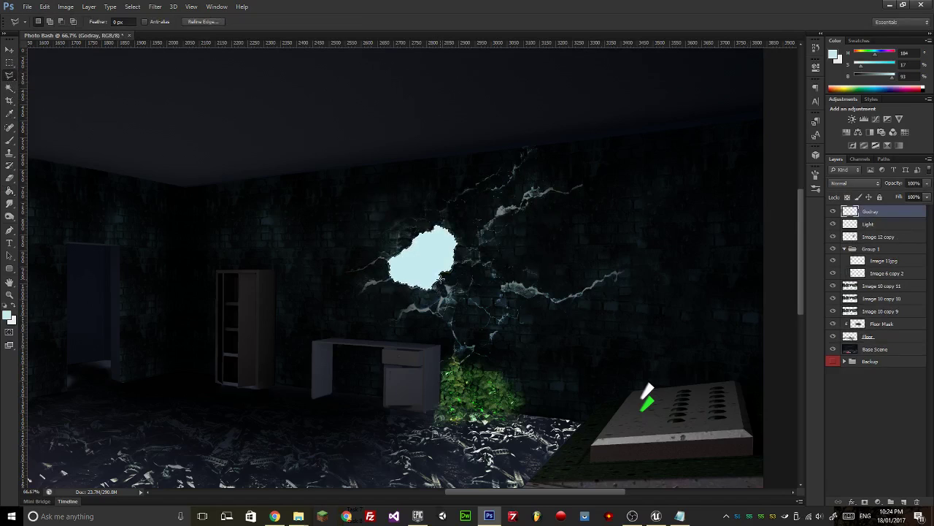
{"action": "left_click", "coordinate": [448, 273]}
{"action": "scroll", "coordinate": [288, 484], "scroll_direction": "down", "scroll_amount": 2}
{"action": "left_click", "coordinate": [289, 436]}
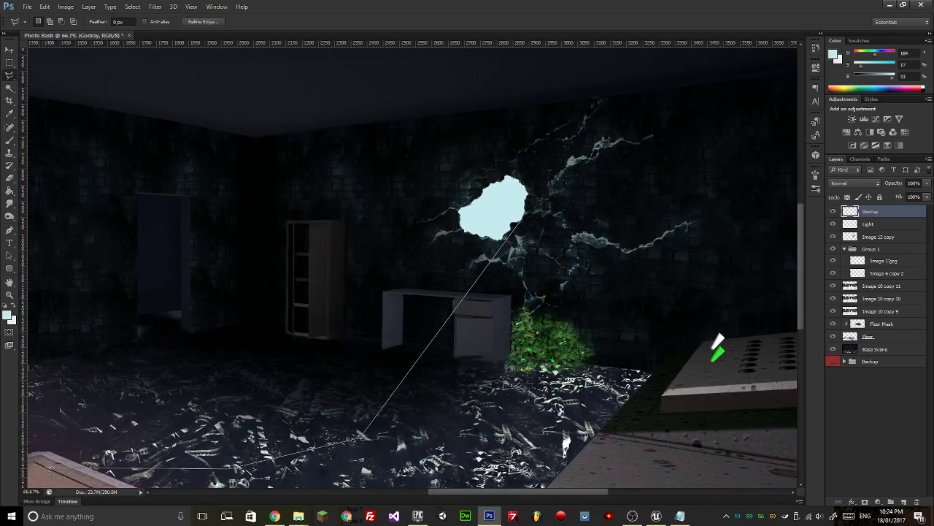
{"action": "left_click", "coordinate": [72, 458]}
{"action": "left_click", "coordinate": [36, 339]}
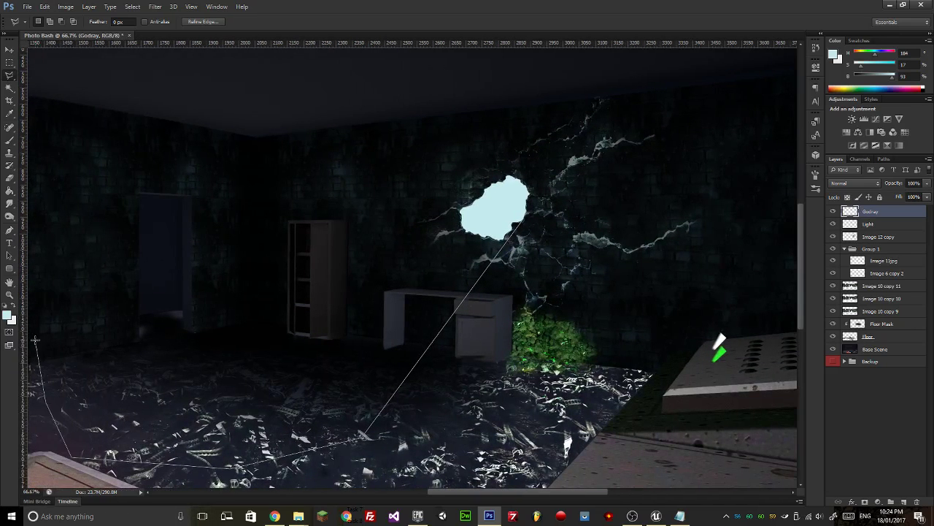
{"action": "left_click", "coordinate": [40, 287]}
{"action": "left_click", "coordinate": [57, 239]}
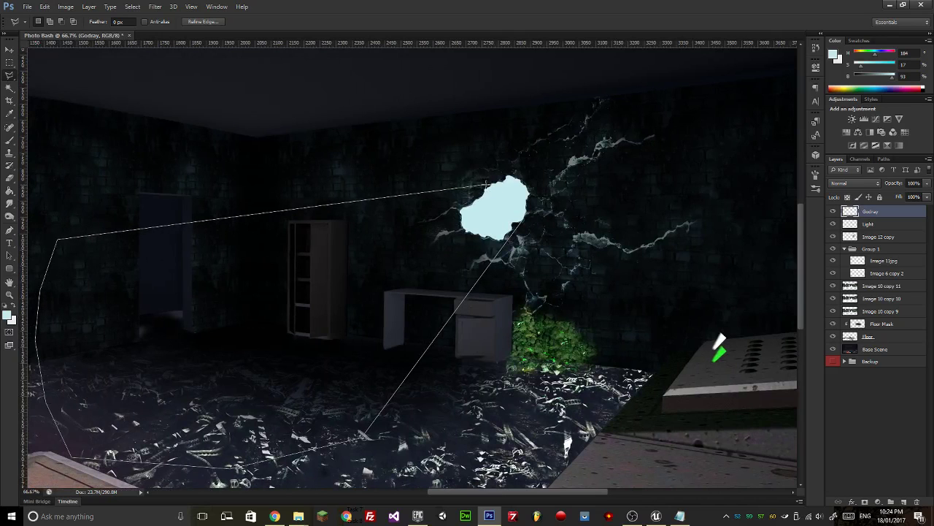
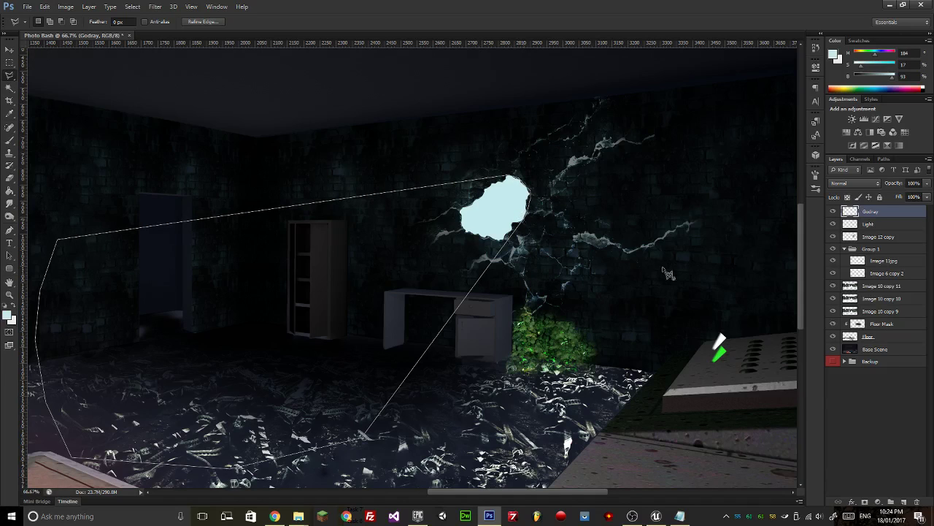
{"action": "left_click", "coordinate": [529, 226]}
Set up a softened brush with a size of 1800 px.
{"action": "left_click", "coordinate": [8, 142]}
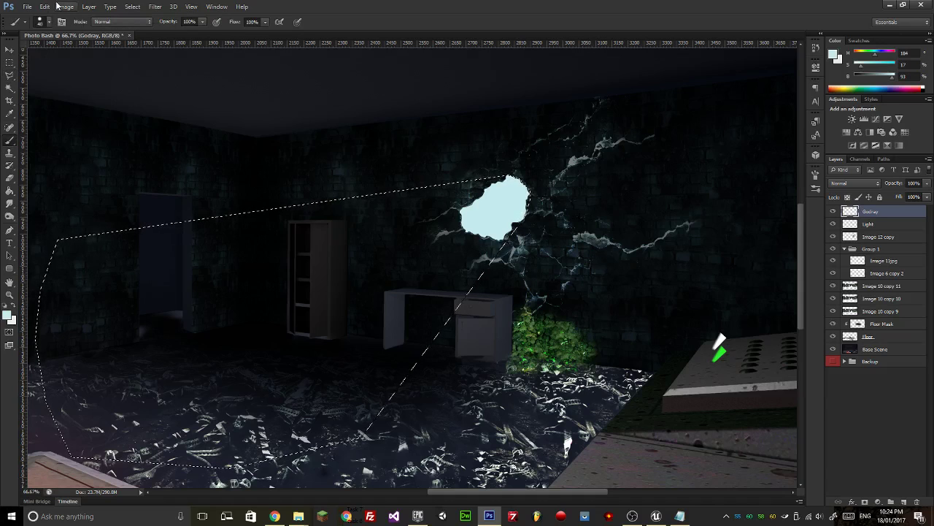
{"action": "left_click", "coordinate": [48, 23]}
{"action": "left_click_drag", "start_coordinate": [44, 51], "coordinate": [109, 58]}
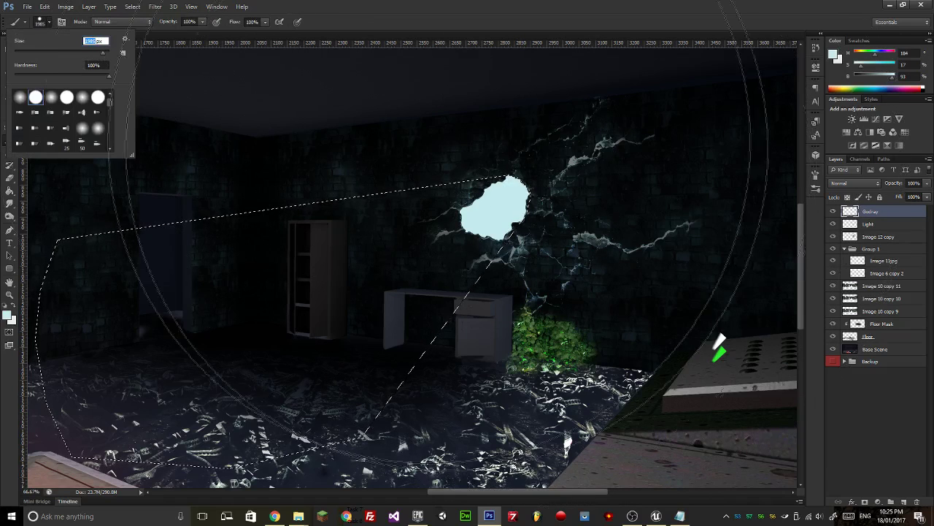
{"action": "type", "text": "1800"}
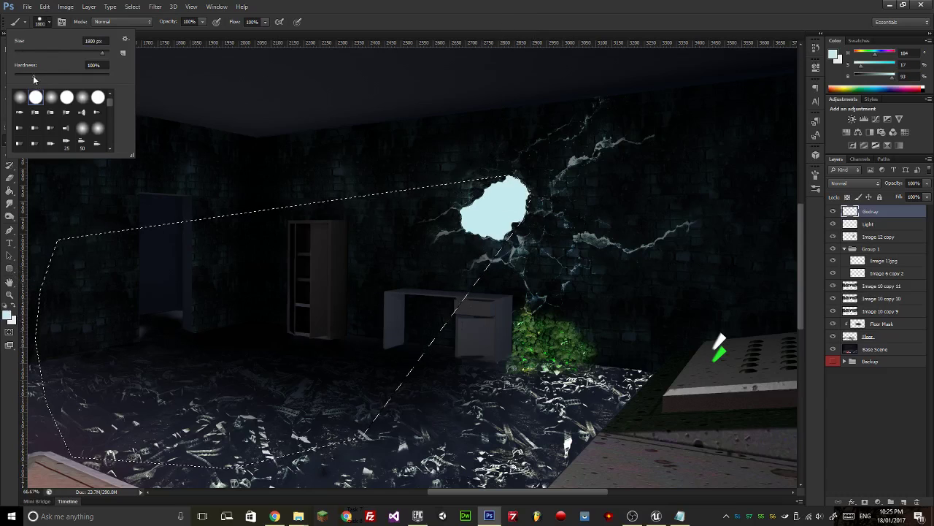
{"action": "key", "text": "Return"}
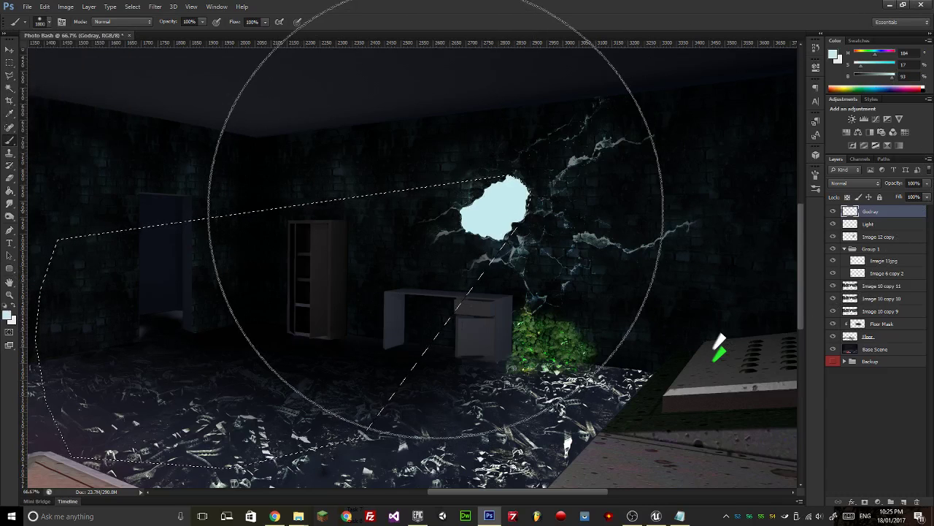
{"action": "key", "text": "ctrl+z"}
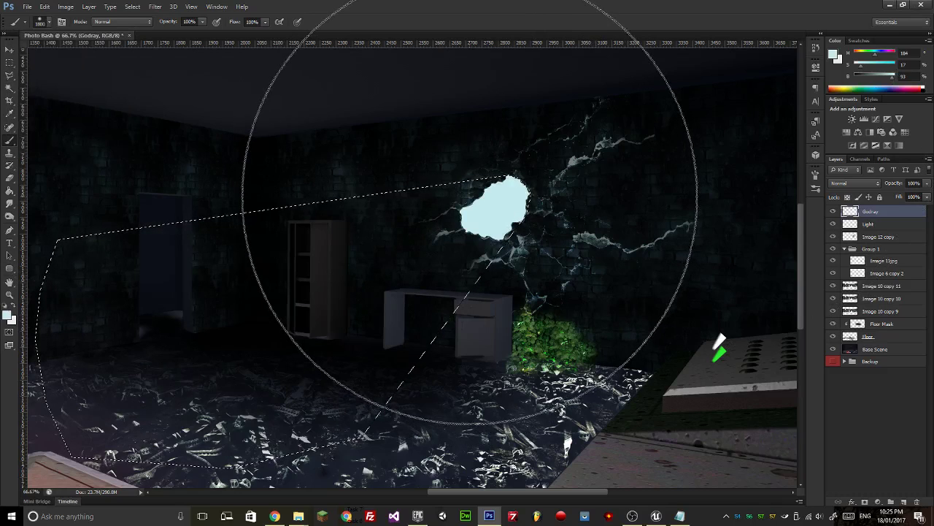
{"action": "left_click", "coordinate": [469, 196]}
{"action": "key", "text": "ctrl+z"}
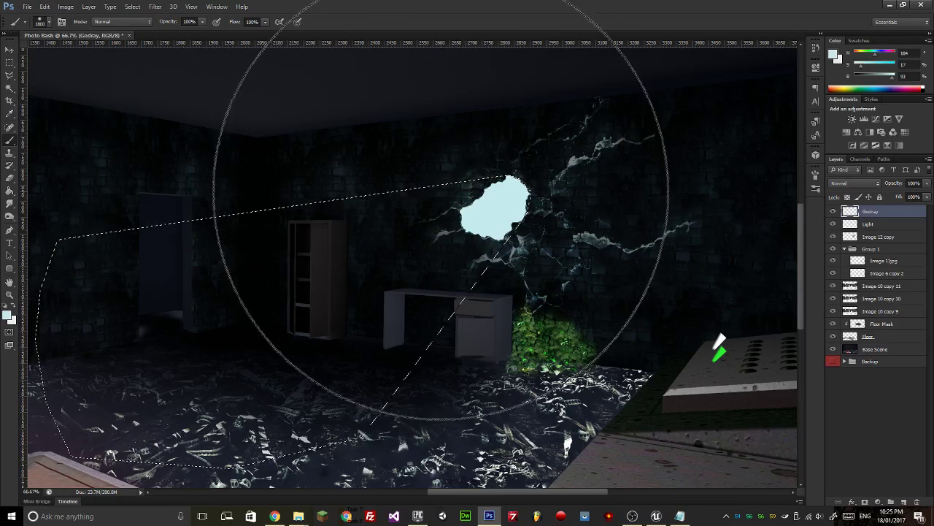
Reduce the brush to 1500 px and paint a soft pale-blue light beam inside the selection, starting from the wall hole.
{"action": "key", "text": "bracketleft"}
{"action": "key", "text": "bracketleft"}
{"action": "key", "text": "bracketleft"}
{"action": "left_click", "coordinate": [453, 211]}
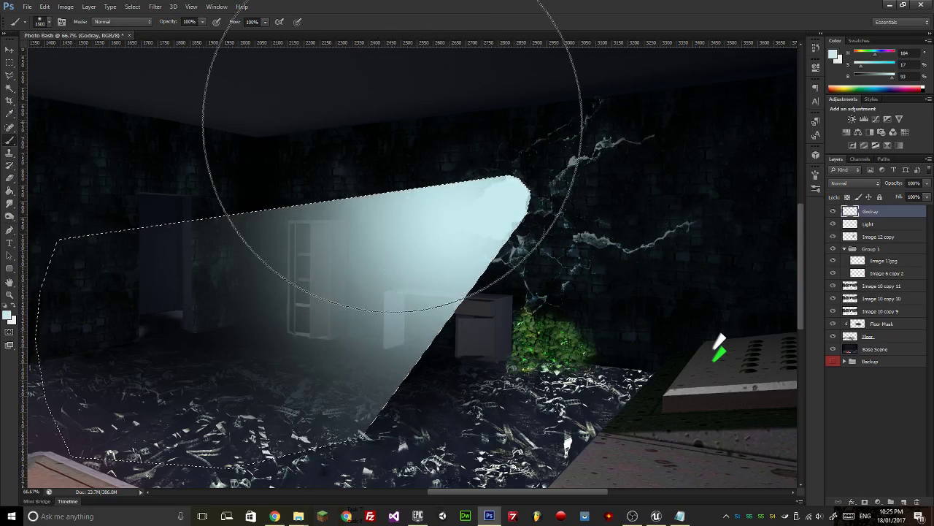
Preview the Godray layer in successive blend modes to compare their effect on the beam.
{"action": "left_click", "coordinate": [843, 183]}
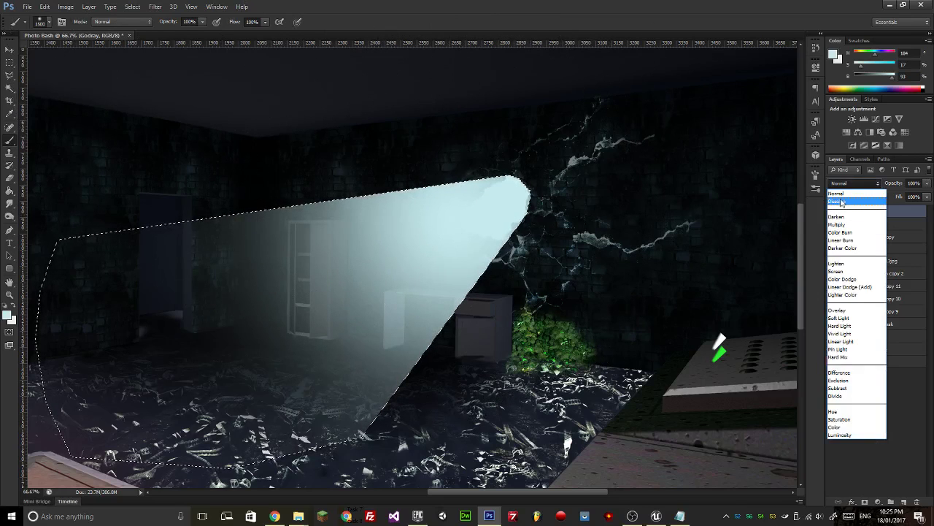
{"action": "left_click", "coordinate": [841, 191]}
{"action": "key", "text": "Down"}
{"action": "key", "text": "Down"}
{"action": "key", "text": "Down"}
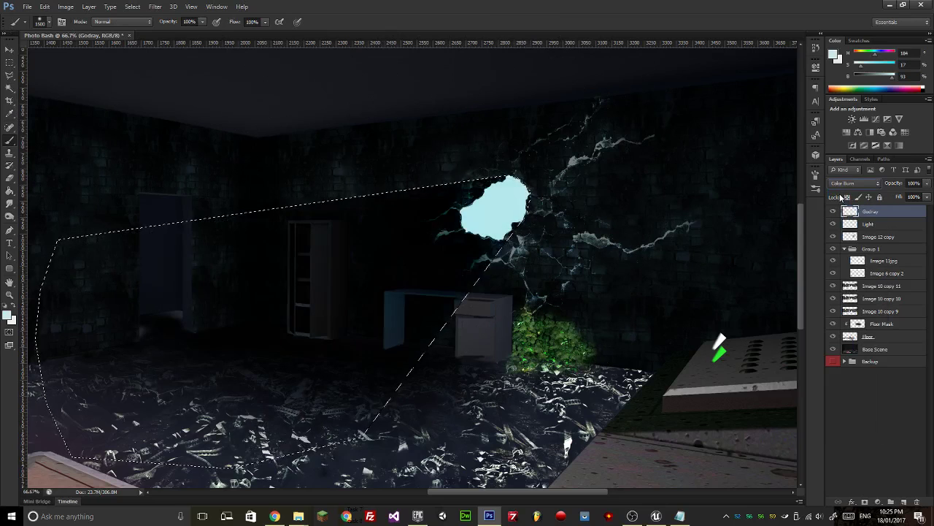
{"action": "key", "text": "Down"}
{"action": "key", "text": "Down"}
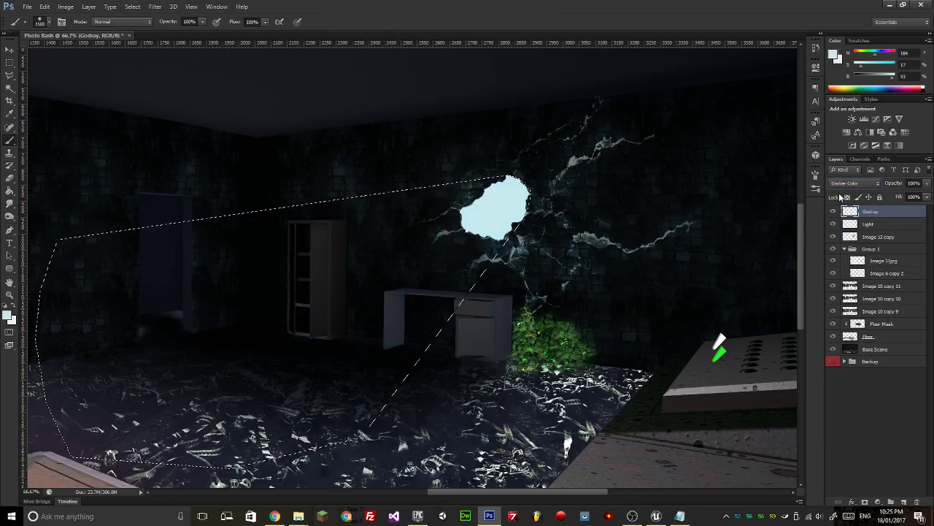
{"action": "key", "text": "Down"}
{"action": "key", "text": "Down"}
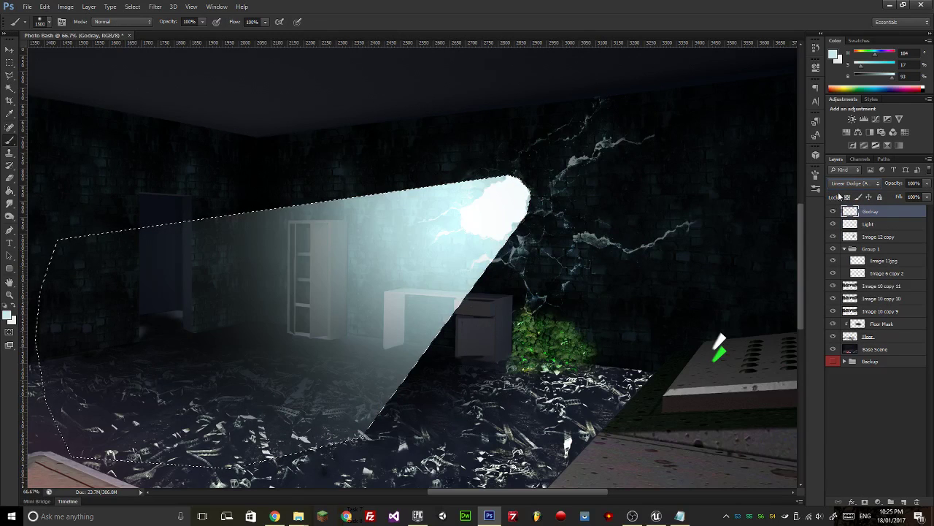
{"action": "key", "text": "Down"}
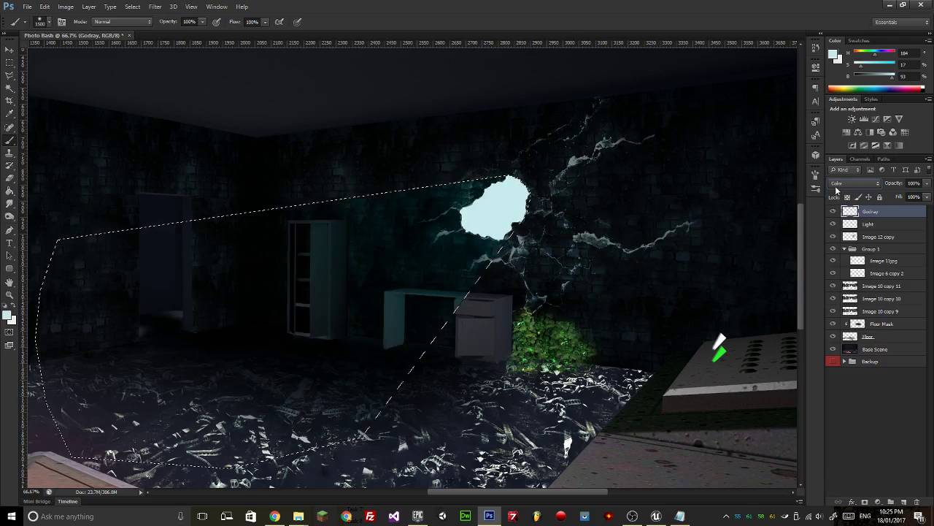
Set the Godray layer's blend mode to Color Dodge.
{"action": "scroll", "coordinate": [836, 184], "scroll_direction": "up", "scroll_amount": 5}
{"action": "left_click", "coordinate": [840, 183]}
{"action": "left_click", "coordinate": [844, 278]}
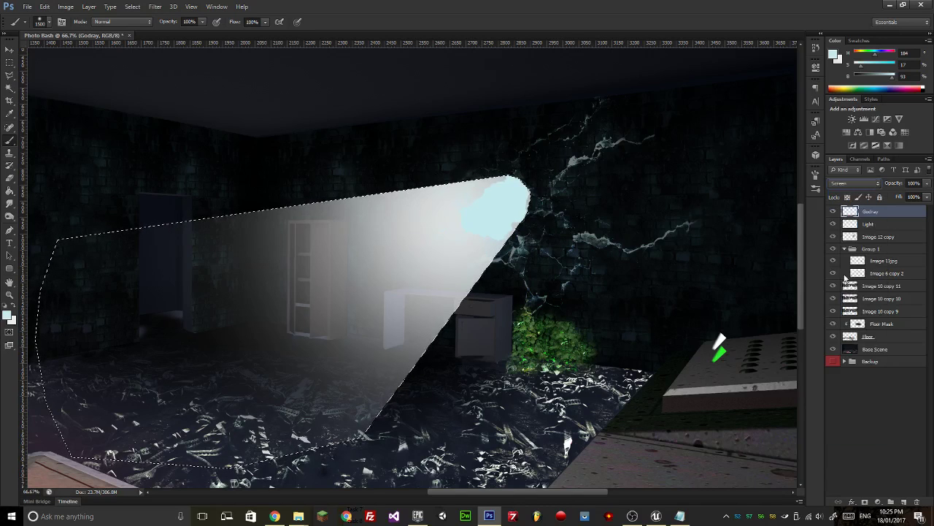
{"action": "key", "text": "Down"}
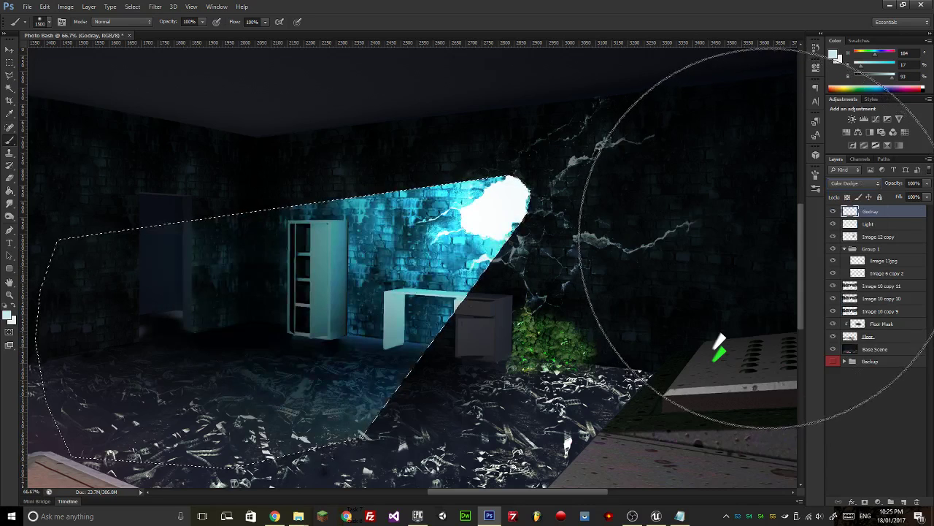
Duplicate the Godray layer and set the copy to Normal blending at 30% opacity.
{"action": "key", "text": "ctrl+j"}
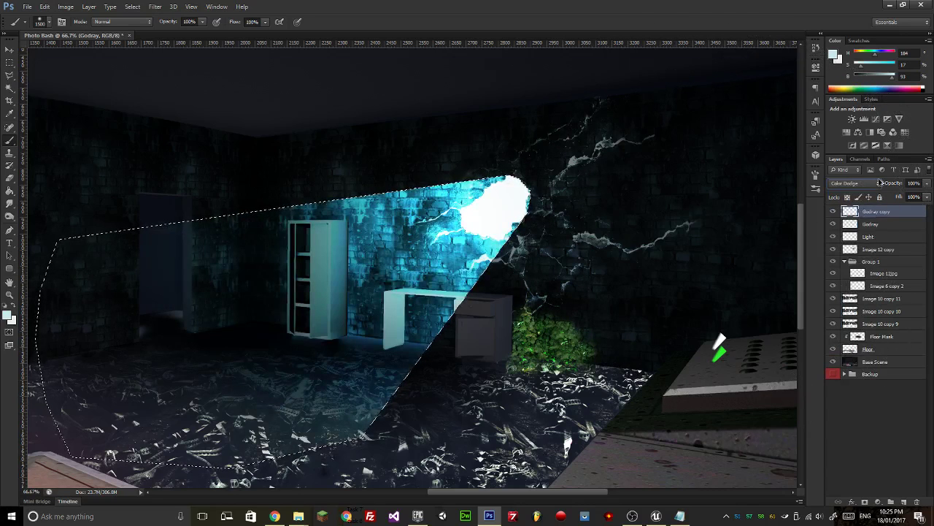
{"action": "left_click", "coordinate": [853, 183]}
{"action": "left_click", "coordinate": [841, 185]}
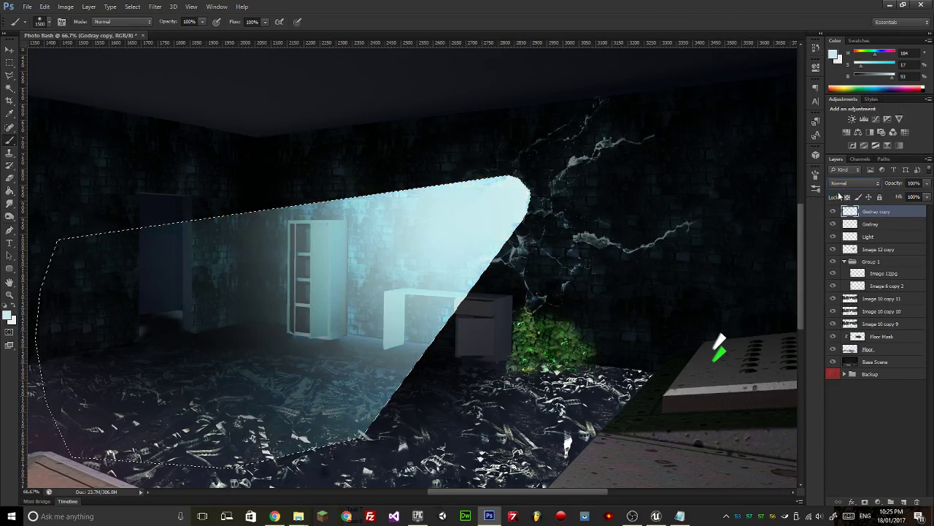
{"action": "left_click_drag", "start_coordinate": [924, 185], "coordinate": [900, 197]}
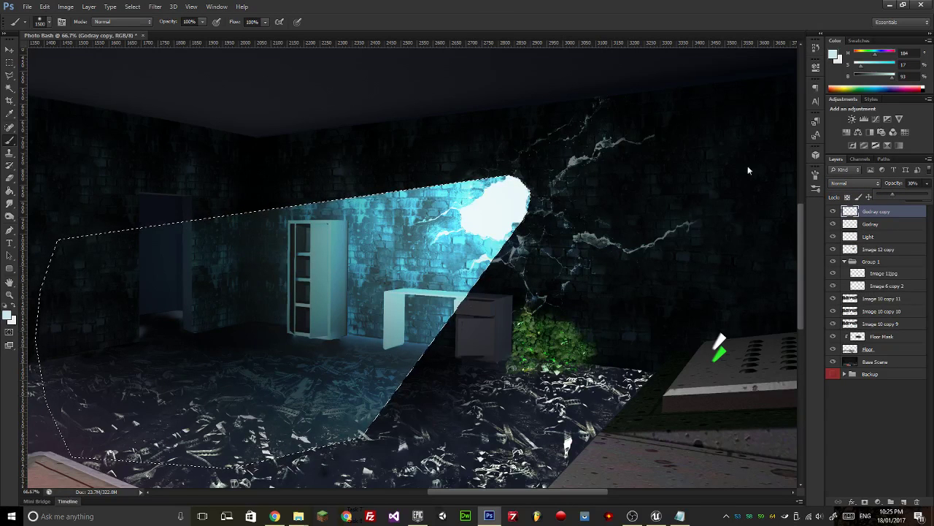
Desaturate the original Godray layer and clear the beam selection.
{"action": "left_click", "coordinate": [899, 225]}
{"action": "left_click", "coordinate": [65, 7]}
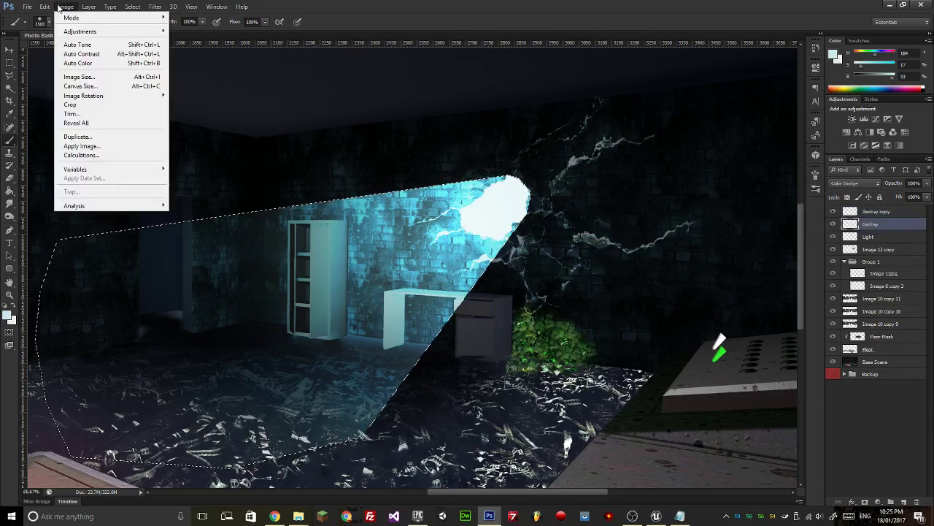
{"action": "mouse_move", "coordinate": [95, 31]}
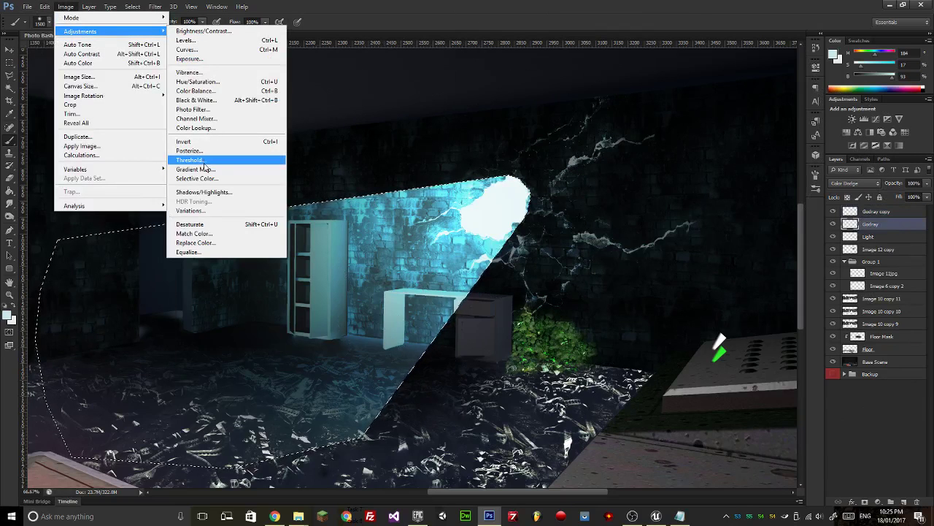
{"action": "left_click", "coordinate": [197, 224]}
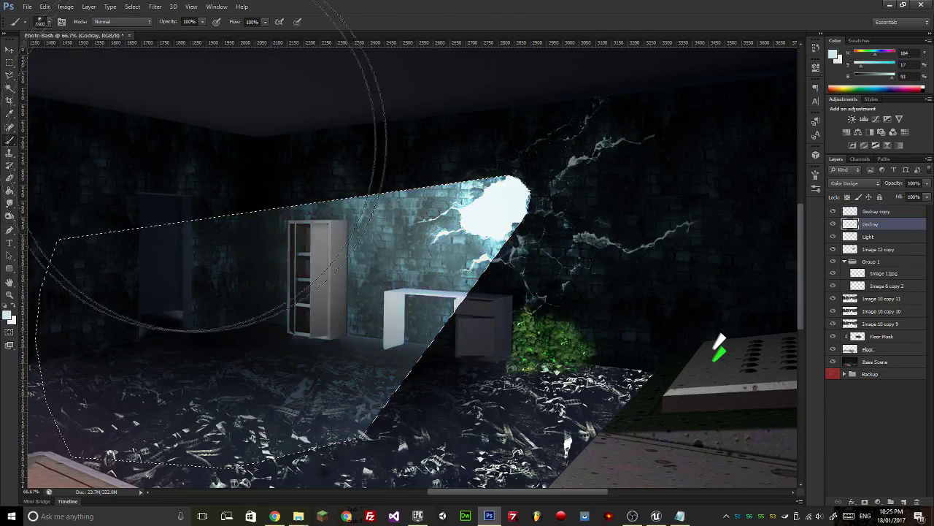
{"action": "left_click", "coordinate": [9, 62]}
{"action": "key", "text": "ctrl+d"}
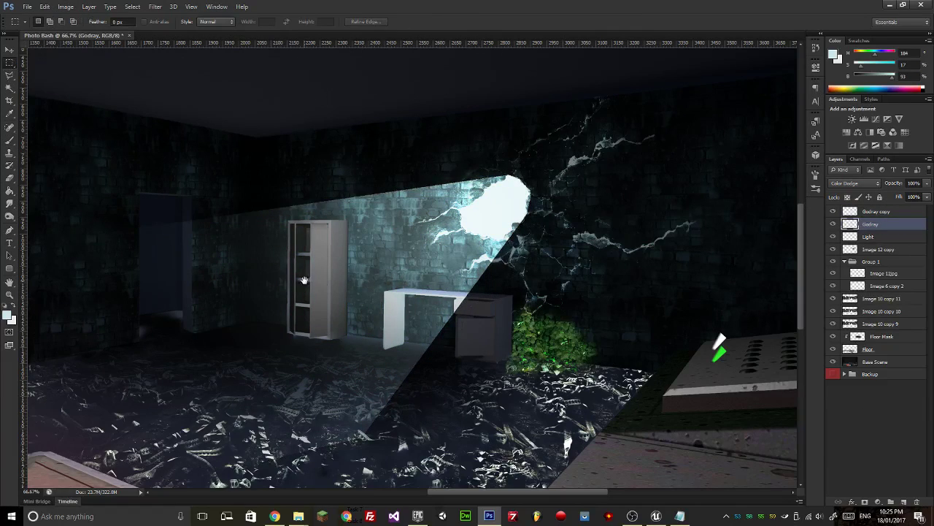
Erase the beam spill beyond the wall hole's right edge on the Godray copy layer with a 9 px eraser.
{"action": "mouse_move", "coordinate": [335, 275]}
{"action": "left_mouse_down"}
{"action": "mouse_move", "coordinate": [514, 275]}
{"action": "mouse_move", "coordinate": [536, 243]}
{"action": "mouse_move", "coordinate": [501, 242]}
{"action": "mouse_move", "coordinate": [502, 295]}
{"action": "left_mouse_up"}
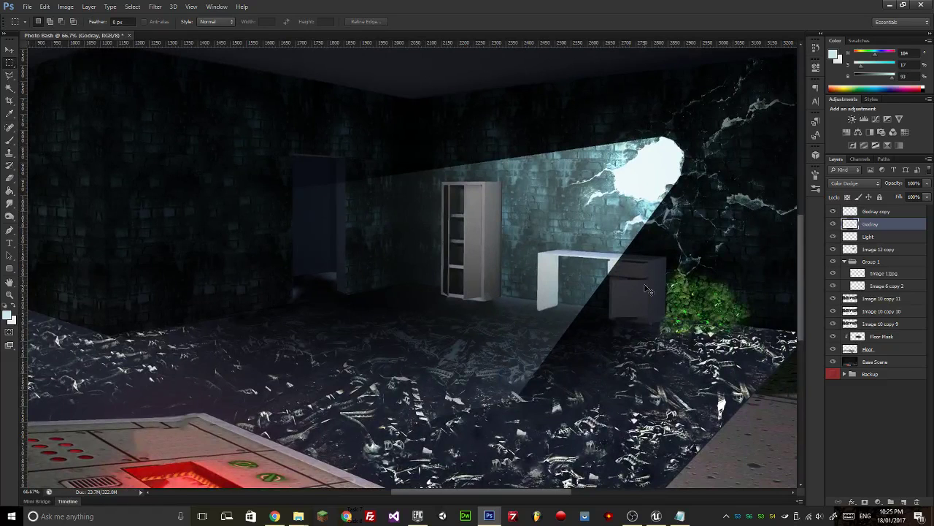
{"action": "key", "text": "ctrl+plus"}
{"action": "key", "text": "ctrl+plus"}
{"action": "left_click_drag", "start_coordinate": [668, 120], "coordinate": [393, 263]}
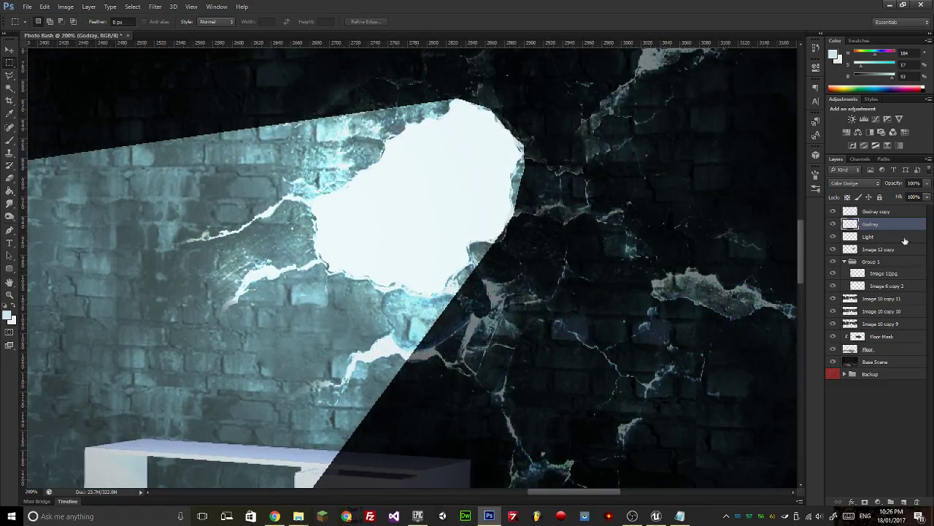
{"action": "left_click", "coordinate": [883, 212]}
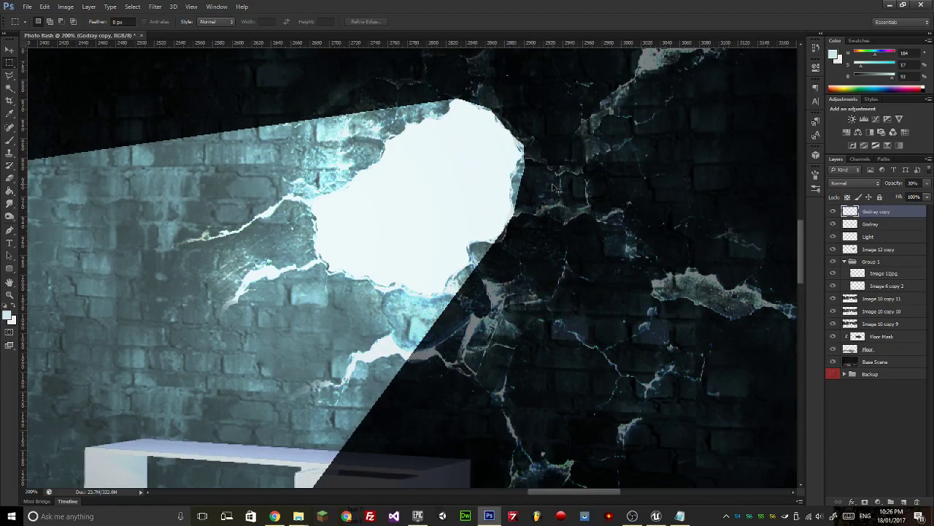
{"action": "key", "text": "ctrl+plus"}
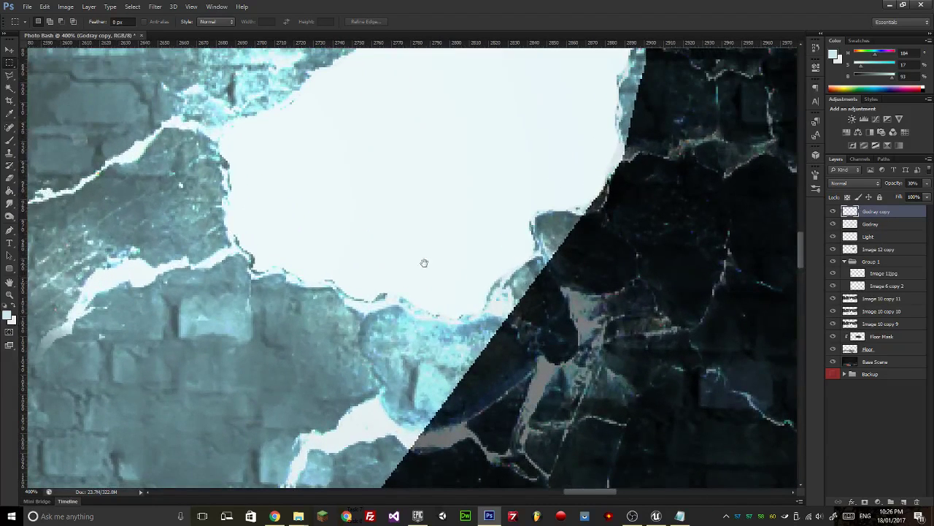
{"action": "left_click_drag", "start_coordinate": [424, 263], "coordinate": [259, 369]}
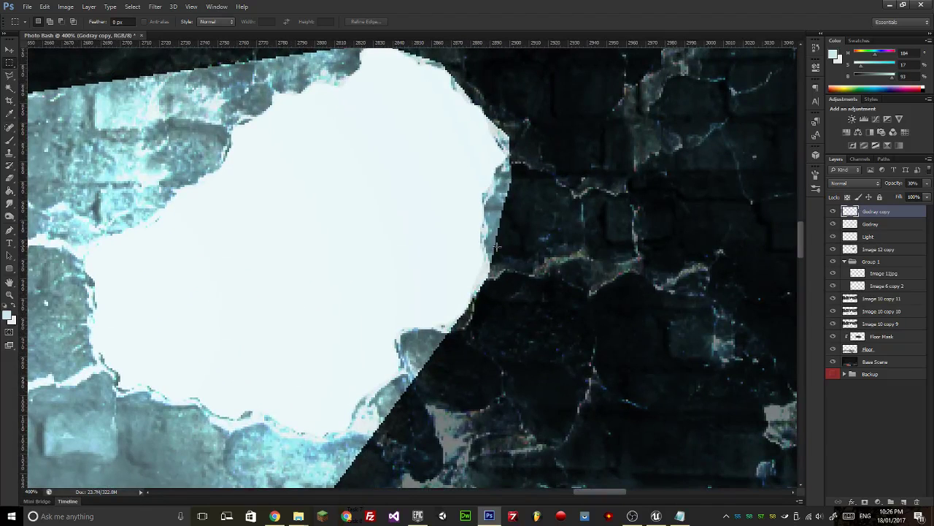
{"action": "left_click", "coordinate": [10, 177]}
{"action": "left_click", "coordinate": [45, 21]}
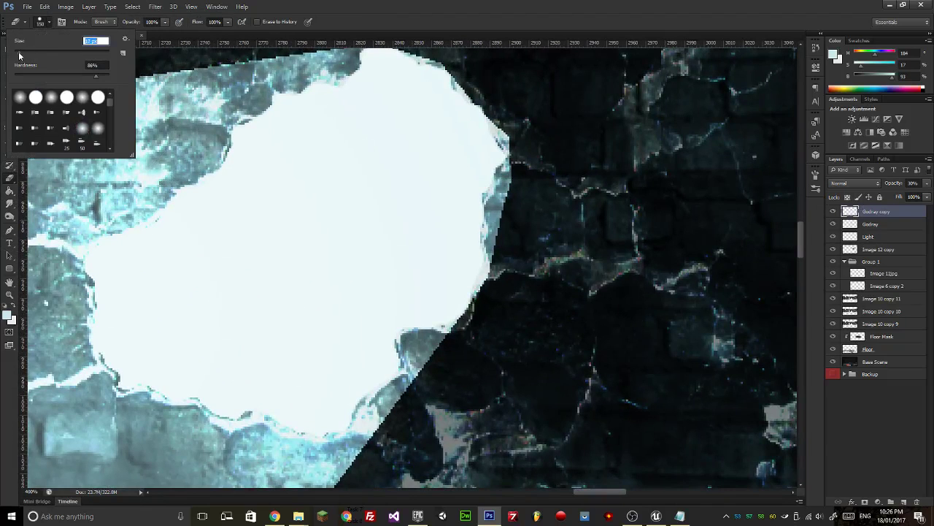
{"action": "type", "text": "9"}
{"action": "left_click", "coordinate": [491, 207]}
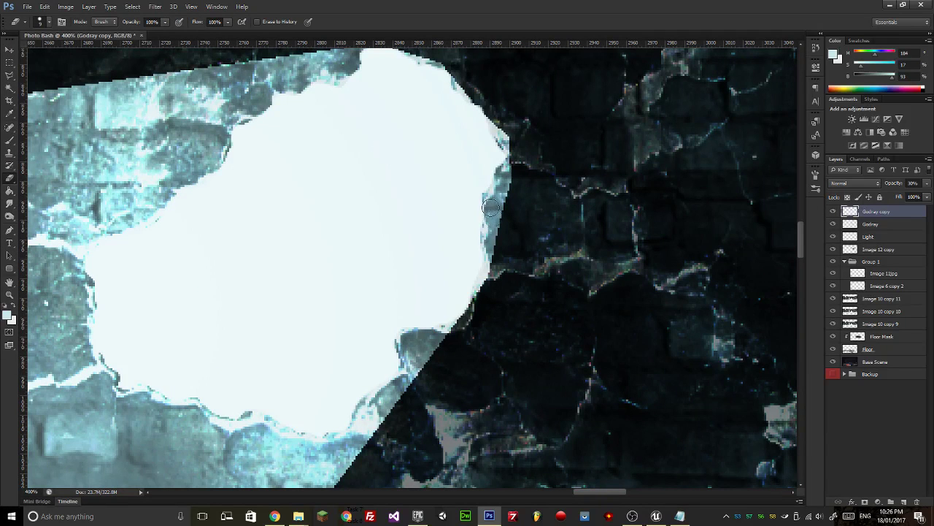
{"action": "mouse_move", "coordinate": [490, 207]}
{"action": "left_mouse_down"}
{"action": "mouse_move", "coordinate": [507, 191]}
{"action": "mouse_move", "coordinate": [504, 174]}
{"action": "mouse_move", "coordinate": [525, 161]}
{"action": "mouse_move", "coordinate": [507, 213]}
{"action": "mouse_move", "coordinate": [504, 263]}
{"action": "mouse_move", "coordinate": [495, 252]}
{"action": "mouse_move", "coordinate": [530, 161]}
{"action": "mouse_move", "coordinate": [511, 128]}
{"action": "mouse_move", "coordinate": [712, 246]}
{"action": "mouse_move", "coordinate": [541, 268]}
{"action": "mouse_move", "coordinate": [484, 250]}
{"action": "mouse_move", "coordinate": [498, 253]}
{"action": "mouse_move", "coordinate": [493, 208]}
{"action": "mouse_move", "coordinate": [506, 197]}
{"action": "mouse_move", "coordinate": [506, 212]}
{"action": "mouse_move", "coordinate": [518, 148]}
{"action": "mouse_move", "coordinate": [512, 103]}
{"action": "mouse_move", "coordinate": [466, 72]}
{"action": "mouse_move", "coordinate": [493, 117]}
{"action": "mouse_move", "coordinate": [526, 126]}
{"action": "left_mouse_up"}
Erase the light spill along the wall hole's upper edge on the Godray layer.
{"action": "left_click", "coordinate": [885, 225]}
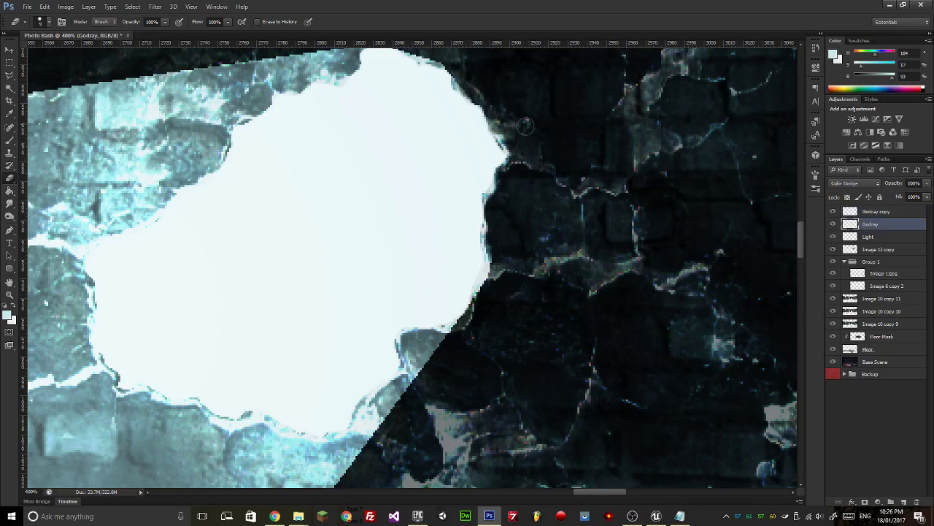
{"action": "left_click_drag", "start_coordinate": [455, 160], "coordinate": [509, 200]}
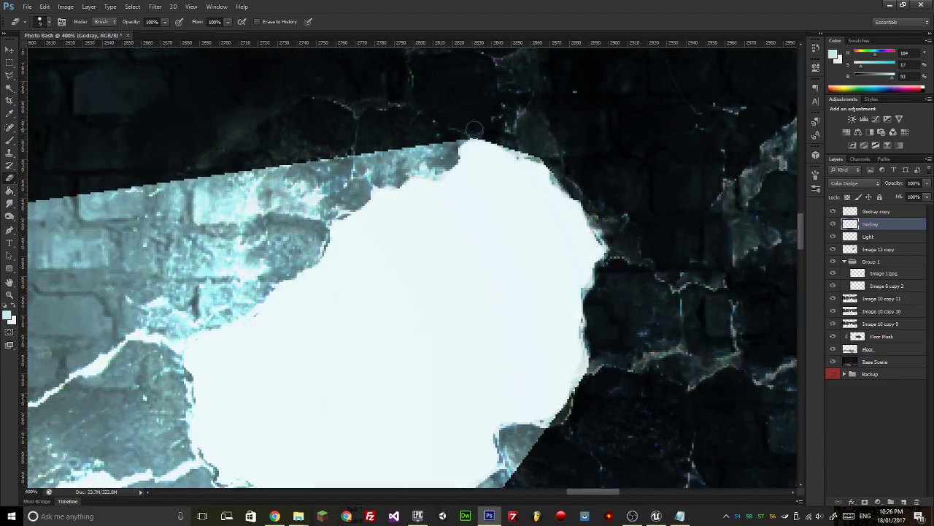
{"action": "left_click_drag", "start_coordinate": [474, 130], "coordinate": [549, 149]}
Examine the beam's edges from the wall hole to the doorway and across the whole room.
{"action": "left_click_drag", "start_coordinate": [330, 220], "coordinate": [636, 195]}
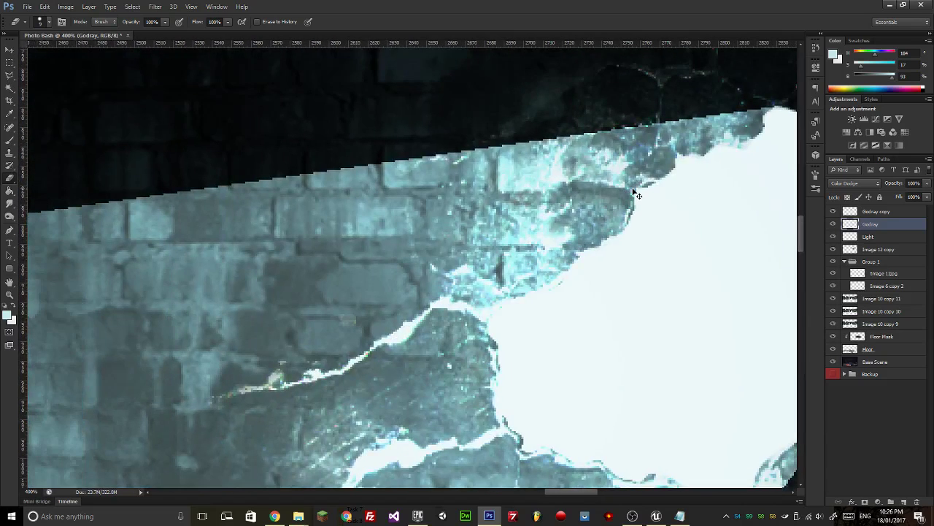
{"action": "key", "text": "ctrl+minus"}
{"action": "key", "text": "ctrl+minus"}
{"action": "key", "text": "ctrl+minus"}
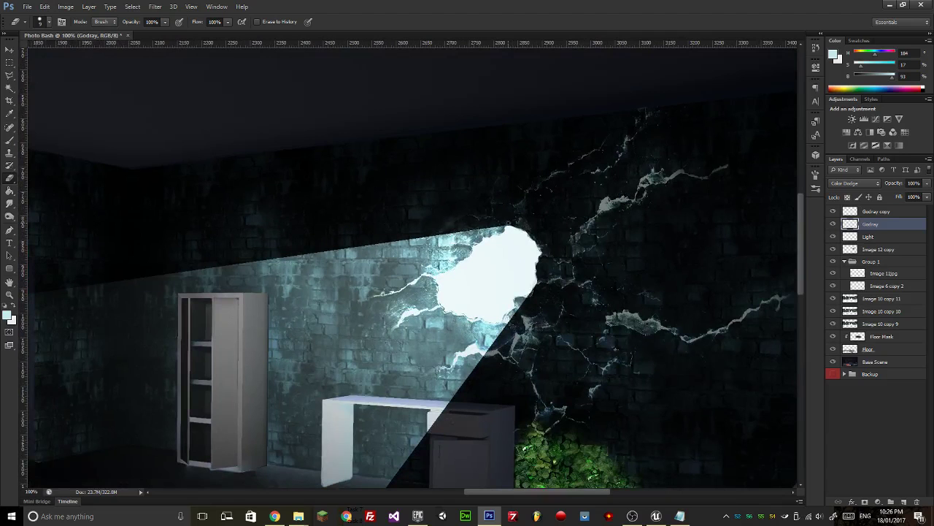
{"action": "left_click_drag", "start_coordinate": [148, 322], "coordinate": [517, 252]}
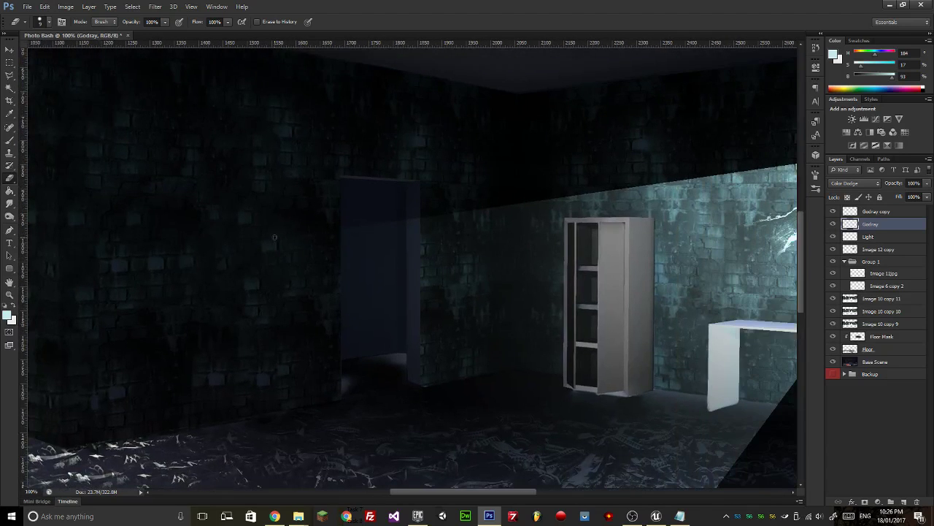
{"action": "left_click_drag", "start_coordinate": [513, 263], "coordinate": [185, 252]}
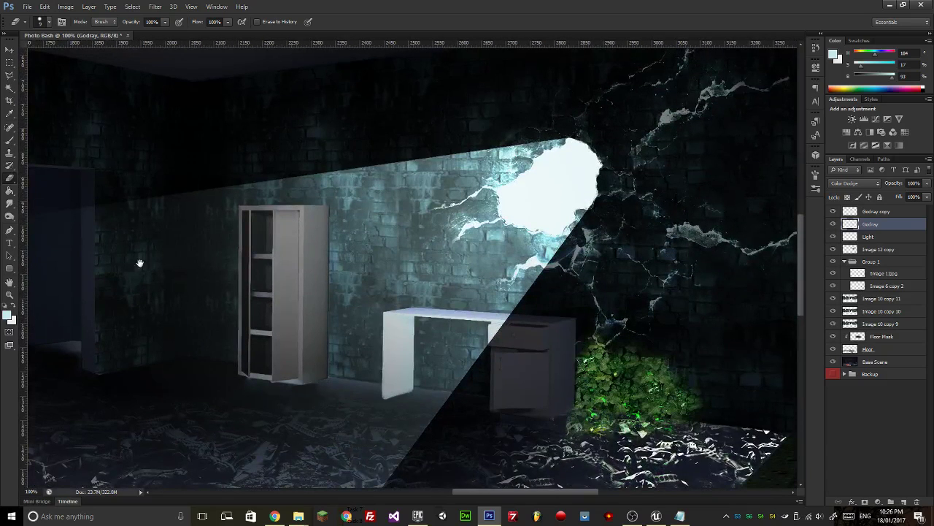
{"action": "left_click_drag", "start_coordinate": [140, 263], "coordinate": [496, 220]}
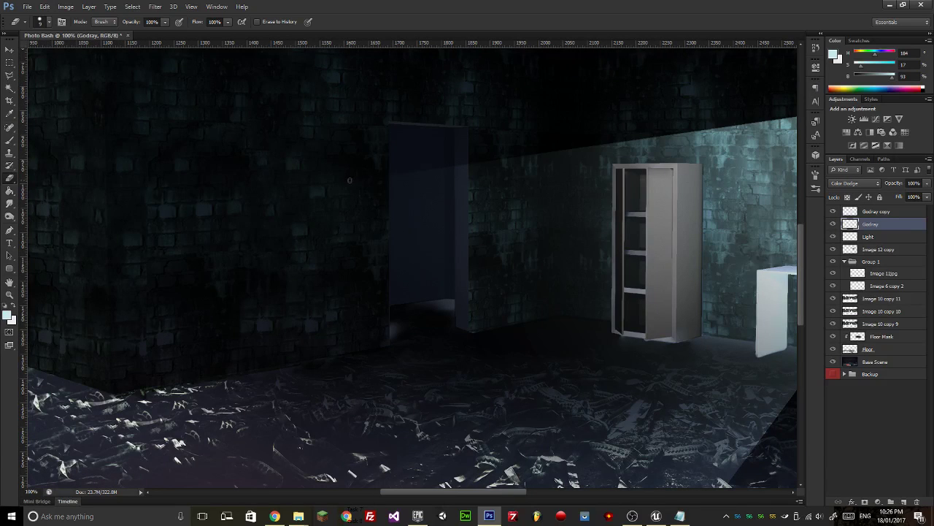
{"action": "left_click_drag", "start_coordinate": [628, 235], "coordinate": [348, 269]}
{"action": "left_click", "coordinate": [875, 211]}
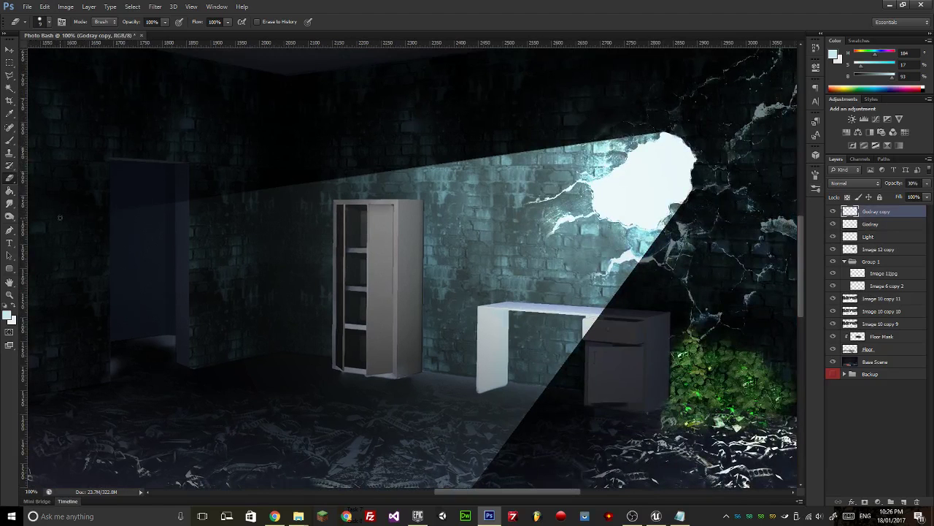
{"action": "scroll", "coordinate": [635, 295], "scroll_direction": "down", "scroll_amount": 3}
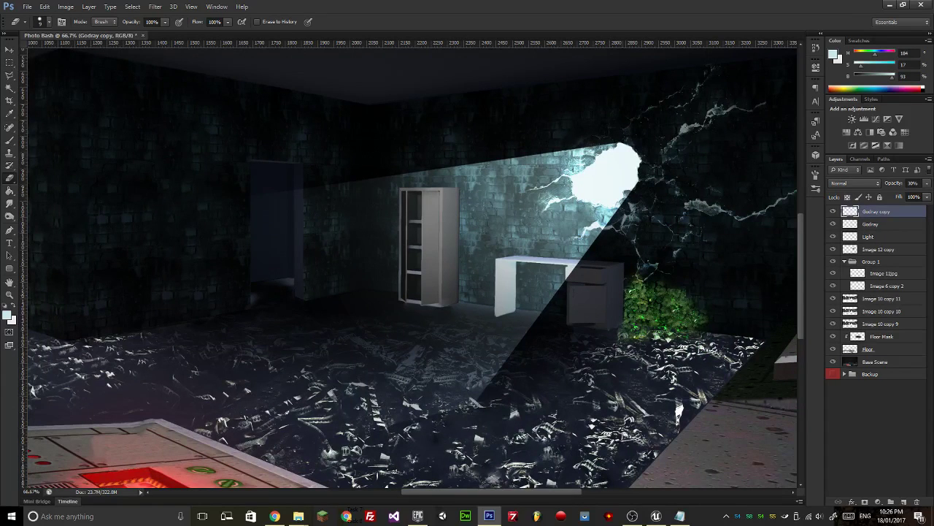
{"action": "scroll", "coordinate": [449, 323], "scroll_direction": "down", "scroll_amount": 1}
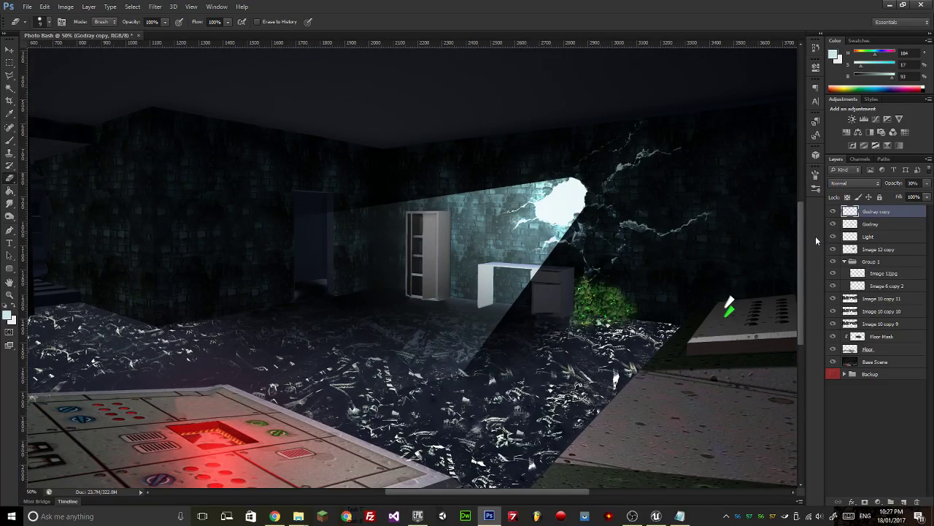
Create a new layer named "Godray glow" above the Godray copy layer.
{"action": "left_click", "coordinate": [879, 462]}
{"action": "key", "text": "ctrl+shift+n"}
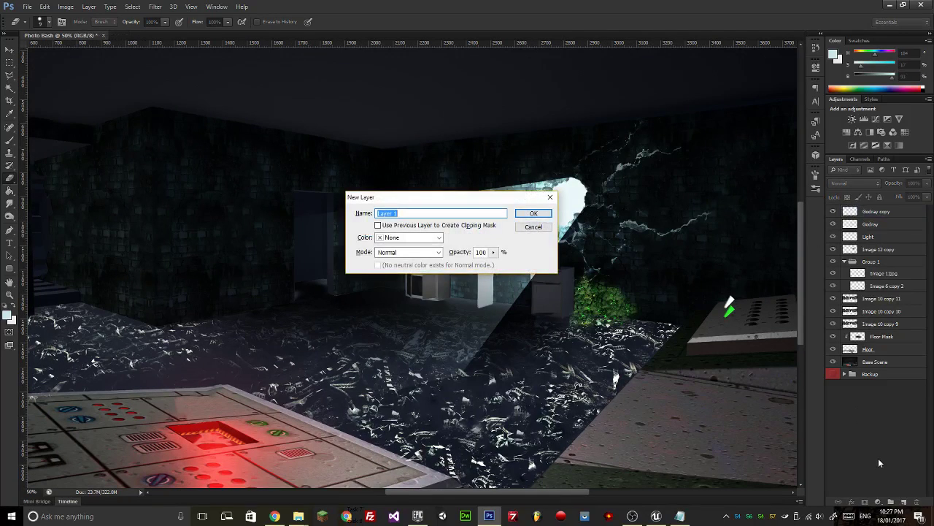
{"action": "type", "text": "Godray glow"}
{"action": "key", "text": "Return"}
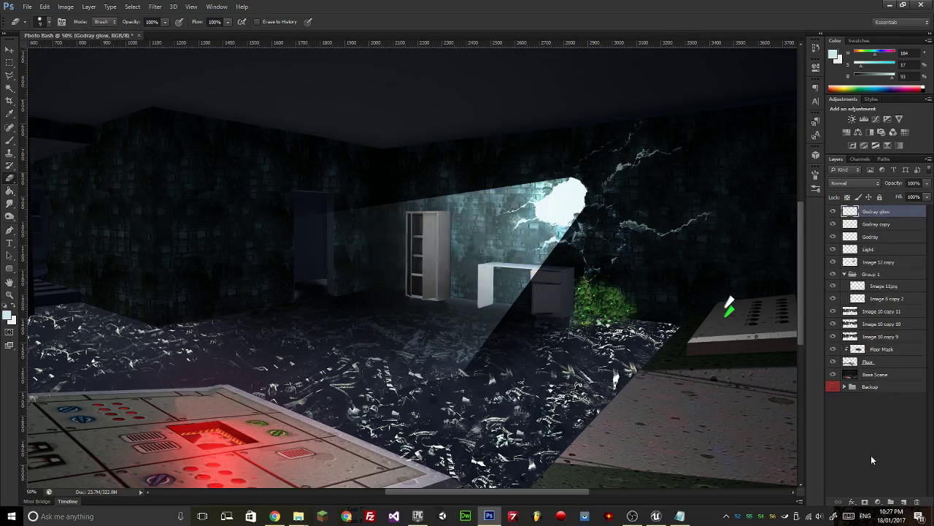
Group the Godray glow, Godray copy, Godray and Light layers and name the group "Wall Crack".
{"action": "left_click_drag", "start_coordinate": [881, 250], "coordinate": [879, 210]}
{"action": "key", "text": "ctrl+g"}
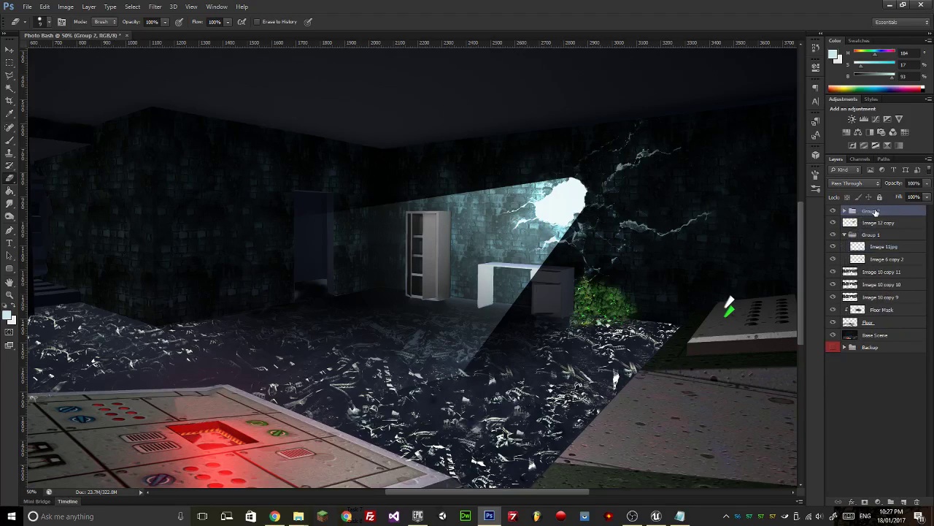
{"action": "double_click", "coordinate": [875, 211]}
{"action": "type", "text": "Wall Crack"}
{"action": "key", "text": "Return"}
Paint a soft yellow dab (H 51, S 55, B 93) over the wall hole on the Godray glow layer with a 750 px brush.
{"action": "left_click", "coordinate": [844, 211]}
{"action": "left_click", "coordinate": [881, 223]}
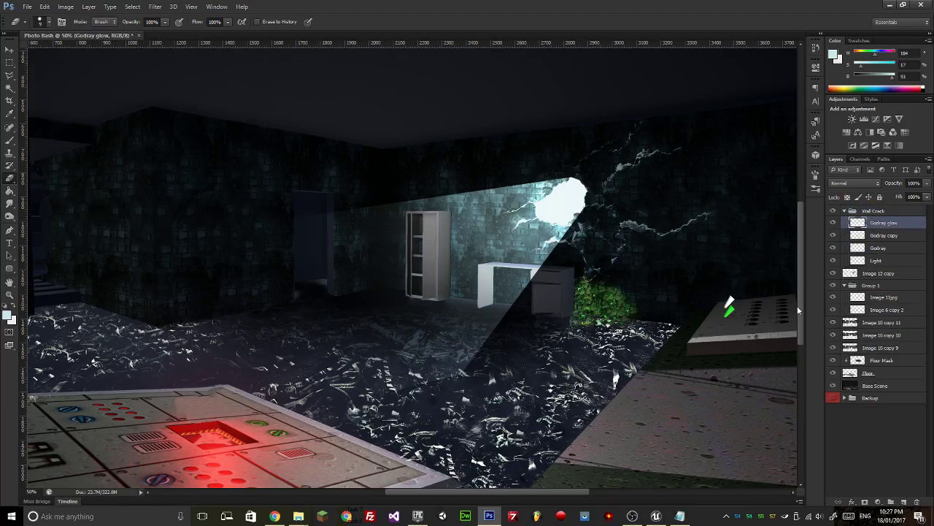
{"action": "left_click", "coordinate": [10, 140]}
{"action": "left_click", "coordinate": [48, 24]}
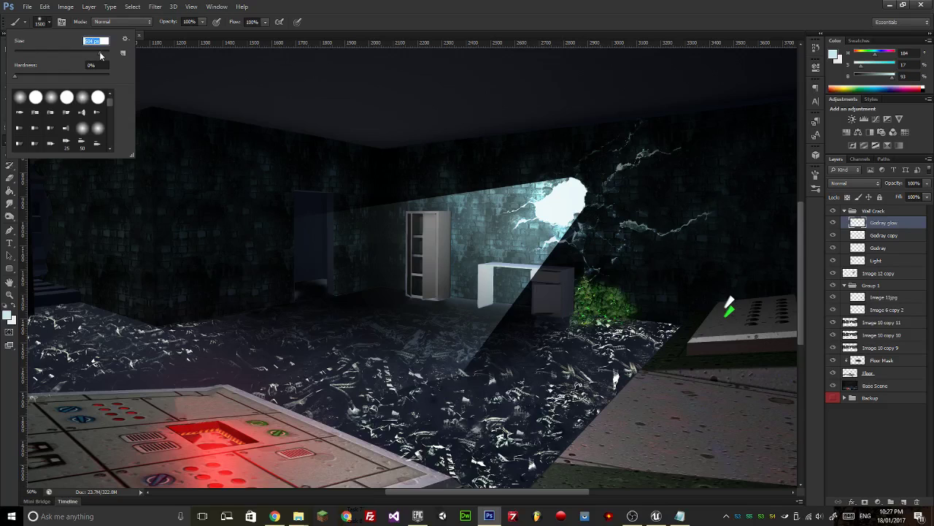
{"action": "left_click_drag", "start_coordinate": [99, 52], "coordinate": [71, 43]}
{"action": "type", "text": "250"}
{"action": "type", "text": "2"}
{"action": "type", "text": "450"}
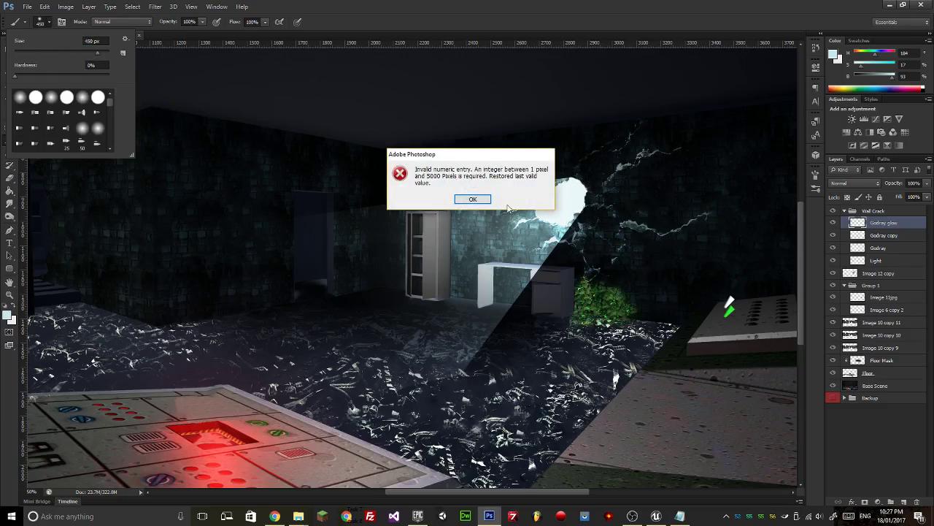
{"action": "left_click", "coordinate": [473, 199]}
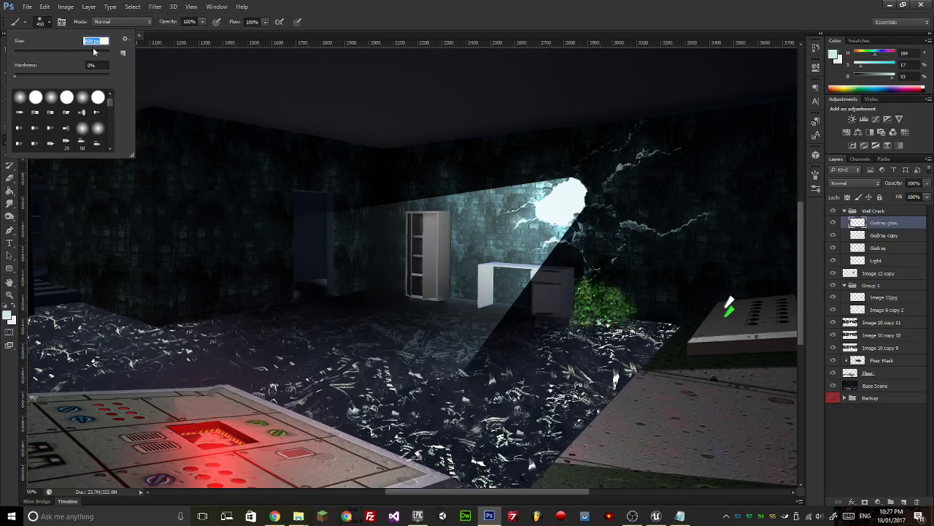
{"action": "left_click_drag", "start_coordinate": [92, 42], "coordinate": [87, 42]}
{"action": "type", "text": "750"}
{"action": "key", "text": "Return"}
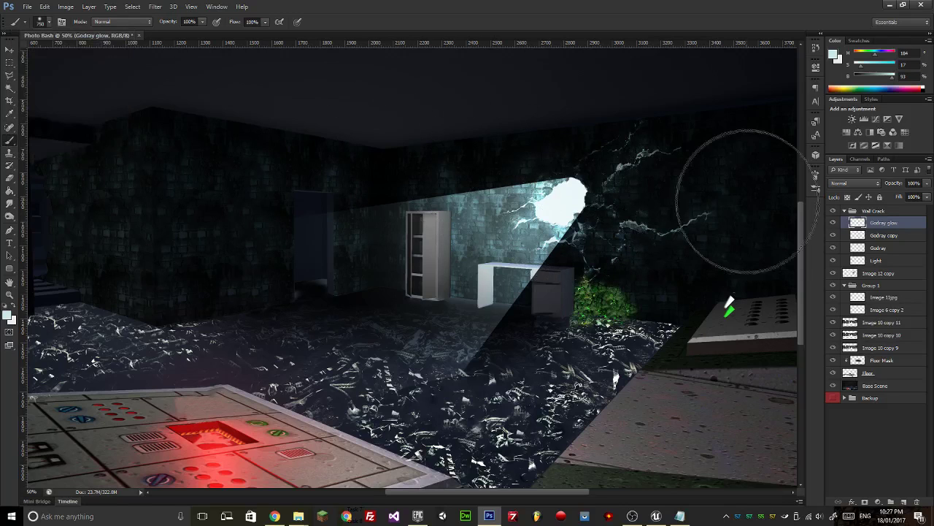
{"action": "mouse_move", "coordinate": [875, 60]}
{"action": "left_mouse_down"}
{"action": "mouse_move", "coordinate": [859, 58]}
{"action": "mouse_move", "coordinate": [876, 68]}
{"action": "left_mouse_up"}
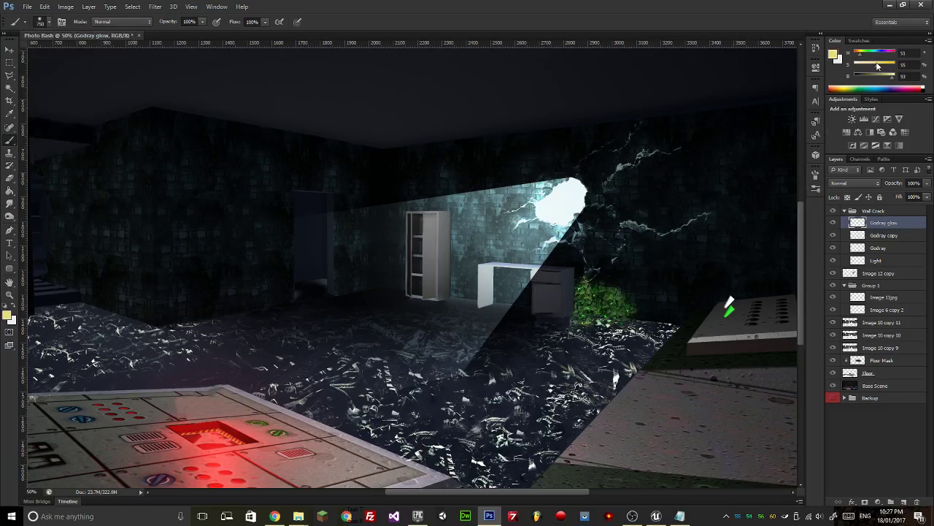
{"action": "left_click", "coordinate": [561, 204]}
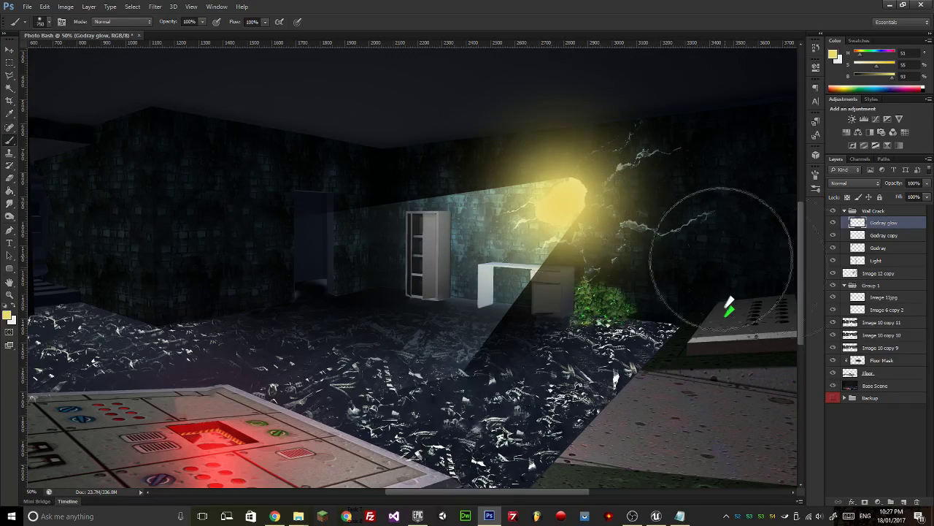
Try blend modes from Multiply through Color Dodge to Linear Dodge (Add) on the Godray glow layer.
{"action": "left_click", "coordinate": [855, 183]}
{"action": "left_click", "coordinate": [854, 235]}
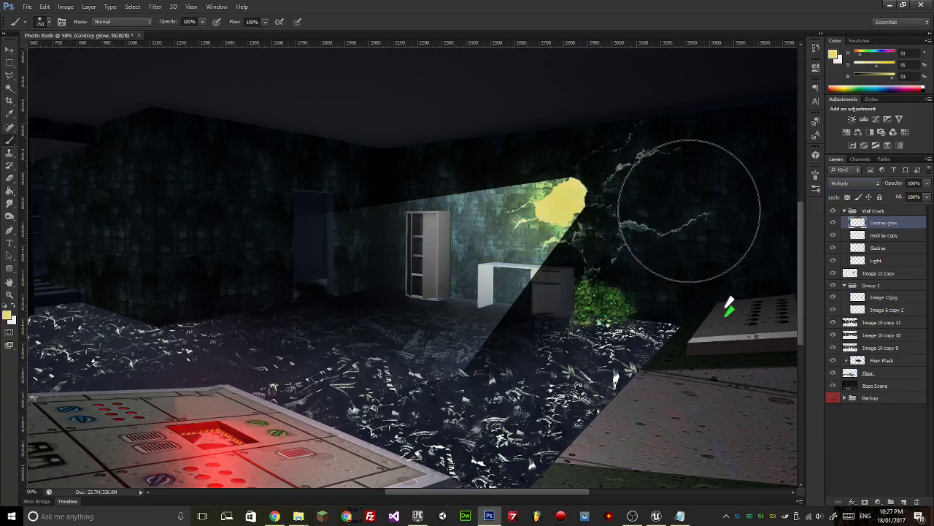
{"action": "key", "text": "Down"}
{"action": "key", "text": "Down"}
{"action": "key", "text": "Down"}
{"action": "key", "text": "Down"}
{"action": "key", "text": "Down"}
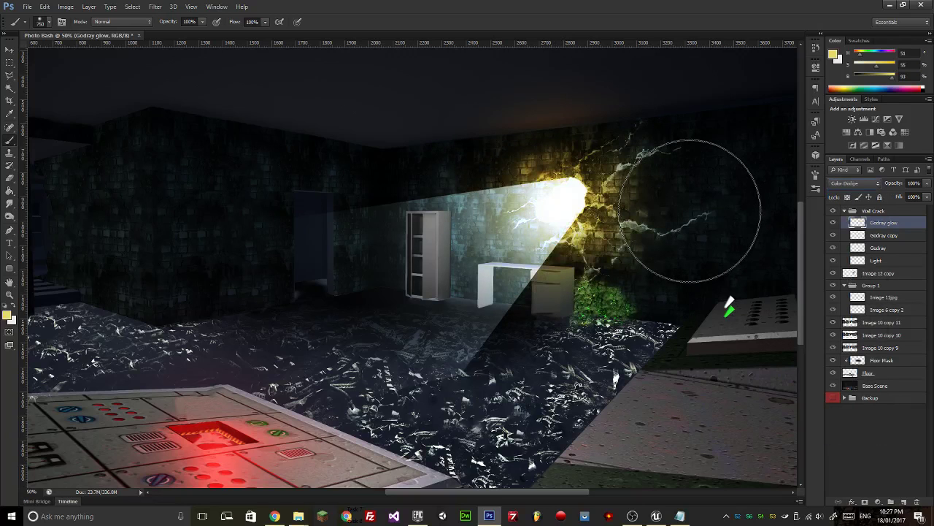
{"action": "key", "text": "Down"}
{"action": "key", "text": "Up"}
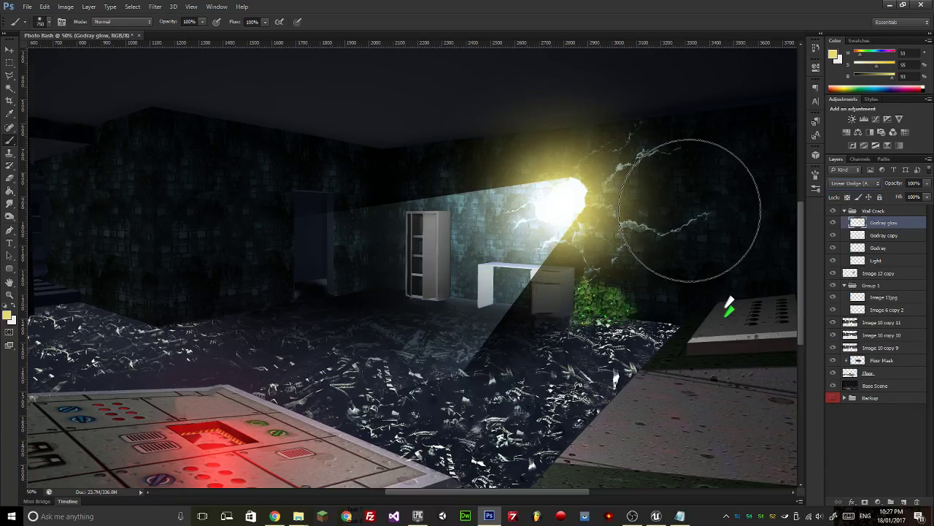
Try the Hard Light, Pin Light, Vivid Light and Overlay blend modes on the Godray glow layer.
{"action": "key", "text": "Down"}
{"action": "key", "text": "Down"}
{"action": "key", "text": "Down"}
{"action": "key", "text": "Down"}
{"action": "key", "text": "Down"}
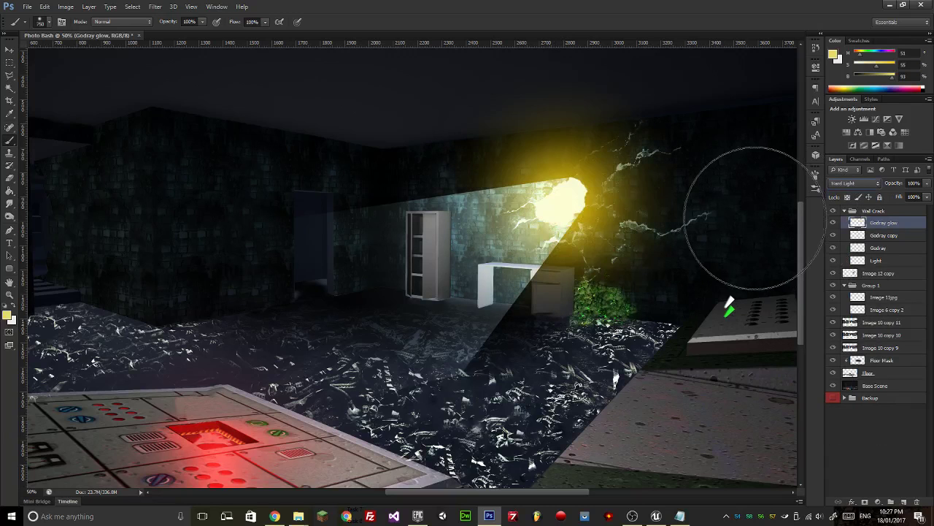
{"action": "key", "text": "Down"}
{"action": "key", "text": "Down"}
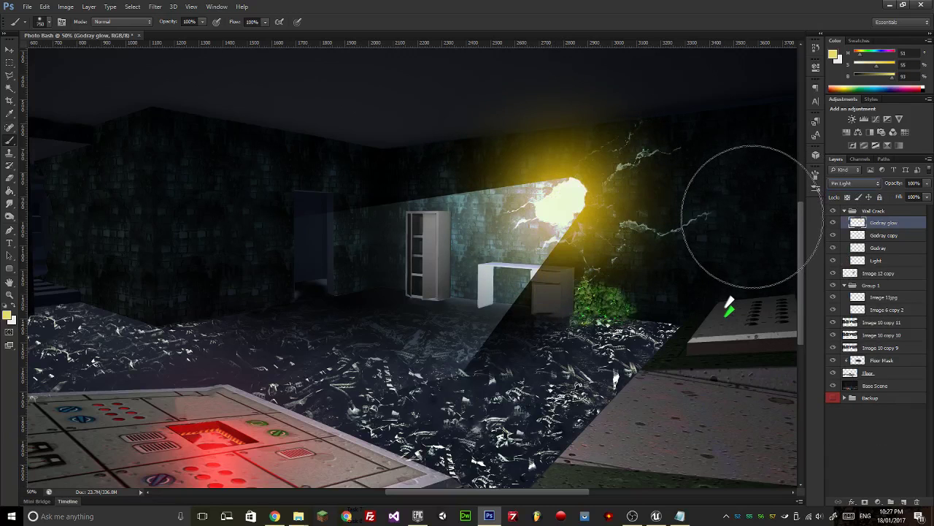
{"action": "key", "text": "Up"}
{"action": "key", "text": "Up"}
{"action": "key", "text": "Up"}
{"action": "key", "text": "Up"}
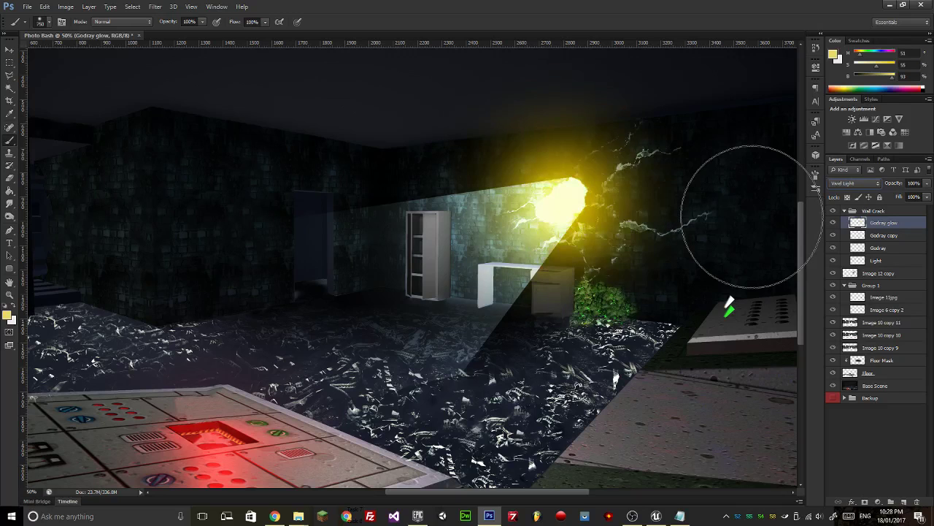
{"action": "key", "text": "Up"}
{"action": "key", "text": "Up"}
{"action": "key", "text": "Down"}
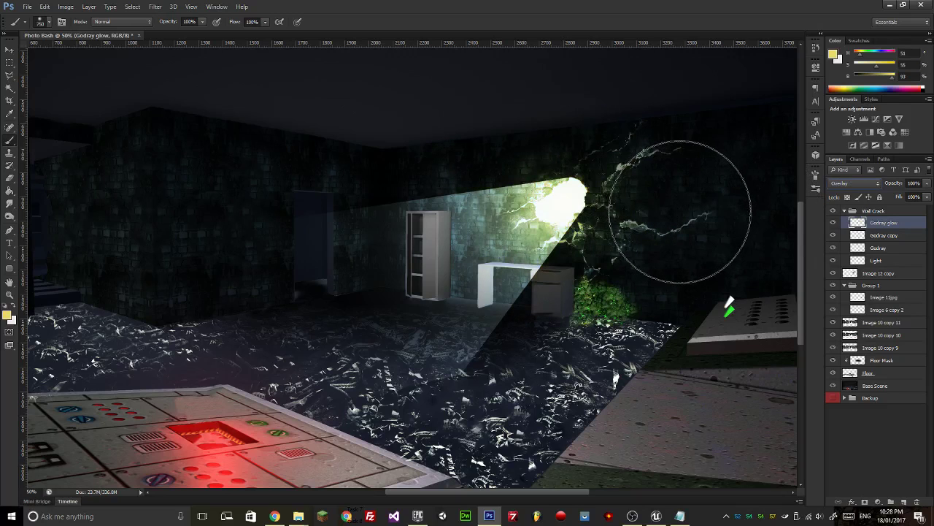
Set the Godray glow layer's blend mode to Linear Dodge (Add).
{"action": "key", "text": "Up"}
{"action": "key", "text": "Up"}
{"action": "key", "text": "Up"}
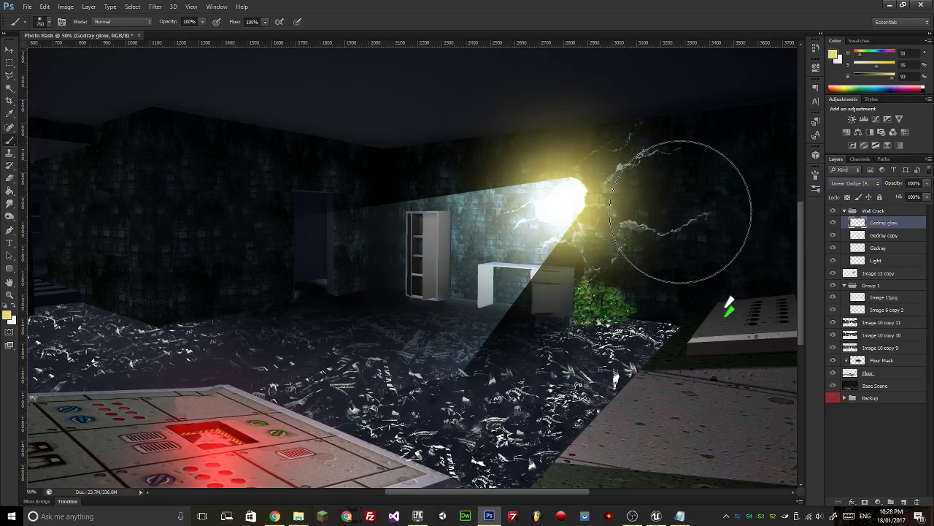
Lower the Godray glow layer's opacity to 44% and shift its hue from yellow to green with Hue/Saturation.
{"action": "key", "text": "Down"}
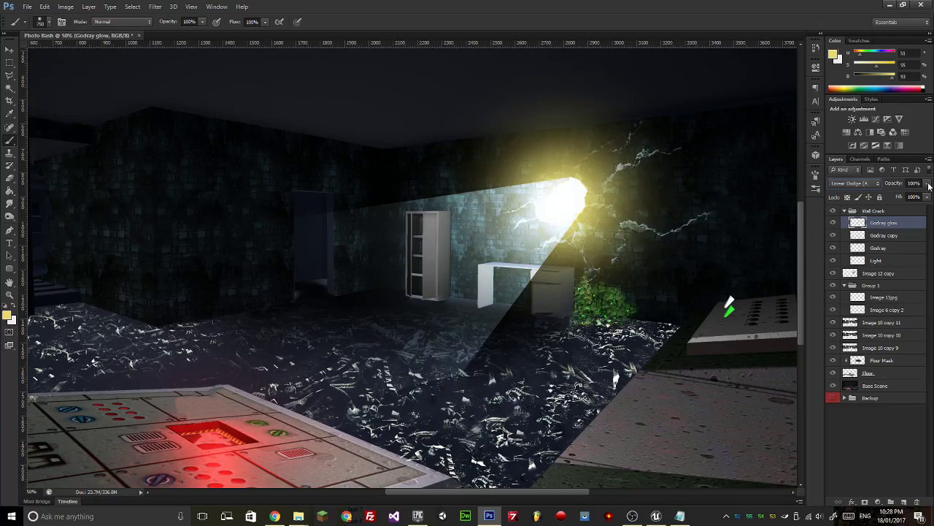
{"action": "left_click_drag", "start_coordinate": [929, 186], "coordinate": [901, 202]}
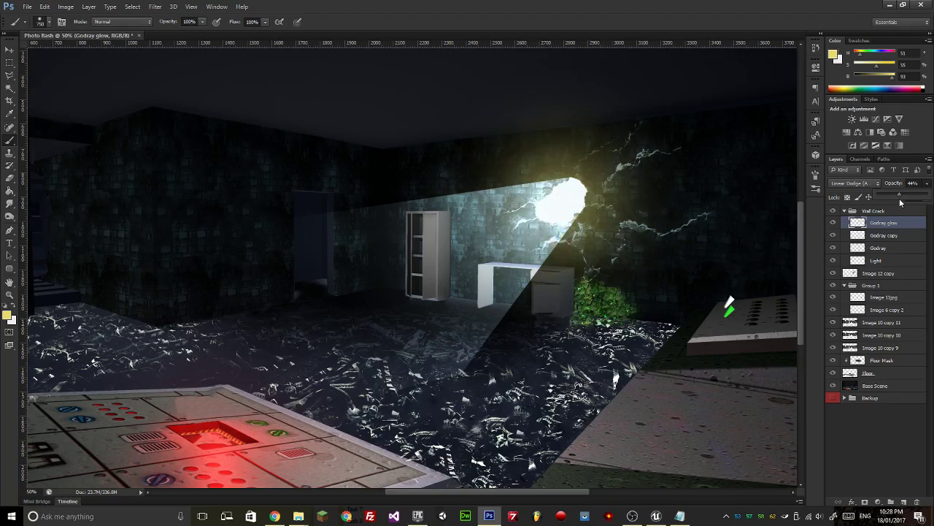
{"action": "left_click", "coordinate": [65, 6]}
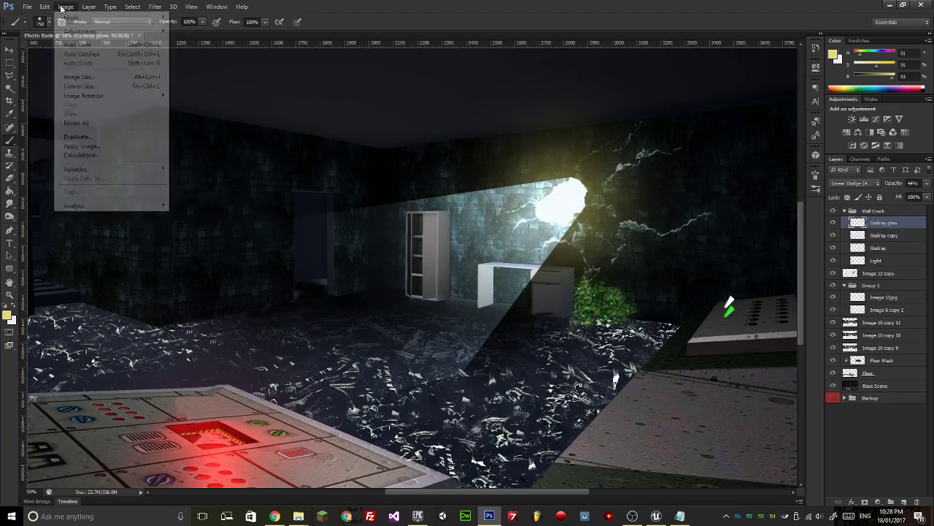
{"action": "mouse_move", "coordinate": [76, 32]}
{"action": "left_click", "coordinate": [195, 81]}
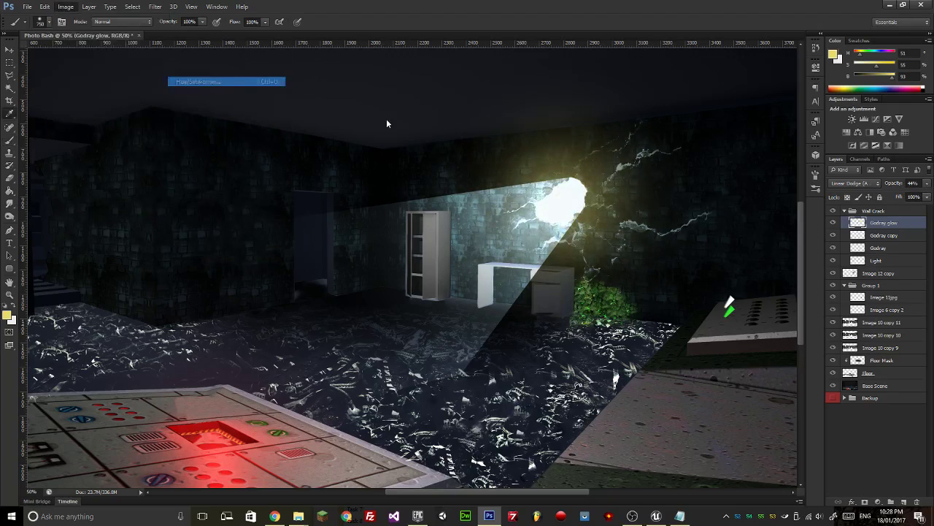
{"action": "left_click_drag", "start_coordinate": [666, 367], "coordinate": [696, 365]}
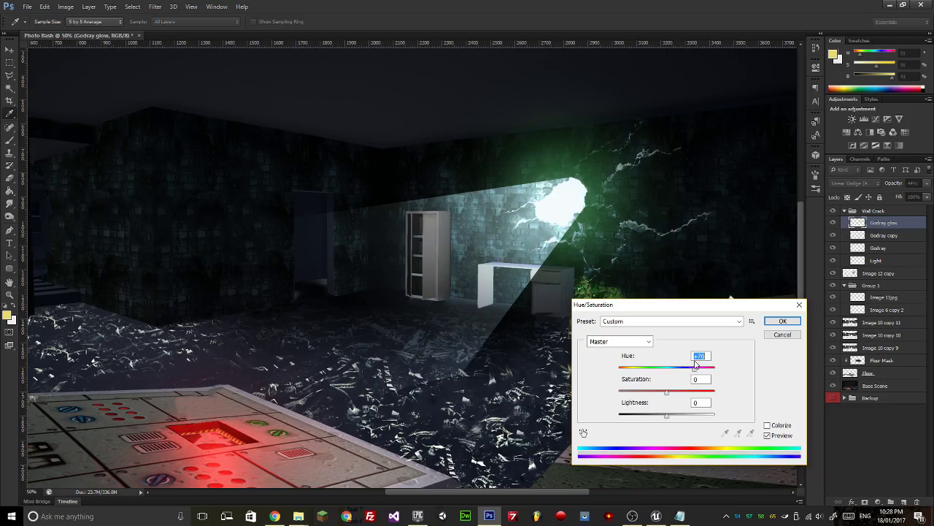
{"action": "left_click", "coordinate": [782, 321]}
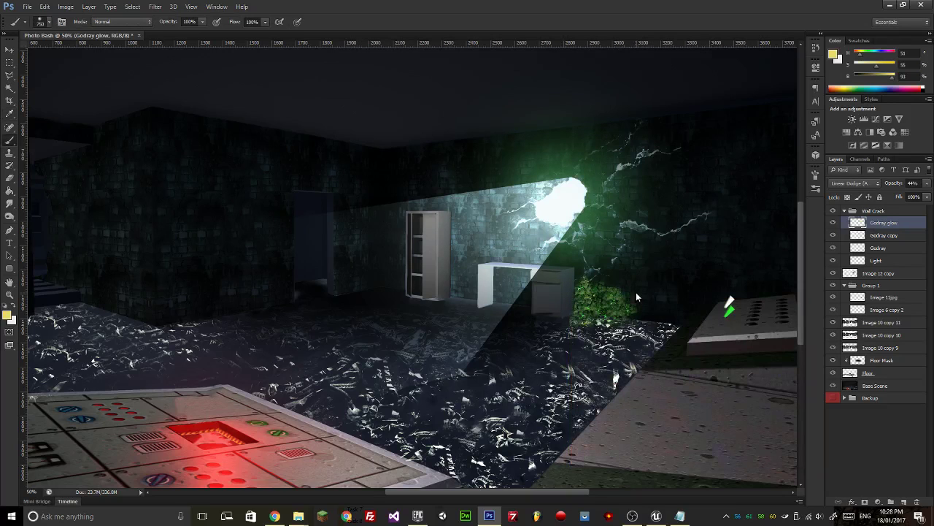
Inspect the green glow around the wall hole in the scene and in the YouTube live dashboard's stream preview.
{"action": "key", "text": "ctrl+minus"}
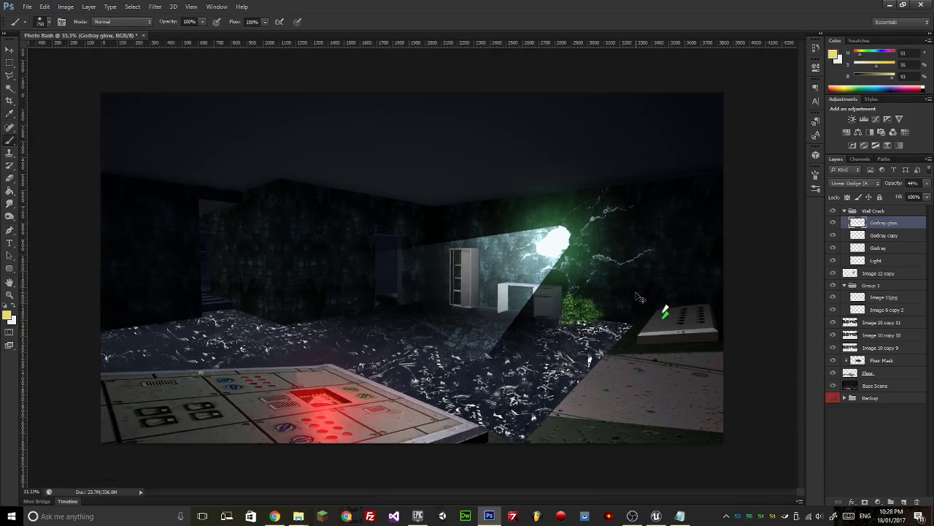
{"action": "key", "text": "ctrl+plus"}
{"action": "key", "text": "ctrl+plus"}
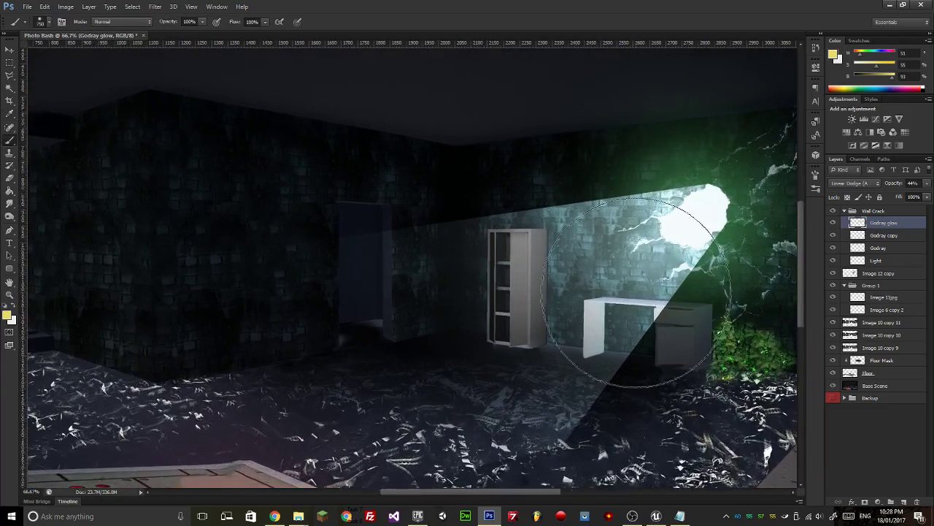
{"action": "left_click_drag", "start_coordinate": [377, 382], "coordinate": [248, 413]}
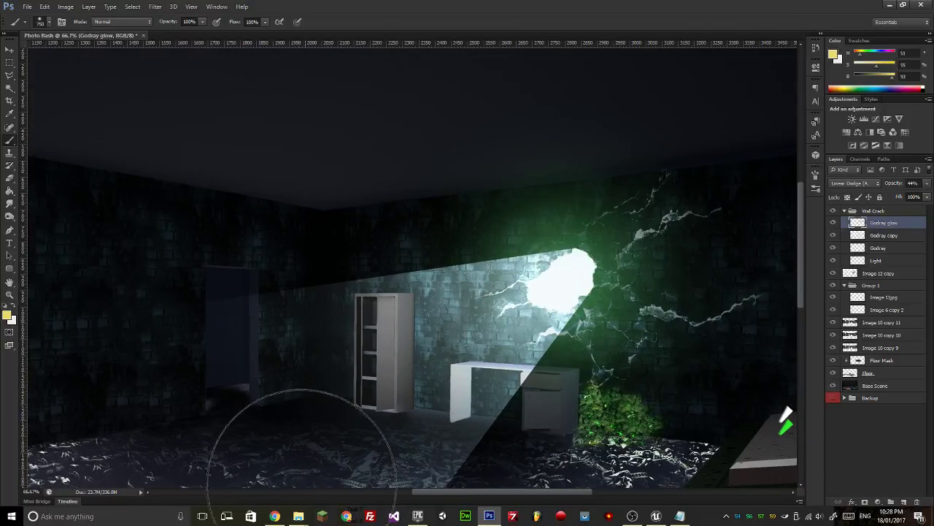
{"action": "left_click", "coordinate": [270, 517]}
{"action": "left_click", "coordinate": [150, 9]}
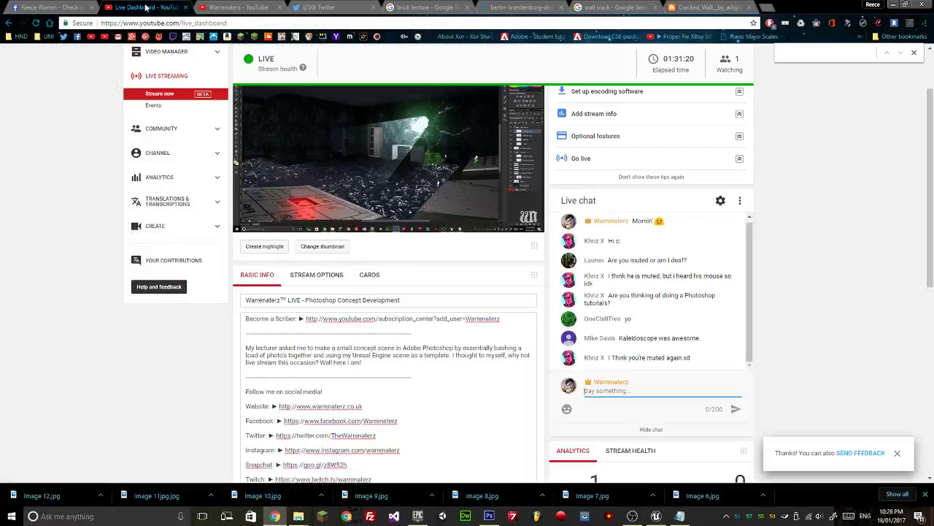
{"action": "scroll", "coordinate": [452, 219], "scroll_direction": "up", "scroll_amount": 2}
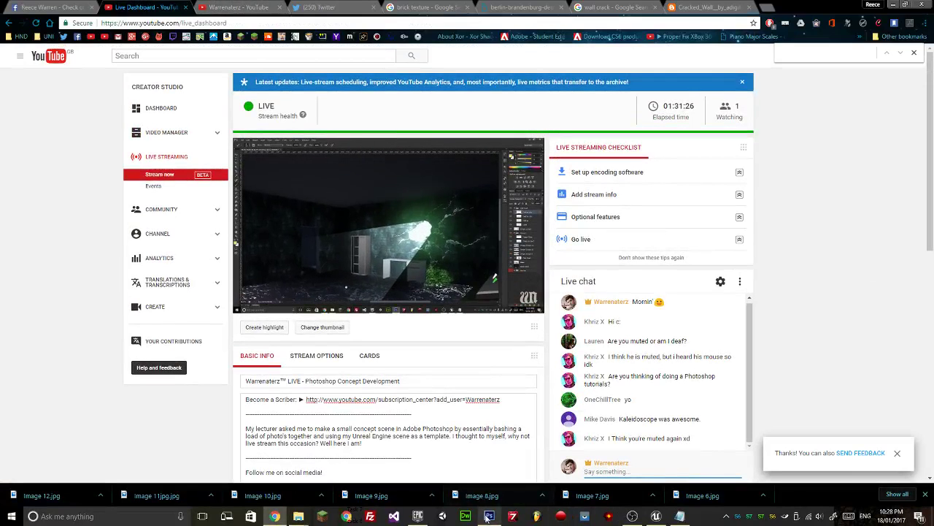
{"action": "key", "text": "alt+Tab"}
Toggle the visibility of Wall Crack, Image 12 copy and Group 1 to find the stray white-and-green mark's layer.
{"action": "left_click_drag", "start_coordinate": [437, 301], "coordinate": [303, 251]}
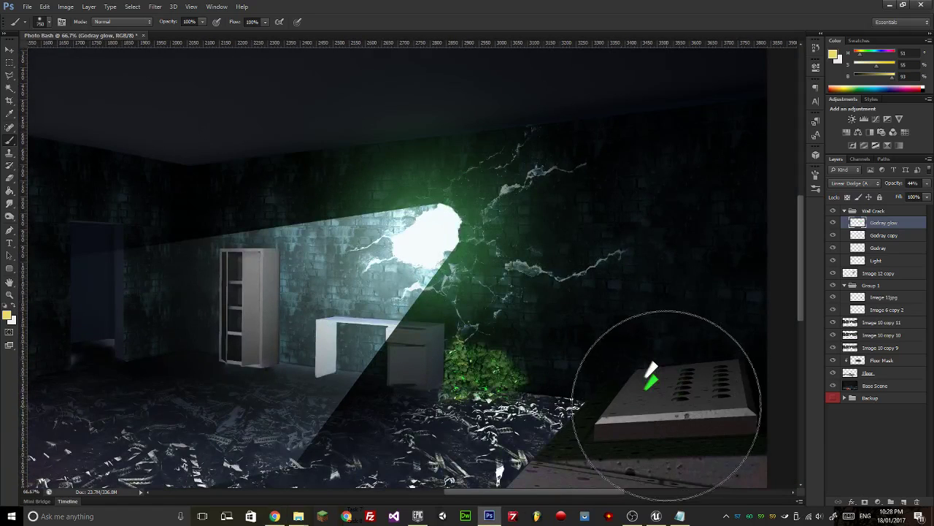
{"action": "left_click", "coordinate": [834, 211]}
{"action": "left_click", "coordinate": [833, 211]}
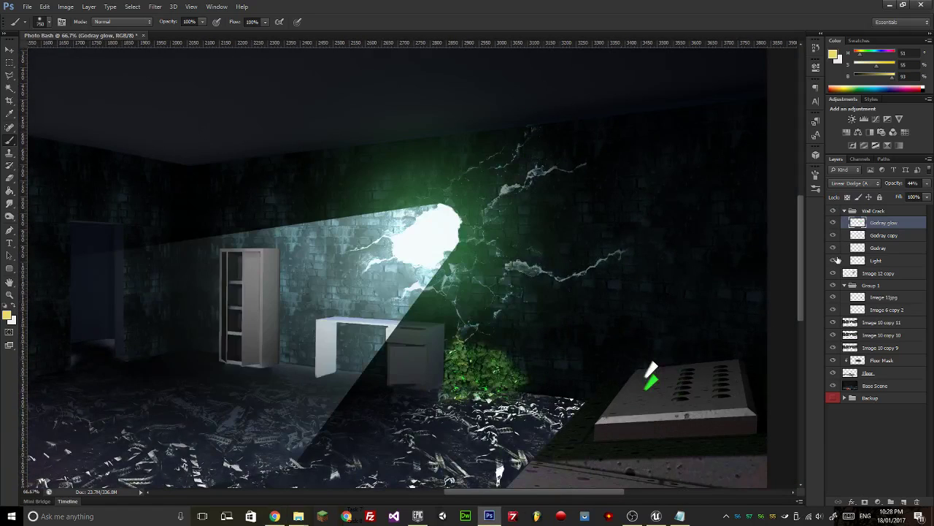
{"action": "left_click", "coordinate": [834, 273]}
{"action": "left_click", "coordinate": [833, 273]}
{"action": "left_click", "coordinate": [834, 285]}
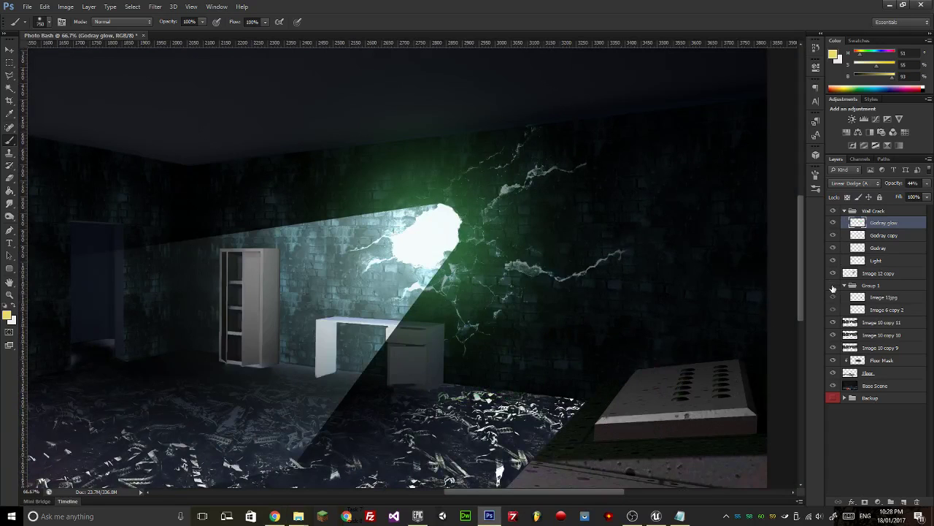
{"action": "left_click", "coordinate": [833, 285]}
Erase the stray white-and-green mark above the panel with holes from the layers in Group 1.
{"action": "left_click", "coordinate": [881, 299]}
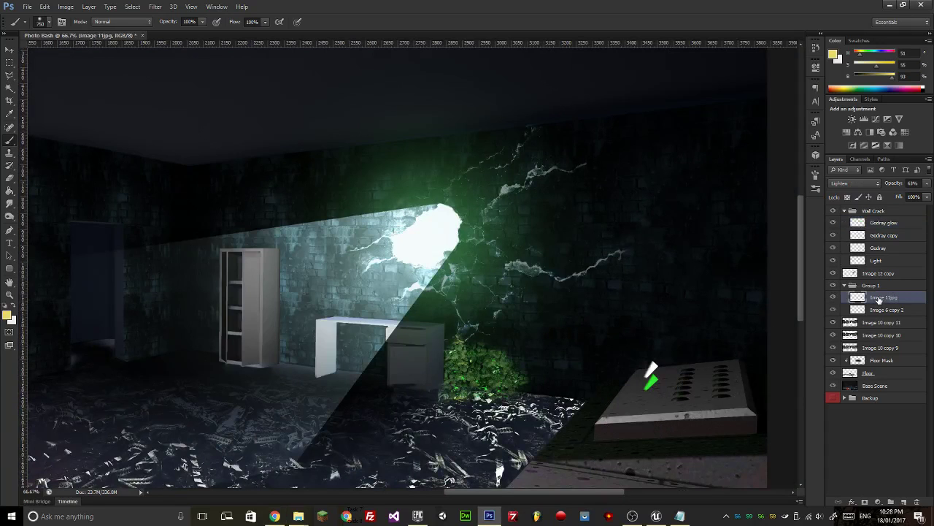
{"action": "left_click", "coordinate": [7, 179]}
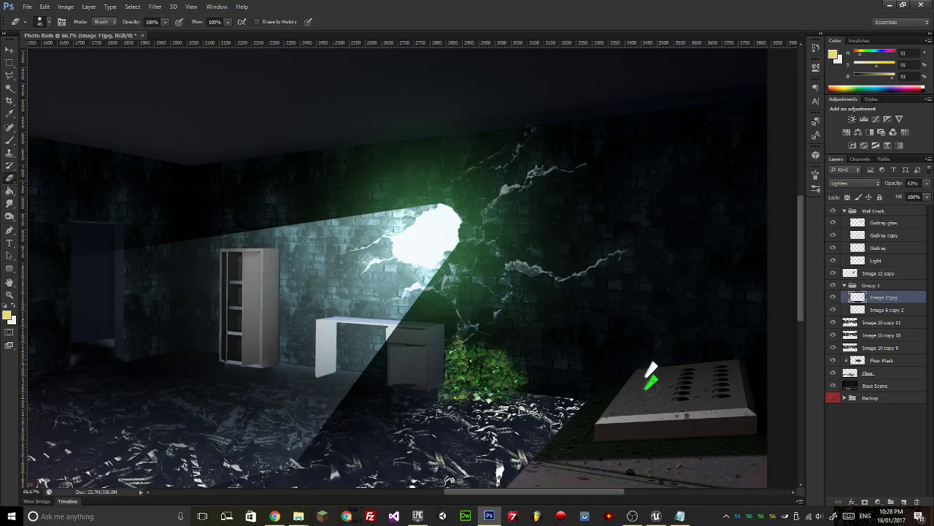
{"action": "left_click", "coordinate": [900, 310]}
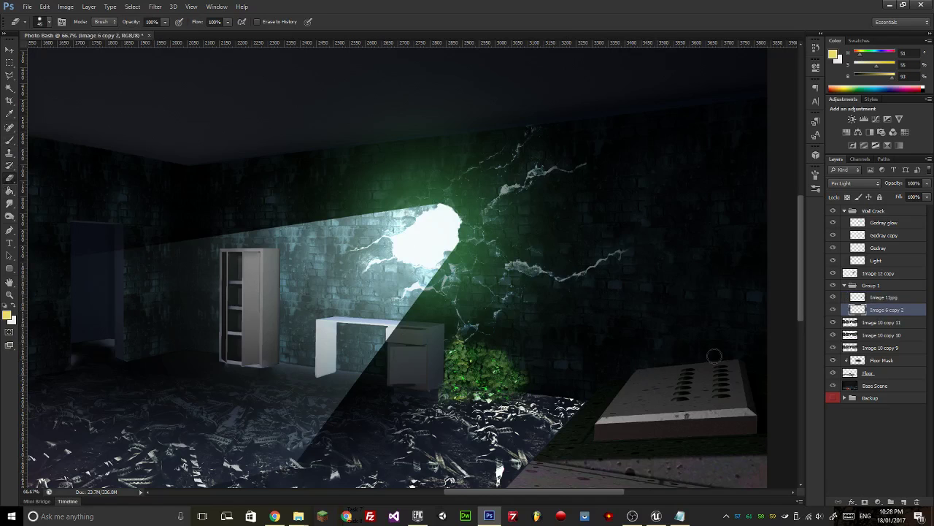
Create a new blank layer and move it to the top of the layer stack, above the Wall Crack group.
{"action": "left_click", "coordinate": [903, 323]}
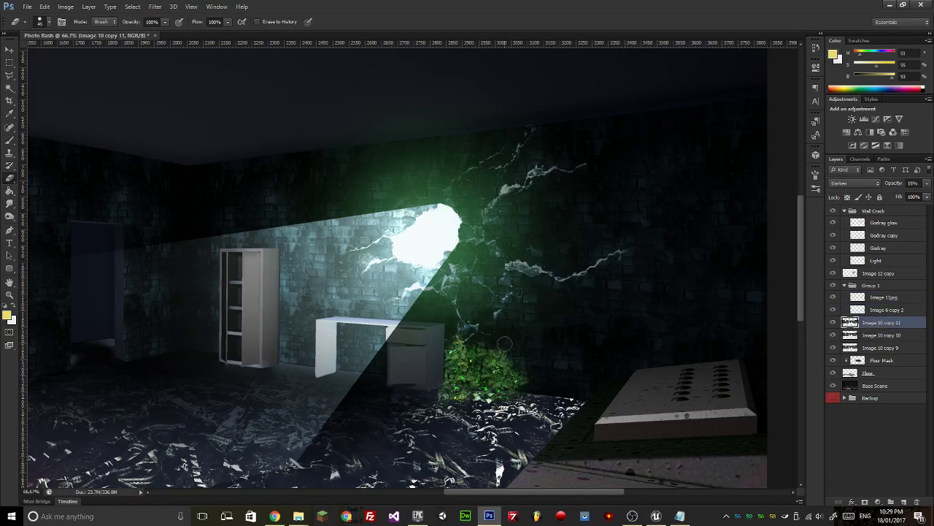
{"action": "scroll", "coordinate": [509, 349], "scroll_direction": "down", "scroll_amount": 3}
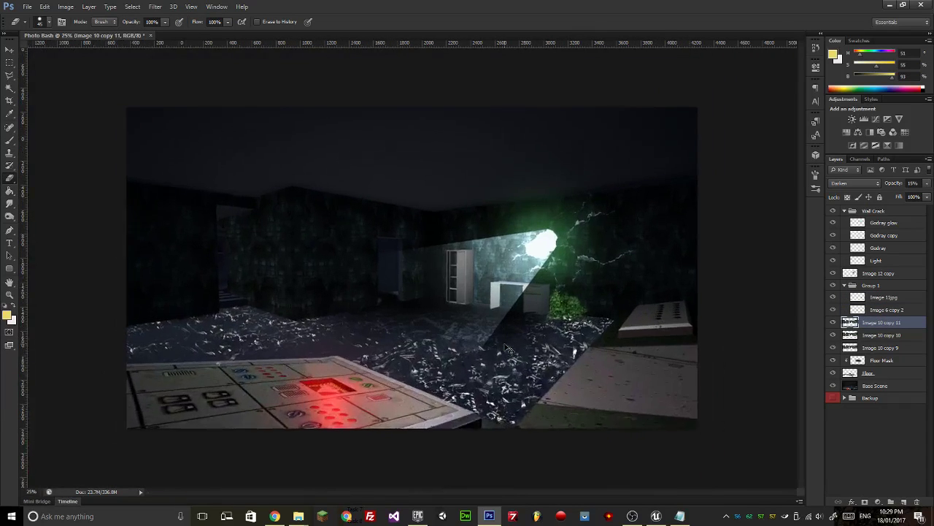
{"action": "scroll", "coordinate": [508, 349], "scroll_direction": "up", "scroll_amount": 1}
{"action": "left_click_drag", "start_coordinate": [505, 344], "coordinate": [374, 348]}
{"action": "scroll", "coordinate": [376, 349], "scroll_direction": "down", "scroll_amount": 2}
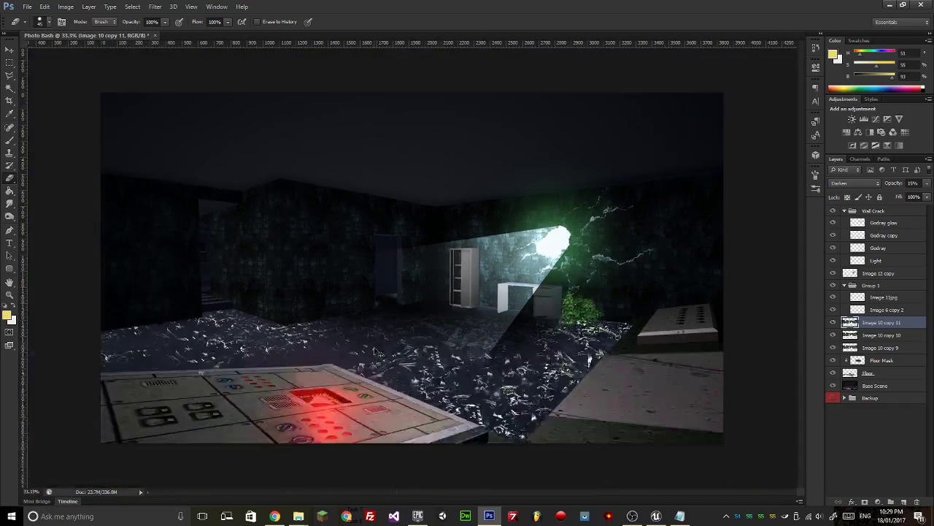
{"action": "scroll", "coordinate": [377, 353], "scroll_direction": "up", "scroll_amount": 1}
{"action": "key", "text": "ctrl+shift+n"}
{"action": "key", "text": "Return"}
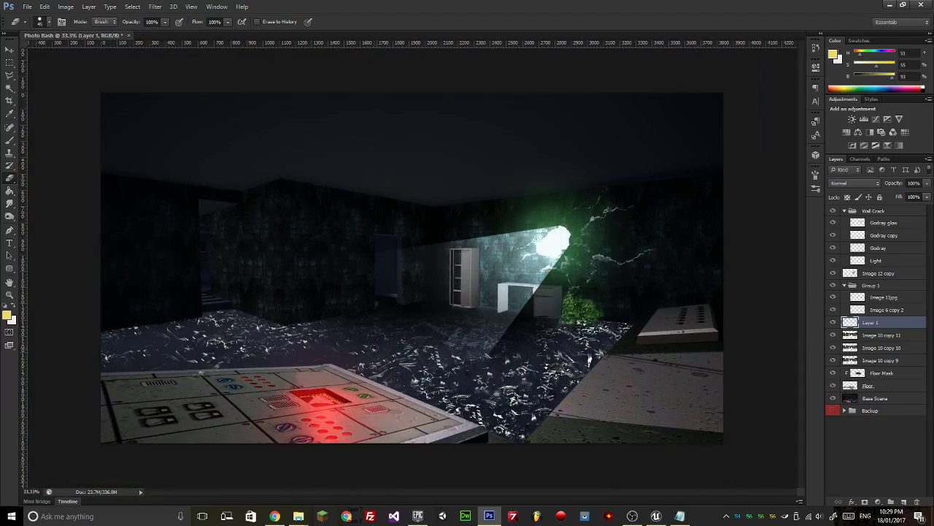
{"action": "left_click_drag", "start_coordinate": [884, 325], "coordinate": [880, 211]}
{"action": "key", "text": "ctrl+z"}
{"action": "left_click_drag", "start_coordinate": [879, 323], "coordinate": [874, 210]}
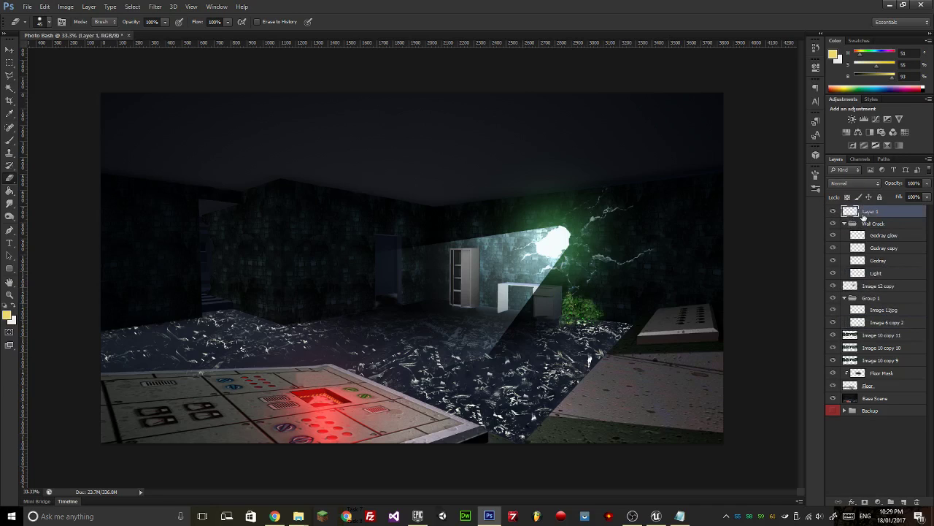
Rename the new top layer Vignette and fill it with black.
{"action": "double_click", "coordinate": [871, 211]}
{"action": "type", "text": "Vignette"}
{"action": "key", "text": "Return"}
{"action": "left_click", "coordinate": [8, 192]}
{"action": "key", "text": "d"}
{"action": "left_click", "coordinate": [478, 224]}
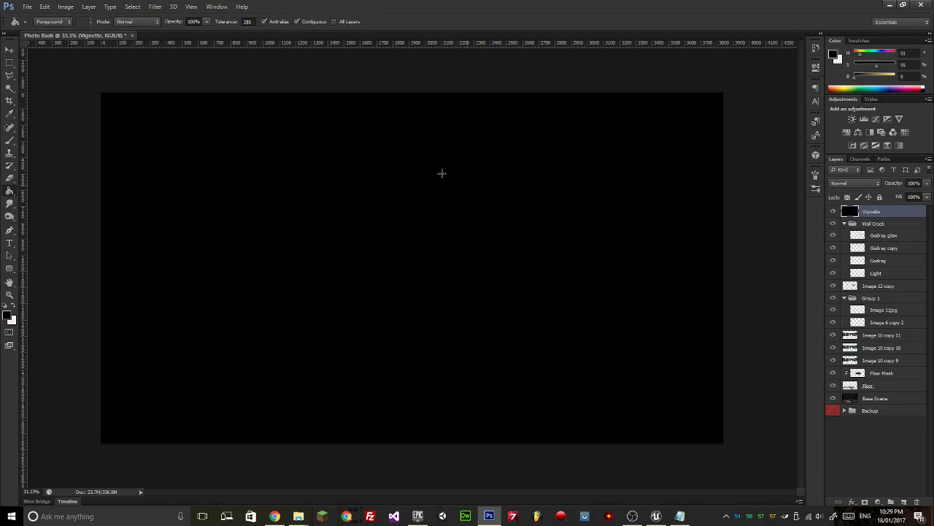
Choose the Eraser tool and set its brush size to 4000 px.
{"action": "left_click", "coordinate": [10, 177]}
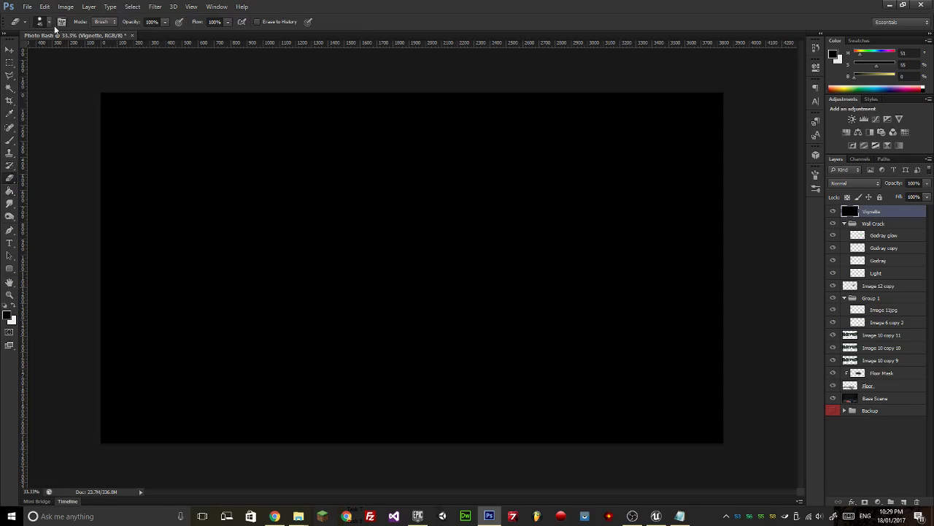
{"action": "left_click", "coordinate": [44, 21]}
{"action": "left_click", "coordinate": [109, 52]}
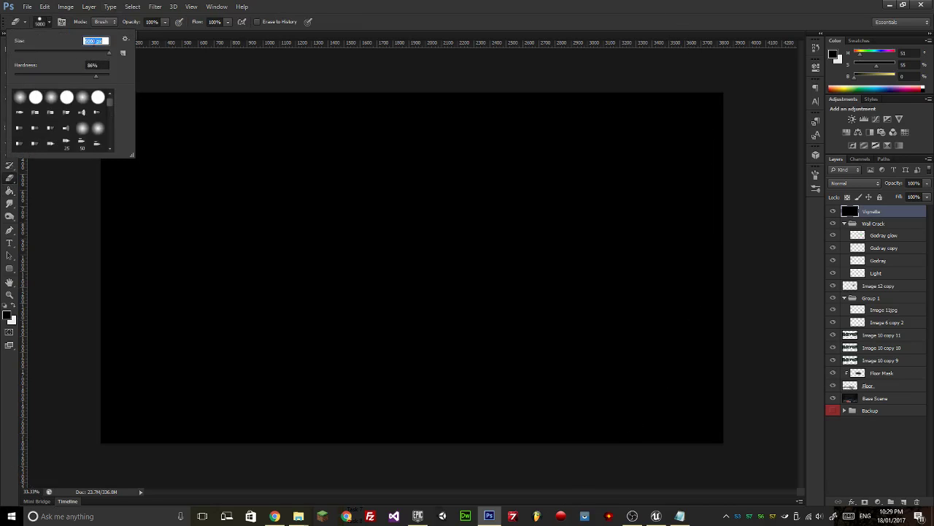
{"action": "type", "text": "500"}
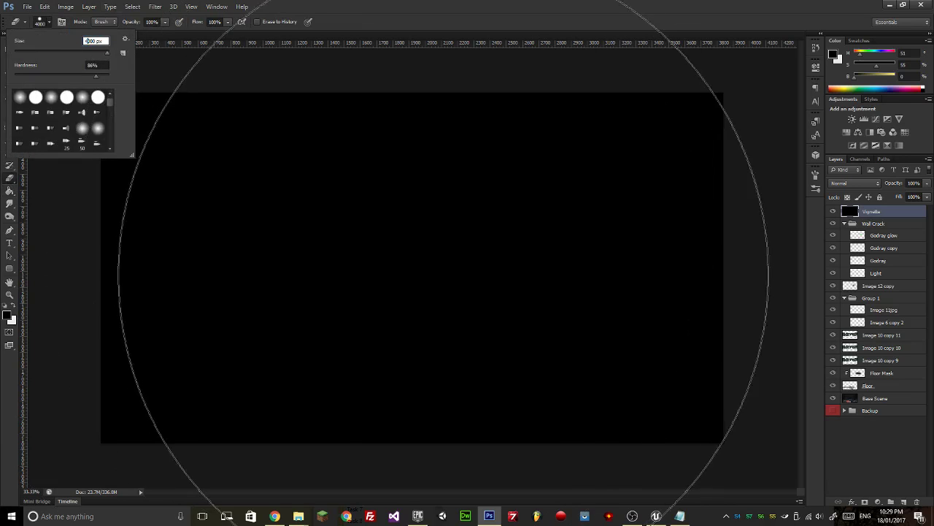
{"action": "key", "text": "Return"}
Undo a hard-edged test erase and clear the middle of the Vignette layer with a softer 4000 px eraser dab.
{"action": "left_click", "coordinate": [419, 259]}
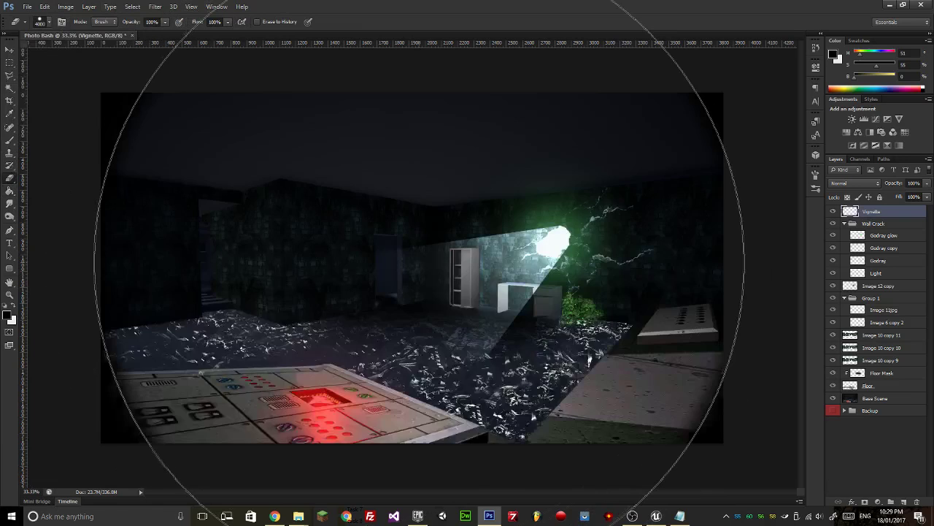
{"action": "key", "text": "ctrl+z"}
{"action": "left_click", "coordinate": [45, 21]}
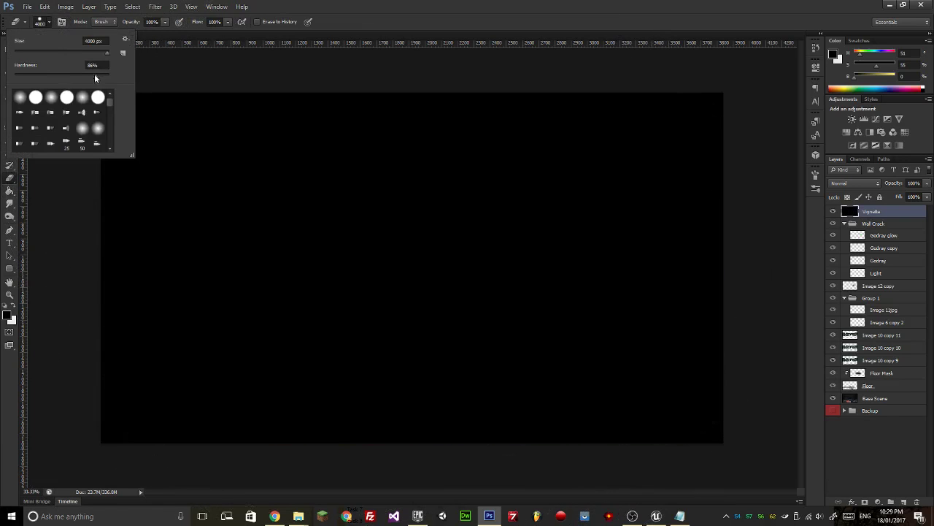
{"action": "key", "text": "Return"}
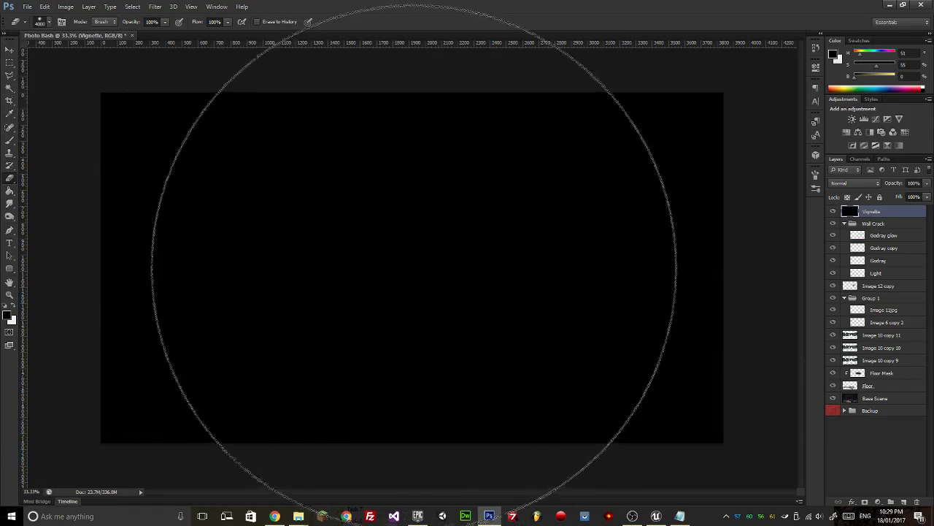
{"action": "left_click", "coordinate": [414, 257]}
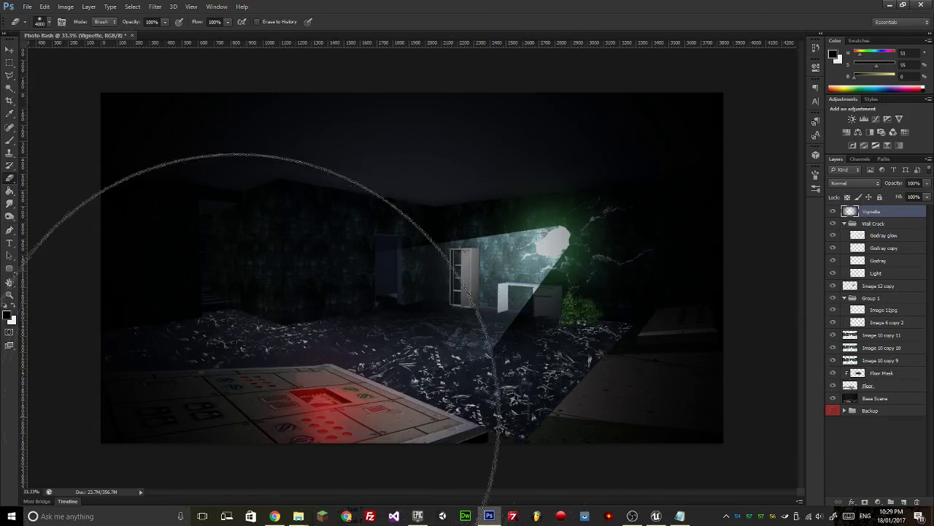
Switch to the YouTube live dashboard in the browser and review the stream preview, live chat, description and analytics.
{"action": "left_click", "coordinate": [275, 516]}
{"action": "left_click", "coordinate": [274, 516]}
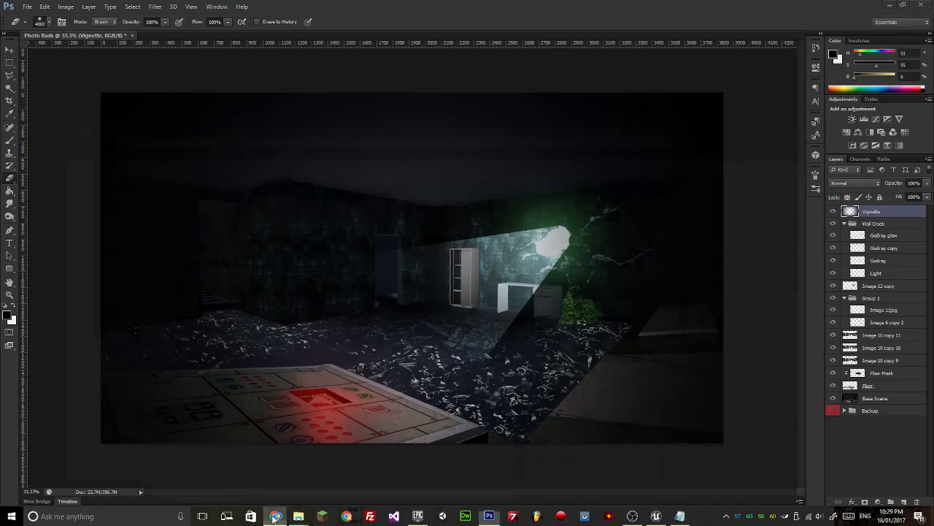
{"action": "left_click", "coordinate": [274, 516]}
{"action": "scroll", "coordinate": [281, 401], "scroll_direction": "down", "scroll_amount": 5}
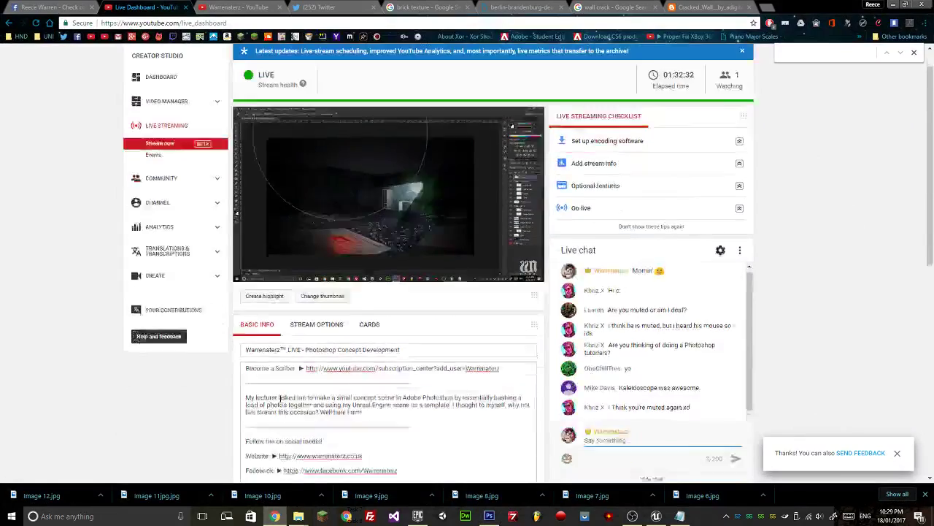
{"action": "scroll", "coordinate": [281, 402], "scroll_direction": "up", "scroll_amount": 4}
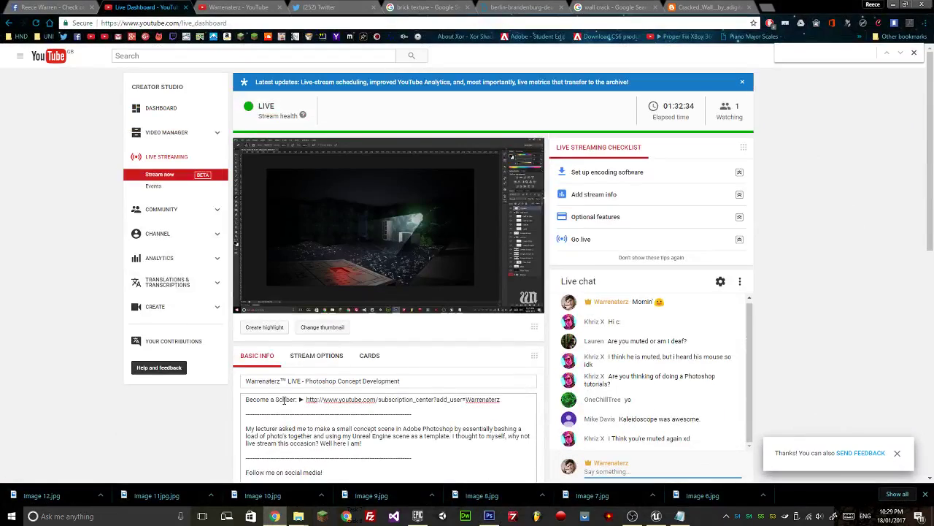
{"action": "scroll", "coordinate": [284, 395], "scroll_direction": "down", "scroll_amount": 4}
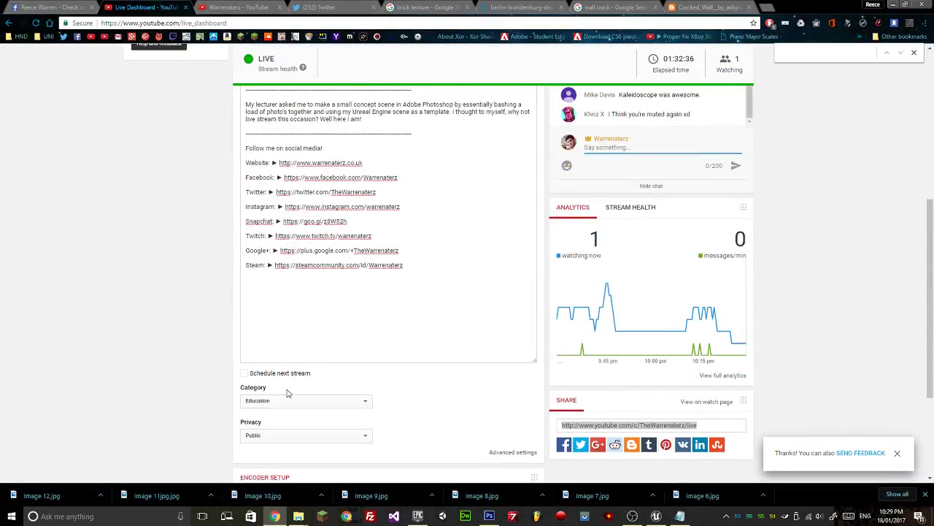
{"action": "scroll", "coordinate": [290, 385], "scroll_direction": "down", "scroll_amount": 1}
{"action": "scroll", "coordinate": [284, 390], "scroll_direction": "up", "scroll_amount": 6}
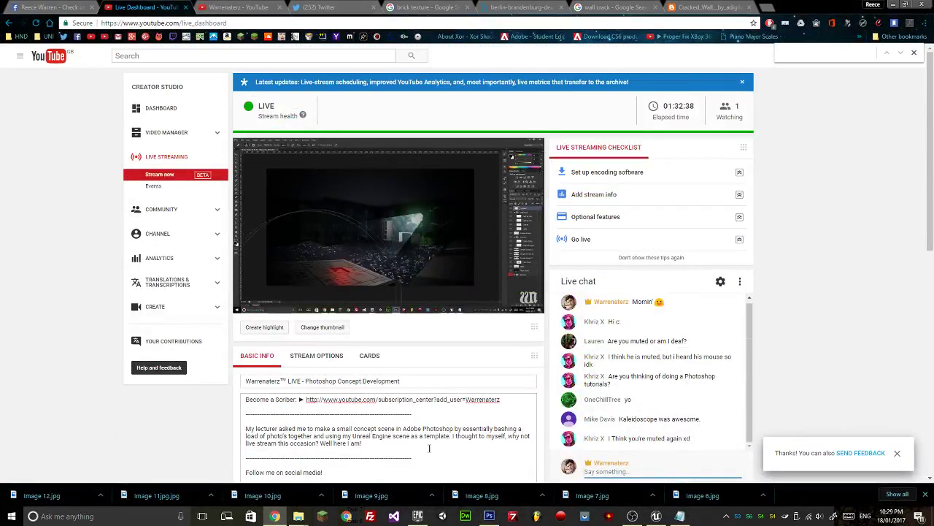
Switch back to Photoshop and collapse the Wall Crack layer group.
{"action": "left_click", "coordinate": [489, 516]}
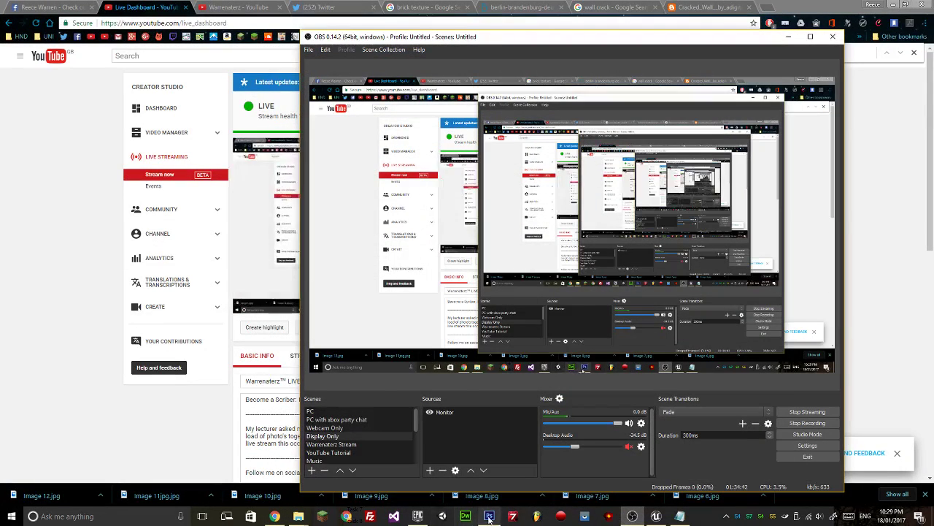
{"action": "left_click", "coordinate": [489, 516]}
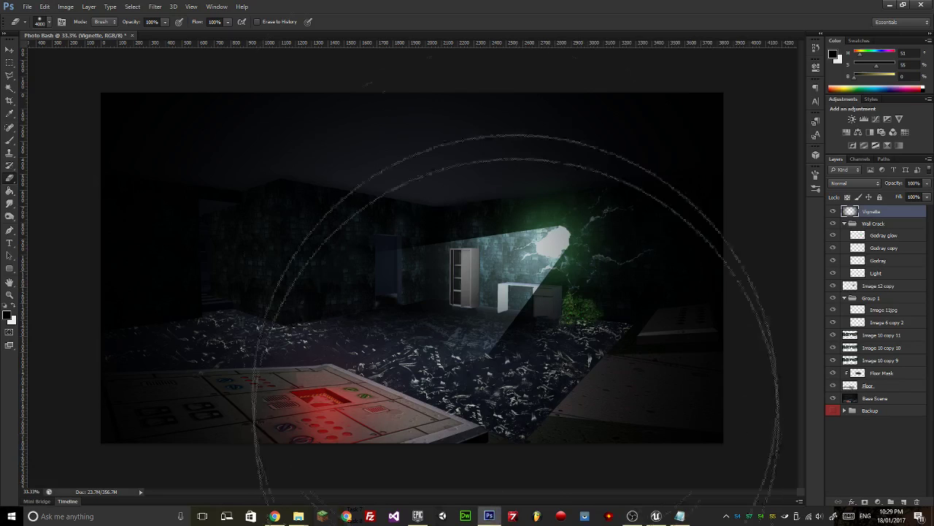
{"action": "left_click", "coordinate": [844, 222]}
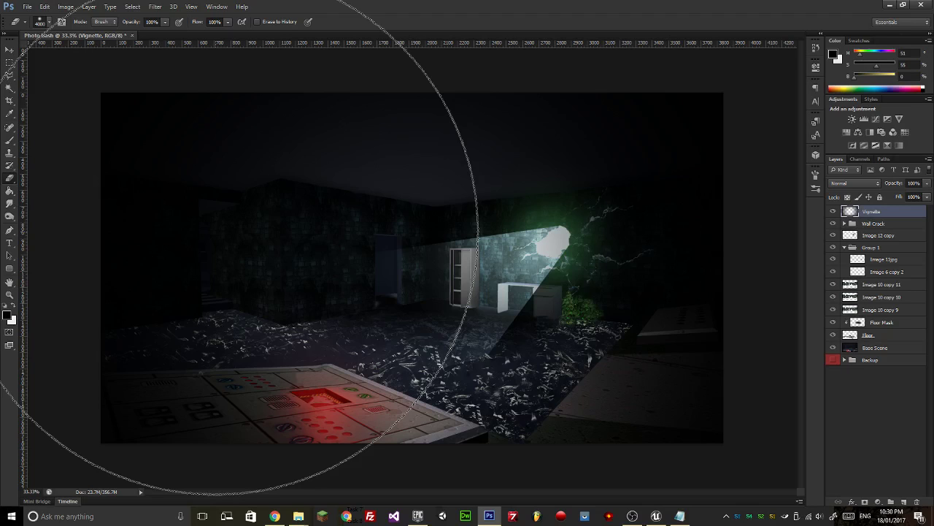
Add a new layer above Vignette and fill it with a light blue of hue 193, saturation 55 and brightness 81.
{"action": "key", "text": "ctrl+shift+n"}
{"action": "key", "text": "Return"}
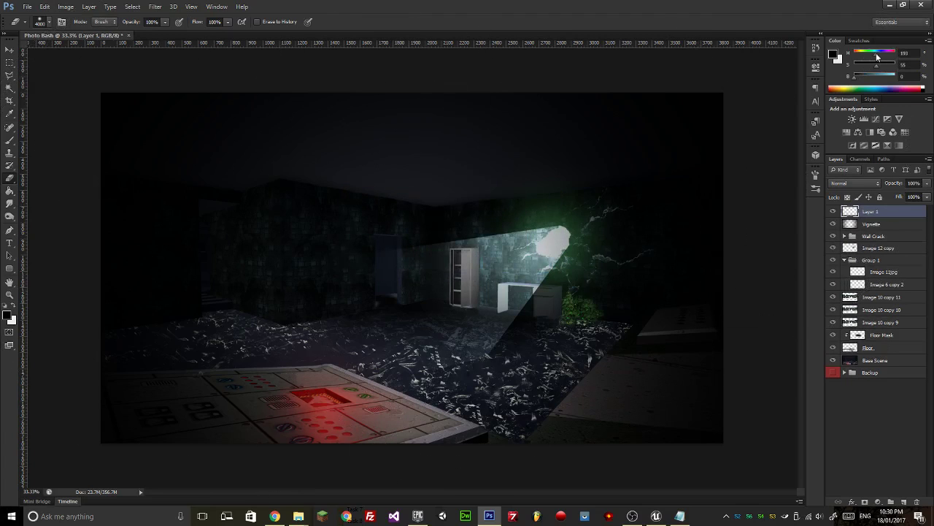
{"action": "left_click", "coordinate": [889, 77]}
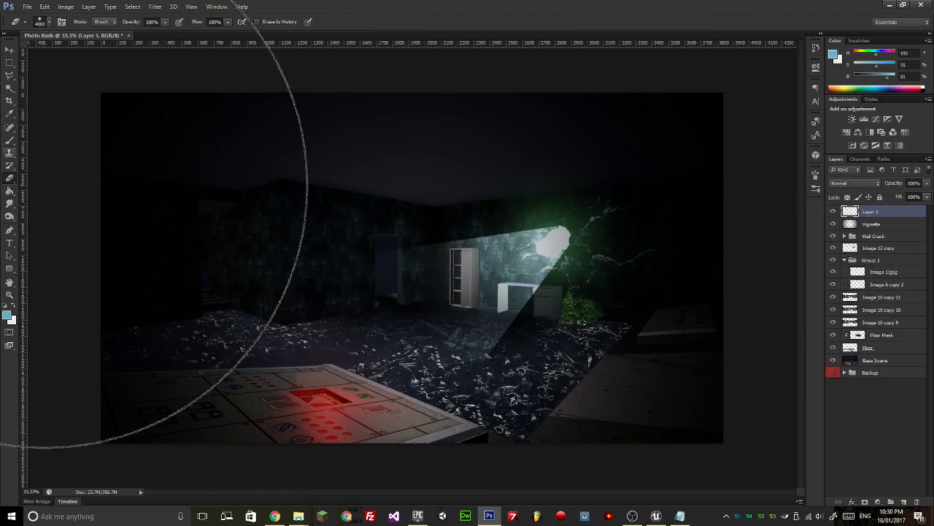
{"action": "left_click", "coordinate": [10, 190]}
{"action": "left_click", "coordinate": [478, 241]}
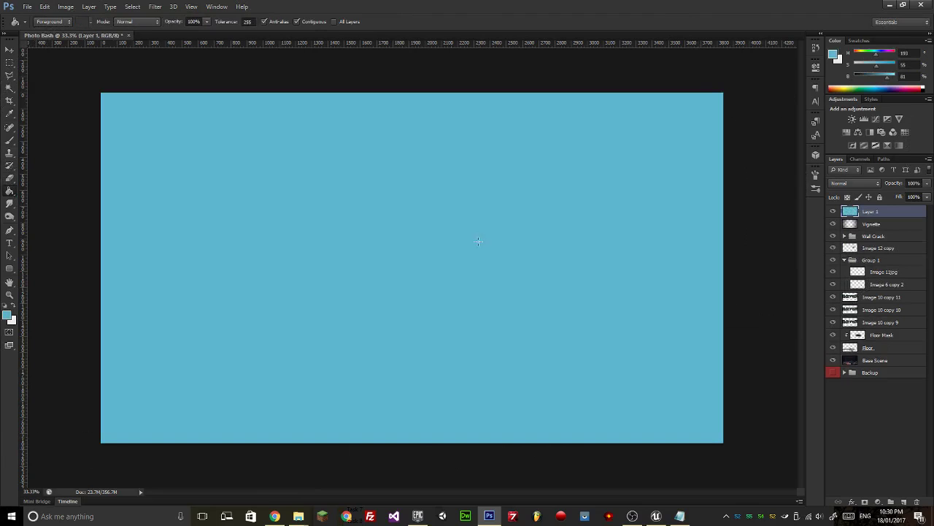
Try several blend modes on the blue fill layer, settle on Overlay and lower its opacity to 50%.
{"action": "left_click", "coordinate": [856, 182]}
{"action": "left_click", "coordinate": [854, 212]}
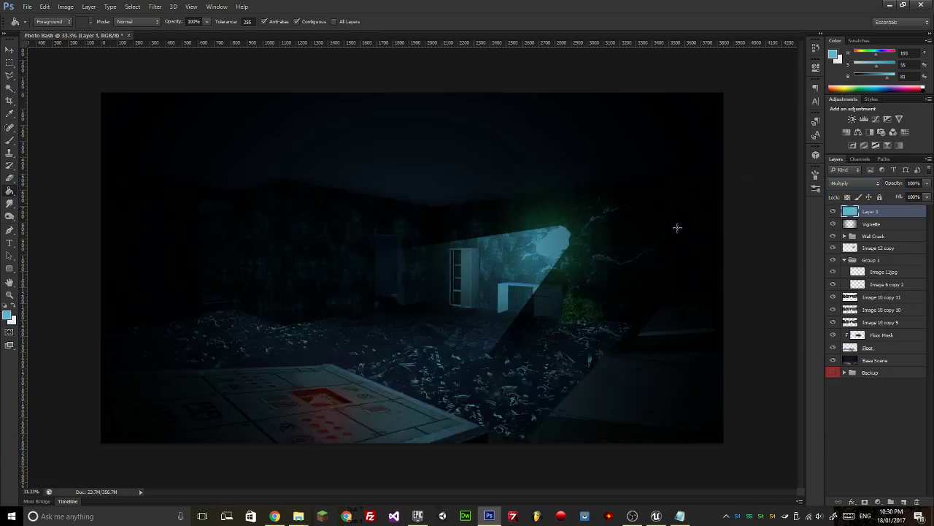
{"action": "key", "text": "Down"}
{"action": "key", "text": "Down"}
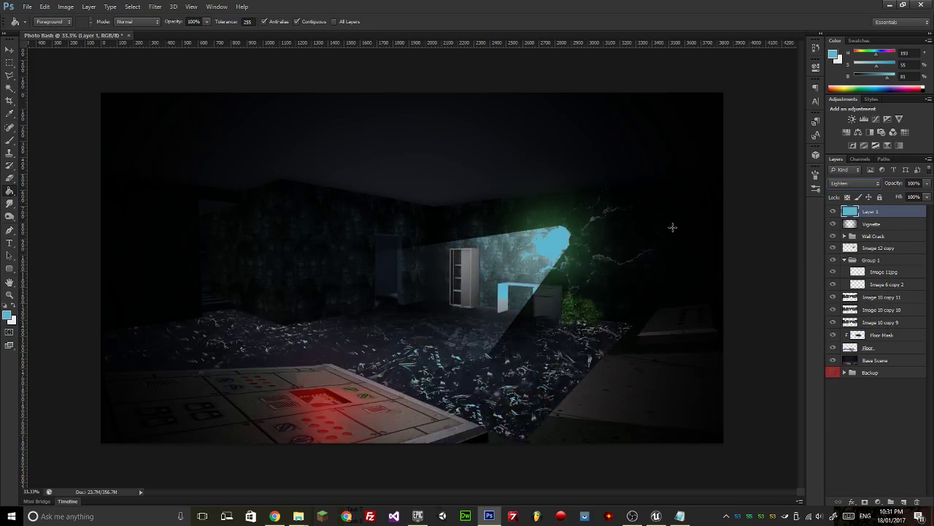
{"action": "key", "text": "Down"}
{"action": "key", "text": "Down"}
{"action": "key", "text": "Down"}
{"action": "key", "text": "Down"}
{"action": "key", "text": "Down"}
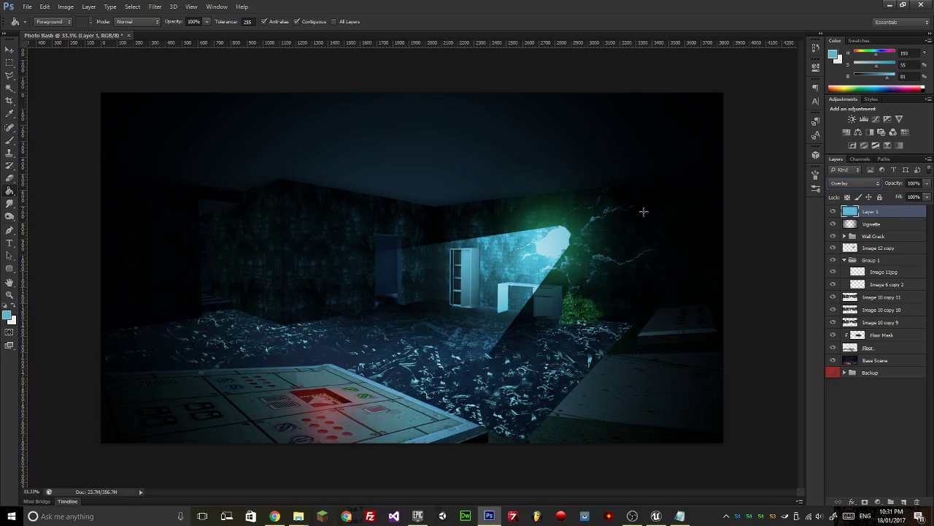
{"action": "left_click", "coordinate": [927, 183]}
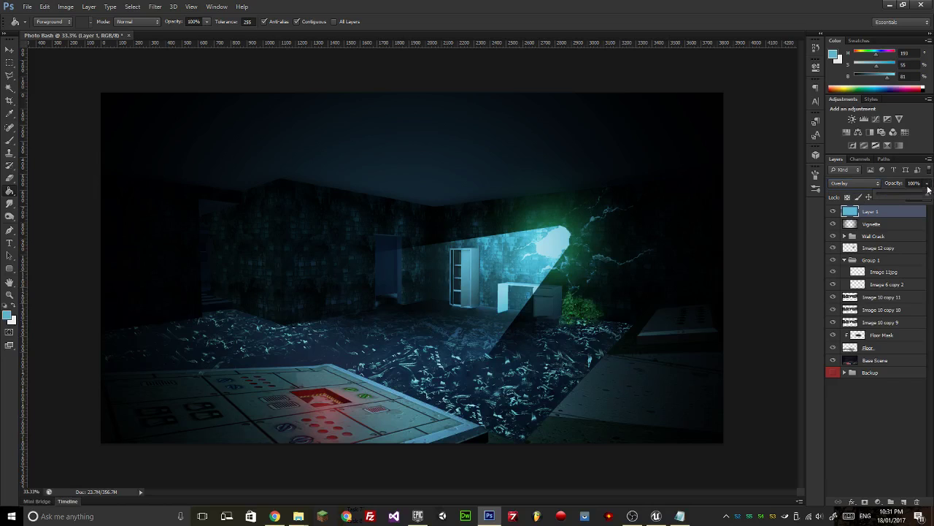
{"action": "left_click_drag", "start_coordinate": [926, 197], "coordinate": [903, 198]}
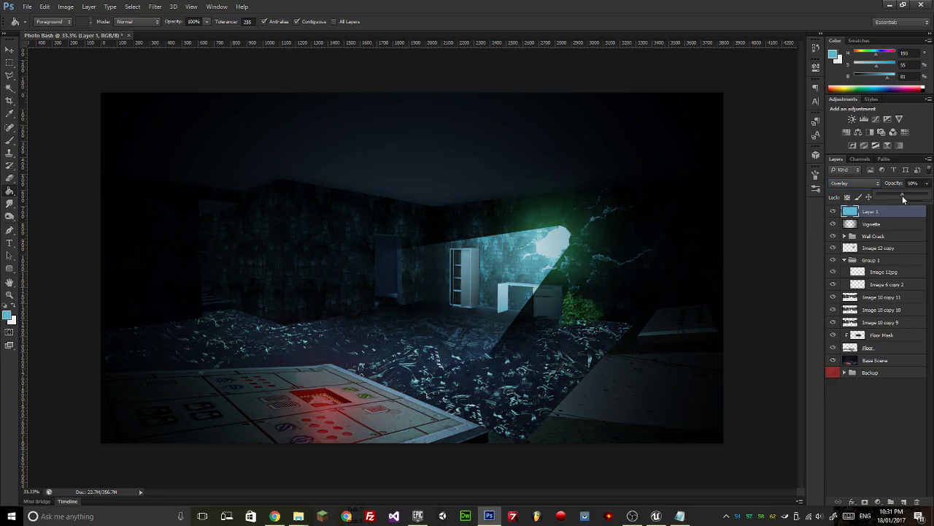
Try the Soft Light blend mode on the blue fill layer and return to Overlay.
{"action": "left_click", "coordinate": [855, 183]}
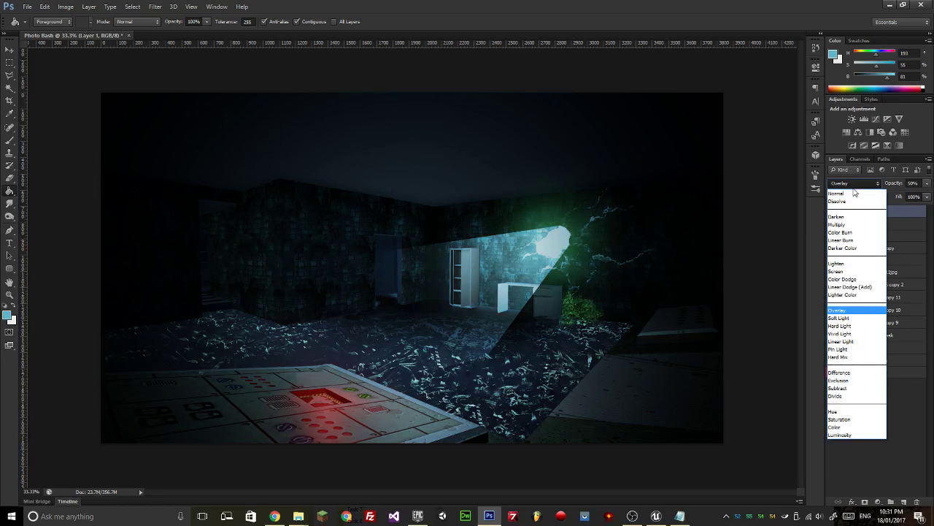
{"action": "left_click", "coordinate": [834, 311]}
{"action": "key", "text": "Down"}
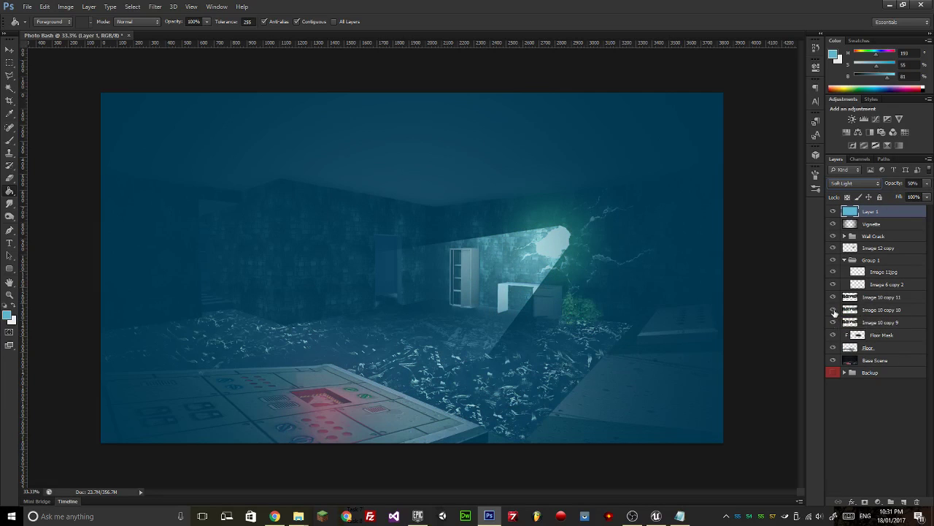
{"action": "key", "text": "Up"}
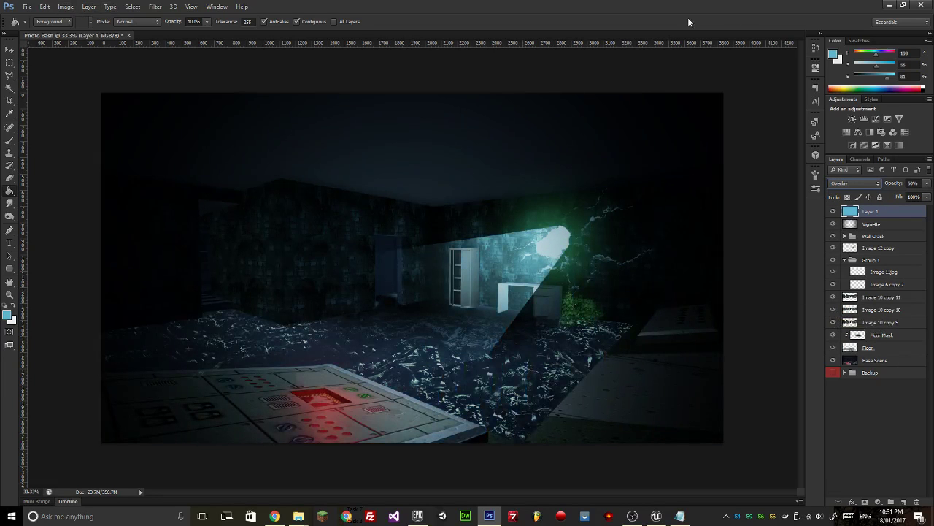
Recolour the fill layer with Hue/Saturation, using hue -145, saturation +23 and lightness -41.
{"action": "left_click", "coordinate": [73, 7]}
{"action": "mouse_move", "coordinate": [113, 33]}
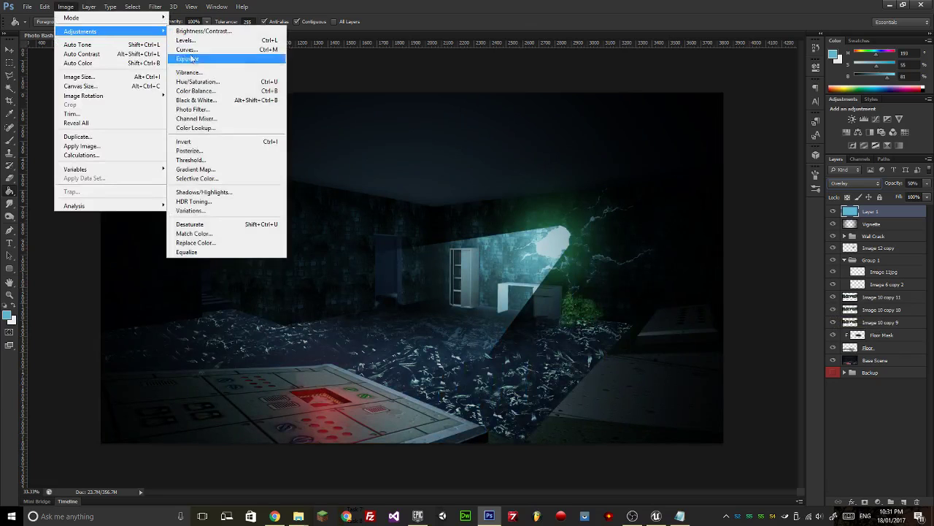
{"action": "left_click", "coordinate": [202, 82]}
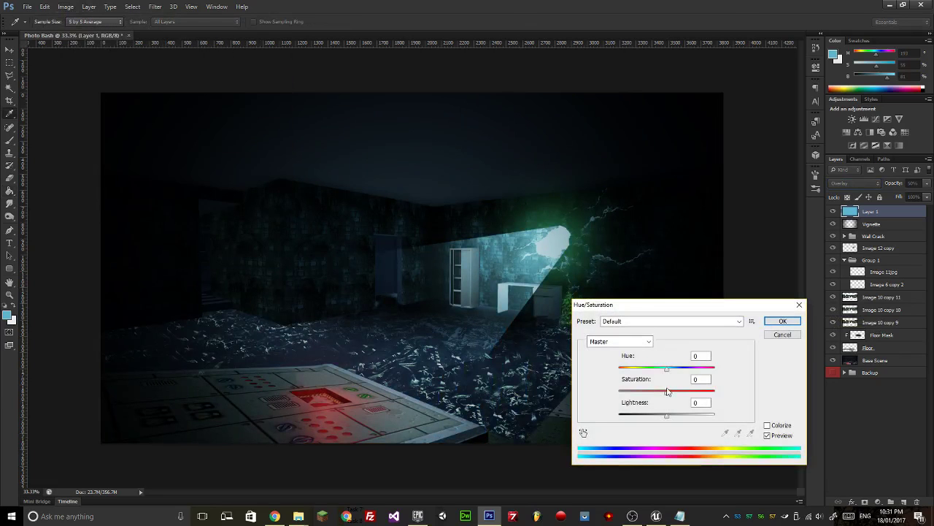
{"action": "left_click_drag", "start_coordinate": [666, 368], "coordinate": [625, 372]}
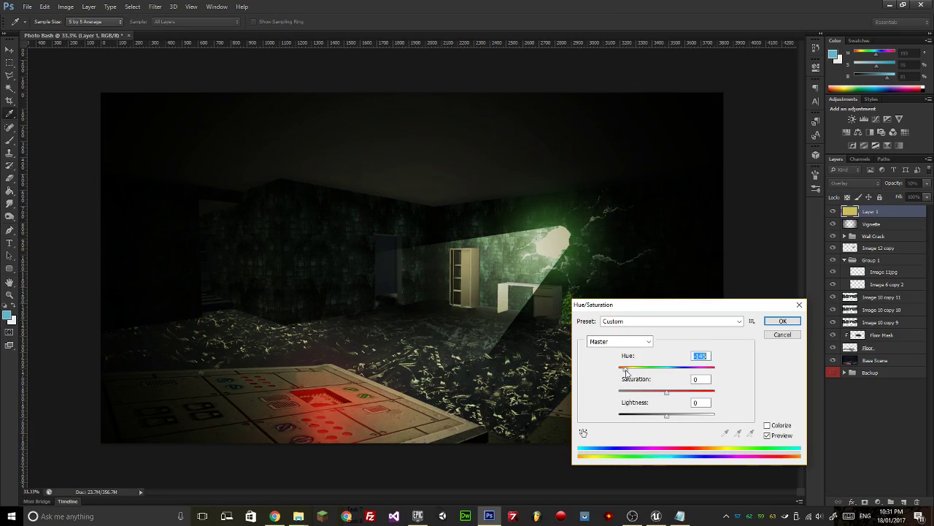
{"action": "left_click_drag", "start_coordinate": [672, 395], "coordinate": [647, 417]}
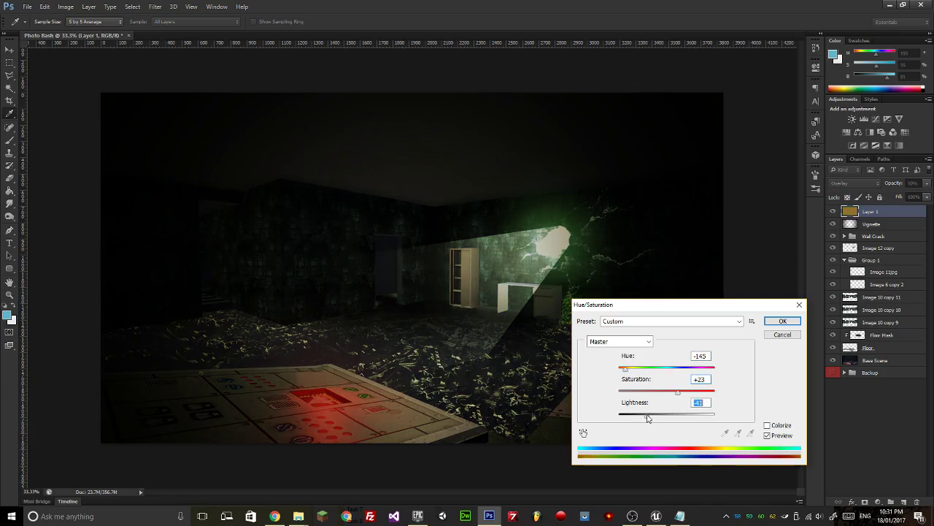
{"action": "left_click", "coordinate": [780, 322]}
Raise the opacity of the yellow tint layer to about 74% and deselect all layers.
{"action": "left_click", "coordinate": [928, 185]}
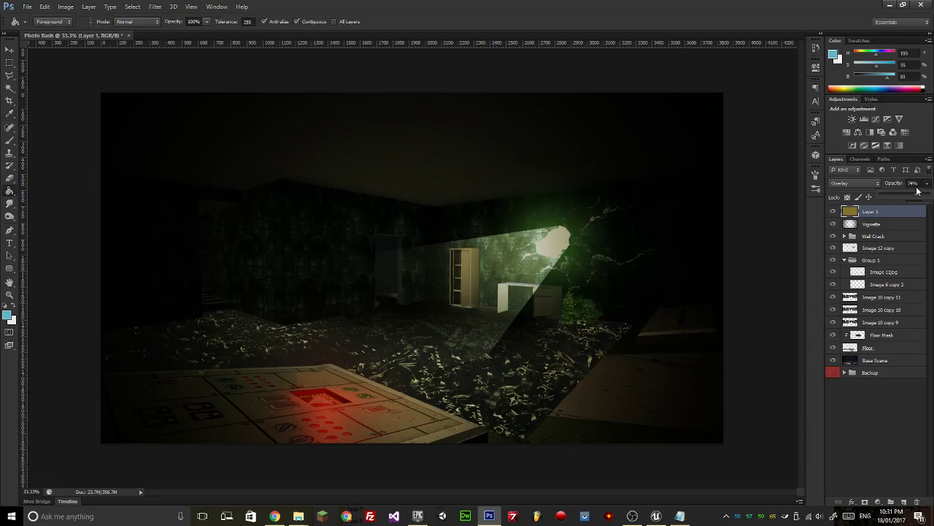
{"action": "left_click", "coordinate": [864, 417]}
{"action": "left_click", "coordinate": [864, 417]}
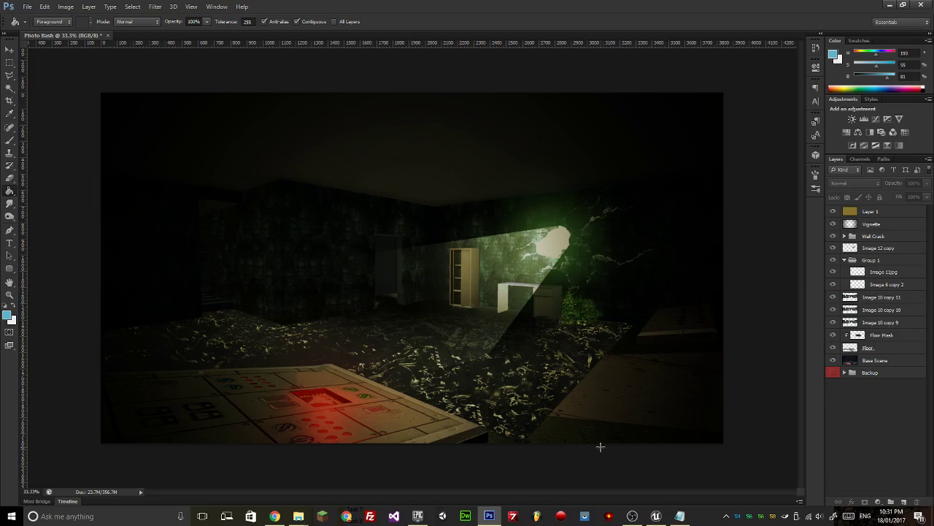
Paint black on the Floor Mask layer with the 750 px Brush to darken the floor debris along the scene's left side.
{"action": "key", "text": "ctrl+plus"}
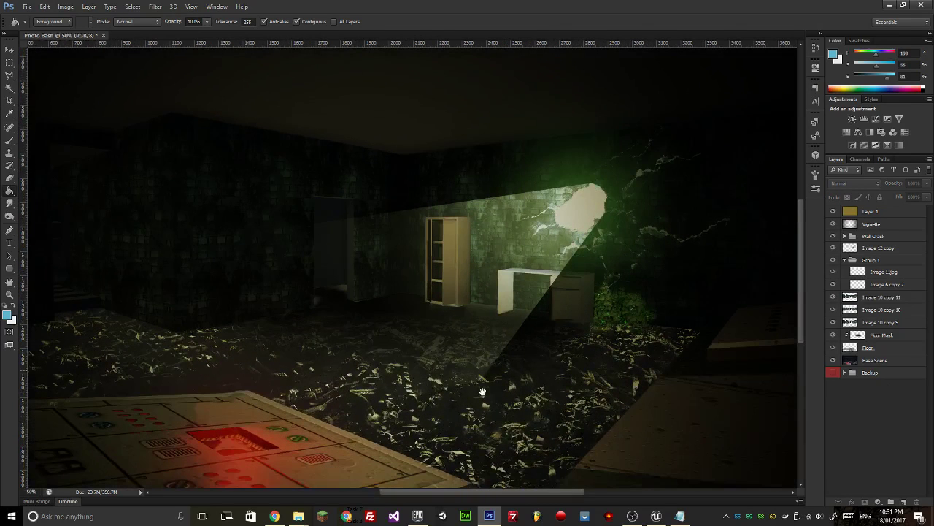
{"action": "left_click_drag", "start_coordinate": [502, 403], "coordinate": [459, 382]}
{"action": "mouse_move", "coordinate": [298, 516]}
{"action": "left_click_drag", "start_coordinate": [524, 336], "coordinate": [663, 311]}
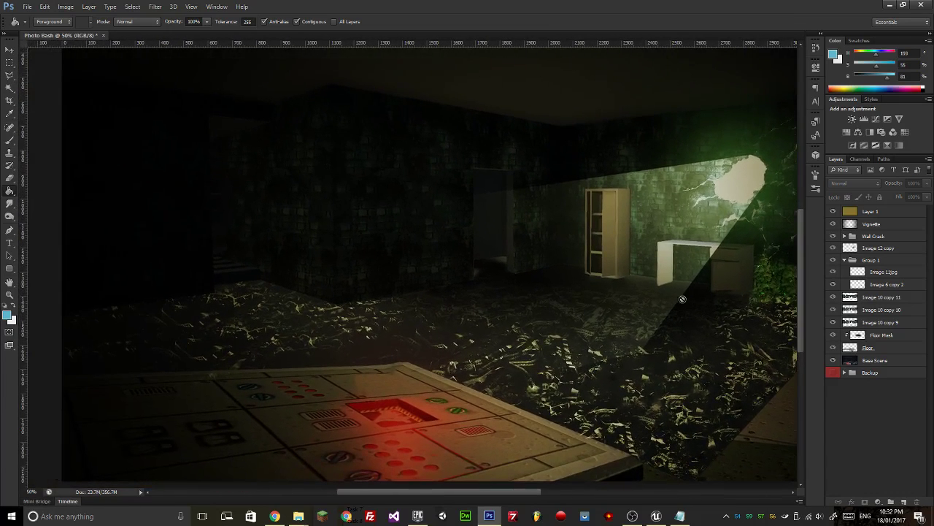
{"action": "left_click", "coordinate": [899, 337]}
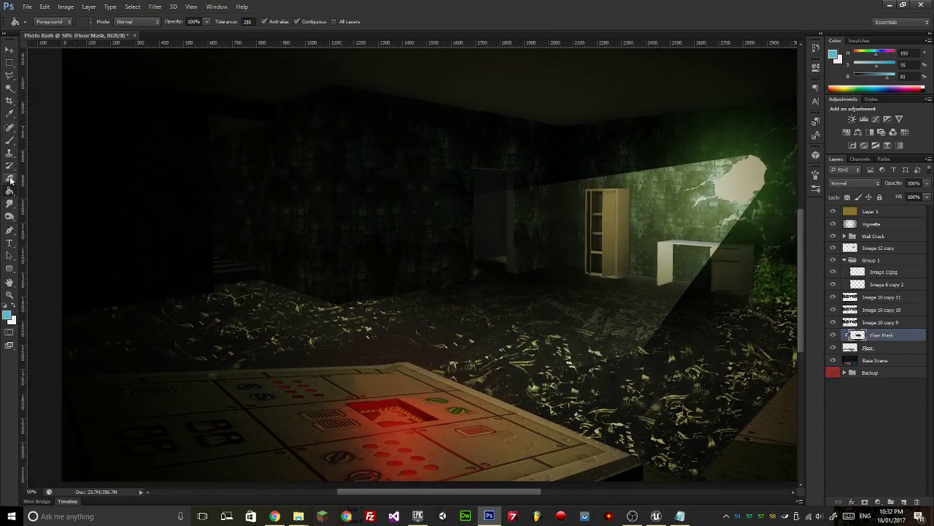
{"action": "left_click", "coordinate": [9, 138]}
{"action": "left_click_drag", "start_coordinate": [887, 78], "coordinate": [853, 77]}
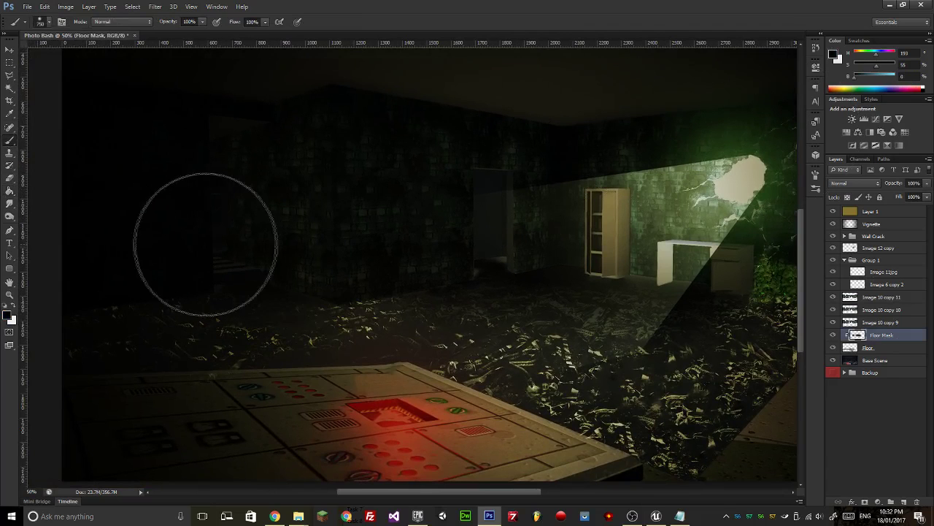
{"action": "mouse_move", "coordinate": [124, 226]}
{"action": "left_mouse_down"}
{"action": "mouse_move", "coordinate": [336, 265]}
{"action": "mouse_move", "coordinate": [183, 226]}
{"action": "left_mouse_up"}
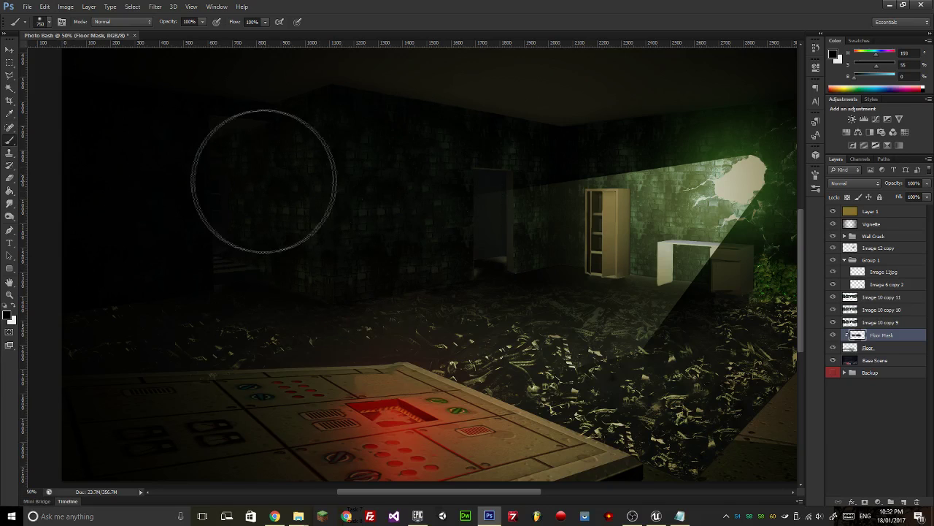
{"action": "left_click_drag", "start_coordinate": [444, 297], "coordinate": [392, 275]}
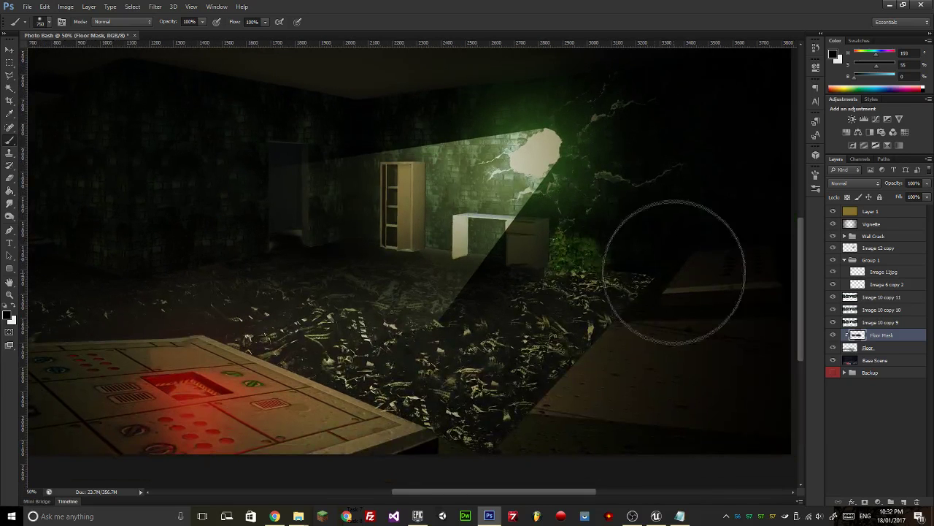
Paint black on the Floor Mask layer to darken the floor between the god ray and the slab on the scene's right side.
{"action": "mouse_move", "coordinate": [664, 277]}
{"action": "left_mouse_down"}
{"action": "mouse_move", "coordinate": [625, 250]}
{"action": "mouse_move", "coordinate": [605, 271]}
{"action": "mouse_move", "coordinate": [590, 243]}
{"action": "mouse_move", "coordinate": [594, 302]}
{"action": "mouse_move", "coordinate": [615, 338]}
{"action": "mouse_move", "coordinate": [601, 340]}
{"action": "mouse_move", "coordinate": [605, 349]}
{"action": "left_mouse_up"}
{"action": "left_click_drag", "start_coordinate": [350, 178], "coordinate": [411, 202]}
{"action": "key", "text": "z"}
{"action": "mouse_move", "coordinate": [441, 264]}
{"action": "left_mouse_down"}
{"action": "mouse_move", "coordinate": [396, 264]}
{"action": "mouse_move", "coordinate": [423, 262]}
{"action": "left_mouse_up"}
{"action": "key", "text": "b"}
{"action": "mouse_move", "coordinate": [624, 295]}
{"action": "left_mouse_down"}
{"action": "mouse_move", "coordinate": [574, 372]}
{"action": "mouse_move", "coordinate": [592, 401]}
{"action": "mouse_move", "coordinate": [584, 400]}
{"action": "mouse_move", "coordinate": [585, 324]}
{"action": "mouse_move", "coordinate": [597, 291]}
{"action": "mouse_move", "coordinate": [593, 376]}
{"action": "left_mouse_up"}
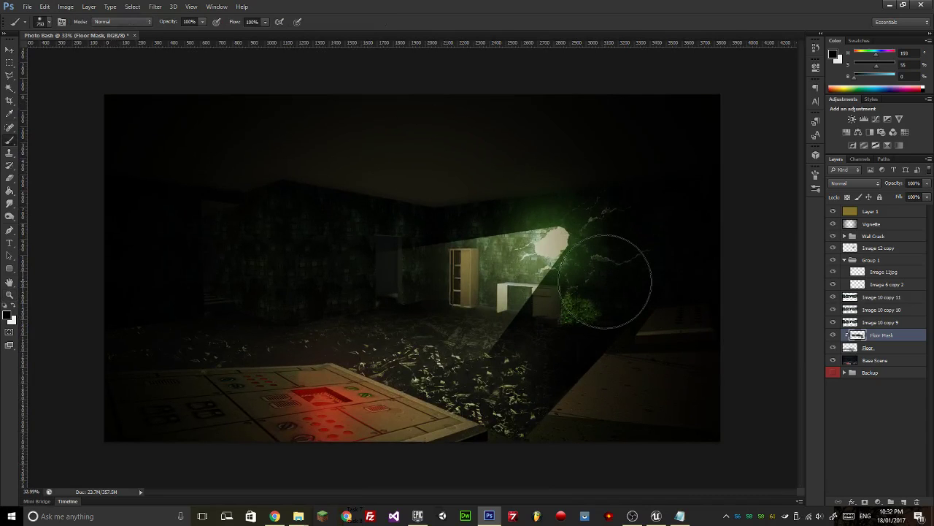
Examine the shaded floor and the lit wall area at different zoom levels.
{"action": "key", "text": "ctrl+plus"}
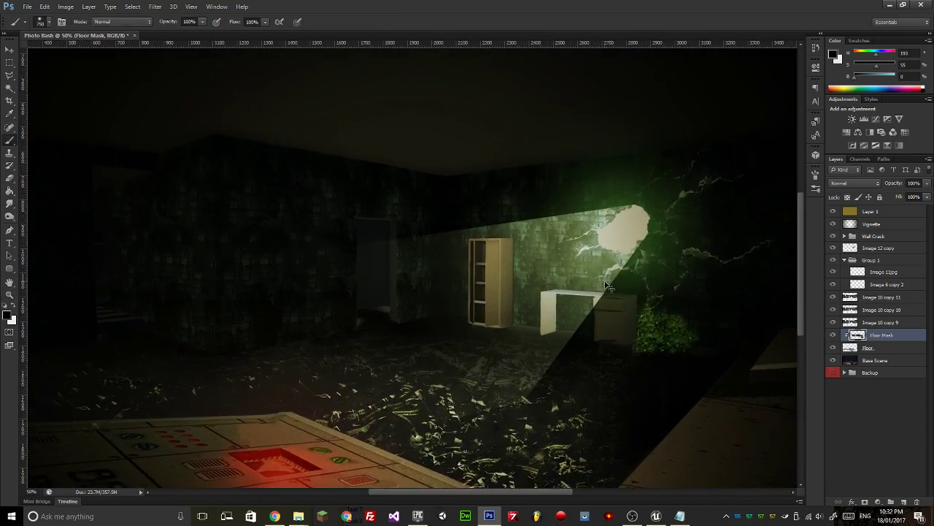
{"action": "key", "text": "ctrl+minus"}
{"action": "key", "text": "ctrl+minus"}
{"action": "key", "text": "ctrl+plus"}
{"action": "key", "text": "ctrl+plus"}
{"action": "left_click_drag", "start_coordinate": [595, 221], "coordinate": [619, 173]}
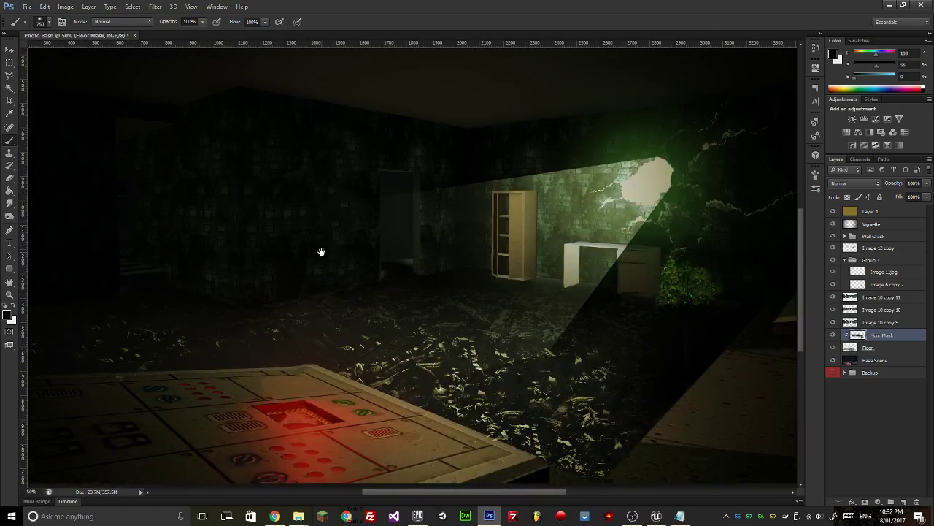
{"action": "left_click_drag", "start_coordinate": [321, 252], "coordinate": [367, 270]}
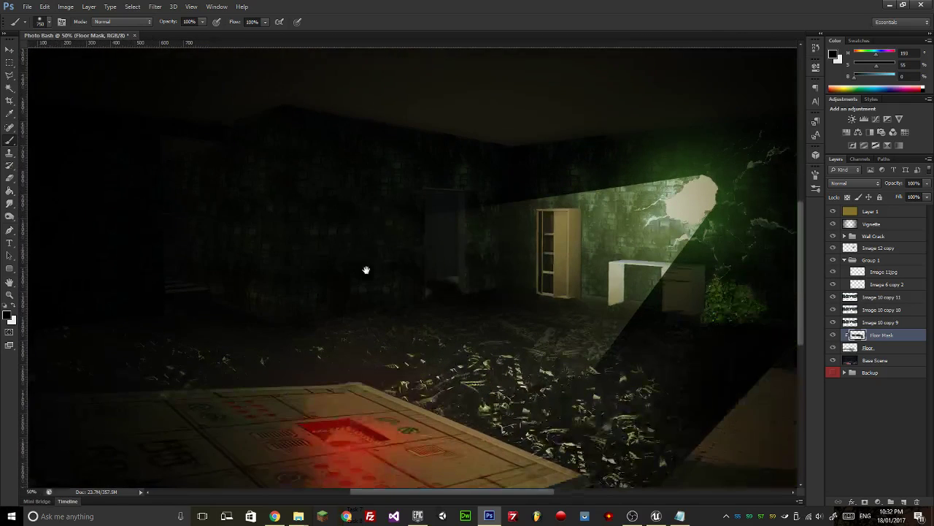
Switch to Chrome, check the stream dashboard and Facebook, and search Google Images for "vault door".
{"action": "left_click", "coordinate": [274, 516]}
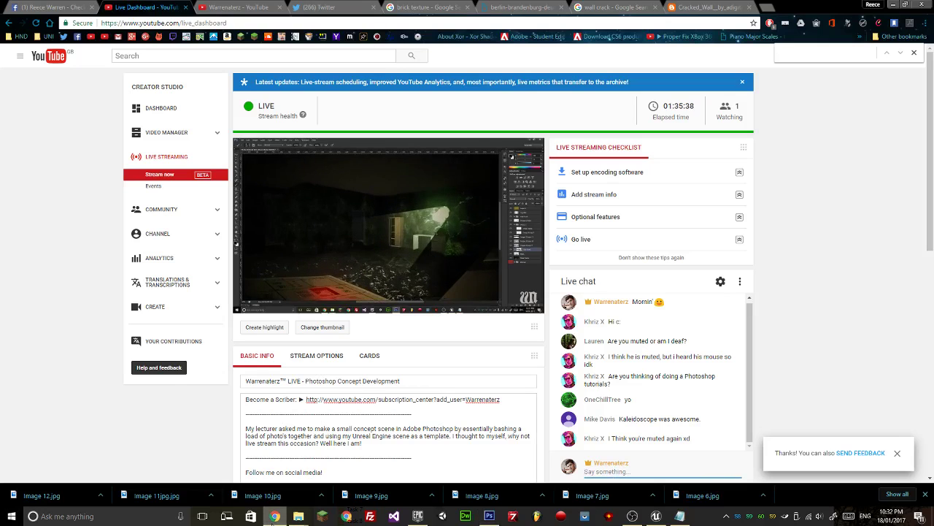
{"action": "left_click", "coordinate": [48, 8]}
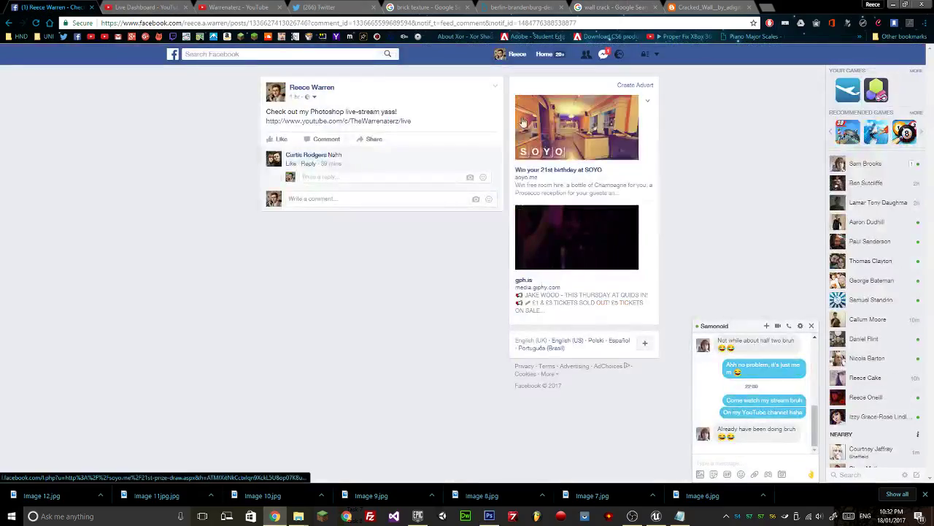
{"action": "left_click", "coordinate": [615, 7]}
{"action": "scroll", "coordinate": [467, 263], "scroll_direction": "up", "scroll_amount": 5}
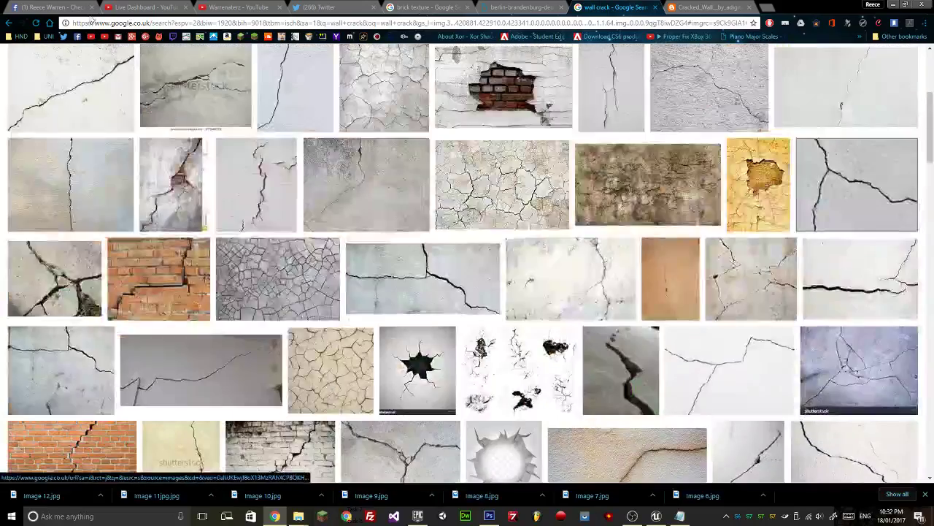
{"action": "scroll", "coordinate": [142, 88], "scroll_direction": "up", "scroll_amount": 5}
{"action": "triple_click", "coordinate": [95, 64]}
{"action": "type", "text": "va"}
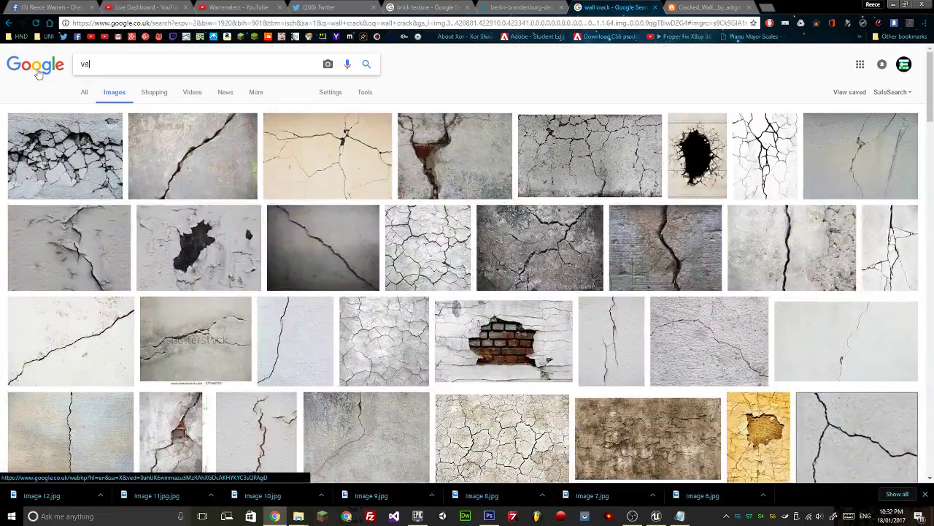
{"action": "type", "text": "ult door"}
{"action": "key", "text": "Return"}
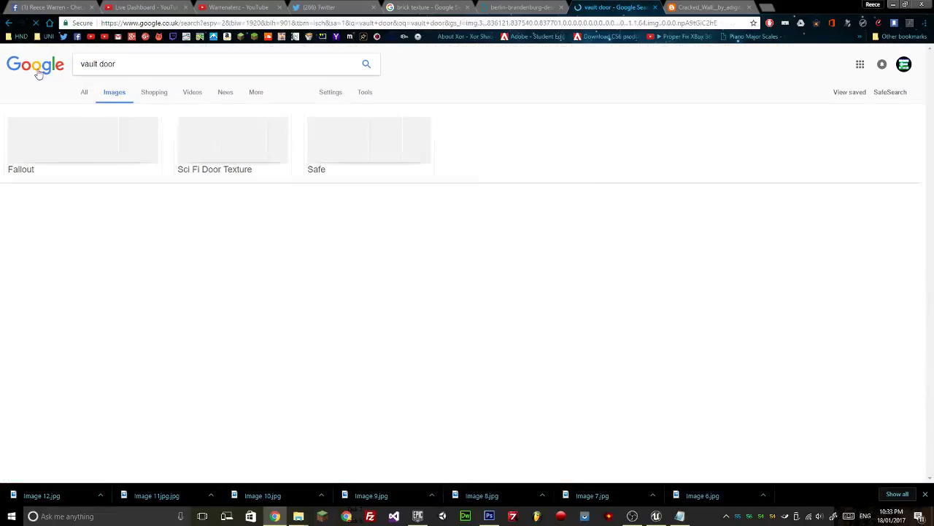
Browse the vault door image results, then refine the search to "vault door gear".
{"action": "scroll", "coordinate": [398, 343], "scroll_direction": "down", "scroll_amount": 2}
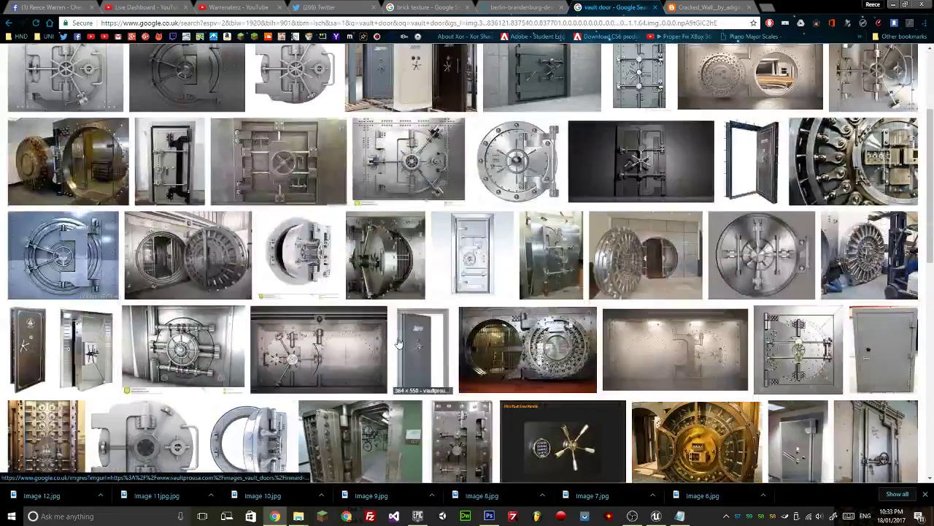
{"action": "scroll", "coordinate": [429, 361], "scroll_direction": "down", "scroll_amount": 1}
{"action": "scroll", "coordinate": [426, 361], "scroll_direction": "down", "scroll_amount": 3}
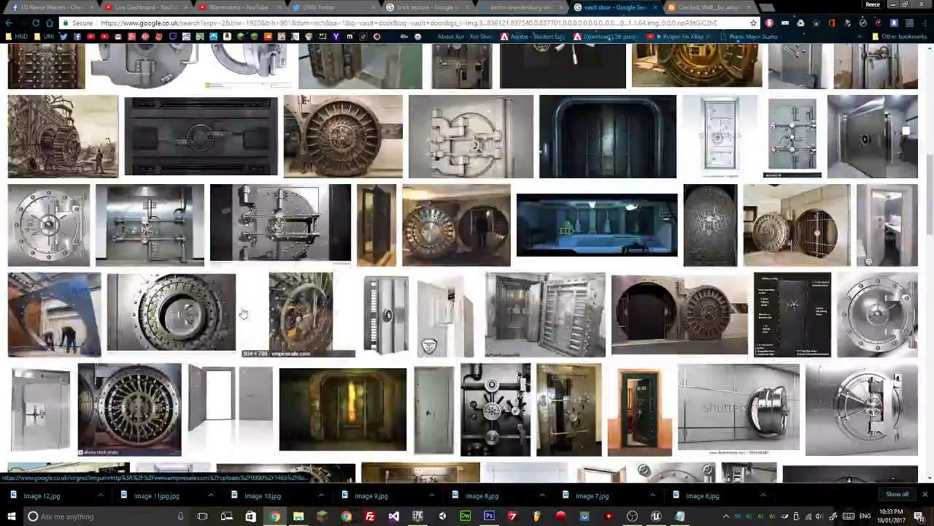
{"action": "scroll", "coordinate": [241, 313], "scroll_direction": "up", "scroll_amount": 6}
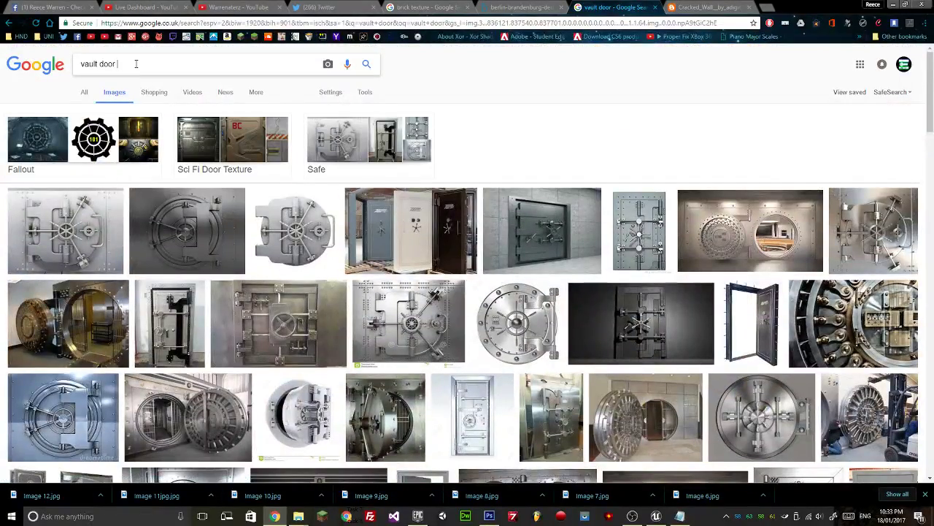
{"action": "type", "text": "ar"}
{"action": "key", "text": "Return"}
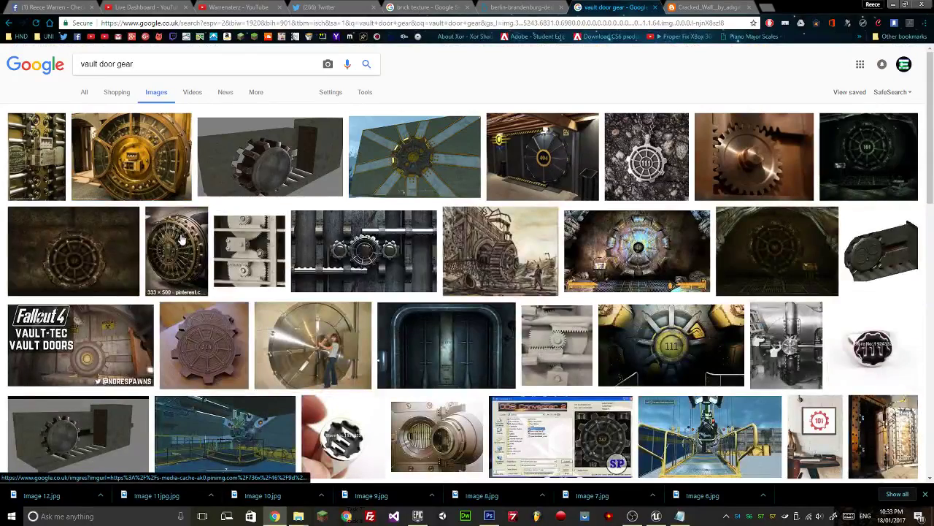
Examine the gear-style vault door results, previewing the ornate round door and the Dreamstime vault door photo.
{"action": "left_click", "coordinate": [180, 240]}
{"action": "scroll", "coordinate": [555, 294], "scroll_direction": "up", "scroll_amount": 2}
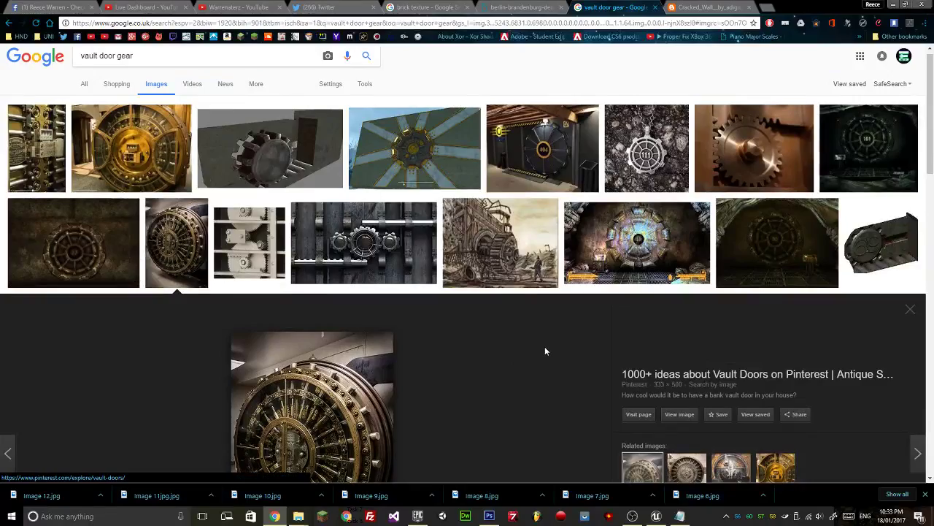
{"action": "scroll", "coordinate": [545, 346], "scroll_direction": "down", "scroll_amount": 10}
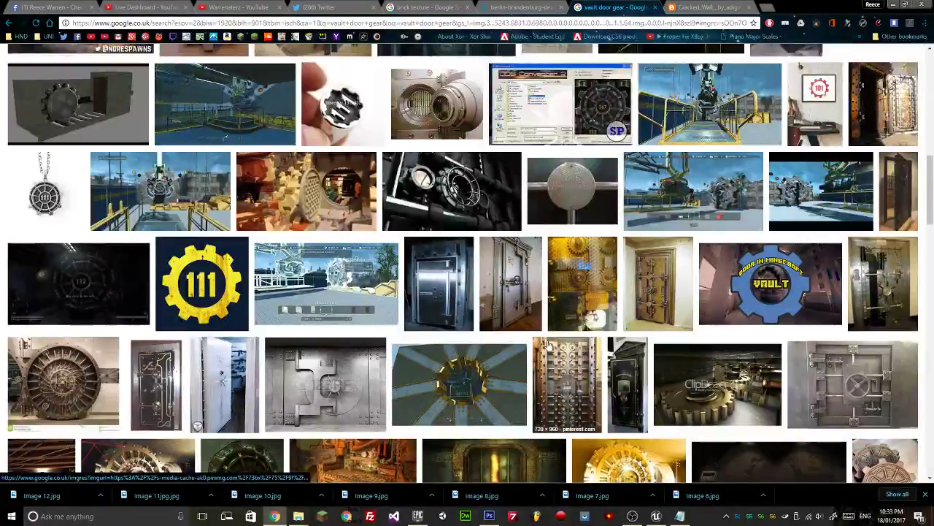
{"action": "left_click", "coordinate": [67, 373]}
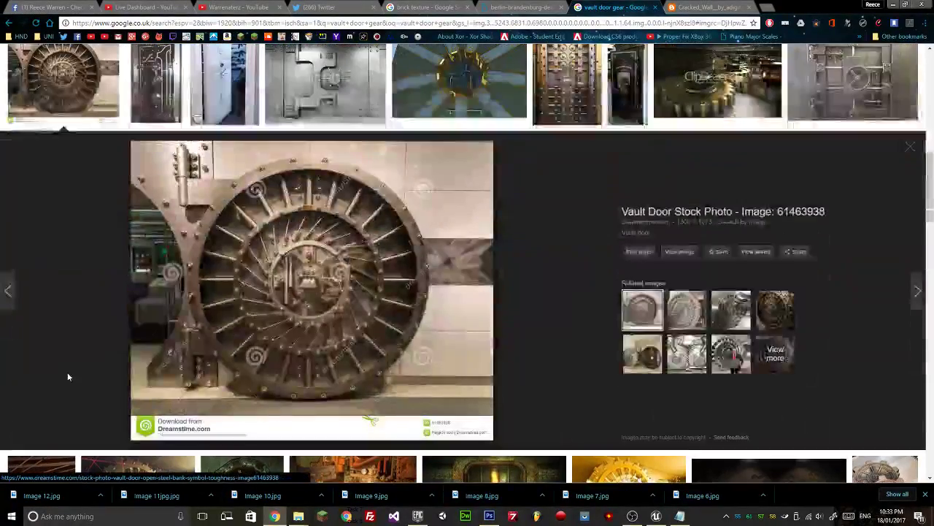
{"action": "scroll", "coordinate": [305, 328], "scroll_direction": "down", "scroll_amount": 5}
{"action": "scroll", "coordinate": [305, 329], "scroll_direction": "down", "scroll_amount": 4}
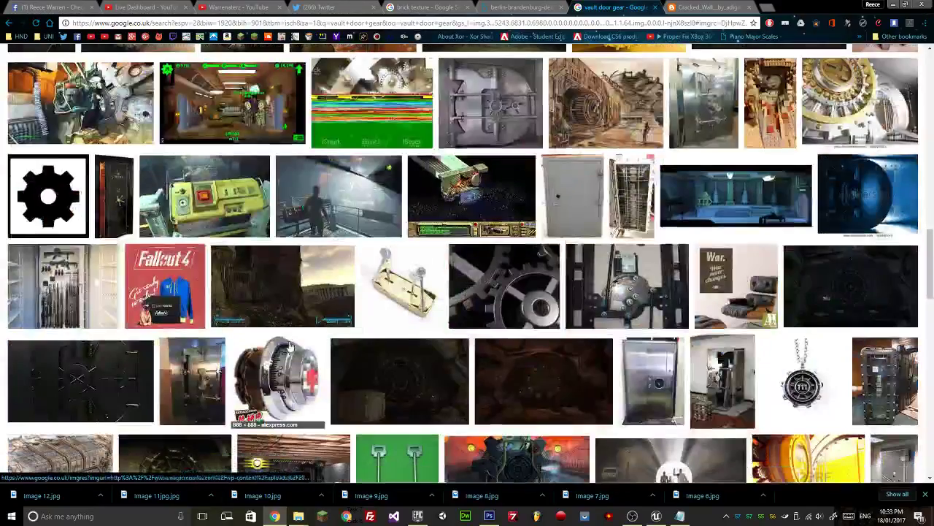
{"action": "scroll", "coordinate": [594, 389], "scroll_direction": "down", "scroll_amount": 2}
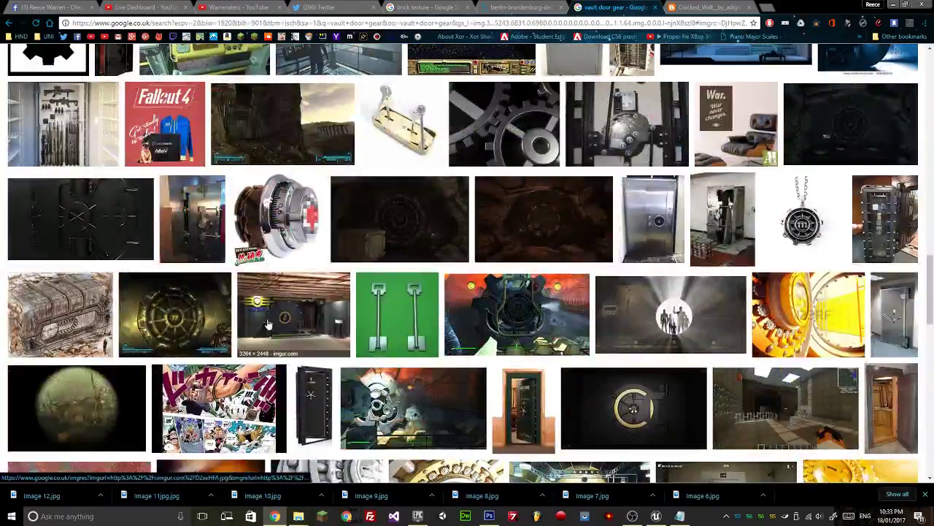
{"action": "scroll", "coordinate": [353, 398], "scroll_direction": "down", "scroll_amount": 4}
{"action": "scroll", "coordinate": [352, 397], "scroll_direction": "down", "scroll_amount": 8}
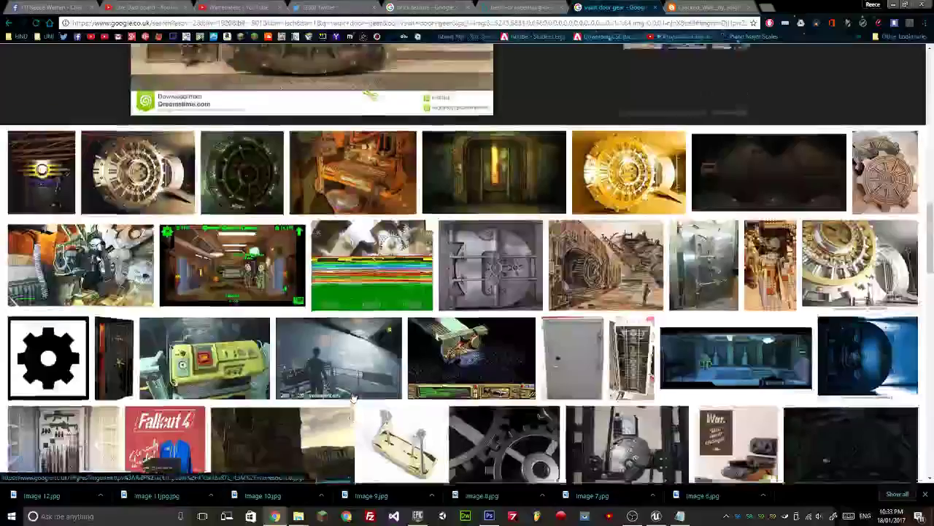
{"action": "scroll", "coordinate": [640, 419], "scroll_direction": "up", "scroll_amount": 2}
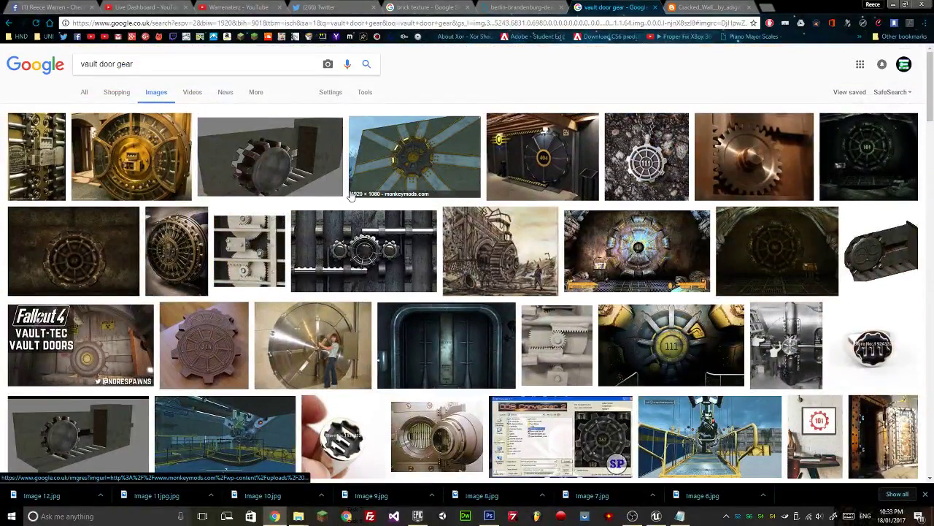
Preview the Fallout New Vegas "Vault gear door WIP" image.
{"action": "left_click", "coordinate": [270, 142]}
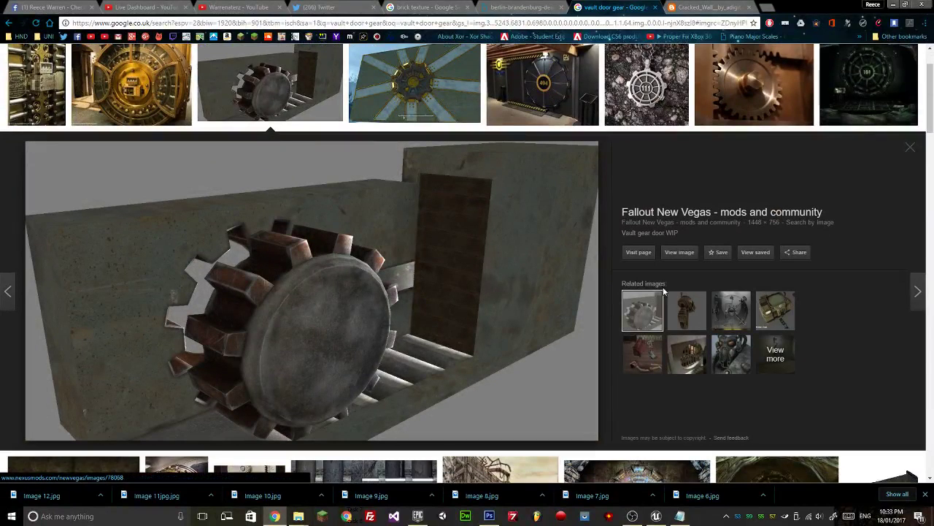
{"action": "right_click", "coordinate": [457, 293]}
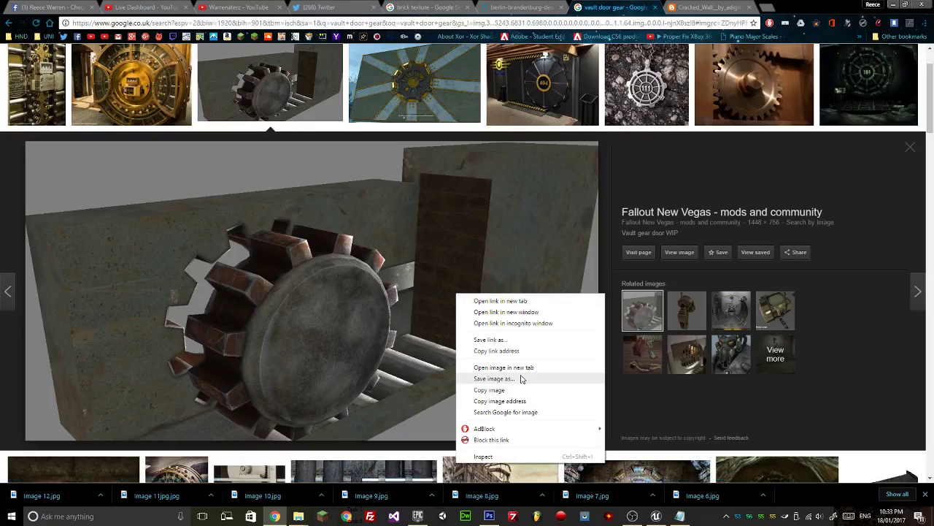
{"action": "left_click", "coordinate": [672, 272]}
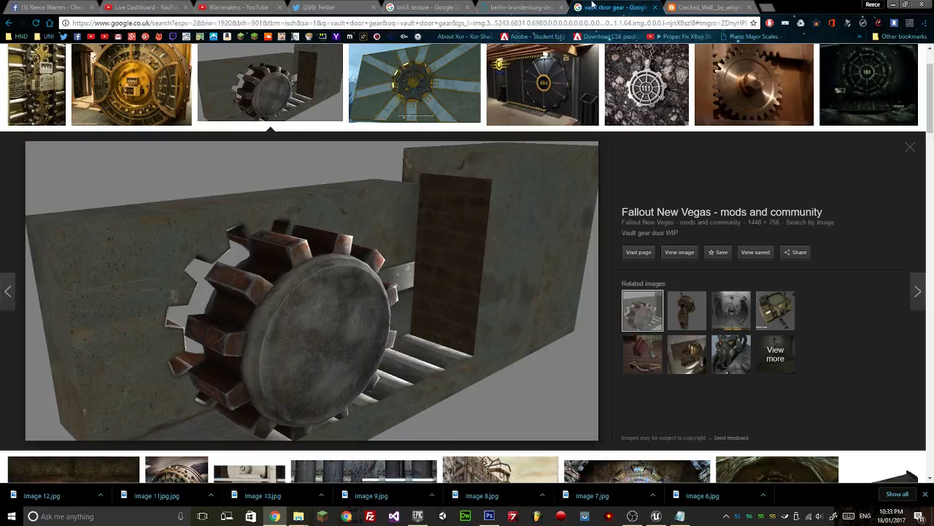
Copy the cracked wall image's URL from its browser page and add it as entry [12] in References.txt.
{"action": "left_click", "coordinate": [524, 4]}
{"action": "left_click", "coordinate": [587, 4]}
{"action": "left_click", "coordinate": [704, 7]}
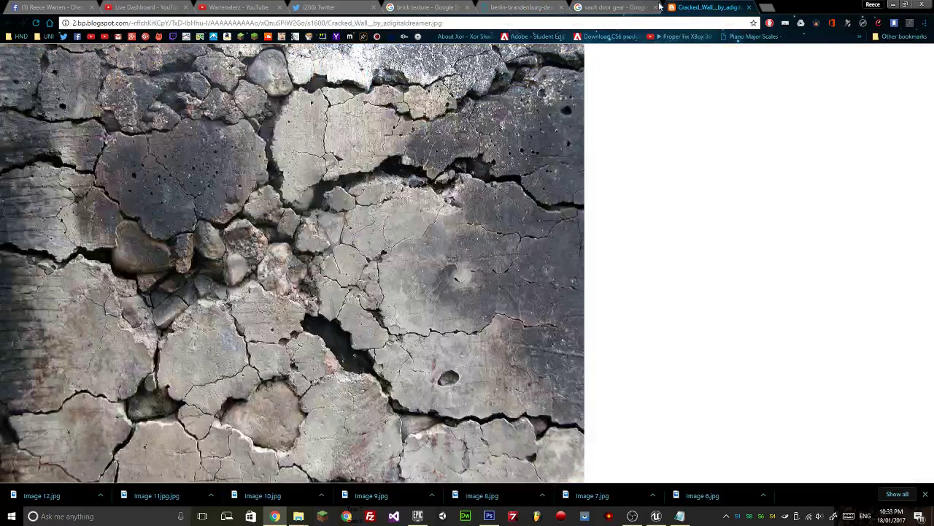
{"action": "left_click", "coordinate": [248, 29]}
{"action": "left_click", "coordinate": [680, 516]}
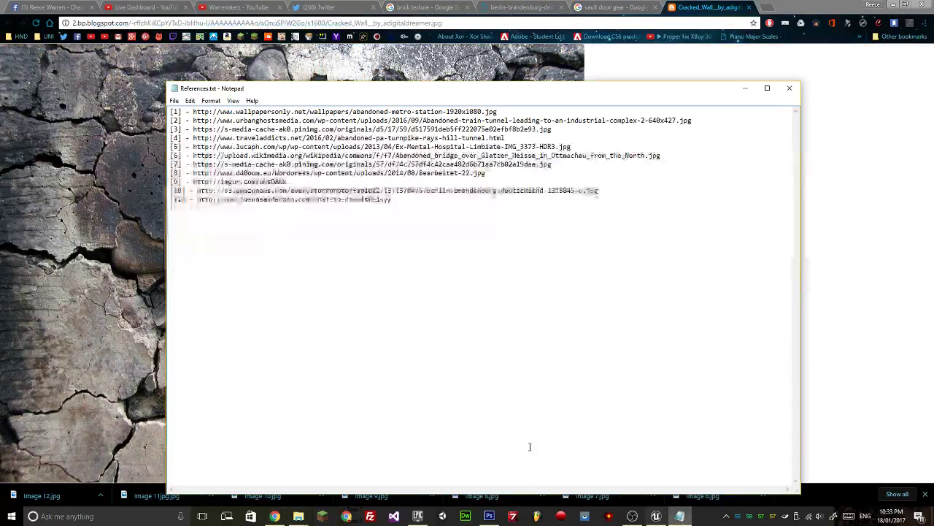
{"action": "left_click", "coordinate": [313, 274]}
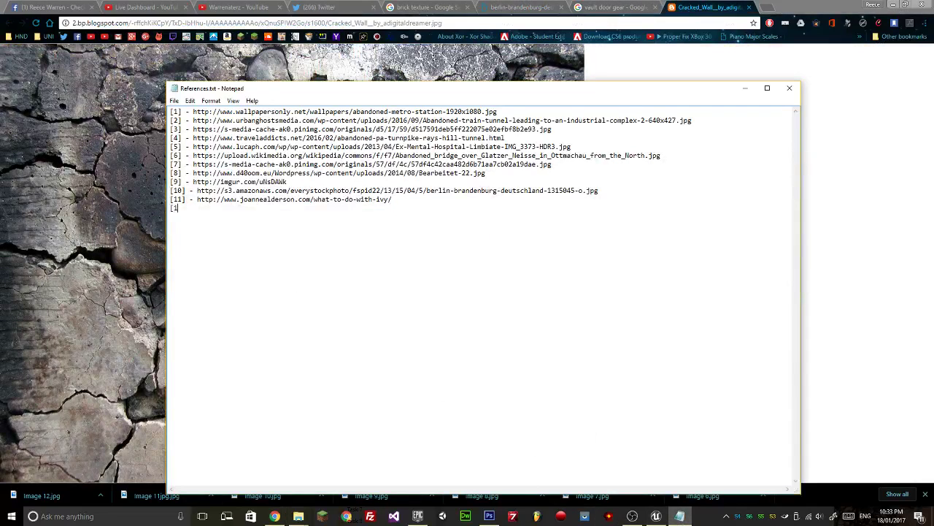
{"action": "type", "text": "http://2.bp.blogspot.com/-rffchKiKCpY/TxD-lbHhu-I/AAAAAAAAAAo/xQnuSPIW2Go/s1600/Cracked_Wall__by_adigitaldreamer.jpg"}
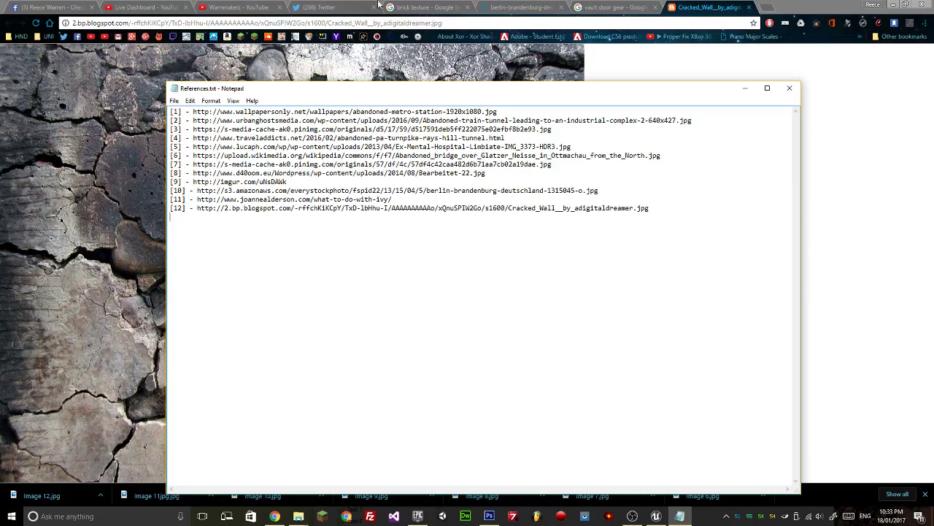
Save the Fallout vault gear door picture as a PNG named Image 13 in the Photobash Images folder.
{"action": "left_click", "coordinate": [378, 4]}
{"action": "left_click", "coordinate": [613, 6]}
{"action": "right_click", "coordinate": [447, 227]}
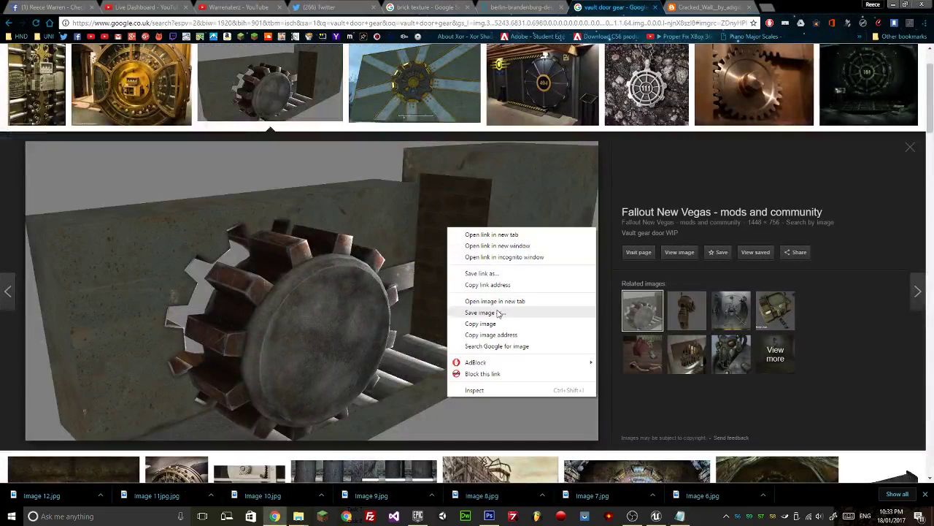
{"action": "left_click", "coordinate": [478, 316]}
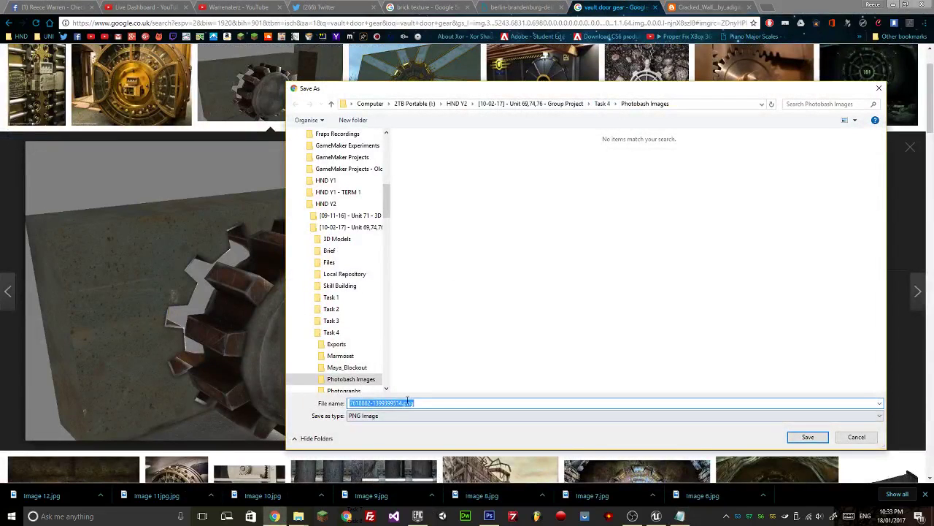
{"action": "left_click", "coordinate": [389, 416]}
{"action": "left_click", "coordinate": [389, 424]}
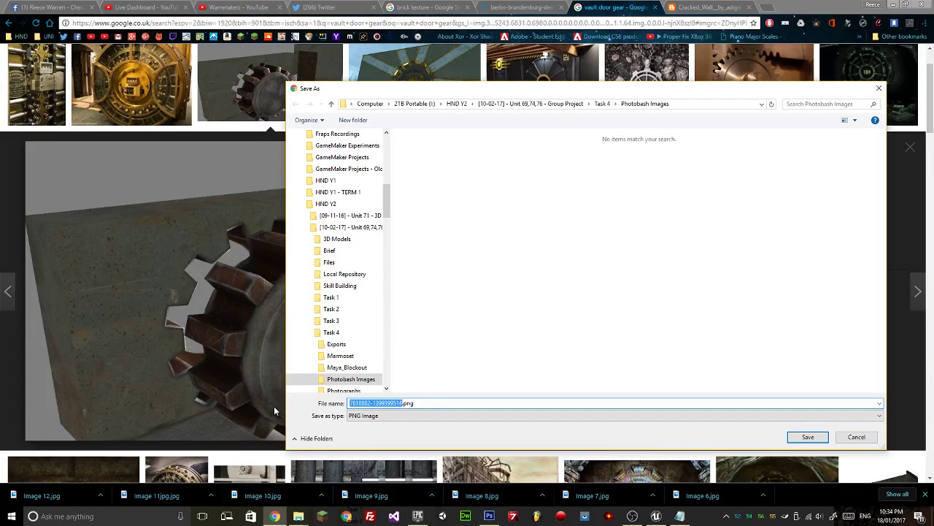
{"action": "type", "text": "Image 13"}
{"action": "key", "text": "Return"}
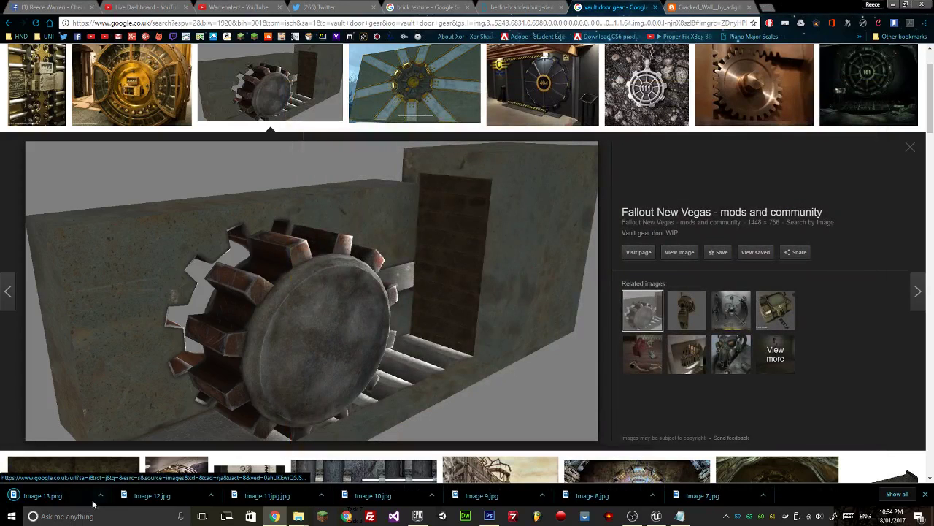
Open the gear door image at full size on its own page and copy its web address.
{"action": "left_click", "coordinate": [689, 254]}
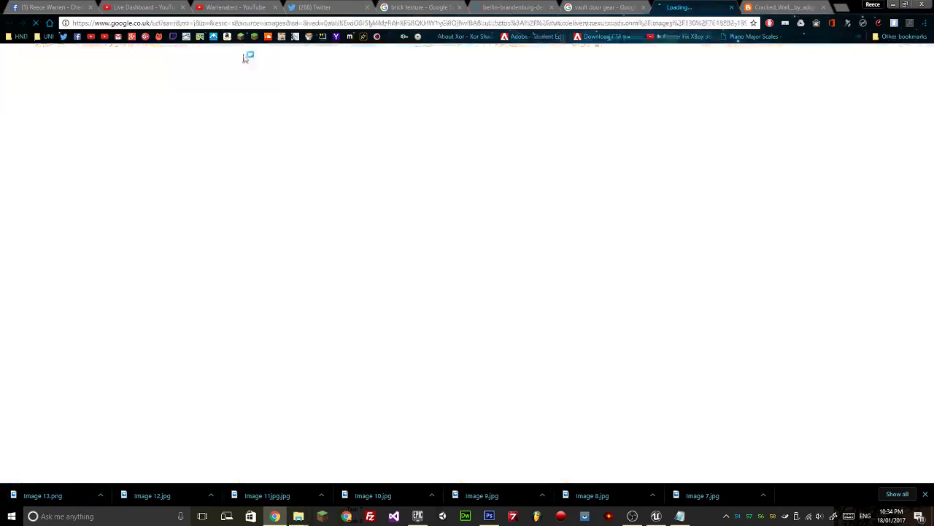
{"action": "left_click", "coordinate": [184, 27]}
{"action": "key", "text": "ctrl+c"}
{"action": "mouse_move", "coordinate": [299, 515]}
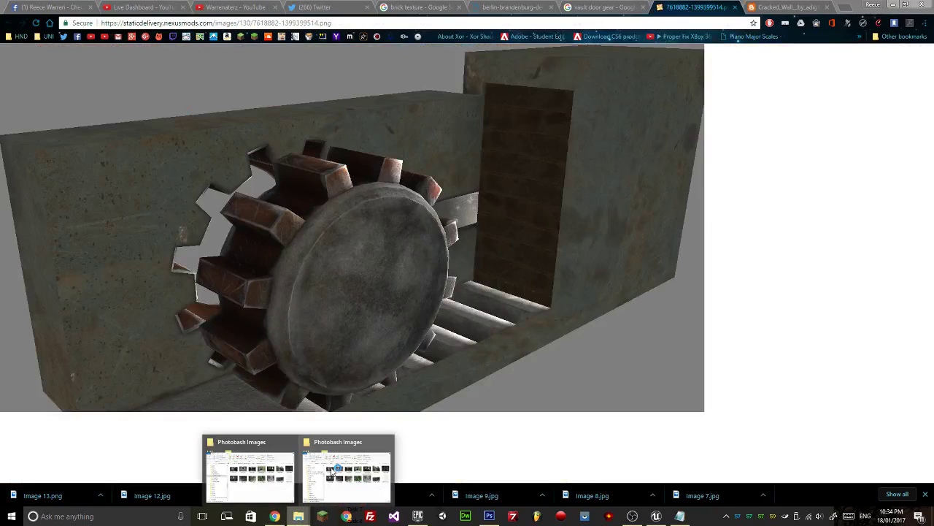
{"action": "mouse_move", "coordinate": [292, 478]}
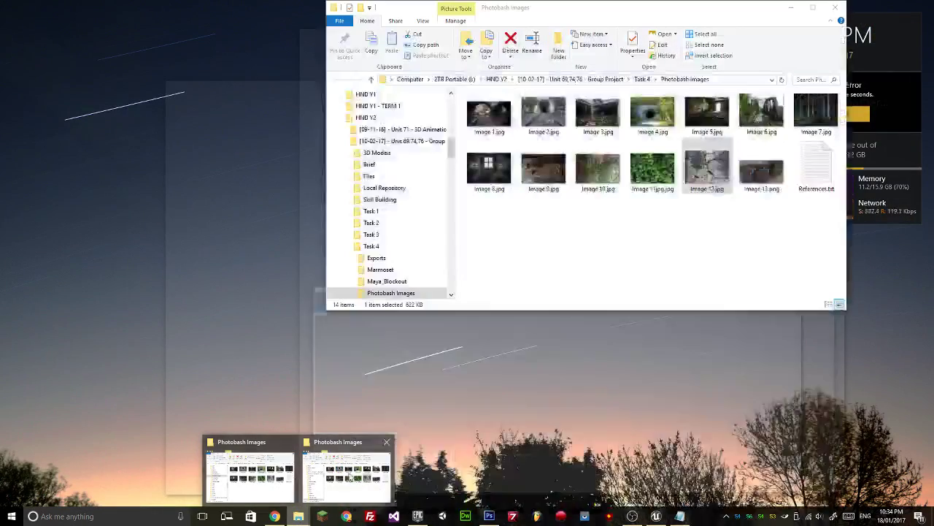
{"action": "left_click", "coordinate": [292, 478]}
{"action": "double_click", "coordinate": [817, 169]}
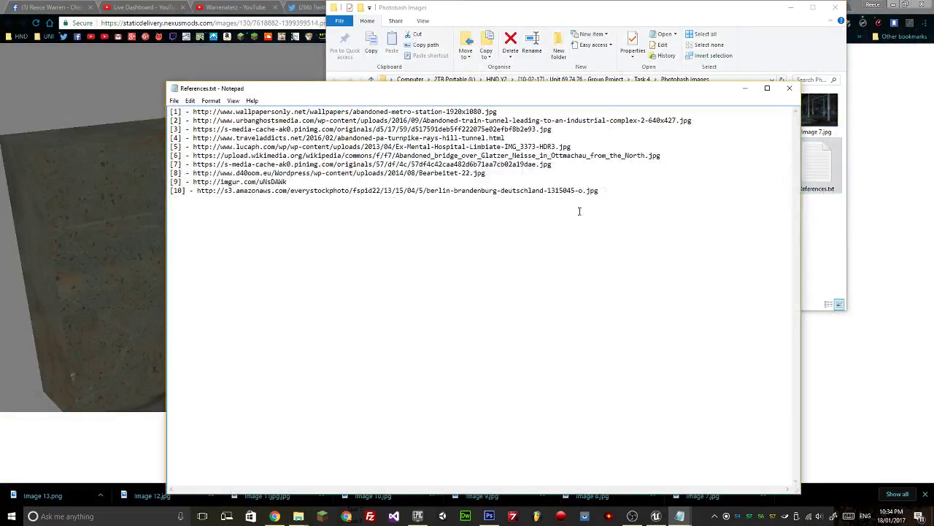
{"action": "left_click_drag", "start_coordinate": [596, 93], "coordinate": [654, 51]}
{"action": "left_click", "coordinate": [852, 52]}
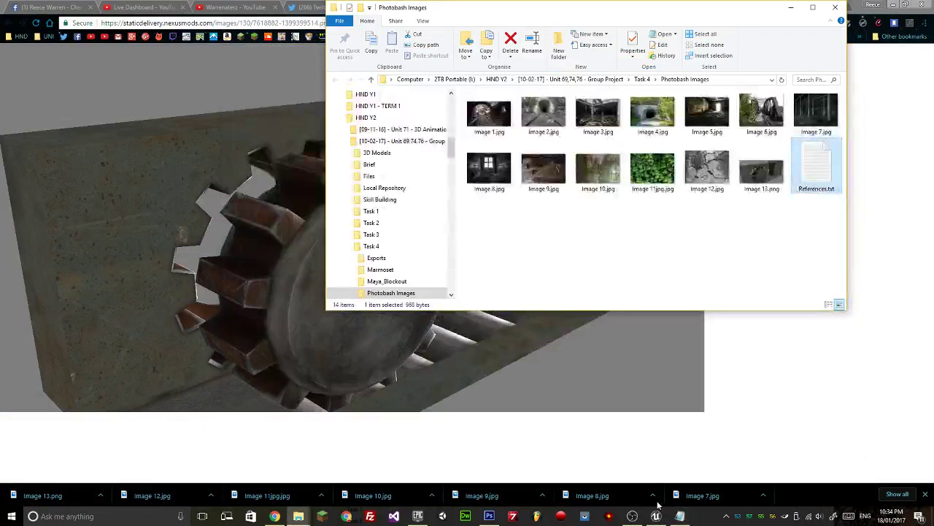
{"action": "double_click", "coordinate": [816, 168]}
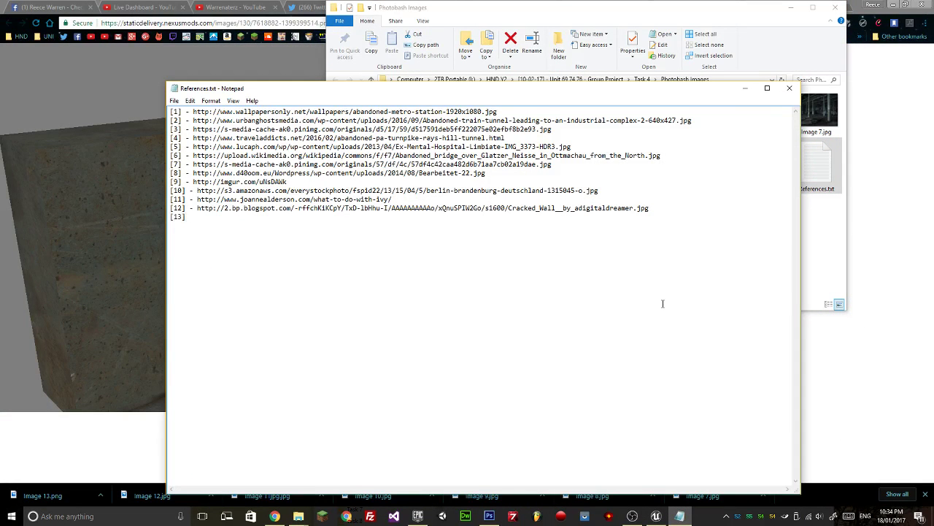
{"action": "key", "text": "ctrl+v"}
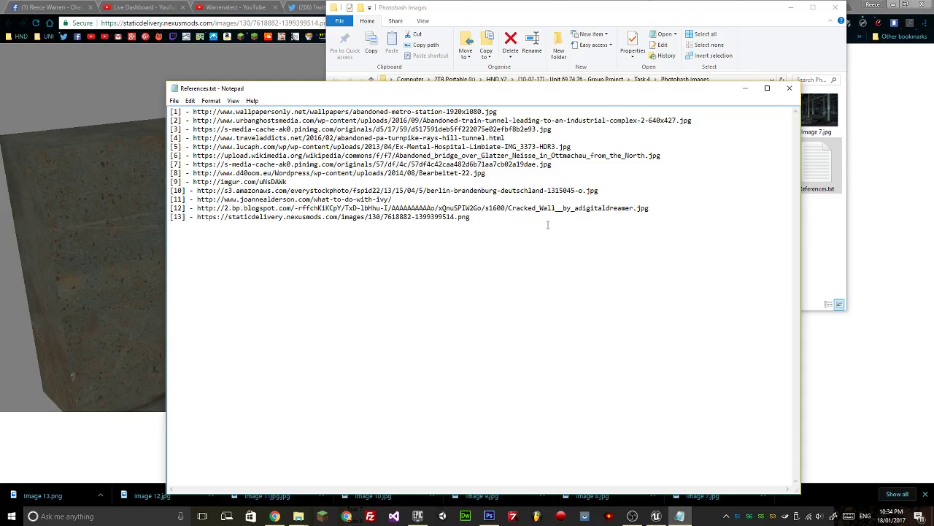
{"action": "left_click_drag", "start_coordinate": [493, 237], "coordinate": [170, 216]}
{"action": "left_click", "coordinate": [200, 222]}
Copy the full-size gear door image in Chrome and paste it into the Photo Bash document in Photoshop, above the Floor Mask layer.
{"action": "left_click", "coordinate": [92, 258]}
{"action": "right_click", "coordinate": [245, 219]}
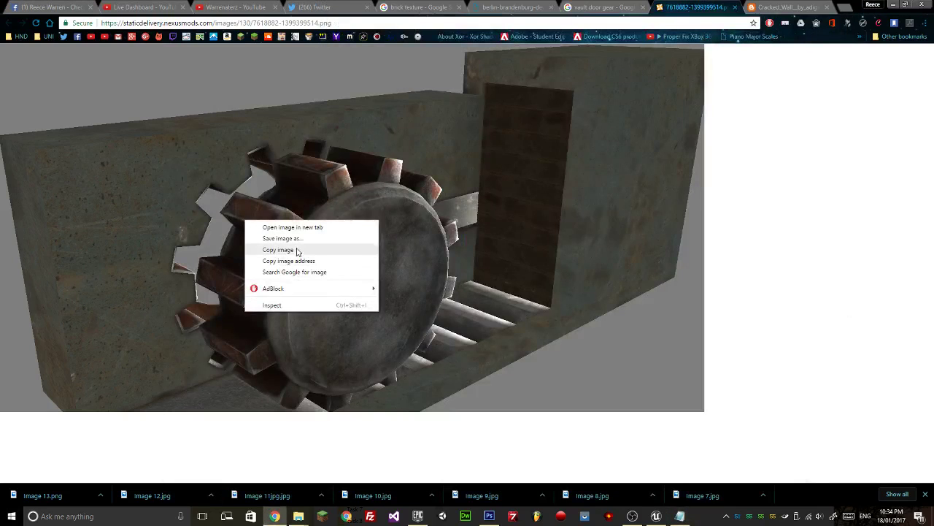
{"action": "left_click", "coordinate": [297, 250]}
{"action": "left_click", "coordinate": [489, 516]}
{"action": "key", "text": "ctrl+v"}
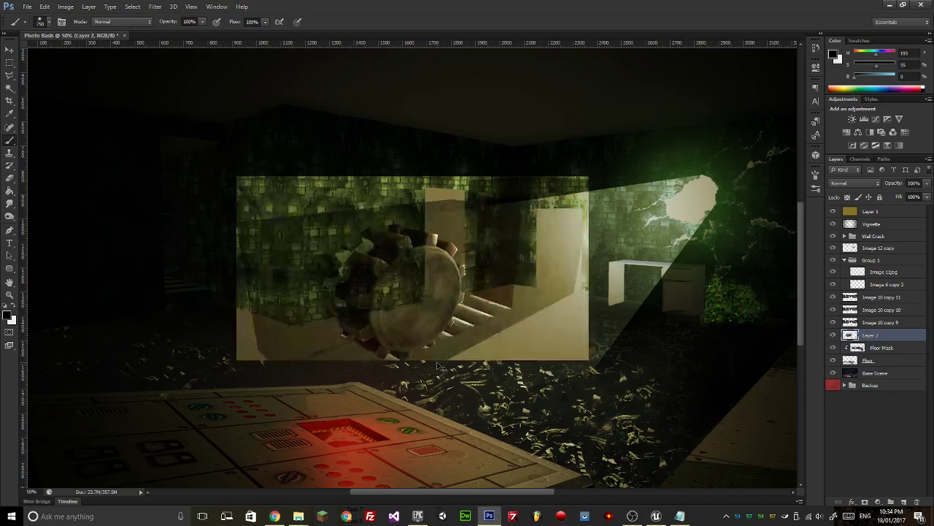
Enlarge the pasted gear door image from its upper-left corner and move its layer directly below the Vignette layer.
{"action": "key", "text": "ctrl+t"}
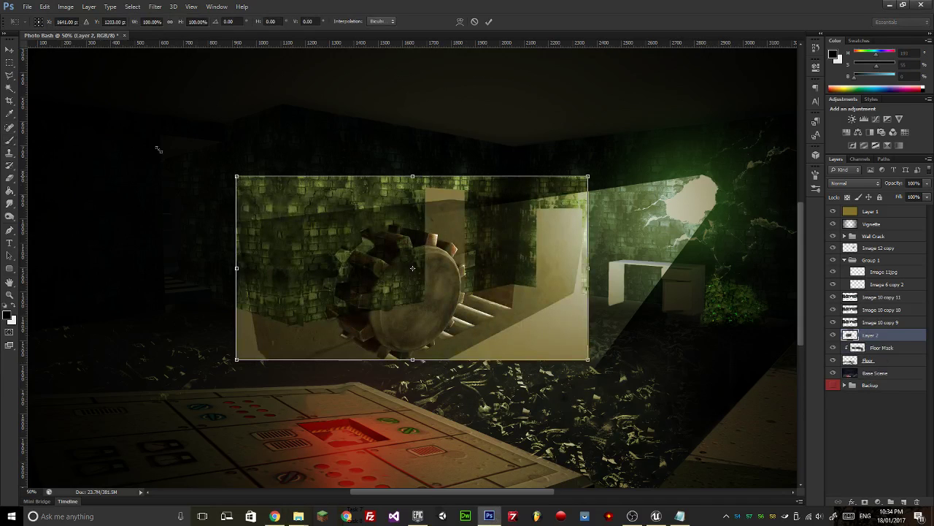
{"action": "left_click_drag", "start_coordinate": [237, 176], "coordinate": [154, 132]}
{"action": "key", "text": "Return"}
{"action": "left_click_drag", "start_coordinate": [889, 336], "coordinate": [876, 233]}
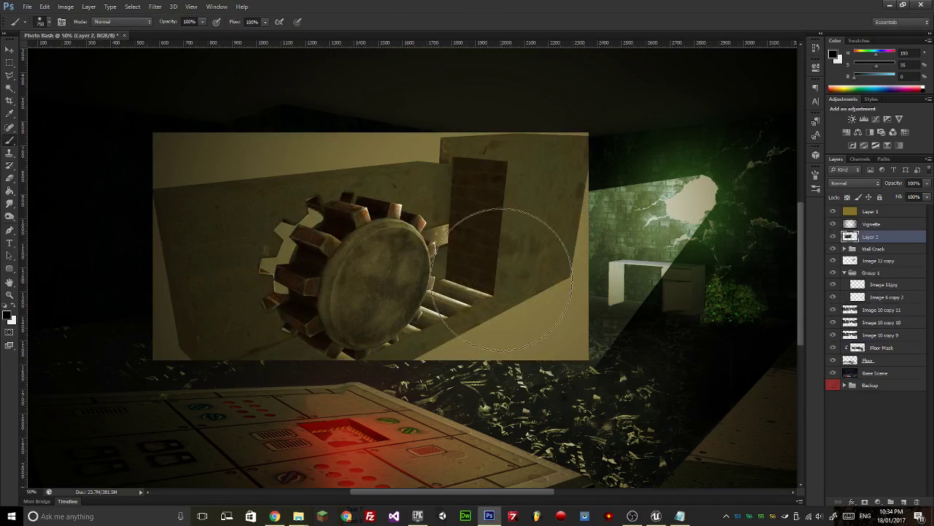
Flip the pasted gear door image horizontally with Free Transform.
{"action": "key", "text": "ctrl+t"}
{"action": "right_click", "coordinate": [476, 243]}
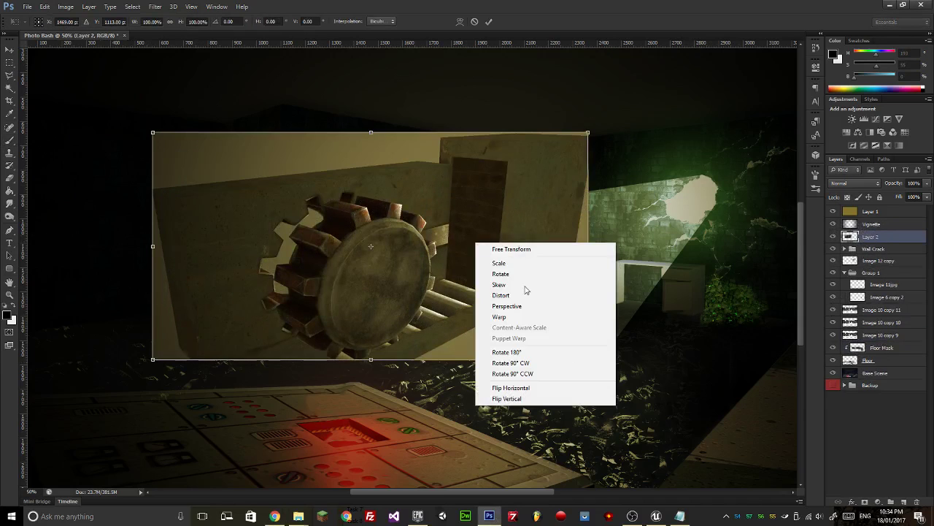
{"action": "left_click", "coordinate": [541, 387]}
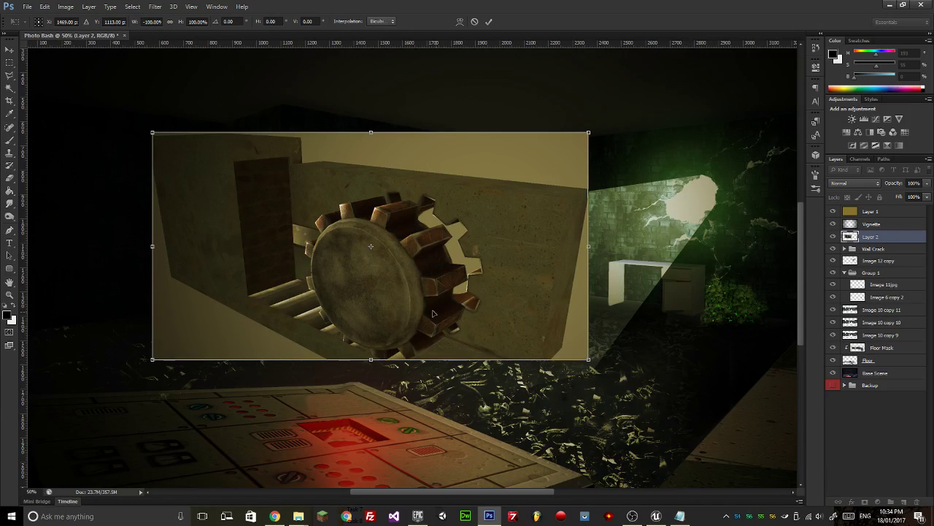
{"action": "key", "text": "Return"}
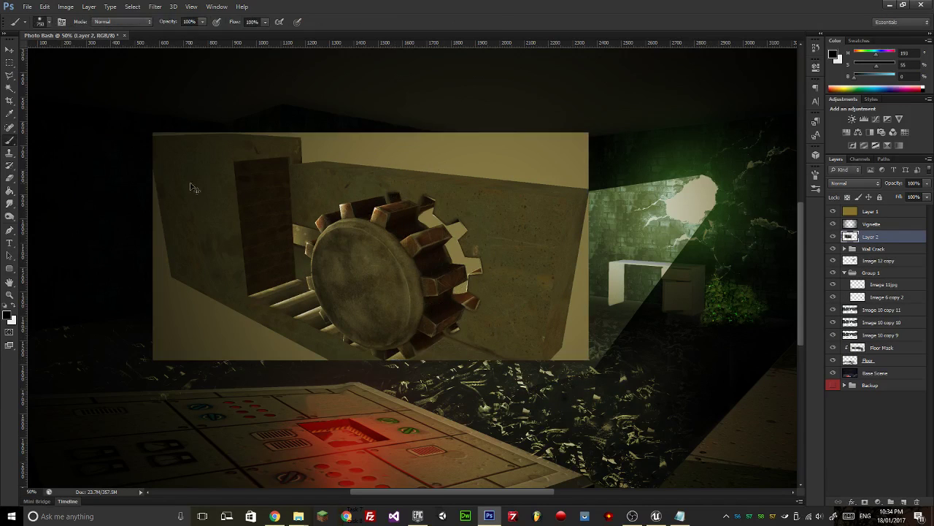
Trace a closed Polygonal Lasso selection around the gear door's round face and its protruding teeth, excluding the wall and rails behind it.
{"action": "key", "text": "ctrl+plus"}
{"action": "key", "text": "ctrl+plus"}
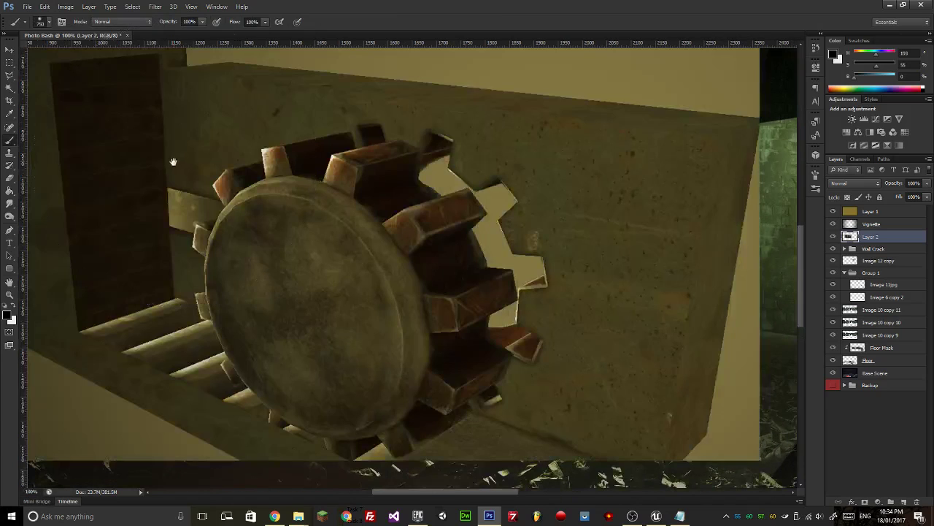
{"action": "left_click_drag", "start_coordinate": [173, 161], "coordinate": [213, 129]}
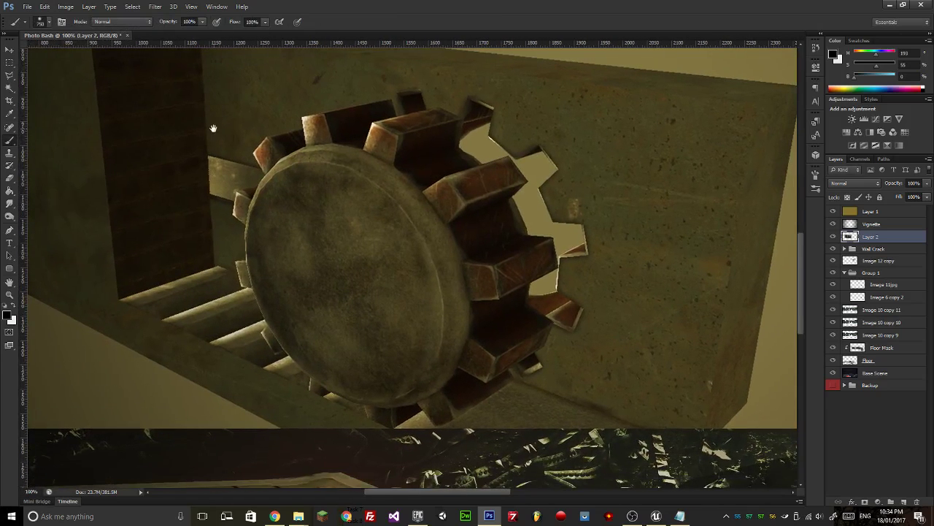
{"action": "key", "text": "l"}
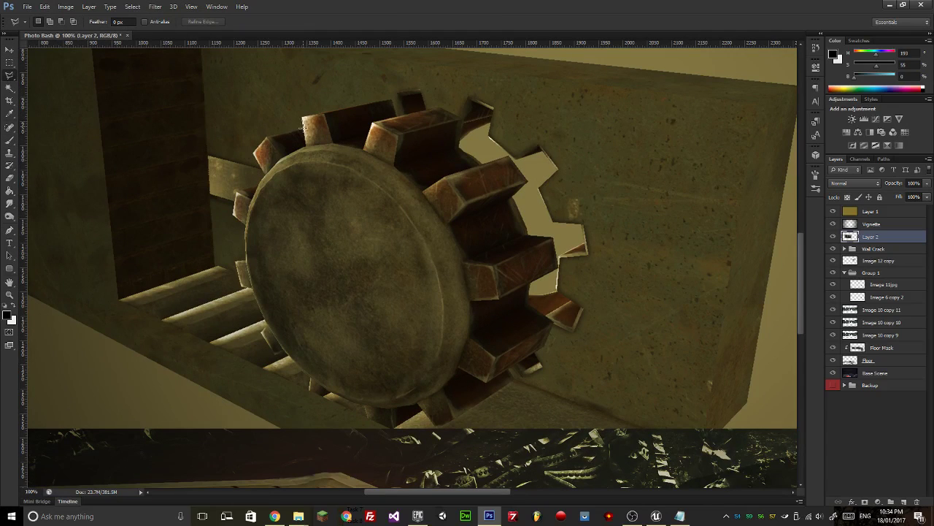
{"action": "mouse_move", "coordinate": [303, 127]}
{"action": "left_mouse_down"}
{"action": "mouse_move", "coordinate": [265, 136]}
{"action": "mouse_move", "coordinate": [249, 155]}
{"action": "left_mouse_up"}
{"action": "left_click", "coordinate": [400, 406]}
{"action": "left_click", "coordinate": [436, 424]}
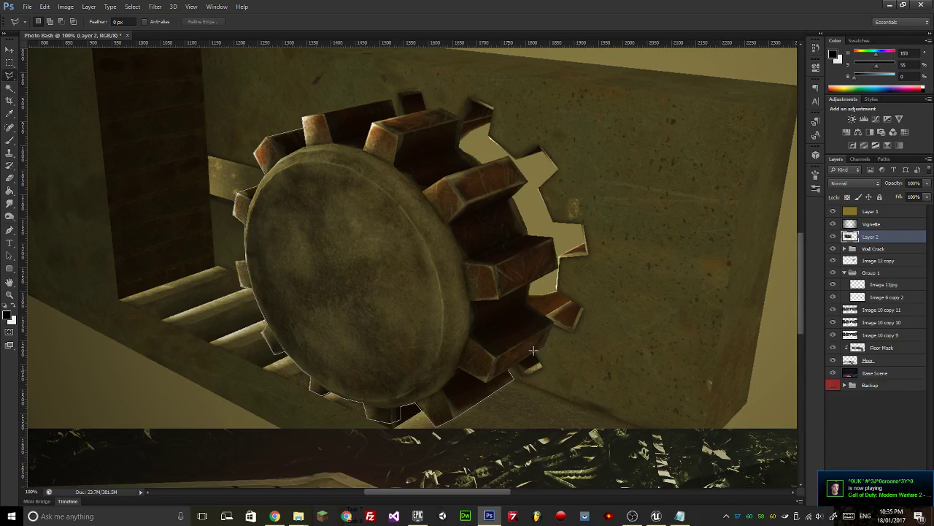
{"action": "left_click", "coordinate": [553, 325]}
{"action": "left_click", "coordinate": [531, 285]}
{"action": "left_click", "coordinate": [553, 234]}
{"action": "left_click", "coordinate": [527, 233]}
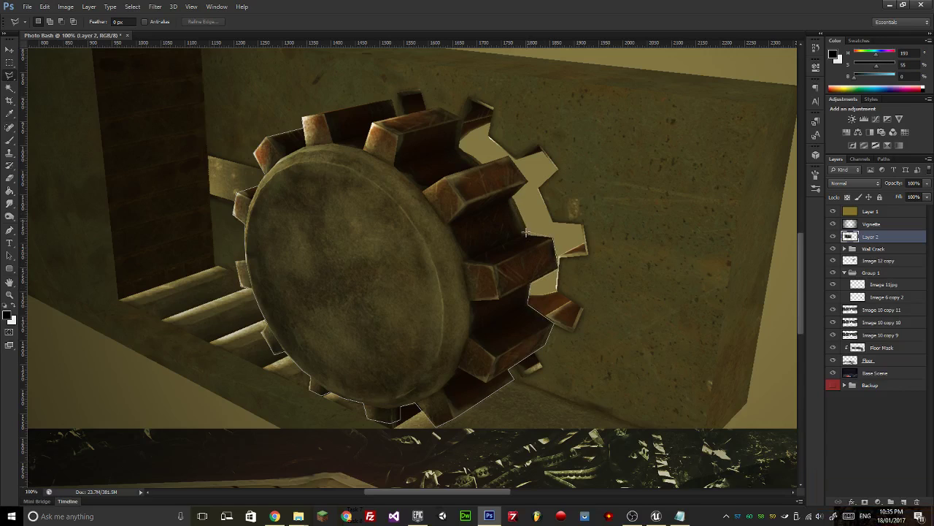
{"action": "left_click", "coordinate": [522, 179]}
{"action": "left_click", "coordinate": [463, 148]}
{"action": "left_click", "coordinate": [436, 110]}
{"action": "left_click", "coordinate": [394, 99]}
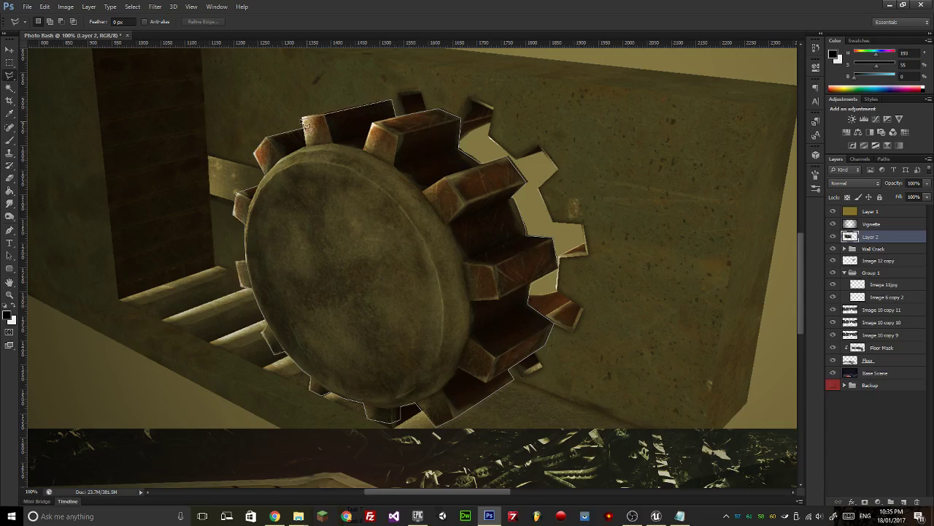
{"action": "left_click", "coordinate": [303, 116]}
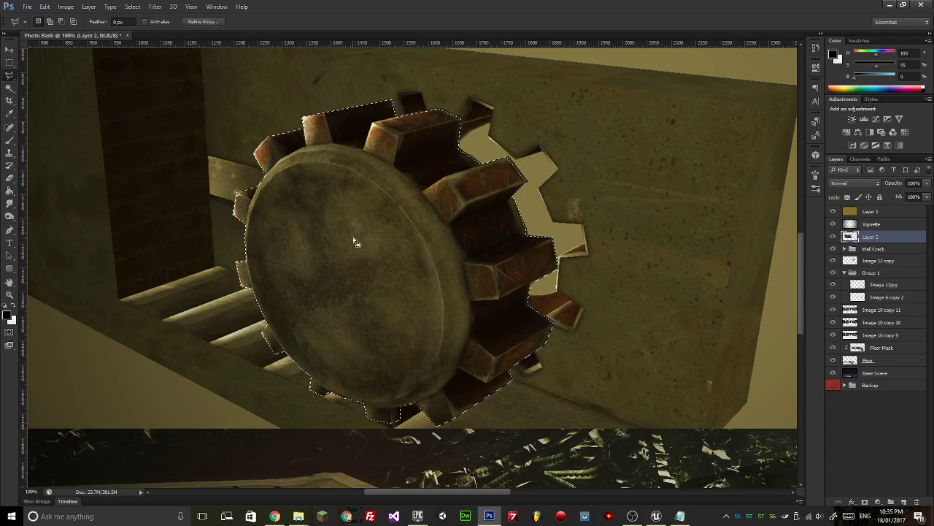
Invert the selection, delete the background around the gear door, and deselect.
{"action": "right_click", "coordinate": [484, 234]}
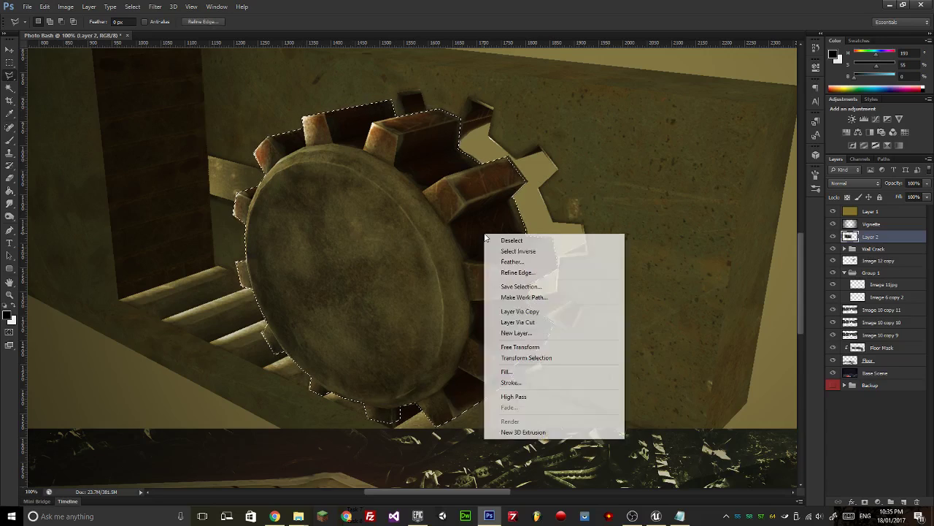
{"action": "left_click", "coordinate": [523, 253]}
{"action": "key", "text": "Delete"}
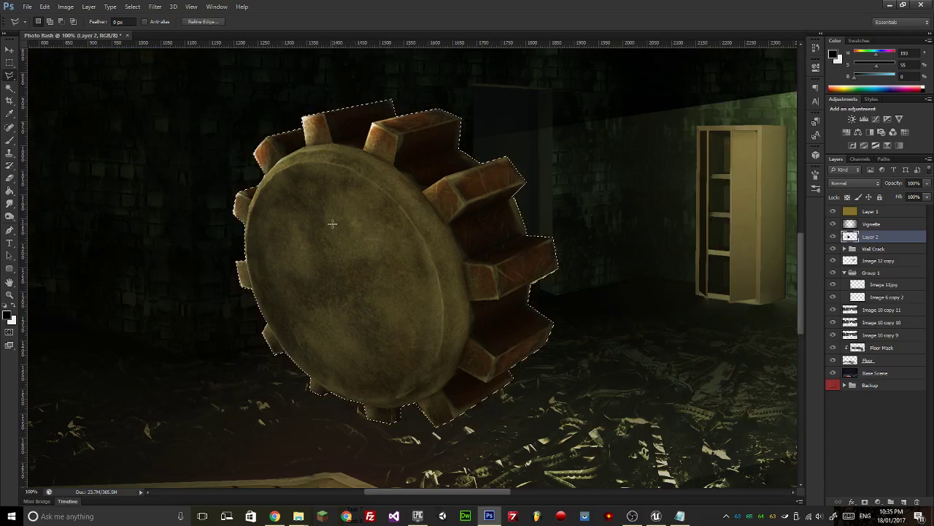
{"action": "key", "text": "ctrl+minus"}
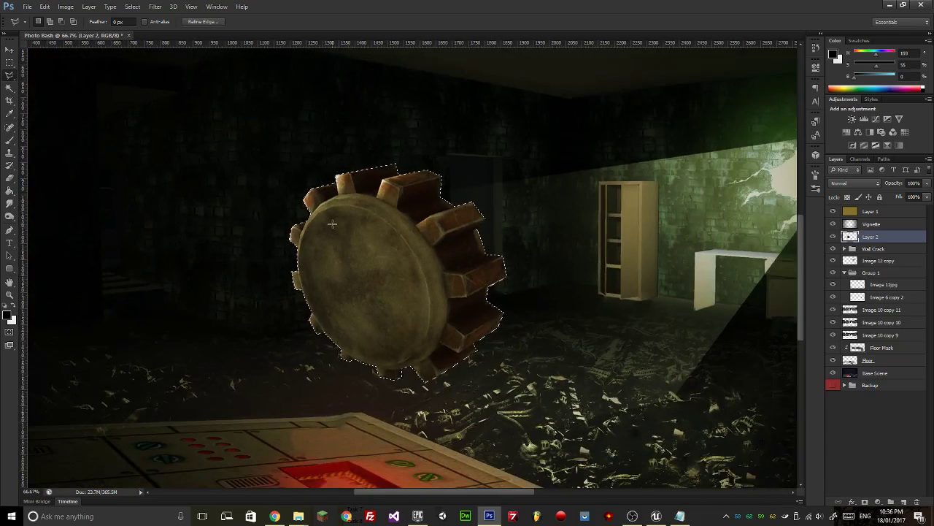
{"action": "key", "text": "ctrl+d"}
Distort the gear door with Free Transform, stretching and leaning its top to the right and pulling both lower corners outward.
{"action": "key", "text": "ctrl+t"}
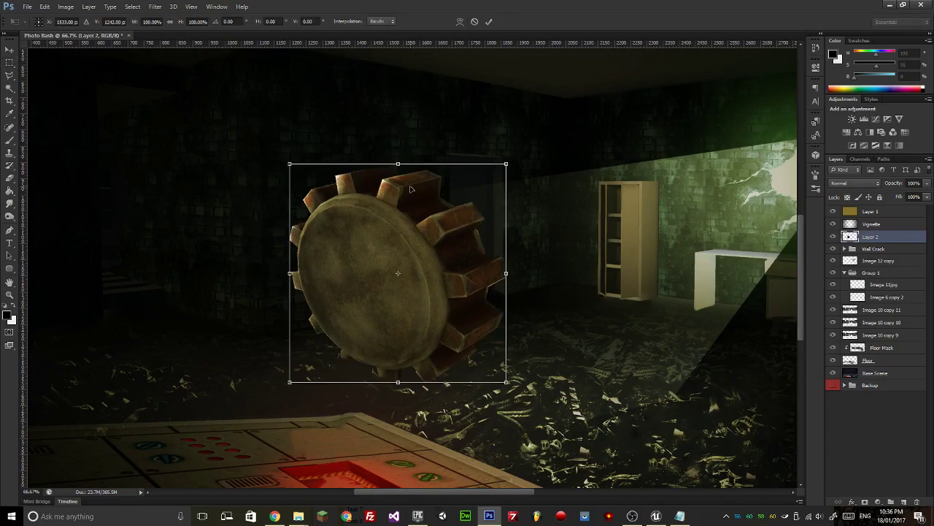
{"action": "left_click_drag", "start_coordinate": [400, 167], "coordinate": [424, 135]}
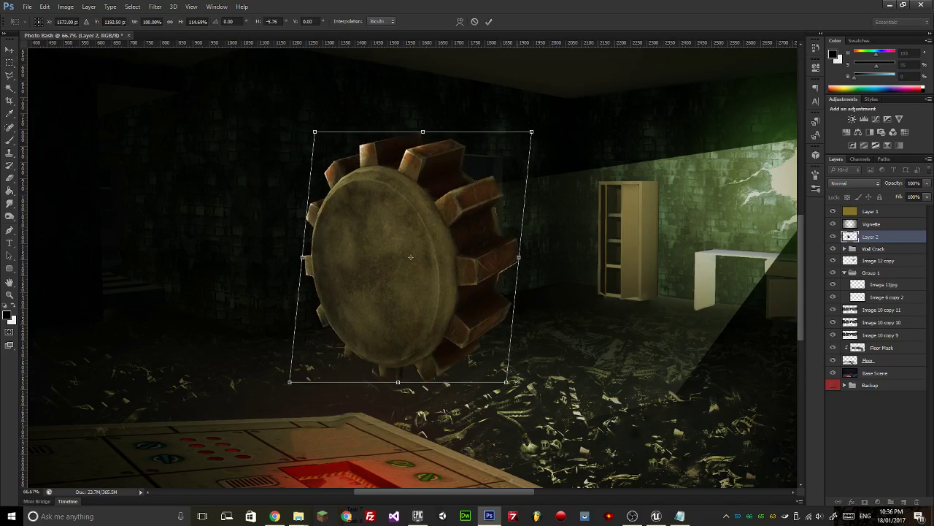
{"action": "mouse_move", "coordinate": [521, 427]}
{"action": "left_mouse_down"}
{"action": "mouse_move", "coordinate": [514, 419]}
{"action": "mouse_move", "coordinate": [518, 440]}
{"action": "mouse_move", "coordinate": [526, 439]}
{"action": "left_mouse_up"}
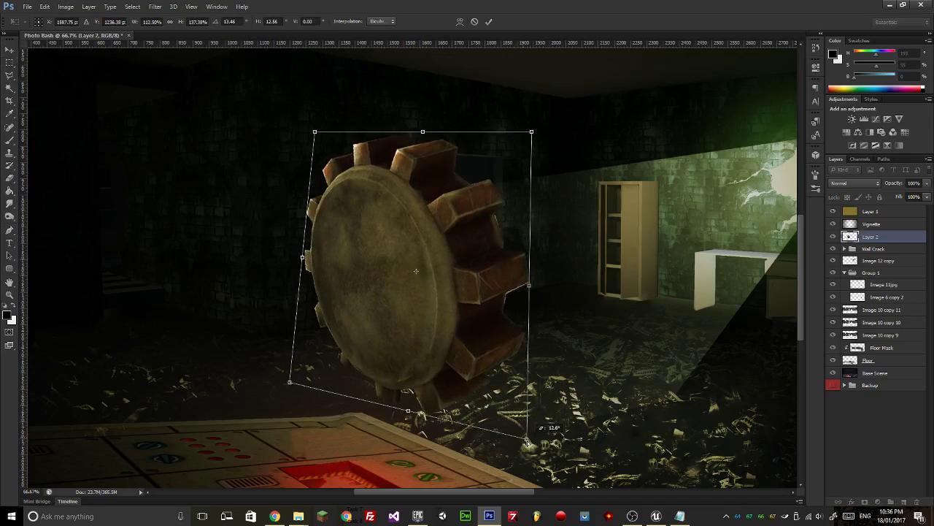
{"action": "left_click_drag", "start_coordinate": [291, 384], "coordinate": [231, 386]}
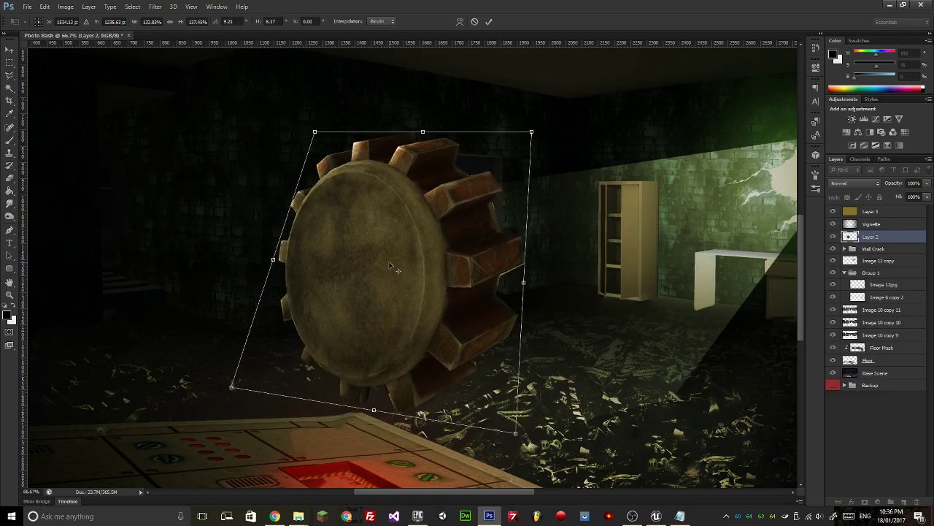
Move the gear door toward the room's left wall and reshape its top edge, right edge and upper corners to suit the perspective.
{"action": "left_click_drag", "start_coordinate": [391, 266], "coordinate": [302, 239]}
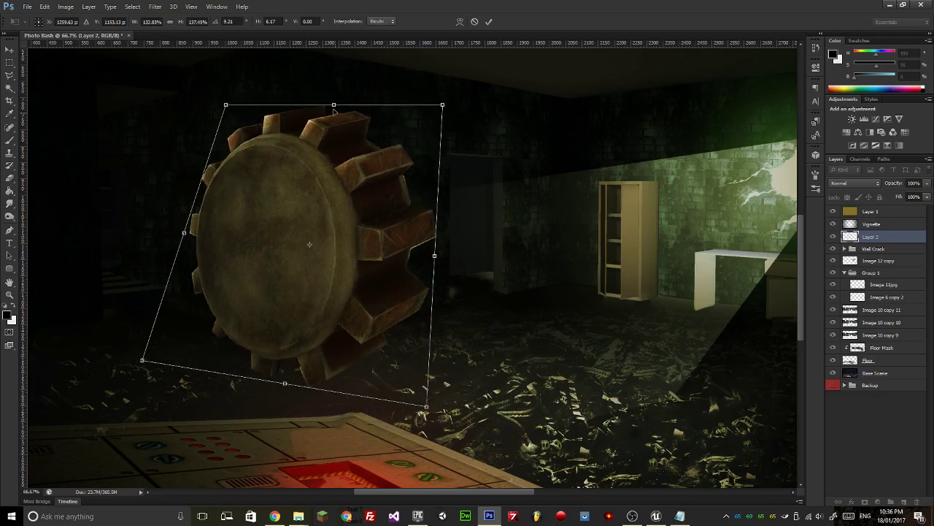
{"action": "left_click_drag", "start_coordinate": [334, 106], "coordinate": [333, 119]}
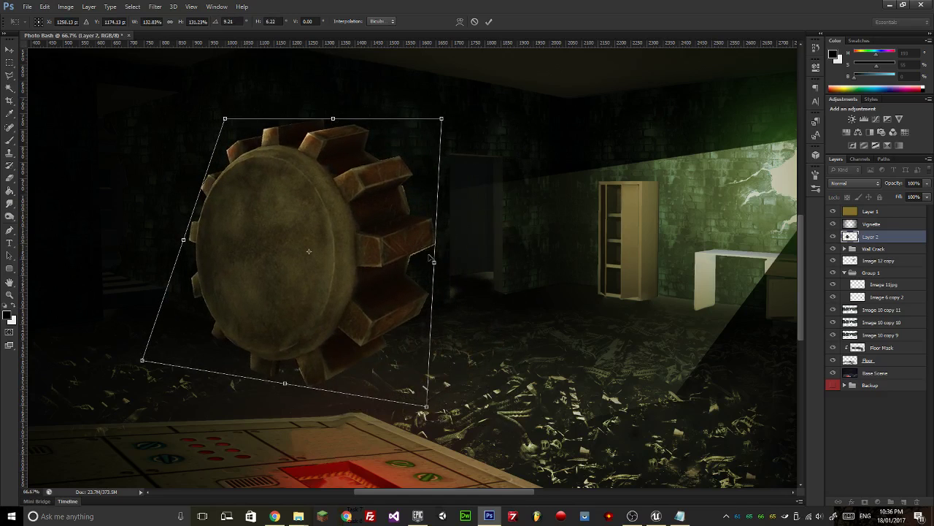
{"action": "mouse_move", "coordinate": [435, 266]}
{"action": "left_mouse_down"}
{"action": "mouse_move", "coordinate": [463, 259]}
{"action": "mouse_move", "coordinate": [430, 265]}
{"action": "left_mouse_up"}
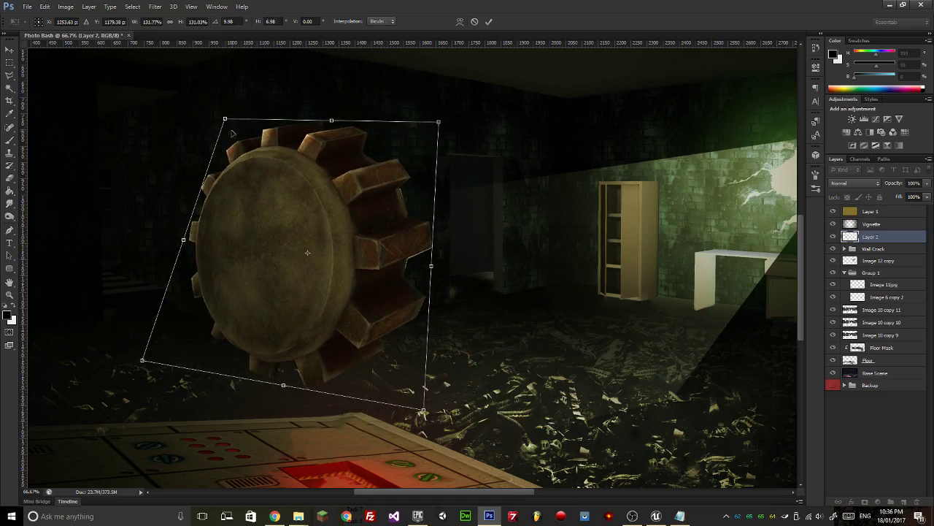
{"action": "left_click_drag", "start_coordinate": [224, 117], "coordinate": [213, 104]}
{"action": "left_click_drag", "start_coordinate": [441, 125], "coordinate": [431, 105]}
{"action": "left_click_drag", "start_coordinate": [321, 217], "coordinate": [279, 188]}
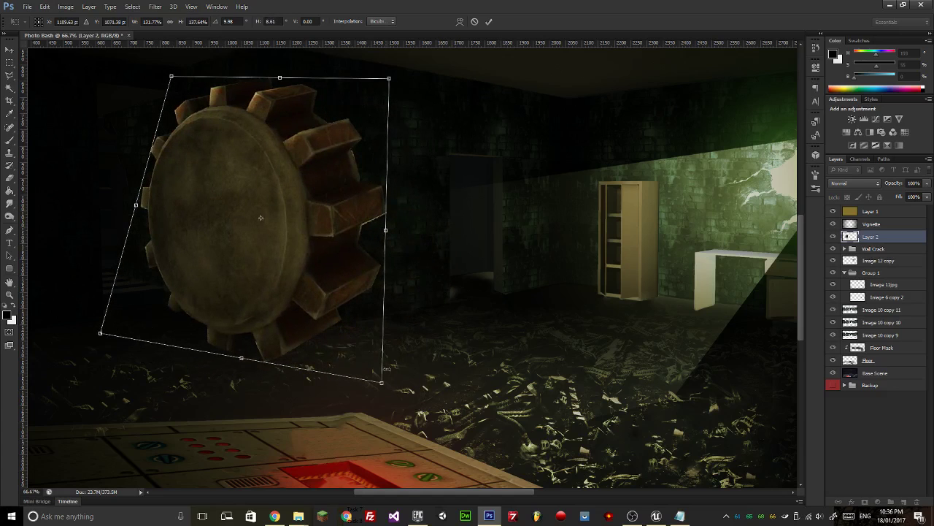
Enlarge the gear door, narrow it from both sides, refine its corners, position it over the left wall's opening, and apply the transform.
{"action": "left_click_drag", "start_coordinate": [398, 404], "coordinate": [297, 330]}
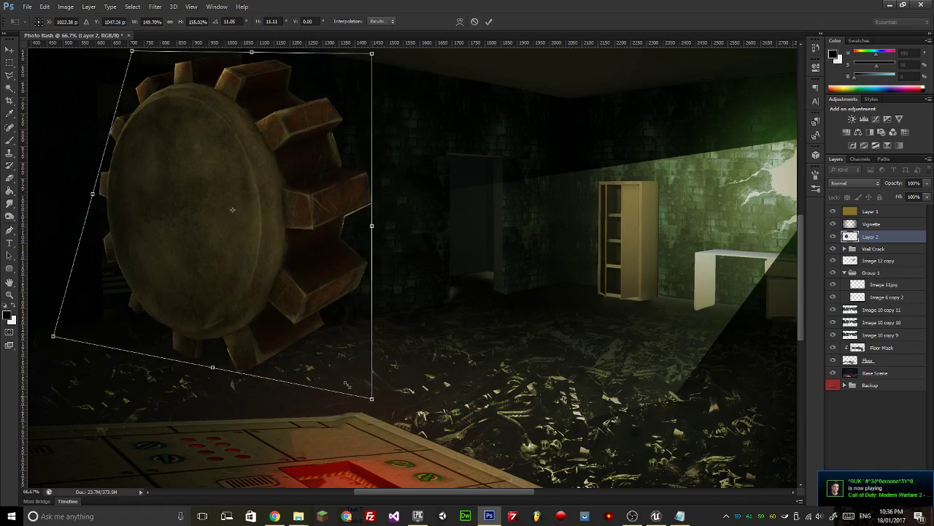
{"action": "left_click_drag", "start_coordinate": [369, 398], "coordinate": [330, 376]}
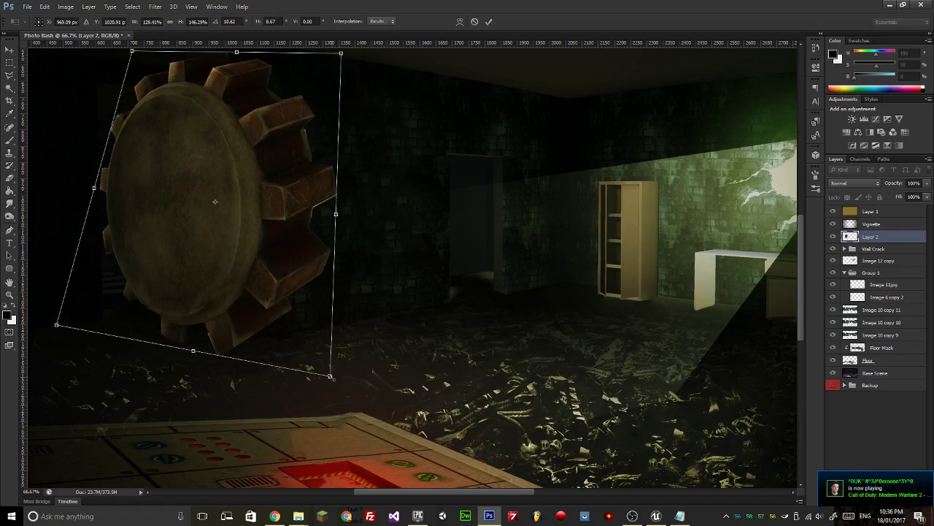
{"action": "mouse_move", "coordinate": [340, 377]}
{"action": "left_mouse_down"}
{"action": "mouse_move", "coordinate": [340, 358]}
{"action": "mouse_move", "coordinate": [334, 365]}
{"action": "left_mouse_up"}
{"action": "left_click_drag", "start_coordinate": [237, 59], "coordinate": [235, 69]}
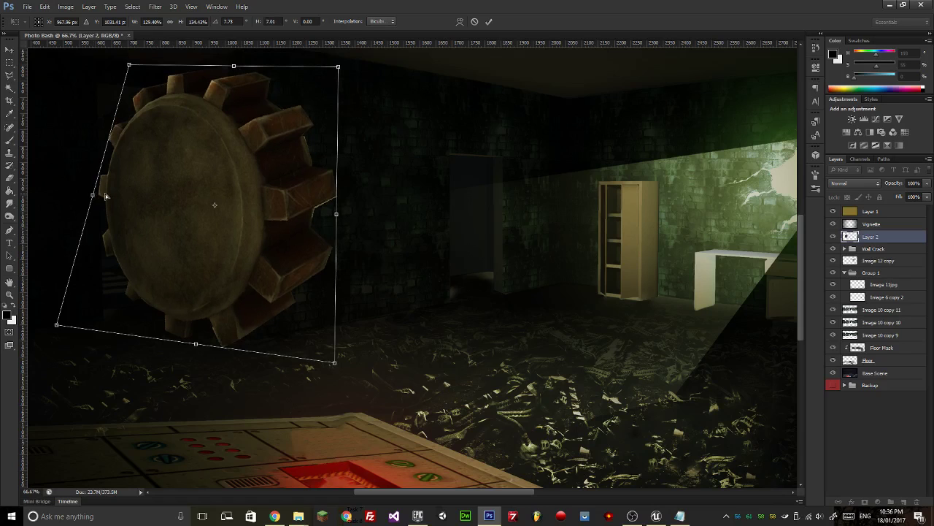
{"action": "left_click_drag", "start_coordinate": [105, 193], "coordinate": [122, 191]}
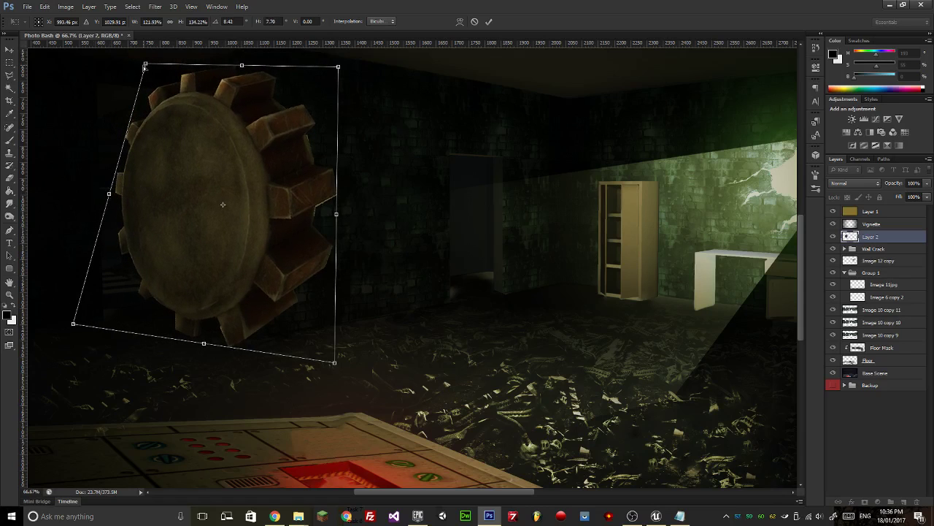
{"action": "left_click_drag", "start_coordinate": [146, 73], "coordinate": [147, 80]}
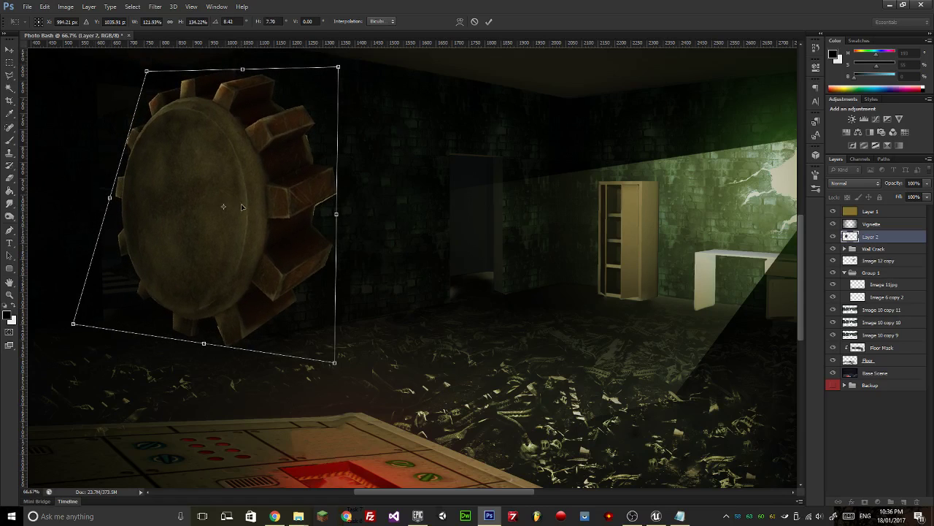
{"action": "mouse_move", "coordinate": [269, 227]}
{"action": "left_mouse_down"}
{"action": "mouse_move", "coordinate": [283, 230]}
{"action": "mouse_move", "coordinate": [261, 240]}
{"action": "left_mouse_up"}
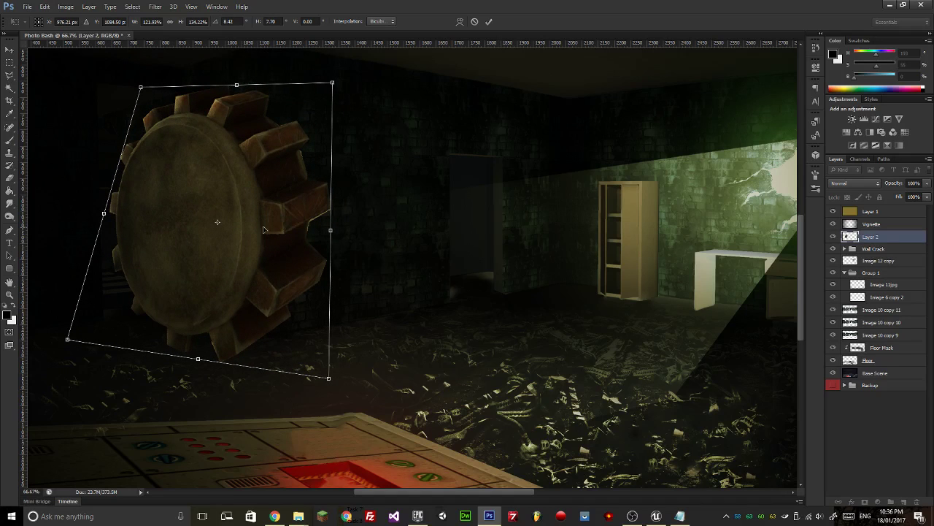
{"action": "key", "text": "Return"}
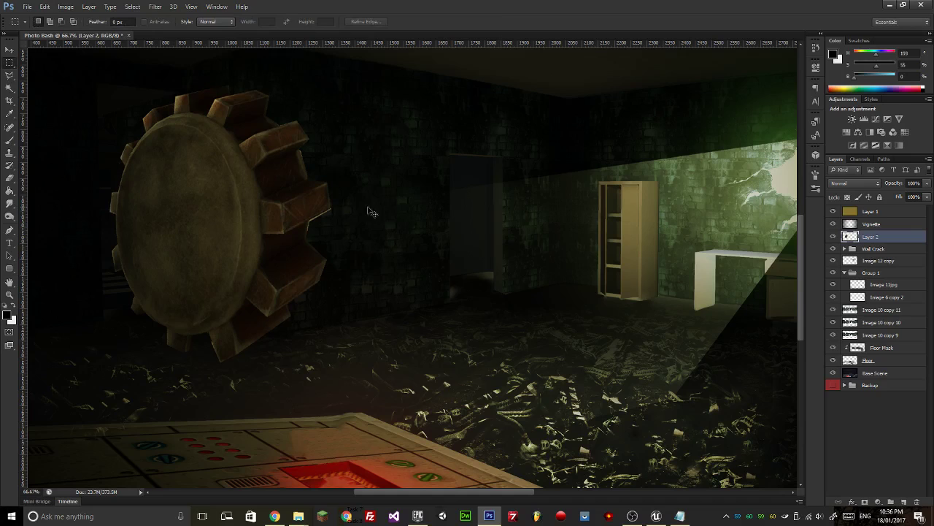
Enlarge the gear door slightly from its upper-left corner and apply the transform.
{"action": "key", "text": "ctrl+t"}
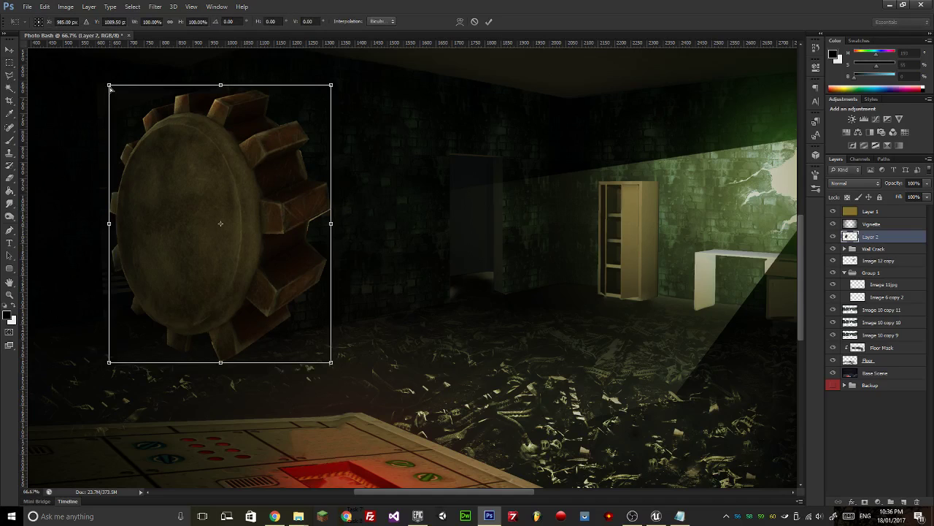
{"action": "left_click_drag", "start_coordinate": [106, 85], "coordinate": [106, 77]}
{"action": "key", "text": "Return"}
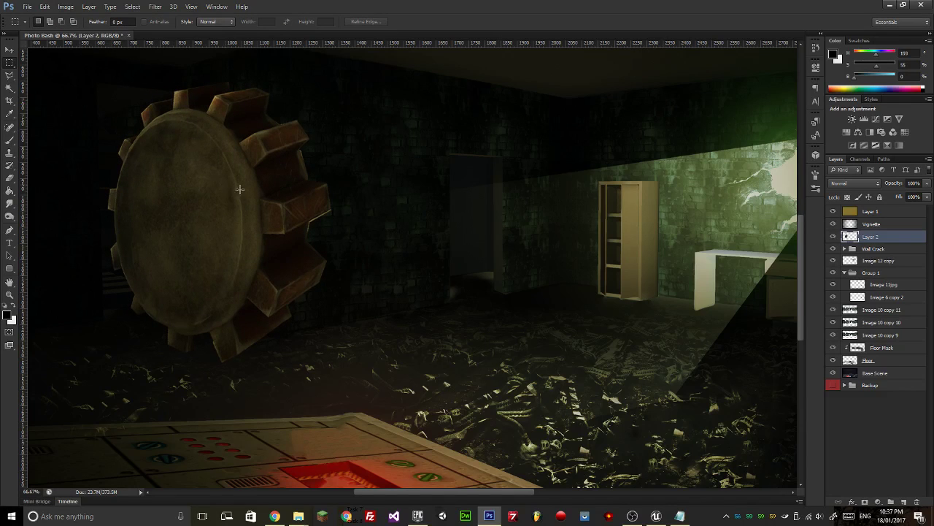
Rename the gear door layer Vault Door and duplicate it directly above the original.
{"action": "key", "text": "ctrl+minus"}
{"action": "key", "text": "ctrl+minus"}
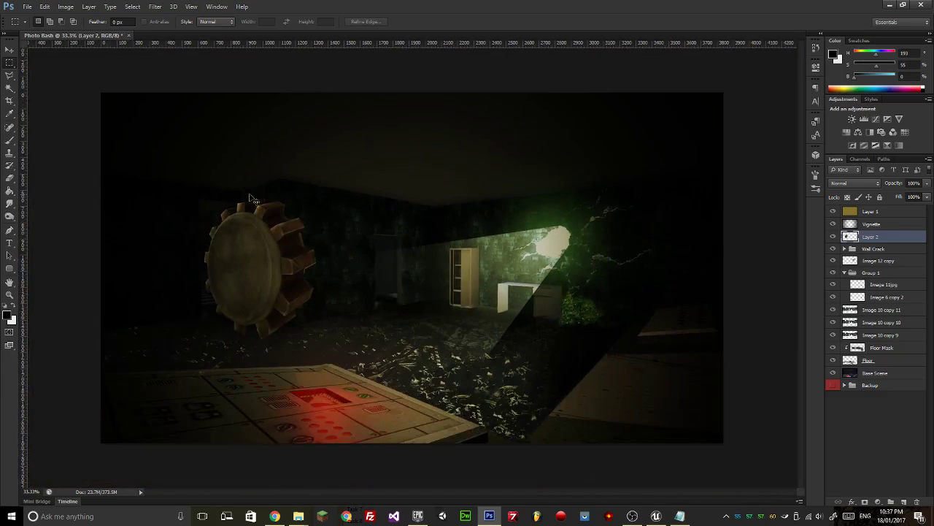
{"action": "key", "text": "ctrl+plus"}
{"action": "scroll", "coordinate": [249, 195], "scroll_direction": "down", "scroll_amount": 2}
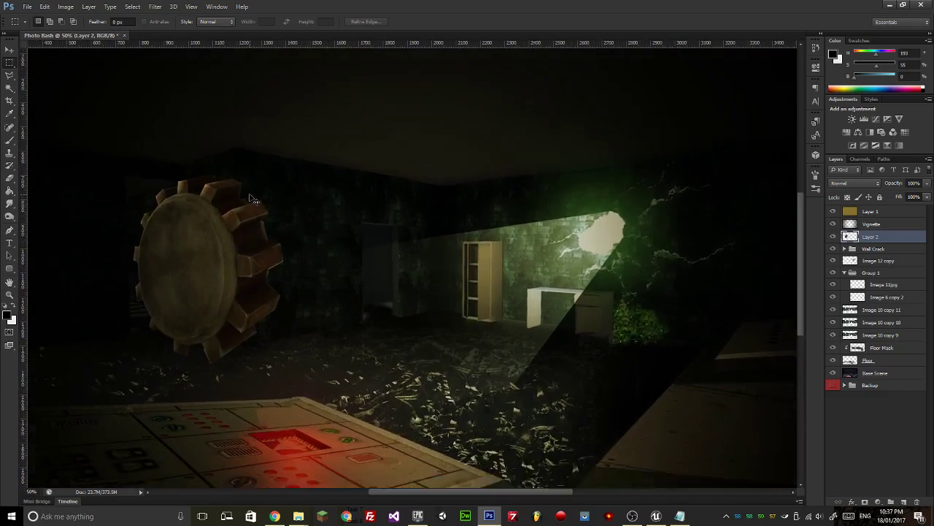
{"action": "left_click_drag", "start_coordinate": [234, 201], "coordinate": [322, 212]}
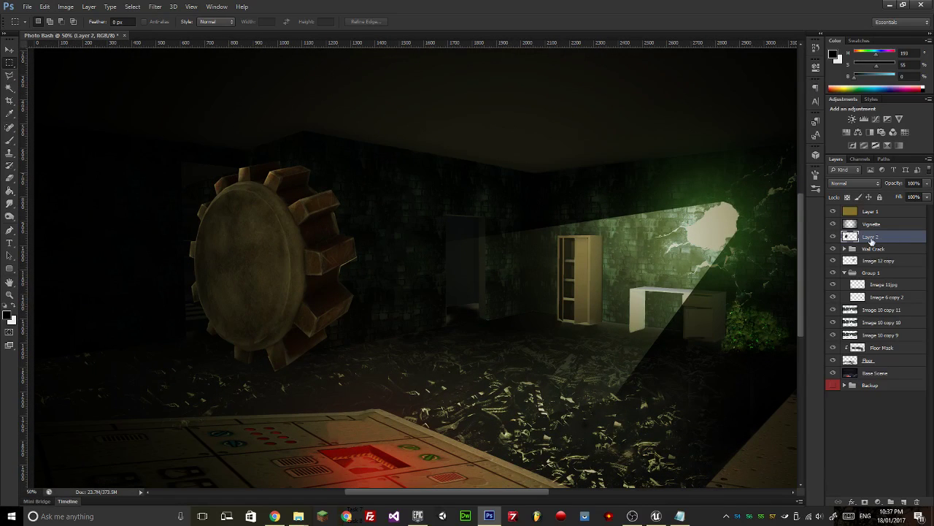
{"action": "double_click", "coordinate": [870, 237]}
{"action": "type", "text": "Vault Door"}
{"action": "key", "text": "Return"}
{"action": "mouse_move", "coordinate": [873, 239]}
{"action": "left_mouse_down"}
{"action": "mouse_move", "coordinate": [873, 218]}
{"action": "mouse_move", "coordinate": [873, 234]}
{"action": "left_mouse_up"}
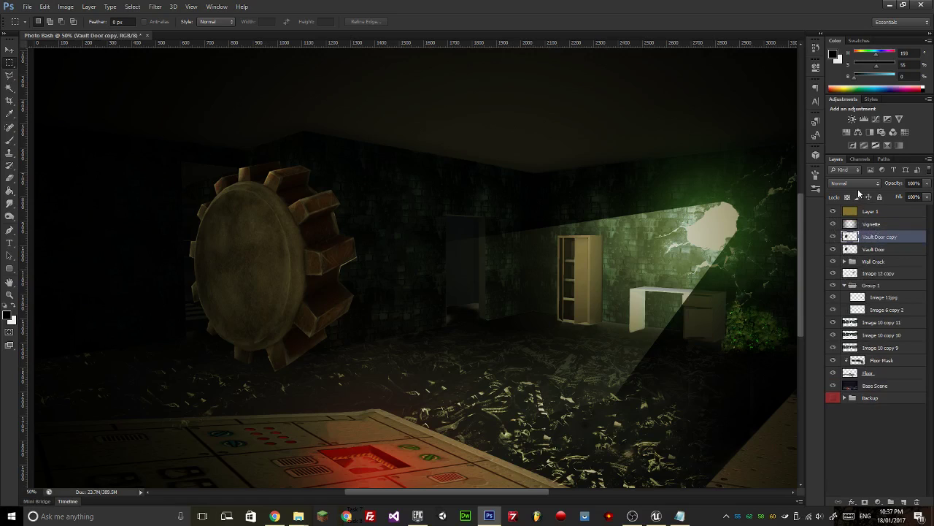
Set the Vault Door copy layer's blend mode to Dissolve and lock its transparent pixels.
{"action": "left_click", "coordinate": [855, 183]}
{"action": "left_click", "coordinate": [846, 195]}
{"action": "left_click", "coordinate": [848, 197]}
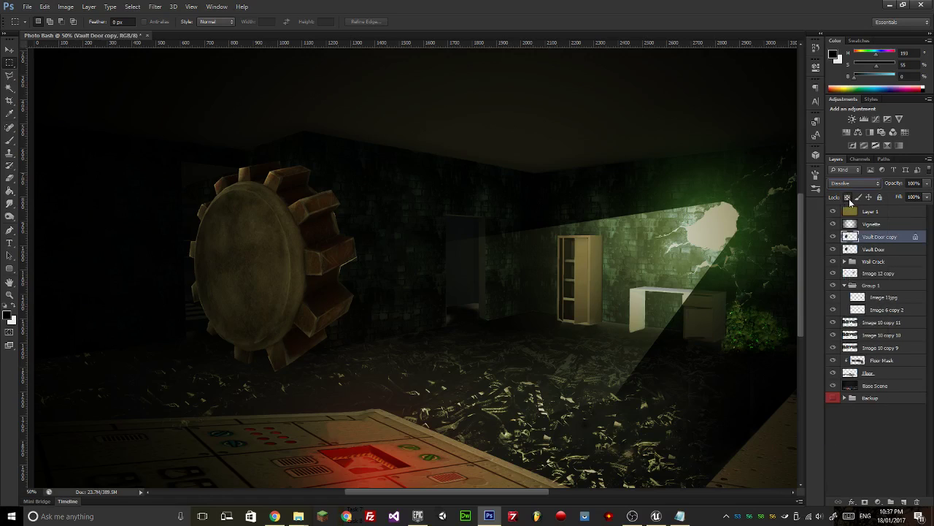
Unlock the Vault Door copy layer's transparent pixels and try out other blend modes on it, including Linear Burn, Color Dodge, Vivid Light, Luminosity and Linear Dodge.
{"action": "left_click", "coordinate": [847, 197]}
{"action": "left_click", "coordinate": [855, 182]}
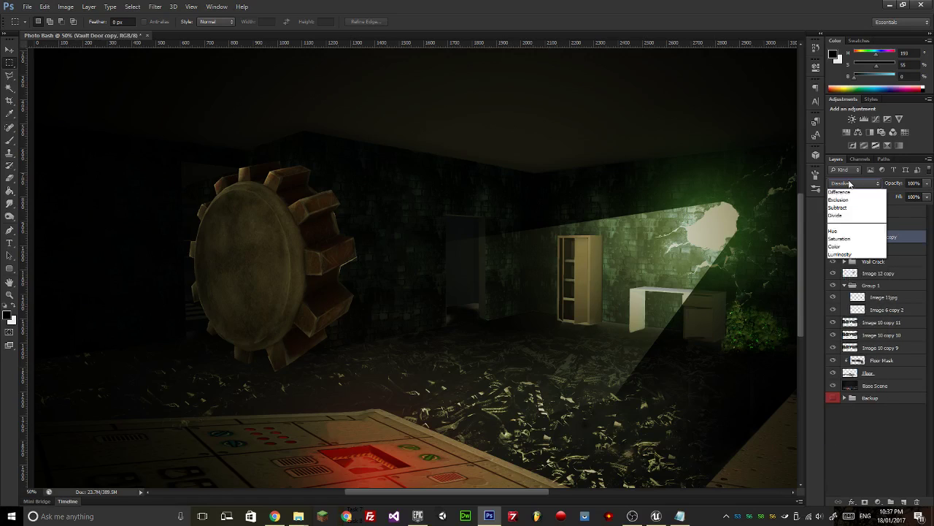
{"action": "left_click", "coordinate": [853, 216]}
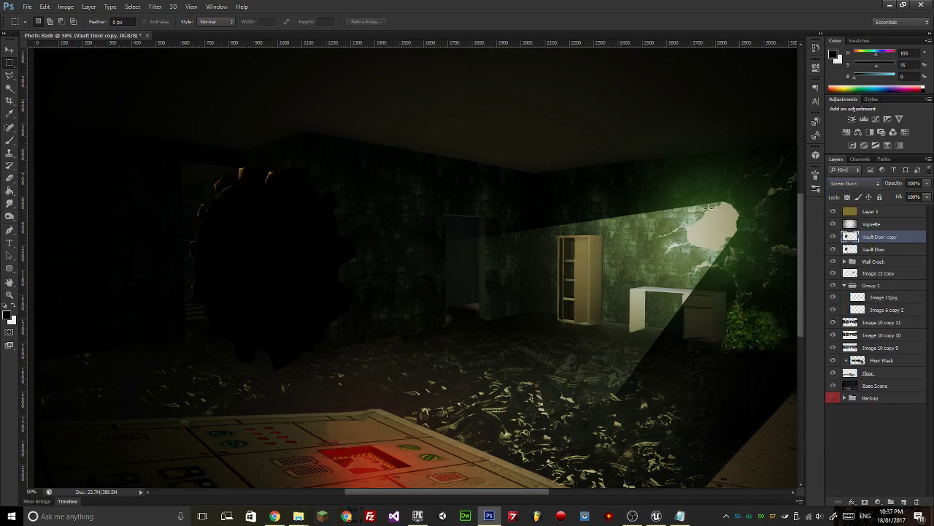
{"action": "key", "text": "Down"}
{"action": "key", "text": "Down"}
{"action": "key", "text": "Down"}
{"action": "key", "text": "Down"}
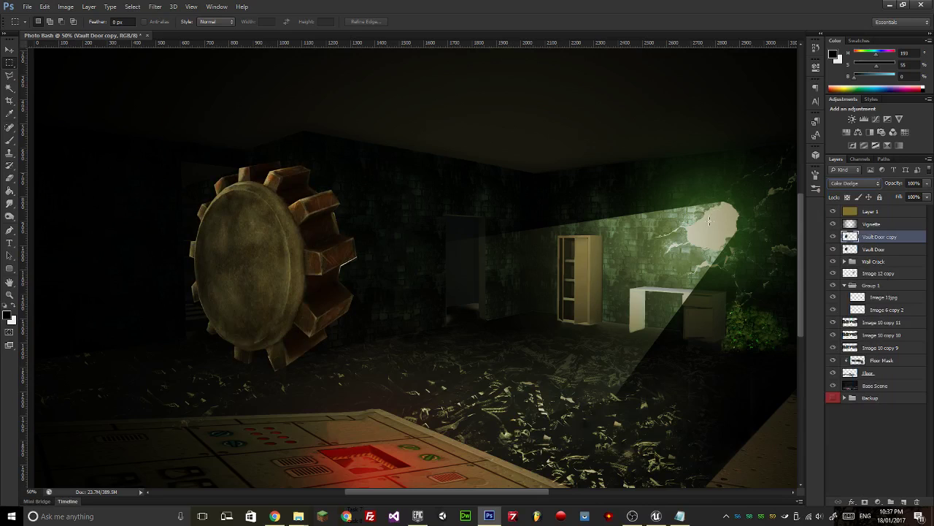
{"action": "key", "text": "Down"}
{"action": "key", "text": "Down"}
{"action": "key", "text": "Down"}
{"action": "key", "text": "Down"}
{"action": "key", "text": "Down"}
{"action": "key", "text": "Down"}
{"action": "key", "text": "Down"}
{"action": "key", "text": "Down"}
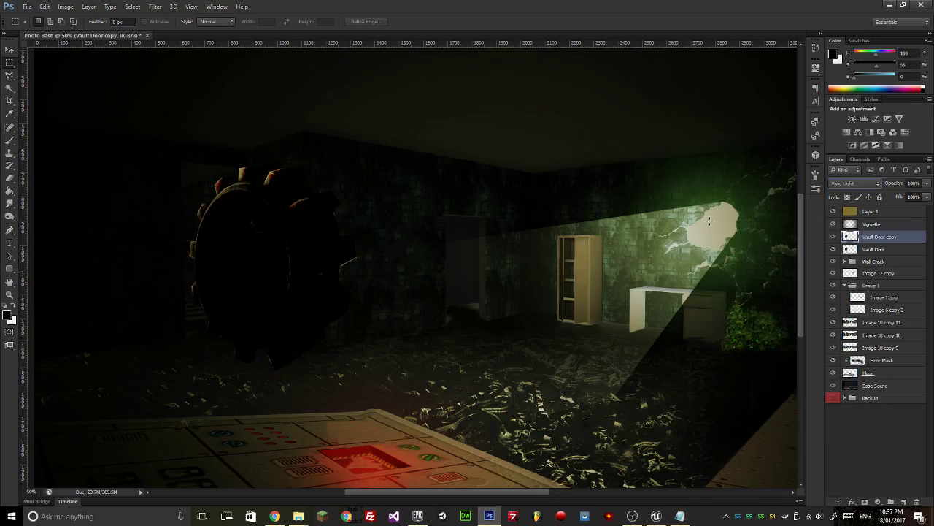
{"action": "key", "text": "Down"}
{"action": "key", "text": "Down"}
{"action": "key", "text": "Down"}
{"action": "key", "text": "Down"}
{"action": "key", "text": "Down"}
{"action": "key", "text": "Down"}
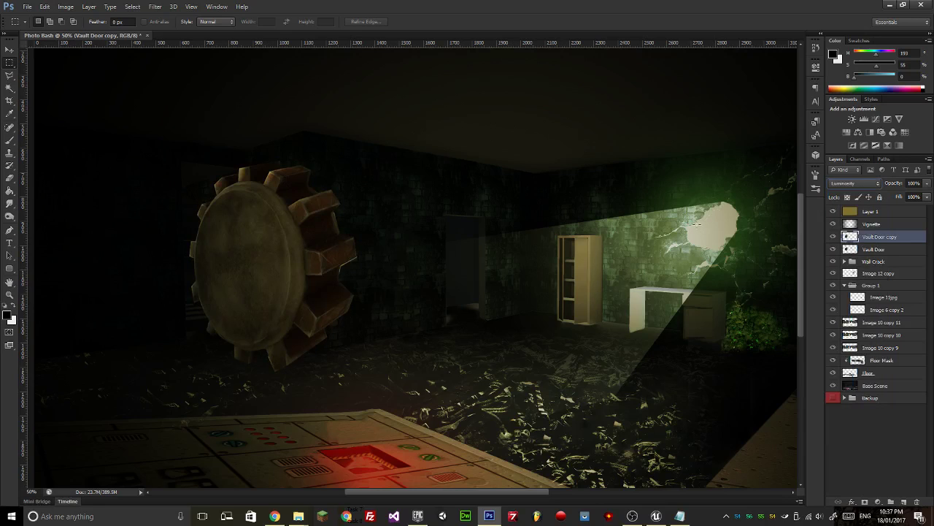
{"action": "key", "text": "Up"}
{"action": "key", "text": "Up"}
{"action": "key", "text": "Up"}
{"action": "key", "text": "Up"}
{"action": "key", "text": "Up"}
{"action": "key", "text": "Up"}
{"action": "key", "text": "Up"}
{"action": "key", "text": "Up"}
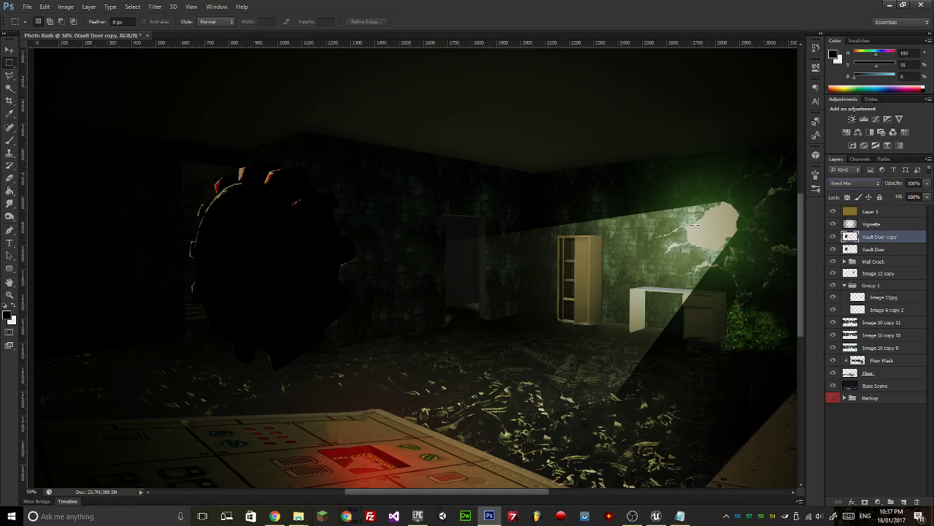
{"action": "key", "text": "Up"}
{"action": "key", "text": "Up"}
{"action": "key", "text": "Up"}
{"action": "key", "text": "Up"}
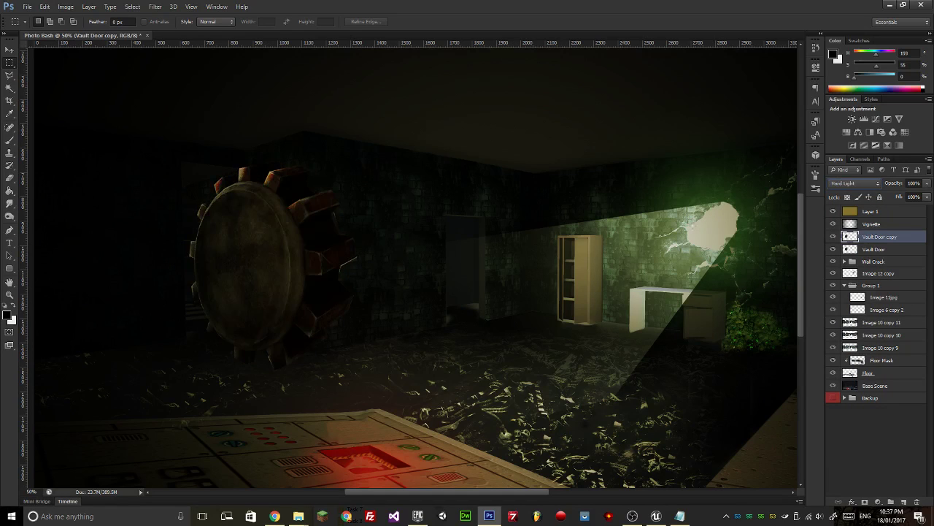
{"action": "key", "text": "Up"}
{"action": "key", "text": "Up"}
{"action": "key", "text": "Up"}
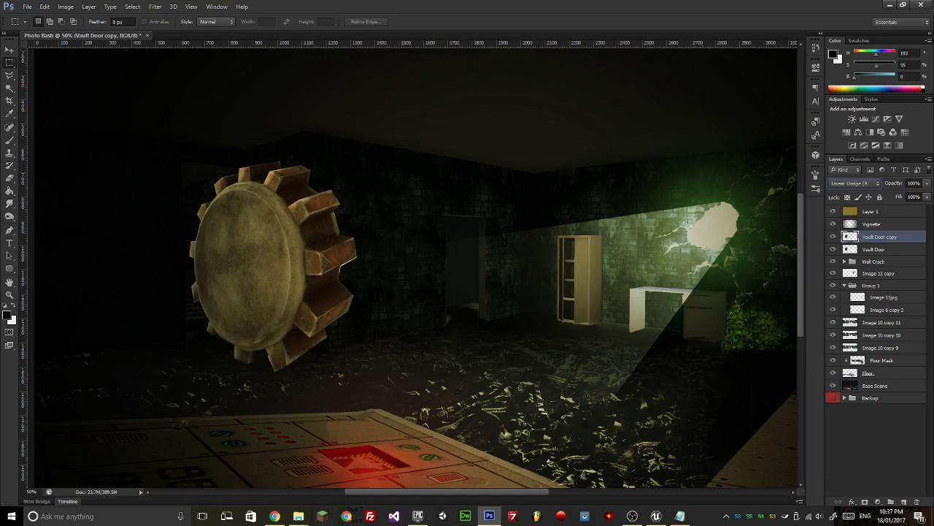
Delete the Vault Door copy layer.
{"action": "left_click", "coordinate": [888, 240]}
{"action": "key", "text": "Delete"}
Apply a Levels adjustment to the Vault Door layer with input black 7 and midtones 1.28.
{"action": "left_click", "coordinate": [65, 7]}
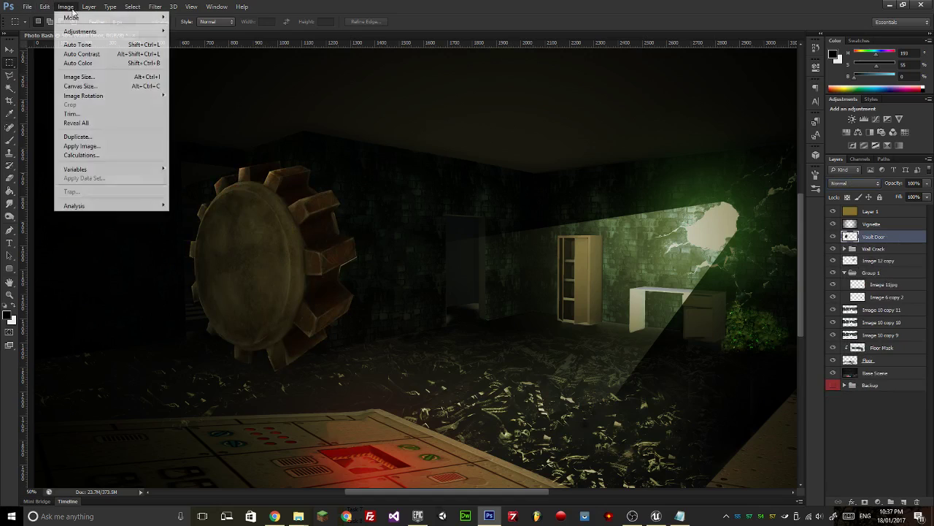
{"action": "mouse_move", "coordinate": [83, 33]}
{"action": "left_click", "coordinate": [187, 40]}
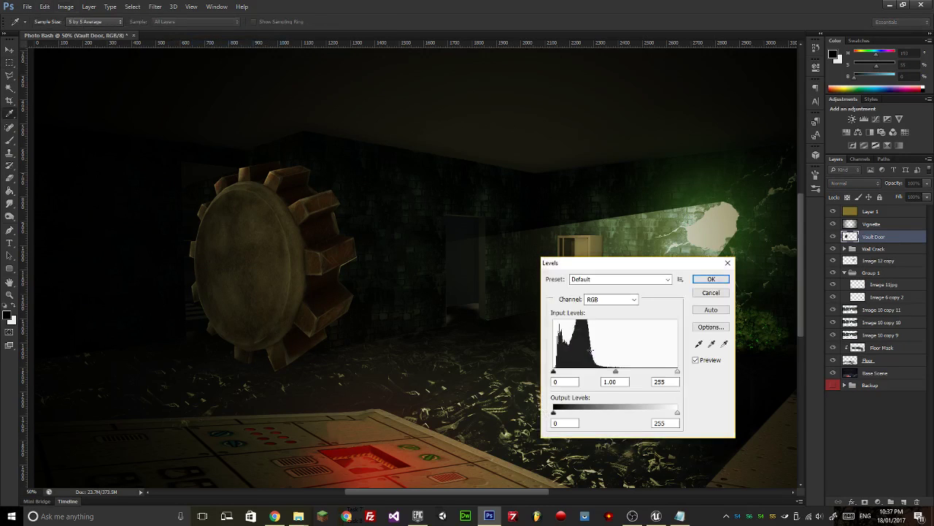
{"action": "left_click_drag", "start_coordinate": [616, 372], "coordinate": [558, 373]}
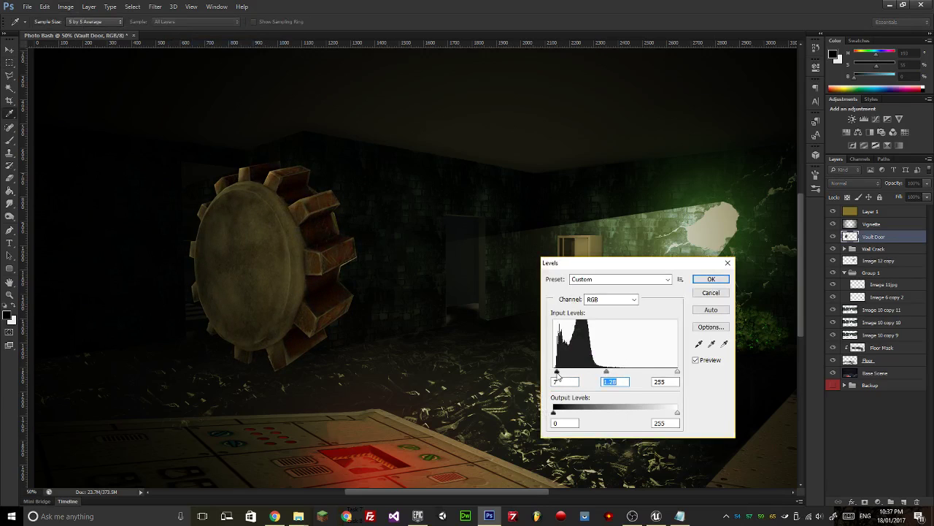
{"action": "left_click", "coordinate": [559, 373]}
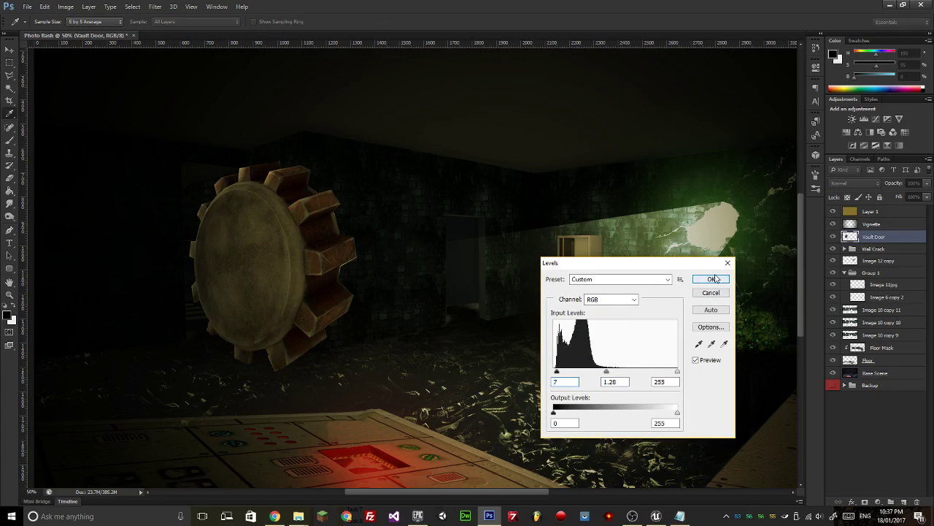
{"action": "left_click", "coordinate": [712, 279]}
Scale the vault door down to about 85%, shift it up and leftward on the wall, fine-tune its lower-right corner, and apply the transform.
{"action": "scroll", "coordinate": [461, 251], "scroll_direction": "down", "scroll_amount": 2}
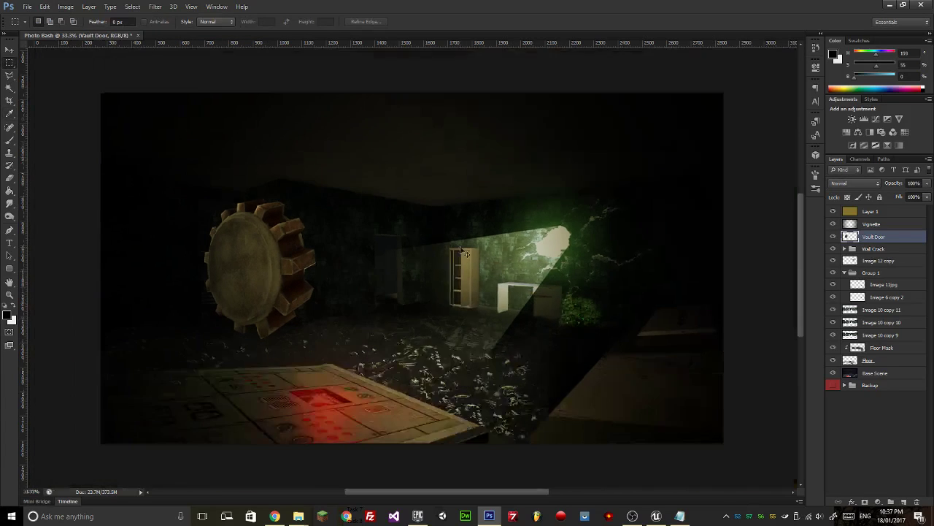
{"action": "scroll", "coordinate": [461, 251], "scroll_direction": "up", "scroll_amount": 2}
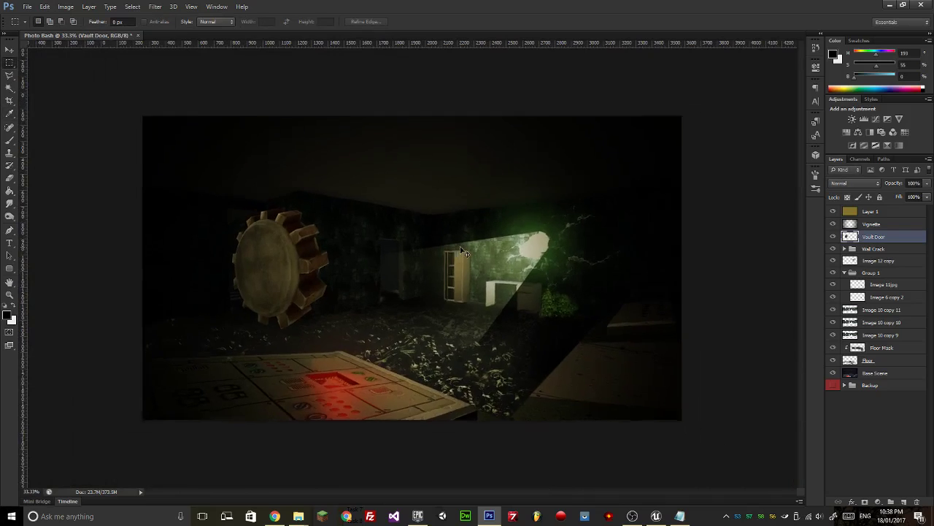
{"action": "key", "text": "ctrl+t"}
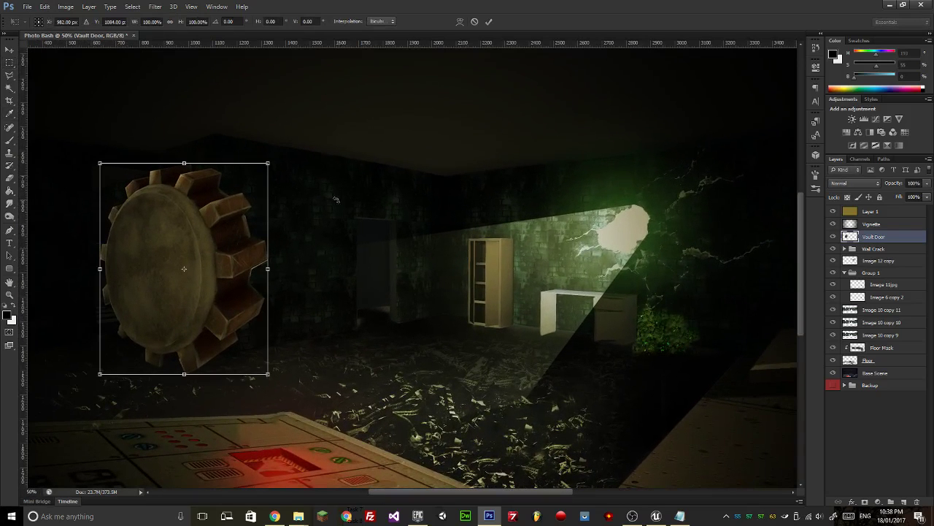
{"action": "left_click_drag", "start_coordinate": [262, 166], "coordinate": [244, 183]}
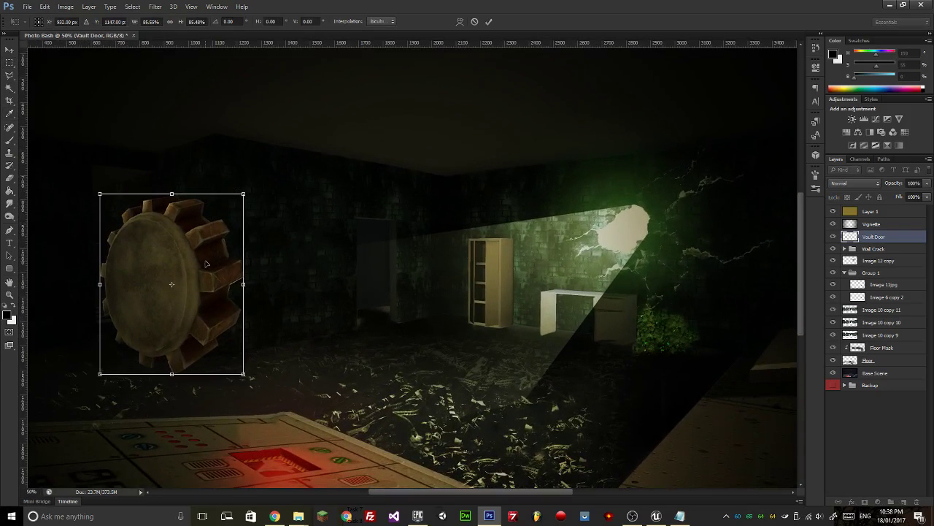
{"action": "left_click_drag", "start_coordinate": [204, 253], "coordinate": [189, 243]}
{"action": "left_click_drag", "start_coordinate": [228, 353], "coordinate": [232, 358]}
{"action": "key", "text": "Return"}
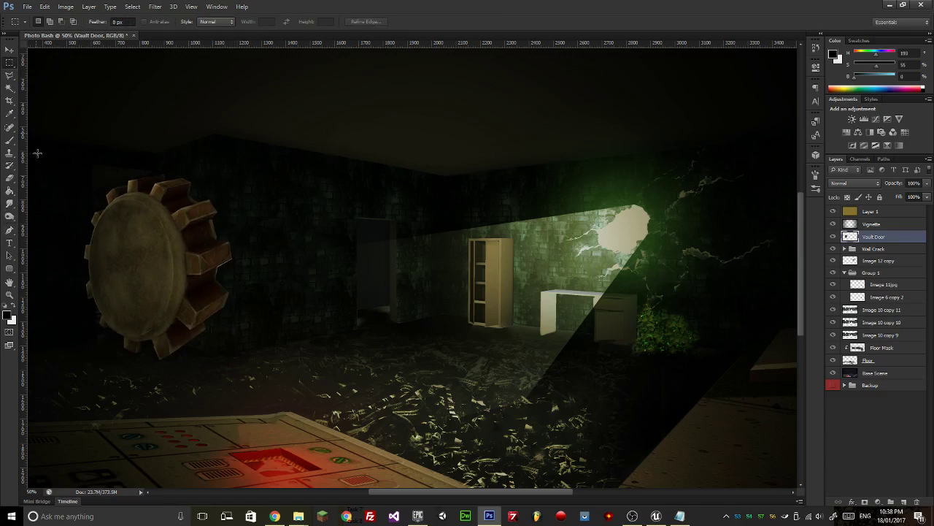
Trim the teeth off the vault door's left edge using a narrow rectangular selection, and deselect.
{"action": "left_click_drag", "start_coordinate": [36, 133], "coordinate": [92, 356]}
{"action": "key", "text": "ctrl+d"}
Warp the vault door, pulling the mesh lines on its right side downward and adjusting its lower face, and apply the warp.
{"action": "key", "text": "ctrl+t"}
{"action": "left_click", "coordinate": [458, 22]}
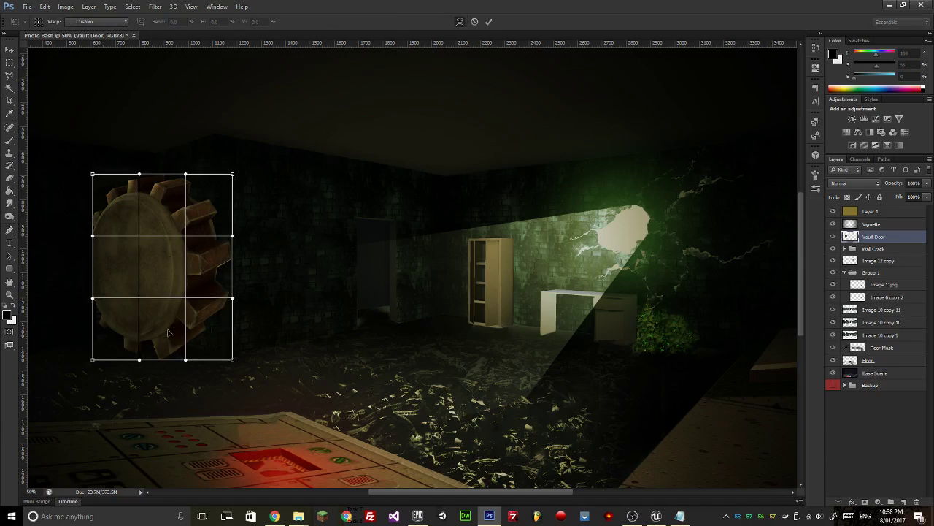
{"action": "left_click_drag", "start_coordinate": [185, 299], "coordinate": [185, 295]}
{"action": "left_click_drag", "start_coordinate": [231, 241], "coordinate": [234, 257]}
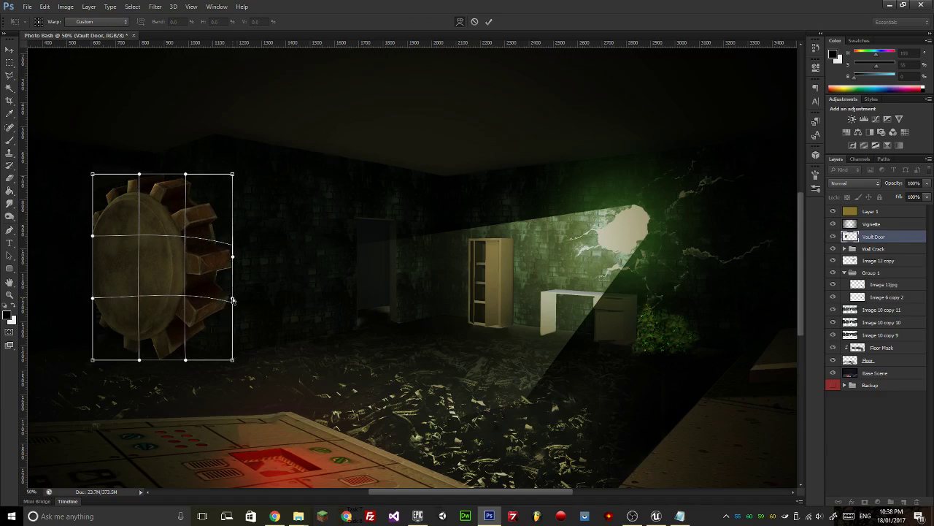
{"action": "left_click_drag", "start_coordinate": [232, 299], "coordinate": [184, 312]}
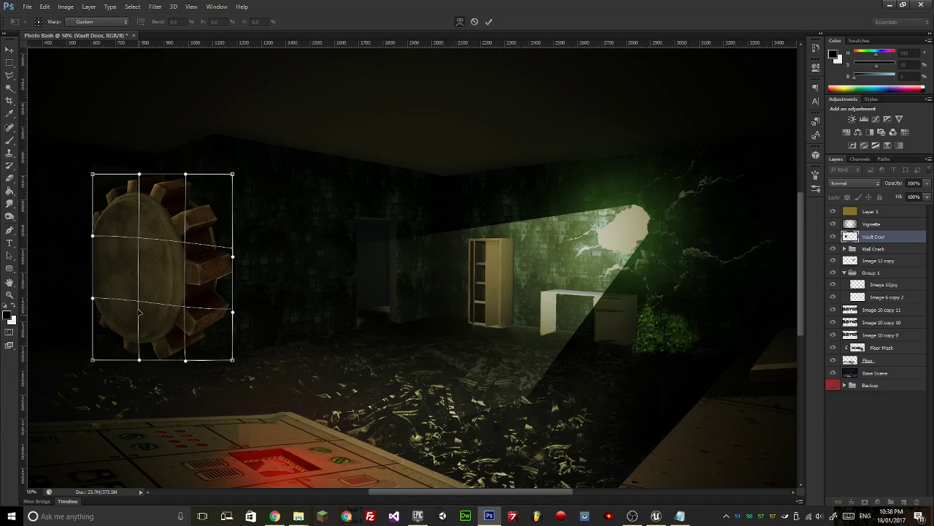
{"action": "left_click_drag", "start_coordinate": [139, 312], "coordinate": [139, 313]}
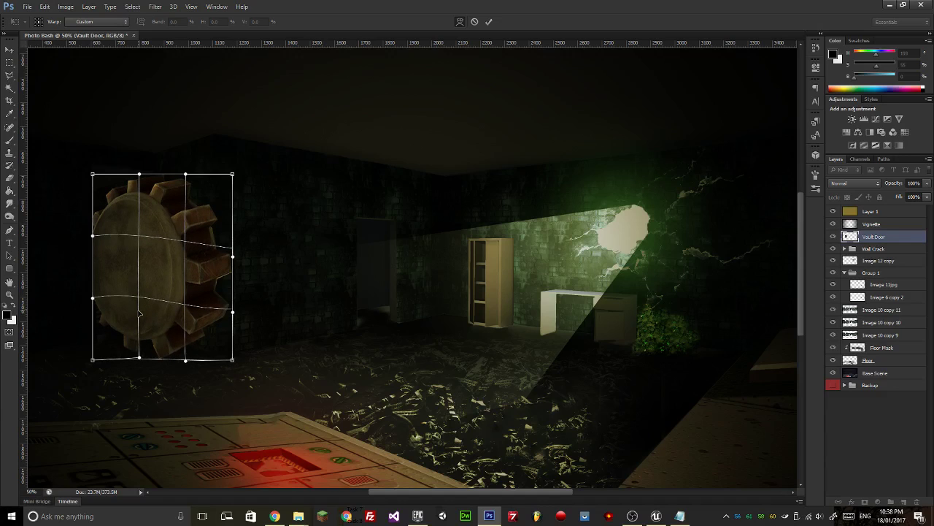
{"action": "key", "text": "Return"}
{"action": "key", "text": "m"}
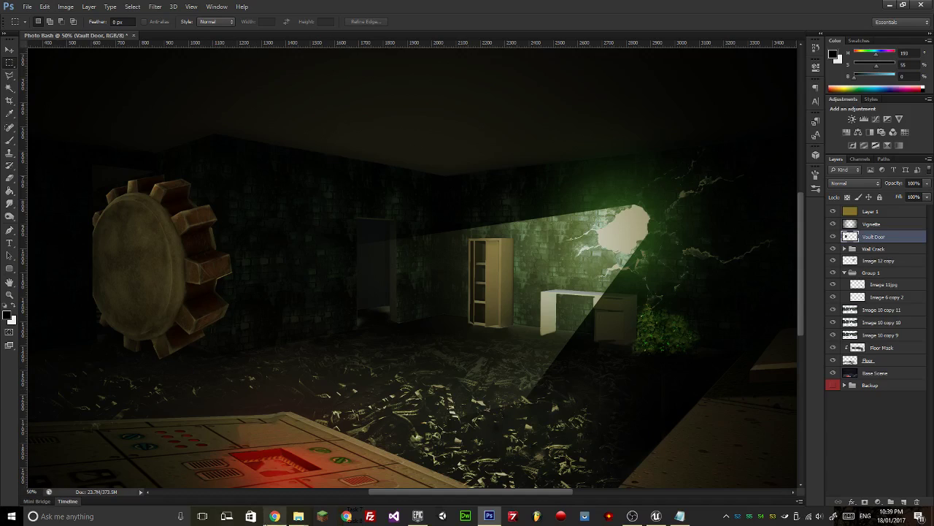
Switch to Chrome, open the image results for vault door gear, and preview the large golden vault door photo.
{"action": "left_click", "coordinate": [275, 515]}
{"action": "left_click", "coordinate": [49, 8]}
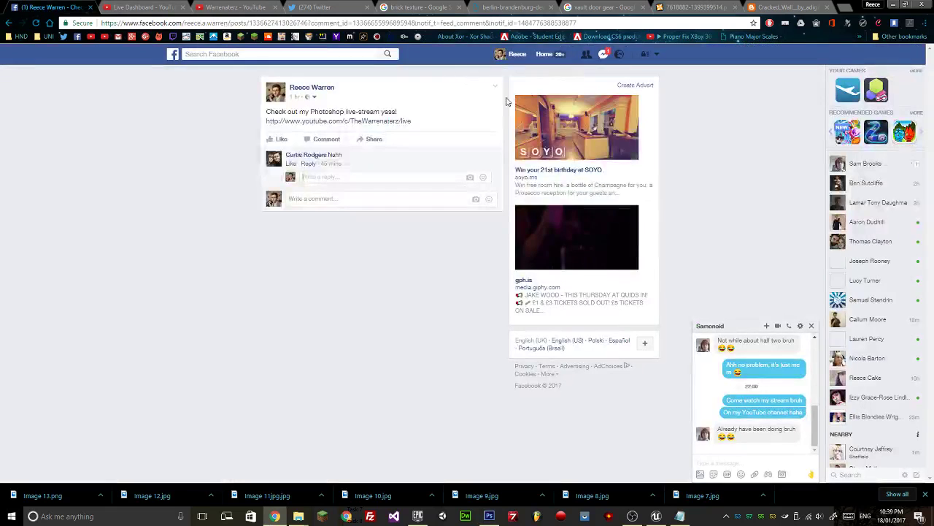
{"action": "left_click", "coordinate": [602, 7]}
{"action": "scroll", "coordinate": [356, 126], "scroll_direction": "up", "scroll_amount": 1}
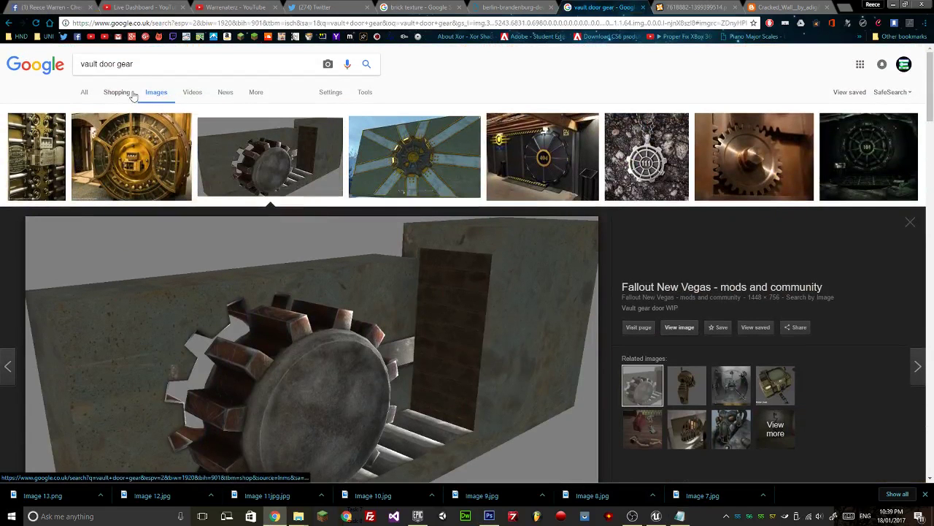
{"action": "left_click_drag", "start_coordinate": [137, 64], "coordinate": [76, 63]}
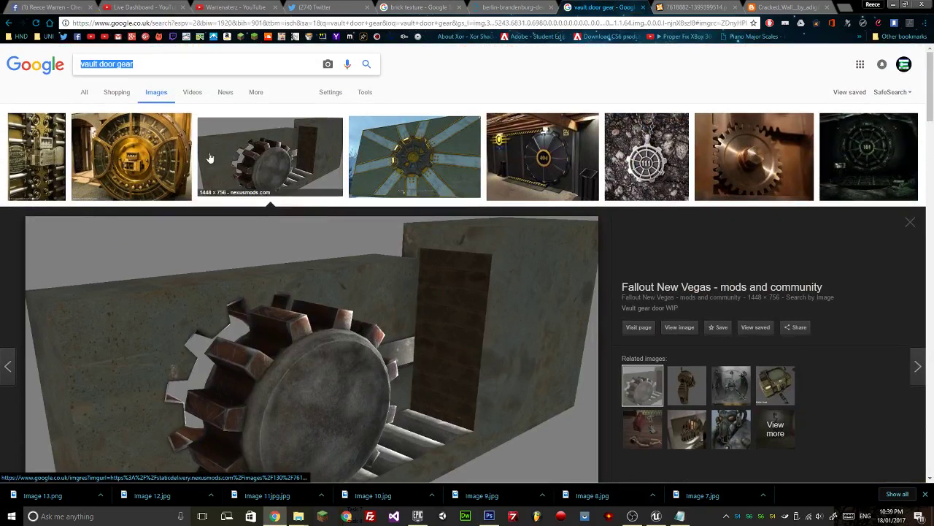
{"action": "left_click", "coordinate": [113, 151]}
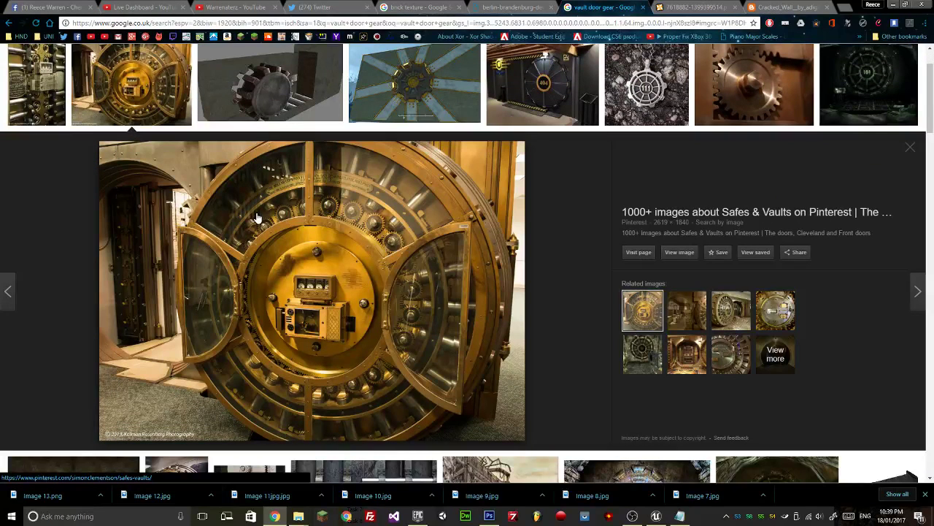
Look through more vault door gear image results, previewing the green Fallout 3 vault door and the spoked steel vault door stock photo.
{"action": "scroll", "coordinate": [297, 232], "scroll_direction": "down", "scroll_amount": 6}
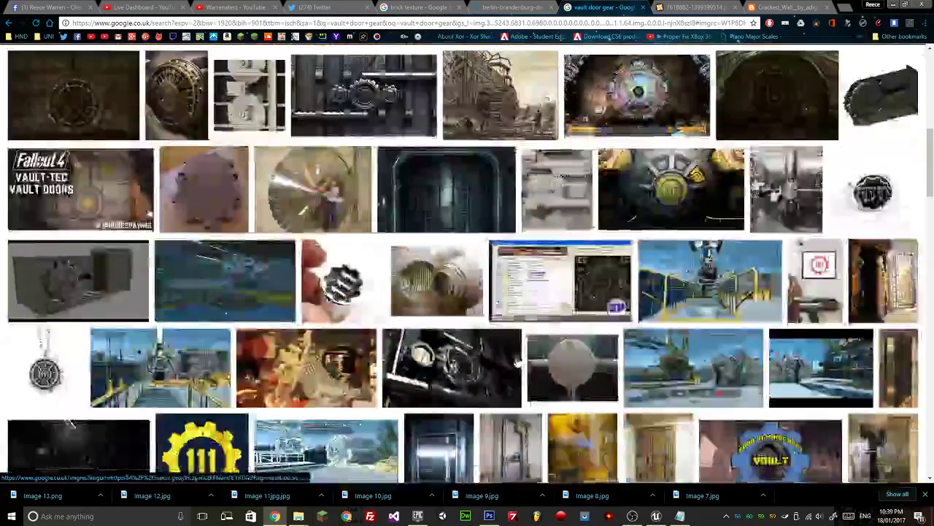
{"action": "scroll", "coordinate": [557, 319], "scroll_direction": "up", "scroll_amount": 2}
{"action": "scroll", "coordinate": [557, 319], "scroll_direction": "down", "scroll_amount": 5}
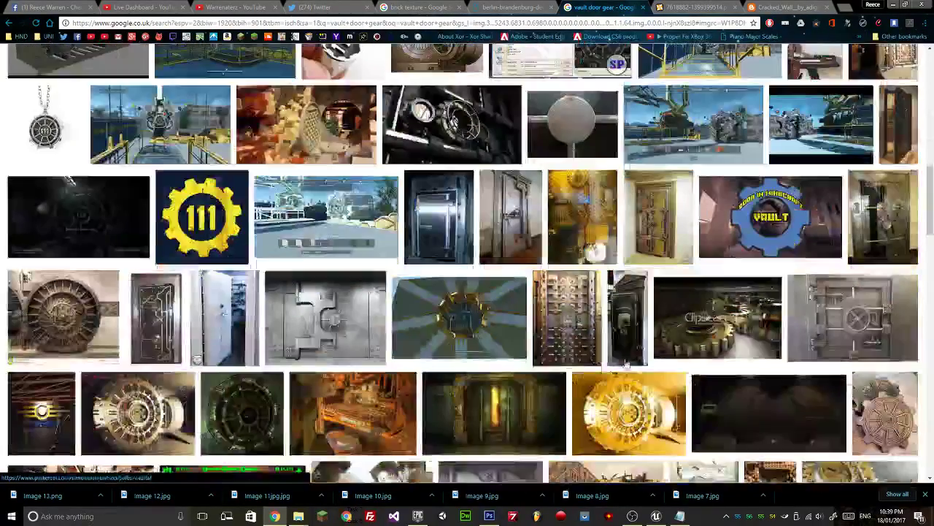
{"action": "scroll", "coordinate": [427, 317], "scroll_direction": "down", "scroll_amount": 2}
{"action": "left_click", "coordinate": [234, 260]}
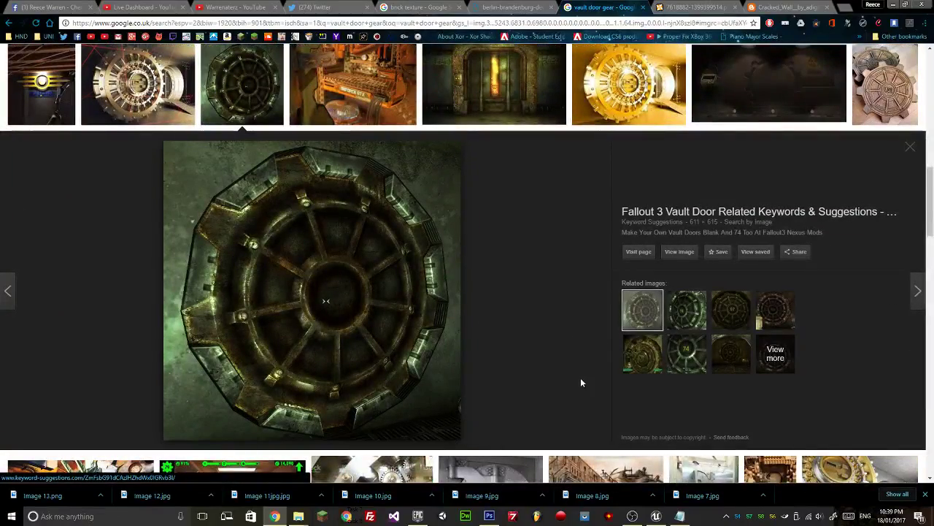
{"action": "scroll", "coordinate": [580, 379], "scroll_direction": "down", "scroll_amount": 5}
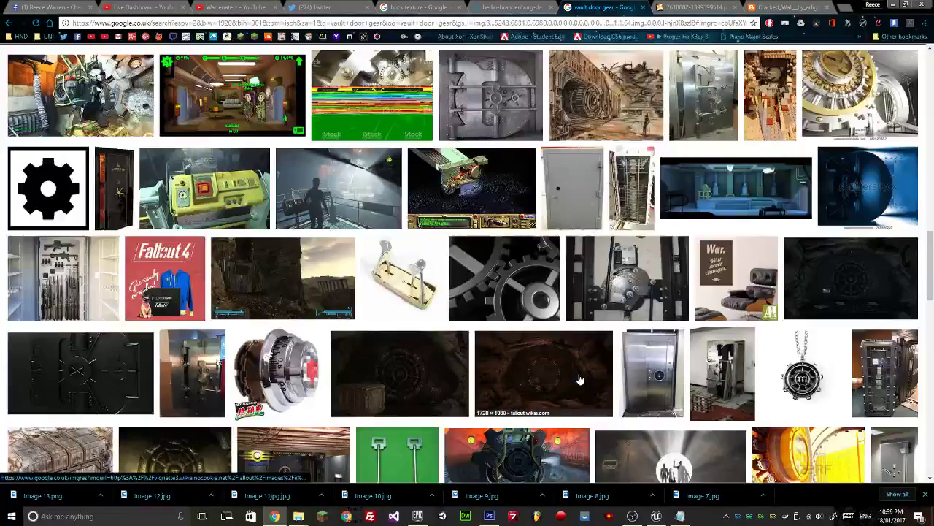
{"action": "left_click", "coordinate": [103, 341]}
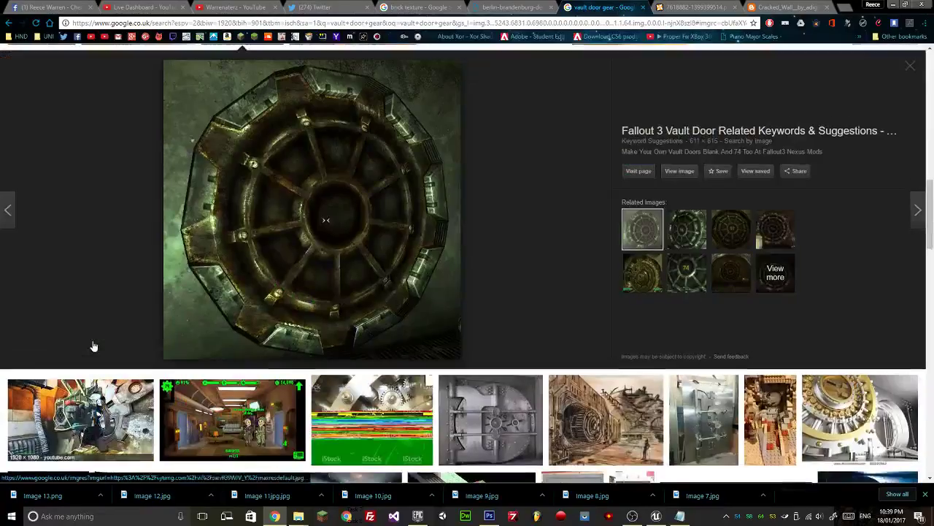
{"action": "scroll", "coordinate": [110, 329], "scroll_direction": "down", "scroll_amount": 5}
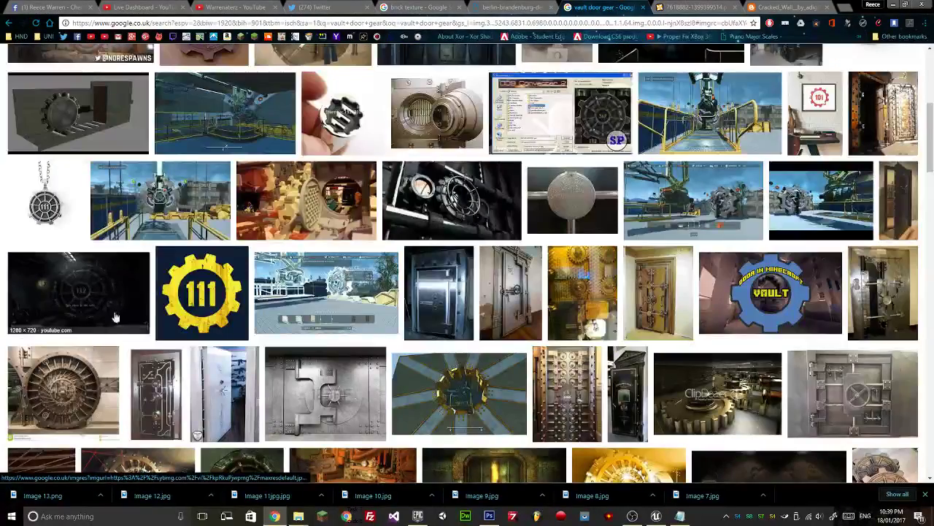
{"action": "left_click", "coordinate": [47, 402]}
{"action": "scroll", "coordinate": [358, 336], "scroll_direction": "up", "scroll_amount": 1}
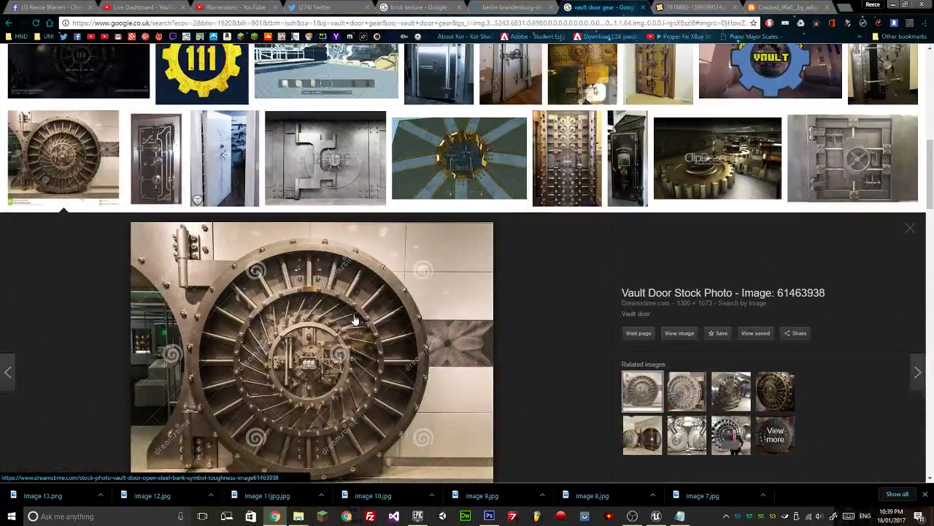
{"action": "scroll", "coordinate": [343, 310], "scroll_direction": "up", "scroll_amount": 2}
{"action": "scroll", "coordinate": [402, 295], "scroll_direction": "up", "scroll_amount": 5}
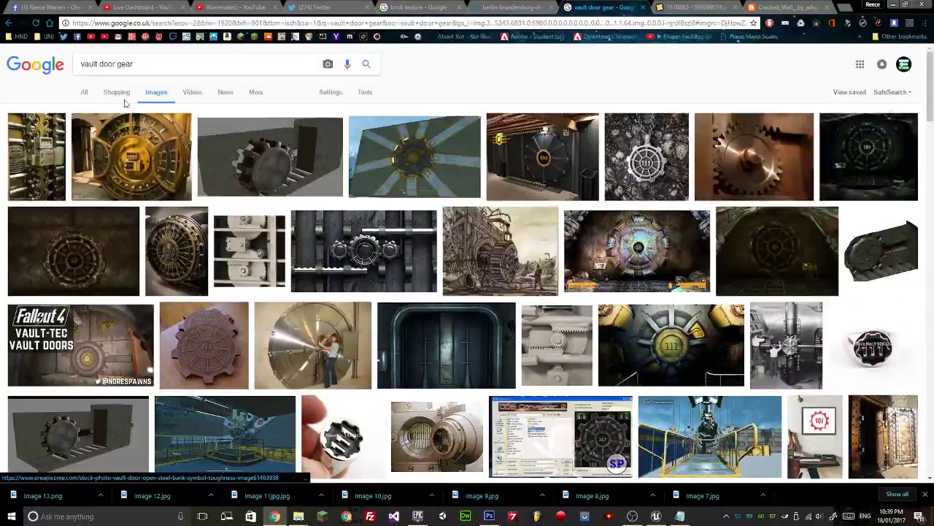
Shorten the image search to "vault door" and run it.
{"action": "double_click", "coordinate": [123, 64]}
{"action": "key", "text": "BackSpace"}
{"action": "key", "text": "Return"}
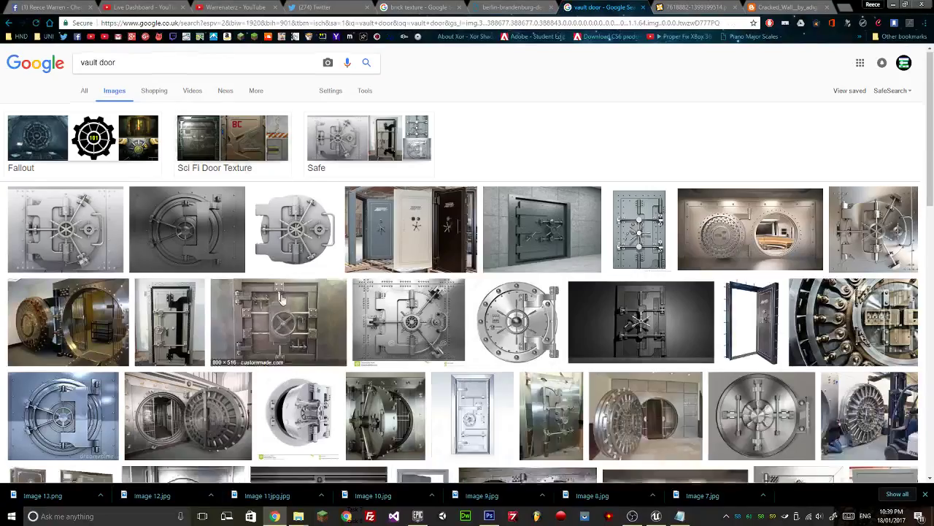
Open the full-size Wikiwand bank vault photo from the image results, copy it, and paste it into the Photo Bash document in Photoshop.
{"action": "scroll", "coordinate": [538, 126], "scroll_direction": "down", "scroll_amount": 10}
{"action": "left_click", "coordinate": [539, 125]}
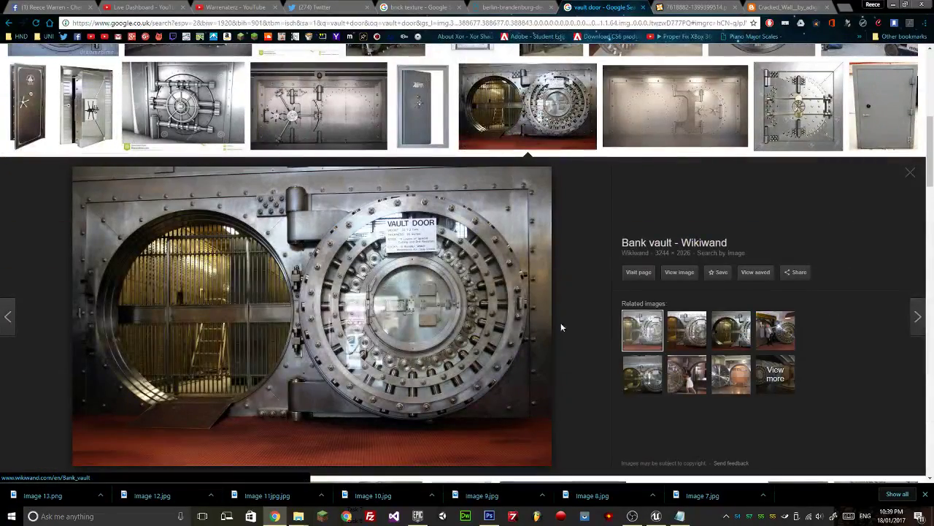
{"action": "left_click", "coordinate": [679, 272]}
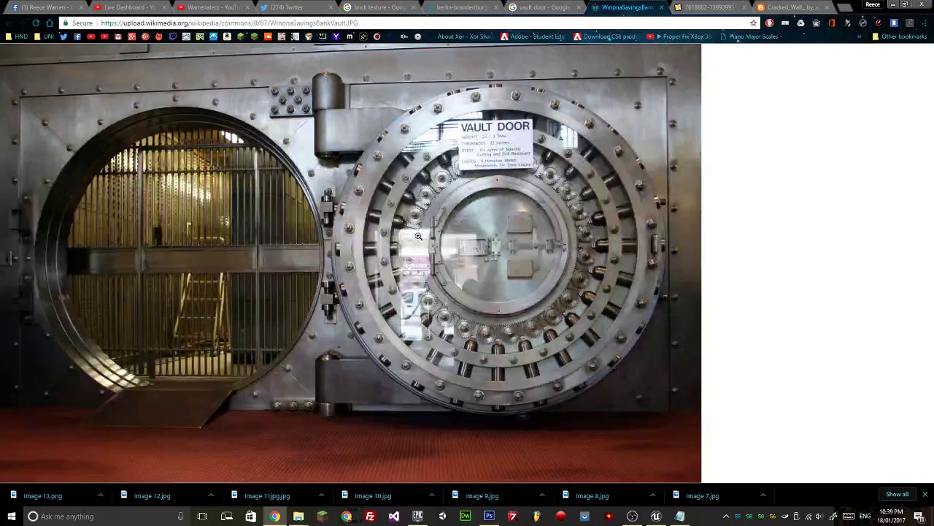
{"action": "right_click", "coordinate": [418, 235]}
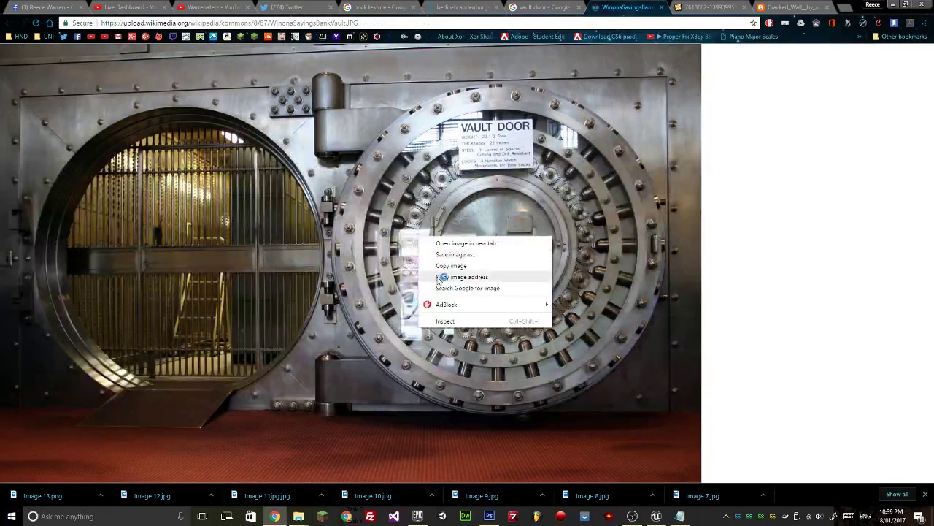
{"action": "left_click", "coordinate": [449, 276]}
{"action": "left_click", "coordinate": [489, 515]}
{"action": "key", "text": "ctrl+v"}
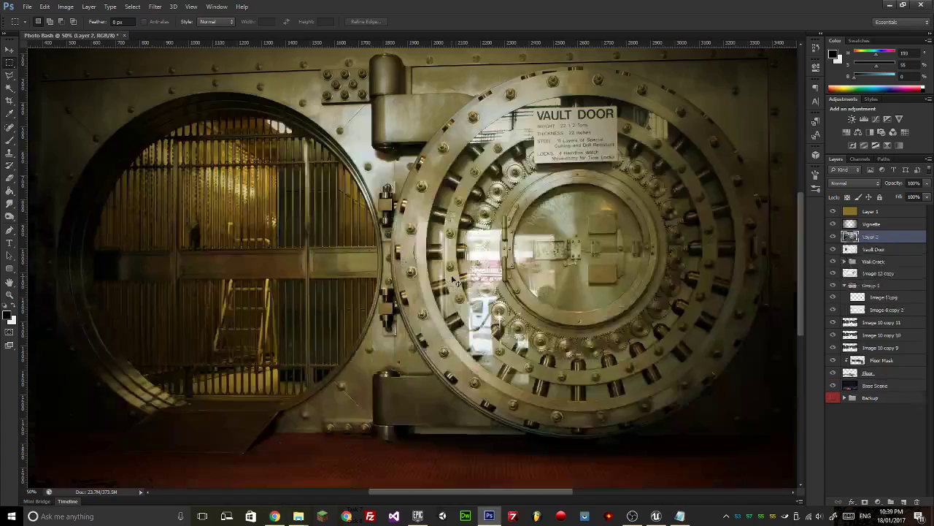
Scale the pasted bank vault photo to about 55.5% and move it over the gear-shaped door on the scene's left side.
{"action": "key", "text": "ctrl+t"}
{"action": "key", "text": "ctrl+minus"}
{"action": "key", "text": "ctrl+minus"}
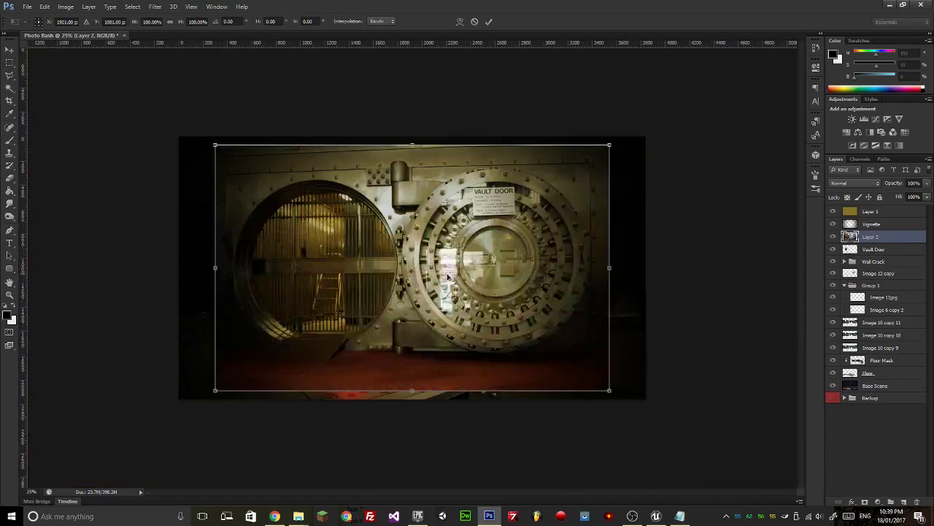
{"action": "left_click_drag", "start_coordinate": [212, 143], "coordinate": [390, 252]}
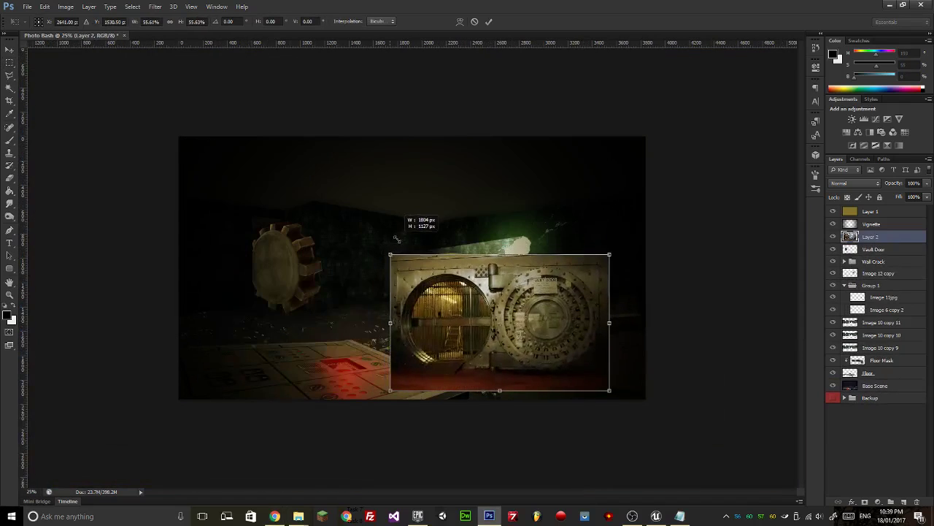
{"action": "key", "text": "ctrl+plus"}
{"action": "key", "text": "ctrl+plus"}
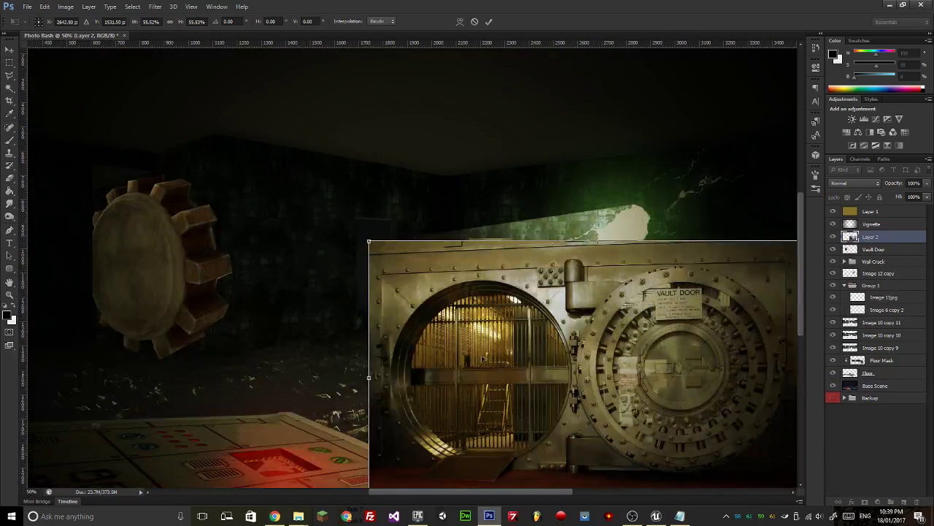
{"action": "left_click_drag", "start_coordinate": [473, 360], "coordinate": [136, 280]}
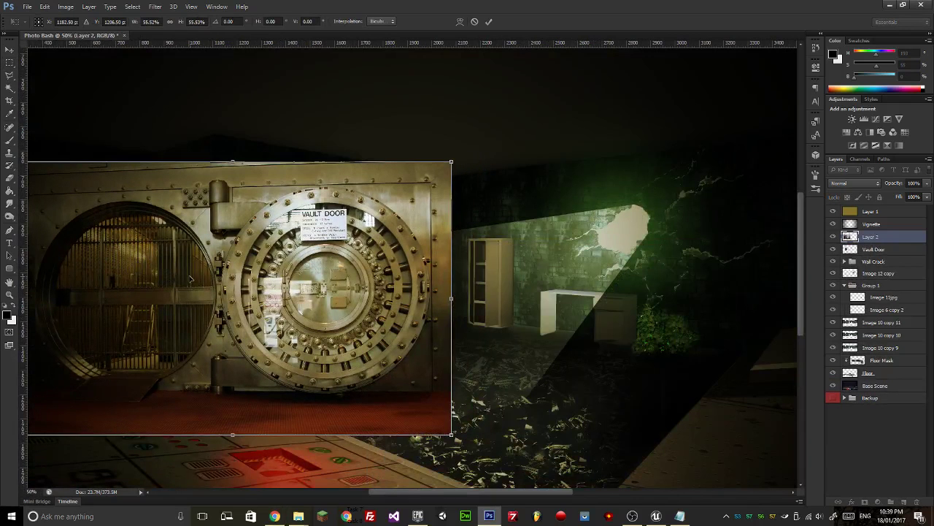
Place guides along the round vault door's left and top edges and select the door with the Elliptical Marquee tool.
{"action": "left_click", "coordinate": [9, 62]}
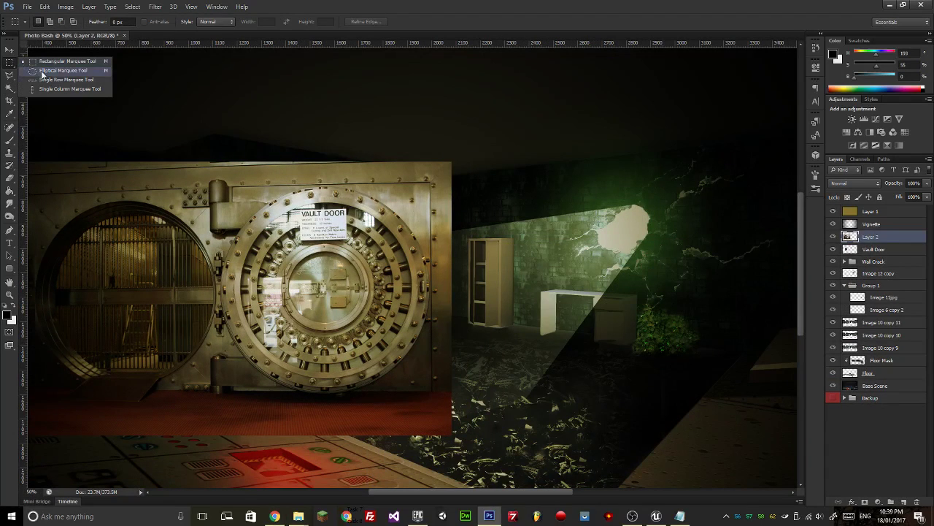
{"action": "left_click", "coordinate": [42, 70]}
{"action": "left_click_drag", "start_coordinate": [26, 117], "coordinate": [226, 150]}
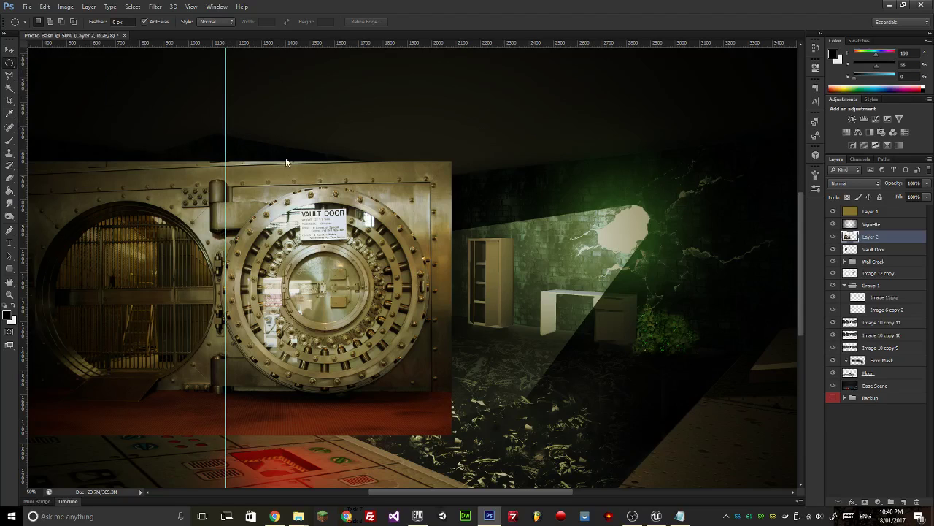
{"action": "left_click_drag", "start_coordinate": [286, 160], "coordinate": [288, 189]}
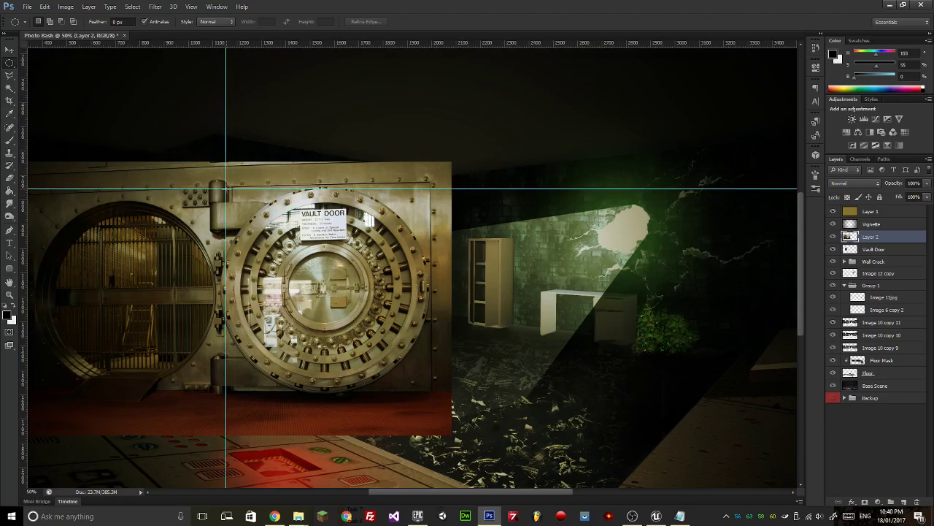
{"action": "left_click_drag", "start_coordinate": [226, 190], "coordinate": [425, 387]}
Invert the selection, delete the rest of the bank vault photo around the round door, and deselect.
{"action": "right_click", "coordinate": [371, 325]}
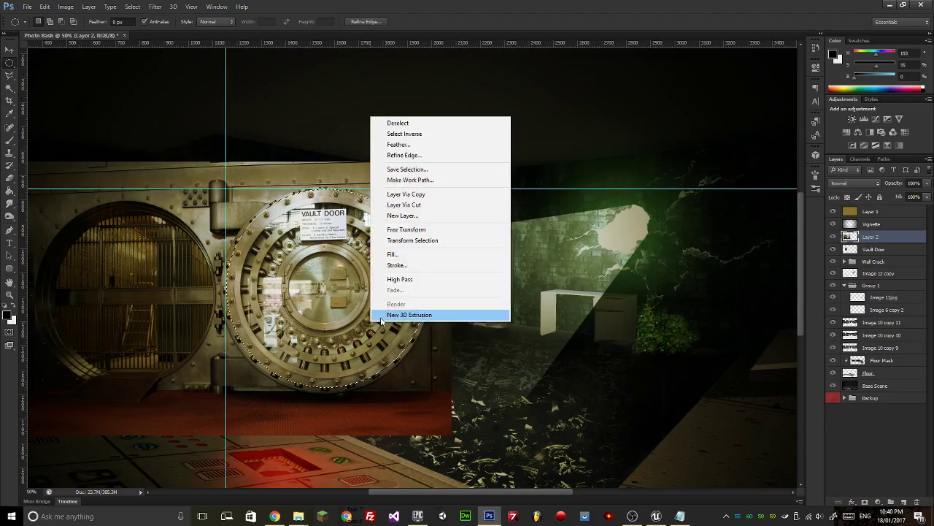
{"action": "left_click", "coordinate": [421, 135]}
{"action": "key", "text": "Delete"}
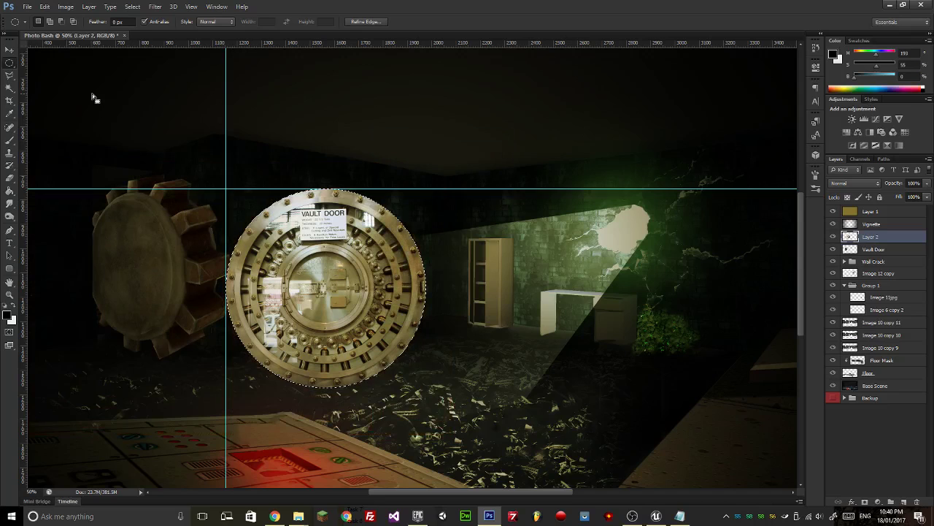
{"action": "key", "text": "ctrl+d"}
Remove the vertical and horizontal guides from the canvas.
{"action": "left_click", "coordinate": [9, 49]}
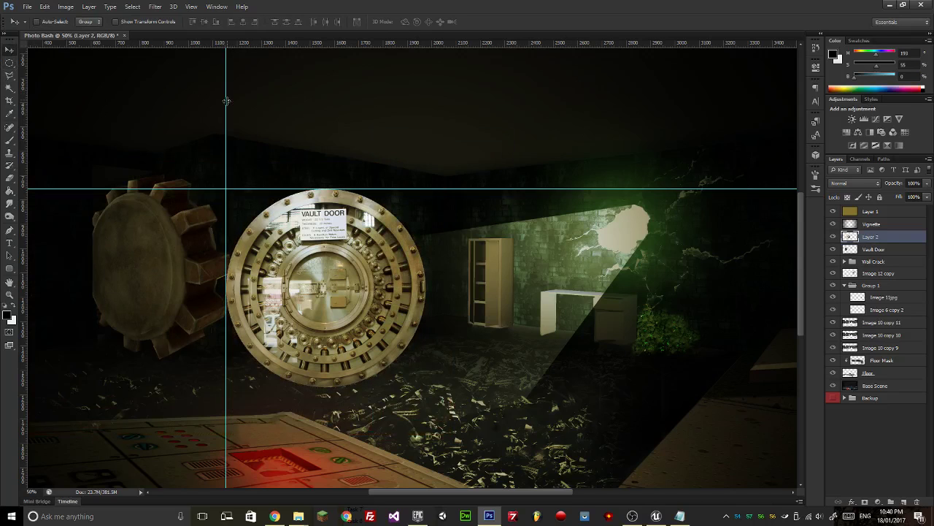
{"action": "left_click_drag", "start_coordinate": [227, 102], "coordinate": [18, 177]}
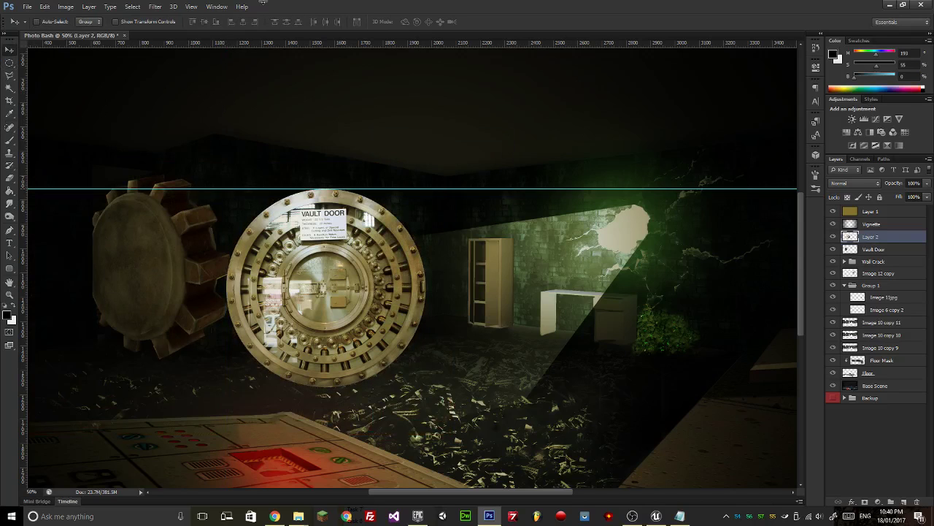
{"action": "left_click_drag", "start_coordinate": [197, 188], "coordinate": [275, 45]}
Scale the round door to about 57.7% width and 83.5% height, skewing and positioning it over the gear-shaped door's front face.
{"action": "key", "text": "ctrl+t"}
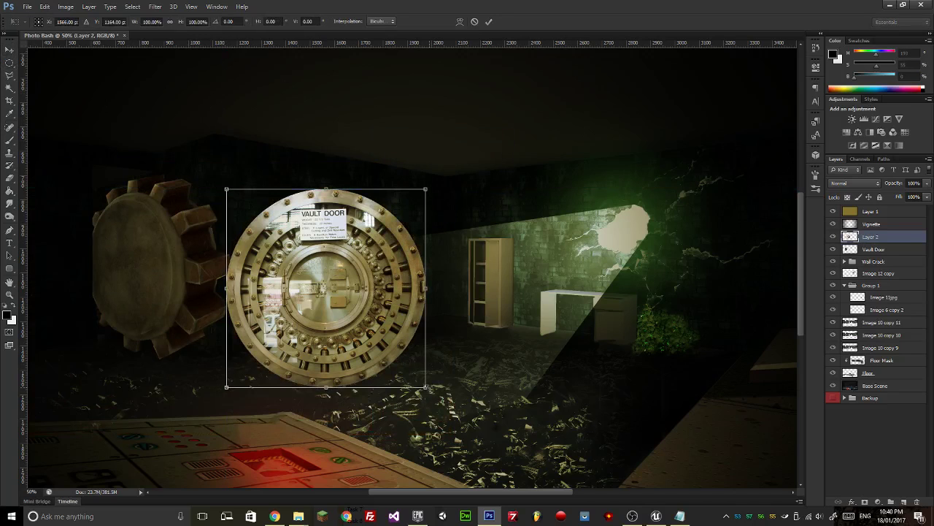
{"action": "left_click_drag", "start_coordinate": [392, 375], "coordinate": [365, 349]}
{"action": "left_click_drag", "start_coordinate": [351, 281], "coordinate": [207, 274]}
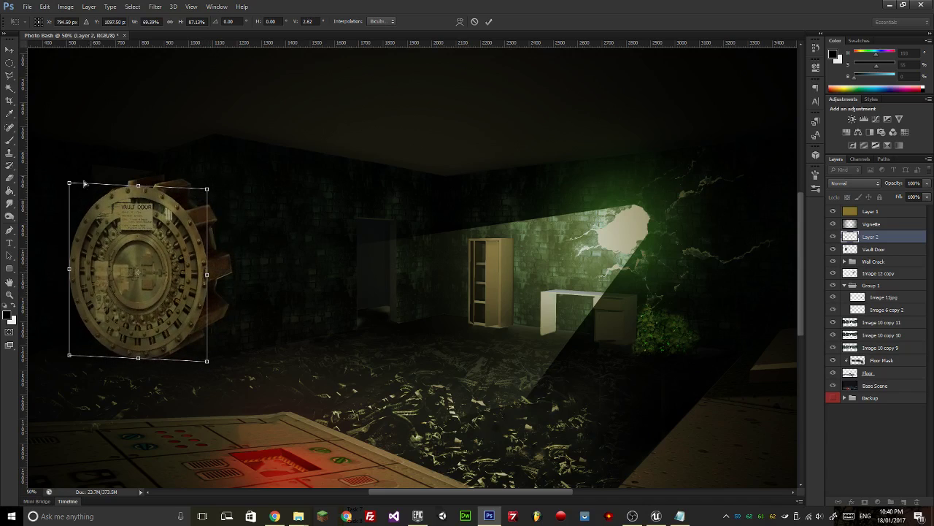
{"action": "left_click_drag", "start_coordinate": [76, 191], "coordinate": [102, 226]}
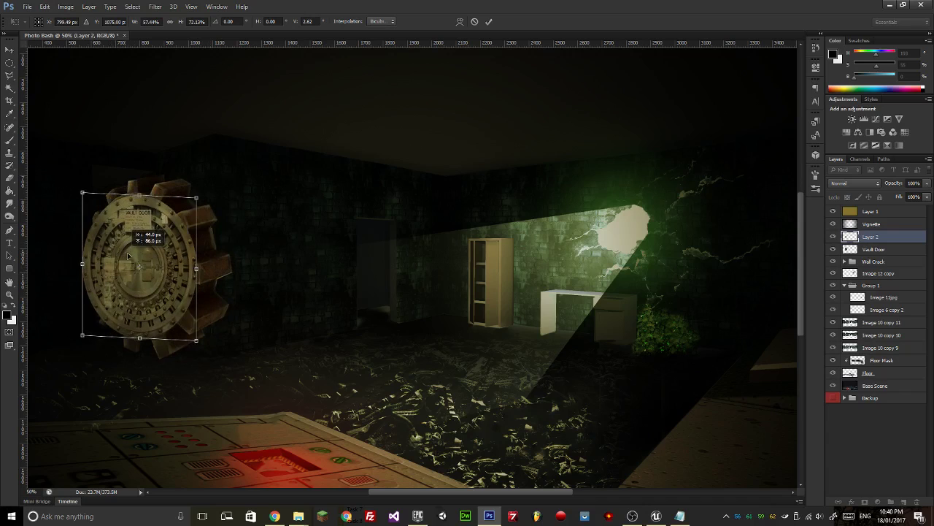
{"action": "left_click_drag", "start_coordinate": [97, 264], "coordinate": [102, 260]}
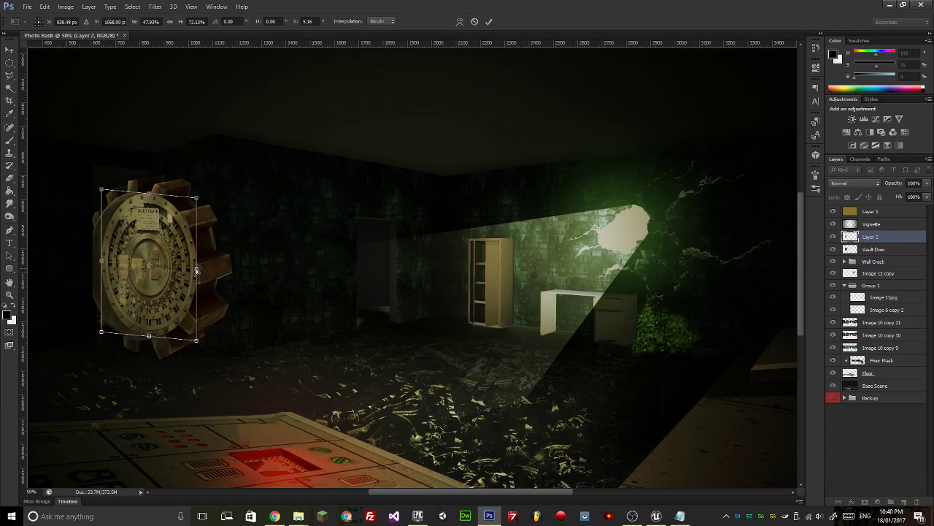
{"action": "left_click_drag", "start_coordinate": [195, 269], "coordinate": [217, 285]}
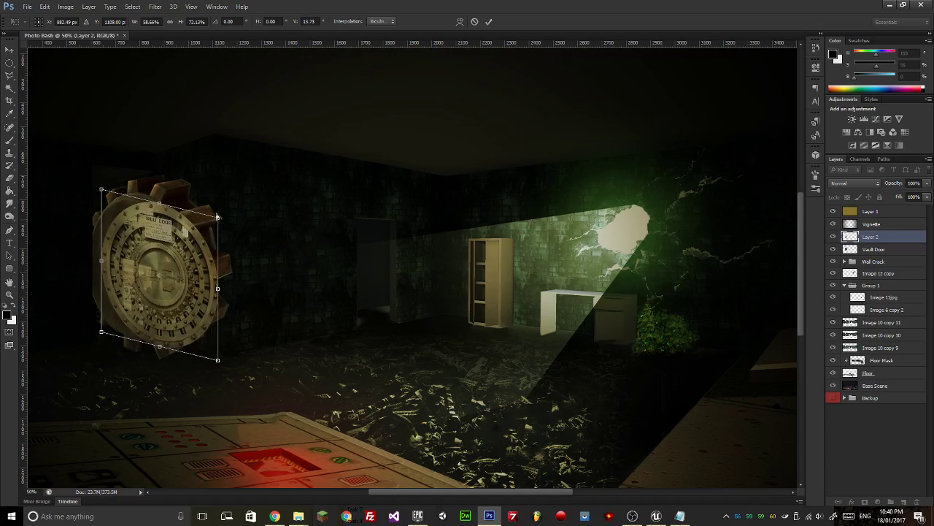
{"action": "left_click_drag", "start_coordinate": [217, 217], "coordinate": [218, 196]}
{"action": "left_click_drag", "start_coordinate": [175, 270], "coordinate": [146, 269]}
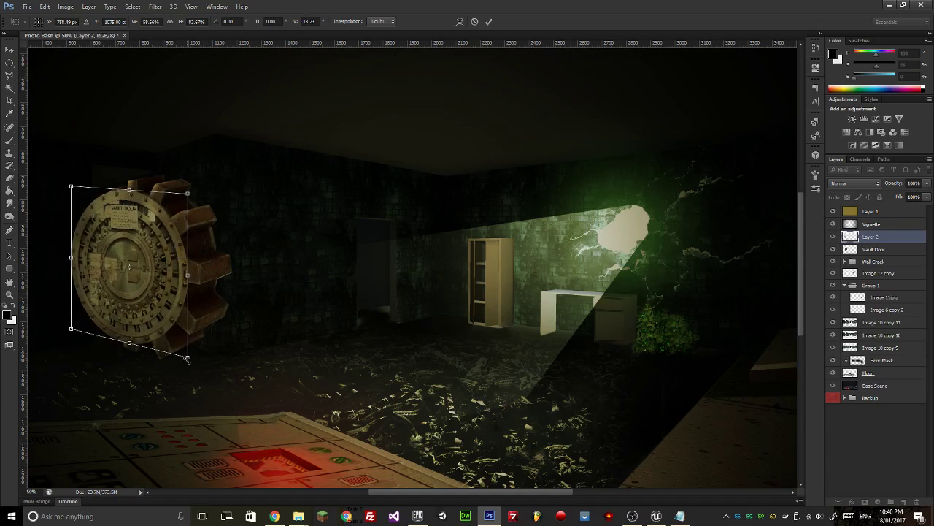
{"action": "left_click_drag", "start_coordinate": [188, 357], "coordinate": [185, 359]}
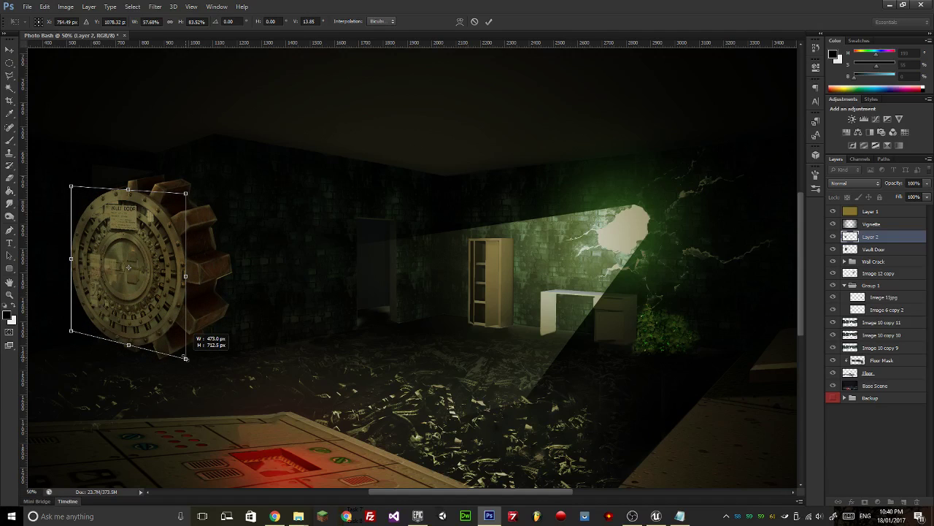
{"action": "key", "text": "Return"}
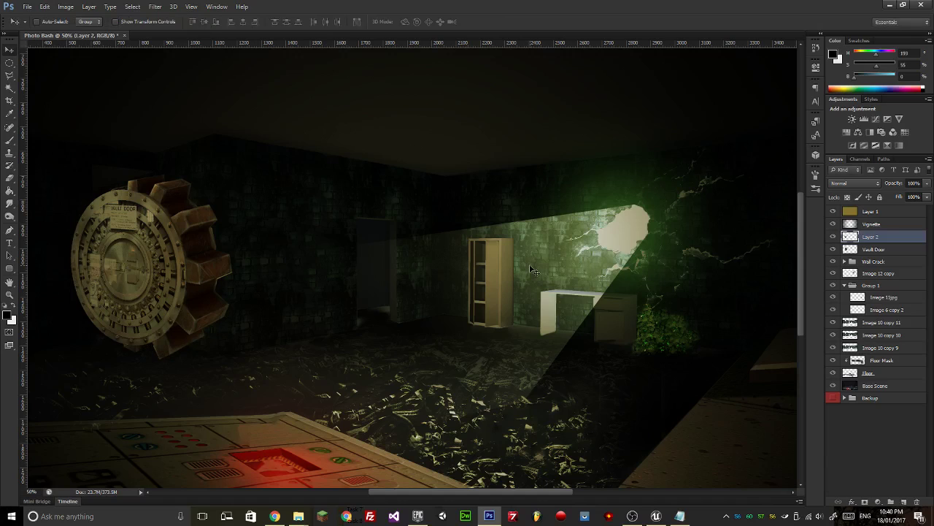
Try several blend modes on the round door's layer, including Multiply, Darker Color and Color Dodge, and set it to Overlay.
{"action": "left_click", "coordinate": [856, 182]}
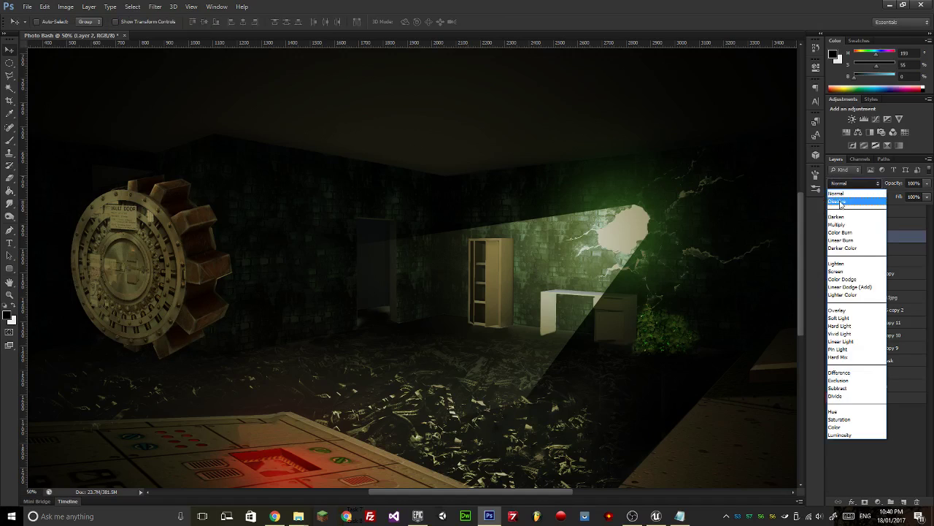
{"action": "left_click", "coordinate": [848, 226]}
{"action": "key", "text": "shift+plus"}
{"action": "key", "text": "shift+plus"}
{"action": "key", "text": "shift+plus"}
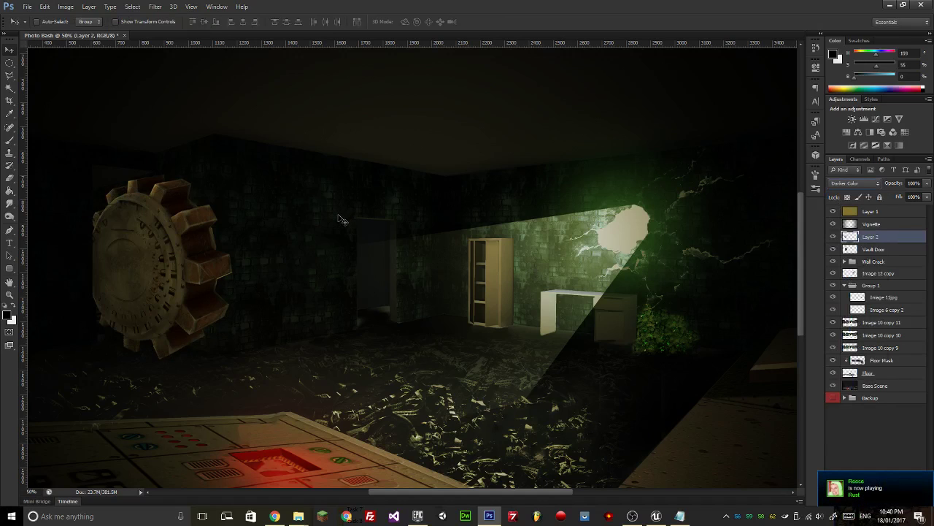
{"action": "key", "text": "shift+plus"}
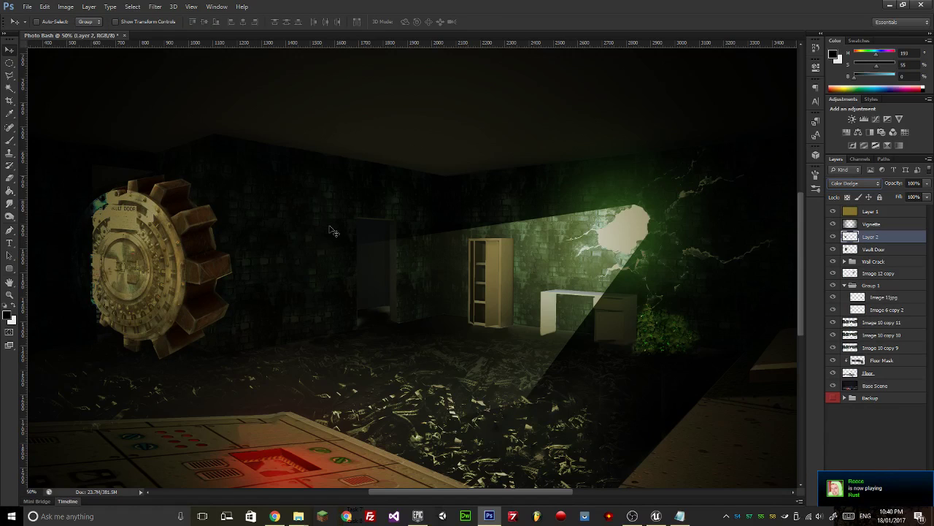
{"action": "key", "text": "shift+plus"}
{"action": "key", "text": "shift+plus"}
{"action": "key", "text": "shift+plus"}
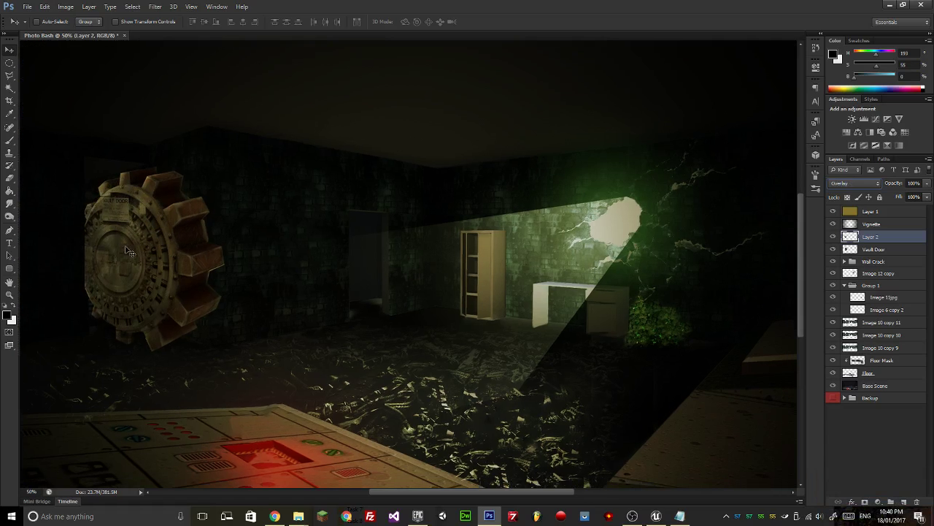
Narrow the round door overlay to about 90% width, nudge its upper-left corner to fit the gear door's face, and apply the transform.
{"action": "key", "text": "ctrl+t"}
{"action": "left_click_drag", "start_coordinate": [69, 267], "coordinate": [83, 267]}
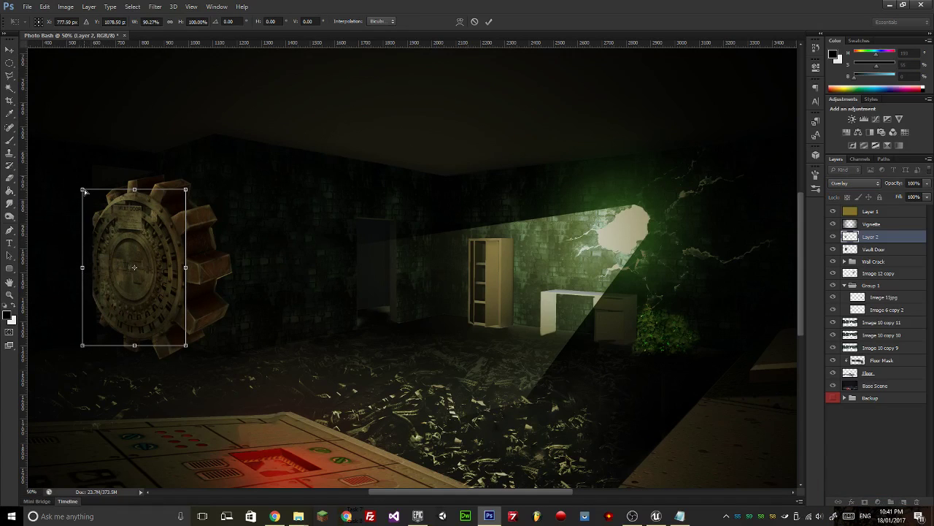
{"action": "left_click_drag", "start_coordinate": [85, 191], "coordinate": [85, 191]}
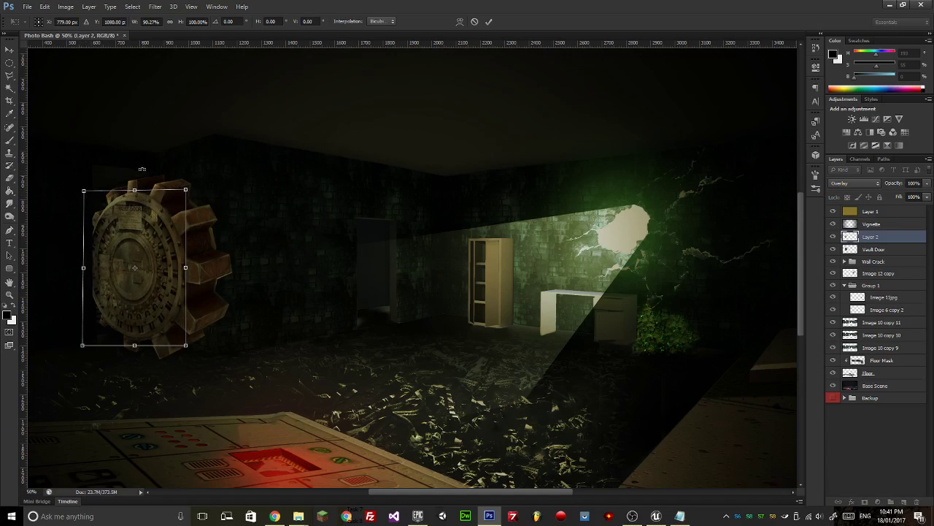
{"action": "key", "text": "Return"}
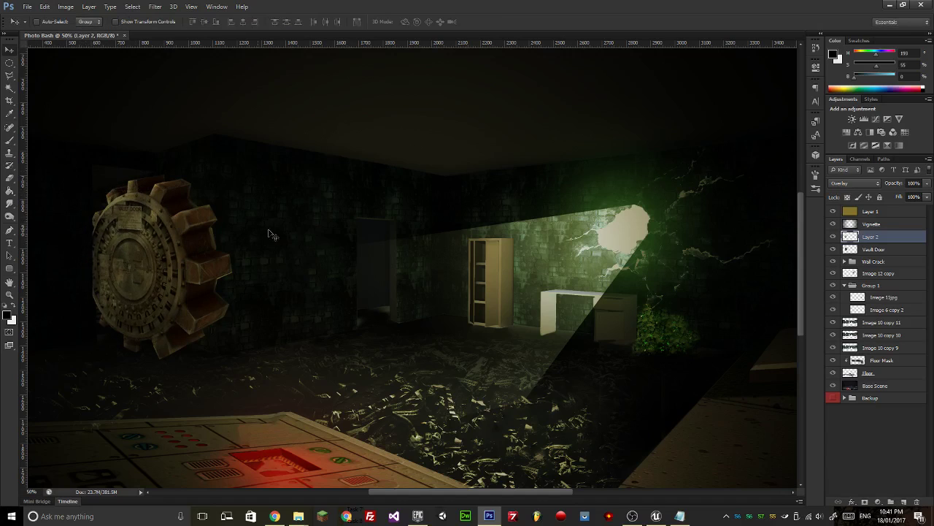
Switch to Chrome and save the Winona Savings Bank vault photo as Image 14.jpg in the Photobash Images folder.
{"action": "left_click", "coordinate": [274, 516]}
{"action": "right_click", "coordinate": [434, 189]}
{"action": "left_click", "coordinate": [362, 23]}
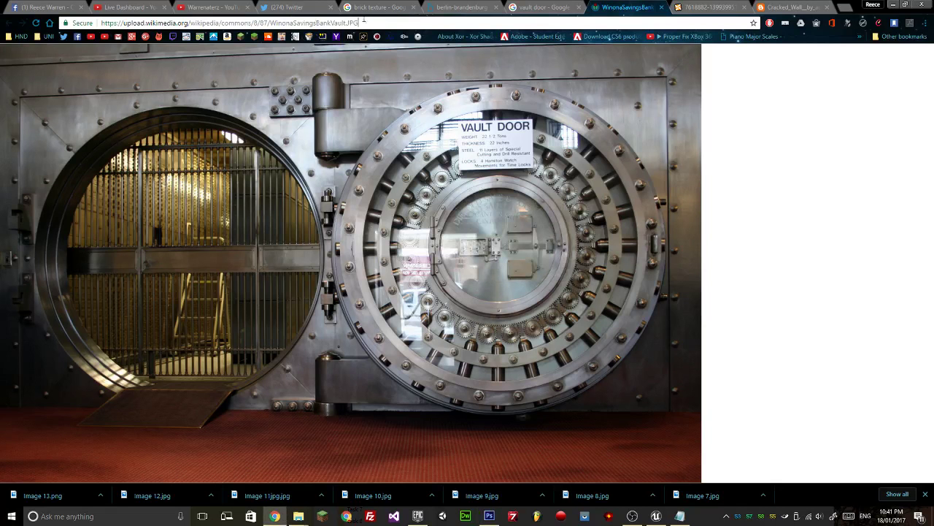
{"action": "left_click", "coordinate": [362, 22]}
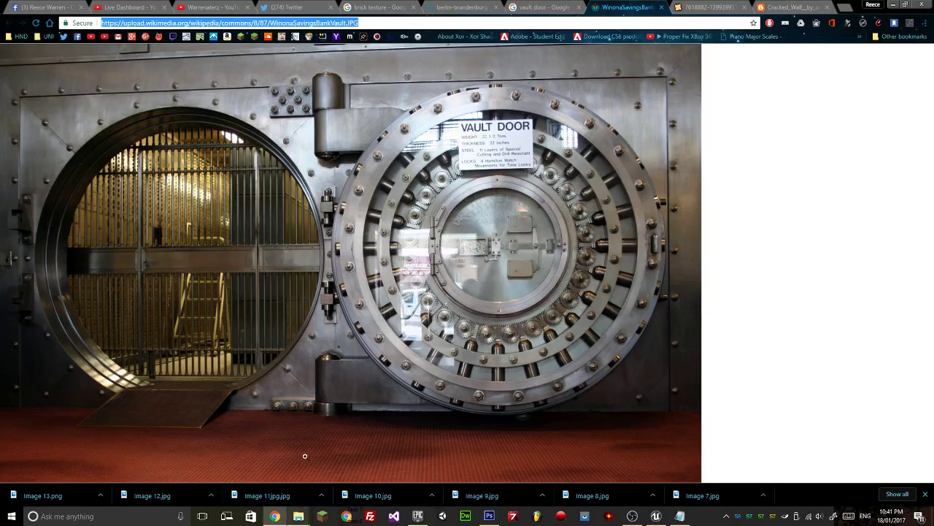
{"action": "right_click", "coordinate": [319, 243]}
{"action": "left_click", "coordinate": [355, 261]}
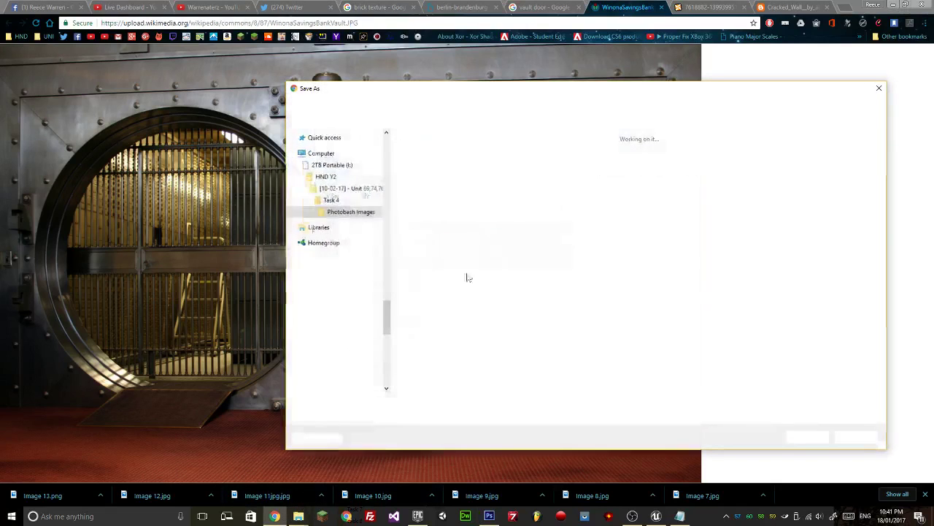
{"action": "left_click", "coordinate": [542, 205]}
{"action": "left_click", "coordinate": [369, 403]}
{"action": "left_click", "coordinate": [373, 403]}
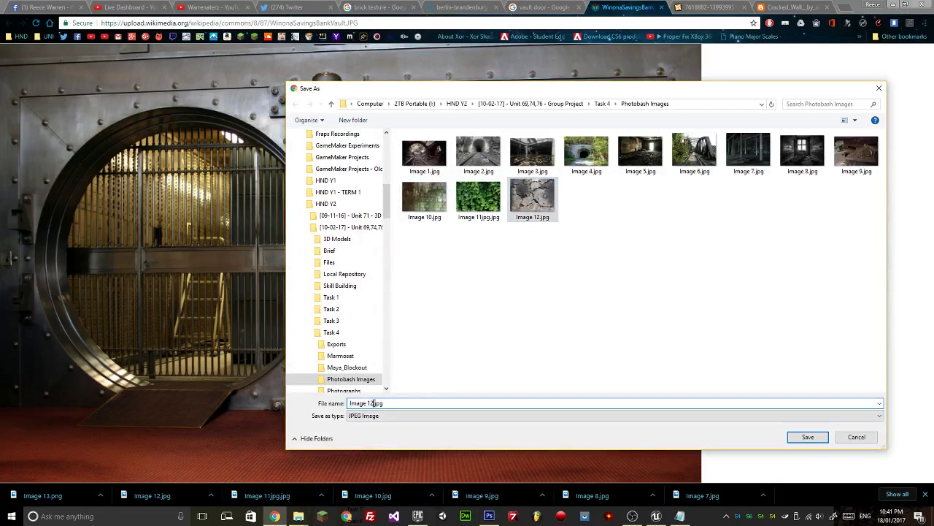
{"action": "key", "text": "BackSpace"}
{"action": "type", "text": "3"}
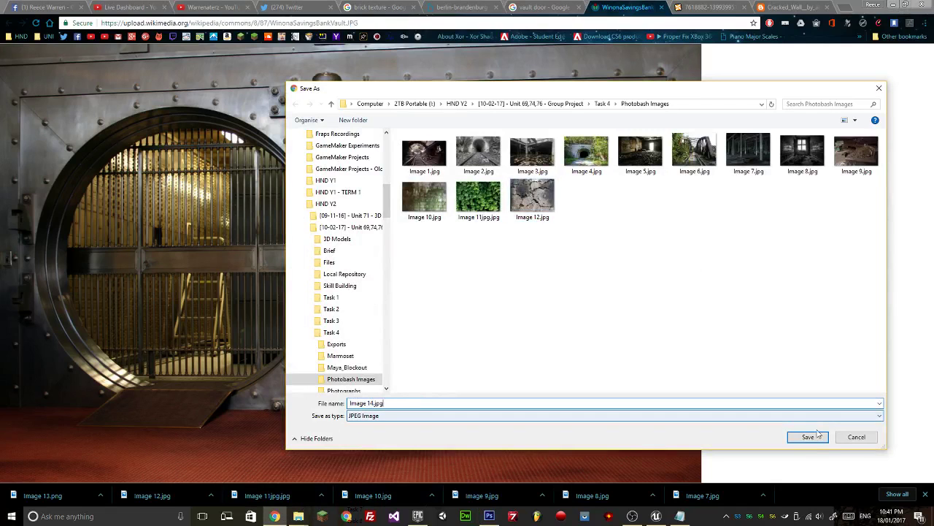
{"action": "left_click", "coordinate": [808, 436]}
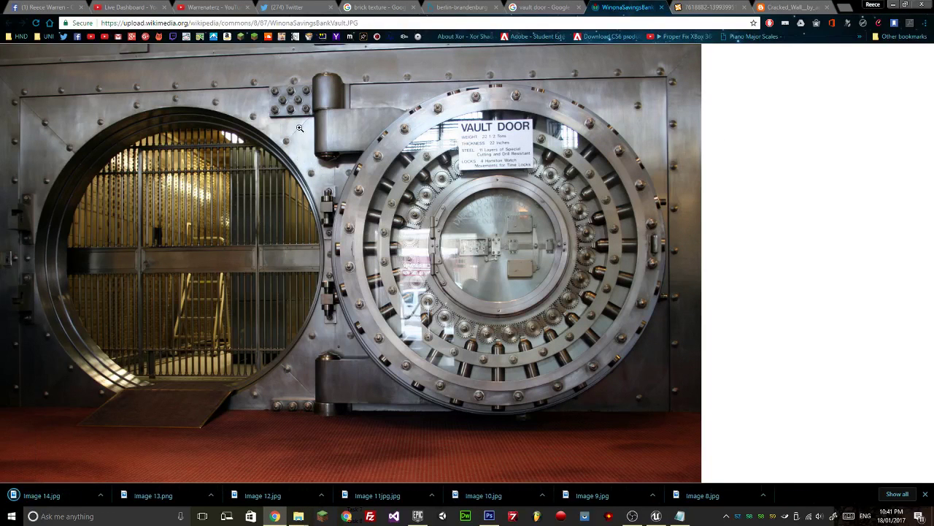
Copy the vault photo's web address into References.txt as entry [14] and save the text file.
{"action": "key", "text": "ctrl+l"}
{"action": "key", "text": "ctrl+c"}
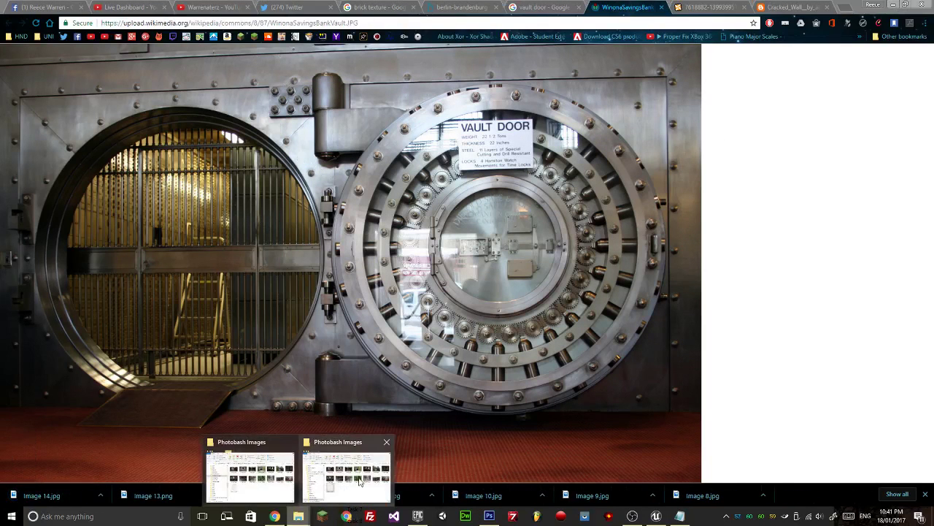
{"action": "left_click", "coordinate": [679, 518]}
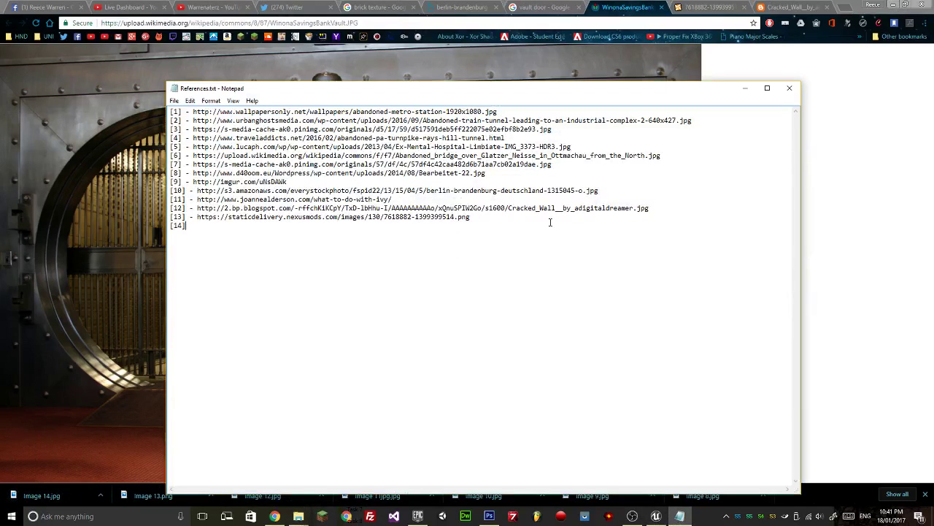
{"action": "key", "text": "ctrl+v"}
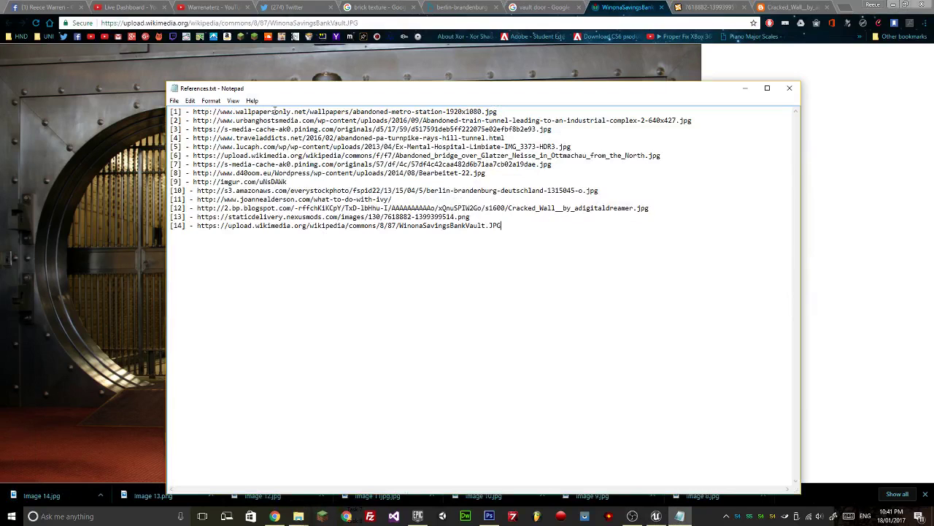
{"action": "left_click", "coordinate": [175, 100]}
{"action": "left_click", "coordinate": [156, 132]}
Copy the live stream's share link from the YouTube live dashboard in Chrome.
{"action": "left_click", "coordinate": [144, 6]}
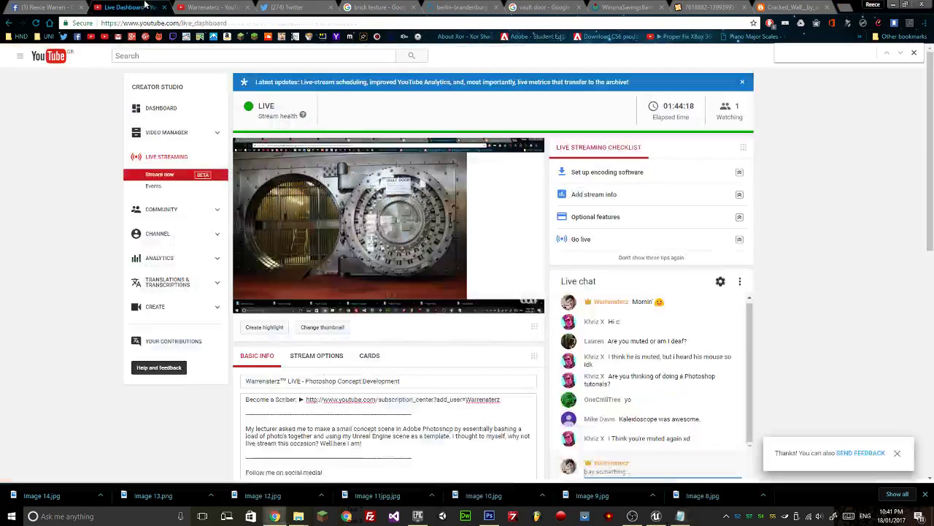
{"action": "scroll", "coordinate": [503, 302], "scroll_direction": "down", "scroll_amount": 3}
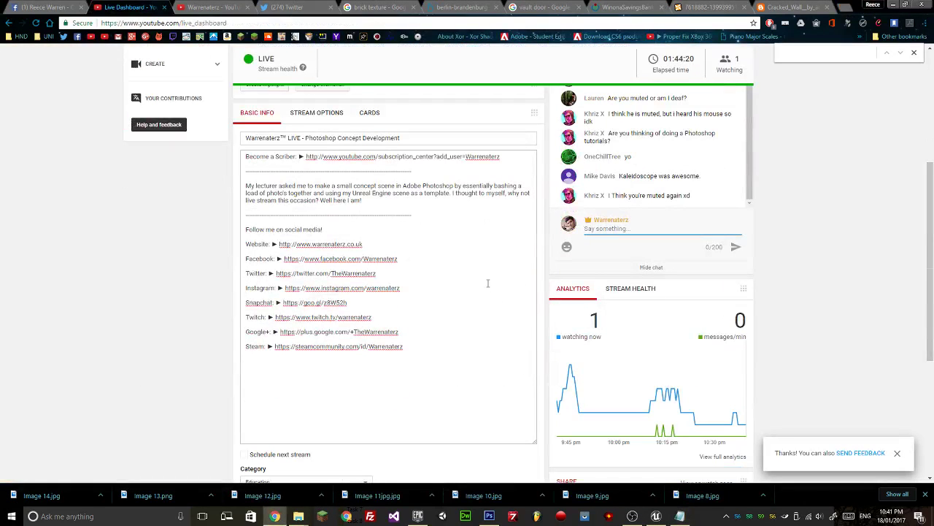
{"action": "scroll", "coordinate": [464, 234], "scroll_direction": "up", "scroll_amount": 2}
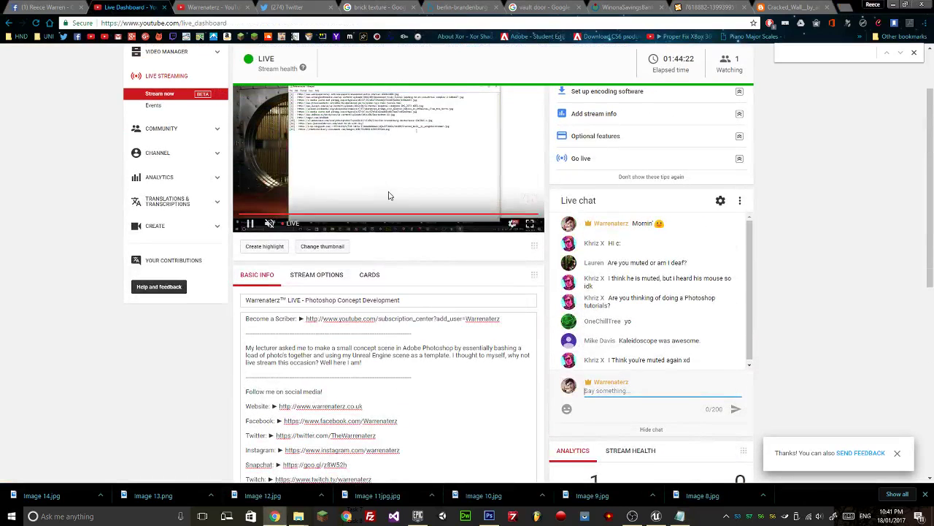
{"action": "scroll", "coordinate": [467, 262], "scroll_direction": "up", "scroll_amount": 1}
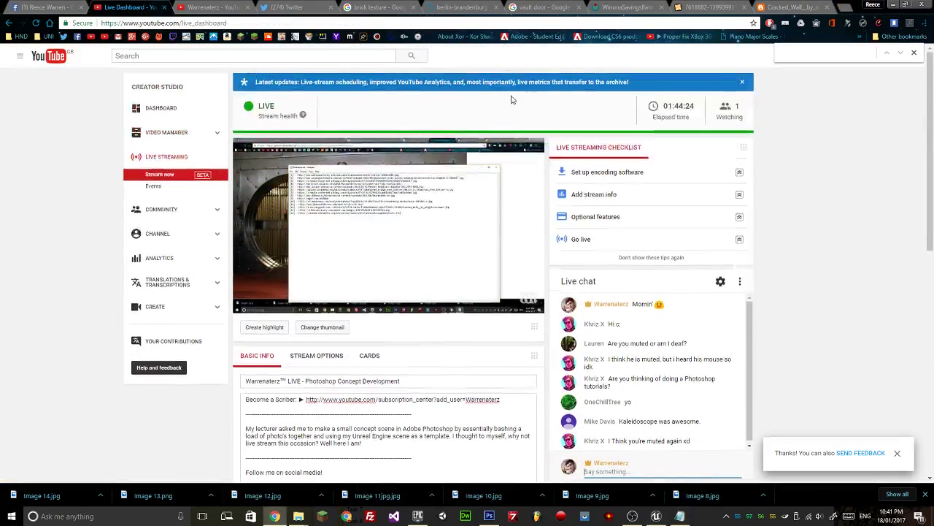
{"action": "left_click", "coordinate": [284, 7]}
{"action": "left_click", "coordinate": [128, 6]}
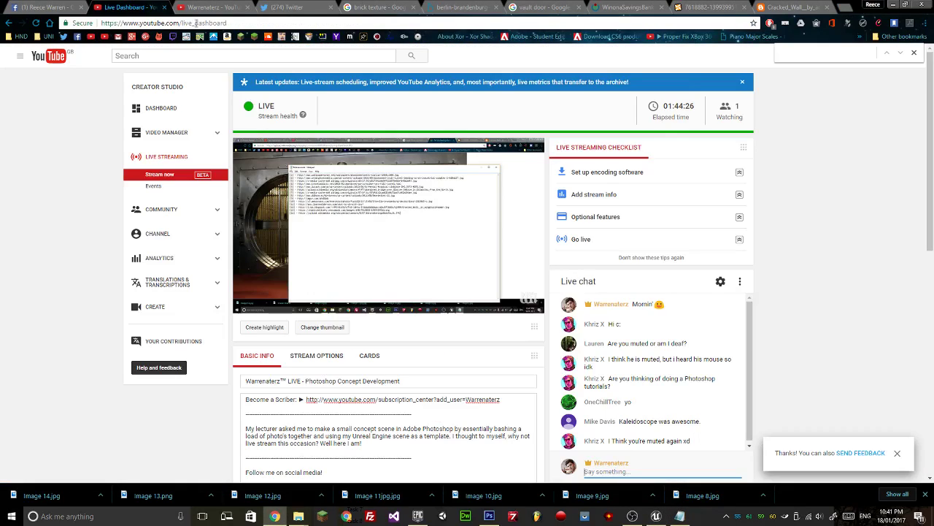
{"action": "scroll", "coordinate": [467, 263], "scroll_direction": "down", "scroll_amount": 7}
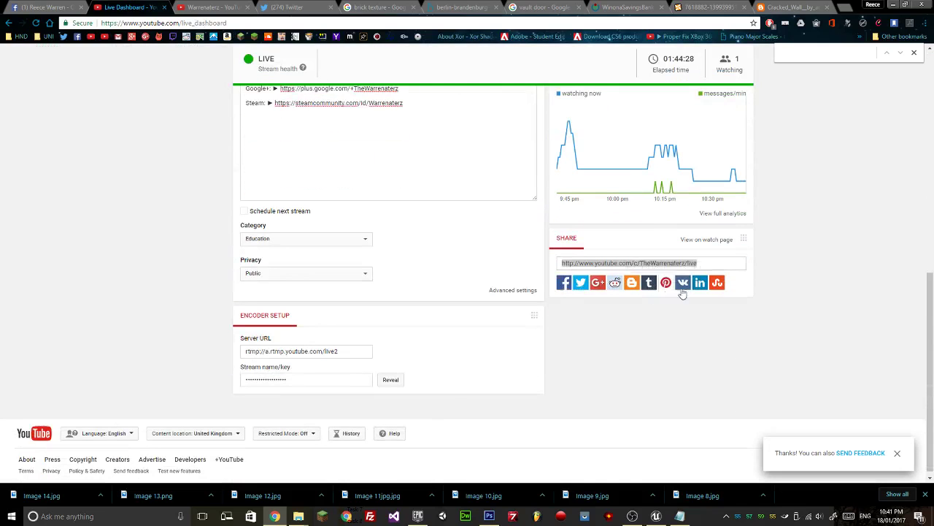
{"action": "left_click", "coordinate": [708, 262]}
{"action": "key", "text": "ctrl+c"}
Post a tweet reading "Check out my jazzy Photoshop bash #gamedev" with the copied live stream link on a new line.
{"action": "left_click", "coordinate": [212, 6]}
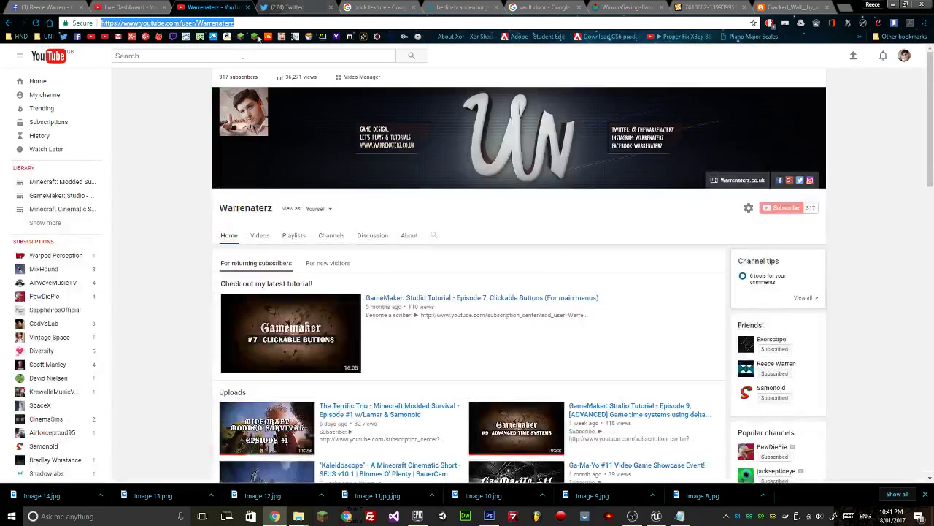
{"action": "left_click", "coordinate": [284, 7]}
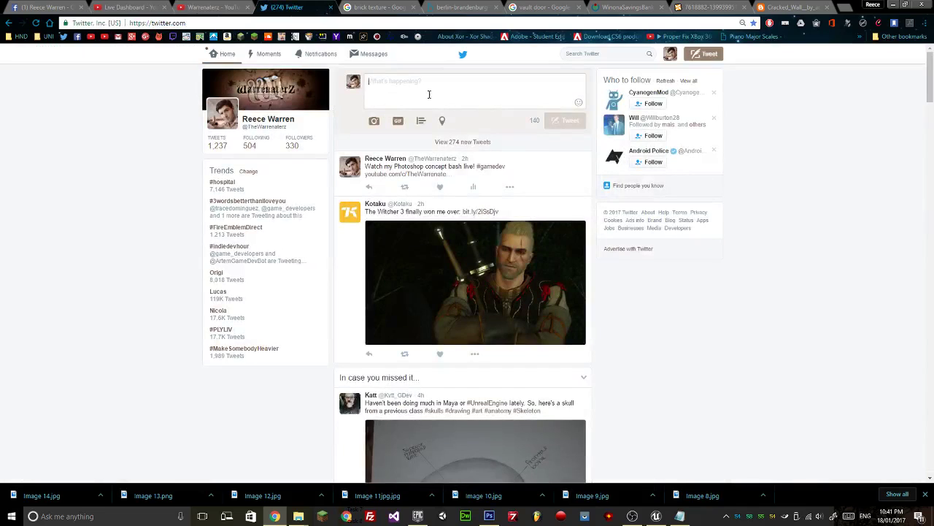
{"action": "type", "text": "q"}
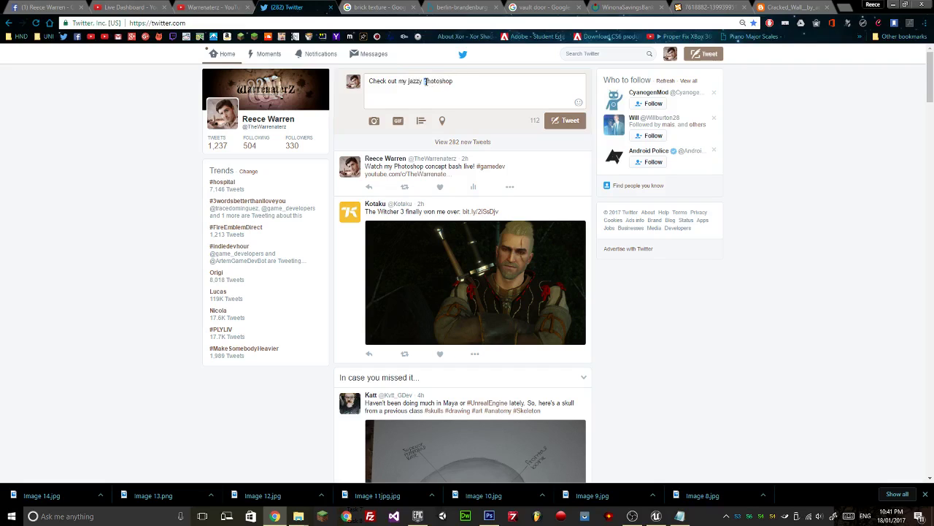
{"action": "left_click", "coordinate": [469, 82]}
{"action": "type", "text": "bash #ge"}
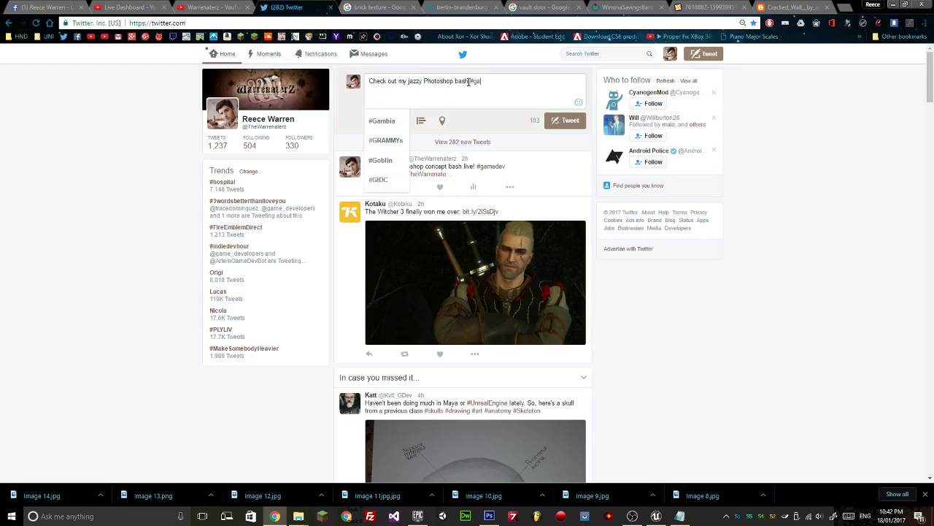
{"action": "type", "text": "medev"}
{"action": "key", "text": "Return"}
{"action": "key", "text": "ctrl+v"}
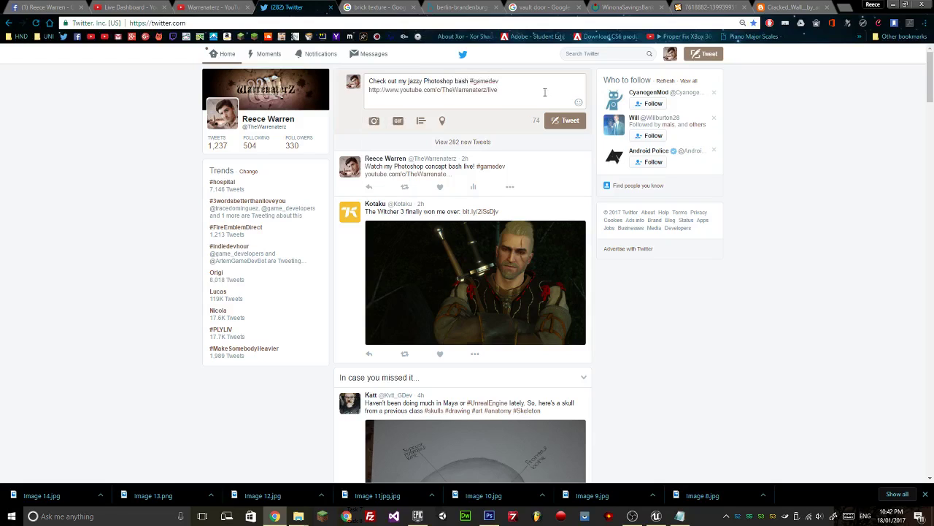
{"action": "left_click", "coordinate": [565, 121]}
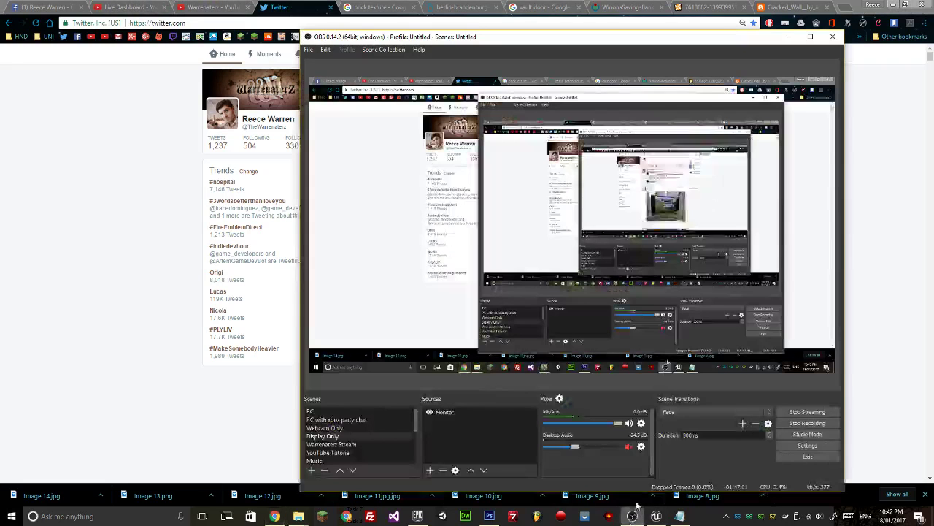
Check the stream status in OBS, minimize it, and switch back to Photoshop.
{"action": "left_click", "coordinate": [632, 515]}
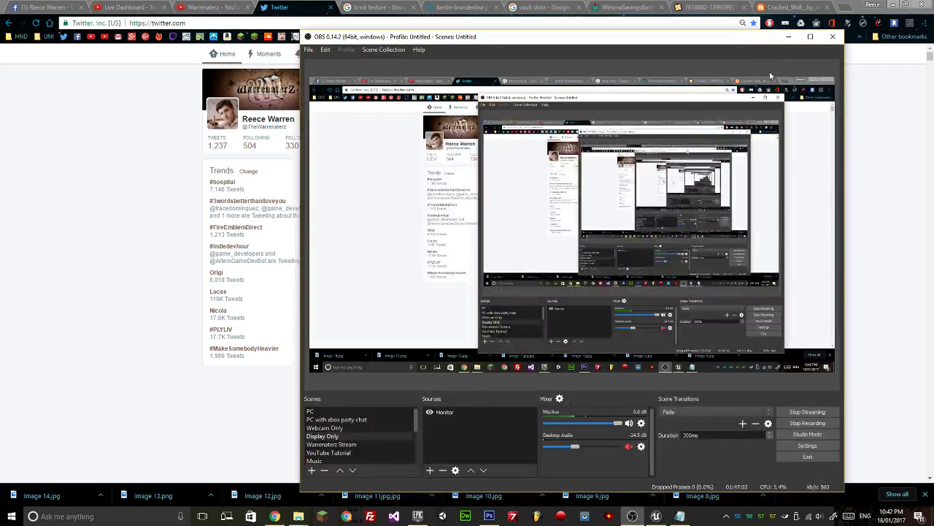
{"action": "left_click", "coordinate": [788, 37]}
{"action": "left_click", "coordinate": [489, 515]}
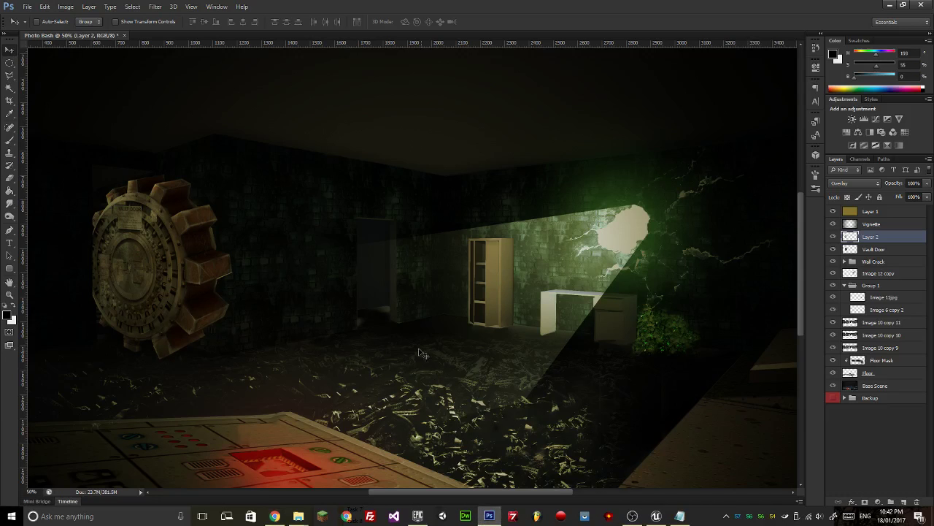
{"action": "left_click_drag", "start_coordinate": [326, 315], "coordinate": [405, 310]}
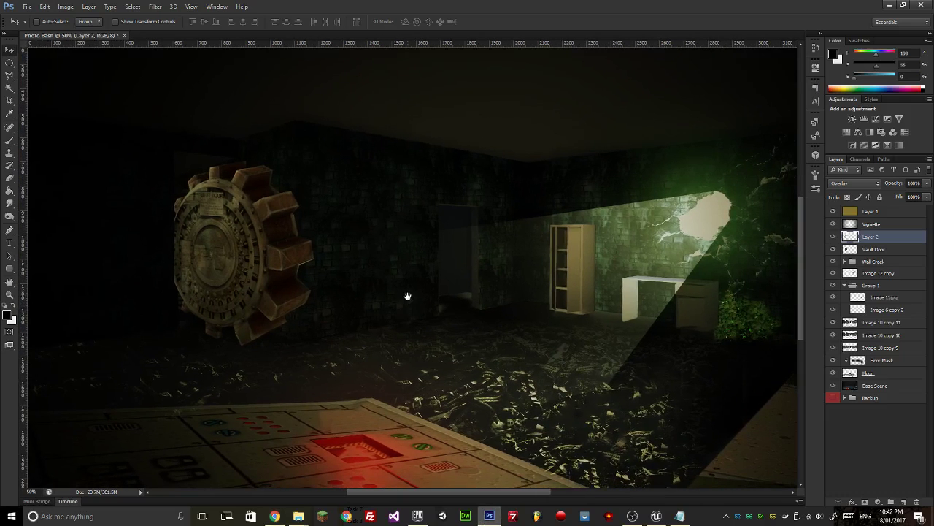
{"action": "left_click_drag", "start_coordinate": [411, 293], "coordinate": [414, 291]}
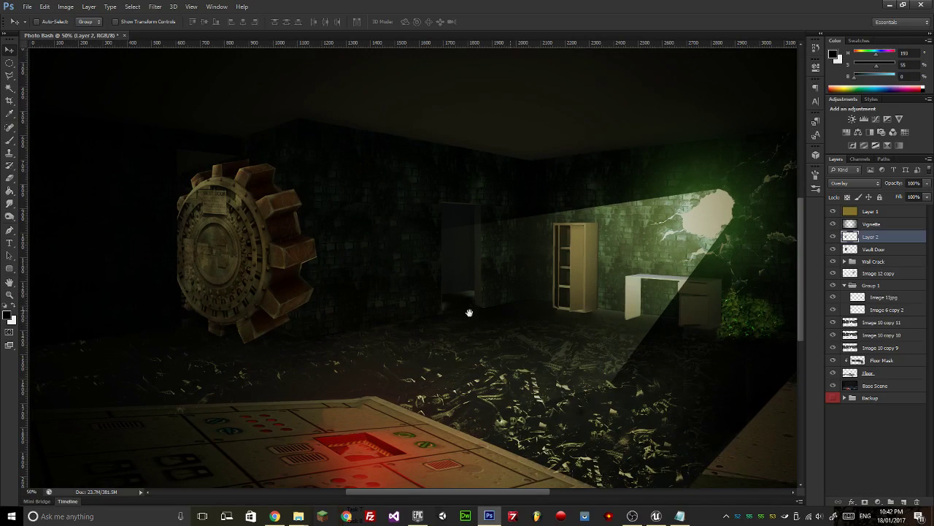
{"action": "left_click_drag", "start_coordinate": [470, 312], "coordinate": [435, 312]}
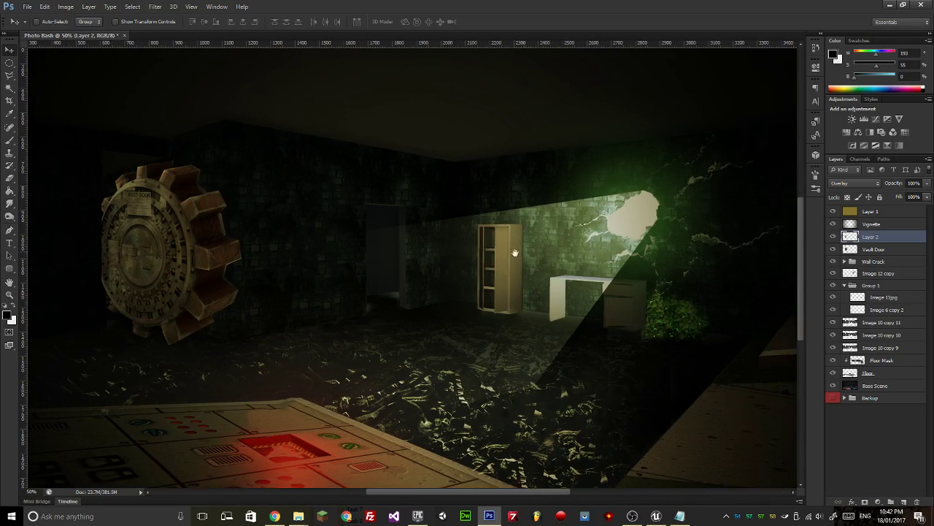
{"action": "left_click_drag", "start_coordinate": [515, 252], "coordinate": [459, 221]}
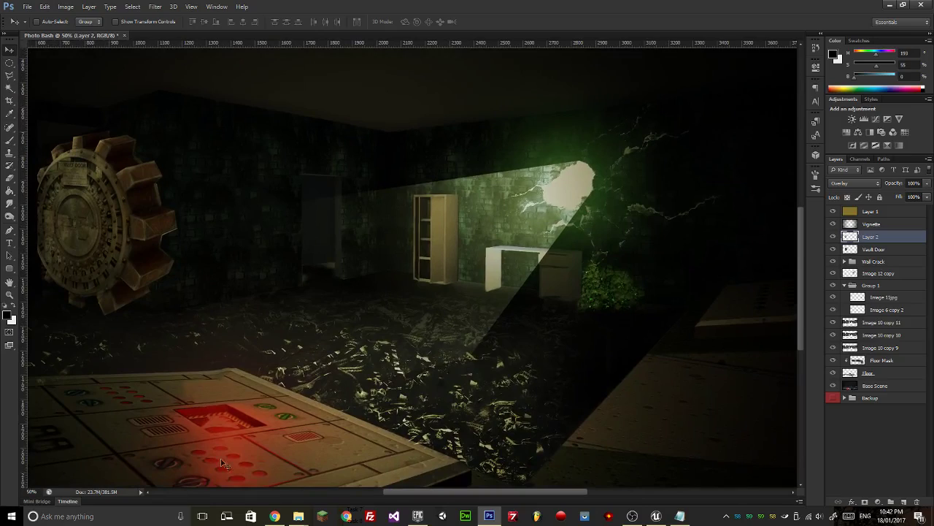
Place Image 9.jpg, the abandoned control room photo, from the Photobash Images folder into the Photo Bash scene.
{"action": "left_click", "coordinate": [275, 516]}
{"action": "left_click", "coordinate": [275, 516]}
{"action": "mouse_move", "coordinate": [299, 516]}
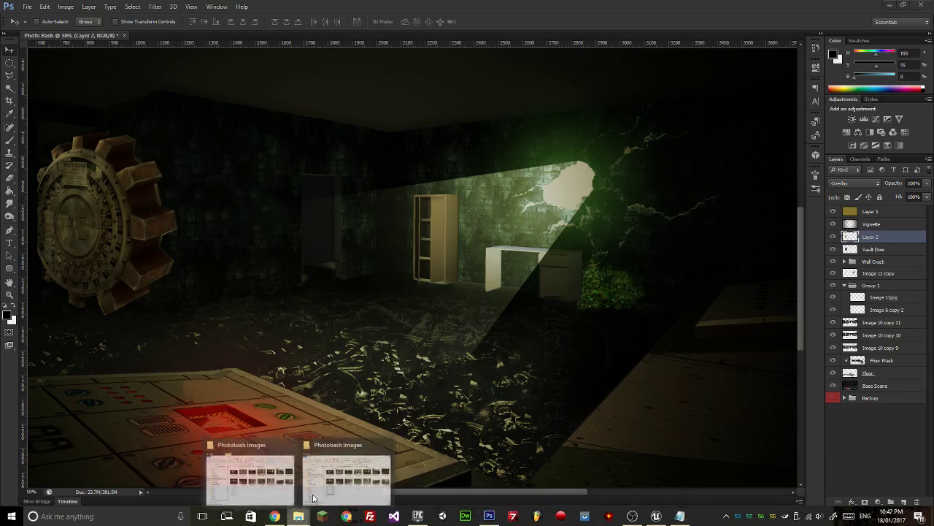
{"action": "left_click", "coordinate": [315, 492]}
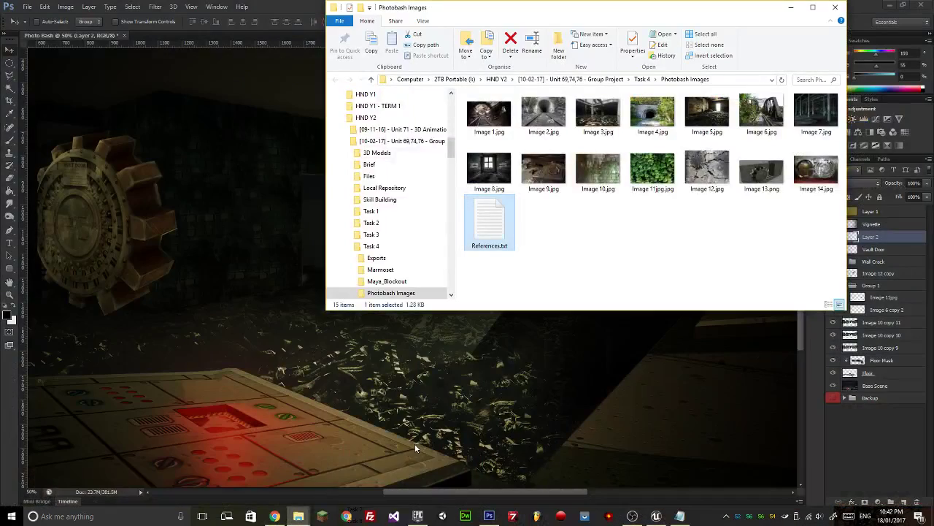
{"action": "left_click", "coordinate": [545, 168]}
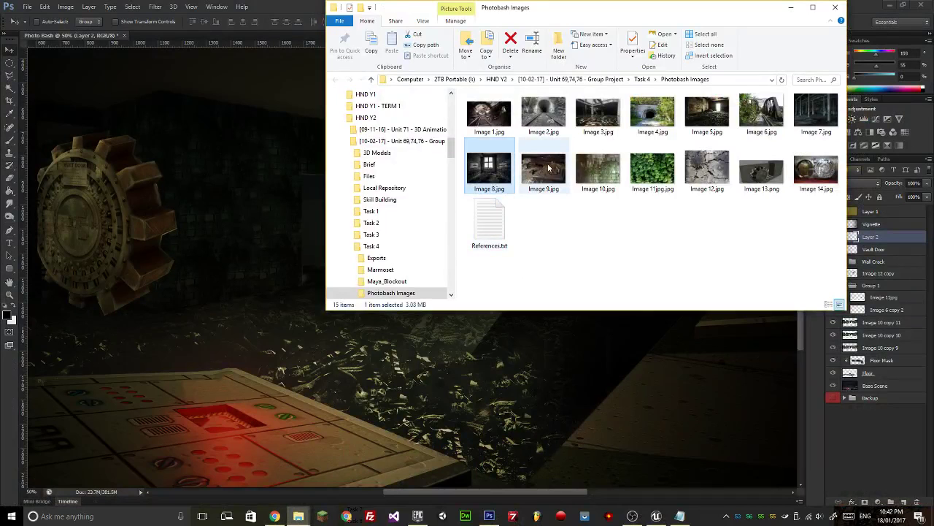
{"action": "left_click_drag", "start_coordinate": [599, 14], "coordinate": [280, 60]}
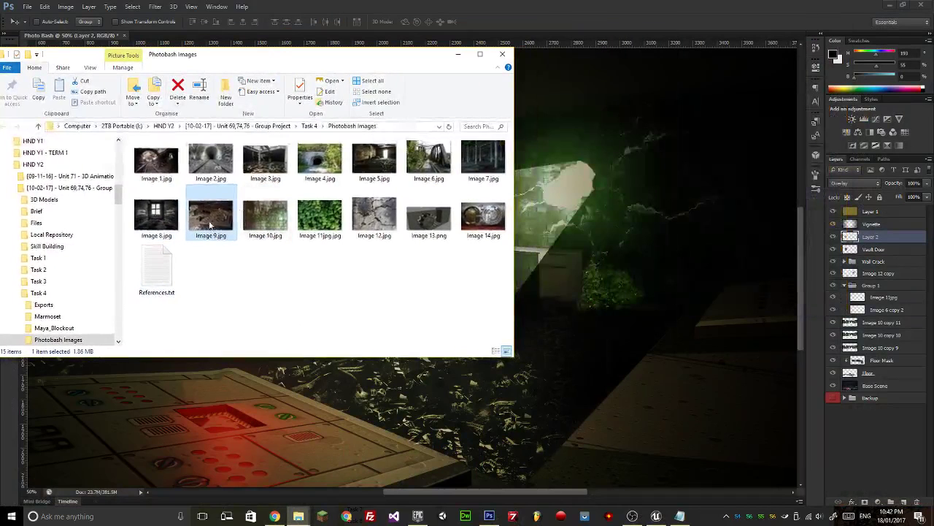
{"action": "left_click", "coordinate": [617, 297]}
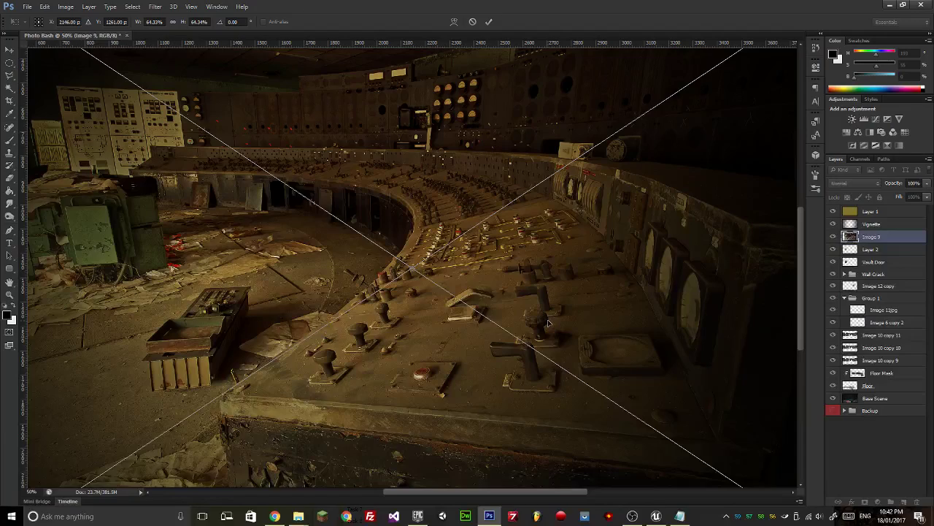
Scale the control room photo down to about 31% and move it over the wall at the right edge of the scene.
{"action": "key", "text": "ctrl+minus"}
{"action": "key", "text": "ctrl+minus"}
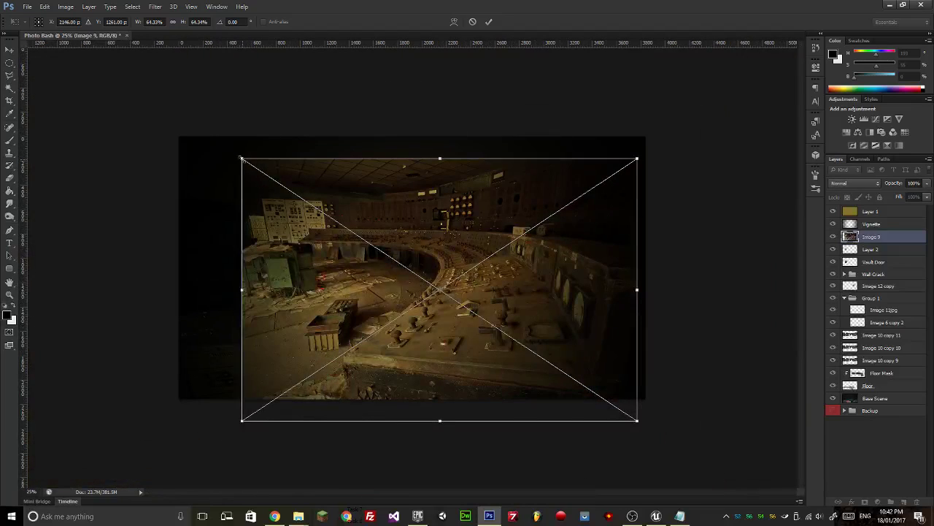
{"action": "left_click_drag", "start_coordinate": [242, 157], "coordinate": [447, 295]}
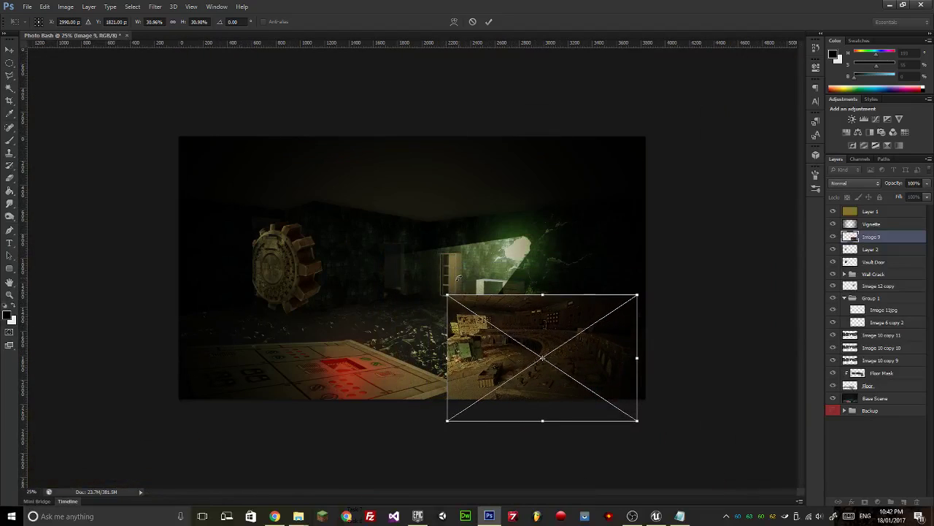
{"action": "key", "text": "ctrl+plus"}
{"action": "key", "text": "ctrl+plus"}
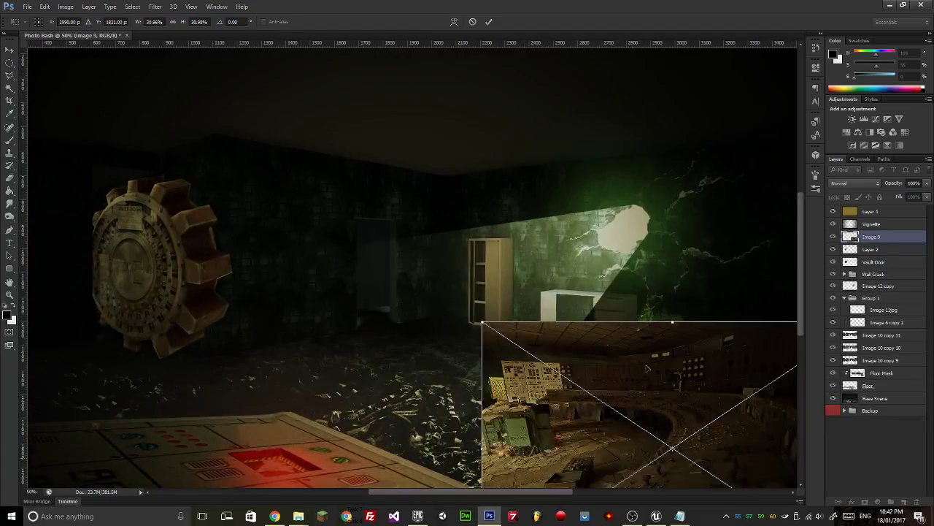
{"action": "left_click_drag", "start_coordinate": [646, 368], "coordinate": [650, 332]}
{"action": "left_click_drag", "start_coordinate": [326, 392], "coordinate": [155, 351]}
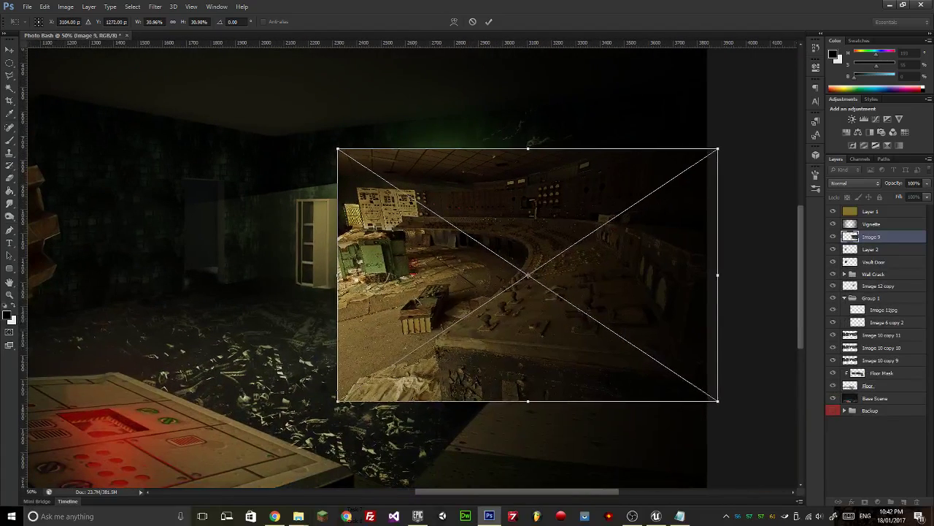
{"action": "left_click_drag", "start_coordinate": [417, 299], "coordinate": [550, 257]}
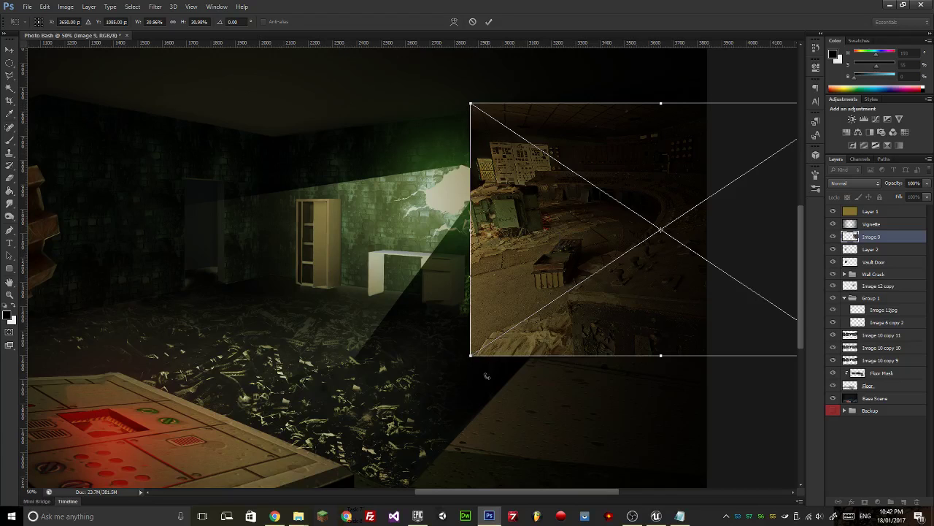
Distort the control room photo by pulling its lower-left corner inward, and warp its left edge.
{"action": "left_click_drag", "start_coordinate": [472, 358], "coordinate": [547, 363]}
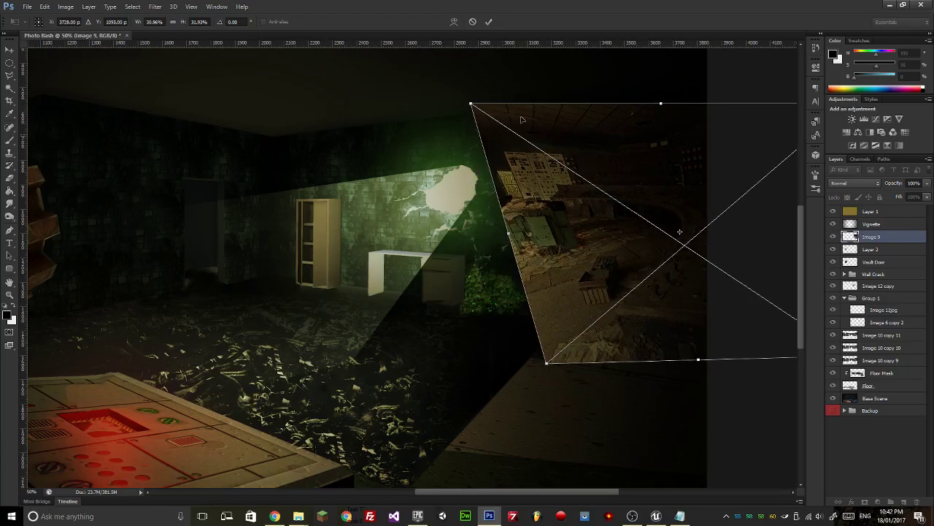
{"action": "left_click", "coordinate": [474, 22]}
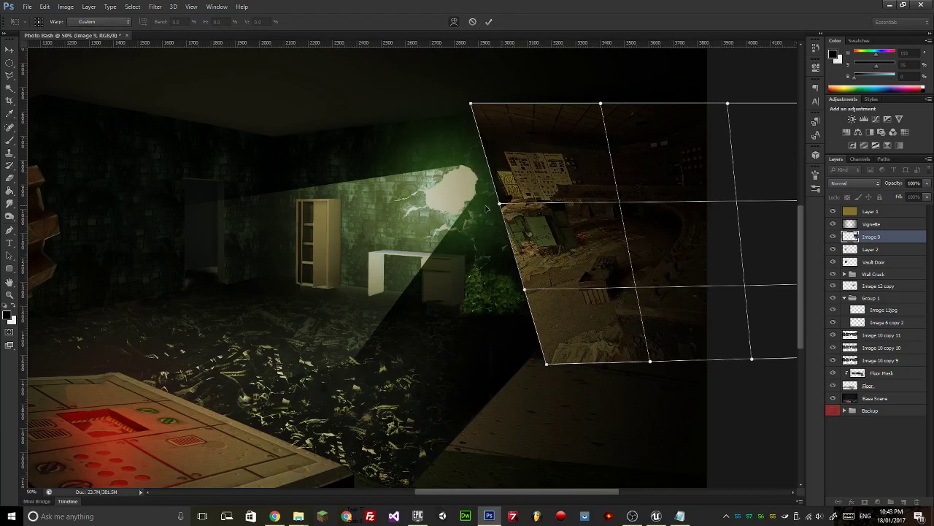
{"action": "left_click_drag", "start_coordinate": [486, 208], "coordinate": [486, 202]}
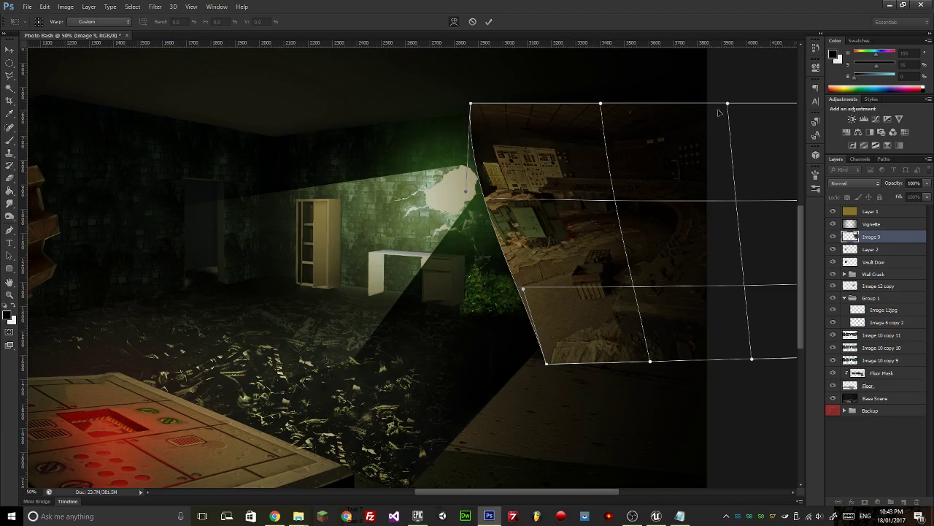
{"action": "left_click", "coordinate": [474, 22]}
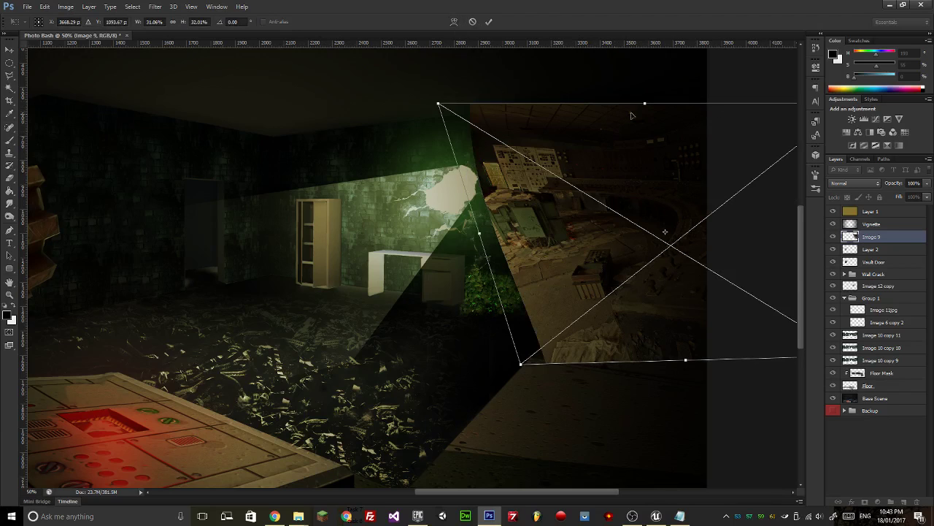
Reposition, rotate to about -8.8 degrees and scale the control room photo to about 18% wide by 26% high, and apply the transform.
{"action": "left_click_drag", "start_coordinate": [644, 112], "coordinate": [605, 211]}
{"action": "left_click_drag", "start_coordinate": [637, 276], "coordinate": [594, 224]}
{"action": "left_click_drag", "start_coordinate": [544, 165], "coordinate": [569, 95]}
{"action": "left_click_drag", "start_coordinate": [479, 323], "coordinate": [413, 411]}
{"action": "left_click_drag", "start_coordinate": [531, 302], "coordinate": [555, 356]}
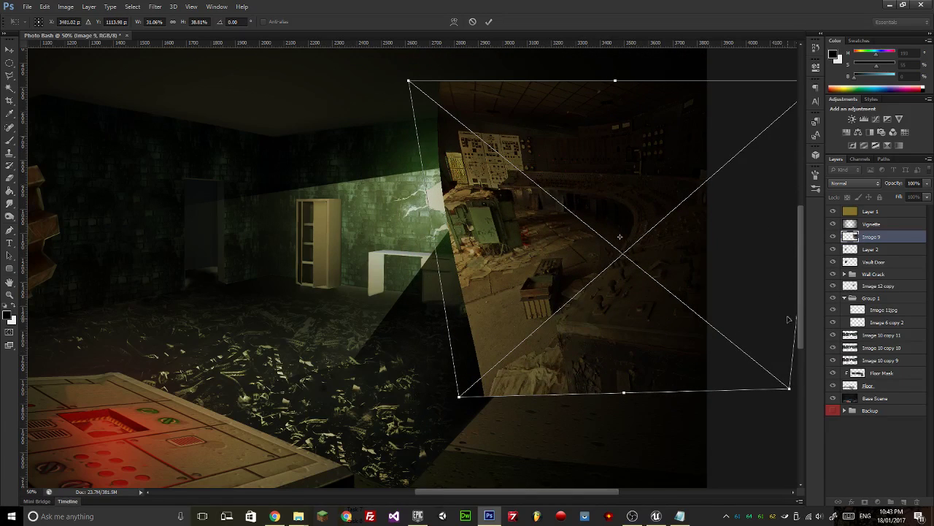
{"action": "left_click_drag", "start_coordinate": [546, 67], "coordinate": [530, 69]}
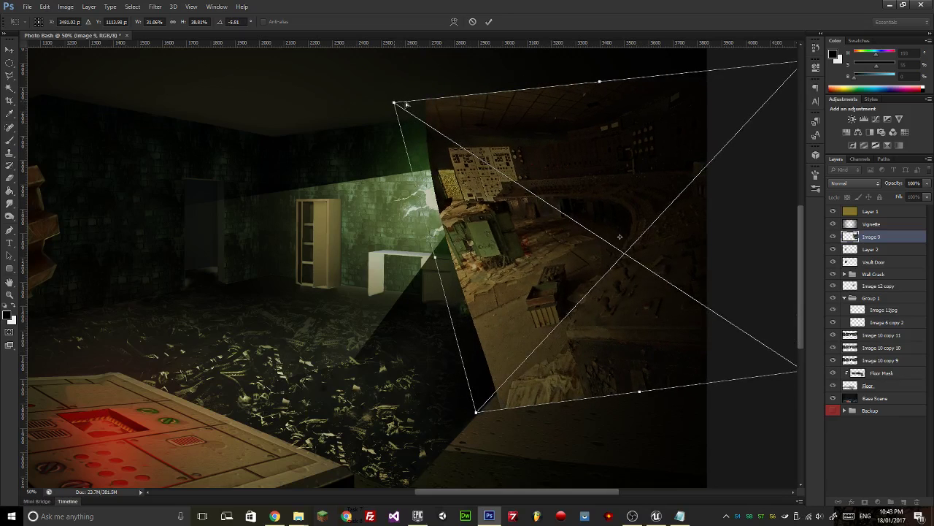
{"action": "left_click_drag", "start_coordinate": [407, 104], "coordinate": [560, 208]}
{"action": "left_click_drag", "start_coordinate": [622, 270], "coordinate": [552, 270]}
{"action": "key", "text": "Return"}
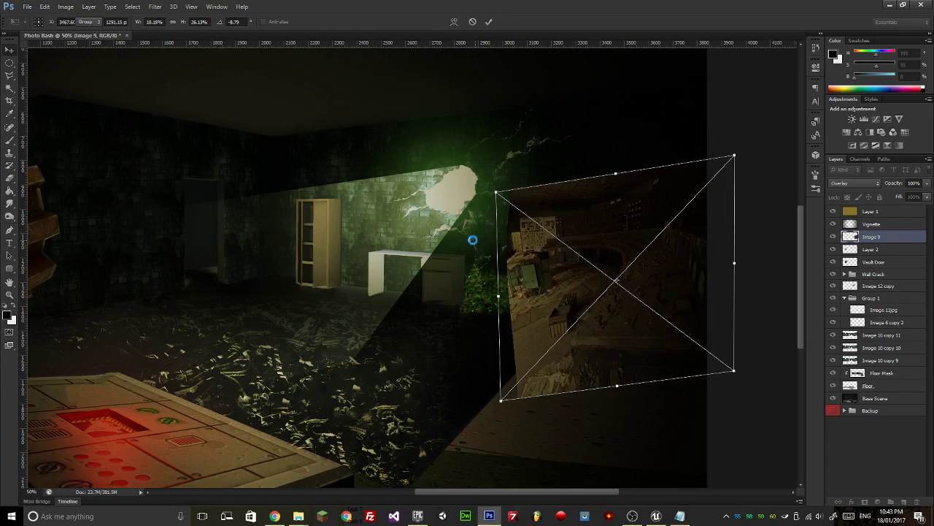
Rasterize the Image 9 layer and set up the Eraser with a much smaller soft brush.
{"action": "left_click", "coordinate": [9, 178]}
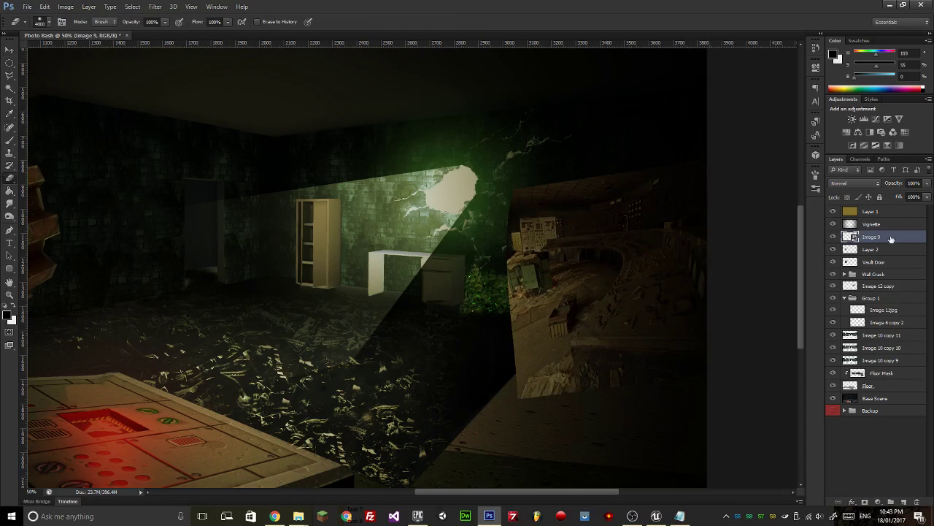
{"action": "right_click", "coordinate": [891, 239]}
{"action": "left_click", "coordinate": [772, 237]}
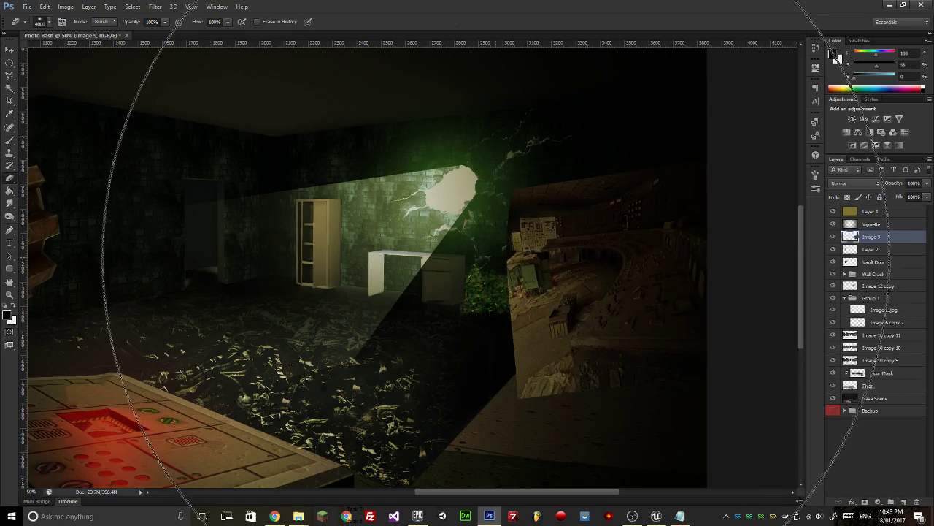
{"action": "key", "text": "bracketleft"}
{"action": "key", "text": "bracketleft"}
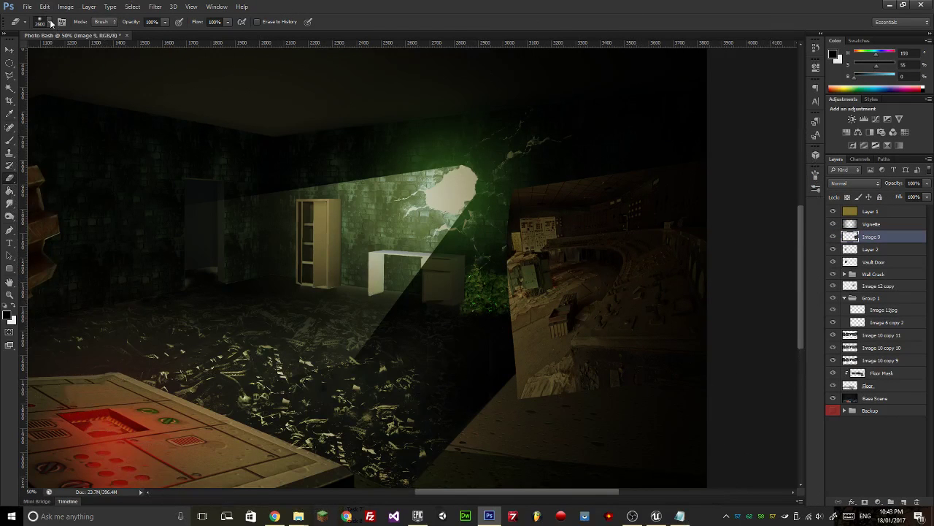
{"action": "left_click", "coordinate": [48, 23]}
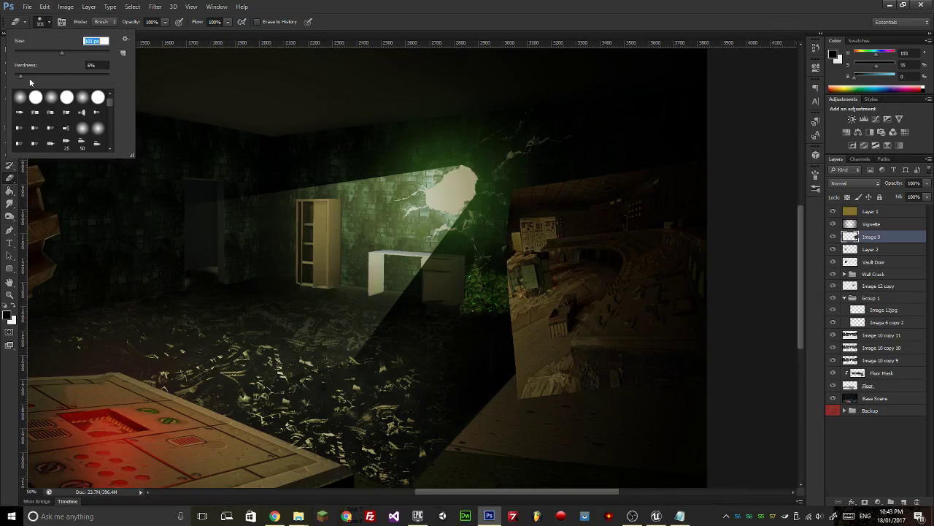
Erase the control room photo's back wall, debris and hard edges, leaving only the sloping control desk at the scene's right edge.
{"action": "left_click", "coordinate": [507, 351]}
{"action": "mouse_move", "coordinate": [506, 351]}
{"action": "left_mouse_down"}
{"action": "mouse_move", "coordinate": [585, 306]}
{"action": "mouse_move", "coordinate": [553, 338]}
{"action": "mouse_move", "coordinate": [590, 290]}
{"action": "left_mouse_up"}
{"action": "mouse_move", "coordinate": [583, 263]}
{"action": "left_mouse_down"}
{"action": "mouse_move", "coordinate": [527, 268]}
{"action": "mouse_move", "coordinate": [591, 259]}
{"action": "mouse_move", "coordinate": [588, 278]}
{"action": "mouse_move", "coordinate": [597, 270]}
{"action": "mouse_move", "coordinate": [582, 259]}
{"action": "mouse_move", "coordinate": [607, 261]}
{"action": "mouse_move", "coordinate": [590, 292]}
{"action": "mouse_move", "coordinate": [592, 264]}
{"action": "mouse_move", "coordinate": [561, 290]}
{"action": "mouse_move", "coordinate": [535, 335]}
{"action": "mouse_move", "coordinate": [495, 361]}
{"action": "mouse_move", "coordinate": [489, 333]}
{"action": "mouse_move", "coordinate": [521, 290]}
{"action": "mouse_move", "coordinate": [523, 274]}
{"action": "mouse_move", "coordinate": [506, 269]}
{"action": "mouse_move", "coordinate": [527, 237]}
{"action": "mouse_move", "coordinate": [532, 250]}
{"action": "mouse_move", "coordinate": [517, 263]}
{"action": "mouse_move", "coordinate": [605, 229]}
{"action": "left_mouse_up"}
{"action": "mouse_move", "coordinate": [732, 187]}
{"action": "left_mouse_down"}
{"action": "mouse_move", "coordinate": [700, 201]}
{"action": "mouse_move", "coordinate": [437, 220]}
{"action": "mouse_move", "coordinate": [686, 212]}
{"action": "mouse_move", "coordinate": [446, 249]}
{"action": "left_mouse_up"}
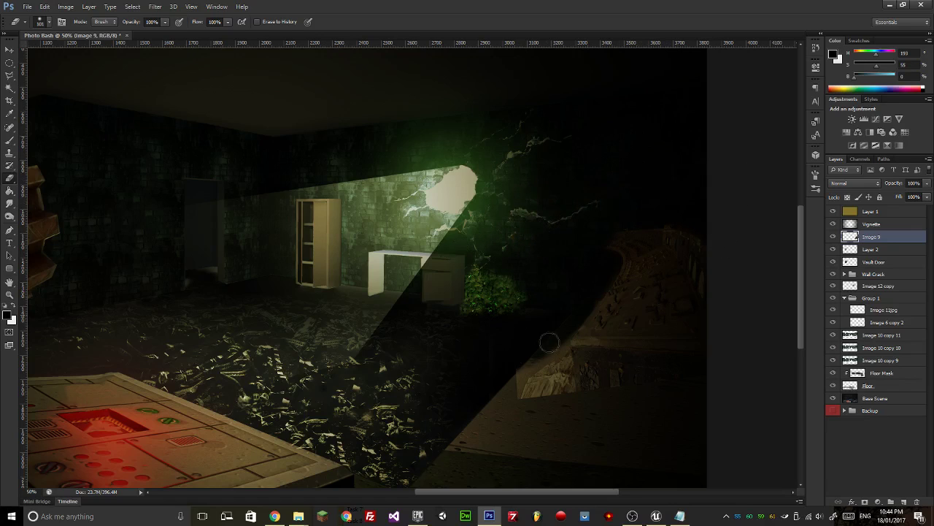
{"action": "mouse_move", "coordinate": [546, 338]}
{"action": "left_mouse_down"}
{"action": "mouse_move", "coordinate": [554, 343]}
{"action": "mouse_move", "coordinate": [532, 367]}
{"action": "mouse_move", "coordinate": [577, 383]}
{"action": "left_mouse_up"}
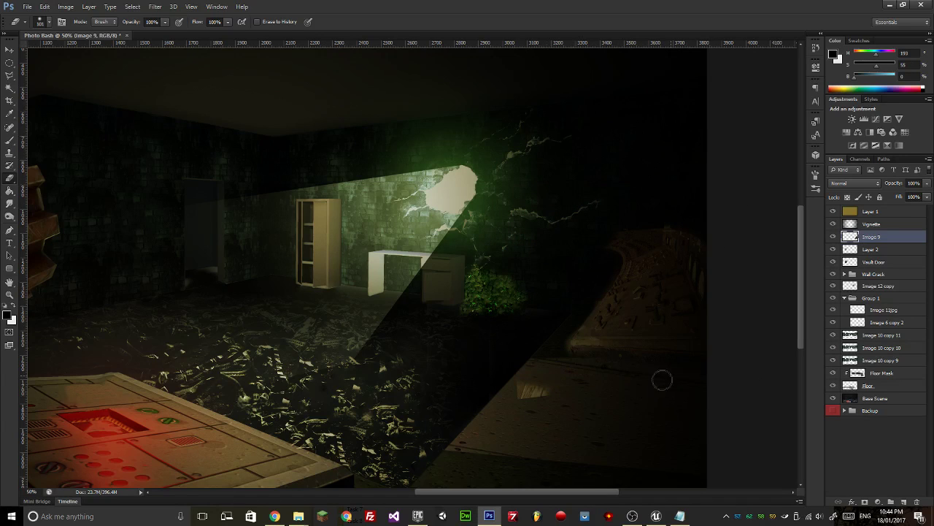
{"action": "mouse_move", "coordinate": [475, 363]}
{"action": "left_mouse_down"}
{"action": "mouse_move", "coordinate": [527, 365]}
{"action": "mouse_move", "coordinate": [559, 408]}
{"action": "left_mouse_up"}
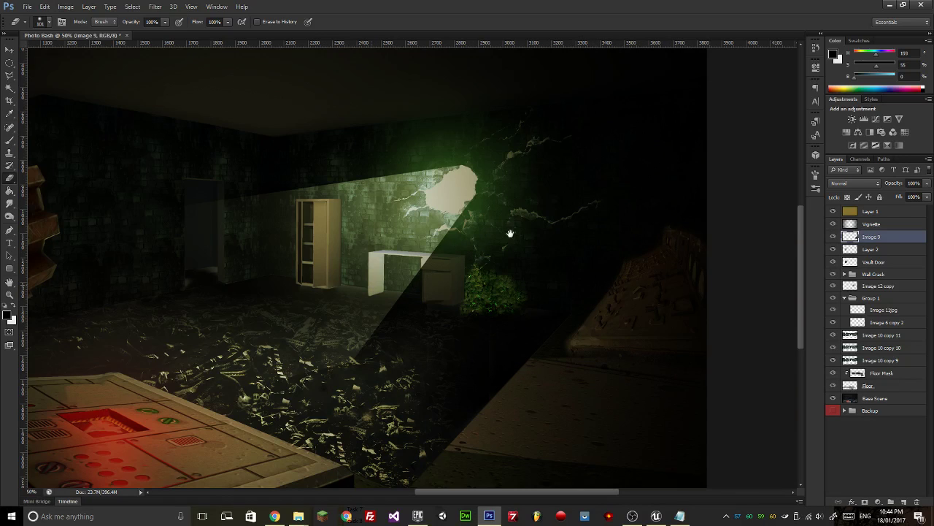
{"action": "left_click_drag", "start_coordinate": [510, 233], "coordinate": [641, 201]}
{"action": "key", "text": "z"}
{"action": "mouse_move", "coordinate": [511, 300]}
{"action": "left_mouse_down"}
{"action": "mouse_move", "coordinate": [448, 300]}
{"action": "mouse_move", "coordinate": [481, 300]}
{"action": "left_mouse_up"}
{"action": "key", "text": "e"}
{"action": "left_click_drag", "start_coordinate": [538, 252], "coordinate": [515, 299]}
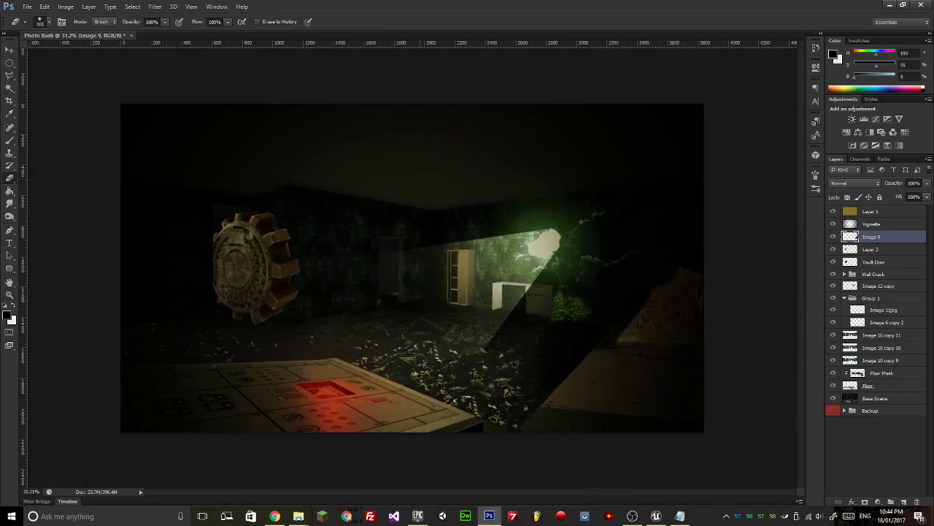
Place Image 7.jpg, the abandoned pillared hall photo, from the Photobash Images folder into the scene at its original size.
{"action": "left_click", "coordinate": [298, 516]}
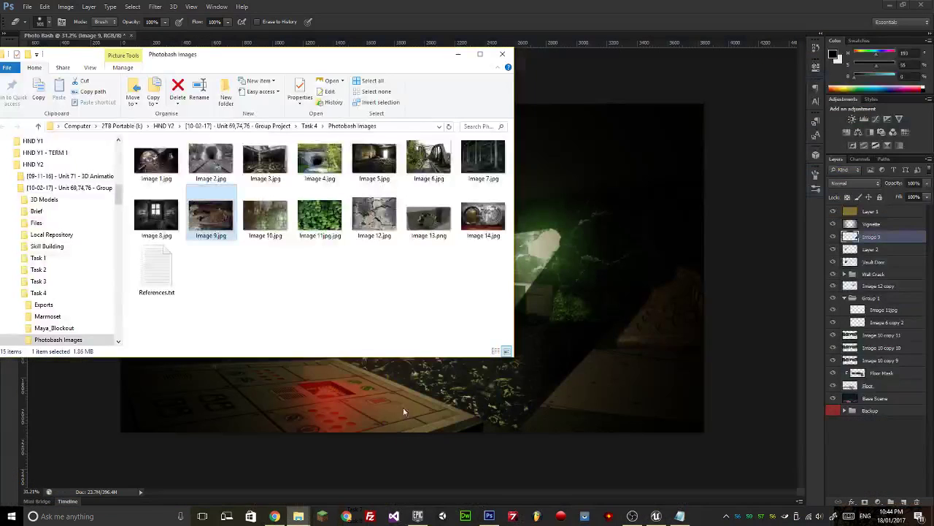
{"action": "left_click", "coordinate": [346, 467]}
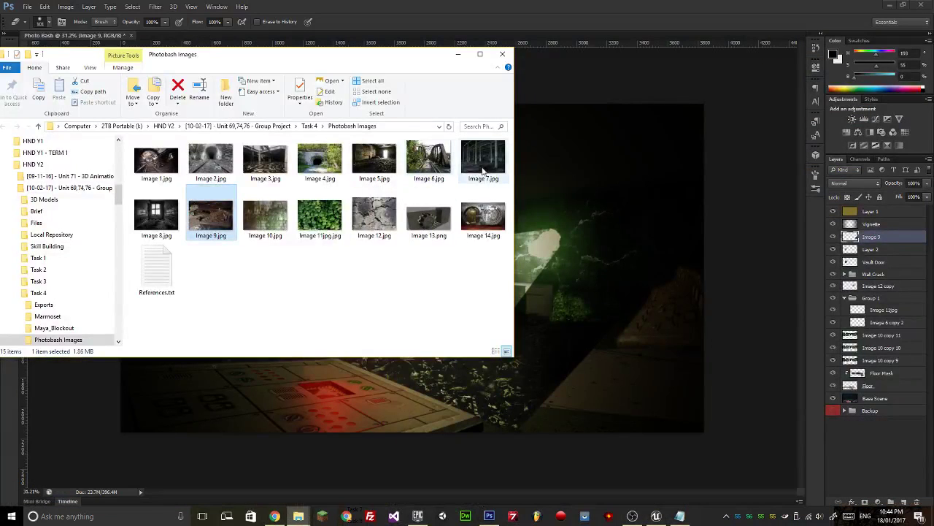
{"action": "left_click", "coordinate": [482, 165]}
{"action": "left_click_drag", "start_coordinate": [395, 54], "coordinate": [181, 90]}
{"action": "left_click_drag", "start_coordinate": [481, 249], "coordinate": [433, 269]}
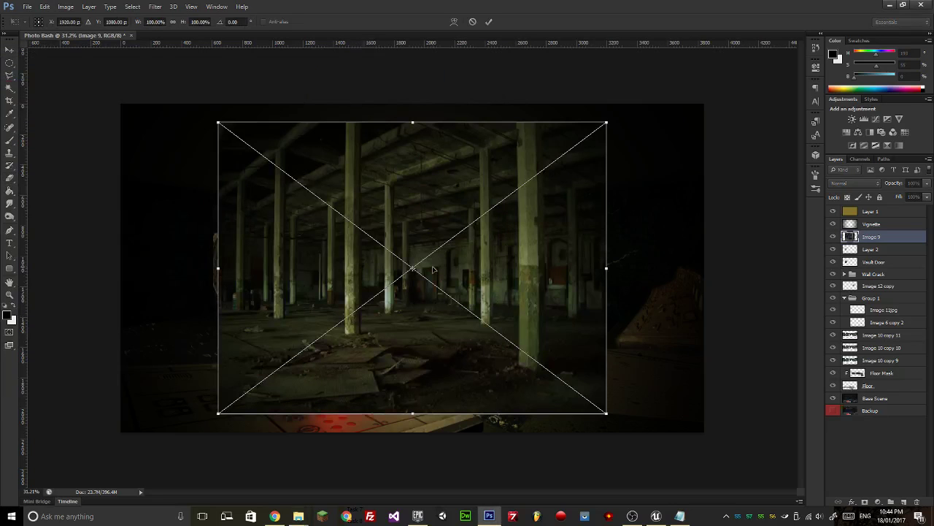
{"action": "key", "text": "ctrl+plus"}
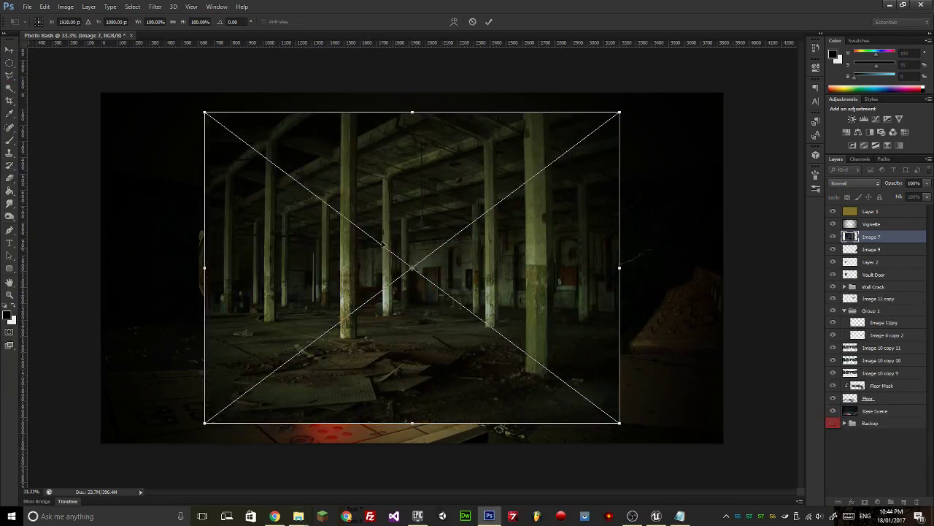
{"action": "key", "text": "Return"}
Make a rectangular selection around the tall pillar left of centre in the Image 7 photo and invert the selection.
{"action": "key", "text": "e"}
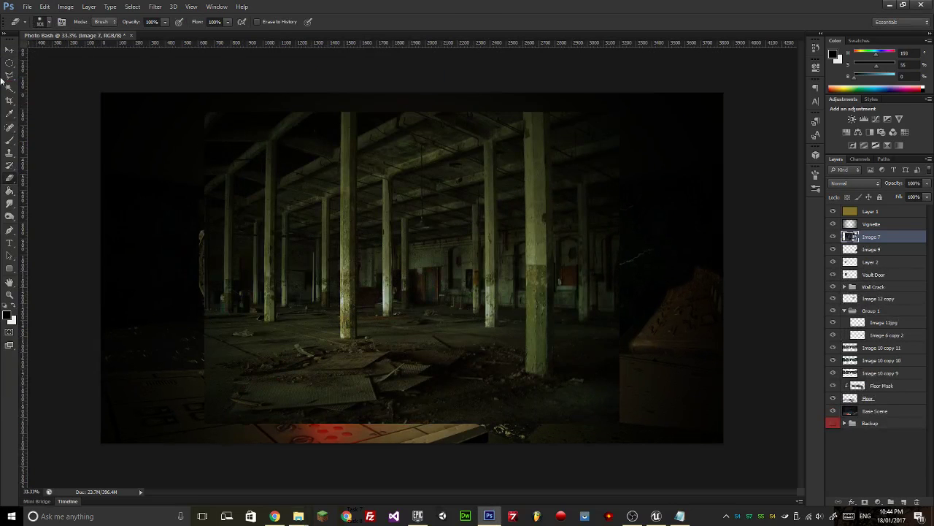
{"action": "left_click_drag", "start_coordinate": [10, 63], "coordinate": [40, 60]}
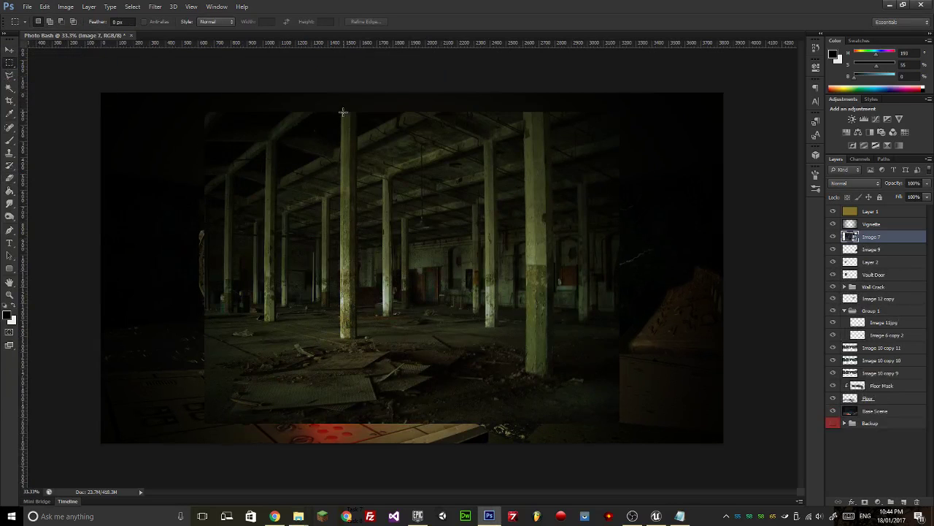
{"action": "left_click_drag", "start_coordinate": [341, 109], "coordinate": [357, 337]}
{"action": "right_click", "coordinate": [323, 190]}
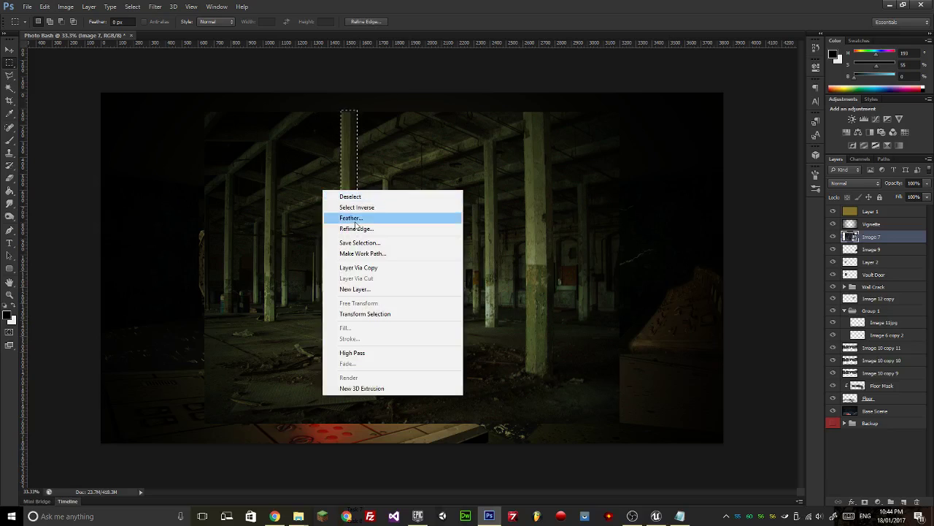
{"action": "left_click", "coordinate": [405, 207]}
Rasterize the Image 7 layer, delete everything outside the pillar, and deselect.
{"action": "key", "text": "Delete"}
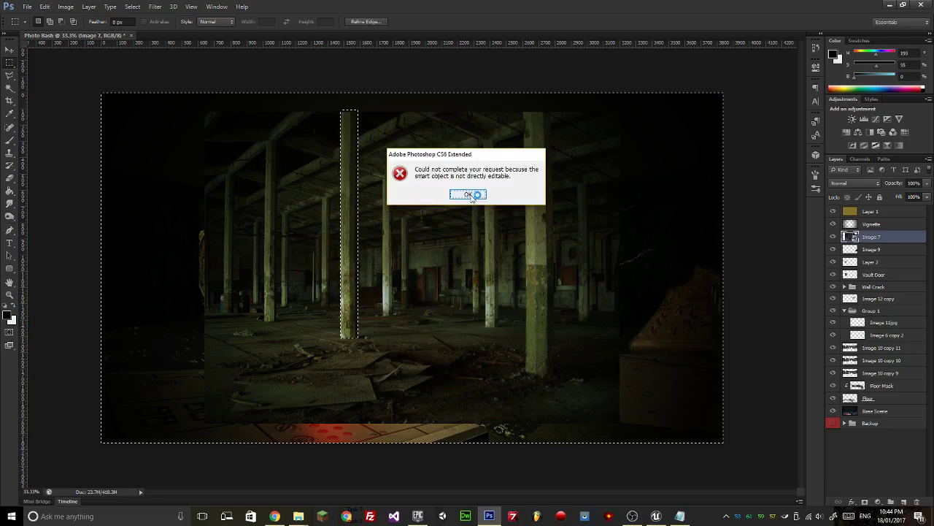
{"action": "left_click", "coordinate": [460, 193]}
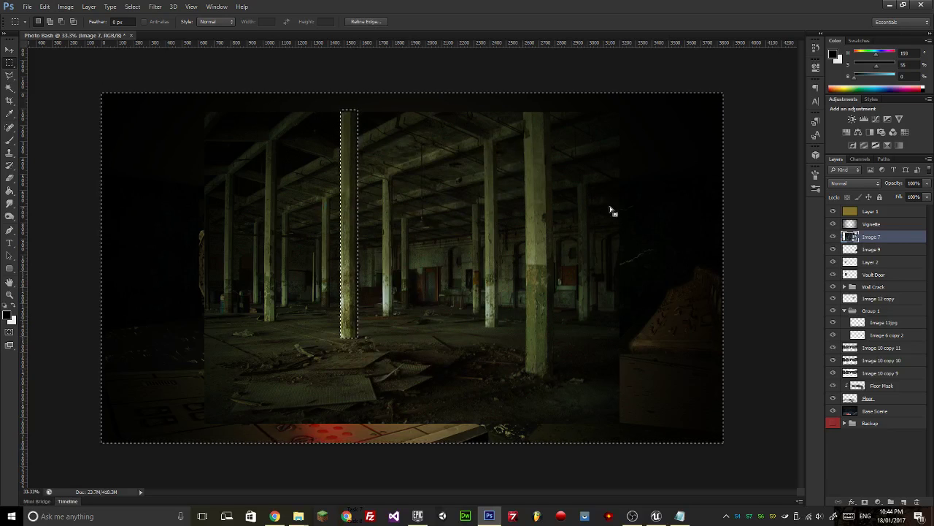
{"action": "right_click", "coordinate": [889, 237]}
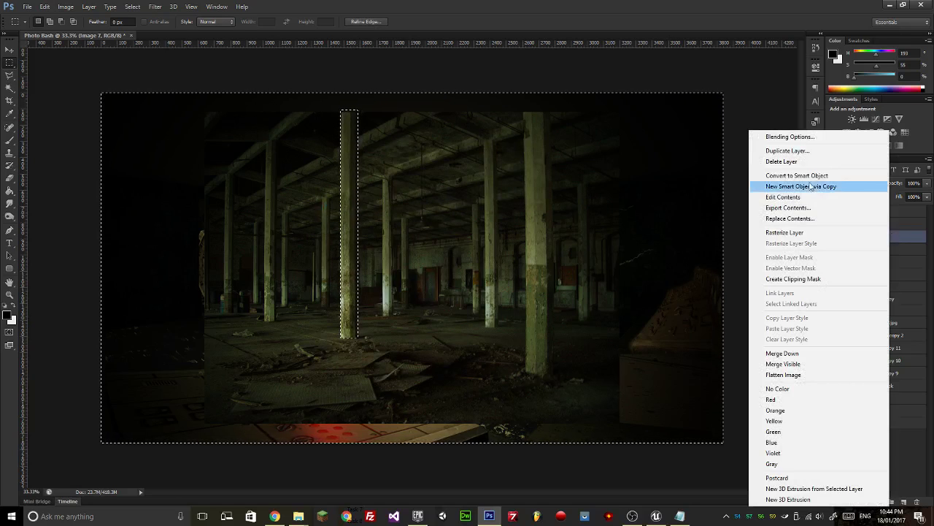
{"action": "left_click", "coordinate": [784, 232]}
{"action": "key", "text": "Delete"}
{"action": "key", "text": "ctrl+d"}
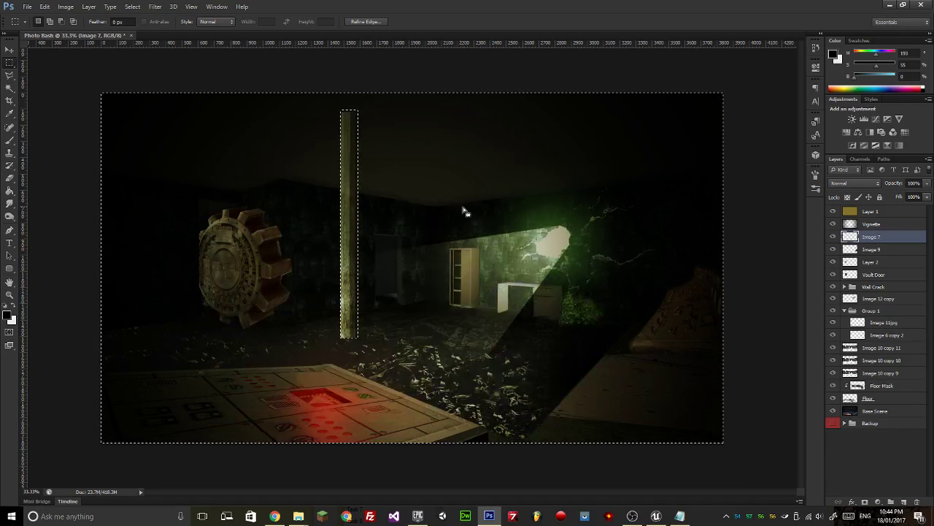
Scale the pillar down to about 61% and stand it against the brick wall just right of the vault door.
{"action": "key", "text": "ctrl+t"}
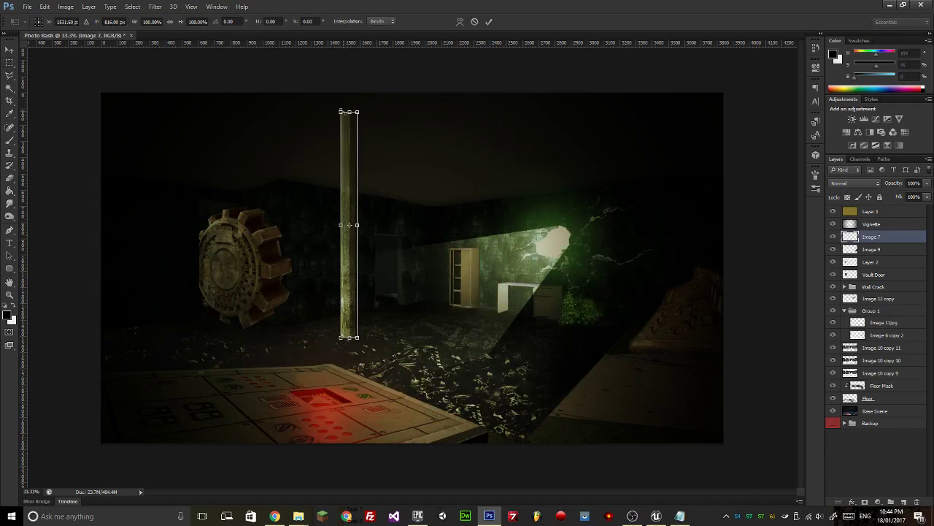
{"action": "left_click_drag", "start_coordinate": [342, 111], "coordinate": [383, 187]}
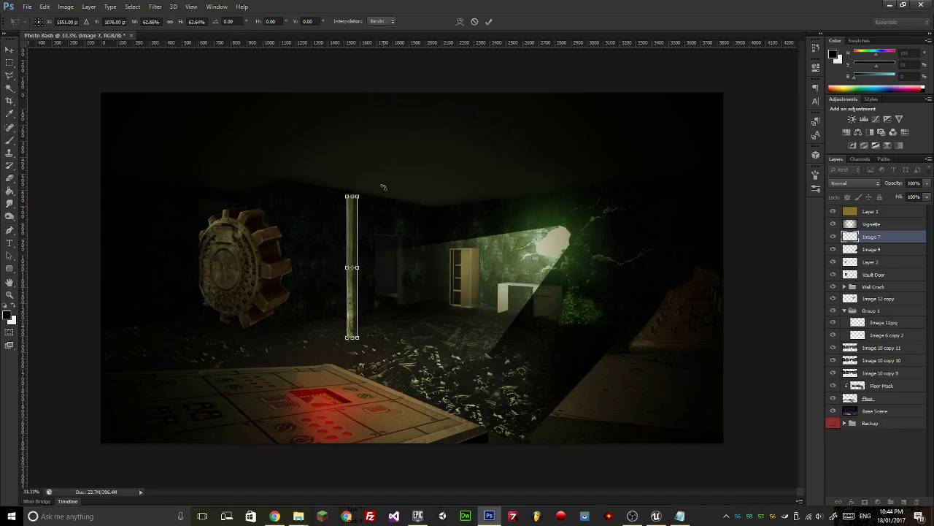
{"action": "key", "text": "ctrl+plus"}
{"action": "left_click_drag", "start_coordinate": [471, 172], "coordinate": [554, 183]}
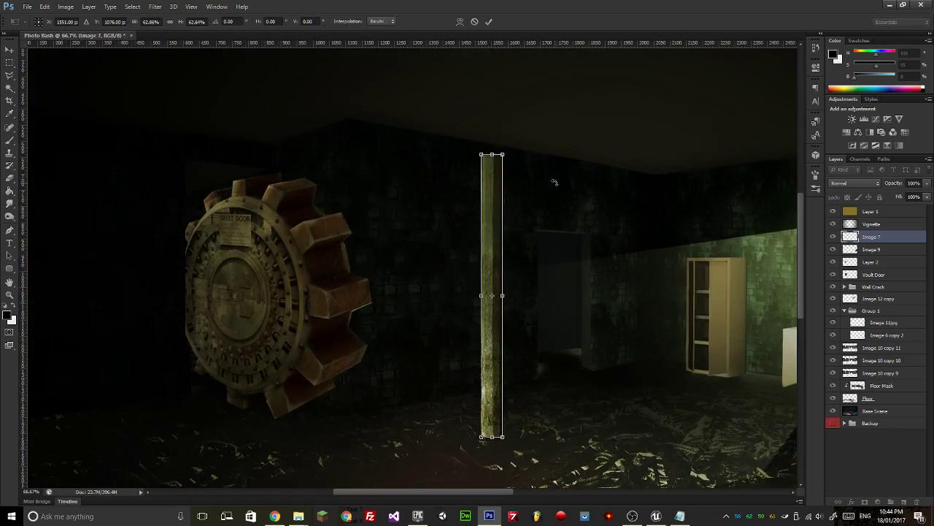
{"action": "left_click_drag", "start_coordinate": [485, 209], "coordinate": [421, 185]}
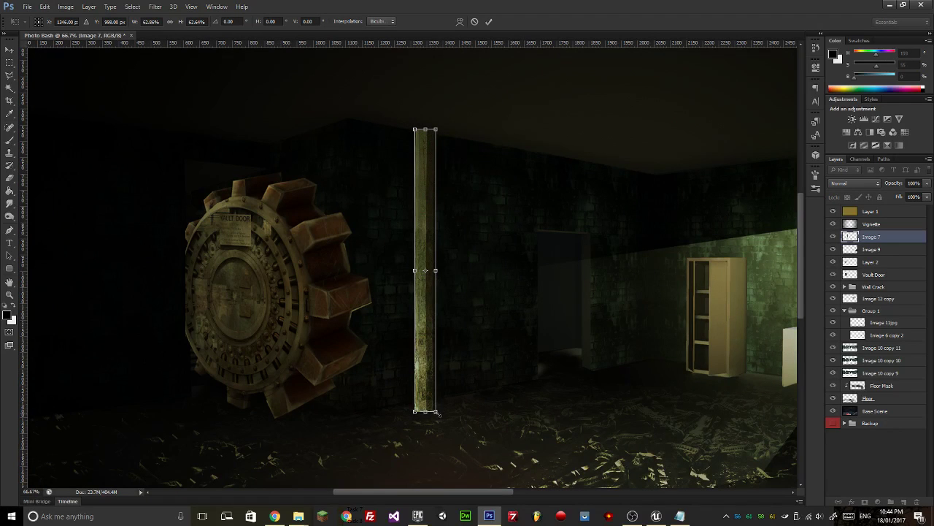
{"action": "left_click_drag", "start_coordinate": [424, 405], "coordinate": [425, 401]}
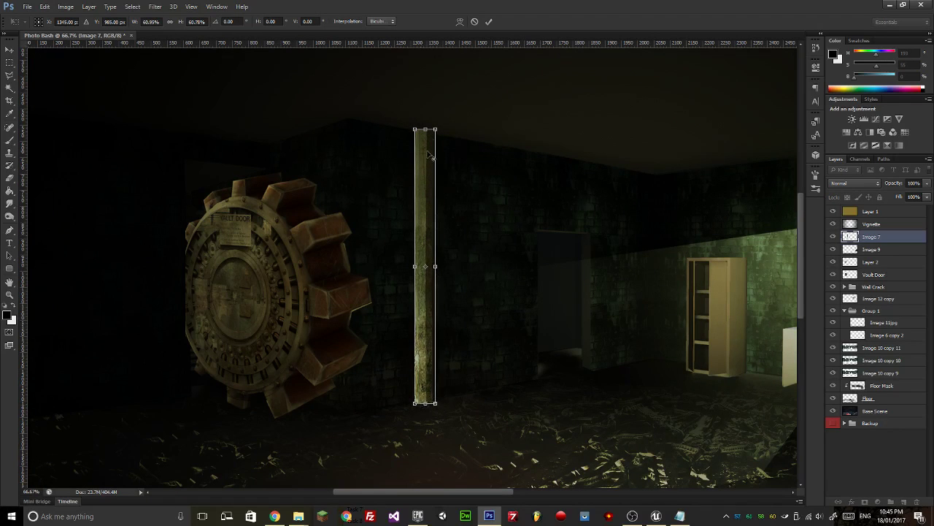
Distort the pillar's top-right and bottom corners to follow the wall's perspective, and apply the transform.
{"action": "left_click_drag", "start_coordinate": [433, 131], "coordinate": [433, 132]}
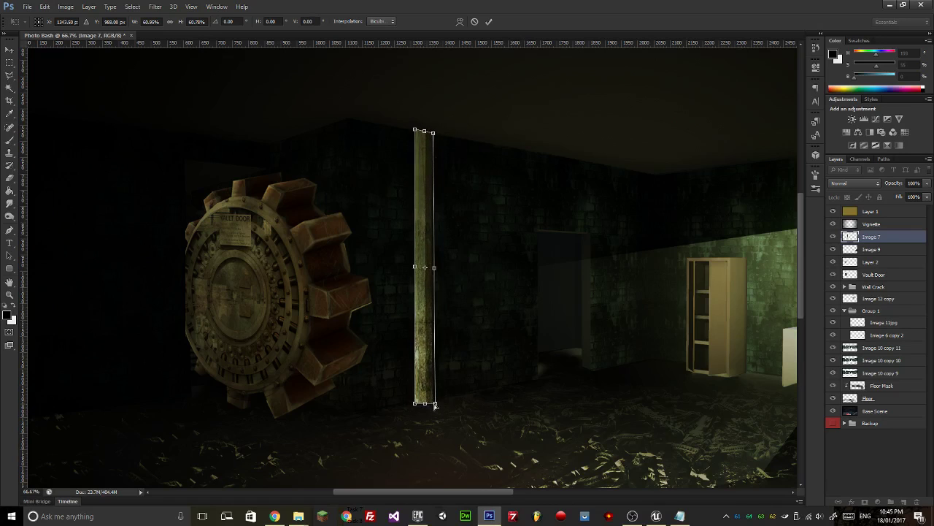
{"action": "left_click_drag", "start_coordinate": [430, 402], "coordinate": [430, 399]}
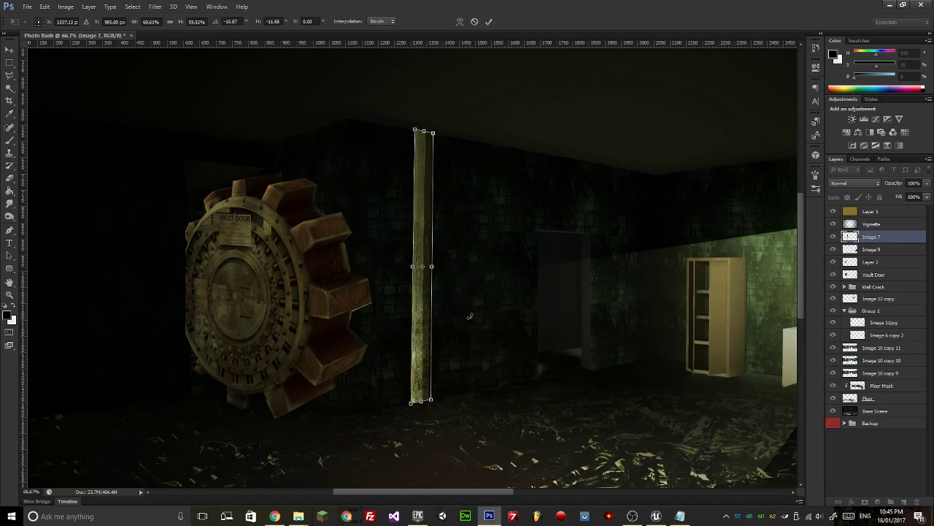
{"action": "key", "text": "Return"}
{"action": "key", "text": "m"}
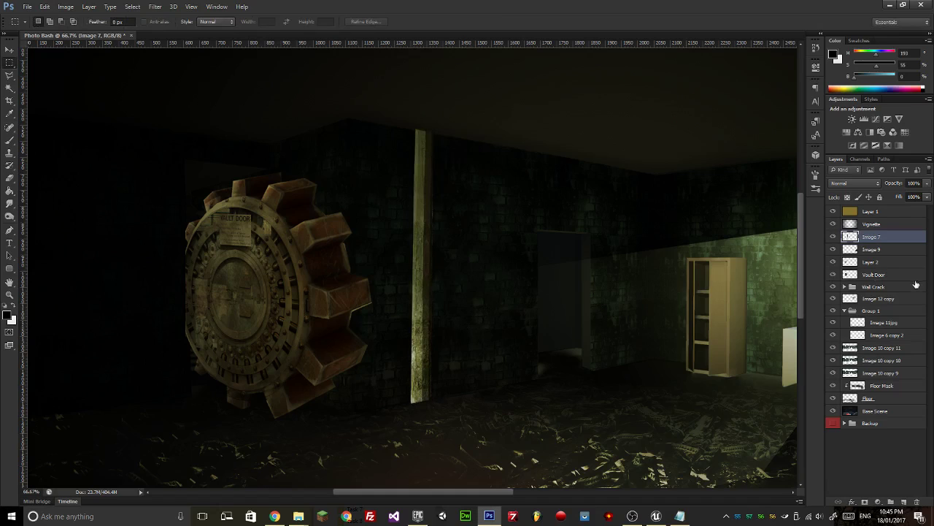
Set the Image 7 pillar layer's blend mode to Lighter Color and its opacity to 87%.
{"action": "left_click", "coordinate": [855, 183]}
{"action": "left_click", "coordinate": [848, 257]}
{"action": "key", "text": "Down"}
{"action": "key", "text": "Down"}
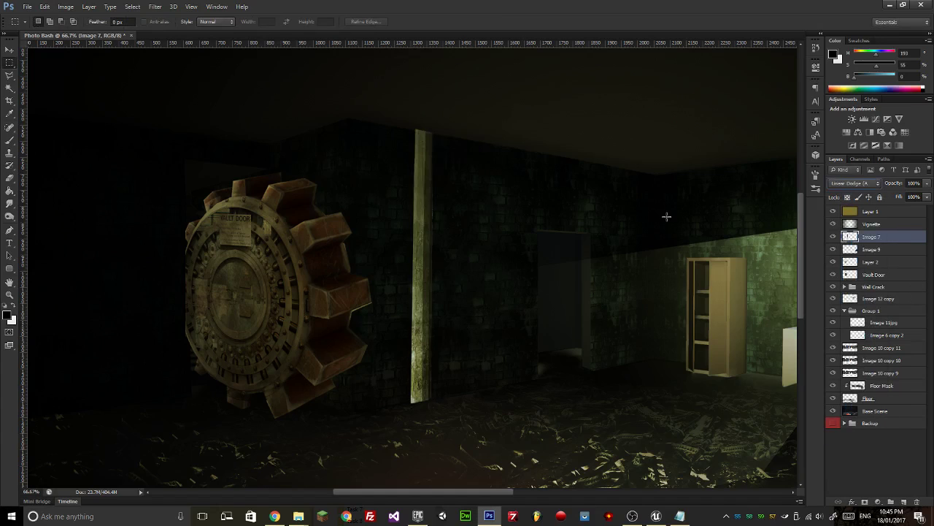
{"action": "key", "text": "Down"}
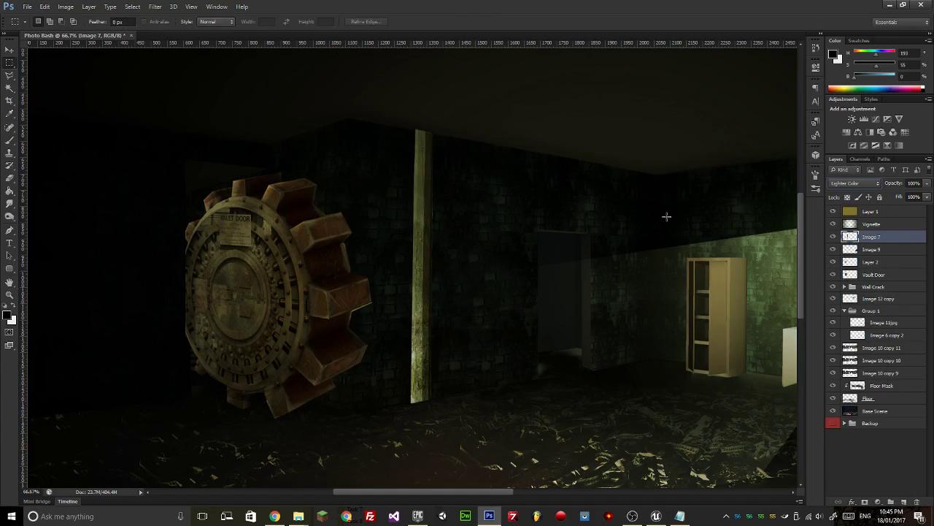
{"action": "left_click", "coordinate": [926, 186]}
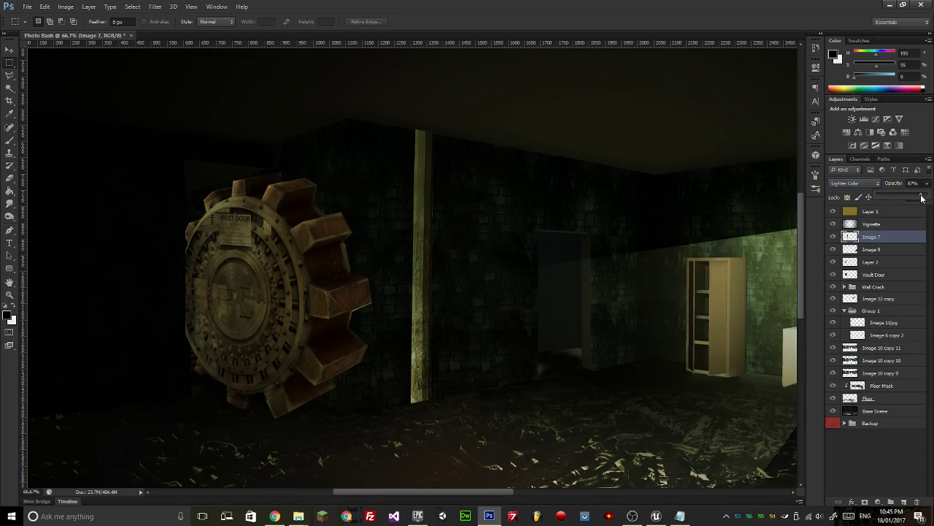
Darken the pillar with a Levels adjustment, setting the midtone input level to 0.59.
{"action": "key", "text": "ctrl+minus"}
{"action": "key", "text": "ctrl+minus"}
{"action": "key", "text": "ctrl+minus"}
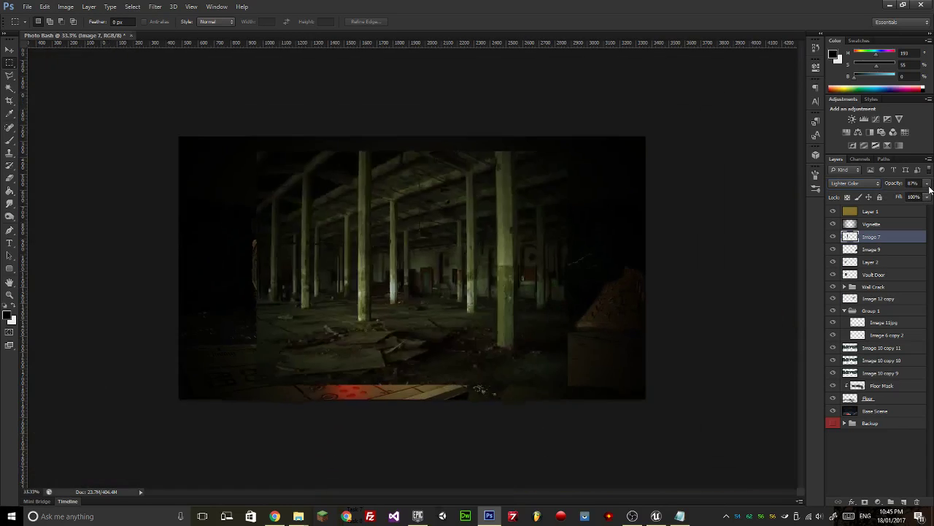
{"action": "key", "text": "ctrl+plus"}
{"action": "key", "text": "ctrl+plus"}
{"action": "key", "text": "ctrl+plus"}
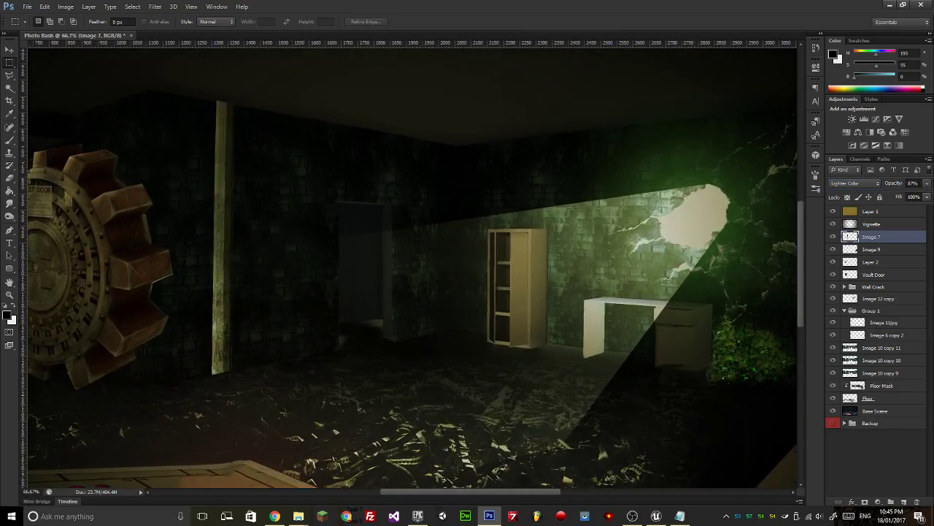
{"action": "left_click", "coordinate": [90, 7]}
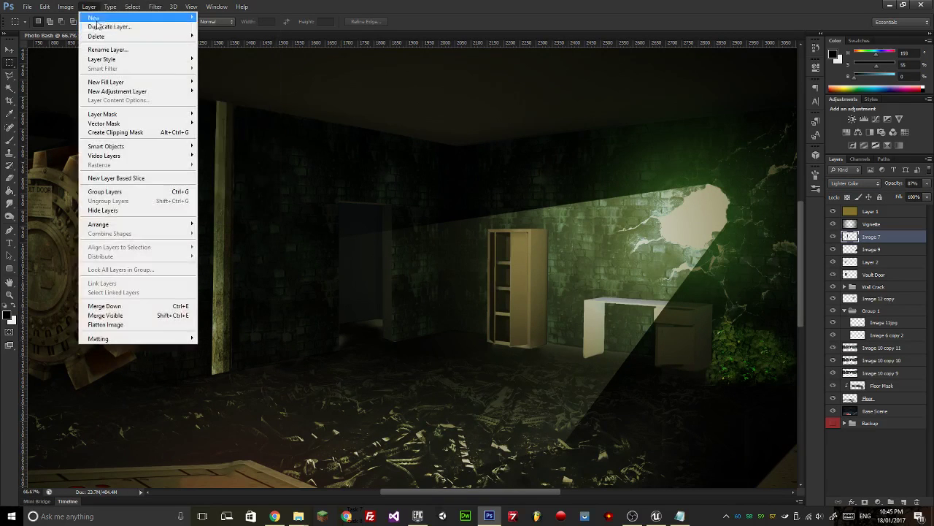
{"action": "mouse_move", "coordinate": [65, 6]}
{"action": "mouse_move", "coordinate": [146, 32]}
{"action": "left_click", "coordinate": [194, 42]}
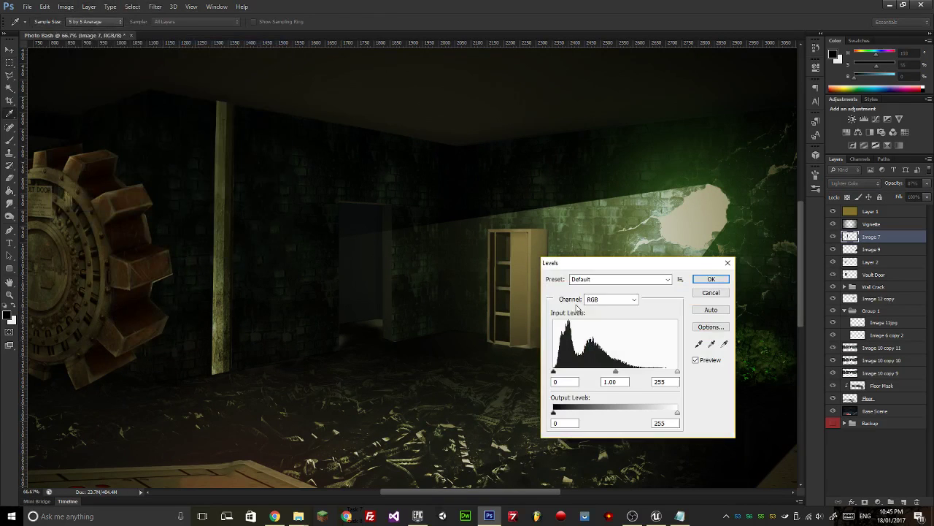
{"action": "left_click_drag", "start_coordinate": [616, 372], "coordinate": [655, 368]}
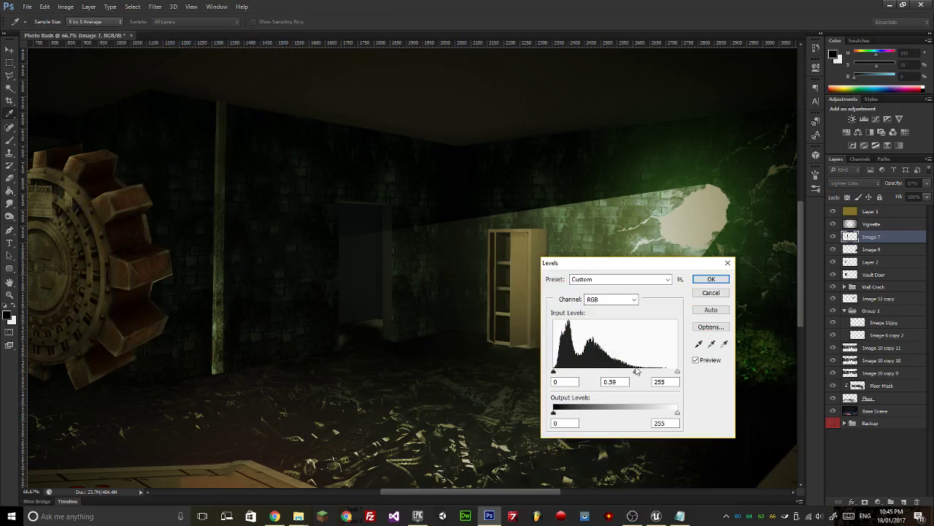
{"action": "left_click", "coordinate": [727, 263]}
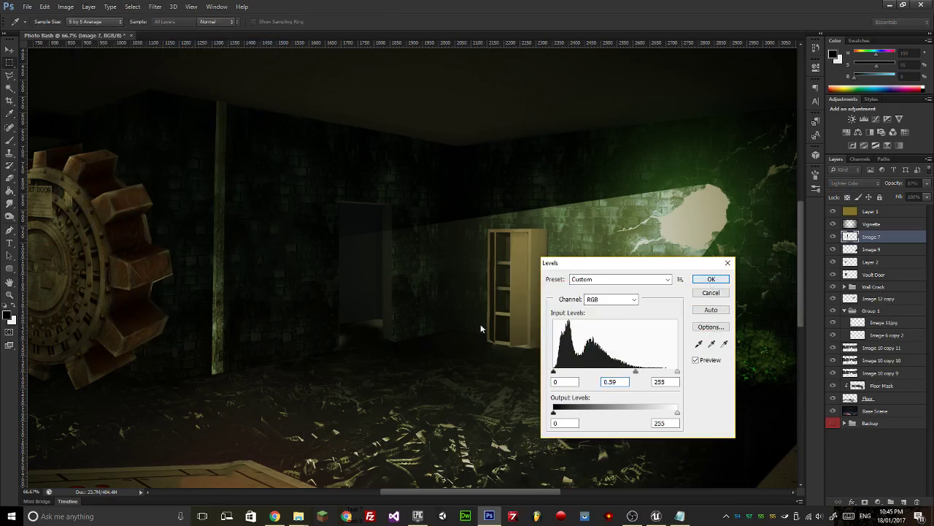
{"action": "left_click", "coordinate": [9, 48]}
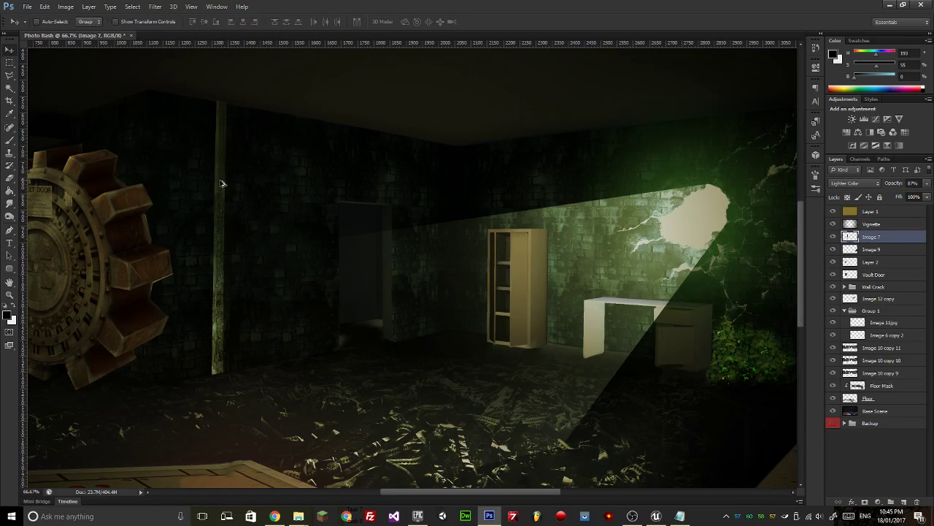
{"action": "left_click_drag", "start_coordinate": [223, 183], "coordinate": [310, 186]}
{"action": "key", "text": "ctrl+t"}
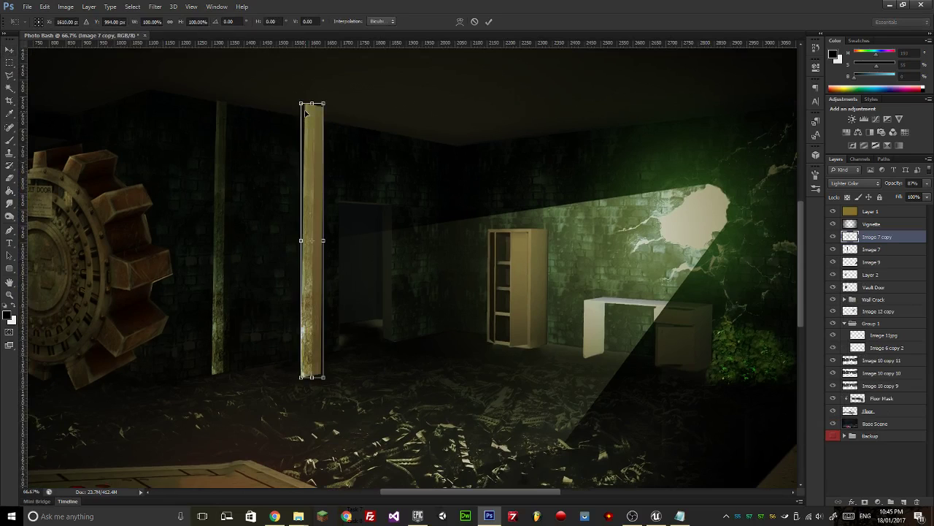
{"action": "left_click_drag", "start_coordinate": [301, 104], "coordinate": [303, 128]}
{"action": "left_click_drag", "start_coordinate": [315, 194], "coordinate": [312, 180]}
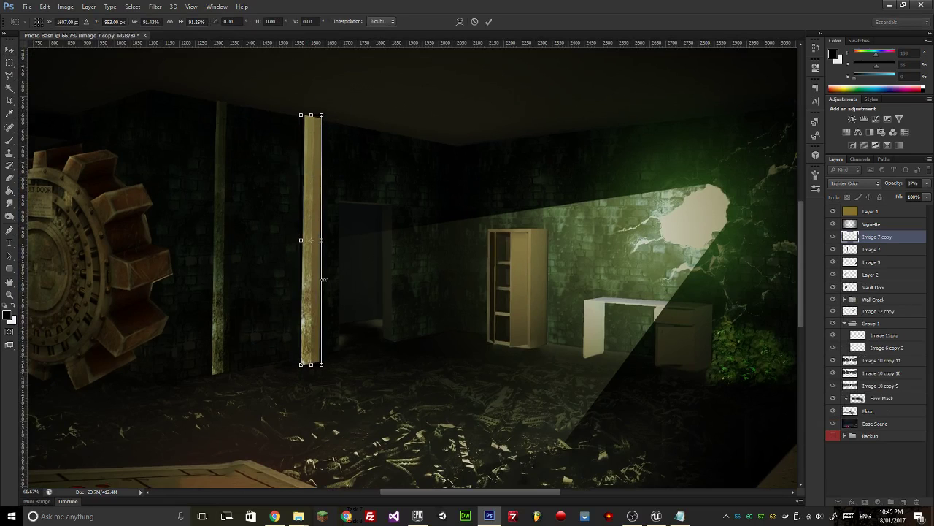
{"action": "left_click_drag", "start_coordinate": [311, 363], "coordinate": [310, 338]}
{"action": "key", "text": "Return"}
{"action": "key", "text": "ctrl+z"}
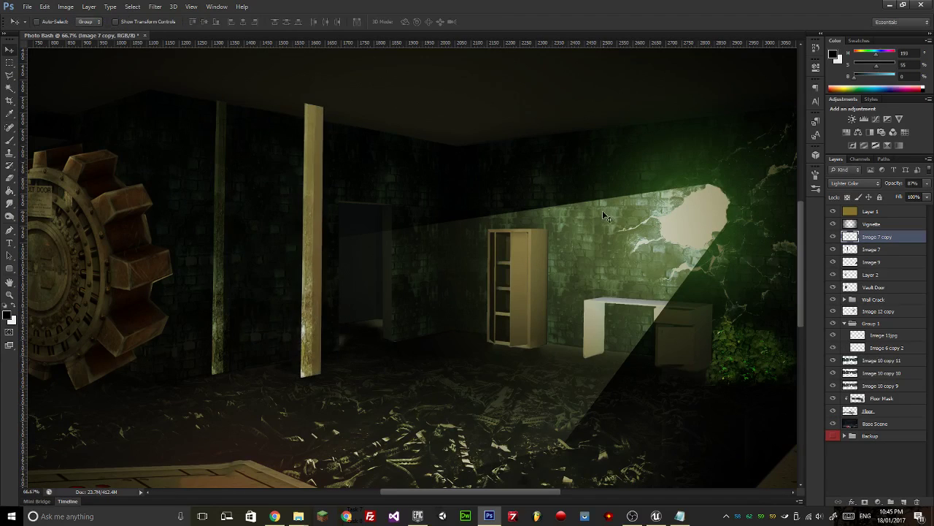
{"action": "left_click", "coordinate": [865, 250]}
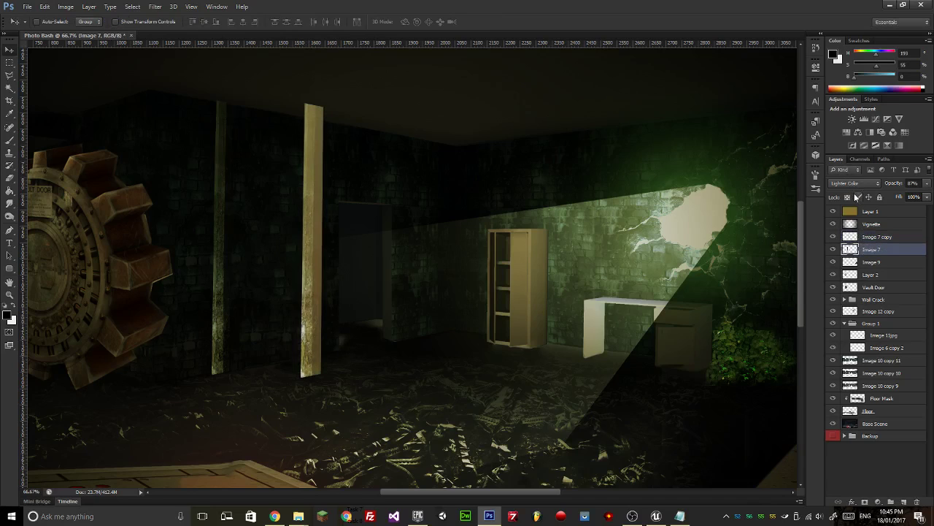
{"action": "left_click", "coordinate": [873, 239]}
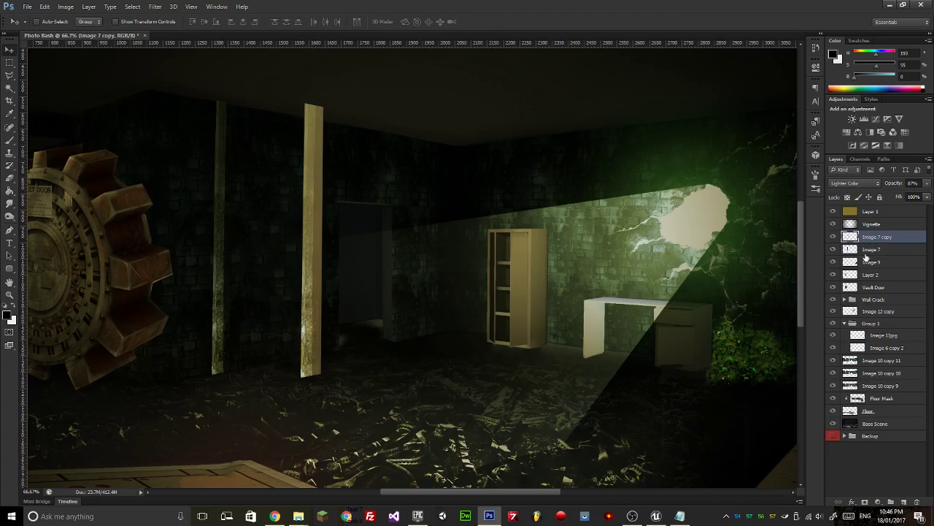
{"action": "key", "text": "Delete"}
Duplicate the wall pillar, place the copy between the original and the doorway, and scale it to about 88%.
{"action": "key", "text": "ctrl+j"}
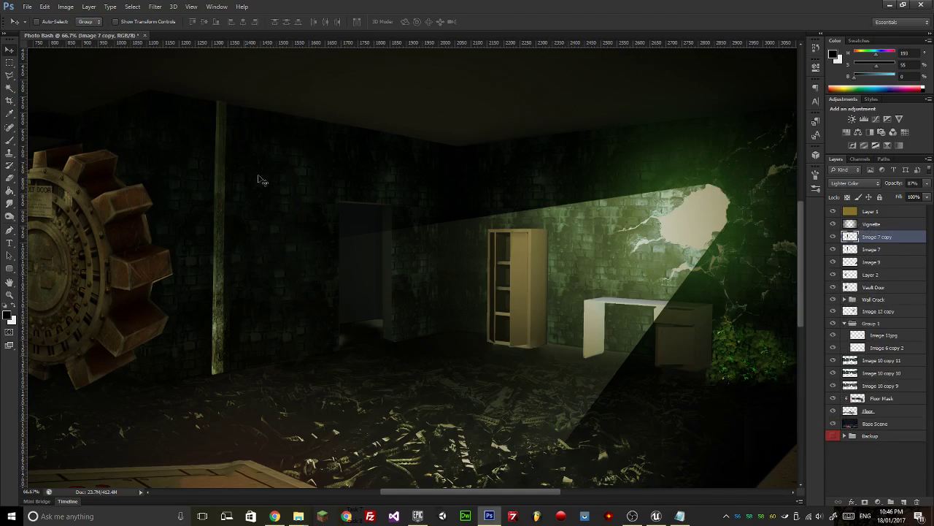
{"action": "left_click_drag", "start_coordinate": [219, 204], "coordinate": [309, 225]}
{"action": "key", "text": "ctrl+t"}
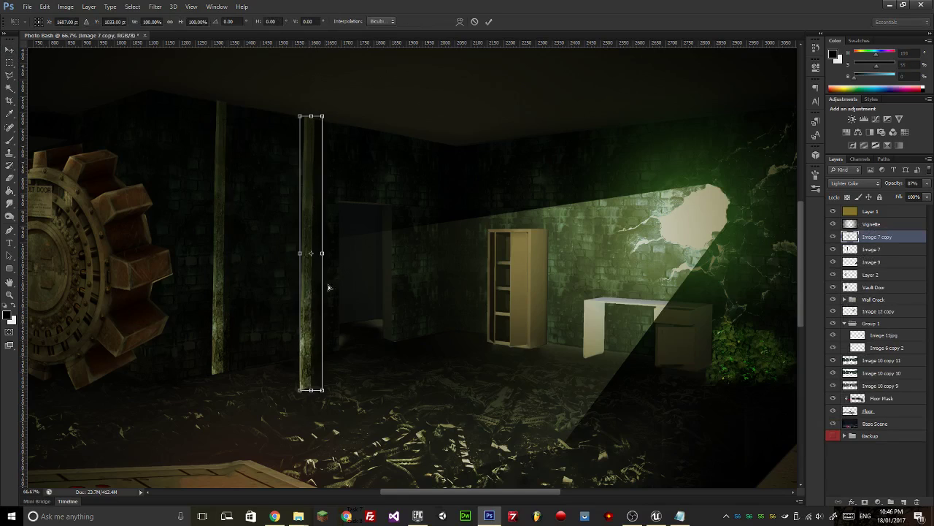
{"action": "left_click_drag", "start_coordinate": [322, 389], "coordinate": [324, 342]}
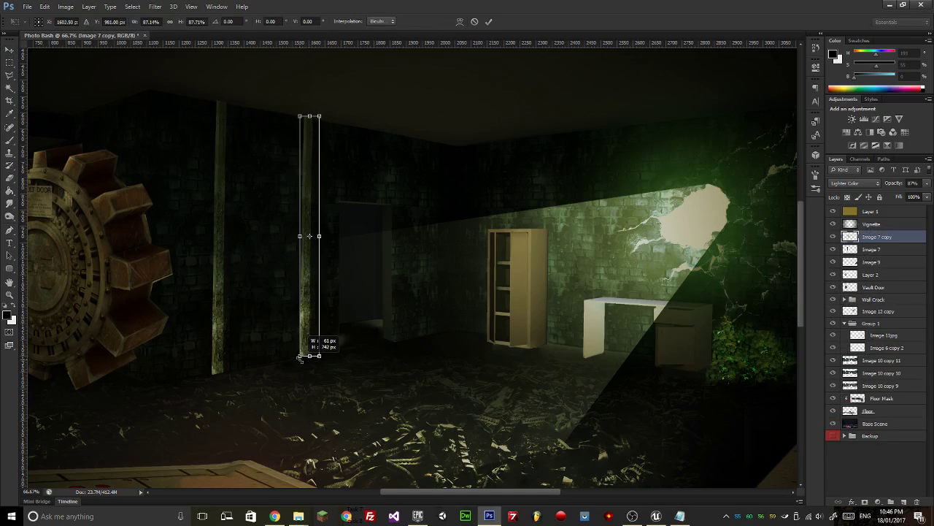
{"action": "key", "text": "Return"}
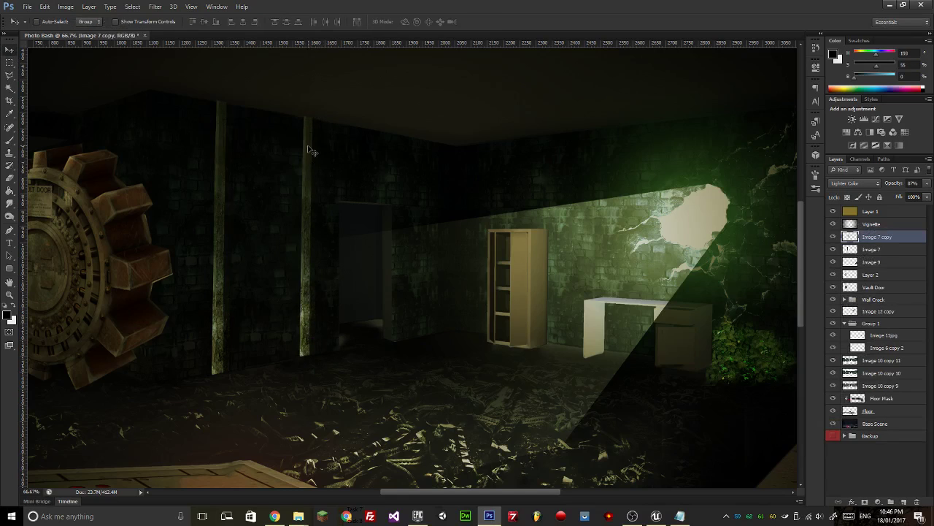
Group the two pillar layers and name the group "Pillars".
{"action": "left_click_drag", "start_coordinate": [337, 235], "coordinate": [396, 214]}
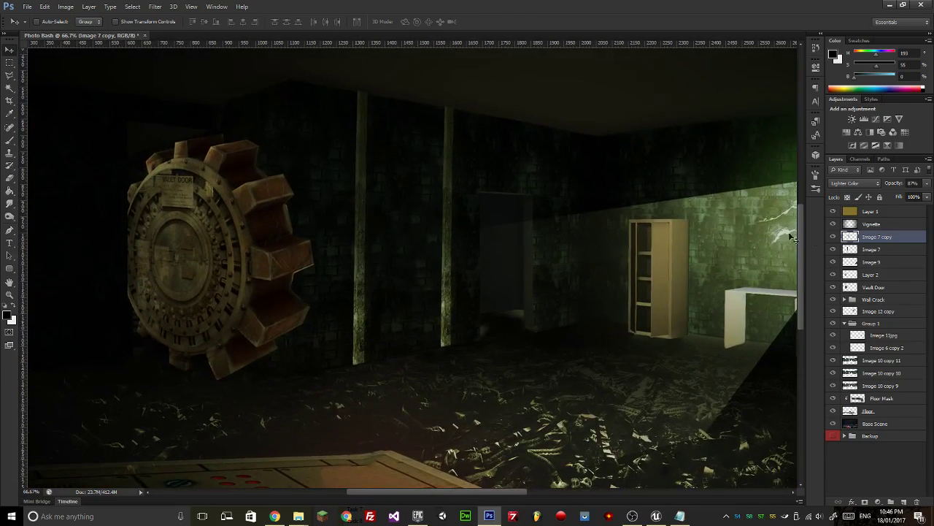
{"action": "left_click", "coordinate": [880, 250], "text": "shift"}
{"action": "key", "text": "ctrl+g"}
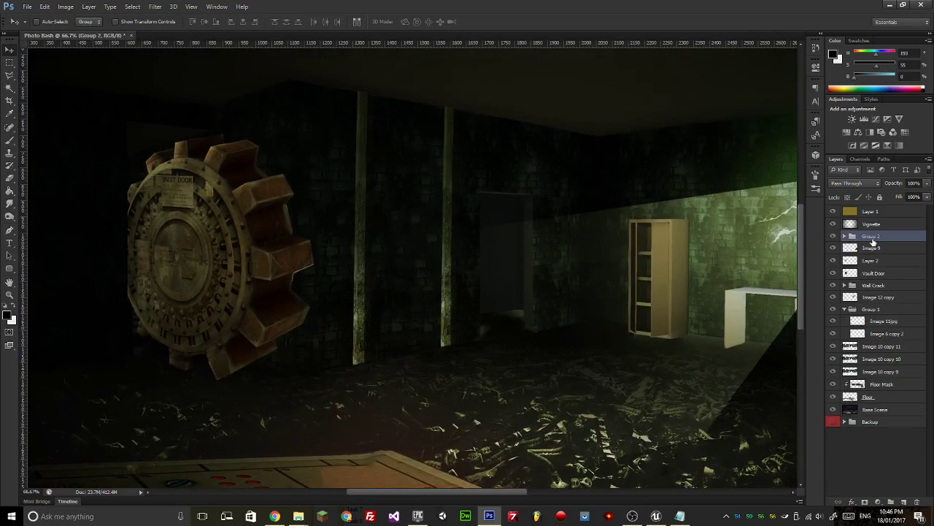
{"action": "double_click", "coordinate": [879, 236]}
{"action": "type", "text": "Pillars"}
{"action": "key", "text": "Return"}
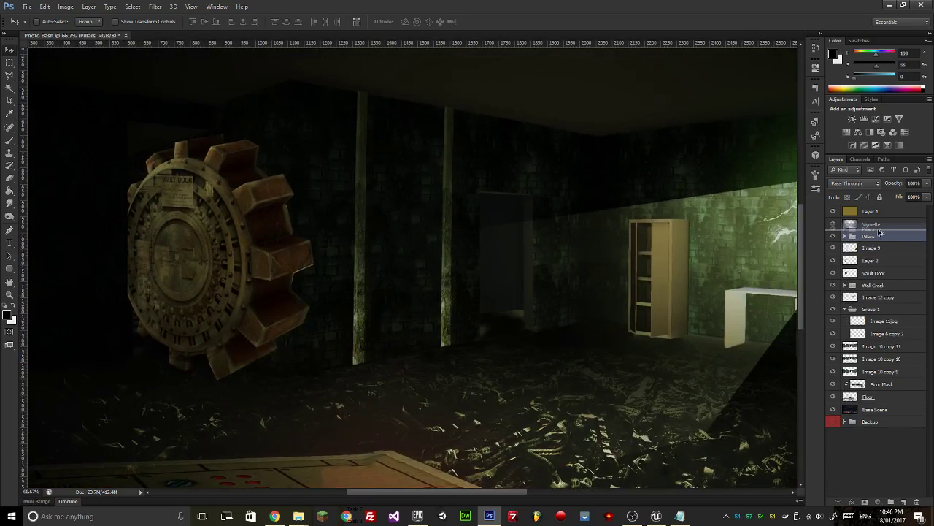
Duplicate the Pillars group and rename the copy "Rails".
{"action": "key", "text": "ctrl+j"}
{"action": "double_click", "coordinate": [870, 235]}
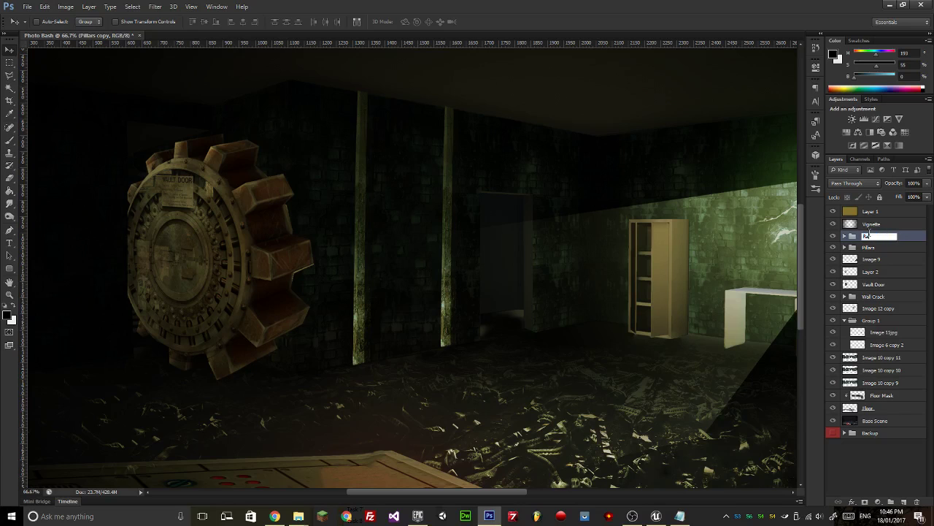
{"action": "type", "text": "Rails"}
{"action": "key", "text": "Return"}
Rotate the Rails group to about -61°, narrow it to about 29% width, and move it down to the floor beneath the vault door.
{"action": "key", "text": "ctrl+t"}
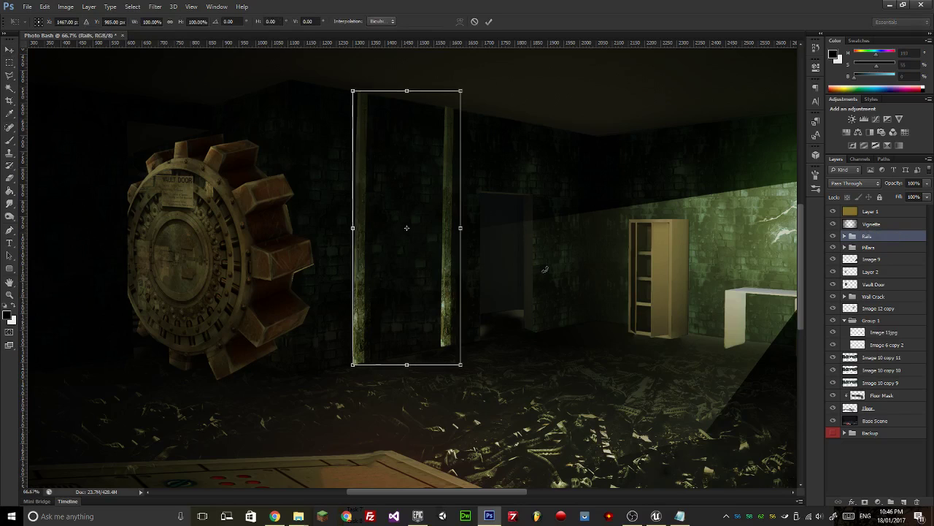
{"action": "left_click_drag", "start_coordinate": [607, 212], "coordinate": [538, 147]}
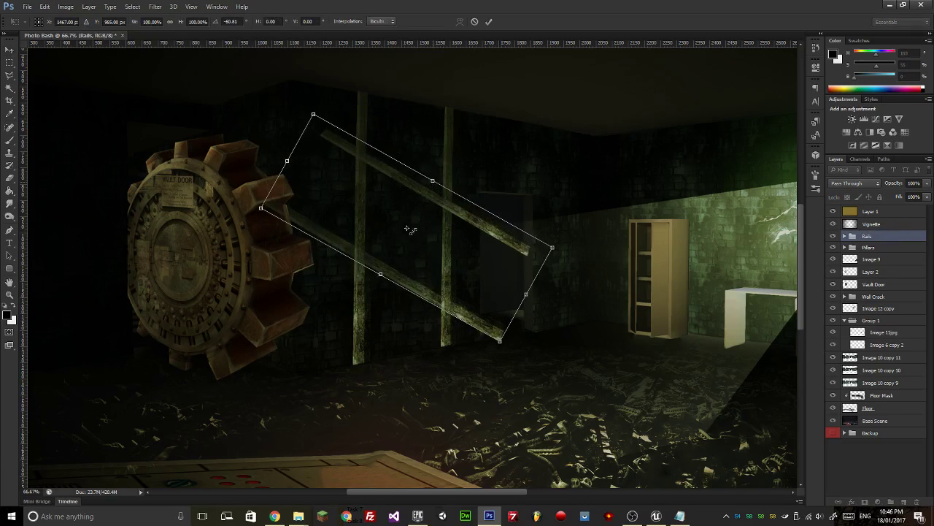
{"action": "left_click_drag", "start_coordinate": [433, 180], "coordinate": [405, 240]}
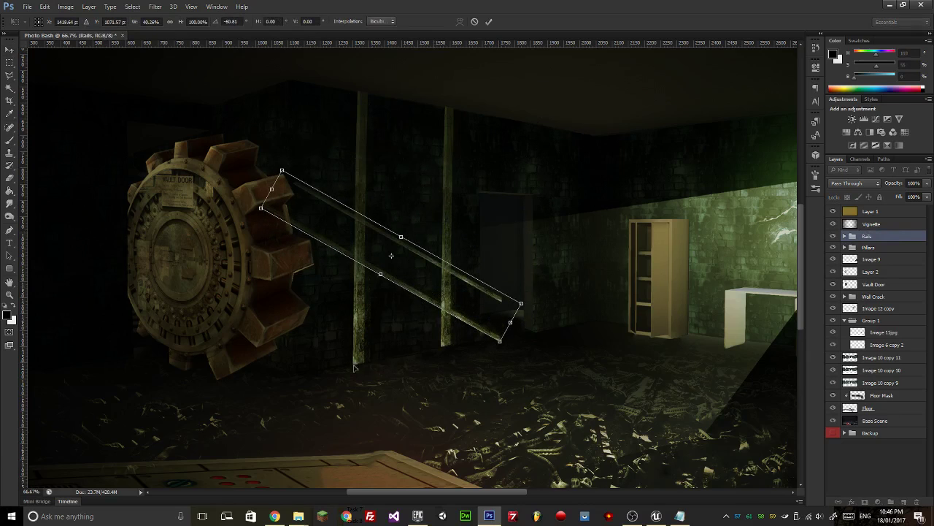
{"action": "left_click_drag", "start_coordinate": [438, 278], "coordinate": [305, 401]}
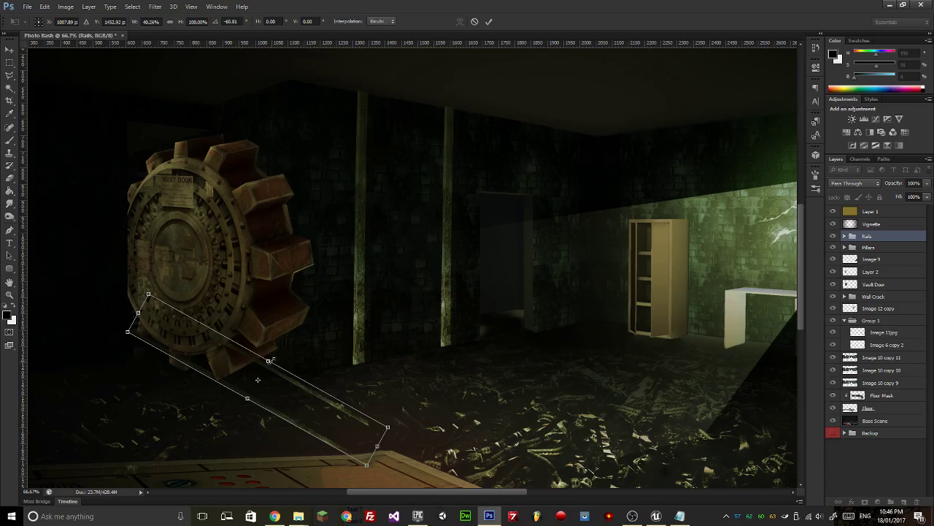
{"action": "left_click_drag", "start_coordinate": [273, 359], "coordinate": [264, 371]}
{"action": "left_click_drag", "start_coordinate": [277, 409], "coordinate": [263, 397]}
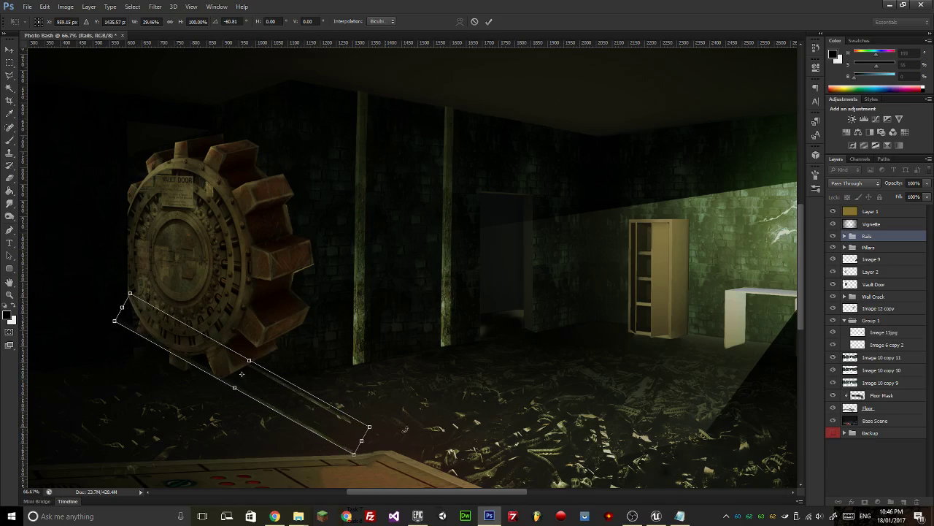
Rotate the rails further to about -70° and adjust their spacing and position beneath the vault door.
{"action": "left_click_drag", "start_coordinate": [405, 429], "coordinate": [432, 387]}
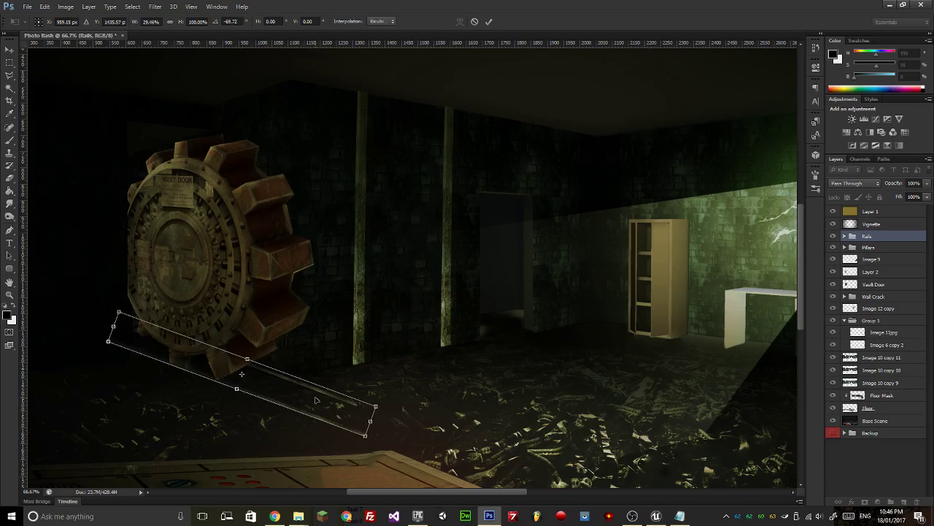
{"action": "left_click_drag", "start_coordinate": [315, 400], "coordinate": [282, 394]}
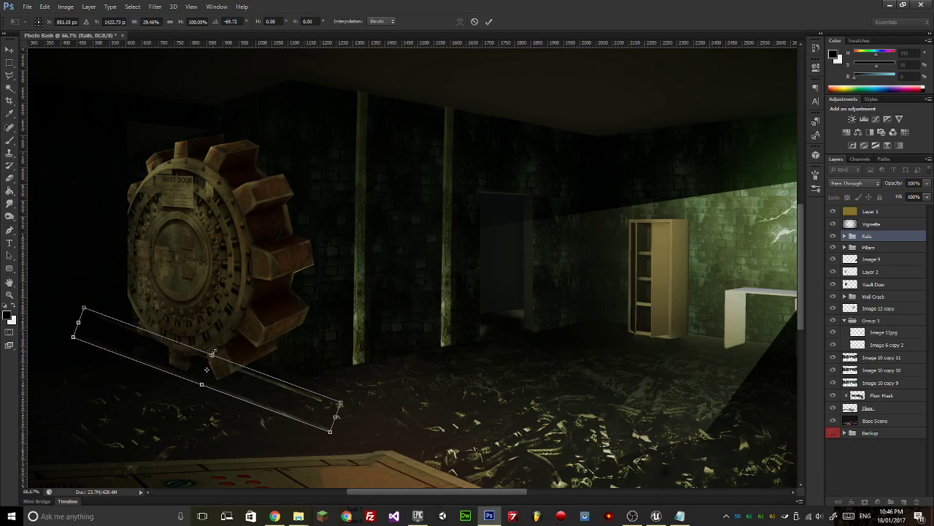
{"action": "left_click_drag", "start_coordinate": [211, 357], "coordinate": [216, 365]}
{"action": "left_click_drag", "start_coordinate": [248, 394], "coordinate": [261, 392]}
{"action": "key", "text": "Return"}
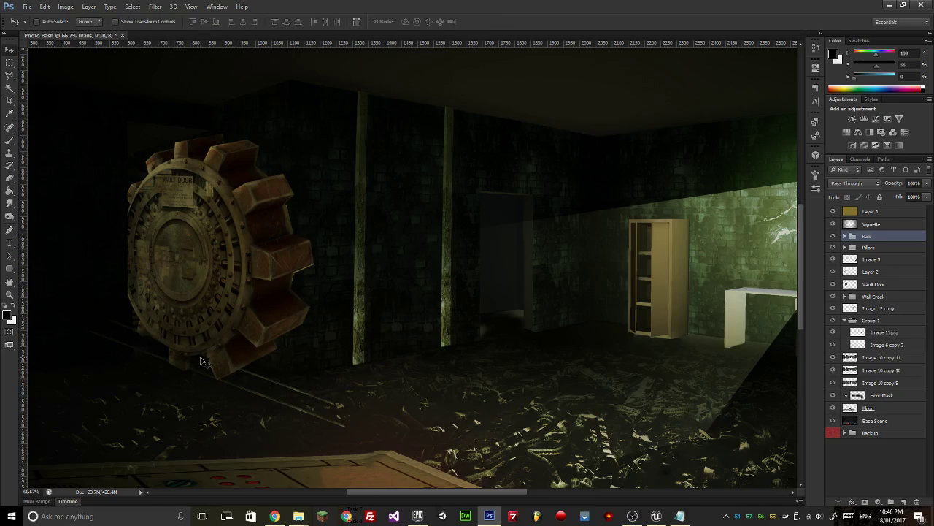
Trim off the rear ends of both rails behind the vault door using a rectangular selection on each layer inside the Rails group.
{"action": "key", "text": "m"}
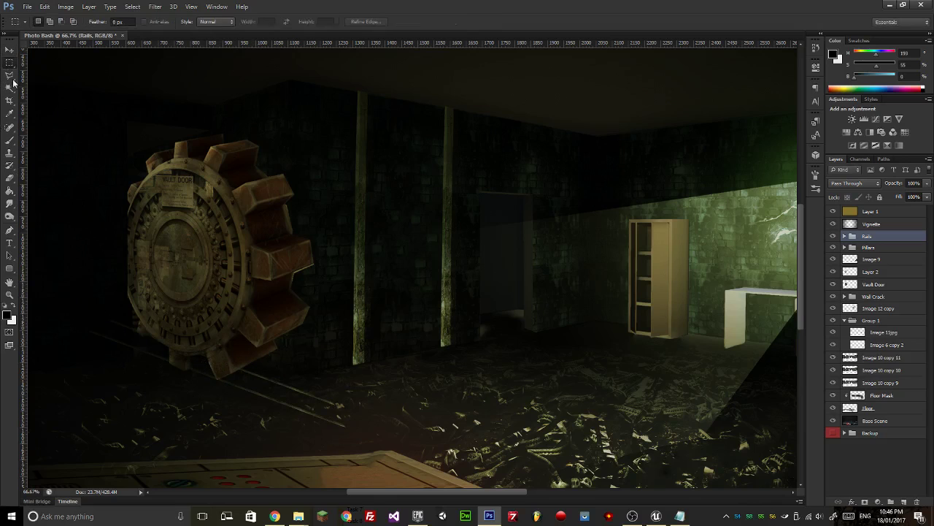
{"action": "left_click_drag", "start_coordinate": [57, 294], "coordinate": [188, 345]}
{"action": "key", "text": "Delete"}
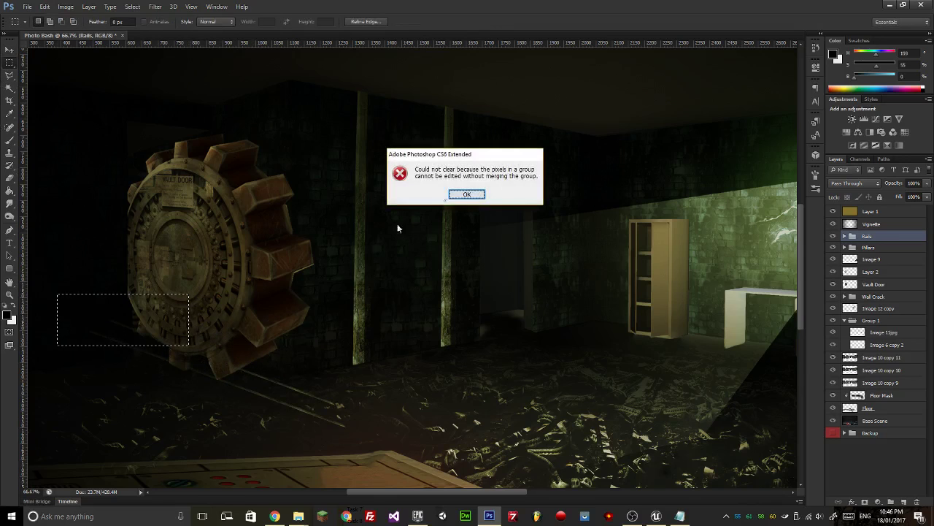
{"action": "left_click", "coordinate": [467, 192]}
{"action": "left_click", "coordinate": [844, 236]}
{"action": "left_click", "coordinate": [880, 260]}
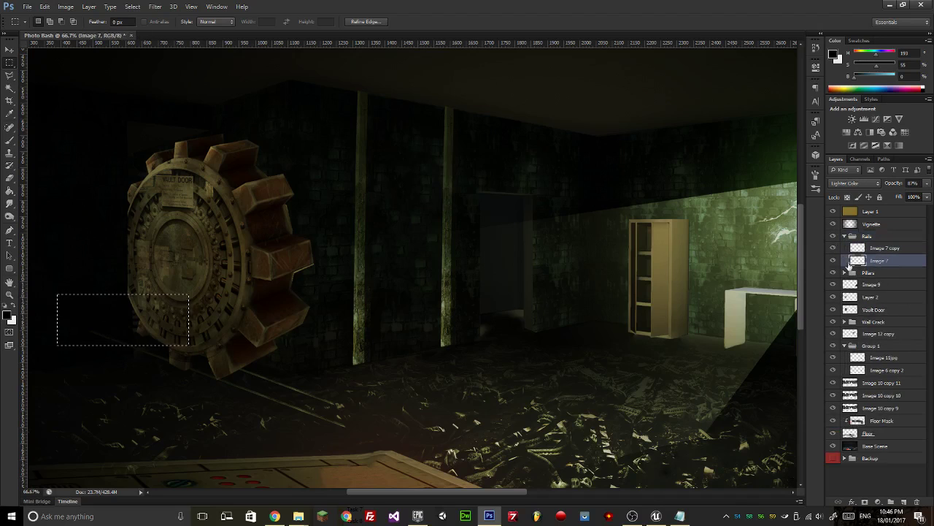
{"action": "key", "text": "ctrl+d"}
Cut the front ends off both rail layers with a polygonal lasso selection on the floor, and clear the selection.
{"action": "left_click", "coordinate": [9, 75]}
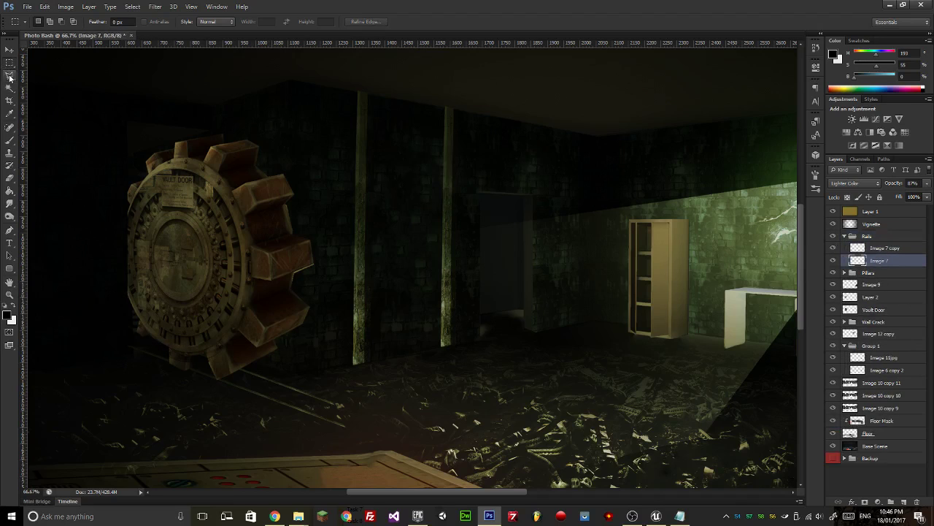
{"action": "left_click", "coordinate": [266, 414]}
{"action": "left_click", "coordinate": [326, 443]}
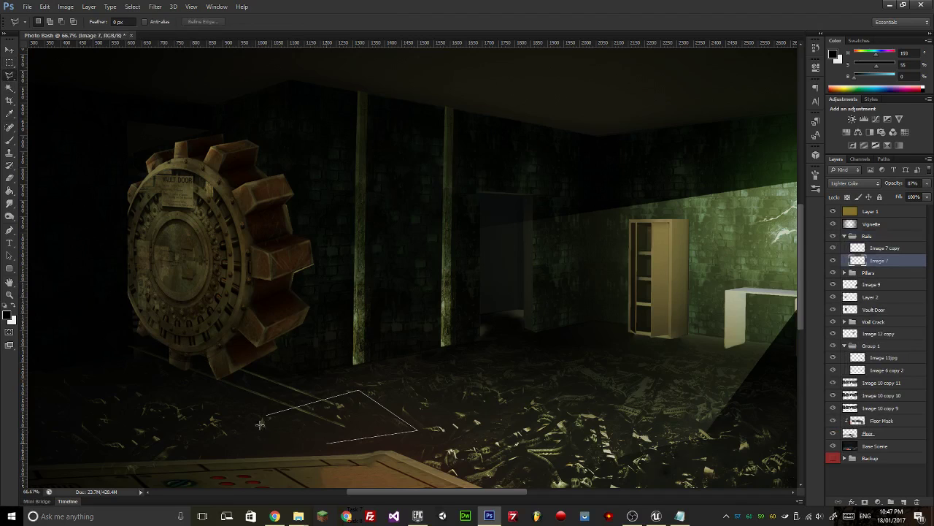
{"action": "left_click", "coordinate": [263, 422]}
{"action": "left_click", "coordinate": [267, 422]}
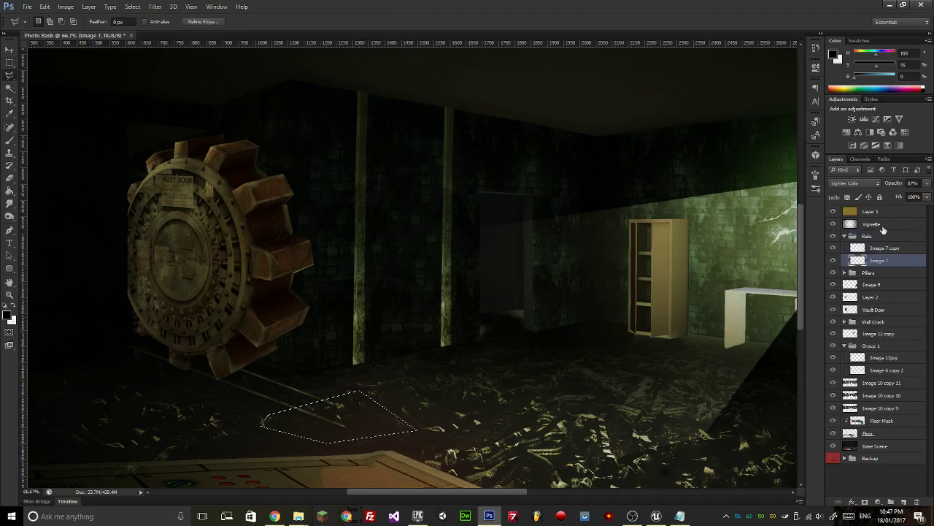
{"action": "left_click", "coordinate": [884, 248]}
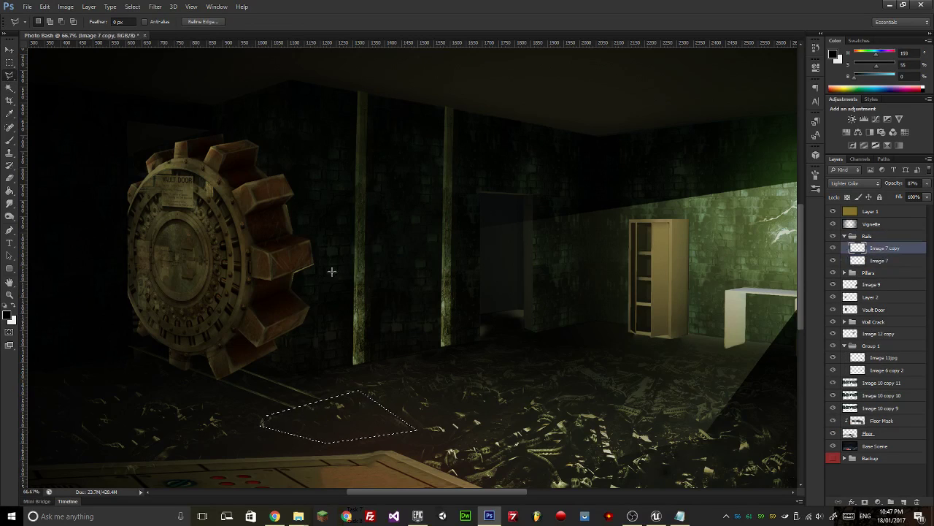
{"action": "left_click", "coordinate": [9, 64]}
{"action": "key", "text": "ctrl+d"}
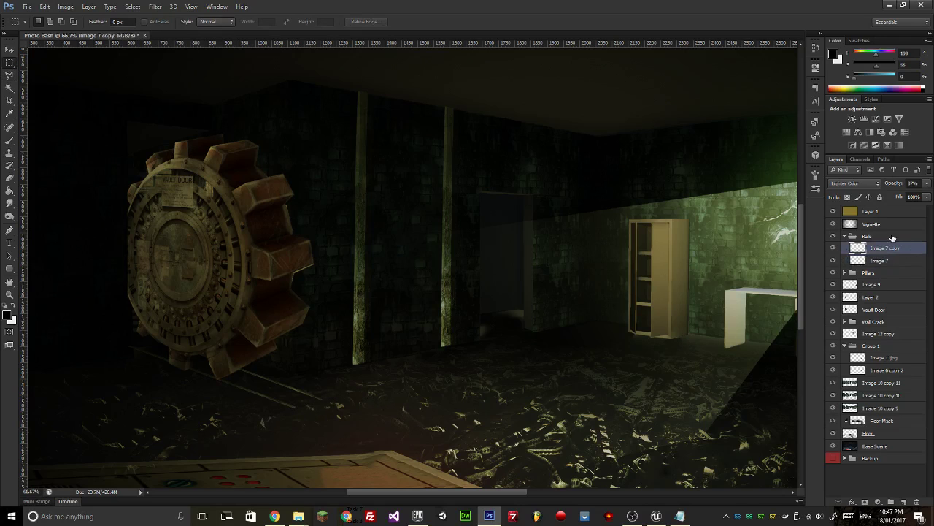
Apply Bevel & Emboss to the Rails group and move the group directly below the Vault Door layer.
{"action": "left_click", "coordinate": [903, 237]}
{"action": "double_click", "coordinate": [904, 241]}
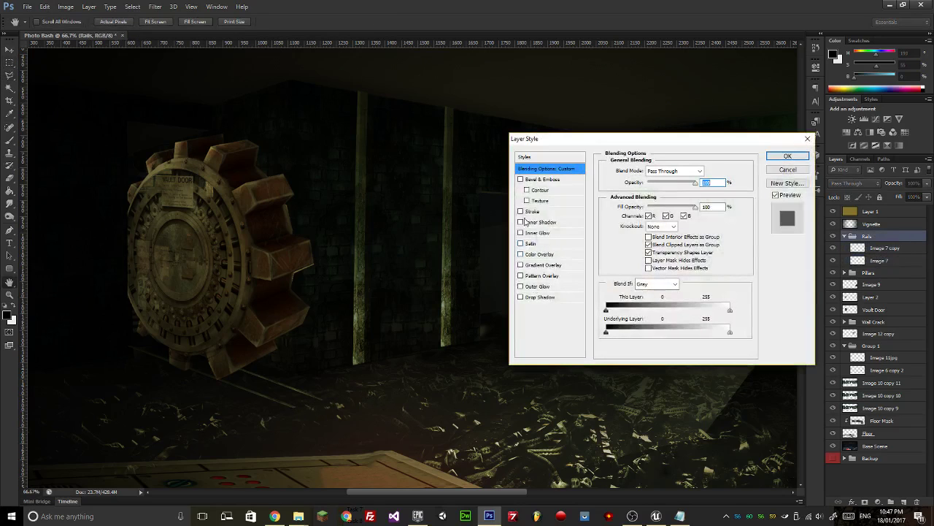
{"action": "left_click", "coordinate": [521, 180]}
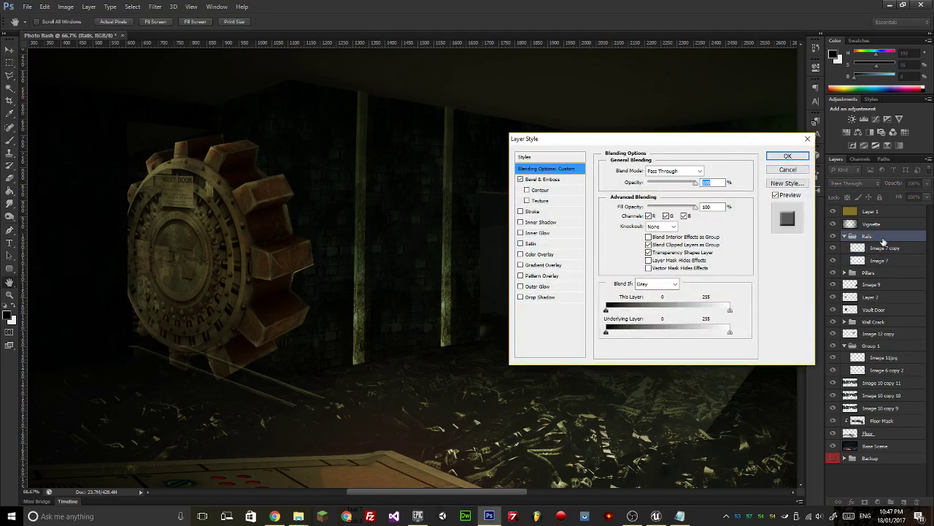
{"action": "left_click", "coordinate": [787, 158]}
{"action": "left_click_drag", "start_coordinate": [916, 236], "coordinate": [894, 334]}
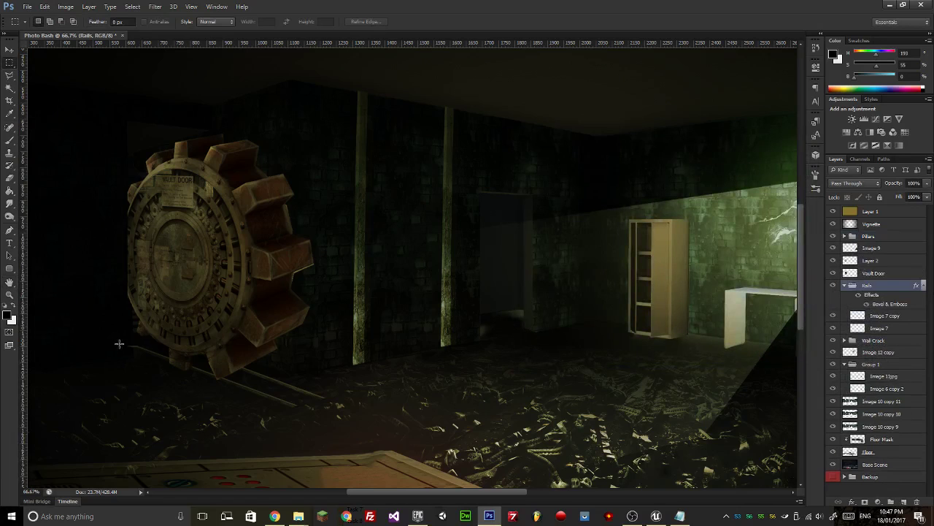
Trim the rear tips of the rails on both the Image 7 copy and Image 7 layers using a small rectangular selection.
{"action": "left_click_drag", "start_coordinate": [123, 341], "coordinate": [133, 359]}
{"action": "key", "text": "Delete"}
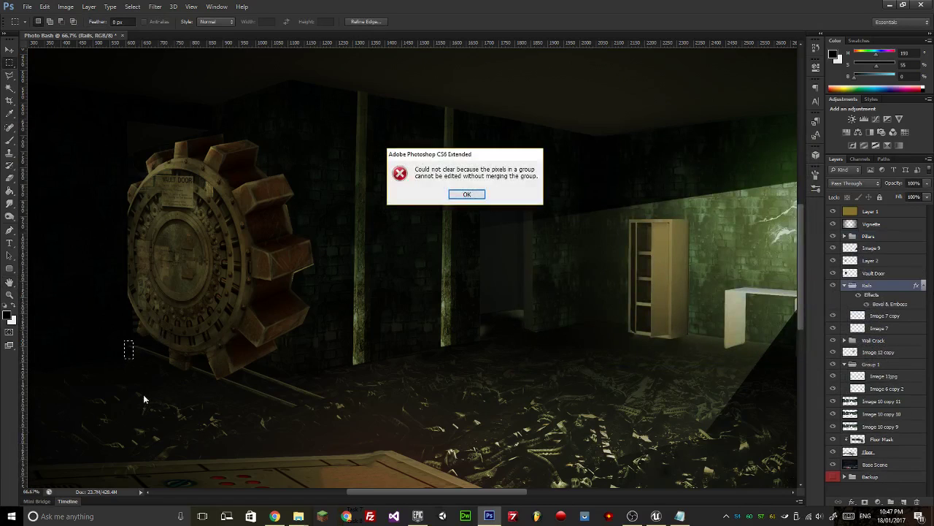
{"action": "left_click", "coordinate": [466, 195]}
{"action": "left_click", "coordinate": [899, 318]}
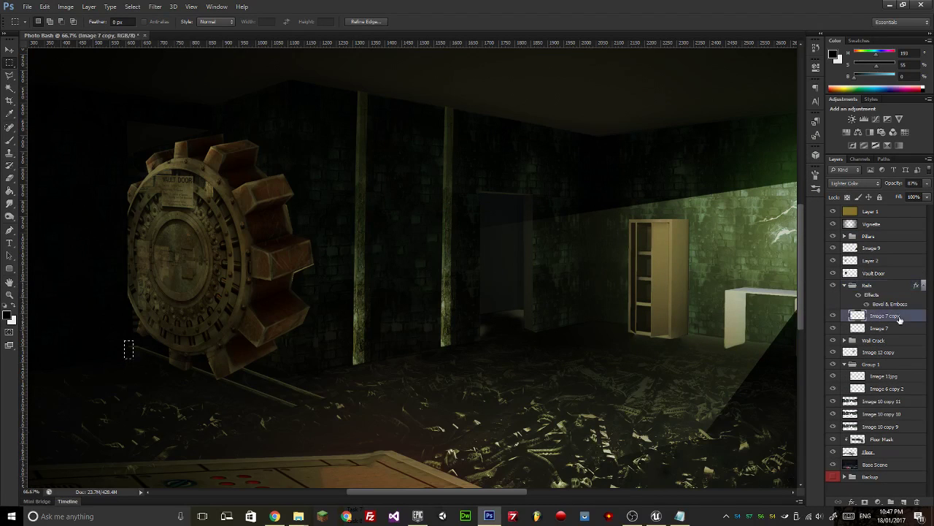
{"action": "left_click", "coordinate": [901, 330]}
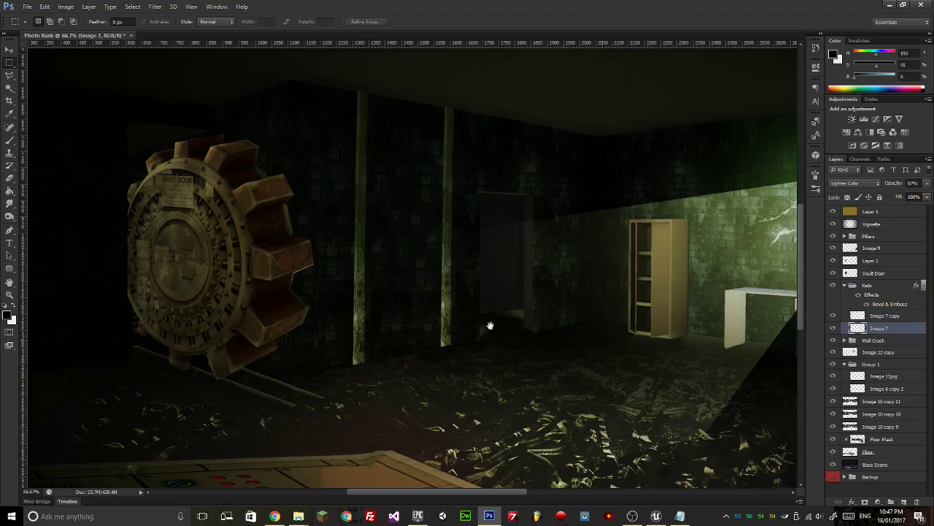
Rename Group 1 as Foliage, collapse it, and fold away the Rails group's effects list.
{"action": "left_click_drag", "start_coordinate": [489, 325], "coordinate": [329, 326]}
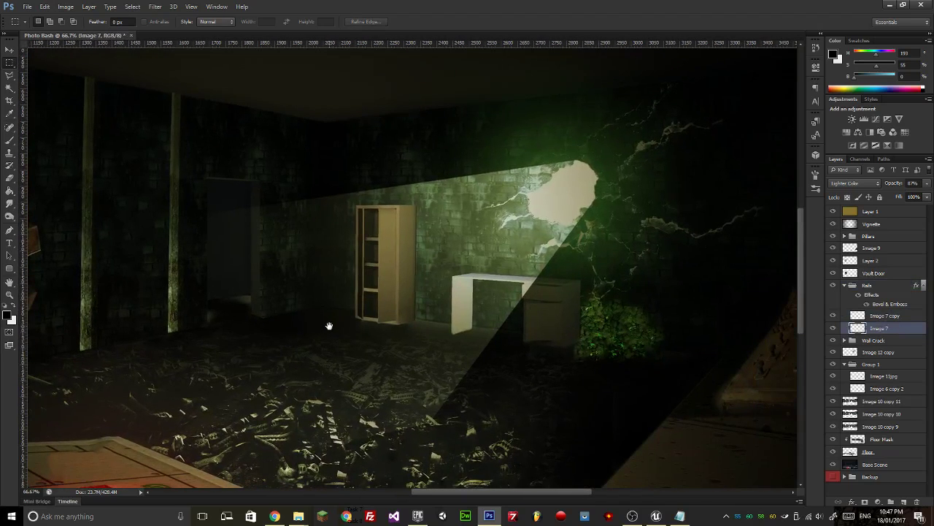
{"action": "left_click", "coordinate": [922, 286]}
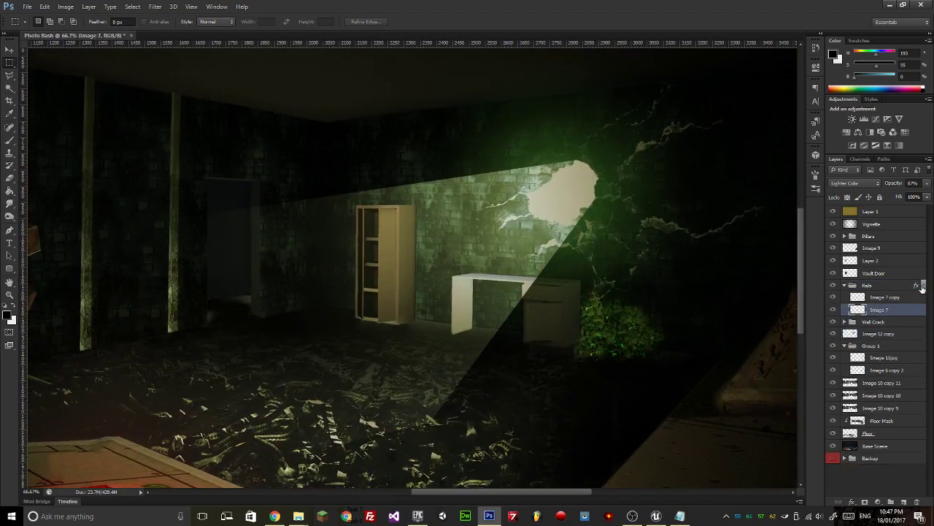
{"action": "left_click", "coordinate": [896, 347]}
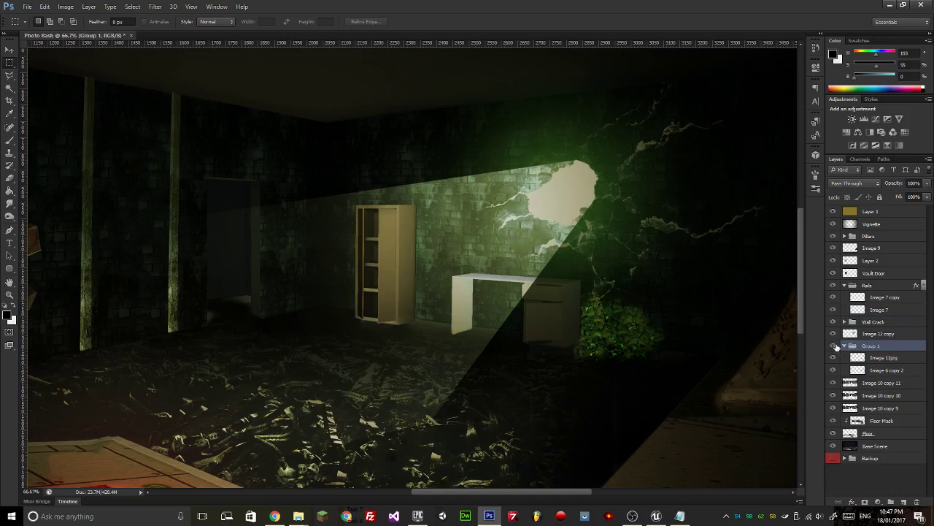
{"action": "left_click", "coordinate": [833, 346]}
{"action": "left_click", "coordinate": [833, 346]}
{"action": "left_click", "coordinate": [844, 346]}
{"action": "double_click", "coordinate": [871, 346]}
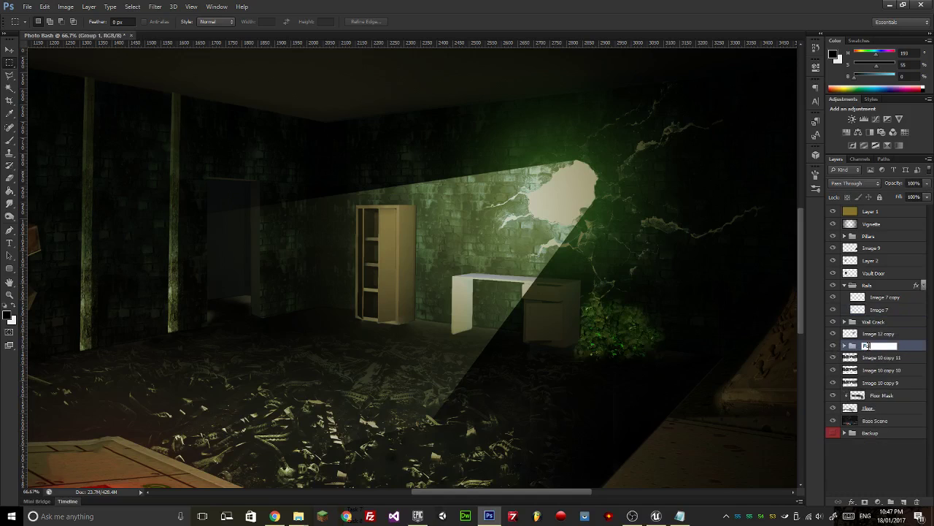
{"action": "key", "text": "Return"}
Group the Image 10 copy 11, copy 10 and copy 9 layers and name the group Wall.
{"action": "left_click", "coordinate": [879, 358]}
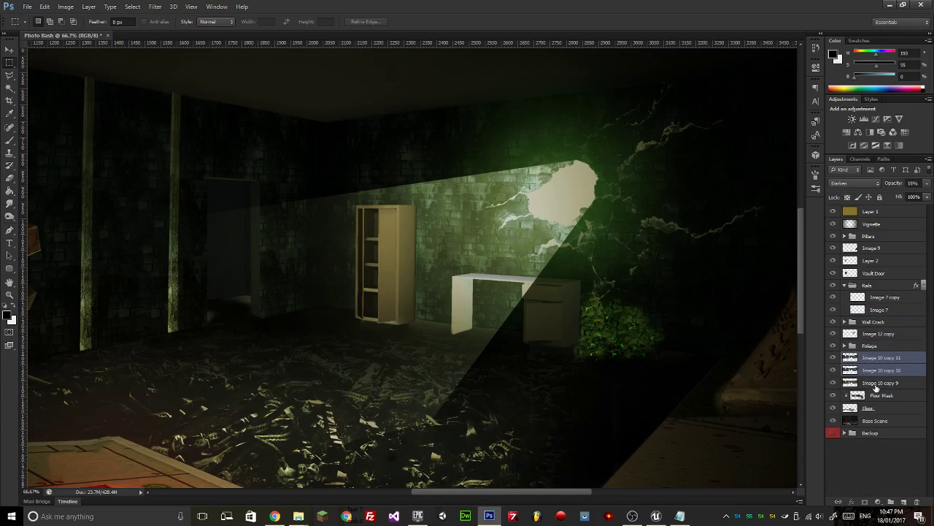
{"action": "left_click", "coordinate": [876, 383], "text": "shift"}
{"action": "key", "text": "ctrl+g"}
{"action": "double_click", "coordinate": [871, 357]}
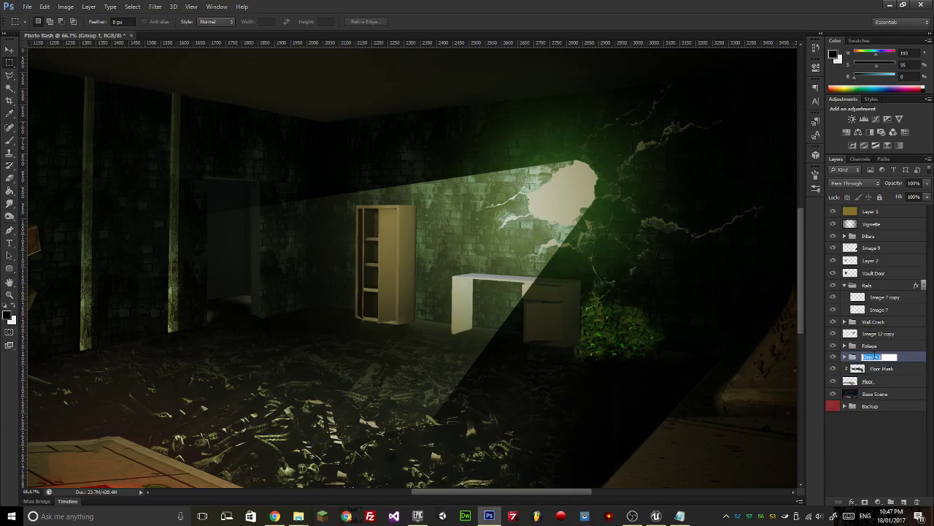
{"action": "type", "text": "Wall"}
{"action": "key", "text": "Return"}
Enable a Gradient Overlay on the Wall group and open its settings.
{"action": "double_click", "coordinate": [902, 360]}
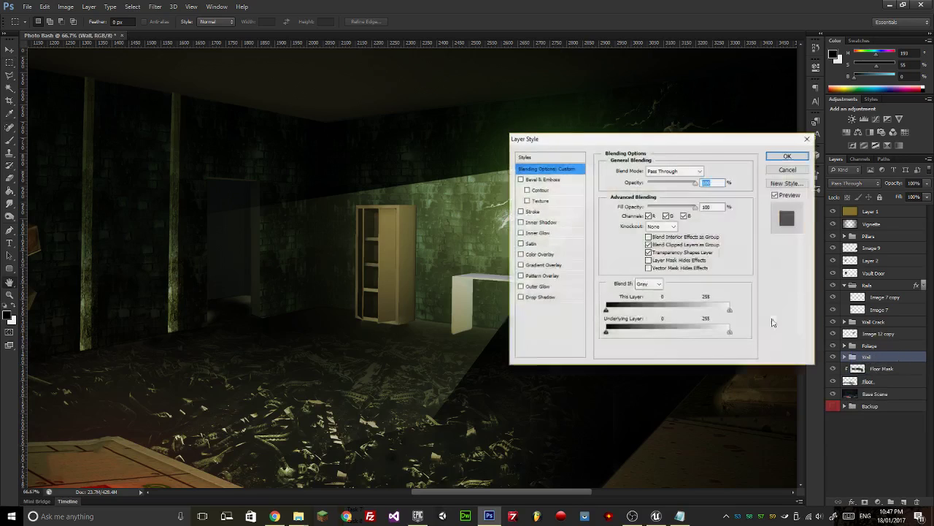
{"action": "left_click", "coordinate": [521, 265]}
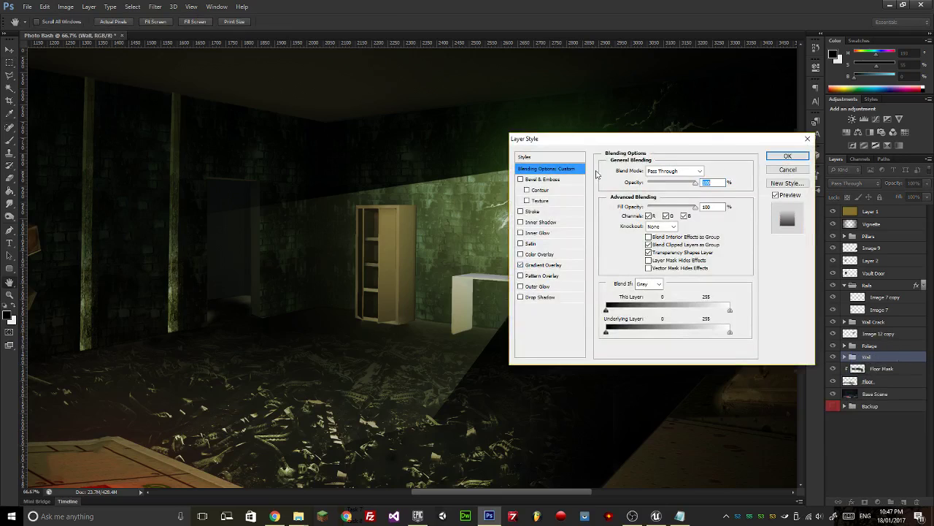
{"action": "left_click_drag", "start_coordinate": [513, 138], "coordinate": [392, 304]}
{"action": "left_click", "coordinate": [545, 338]}
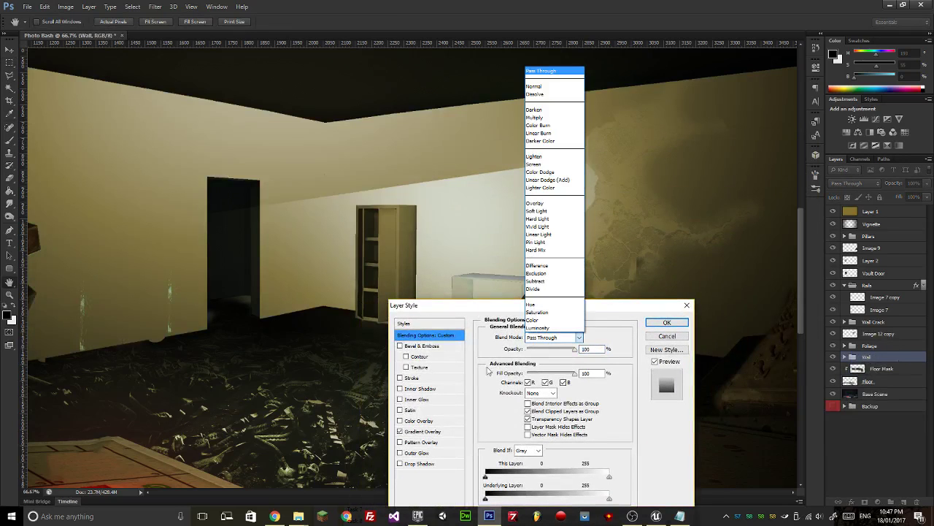
{"action": "left_click", "coordinate": [419, 435]}
{"action": "left_click", "coordinate": [424, 431]}
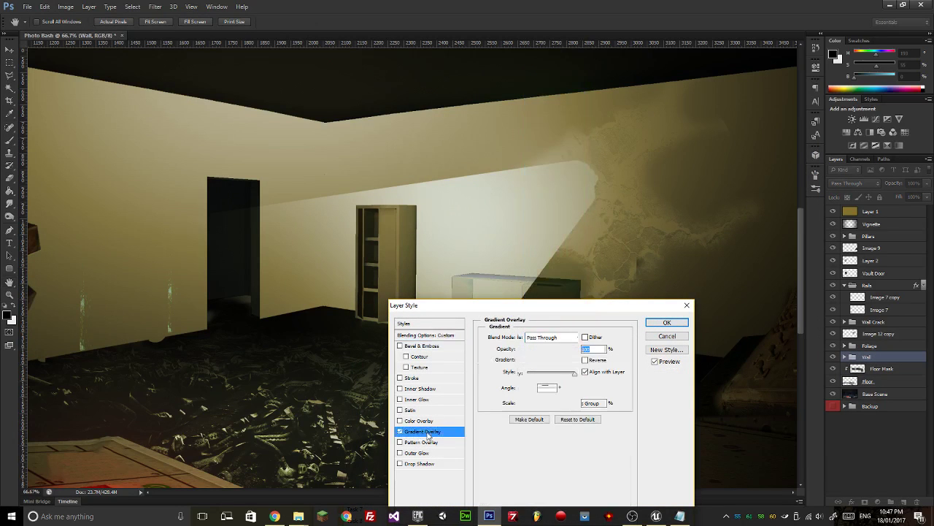
Try several blend modes for the Wall group's Gradient Overlay, including Divide, and select Vivid Light.
{"action": "left_click", "coordinate": [544, 337]}
{"action": "left_click", "coordinate": [547, 290]}
{"action": "key", "text": "Up"}
{"action": "key", "text": "Up"}
{"action": "key", "text": "Down"}
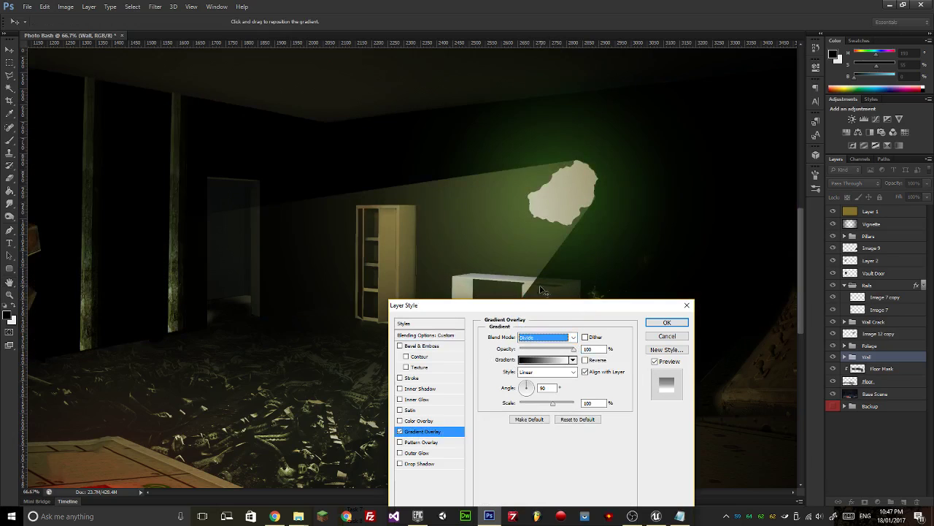
{"action": "key", "text": "Up"}
{"action": "key", "text": "Down"}
{"action": "key", "text": "Up"}
{"action": "key", "text": "Down"}
{"action": "key", "text": "Up"}
{"action": "key", "text": "Up"}
{"action": "key", "text": "Up"}
{"action": "key", "text": "Up"}
{"action": "key", "text": "Up"}
{"action": "key", "text": "Up"}
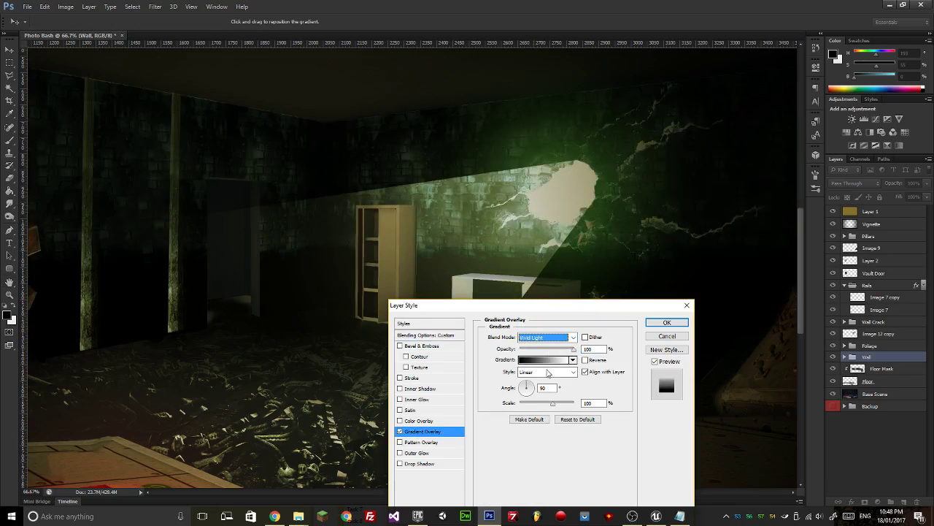
Set the Gradient Overlay's angle to -84° and its scale to 150%.
{"action": "left_click", "coordinate": [532, 394]}
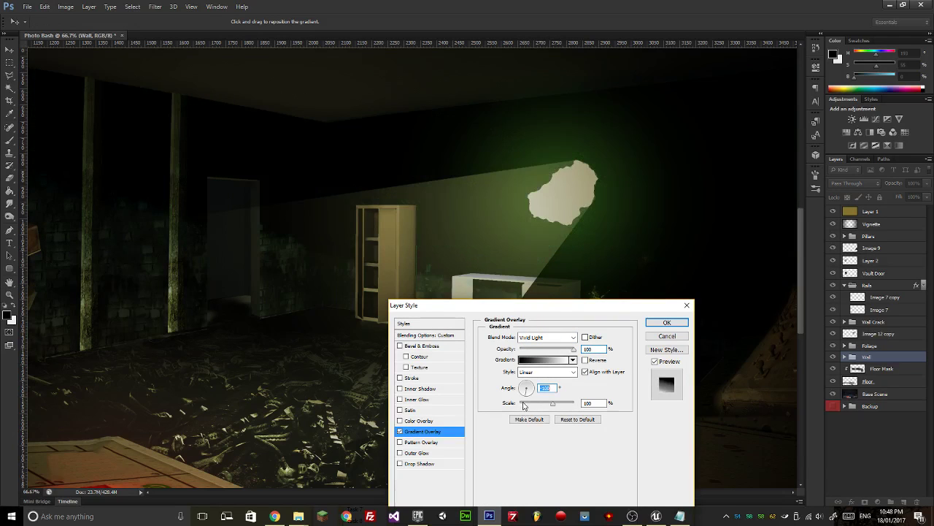
{"action": "left_click_drag", "start_coordinate": [536, 404], "coordinate": [534, 405]}
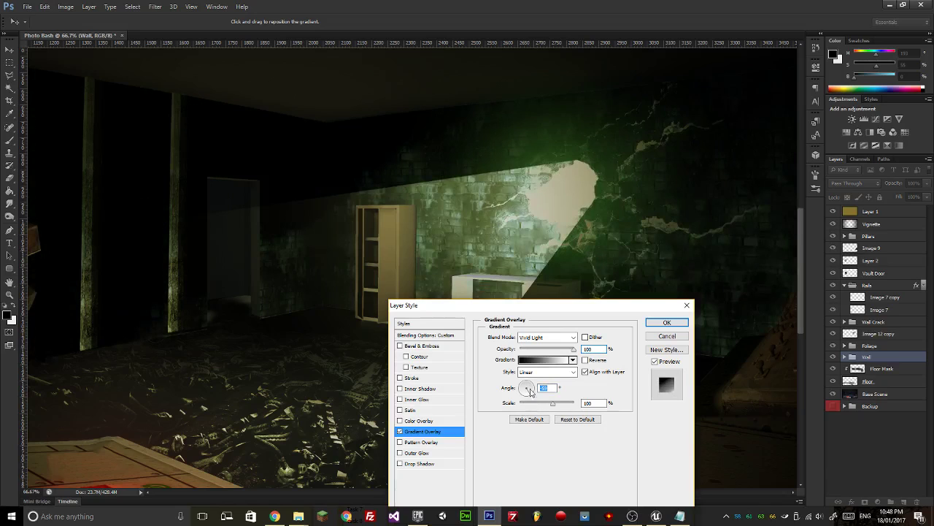
{"action": "key", "text": "ctrl+z"}
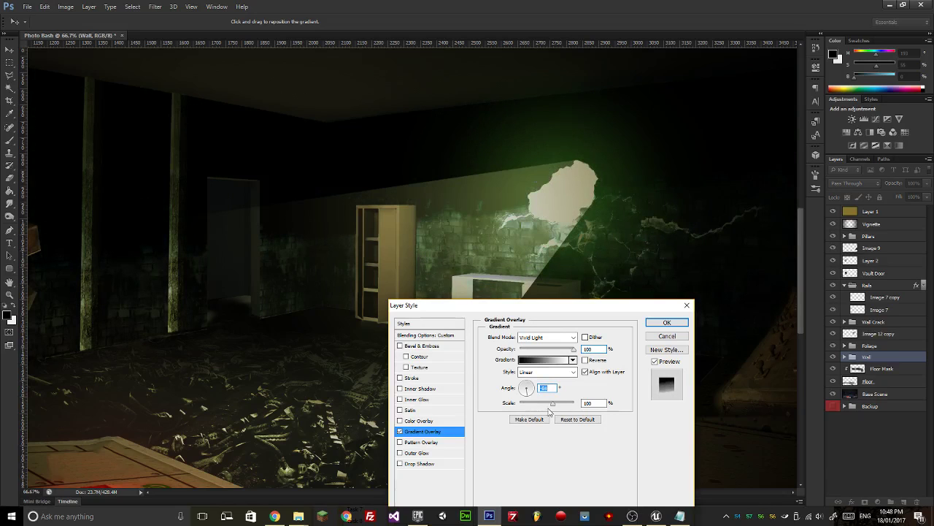
{"action": "left_click_drag", "start_coordinate": [553, 406], "coordinate": [574, 403]}
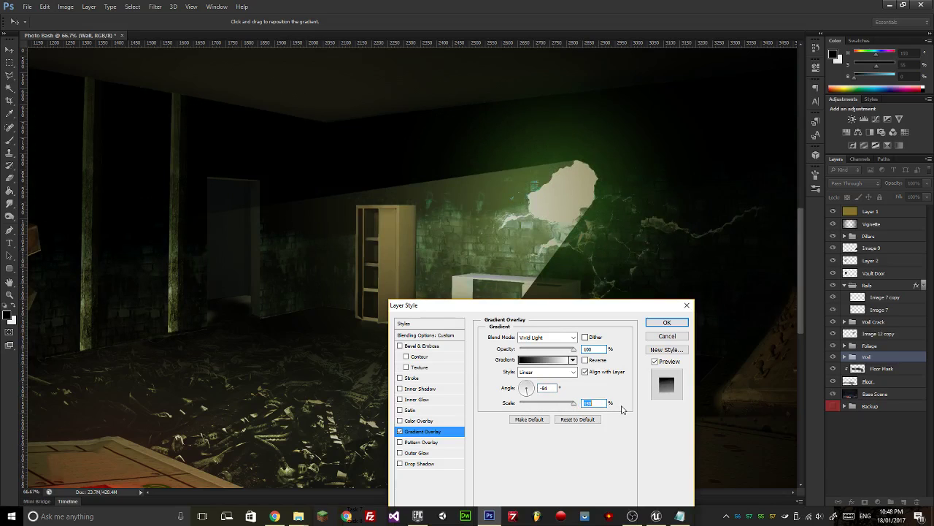
Try the Gradient Overlay with other blend modes such as Exclusion and Saturation.
{"action": "left_click", "coordinate": [547, 336]}
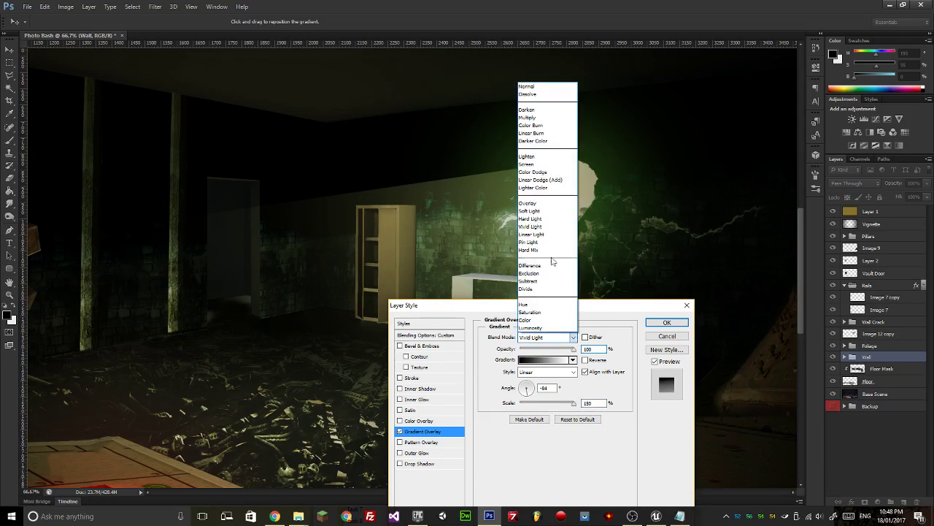
{"action": "left_click", "coordinate": [554, 262]}
{"action": "key", "text": "Down"}
{"action": "key", "text": "Down"}
{"action": "key", "text": "Down"}
{"action": "key", "text": "Down"}
{"action": "key", "text": "Down"}
{"action": "key", "text": "Down"}
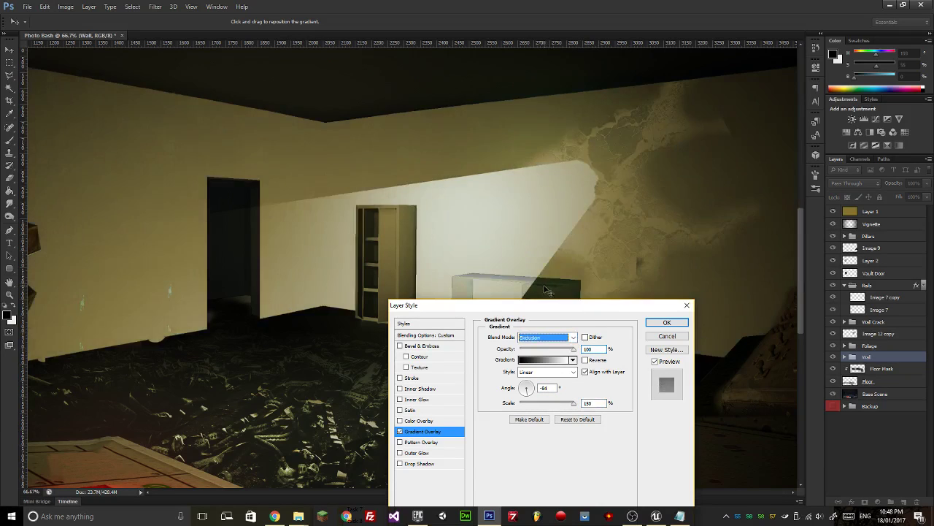
{"action": "key", "text": "Down"}
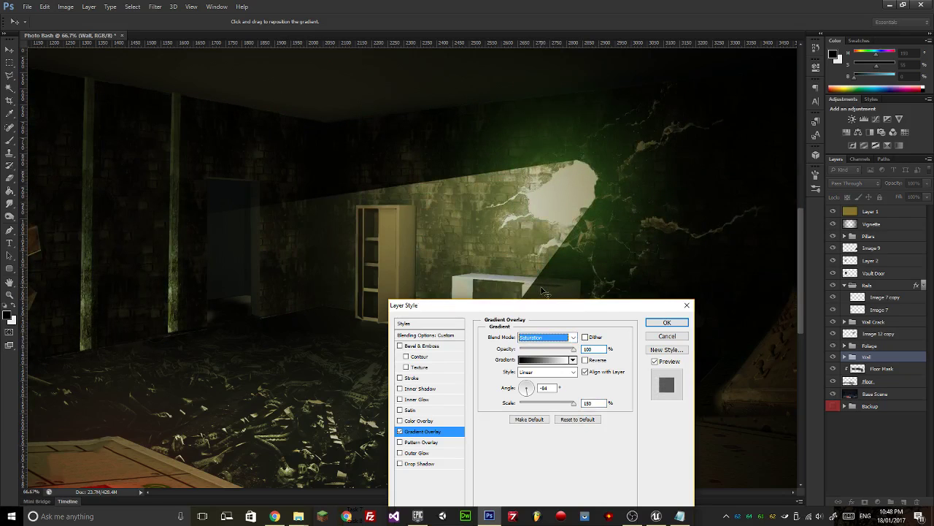
Compare the darkening and lightening blend modes, set the Gradient Overlay to Overlay, and apply the layer style.
{"action": "left_click_drag", "start_coordinate": [504, 314], "coordinate": [472, 232]}
{"action": "left_click", "coordinate": [524, 264]}
{"action": "left_click", "coordinate": [511, 297]}
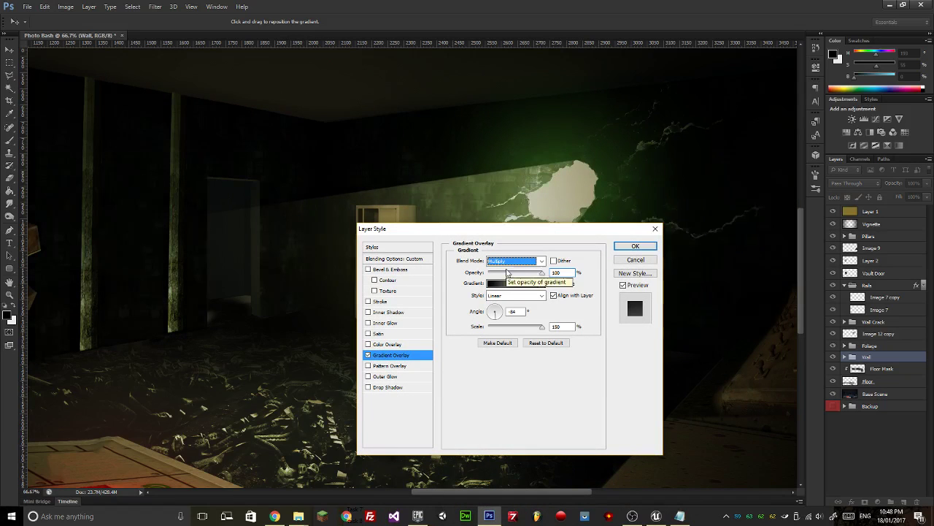
{"action": "key", "text": "Down"}
{"action": "key", "text": "Down"}
{"action": "key", "text": "Down"}
{"action": "key", "text": "Down"}
{"action": "key", "text": "Down"}
{"action": "key", "text": "Down"}
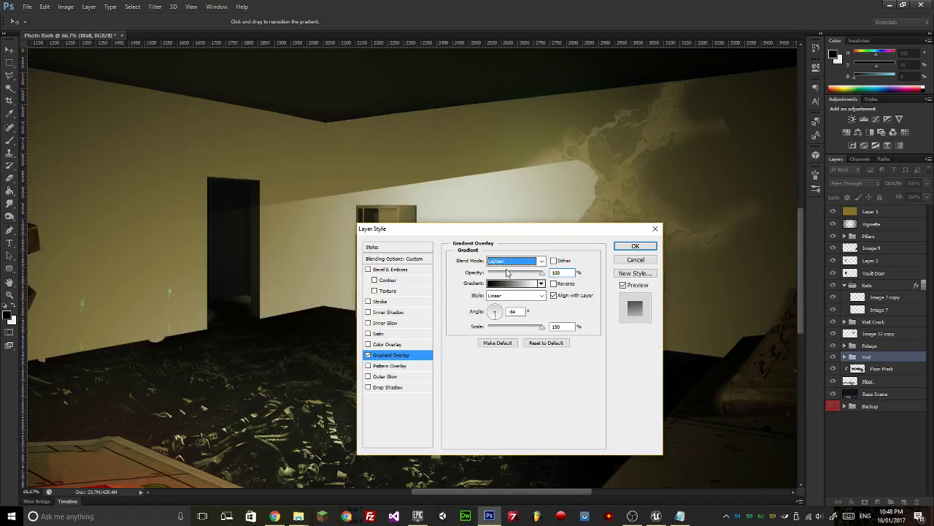
{"action": "key", "text": "Down"}
{"action": "key", "text": "Down"}
{"action": "key", "text": "Down"}
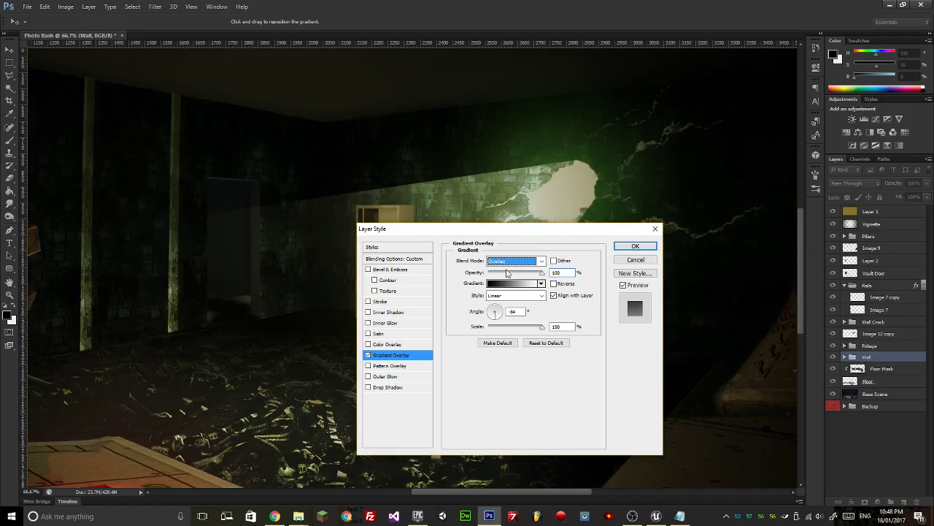
{"action": "left_click", "coordinate": [634, 246]}
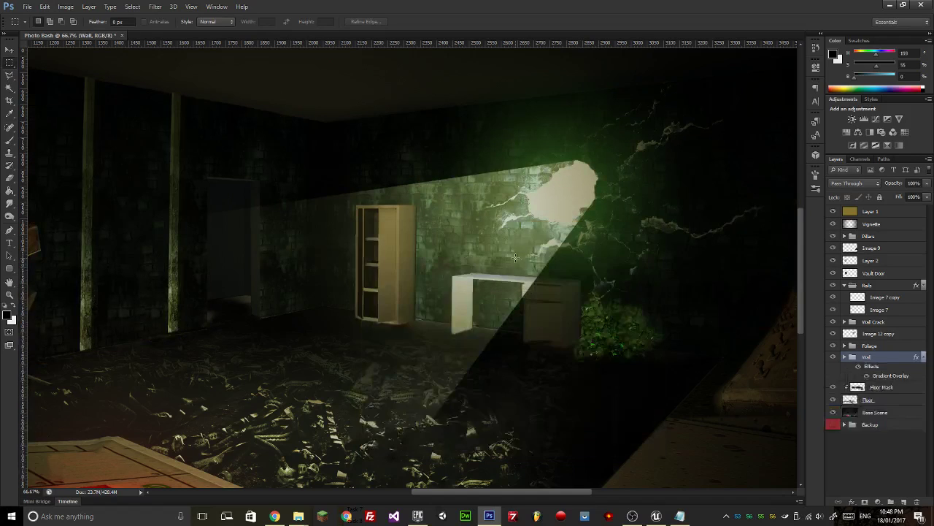
{"action": "scroll", "coordinate": [515, 256], "scroll_direction": "down", "scroll_amount": 3}
{"action": "scroll", "coordinate": [514, 257], "scroll_direction": "up", "scroll_amount": 1}
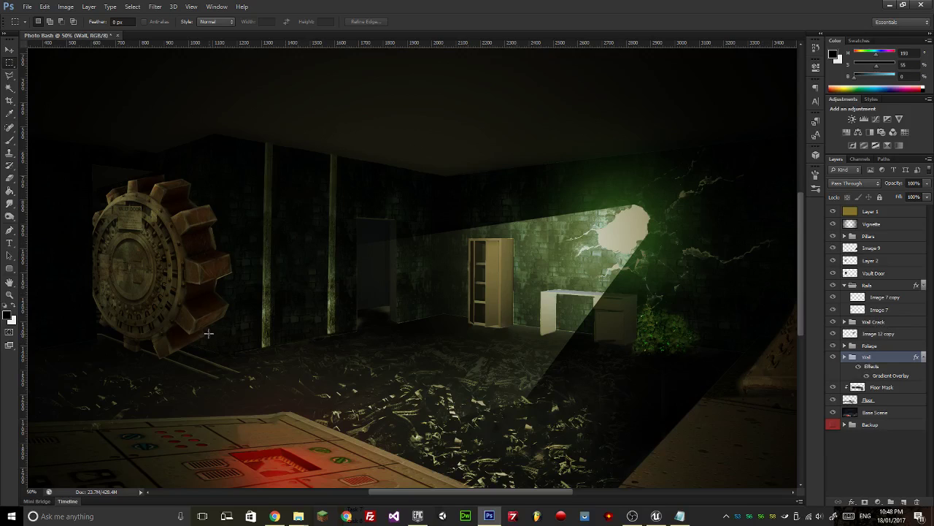
{"action": "left_click_drag", "start_coordinate": [412, 368], "coordinate": [408, 369]}
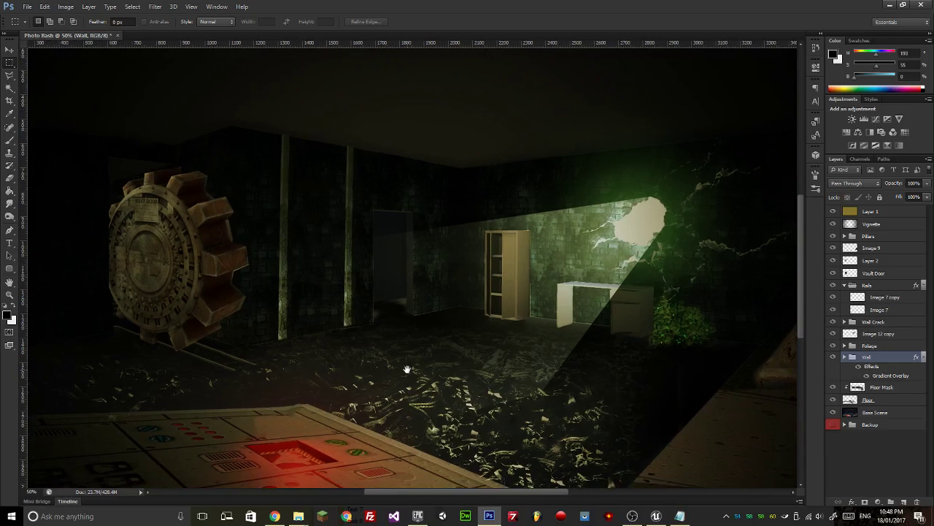
Switch to Chrome to check the YouTube live dashboard and chat, look at the OBS stream, and view the cracked wall reference image.
{"action": "left_click", "coordinate": [275, 516]}
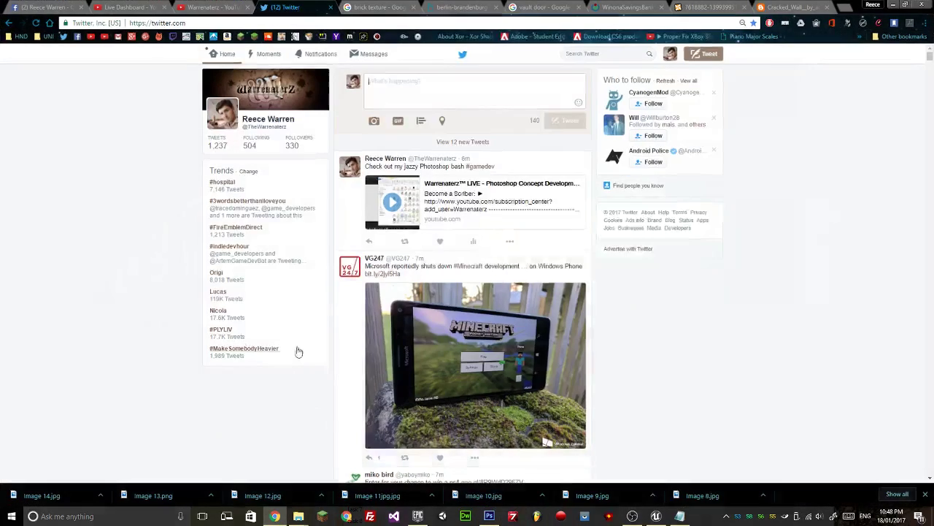
{"action": "left_click", "coordinate": [131, 7]}
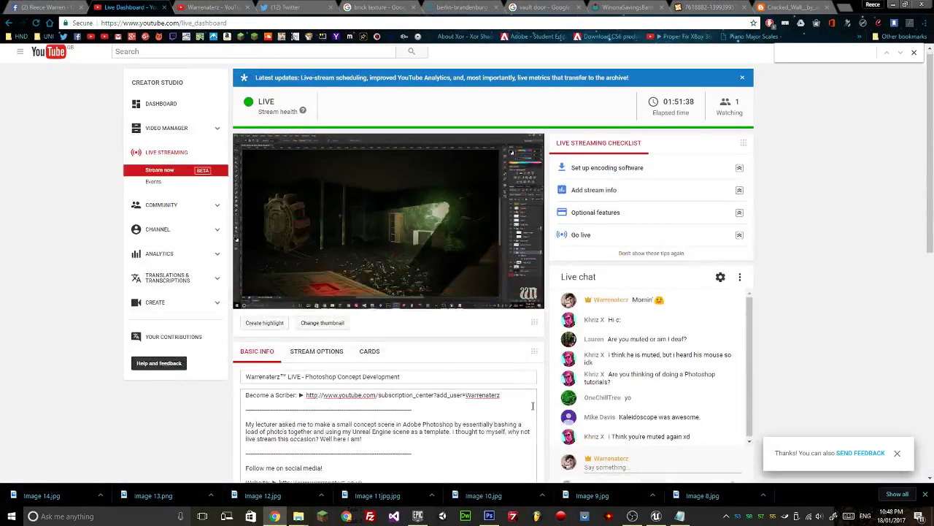
{"action": "scroll", "coordinate": [529, 400], "scroll_direction": "down", "scroll_amount": 2}
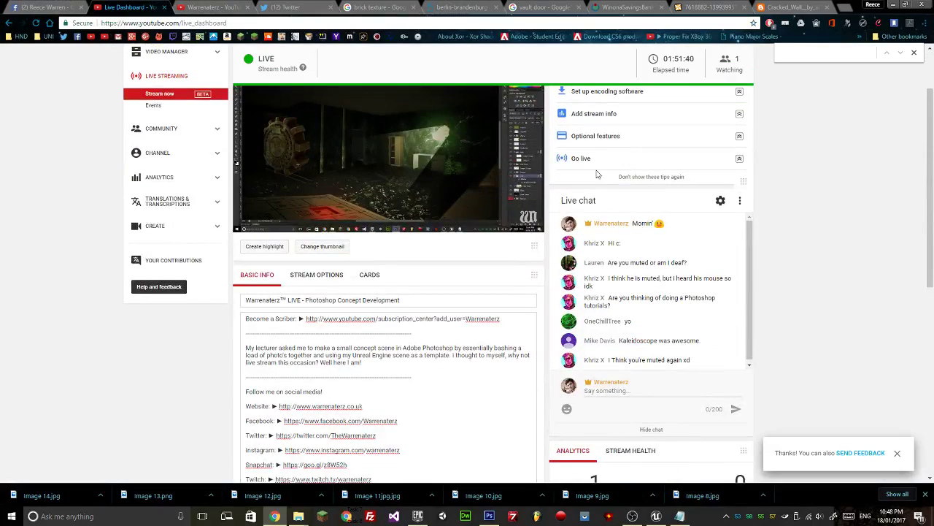
{"action": "left_click", "coordinate": [632, 516]}
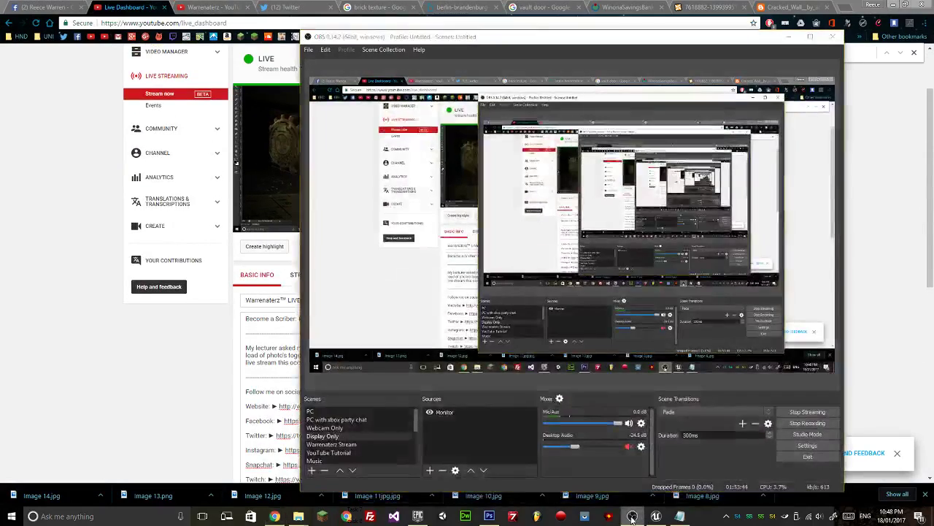
{"action": "left_click", "coordinate": [722, 22]}
{"action": "left_click", "coordinate": [791, 8]}
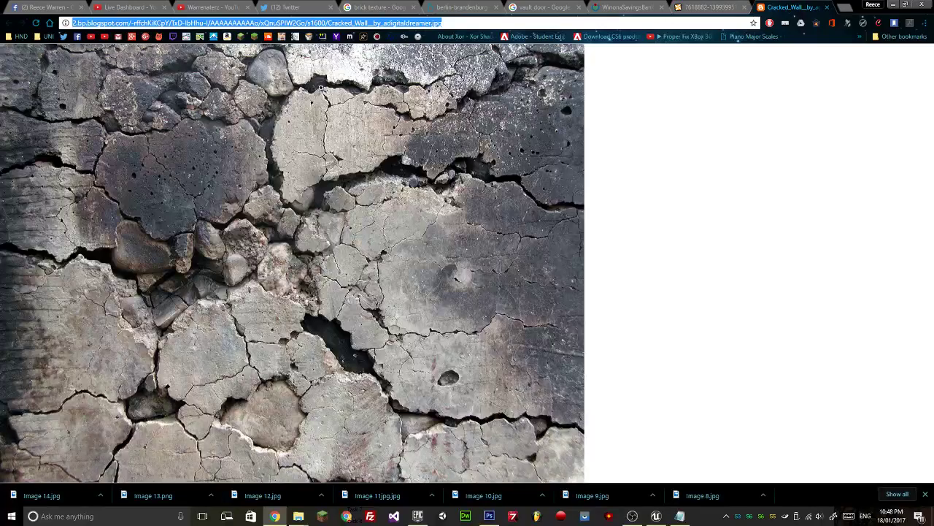
Switch to the Photobash Images folder in File Explorer and place Image 1.jpg into the Photo Bash document in Photoshop.
{"action": "left_click", "coordinate": [299, 516]}
{"action": "left_click", "coordinate": [295, 478]}
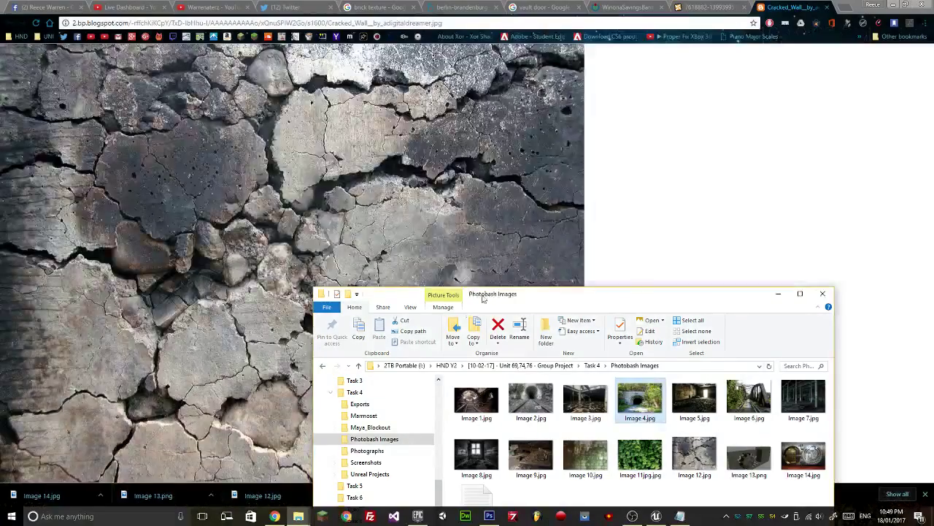
{"action": "left_click_drag", "start_coordinate": [484, 293], "coordinate": [292, 140]}
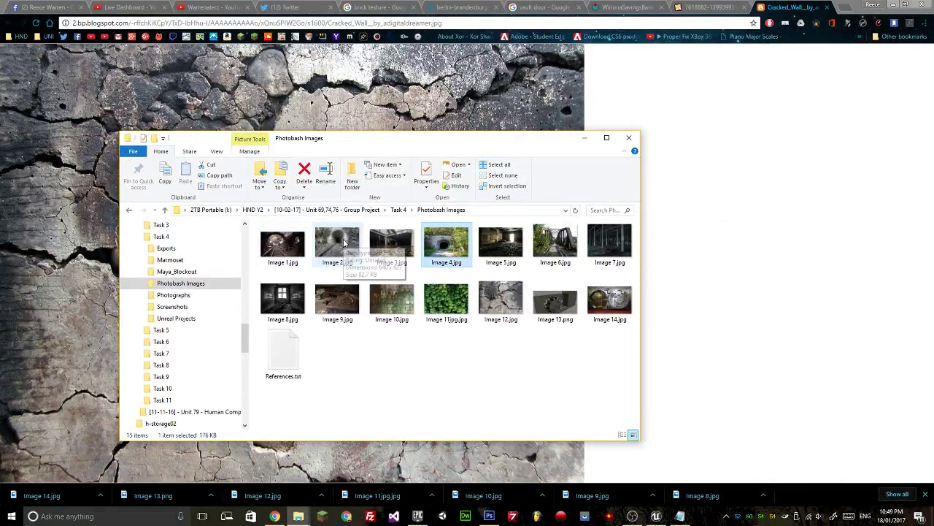
{"action": "left_click", "coordinate": [406, 251]}
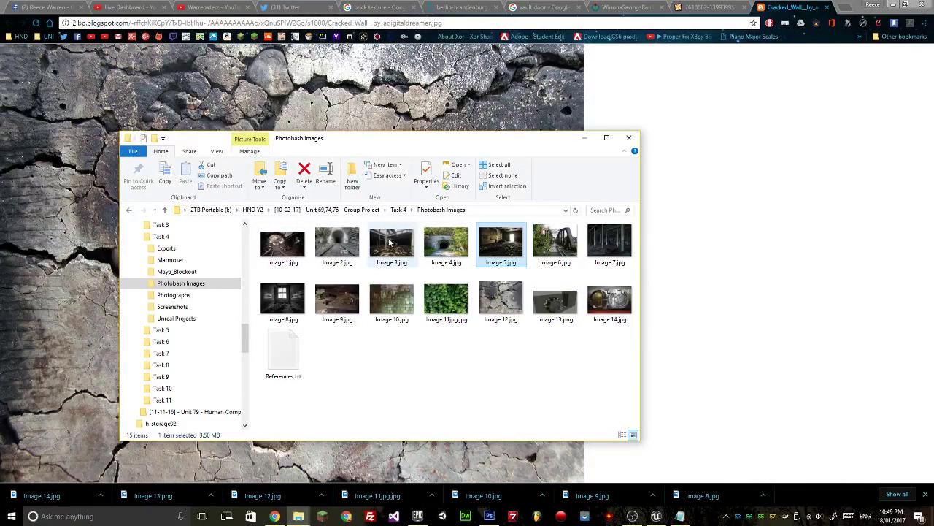
{"action": "left_click_drag", "start_coordinate": [282, 243], "coordinate": [470, 402]}
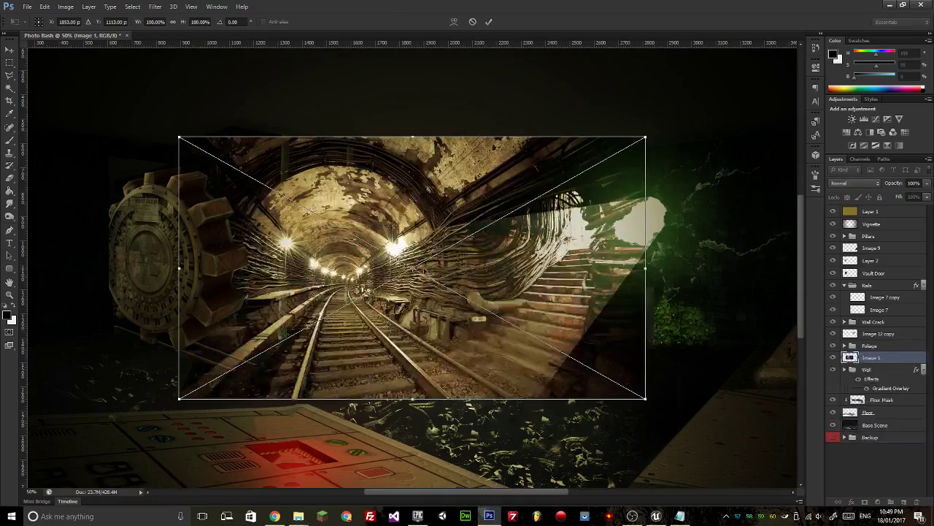
Position the placed tunnel image over the vault door and back wall, rotate it about 20.56°, and apply the transform.
{"action": "left_click_drag", "start_coordinate": [435, 324], "coordinate": [187, 294]}
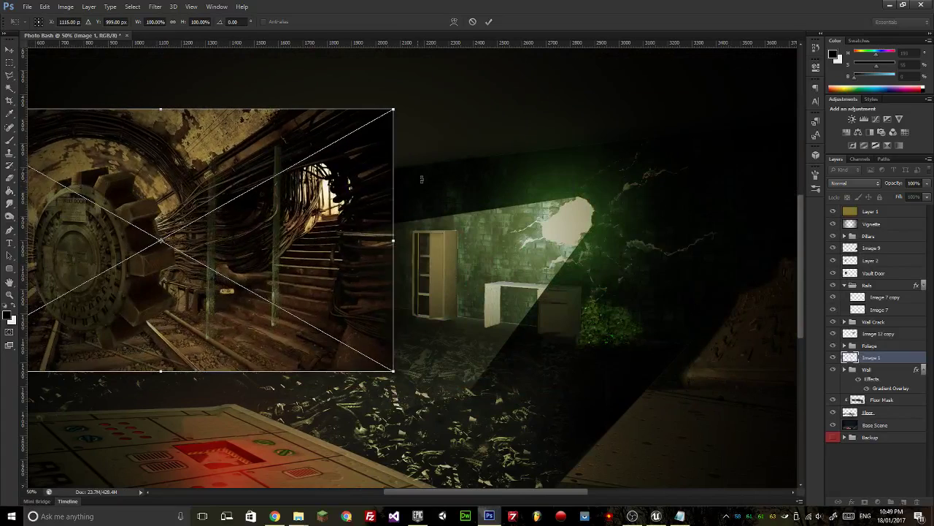
{"action": "left_click_drag", "start_coordinate": [482, 188], "coordinate": [485, 280]}
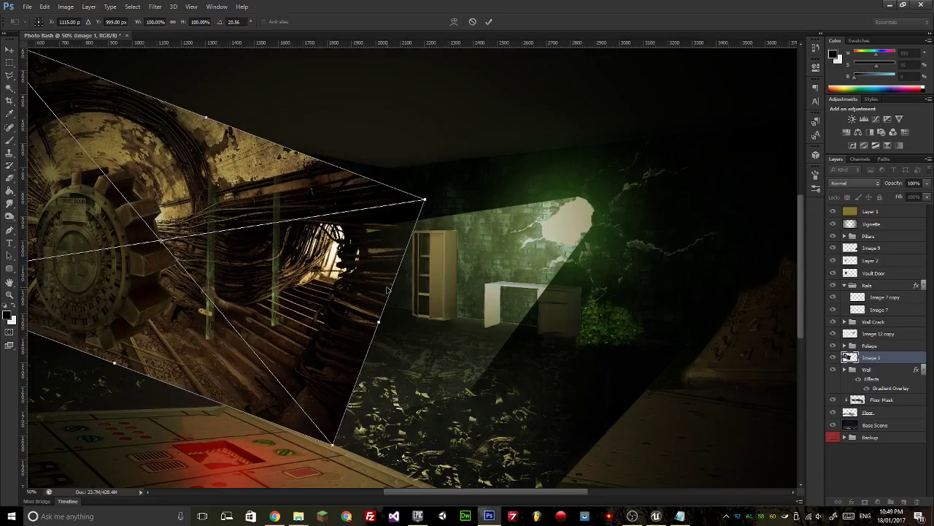
{"action": "key", "text": "Return"}
Move the Image 1 layer between Vignette and Pillars and rasterize it for use with the Eraser tool.
{"action": "left_click_drag", "start_coordinate": [435, 319], "coordinate": [607, 310]}
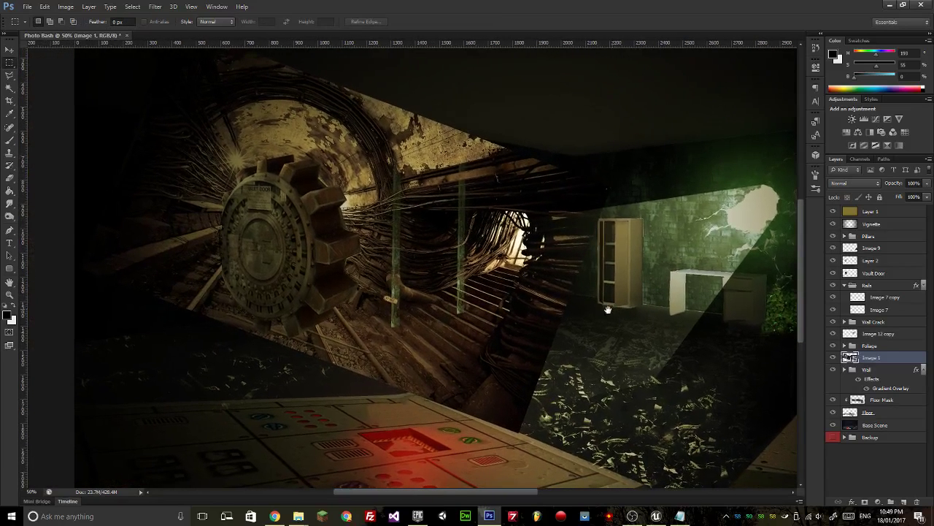
{"action": "left_click", "coordinate": [9, 176]}
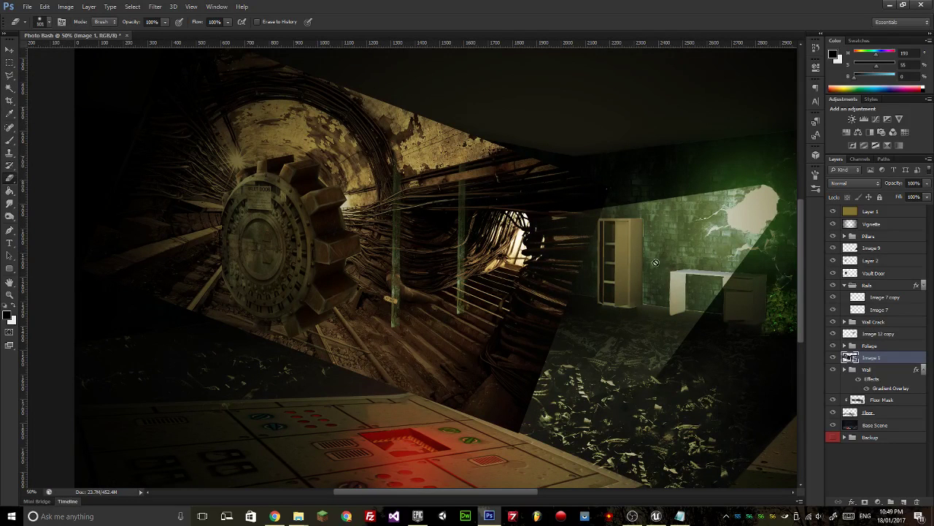
{"action": "left_click_drag", "start_coordinate": [891, 360], "coordinate": [889, 244]}
{"action": "key", "text": "ctrl+z"}
{"action": "left_click_drag", "start_coordinate": [878, 357], "coordinate": [884, 235]}
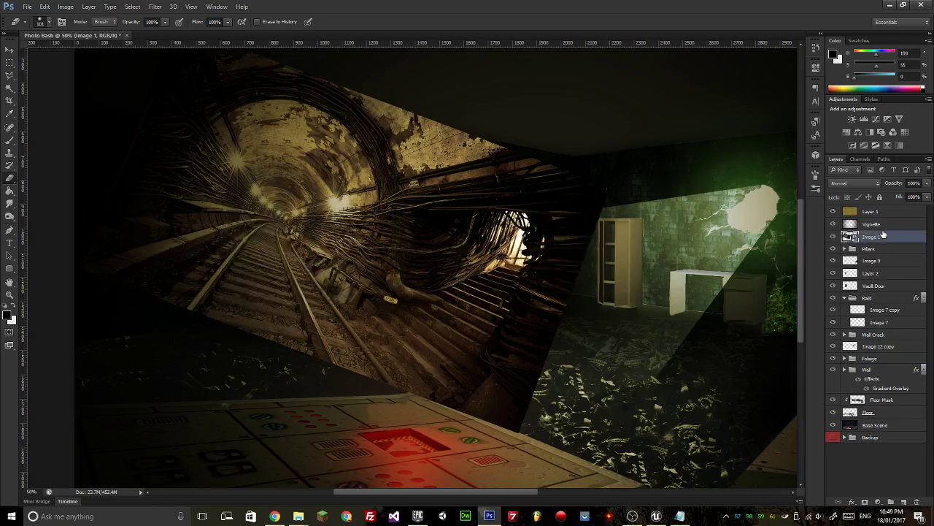
{"action": "right_click", "coordinate": [894, 238]}
{"action": "left_click", "coordinate": [802, 231]}
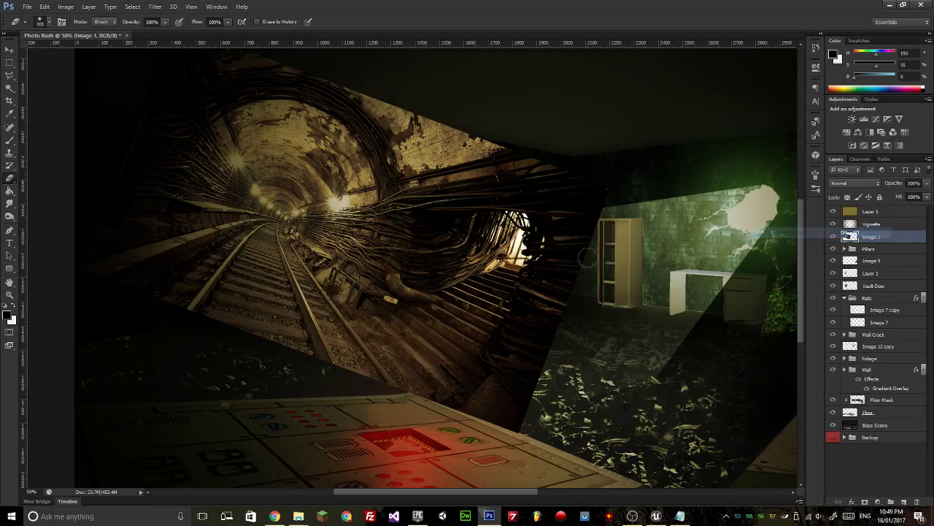
Erase the tracks and steps of the tunnel image below the cables, clearing the room's floor.
{"action": "mouse_move", "coordinate": [300, 343]}
{"action": "left_mouse_down"}
{"action": "mouse_move", "coordinate": [343, 339]}
{"action": "mouse_move", "coordinate": [343, 325]}
{"action": "mouse_move", "coordinate": [525, 334]}
{"action": "mouse_move", "coordinate": [409, 350]}
{"action": "left_mouse_up"}
{"action": "key", "text": "ctrl+z"}
{"action": "left_click_drag", "start_coordinate": [473, 300], "coordinate": [467, 297]}
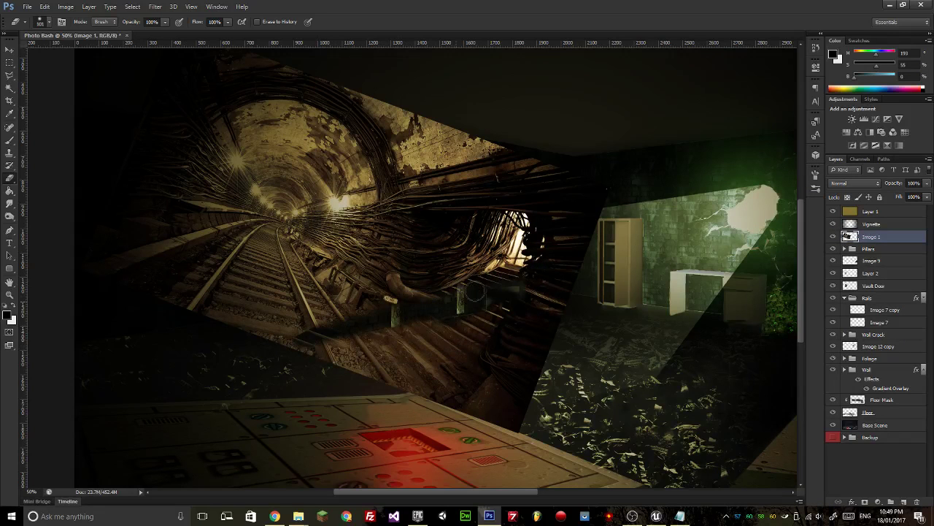
{"action": "mouse_move", "coordinate": [417, 311]}
{"action": "left_mouse_down"}
{"action": "mouse_move", "coordinate": [257, 365]}
{"action": "mouse_move", "coordinate": [365, 387]}
{"action": "mouse_move", "coordinate": [528, 392]}
{"action": "mouse_move", "coordinate": [502, 425]}
{"action": "left_mouse_up"}
{"action": "mouse_move", "coordinate": [261, 365]}
{"action": "left_mouse_down"}
{"action": "mouse_move", "coordinate": [415, 339]}
{"action": "mouse_move", "coordinate": [381, 324]}
{"action": "mouse_move", "coordinate": [327, 208]}
{"action": "mouse_move", "coordinate": [309, 217]}
{"action": "mouse_move", "coordinate": [400, 183]}
{"action": "mouse_move", "coordinate": [528, 167]}
{"action": "left_mouse_up"}
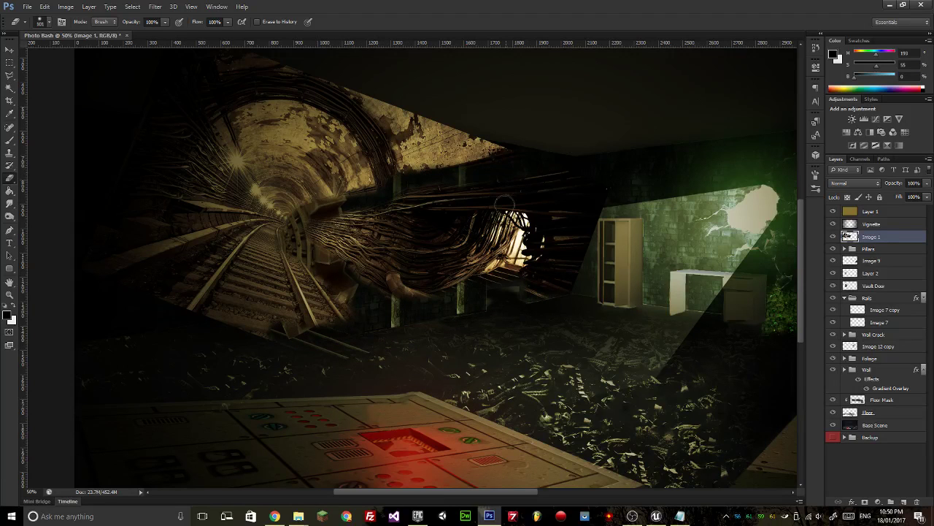
Erase the tunnel image over the doorway, ceiling and vault door, keeping only the bundle of cables beside the door.
{"action": "mouse_move", "coordinate": [487, 200]}
{"action": "left_mouse_down"}
{"action": "mouse_move", "coordinate": [553, 176]}
{"action": "mouse_move", "coordinate": [553, 209]}
{"action": "mouse_move", "coordinate": [530, 219]}
{"action": "mouse_move", "coordinate": [507, 276]}
{"action": "mouse_move", "coordinate": [497, 274]}
{"action": "mouse_move", "coordinate": [499, 132]}
{"action": "mouse_move", "coordinate": [536, 208]}
{"action": "mouse_move", "coordinate": [508, 235]}
{"action": "mouse_move", "coordinate": [505, 218]}
{"action": "mouse_move", "coordinate": [506, 253]}
{"action": "mouse_move", "coordinate": [580, 222]}
{"action": "mouse_move", "coordinate": [530, 311]}
{"action": "mouse_move", "coordinate": [550, 323]}
{"action": "mouse_move", "coordinate": [543, 270]}
{"action": "mouse_move", "coordinate": [610, 205]}
{"action": "mouse_move", "coordinate": [586, 185]}
{"action": "left_mouse_up"}
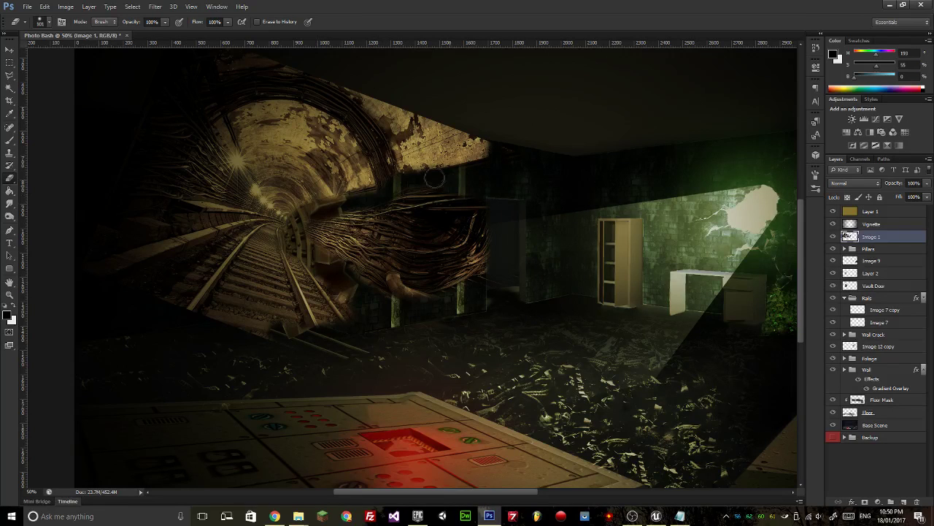
{"action": "mouse_move", "coordinate": [434, 178]}
{"action": "left_mouse_down"}
{"action": "mouse_move", "coordinate": [400, 192]}
{"action": "mouse_move", "coordinate": [453, 146]}
{"action": "mouse_move", "coordinate": [409, 128]}
{"action": "mouse_move", "coordinate": [144, 133]}
{"action": "mouse_move", "coordinate": [382, 113]}
{"action": "left_mouse_up"}
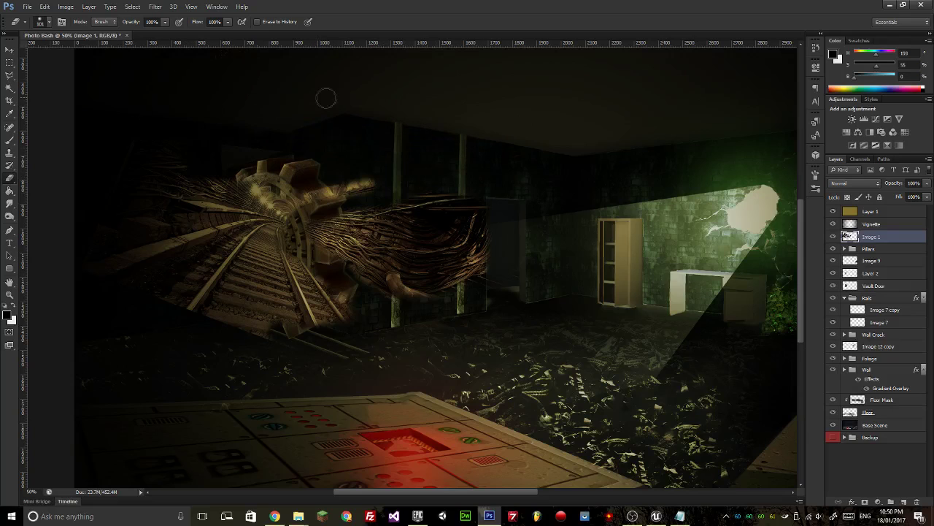
{"action": "mouse_move", "coordinate": [169, 187]}
{"action": "left_mouse_down"}
{"action": "mouse_move", "coordinate": [362, 188]}
{"action": "mouse_move", "coordinate": [42, 212]}
{"action": "mouse_move", "coordinate": [129, 252]}
{"action": "left_mouse_up"}
{"action": "mouse_move", "coordinate": [197, 241]}
{"action": "left_mouse_down"}
{"action": "mouse_move", "coordinate": [313, 277]}
{"action": "mouse_move", "coordinate": [281, 259]}
{"action": "mouse_move", "coordinate": [241, 321]}
{"action": "mouse_move", "coordinate": [188, 241]}
{"action": "mouse_move", "coordinate": [68, 308]}
{"action": "left_mouse_up"}
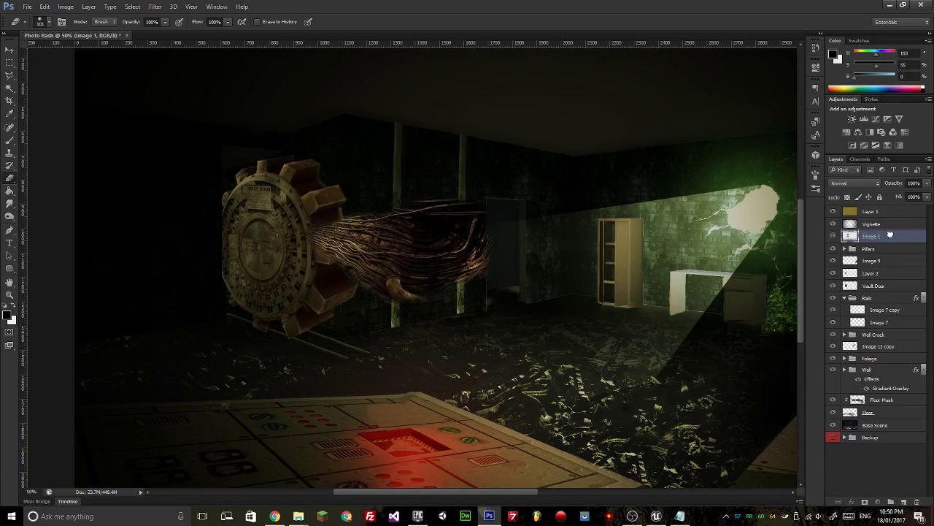
Move the Image 1 layer directly below Vault Door and set its blend mode to Screen.
{"action": "left_click_drag", "start_coordinate": [890, 234], "coordinate": [890, 295]}
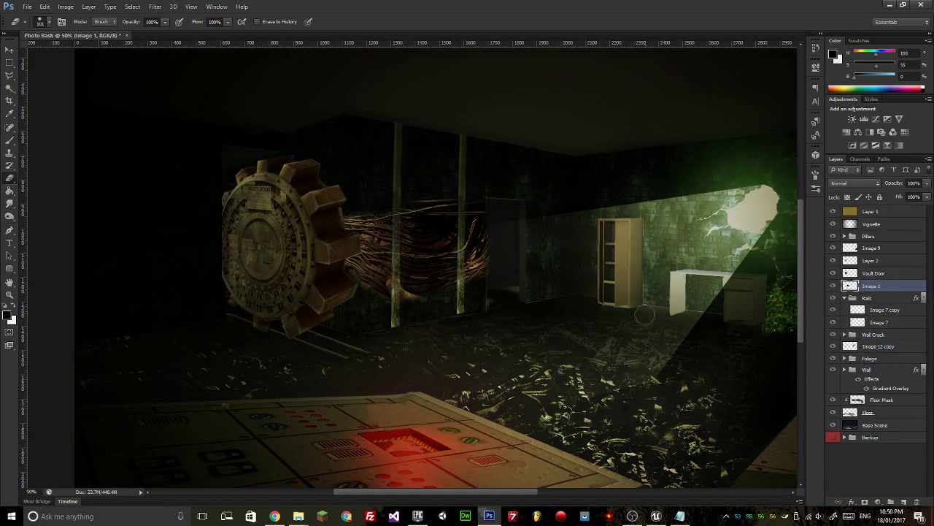
{"action": "left_click", "coordinate": [845, 186]}
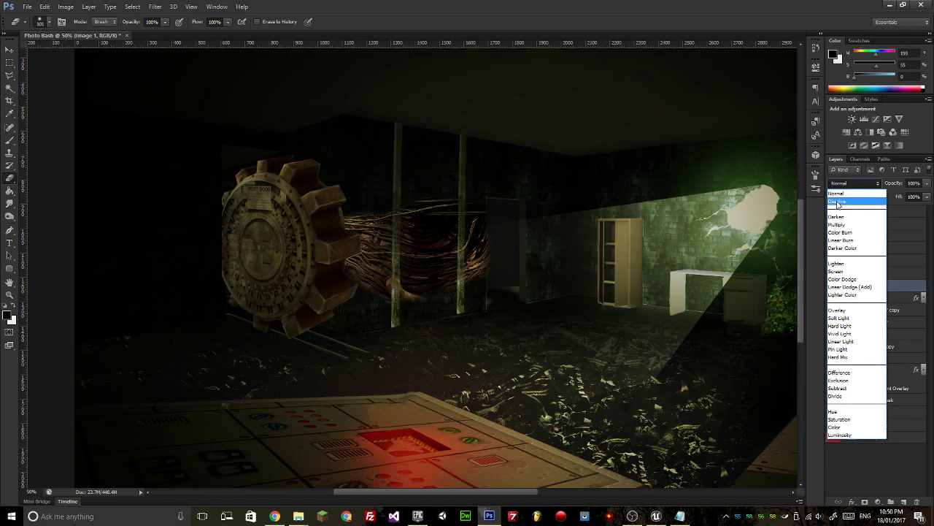
{"action": "left_click", "coordinate": [847, 216]}
{"action": "key", "text": "Down"}
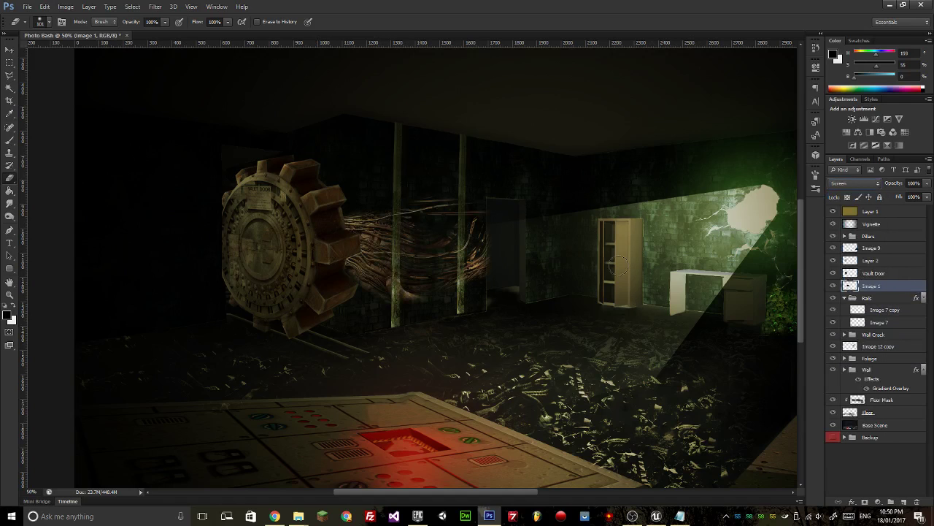
{"action": "key", "text": "Down"}
{"action": "key", "text": "Up"}
Erase the stray strands along the upper edge of the cable bundle.
{"action": "left_click_drag", "start_coordinate": [367, 216], "coordinate": [405, 217]}
{"action": "key", "text": "ctrl+z"}
{"action": "left_click_drag", "start_coordinate": [489, 202], "coordinate": [443, 205]}
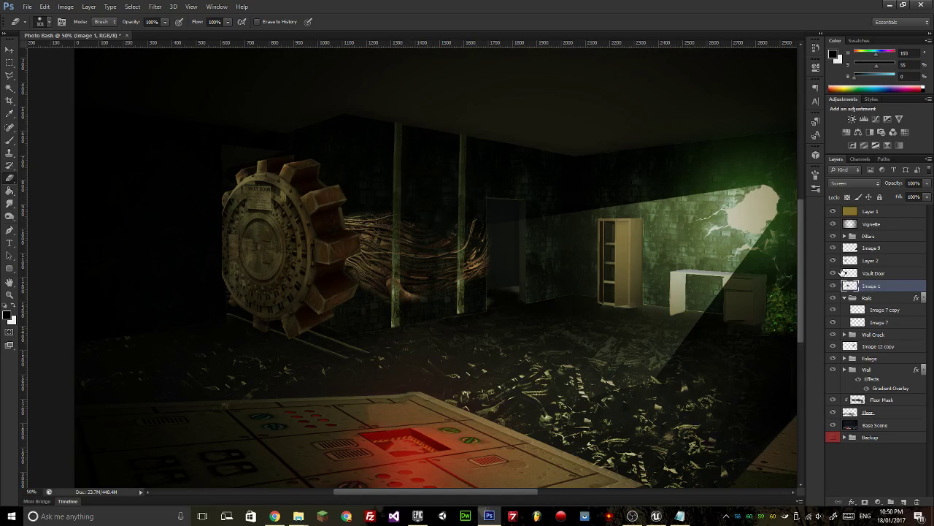
Step through the blend modes for the Image 1 layer and set it to Luminosity.
{"action": "left_click", "coordinate": [860, 183]}
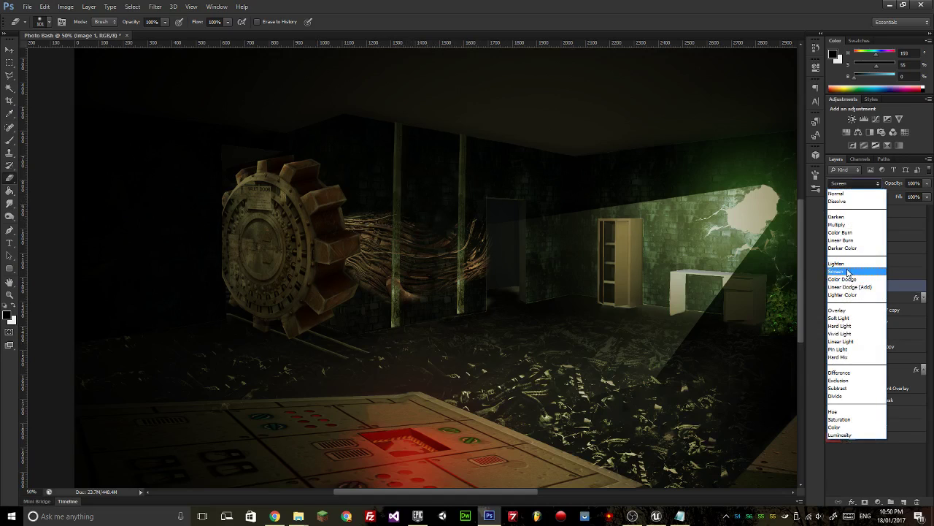
{"action": "left_click", "coordinate": [858, 282]}
{"action": "key", "text": "Down"}
{"action": "key", "text": "Down"}
{"action": "key", "text": "Down"}
{"action": "key", "text": "Down"}
{"action": "key", "text": "Down"}
{"action": "key", "text": "Down"}
{"action": "key", "text": "Down"}
{"action": "key", "text": "Down"}
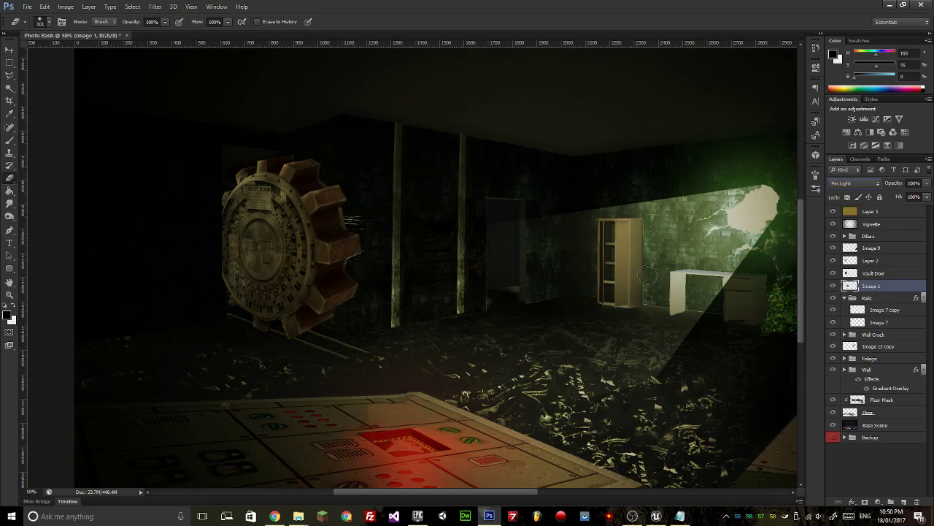
{"action": "key", "text": "Down"}
{"action": "key", "text": "Down"}
{"action": "key", "text": "Down"}
{"action": "key", "text": "Down"}
{"action": "key", "text": "Down"}
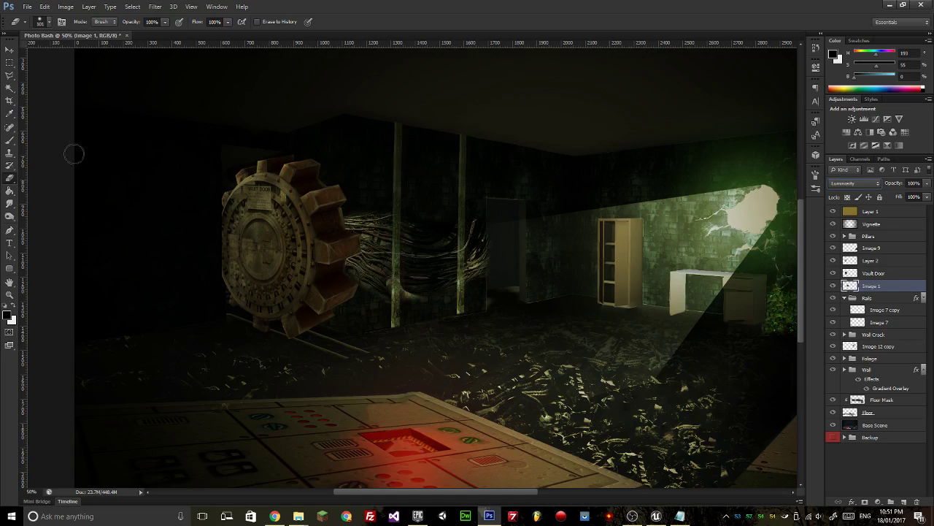
Select the doorway area with the Polygonal Lasso, delete the cables overlapping it, and deselect.
{"action": "left_click", "coordinate": [9, 62]}
{"action": "left_click", "coordinate": [10, 75]}
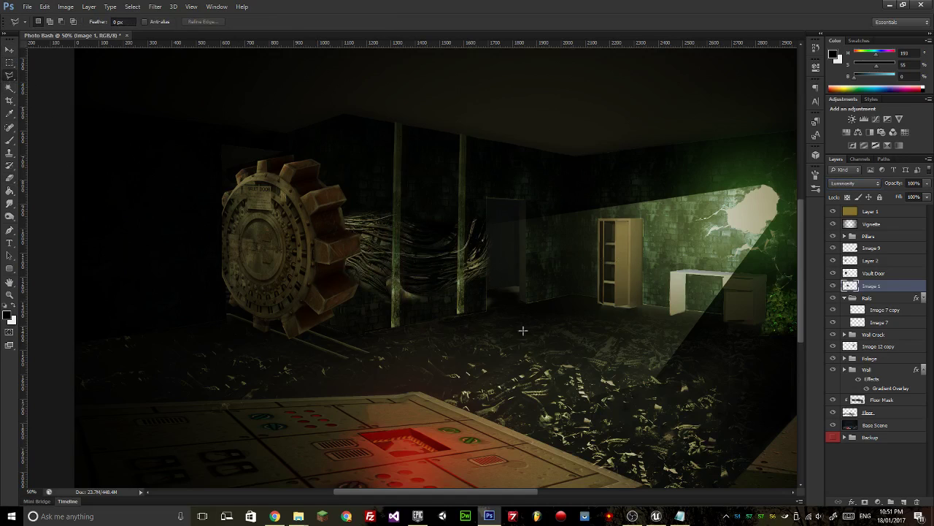
{"action": "left_click", "coordinate": [486, 300]}
{"action": "left_click", "coordinate": [580, 317]}
{"action": "left_click", "coordinate": [507, 333]}
{"action": "left_click", "coordinate": [486, 300]}
{"action": "left_click", "coordinate": [10, 62]}
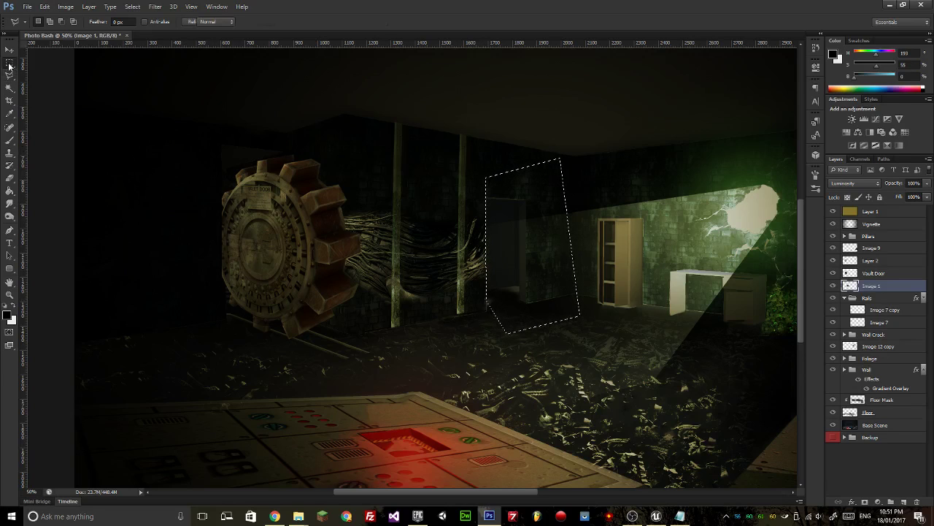
{"action": "left_click", "coordinate": [439, 176]}
Set the Image 1 layer's opacity to 90%.
{"action": "left_click", "coordinate": [926, 185]}
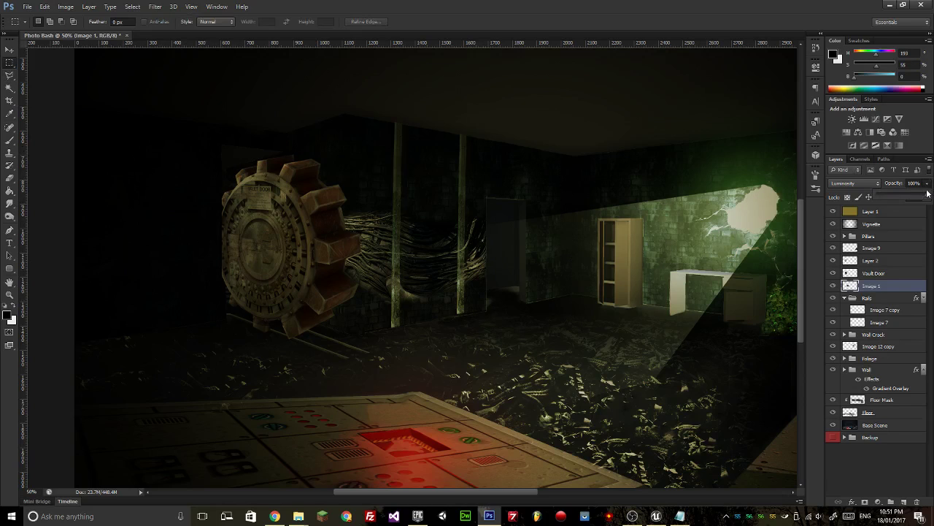
{"action": "left_click_drag", "start_coordinate": [913, 197], "coordinate": [924, 197]}
{"action": "left_click_drag", "start_coordinate": [673, 373], "coordinate": [598, 365]}
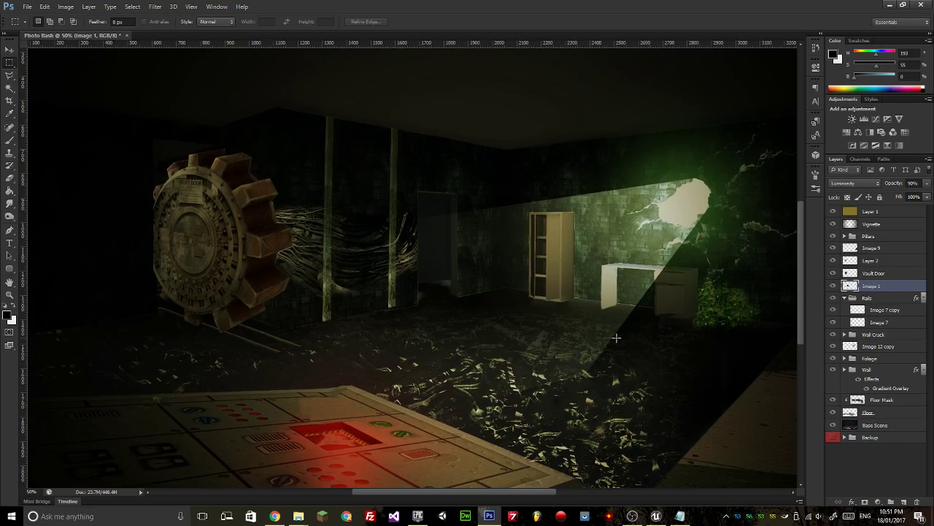
{"action": "left_click_drag", "start_coordinate": [592, 322], "coordinate": [561, 321]}
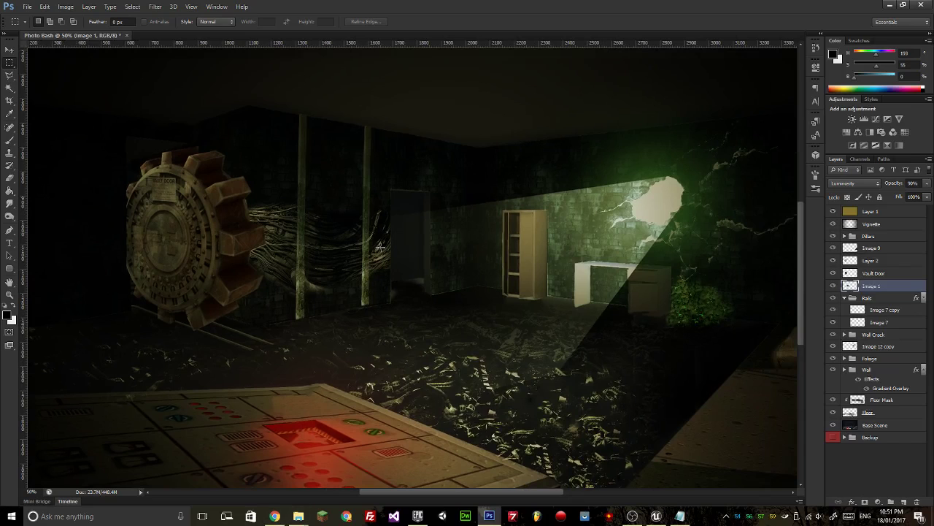
{"action": "left_click_drag", "start_coordinate": [476, 274], "coordinate": [403, 286]}
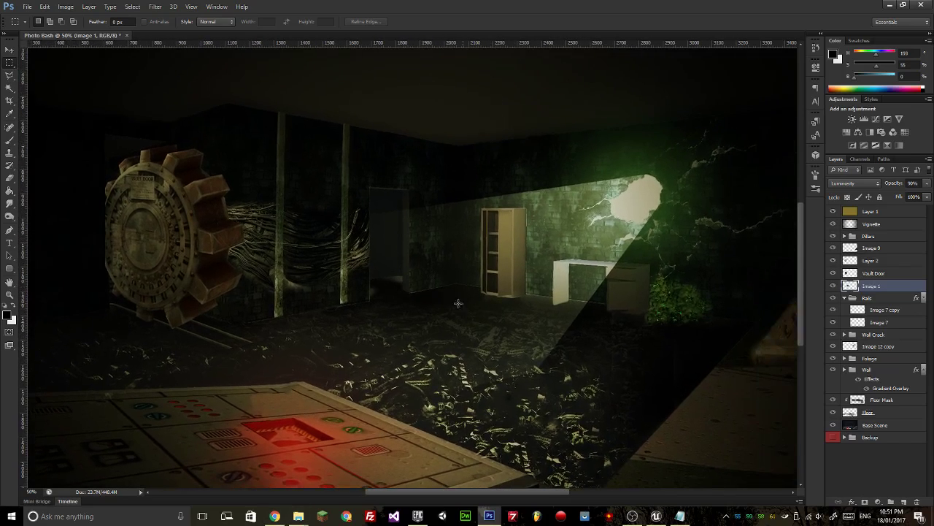
Browse the Photobash Images folder in File Explorer and preview Image 2.jpg at full view.
{"action": "left_click", "coordinate": [276, 517]}
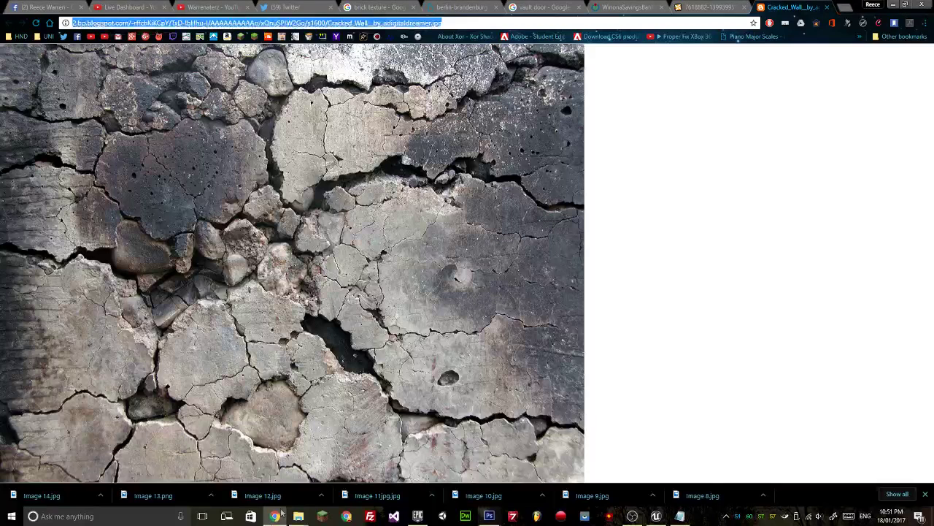
{"action": "left_click", "coordinate": [278, 518]}
{"action": "mouse_move", "coordinate": [298, 516]}
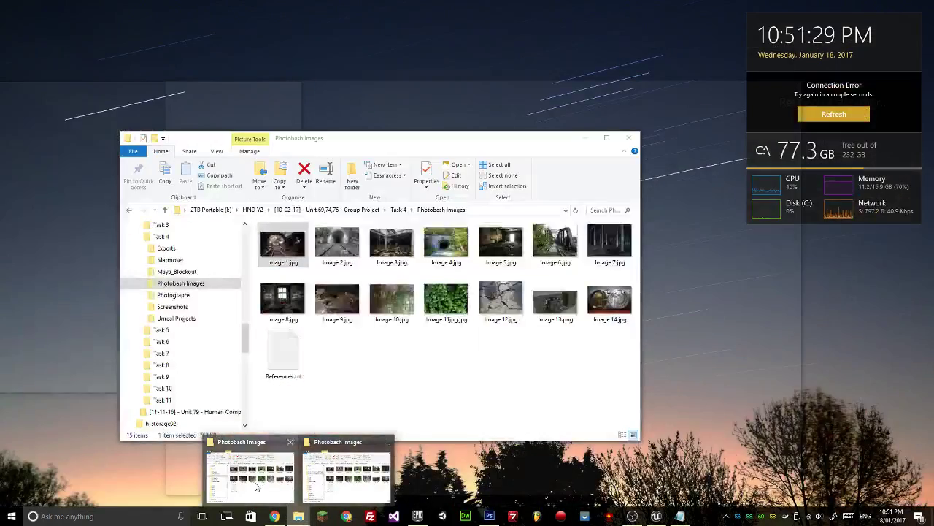
{"action": "left_click", "coordinate": [256, 482]}
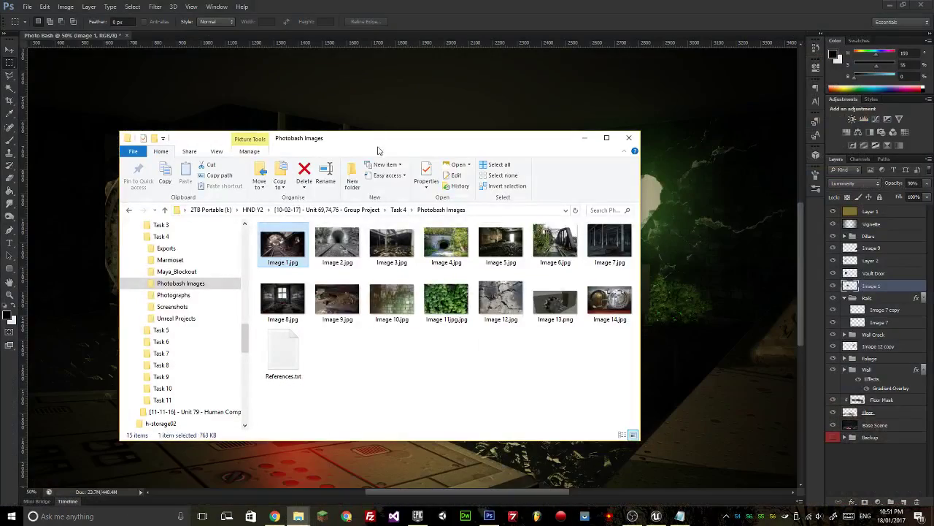
{"action": "left_click_drag", "start_coordinate": [473, 151], "coordinate": [482, 190]}
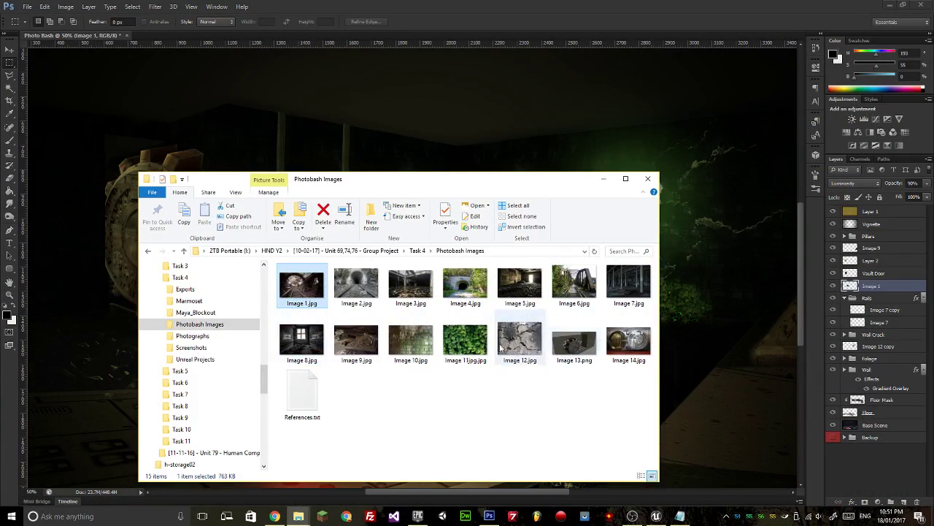
{"action": "mouse_move", "coordinate": [460, 348]}
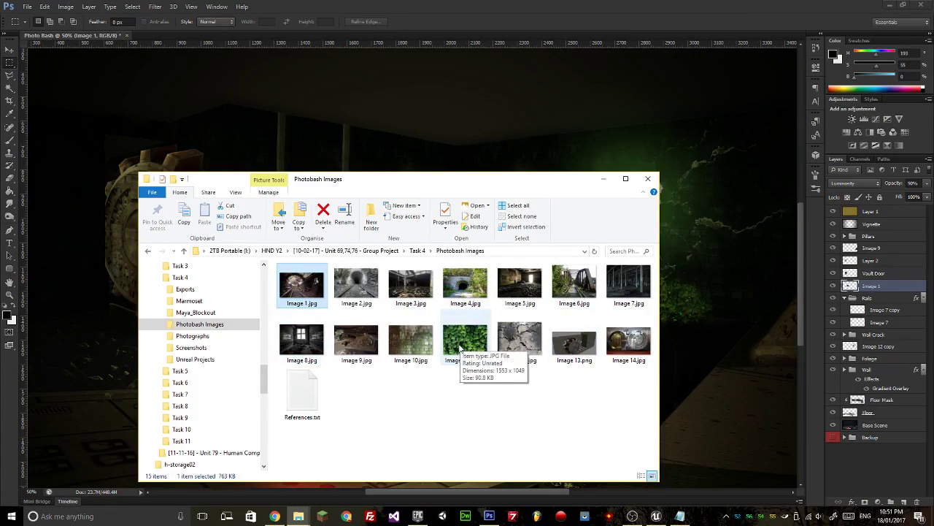
{"action": "mouse_move", "coordinate": [591, 302]}
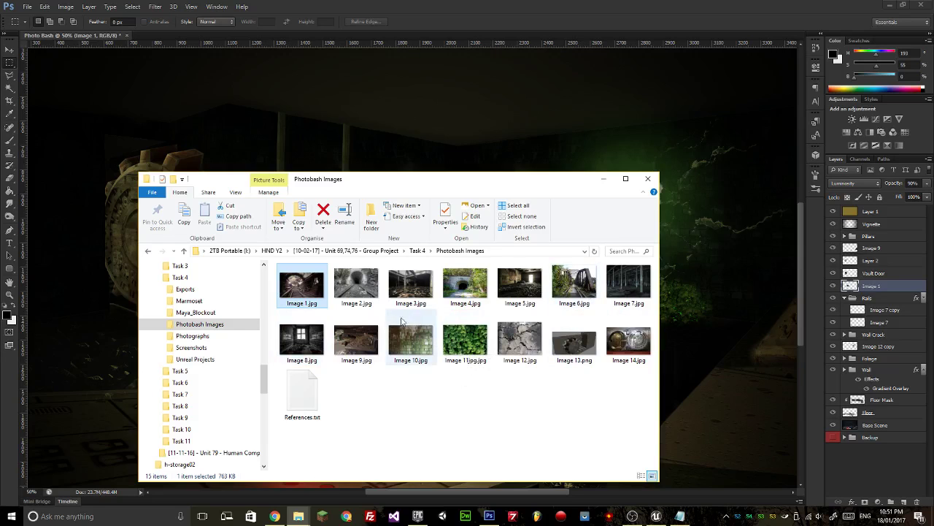
{"action": "left_click", "coordinate": [355, 290]}
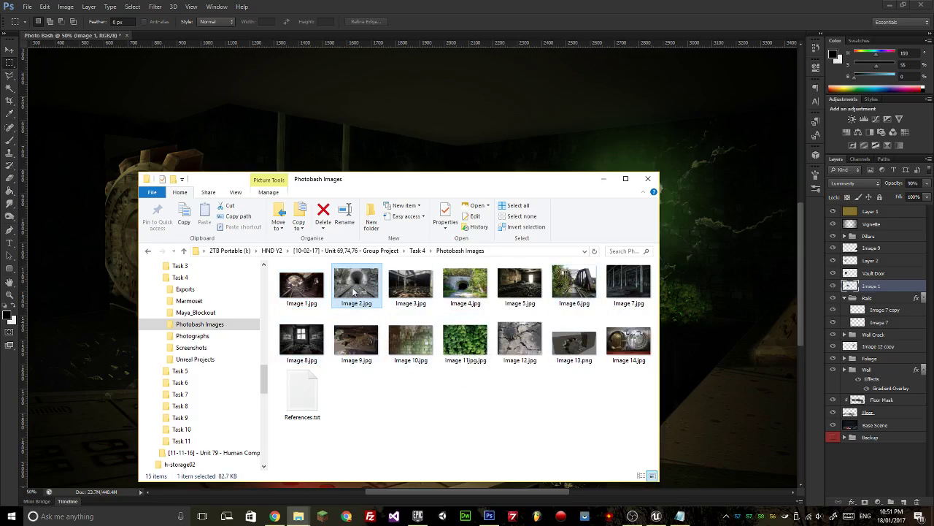
{"action": "double_click", "coordinate": [354, 286]}
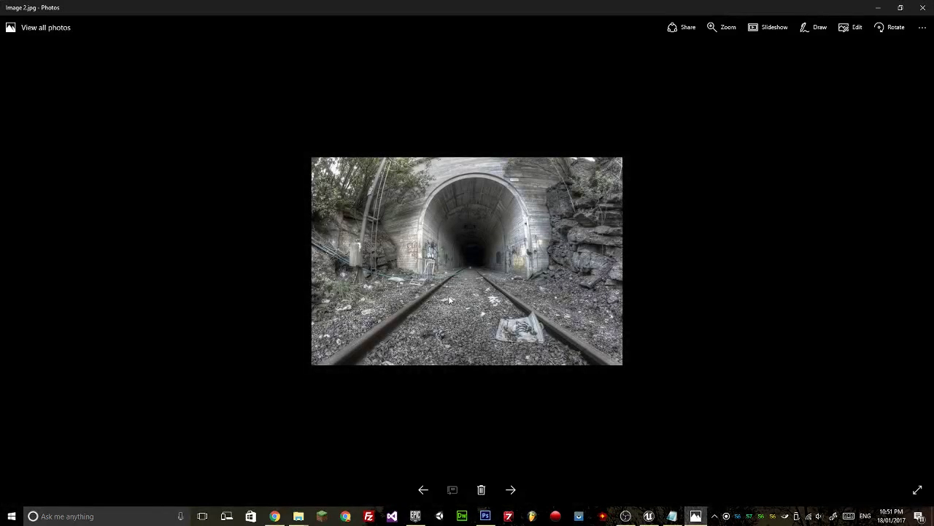
{"action": "left_click", "coordinate": [923, 7]}
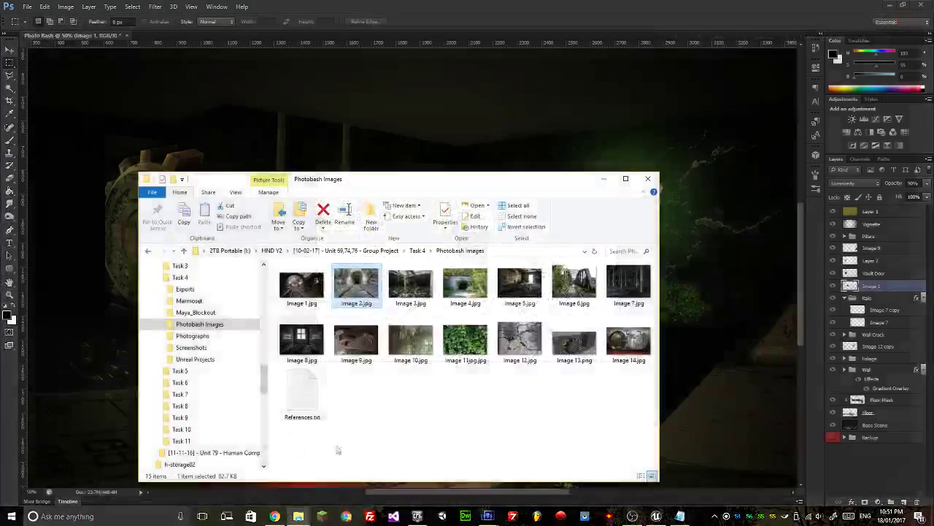
Place Image 2.jpg into the Photo Bash document in Photoshop and enlarge it proportionally to about 472%.
{"action": "left_click_drag", "start_coordinate": [370, 166], "coordinate": [439, 233]}
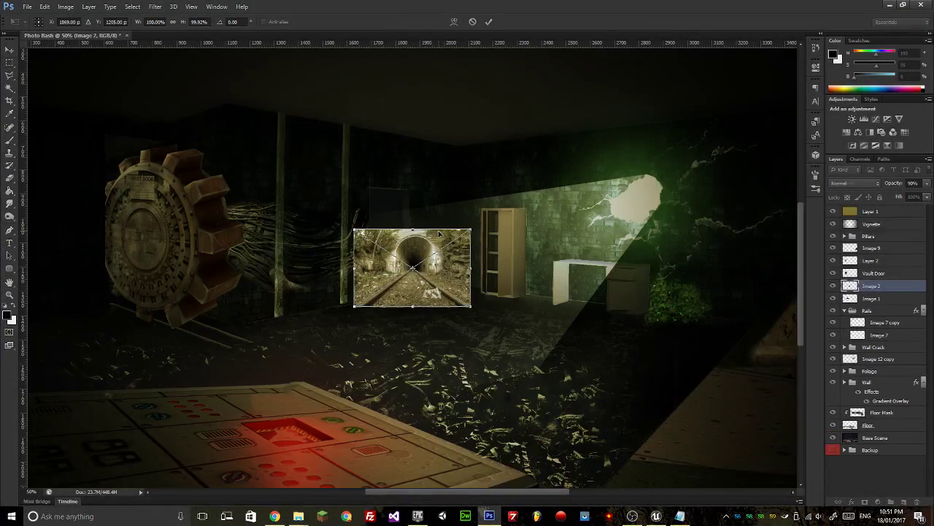
{"action": "left_click_drag", "start_coordinate": [354, 229], "coordinate": [155, 96]}
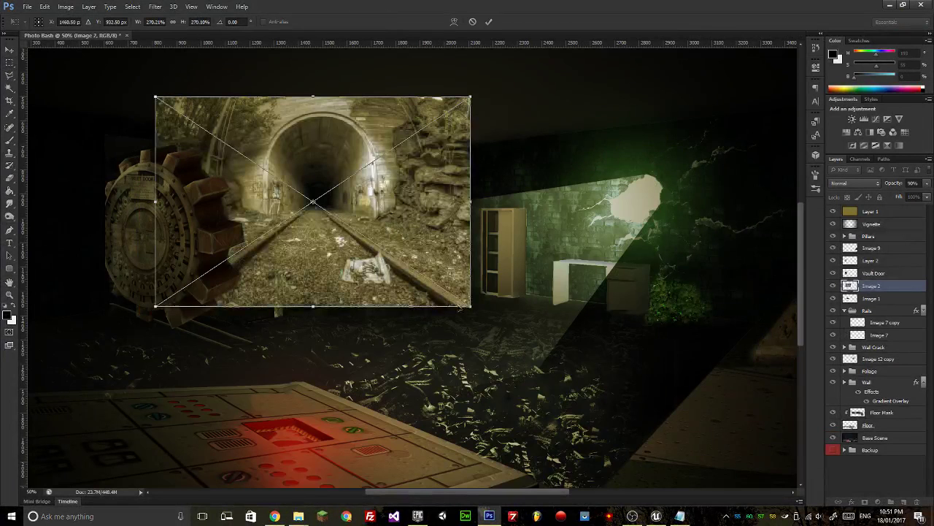
{"action": "left_click_drag", "start_coordinate": [471, 308], "coordinate": [706, 463]}
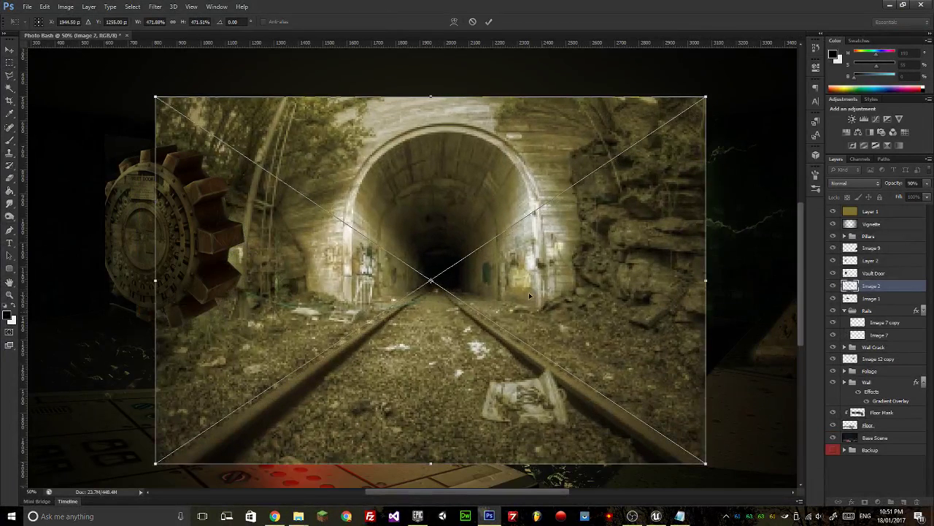
Flip the placed tunnel image vertically, commit the transform, and set the layer's opacity to 100%.
{"action": "right_click", "coordinate": [530, 290]}
{"action": "left_click", "coordinate": [561, 434]}
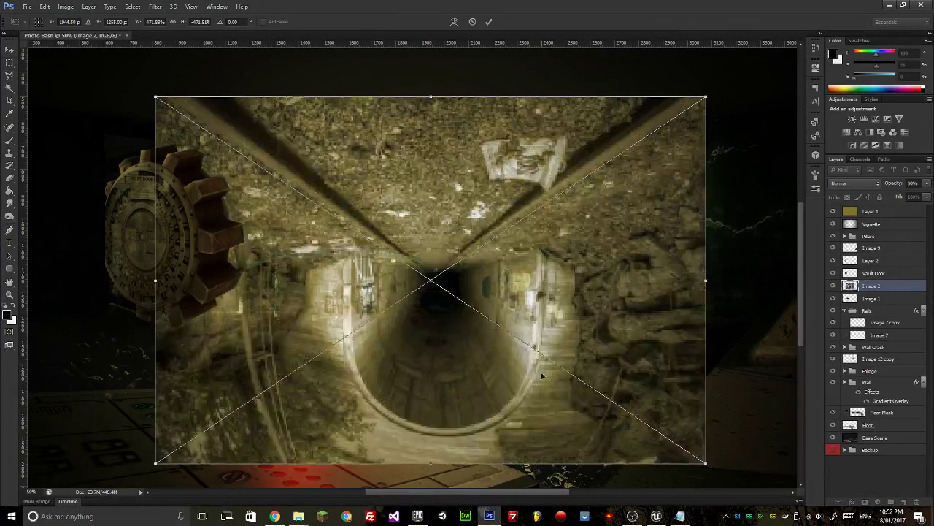
{"action": "key", "text": "Return"}
{"action": "key", "text": "0"}
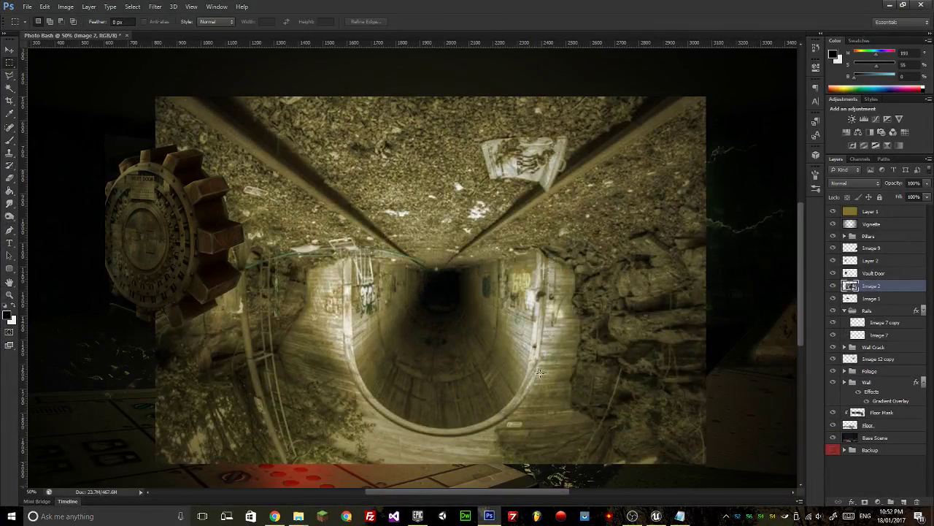
Move the flipped tunnel image to the canvas's upper-left corner and stretch it across the full scene width.
{"action": "left_click_drag", "start_coordinate": [598, 333], "coordinate": [562, 358]}
{"action": "key", "text": "ctrl+minus"}
{"action": "key", "text": "ctrl+minus"}
{"action": "key", "text": "ctrl+t"}
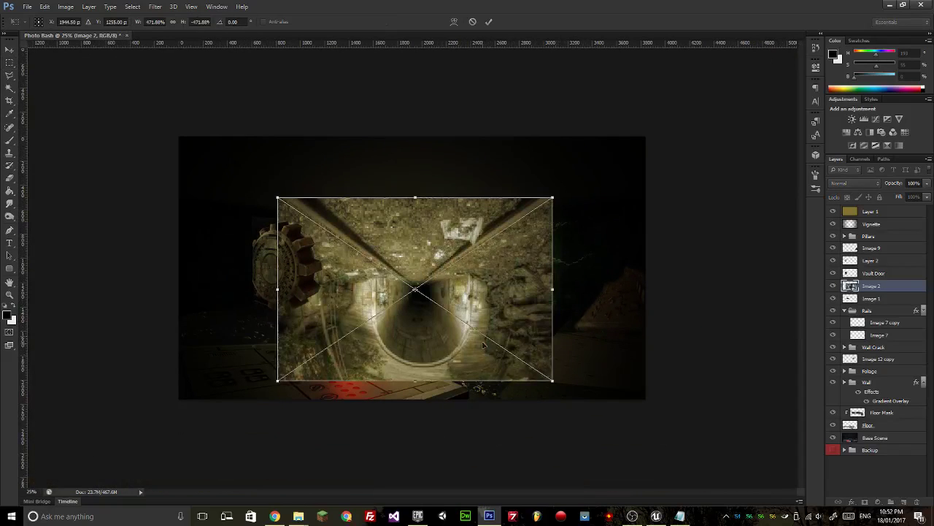
{"action": "left_click_drag", "start_coordinate": [481, 336], "coordinate": [389, 274]}
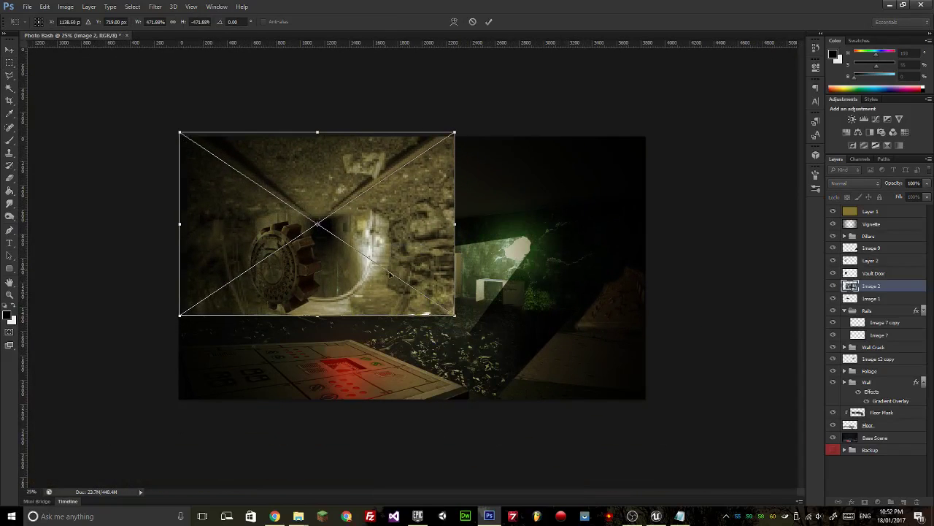
{"action": "left_click_drag", "start_coordinate": [455, 315], "coordinate": [661, 352]}
{"action": "key", "text": "Return"}
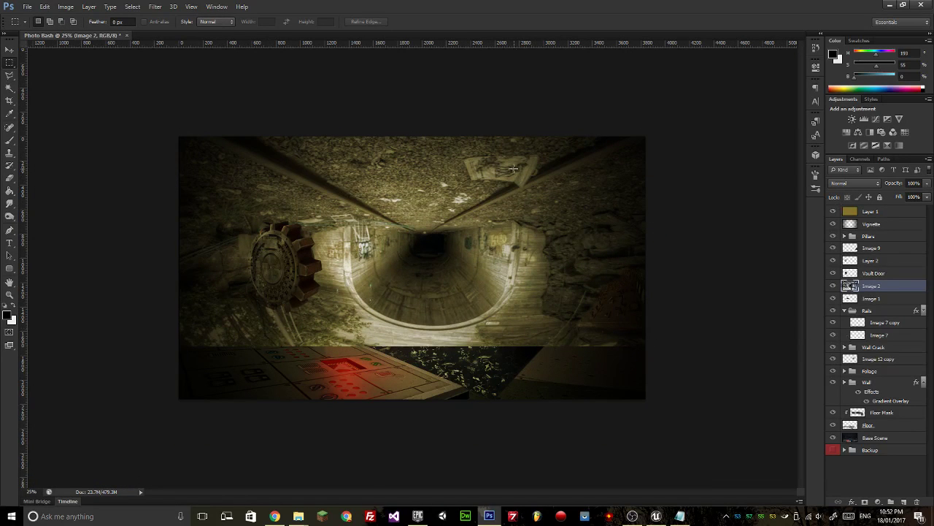
Step through the blend modes for the Image 2 layer and set it to Color Dodge.
{"action": "left_click", "coordinate": [836, 183]}
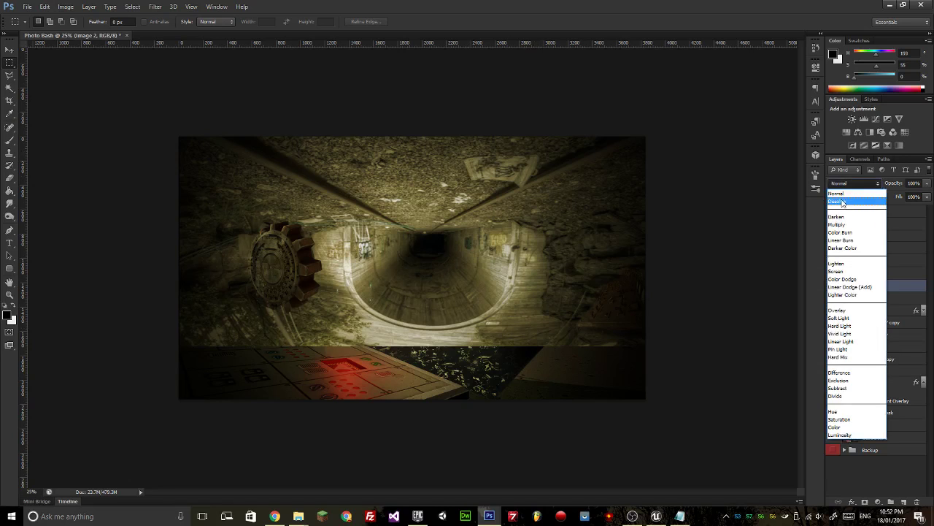
{"action": "left_click", "coordinate": [847, 228]}
{"action": "key", "text": "shift+plus"}
{"action": "key", "text": "shift+plus"}
{"action": "key", "text": "shift+plus"}
{"action": "key", "text": "shift+plus"}
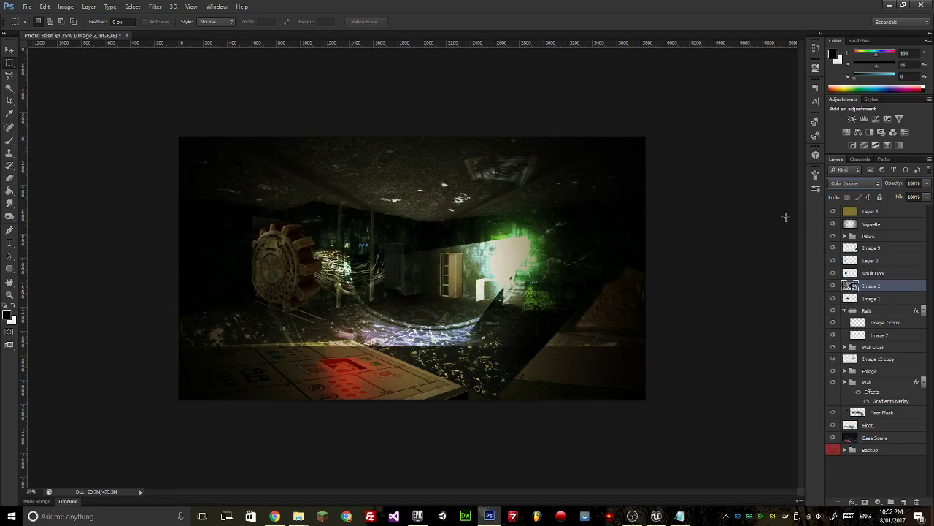
Rename the Image 2 layer as Roof.
{"action": "key", "text": "ctrl+plus"}
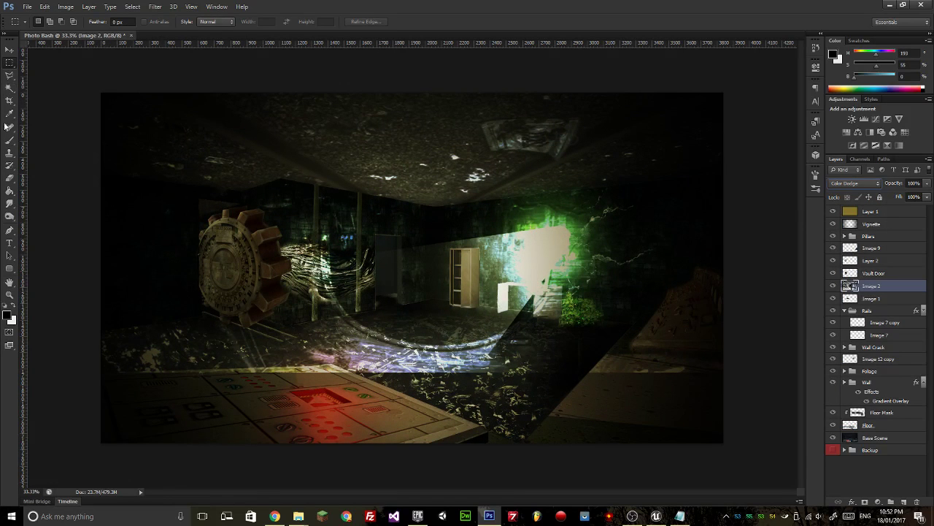
{"action": "left_click", "coordinate": [10, 177]}
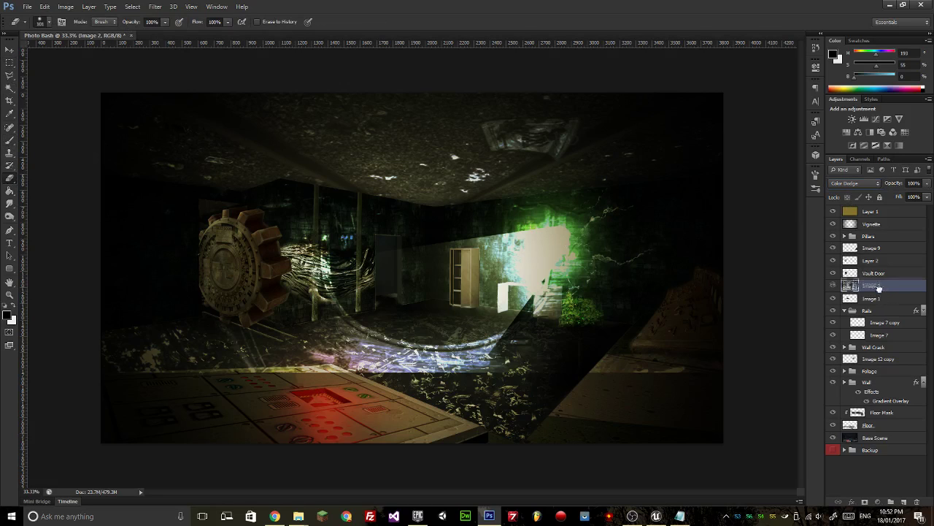
{"action": "double_click", "coordinate": [878, 289]}
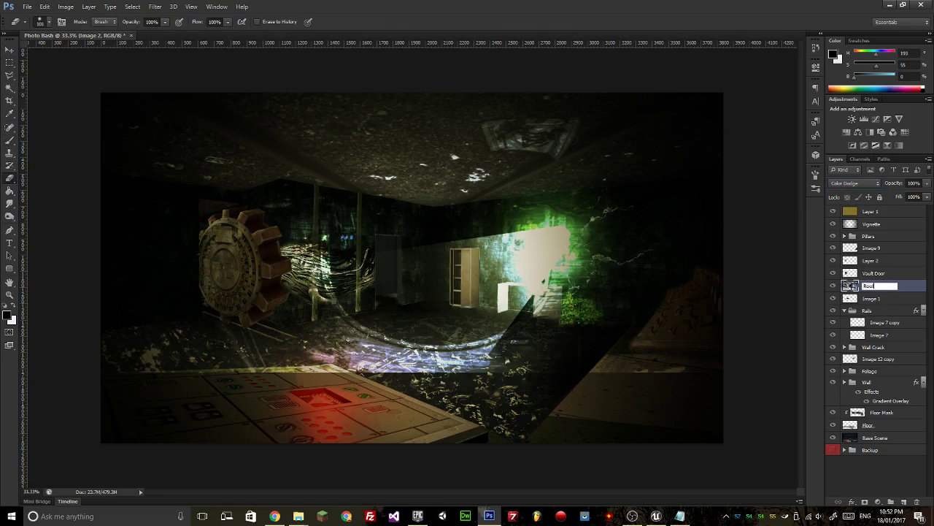
{"action": "type", "text": "Roof"}
{"action": "key", "text": "Return"}
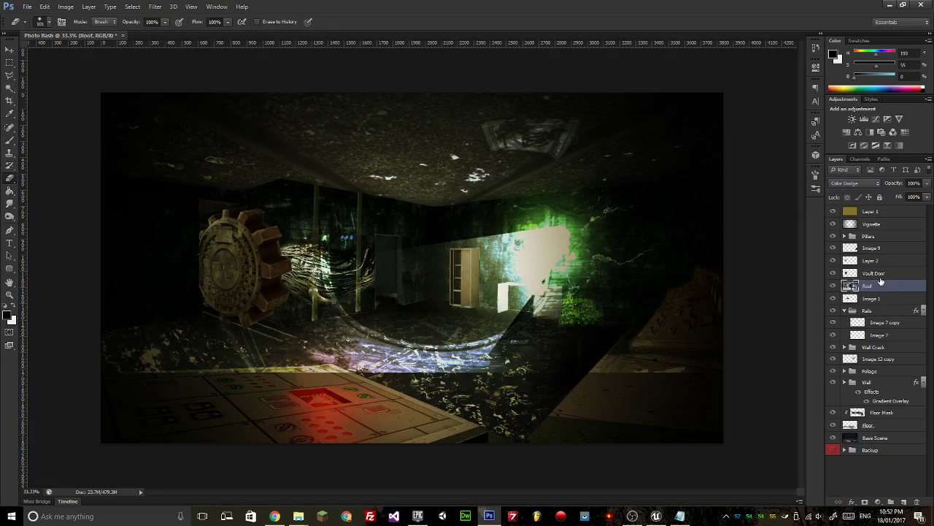
Rasterize the Roof layer and erase everything below the ceiling with a 700 px Eraser.
{"action": "right_click", "coordinate": [916, 292]}
{"action": "left_click", "coordinate": [814, 229]}
{"action": "key", "text": "bracketright"}
{"action": "key", "text": "bracketright"}
{"action": "key", "text": "bracketright"}
{"action": "key", "text": "bracketright"}
{"action": "key", "text": "bracketright"}
{"action": "key", "text": "bracketright"}
{"action": "key", "text": "bracketright"}
{"action": "mouse_move", "coordinate": [504, 337]}
{"action": "left_mouse_down"}
{"action": "mouse_move", "coordinate": [416, 342]}
{"action": "mouse_move", "coordinate": [349, 392]}
{"action": "mouse_move", "coordinate": [379, 363]}
{"action": "mouse_move", "coordinate": [301, 317]}
{"action": "mouse_move", "coordinate": [369, 254]}
{"action": "mouse_move", "coordinate": [300, 237]}
{"action": "mouse_move", "coordinate": [217, 260]}
{"action": "mouse_move", "coordinate": [262, 236]}
{"action": "mouse_move", "coordinate": [152, 250]}
{"action": "left_mouse_up"}
{"action": "mouse_move", "coordinate": [349, 321]}
{"action": "left_mouse_down"}
{"action": "mouse_move", "coordinate": [626, 343]}
{"action": "mouse_move", "coordinate": [649, 244]}
{"action": "mouse_move", "coordinate": [552, 250]}
{"action": "left_mouse_up"}
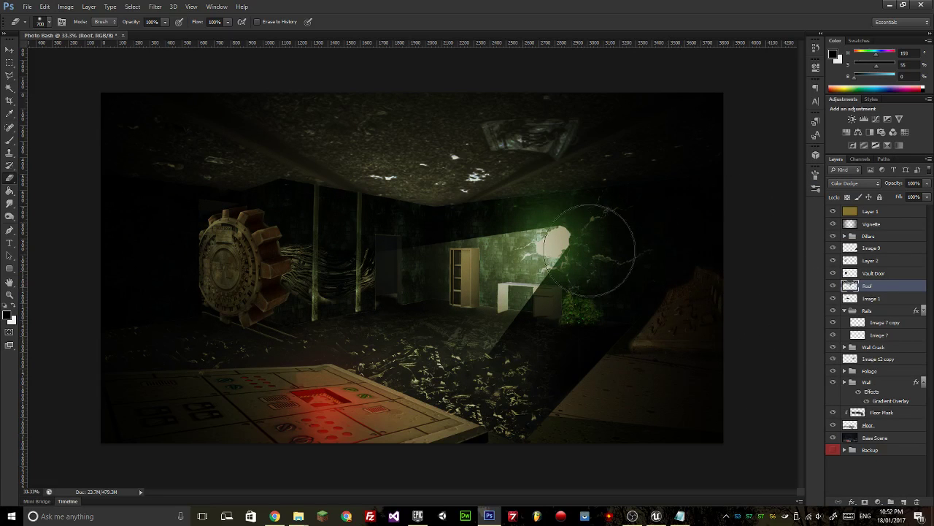
Select the dark rail streak running diagonally across the ceiling with the Polygonal Lasso and fill it with Content-Aware at 100% opacity.
{"action": "key", "text": "ctrl+plus"}
{"action": "key", "text": "ctrl+plus"}
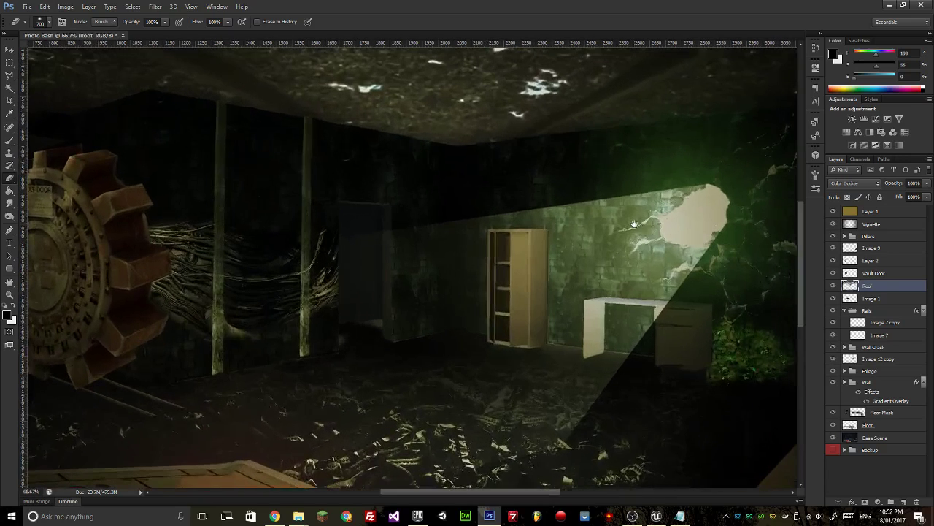
{"action": "left_click_drag", "start_coordinate": [417, 295], "coordinate": [150, 386]}
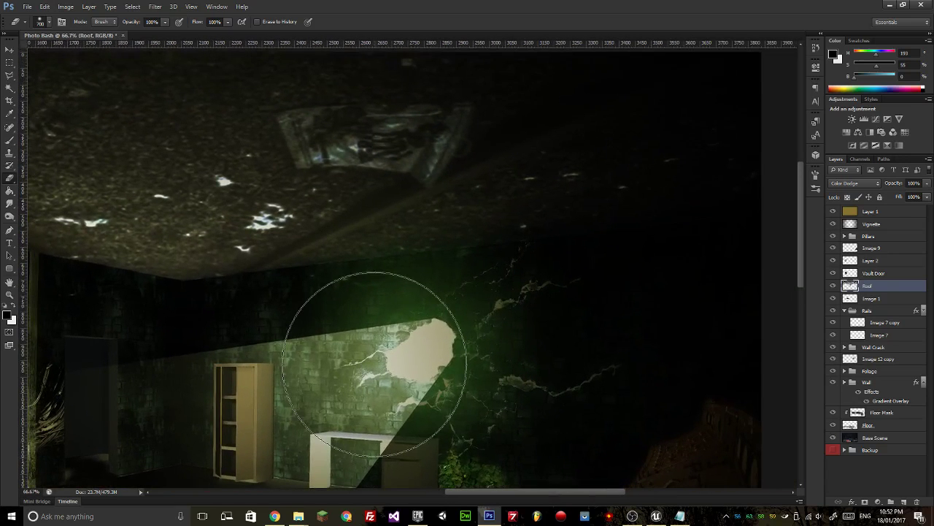
{"action": "left_click", "coordinate": [9, 63]}
{"action": "left_click", "coordinate": [9, 76]}
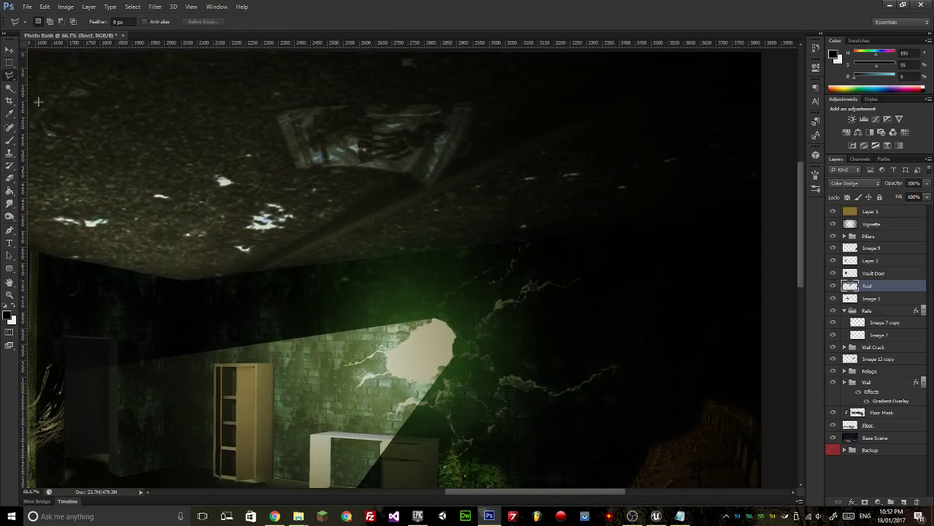
{"action": "left_click", "coordinate": [233, 273]}
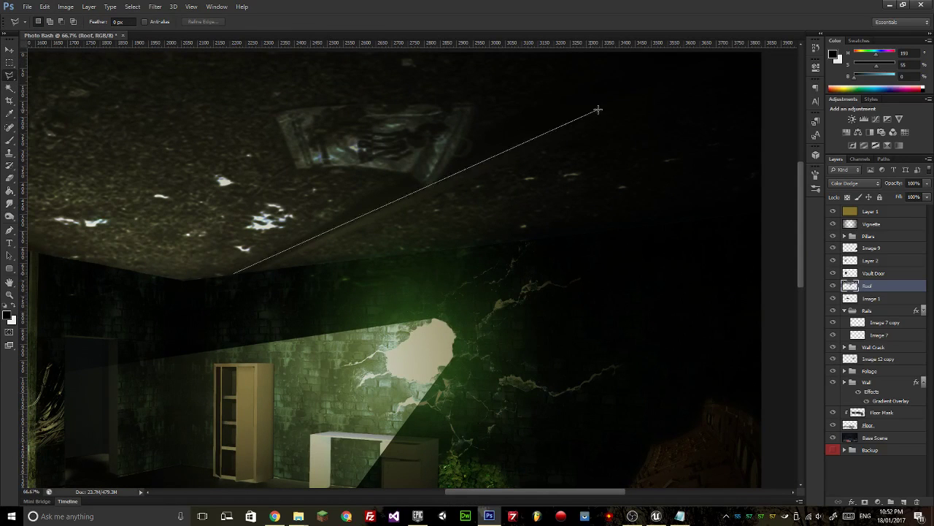
{"action": "left_click", "coordinate": [774, 48]}
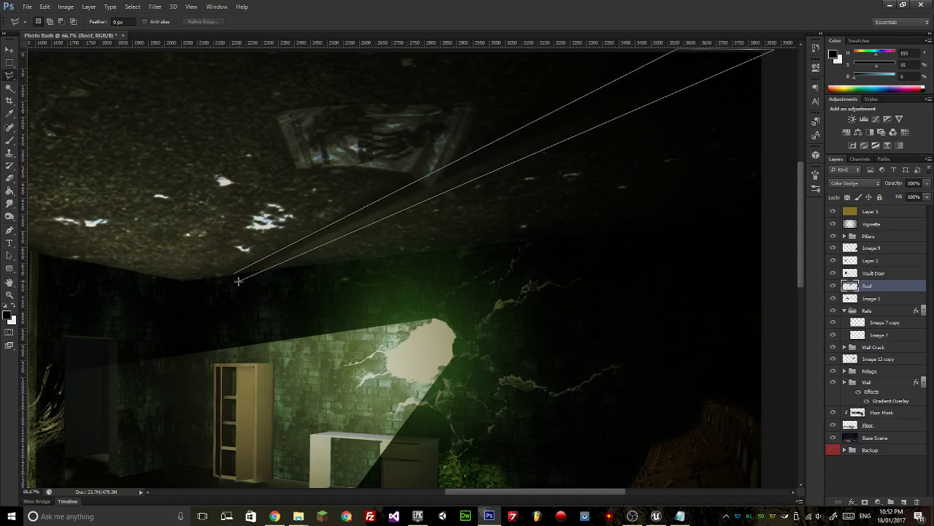
{"action": "left_click", "coordinate": [246, 275]}
{"action": "right_click", "coordinate": [271, 264]}
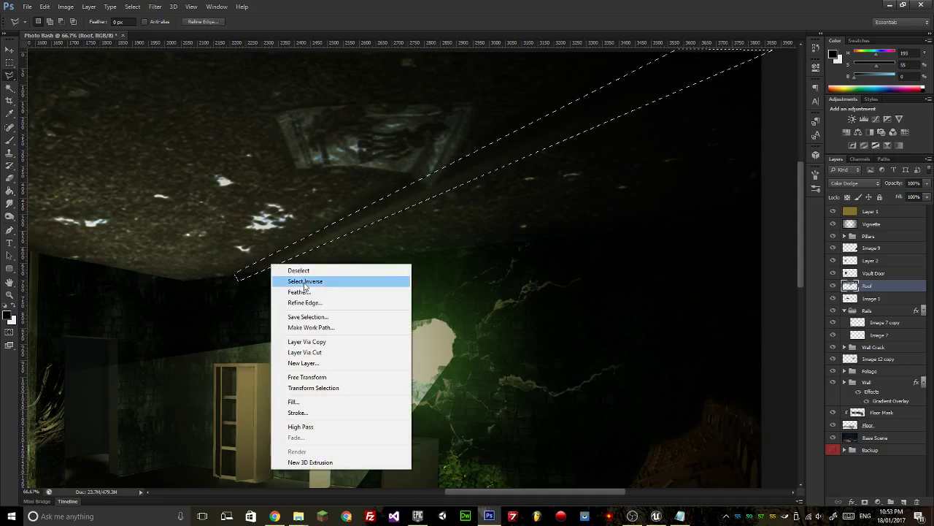
{"action": "left_click", "coordinate": [307, 403]}
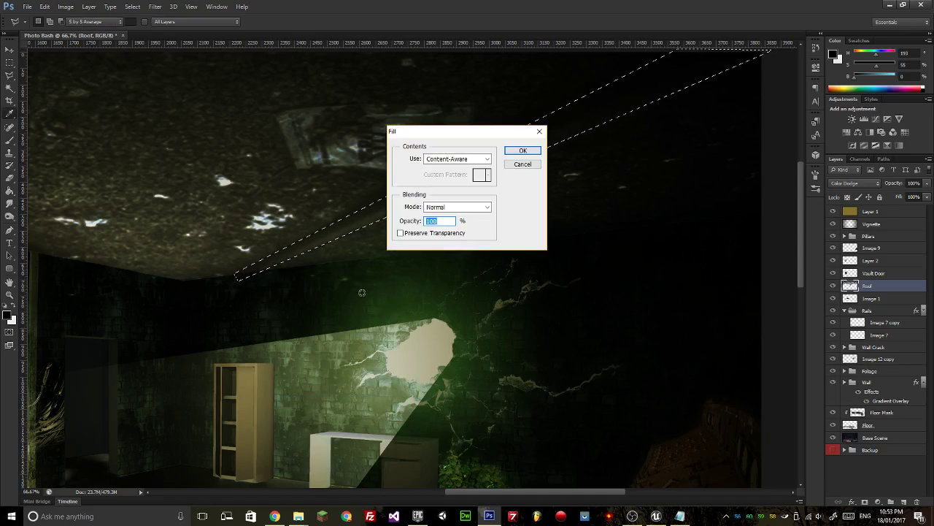
{"action": "left_click", "coordinate": [512, 153]}
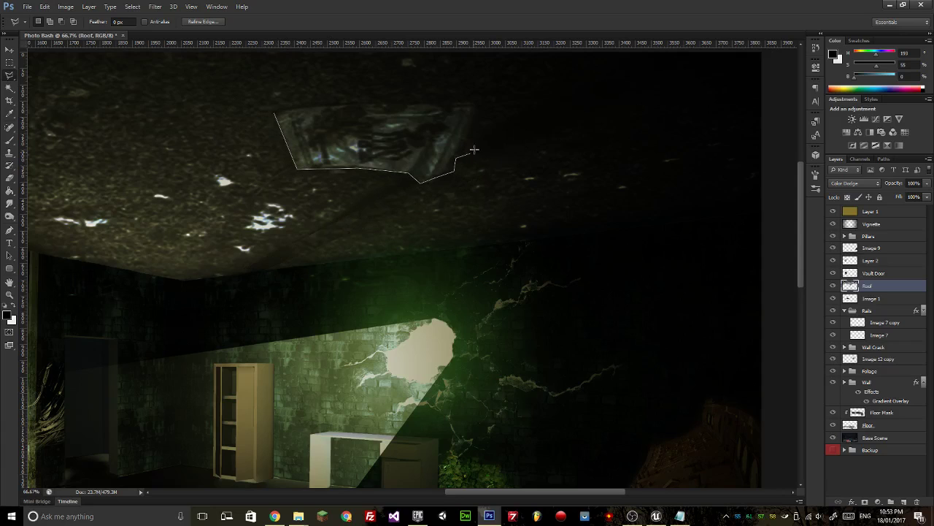
Outline the discarded paper on the ceiling with the Polygonal Lasso and replace it using a Content-Aware fill.
{"action": "left_click", "coordinate": [470, 95]}
{"action": "left_click", "coordinate": [291, 121]}
{"action": "right_click", "coordinate": [319, 129]}
{"action": "left_click", "coordinate": [354, 269]}
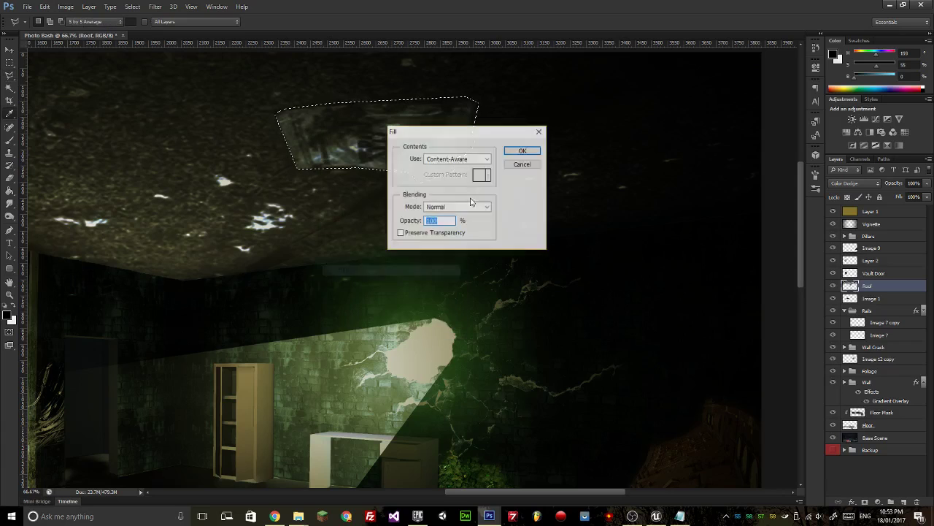
{"action": "left_click", "coordinate": [523, 151]}
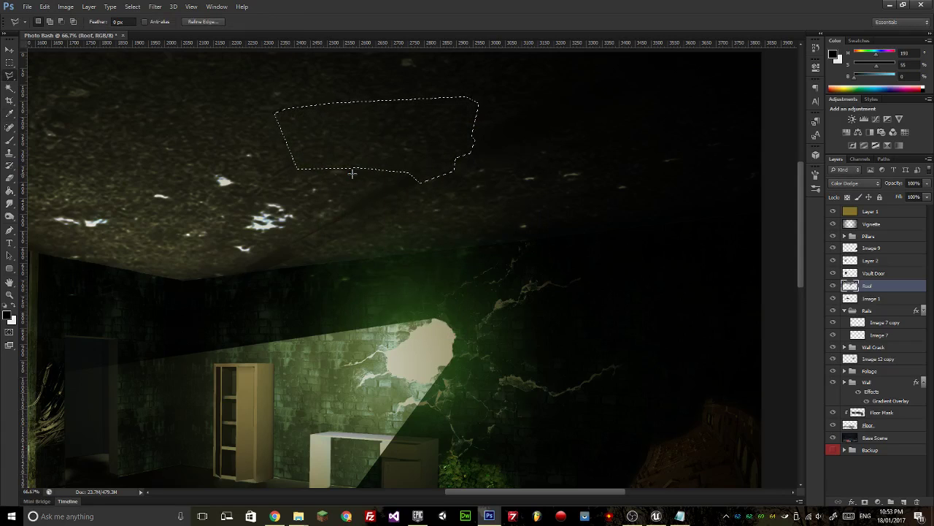
{"action": "left_click_drag", "start_coordinate": [207, 212], "coordinate": [324, 205]}
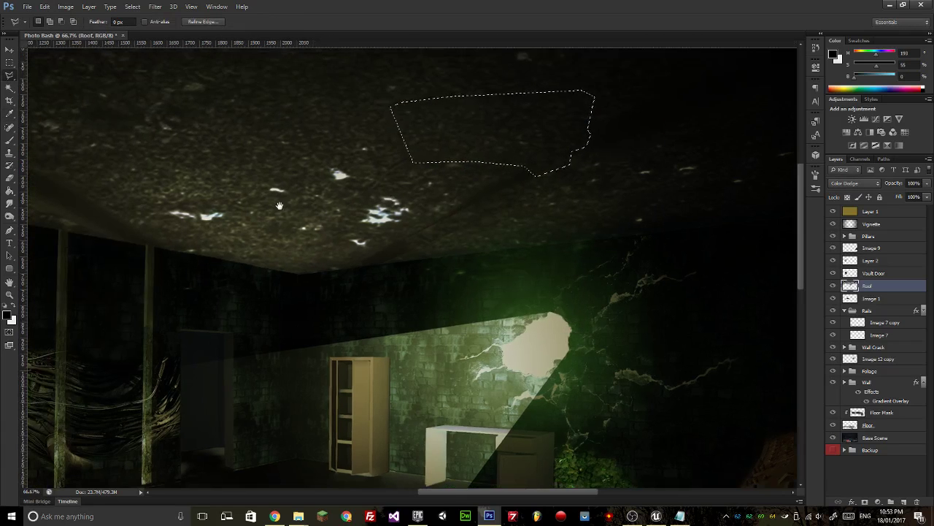
Clear the selection and clone clean ceiling texture over the small bright speck near the ceiling's far corner with the Clone Stamp.
{"action": "left_click", "coordinate": [10, 140]}
{"action": "key", "text": "m"}
{"action": "key", "text": "ctrl+d"}
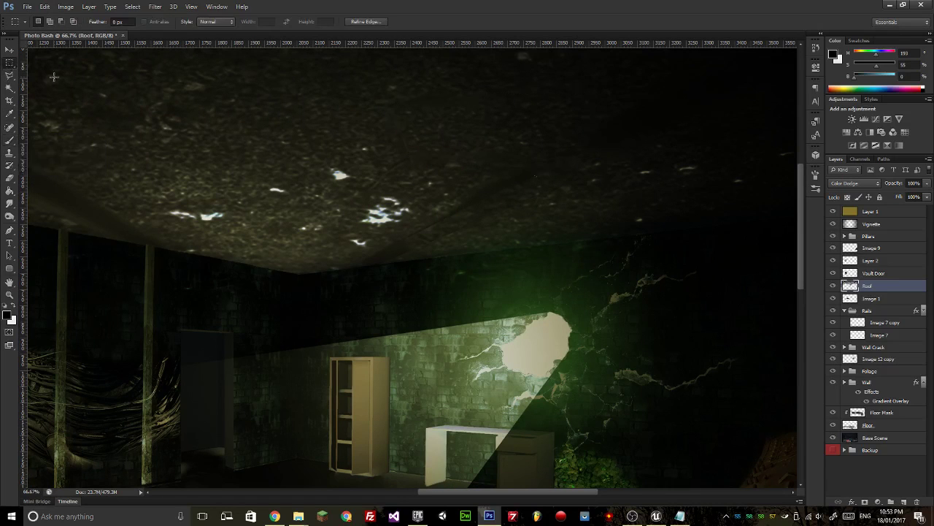
{"action": "left_click", "coordinate": [10, 143]}
{"action": "left_click", "coordinate": [10, 143]}
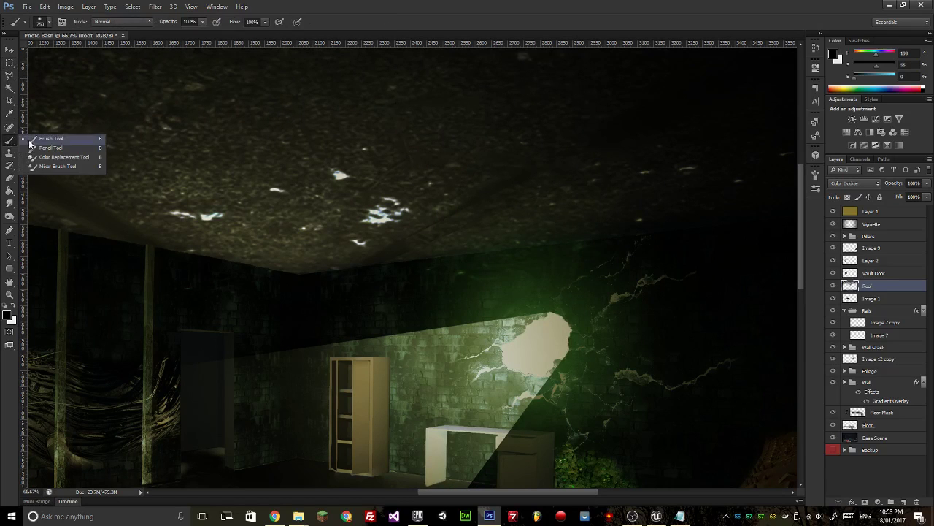
{"action": "left_click", "coordinate": [9, 127]}
{"action": "left_click", "coordinate": [9, 167]}
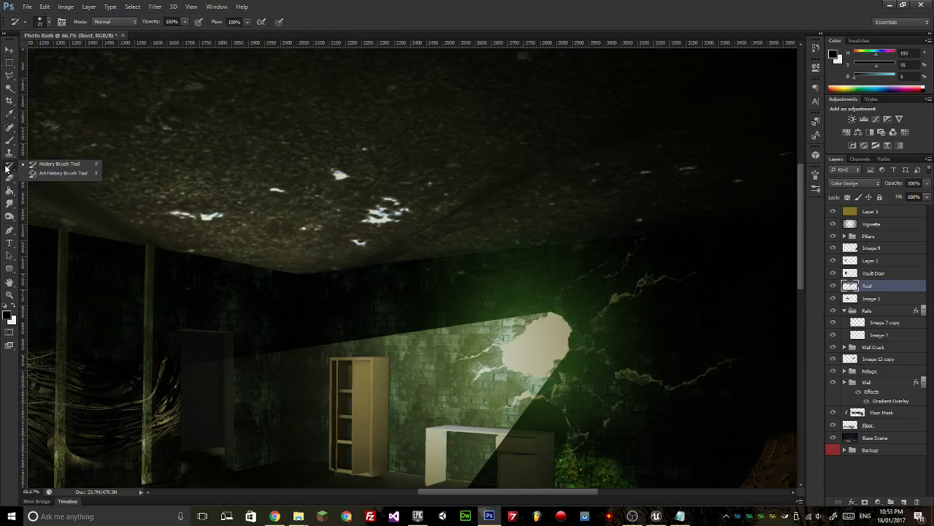
{"action": "left_click", "coordinate": [10, 153]}
{"action": "left_click", "coordinate": [249, 159], "text": "alt"}
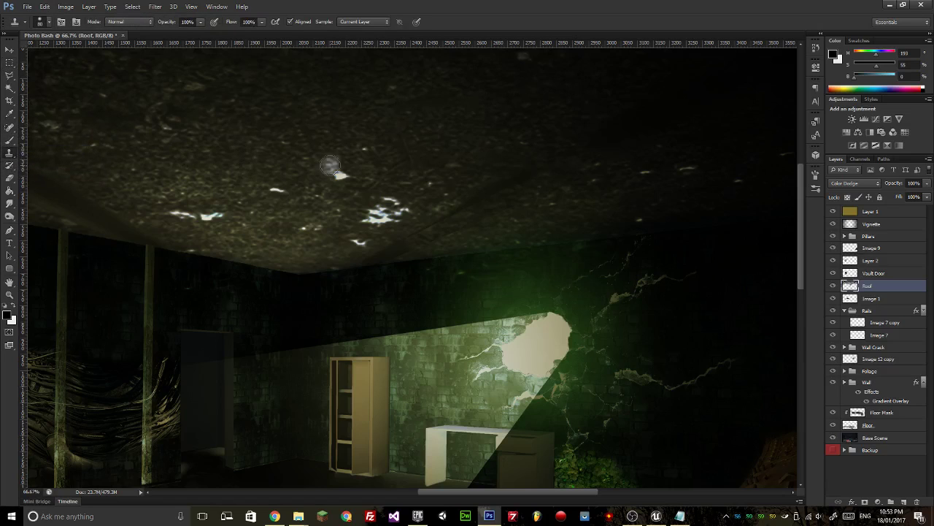
{"action": "mouse_move", "coordinate": [495, 196]}
{"action": "left_mouse_down"}
{"action": "mouse_move", "coordinate": [517, 179]}
{"action": "mouse_move", "coordinate": [456, 202]}
{"action": "mouse_move", "coordinate": [500, 204]}
{"action": "mouse_move", "coordinate": [360, 248]}
{"action": "left_mouse_up"}
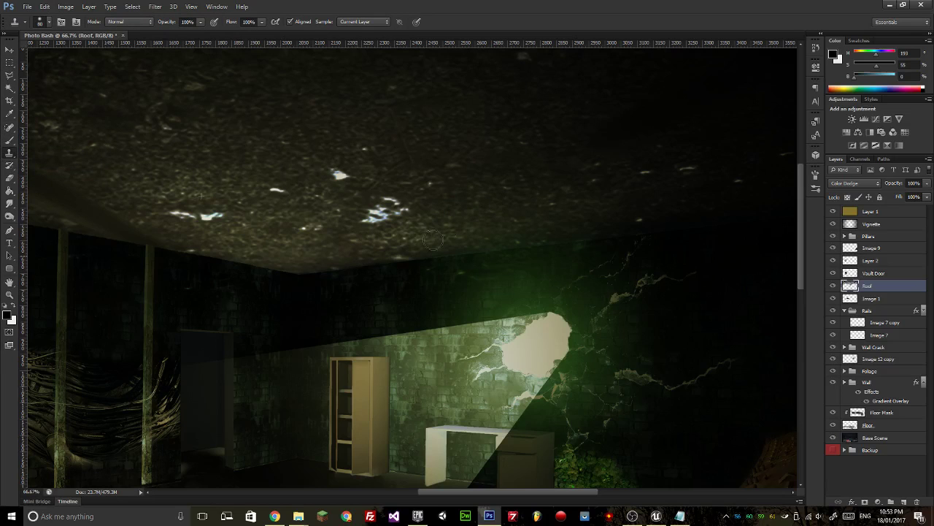
Clone ceiling texture over the dark beam streak and the bright debris on the ceiling above the vault door.
{"action": "mouse_move", "coordinate": [106, 191]}
{"action": "left_mouse_down"}
{"action": "mouse_move", "coordinate": [513, 185]}
{"action": "mouse_move", "coordinate": [564, 226]}
{"action": "left_mouse_up"}
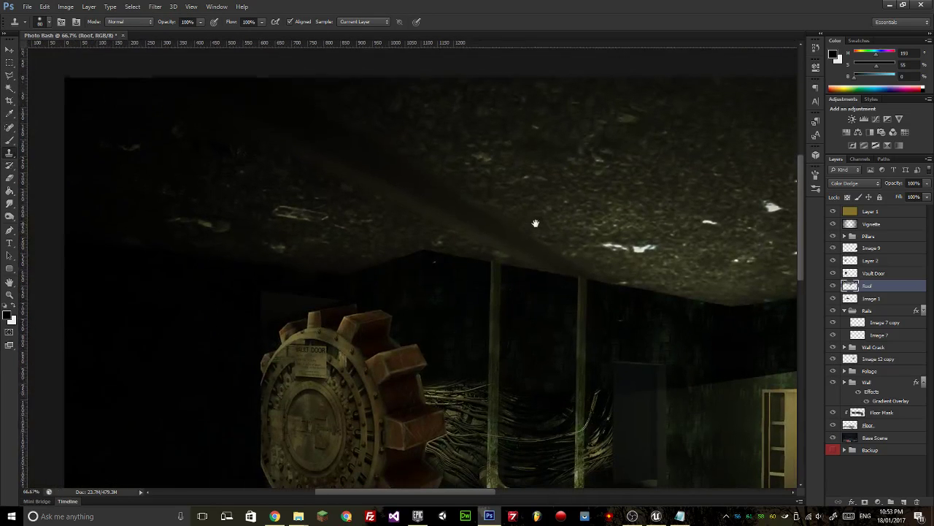
{"action": "mouse_move", "coordinate": [405, 209]}
{"action": "left_mouse_down"}
{"action": "mouse_move", "coordinate": [533, 237]}
{"action": "mouse_move", "coordinate": [553, 255]}
{"action": "mouse_move", "coordinate": [522, 250]}
{"action": "mouse_move", "coordinate": [572, 252]}
{"action": "left_mouse_up"}
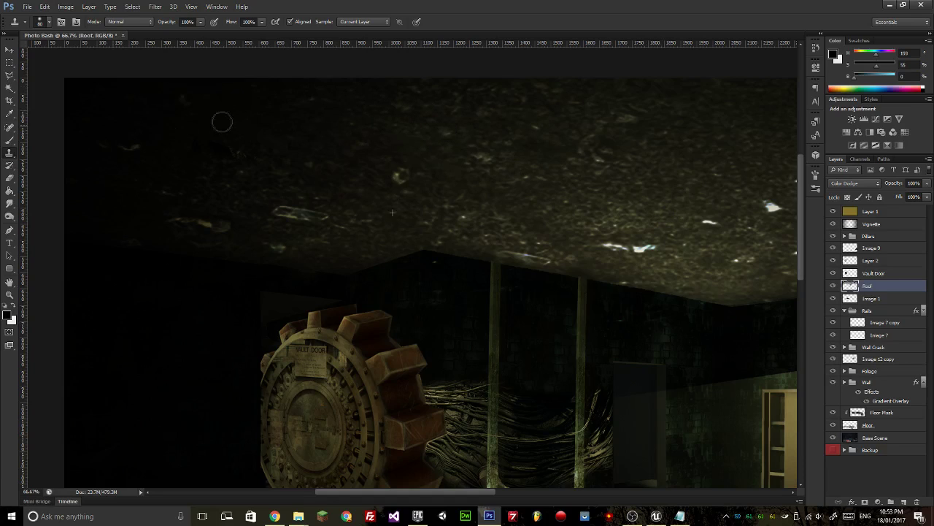
{"action": "left_click", "coordinate": [304, 140]}
{"action": "mouse_move", "coordinate": [303, 140]}
{"action": "left_mouse_down"}
{"action": "mouse_move", "coordinate": [358, 126]}
{"action": "mouse_move", "coordinate": [399, 142]}
{"action": "left_mouse_up"}
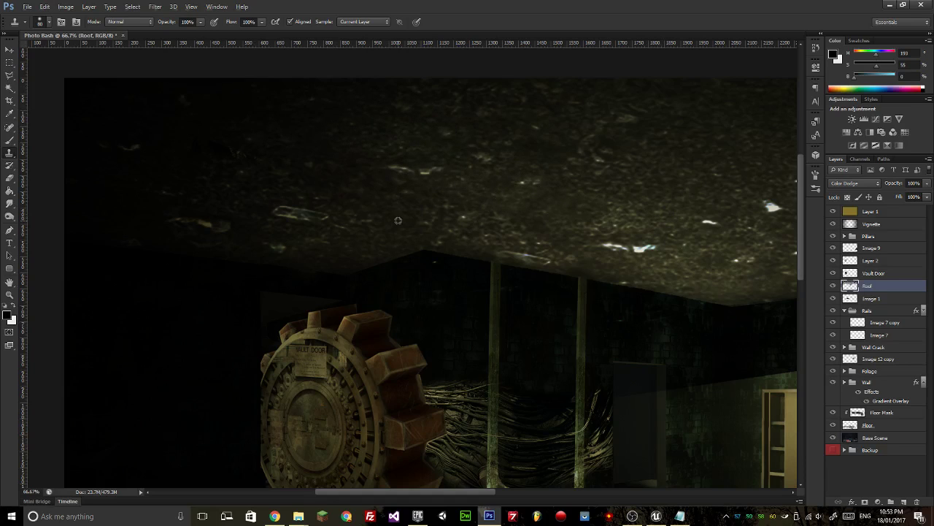
{"action": "mouse_move", "coordinate": [330, 213]}
{"action": "left_mouse_down"}
{"action": "mouse_move", "coordinate": [297, 207]}
{"action": "mouse_move", "coordinate": [219, 224]}
{"action": "mouse_move", "coordinate": [230, 228]}
{"action": "mouse_move", "coordinate": [151, 142]}
{"action": "mouse_move", "coordinate": [81, 148]}
{"action": "left_mouse_up"}
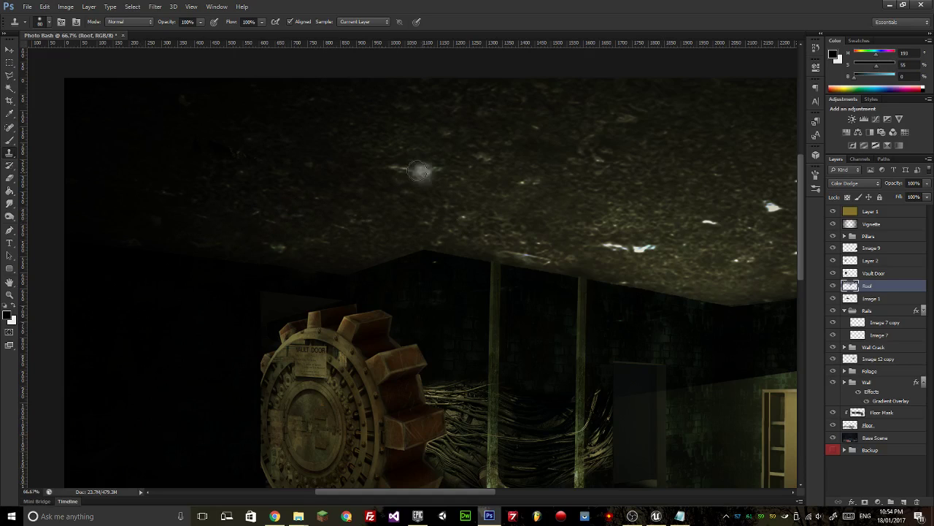
Change the Roof layer's blend mode to Hard Light.
{"action": "key", "text": "z"}
{"action": "mouse_move", "coordinate": [469, 272]}
{"action": "left_mouse_down"}
{"action": "mouse_move", "coordinate": [411, 271]}
{"action": "mouse_move", "coordinate": [445, 272]}
{"action": "left_mouse_up"}
{"action": "key", "text": "s"}
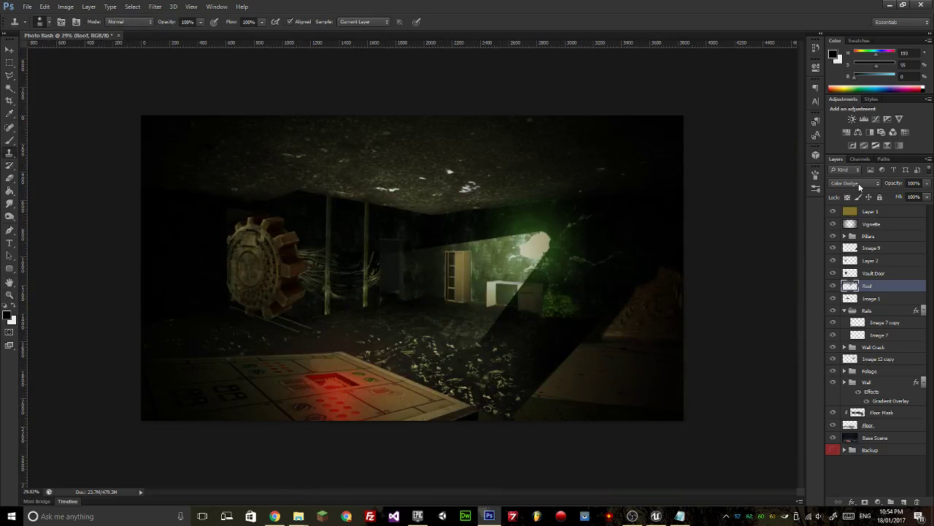
{"action": "left_click", "coordinate": [865, 184]}
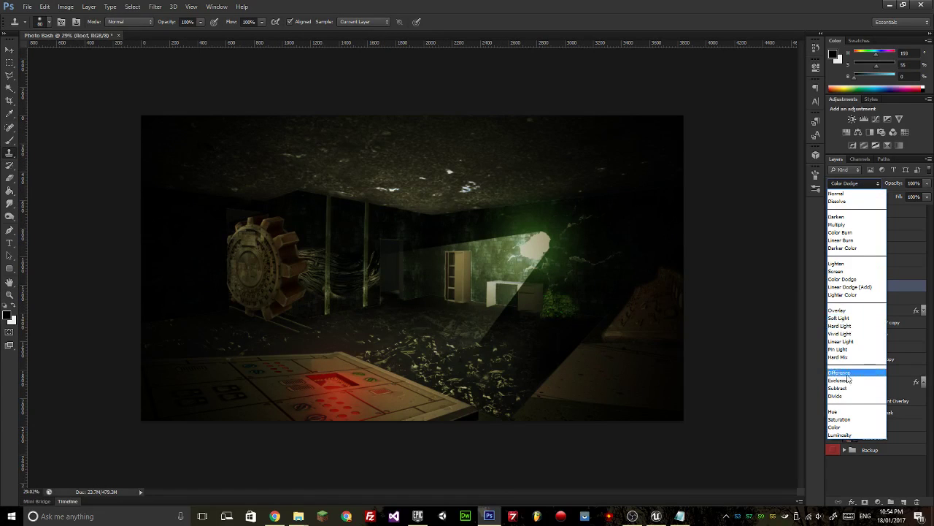
{"action": "left_click", "coordinate": [837, 294]}
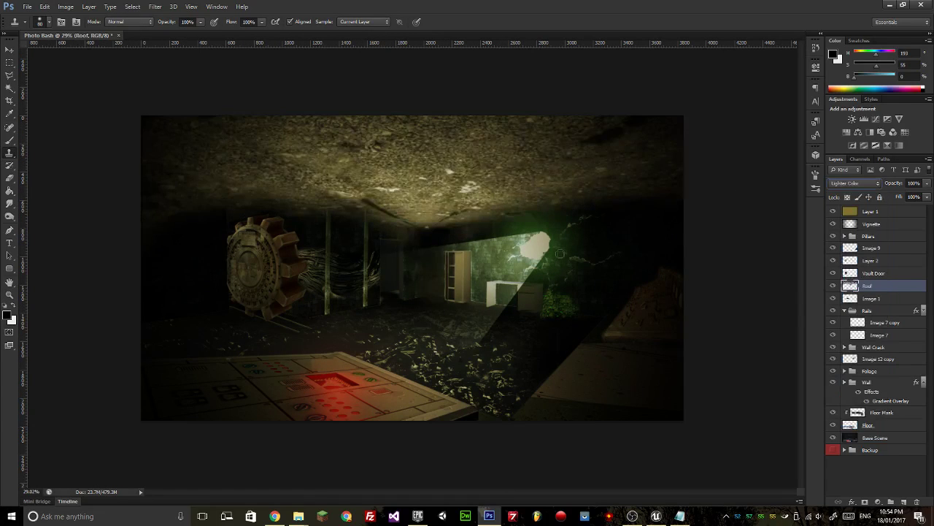
{"action": "key", "text": "Down"}
{"action": "key", "text": "Down"}
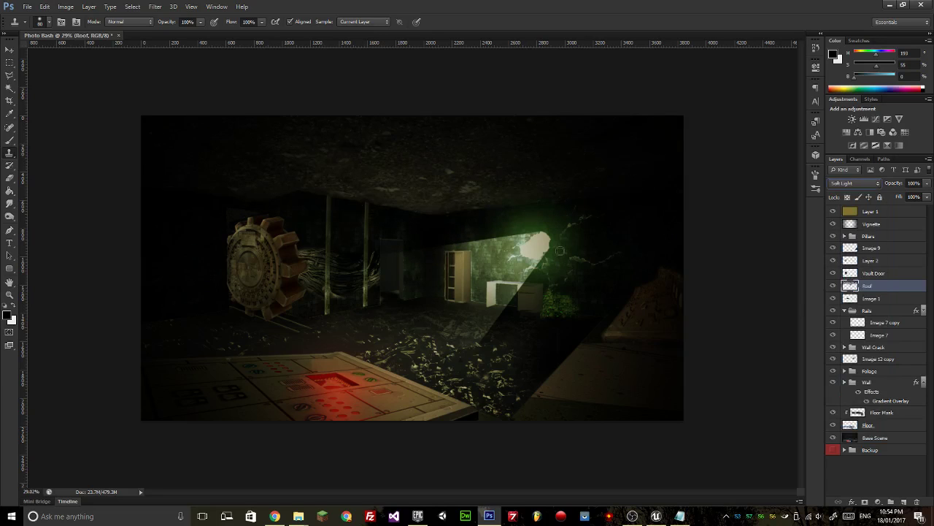
{"action": "key", "text": "Down"}
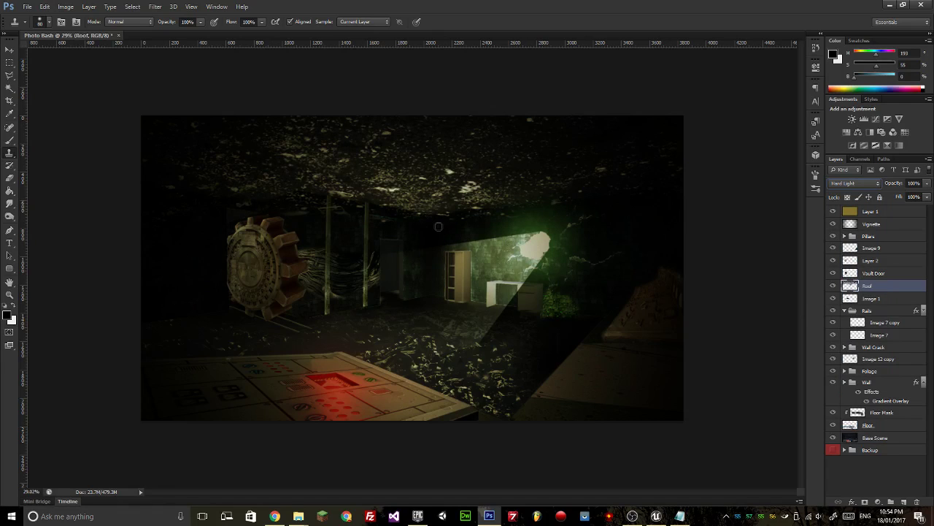
Outline the wall area below the ceiling edge with the Polygonal Lasso, delete the Roof texture inside it and clear the selection.
{"action": "scroll", "coordinate": [438, 226], "scroll_direction": "up", "scroll_amount": 2}
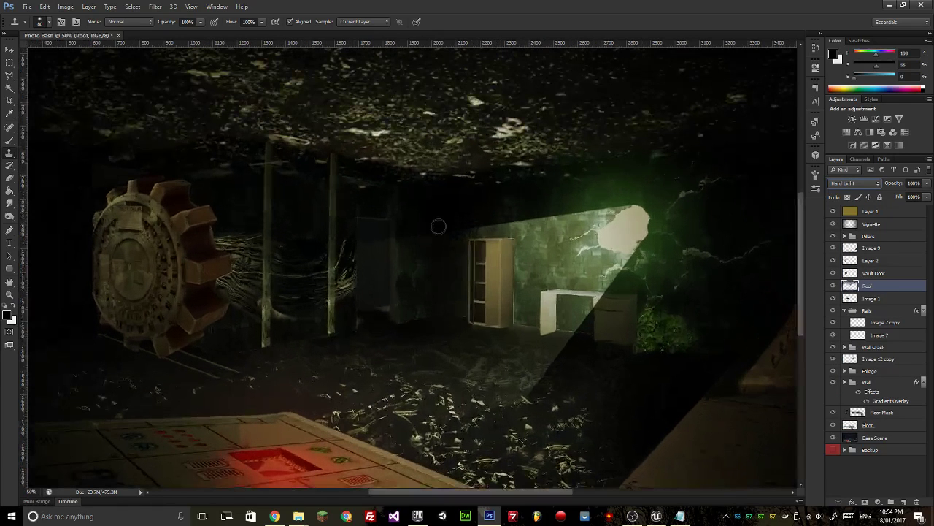
{"action": "left_click", "coordinate": [10, 63]}
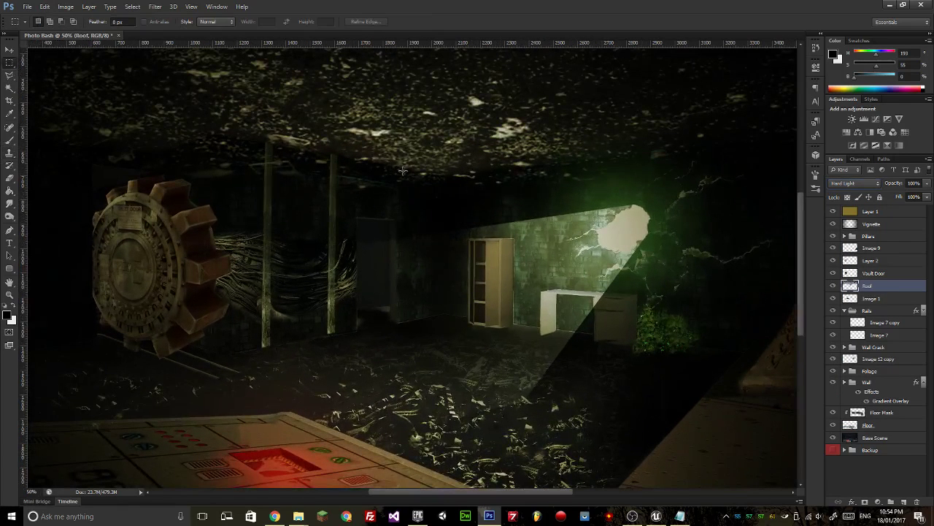
{"action": "right_click", "coordinate": [9, 77]}
{"action": "left_click", "coordinate": [45, 83]}
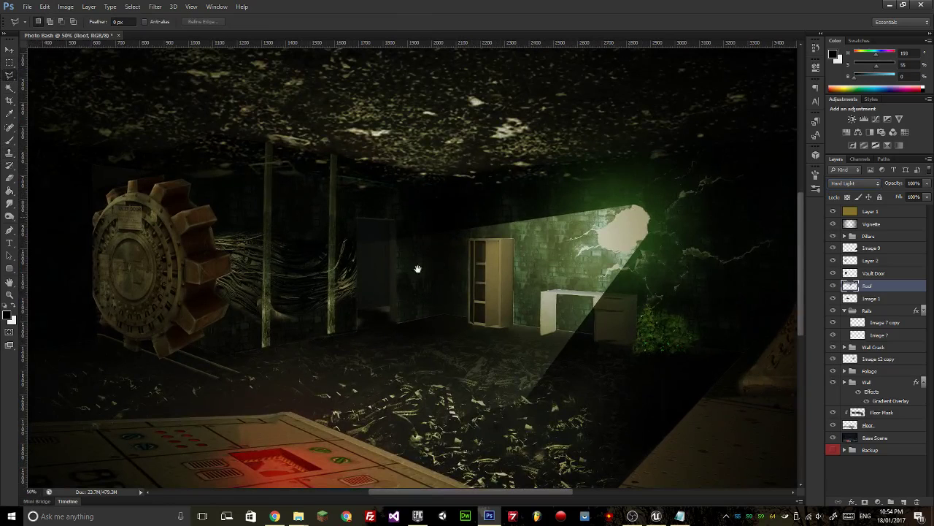
{"action": "left_click_drag", "start_coordinate": [741, 202], "coordinate": [503, 256]}
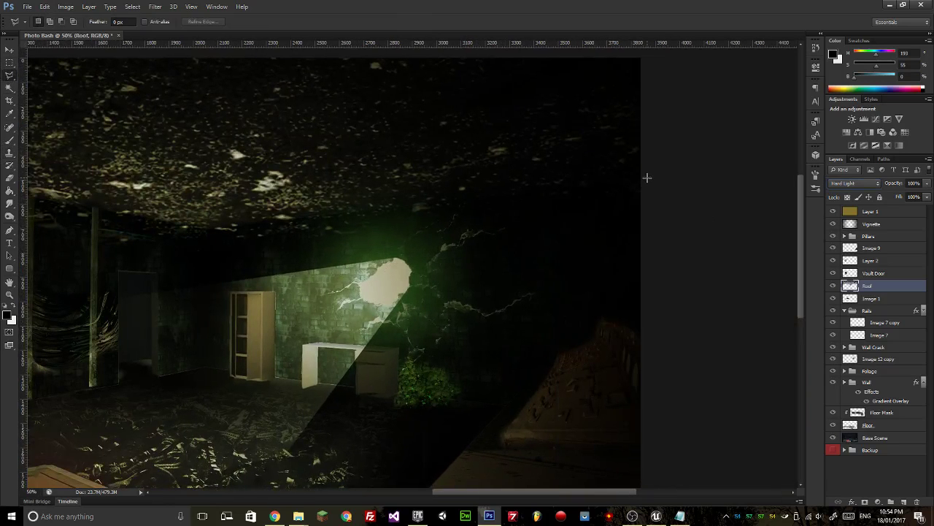
{"action": "left_click_drag", "start_coordinate": [162, 249], "coordinate": [421, 228]}
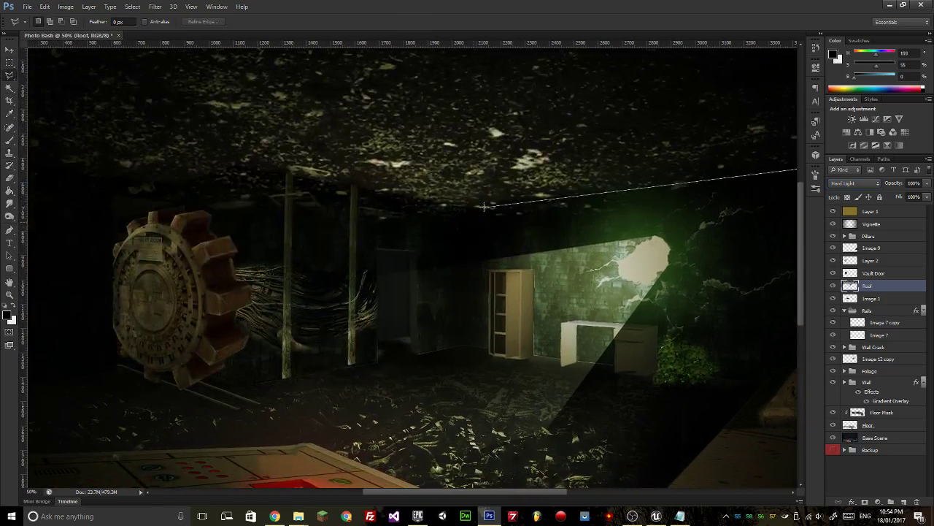
{"action": "left_click", "coordinate": [478, 207]}
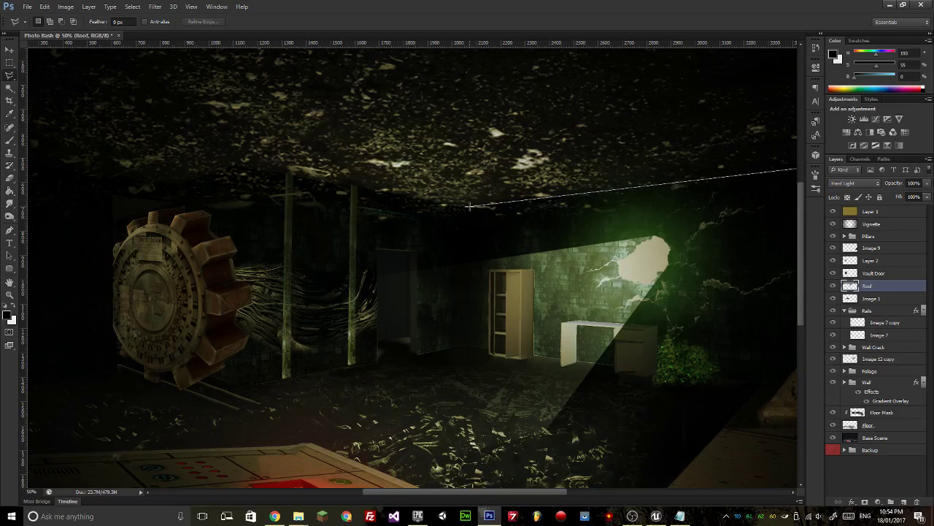
{"action": "left_click", "coordinate": [235, 167]}
{"action": "mouse_move", "coordinate": [317, 212]}
{"action": "left_mouse_down"}
{"action": "mouse_move", "coordinate": [521, 217]}
{"action": "mouse_move", "coordinate": [521, 190]}
{"action": "left_mouse_up"}
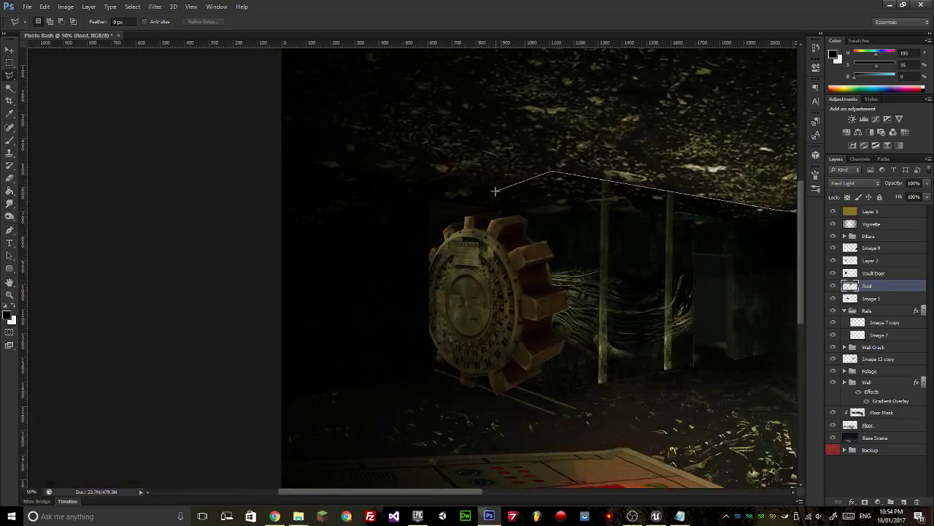
{"action": "left_click", "coordinate": [495, 190]}
{"action": "left_click", "coordinate": [250, 161]}
{"action": "left_click", "coordinate": [110, 229]}
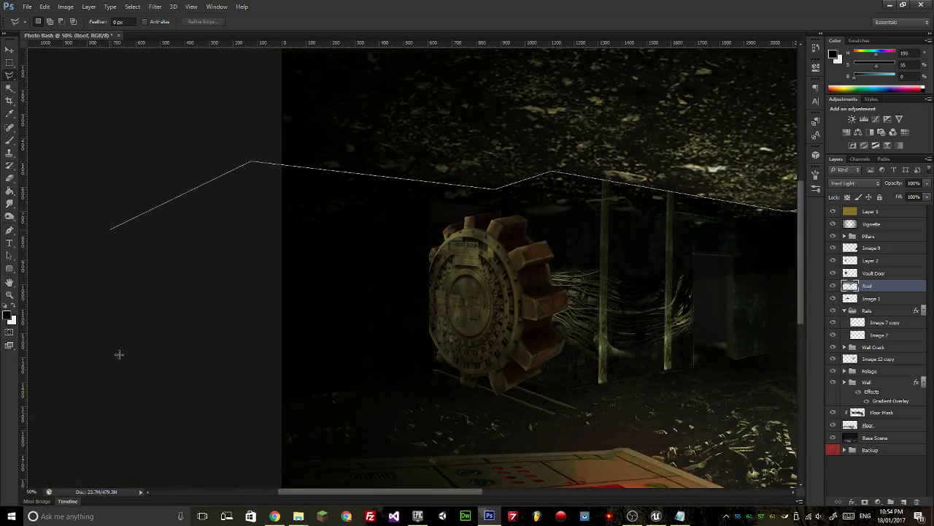
{"action": "left_click", "coordinate": [120, 353]}
{"action": "left_click", "coordinate": [488, 406]}
{"action": "left_click_drag", "start_coordinate": [699, 374], "coordinate": [160, 353]}
{"action": "left_click", "coordinate": [506, 344]}
{"action": "left_click", "coordinate": [774, 259]}
{"action": "left_click", "coordinate": [697, 150]}
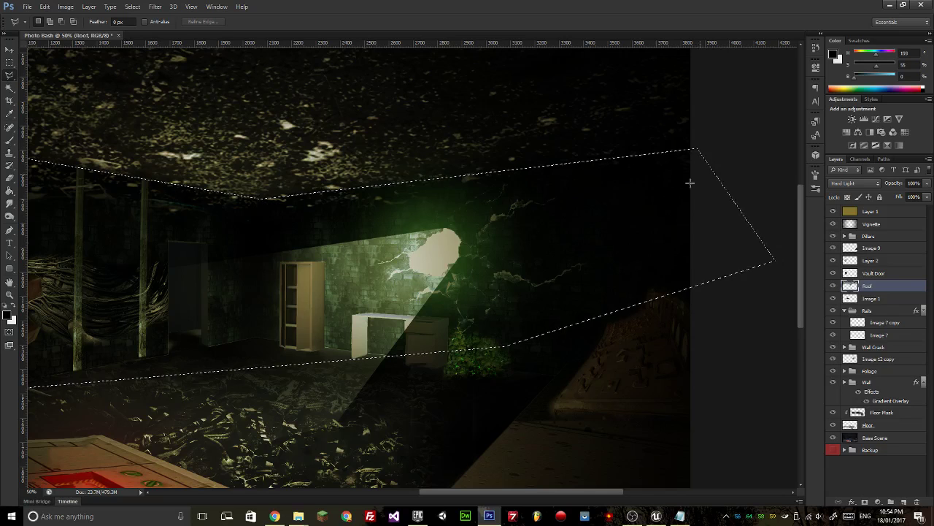
{"action": "left_click", "coordinate": [9, 62]}
{"action": "left_click", "coordinate": [170, 144]}
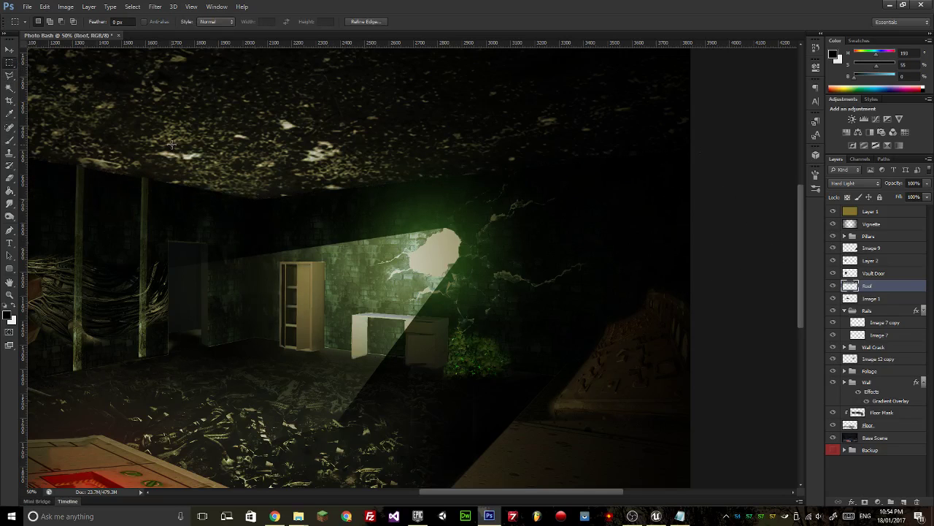
Lower the Roof layer's opacity to about 31%.
{"action": "scroll", "coordinate": [428, 250], "scroll_direction": "down", "scroll_amount": 1}
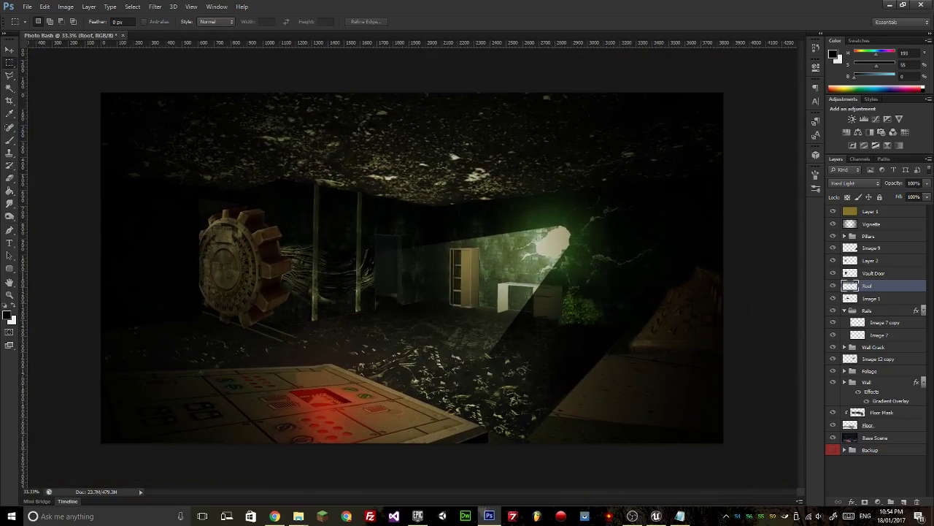
{"action": "left_click", "coordinate": [927, 183]}
{"action": "left_click_drag", "start_coordinate": [925, 197], "coordinate": [912, 199]}
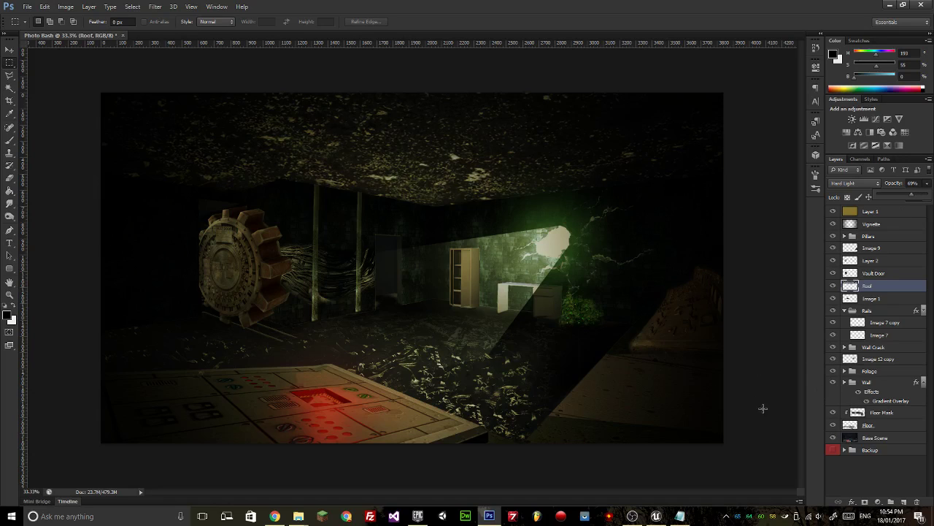
{"action": "left_click_drag", "start_coordinate": [907, 195], "coordinate": [891, 198]}
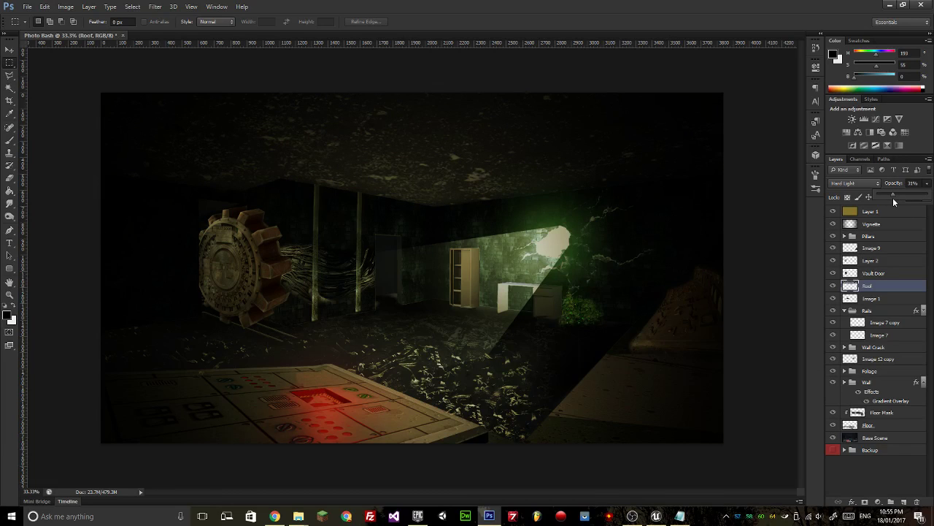
Create a new layer named Ambient Occlusion at the top of the layer stack.
{"action": "left_click", "coordinate": [884, 466]}
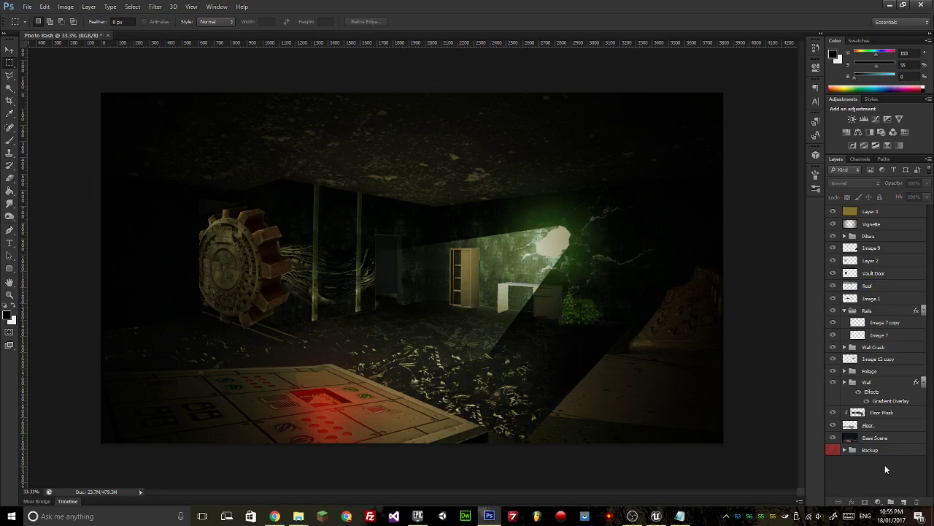
{"action": "key", "text": "ctrl+shift+n"}
{"action": "key", "text": "BackSpace"}
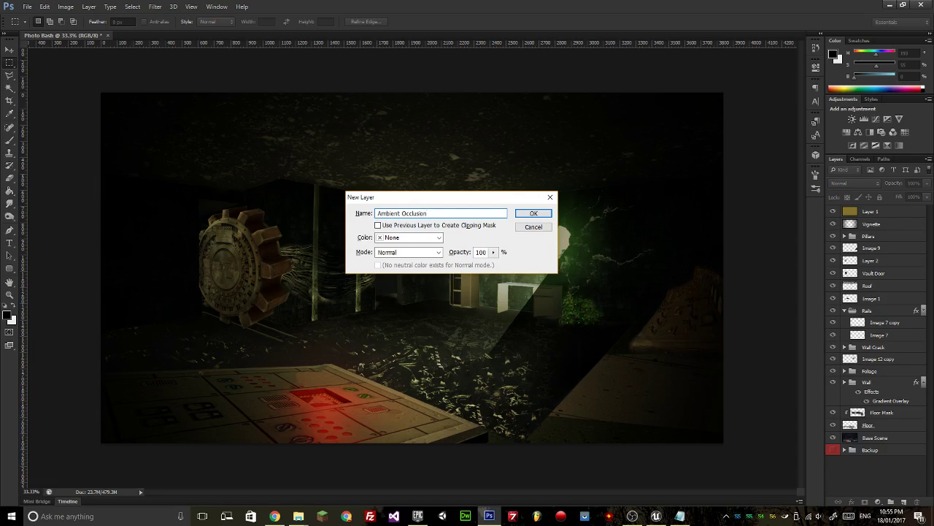
{"action": "key", "text": "Return"}
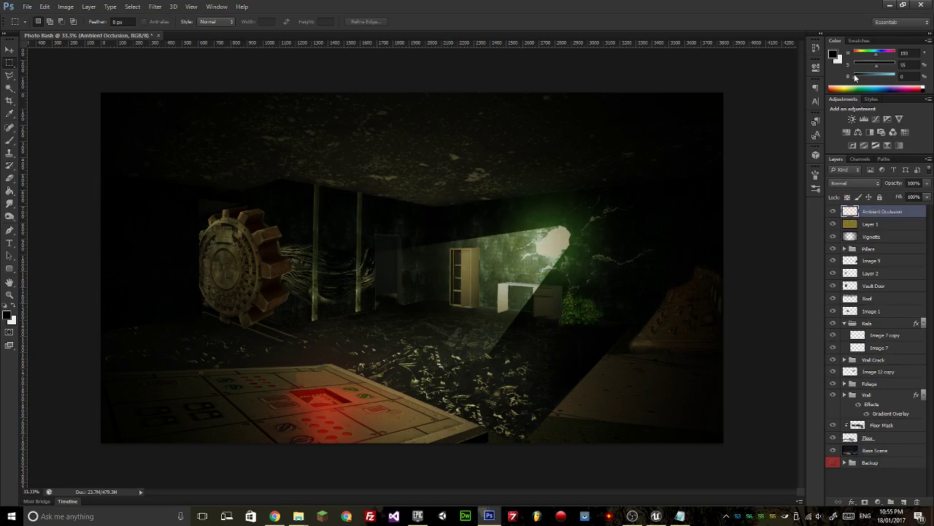
Choose the soft Brush for the Ambient Occlusion layer and set its size to 250 px.
{"action": "left_click", "coordinate": [10, 140]}
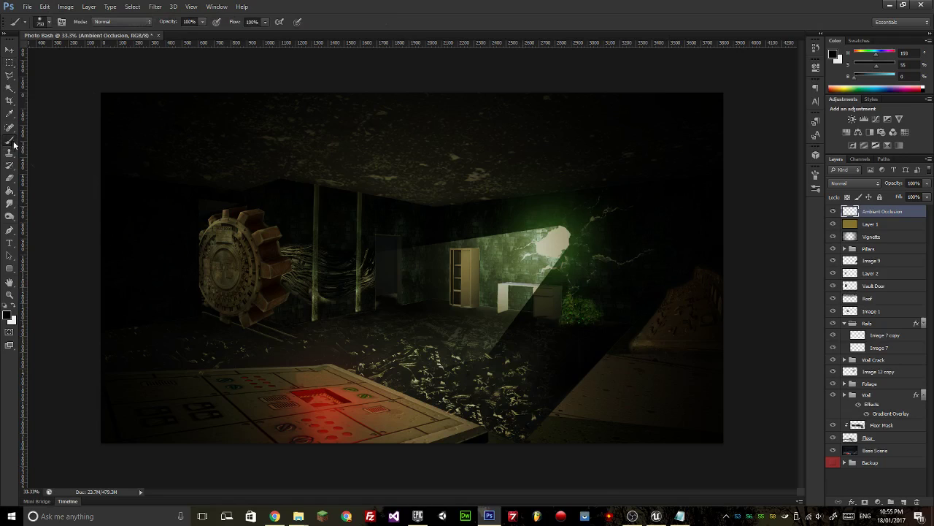
{"action": "left_click", "coordinate": [50, 20]}
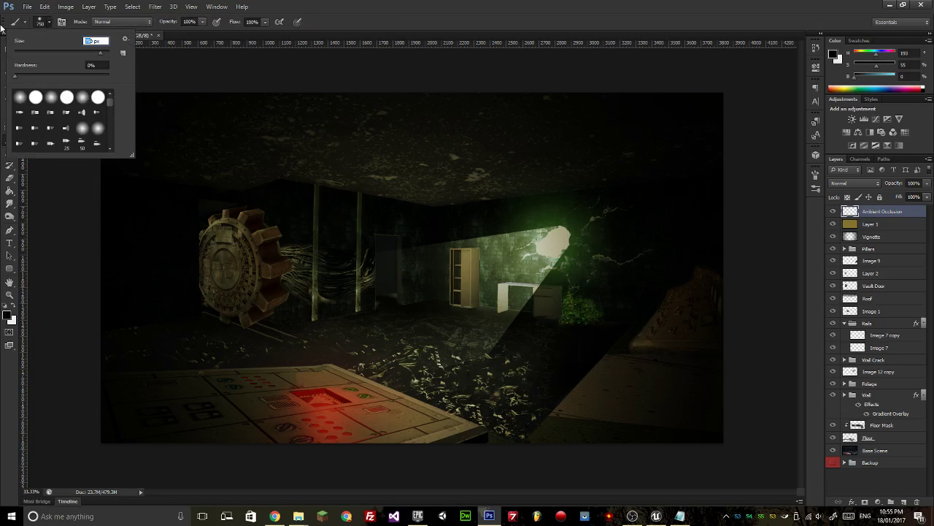
{"action": "type", "text": "300"}
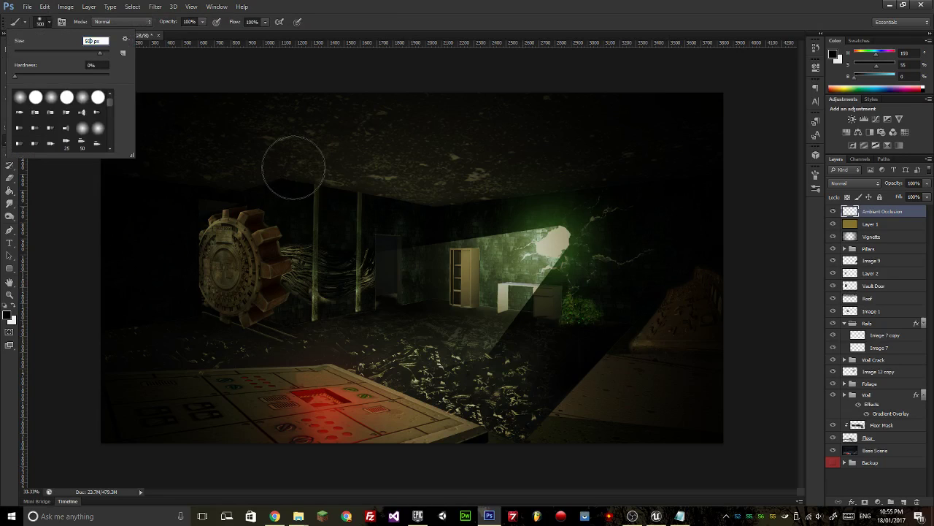
{"action": "key", "text": "Return"}
{"action": "left_click", "coordinate": [49, 21]}
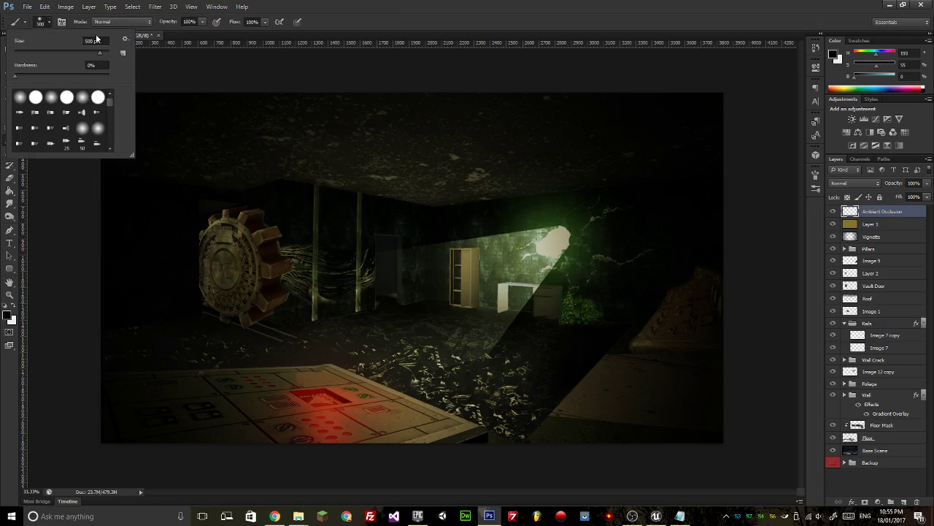
{"action": "type", "text": "250"}
{"action": "key", "text": "Return"}
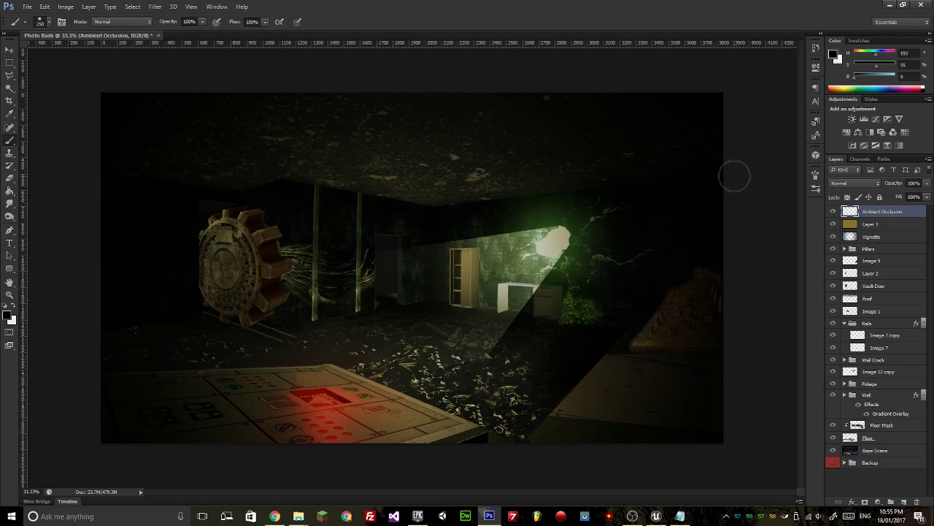
Paint straight soft black strokes along the edge where the ceiling meets the walls on the Ambient Occlusion layer.
{"action": "left_click", "coordinate": [436, 208], "text": "shift"}
{"action": "left_click", "coordinate": [272, 182], "text": "shift"}
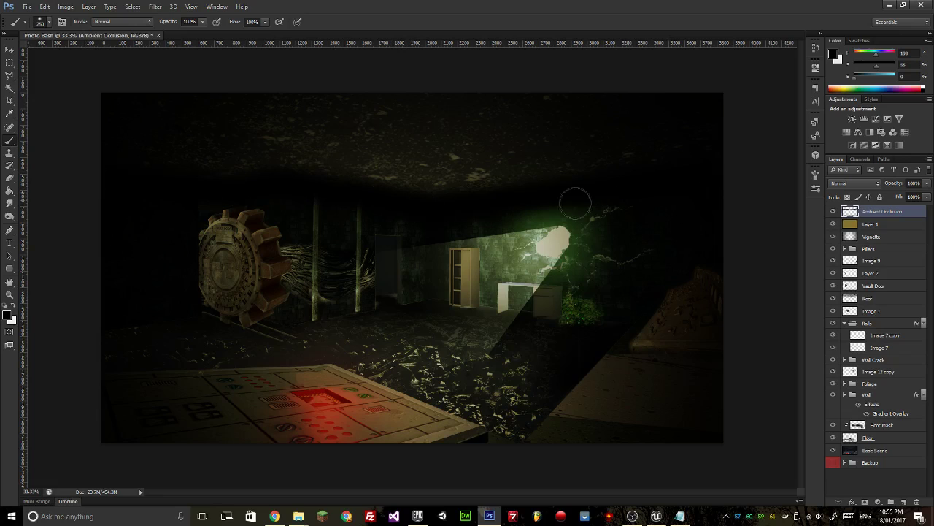
Try other blend modes on the Ambient Occlusion layer, from Darken through Saturation, and return it to Normal.
{"action": "left_click", "coordinate": [853, 183]}
{"action": "left_click", "coordinate": [851, 230]}
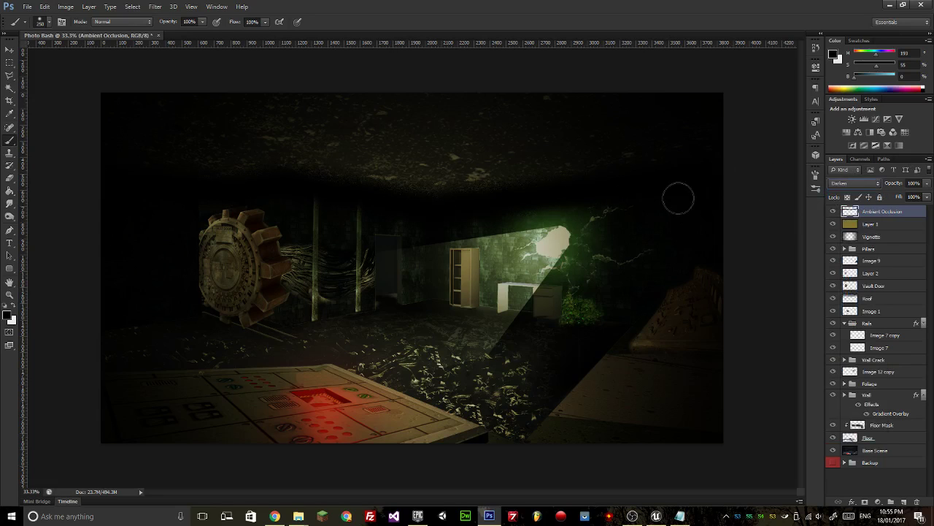
{"action": "key", "text": "Down"}
{"action": "key", "text": "Down"}
{"action": "key", "text": "Down"}
{"action": "key", "text": "Down"}
{"action": "key", "text": "Down"}
{"action": "key", "text": "Down"}
{"action": "key", "text": "Down"}
{"action": "key", "text": "Down"}
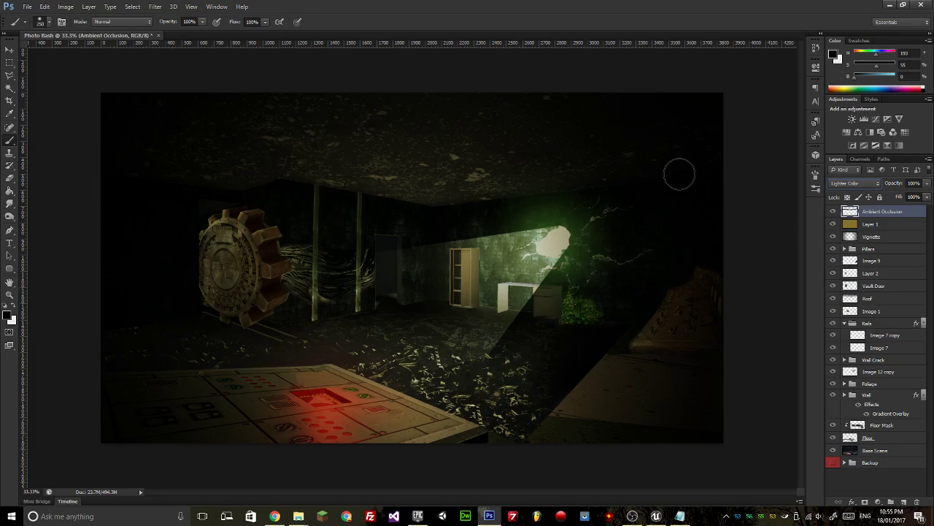
{"action": "key", "text": "Down"}
{"action": "key", "text": "Down"}
{"action": "key", "text": "Down"}
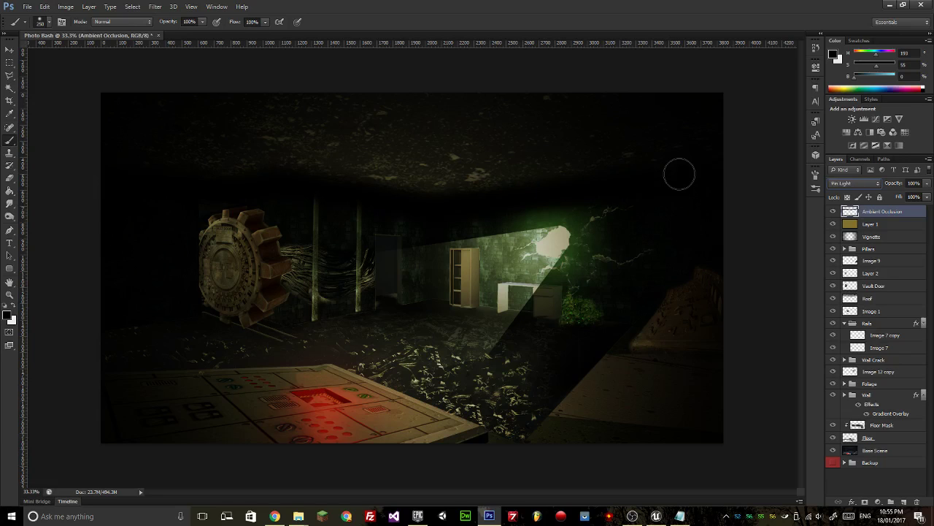
{"action": "key", "text": "Down"}
{"action": "key", "text": "Down"}
{"action": "key", "text": "Down"}
{"action": "key", "text": "Down"}
{"action": "key", "text": "Down"}
{"action": "key", "text": "Down"}
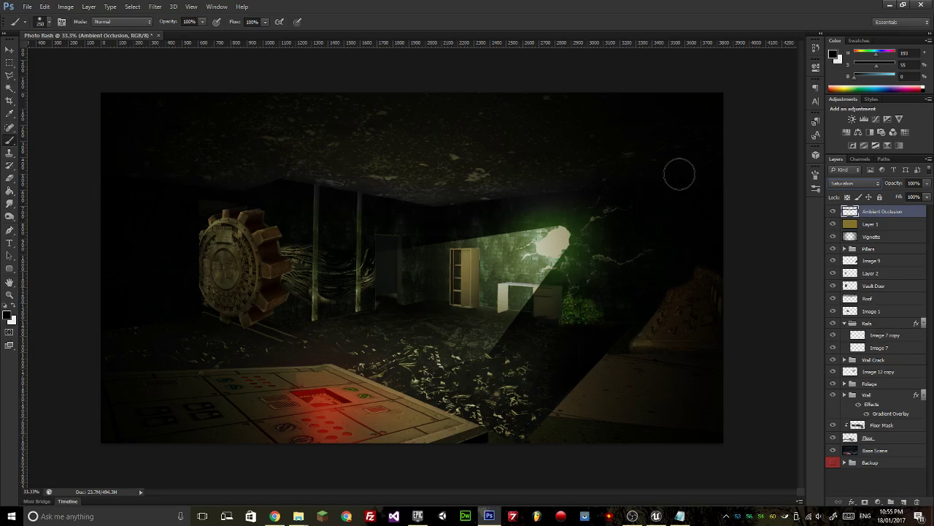
{"action": "key", "text": "Up"}
{"action": "key", "text": "Up"}
{"action": "key", "text": "Up"}
{"action": "key", "text": "Up"}
{"action": "key", "text": "Up"}
{"action": "key", "text": "Up"}
{"action": "key", "text": "Up"}
{"action": "key", "text": "Up"}
{"action": "key", "text": "Up"}
{"action": "key", "text": "Up"}
{"action": "key", "text": "Up"}
{"action": "key", "text": "Up"}
{"action": "key", "text": "Up"}
{"action": "key", "text": "Up"}
{"action": "key", "text": "Up"}
{"action": "key", "text": "Up"}
{"action": "key", "text": "Up"}
{"action": "key", "text": "Up"}
{"action": "key", "text": "Up"}
{"action": "key", "text": "Up"}
Lower the Ambient Occlusion layer's opacity to 51% and paint soft black shading where the walls meet the floor.
{"action": "left_click_drag", "start_coordinate": [927, 184], "coordinate": [903, 196]}
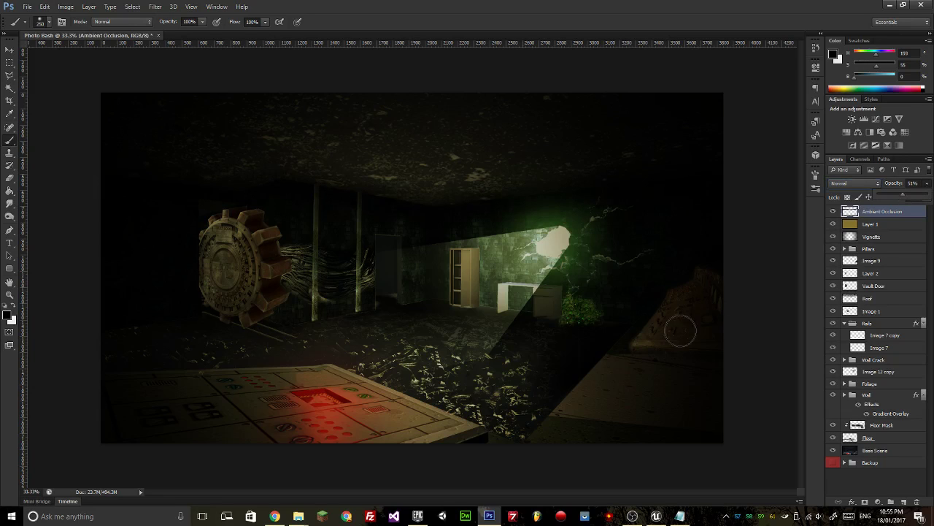
{"action": "left_click", "coordinate": [183, 316]}
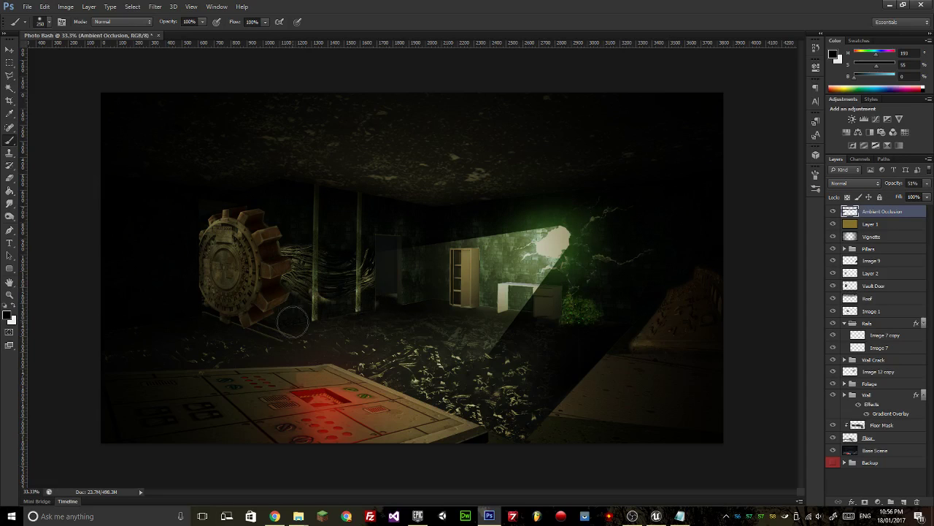
{"action": "left_click", "coordinate": [372, 310]}
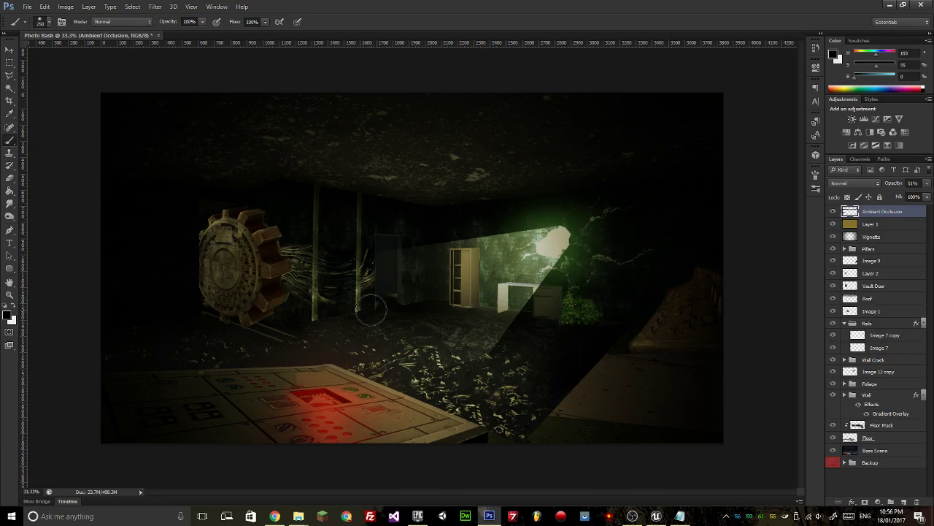
{"action": "left_click", "coordinate": [426, 299]}
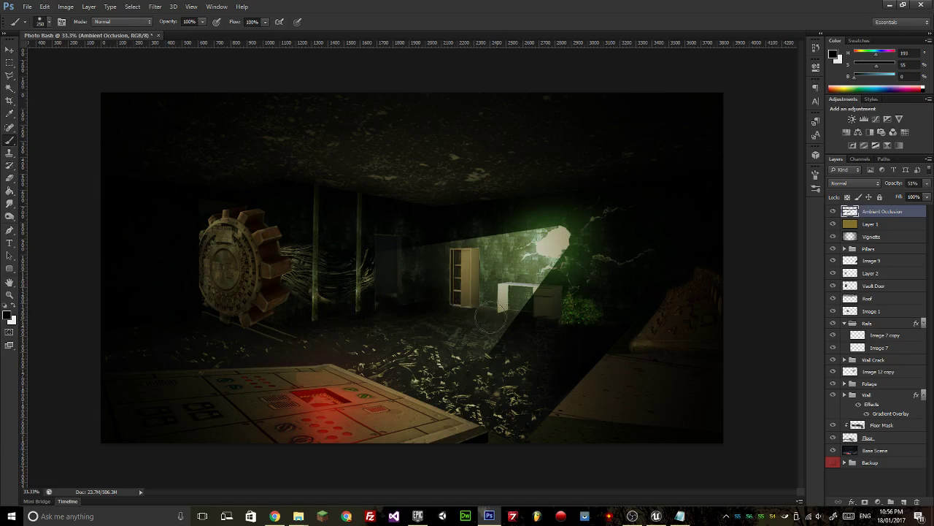
Shrink the brush to a few pixels and paint a thin dark line over the light seam at the wall base behind the desk.
{"action": "scroll", "coordinate": [507, 314], "scroll_direction": "up", "scroll_amount": 5}
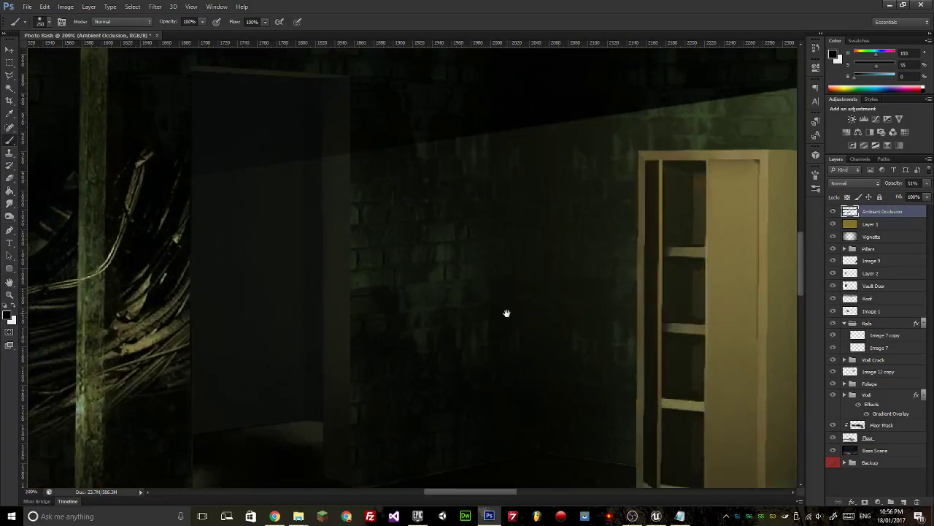
{"action": "left_click_drag", "start_coordinate": [467, 329], "coordinate": [133, 177]}
{"action": "scroll", "coordinate": [200, 273], "scroll_direction": "right", "scroll_amount": 5}
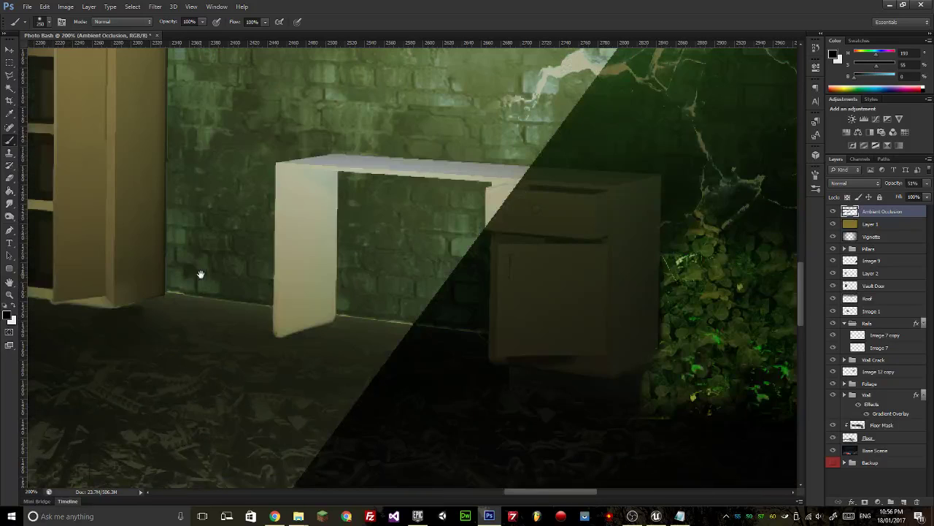
{"action": "key", "text": "bracketleft"}
{"action": "key", "text": "bracketleft"}
{"action": "key", "text": "bracketleft"}
{"action": "key", "text": "bracketleft"}
{"action": "key", "text": "bracketleft"}
{"action": "key", "text": "bracketleft"}
{"action": "key", "text": "bracketleft"}
{"action": "key", "text": "bracketleft"}
{"action": "key", "text": "bracketleft"}
{"action": "key", "text": "bracketleft"}
{"action": "key", "text": "bracketleft"}
{"action": "key", "text": "bracketleft"}
{"action": "left_click", "coordinate": [483, 332], "text": "shift"}
{"action": "left_click", "coordinate": [337, 316], "text": "shift"}
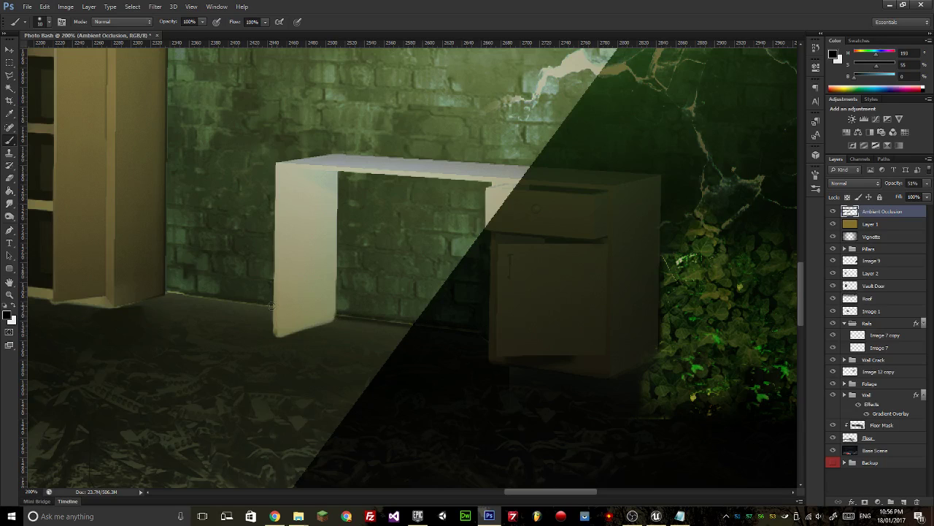
{"action": "key", "text": "ctrl+z"}
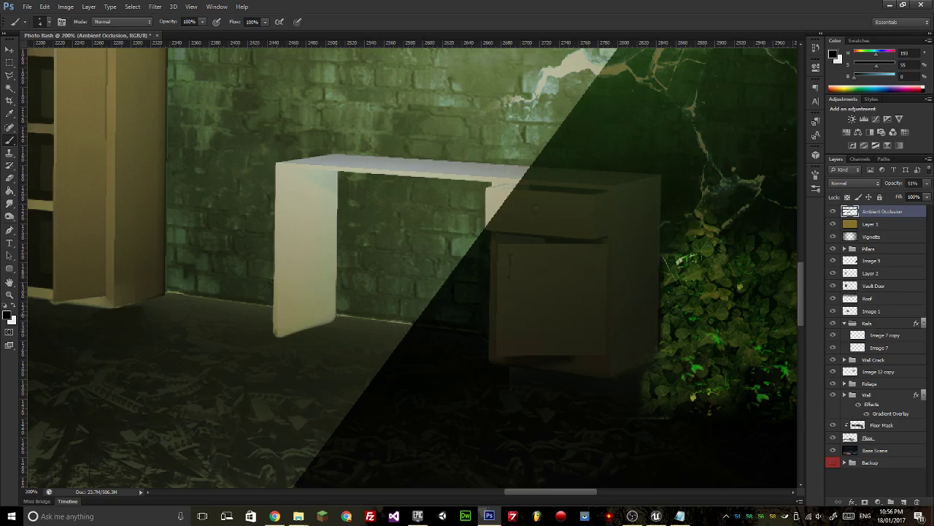
{"action": "left_click", "coordinate": [337, 316], "text": "shift"}
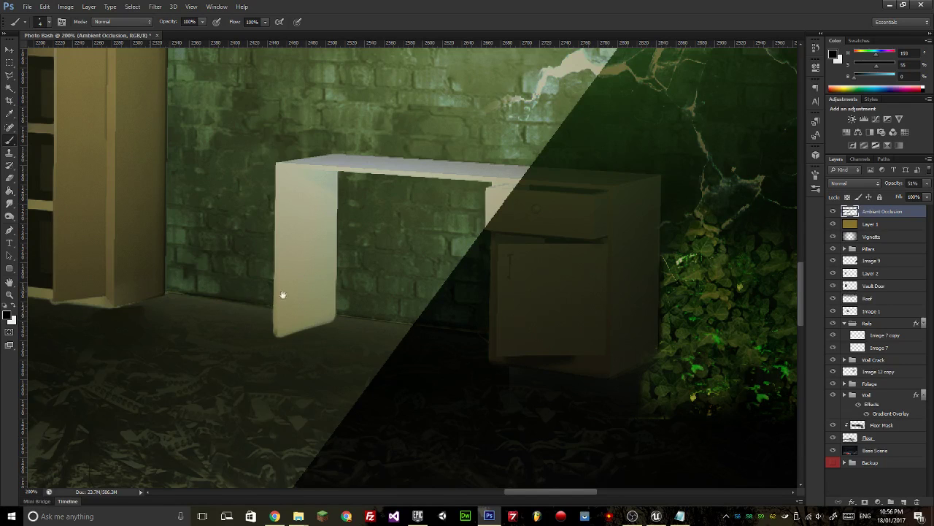
{"action": "left_click_drag", "start_coordinate": [279, 294], "coordinate": [385, 307]}
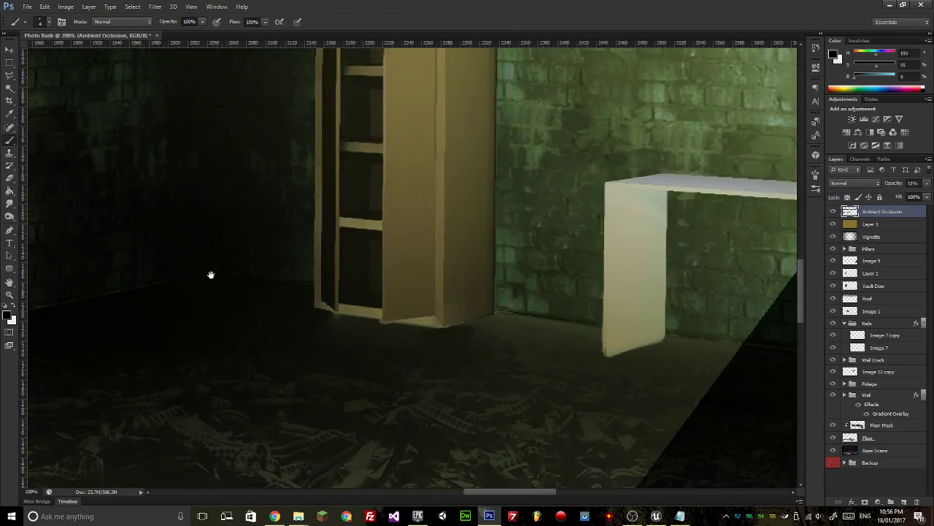
{"action": "scroll", "coordinate": [493, 275], "scroll_direction": "left", "scroll_amount": 5}
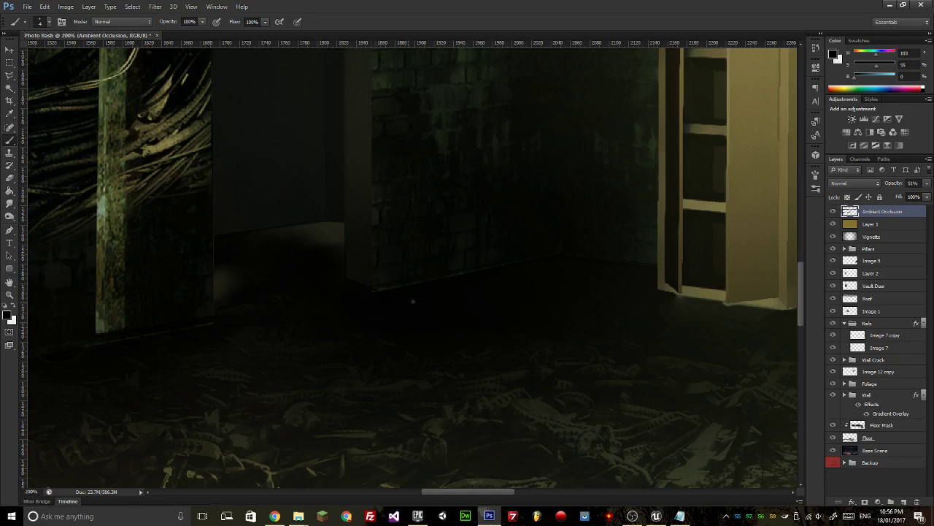
{"action": "scroll", "coordinate": [635, 292], "scroll_direction": "left", "scroll_amount": 5}
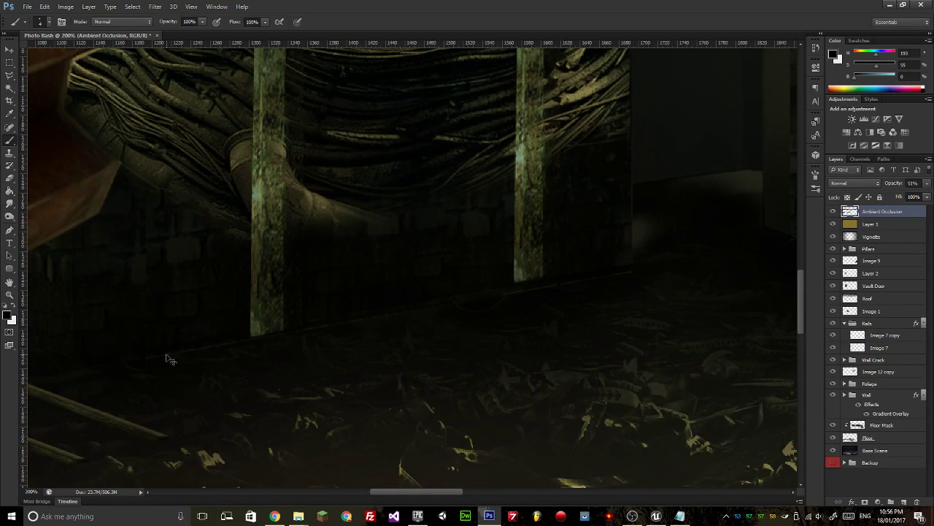
Enlarge the soft brush to 1000 px and paint black shading on the foreground floor between the red-lit panel and the ramp.
{"action": "scroll", "coordinate": [166, 359], "scroll_direction": "down", "scroll_amount": 4}
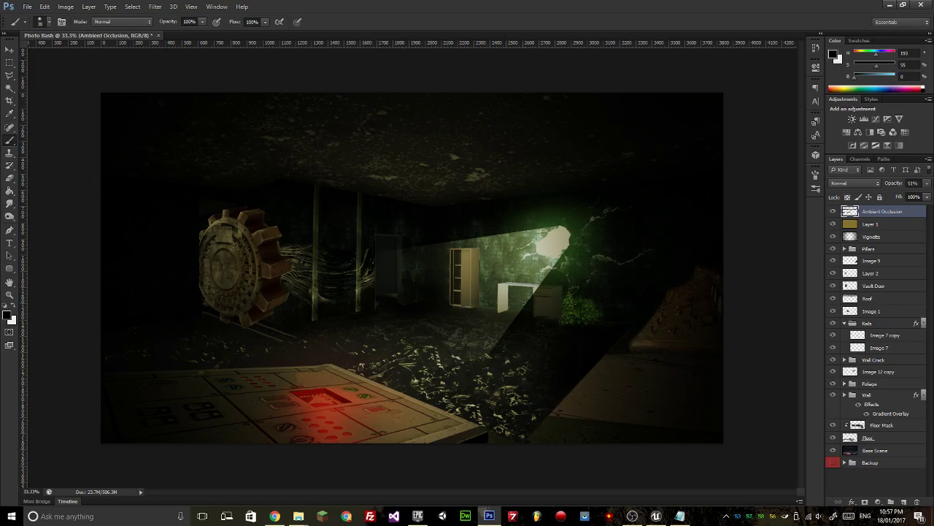
{"action": "key", "text": "bracketright"}
{"action": "key", "text": "bracketright"}
{"action": "key", "text": "bracketright"}
{"action": "key", "text": "bracketright"}
{"action": "key", "text": "bracketright"}
{"action": "key", "text": "bracketright"}
{"action": "key", "text": "bracketright"}
{"action": "key", "text": "bracketright"}
{"action": "mouse_move", "coordinate": [538, 420]}
{"action": "left_mouse_down"}
{"action": "mouse_move", "coordinate": [480, 432]}
{"action": "mouse_move", "coordinate": [460, 449]}
{"action": "left_mouse_up"}
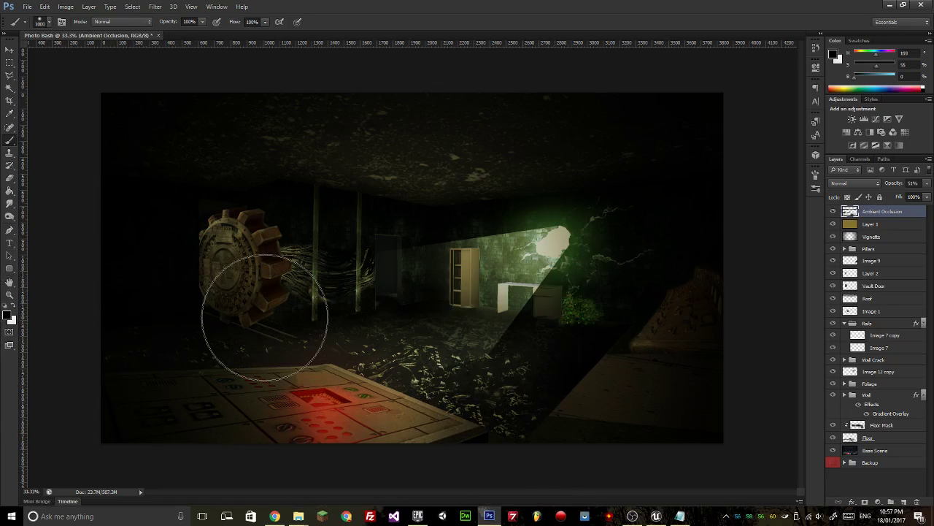
Outline the foreground ramp and the red-lit panel with the Polygonal Lasso, delete the shading spilling onto them and clear the selection.
{"action": "left_click", "coordinate": [10, 75]}
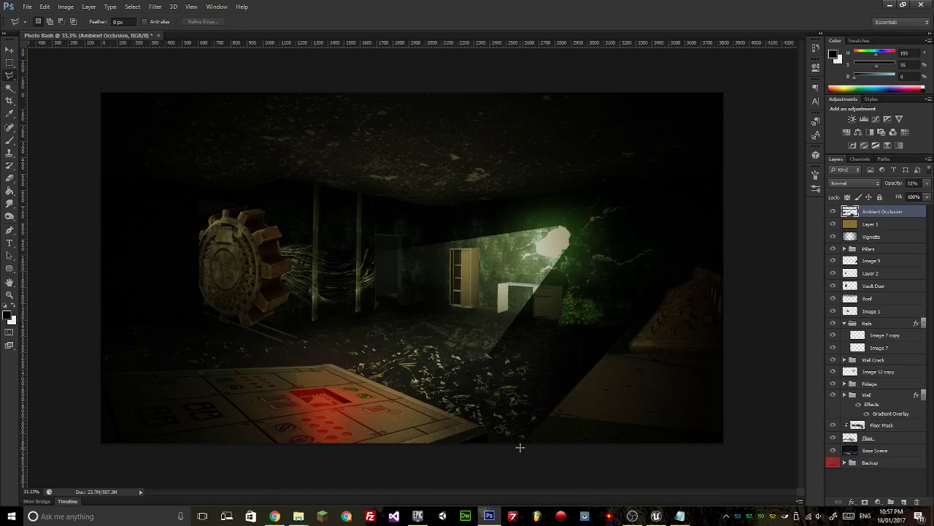
{"action": "left_click", "coordinate": [522, 444]}
{"action": "left_click", "coordinate": [700, 389]}
{"action": "left_click", "coordinate": [557, 482]}
{"action": "left_click", "coordinate": [523, 444]}
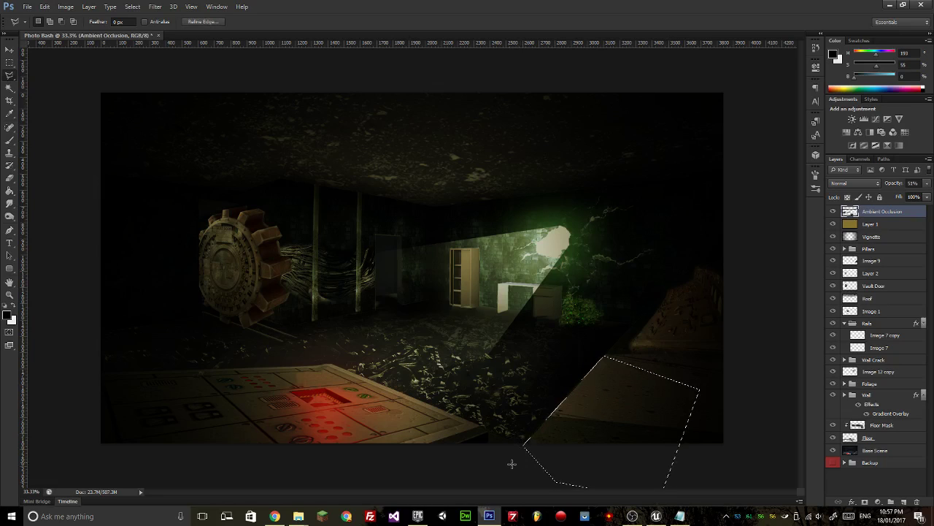
{"action": "left_click", "coordinate": [530, 445]}
{"action": "left_click", "coordinate": [299, 396]}
{"action": "left_click", "coordinate": [308, 471]}
{"action": "left_click", "coordinate": [497, 469]}
{"action": "left_click", "coordinate": [530, 447]}
{"action": "key", "text": "Delete"}
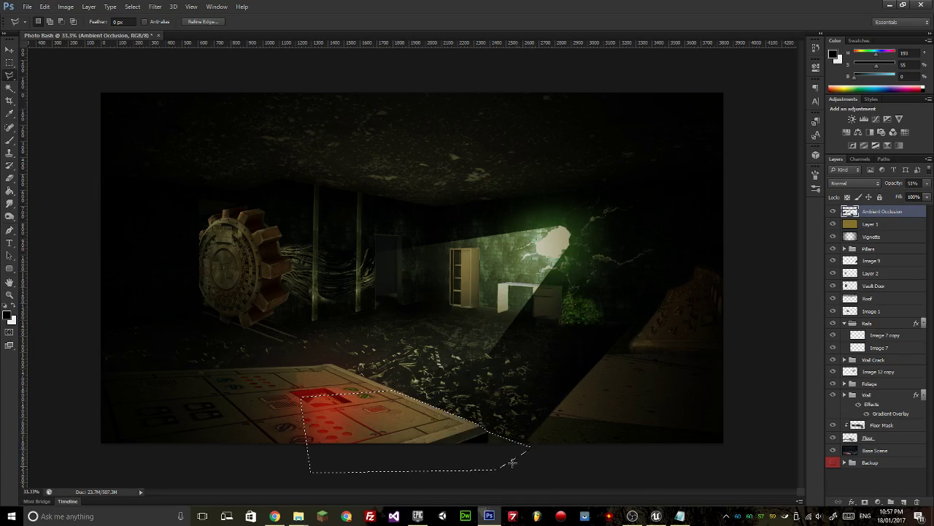
{"action": "left_click", "coordinate": [9, 64]}
{"action": "left_click", "coordinate": [331, 183]}
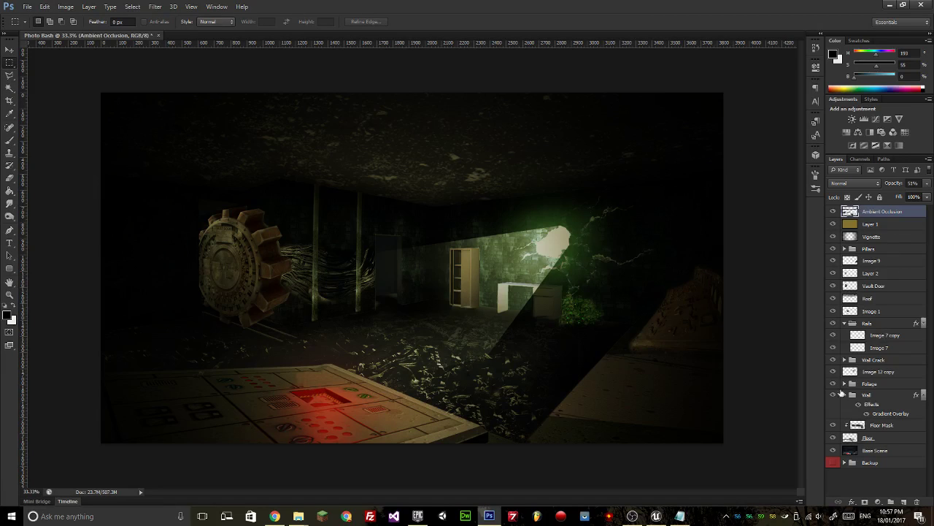
Switch to the Photobash Images folder in File Explorer and view Image 3.jpg at a larger size.
{"action": "left_click", "coordinate": [860, 483]}
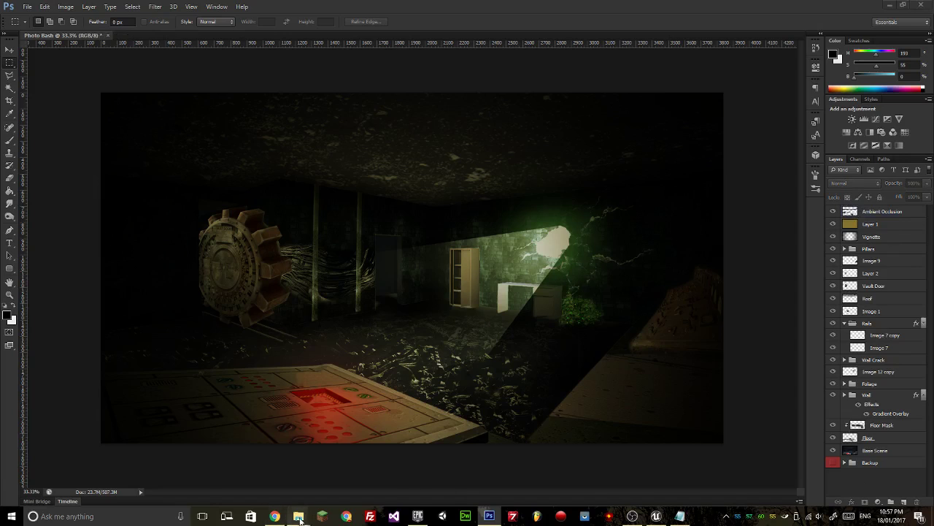
{"action": "mouse_move", "coordinate": [298, 516]}
{"action": "mouse_move", "coordinate": [324, 482]}
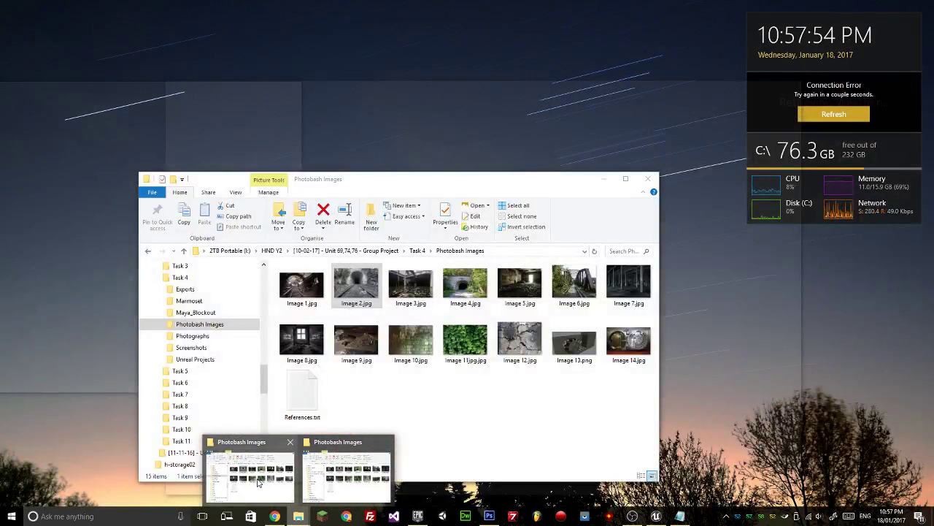
{"action": "left_click", "coordinate": [346, 481]}
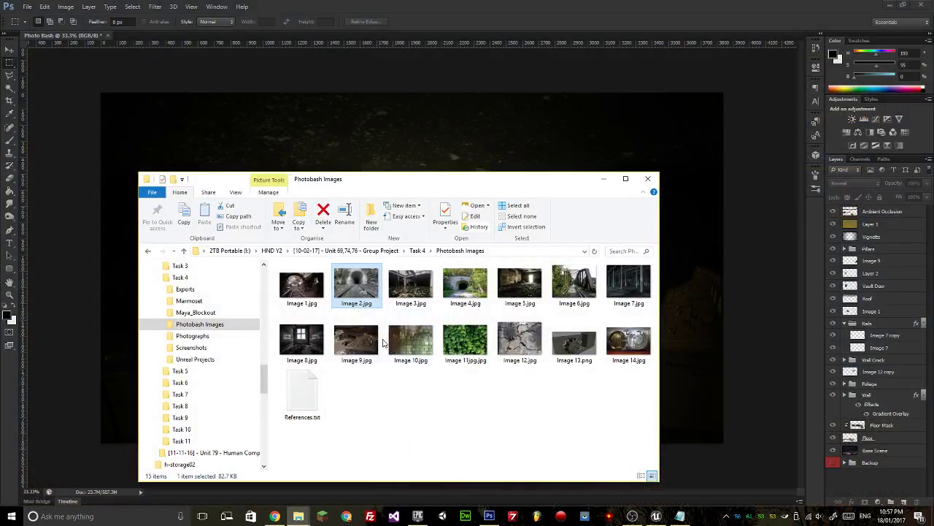
{"action": "left_click", "coordinate": [416, 289]}
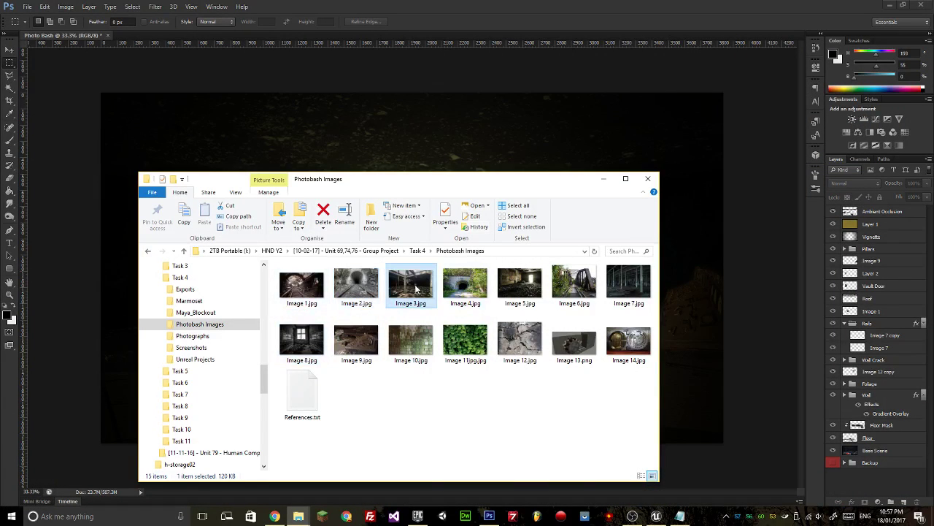
{"action": "double_click", "coordinate": [413, 289]}
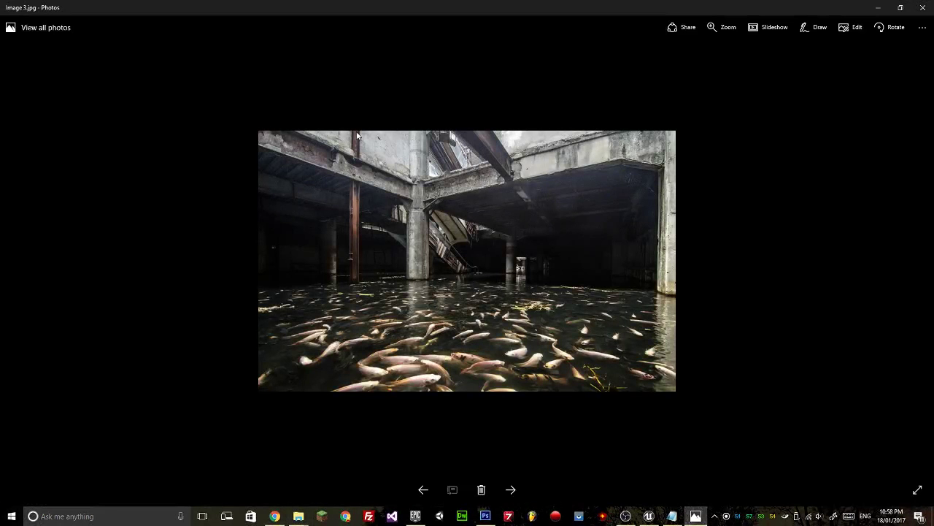
{"action": "left_click", "coordinate": [922, 7]}
Place Image 3.jpg from the folder into the Photo Bash document and scale it up to about 169%.
{"action": "left_click_drag", "start_coordinate": [355, 184], "coordinate": [530, 284]}
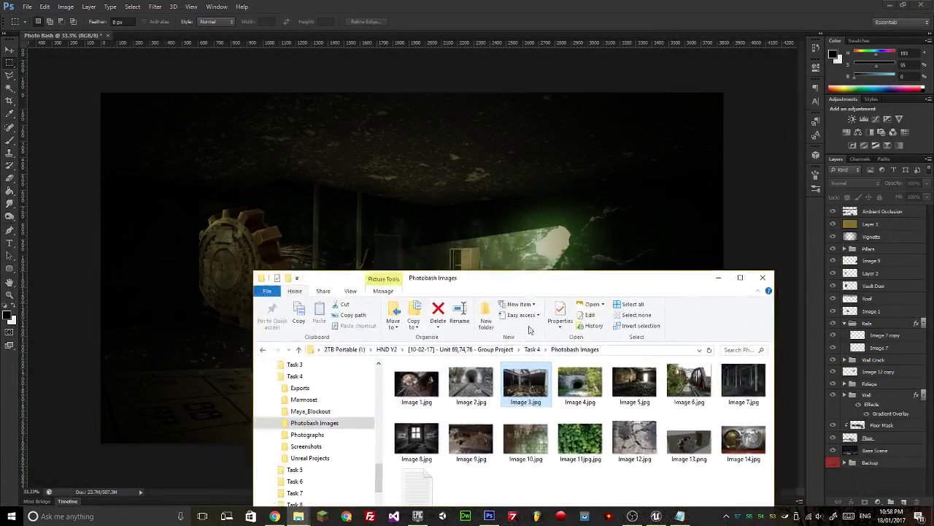
{"action": "left_click_drag", "start_coordinate": [533, 385], "coordinate": [417, 203]}
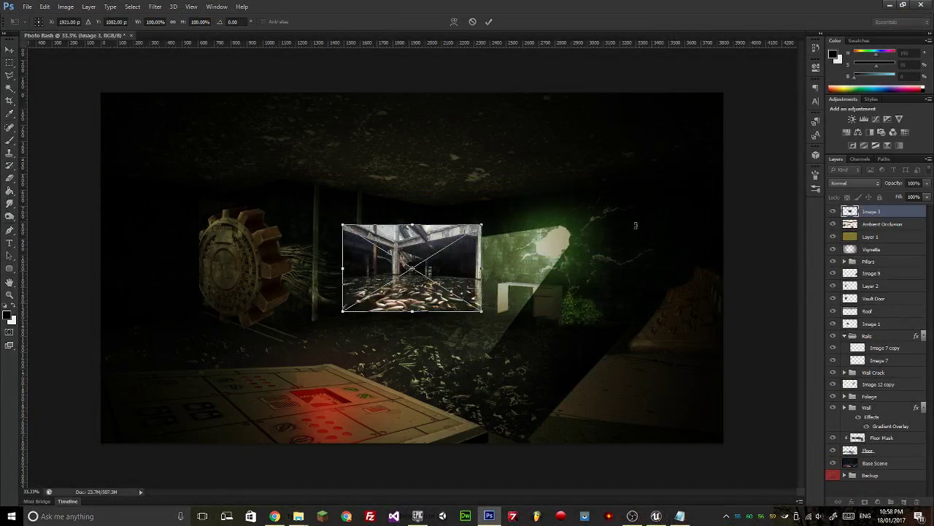
{"action": "left_click_drag", "start_coordinate": [343, 225], "coordinate": [247, 166]}
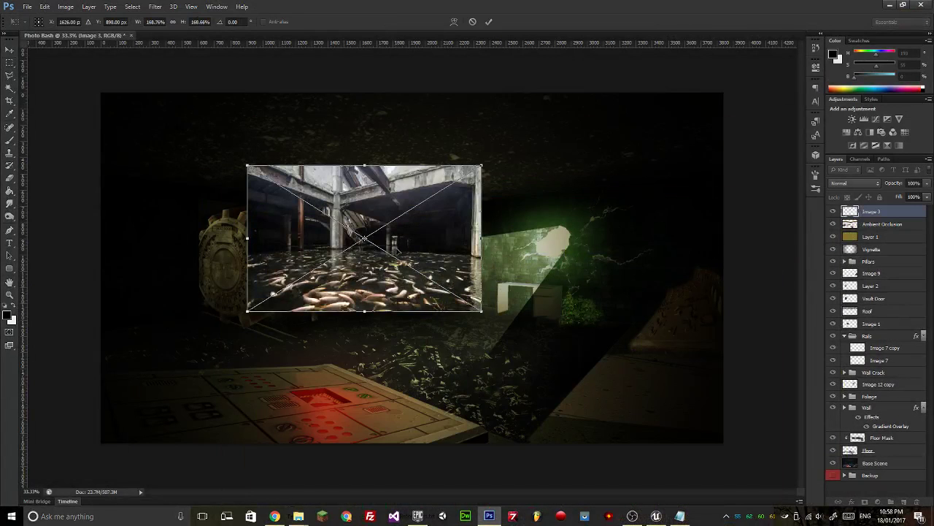
Skew Image 3 with its left edge lowered and its right edge raised, position it over the back wall and commit the placement.
{"action": "left_click_drag", "start_coordinate": [248, 240], "coordinate": [246, 272]}
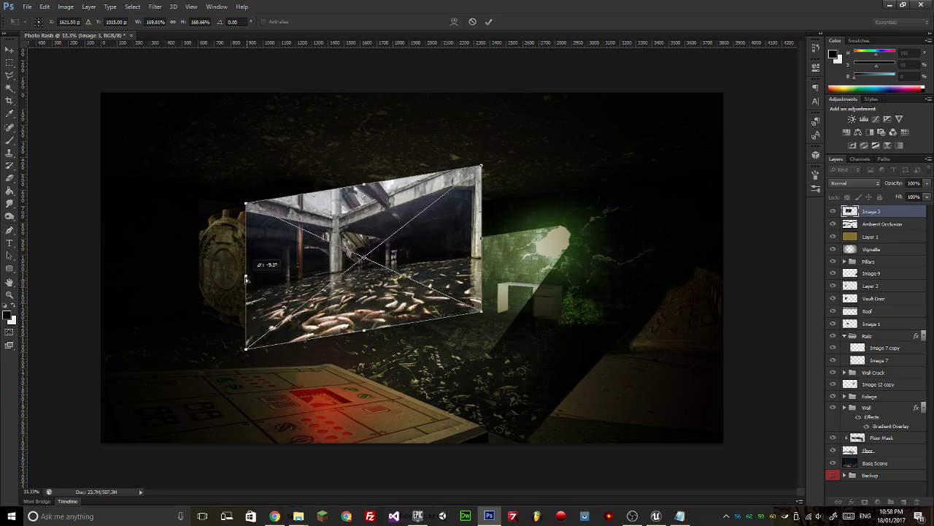
{"action": "left_click_drag", "start_coordinate": [303, 260], "coordinate": [465, 281]}
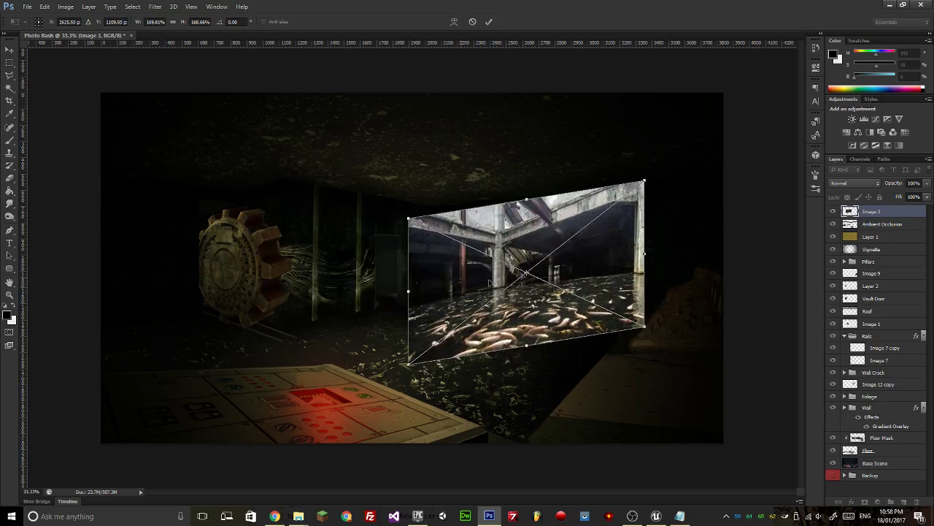
{"action": "left_click_drag", "start_coordinate": [649, 237], "coordinate": [649, 231]}
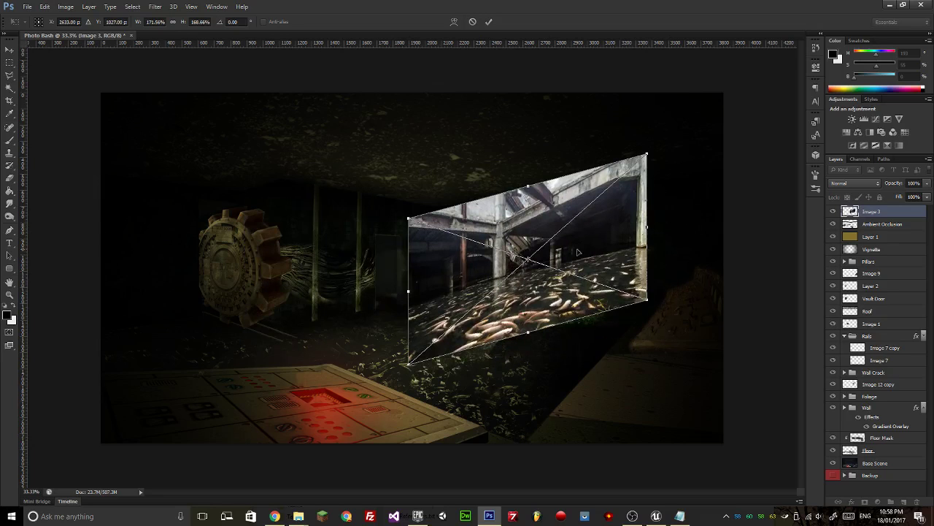
{"action": "left_click_drag", "start_coordinate": [576, 252], "coordinate": [503, 247]}
{"action": "key", "text": "Return"}
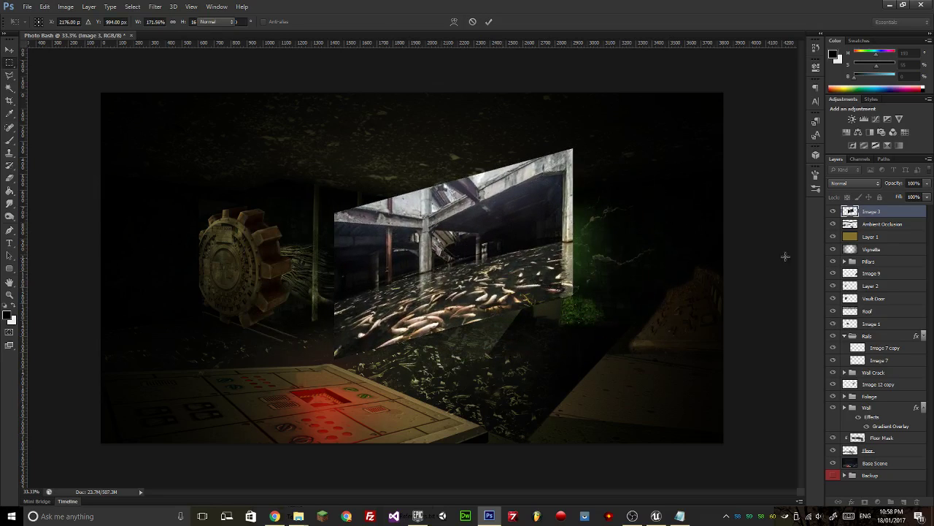
Hide Image 3, expand the Pillars group and duplicate the Image 7 copy pillar to the far side of the dark doorway.
{"action": "left_click", "coordinate": [834, 211]}
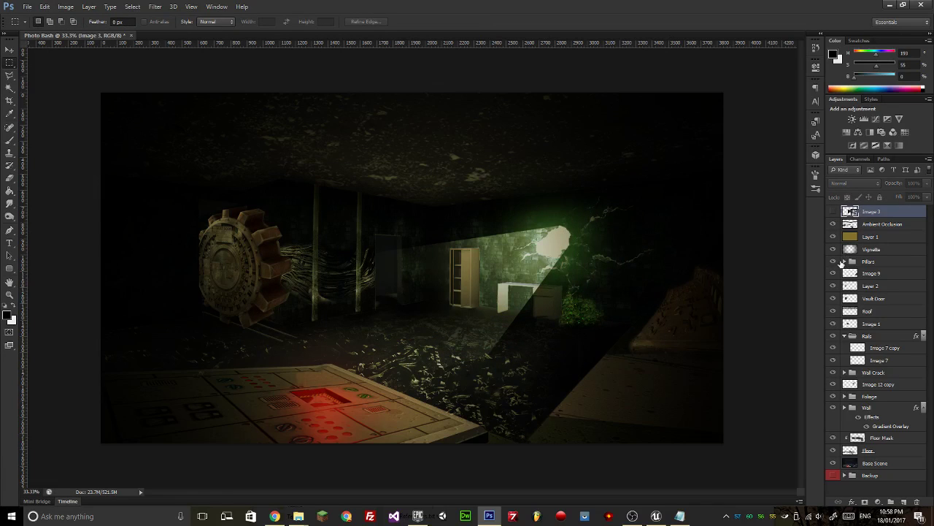
{"action": "left_click", "coordinate": [843, 263]}
{"action": "double_click", "coordinate": [890, 262]}
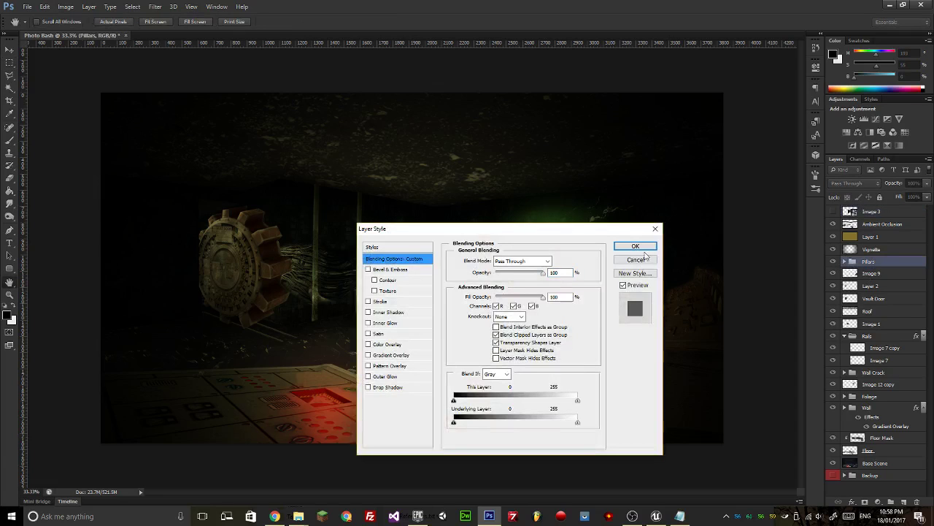
{"action": "left_click", "coordinate": [642, 258]}
{"action": "left_click", "coordinate": [844, 261]}
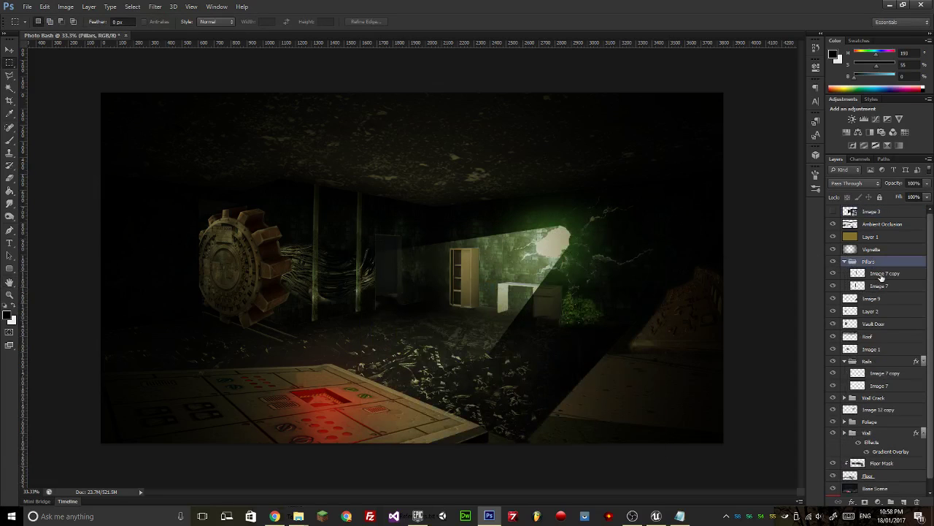
{"action": "left_click", "coordinate": [881, 275]}
{"action": "left_click", "coordinate": [9, 49]}
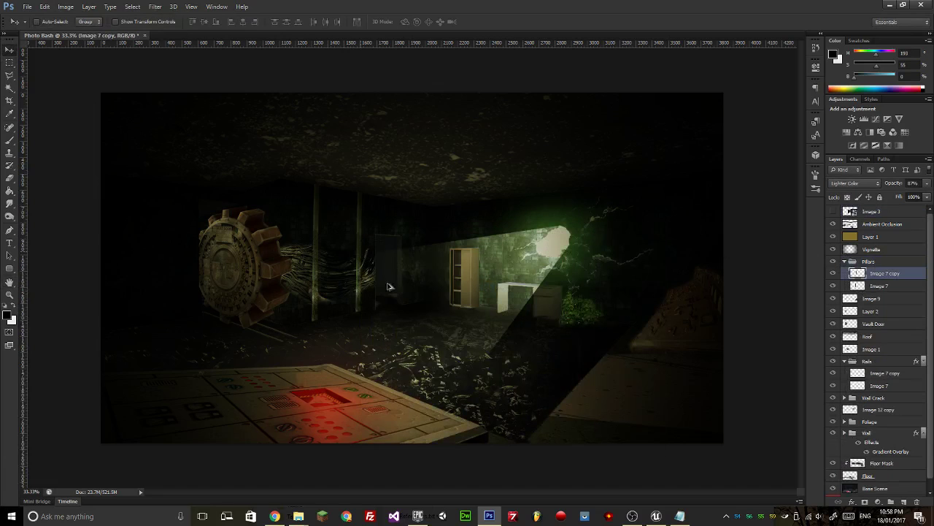
{"action": "left_click_drag", "start_coordinate": [388, 287], "coordinate": [428, 282]}
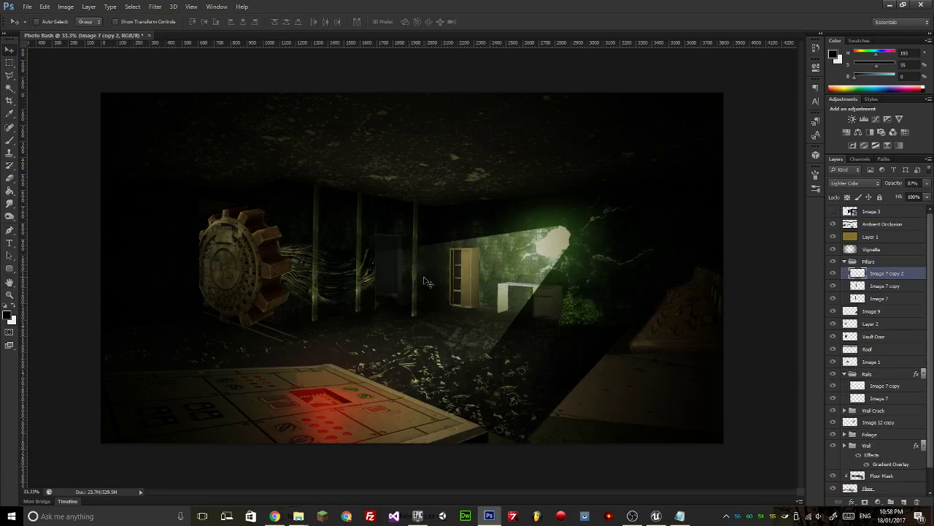
Shorten the new pillar to about 84.6% height and skew it about 0.8° horizontally to fit between floor and ceiling.
{"action": "scroll", "coordinate": [427, 283], "scroll_direction": "up", "scroll_amount": 3}
{"action": "key", "text": "ctrl+t"}
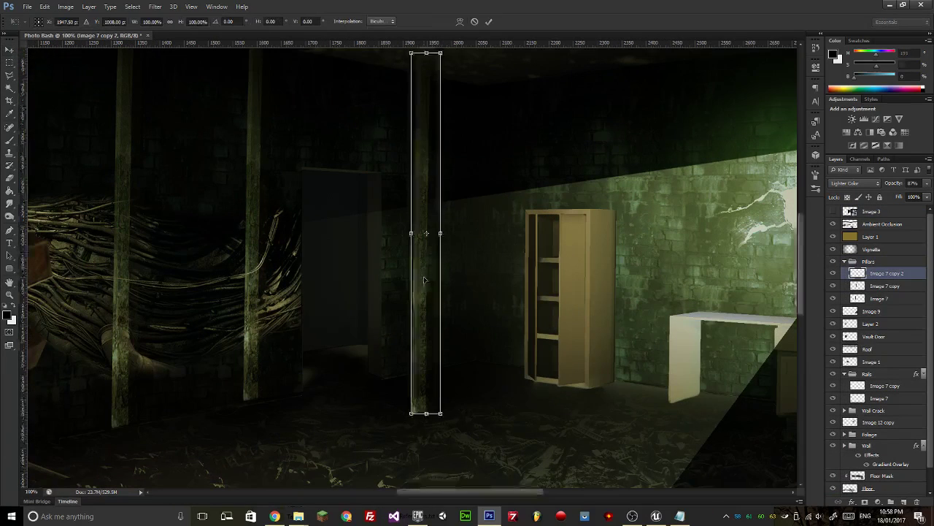
{"action": "left_click_drag", "start_coordinate": [426, 412], "coordinate": [427, 377]}
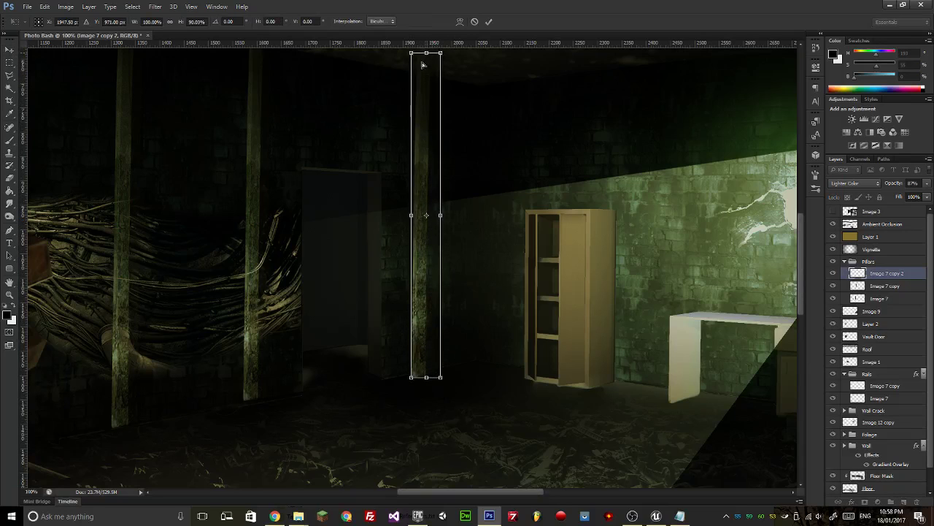
{"action": "left_click_drag", "start_coordinate": [426, 54], "coordinate": [422, 73]}
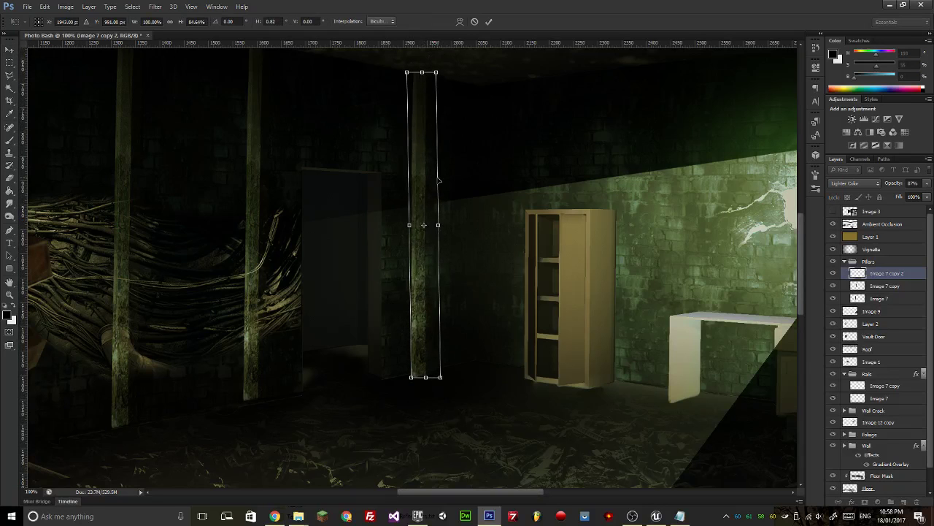
{"action": "key", "text": "Return"}
{"action": "scroll", "coordinate": [438, 179], "scroll_direction": "down", "scroll_amount": 2}
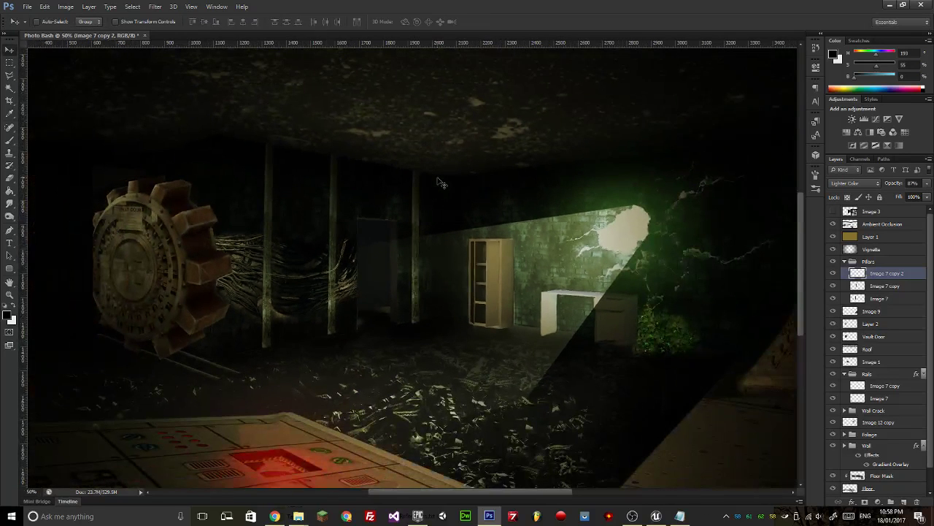
Fine-tune the new pillar with Free Transform so its base follows the floor line beside the doorway.
{"action": "key", "text": "ctrl+t"}
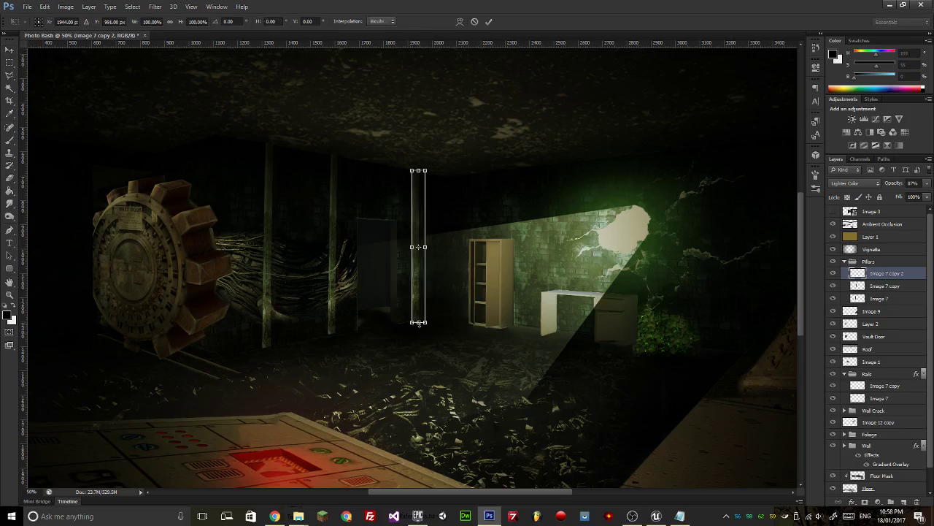
{"action": "left_click_drag", "start_coordinate": [418, 321], "coordinate": [417, 323]}
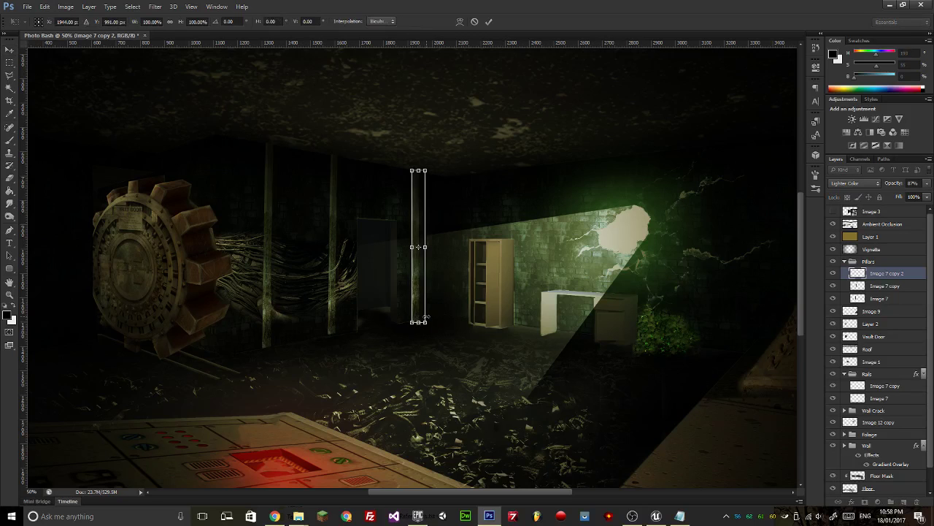
{"action": "key", "text": "ctrl+plus"}
{"action": "key", "text": "ctrl+plus"}
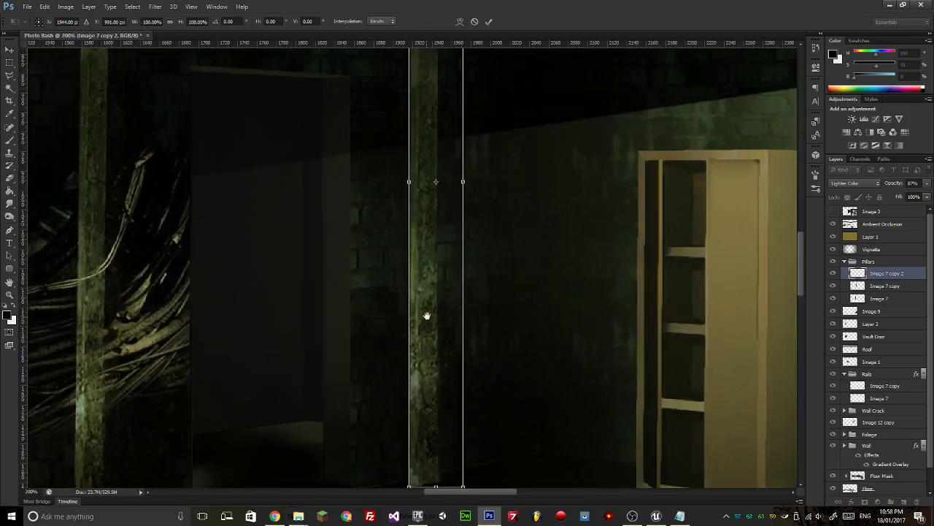
{"action": "left_click_drag", "start_coordinate": [330, 278], "coordinate": [334, 212]}
{"action": "left_click_drag", "start_coordinate": [440, 419], "coordinate": [440, 412]}
{"action": "key", "text": "Return"}
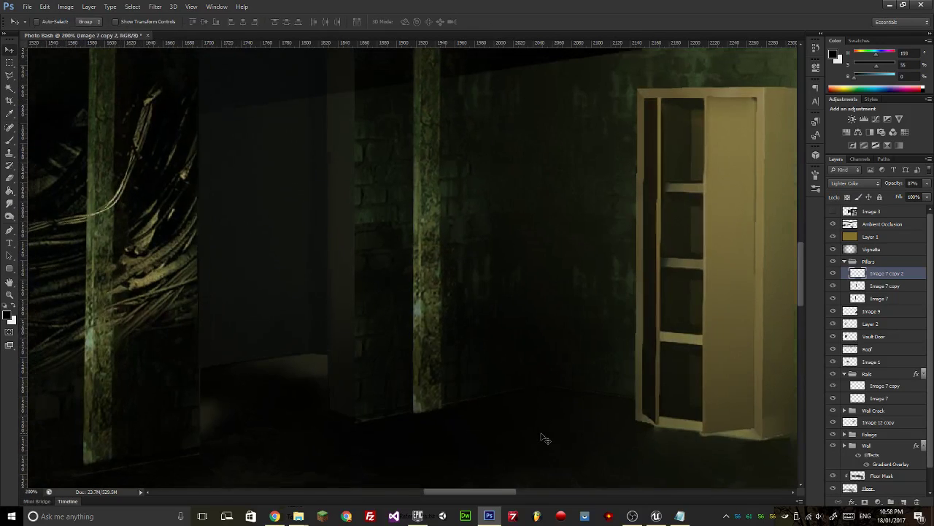
{"action": "key", "text": "ctrl+minus"}
{"action": "key", "text": "ctrl+minus"}
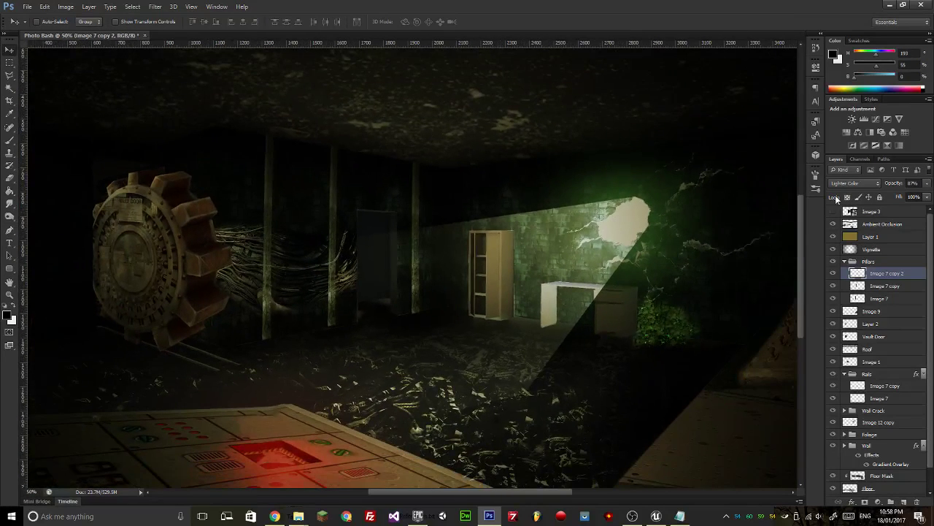
Move the Image 3 layer to the top of the Pillars group, show it and rasterize it.
{"action": "left_click_drag", "start_coordinate": [871, 212], "coordinate": [873, 264]}
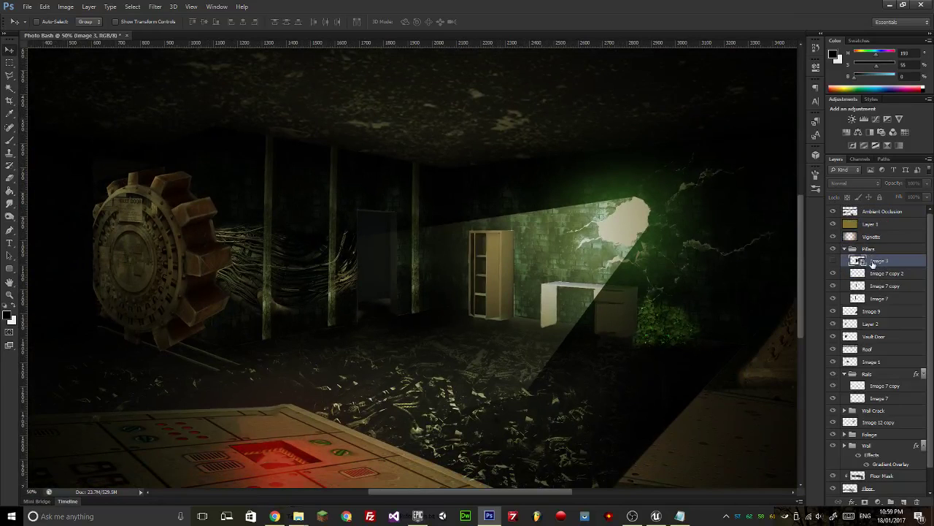
{"action": "left_click", "coordinate": [833, 261]}
{"action": "right_click", "coordinate": [884, 261]}
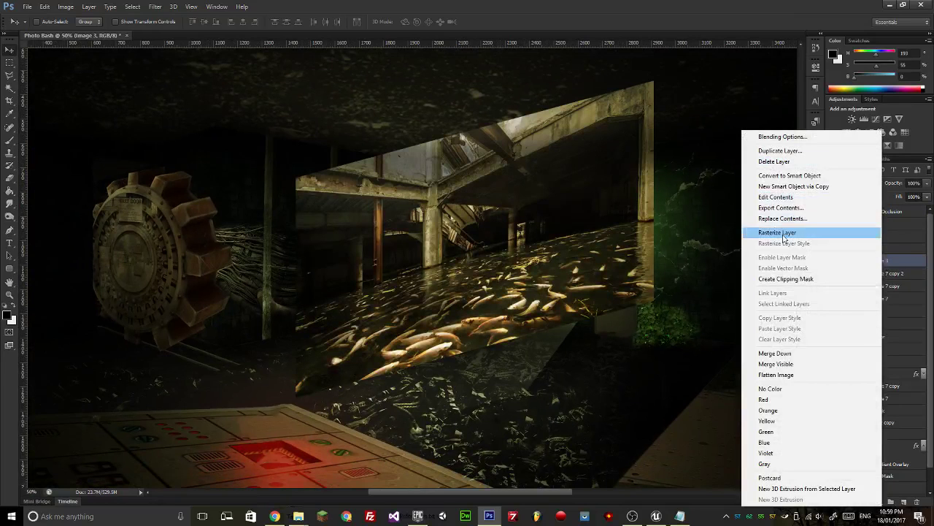
{"action": "left_click", "coordinate": [840, 232]}
Outline Image 3's left horizontal concrete beam with the Polygonal Lasso, invert the selection and delete the rest of the image.
{"action": "left_click", "coordinate": [10, 75]}
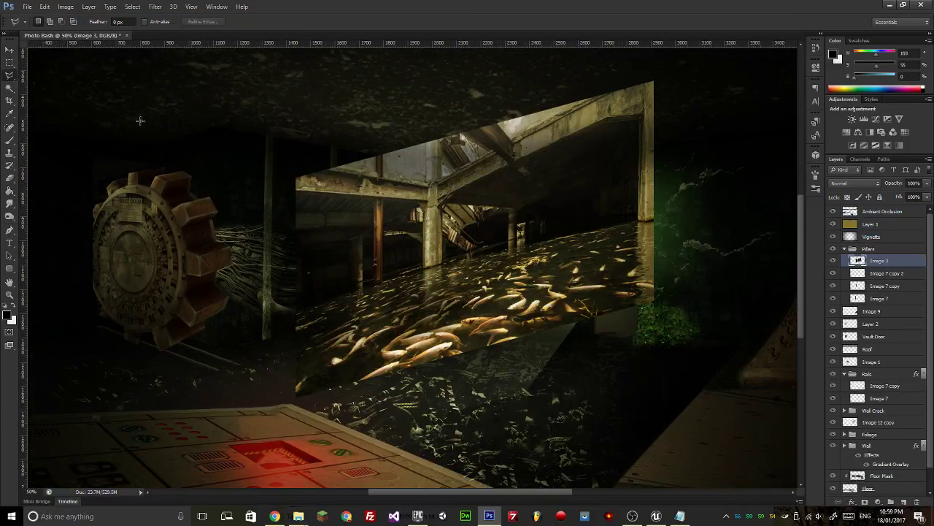
{"action": "left_click", "coordinate": [290, 192]}
{"action": "left_click", "coordinate": [213, 167]}
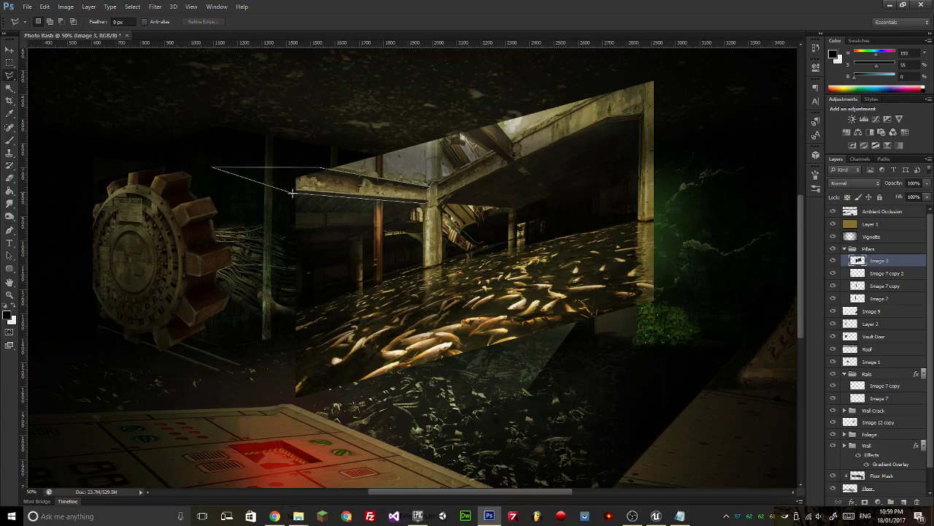
{"action": "left_click", "coordinate": [292, 193]}
{"action": "right_click", "coordinate": [329, 194]}
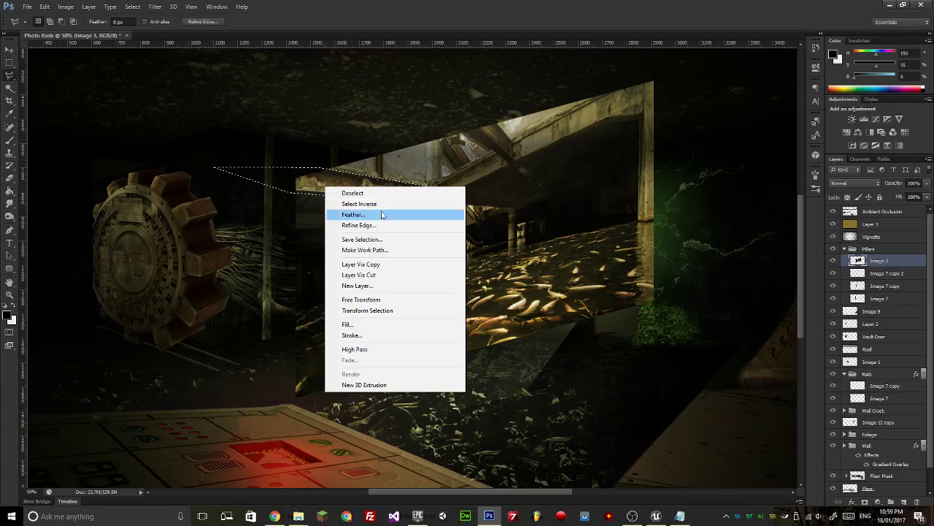
{"action": "left_click", "coordinate": [375, 200]}
{"action": "key", "text": "Delete"}
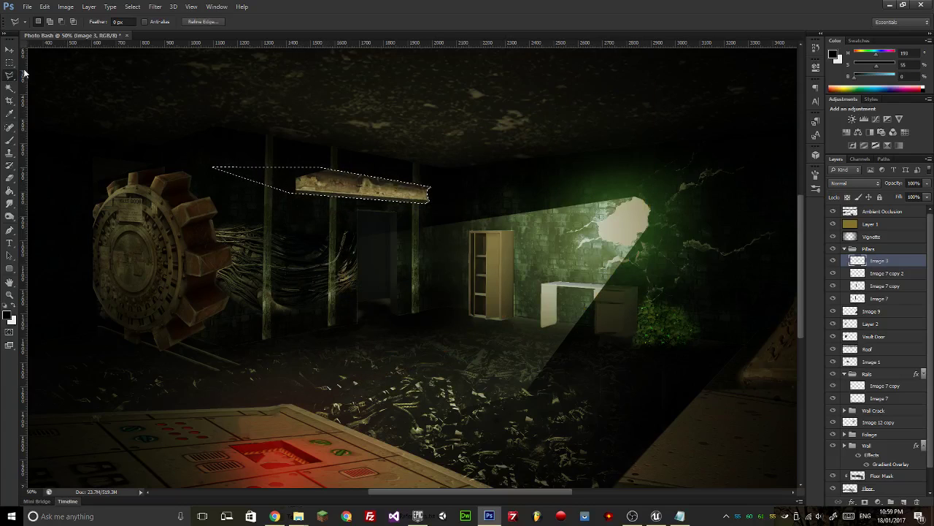
Trim both ends of the concrete beam with rectangular selections so it spans only between the two pillars beside the doorway.
{"action": "key", "text": "m"}
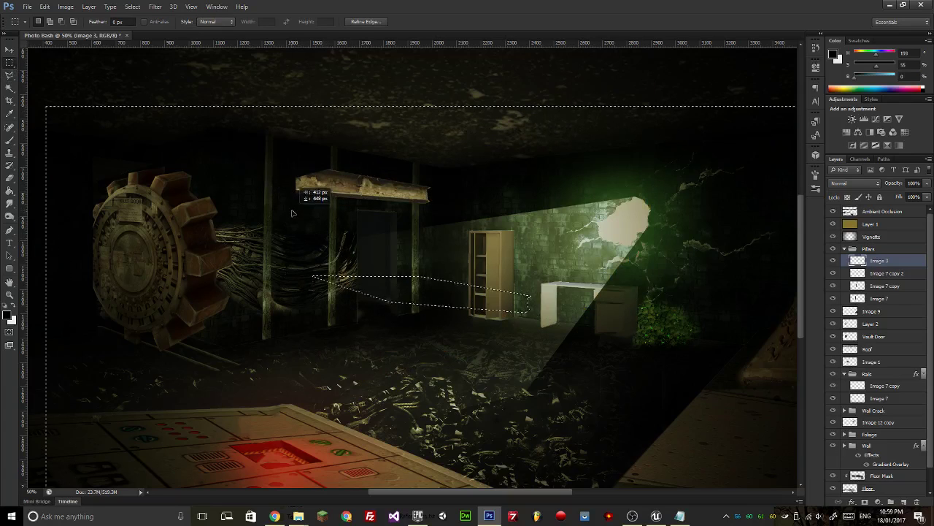
{"action": "key", "text": "ctrl+d"}
{"action": "left_click_drag", "start_coordinate": [330, 213], "coordinate": [334, 236]}
{"action": "key", "text": "Delete"}
{"action": "key", "text": "ctrl+d"}
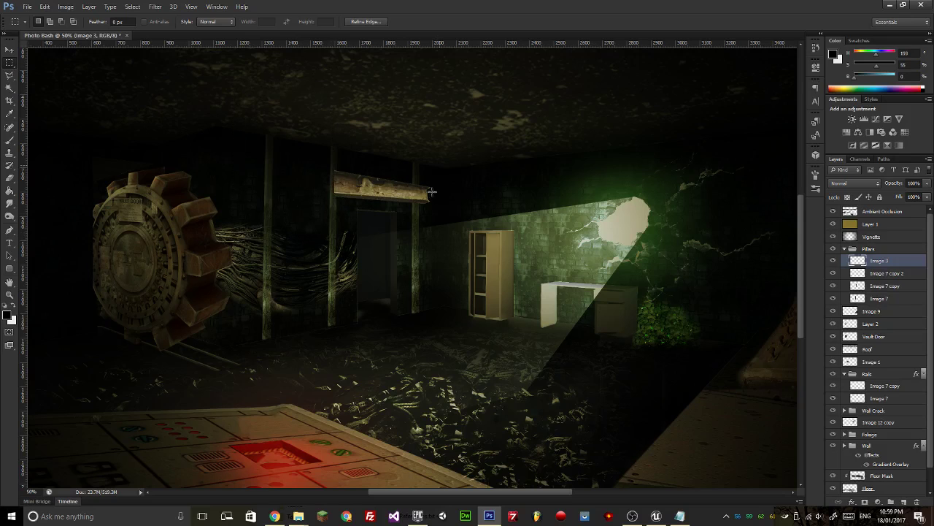
{"action": "left_click_drag", "start_coordinate": [440, 165], "coordinate": [416, 217]}
{"action": "key", "text": "Delete"}
{"action": "key", "text": "ctrl+d"}
Lower the beam to just above the doorway, scale it to about 95% and skew it about -7.15° vertically between the pillars.
{"action": "key", "text": "ctrl+plus"}
{"action": "key", "text": "ctrl+plus"}
{"action": "key", "text": "ctrl+plus"}
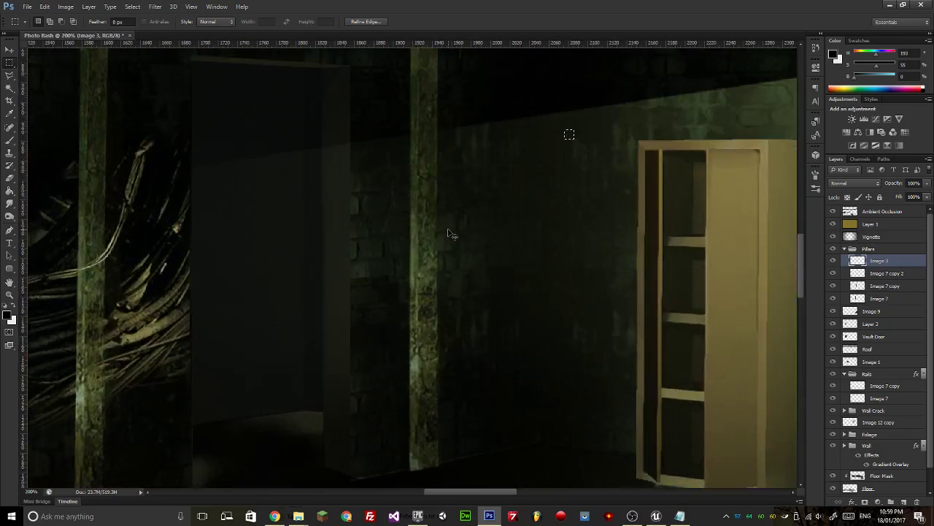
{"action": "key", "text": "ctrl+minus"}
{"action": "key", "text": "ctrl+t"}
{"action": "left_click", "coordinate": [483, 195]}
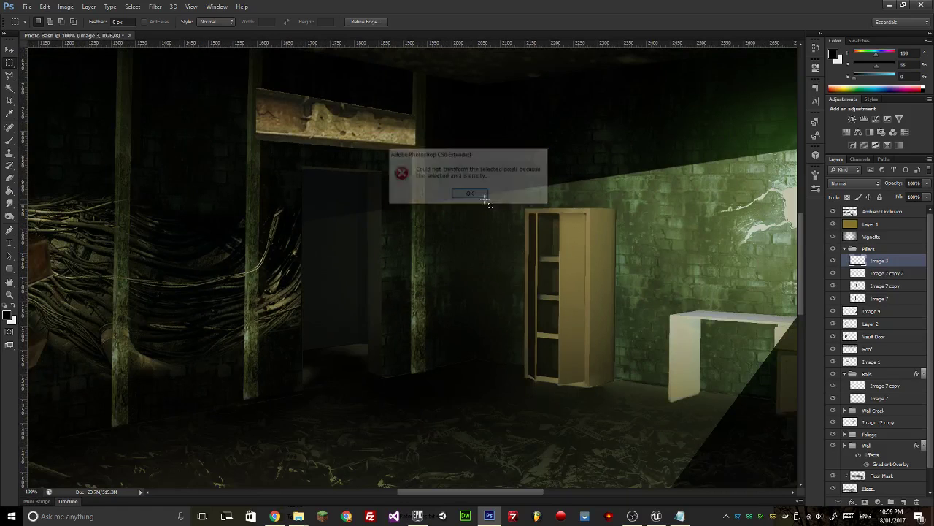
{"action": "key", "text": "ctrl+t"}
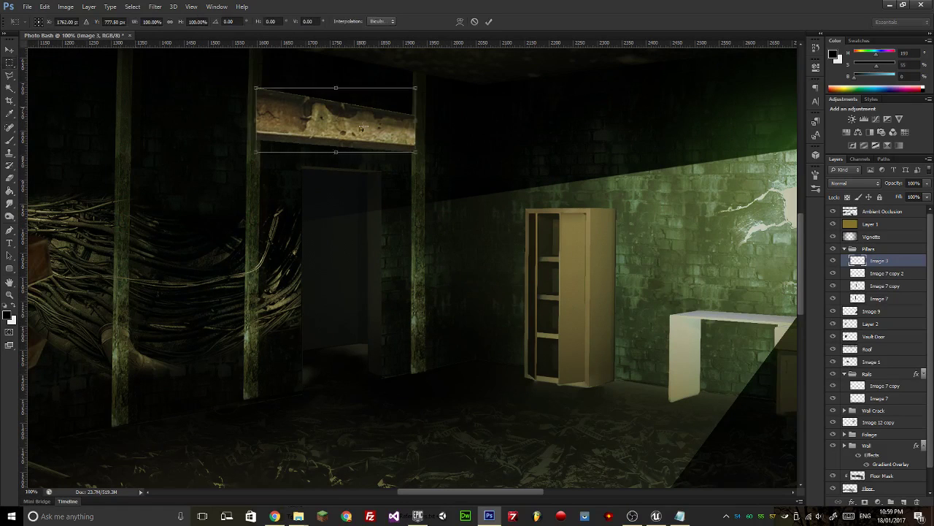
{"action": "left_click_drag", "start_coordinate": [364, 127], "coordinate": [368, 155]}
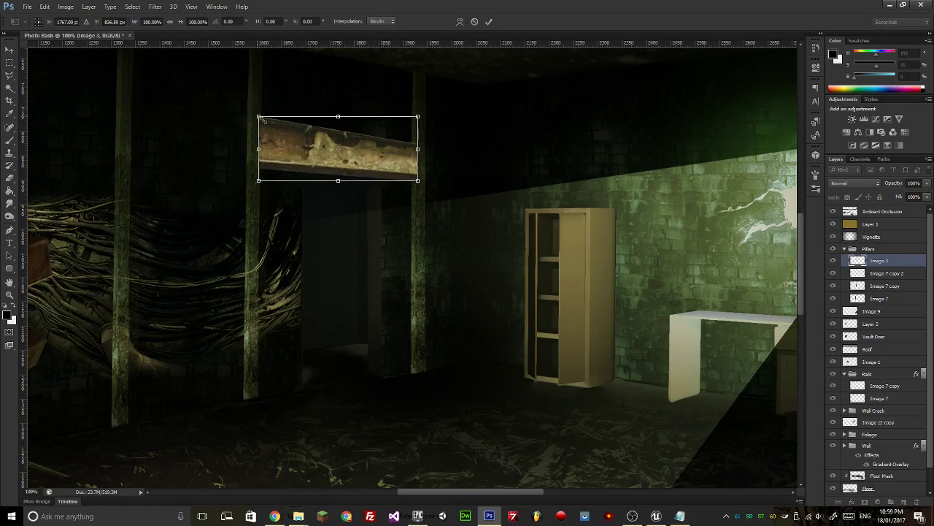
{"action": "left_click_drag", "start_coordinate": [260, 119], "coordinate": [266, 120]}
{"action": "left_click_drag", "start_coordinate": [263, 159], "coordinate": [259, 170], "text": "ctrl"}
{"action": "left_click_drag", "start_coordinate": [420, 154], "coordinate": [412, 143], "text": "ctrl"}
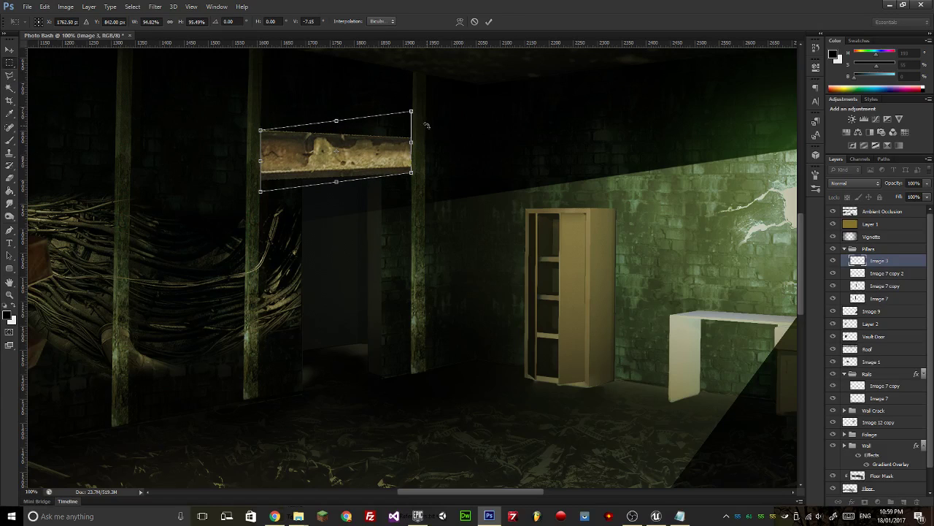
{"action": "key", "text": "Return"}
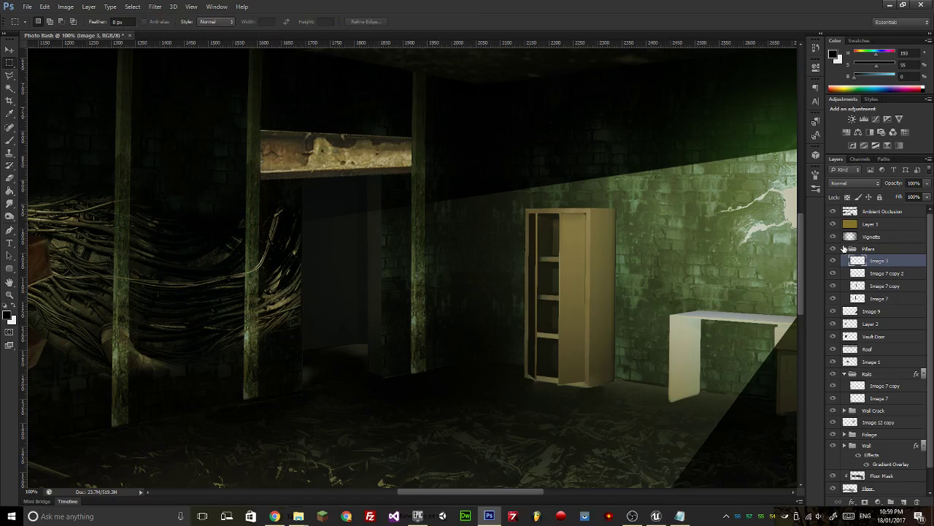
Warp the beam by raising its lower corners so it sits just above the doorway.
{"action": "key", "text": "ctrl+t"}
{"action": "left_click", "coordinate": [459, 22]}
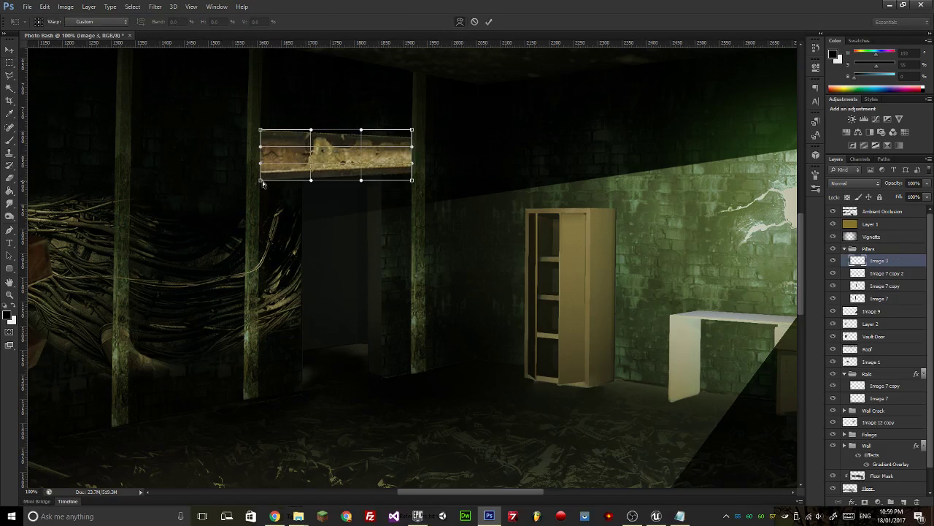
{"action": "left_click_drag", "start_coordinate": [261, 178], "coordinate": [413, 177]}
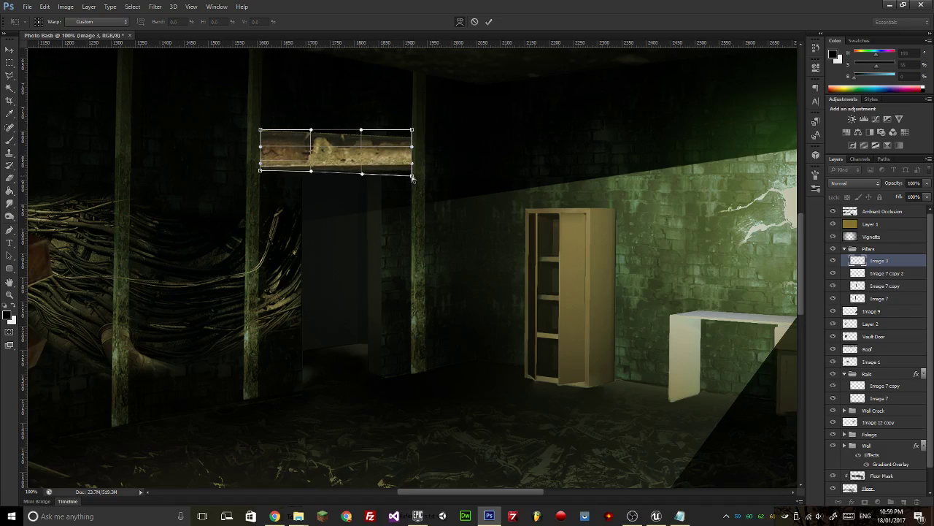
{"action": "key", "text": "Return"}
Skew the beam about 0.7° vertically and set its blend mode to Color Burn.
{"action": "key", "text": "m"}
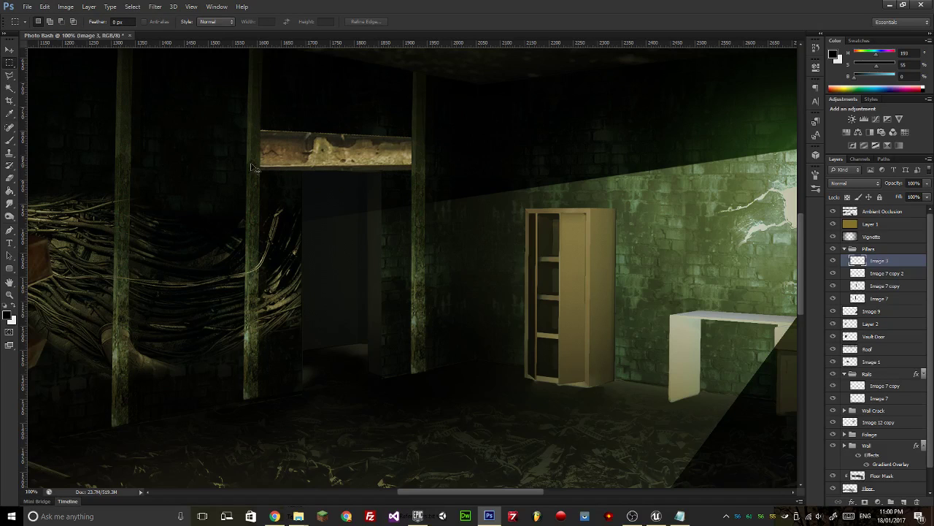
{"action": "key", "text": "ctrl+t"}
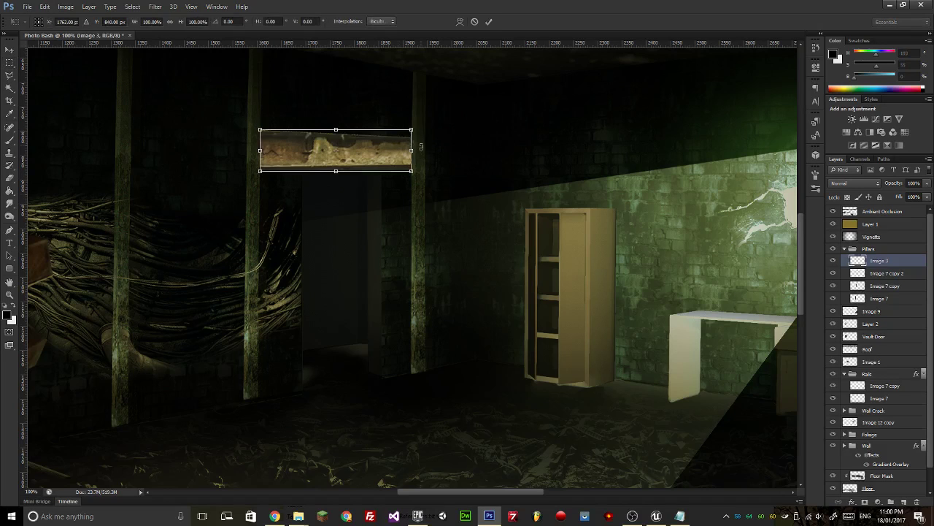
{"action": "left_click_drag", "start_coordinate": [413, 152], "coordinate": [413, 154]}
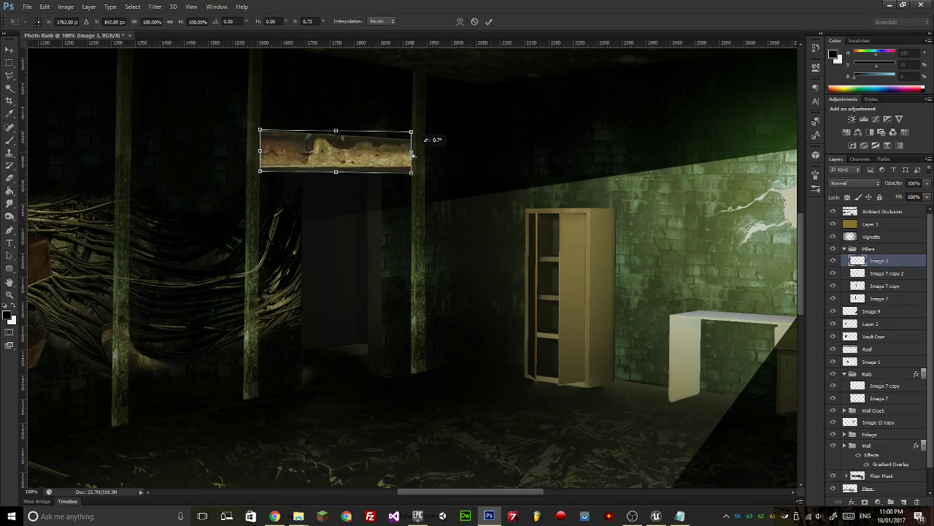
{"action": "key", "text": "Return"}
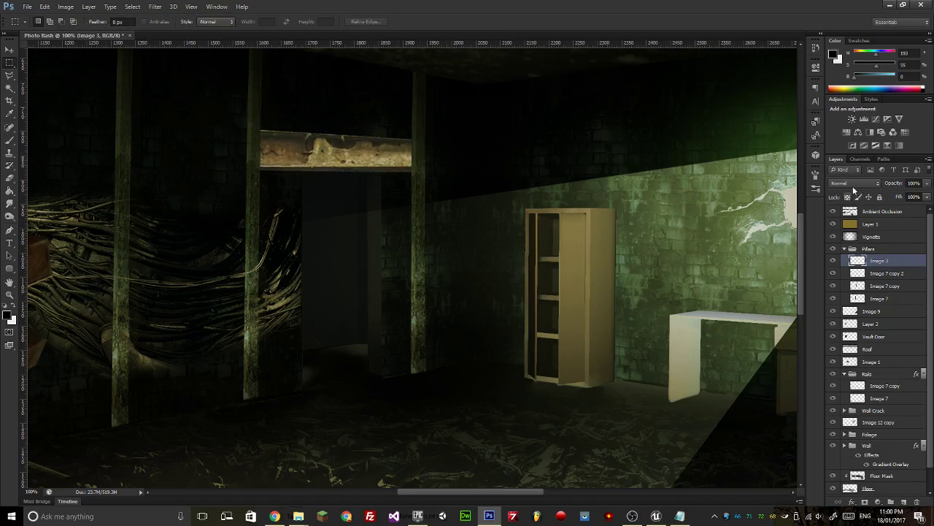
{"action": "left_click", "coordinate": [854, 183]}
{"action": "left_click", "coordinate": [850, 219]}
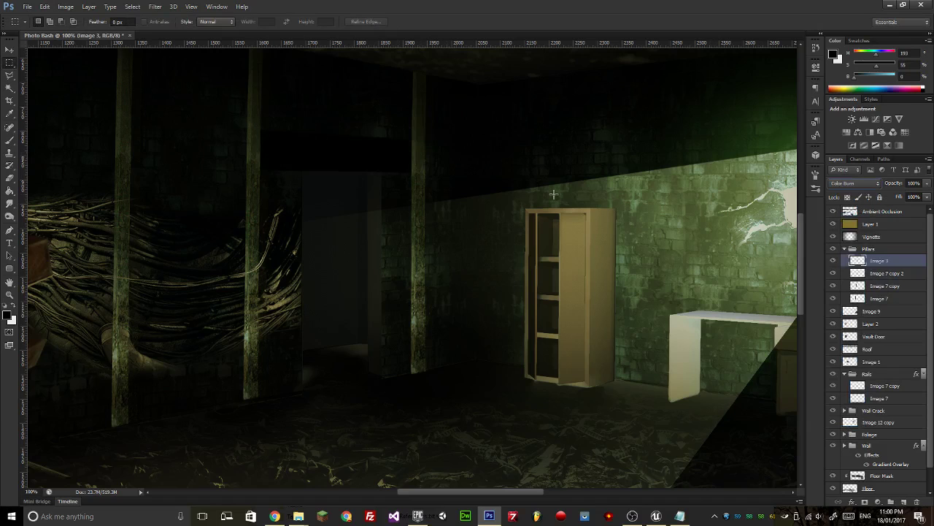
Cycle through the blend modes for the concrete beam layer above the doorway and settle on Luminosity.
{"action": "key", "text": "shift+plus"}
{"action": "key", "text": "shift+plus"}
{"action": "key", "text": "shift+plus"}
{"action": "key", "text": "shift+plus"}
{"action": "key", "text": "shift+plus"}
{"action": "key", "text": "shift+plus"}
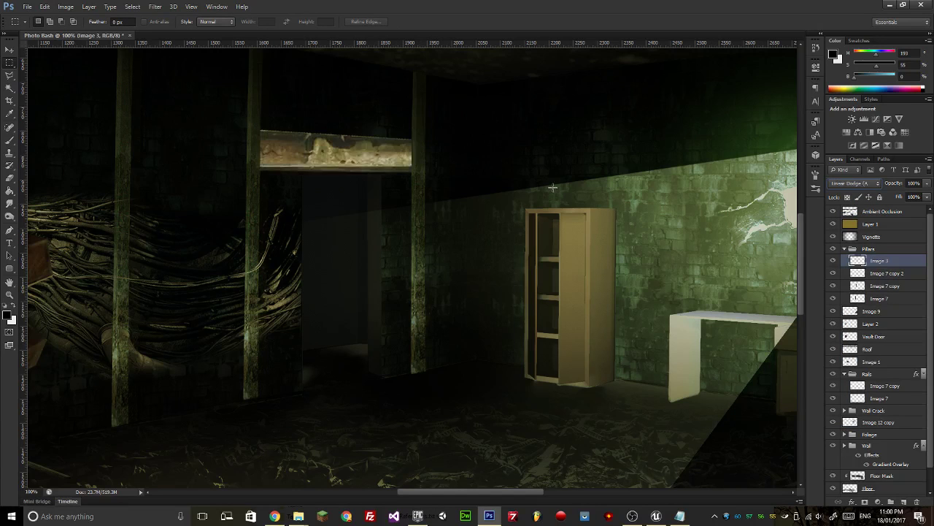
{"action": "key", "text": "shift+plus"}
{"action": "key", "text": "shift+plus"}
{"action": "key", "text": "shift+minus"}
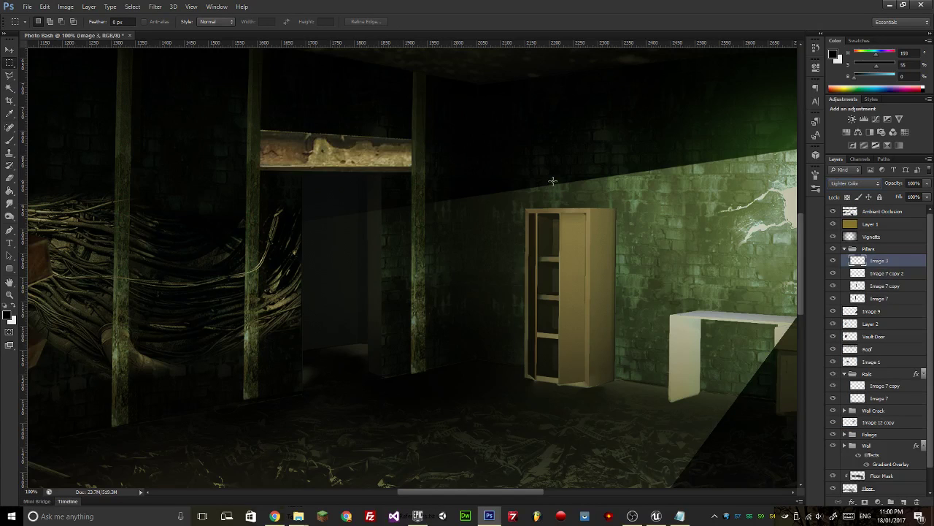
{"action": "key", "text": "shift+plus"}
{"action": "key", "text": "shift+plus"}
{"action": "key", "text": "shift+plus"}
{"action": "key", "text": "shift+plus"}
{"action": "key", "text": "shift+minus"}
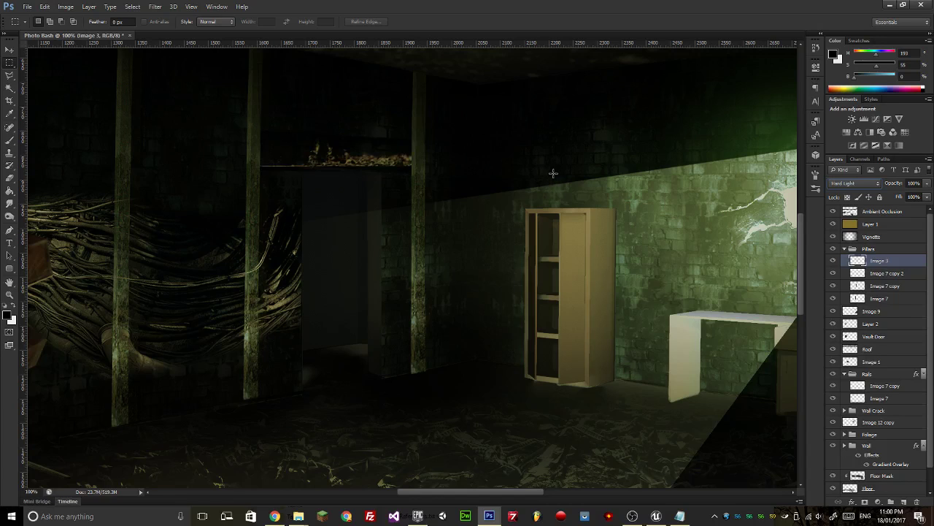
{"action": "key", "text": "shift+plus"}
{"action": "key", "text": "shift+plus"}
{"action": "key", "text": "shift+plus"}
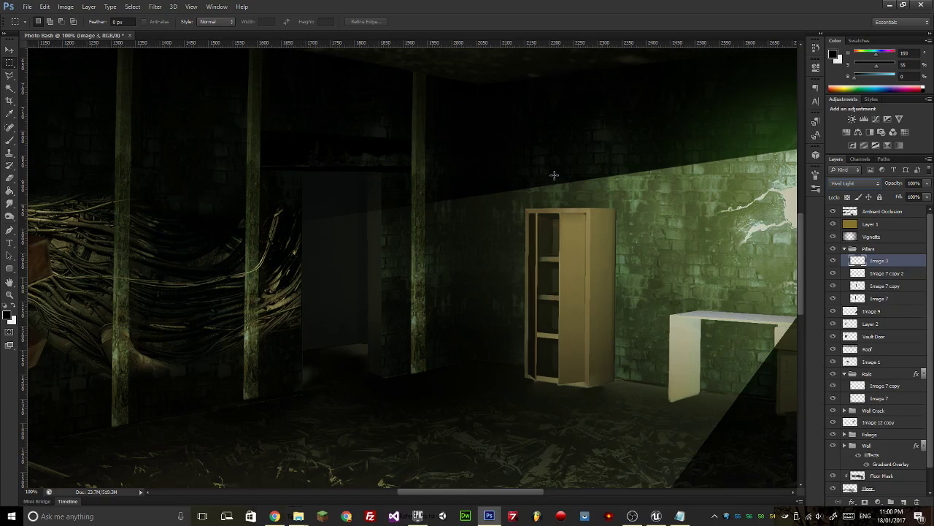
{"action": "key", "text": "shift+plus"}
{"action": "key", "text": "shift+plus"}
{"action": "key", "text": "shift+plus"}
{"action": "key", "text": "shift+plus"}
{"action": "key", "text": "shift+plus"}
{"action": "key", "text": "shift+plus"}
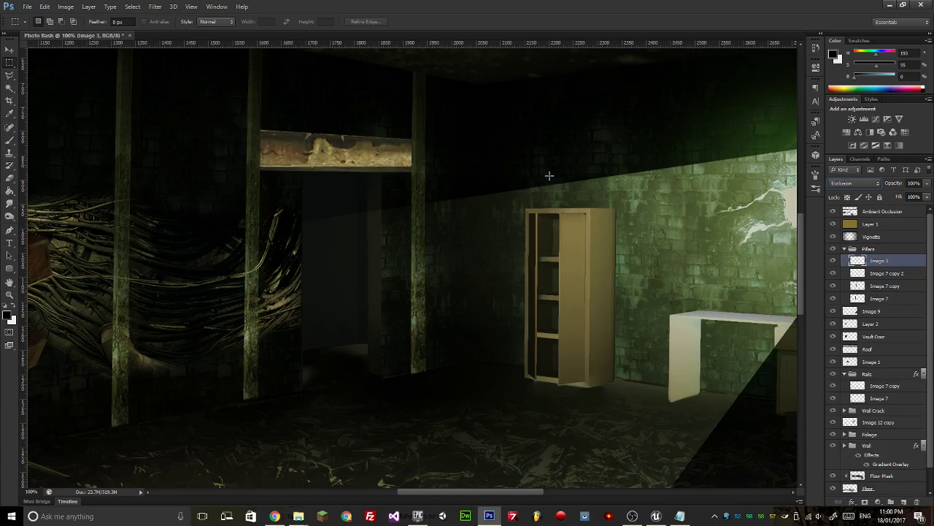
{"action": "key", "text": "shift+plus"}
Lower the concrete beam layer's opacity to 50% and check it against the whole scene.
{"action": "left_click", "coordinate": [927, 184]}
{"action": "left_click", "coordinate": [911, 198]}
{"action": "left_click_drag", "start_coordinate": [903, 198], "coordinate": [900, 197]}
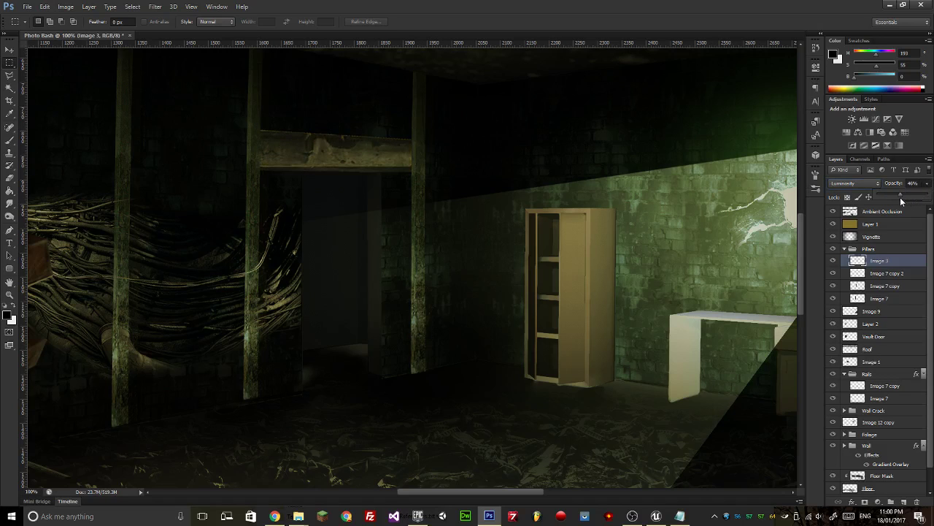
{"action": "key", "text": "ctrl+minus"}
{"action": "key", "text": "ctrl+minus"}
{"action": "key", "text": "ctrl+minus"}
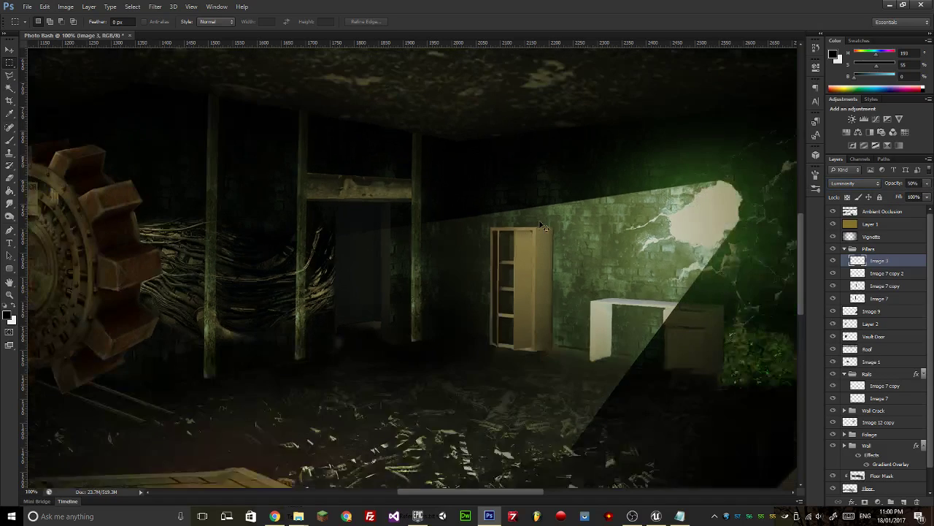
{"action": "key", "text": "ctrl+minus"}
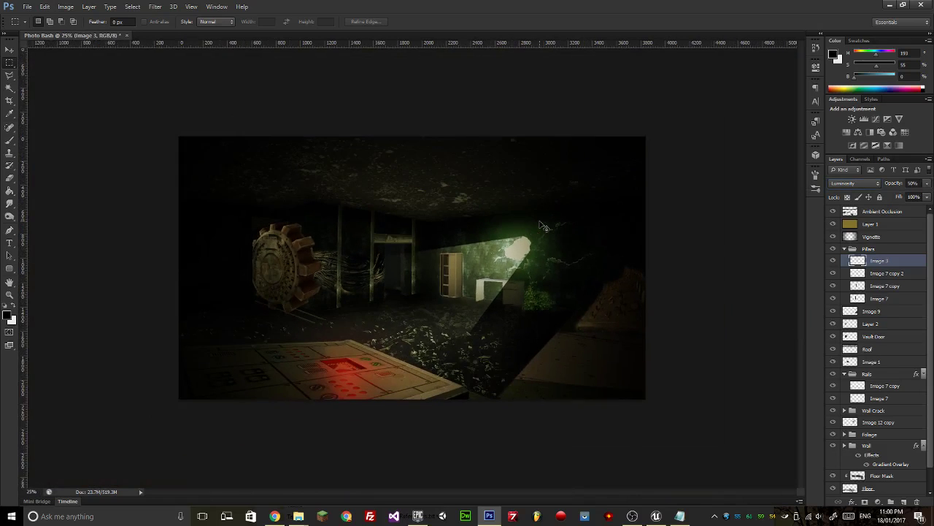
{"action": "key", "text": "ctrl+plus"}
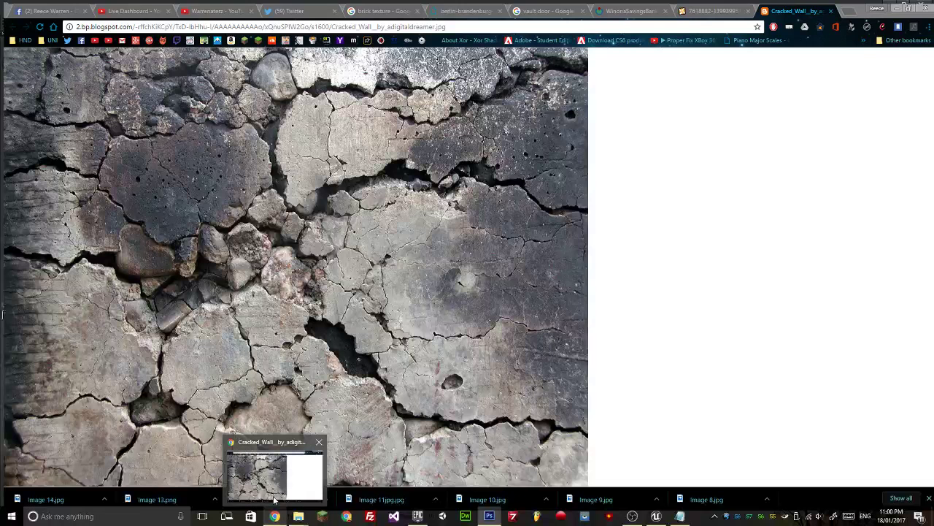
Switch to Chrome, review the YouTube live dashboard's chat, stream details and viewer analytics, and return to Photoshop.
{"action": "left_click", "coordinate": [274, 467]}
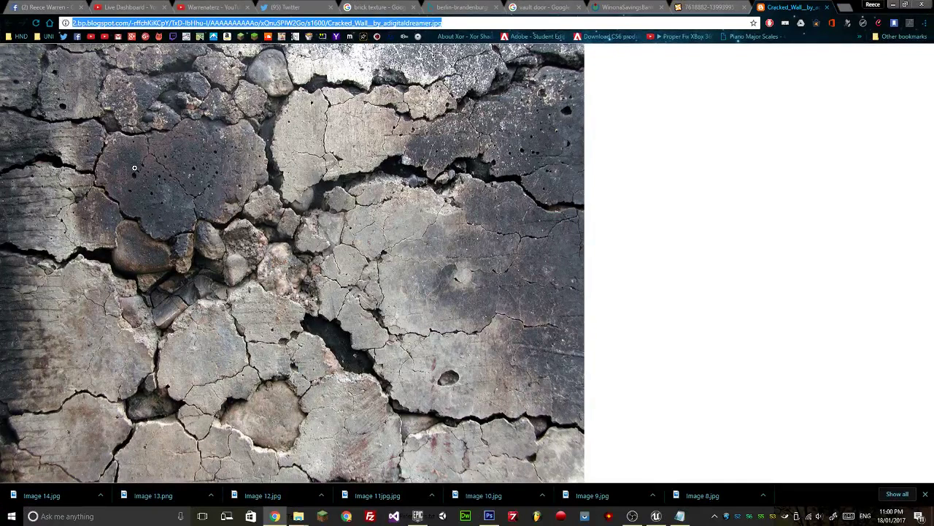
{"action": "left_click", "coordinate": [489, 516]}
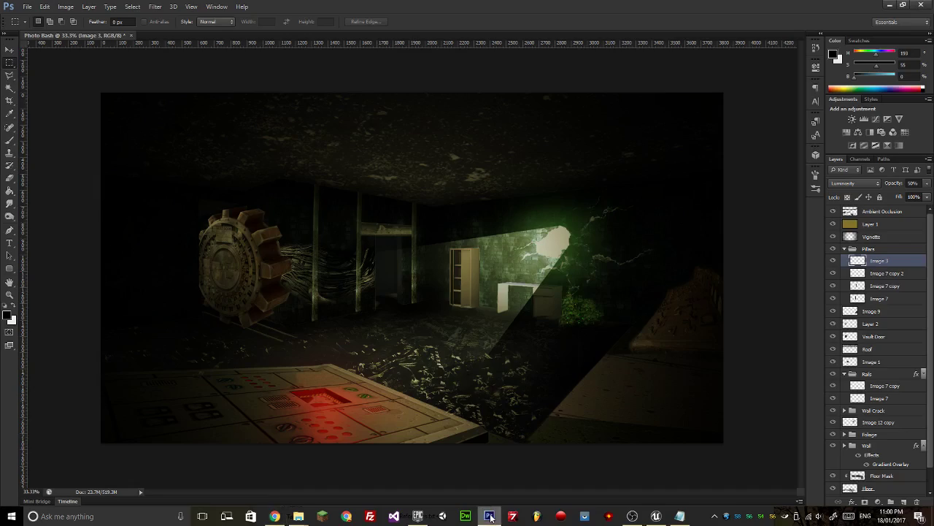
{"action": "left_click", "coordinate": [274, 516]}
{"action": "left_click", "coordinate": [130, 8]}
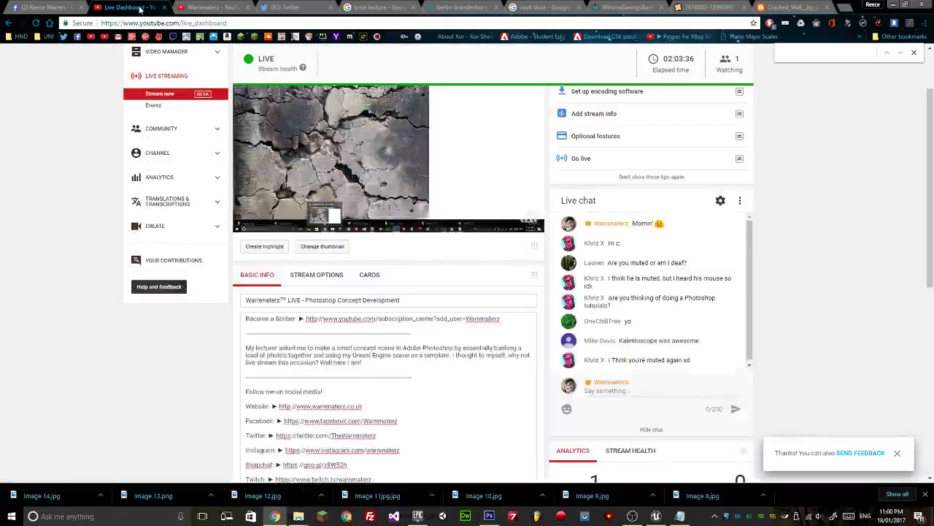
{"action": "scroll", "coordinate": [531, 360], "scroll_direction": "down", "scroll_amount": 2}
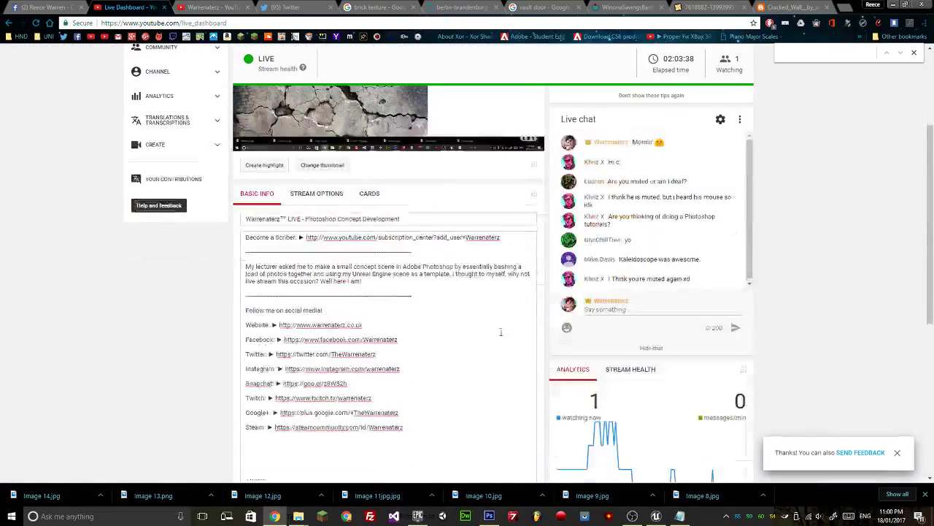
{"action": "scroll", "coordinate": [504, 336], "scroll_direction": "up", "scroll_amount": 4}
{"action": "scroll", "coordinate": [442, 231], "scroll_direction": "down", "scroll_amount": 6}
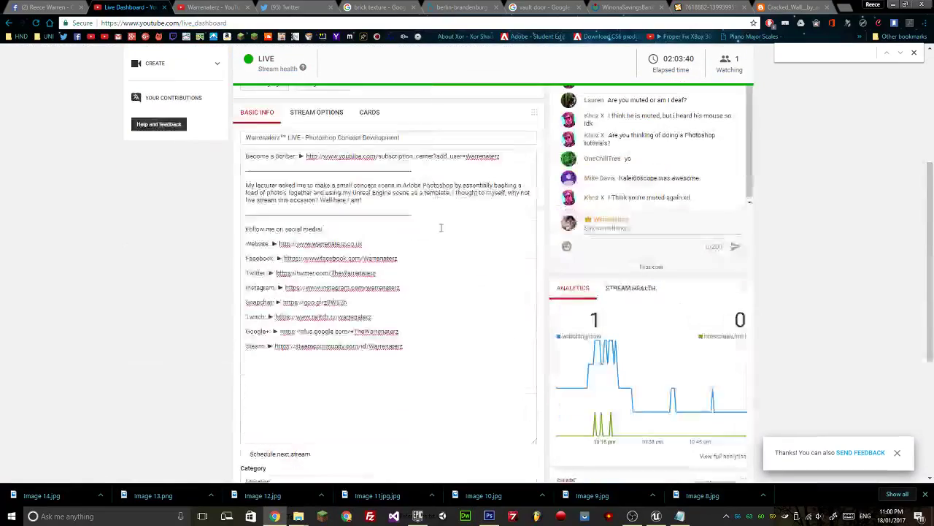
{"action": "scroll", "coordinate": [442, 232], "scroll_direction": "up", "scroll_amount": 3}
{"action": "scroll", "coordinate": [461, 244], "scroll_direction": "up", "scroll_amount": 1}
{"action": "scroll", "coordinate": [467, 248], "scroll_direction": "down", "scroll_amount": 6}
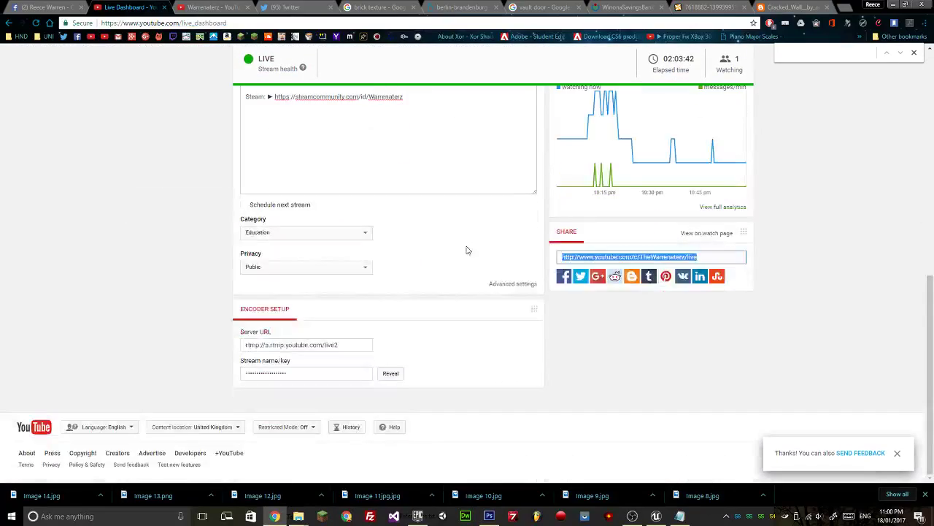
{"action": "scroll", "coordinate": [475, 246], "scroll_direction": "up", "scroll_amount": 7}
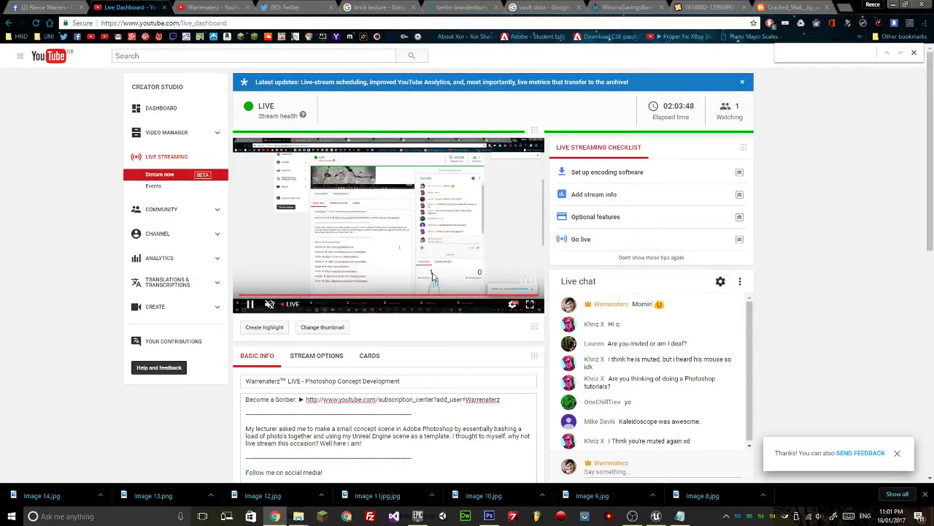
{"action": "key", "text": "alt+Tab"}
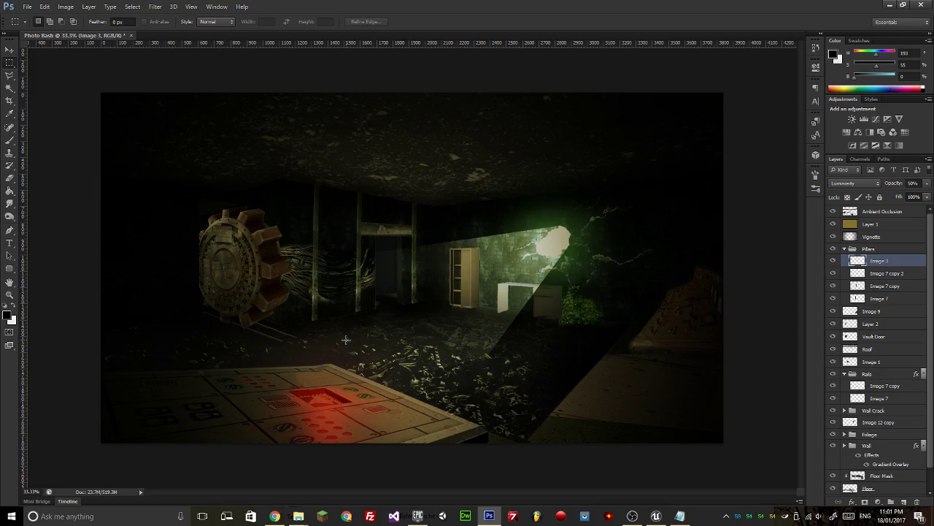
Activate the Eraser and reduce its brush size to 100 px.
{"action": "key", "text": "ctrl+plus"}
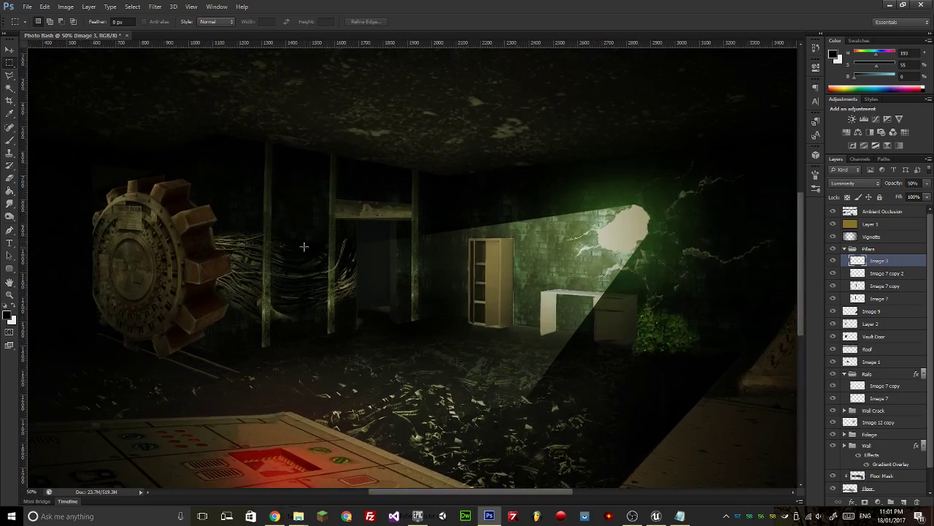
{"action": "left_click", "coordinate": [10, 140]}
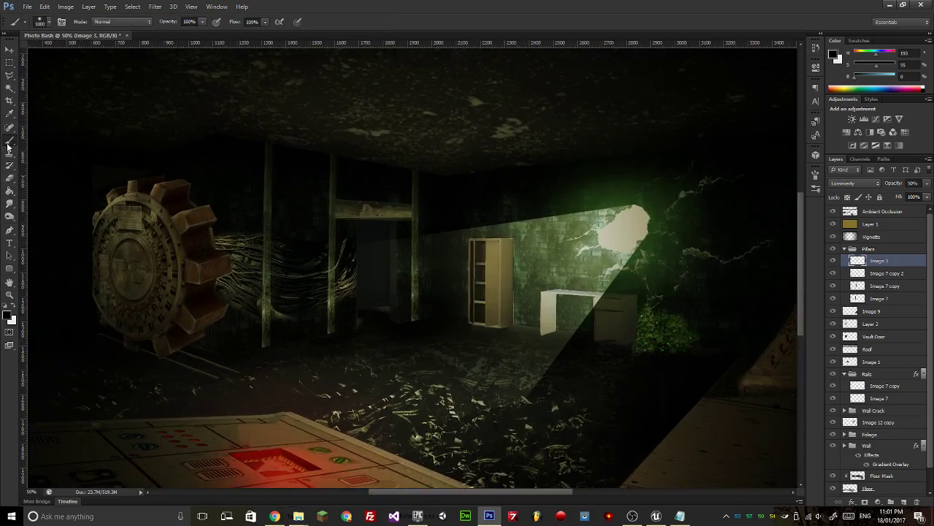
{"action": "left_click", "coordinate": [9, 178]}
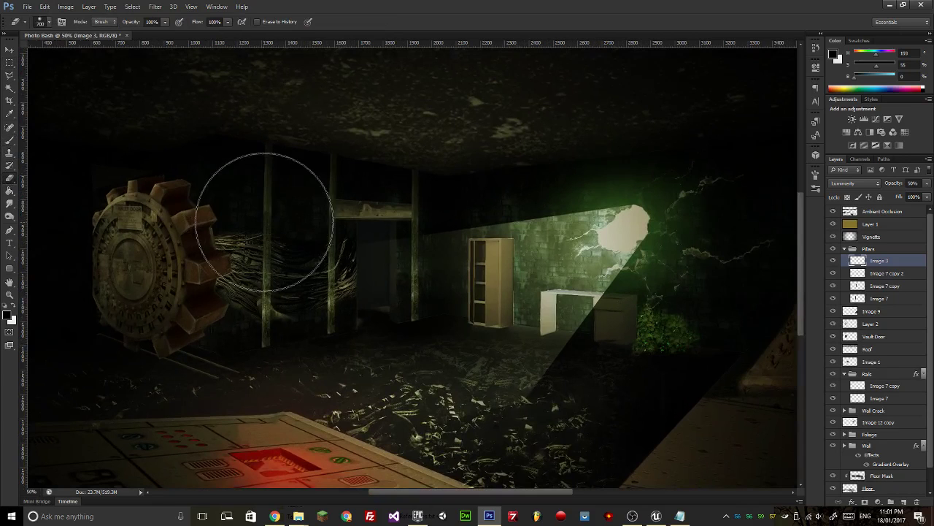
{"action": "key", "text": "bracketleft"}
{"action": "key", "text": "bracketleft"}
{"action": "key", "text": "bracketleft"}
{"action": "key", "text": "bracketleft"}
{"action": "key", "text": "bracketleft"}
{"action": "key", "text": "bracketleft"}
{"action": "key", "text": "bracketleft"}
{"action": "key", "text": "bracketleft"}
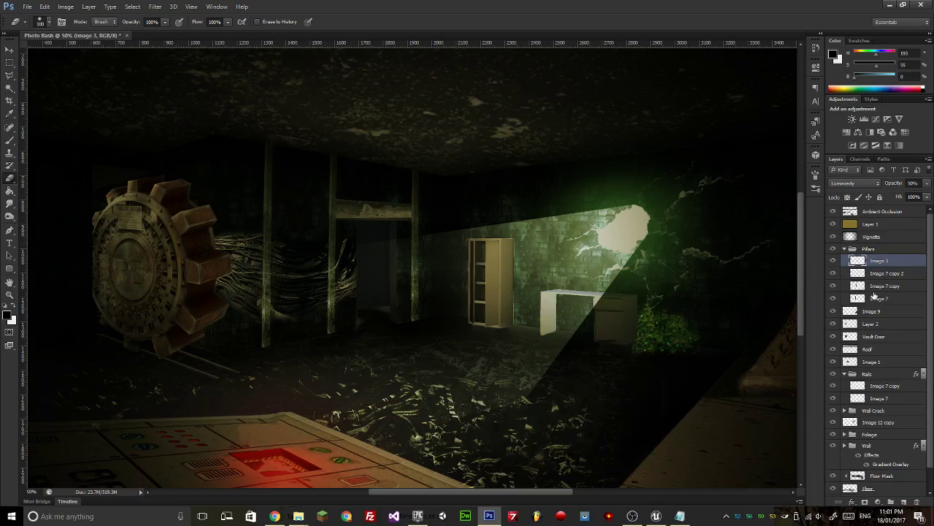
Collapse the Pillars group and briefly hide and reshow other layers and groups, from Rails to Vignette, to identify their contents.
{"action": "left_click", "coordinate": [845, 249]}
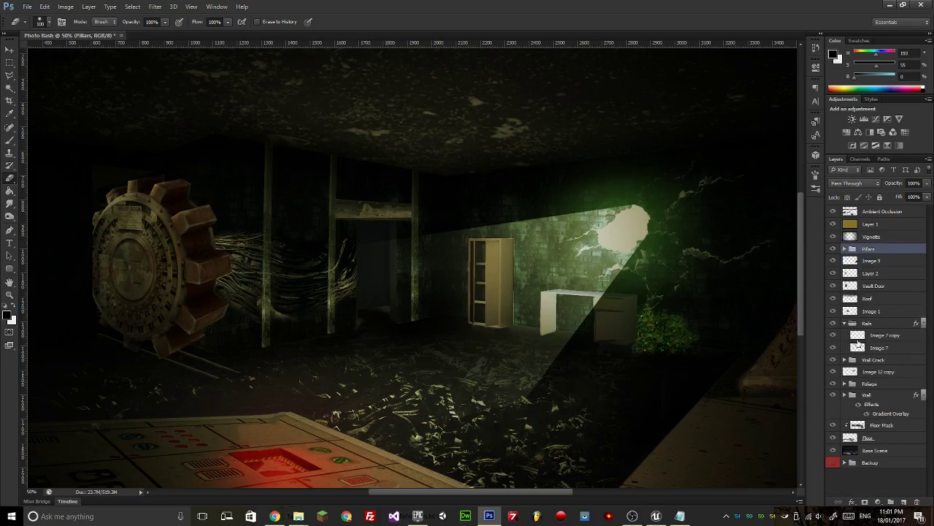
{"action": "scroll", "coordinate": [854, 345], "scroll_direction": "up", "scroll_amount": 1}
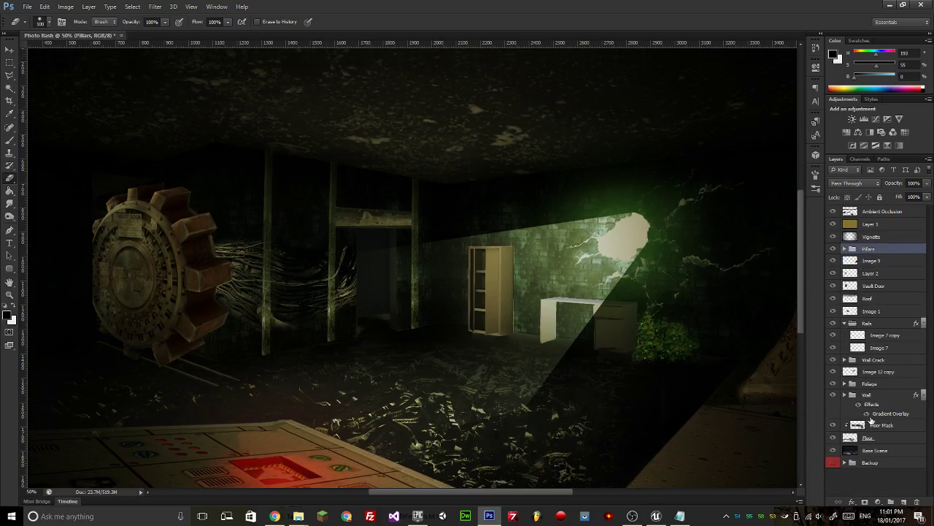
{"action": "left_click", "coordinate": [833, 323]}
{"action": "left_click", "coordinate": [833, 323]}
{"action": "left_click", "coordinate": [833, 359]}
{"action": "left_click", "coordinate": [833, 359]}
{"action": "left_click", "coordinate": [833, 384]}
{"action": "left_click", "coordinate": [833, 384]}
{"action": "left_click", "coordinate": [833, 424]}
{"action": "left_click", "coordinate": [833, 425]}
{"action": "left_click", "coordinate": [833, 286]}
{"action": "left_click", "coordinate": [833, 286]}
{"action": "left_click", "coordinate": [833, 273]}
{"action": "left_click", "coordinate": [832, 273]}
{"action": "left_click", "coordinate": [833, 261]}
{"action": "left_click", "coordinate": [833, 261]}
{"action": "left_click", "coordinate": [833, 237]}
{"action": "left_click", "coordinate": [833, 237]}
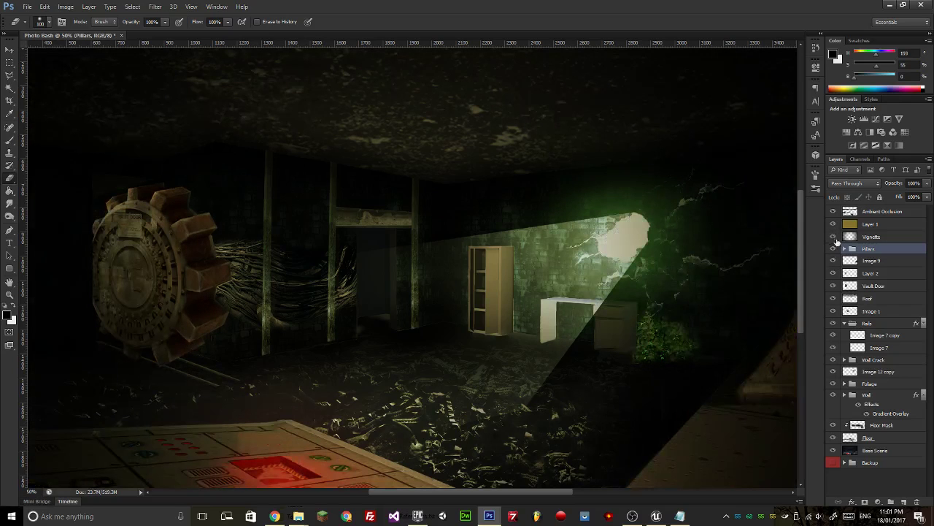
Collapse the Rails group and check the Wall Crack, Foliage, Image 12 copy and Wall items by hiding and reshowing each.
{"action": "left_click", "coordinate": [844, 323]}
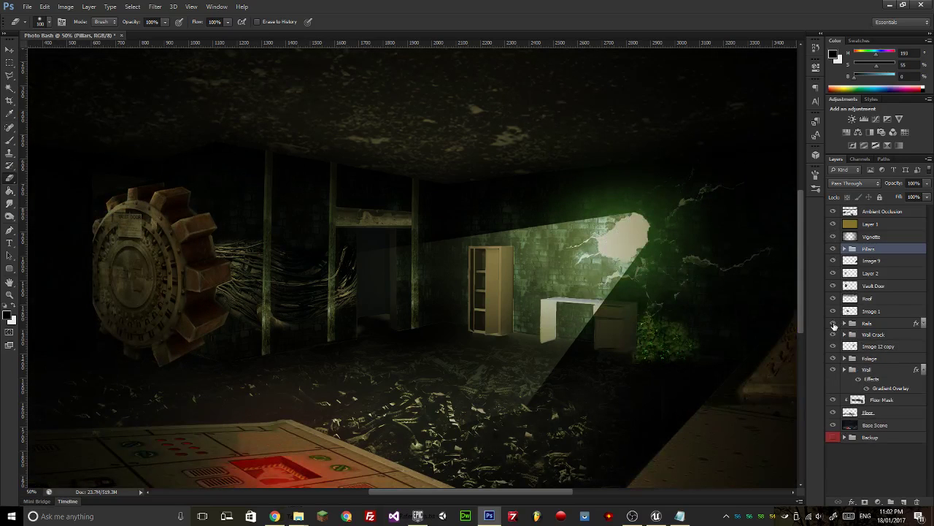
{"action": "left_click", "coordinate": [833, 335]}
{"action": "left_click", "coordinate": [833, 335]}
{"action": "left_click", "coordinate": [833, 358]}
{"action": "left_click", "coordinate": [833, 358]}
{"action": "left_click", "coordinate": [833, 345]}
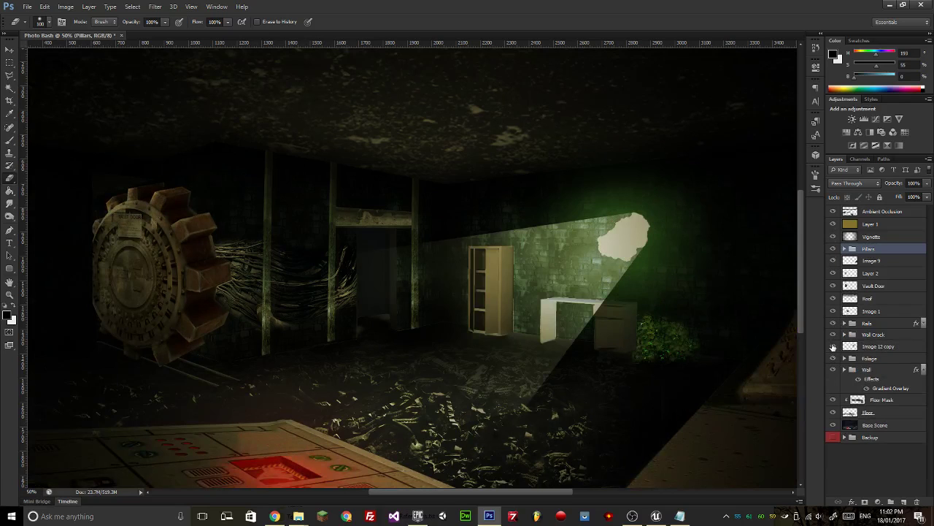
{"action": "left_click", "coordinate": [833, 346]}
{"action": "left_click", "coordinate": [834, 371]}
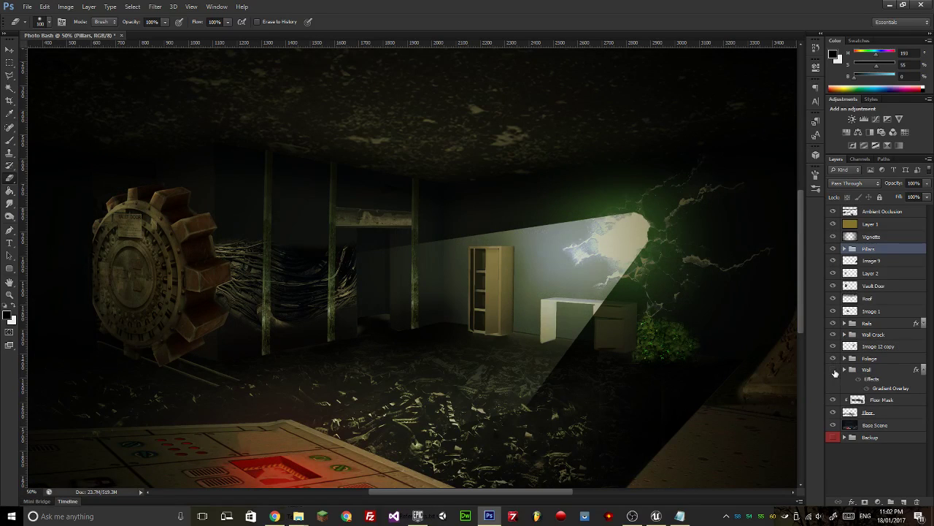
{"action": "left_click", "coordinate": [835, 370]}
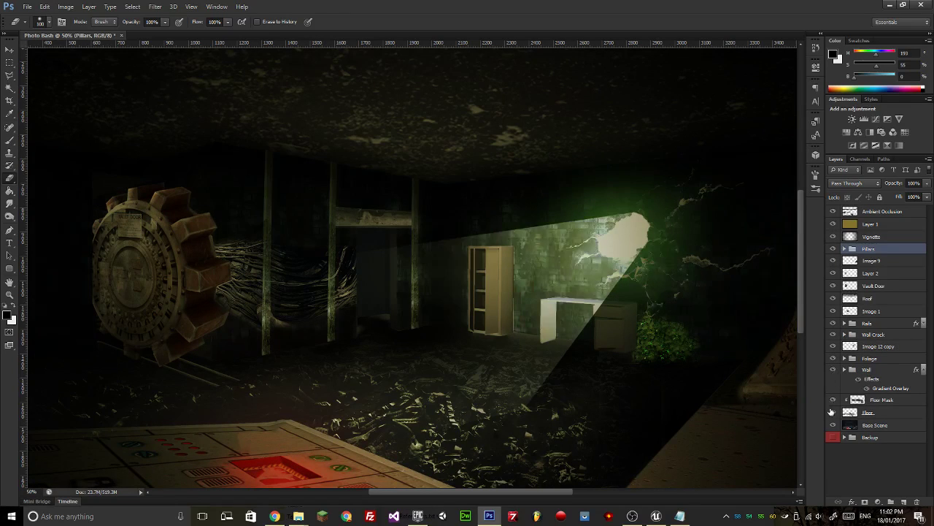
Hide and reshow Vignette, Pillars, Image 9, Layer 2, Vault Door and Roof to check what each contributes.
{"action": "left_click", "coordinate": [833, 237]}
{"action": "left_click", "coordinate": [832, 236]}
{"action": "left_click", "coordinate": [833, 249]}
{"action": "left_click", "coordinate": [833, 249]}
{"action": "left_click", "coordinate": [834, 263]}
{"action": "left_click", "coordinate": [834, 263]}
{"action": "left_click", "coordinate": [834, 263]}
{"action": "left_click", "coordinate": [833, 263]}
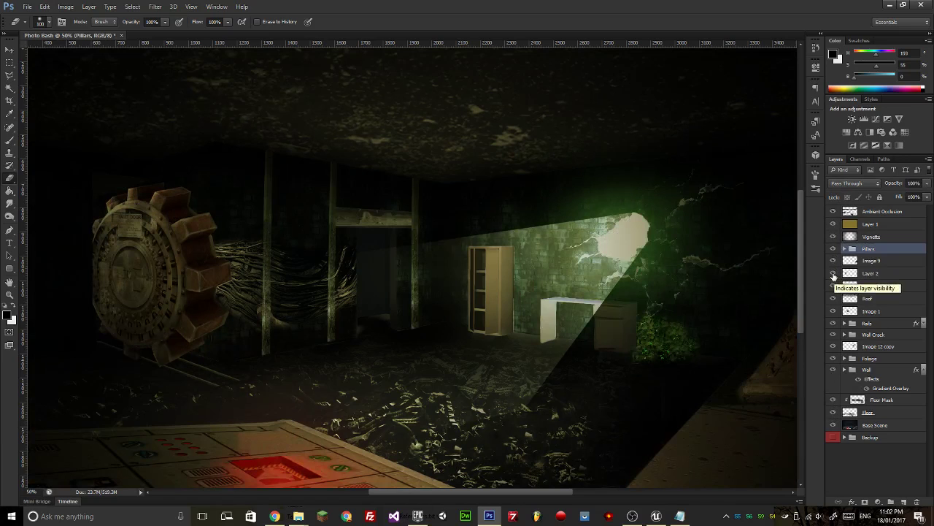
{"action": "left_click", "coordinate": [833, 275]}
{"action": "left_click", "coordinate": [833, 274]}
{"action": "left_click", "coordinate": [833, 286]}
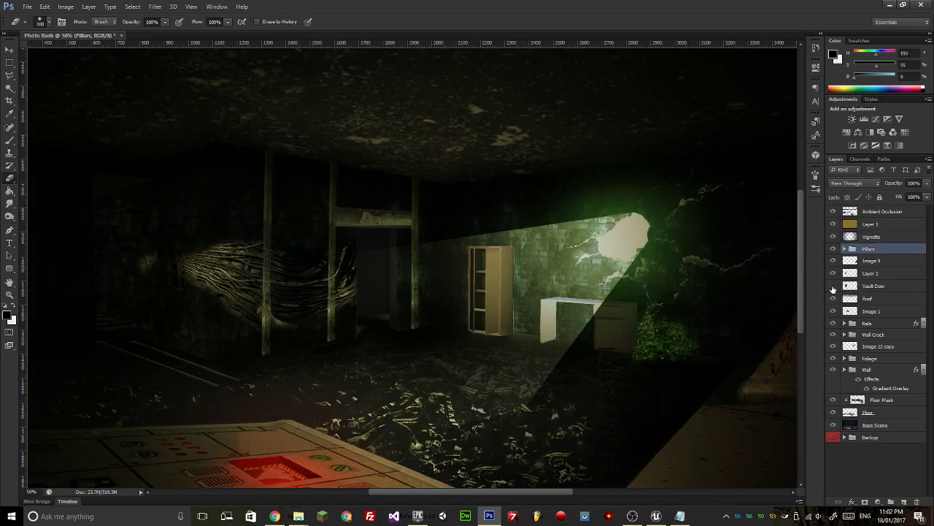
{"action": "left_click", "coordinate": [833, 286]}
{"action": "left_click", "coordinate": [833, 298]}
{"action": "left_click", "coordinate": [834, 299]}
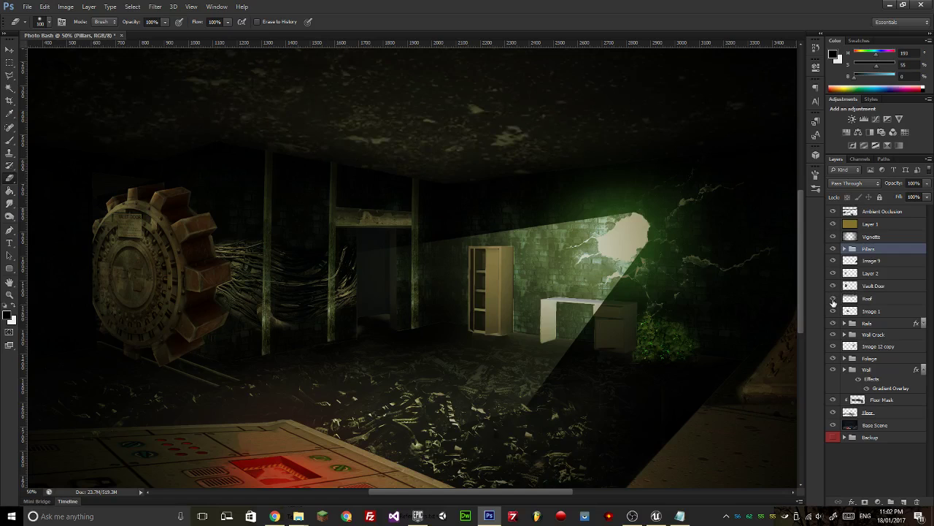
Check the Image 1 layer by briefly hiding it, and rename it Pipes.
{"action": "left_click", "coordinate": [833, 312]}
{"action": "left_click", "coordinate": [832, 311]}
{"action": "double_click", "coordinate": [871, 312]}
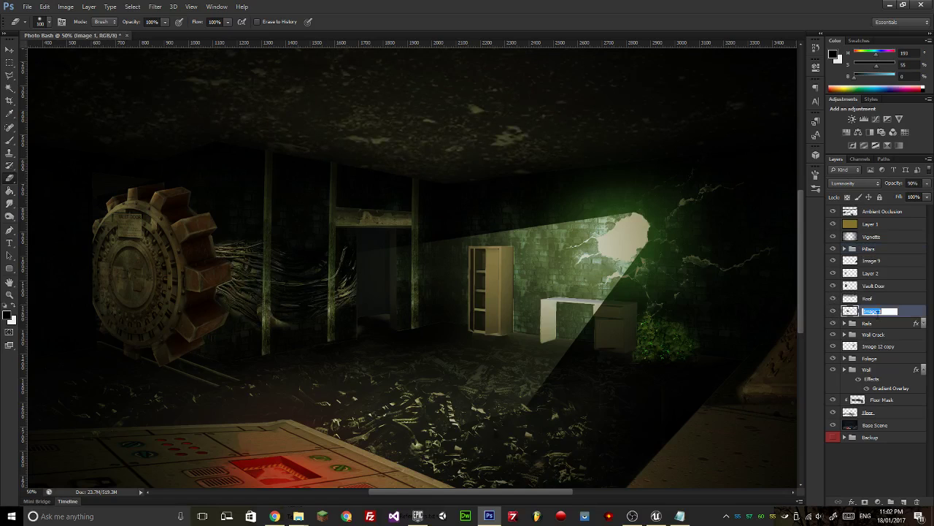
{"action": "type", "text": "R"}
{"action": "type", "text": "ipes"}
{"action": "key", "text": "Return"}
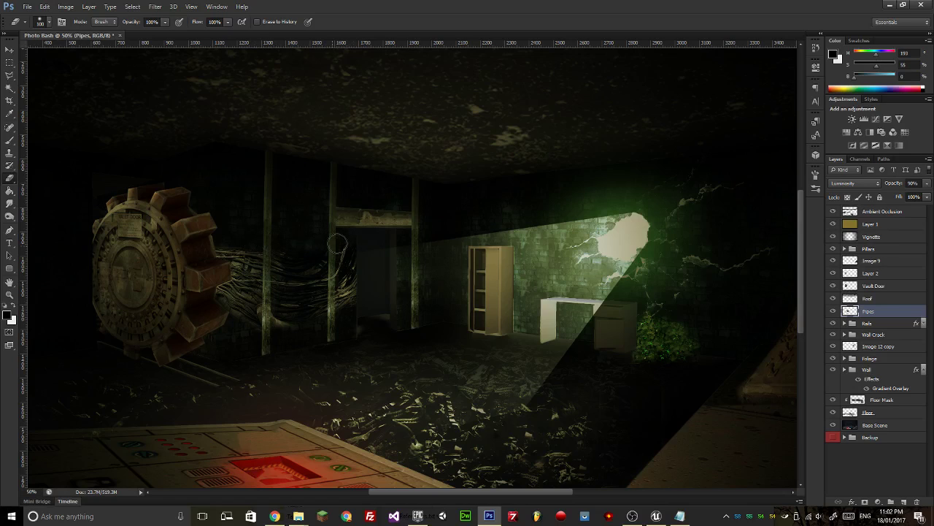
{"action": "key", "text": "ctrl+t"}
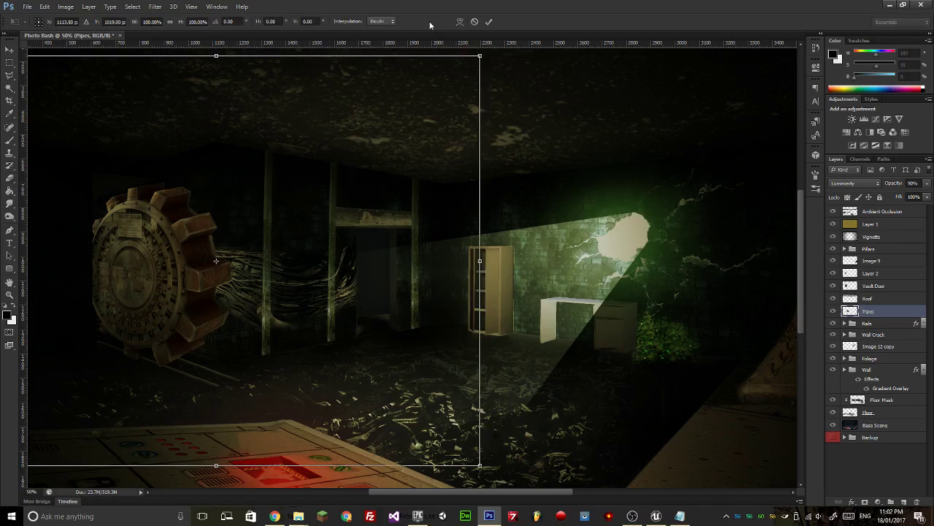
{"action": "left_click", "coordinate": [460, 21]}
{"action": "left_click_drag", "start_coordinate": [296, 334], "coordinate": [272, 337]}
{"action": "key", "text": "ctrl+z"}
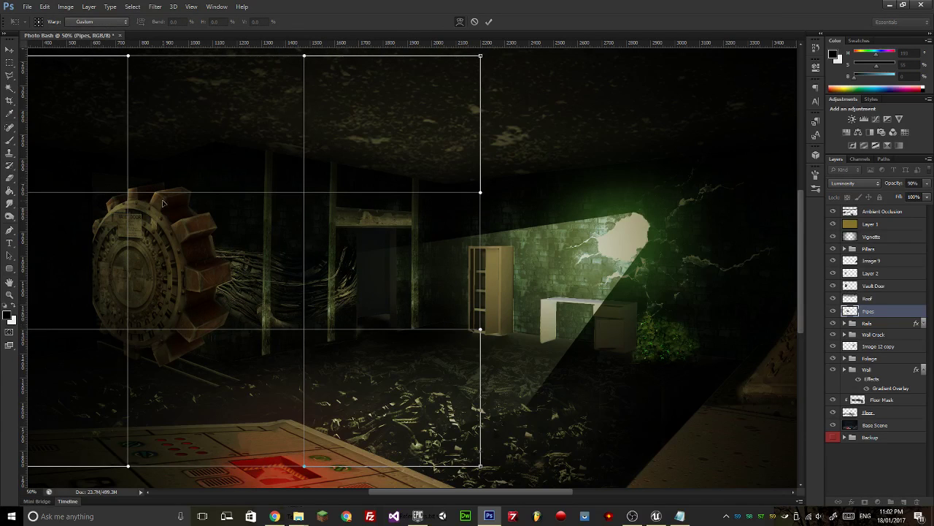
{"action": "scroll", "coordinate": [163, 204], "scroll_direction": "down", "scroll_amount": 2}
{"action": "key", "text": "ctrl+minus"}
{"action": "key", "text": "ctrl+minus"}
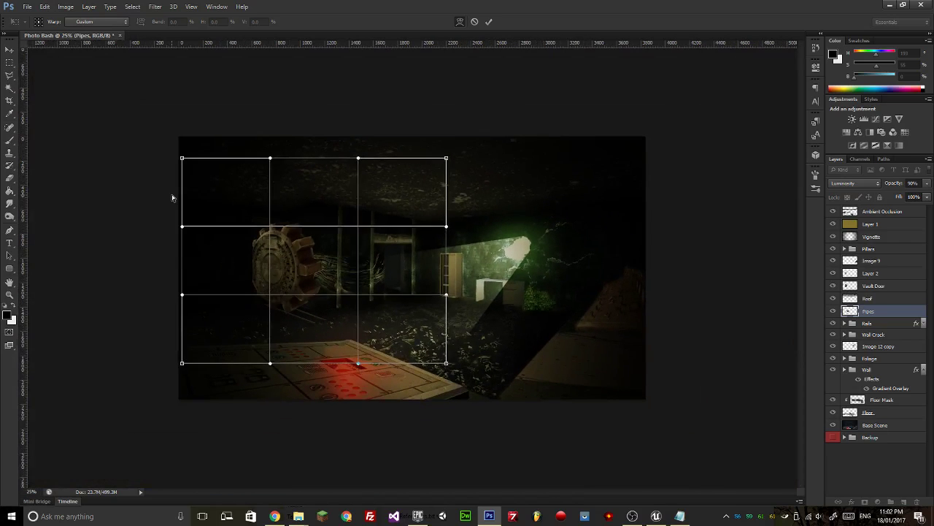
{"action": "key", "text": "Return"}
Clear the stray parts of the Pipes layer in the far-left area of the scene and below the cables.
{"action": "key", "text": "b"}
{"action": "key", "text": "m"}
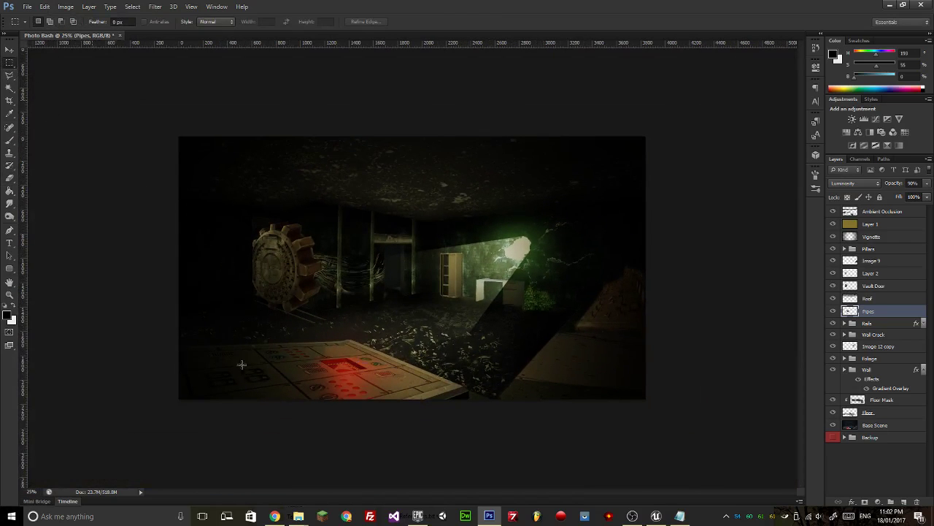
{"action": "left_click_drag", "start_coordinate": [179, 137], "coordinate": [280, 382]}
{"action": "left_click", "coordinate": [364, 346]}
{"action": "key", "text": "ctrl+plus"}
{"action": "left_click_drag", "start_coordinate": [510, 411], "coordinate": [217, 319]}
{"action": "left_click", "coordinate": [372, 289]}
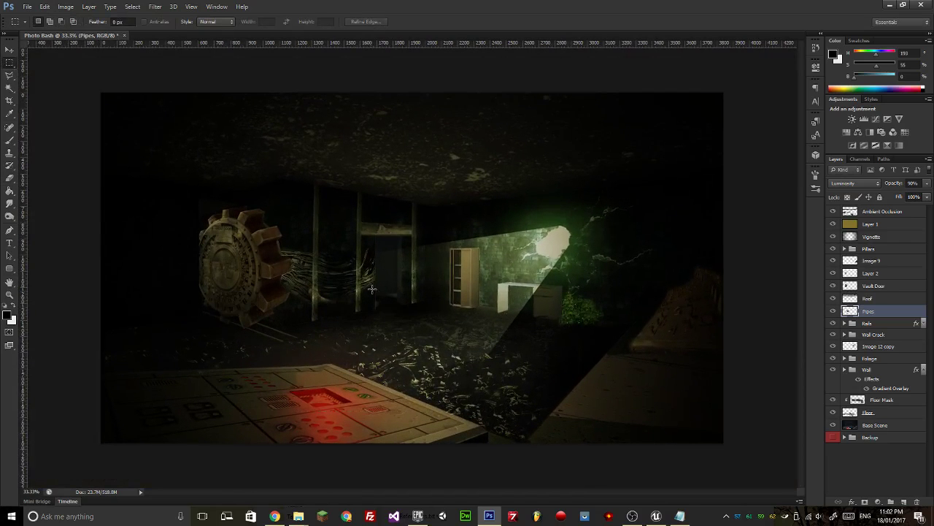
{"action": "key", "text": "ctrl+t"}
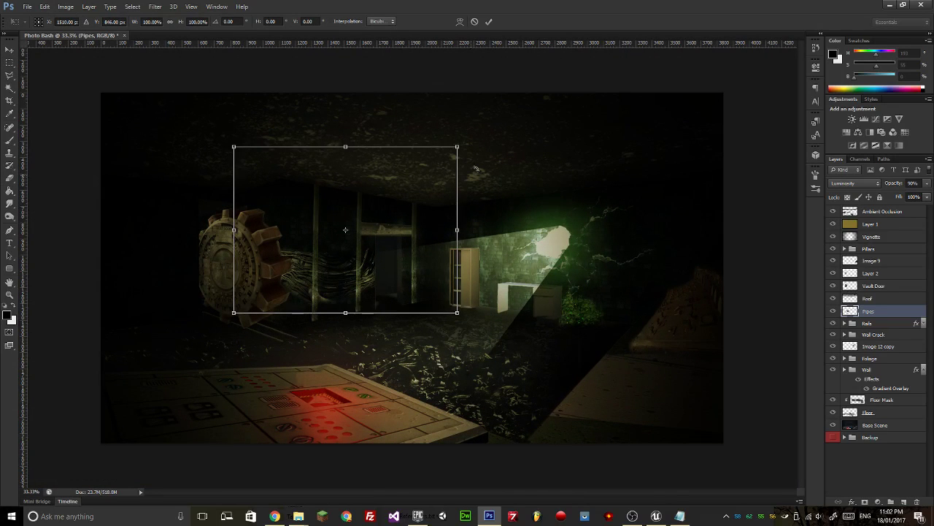
{"action": "key", "text": "Return"}
Clear the stray parts of the Pipes layer above the cables and to their right, then check the trimmed bounds.
{"action": "left_click_drag", "start_coordinate": [496, 102], "coordinate": [168, 209]}
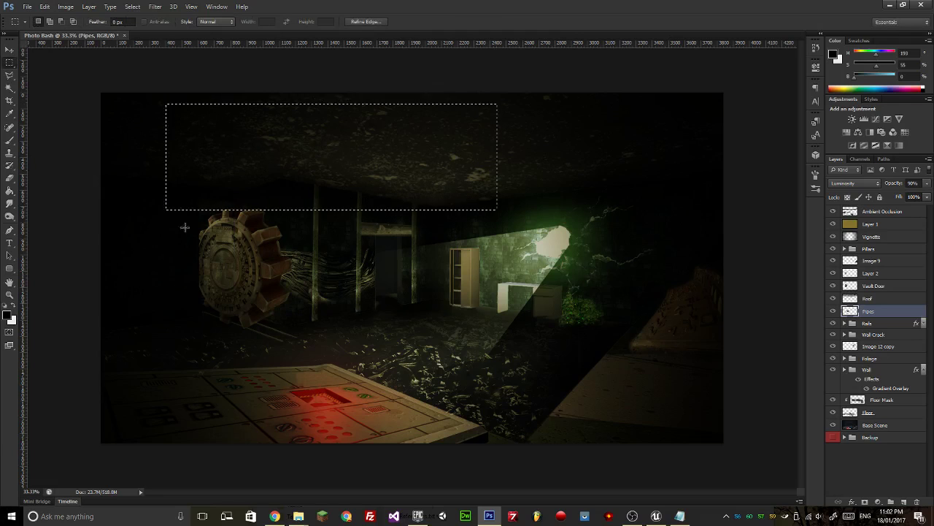
{"action": "left_click", "coordinate": [164, 286]}
{"action": "key", "text": "ctrl+t"}
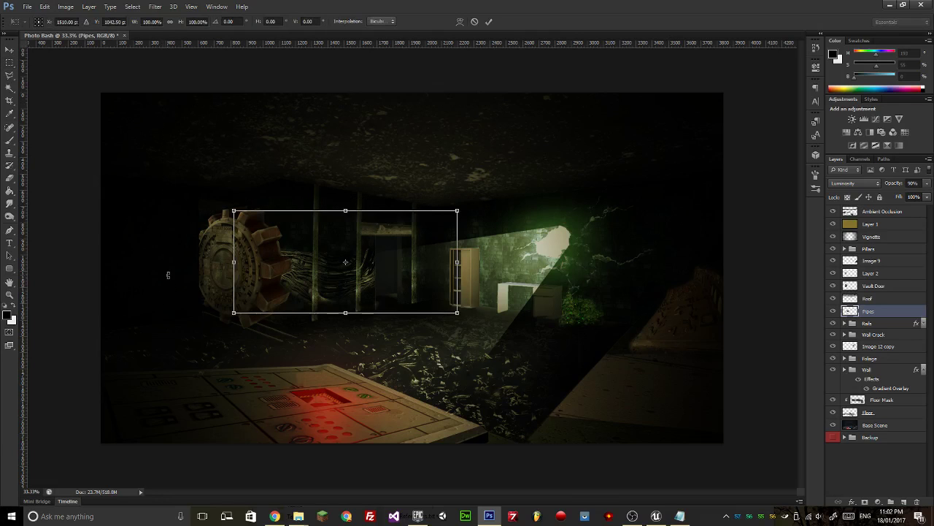
{"action": "key", "text": "ctrl+plus"}
{"action": "key", "text": "Return"}
{"action": "left_click_drag", "start_coordinate": [568, 398], "coordinate": [360, 144]}
{"action": "left_click", "coordinate": [325, 144]}
{"action": "key", "text": "ctrl+t"}
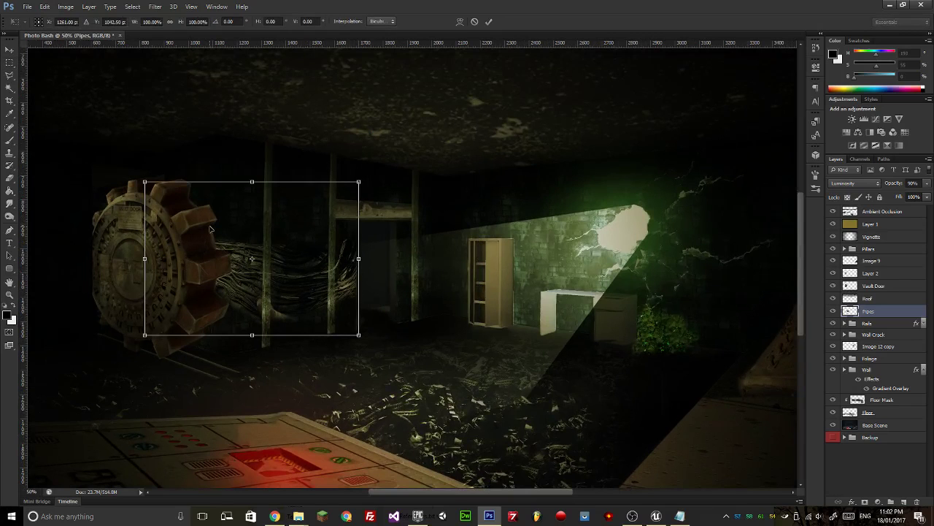
{"action": "key", "text": "Return"}
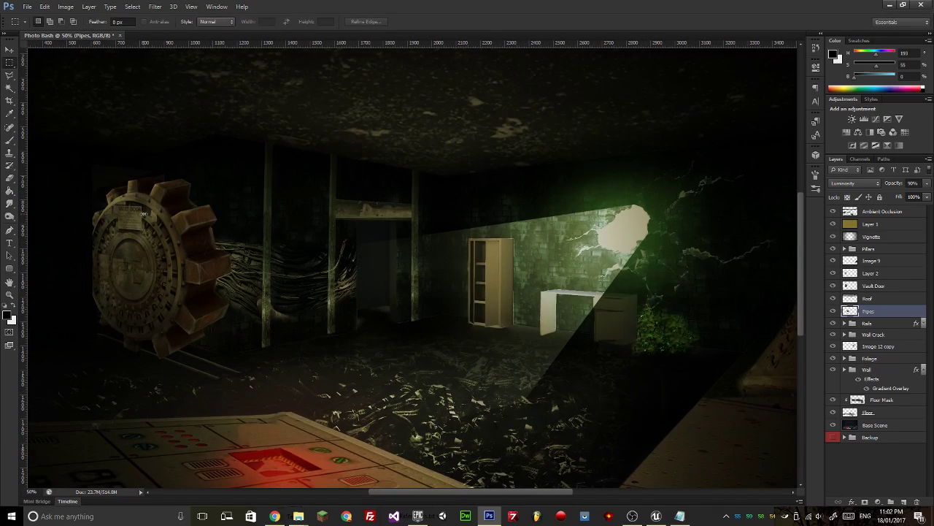
Clear the strip of the Pipes layer hidden behind the vault door.
{"action": "left_click_drag", "start_coordinate": [130, 156], "coordinate": [219, 369]}
{"action": "left_click", "coordinate": [276, 380]}
{"action": "left_click_drag", "start_coordinate": [233, 343], "coordinate": [372, 296]}
{"action": "left_click", "coordinate": [303, 338]}
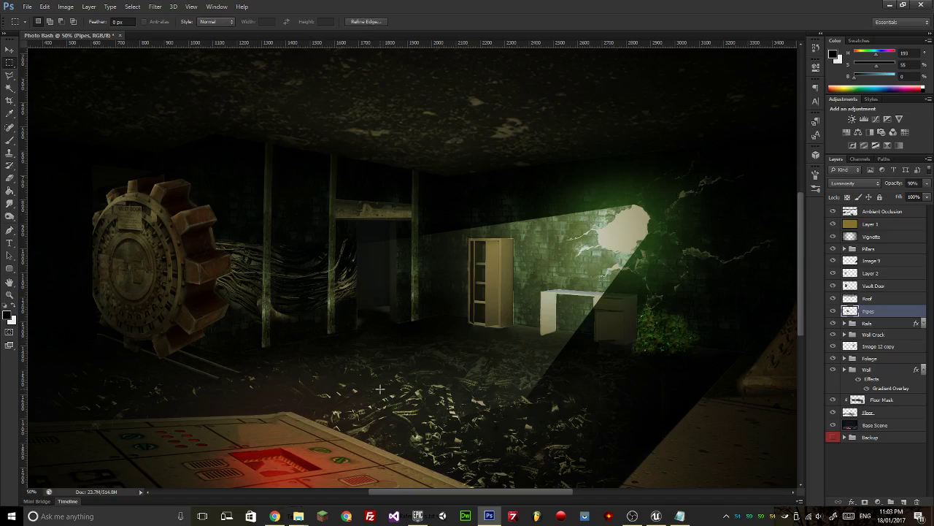
Outline the area just below the cables between the pillars with a polygonal selection and clear it from the Pipes layer.
{"action": "left_click", "coordinate": [12, 76]}
{"action": "left_click", "coordinate": [254, 319]}
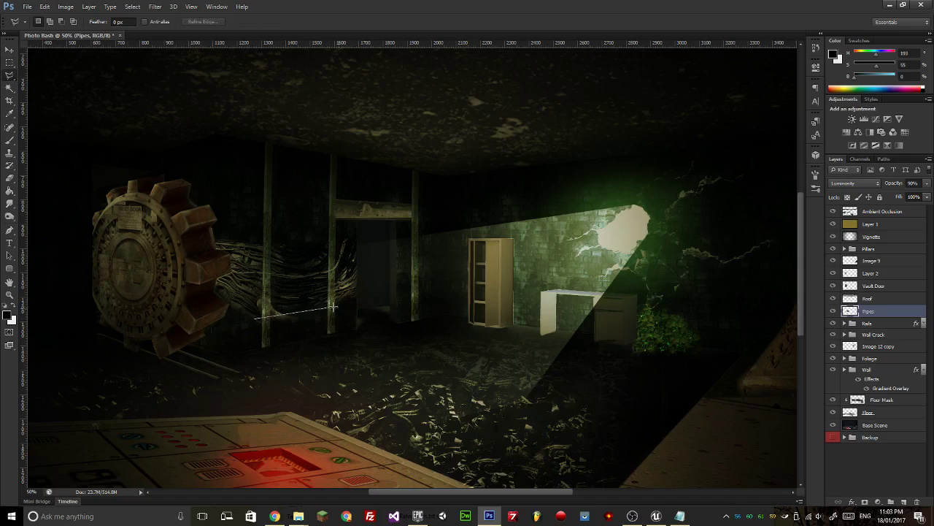
{"action": "left_click", "coordinate": [332, 308]}
{"action": "left_click", "coordinate": [380, 330]}
{"action": "left_click", "coordinate": [316, 382]}
{"action": "left_click", "coordinate": [230, 348]}
{"action": "left_click", "coordinate": [256, 321]}
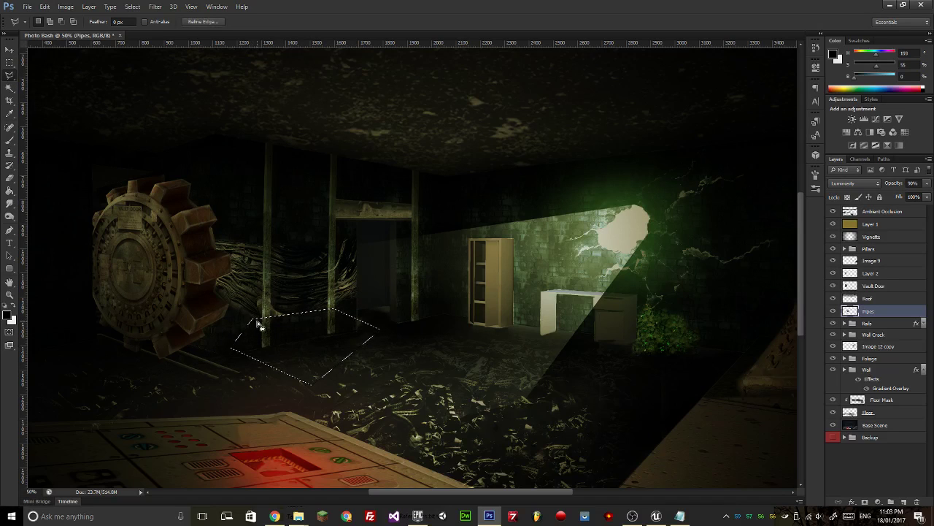
{"action": "key", "text": "ctrl+d"}
{"action": "key", "text": "m"}
{"action": "left_click", "coordinate": [173, 153]}
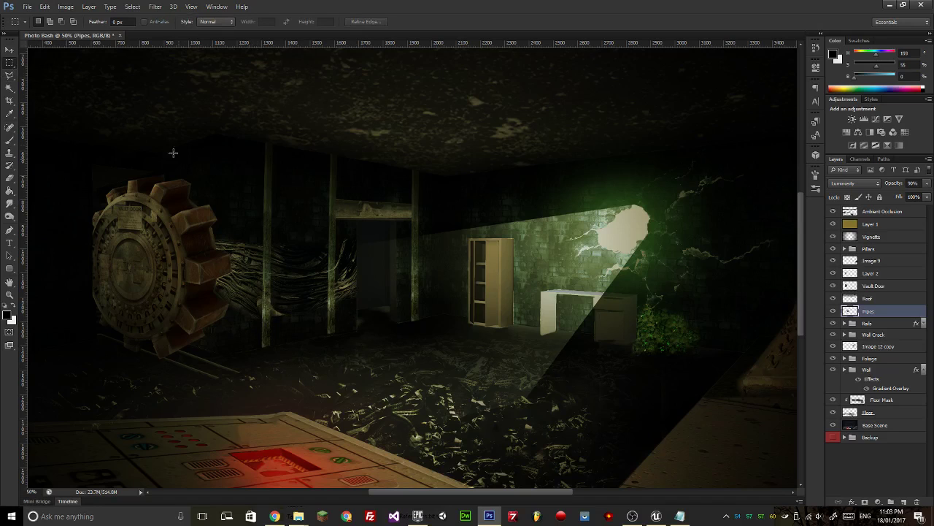
Lower the top of the wall cables on the Pipes layer, scaling their height to about 90%.
{"action": "key", "text": "ctrl+t"}
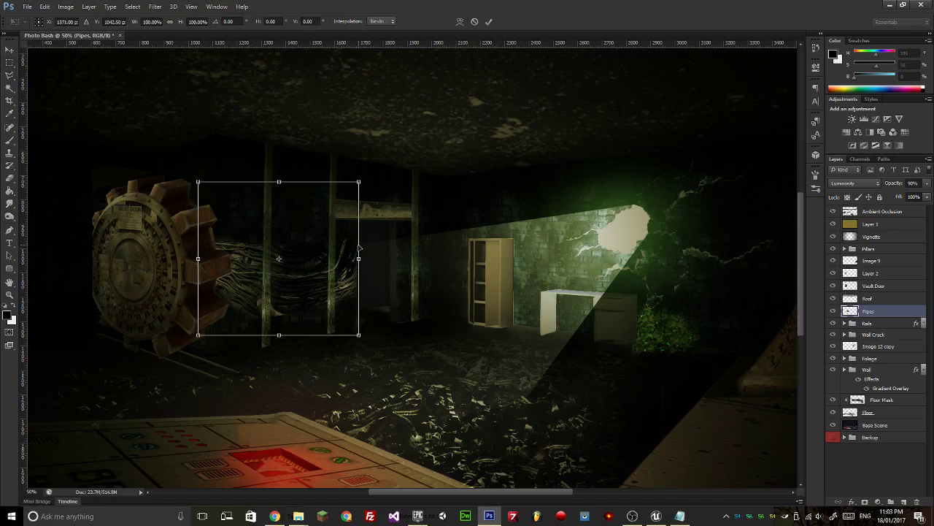
{"action": "left_click_drag", "start_coordinate": [279, 183], "coordinate": [279, 197]}
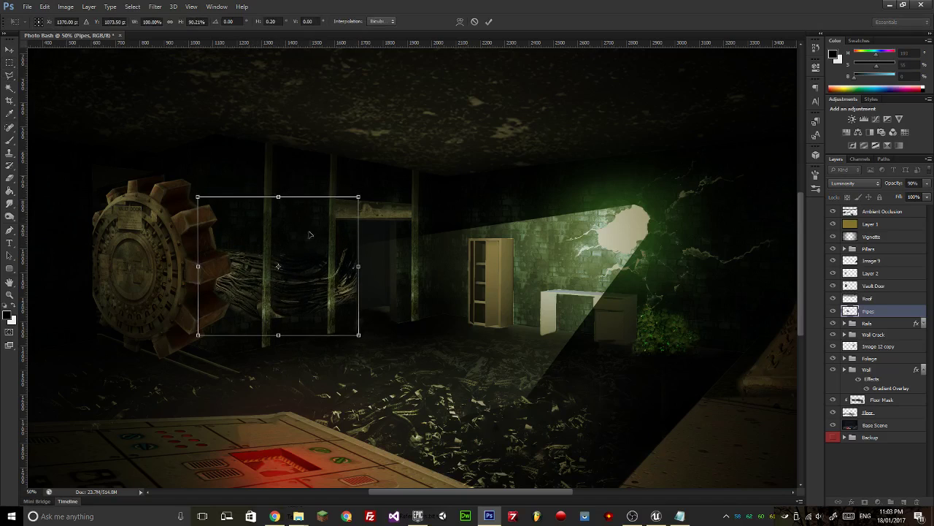
{"action": "key", "text": "Return"}
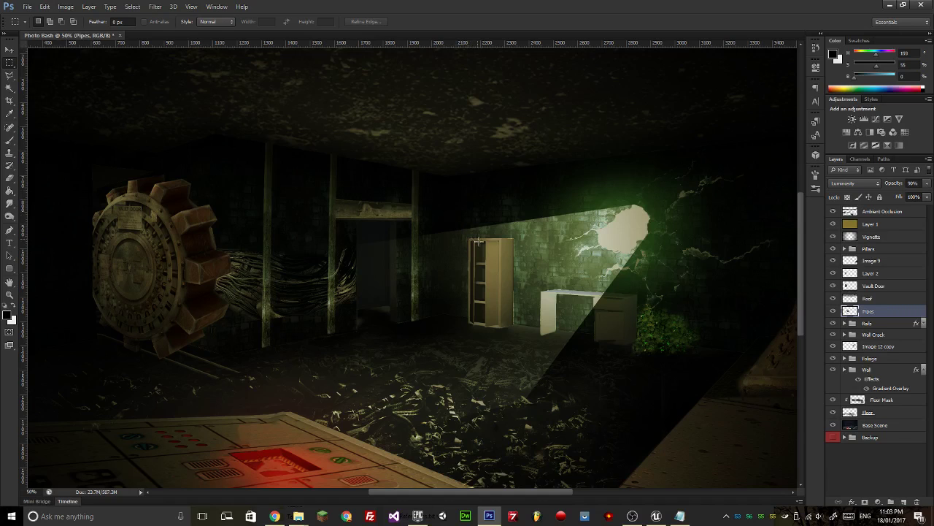
Add a new layer named Ambient Occlusion 2 above the Ambient Occlusion layer.
{"action": "key", "text": "space"}
{"action": "left_click_drag", "start_coordinate": [484, 293], "coordinate": [484, 292]}
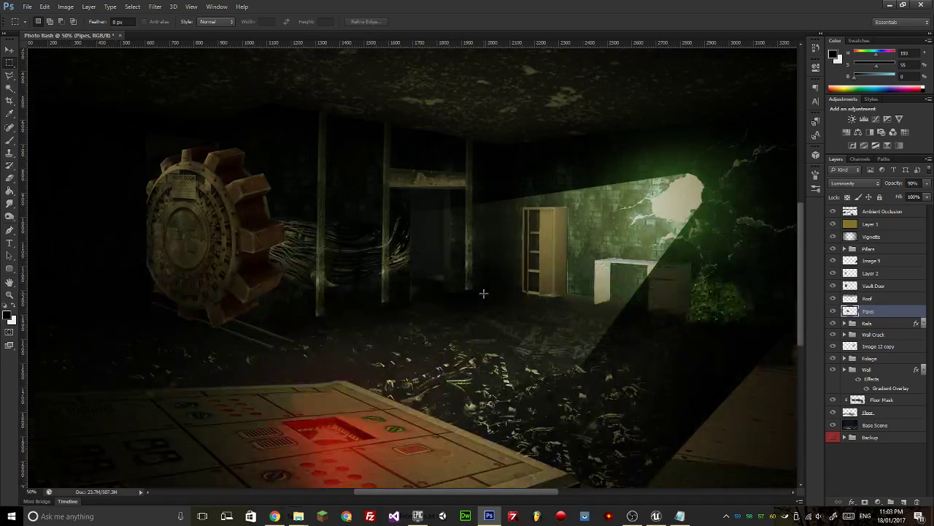
{"action": "left_click", "coordinate": [905, 213]}
{"action": "key", "text": "ctrl+shift+n"}
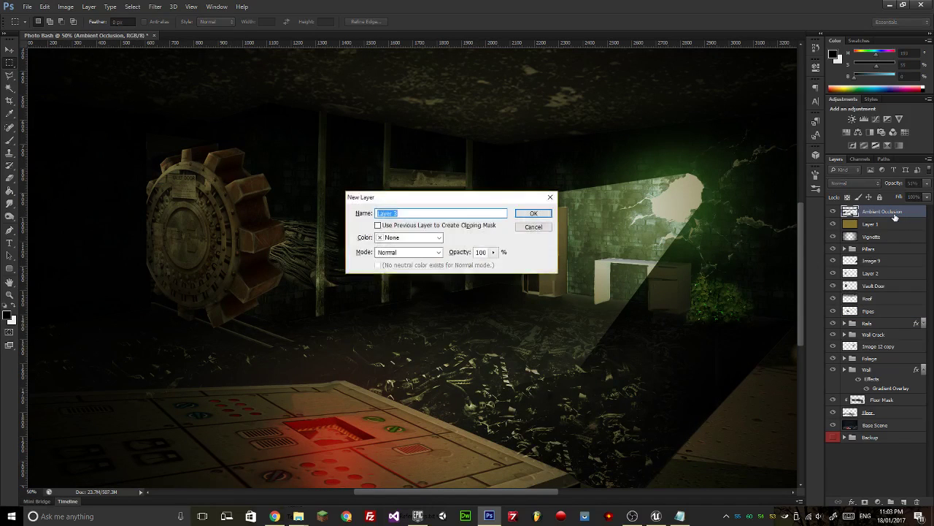
{"action": "type", "text": "Ambient Occlusion 2"}
{"action": "key", "text": "Return"}
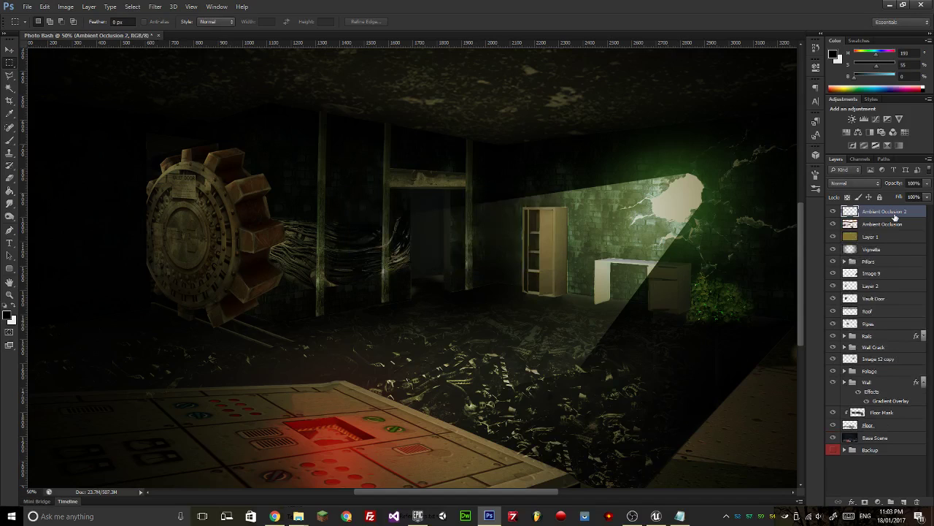
Paint a thin black contact shadow along the base of the cable wall with a brush reduced to 20 px.
{"action": "left_click", "coordinate": [11, 144]}
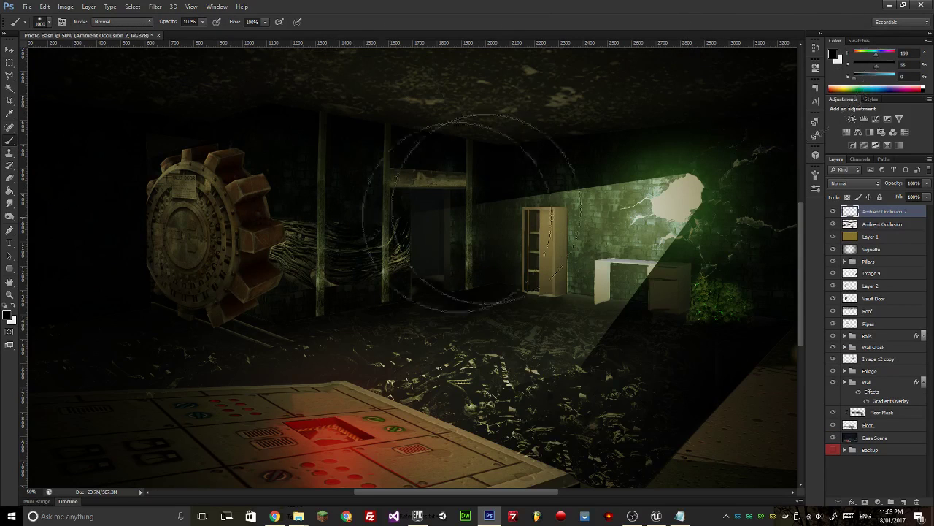
{"action": "key", "text": "bracketleft"}
{"action": "key", "text": "bracketleft"}
{"action": "key", "text": "bracketleft"}
{"action": "key", "text": "bracketleft"}
{"action": "key", "text": "bracketleft"}
{"action": "key", "text": "bracketleft"}
{"action": "key", "text": "bracketleft"}
{"action": "key", "text": "bracketleft"}
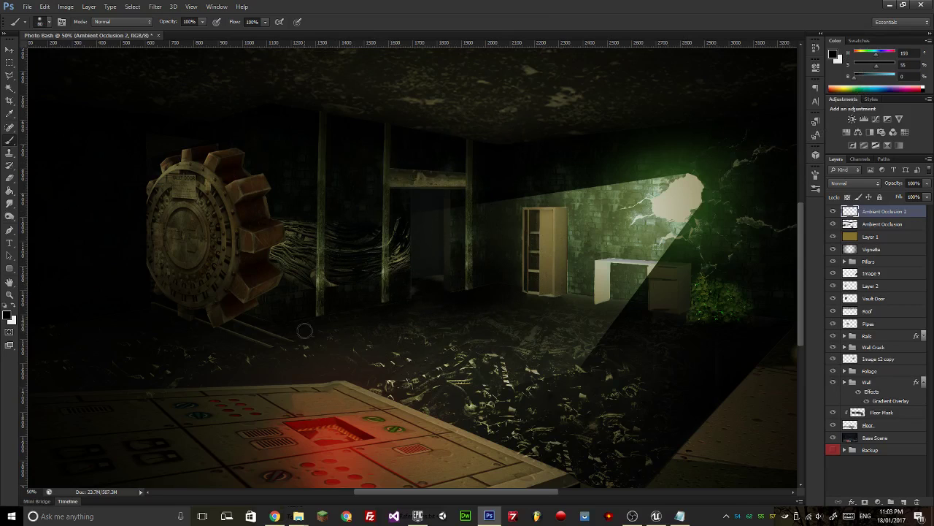
{"action": "left_click_drag", "start_coordinate": [291, 323], "coordinate": [404, 301]}
{"action": "scroll", "coordinate": [404, 301], "scroll_direction": "up", "scroll_amount": 2}
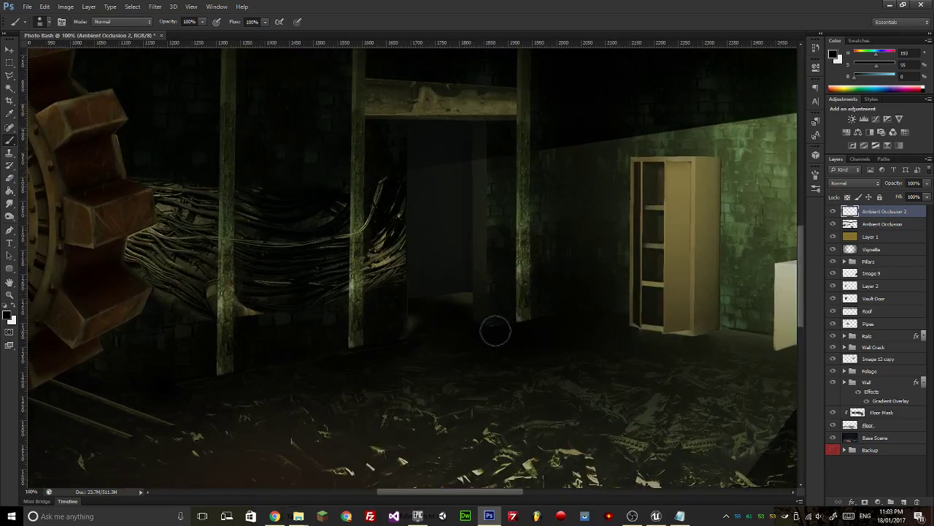
{"action": "key", "text": "bracketleft"}
{"action": "key", "text": "bracketleft"}
{"action": "key", "text": "bracketleft"}
{"action": "key", "text": "bracketleft"}
{"action": "left_click_drag", "start_coordinate": [257, 350], "coordinate": [494, 265]}
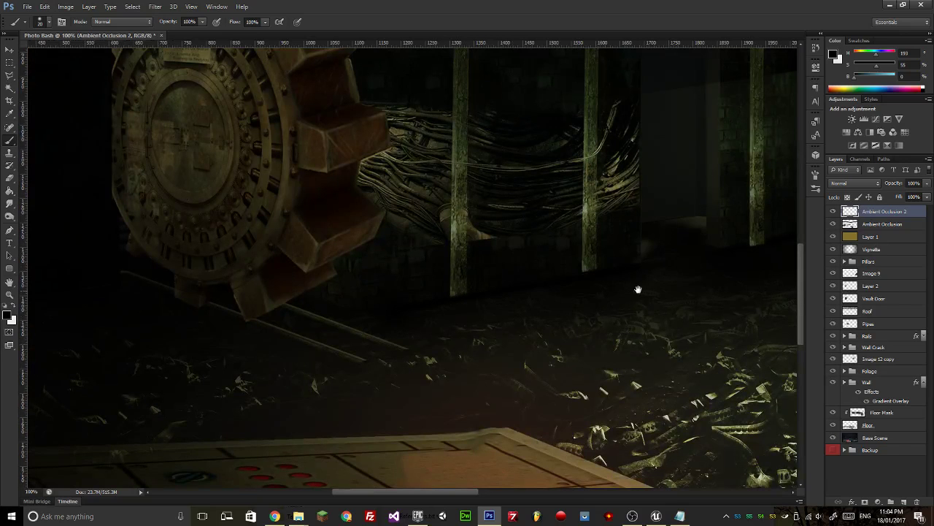
Extend the black contact shadow along the base of the brick wall behind the cabinet and desk.
{"action": "left_click_drag", "start_coordinate": [636, 289], "coordinate": [265, 316]}
{"action": "key", "text": "ctrl+r"}
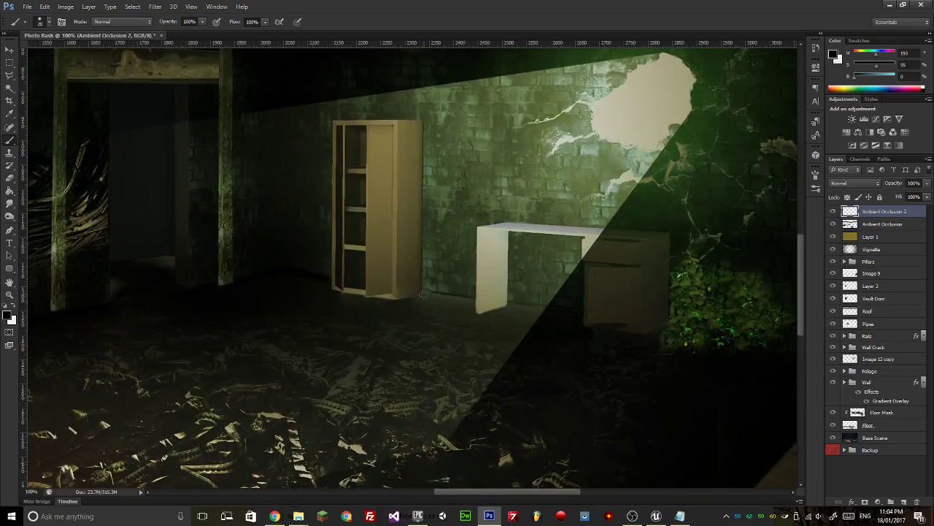
{"action": "left_click", "coordinate": [499, 299], "text": "shift"}
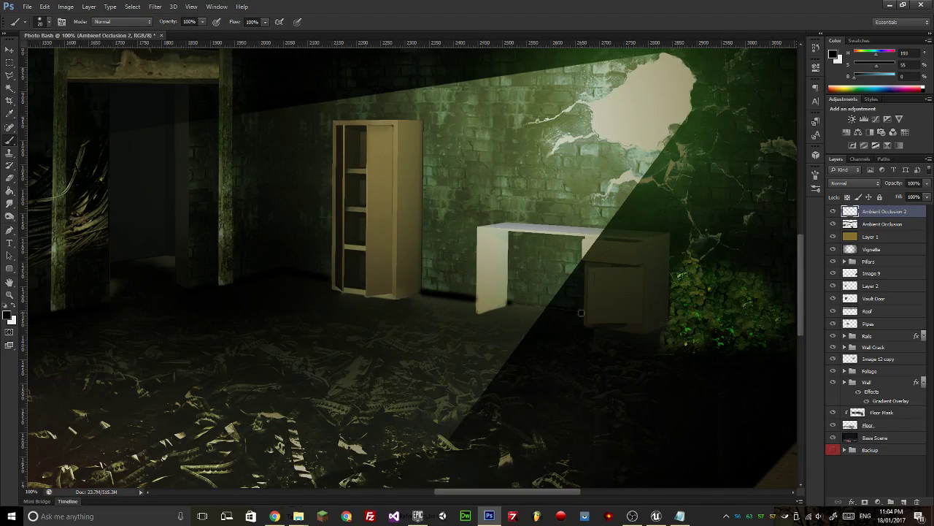
{"action": "left_click_drag", "start_coordinate": [472, 279], "coordinate": [298, 265]}
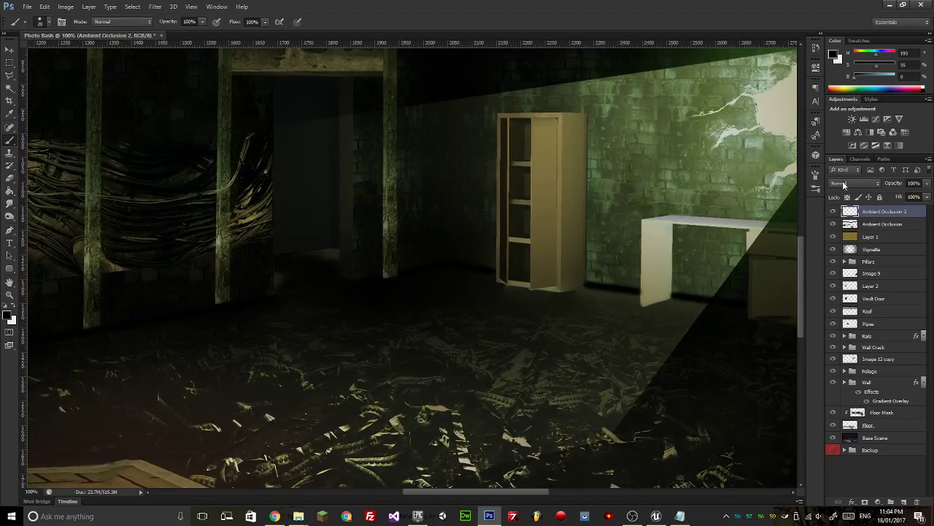
Try alternative blend modes such as Screen, Hard Light, Difference and Color on the Ambient Occlusion 2 layer, then return to Normal.
{"action": "left_click", "coordinate": [844, 185]}
{"action": "left_click", "coordinate": [850, 266]}
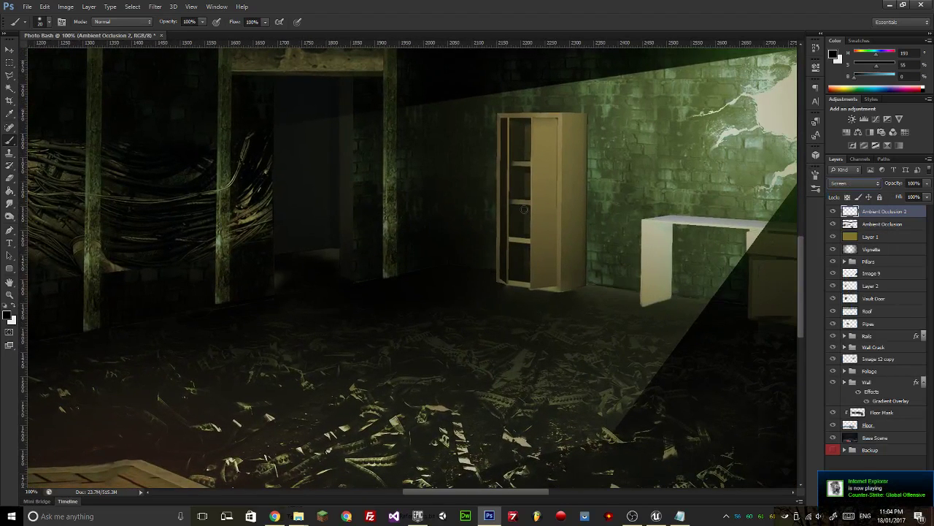
{"action": "key", "text": "Down"}
{"action": "key", "text": "Down"}
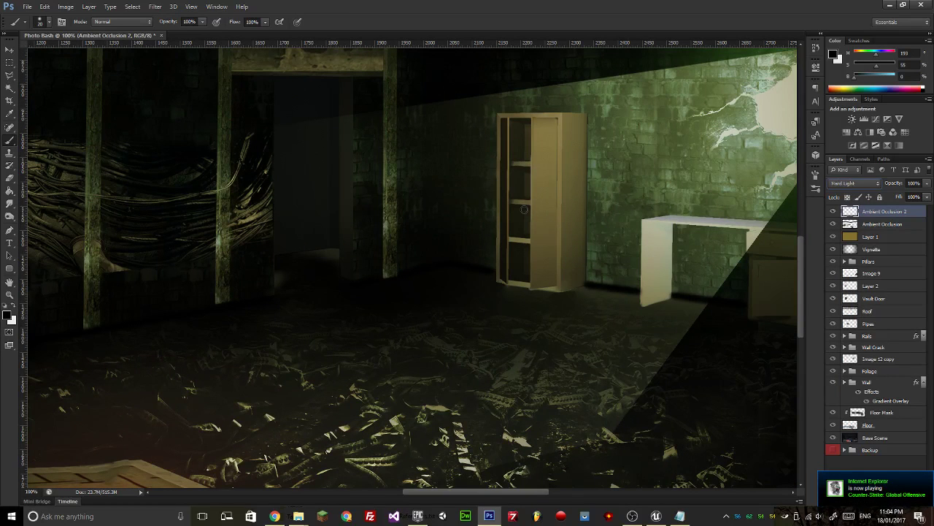
{"action": "key", "text": "Down"}
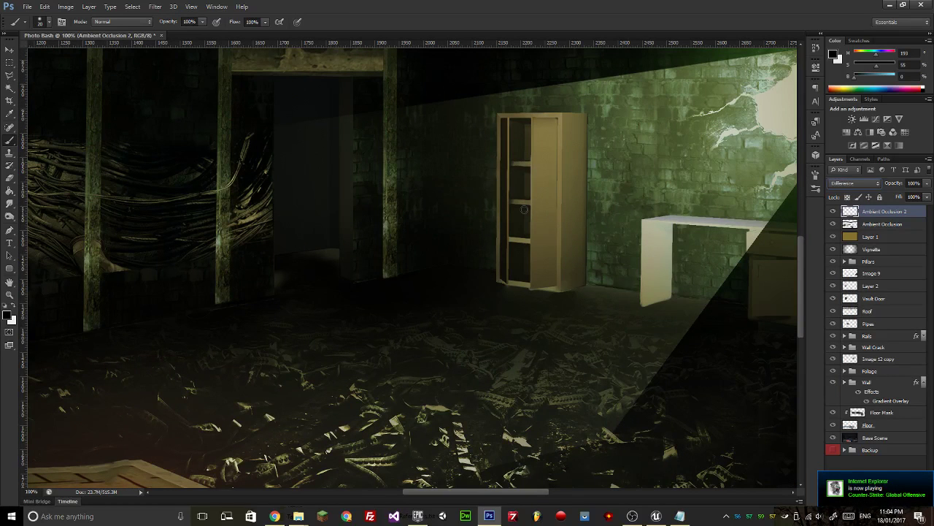
{"action": "key", "text": "Down"}
{"action": "key", "text": "Down"}
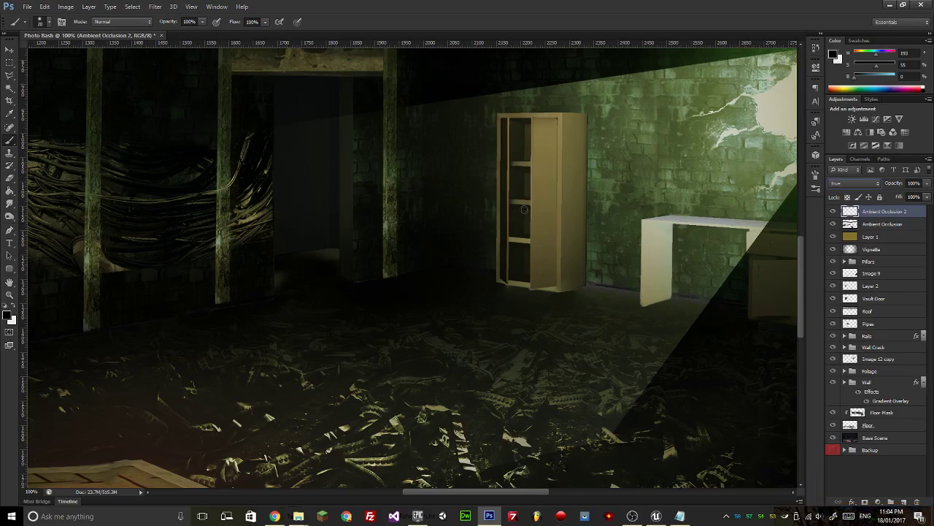
{"action": "key", "text": "Down"}
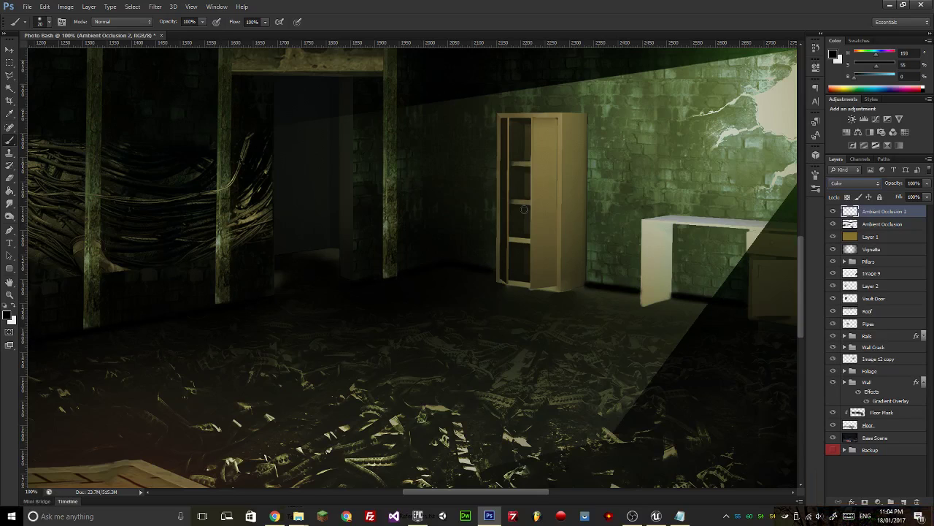
{"action": "key", "text": "Up"}
{"action": "key", "text": "Up"}
{"action": "key", "text": "Up"}
{"action": "key", "text": "Up"}
{"action": "key", "text": "Up"}
{"action": "key", "text": "Up"}
{"action": "key", "text": "Up"}
{"action": "key", "text": "Up"}
{"action": "key", "text": "Up"}
{"action": "key", "text": "Up"}
{"action": "key", "text": "Up"}
{"action": "key", "text": "Up"}
{"action": "key", "text": "Up"}
{"action": "key", "text": "Up"}
{"action": "key", "text": "Up"}
{"action": "key", "text": "Up"}
{"action": "key", "text": "Up"}
{"action": "key", "text": "Up"}
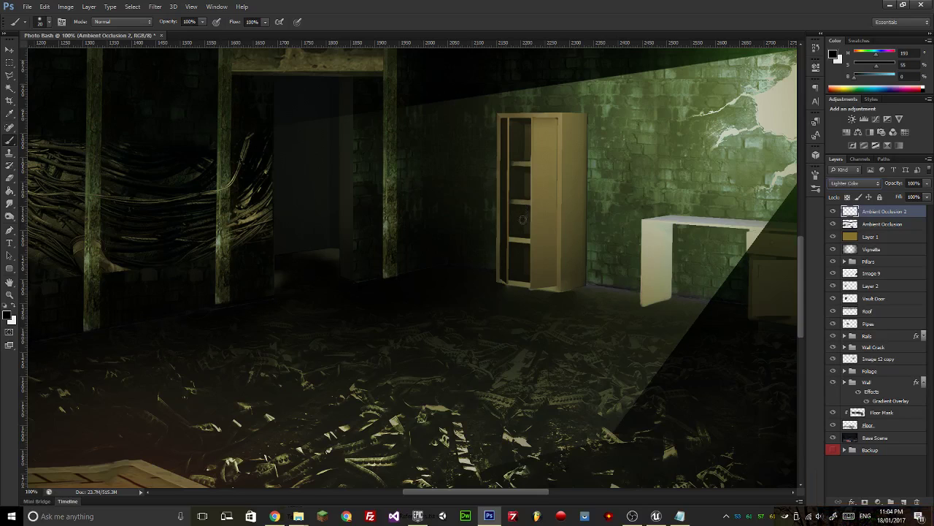
{"action": "key", "text": "Up"}
{"action": "key", "text": "Up"}
{"action": "key", "text": "Up"}
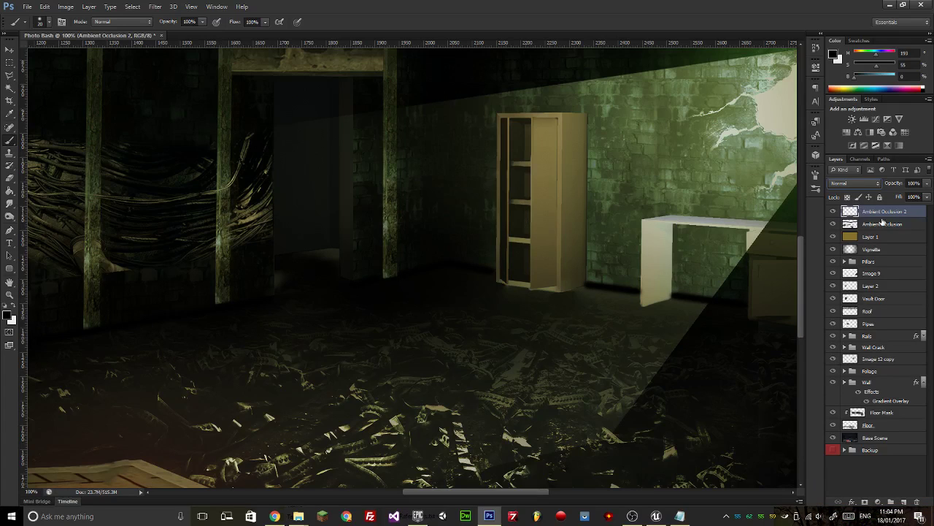
Reduce the Ambient Occlusion 2 layer's opacity to 29%.
{"action": "left_click_drag", "start_coordinate": [927, 184], "coordinate": [895, 197]}
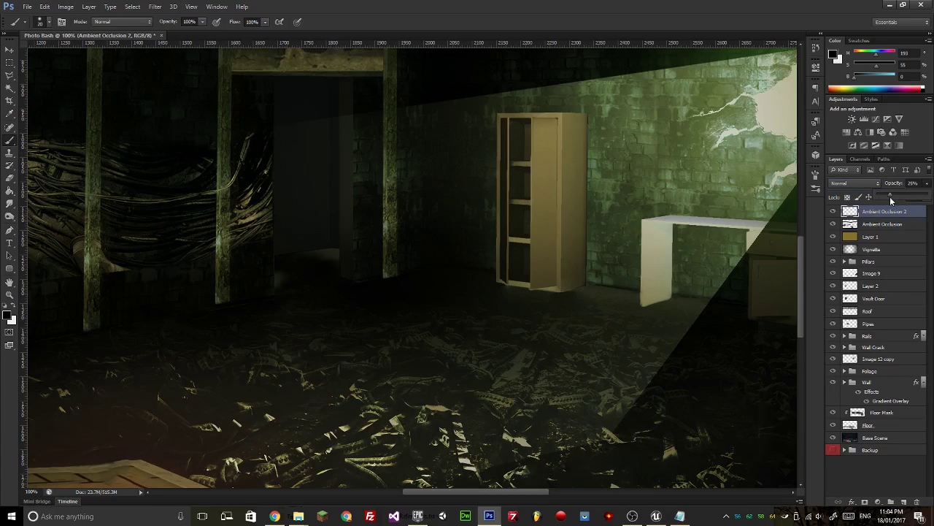
{"action": "key", "text": "ctrl+minus"}
{"action": "key", "text": "ctrl+minus"}
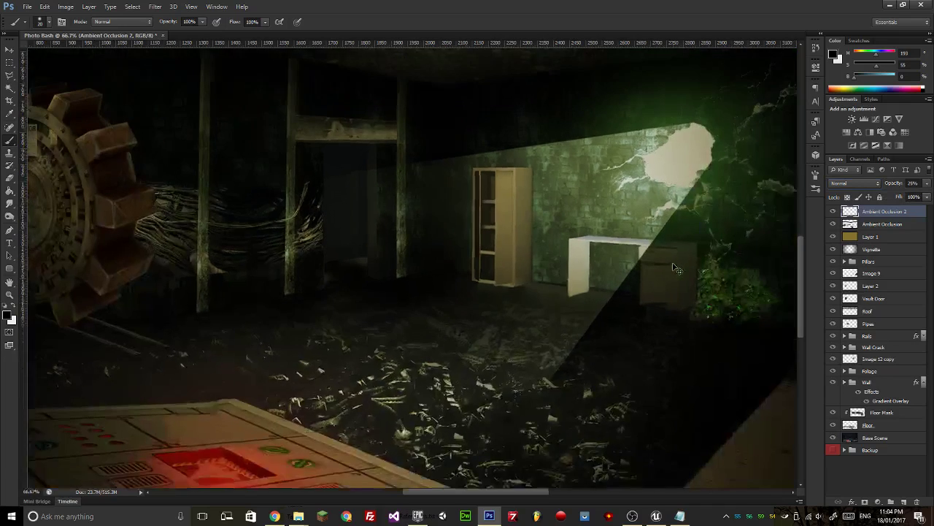
{"action": "key", "text": "ctrl+plus"}
{"action": "key", "text": "ctrl+plus"}
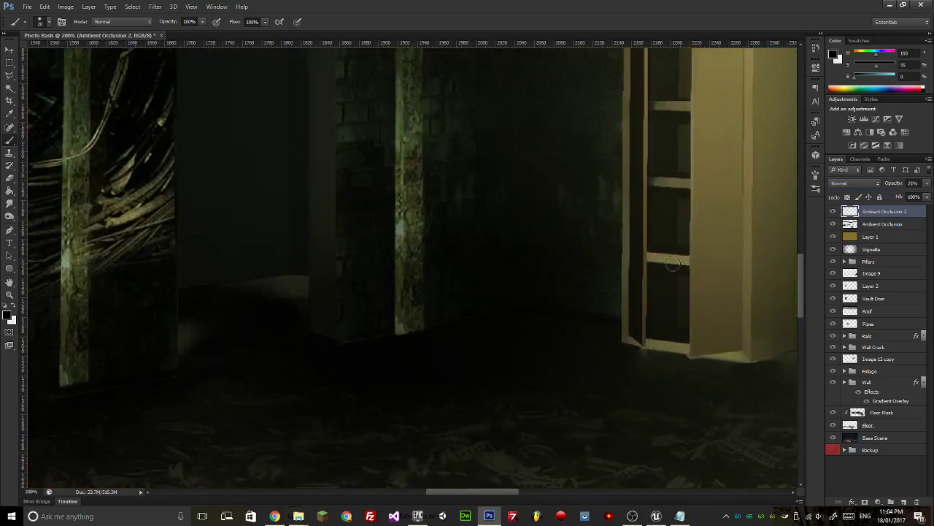
Darken the floor inside the doorway with a black brush stroke on the Ambient Occlusion layer.
{"action": "mouse_move", "coordinate": [296, 290]}
{"action": "left_mouse_down"}
{"action": "mouse_move", "coordinate": [225, 293]}
{"action": "mouse_move", "coordinate": [183, 354]}
{"action": "mouse_move", "coordinate": [216, 318]}
{"action": "left_mouse_up"}
{"action": "left_click", "coordinate": [882, 226]}
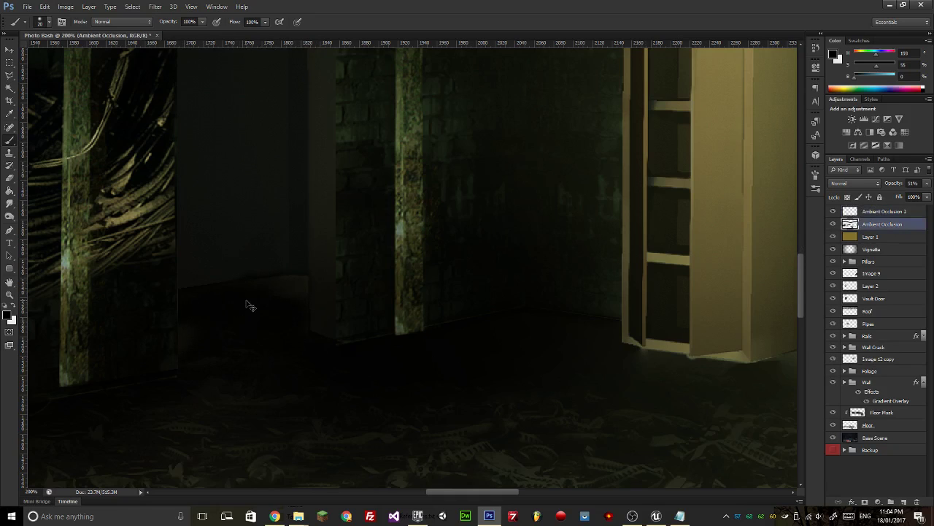
{"action": "key", "text": "ctrl+minus"}
{"action": "key", "text": "ctrl+minus"}
{"action": "key", "text": "ctrl+plus"}
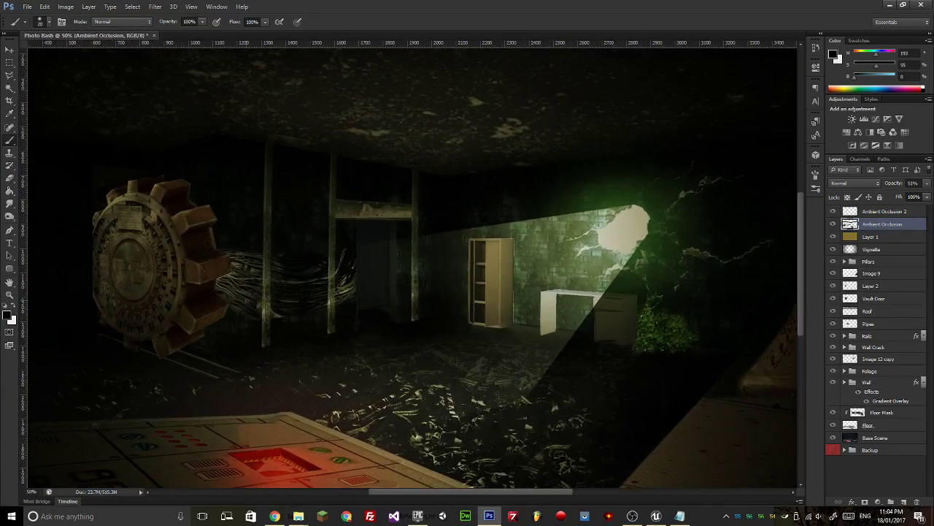
Expand the Wall group and select its Image 10 copy 10 texture layer.
{"action": "scroll", "coordinate": [248, 305], "scroll_direction": "up", "scroll_amount": 2}
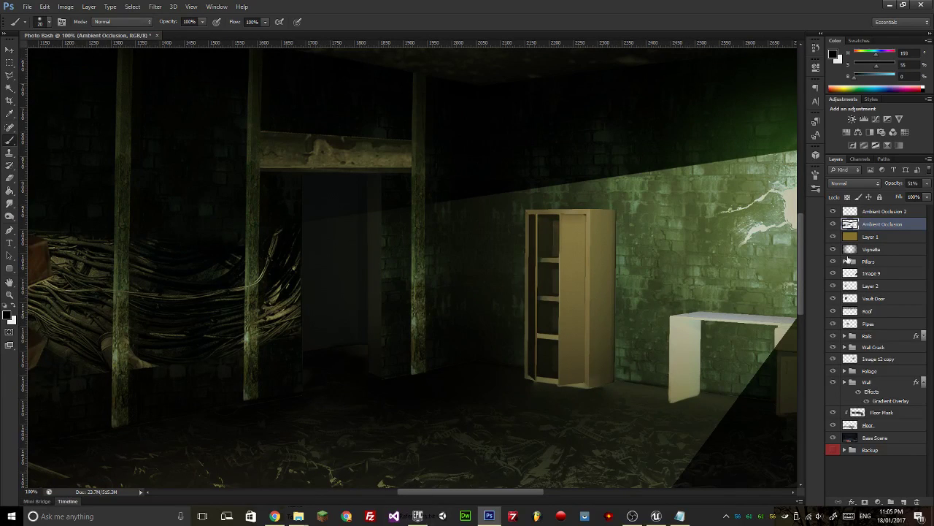
{"action": "left_click", "coordinate": [843, 347]}
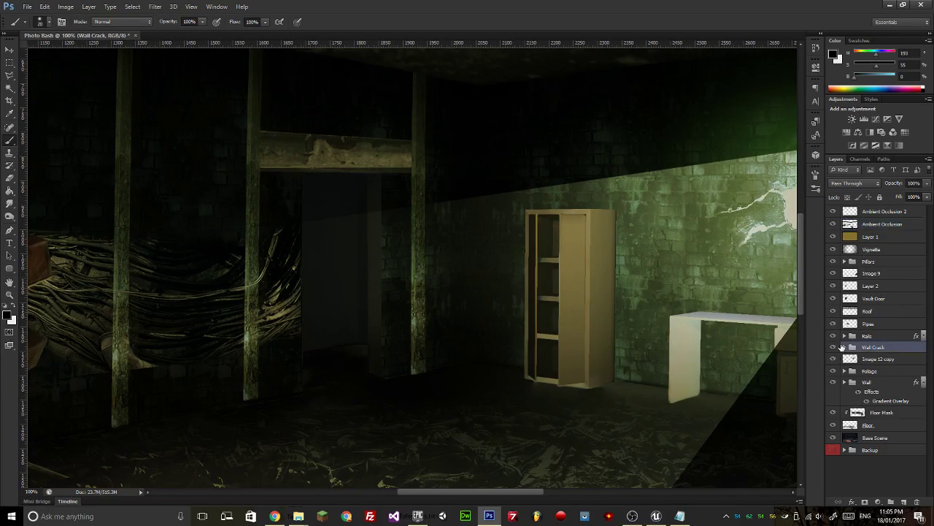
{"action": "left_click", "coordinate": [844, 347]}
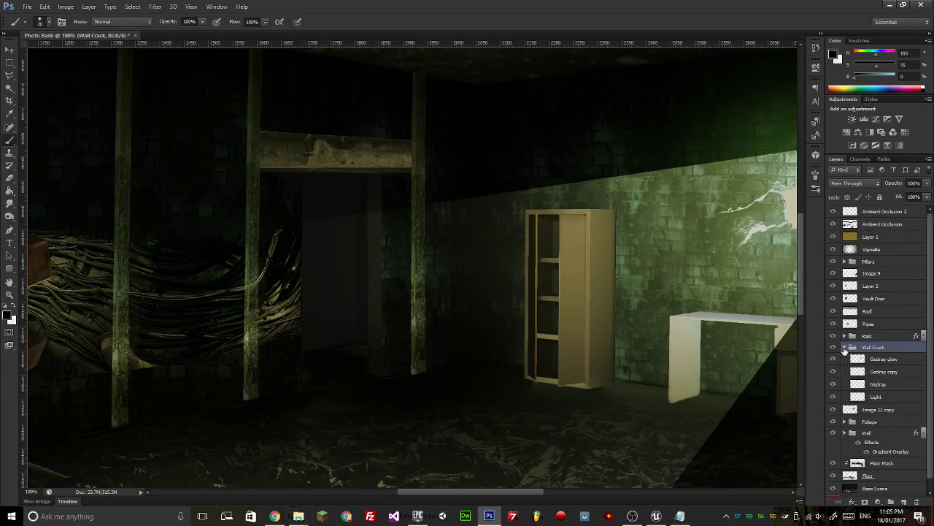
{"action": "left_click", "coordinate": [844, 347]}
{"action": "left_click", "coordinate": [844, 382]}
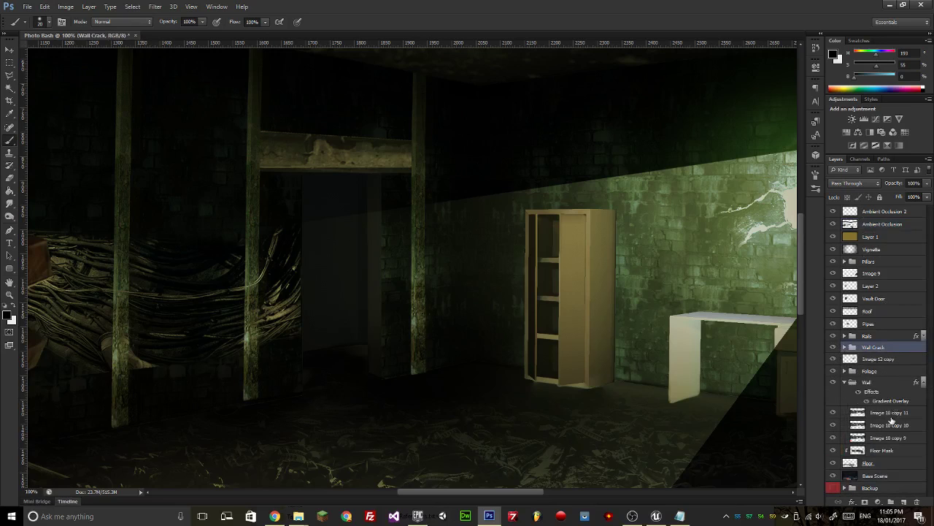
{"action": "left_click", "coordinate": [887, 427]}
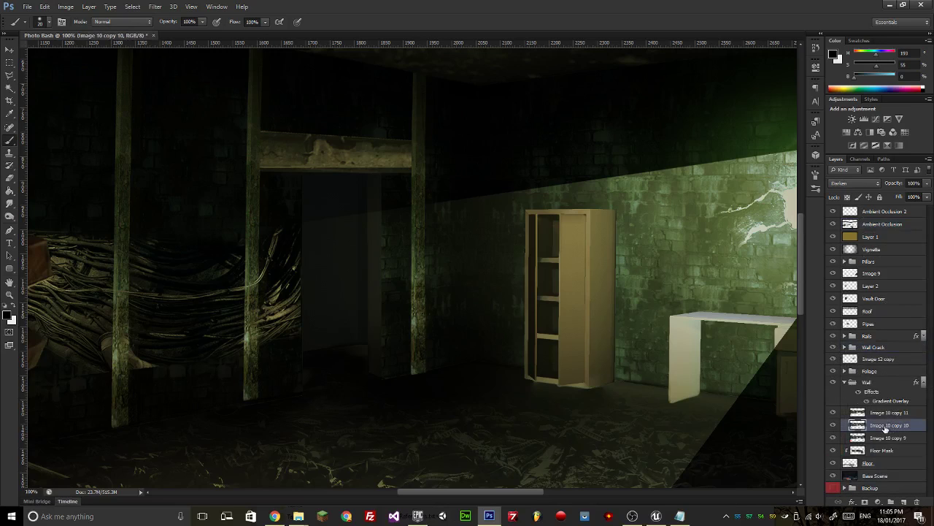
Toggle the Image 10 copy 11 layer's visibility to compare its effect on the brick walls.
{"action": "left_click", "coordinate": [833, 413]}
{"action": "left_click", "coordinate": [888, 414]}
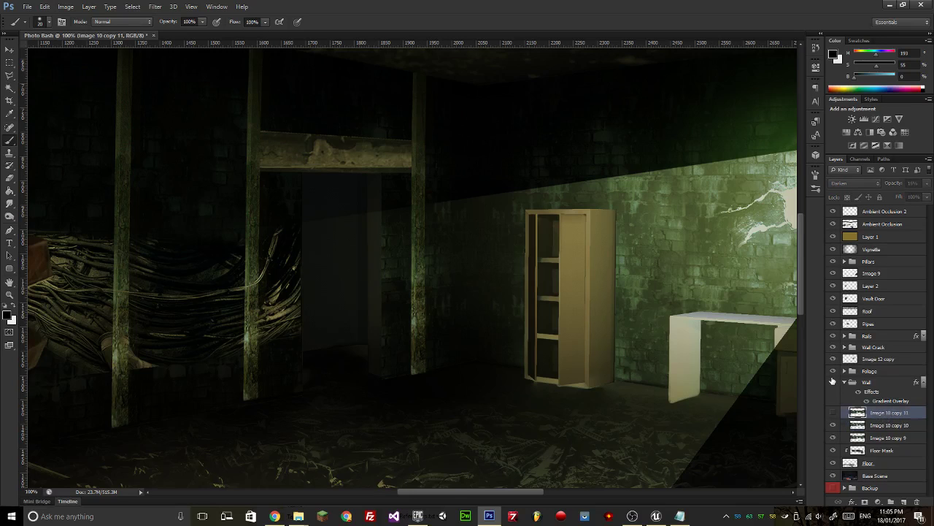
{"action": "key", "text": "ctrl+minus"}
{"action": "key", "text": "ctrl+minus"}
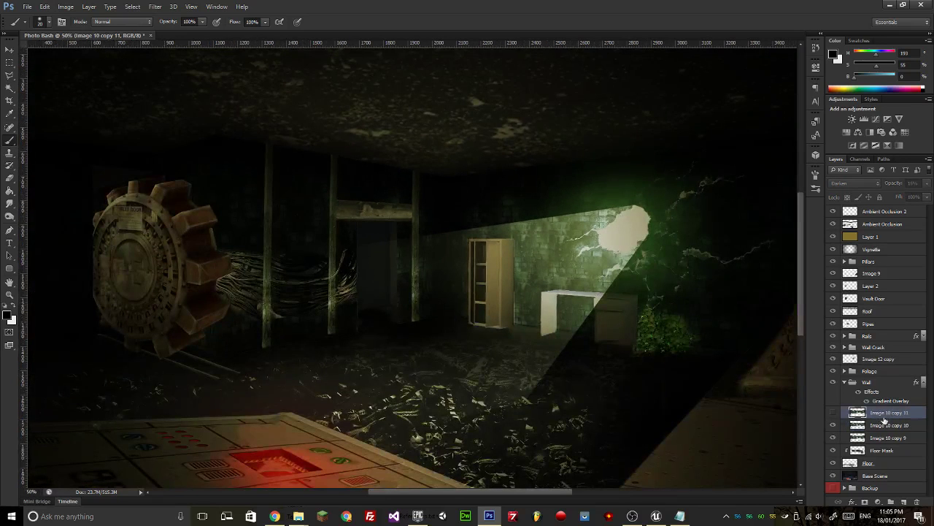
{"action": "left_click", "coordinate": [833, 414]}
{"action": "left_click", "coordinate": [833, 414]}
{"action": "left_click", "coordinate": [833, 414]}
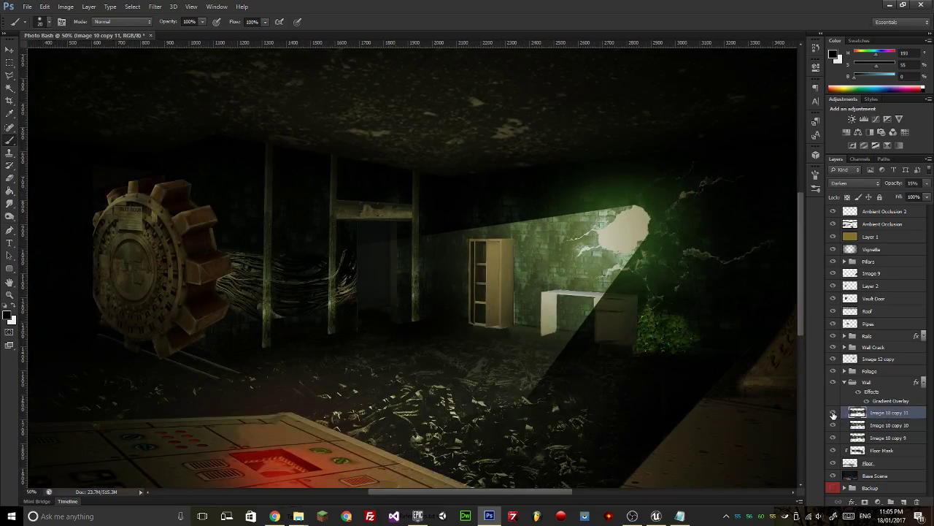
Try deleting the Image 10 copy 11 layer, compare the walls with Image 10 copy 10 toggled, and undo the deletion.
{"action": "key", "text": "Delete"}
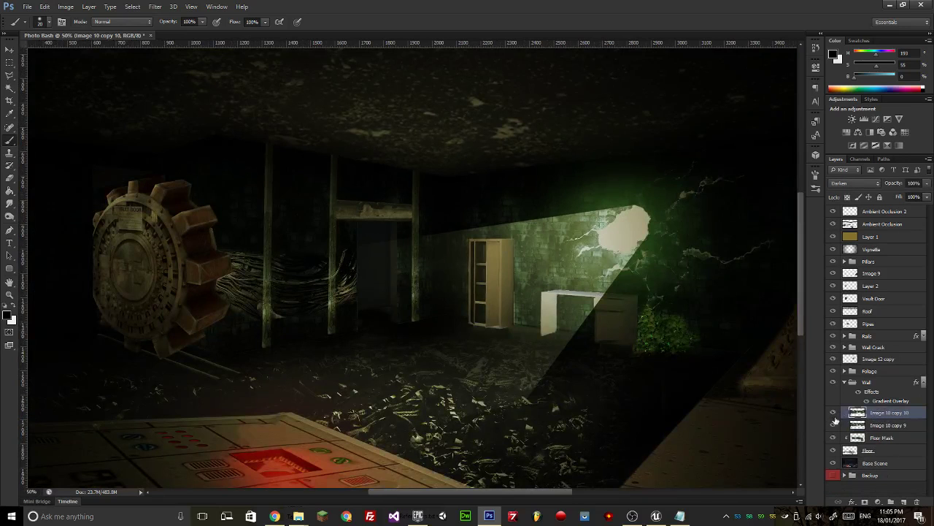
{"action": "left_click", "coordinate": [832, 413]}
{"action": "left_click", "coordinate": [833, 414]}
{"action": "key", "text": "ctrl+z"}
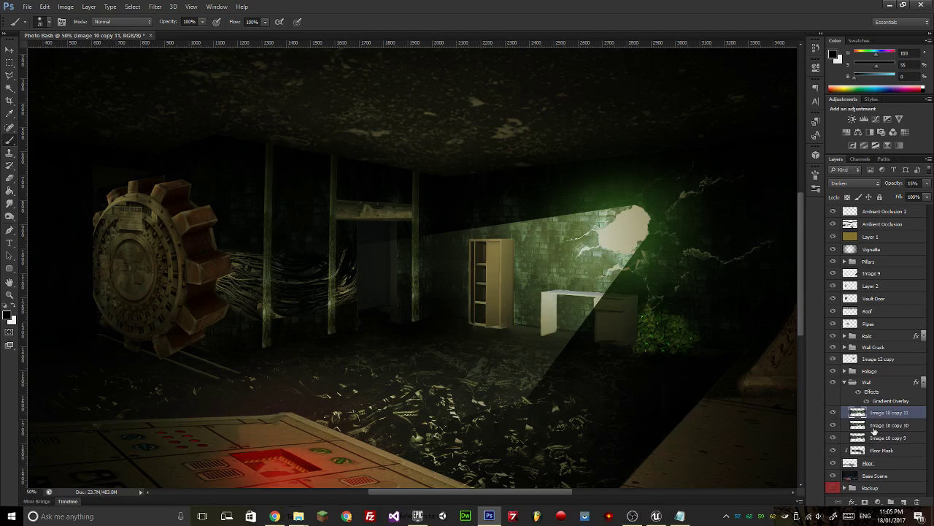
Hide the Image 10 copy 10 layer and shift the Image 10 copy 11 wall texture slightly to the left.
{"action": "left_click", "coordinate": [832, 425]}
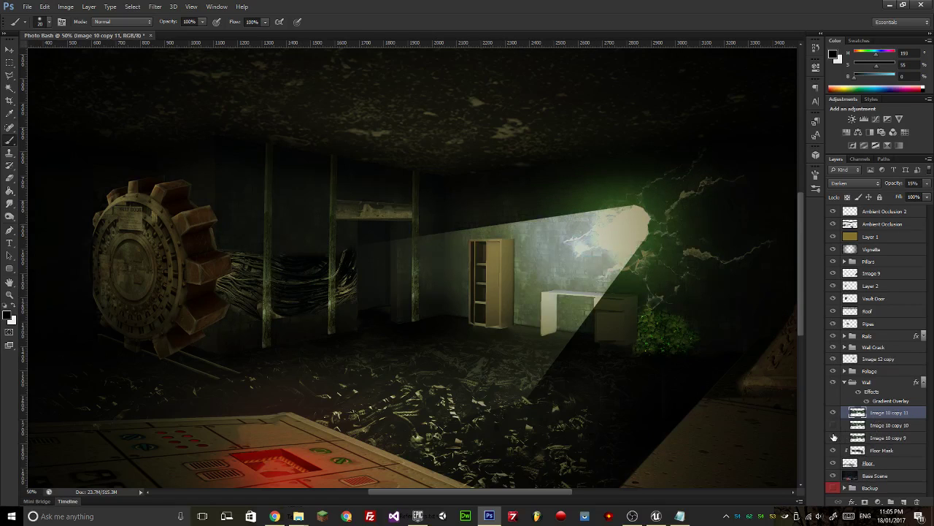
{"action": "left_click", "coordinate": [833, 437]}
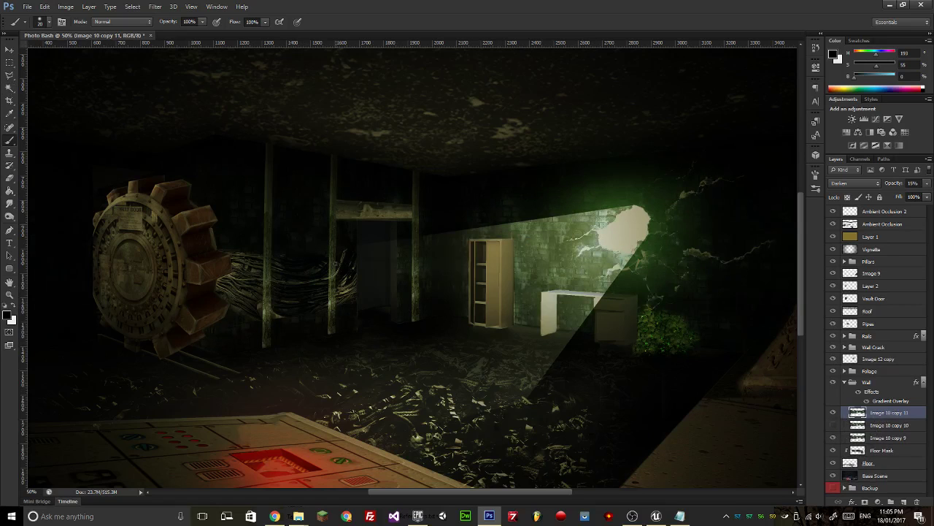
{"action": "left_click", "coordinate": [15, 51]}
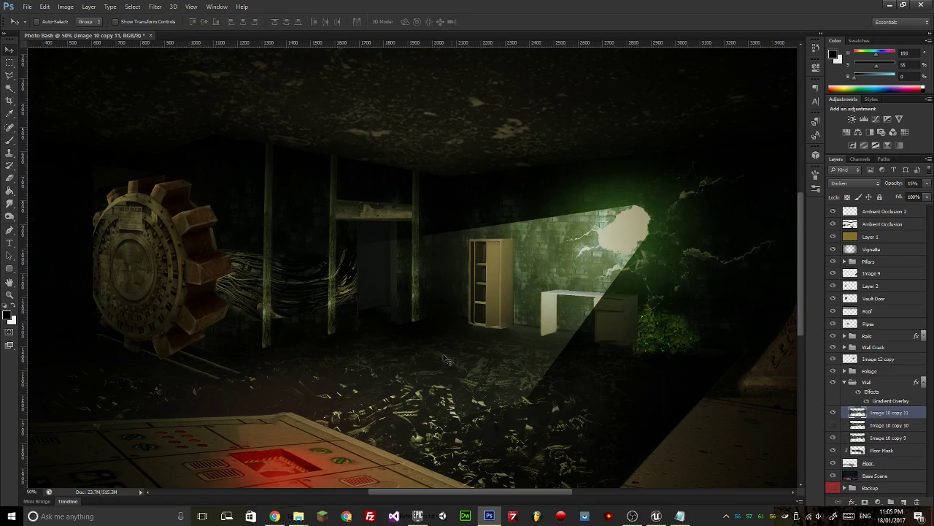
{"action": "left_click_drag", "start_coordinate": [448, 360], "coordinate": [389, 351]}
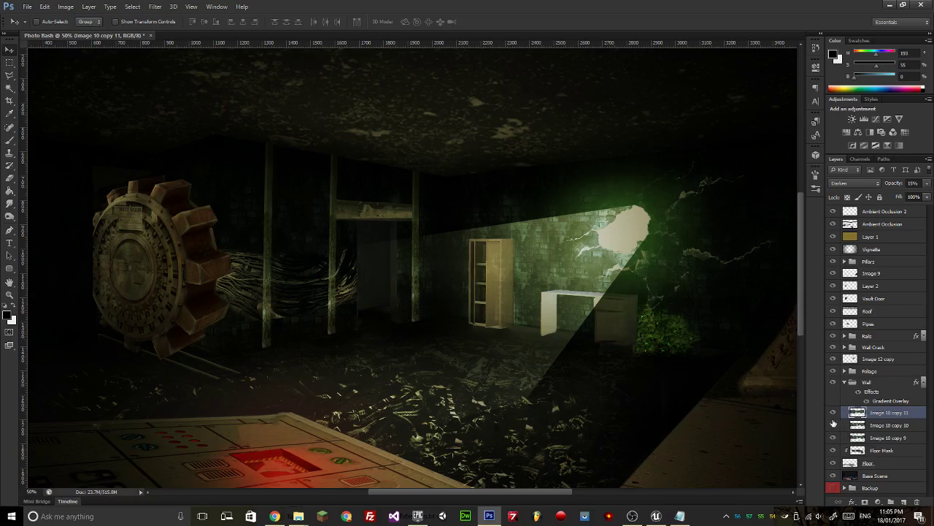
Duplicate the Image 10 copy 11 texture layer and set the duplicate to Overlay at 67% opacity.
{"action": "key", "text": "ctrl+j"}
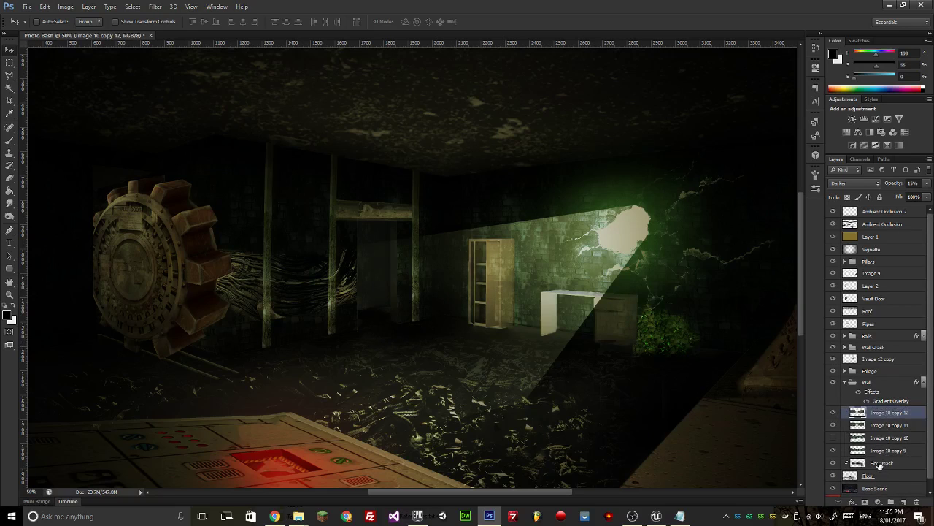
{"action": "left_click", "coordinate": [881, 463]}
{"action": "left_click", "coordinate": [880, 454]}
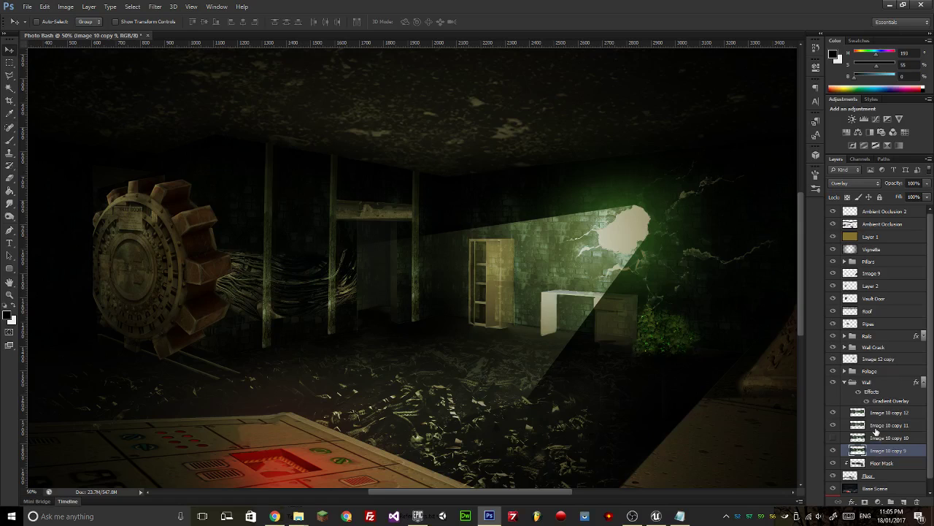
{"action": "left_click", "coordinate": [876, 427]}
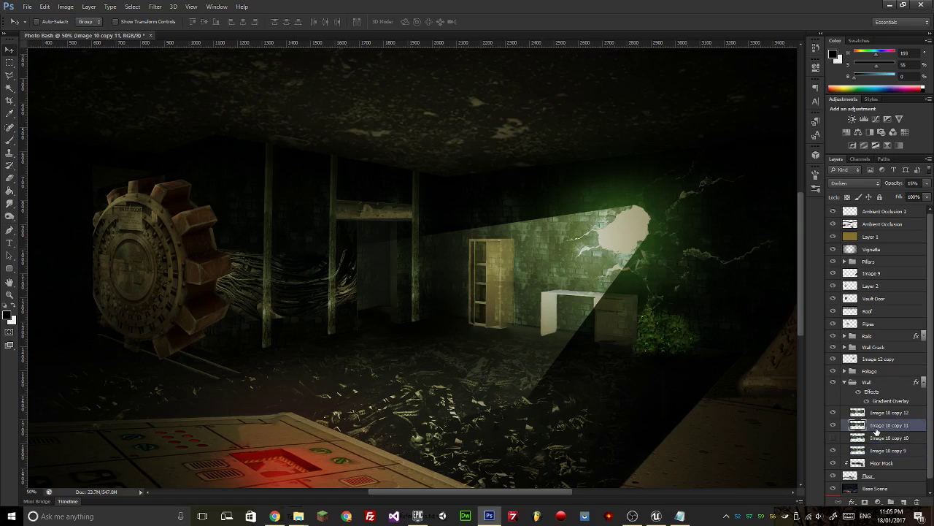
{"action": "left_click", "coordinate": [873, 415]}
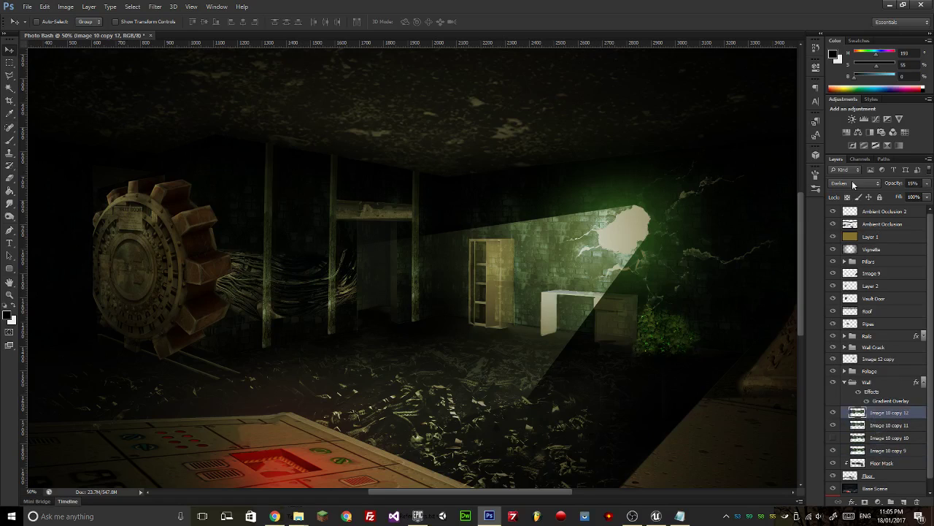
{"action": "left_click", "coordinate": [854, 183]}
{"action": "left_click", "coordinate": [834, 310]}
{"action": "left_click", "coordinate": [927, 184]}
{"action": "left_click_drag", "start_coordinate": [916, 198], "coordinate": [908, 197]}
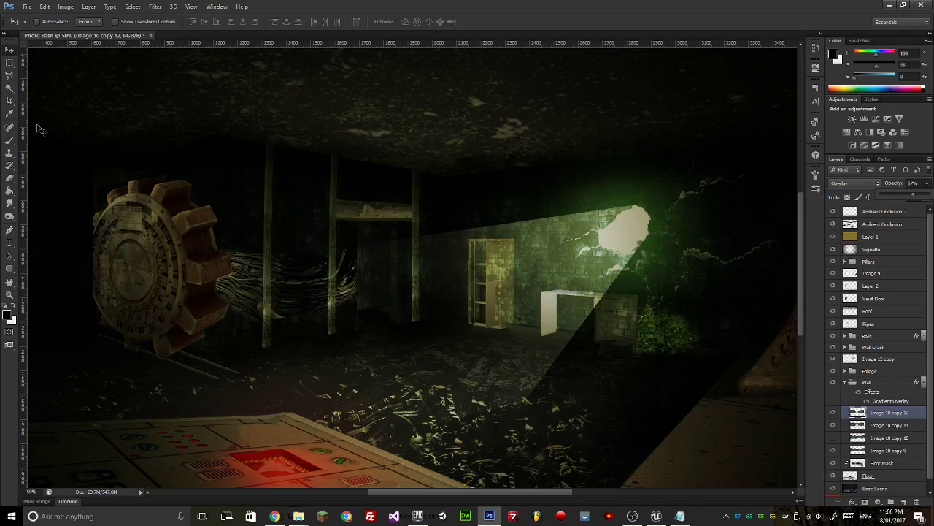
Outline the dark doorway opening below the wooden beam with a four-cornered Polygonal Lasso selection.
{"action": "left_click", "coordinate": [10, 66]}
{"action": "left_click", "coordinate": [10, 73]}
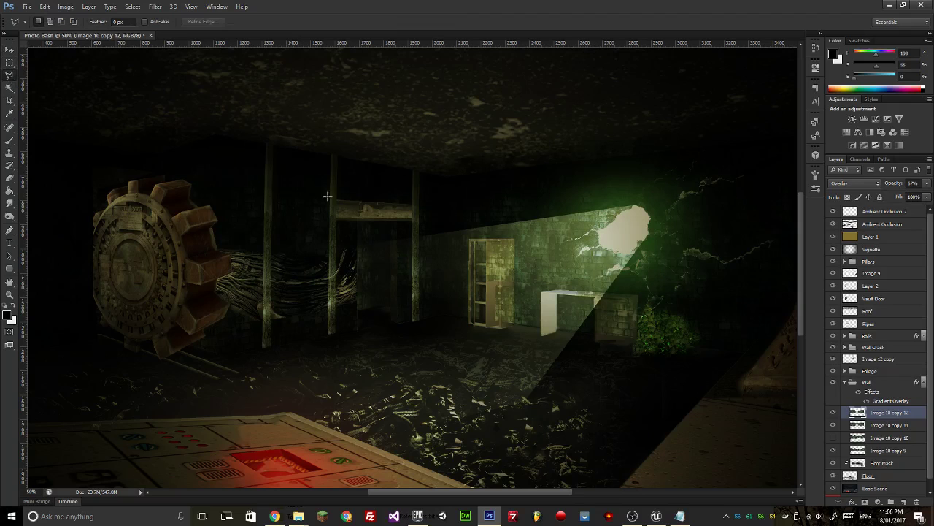
{"action": "key", "text": "ctrl+plus"}
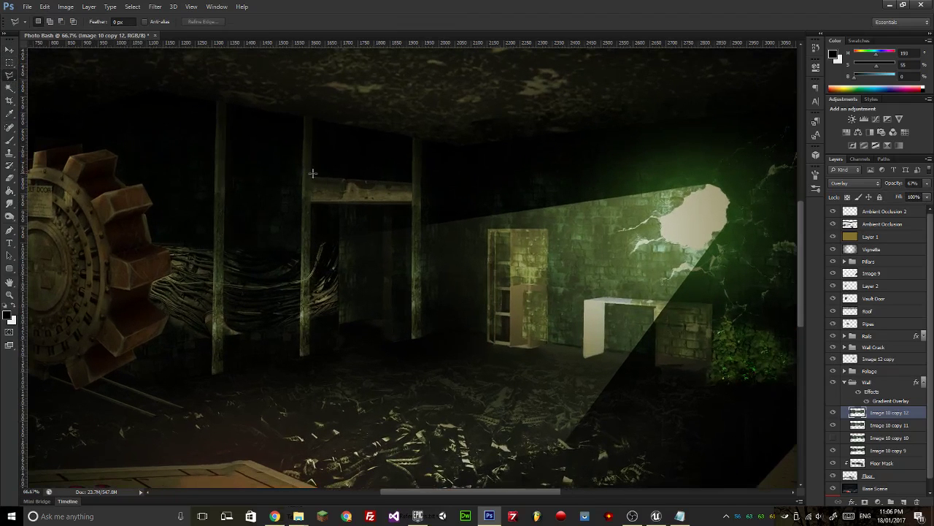
{"action": "left_click", "coordinate": [338, 350]}
{"action": "left_click", "coordinate": [339, 204]}
{"action": "left_click", "coordinate": [392, 204]}
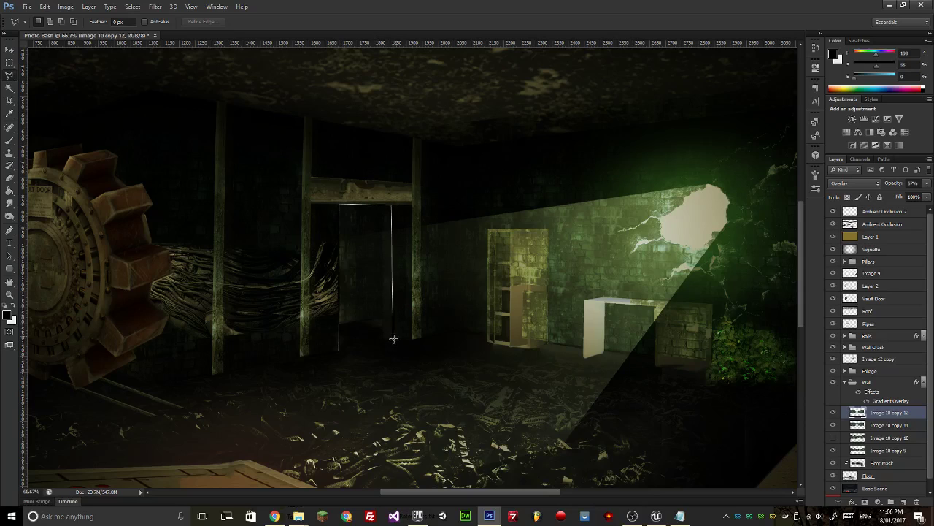
{"action": "left_click", "coordinate": [394, 341]}
{"action": "left_click", "coordinate": [339, 350]}
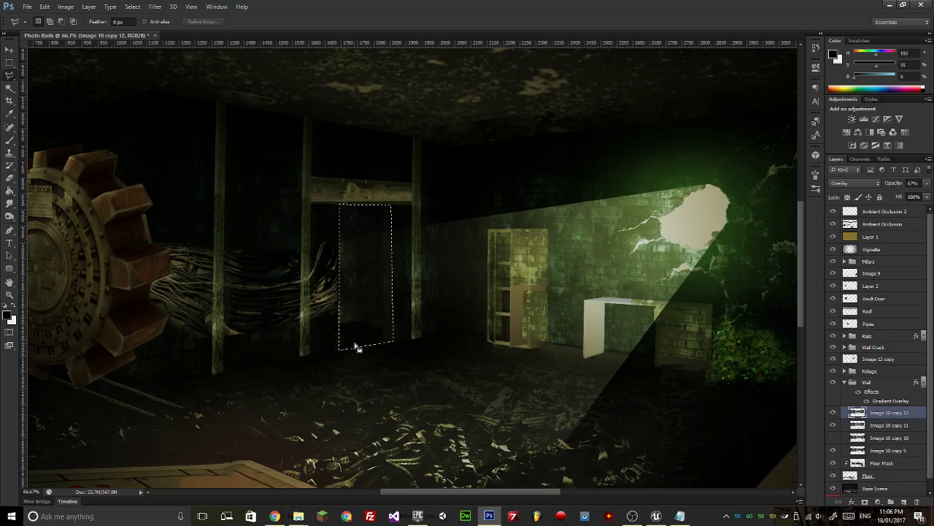
Invert the doorway selection, delete the Image 10 copy 12 texture outside the doorway, and deselect.
{"action": "right_click", "coordinate": [357, 340]}
{"action": "left_click", "coordinate": [422, 150]}
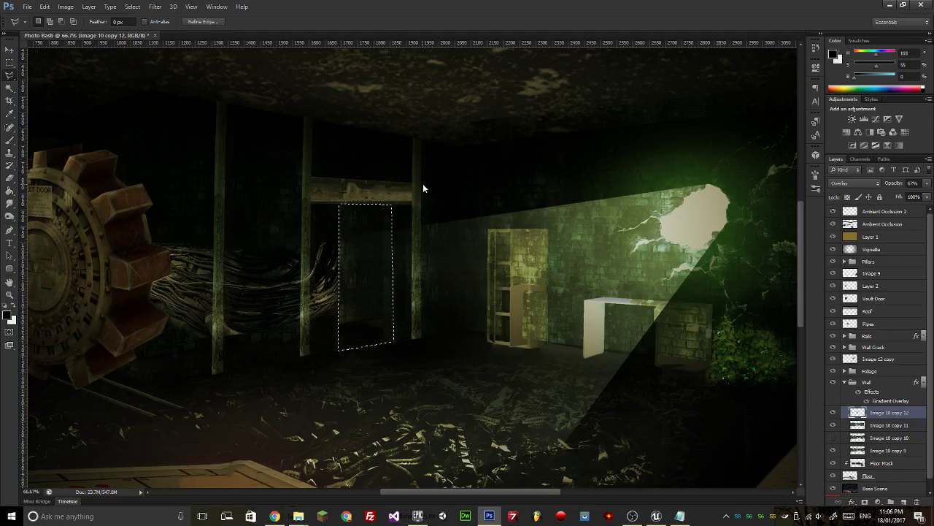
{"action": "key", "text": "m"}
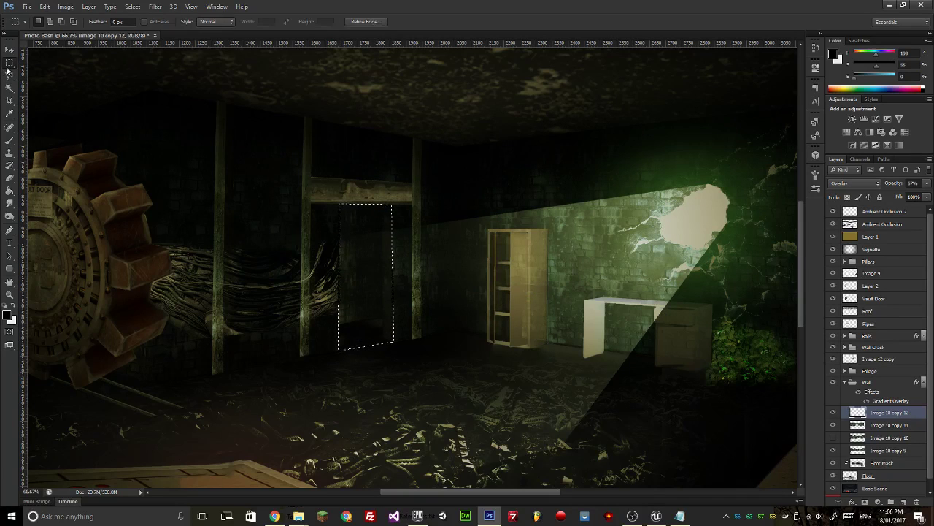
{"action": "key", "text": "Delete"}
{"action": "key", "text": "ctrl+d"}
Examine the doorway's brick texture and the whole scene at several magnifications.
{"action": "key", "text": "ctrl+minus"}
{"action": "key", "text": "ctrl+minus"}
{"action": "key", "text": "ctrl+minus"}
{"action": "key", "text": "ctrl+minus"}
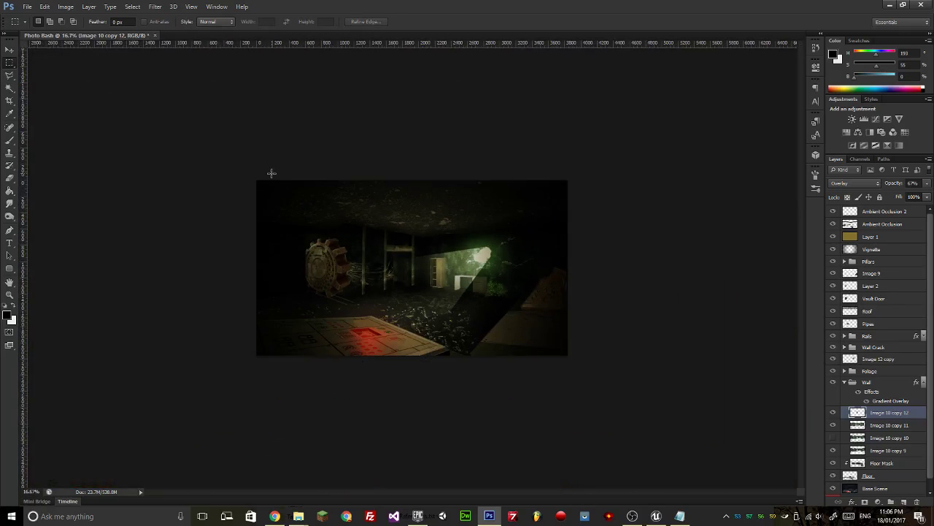
{"action": "key", "text": "ctrl+plus"}
{"action": "key", "text": "ctrl+plus"}
{"action": "key", "text": "ctrl+plus"}
{"action": "key", "text": "ctrl+plus"}
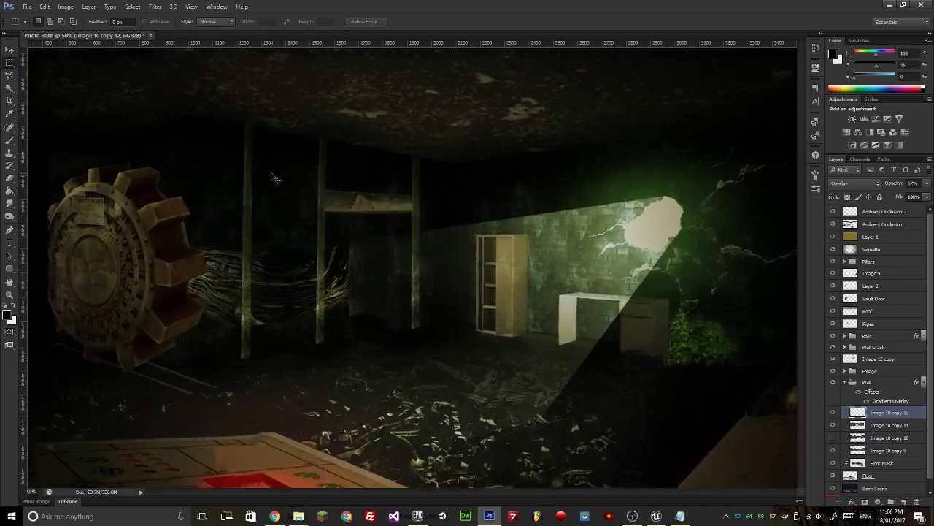
{"action": "key", "text": "ctrl+minus"}
{"action": "key", "text": "ctrl+minus"}
{"action": "key", "text": "ctrl+plus"}
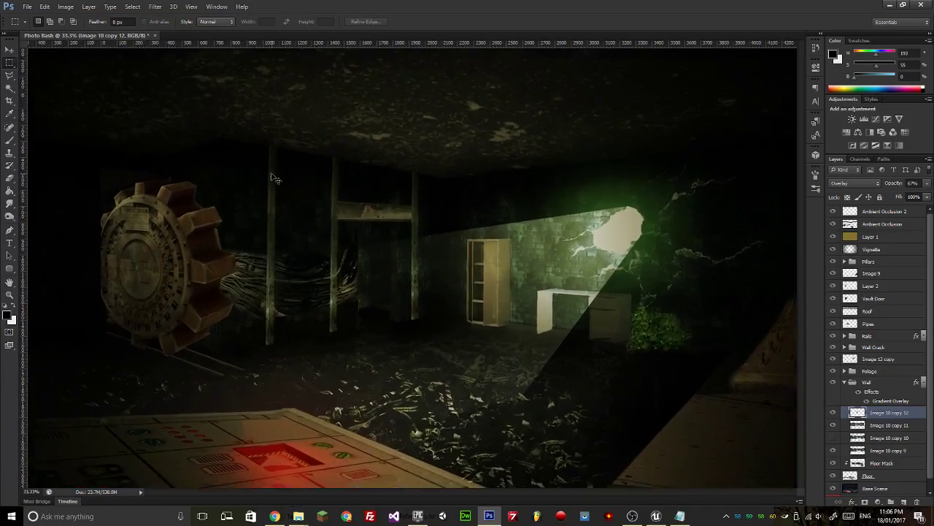
{"action": "key", "text": "ctrl+plus"}
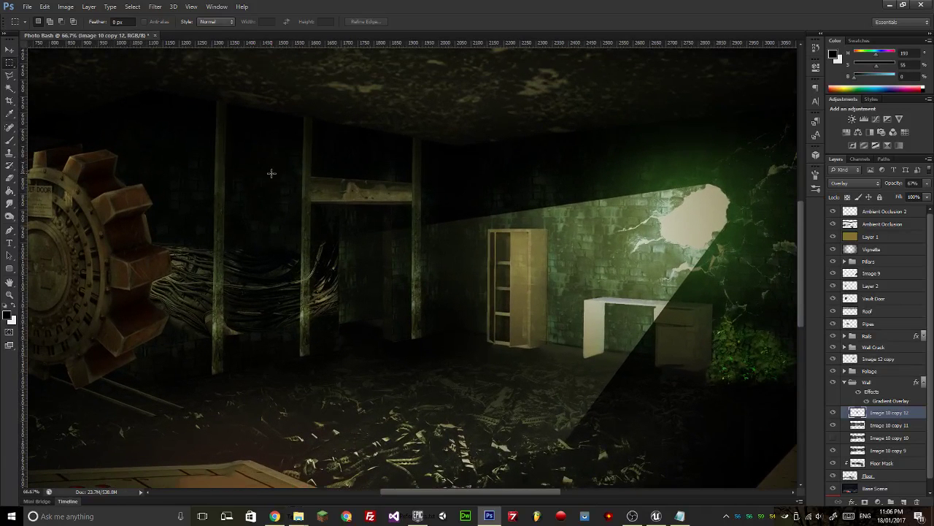
{"action": "key", "text": "ctrl+minus"}
{"action": "key", "text": "ctrl+minus"}
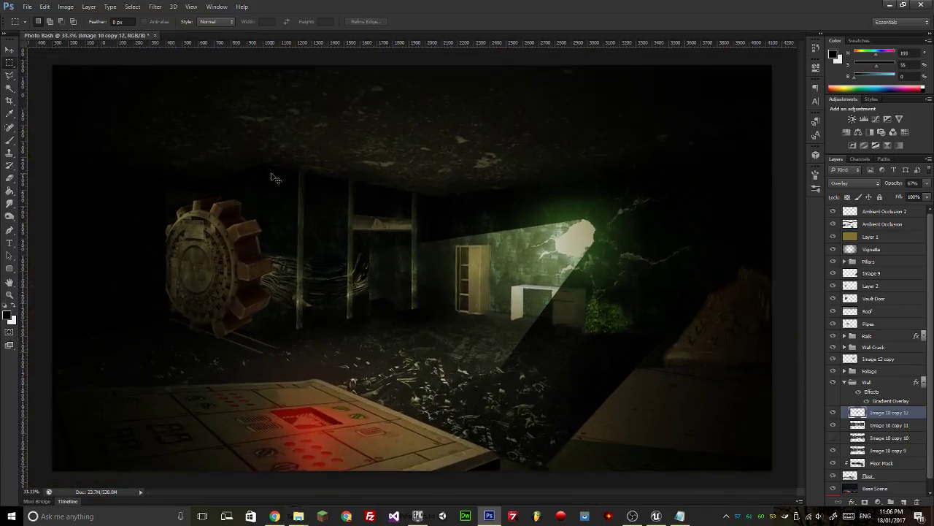
Skew the wooden beam above the doorway (Image 3 in the Pillars group) vertically by 1.47 degrees with Free Transform, slightly raising its left end.
{"action": "key", "text": "ctrl+plus"}
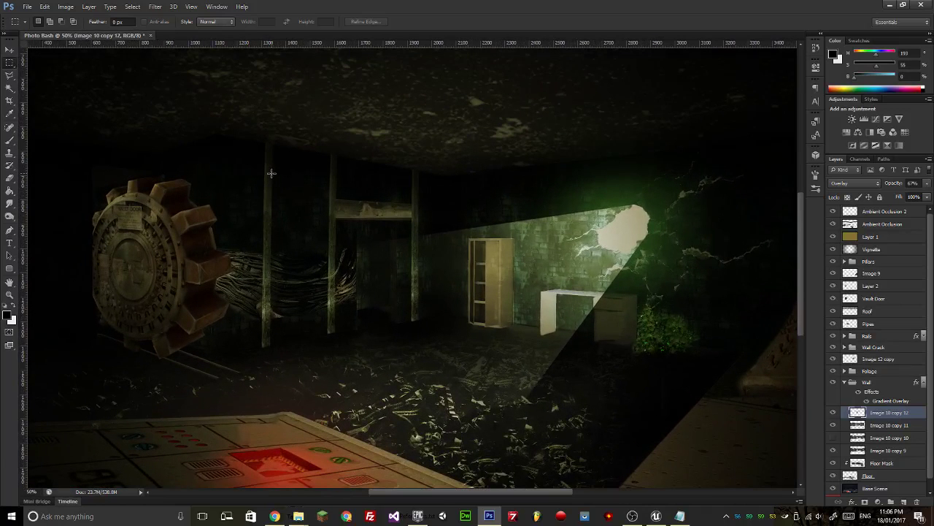
{"action": "left_click_drag", "start_coordinate": [412, 279], "coordinate": [394, 259]}
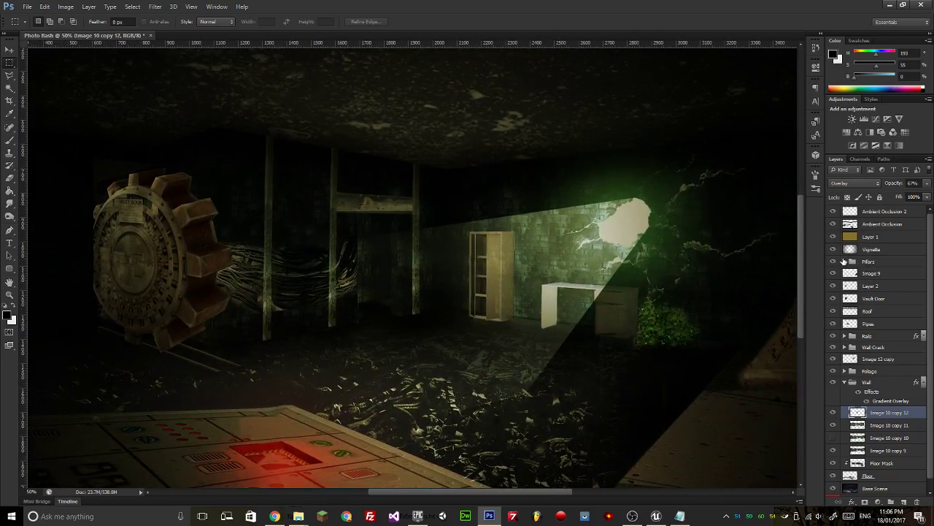
{"action": "left_click", "coordinate": [845, 260]}
{"action": "left_click", "coordinate": [878, 276]}
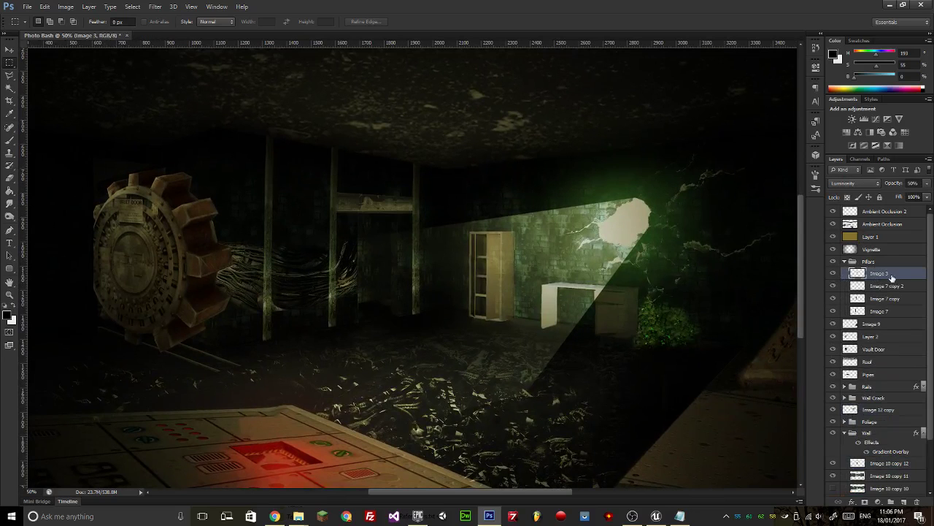
{"action": "key", "text": "ctrl+t"}
{"action": "left_click_drag", "start_coordinate": [338, 204], "coordinate": [338, 202]}
{"action": "key", "text": "Return"}
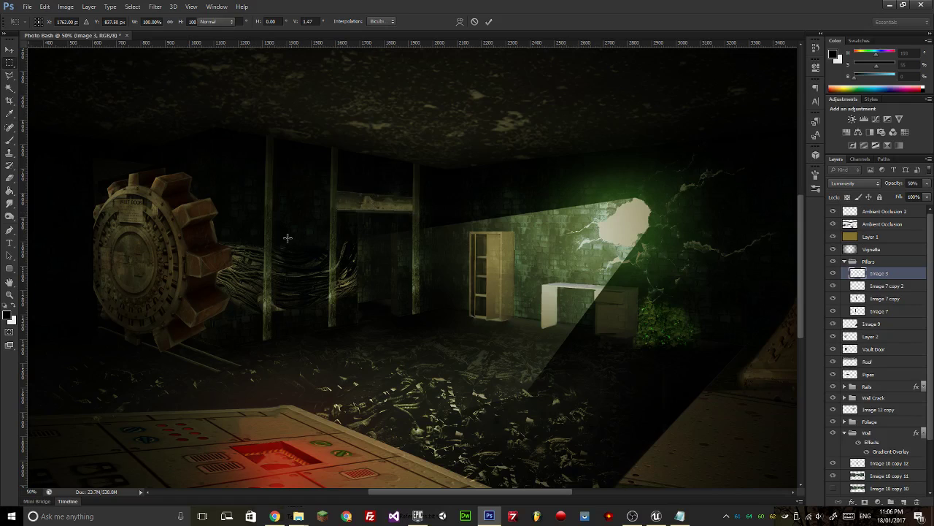
{"action": "key", "text": "ctrl+minus"}
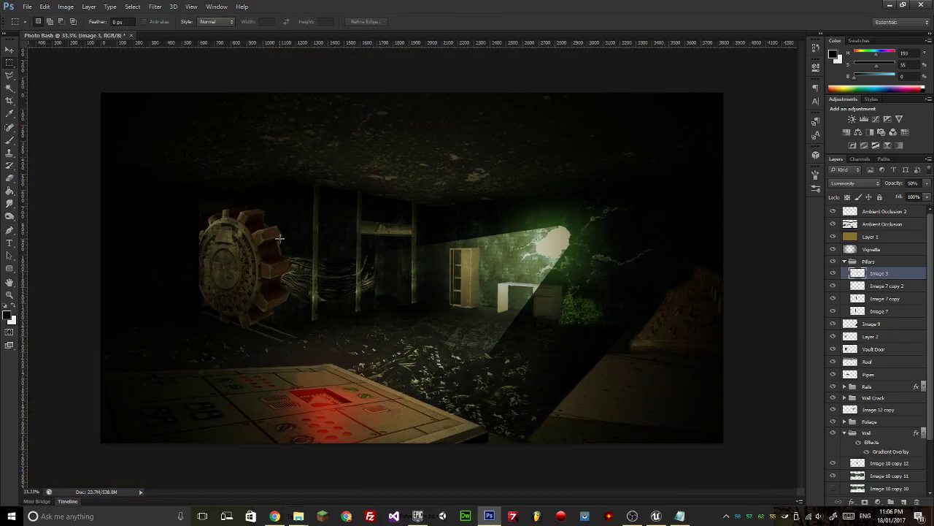
Switch to Chrome to check the YouTube live dashboard and chat, and return to the Photoshop scene.
{"action": "left_click", "coordinate": [275, 516]}
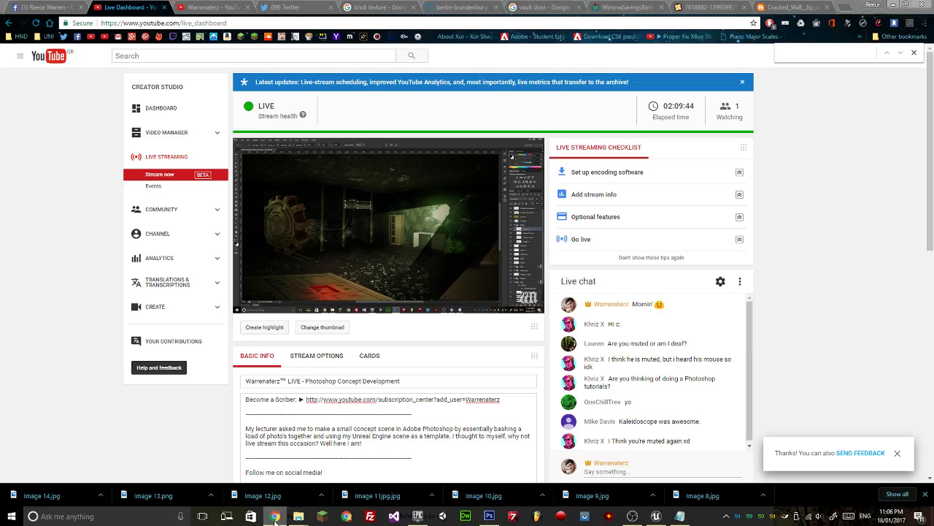
{"action": "left_click", "coordinate": [274, 516]}
Activate the Eraser tool and make the Image 10 copy 11 wall texture the active layer.
{"action": "key", "text": "ctrl+plus"}
{"action": "key", "text": "ctrl+plus"}
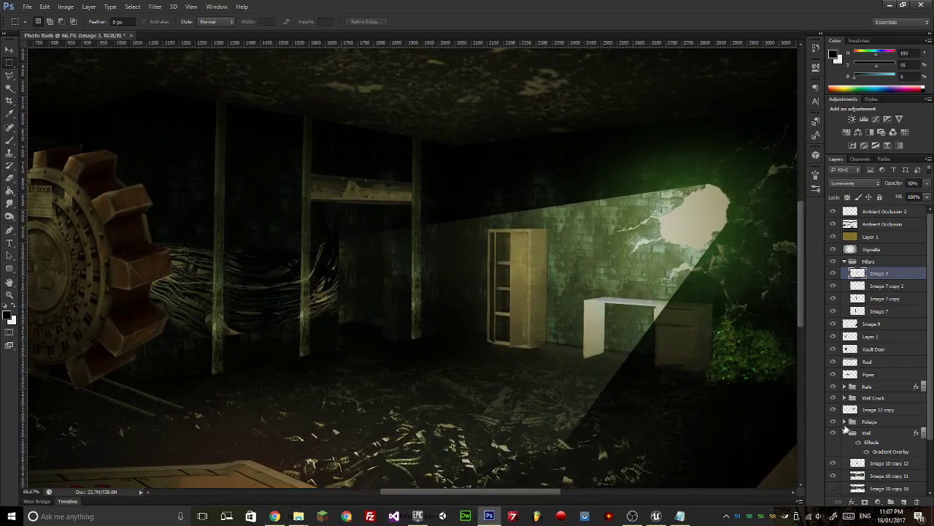
{"action": "left_click", "coordinate": [884, 464]}
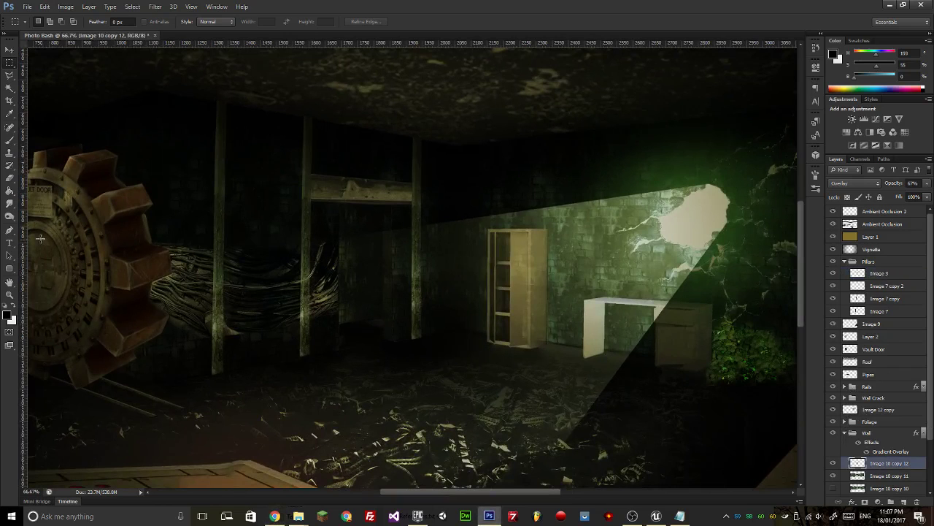
{"action": "left_click", "coordinate": [9, 177]}
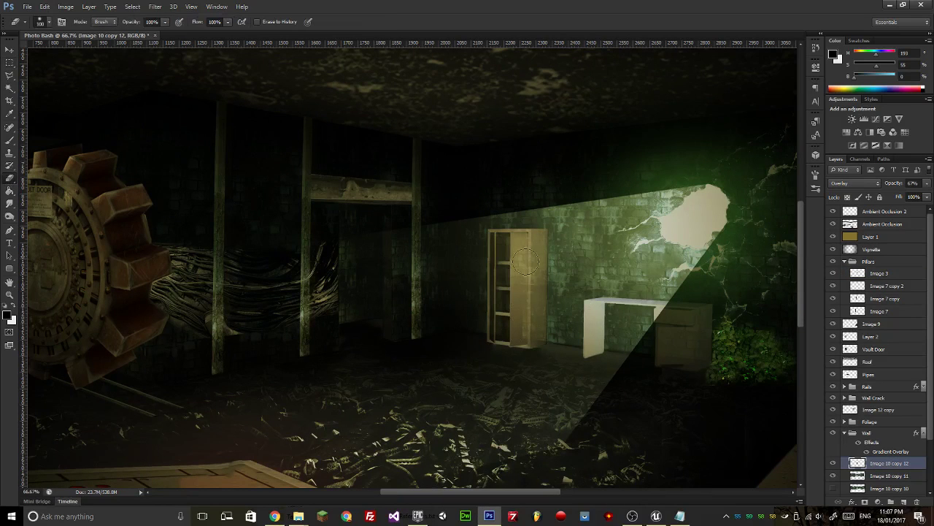
{"action": "left_click", "coordinate": [873, 476]}
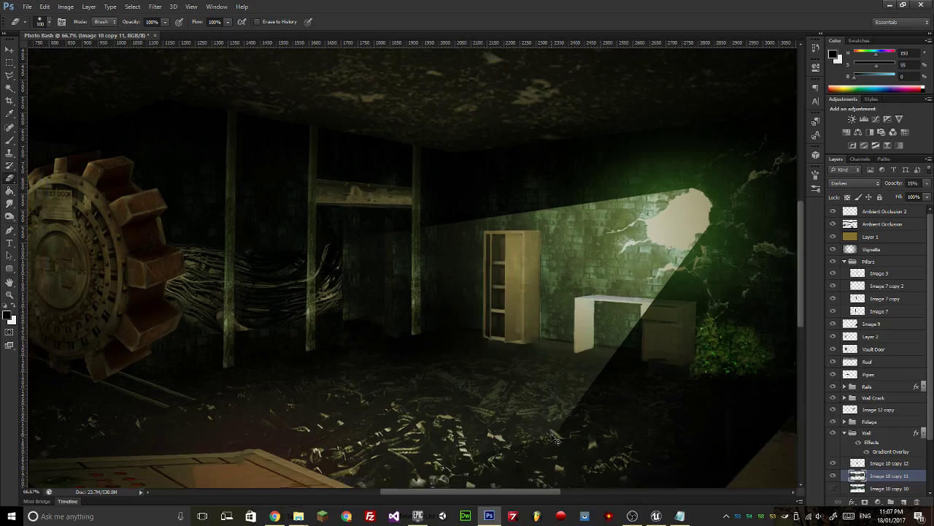
{"action": "key", "text": "ctrl+minus"}
{"action": "key", "text": "ctrl+minus"}
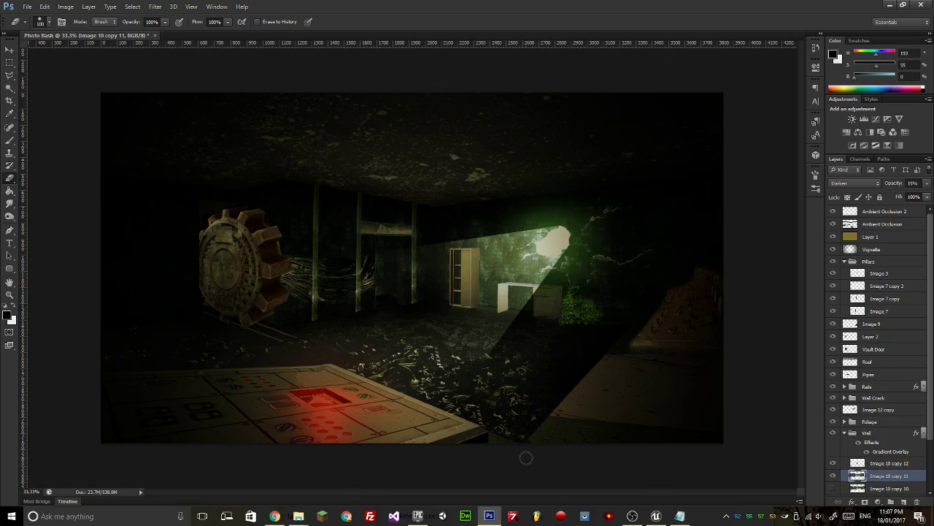
Switch to OBS to bring up the streaming and recording controls.
{"action": "left_click", "coordinate": [632, 515]}
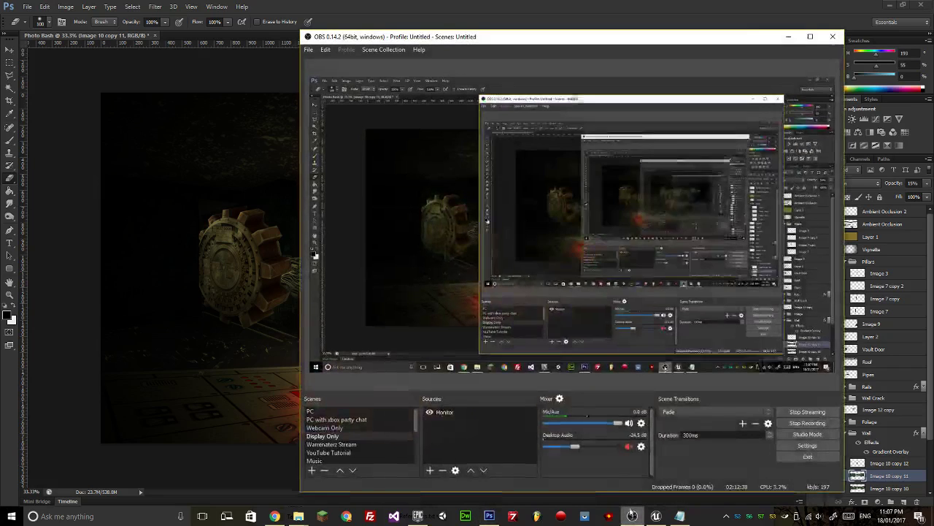